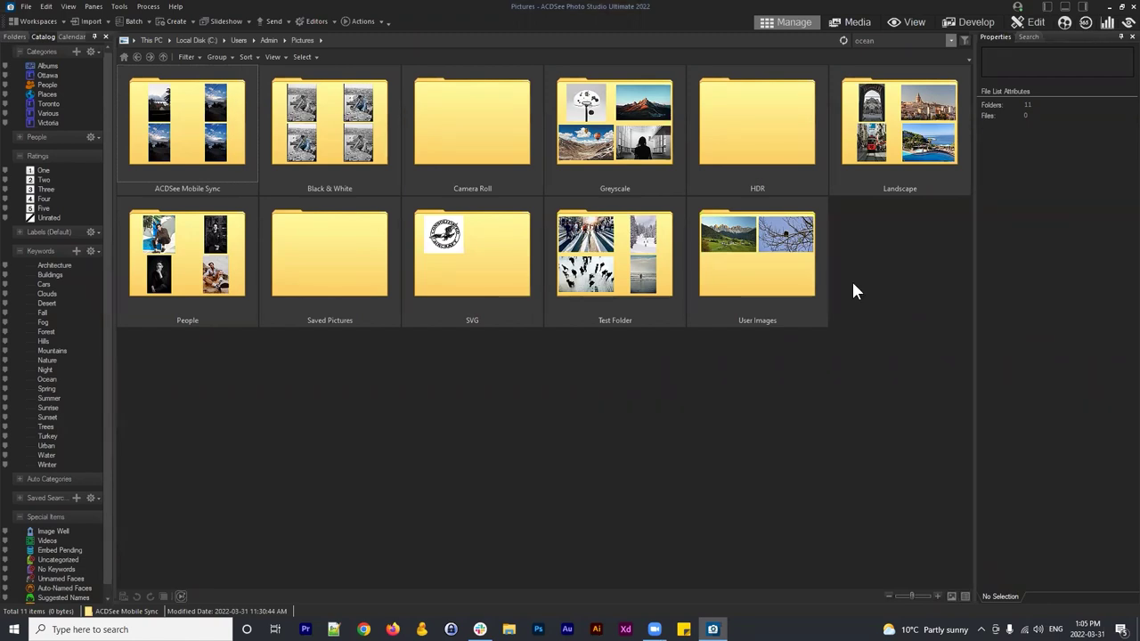
Step: Launch the MouseHighlight app and minimize its settings window
key("super+s")
type("mouse")
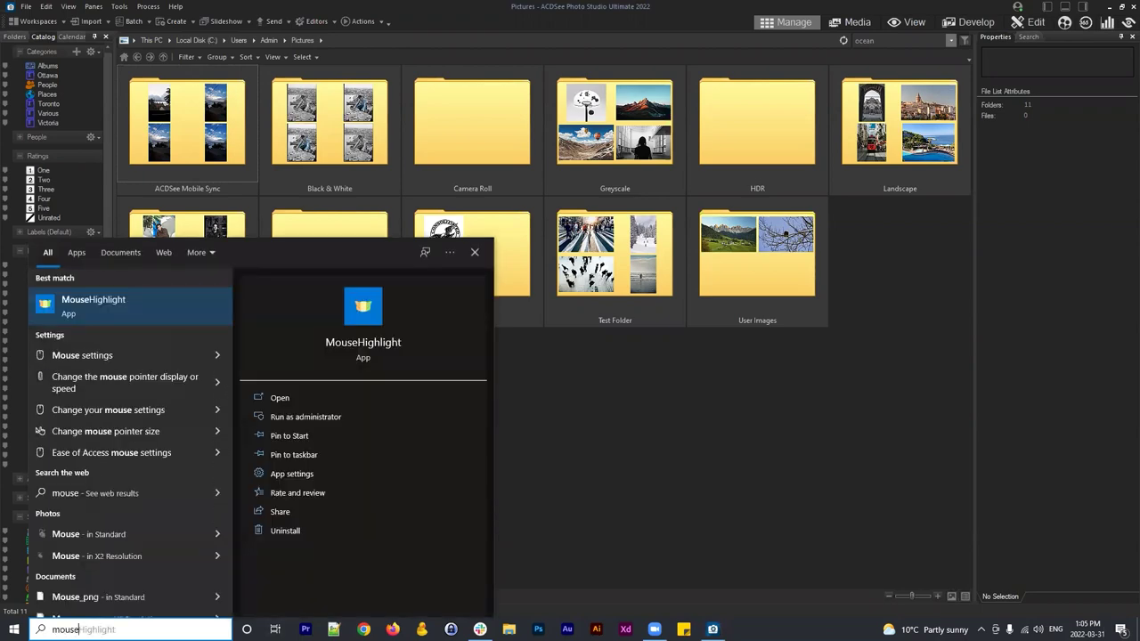
key("Return")
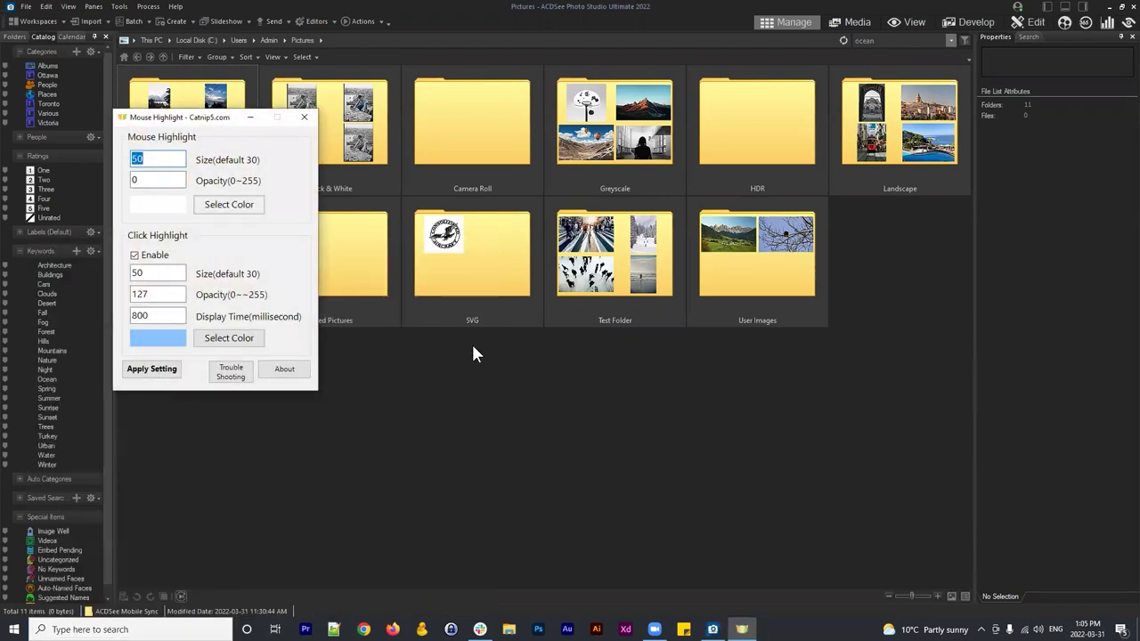
left_click(250, 117)
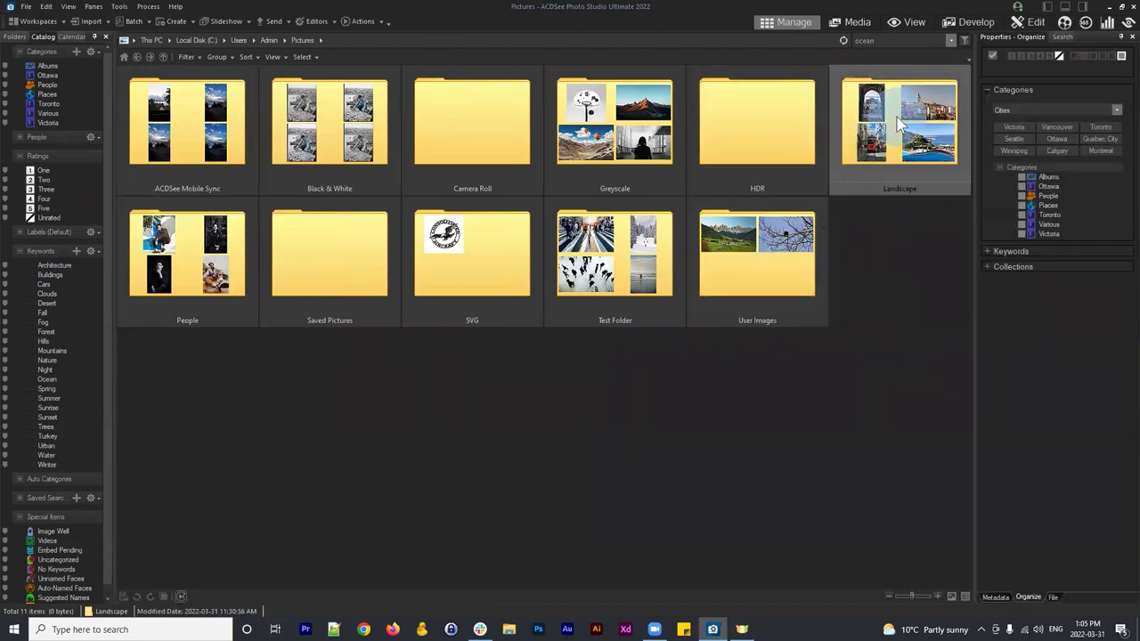
left_click(896, 82)
left_click(896, 305)
left_click(600, 380)
left_click(849, 241)
left_click(857, 129)
left_click(867, 330)
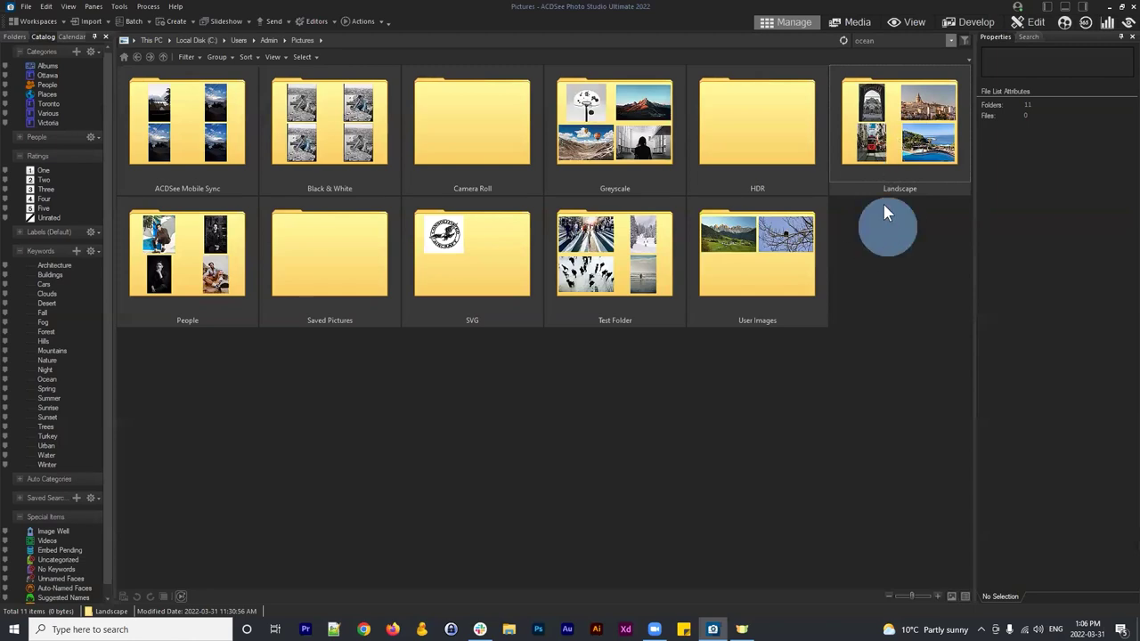
Step: Look into the Landscape folder, return to Pictures and open the ACDSee Mobile Sync folder
double_click(905, 126)
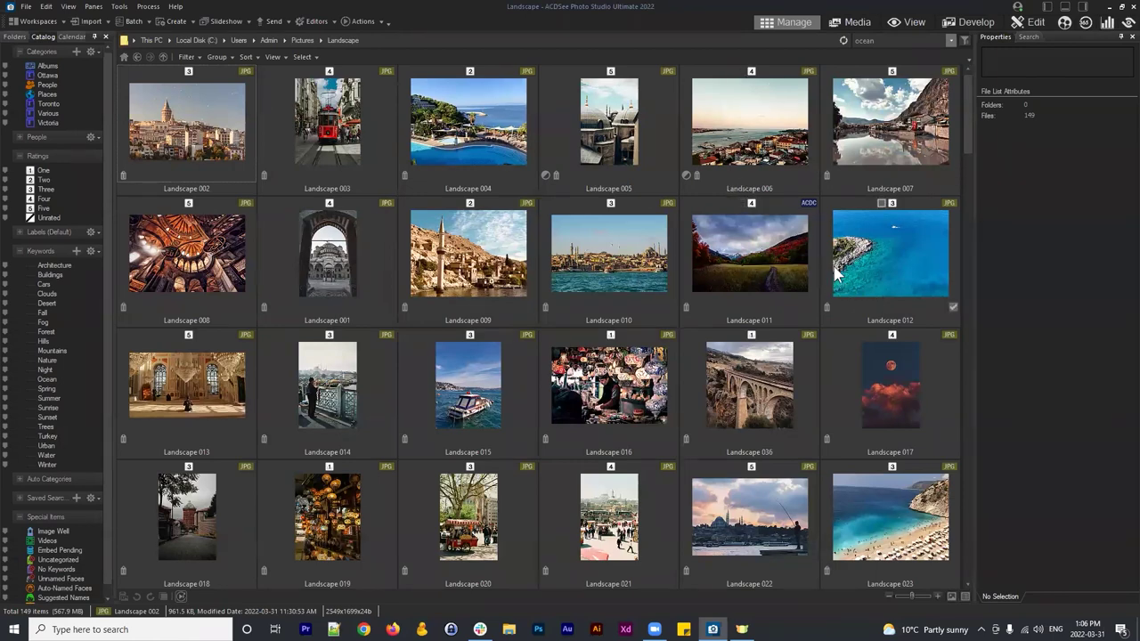
left_click(136, 55)
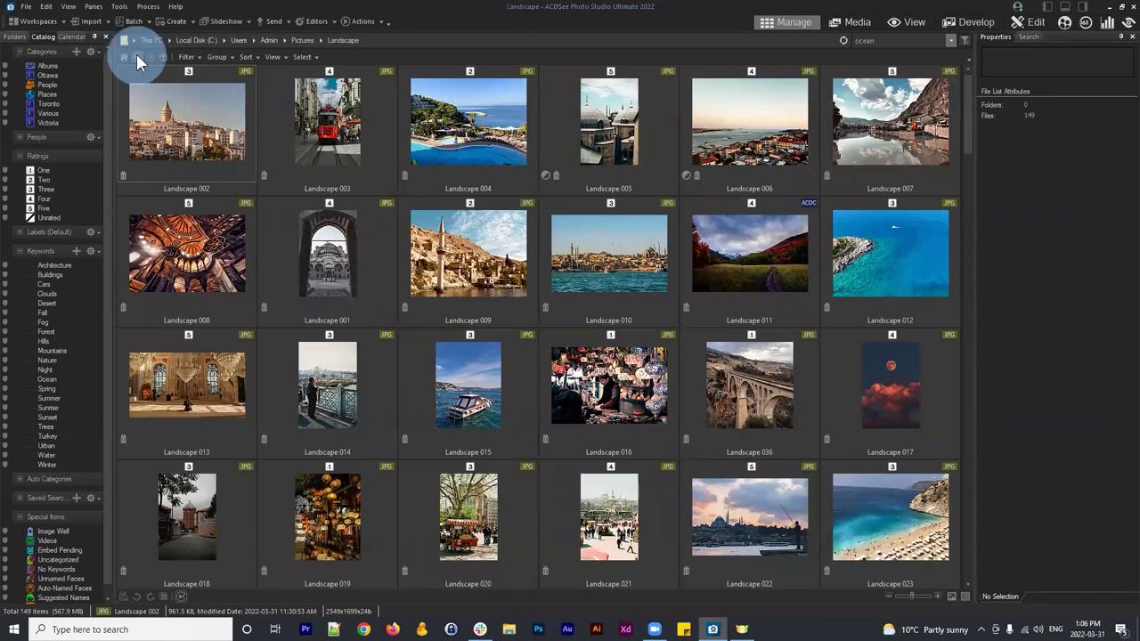
key("Return")
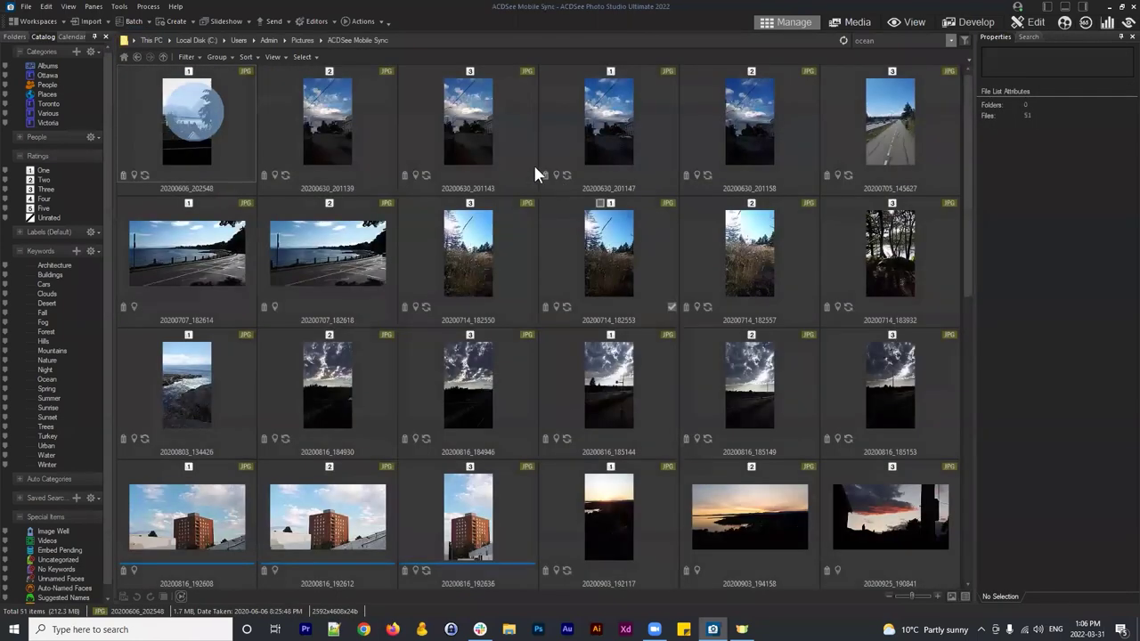
Step: Examine the photos and their file names throughout the ACDSee Mobile Sync folder
left_click(526, 126)
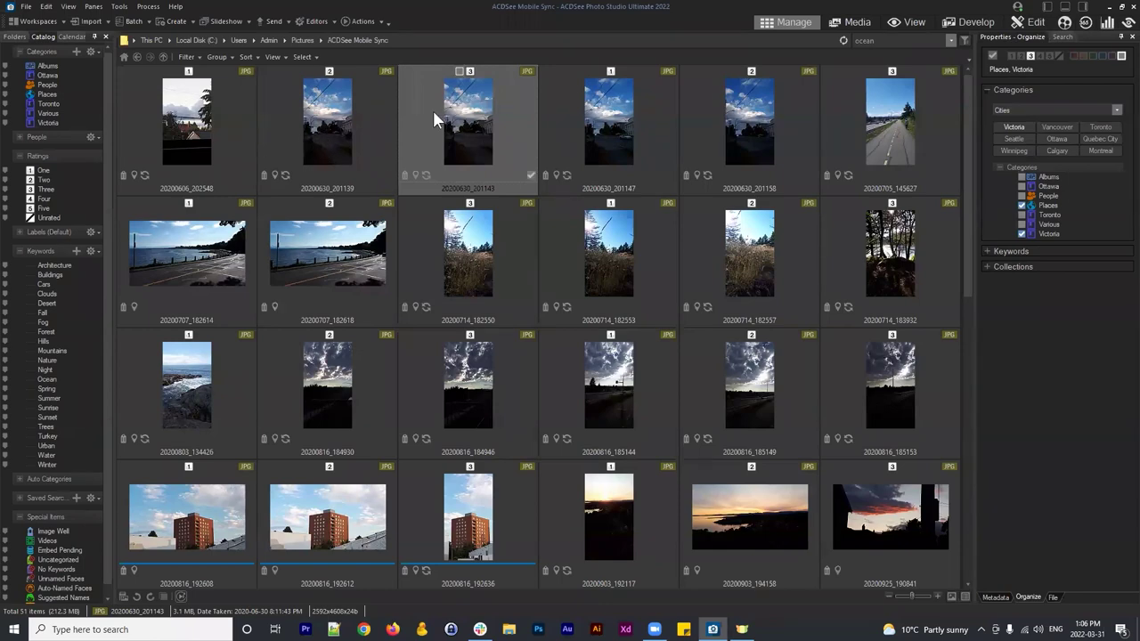
scroll(642, 111, "down", 2)
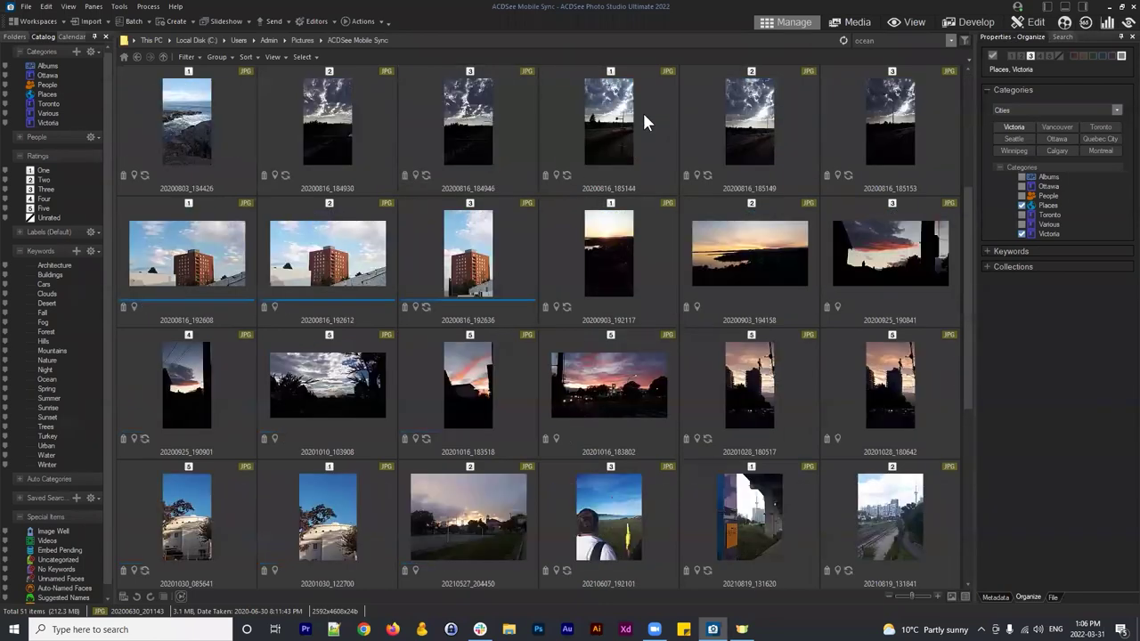
scroll(642, 111, "down", 3)
scroll(640, 115, "up", 5)
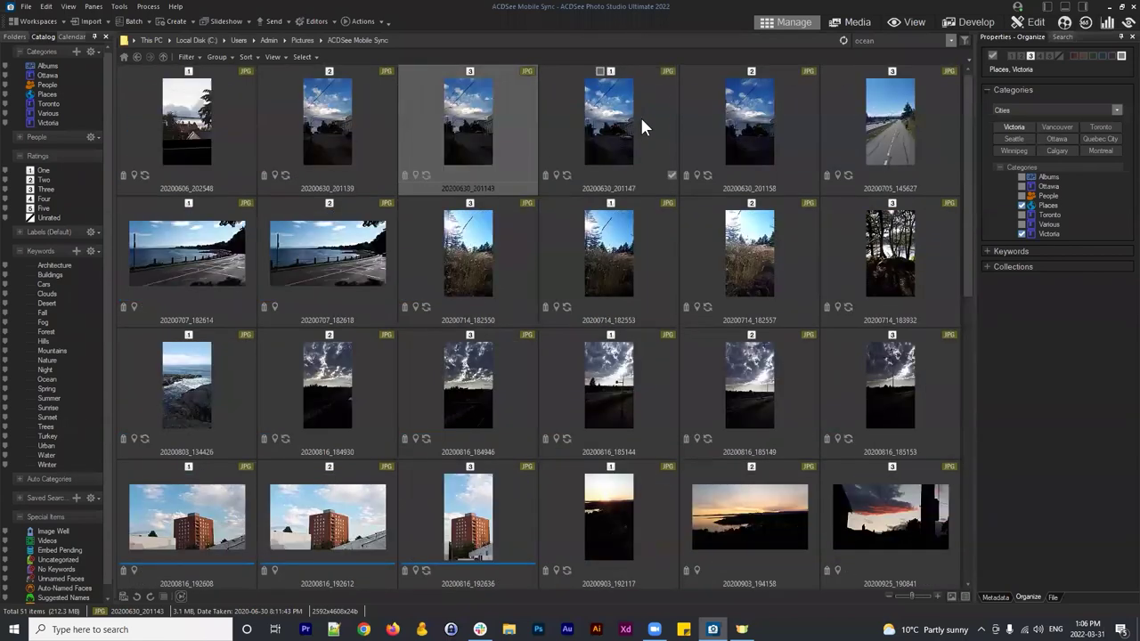
left_click(609, 147)
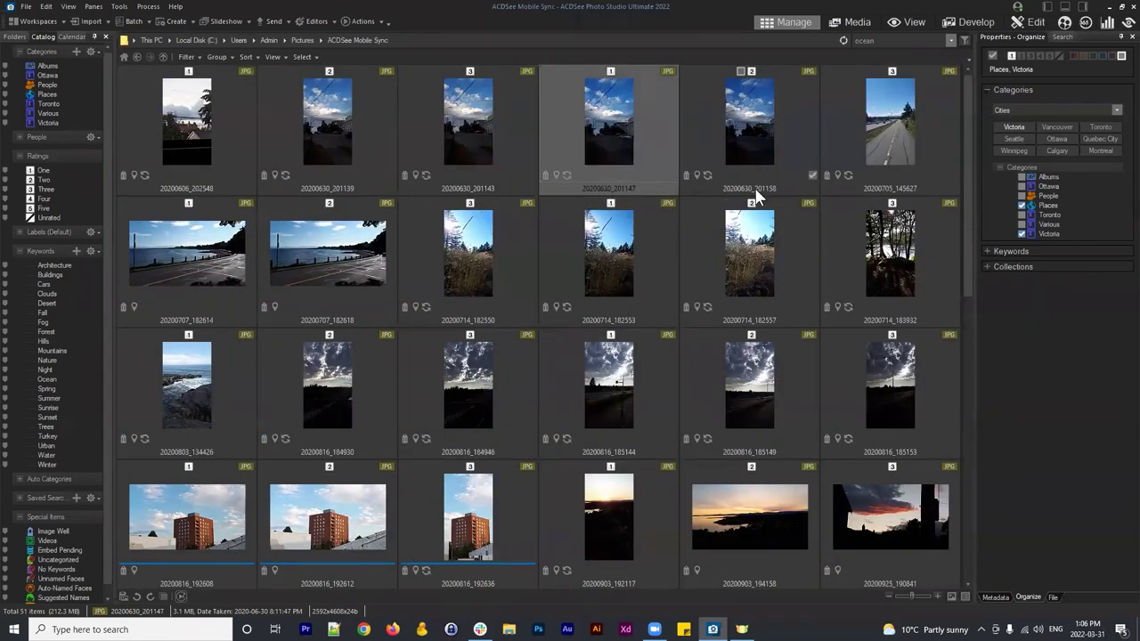
scroll(725, 141, "down", 10)
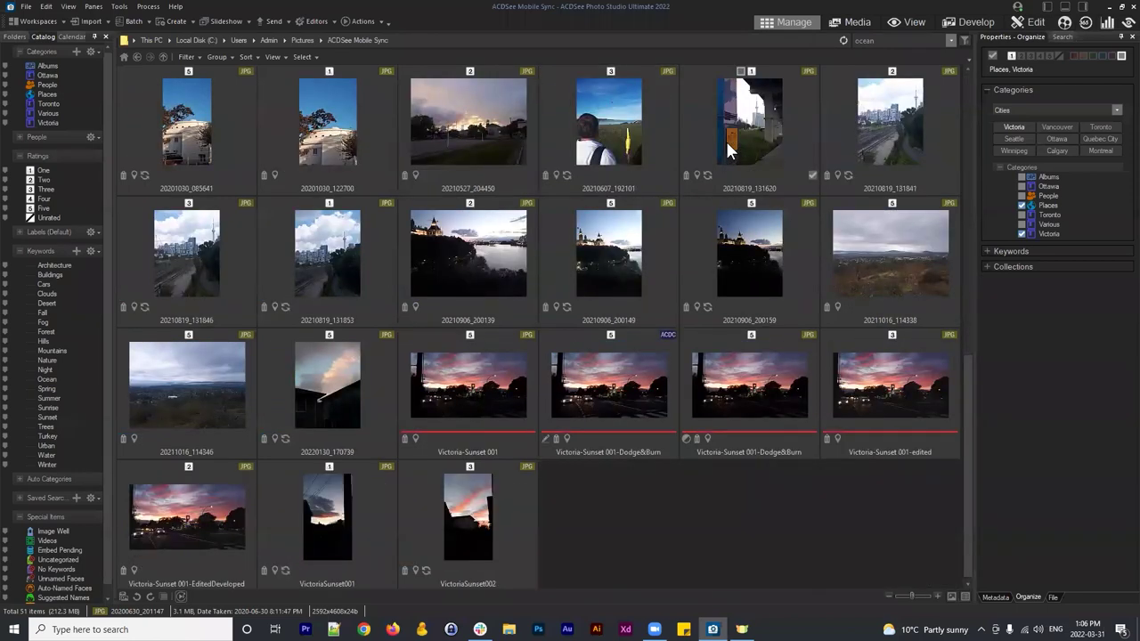
scroll(720, 138, "up", 10)
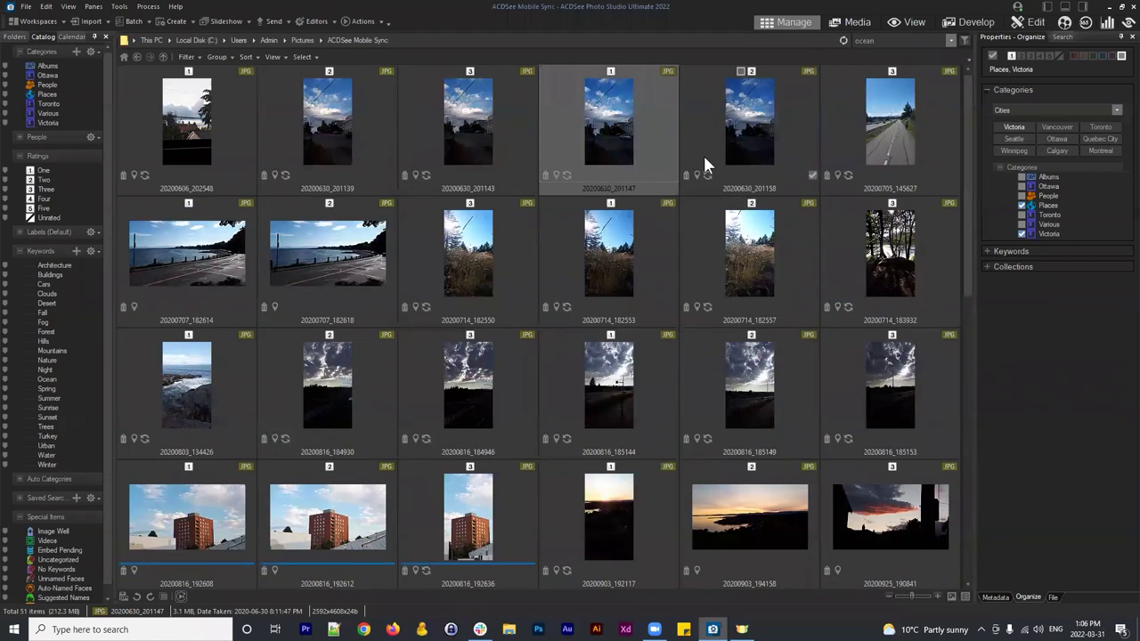
left_click(486, 129)
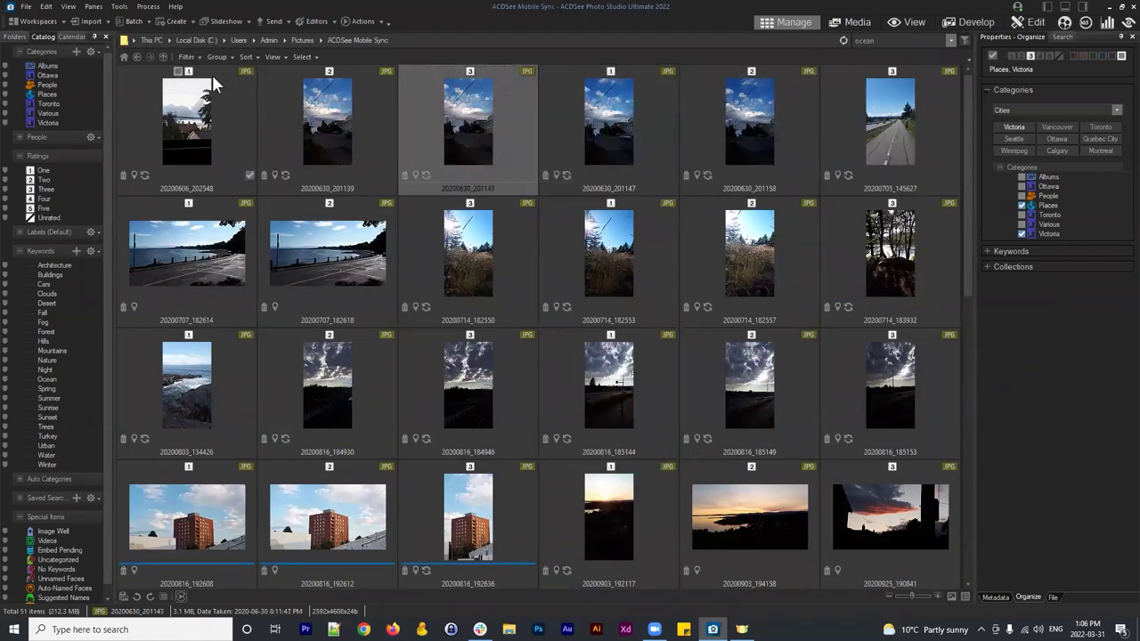
Step: Select all photos in the ACDSee Mobile Sync folder
left_click(133, 22)
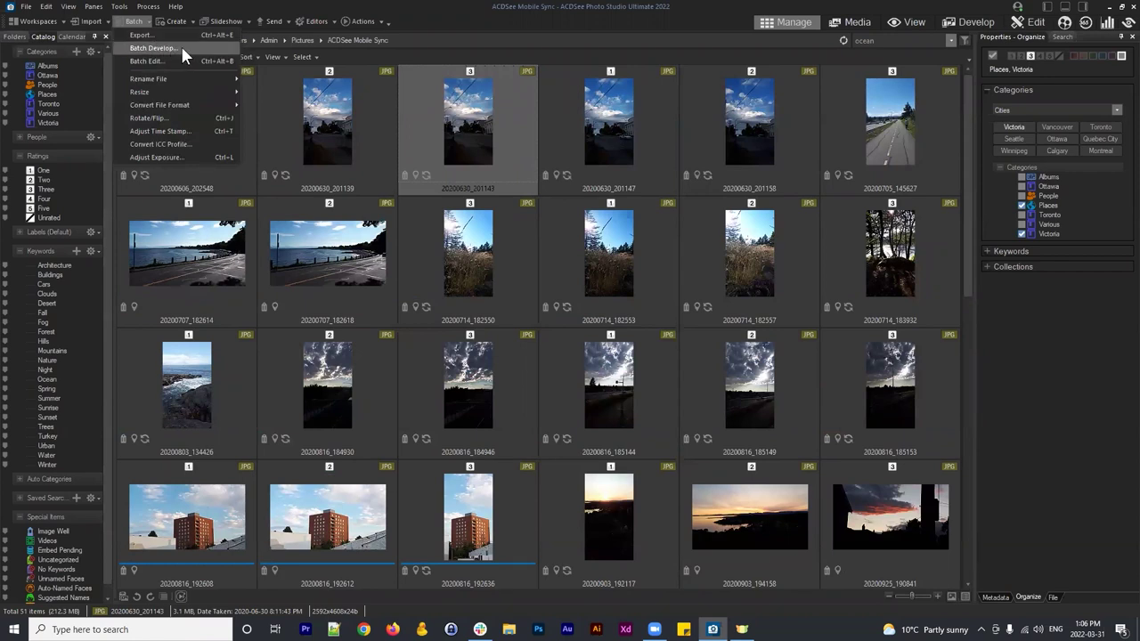
mouse_move(148, 82)
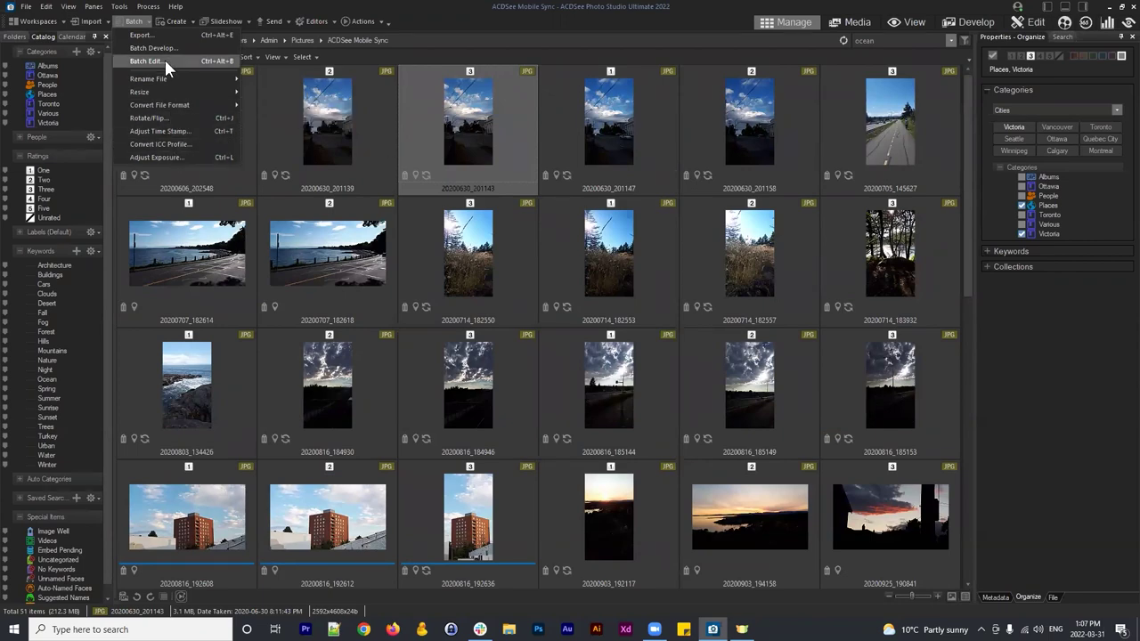
left_click(445, 124)
key("ctrl+a")
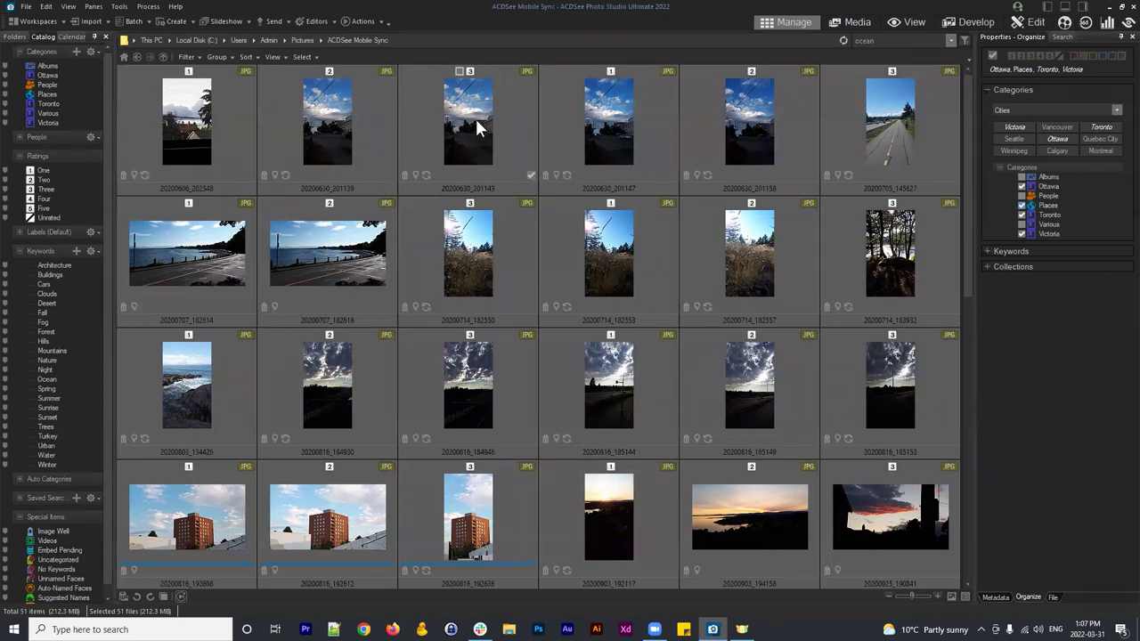
Step: Open the batch Rename dialog for the selected photos and move it slightly higher
left_click(131, 22)
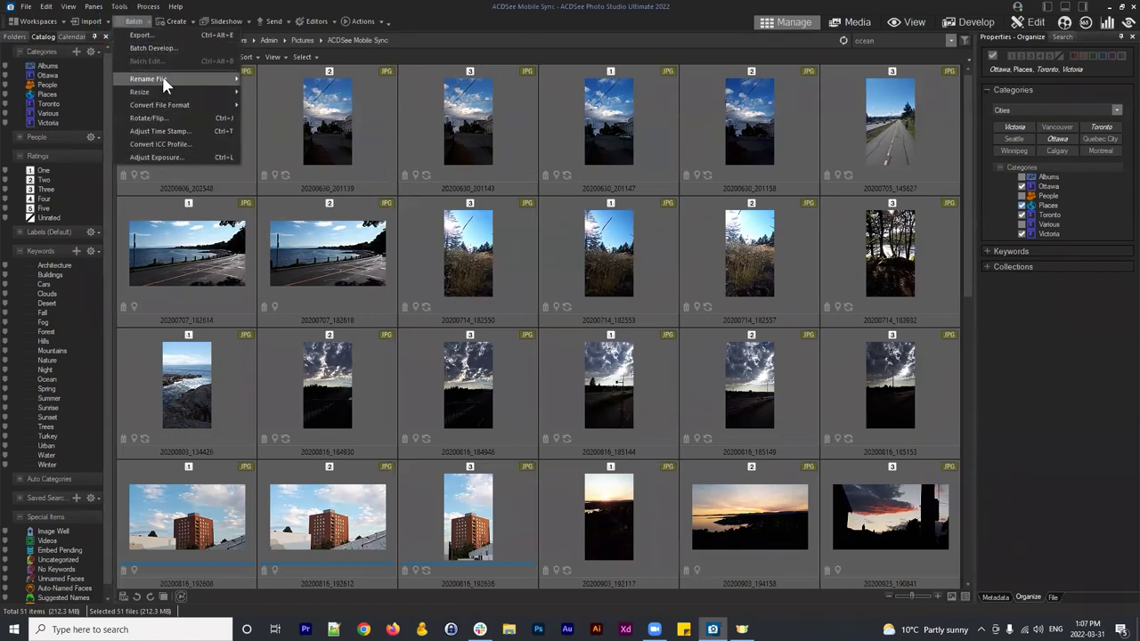
mouse_move(162, 79)
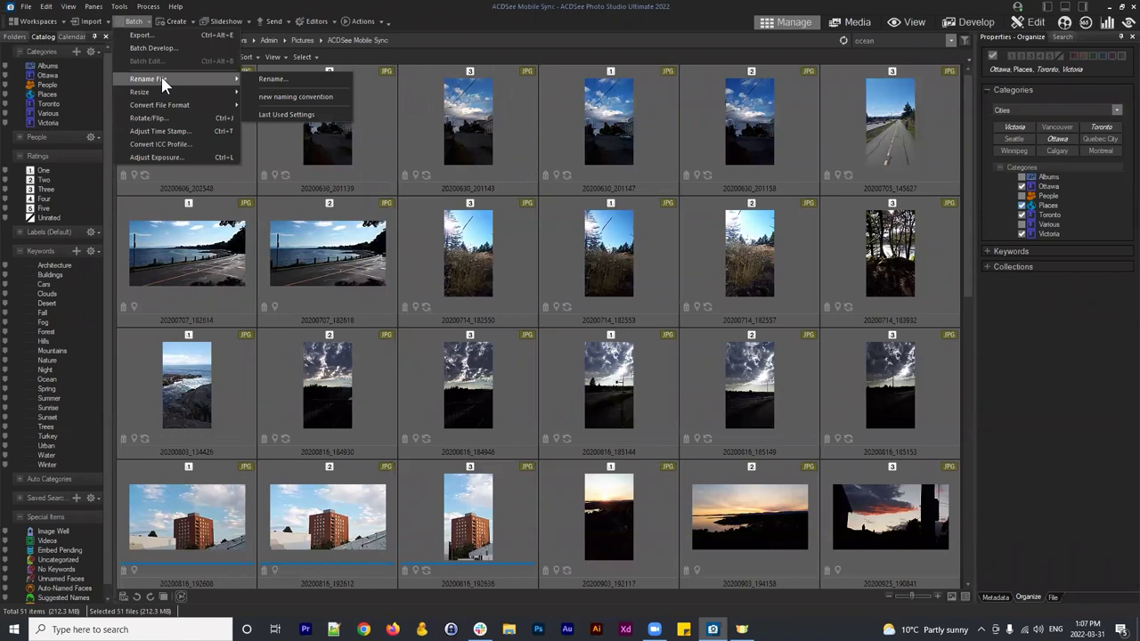
left_click(294, 96)
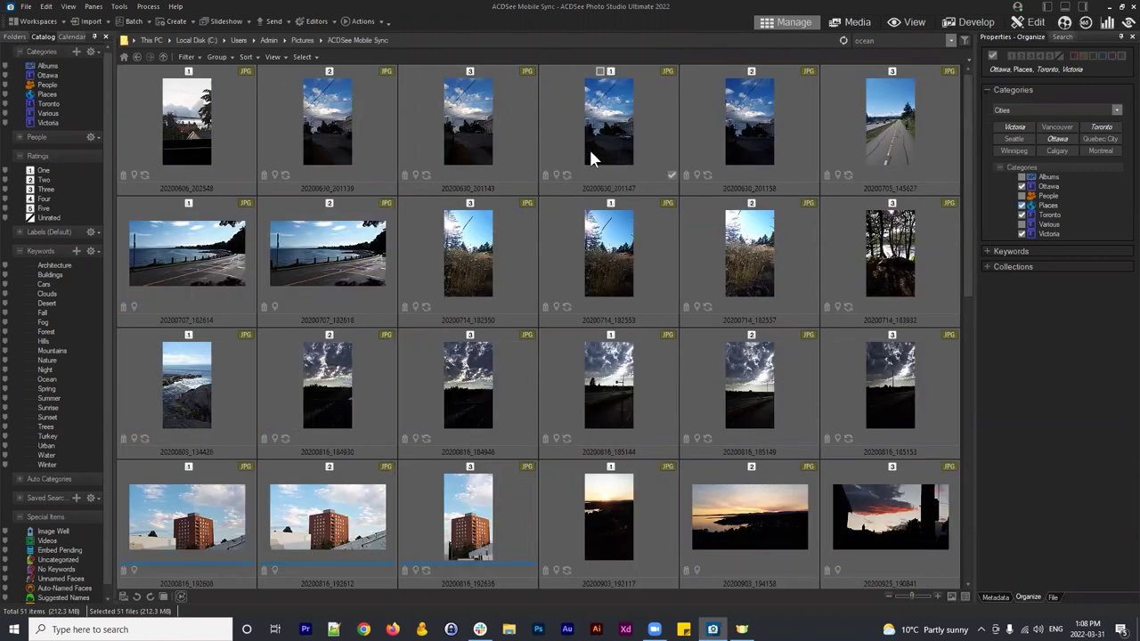
left_click(138, 21)
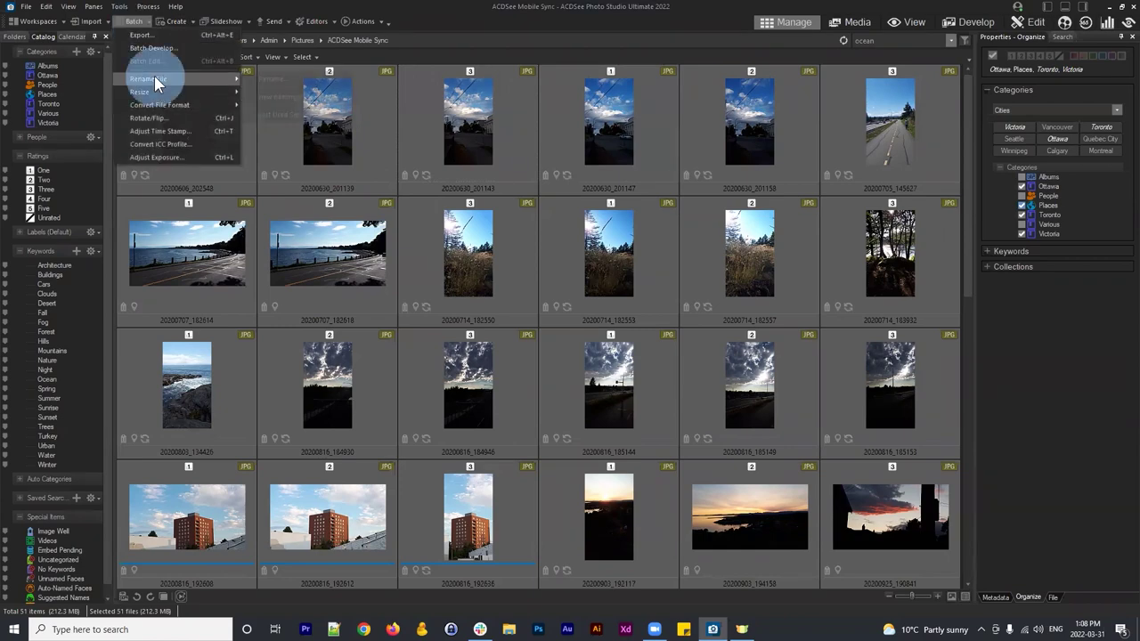
mouse_move(154, 76)
left_click(292, 79)
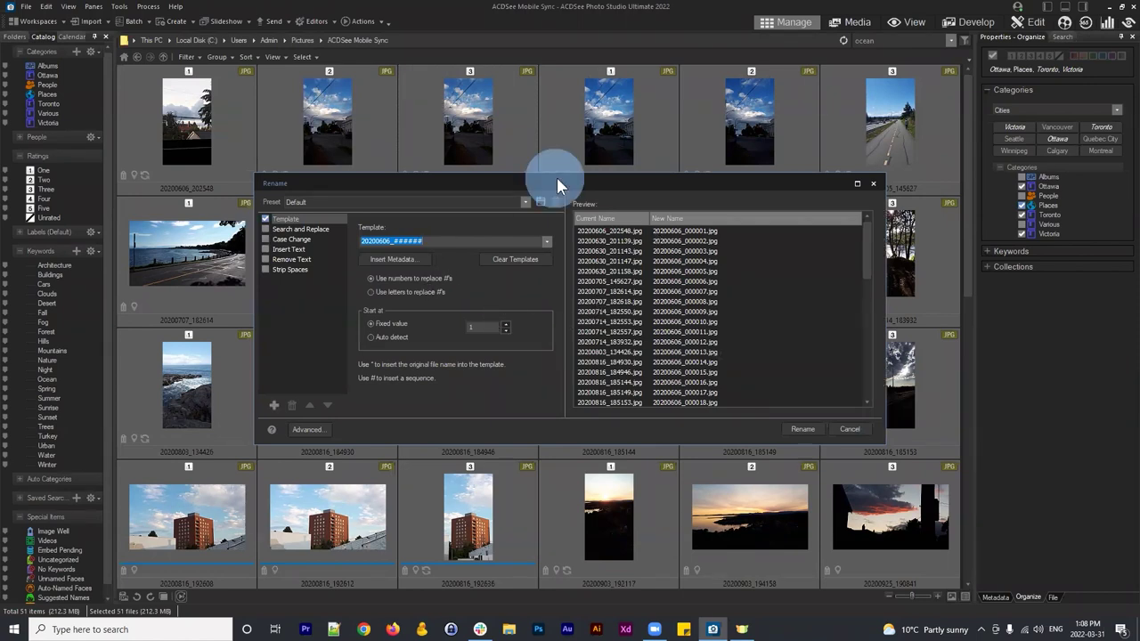
left_click_drag(557, 177, 562, 149)
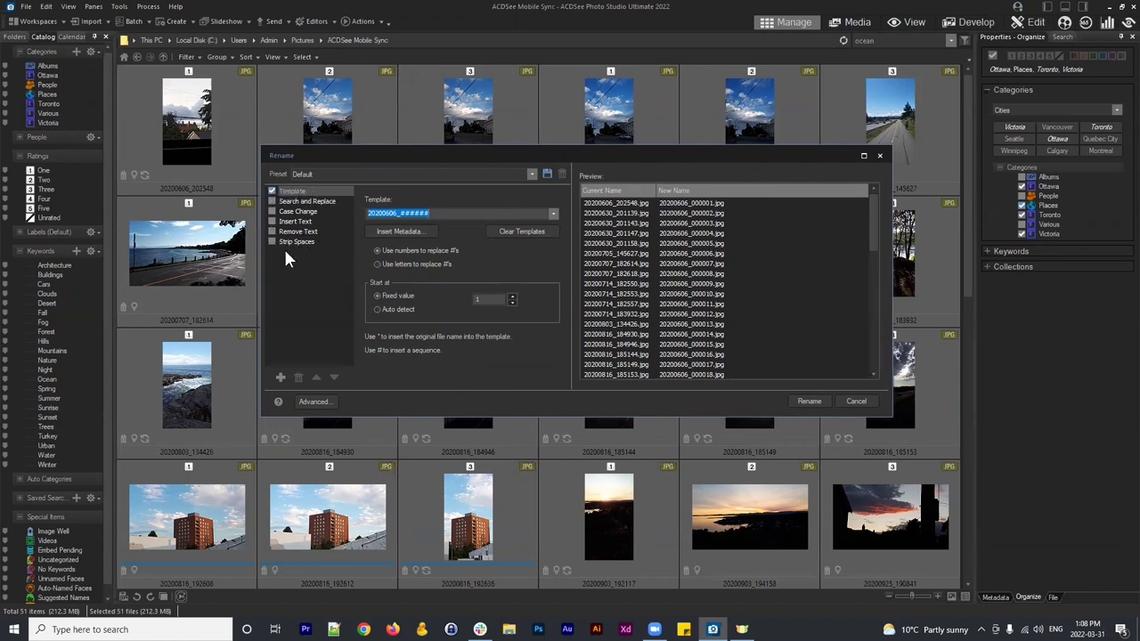
Step: Review the rename options for Template, Search and Replace, Case Change, Insert Text, Remove Text and Strip Spaces
left_click(294, 191)
left_click(295, 201)
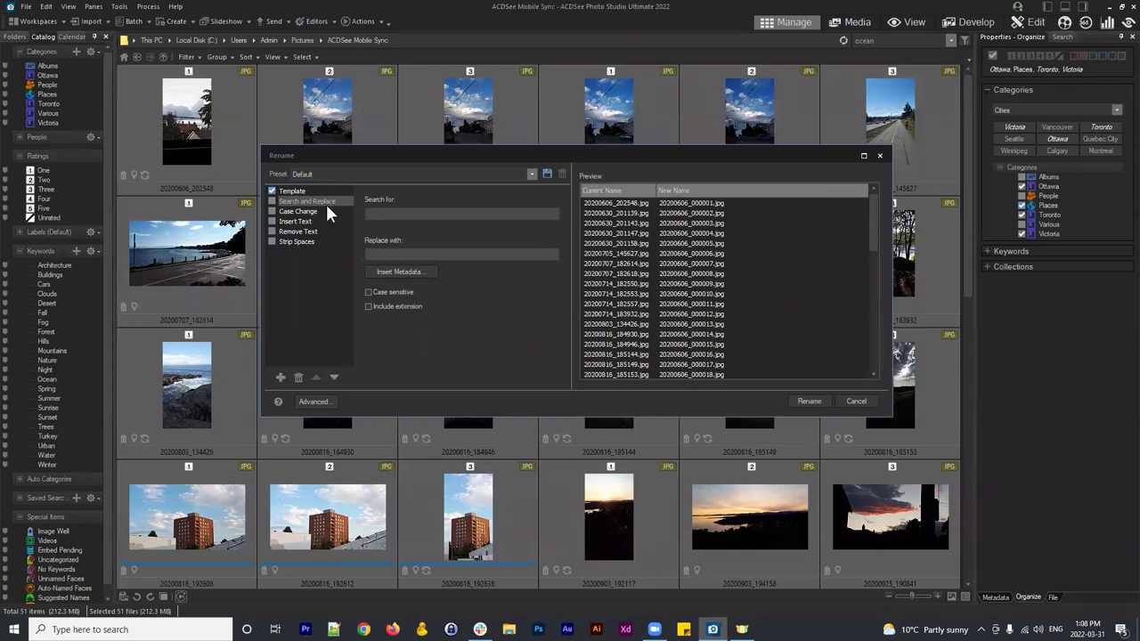
left_click(300, 211)
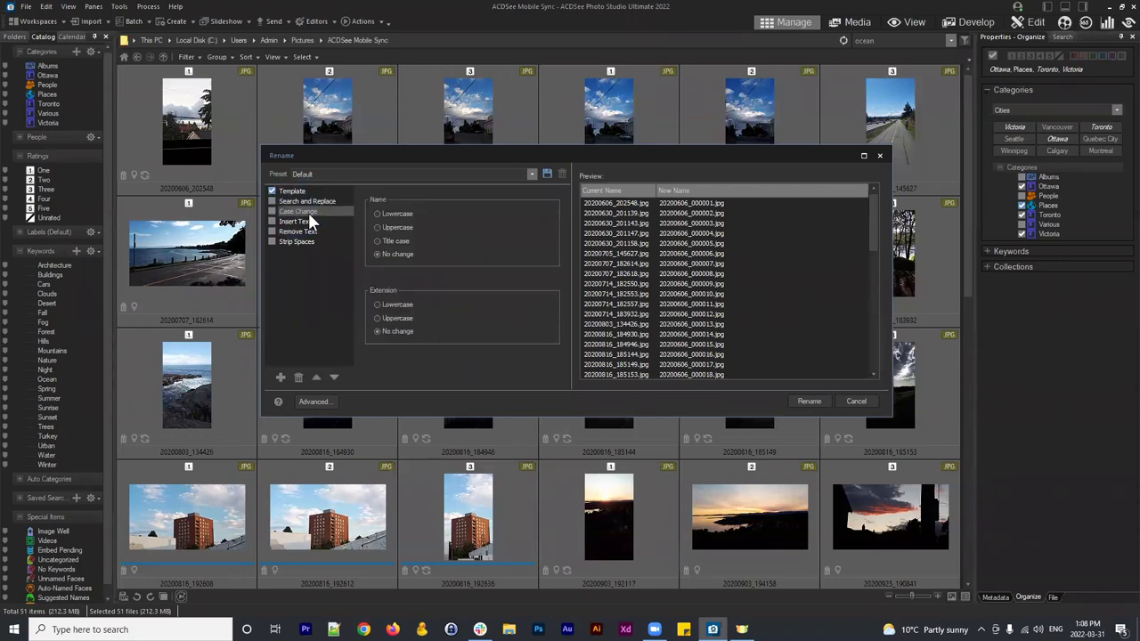
left_click(292, 221)
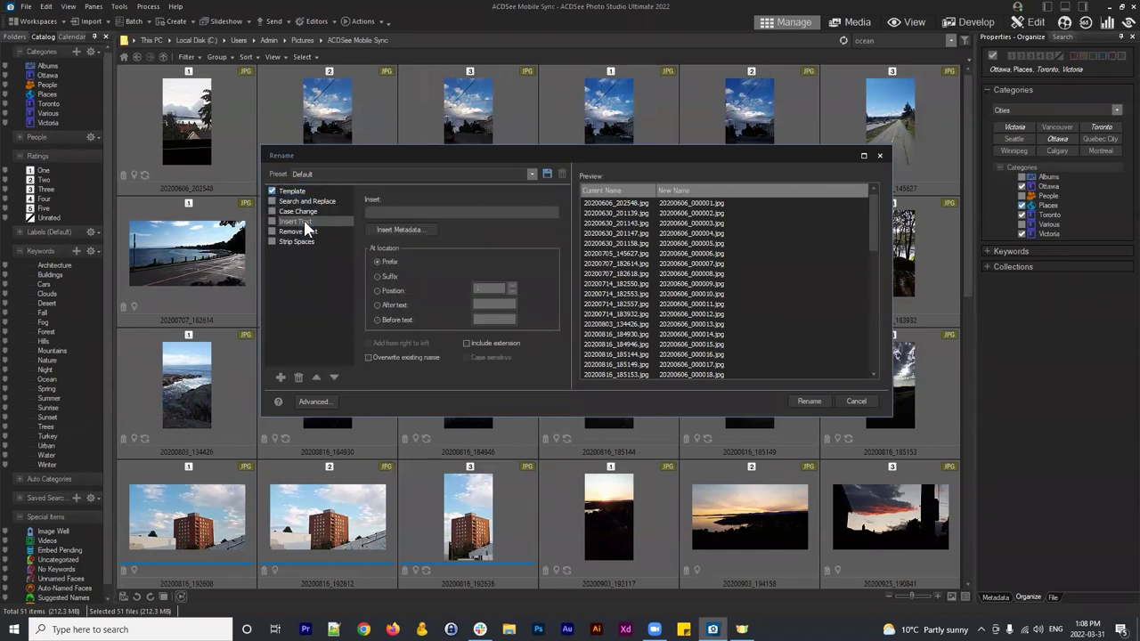
left_click(294, 233)
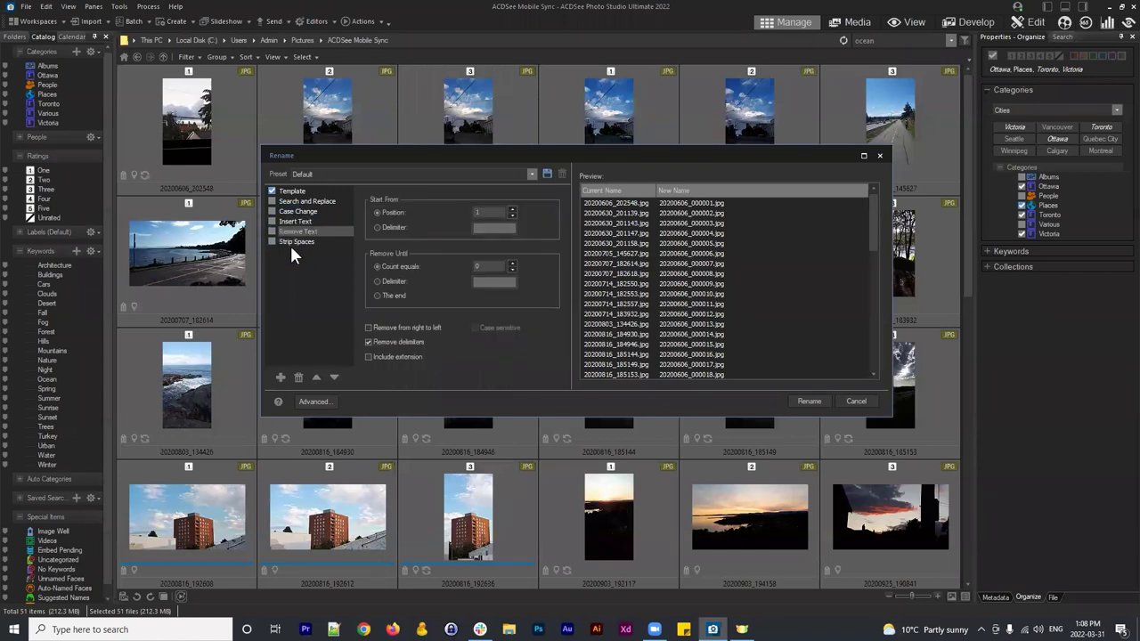
left_click(292, 241)
Step: Replace the rename template with SmartPhone-Canada###
left_click(292, 192)
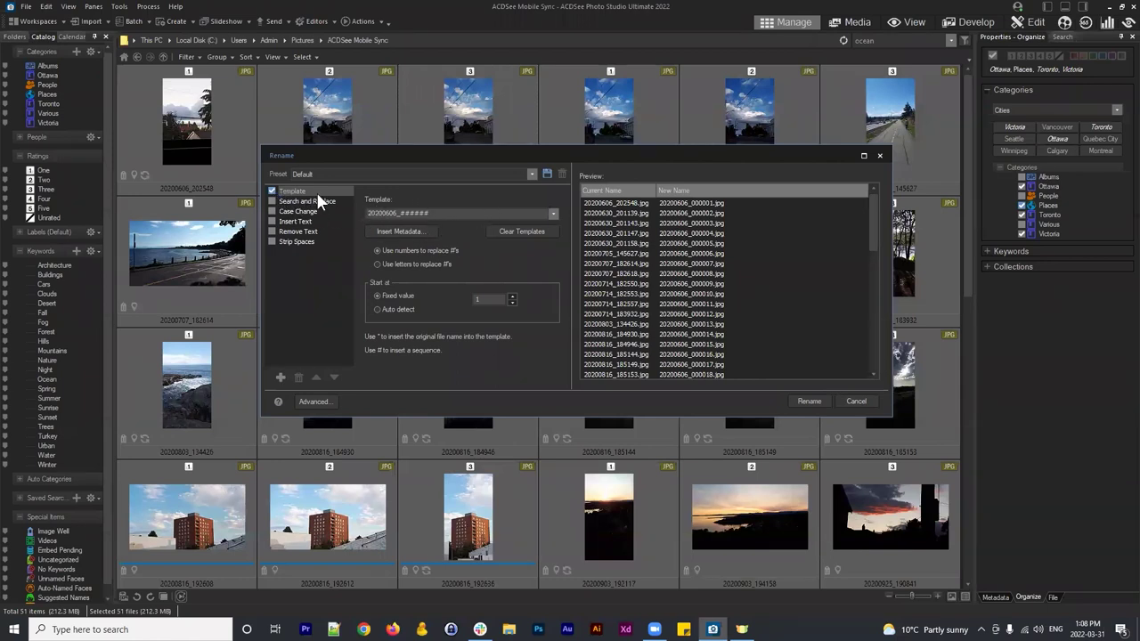
double_click(463, 213)
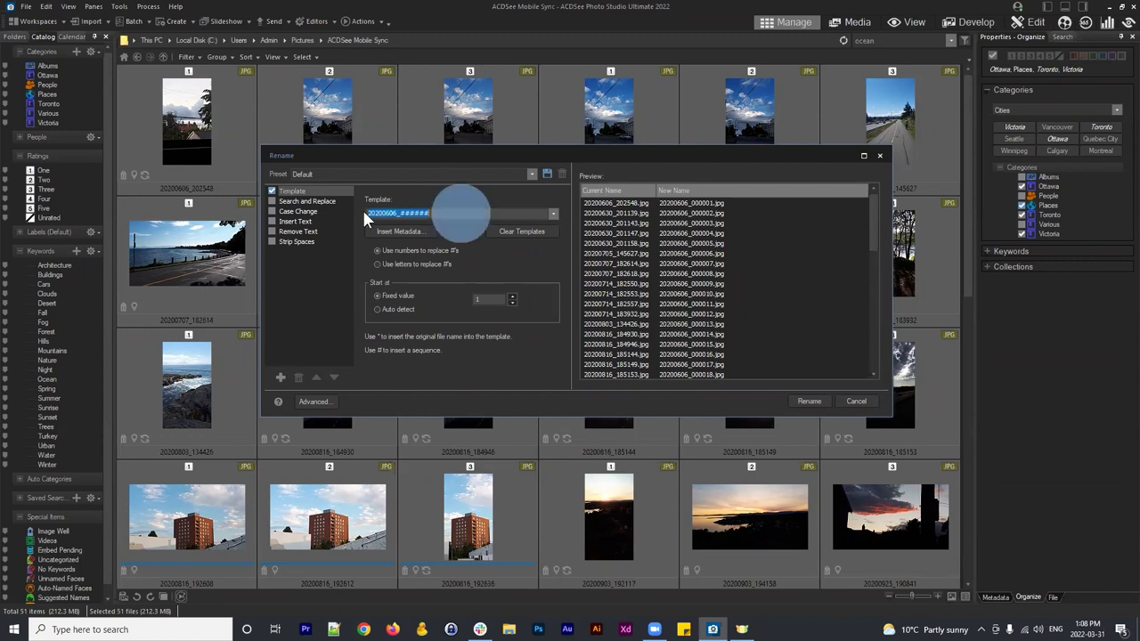
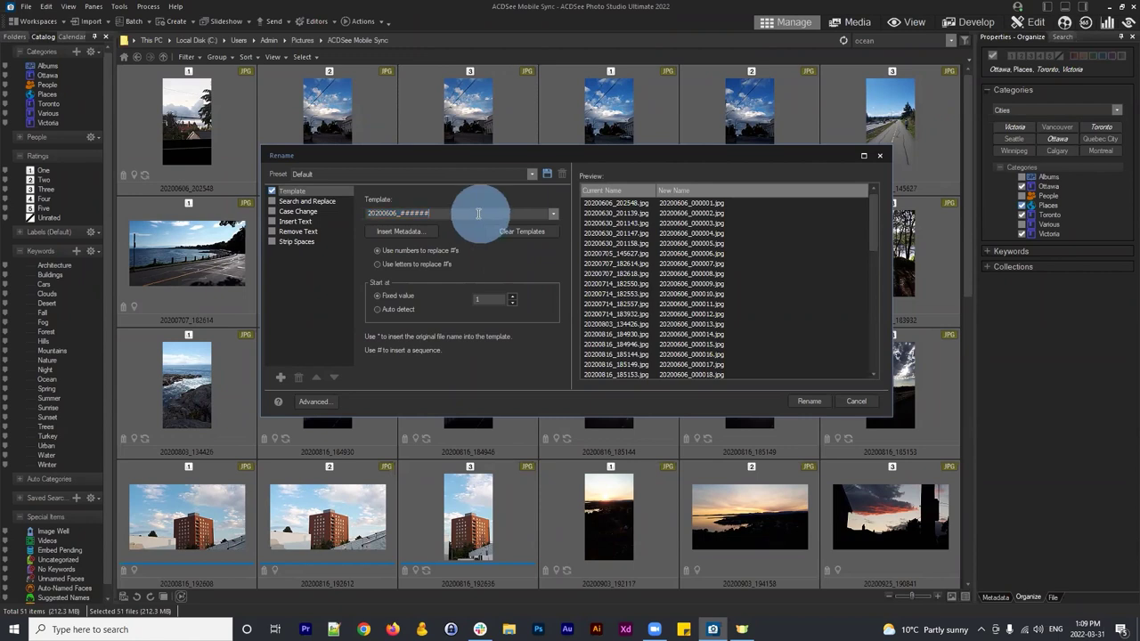
double_click(449, 216)
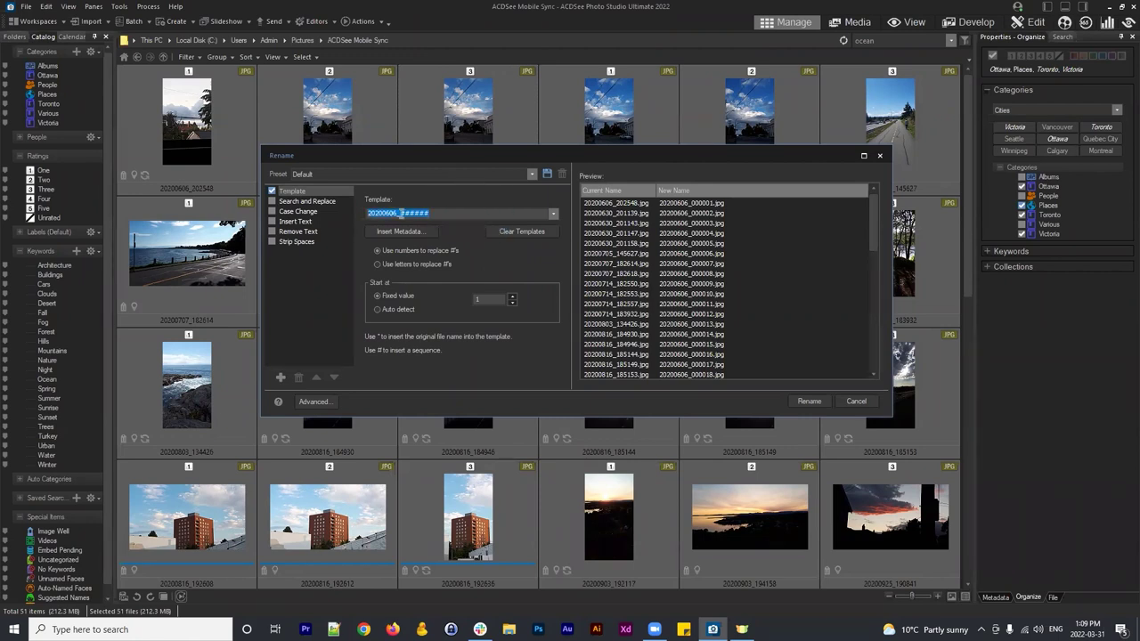
type("S")
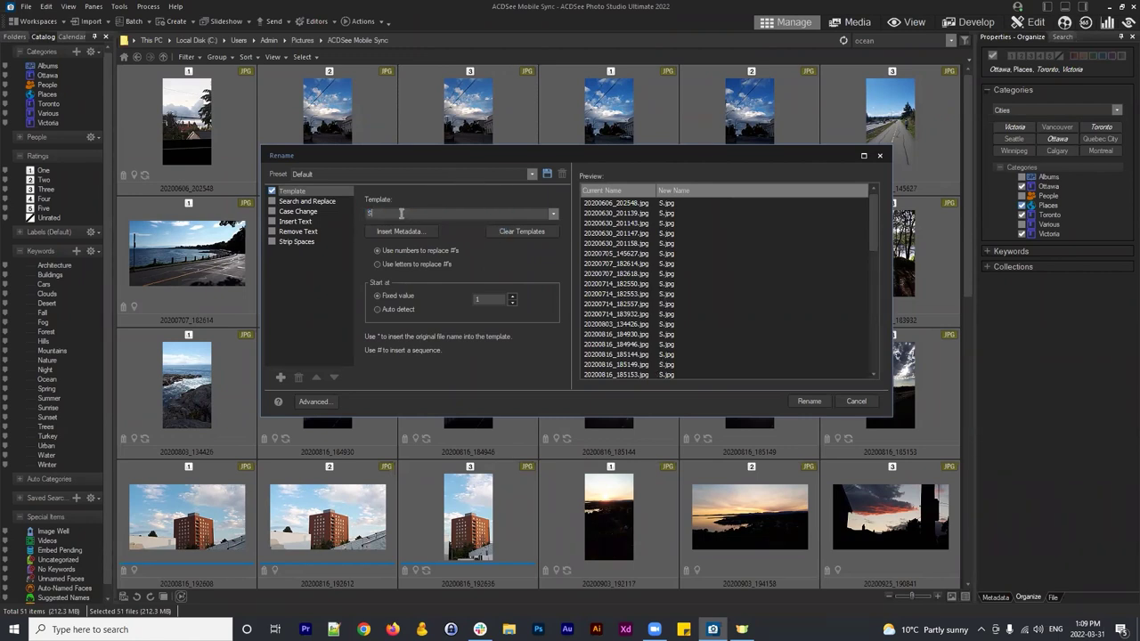
type("martPhone-")
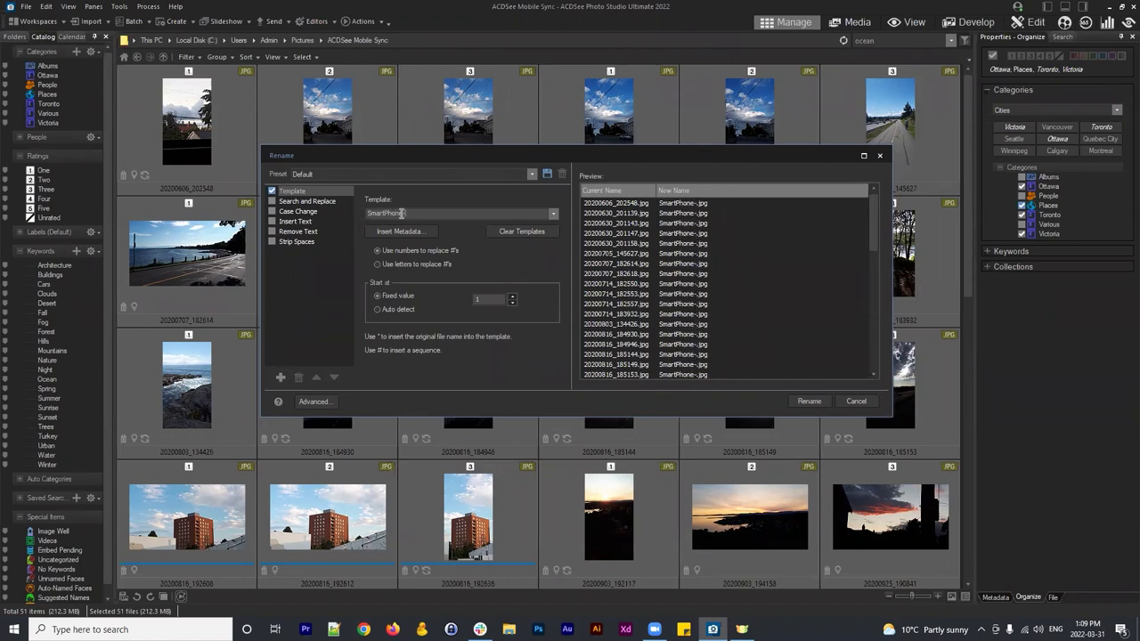
type("Canada")
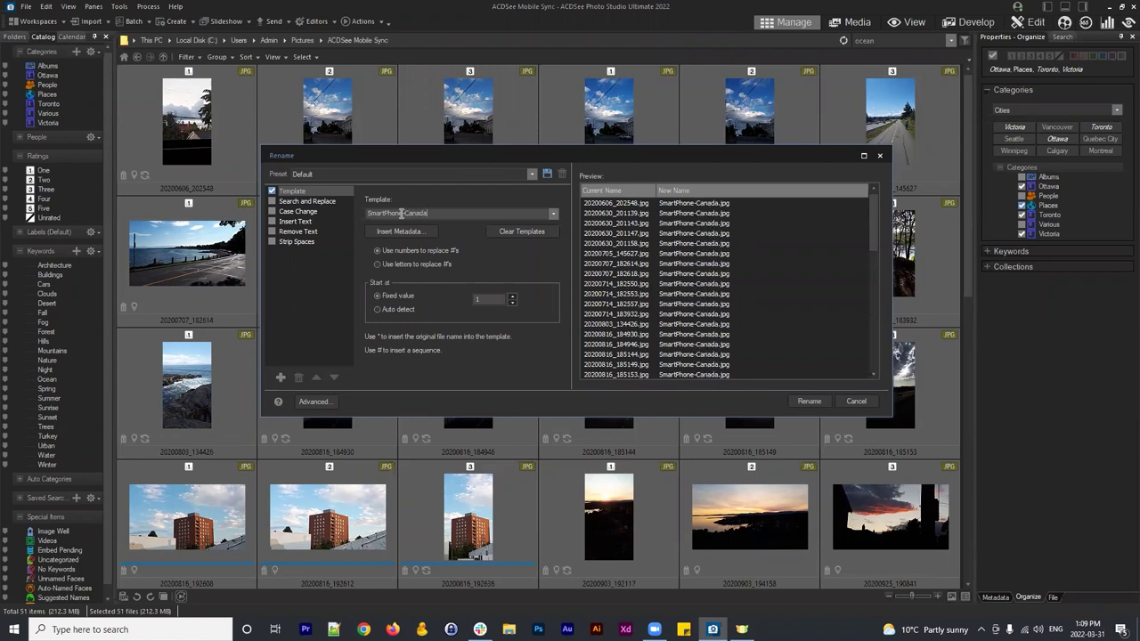
type("-")
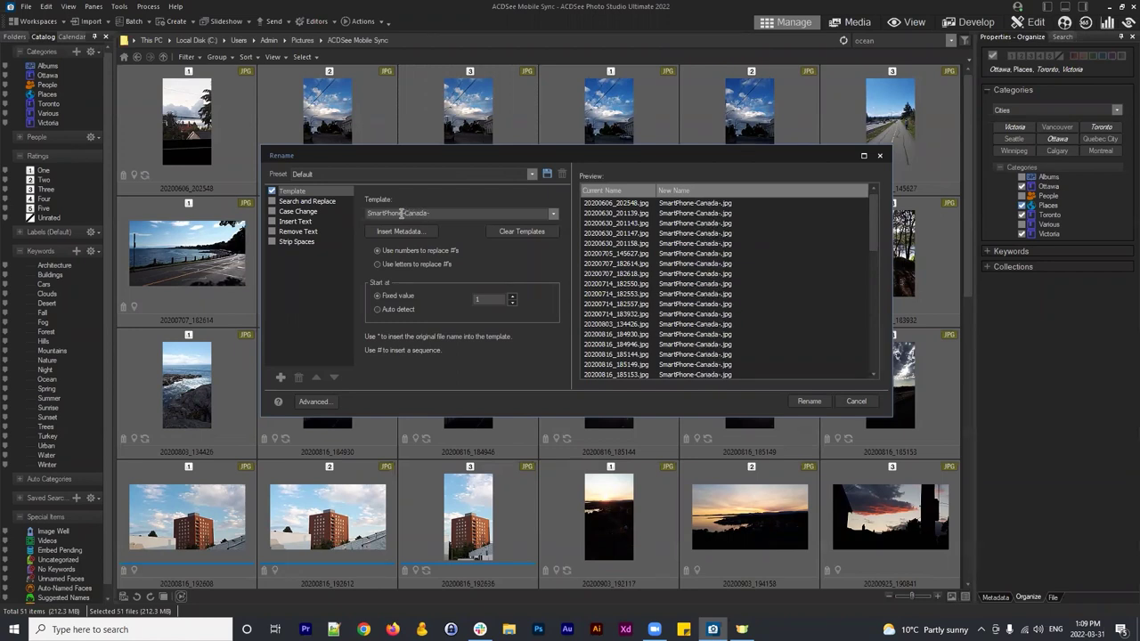
key("BackSpace")
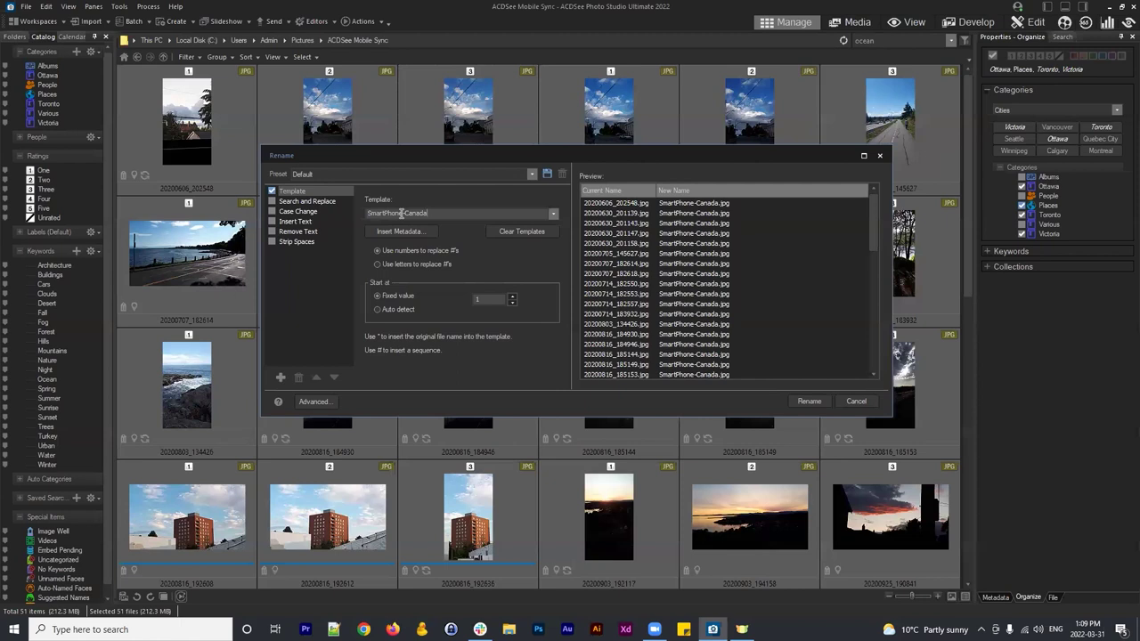
type("###")
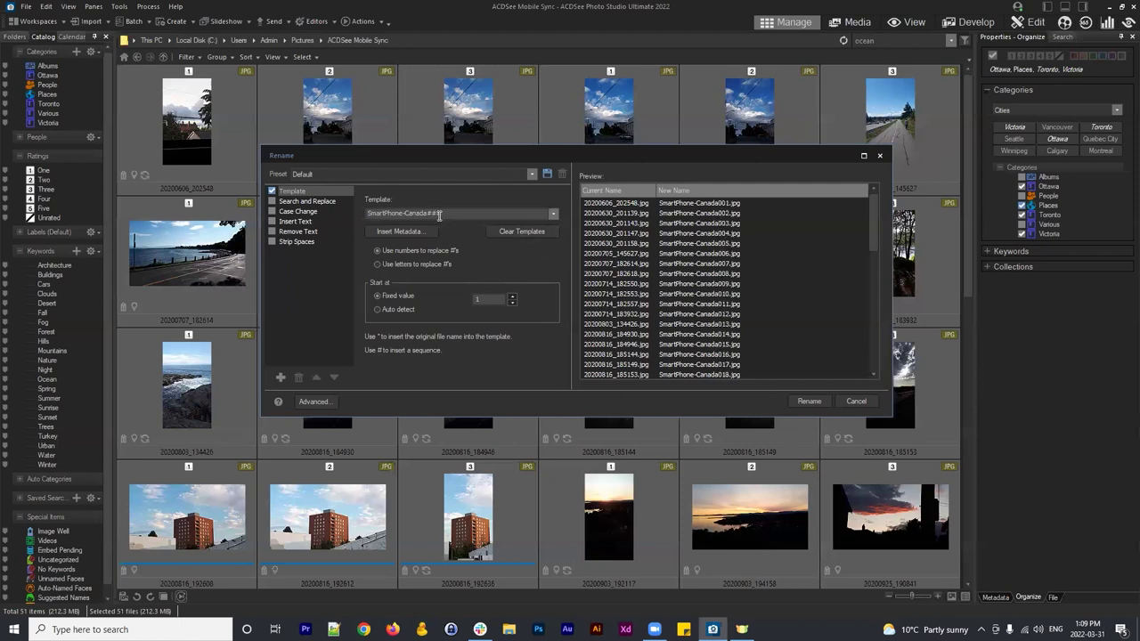
Step: Check the previewed new names against the current names, from the first file to the last
left_click_drag(427, 213, 479, 213)
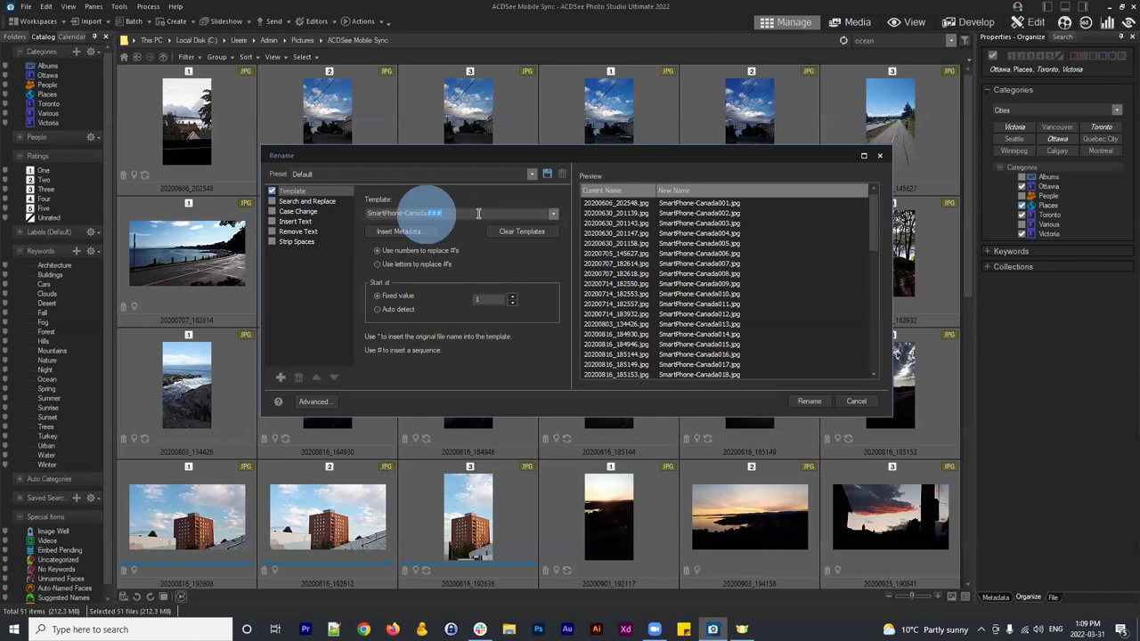
left_click(725, 204)
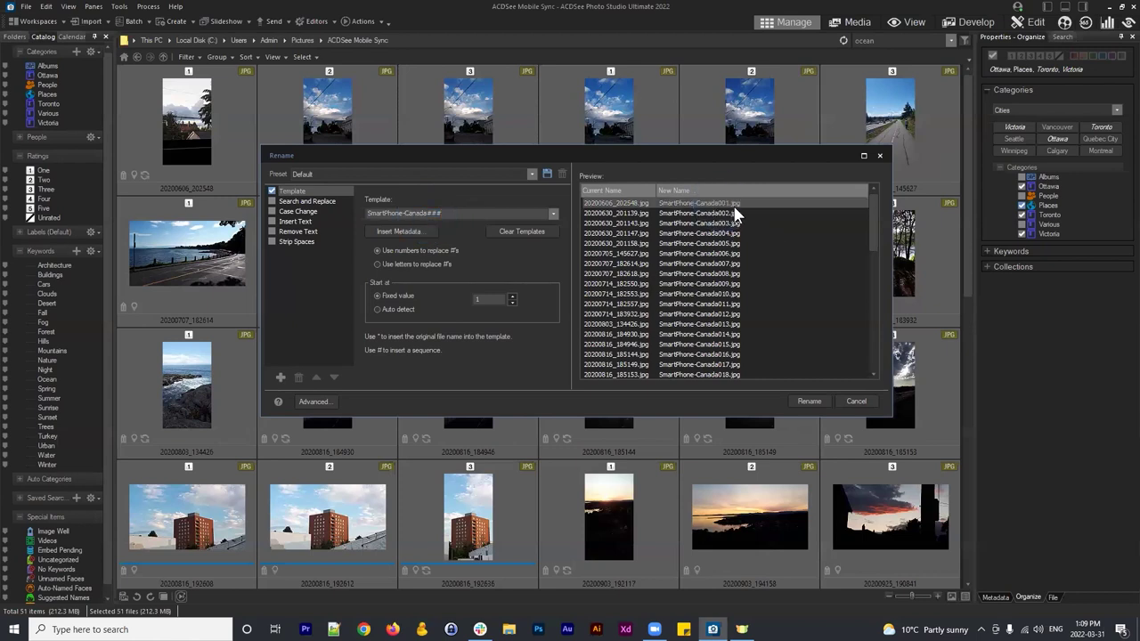
left_click(592, 207)
mouse_move(870, 213)
left_mouse_down()
mouse_move(880, 342)
mouse_move(866, 198)
left_mouse_up()
left_click_drag(870, 230, 870, 360)
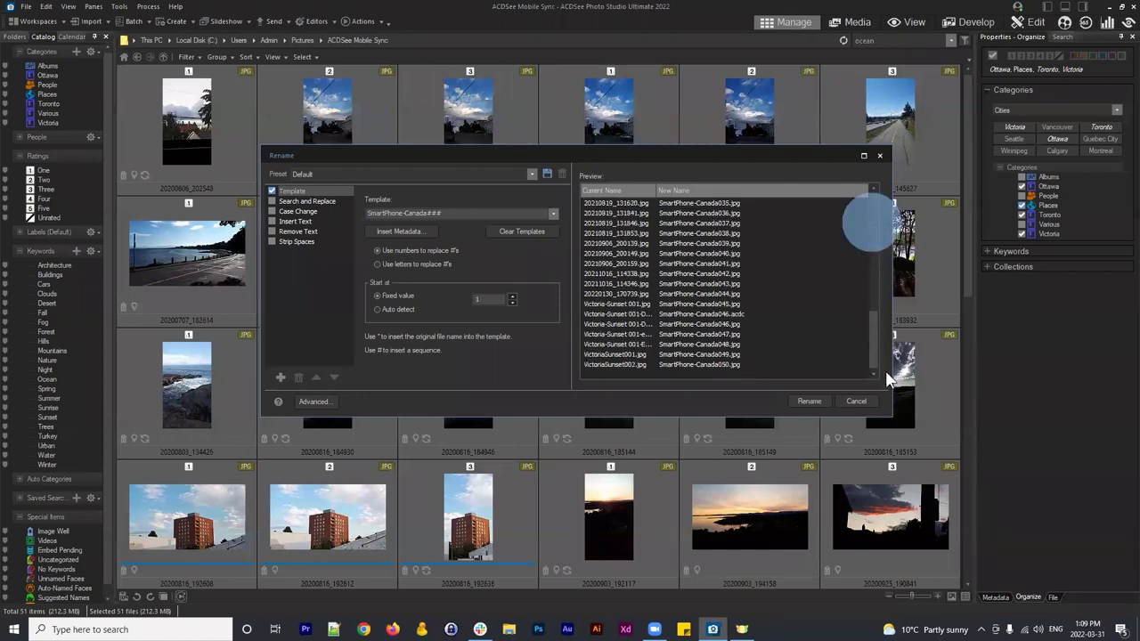
Step: Add a fourth # to the rename template so it reads SmartPhone-Canada####
double_click(435, 212)
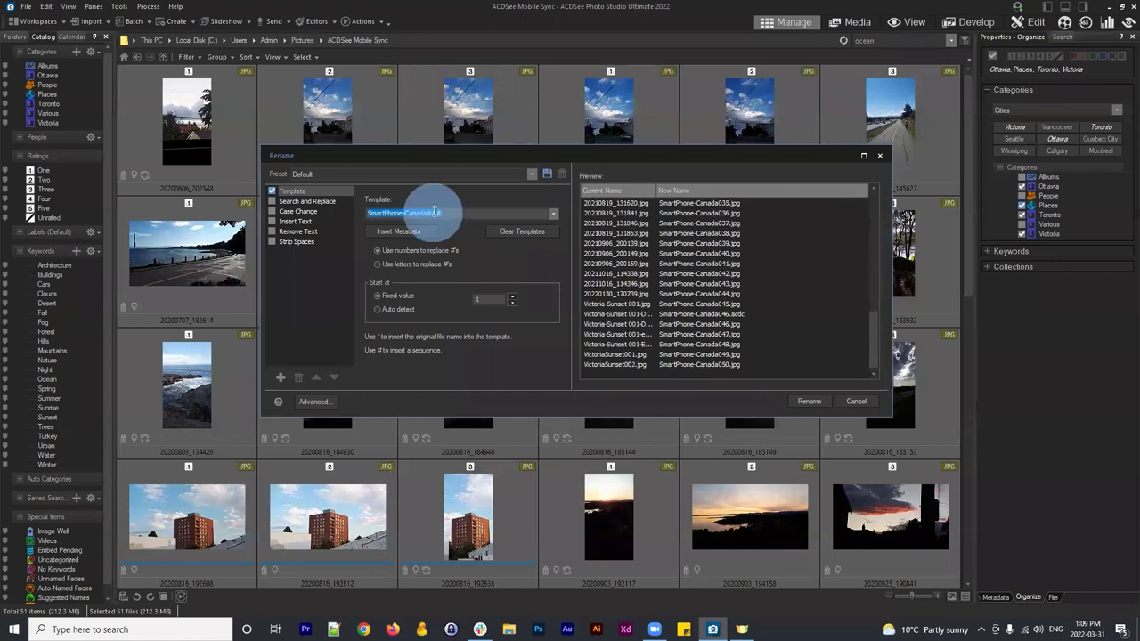
left_click(438, 214)
type("#")
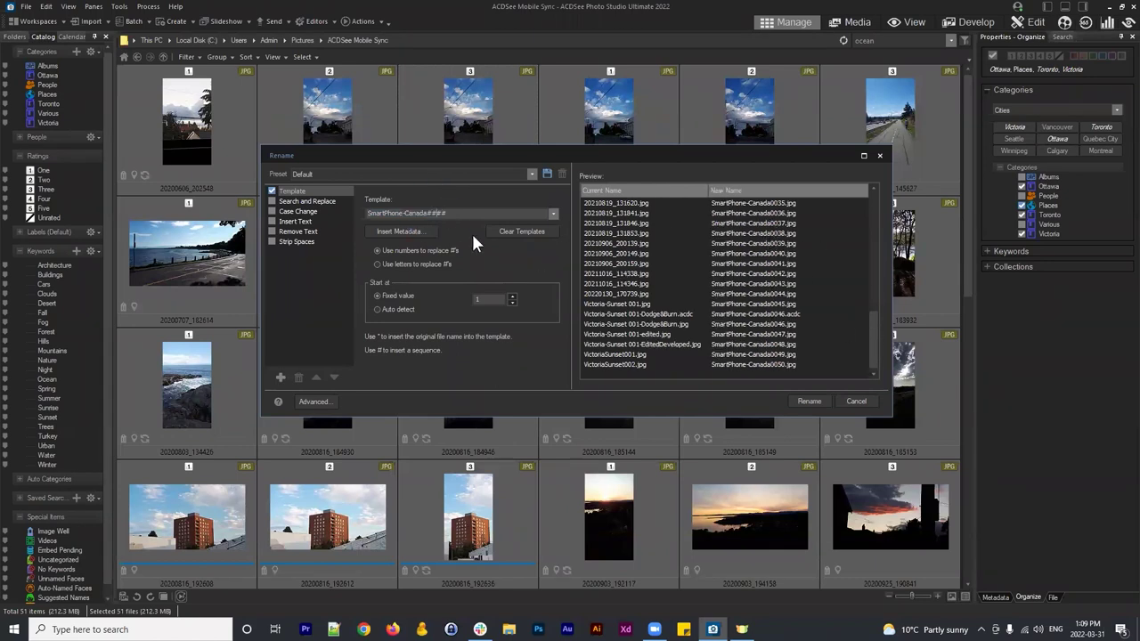
left_click(451, 213)
Step: Examine the four-digit numbering of the new names across the whole preview list, including the .acdc file
left_click(792, 264)
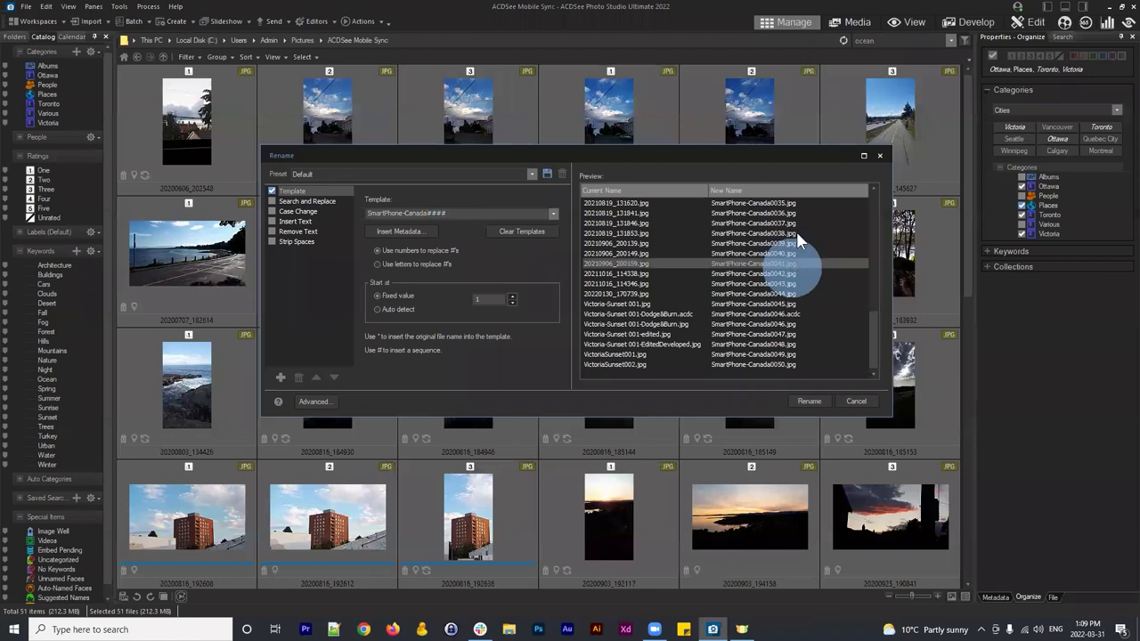
scroll(775, 227, "up", 10)
left_click(777, 207)
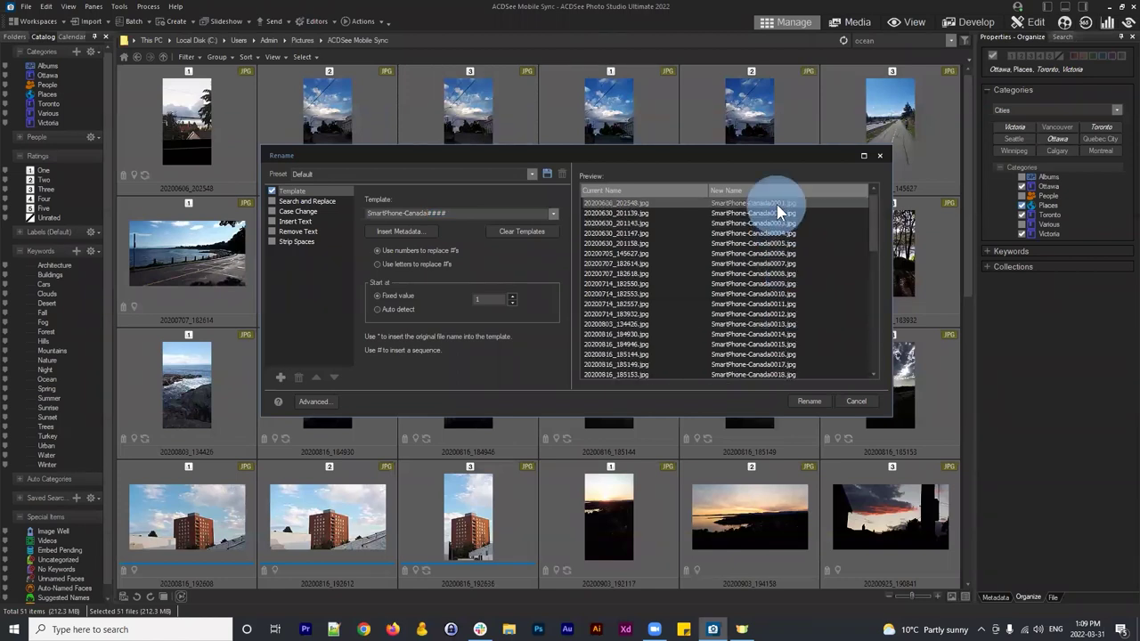
scroll(775, 267, "down", 10)
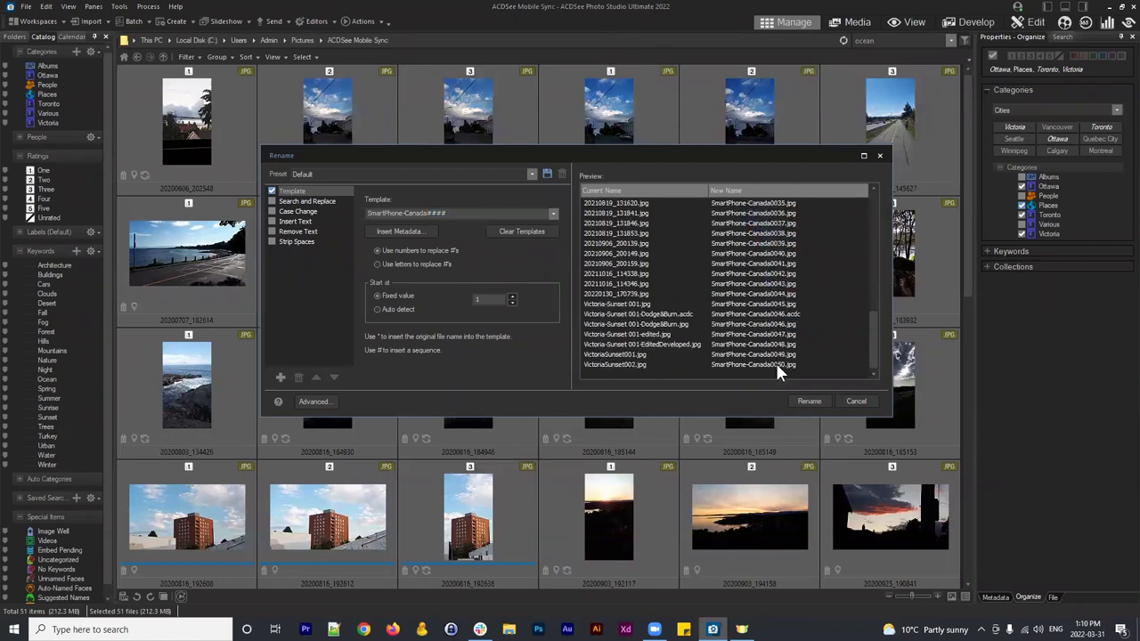
left_click(776, 364)
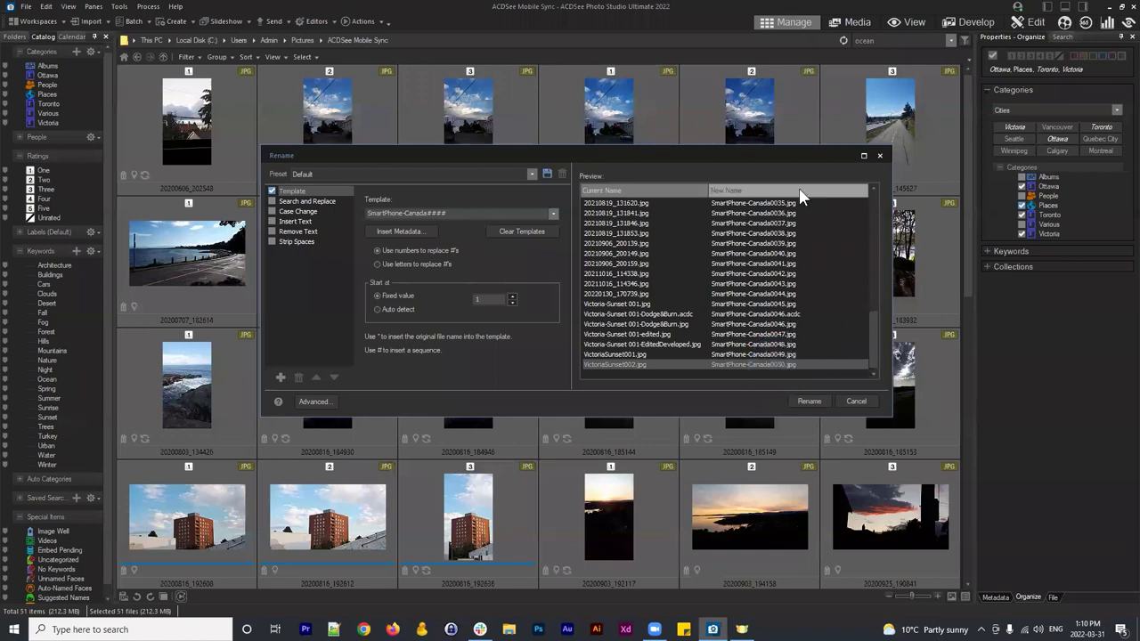
scroll(793, 232, "up", 10)
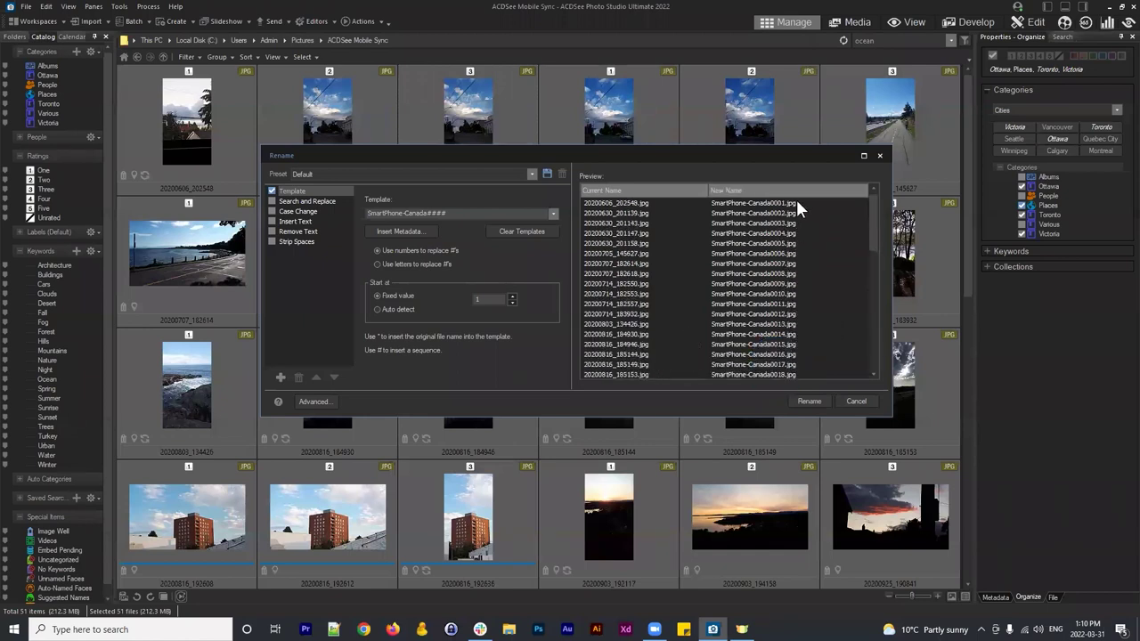
left_click_drag(874, 202, 866, 347)
left_click(787, 313)
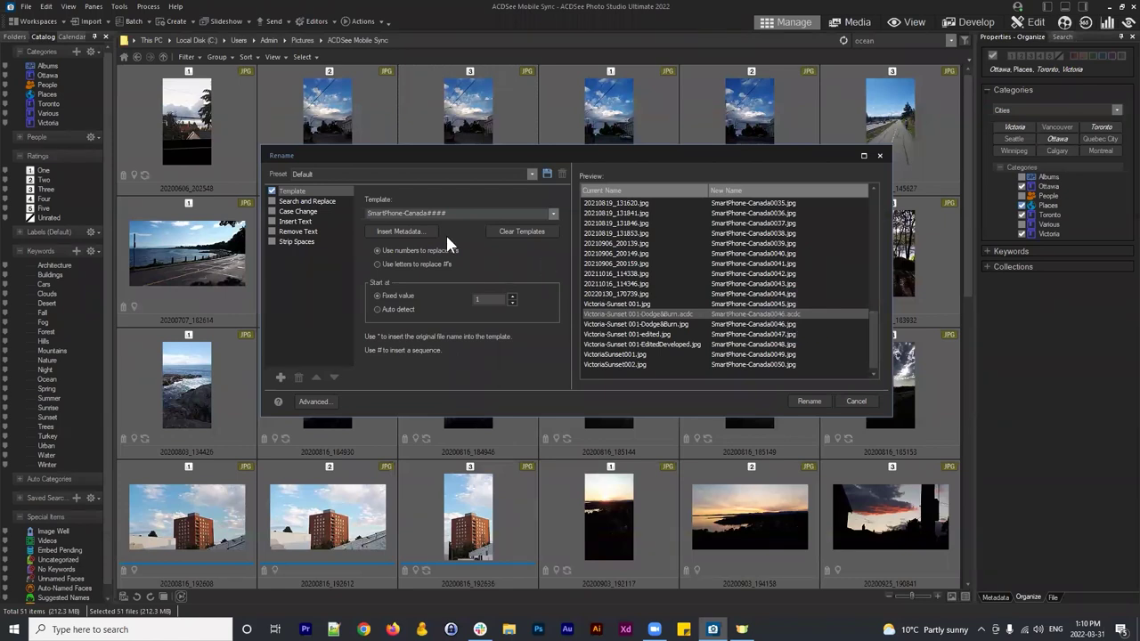
Step: Insert the EXIF GPS Latitude and Longitude metadata after the number sequence in the rename template
left_click_drag(371, 214, 442, 213)
left_click(461, 213)
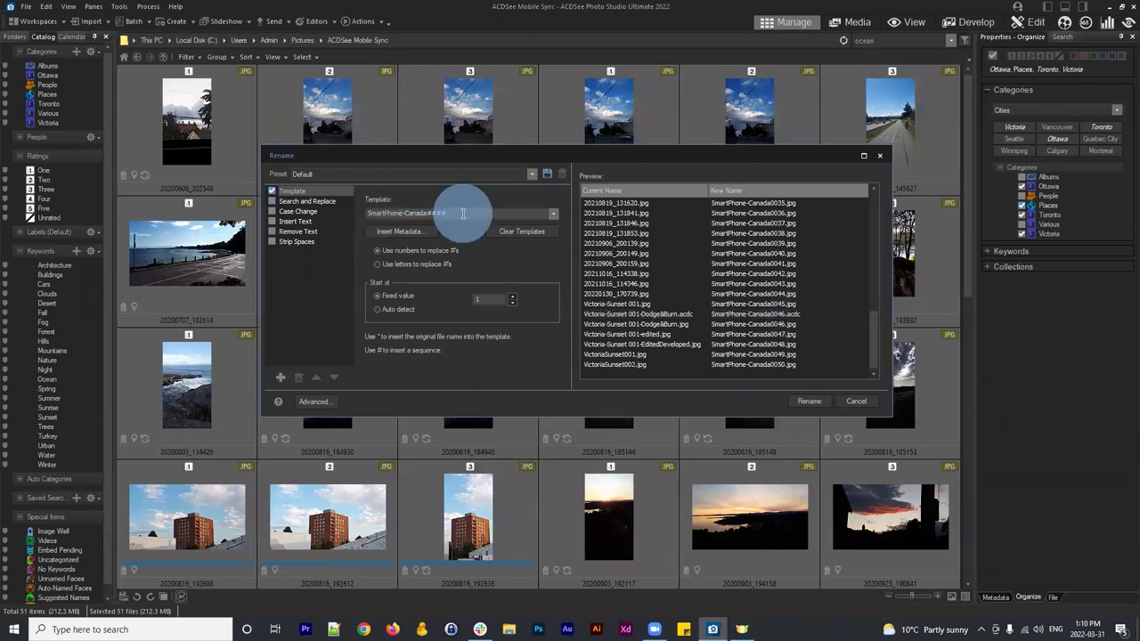
left_click(415, 230)
left_click_drag(572, 152, 628, 170)
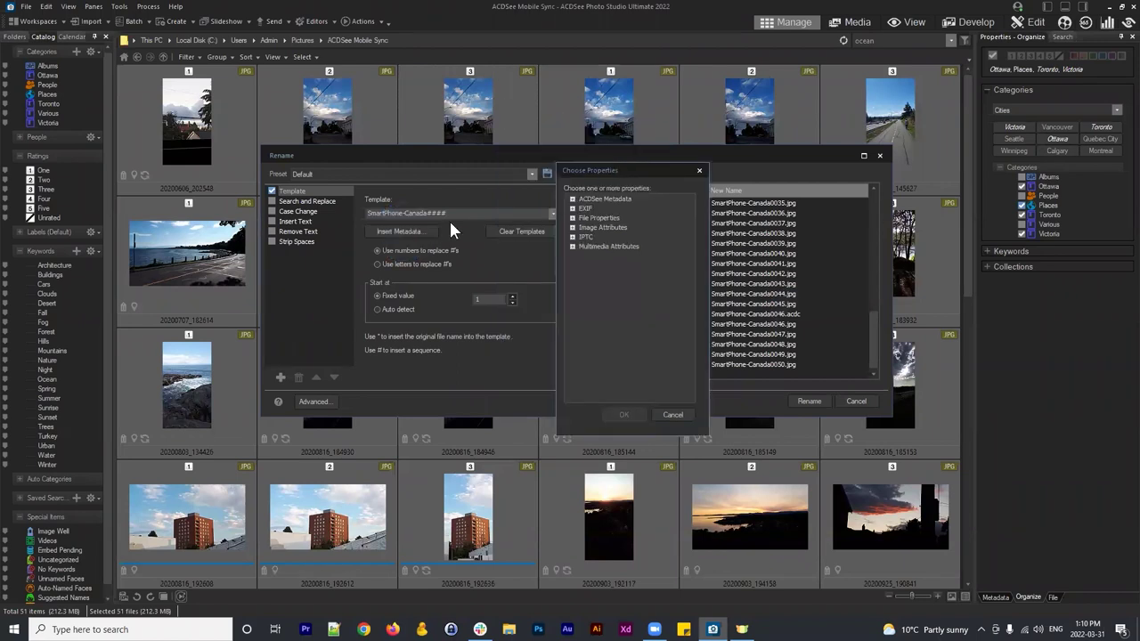
left_click(573, 209)
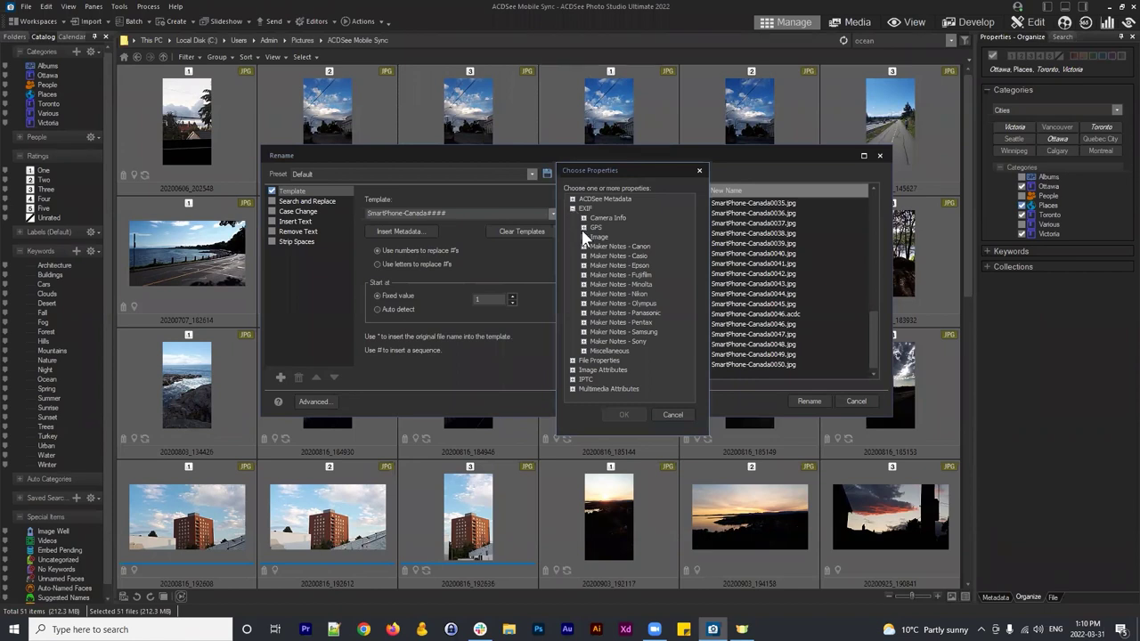
left_click(583, 228)
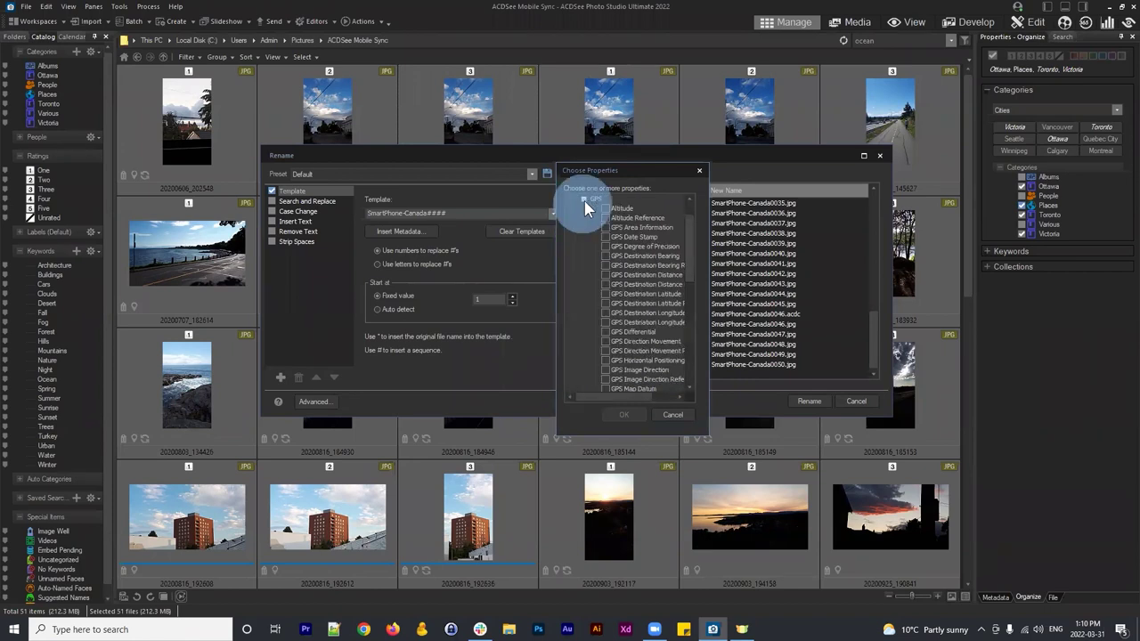
left_click(585, 199)
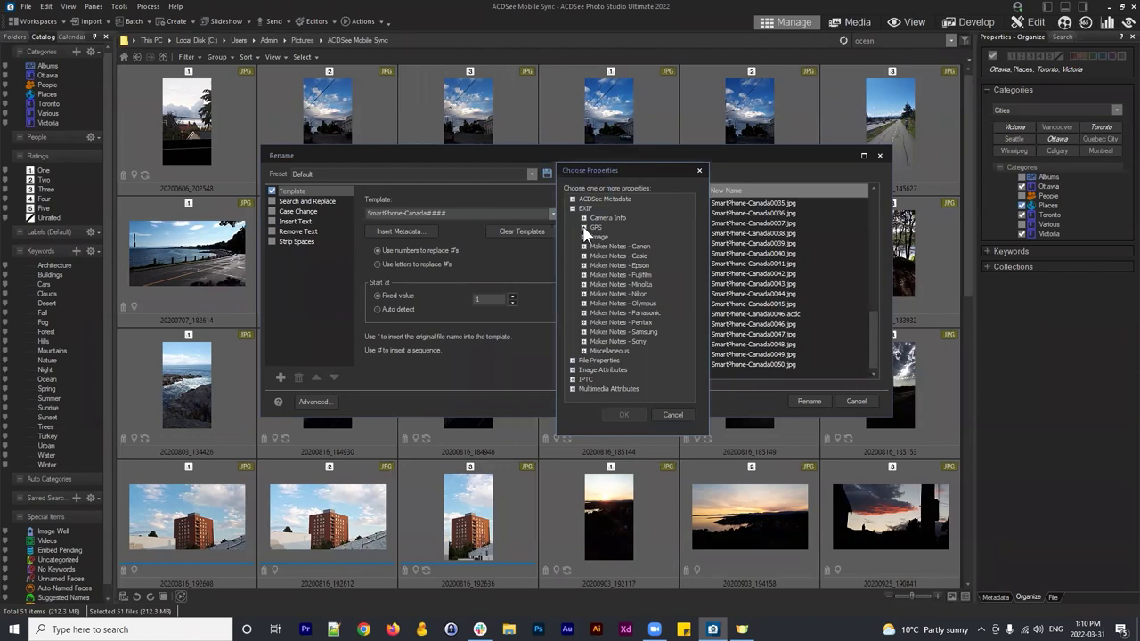
left_click(585, 229)
left_click_drag(690, 242, 681, 299)
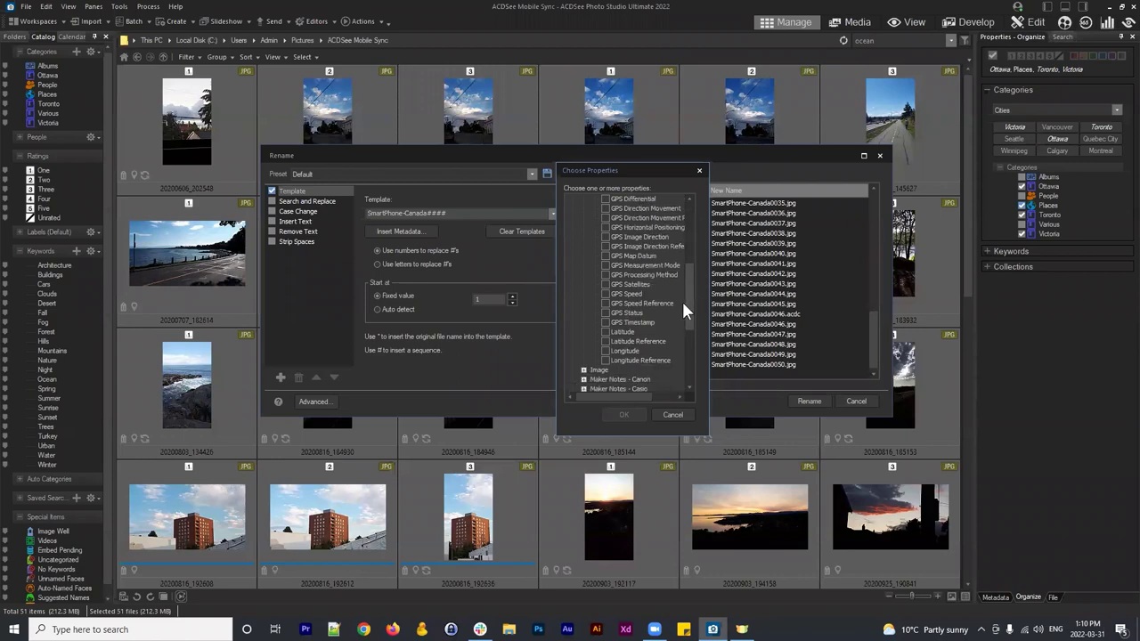
left_click(607, 331)
left_click(608, 351)
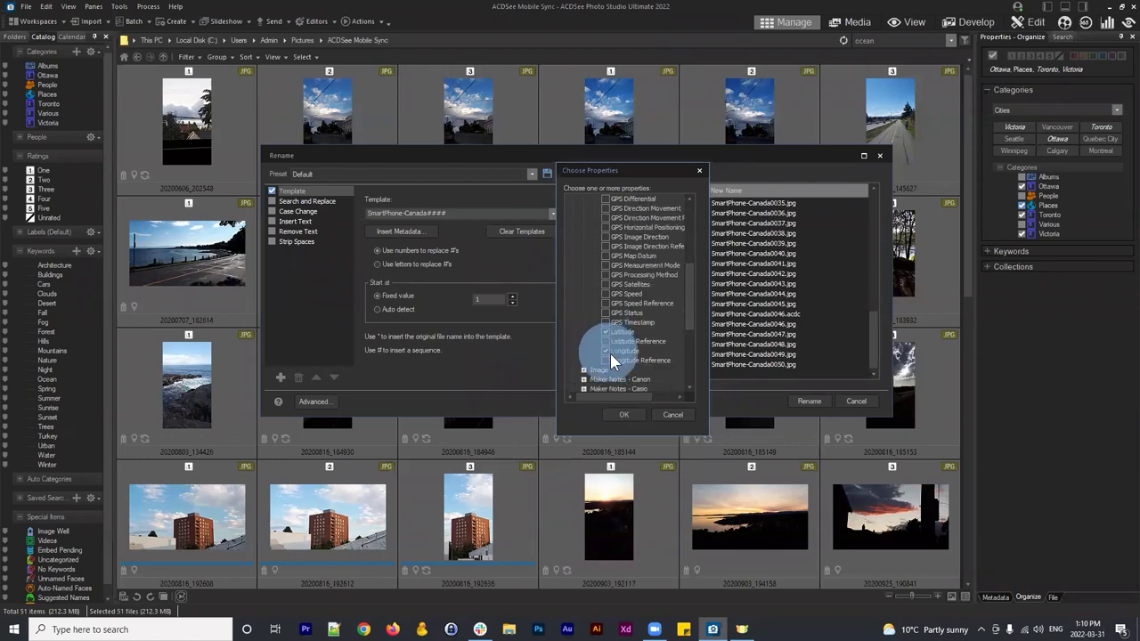
left_click(623, 415)
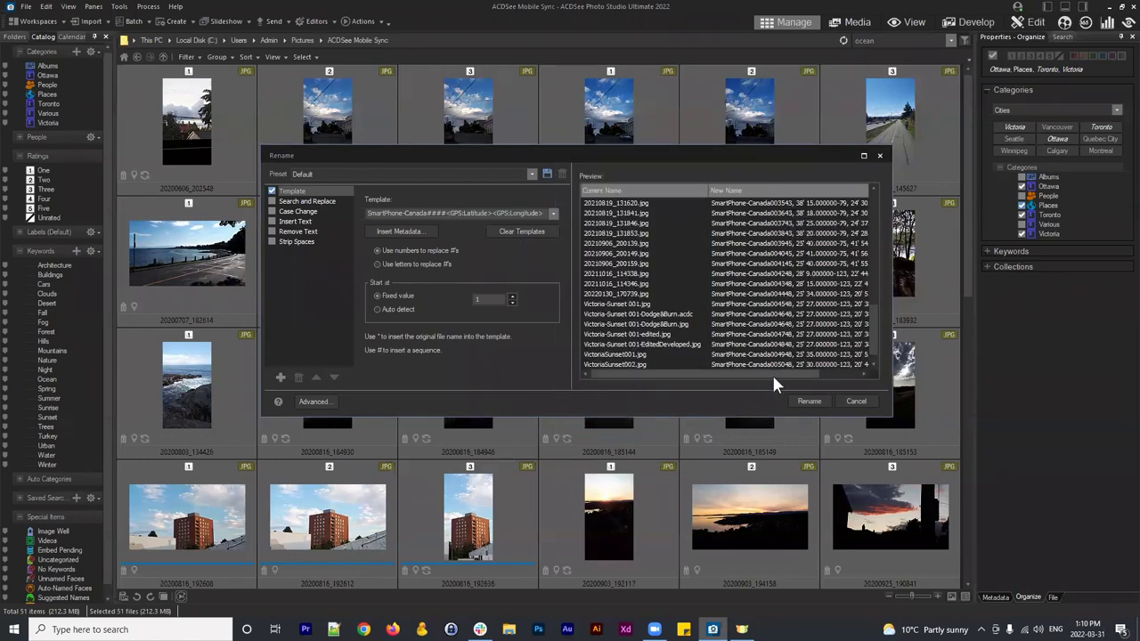
Step: Review the previewed names with GPS data and add a hyphen between #### and the GPS Latitude tag in the template
left_click_drag(773, 374, 839, 370)
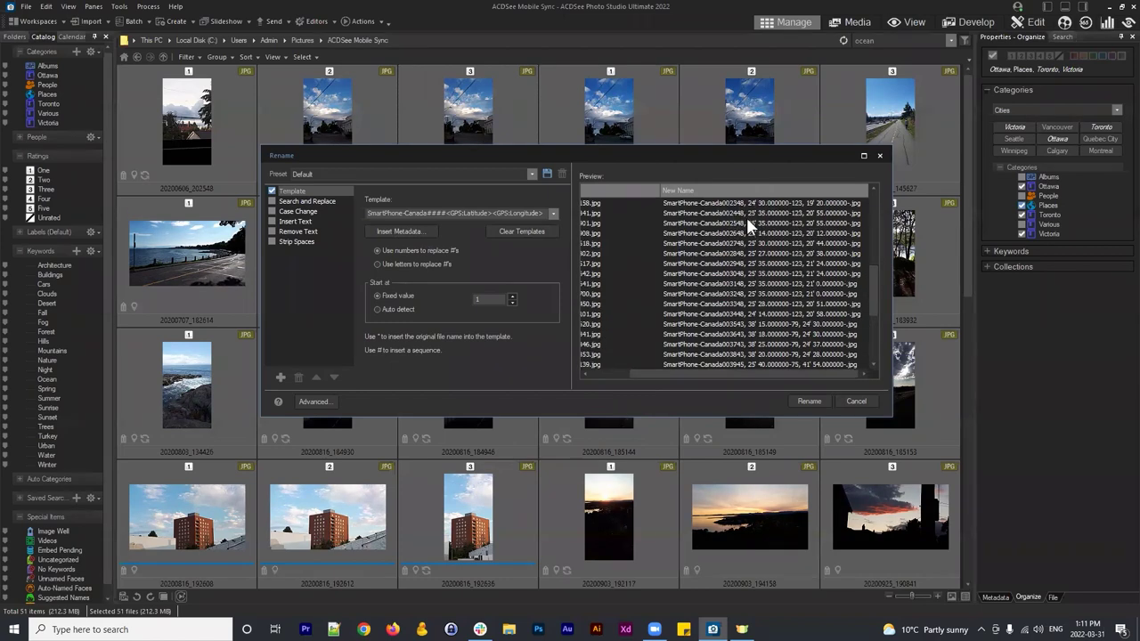
scroll(746, 217, "up", 10)
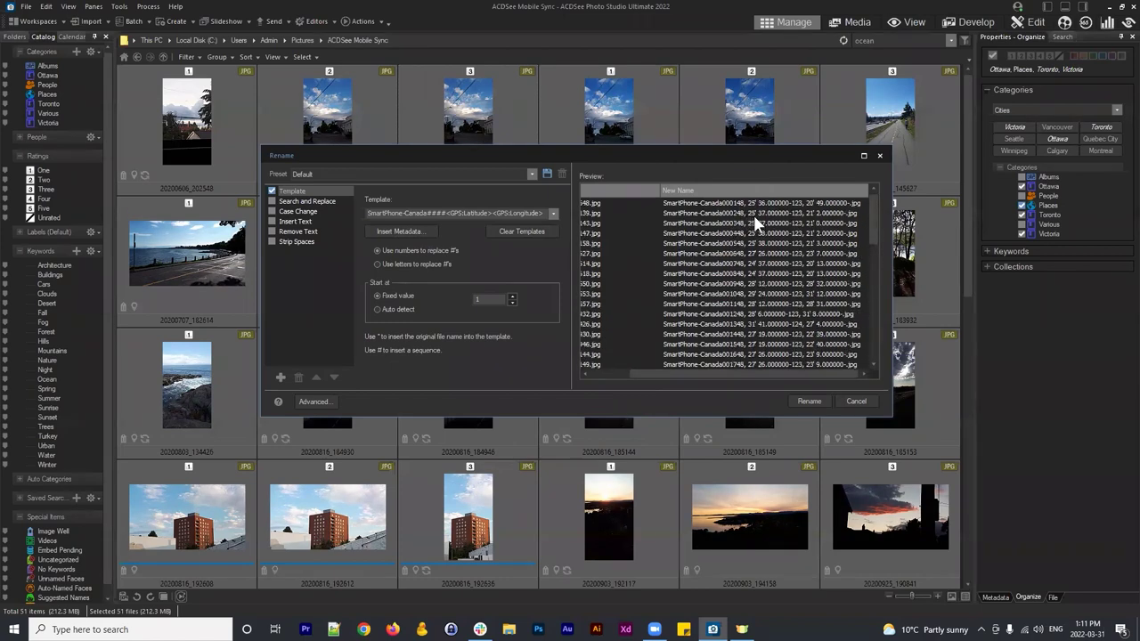
left_click(443, 213)
type("-")
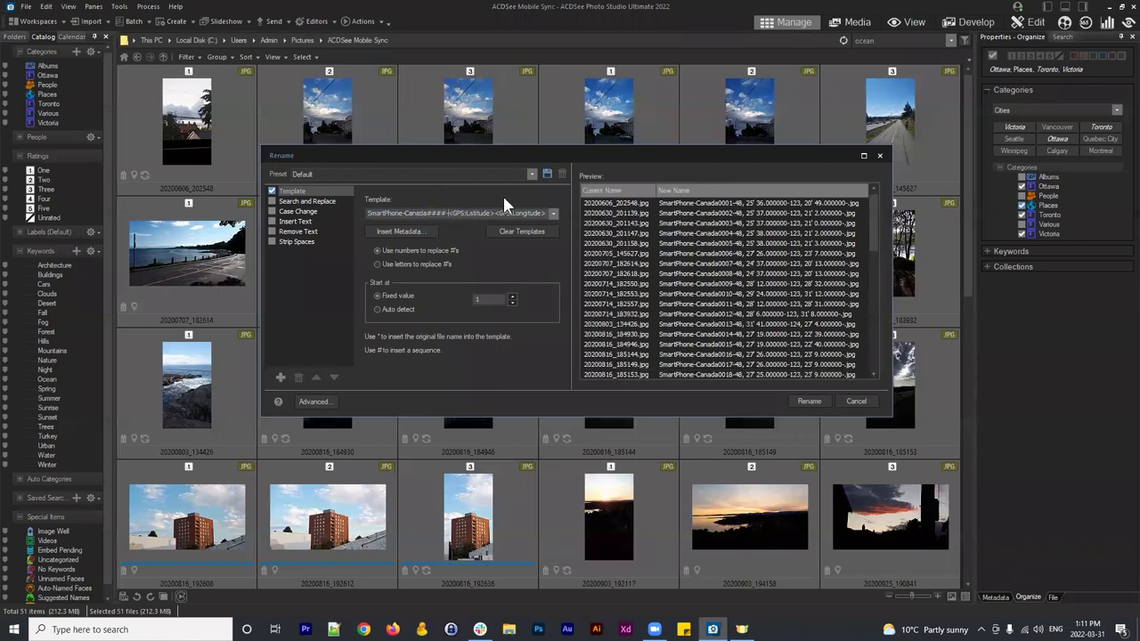
Step: Remove the hyphen and both GPS tags from the end of the rename template
left_click(447, 215)
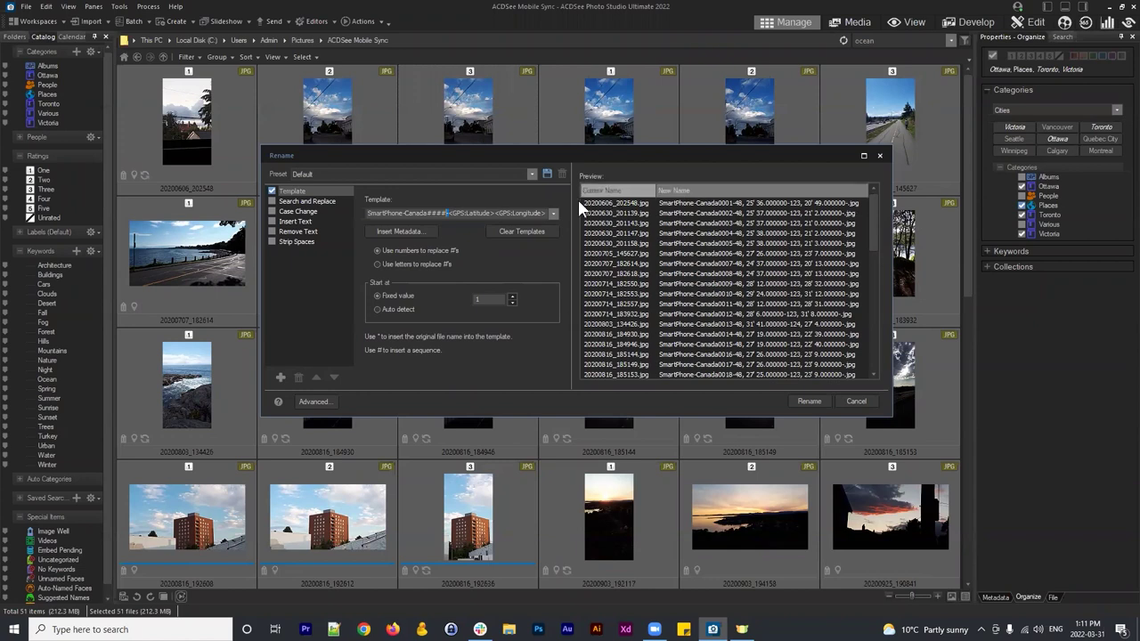
left_click_drag(445, 214, 589, 222)
key("Delete")
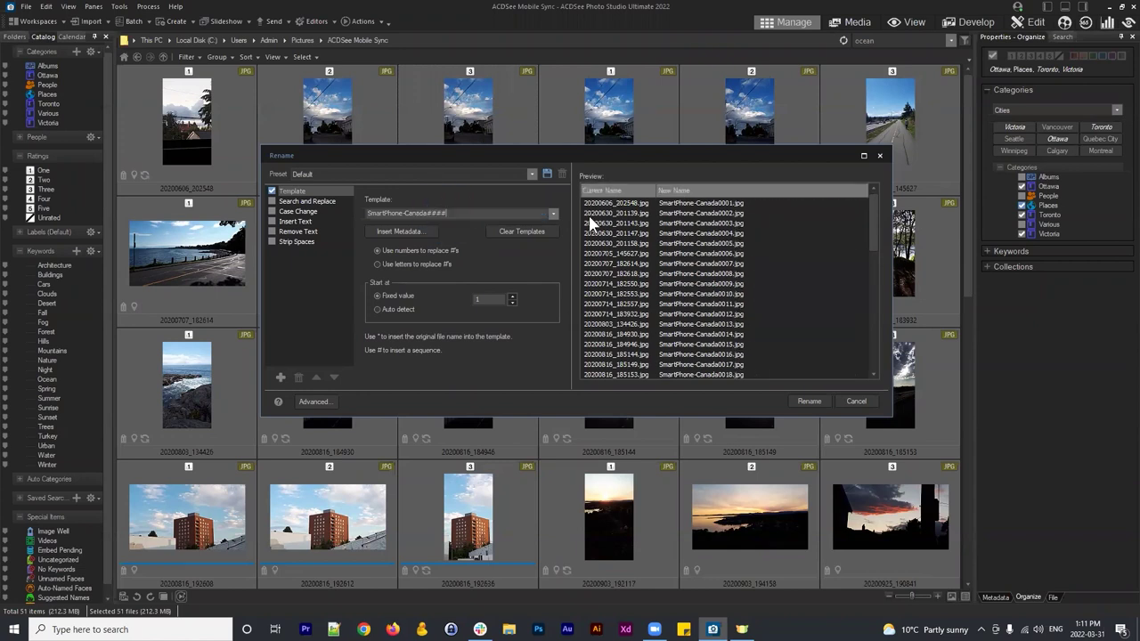
Step: Set the SmartPhone-Canada#### template to replace the # characters with letters
left_click(461, 212)
left_click_drag(381, 212, 467, 212)
left_click(459, 212)
left_click(420, 263)
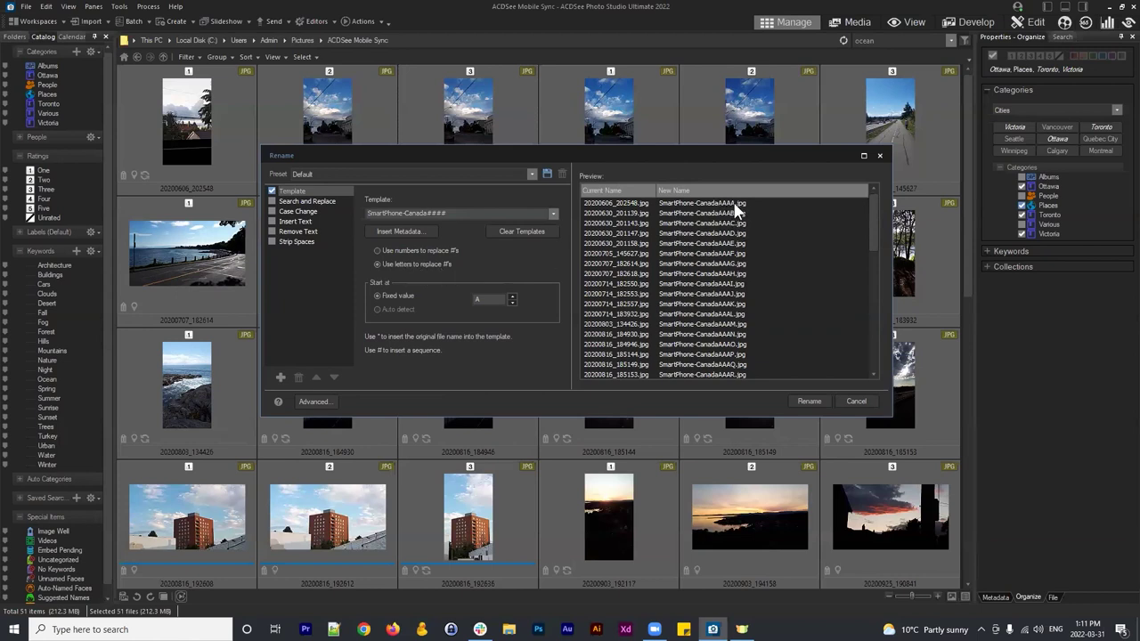
Step: Set the rename template to replace the # characters with numbers and review the previewed names
scroll(735, 218, "down", 10)
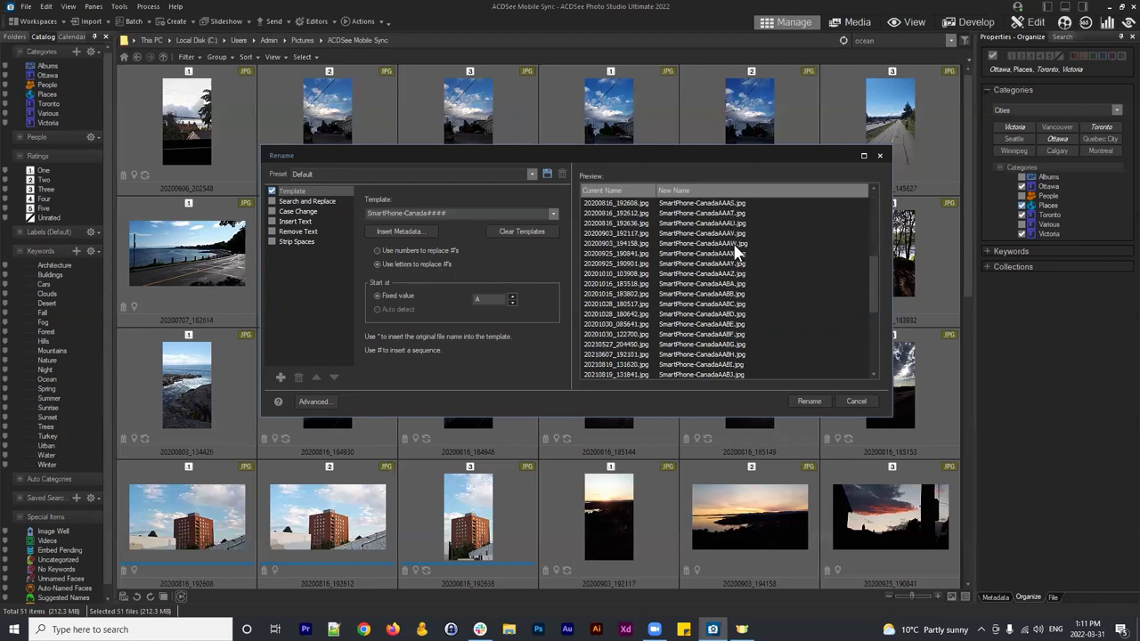
left_click(402, 251)
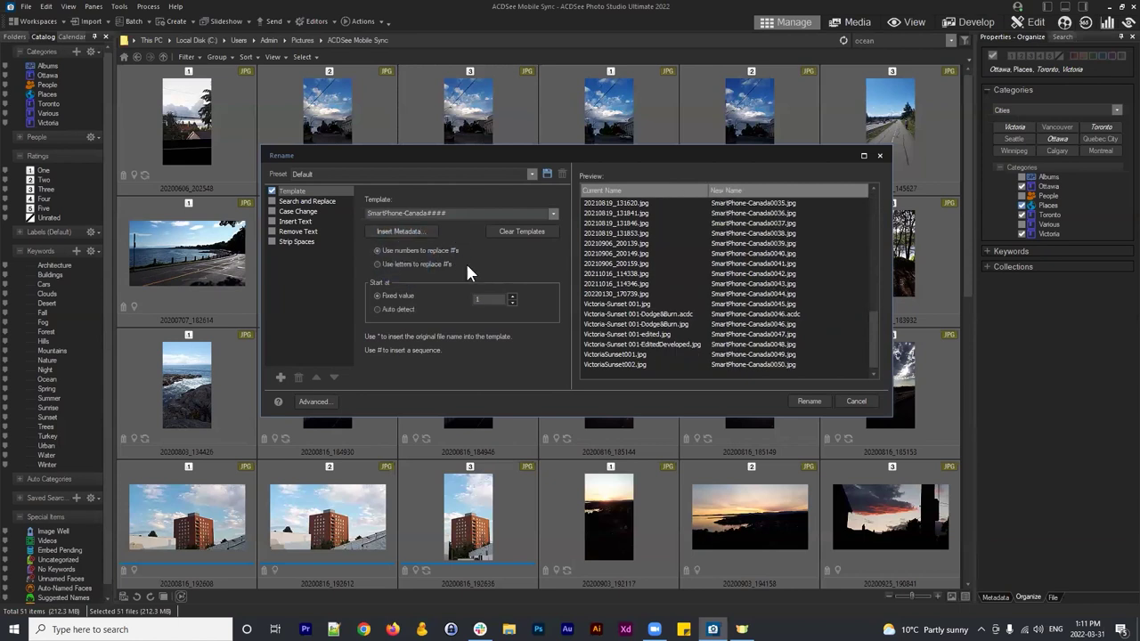
scroll(797, 245, "up", 10)
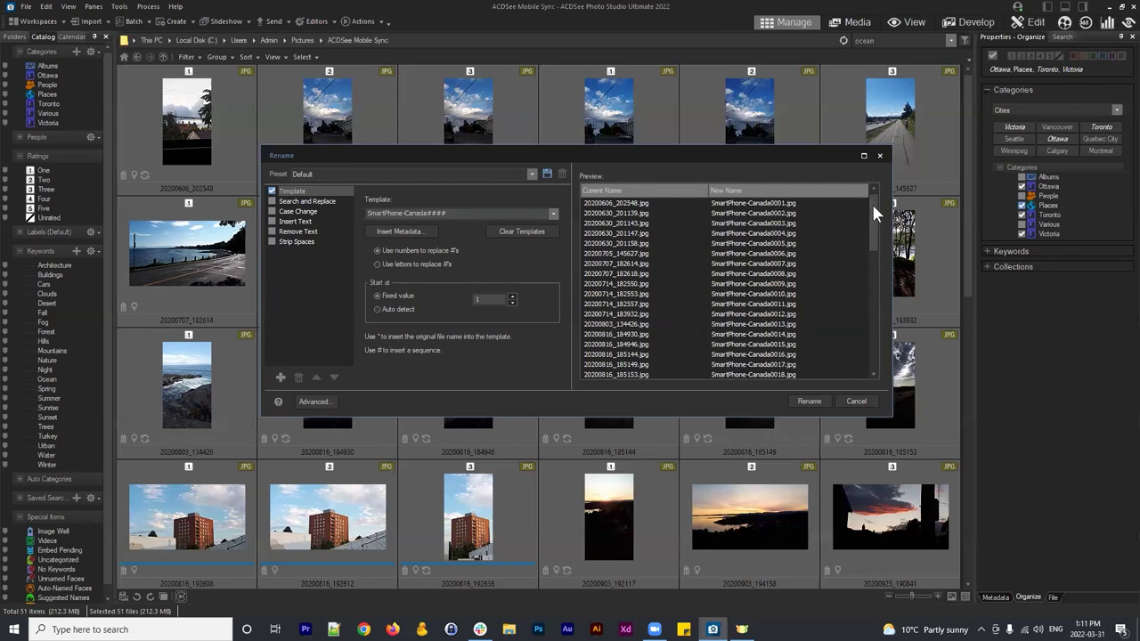
left_click_drag(875, 204, 876, 263)
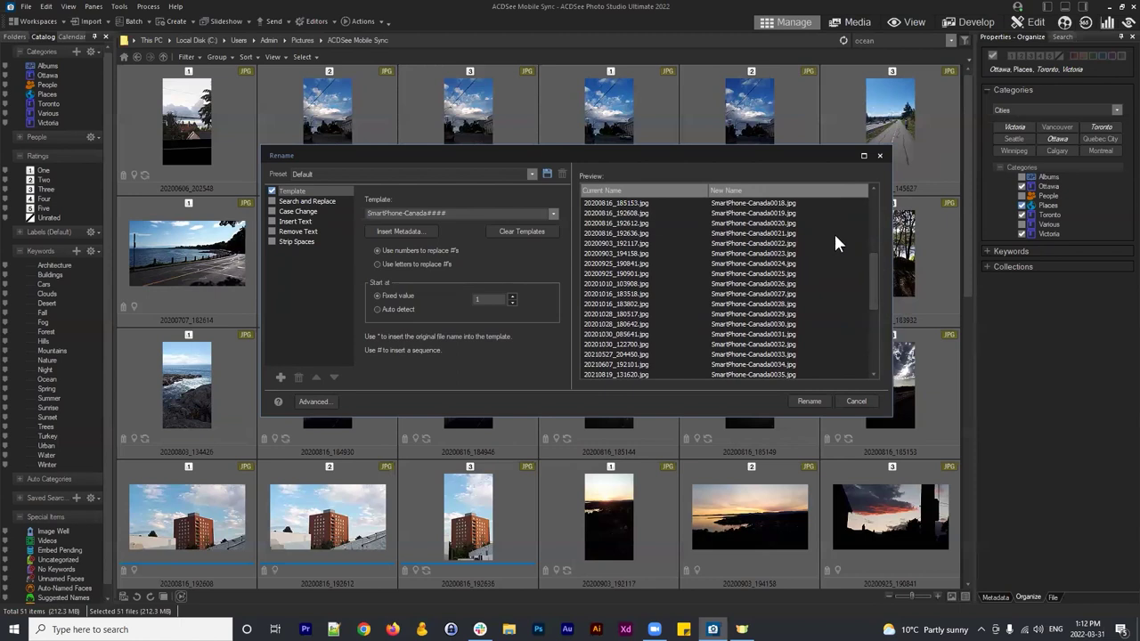
Step: Set the fixed start value of the number sequence to 103 and review the previewed names
left_click(481, 300)
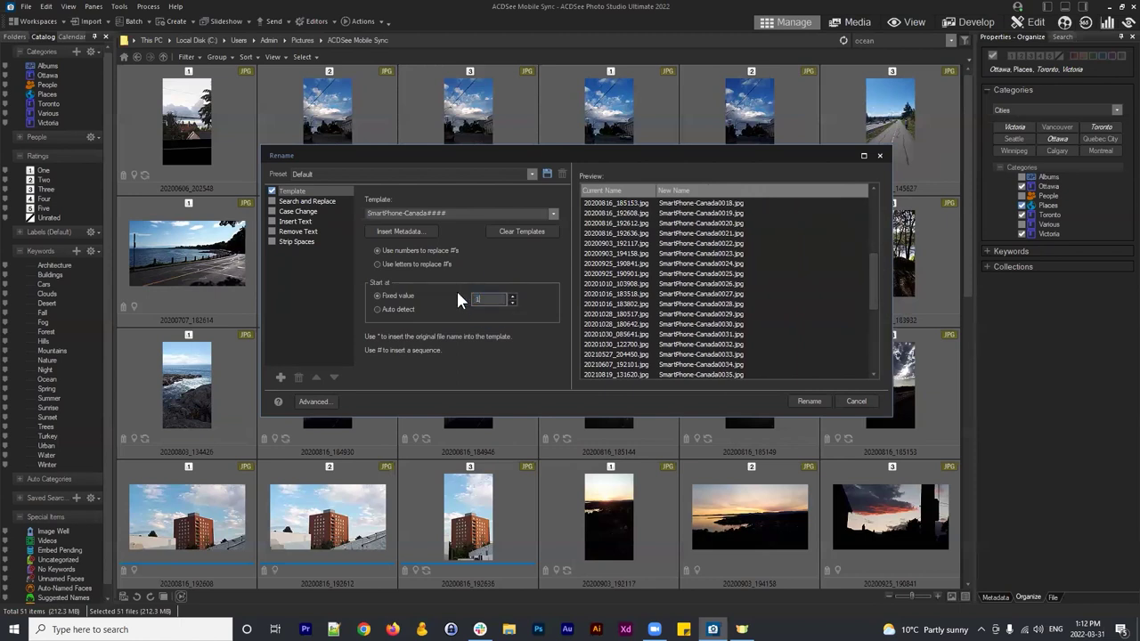
type("103")
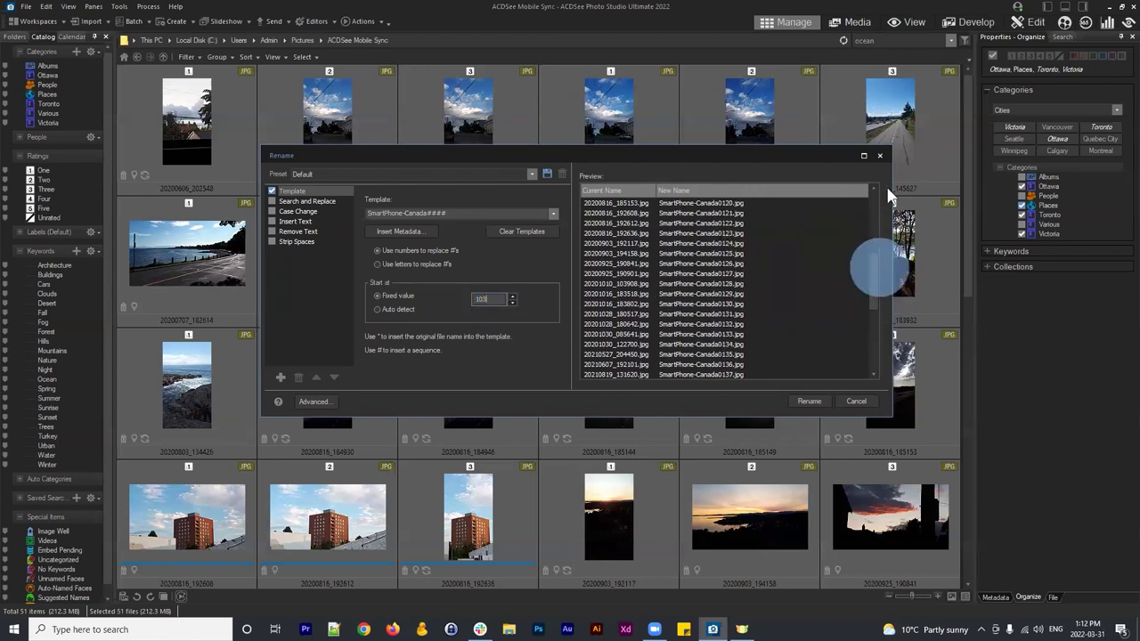
left_click_drag(873, 275, 873, 185)
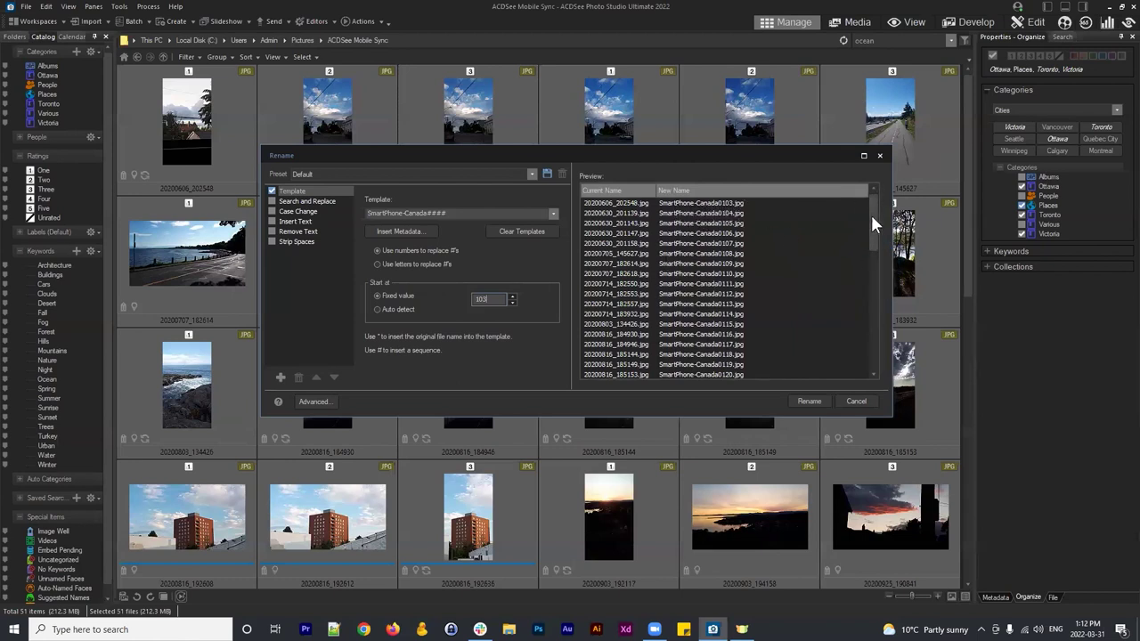
left_click_drag(871, 215, 880, 377)
Step: Set the fixed start value of the number sequence back to 1 and check the preview
double_click(485, 299)
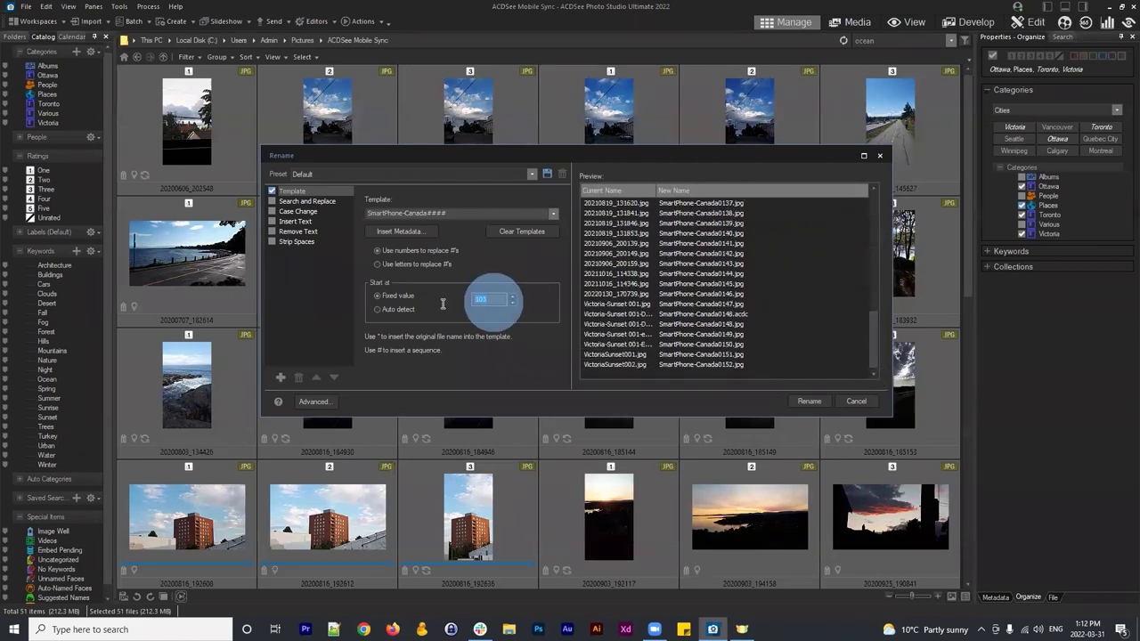
type("1")
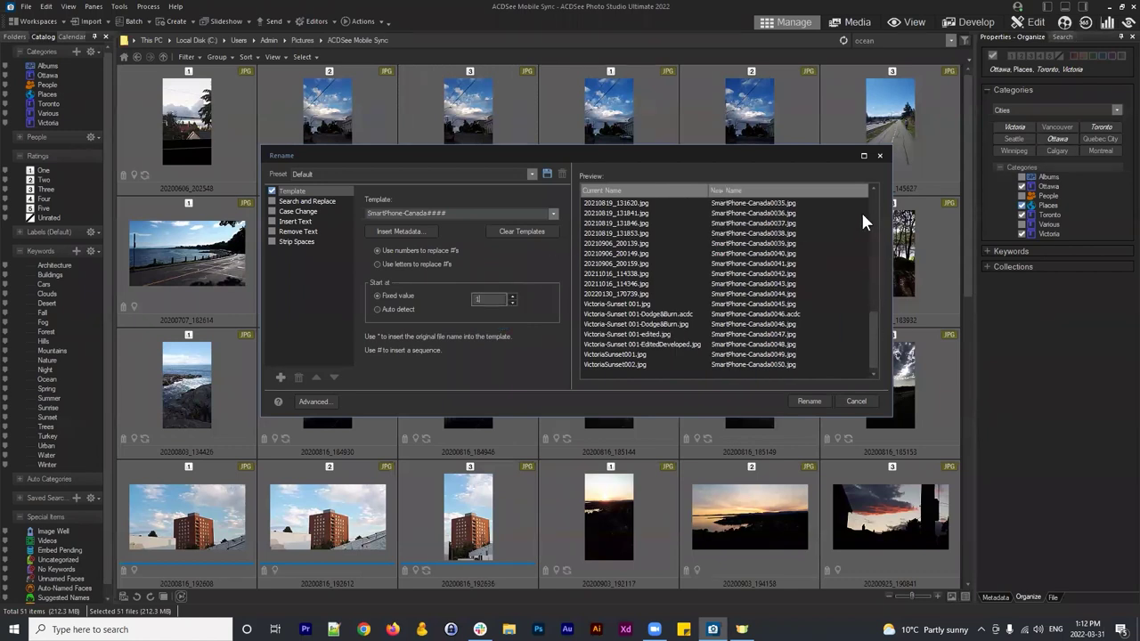
left_click_drag(870, 330, 799, 223)
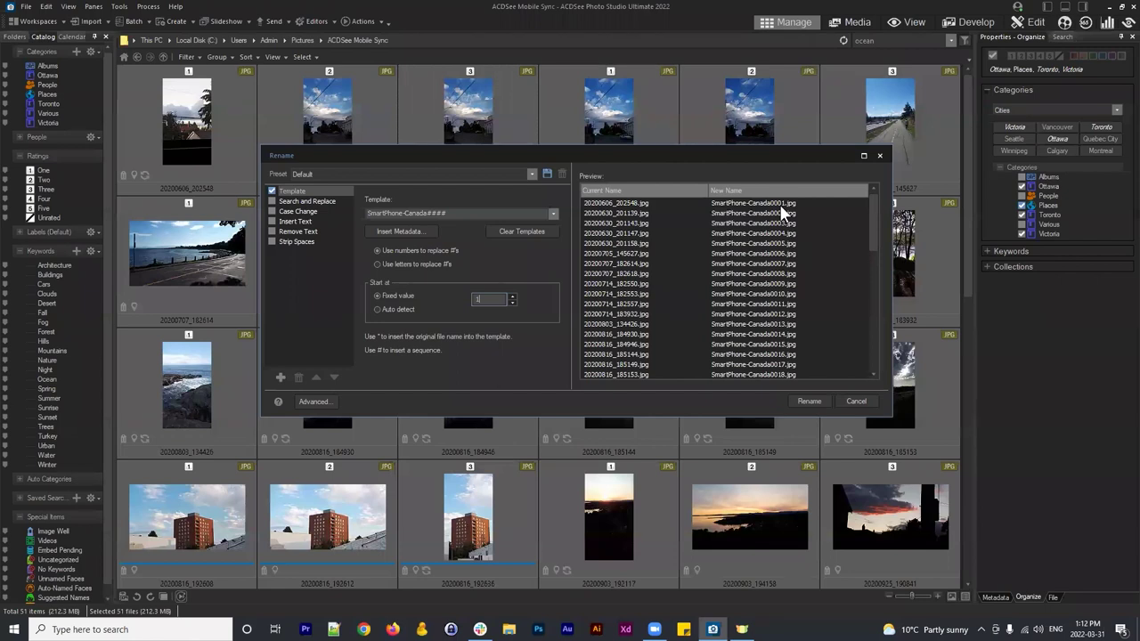
Step: Change the rename template to ###-SmartPhone-Canada, with a three-digit sequence and hyphen in front, and review the previewed names
left_click(456, 212)
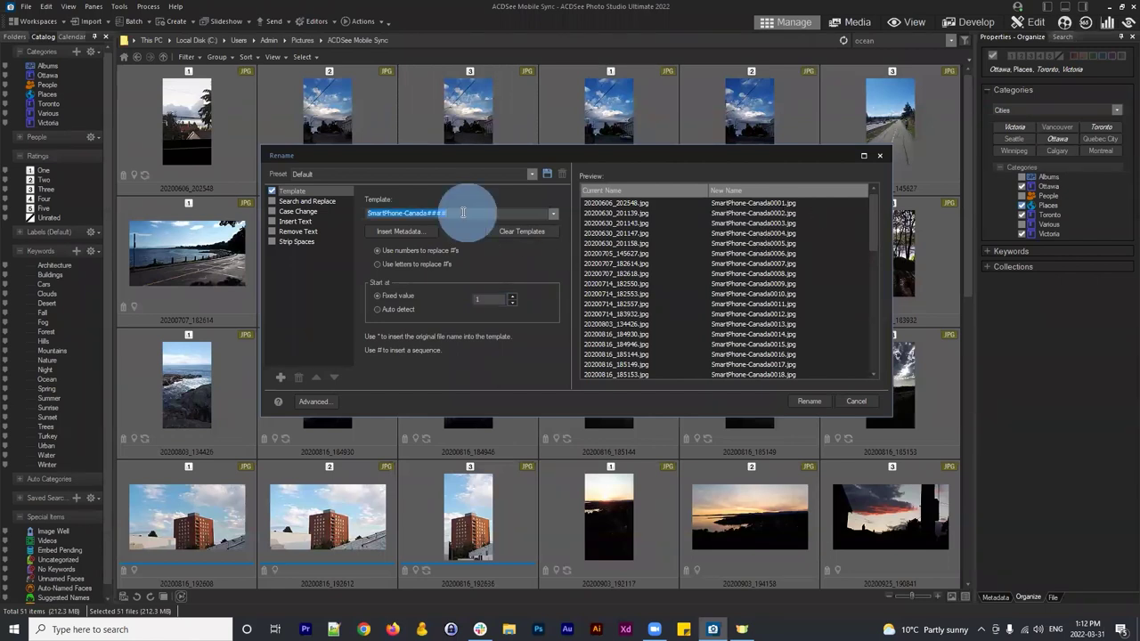
left_click_drag(446, 212, 429, 213)
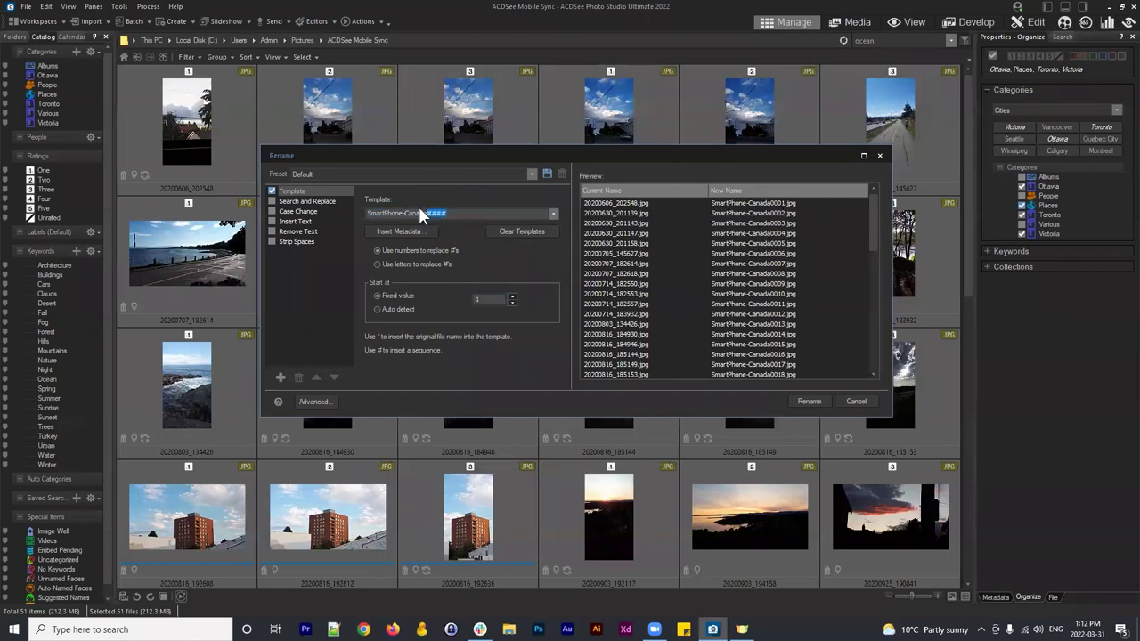
key("BackSpace")
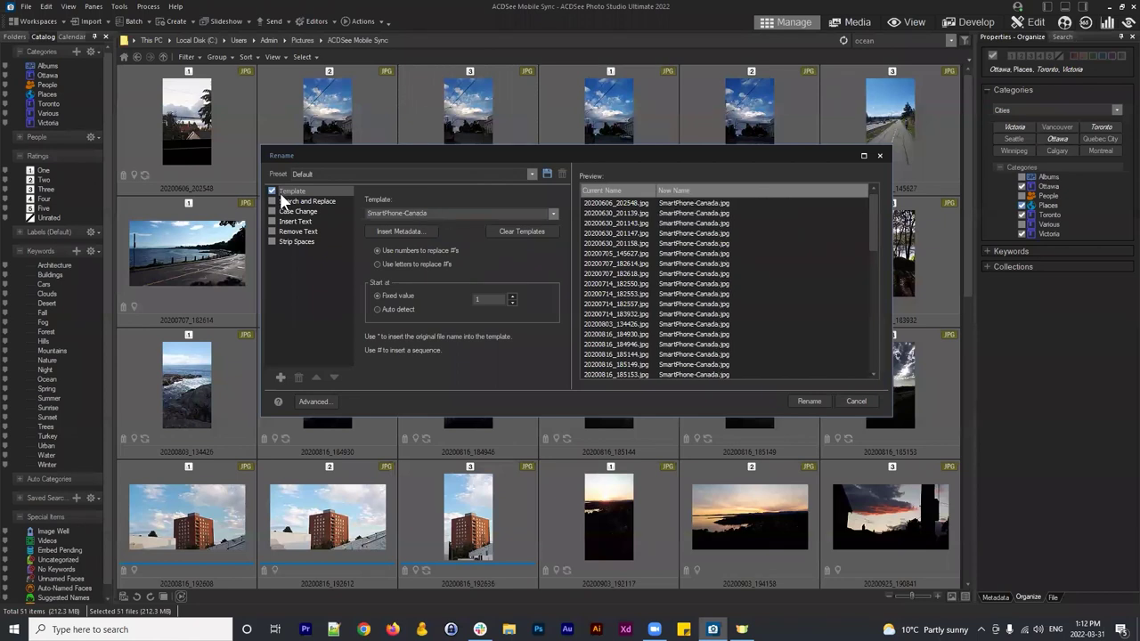
left_click(370, 212)
type("####")
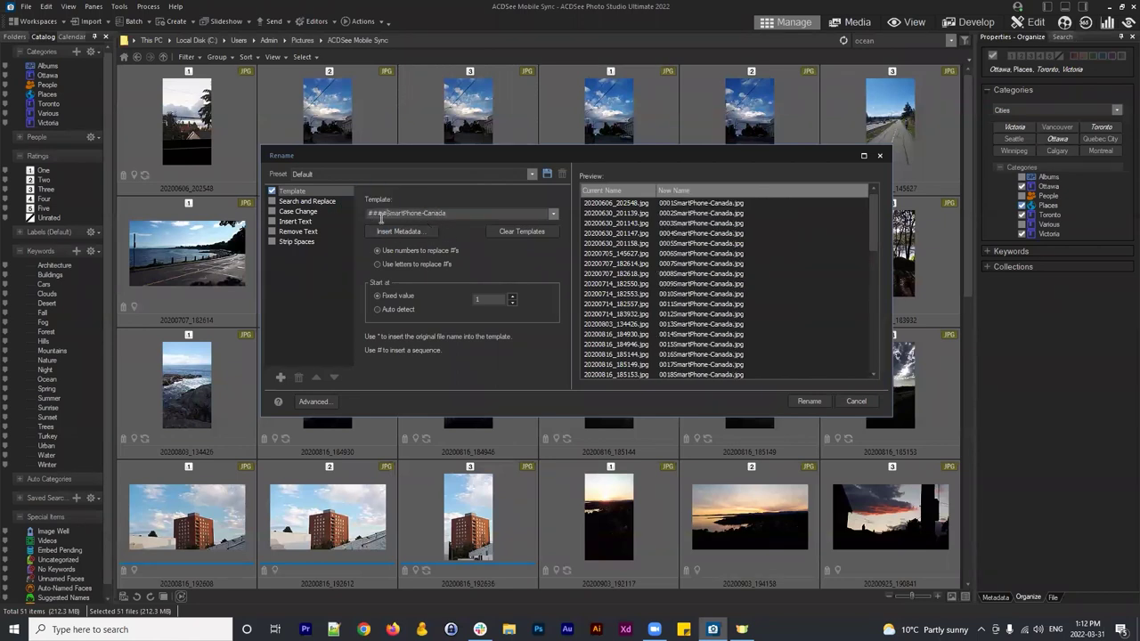
key("BackSpace")
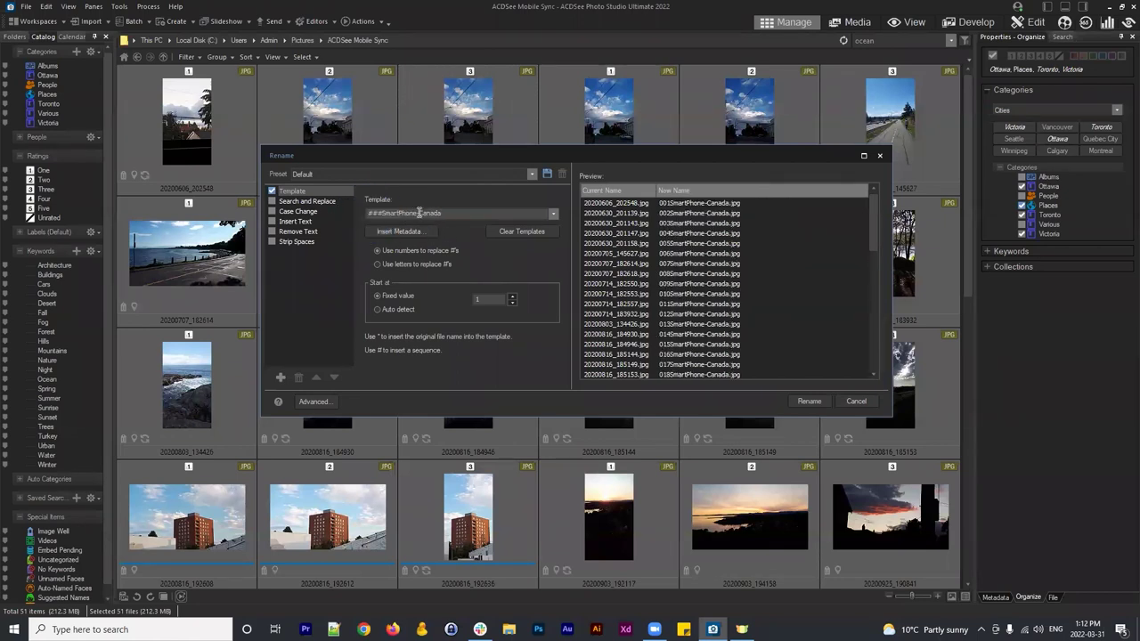
type("-")
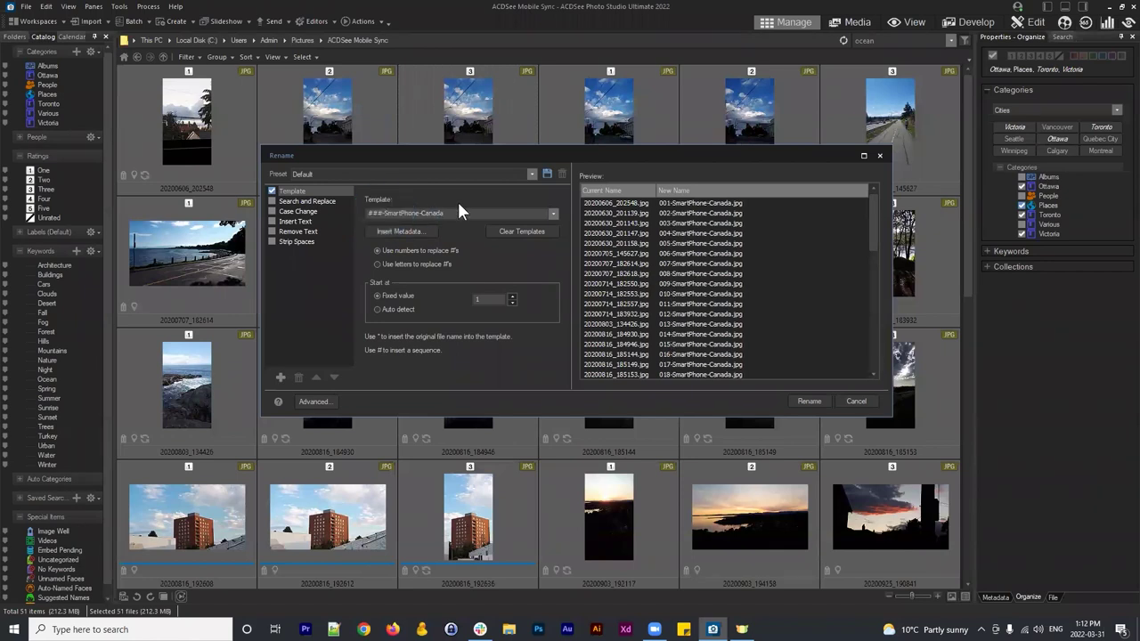
left_click(465, 216)
scroll(758, 249, "down", 3)
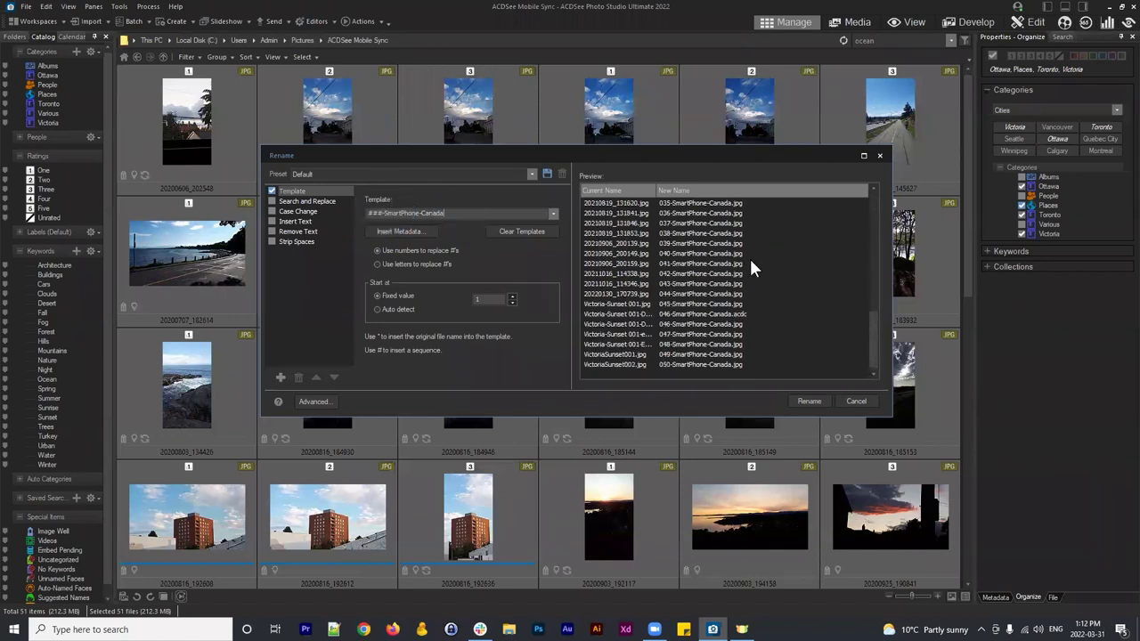
scroll(748, 258, "up", 3)
left_click(664, 204)
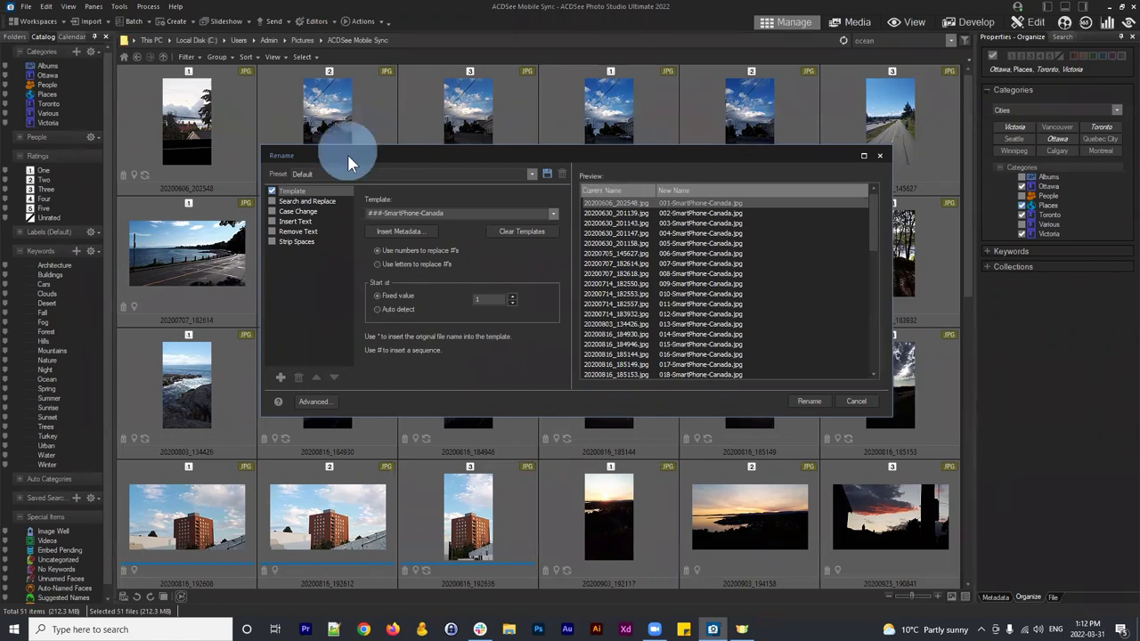
Step: Try the Auto detect start value, compare the previewed names with the original photo names, and restore the Fixed value option
left_click_drag(348, 154, 349, 158)
left_click(381, 314)
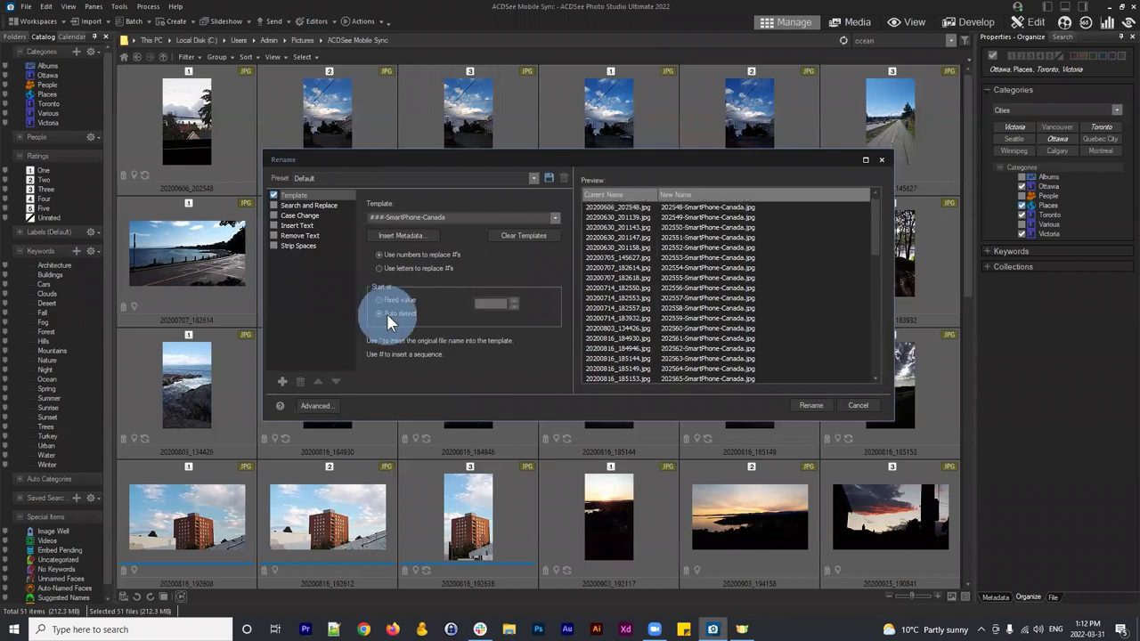
left_click(652, 157)
left_click(550, 165)
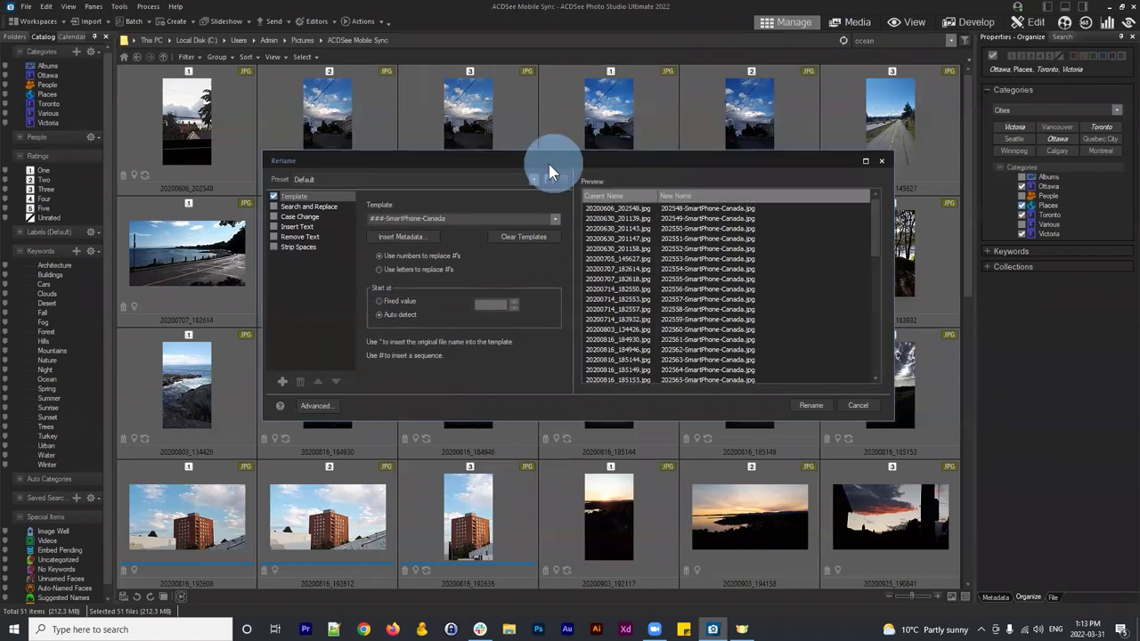
left_click_drag(549, 164, 382, 213)
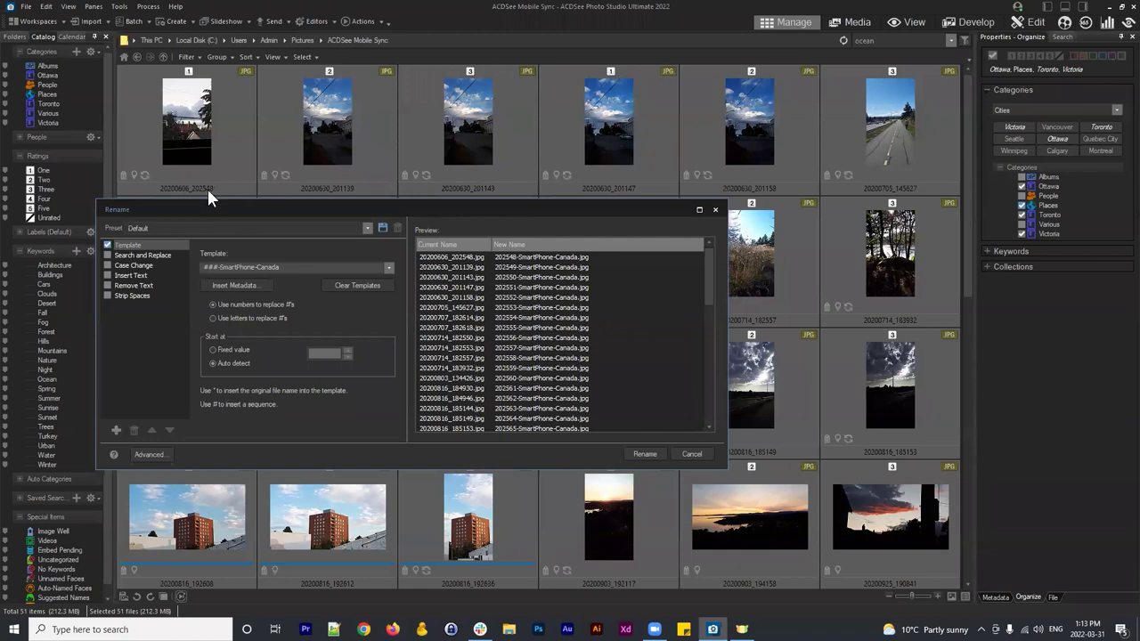
left_click(516, 257)
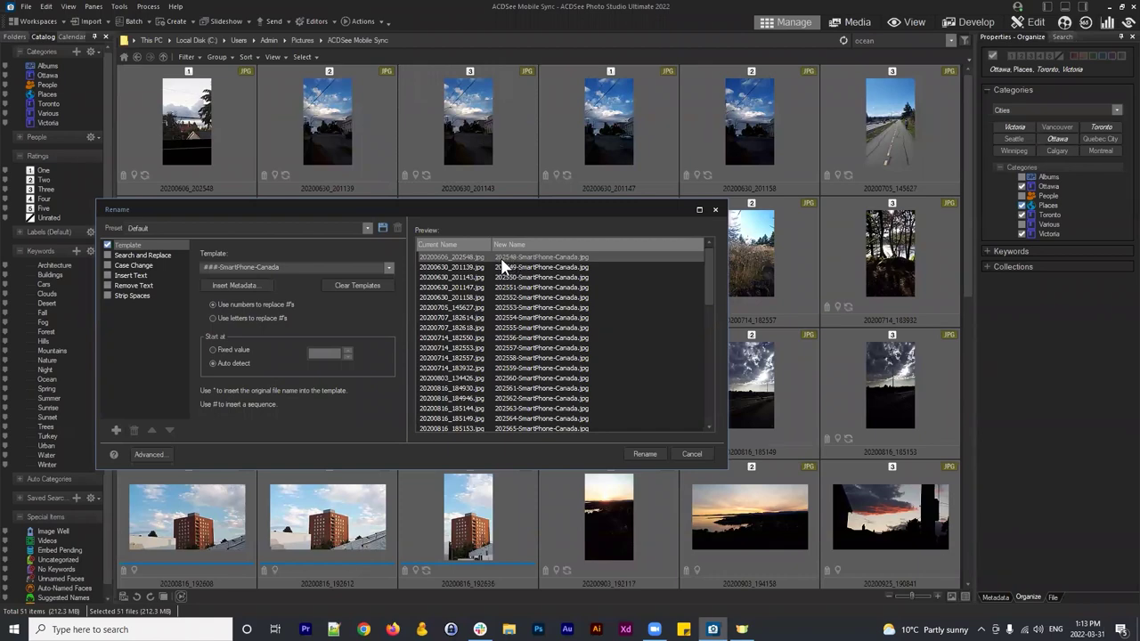
left_click_drag(707, 275, 700, 163)
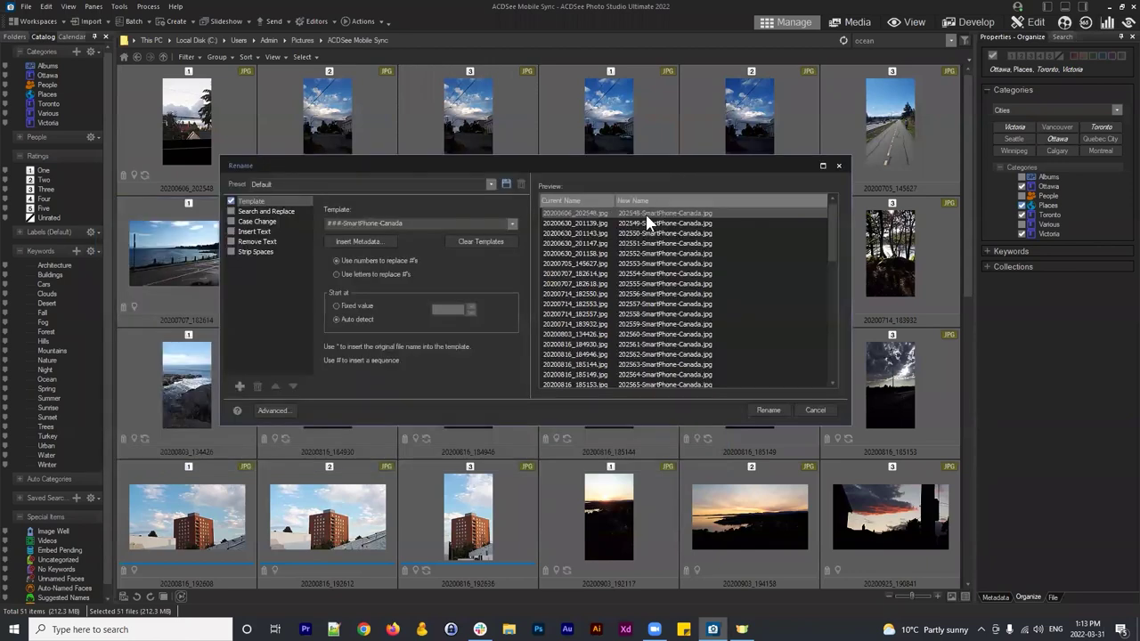
left_click(357, 307)
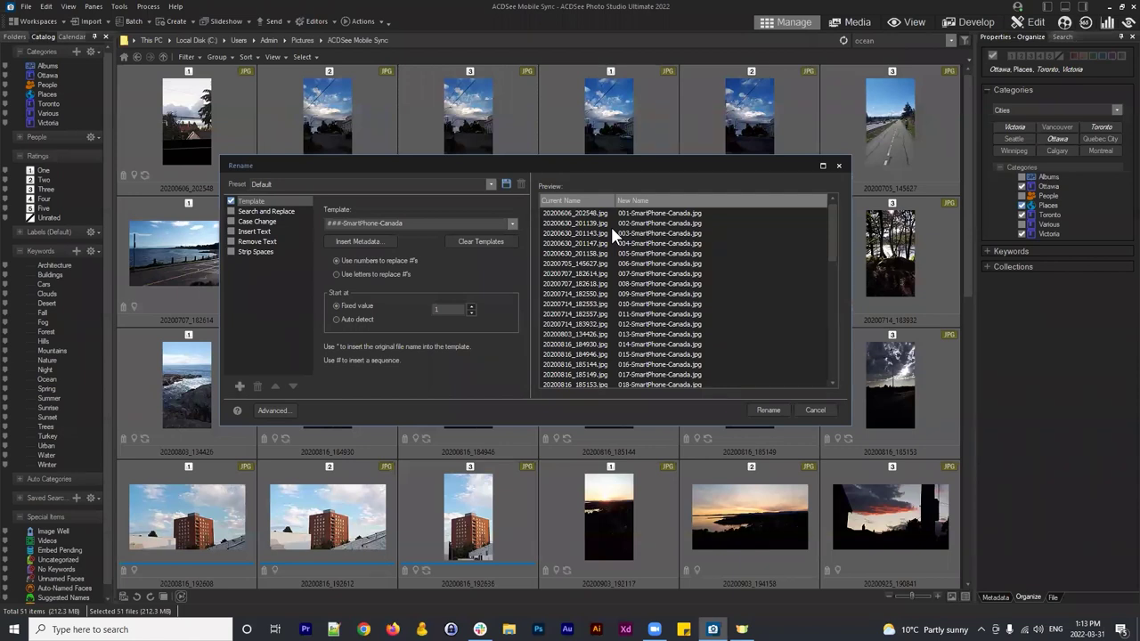
Step: Move the Case Change operation above Search and Replace in the list of rename operations
left_click(258, 211)
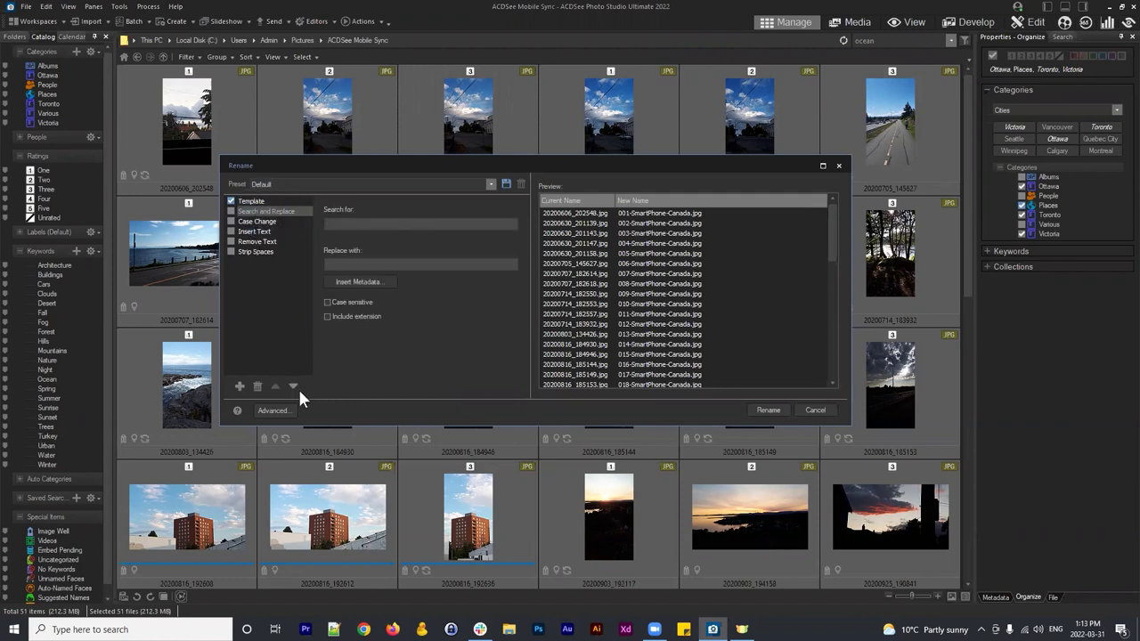
left_click(259, 218)
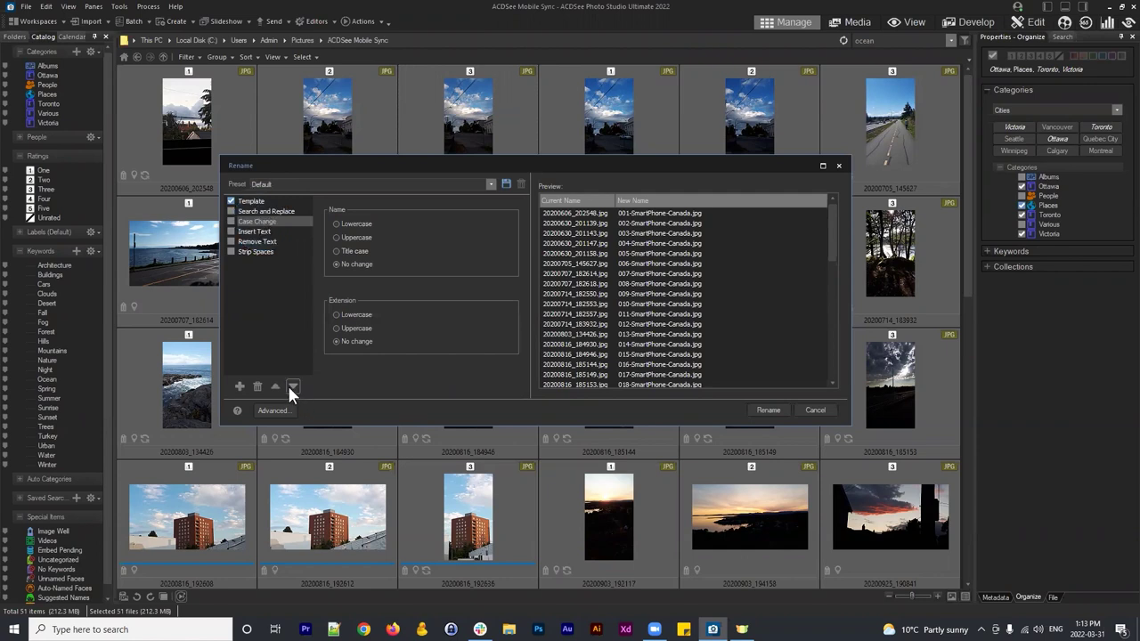
left_click(246, 211)
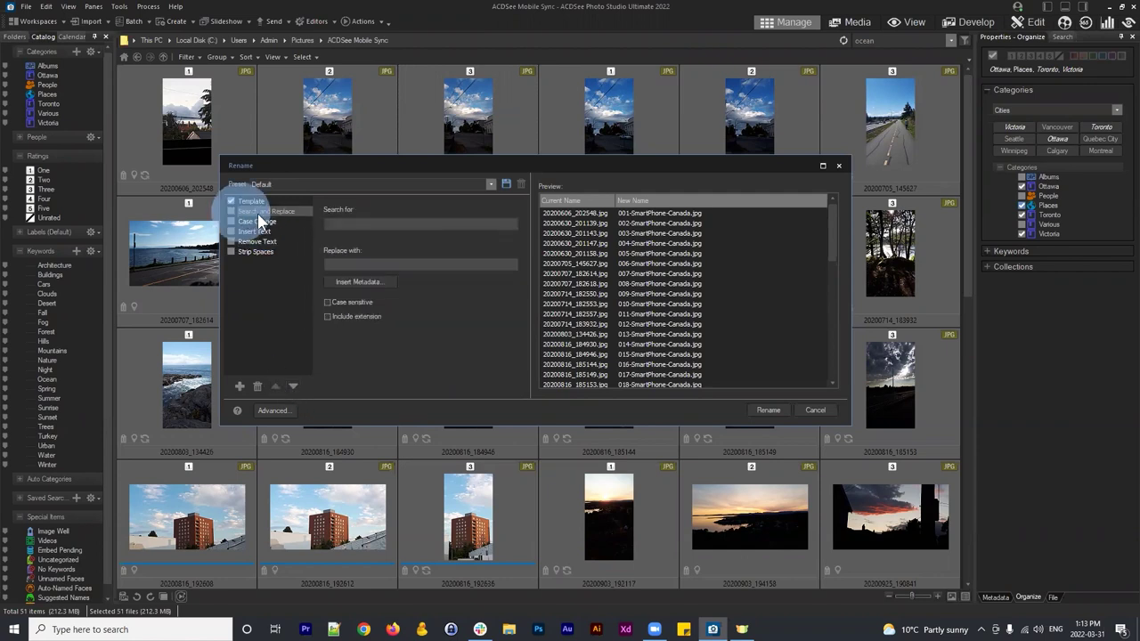
left_click(260, 222)
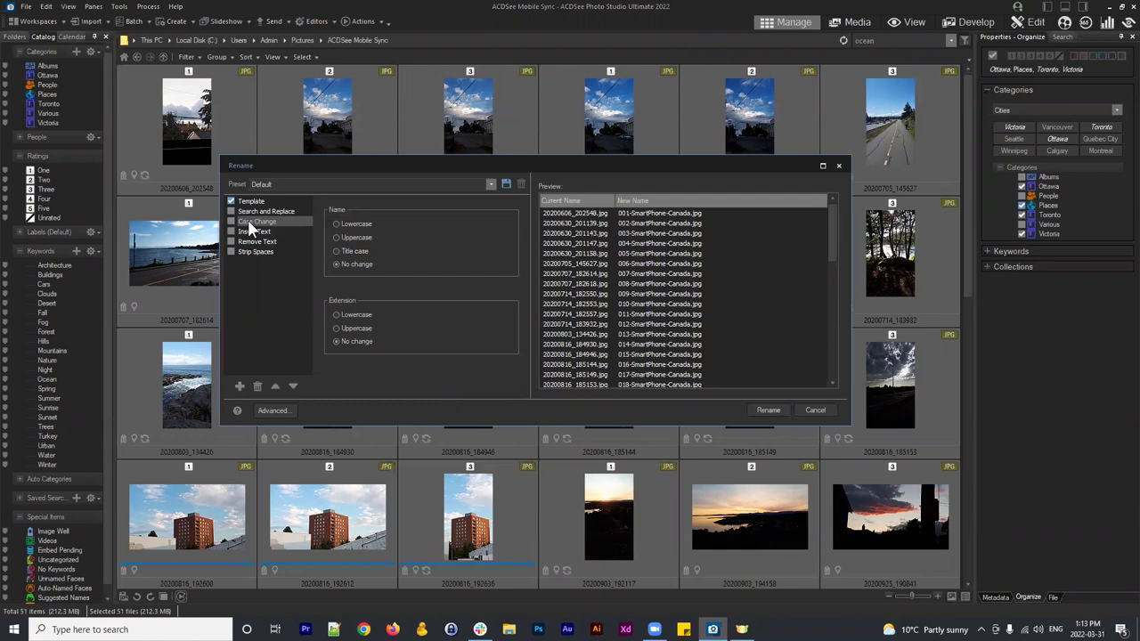
left_click(275, 386)
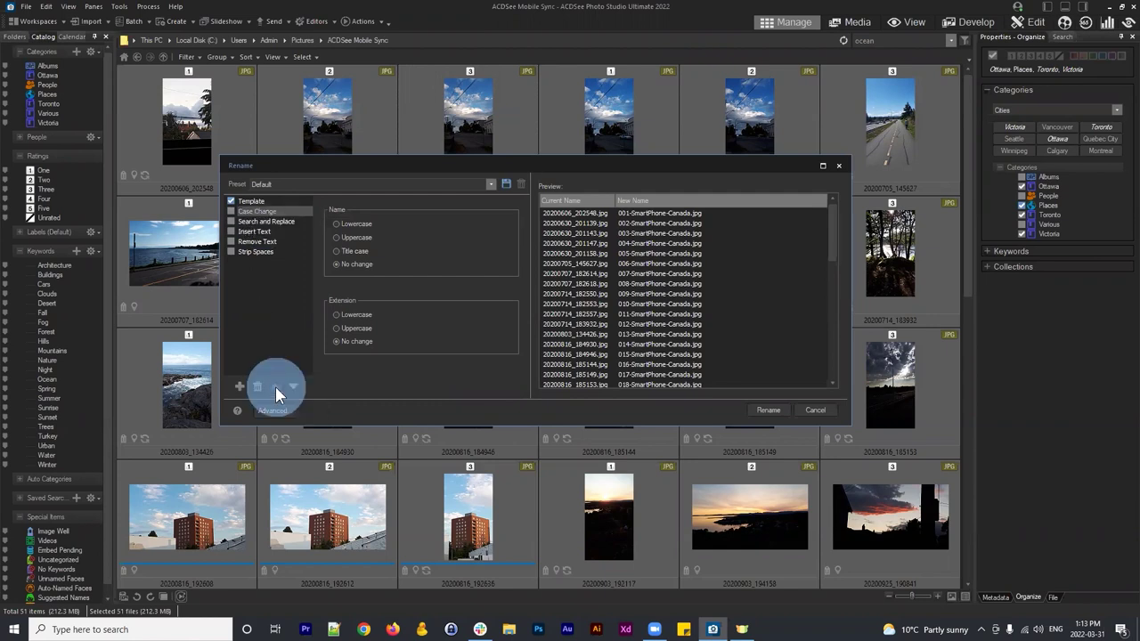
Step: Enable the Case Change operation and set the file names to lowercase
left_click(230, 212)
left_click(337, 224)
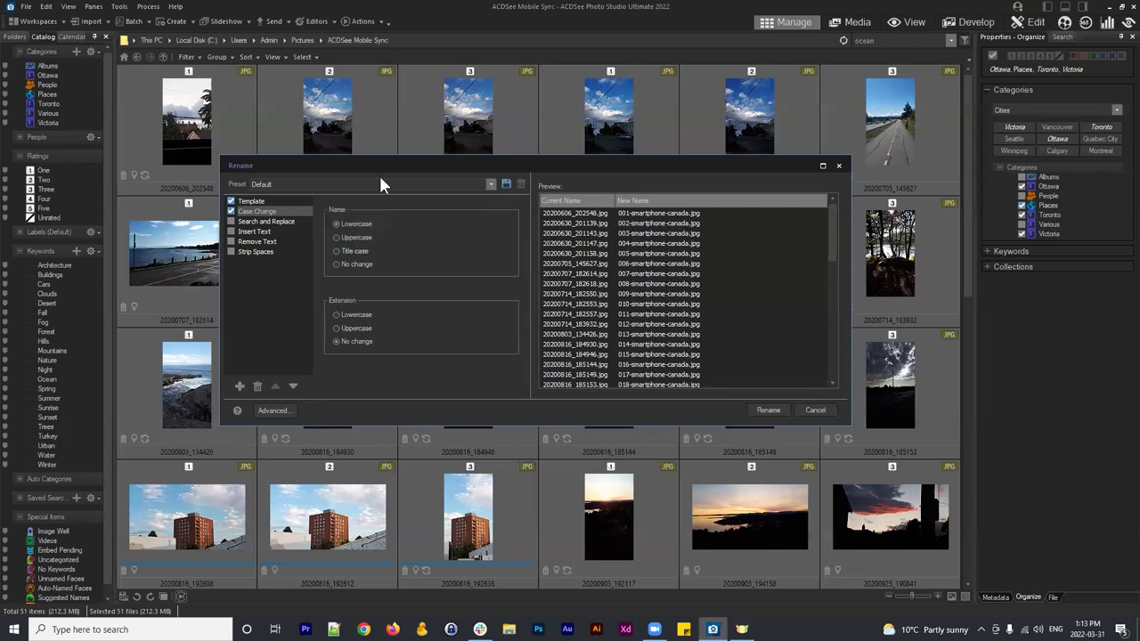
mouse_move(438, 161)
left_mouse_down()
mouse_move(452, 157)
mouse_move(442, 162)
left_mouse_up()
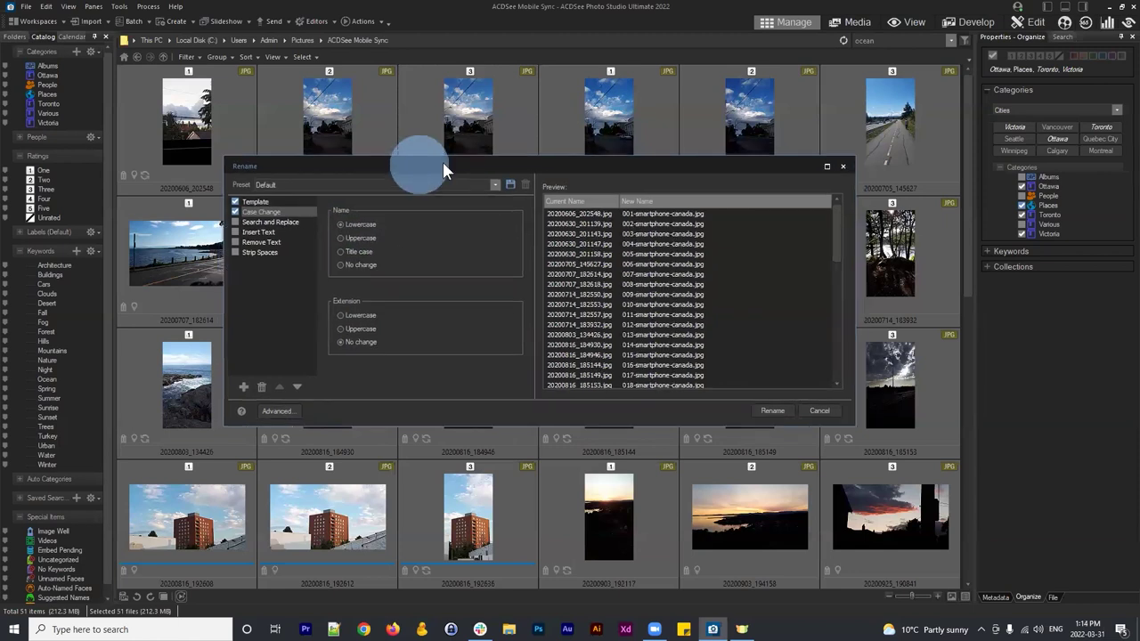
left_click(350, 223)
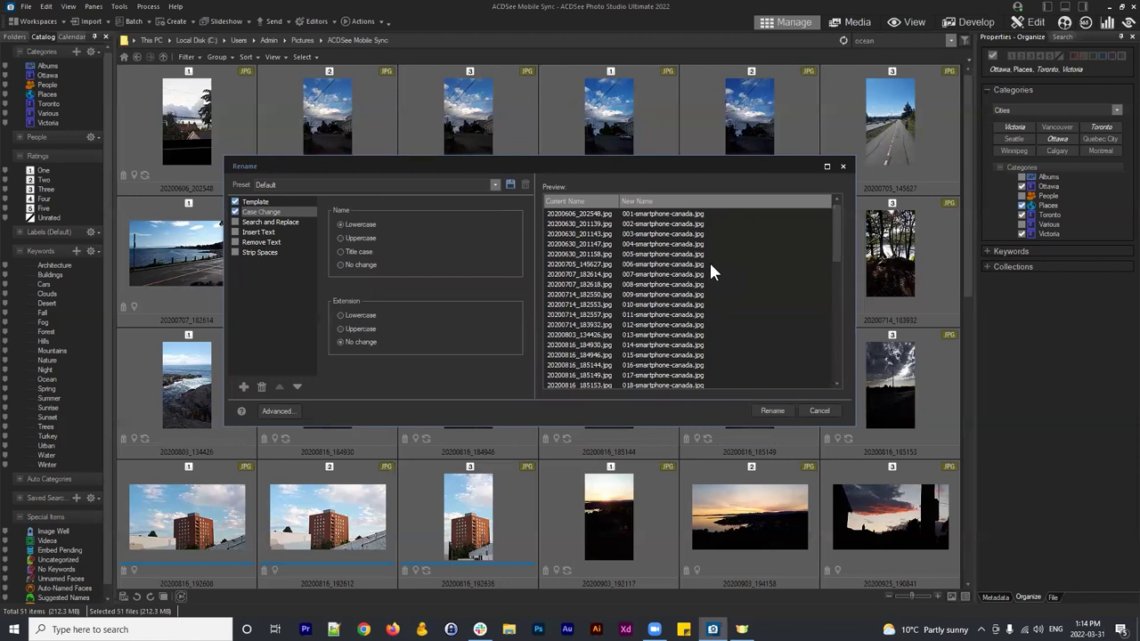
Step: Try uppercase for the file extensions, check the preview, and return the extension setting to No change
scroll(704, 267, "down", 10)
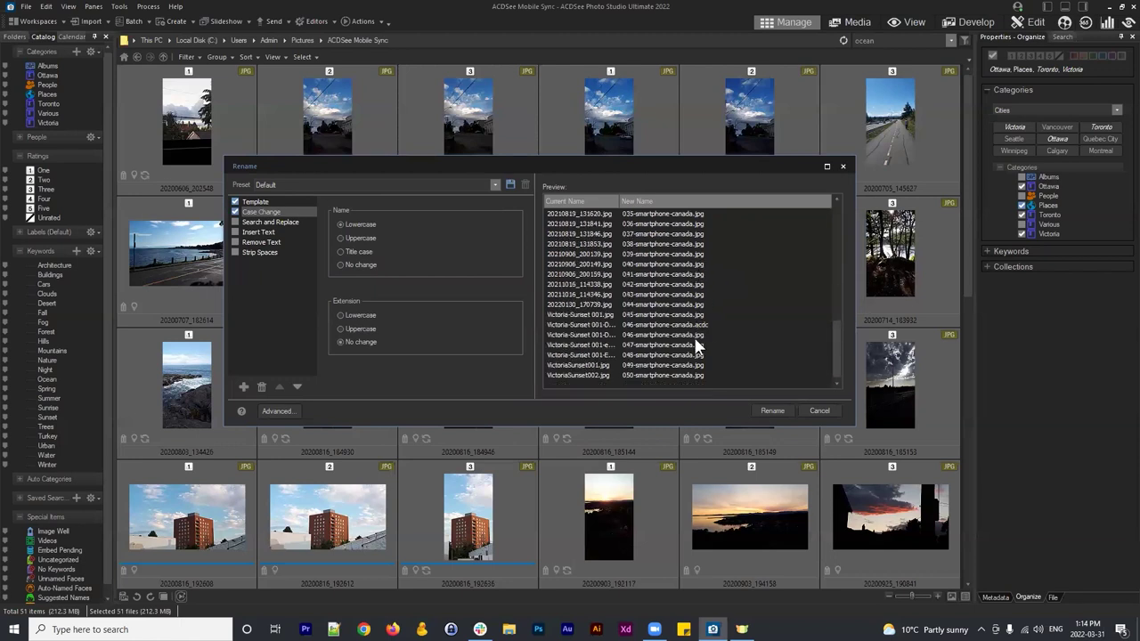
left_click(357, 329)
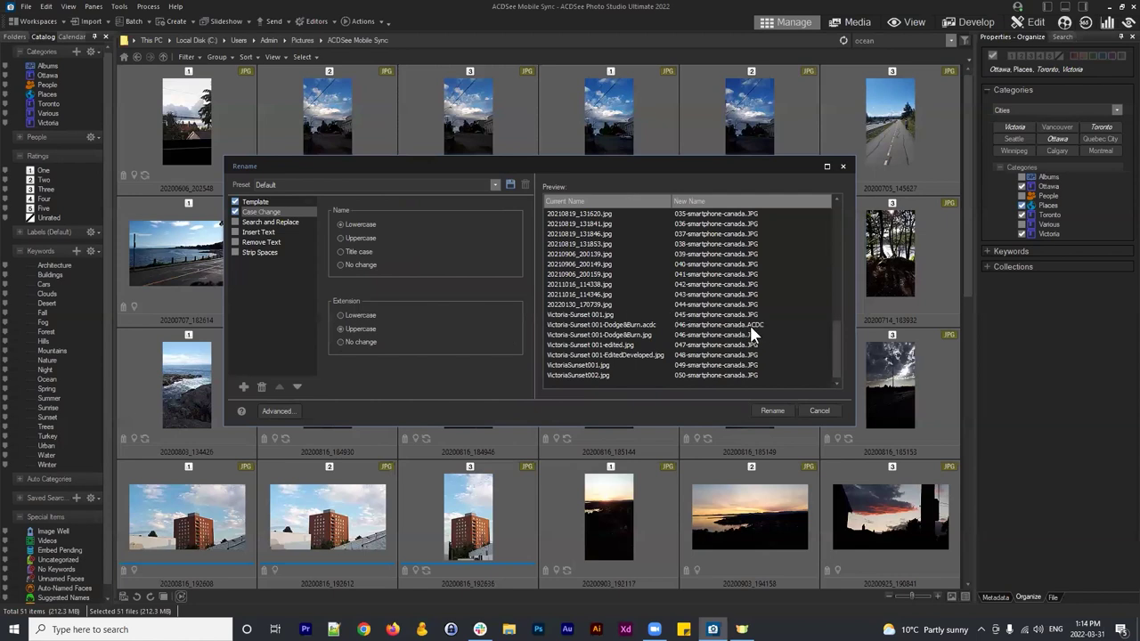
left_click(350, 342)
scroll(738, 298, "up", 10)
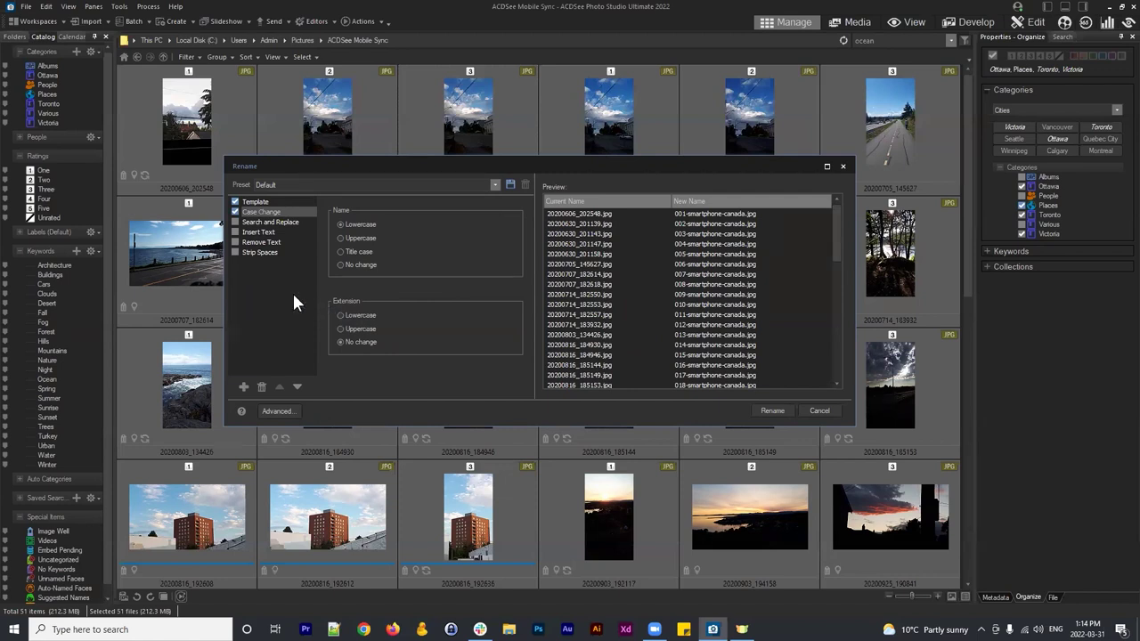
Step: Enable the Remove Text operation, try the Delimiter start option, and return to starting from a position
left_click(261, 241)
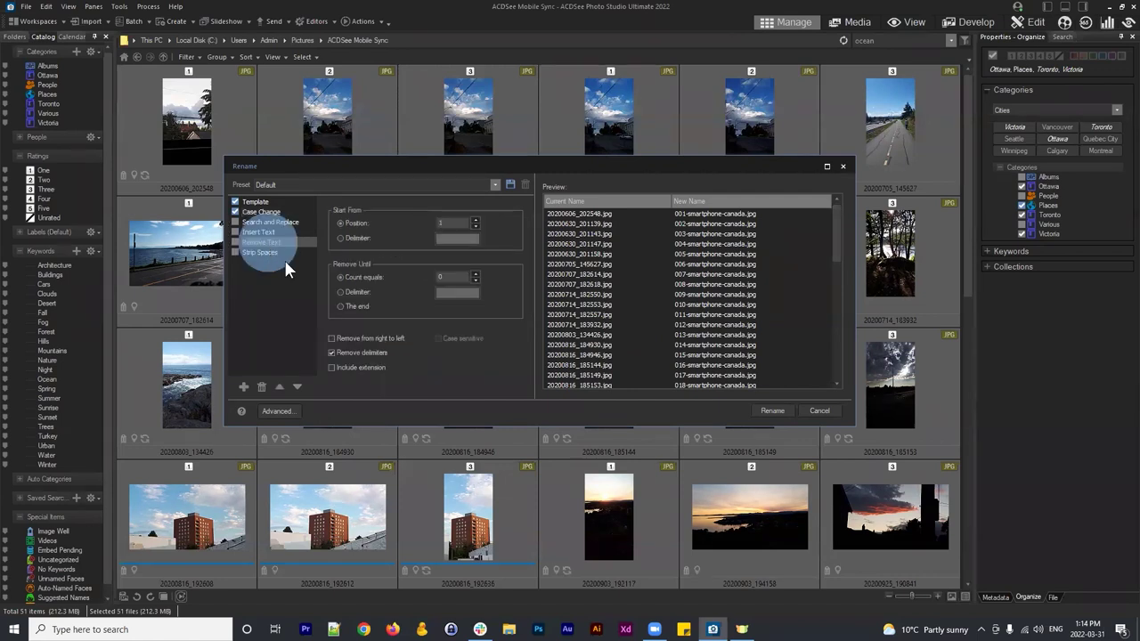
left_click(236, 243)
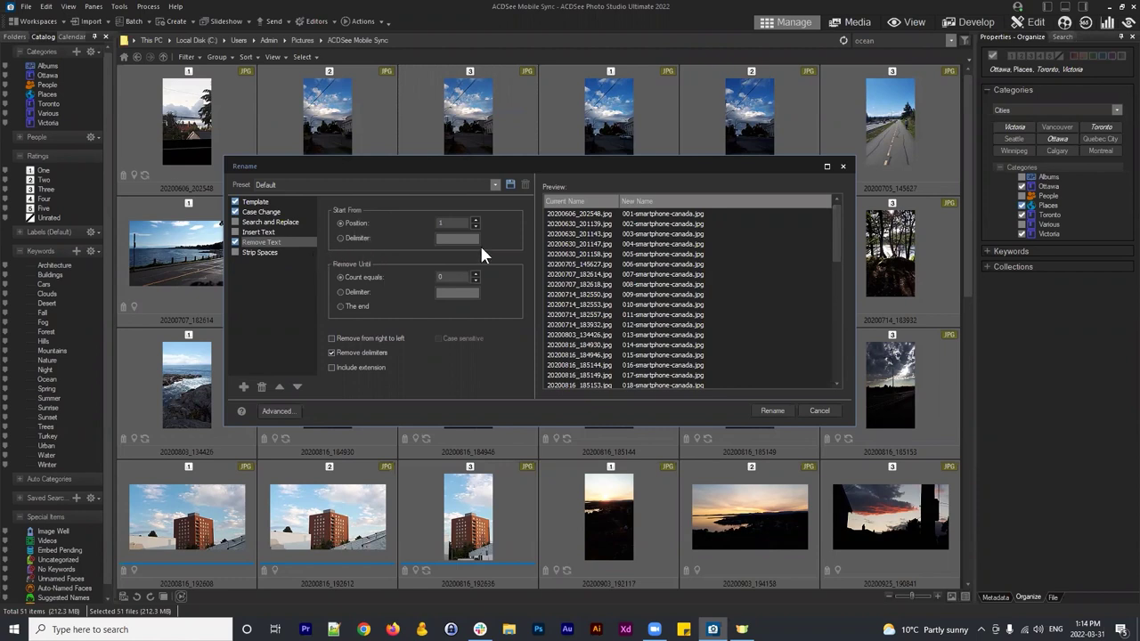
left_click(351, 236)
left_click(352, 222)
Step: Try removing the first 3 characters of the new names, and return the removal count to 0
left_click(472, 274)
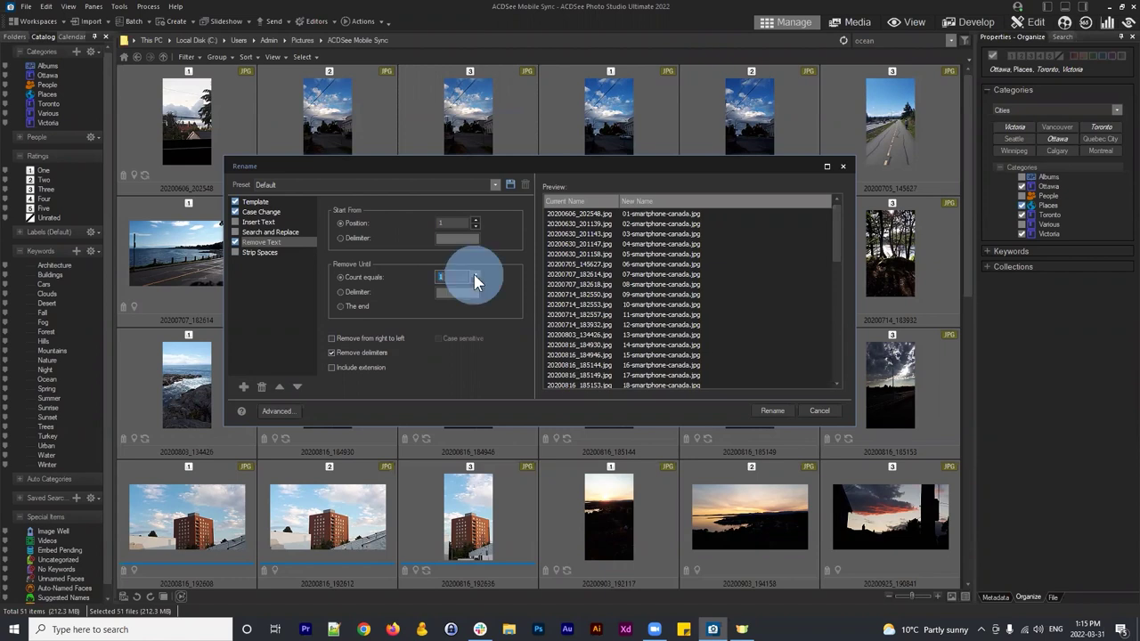
left_click(472, 275)
left_click(473, 274)
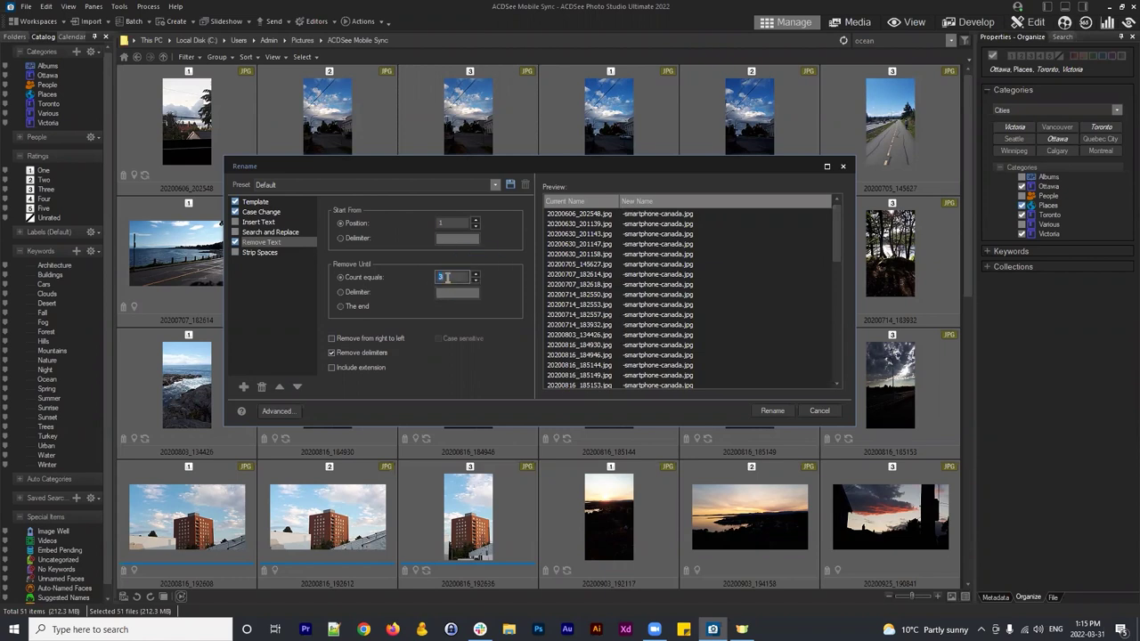
left_click(448, 277)
left_click(450, 222)
left_click(474, 280)
left_click(474, 280)
left_click(473, 280)
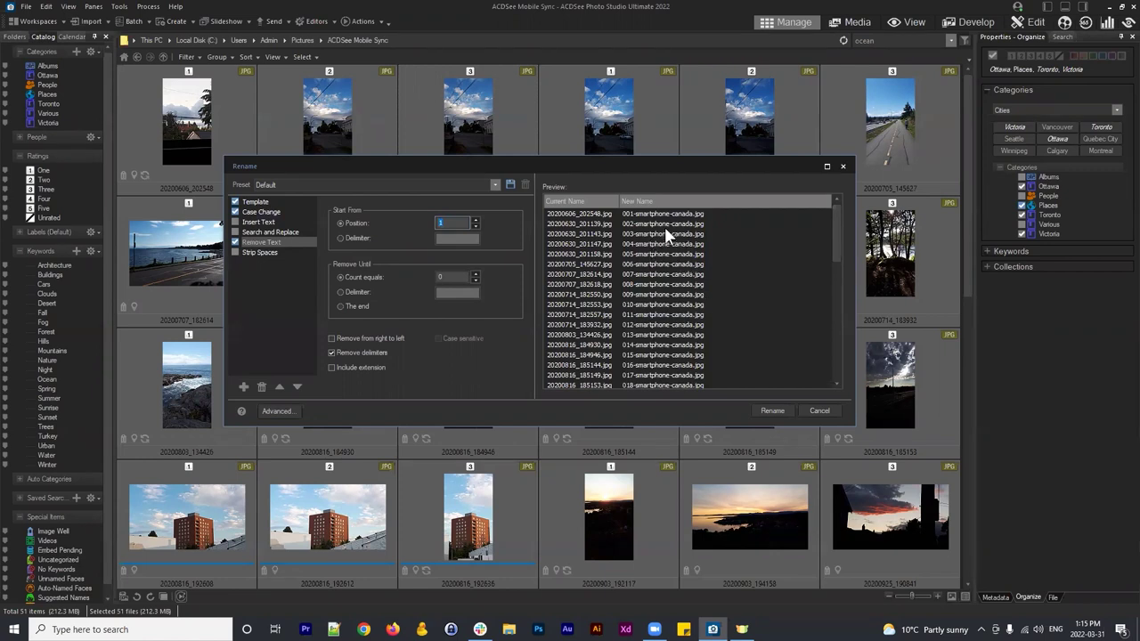
Step: Set Remove Text to start at position 7 and remove 2 characters
left_click(475, 219)
left_click(476, 219)
left_click(475, 219)
left_click(475, 219)
left_click(475, 219)
left_click(475, 272)
left_click(475, 273)
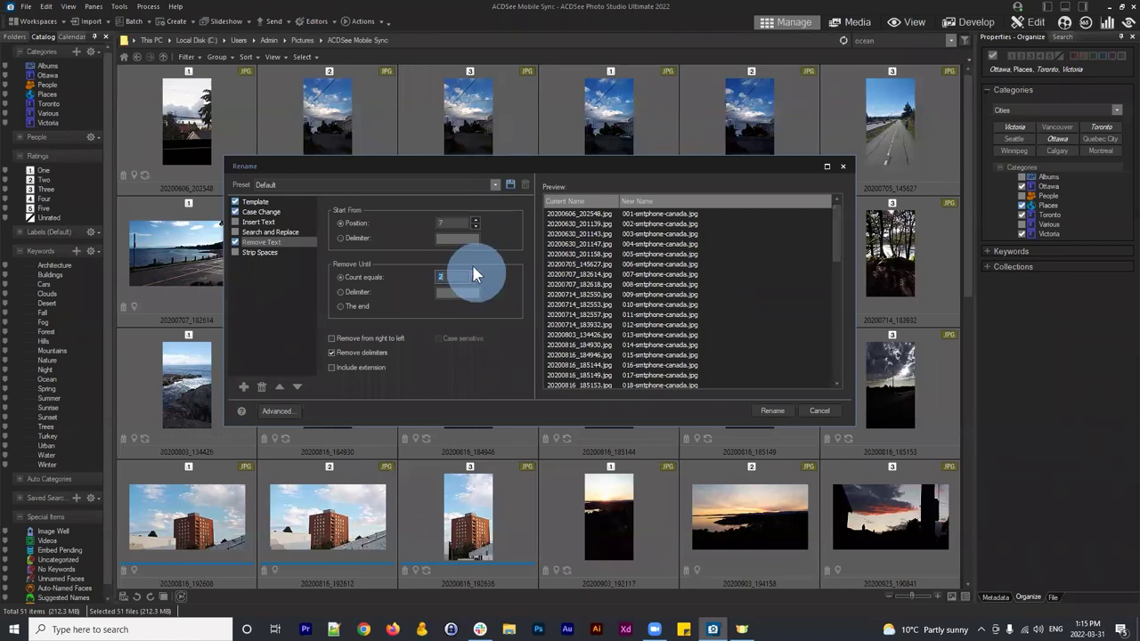
Step: Adjust Remove Text to start at position 10 with a count of 5, taking "phone" out of the new names
left_click(474, 218)
left_click(475, 218)
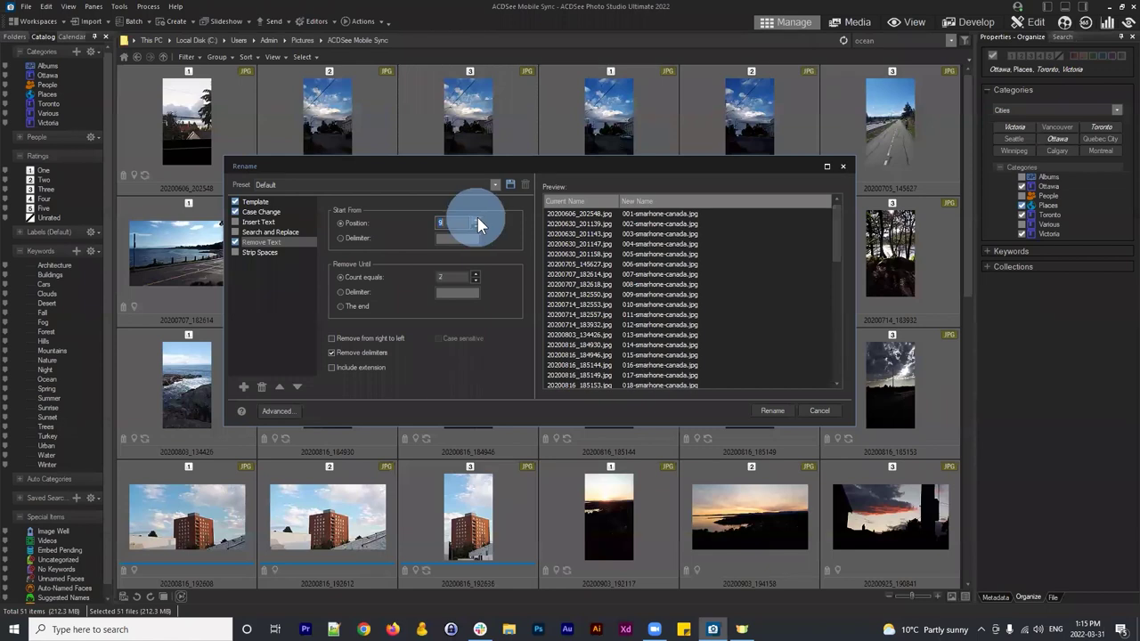
left_click(475, 274)
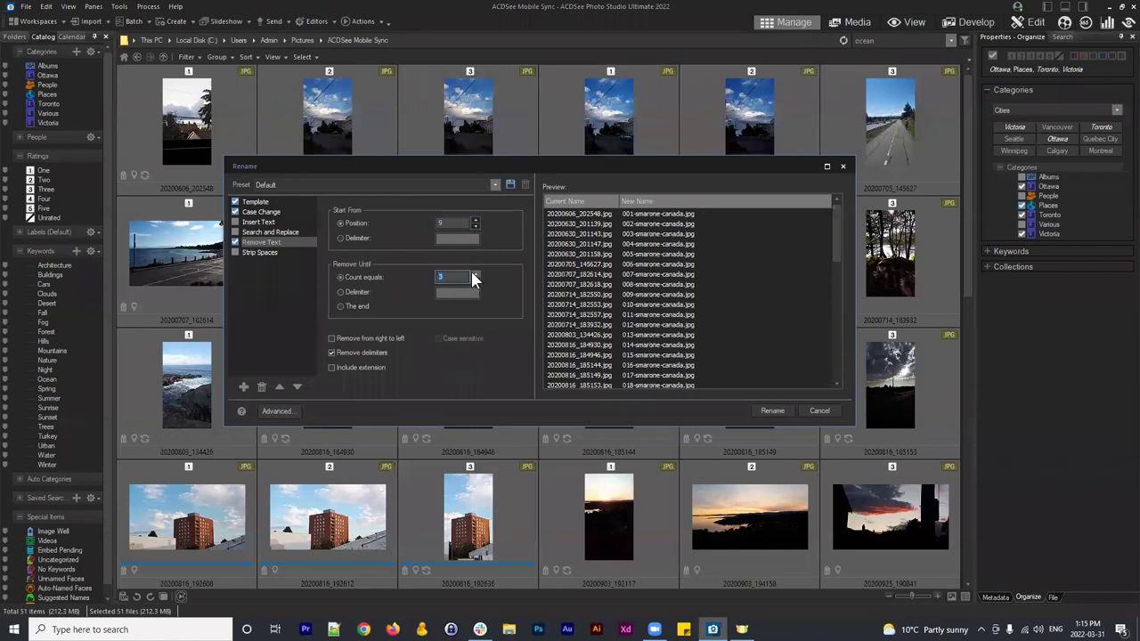
left_click(474, 221)
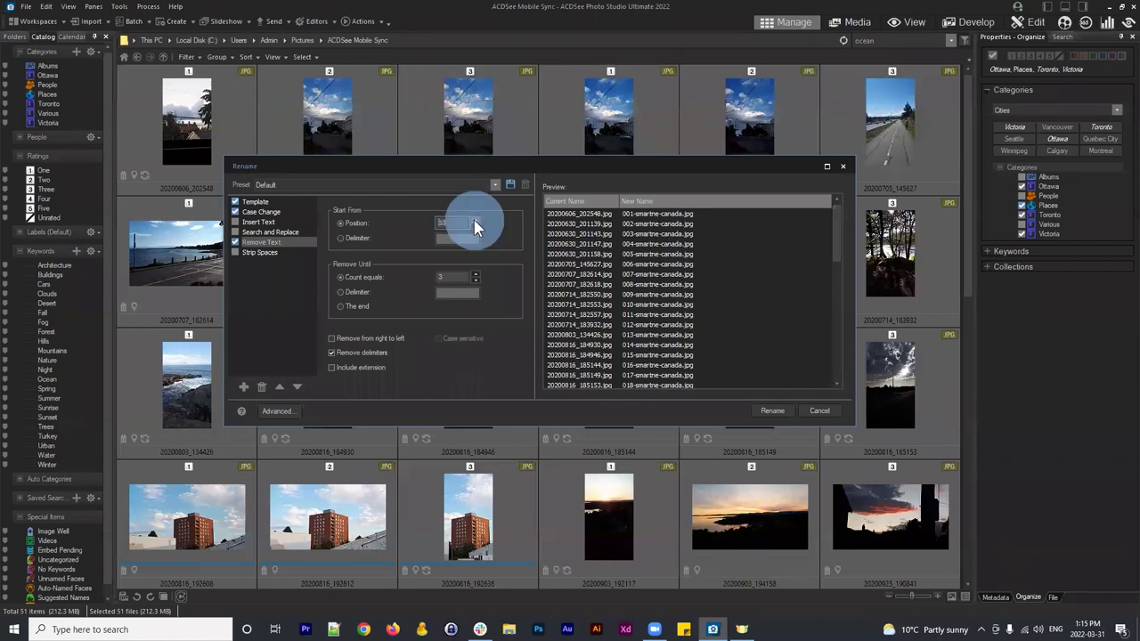
left_click(475, 273)
left_click(474, 273)
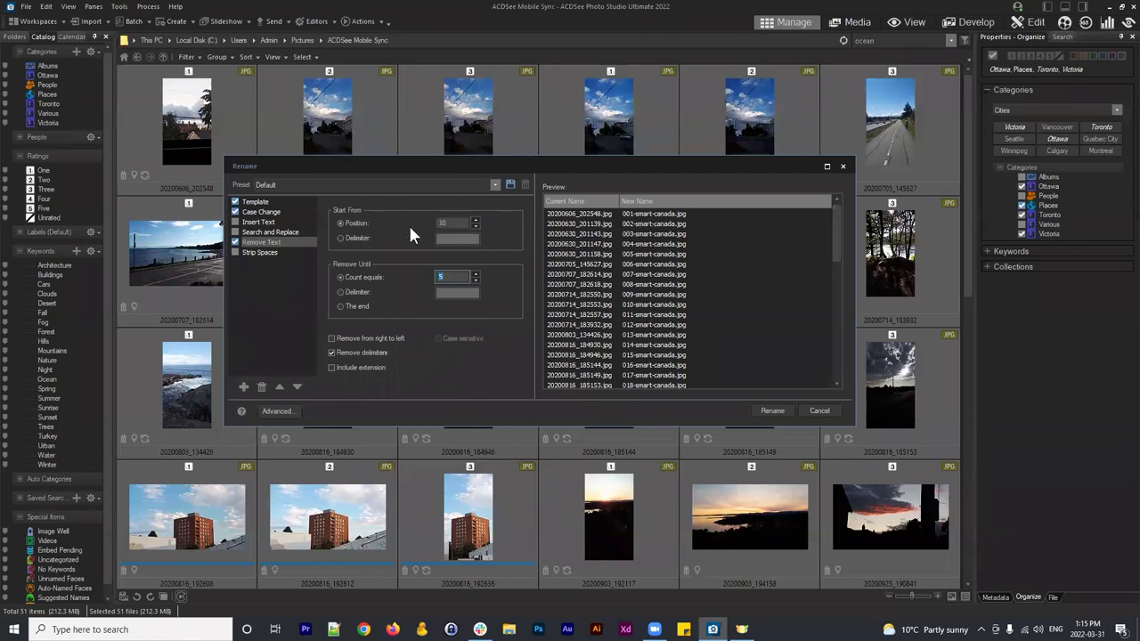
left_click(451, 224)
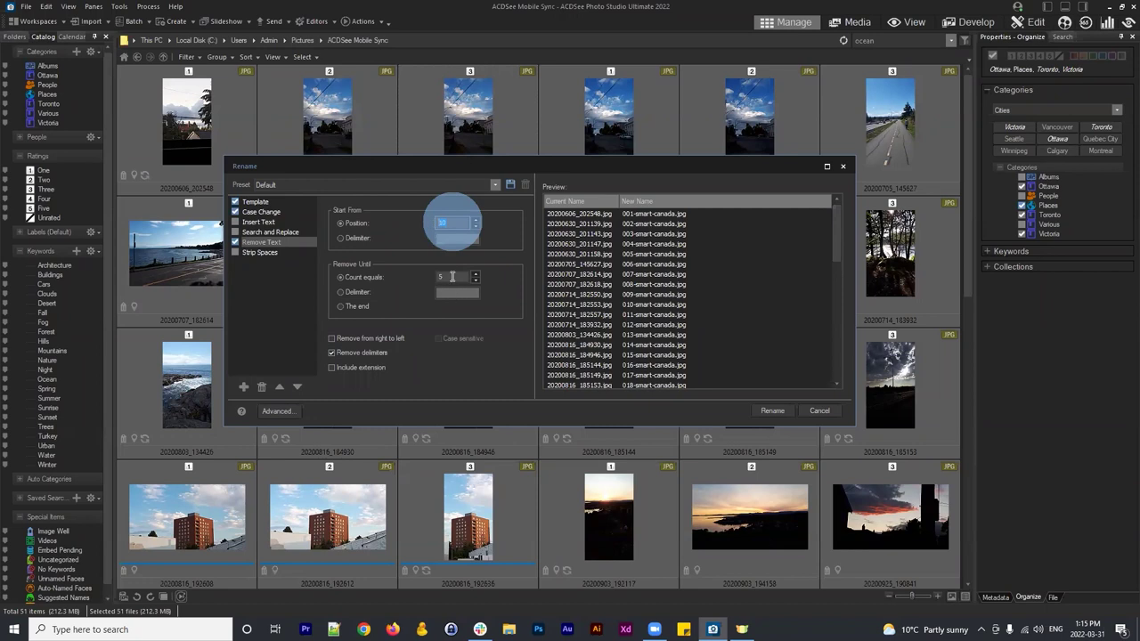
left_click(442, 276)
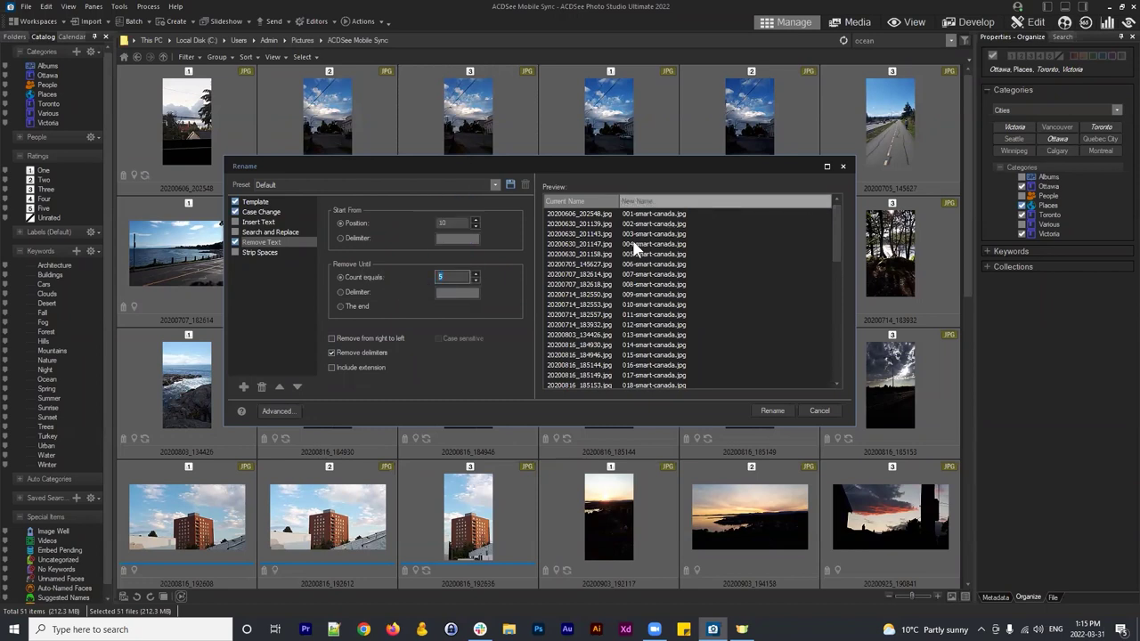
double_click(452, 277)
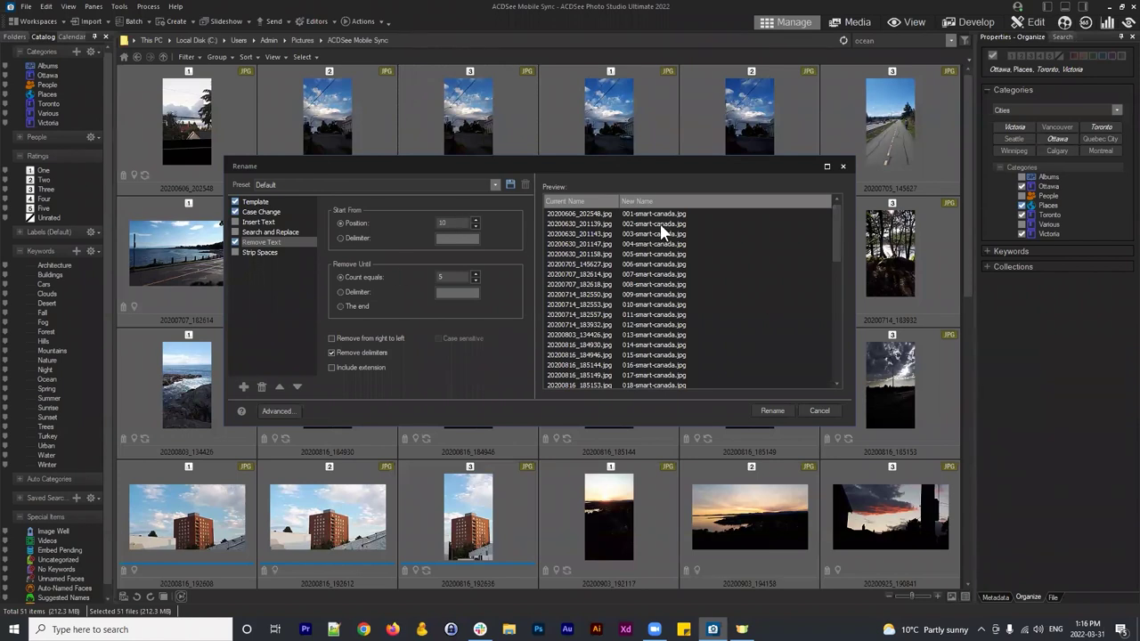
Step: Return to the Template operation and open its chooser for inserting metadata properties
left_click(253, 202)
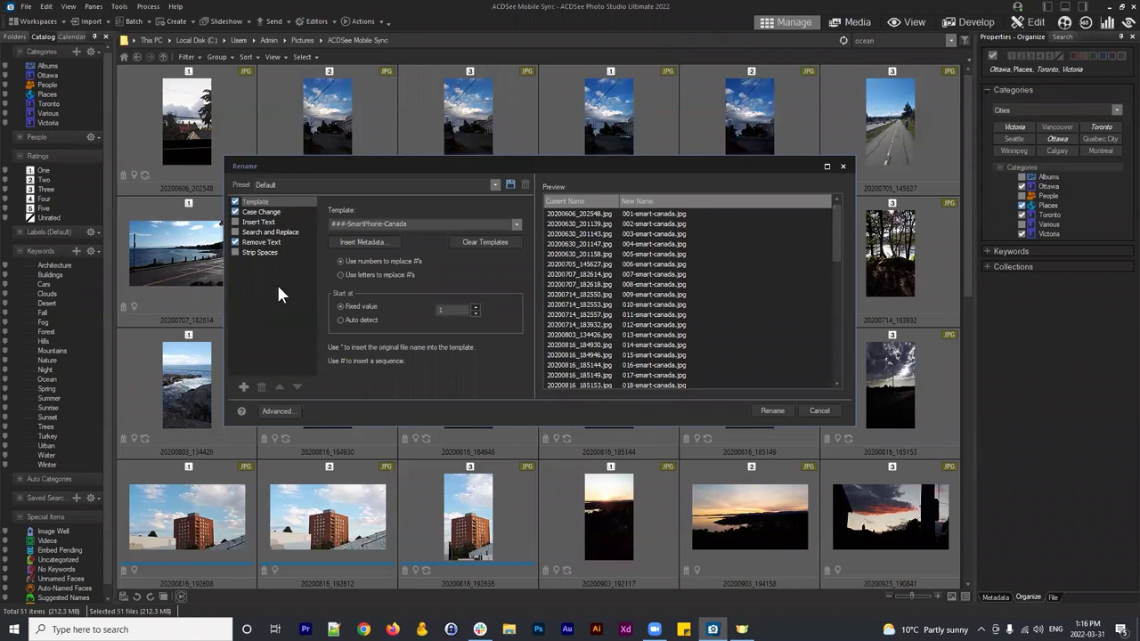
left_click(367, 243)
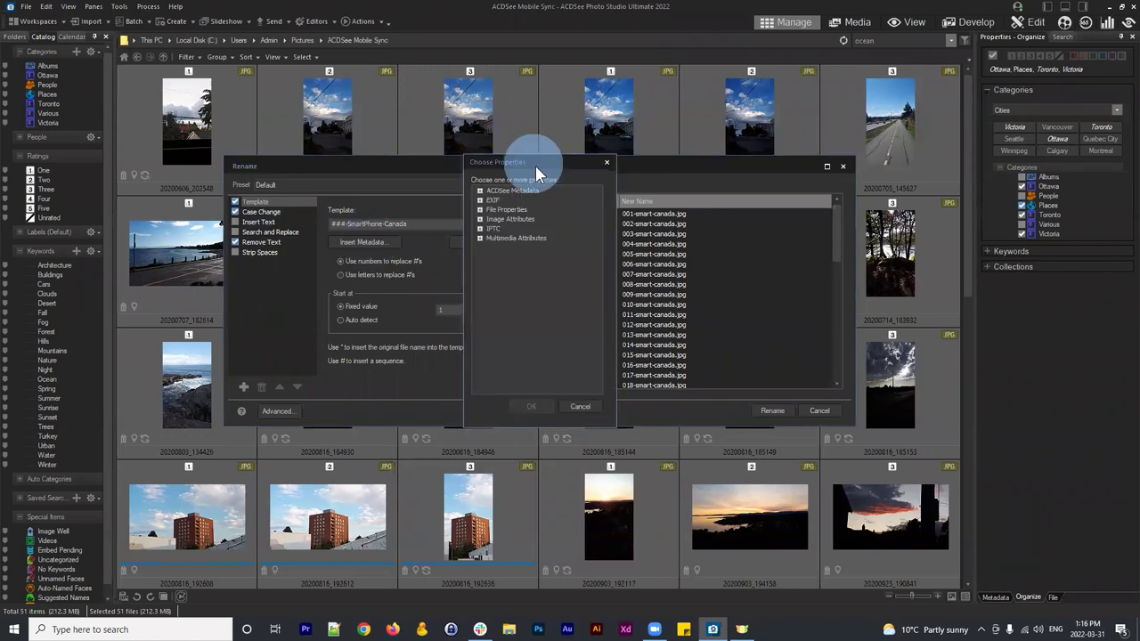
left_click_drag(535, 165, 551, 176)
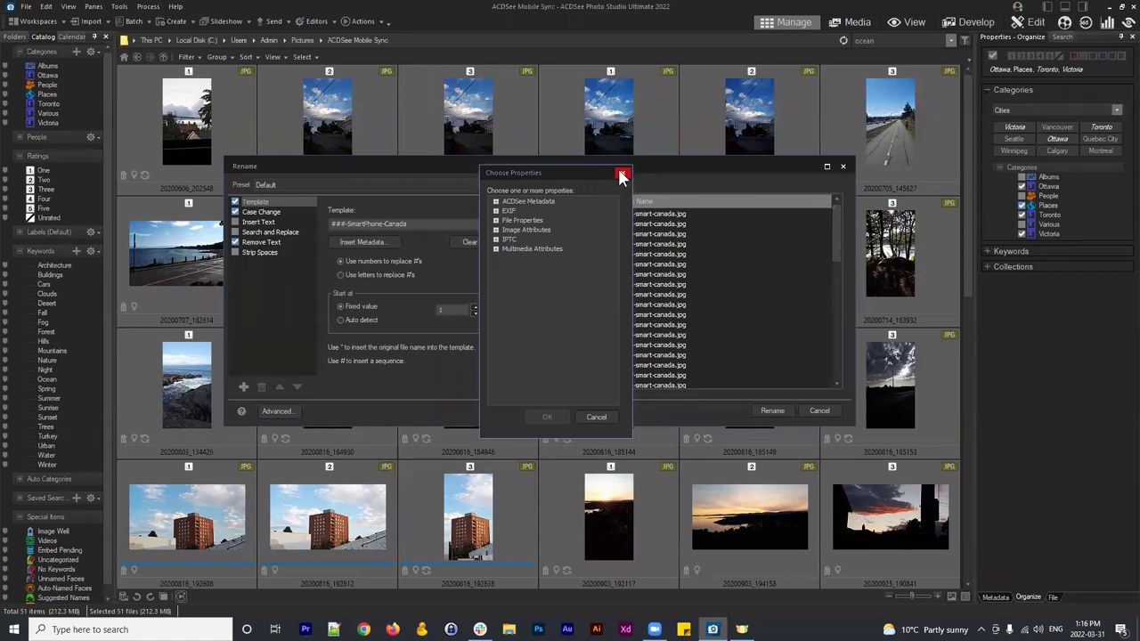
Step: Examine the available metadata groups, including ACDSee Metadata, EXIF, File Properties, Image Attributes and IPTC, for properties usable in the template
left_click(496, 221)
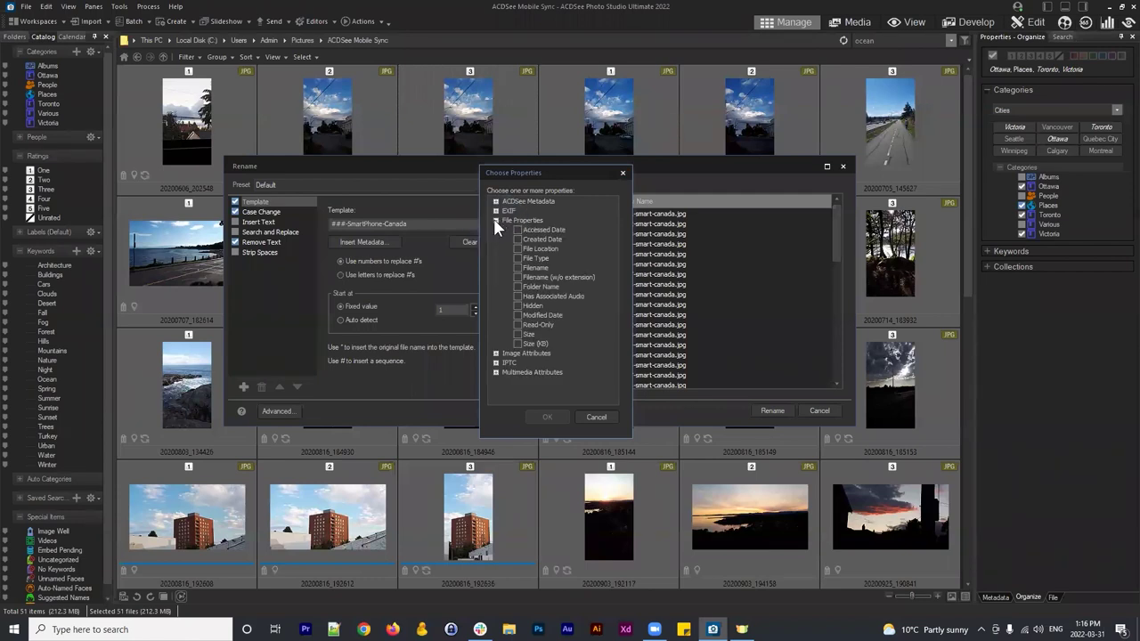
left_click(496, 221)
left_click(496, 211)
left_click(496, 211)
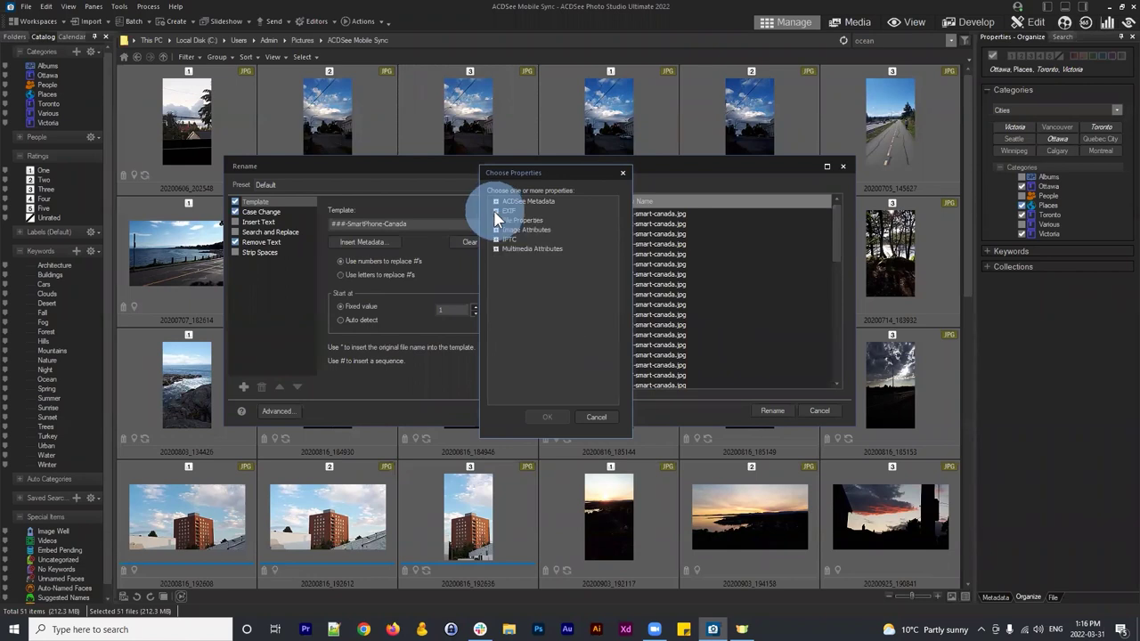
left_click(496, 201)
left_click(496, 201)
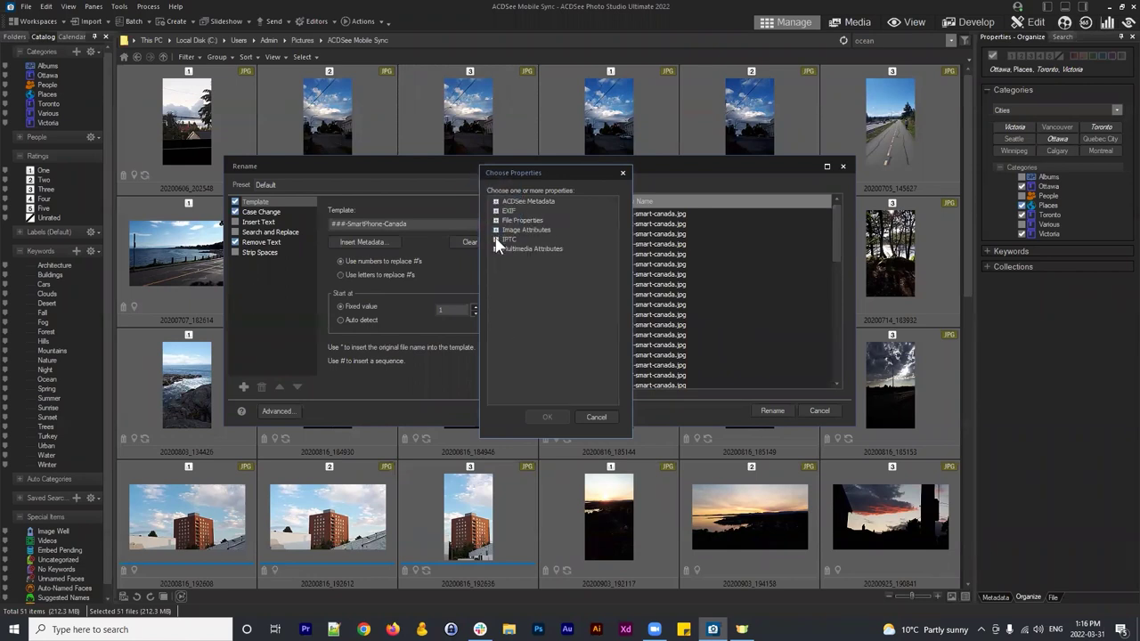
left_click(496, 239)
left_click(496, 239)
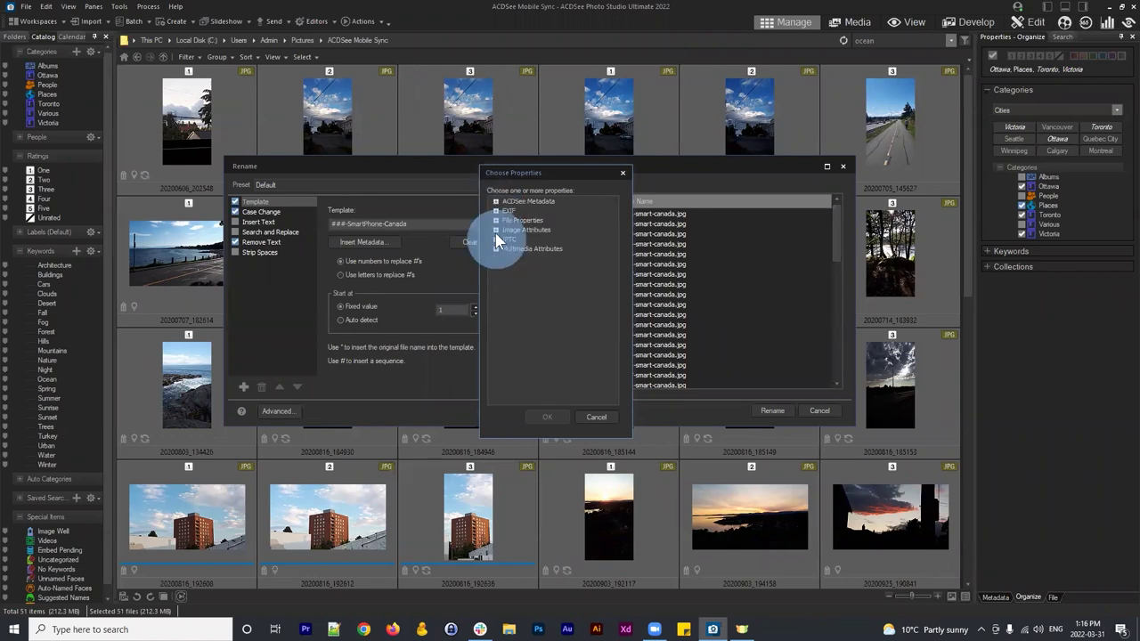
left_click(496, 230)
left_click(496, 230)
left_click(495, 221)
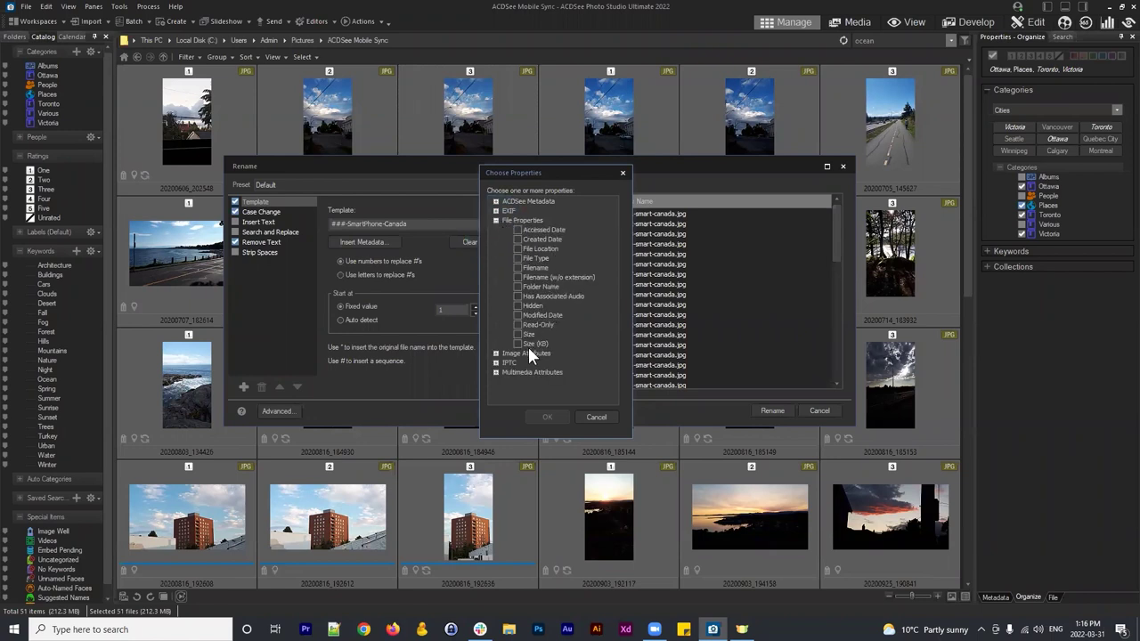
left_click(496, 220)
left_click(496, 211)
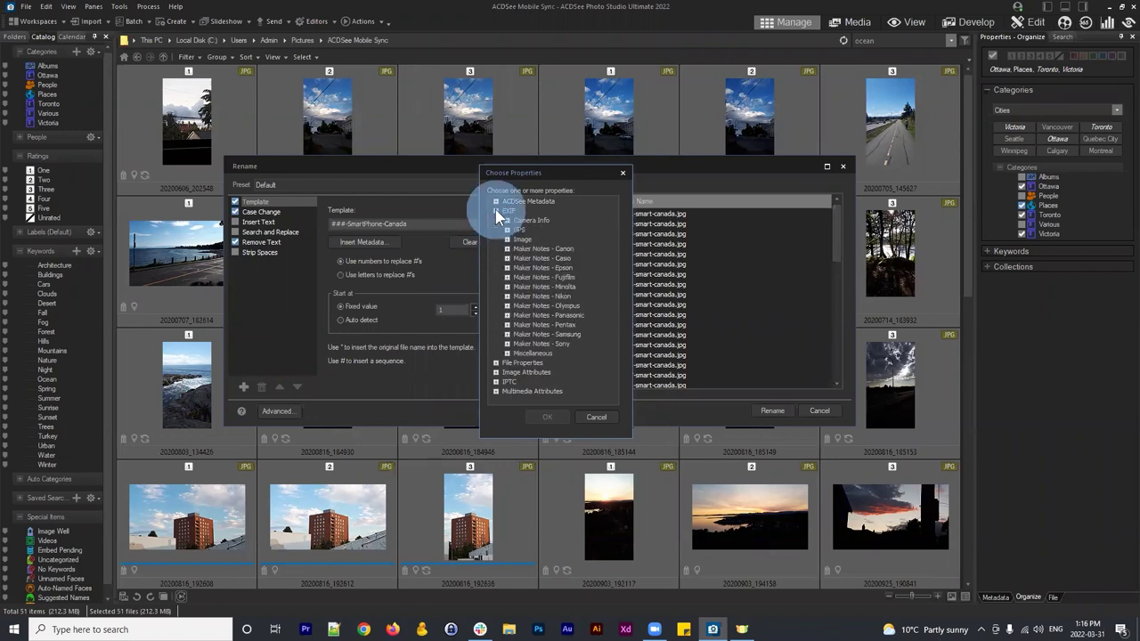
left_click(496, 211)
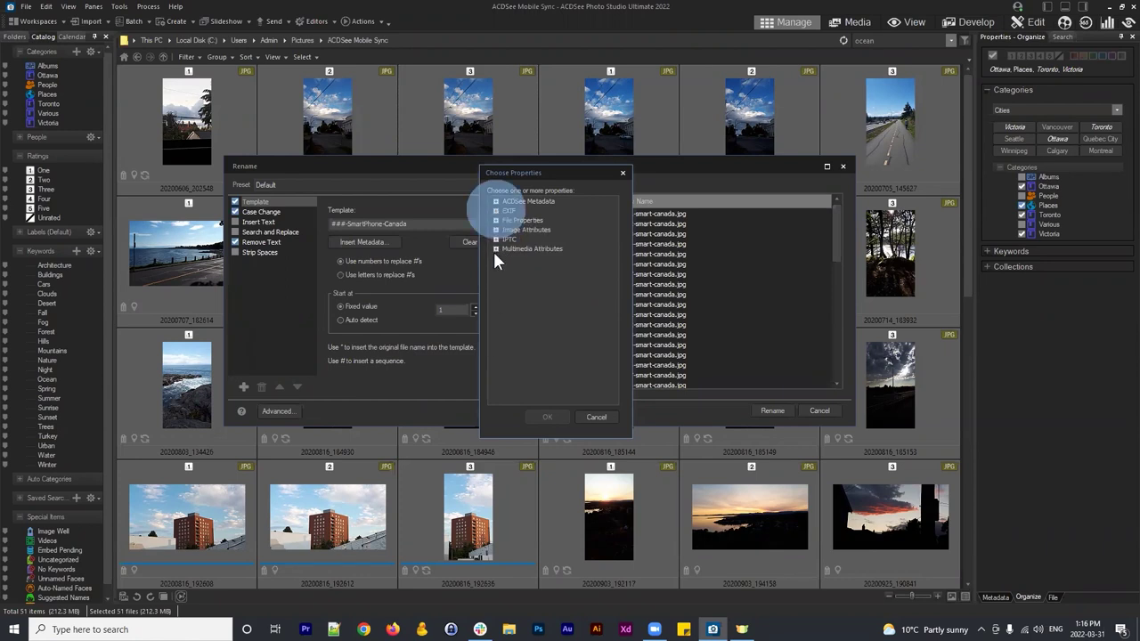
left_click(496, 250)
left_click(496, 202)
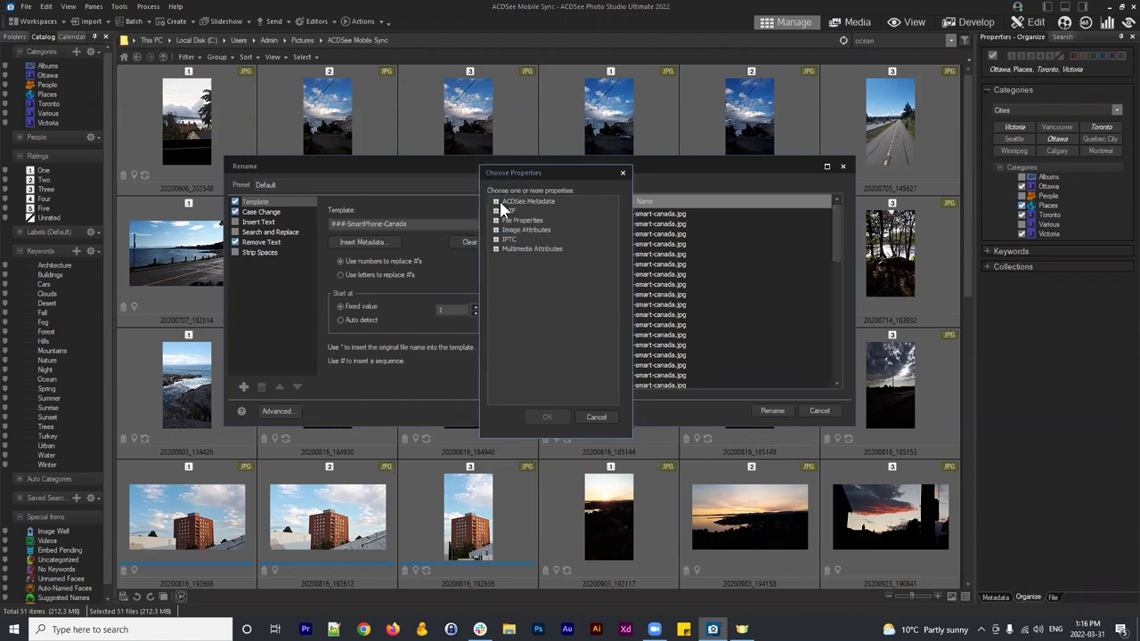
left_click(496, 202)
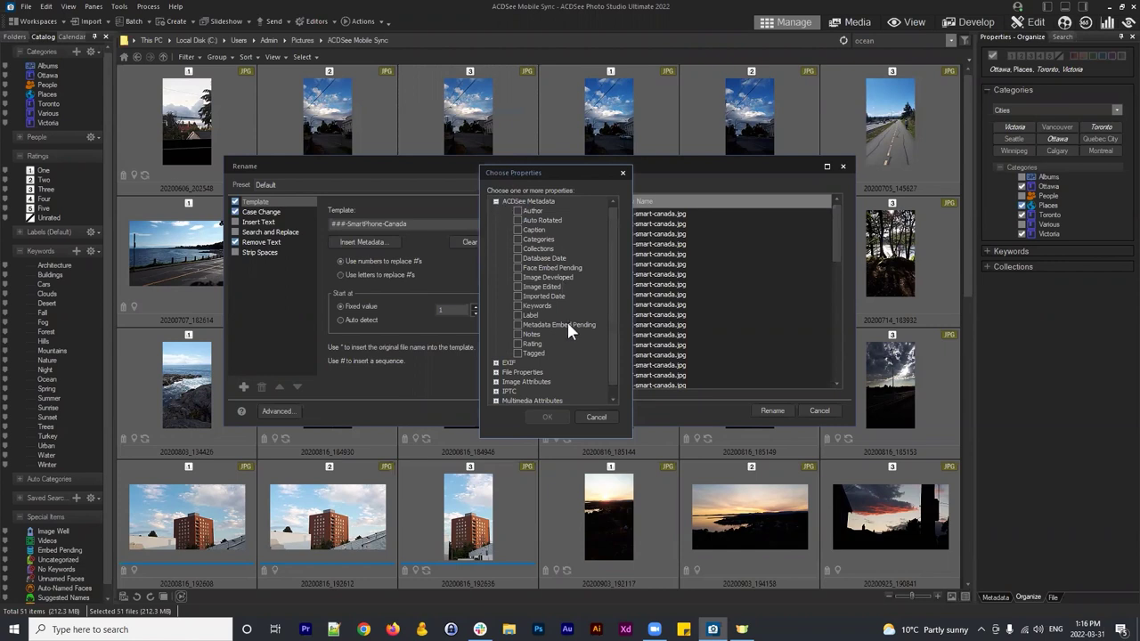
left_click(496, 202)
Step: Insert the Created Date file property at the beginning of the ###-SmartPhone-Canada template
left_click(496, 221)
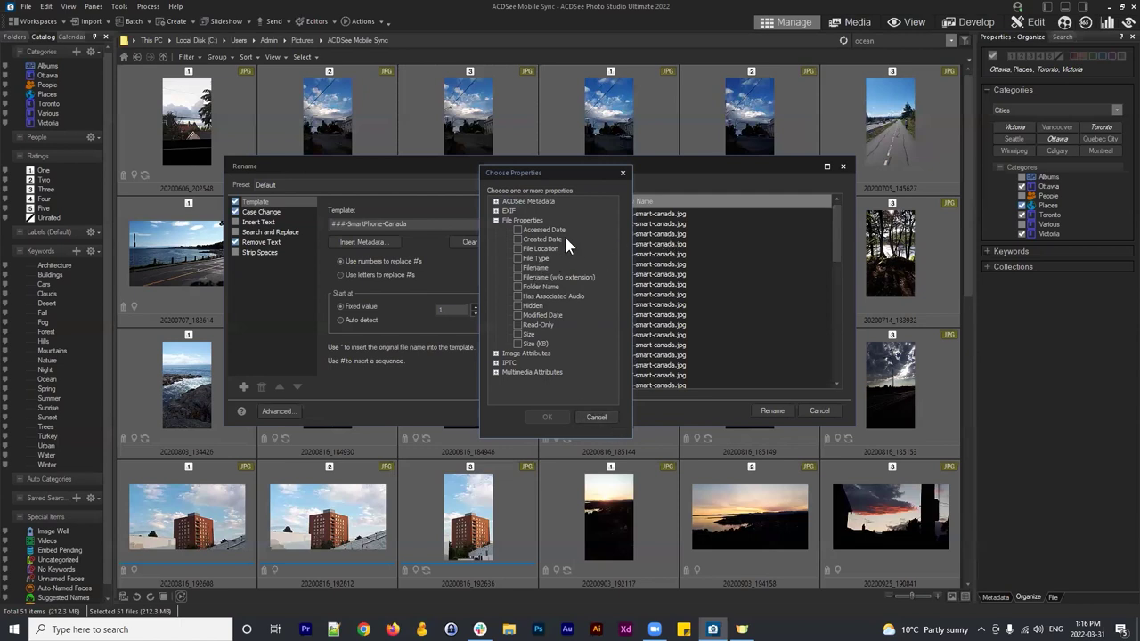
left_click(518, 238)
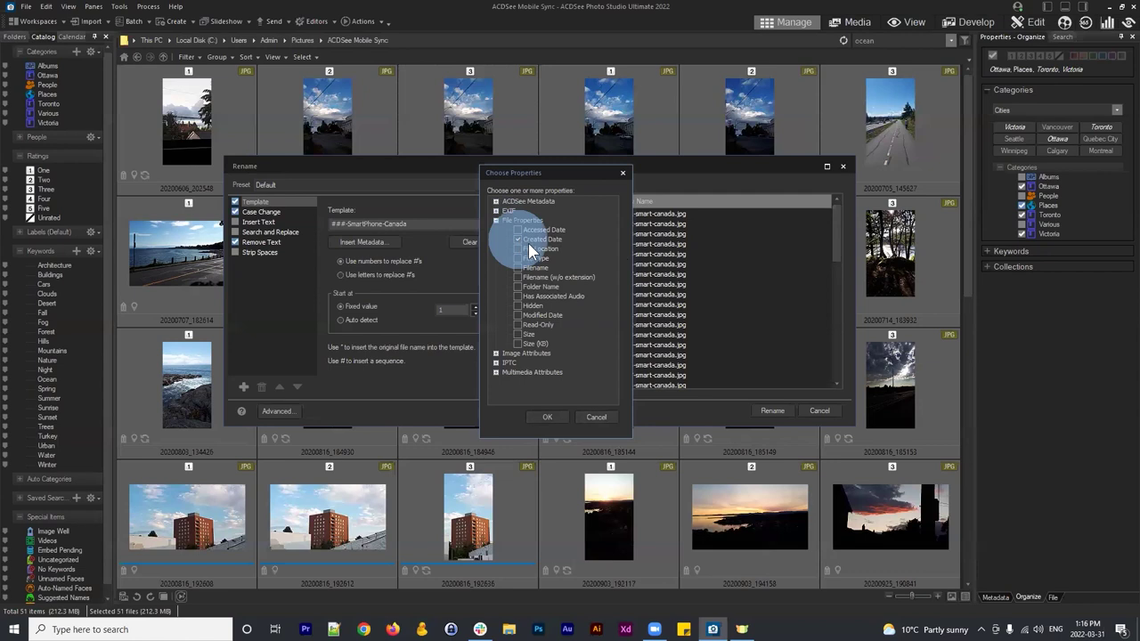
left_click(546, 417)
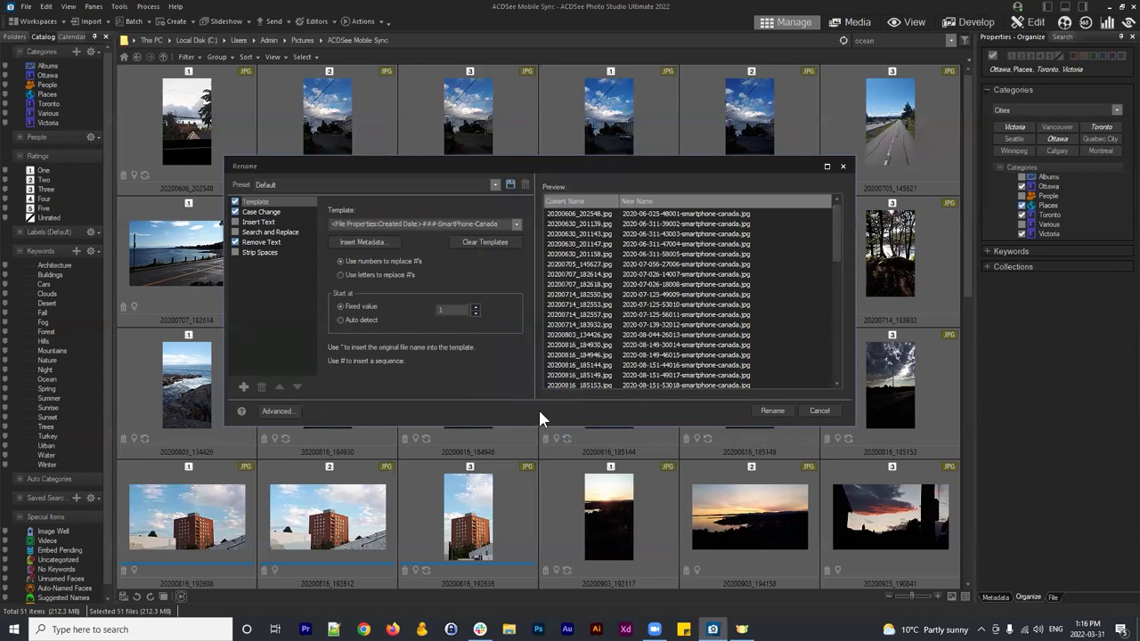
Step: Compare the previewed new names with the template's Created Date and ### sequence placeholders
left_click(634, 216)
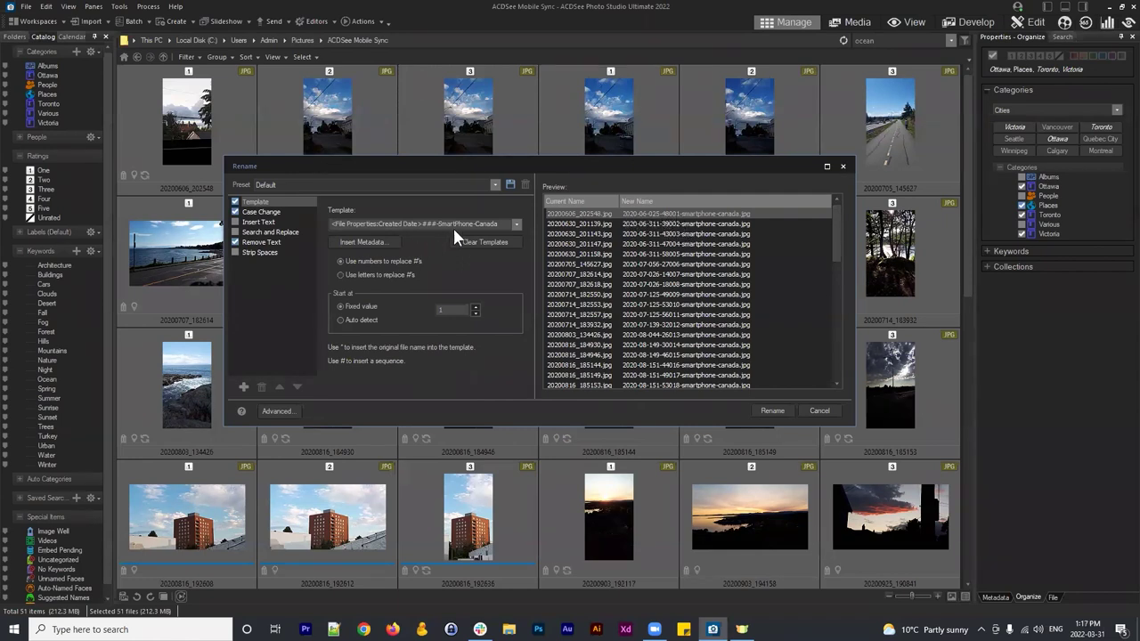
left_click_drag(438, 223, 424, 223)
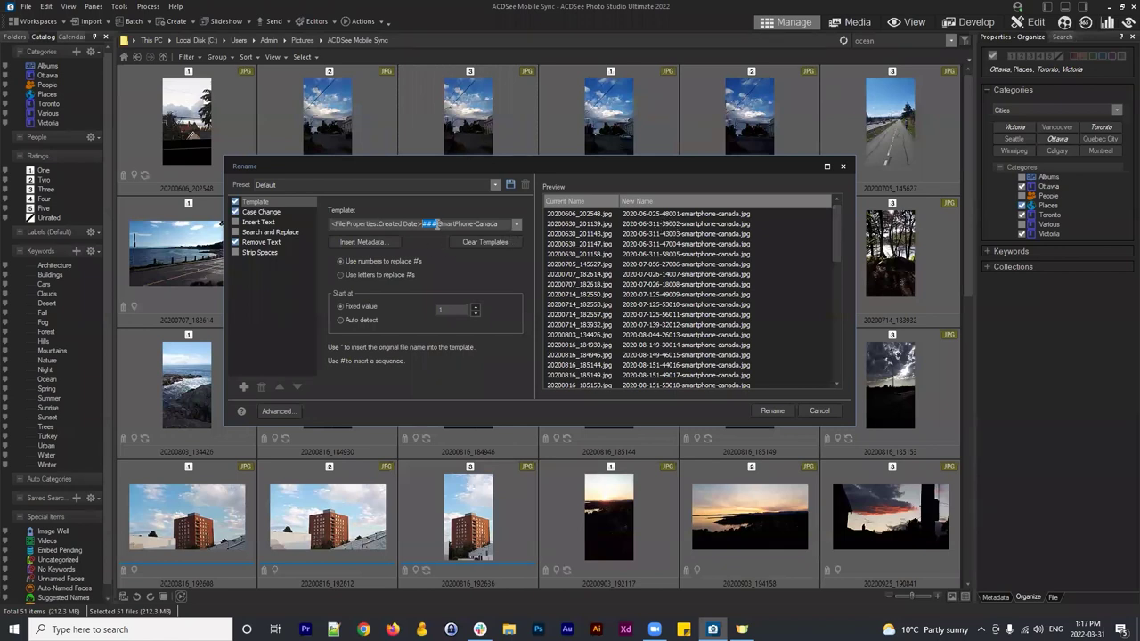
left_click_drag(422, 223, 320, 224)
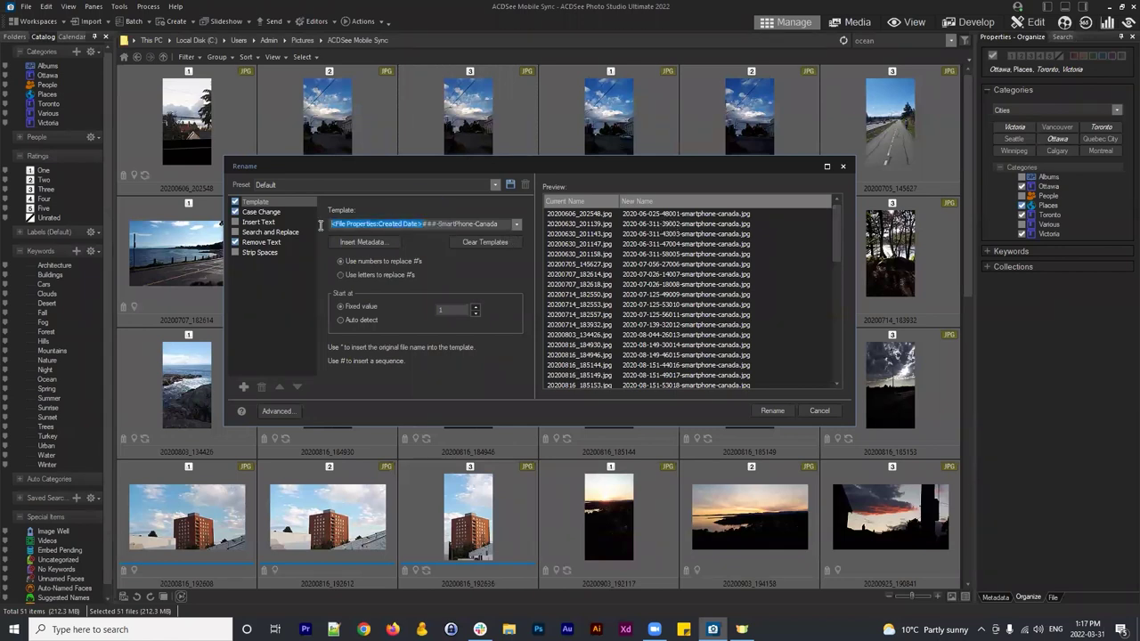
left_click(636, 210)
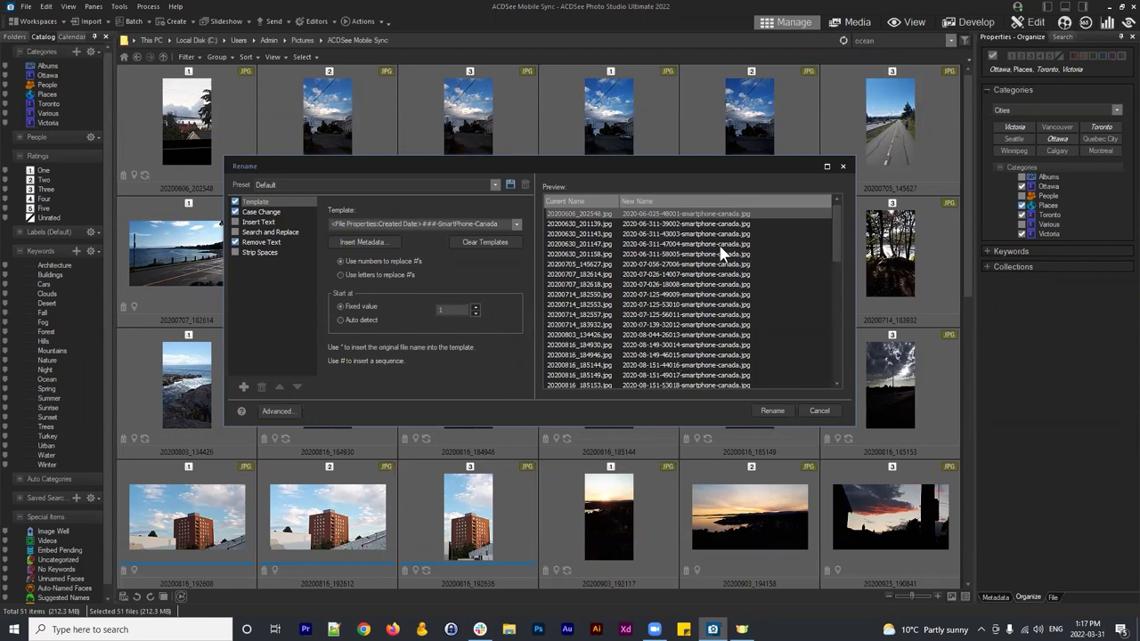
left_click(837, 220)
left_click(454, 309)
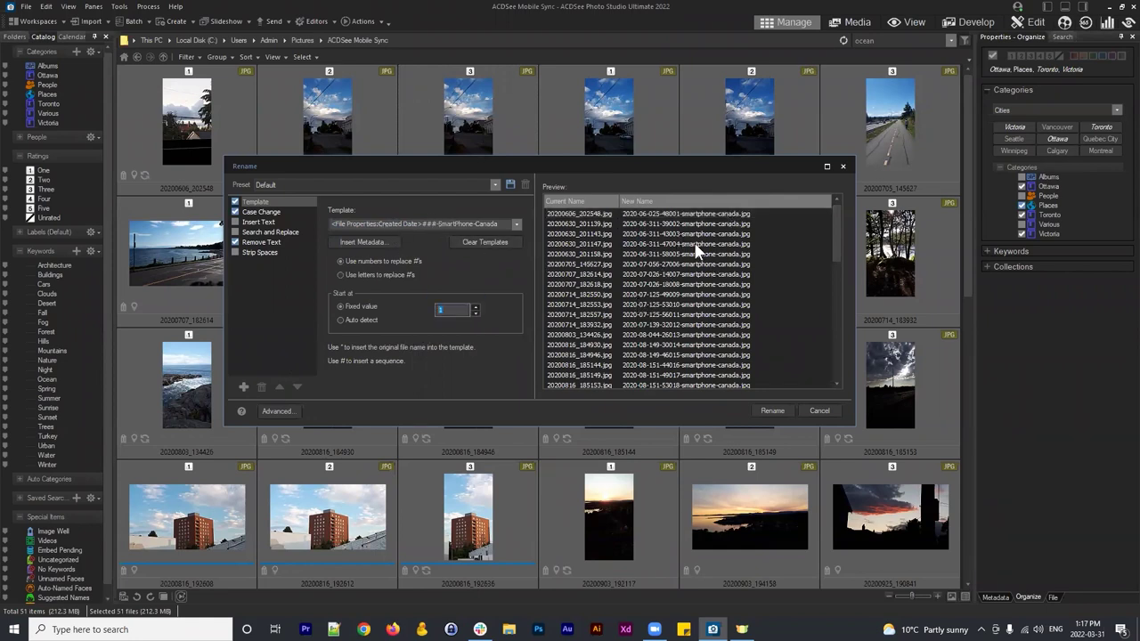
left_click(832, 215)
Step: Remove the Created Date placeholder from the rename template, leaving only ###-SmartPhone-Canada
left_click(421, 224)
left_click(421, 224)
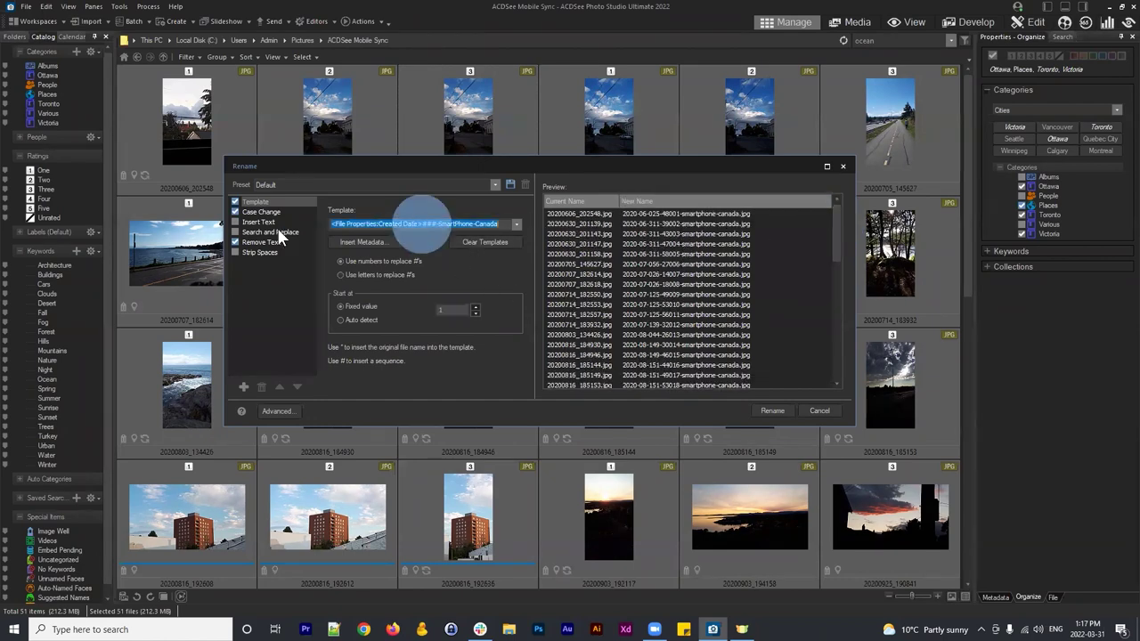
left_click(421, 224)
left_click_drag(421, 224, 292, 224)
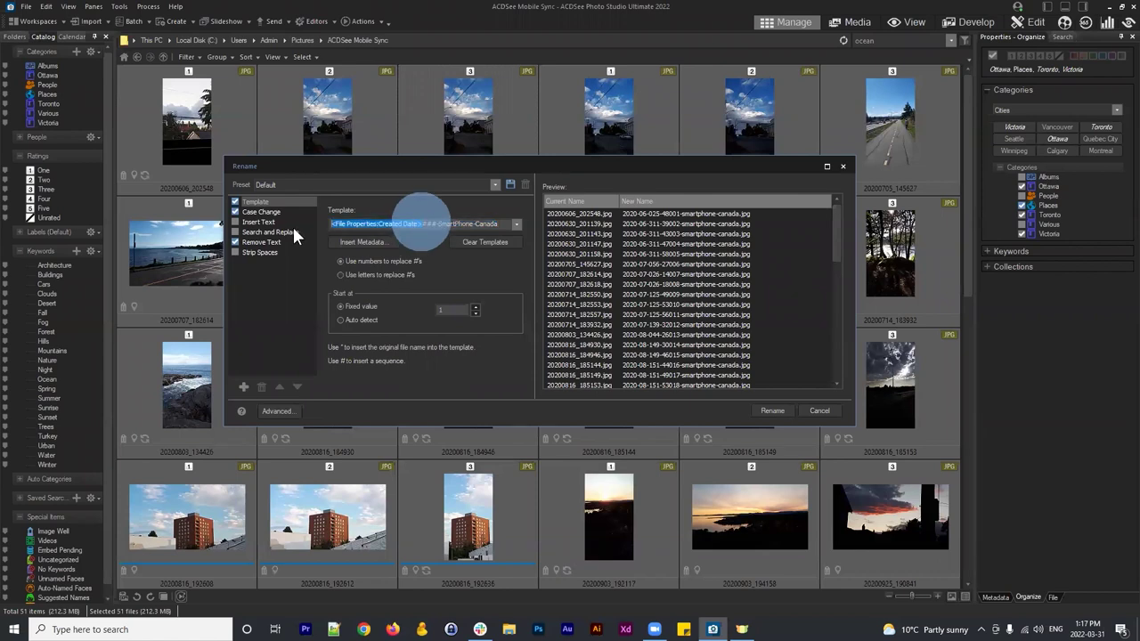
key("BackSpace")
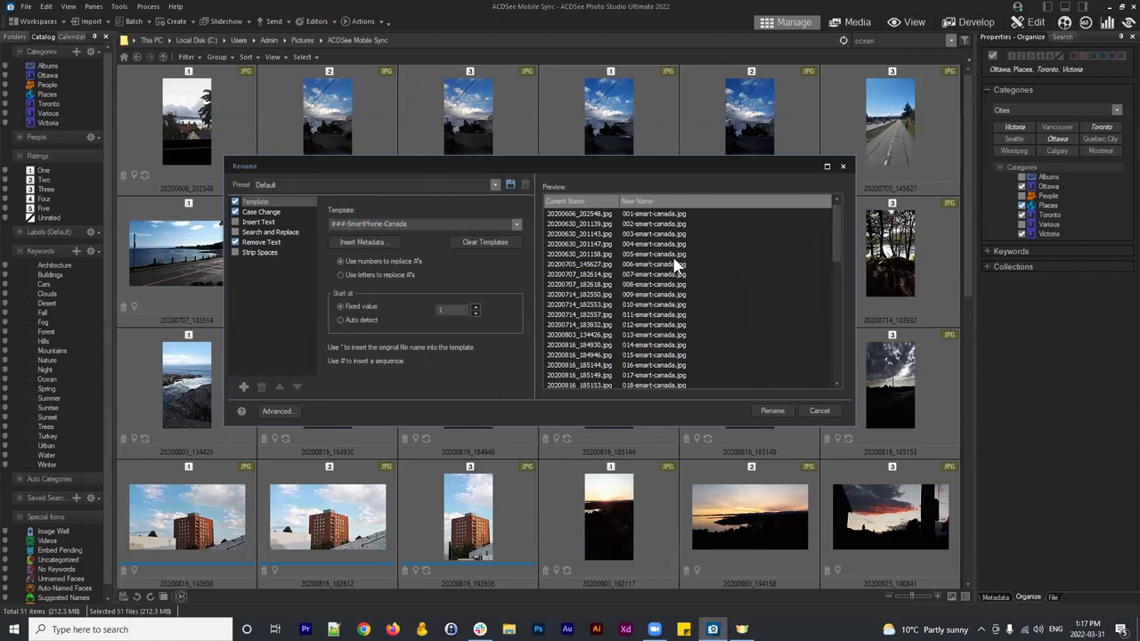
Step: Examine the Image Attributes properties available for the template and leave the metadata chooser without inserting any
left_click(365, 241)
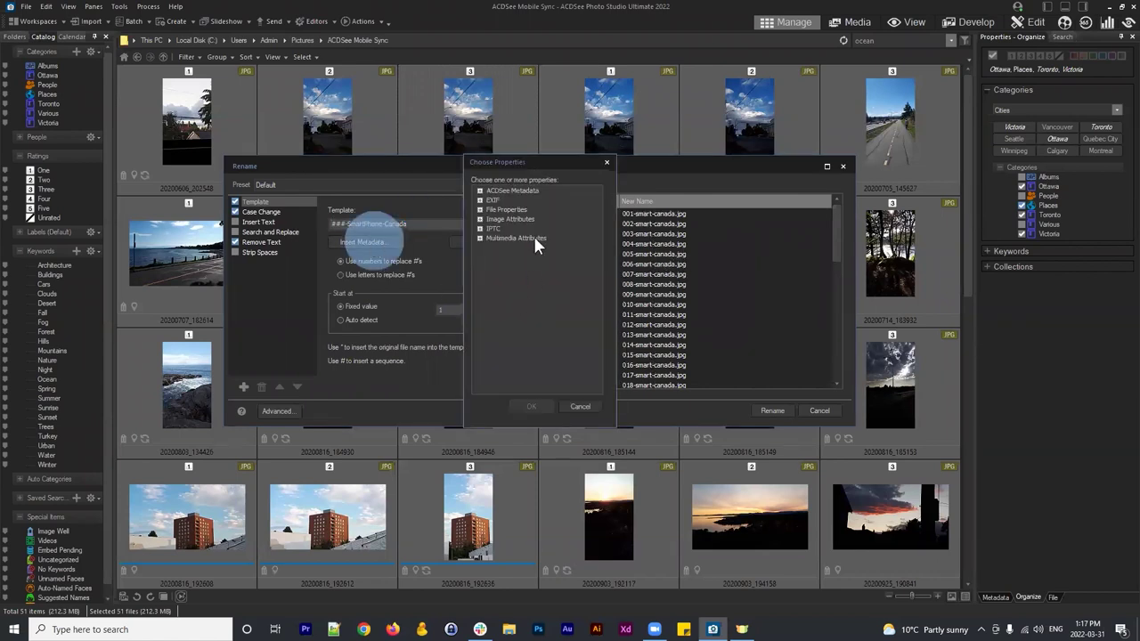
left_click(479, 219)
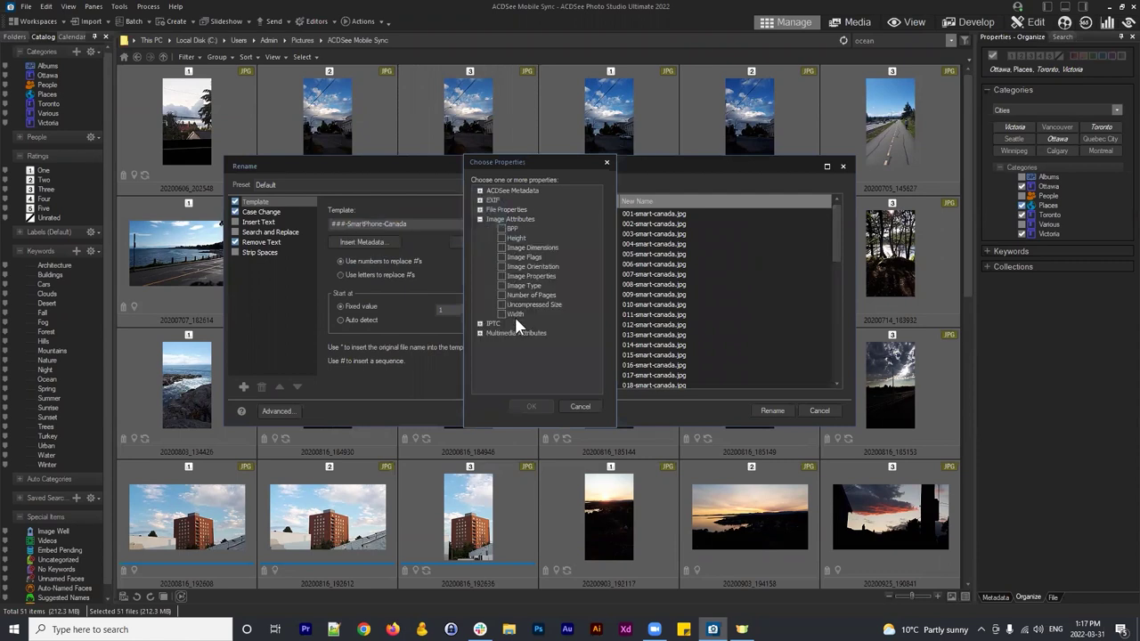
left_click(479, 219)
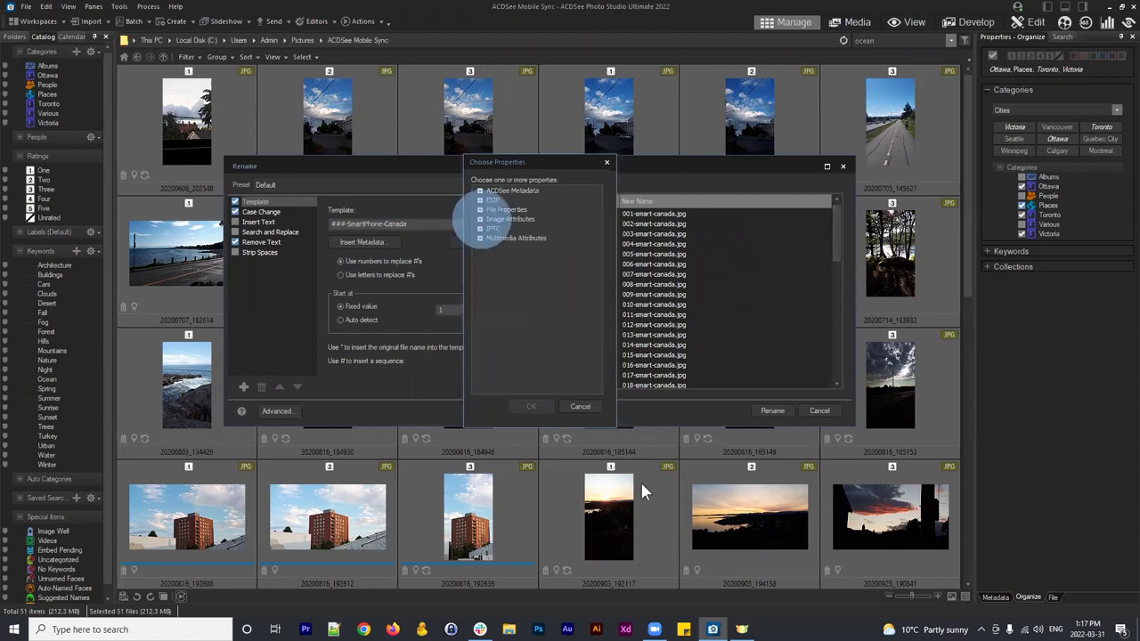
left_click(581, 407)
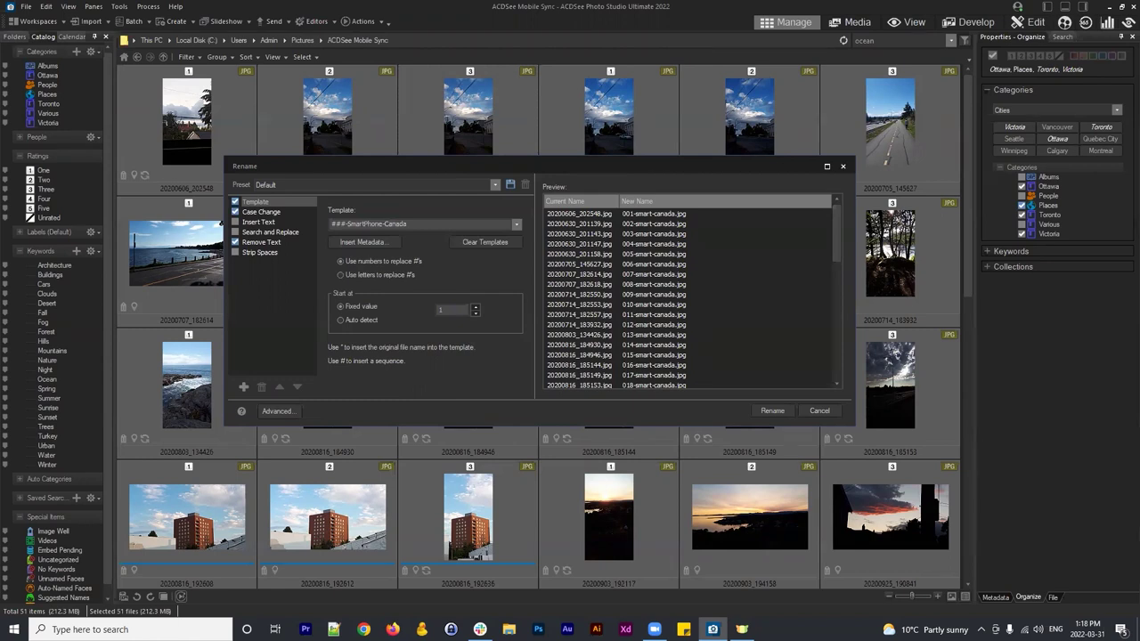
Step: Review the Template, Case Change and Remove Text settings and check the previewed new names through the file list
left_click_drag(648, 164, 678, 171)
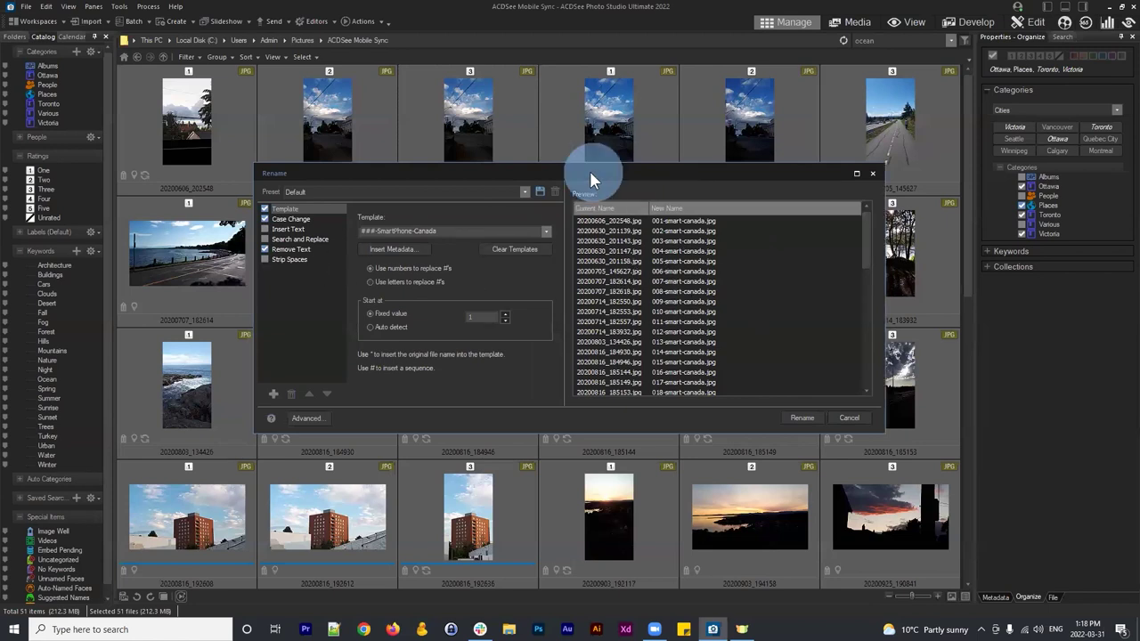
left_click_drag(588, 168, 565, 172)
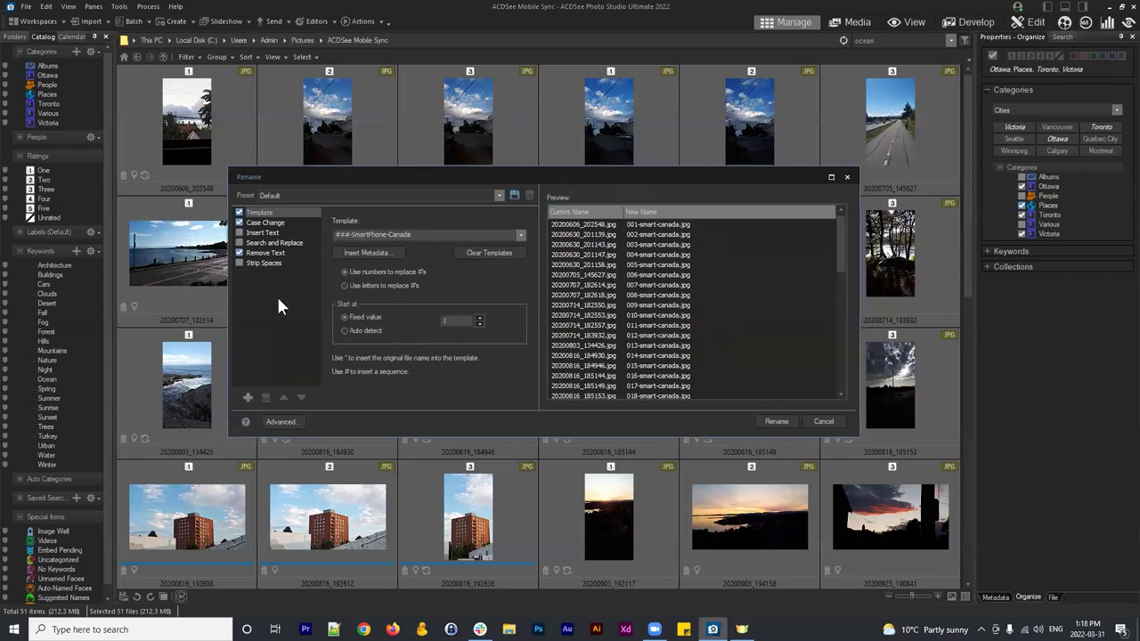
left_click(303, 253)
left_click(259, 212)
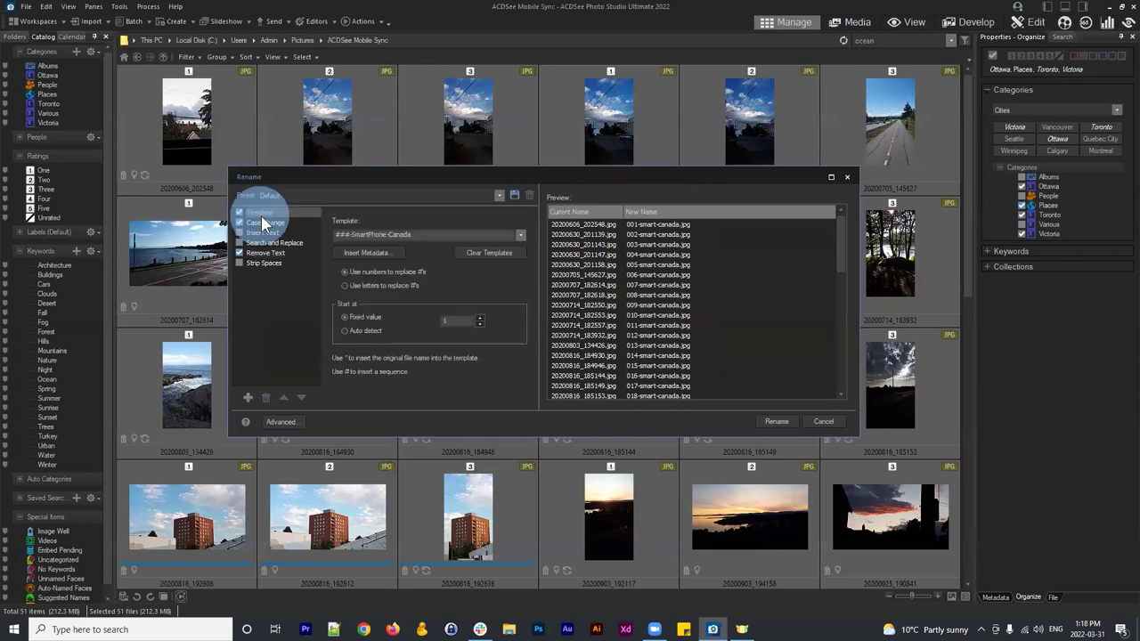
left_click(263, 225)
left_click(258, 212)
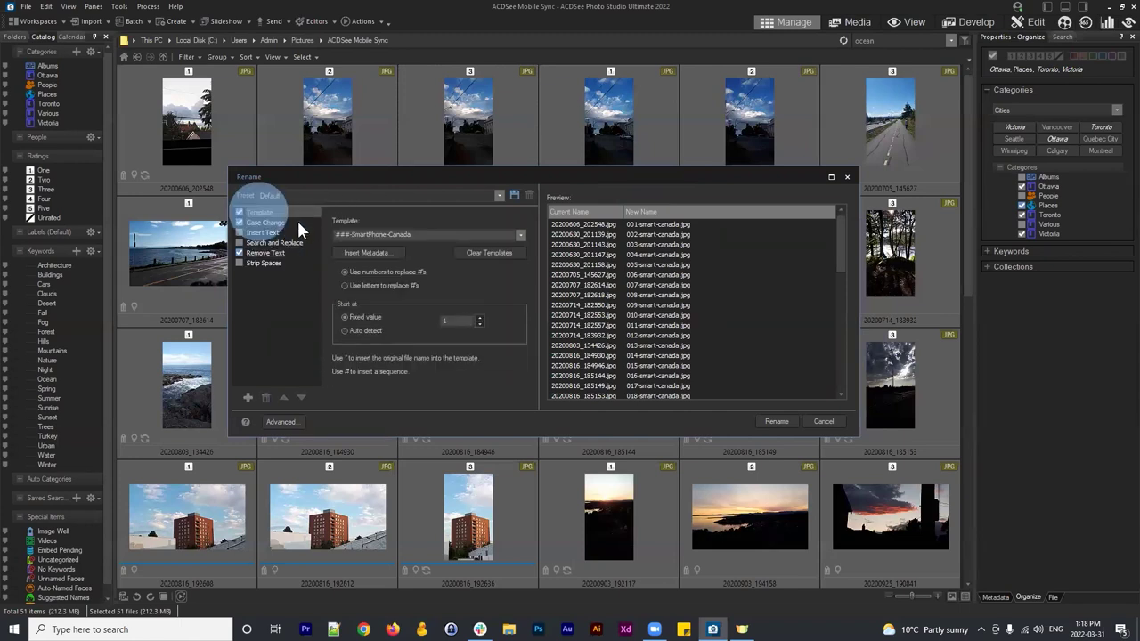
left_click(260, 222)
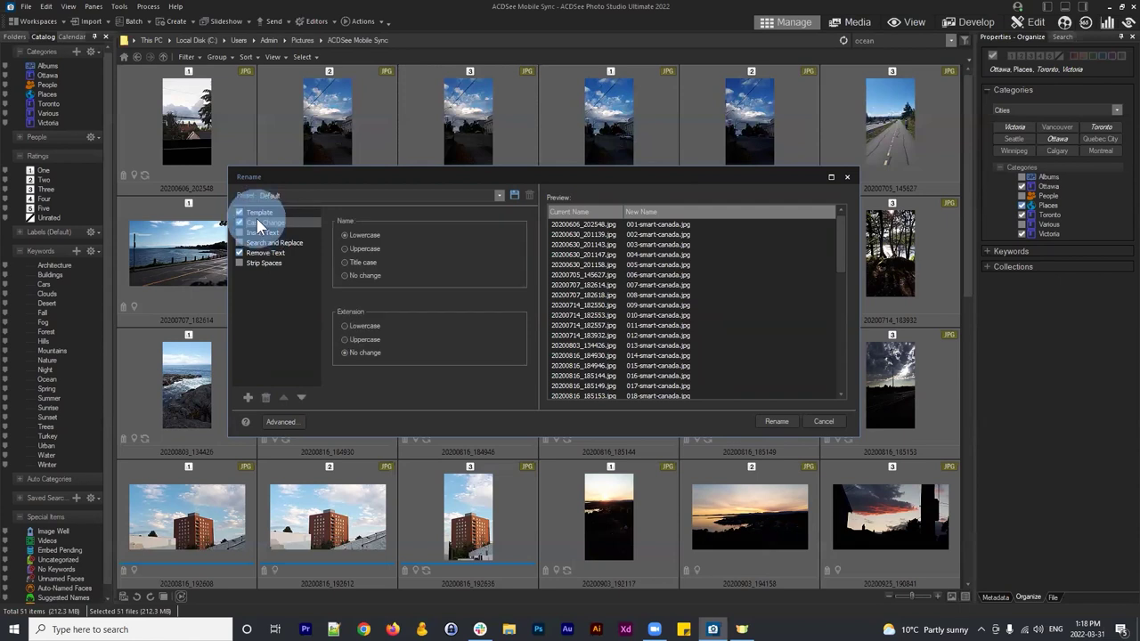
left_click(265, 254)
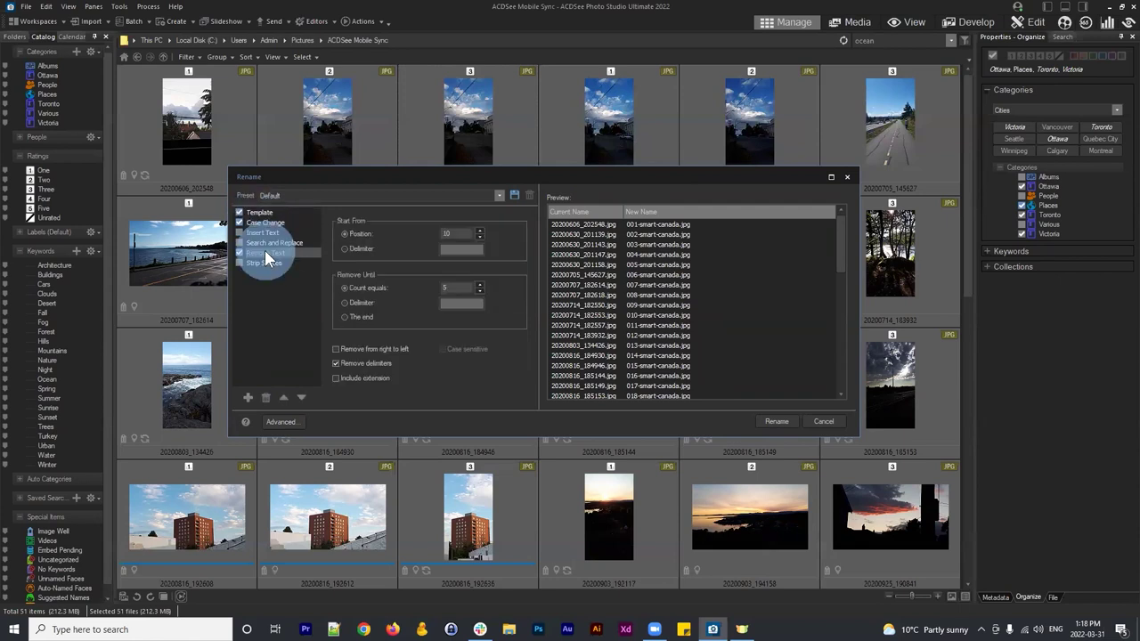
double_click(456, 233)
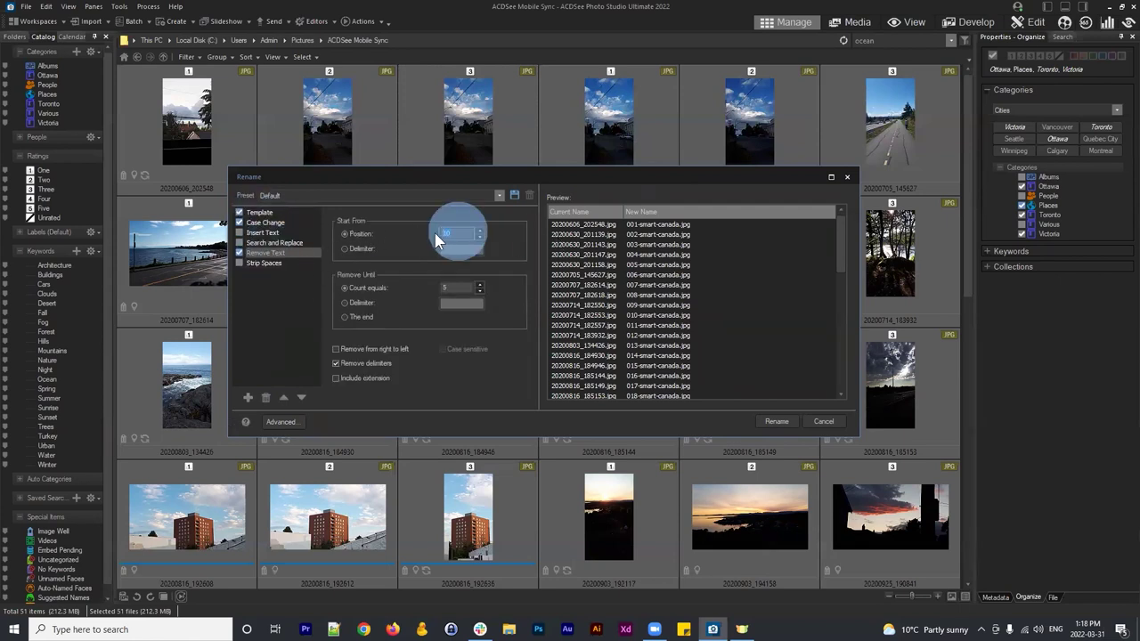
left_click(643, 225)
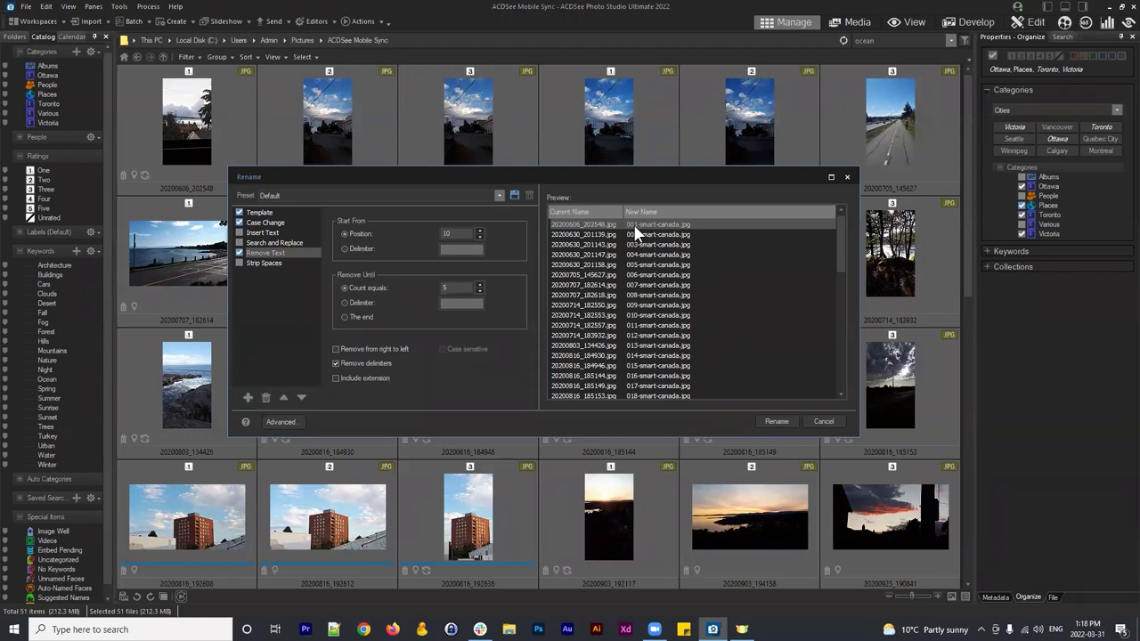
scroll(657, 358, "down", 5)
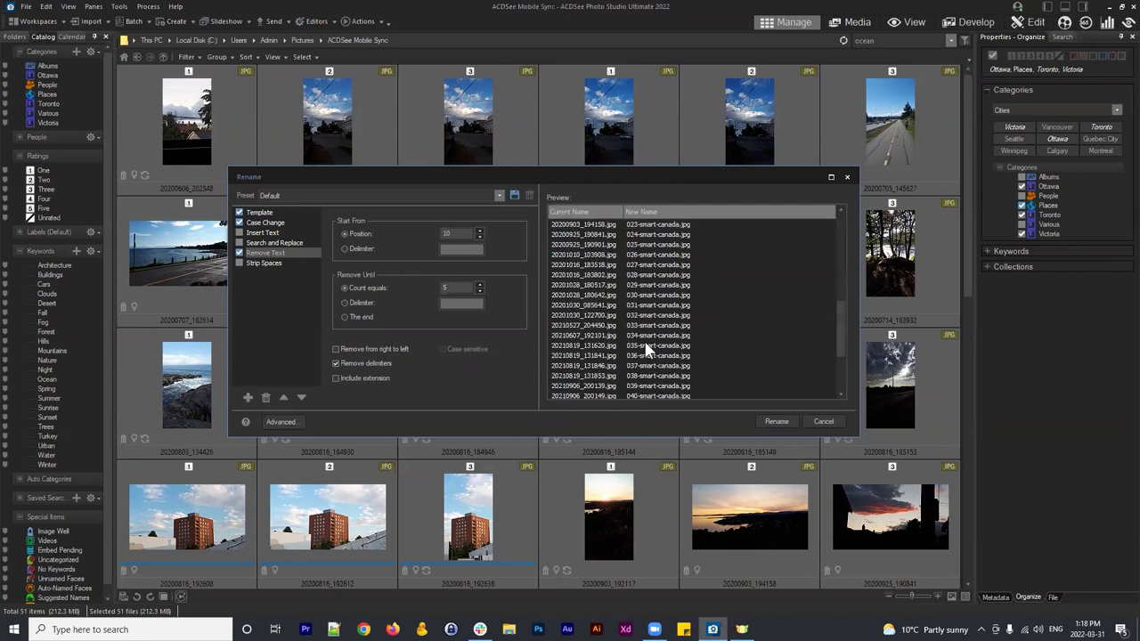
scroll(644, 340, "up", 5)
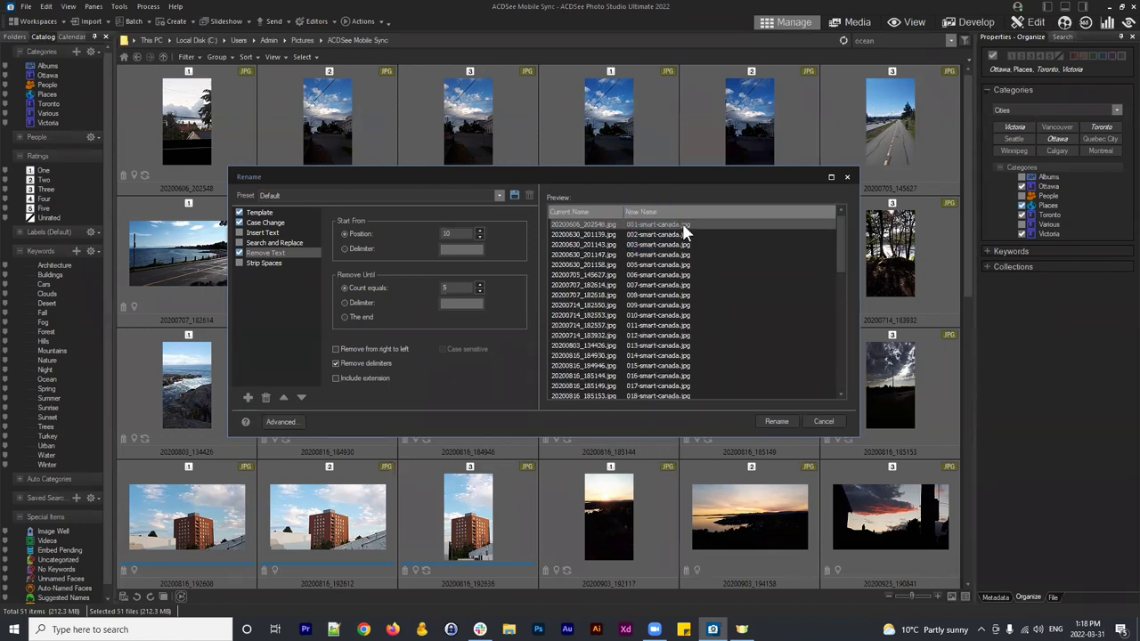
Step: Save the current rename settings as a new preset named Mobile-Canada
left_click(515, 194)
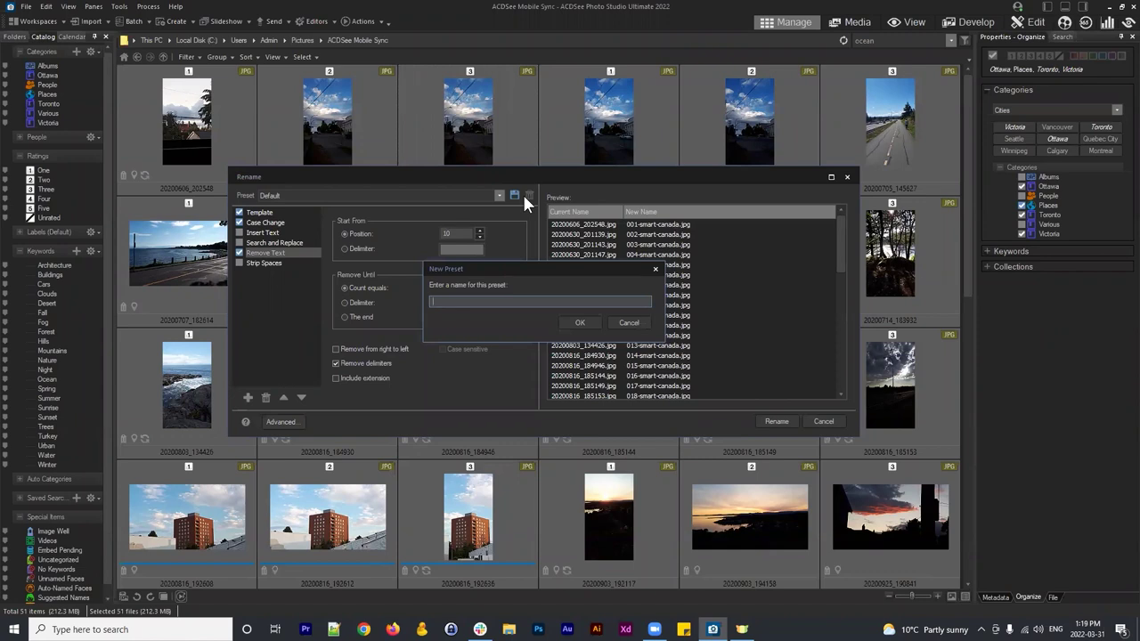
type("Mobile-Canada")
left_click(581, 322)
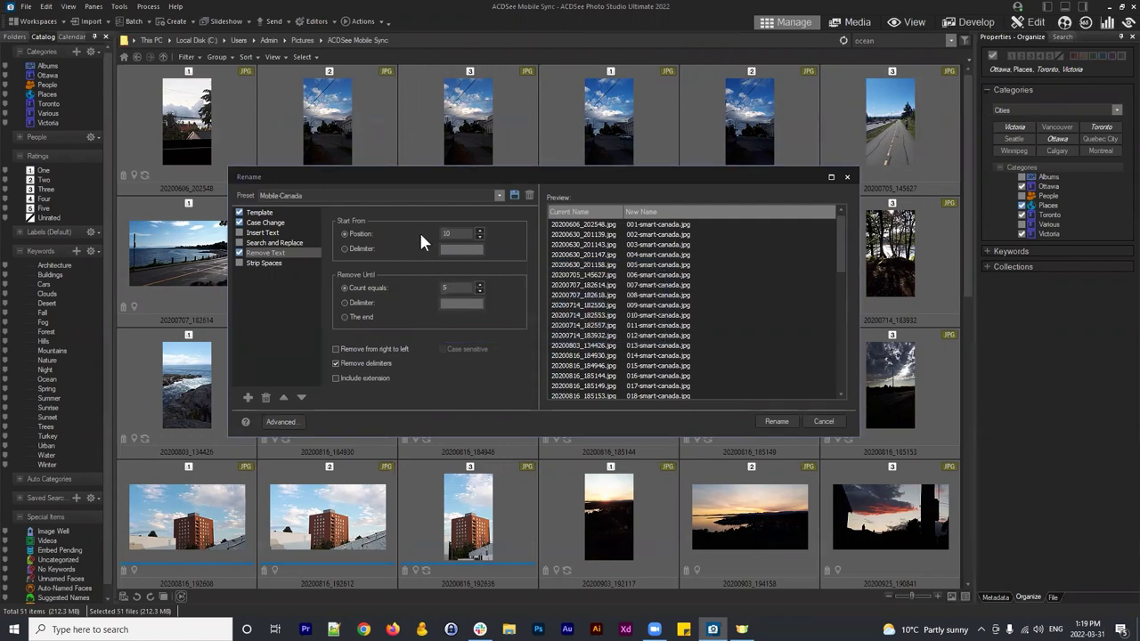
Step: Load the Mobile-Canada preset and run the batch rename on all the selected photos
left_click(496, 196)
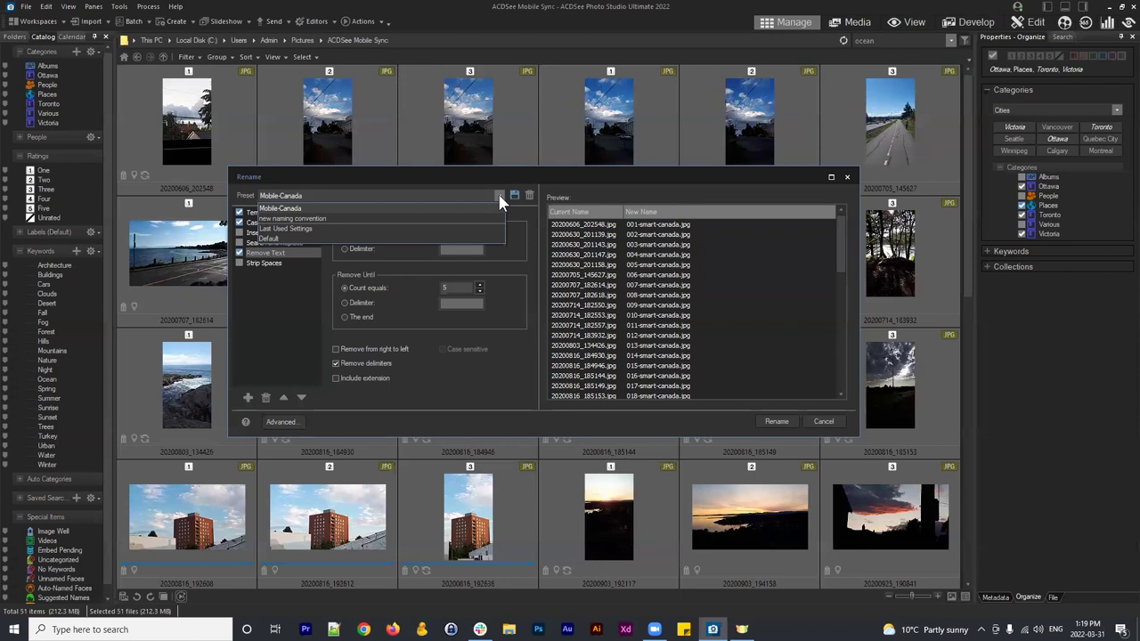
left_click(322, 207)
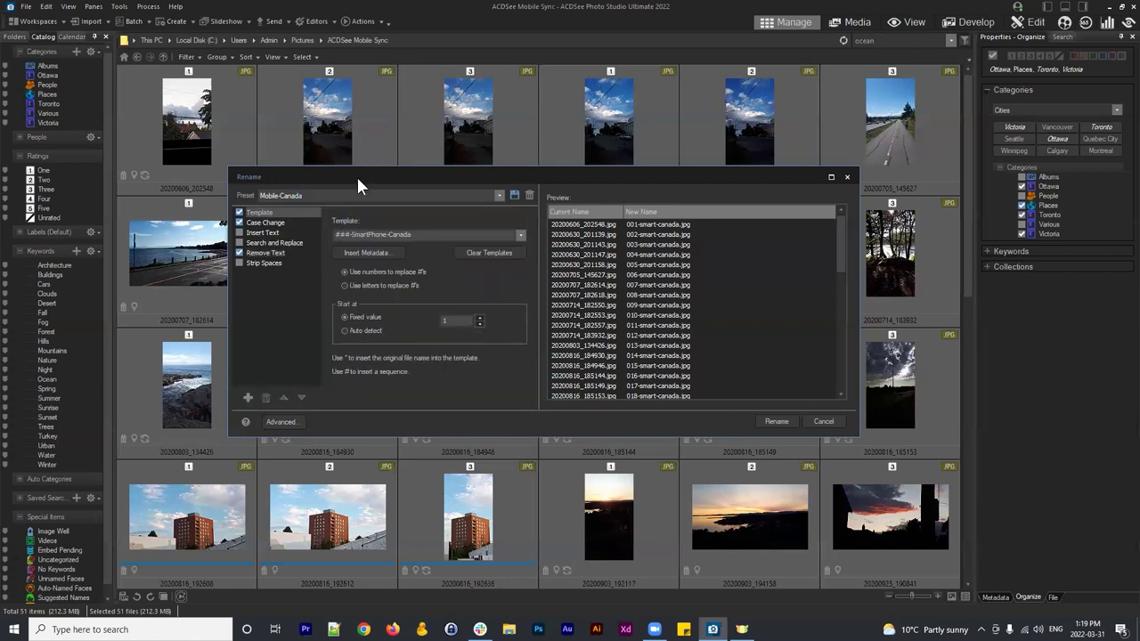
left_click(772, 420)
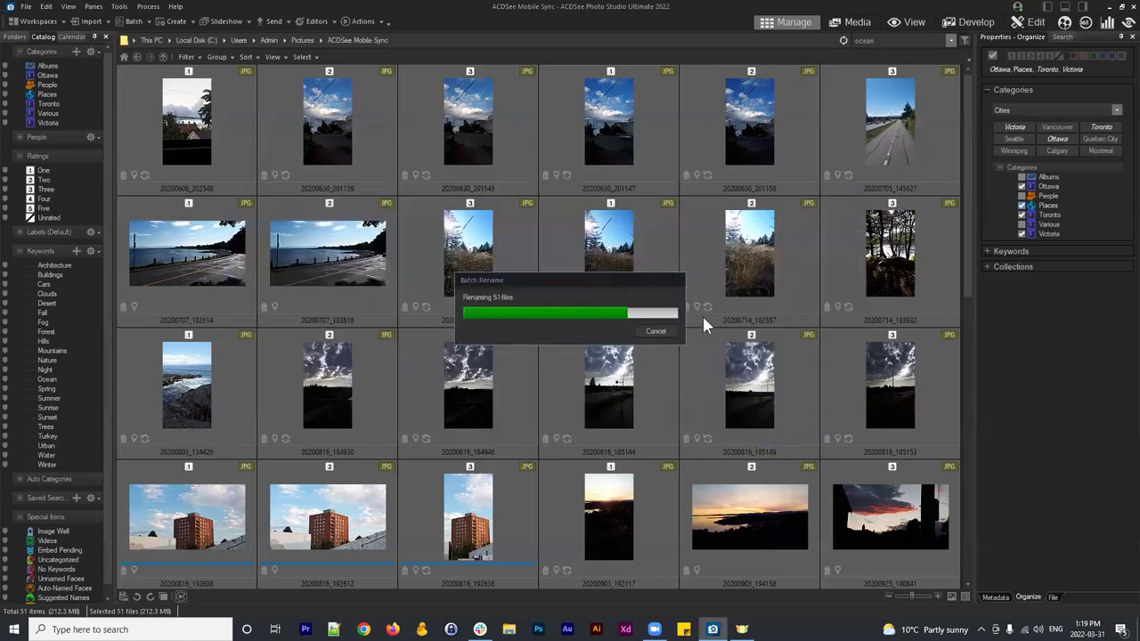
left_click(751, 390)
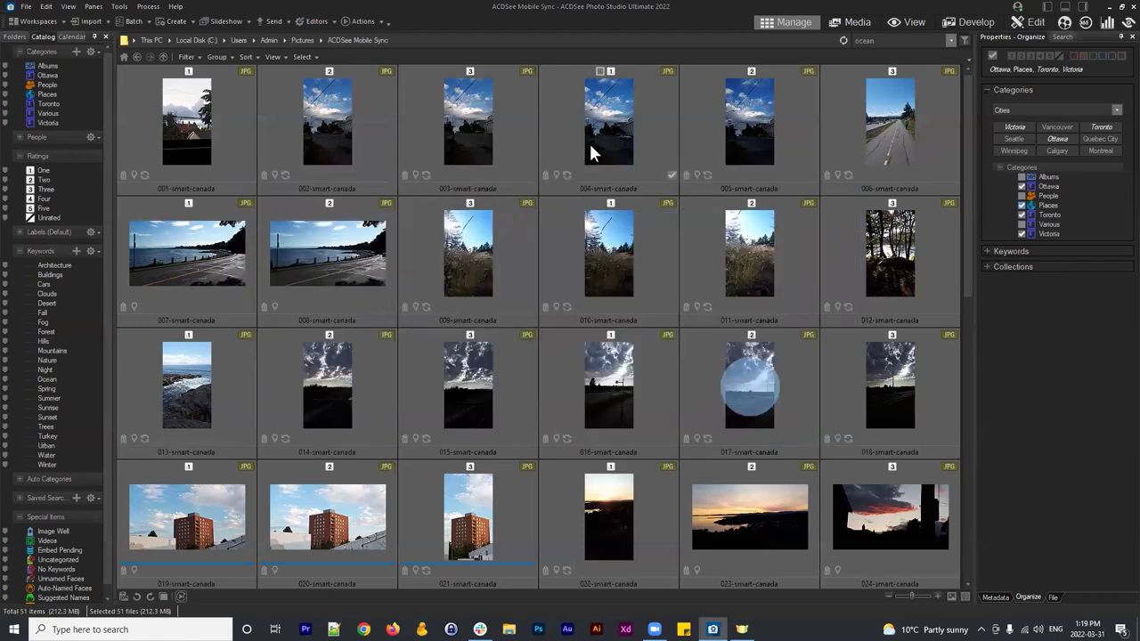
Step: Check the new file names of the photos from the beginning to the end of the folder
left_click(305, 122)
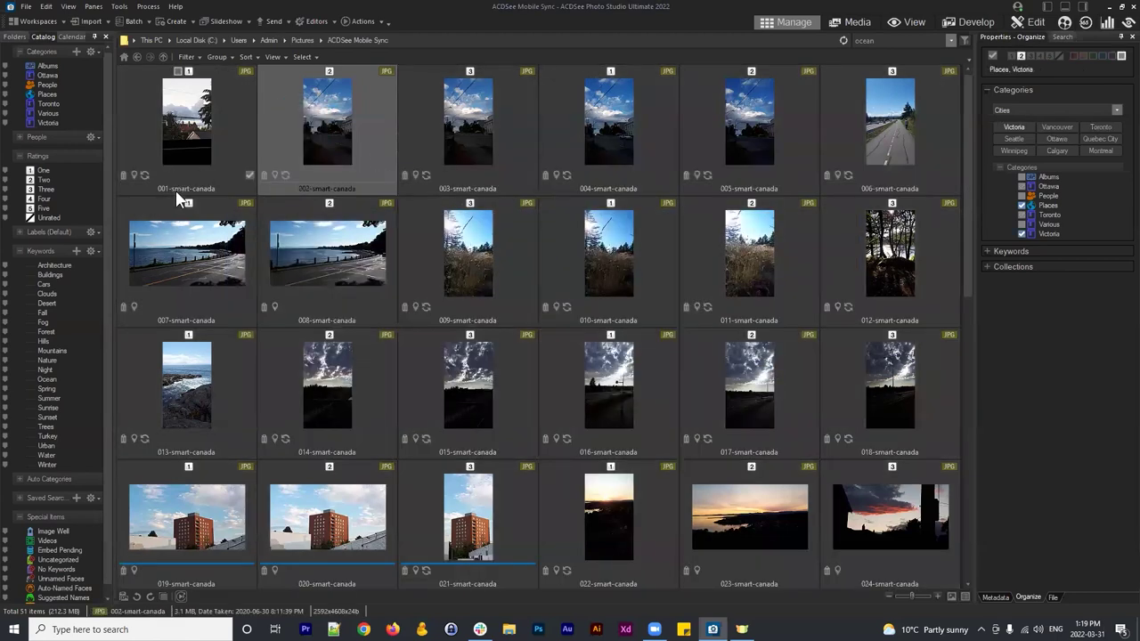
scroll(550, 343, "down", 8)
left_click(641, 534)
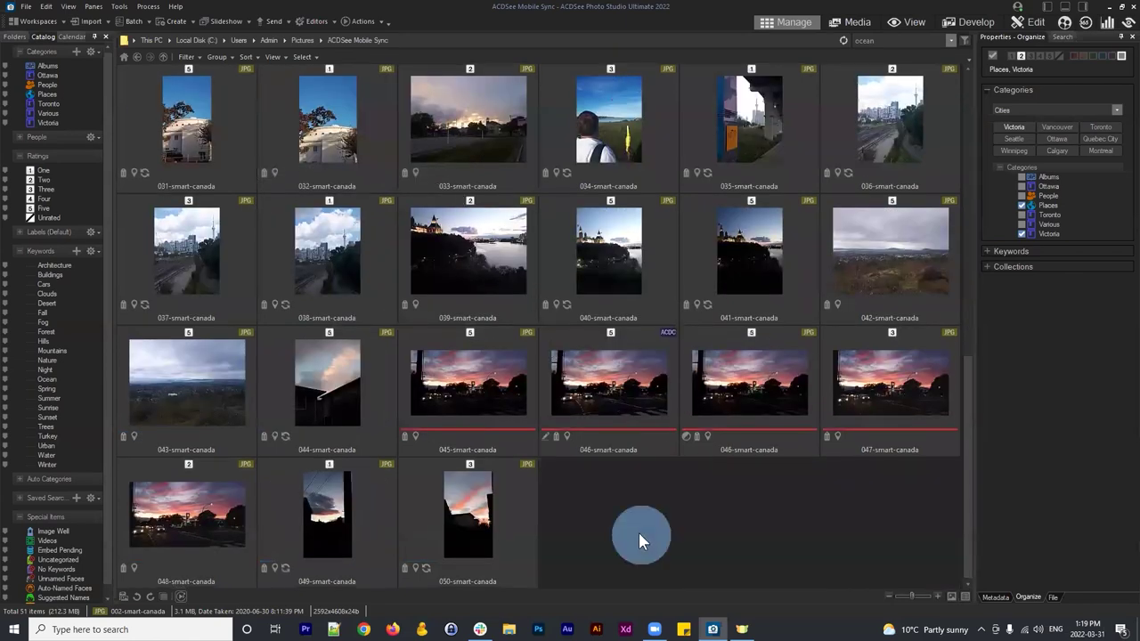
left_click(606, 449)
scroll(614, 449, "up", 8)
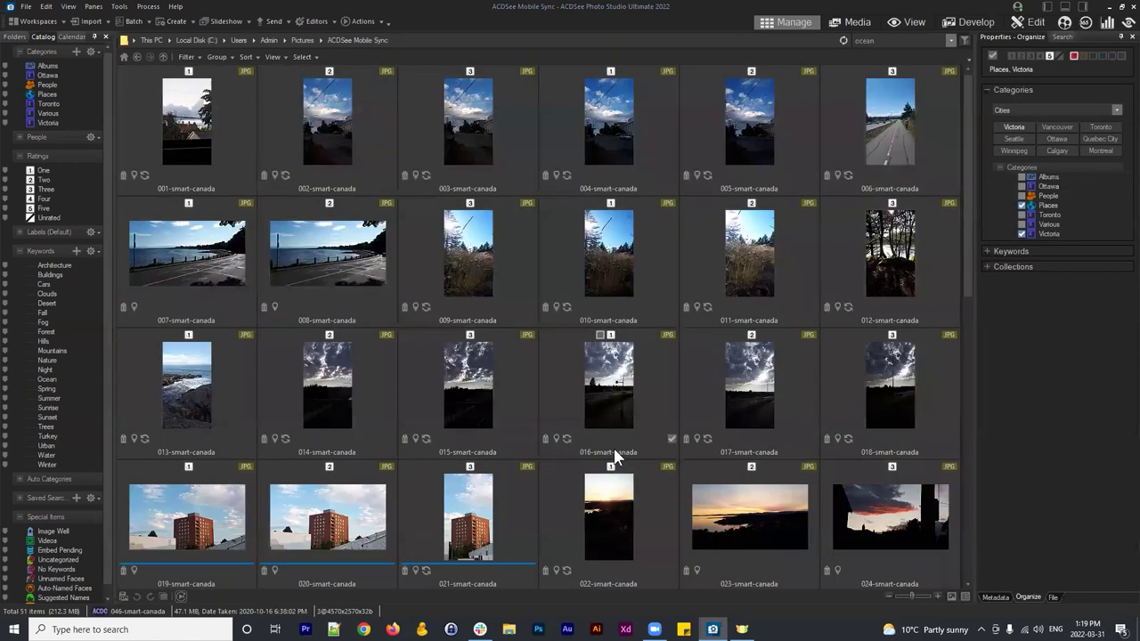
left_click(621, 132)
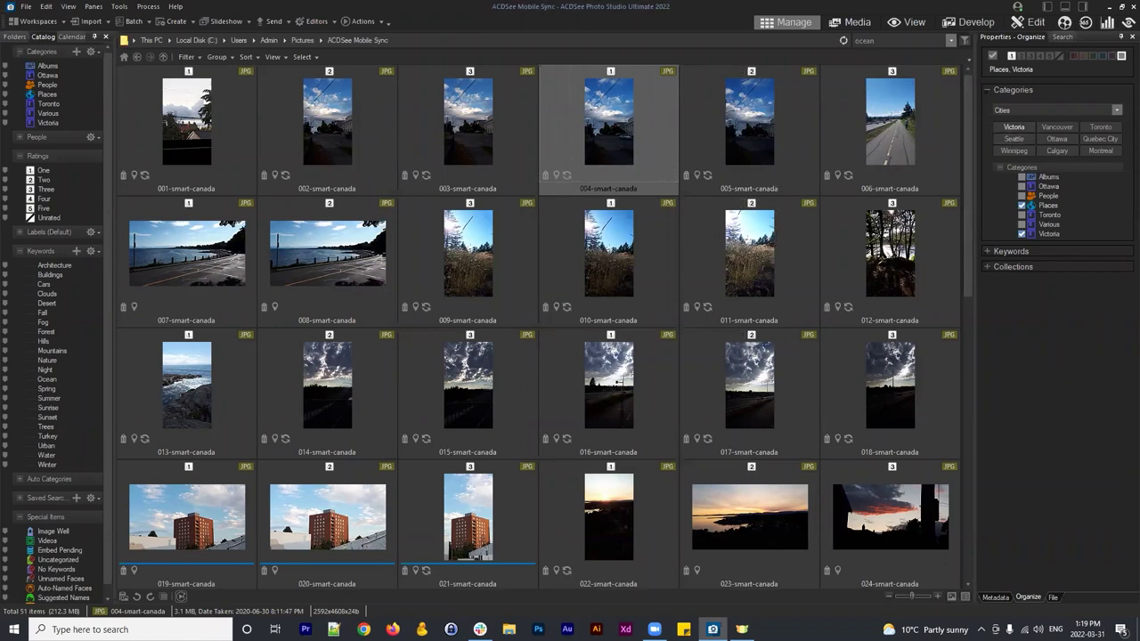
Step: Open the batch Rename settings for the 005-smart-canada photo, look over them and close without renaming
left_click(774, 140)
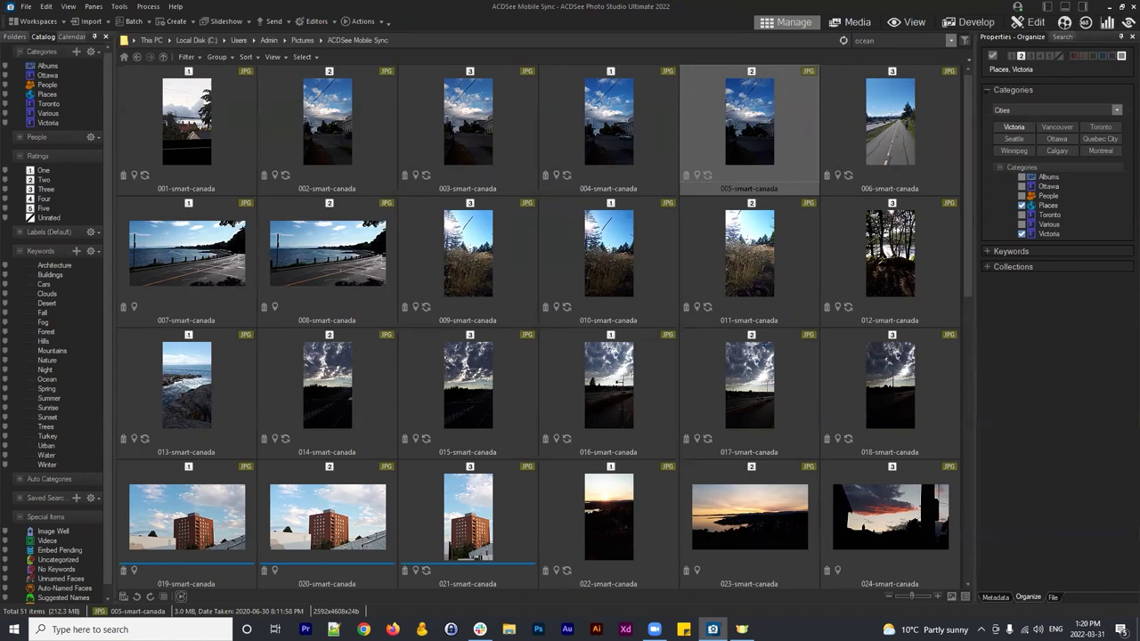
left_click(134, 22)
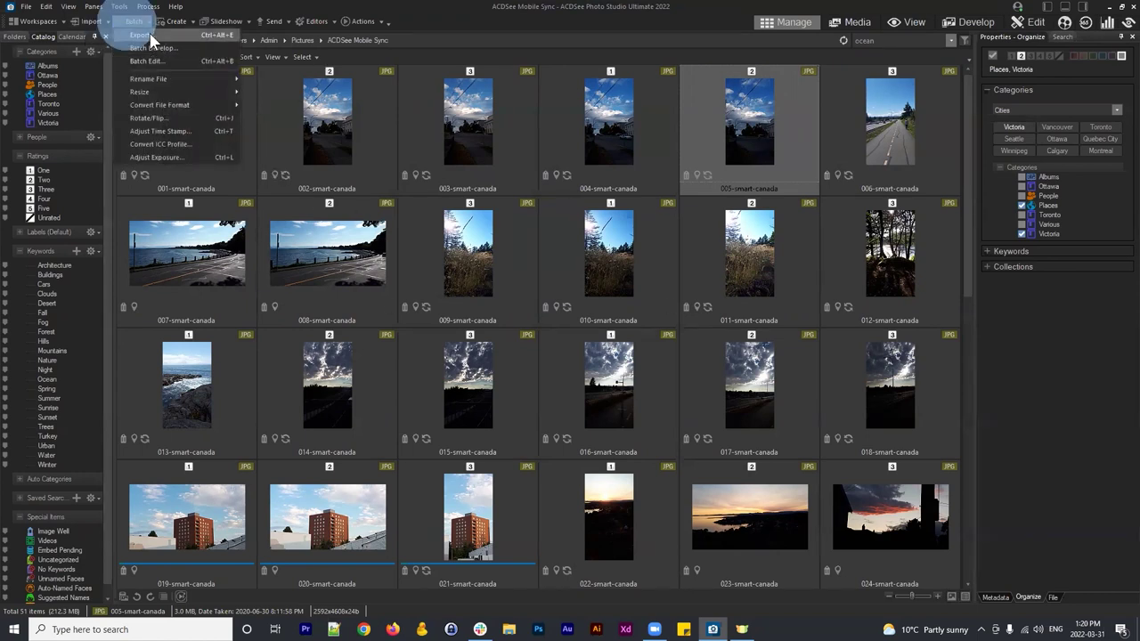
mouse_move(156, 78)
left_click(272, 80)
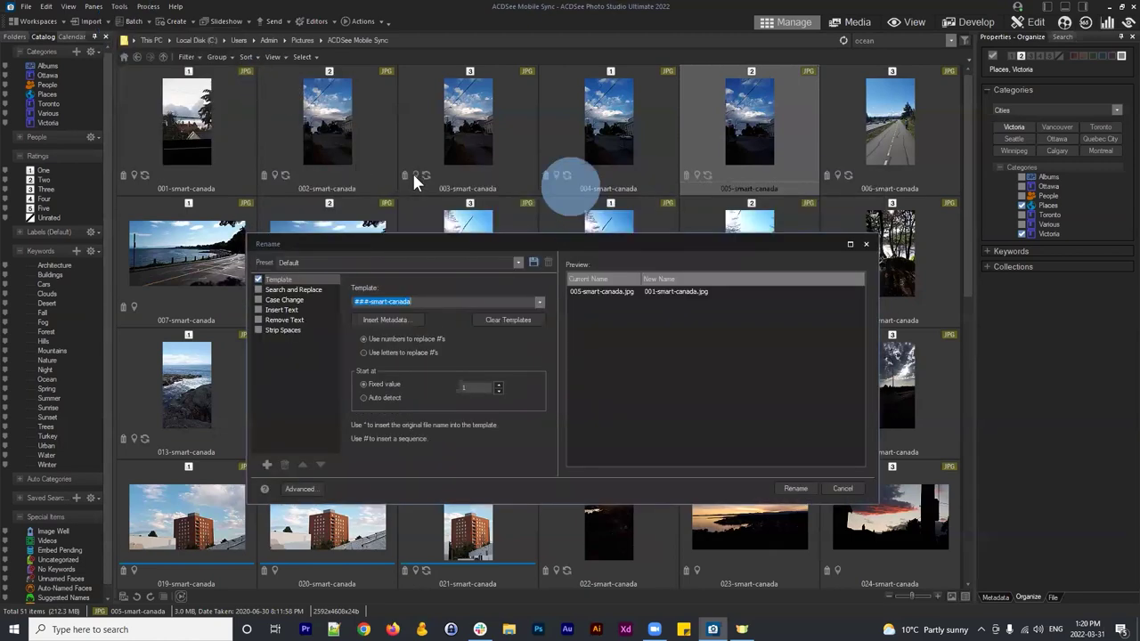
left_click(470, 143)
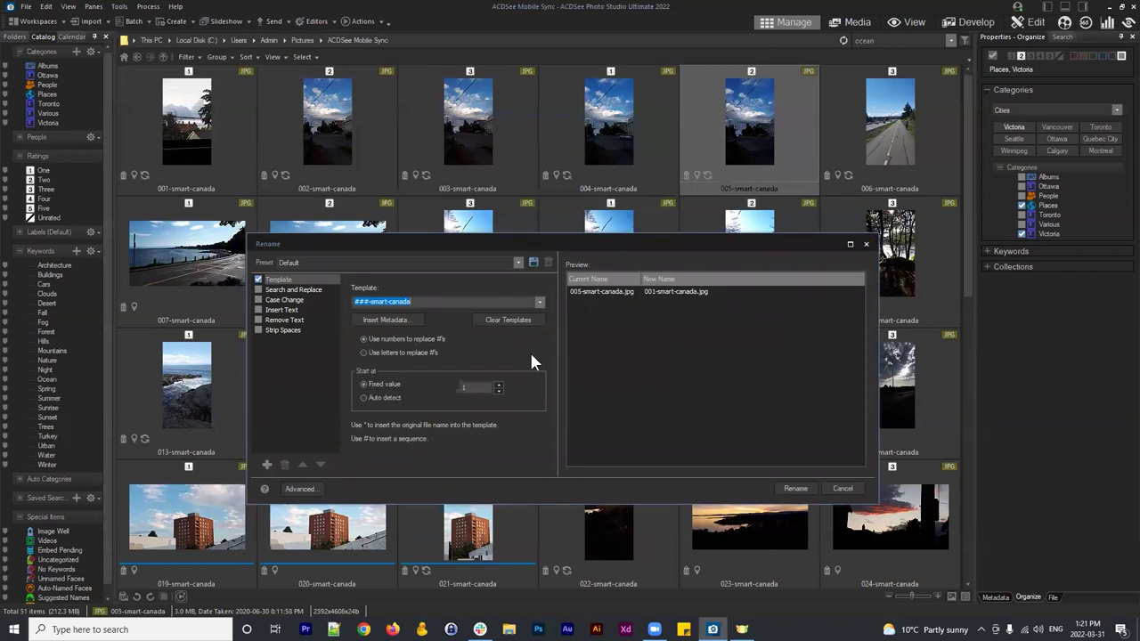
left_click(866, 243)
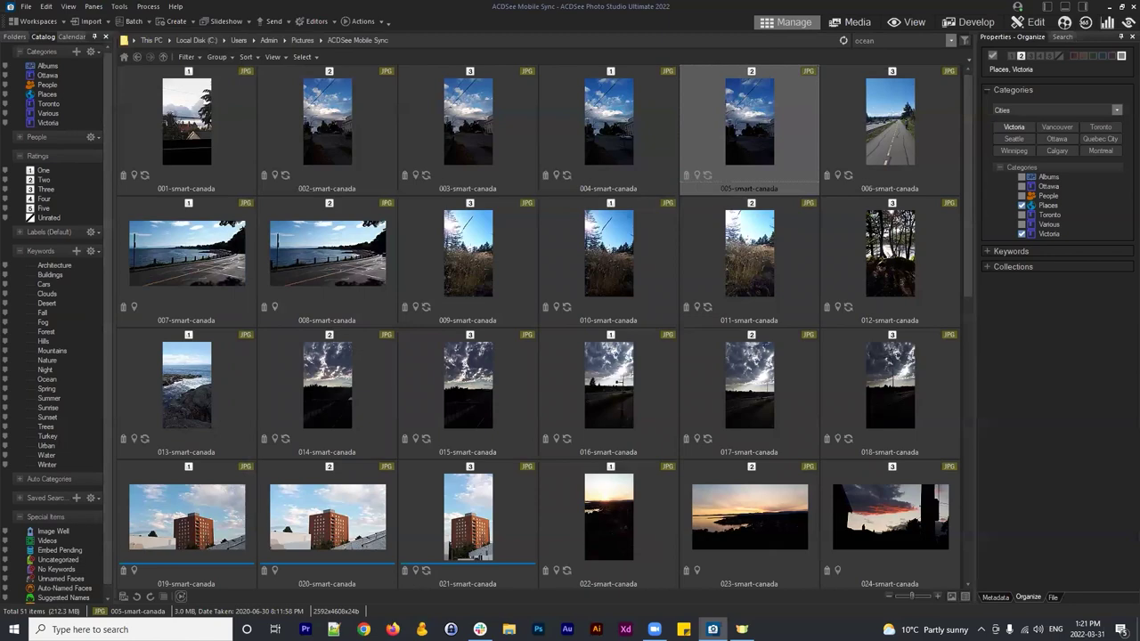
scroll(712, 187, "down", 3)
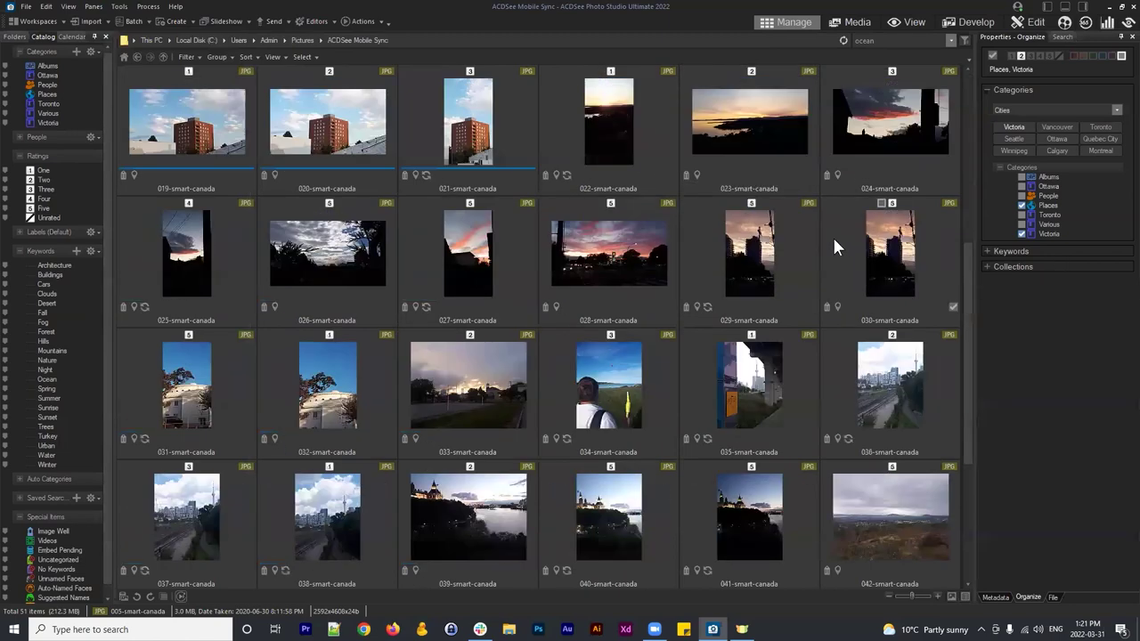
scroll(819, 223, "up", 3)
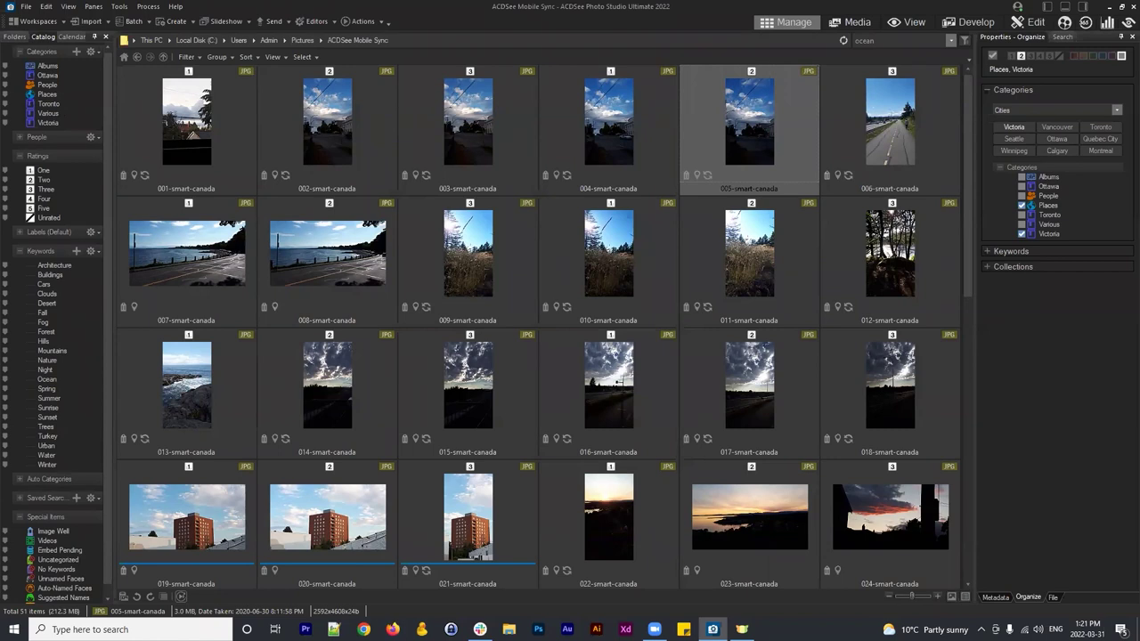
left_click(1020, 409)
left_click(750, 242)
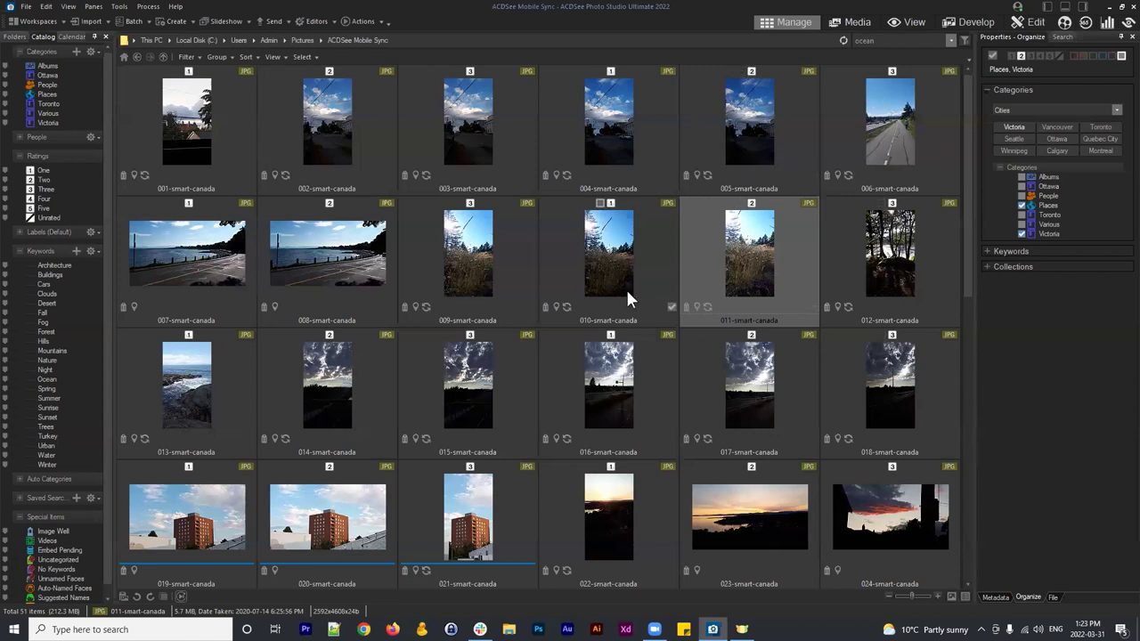
left_click(238, 138)
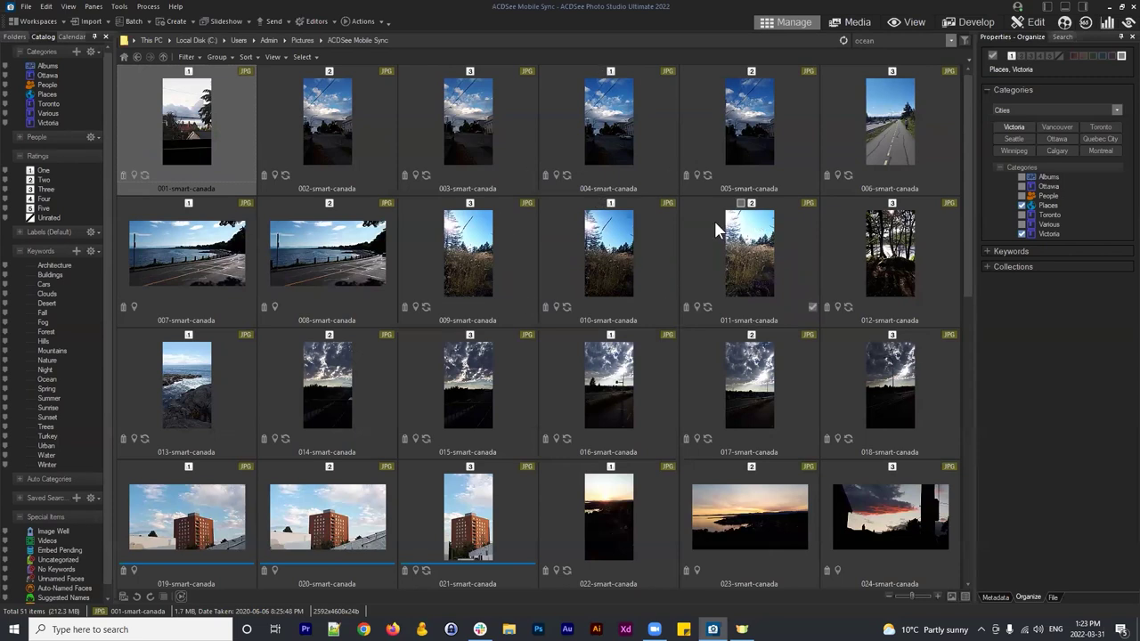
left_click(871, 257, "shift")
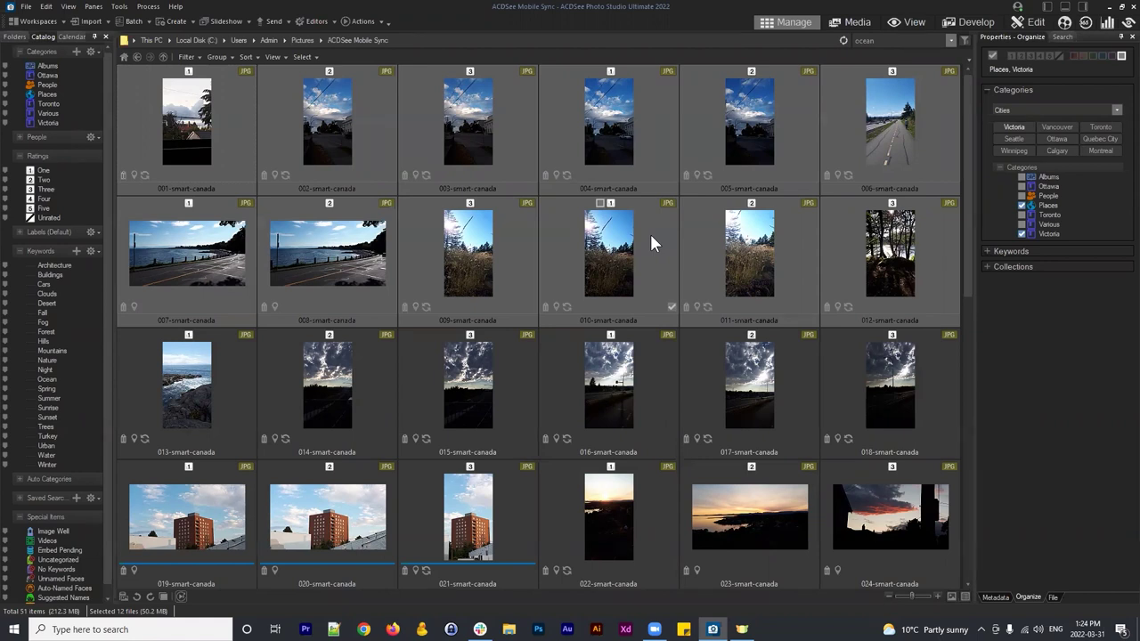
left_click(638, 283)
left_click(704, 127)
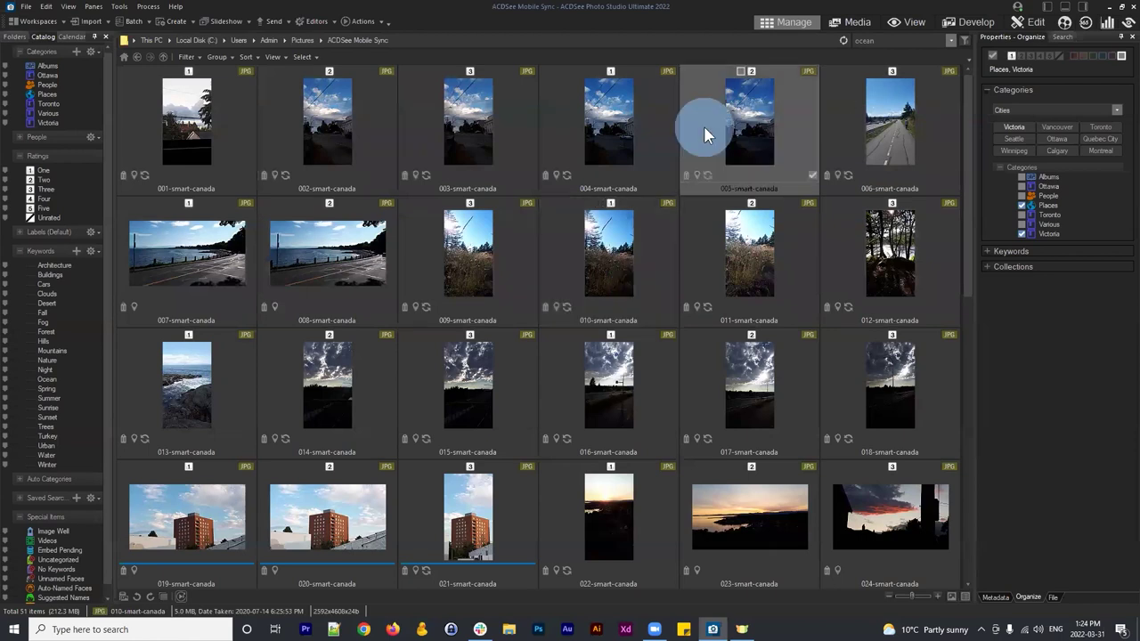
Step: Open the 004-smart-canada photo in Develop mode and set Light EQ Shadows to 21, Midtones to 34 and Highlights to -6
left_click(617, 125)
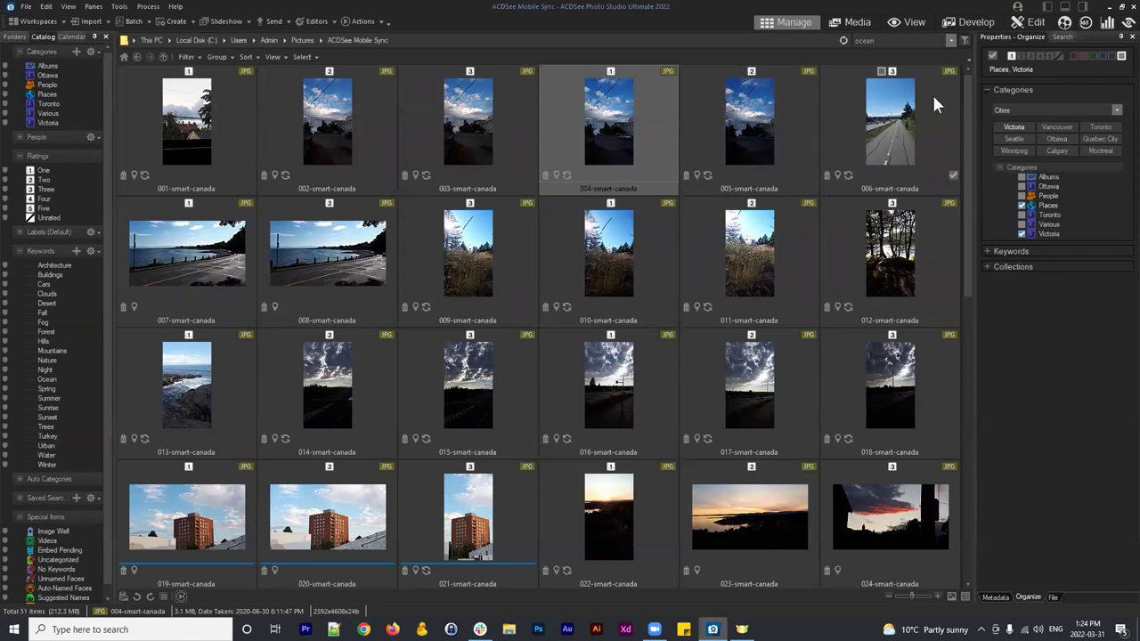
left_click(972, 25)
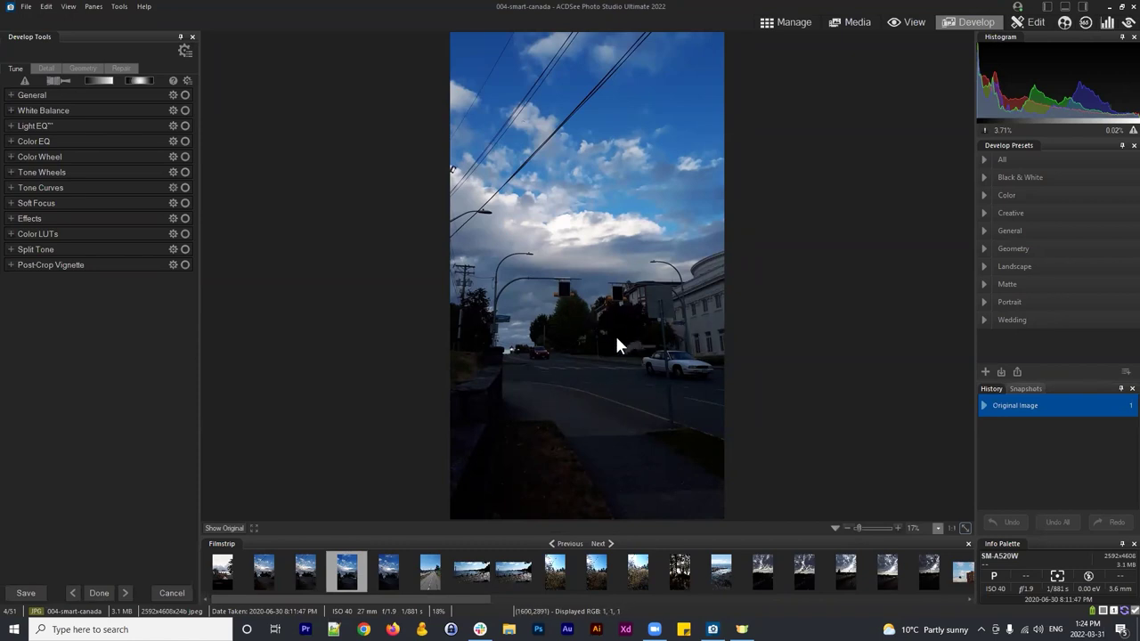
left_click(12, 129)
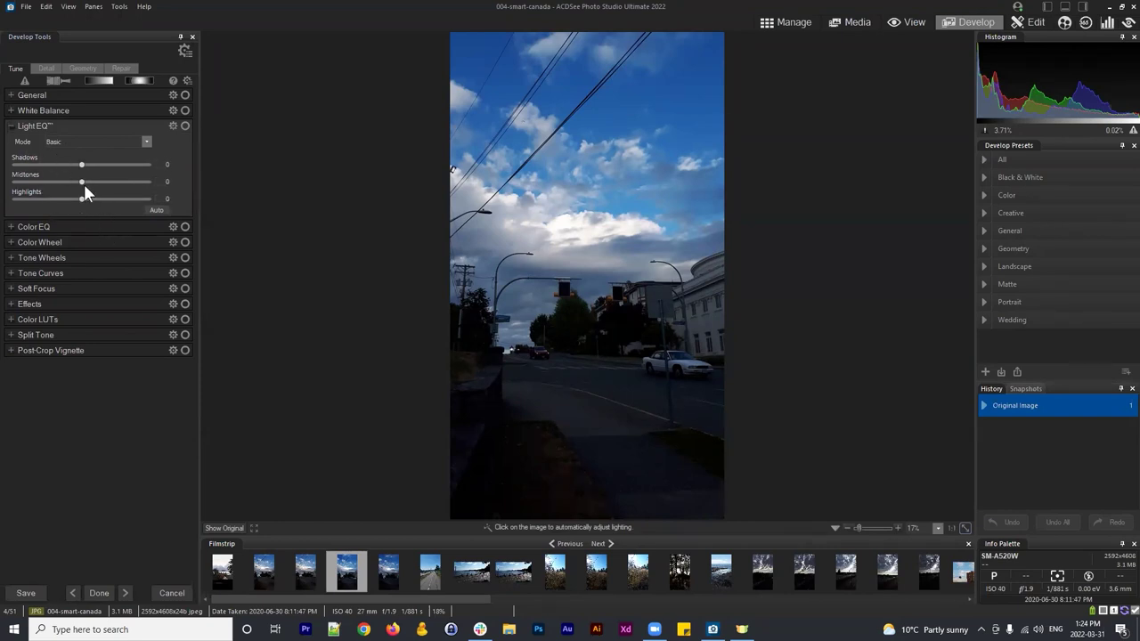
mouse_move(83, 182)
left_mouse_down()
mouse_move(105, 188)
mouse_move(77, 166)
mouse_move(89, 164)
mouse_move(76, 198)
mouse_move(97, 166)
left_mouse_up()
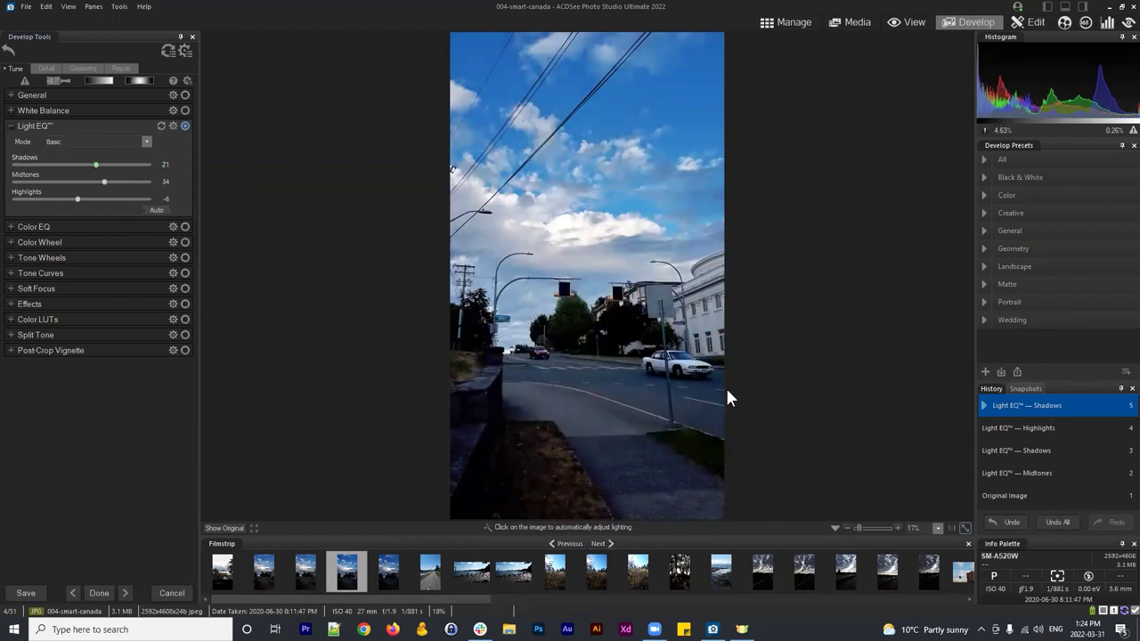
left_click(11, 130)
Step: Warm the photo by setting the White Balance temperature to 29
left_click(15, 112)
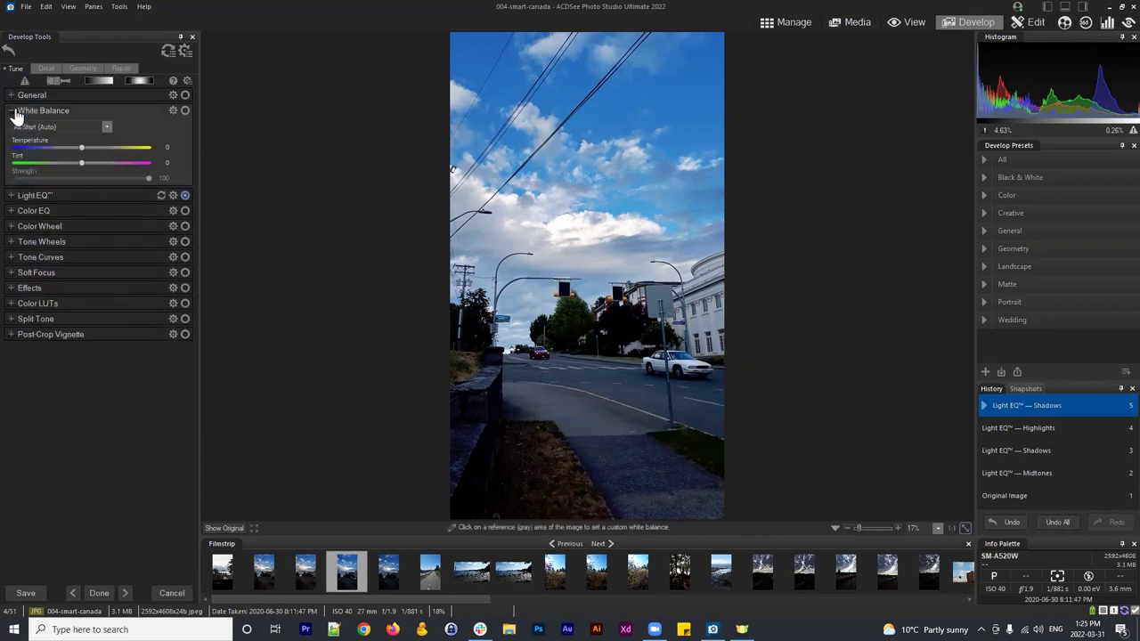
left_click_drag(81, 148, 101, 147)
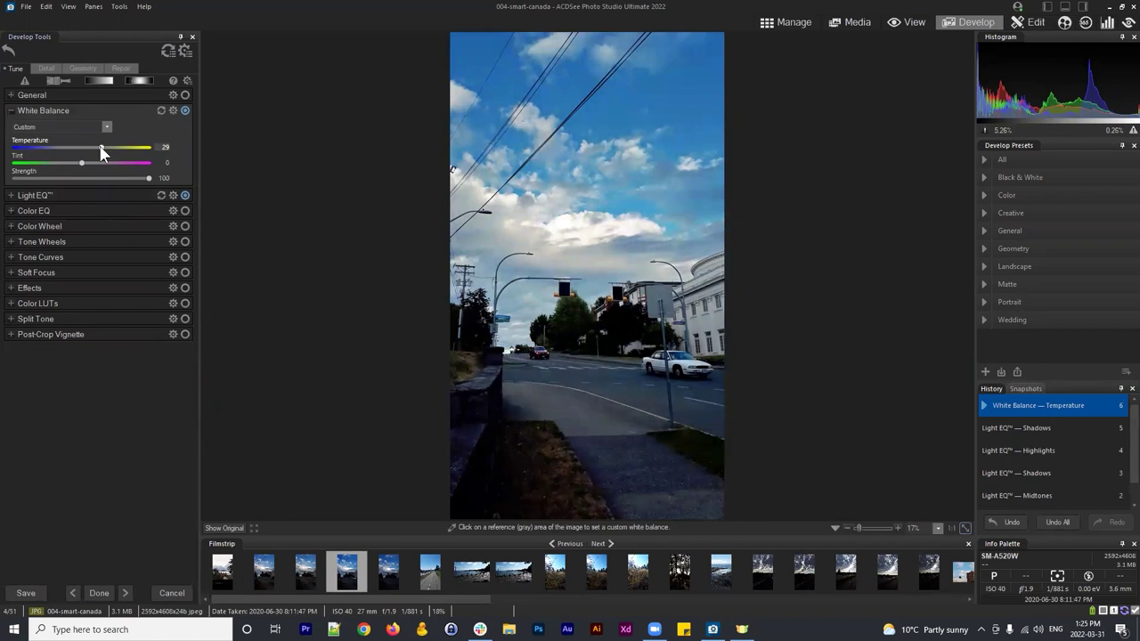
left_click(10, 111)
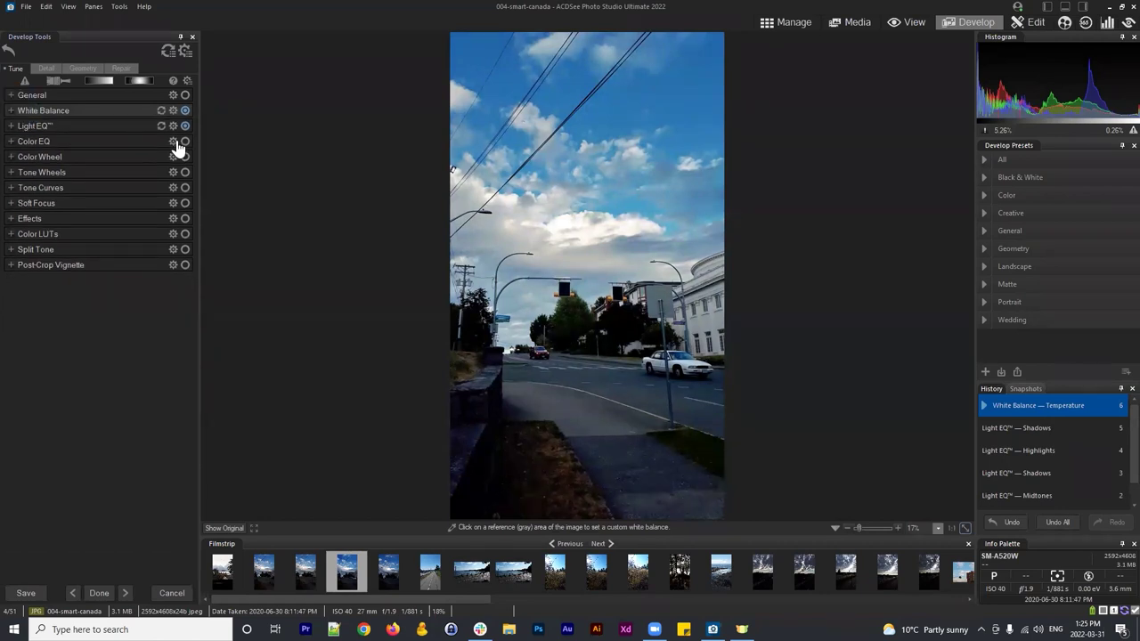
left_click(225, 110)
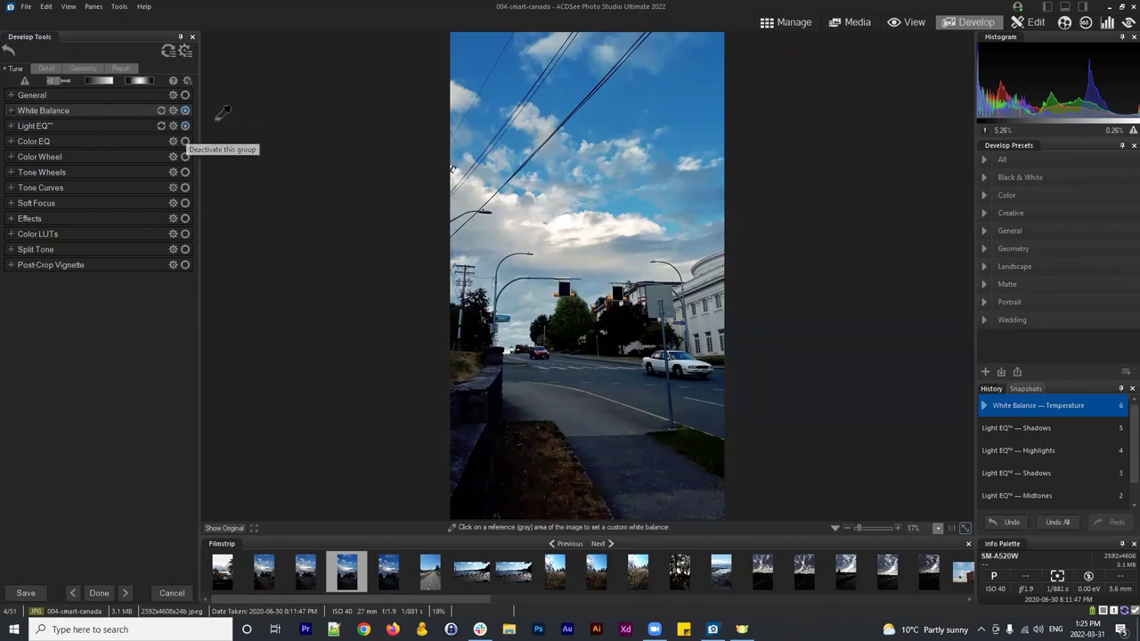
left_click(208, 123)
left_click(207, 109)
left_click(210, 127)
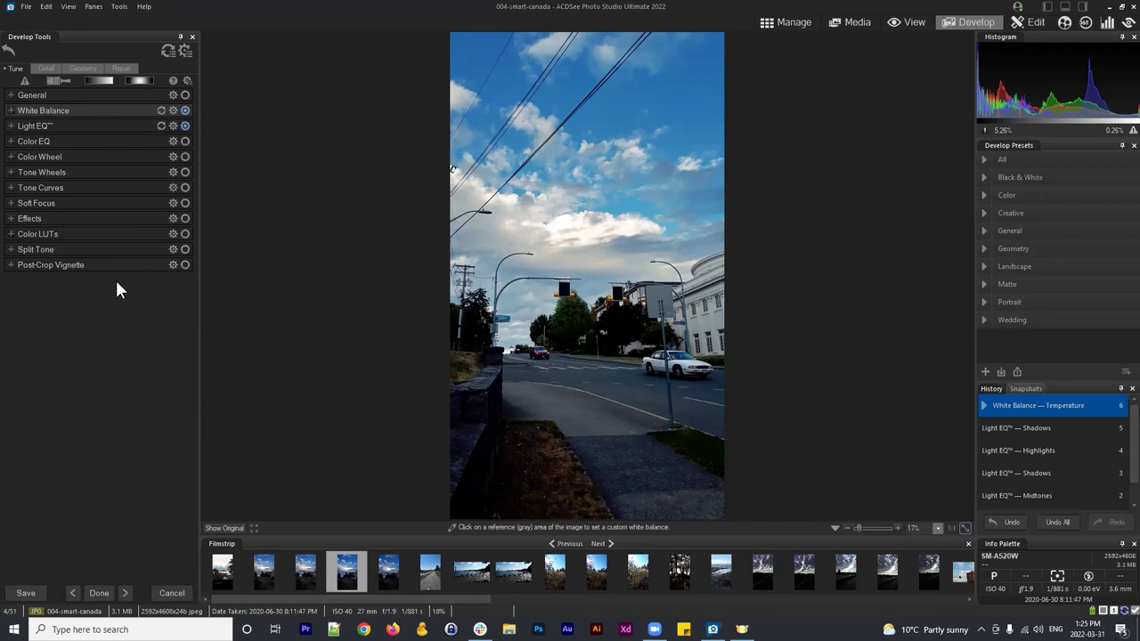
left_click(12, 95)
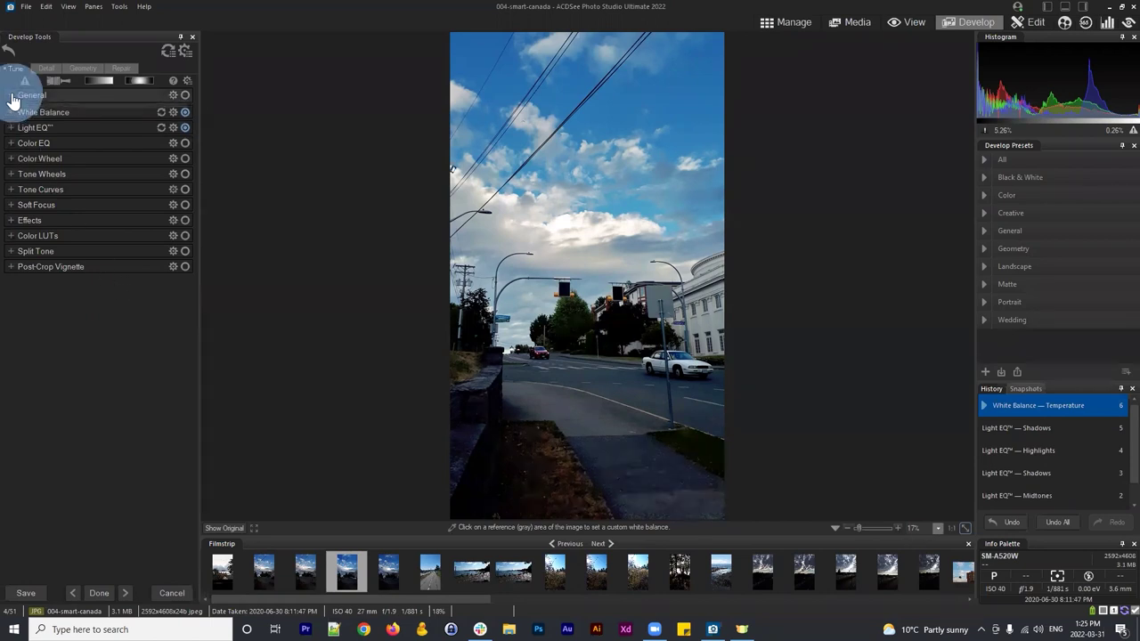
left_click(12, 95)
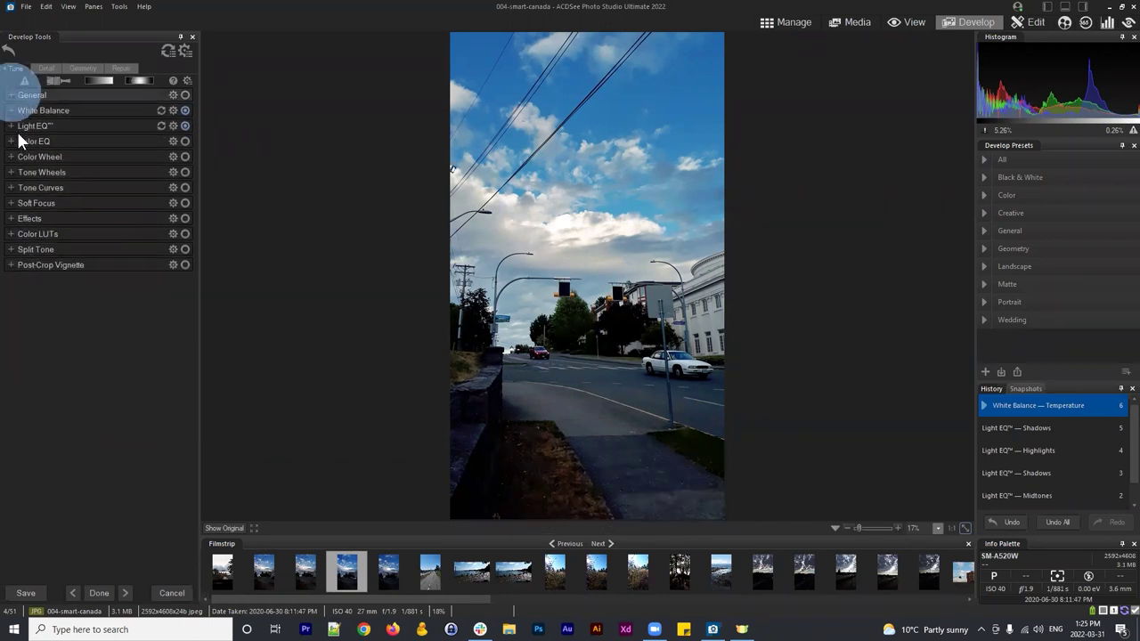
Step: Enable the photo effect in the Effects group, try Somber, and choose the Process effect
left_click(12, 219)
left_click(16, 218)
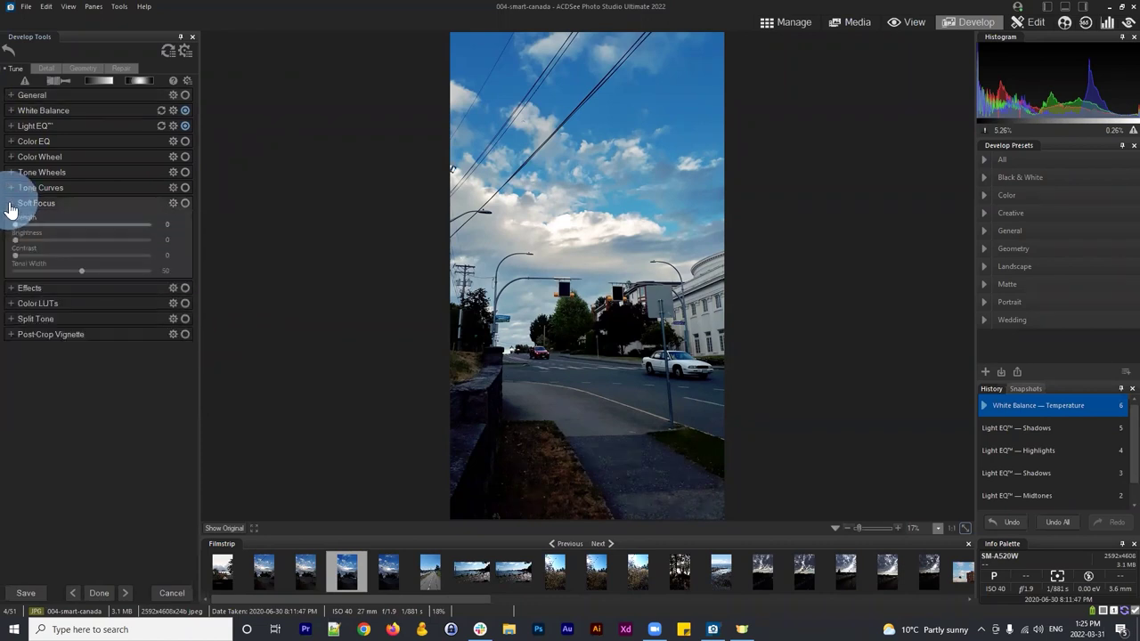
left_click(15, 221)
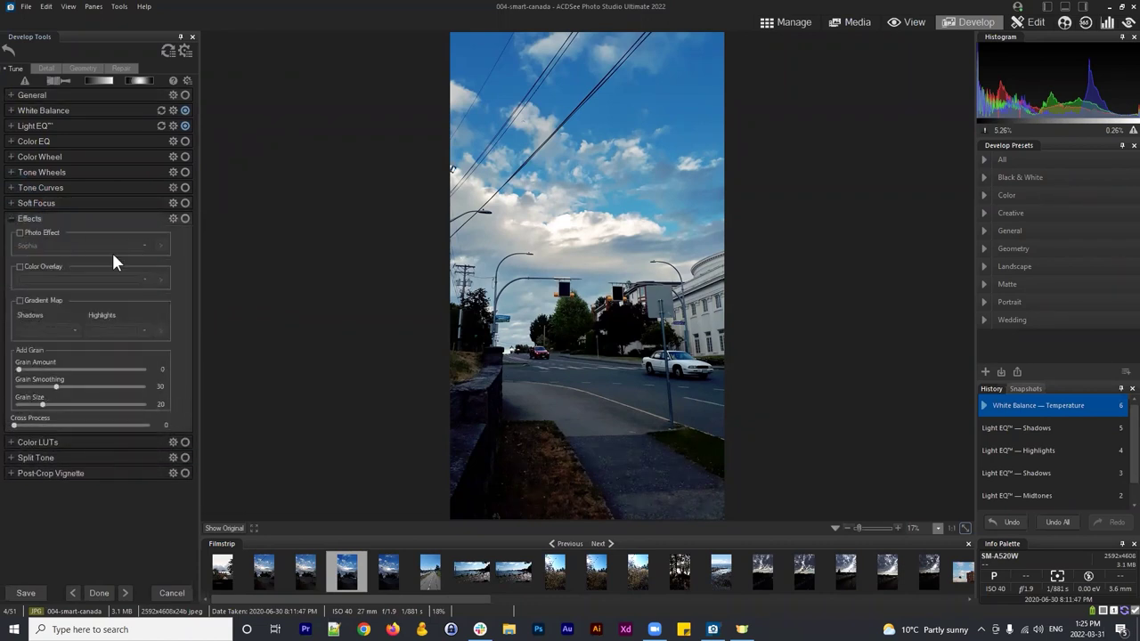
left_click(21, 233)
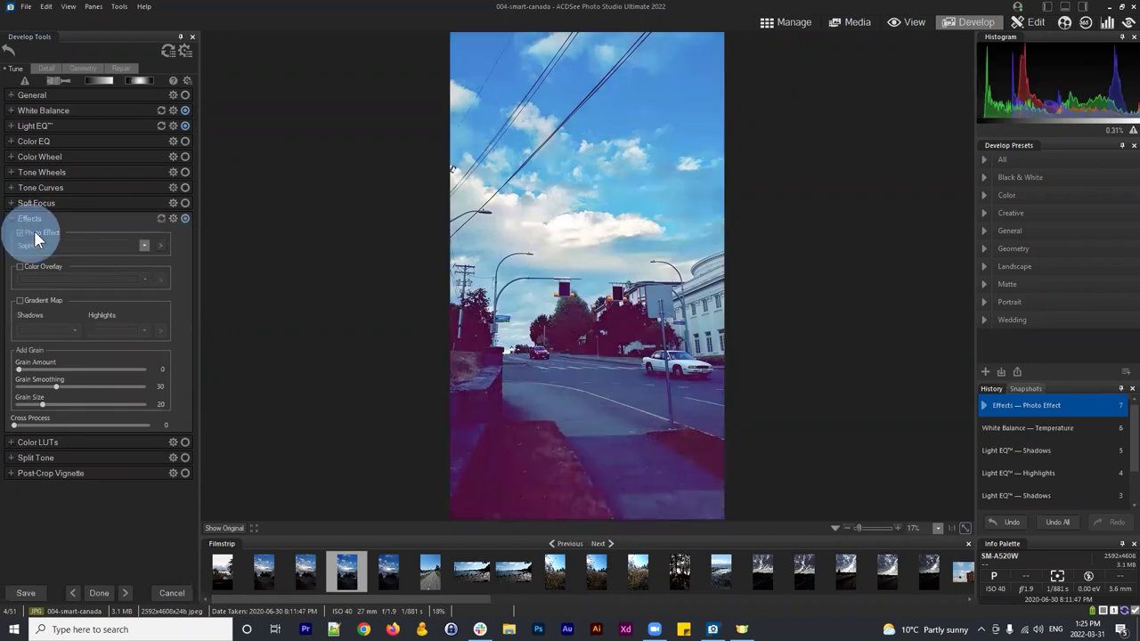
left_click(145, 245)
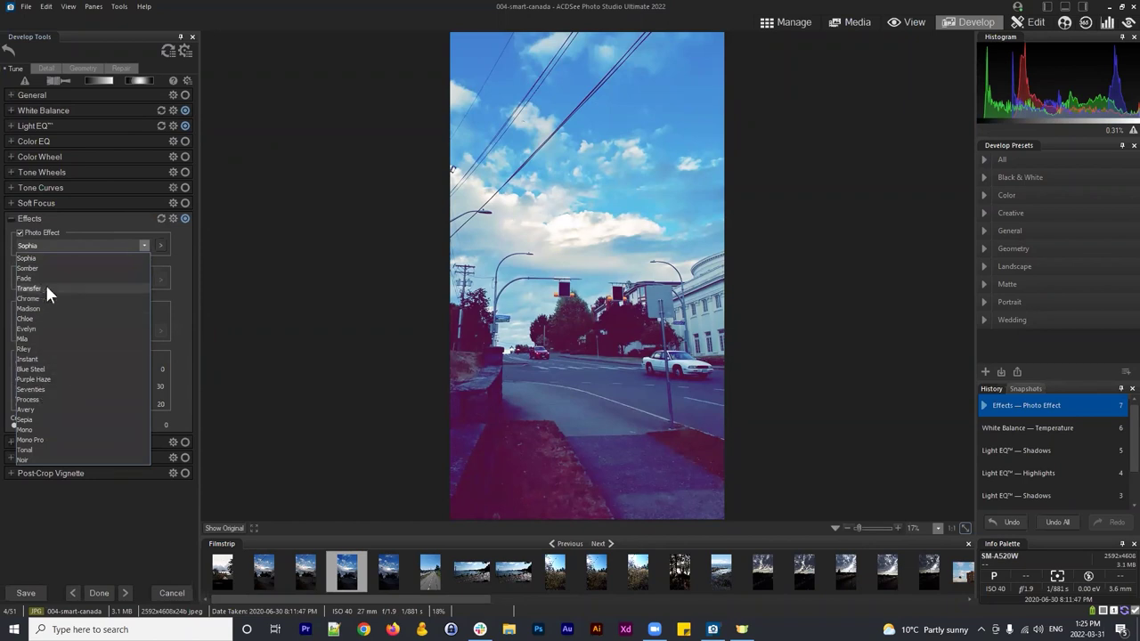
left_click(30, 268)
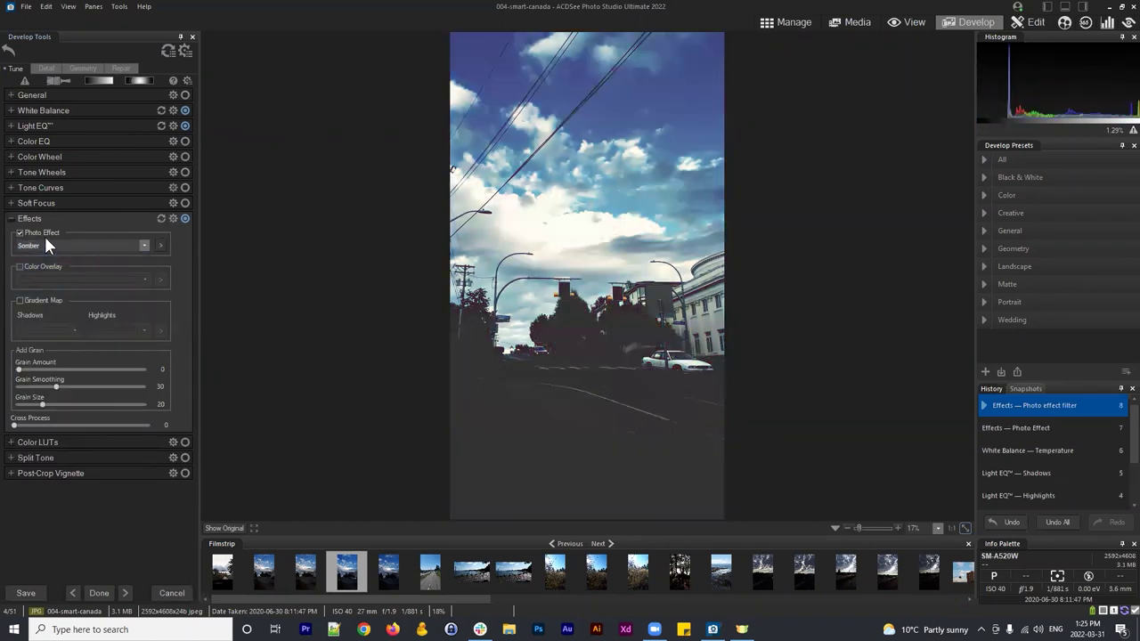
left_click(48, 244)
left_click(33, 399)
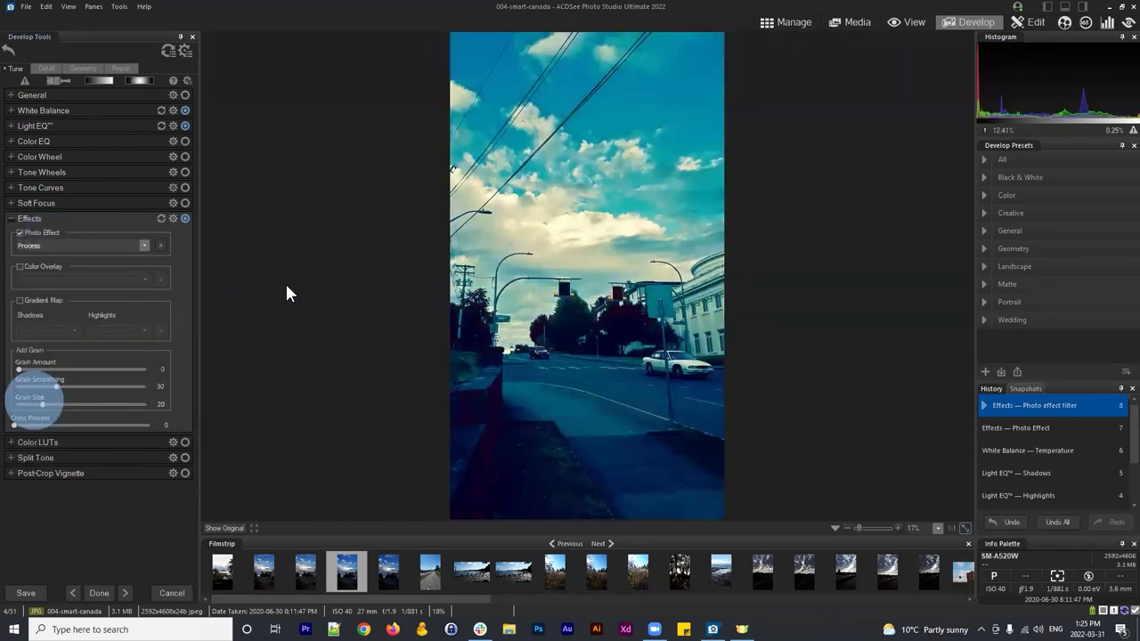
Step: Lower the opacity of the Process photo effect to make it subtle, and collapse the Effects group
left_click(161, 245)
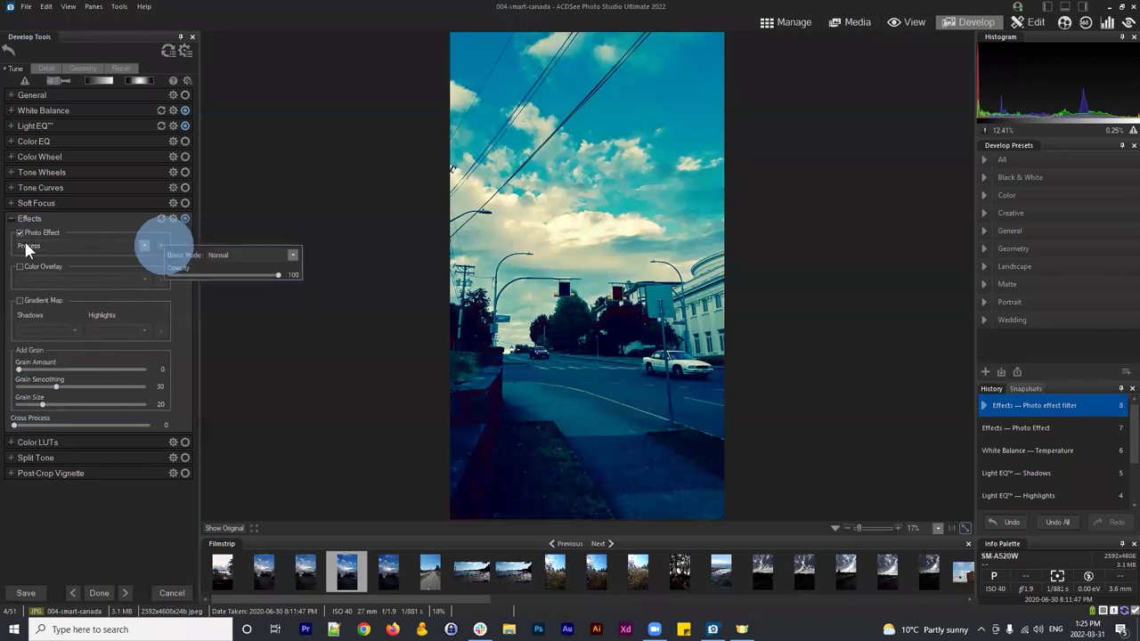
left_click_drag(246, 274, 193, 269)
left_click(27, 220)
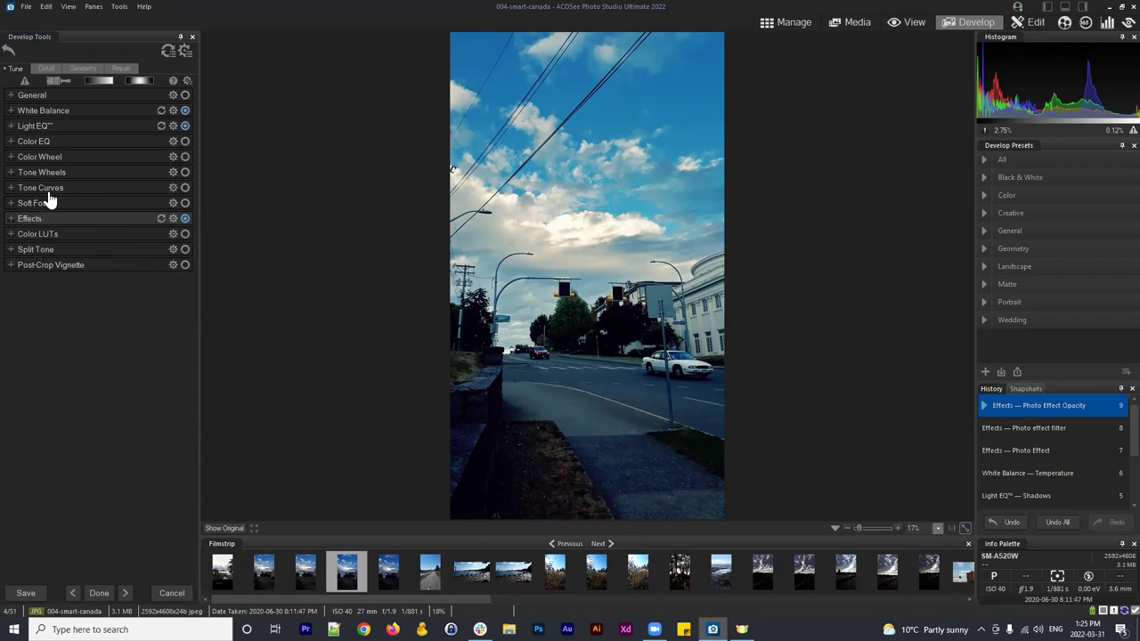
Step: Look through the Tune adjustment groups, including Color EQ, Tone Wheels, Tone Curves, General, Split Tone and Color LUTs, without changing any settings
left_click(46, 145)
left_click(34, 146)
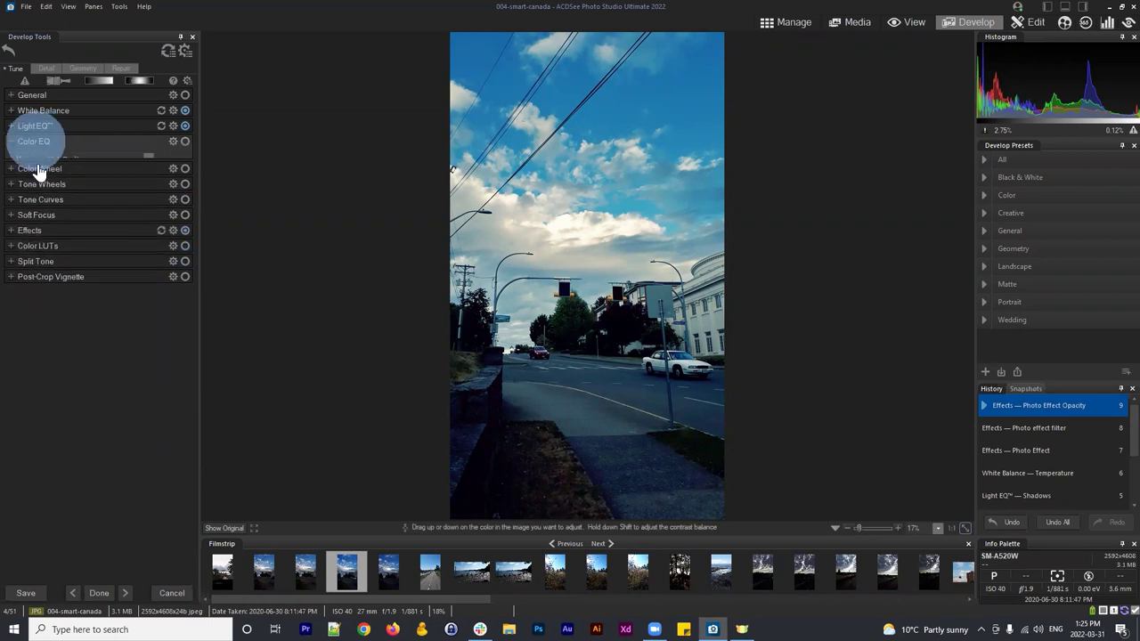
left_click(31, 149)
left_click(28, 142)
left_click(40, 157)
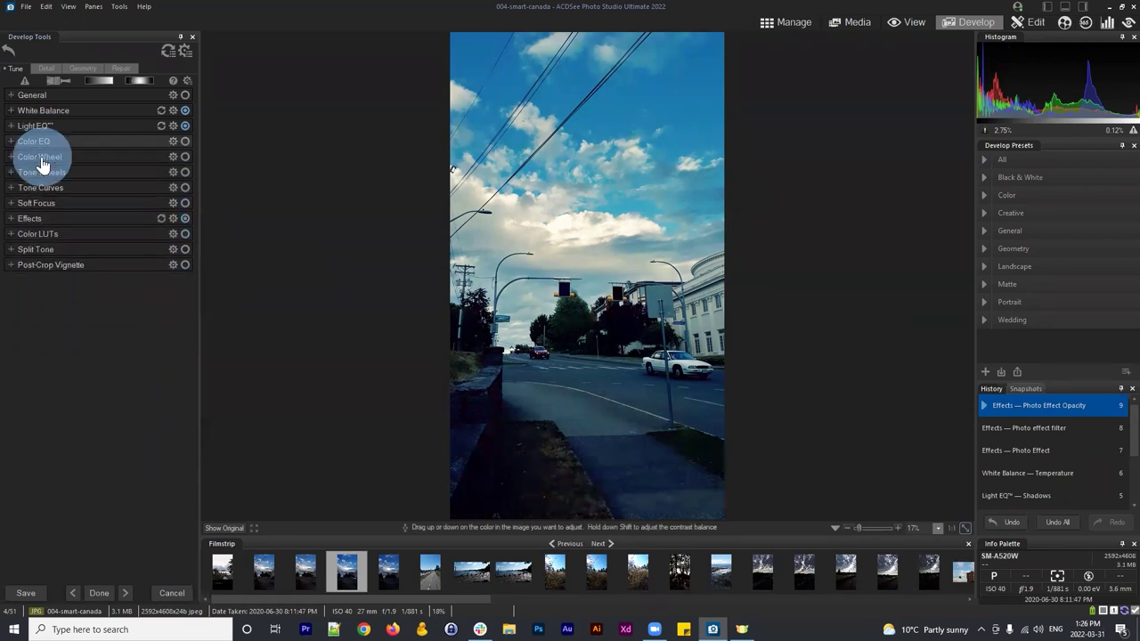
left_click(40, 157)
left_click(41, 174)
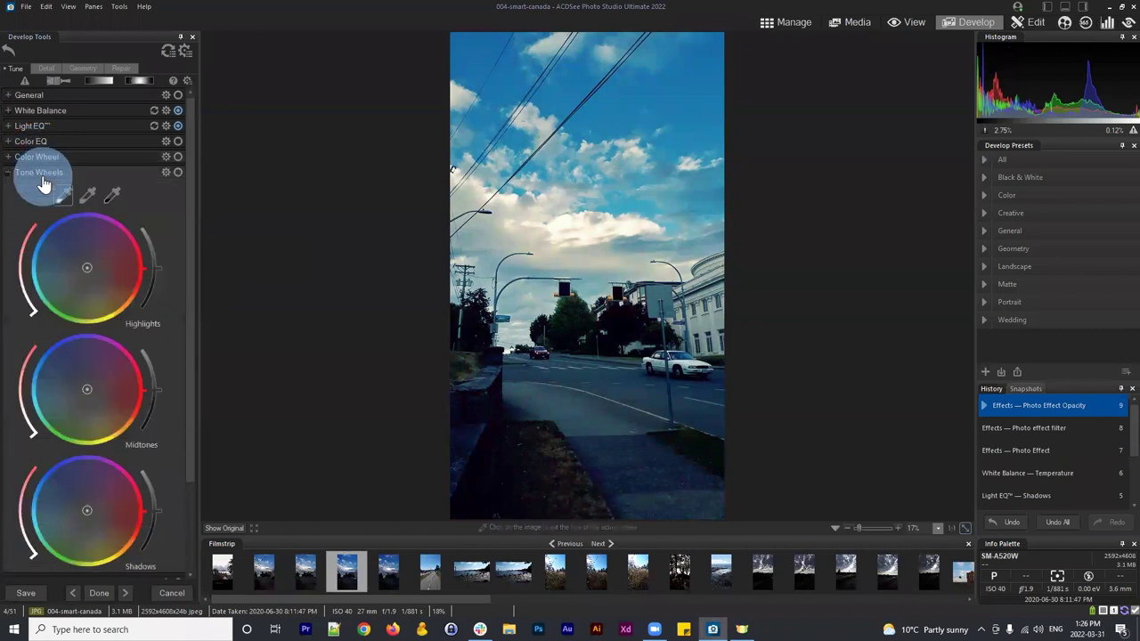
left_click(41, 175)
left_click(32, 187)
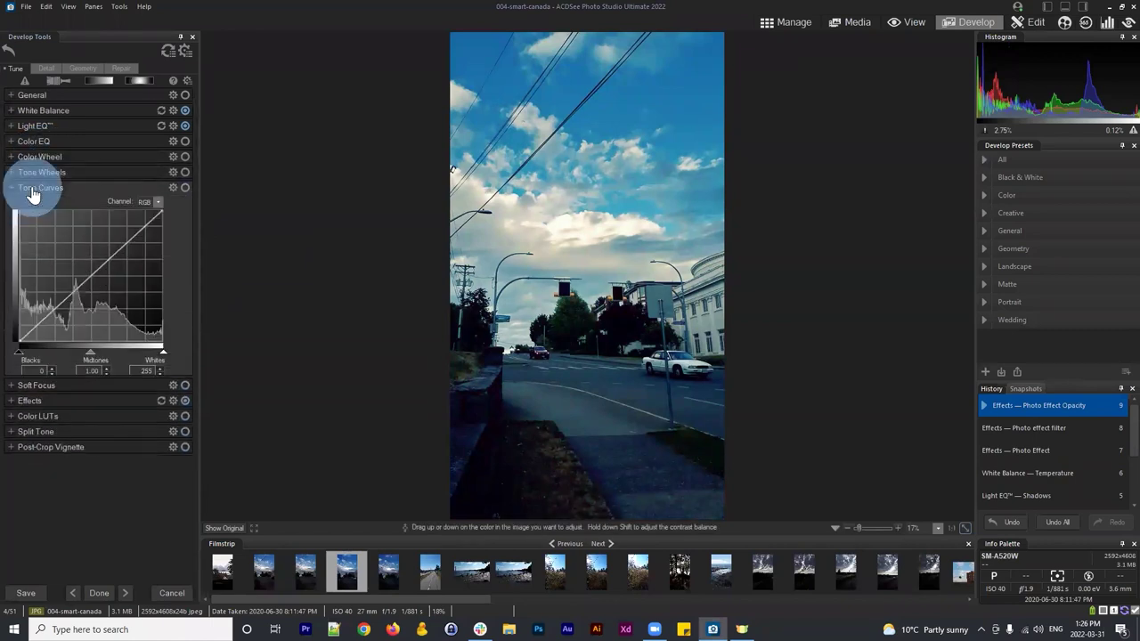
left_click(32, 188)
left_click(36, 127)
left_click(36, 127)
left_click(33, 110)
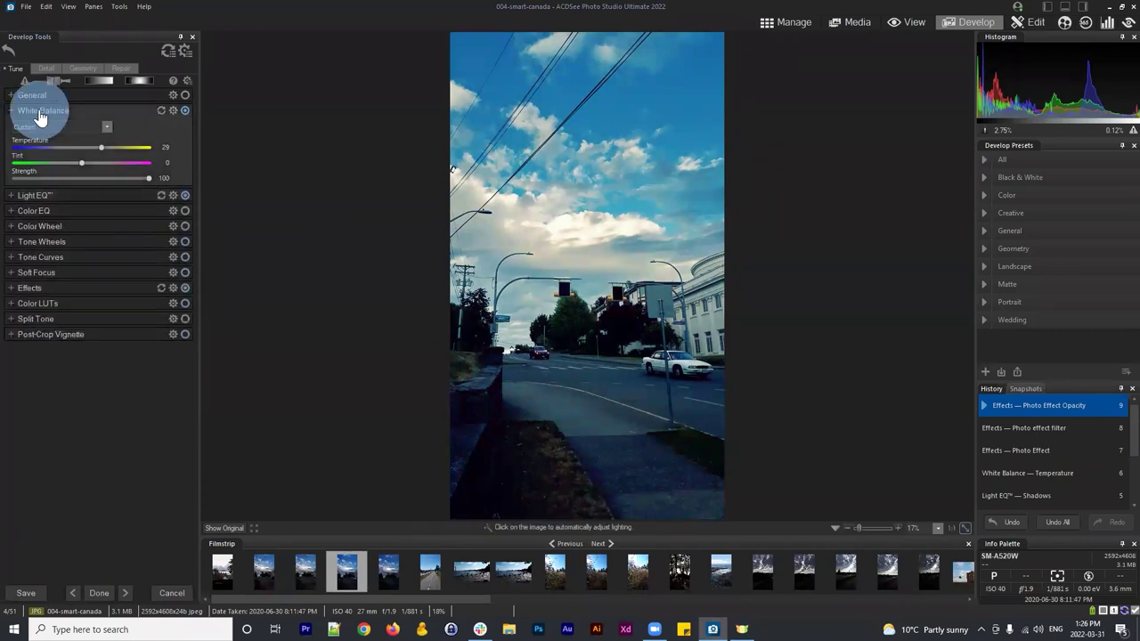
left_click(34, 109)
left_click(29, 97)
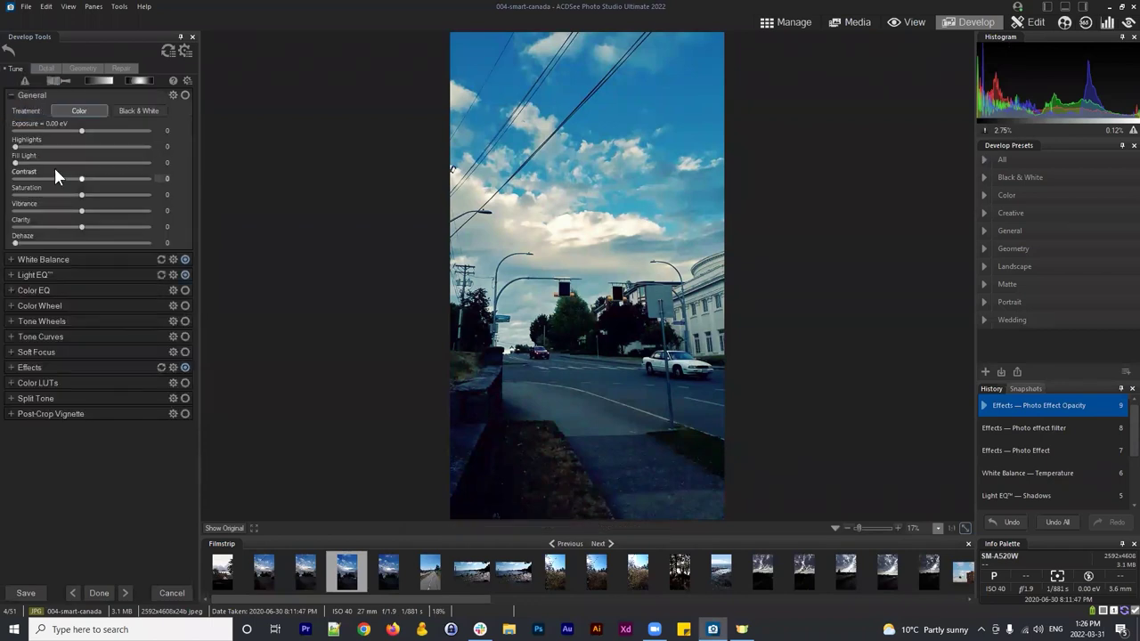
left_click(36, 95)
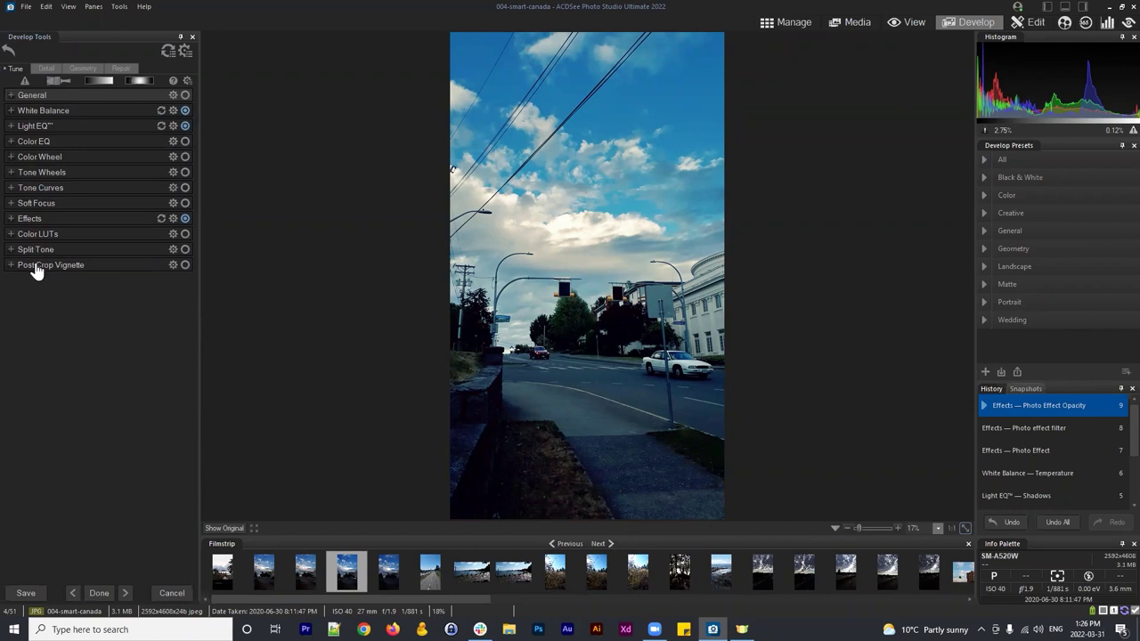
left_click(33, 251)
left_click(31, 251)
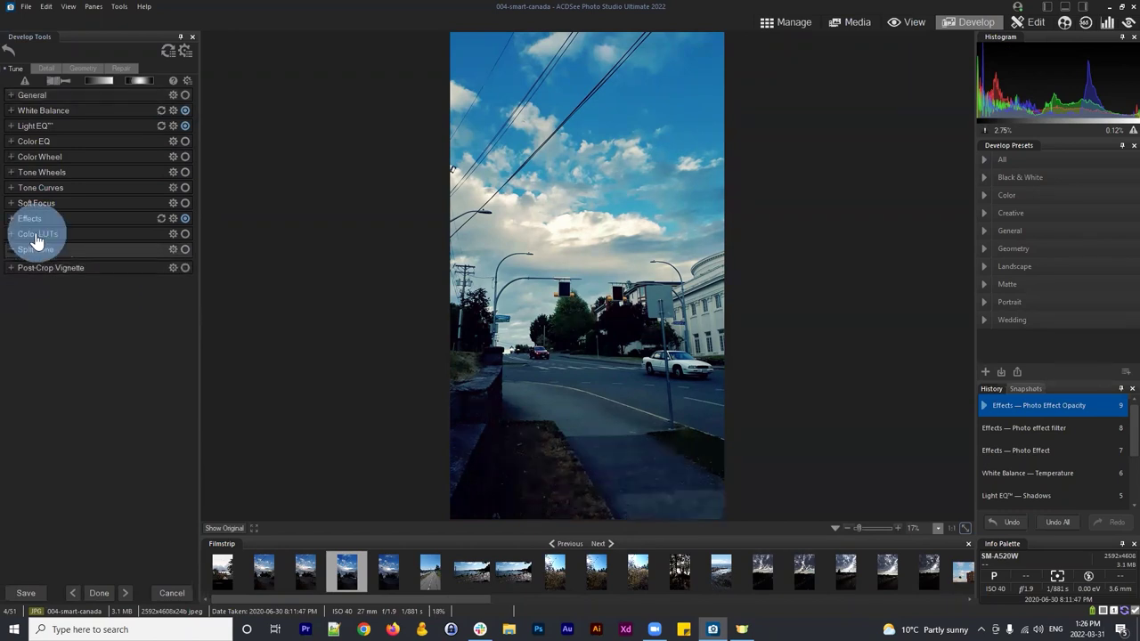
left_click(40, 234)
left_click(40, 233)
Step: Adjust the Split Tone highlights saturation and hue to tint the photo's highlights, and collapse the group
left_click(40, 249)
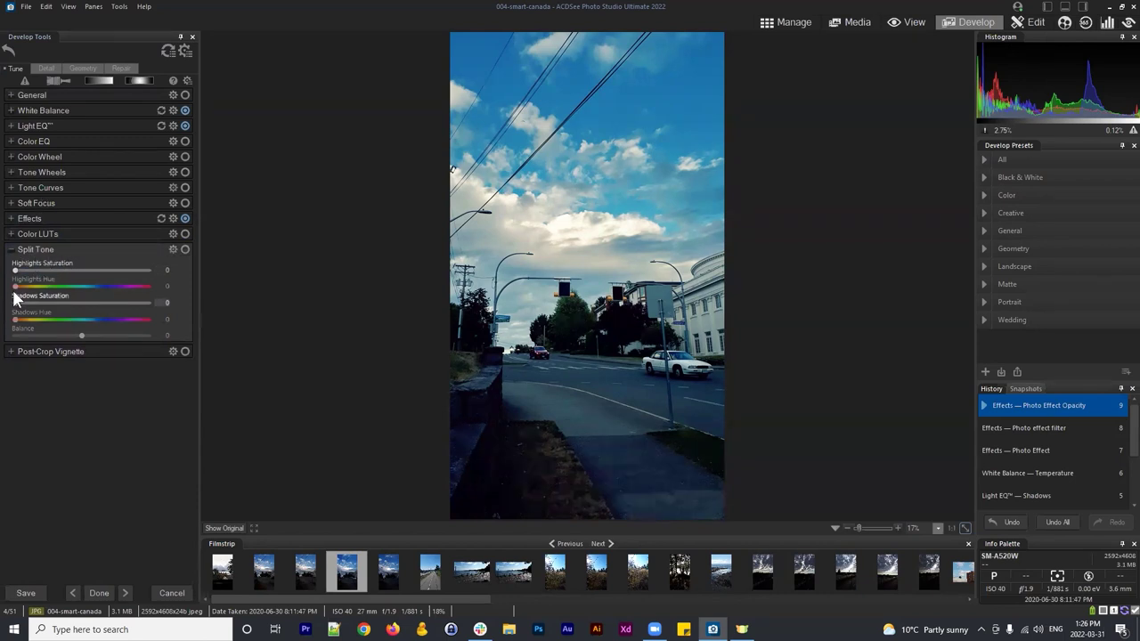
left_click(23, 270)
left_click(23, 286)
left_click_drag(23, 290, 9, 257)
left_click(9, 255)
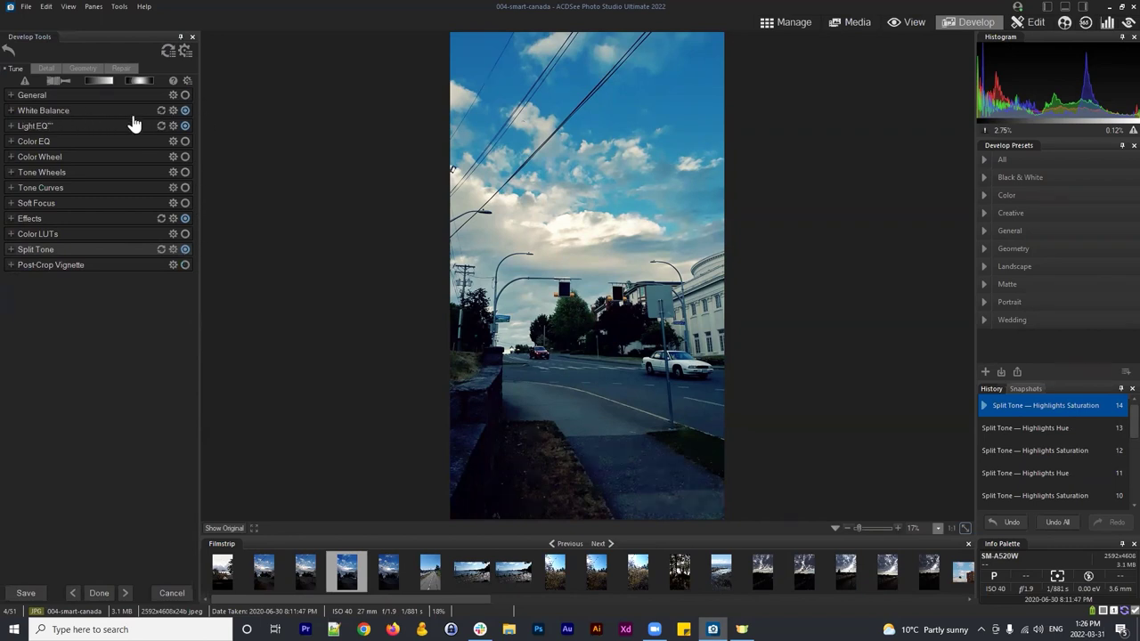
Step: Switch the White Balance and Light EQ adjustments off and on to compare their influence on the photo
left_click(185, 111)
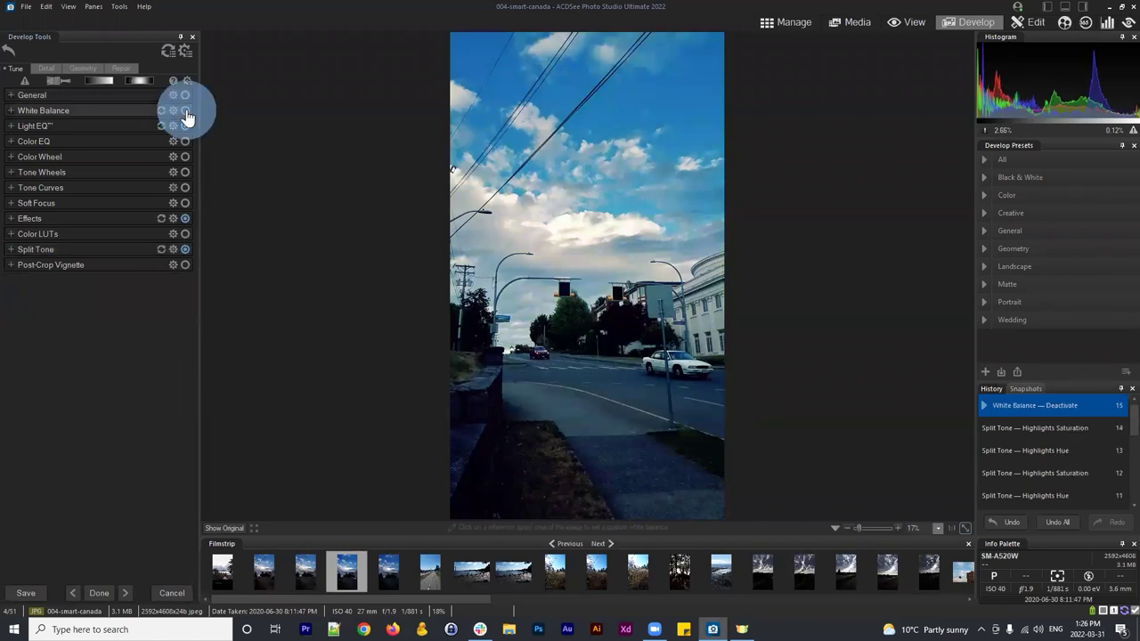
left_click(185, 110)
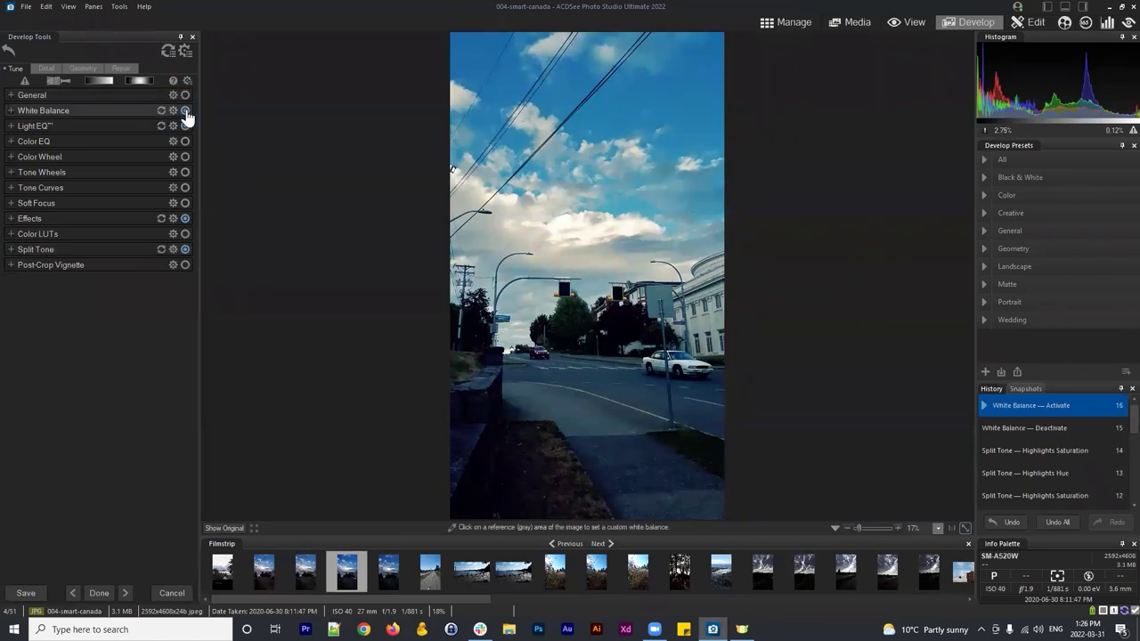
left_click(185, 128)
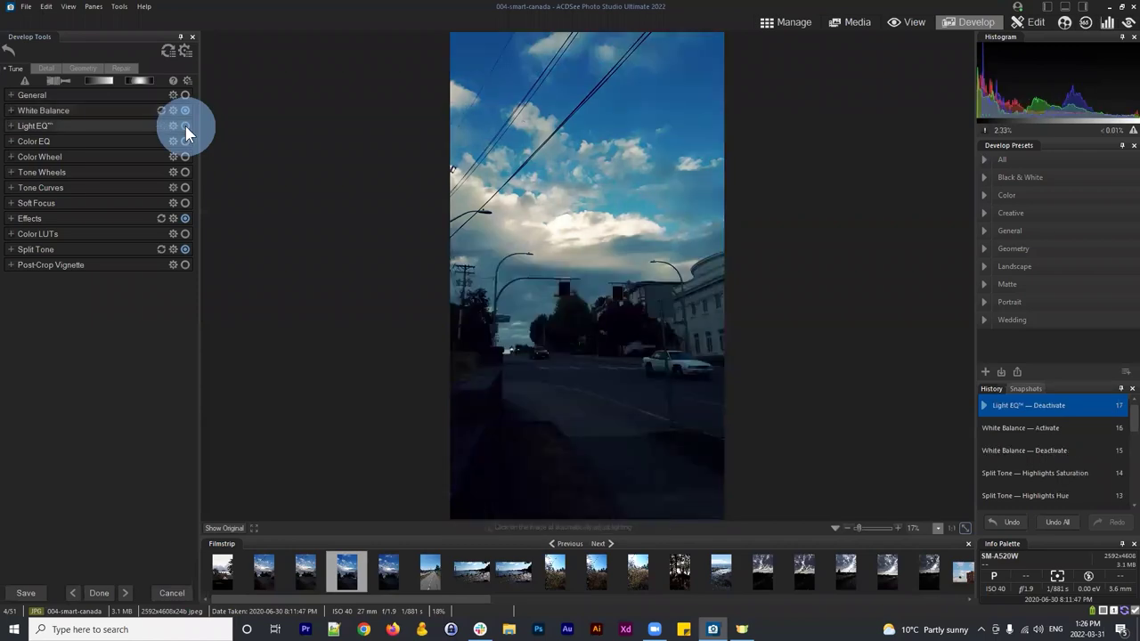
left_click(185, 127)
left_click(186, 127)
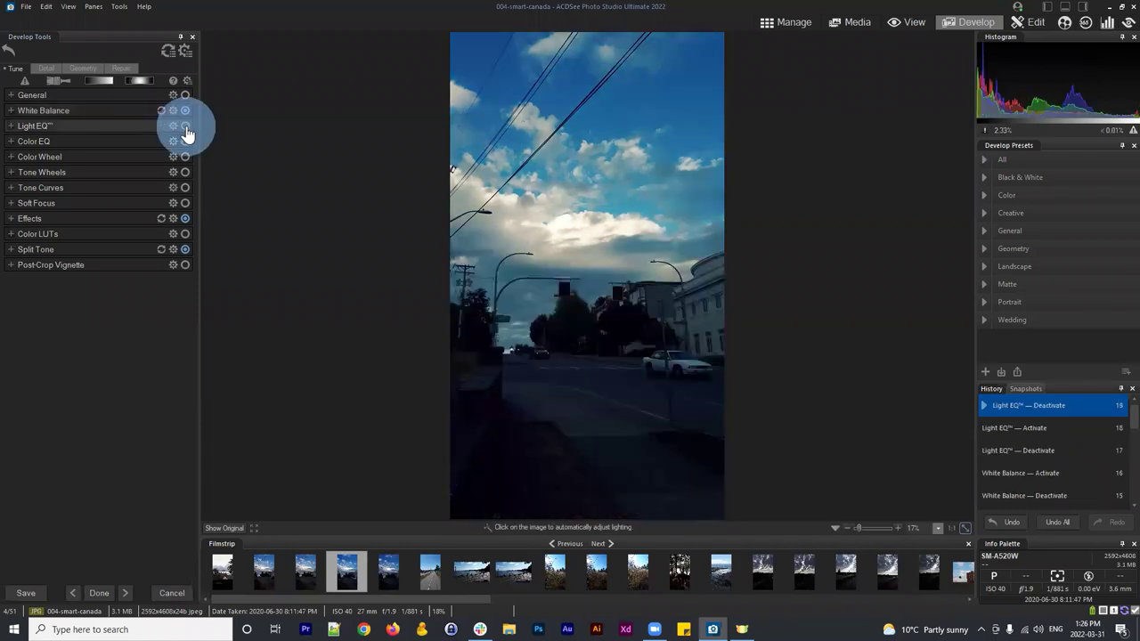
left_click(185, 126)
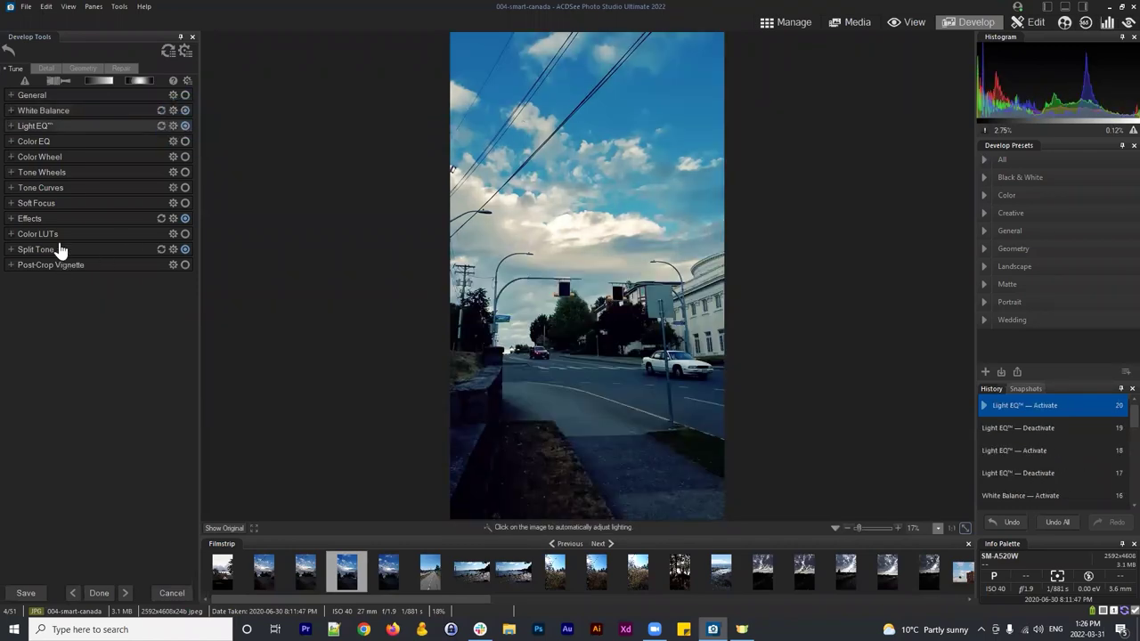
Step: Switch the Effects and Split Tone adjustments off and on, and compare the developed photo with its original
left_click(185, 219)
left_click(185, 219)
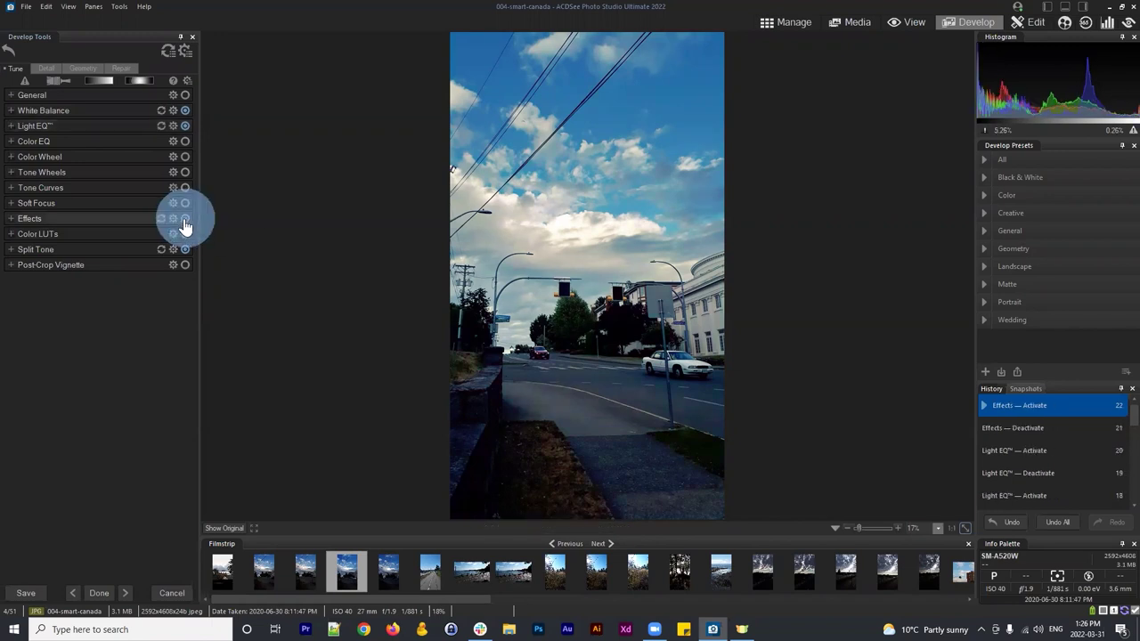
left_click(24, 222)
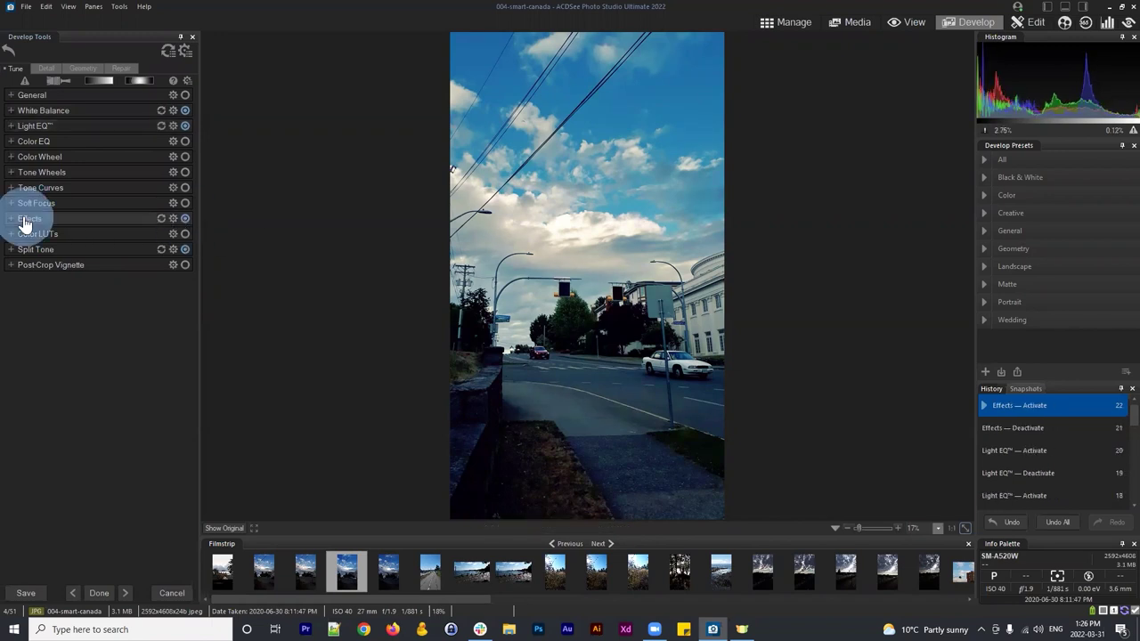
left_click(26, 222)
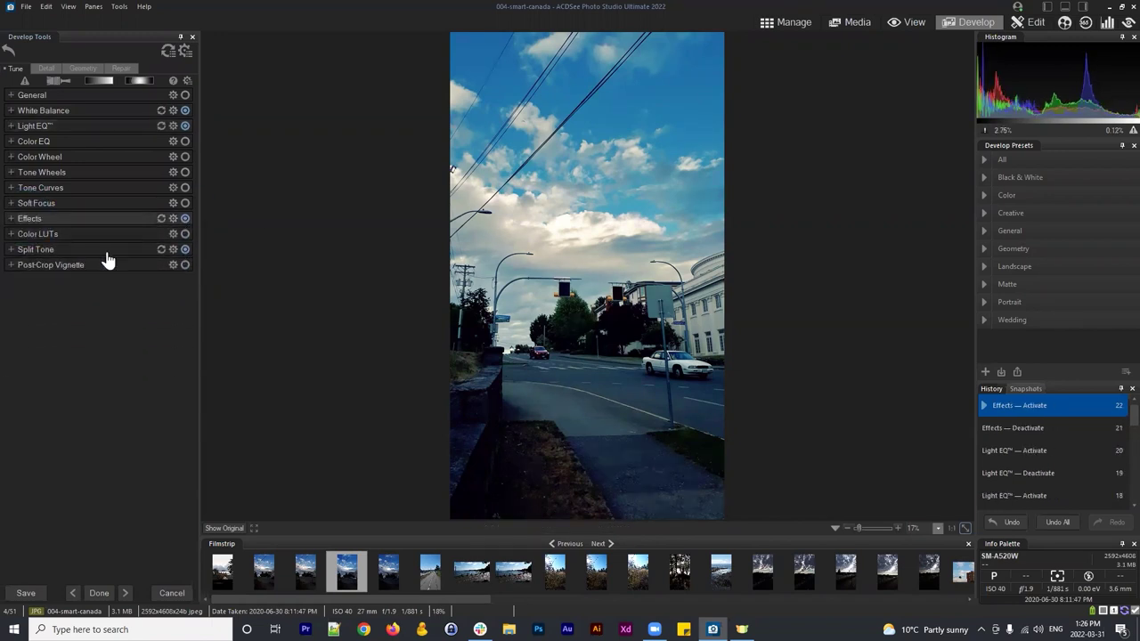
left_click(185, 251)
left_click(185, 251)
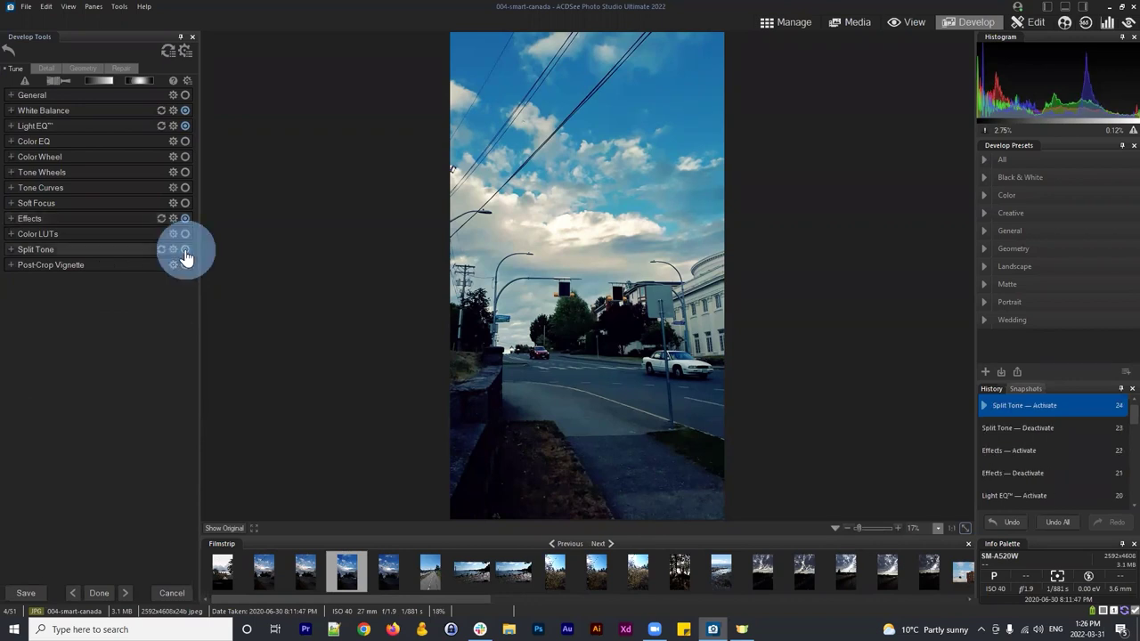
left_click(186, 251)
left_click(185, 251)
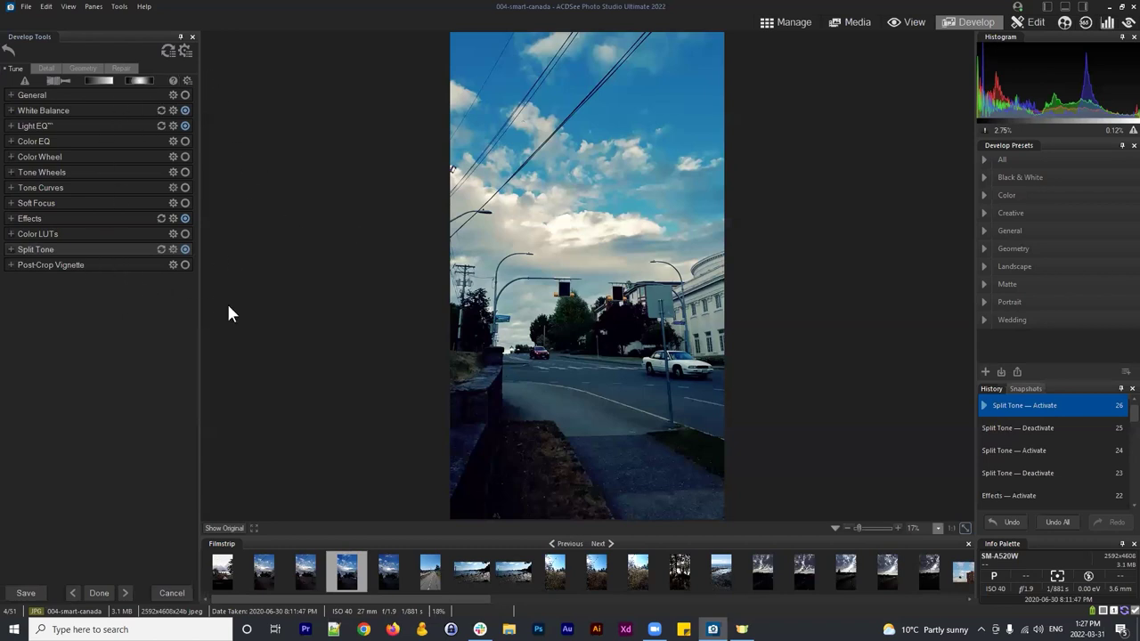
left_click(230, 527)
Step: Begin saving the photo's current develop settings as a preset, keeping the preset window clear of the photo
left_click(186, 52)
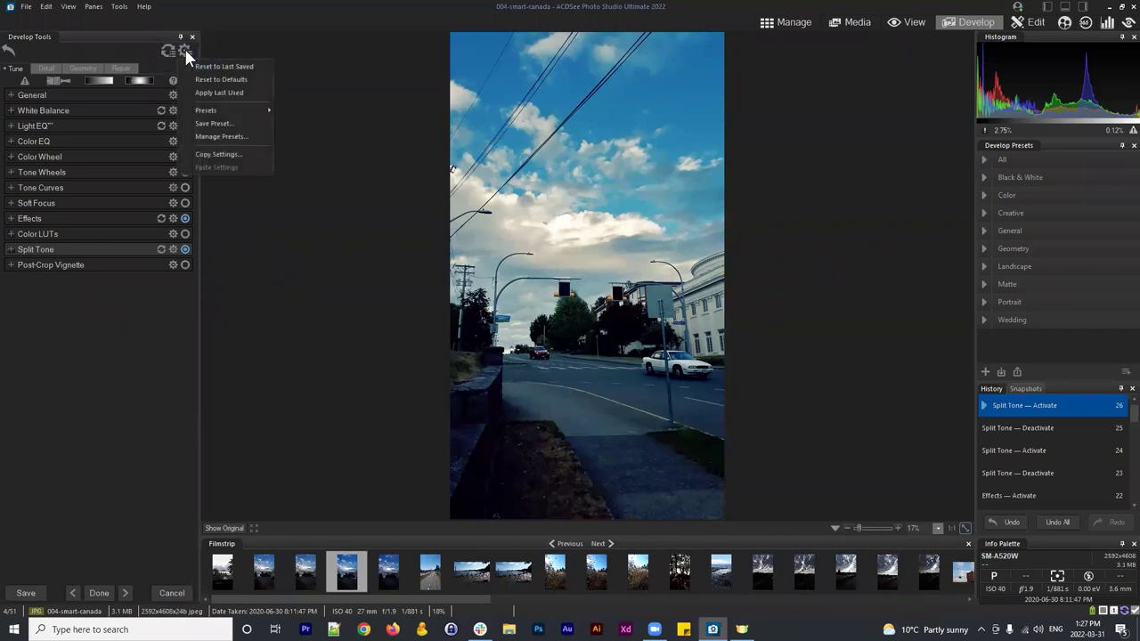
left_click(211, 127)
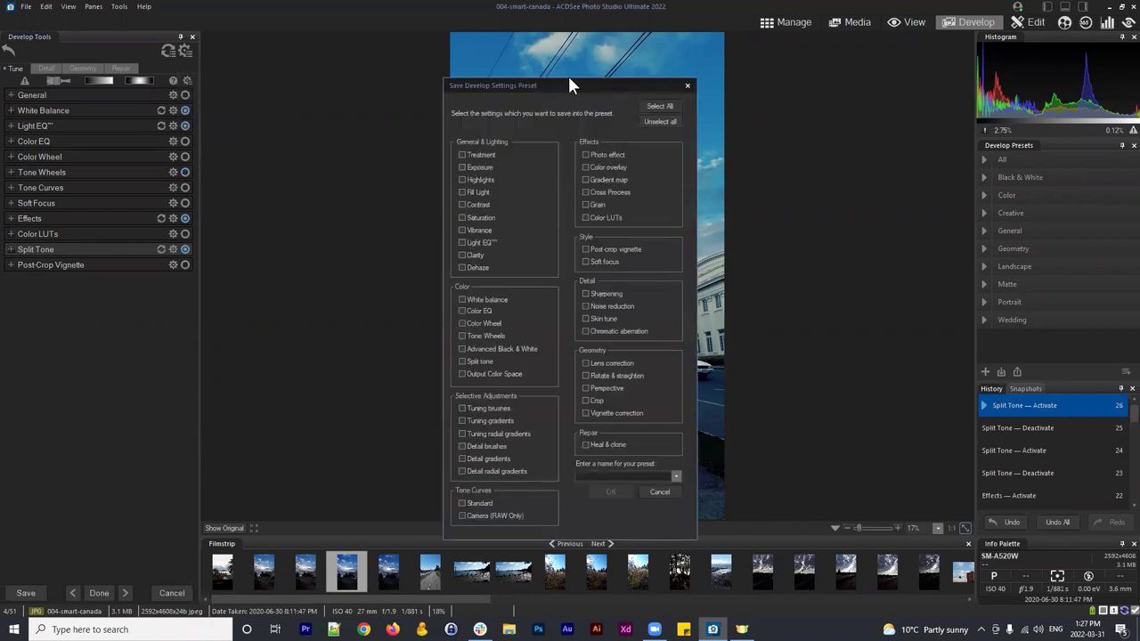
left_click_drag(577, 83, 583, 52)
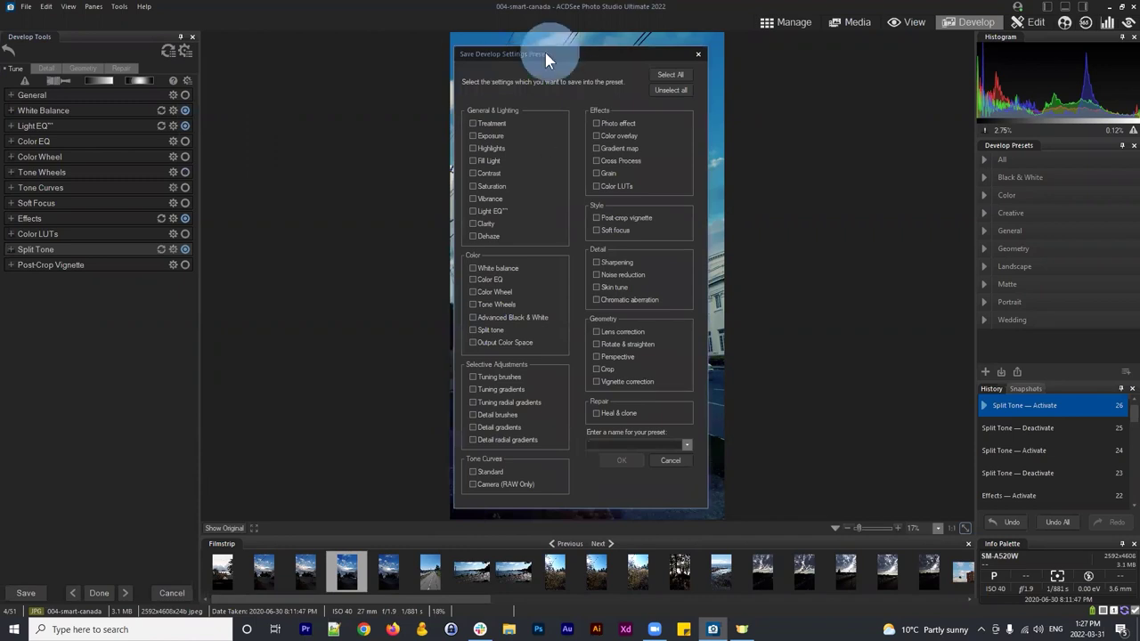
left_click_drag(545, 55, 483, 52)
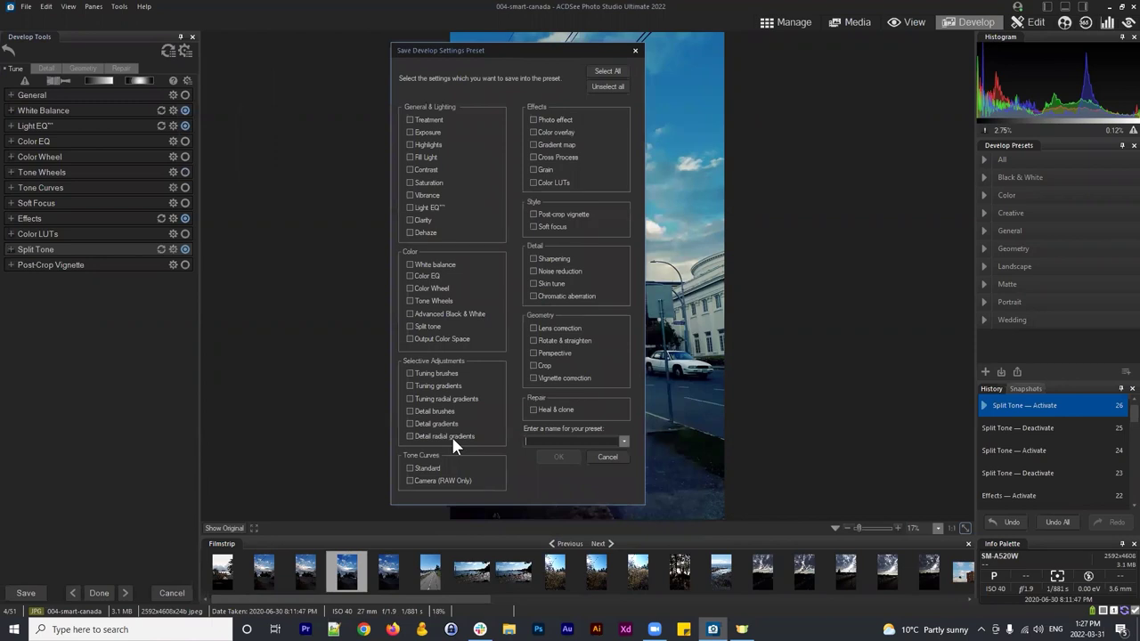
Step: Try including every develop setting except Photo effect in the preset
left_click(609, 73)
left_click_drag(490, 51, 314, 24)
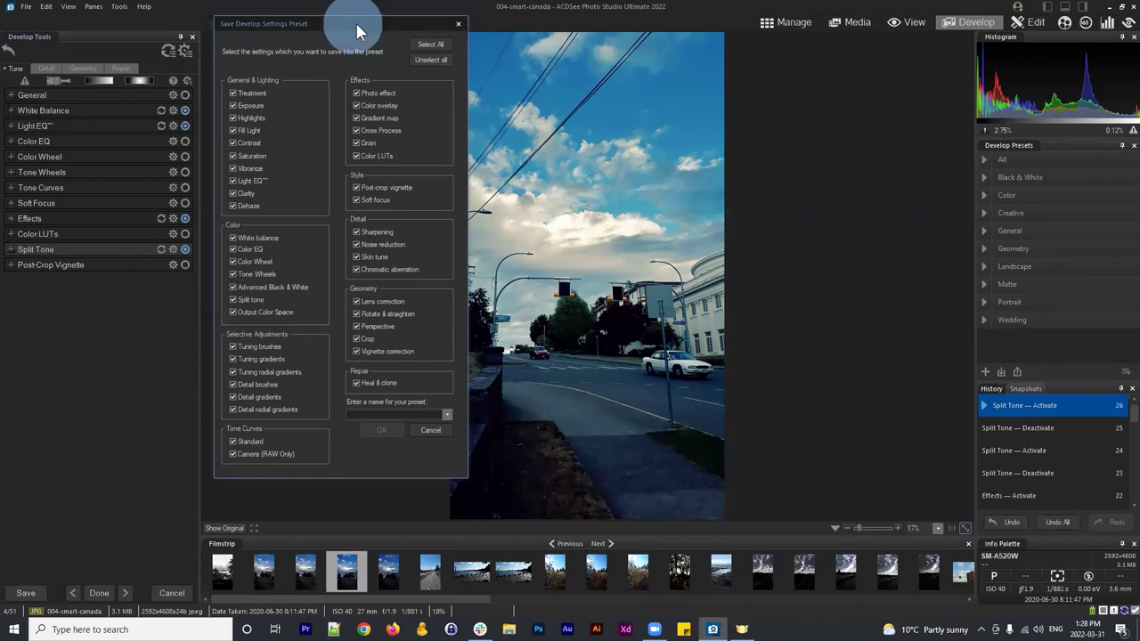
left_click_drag(357, 25, 450, 31)
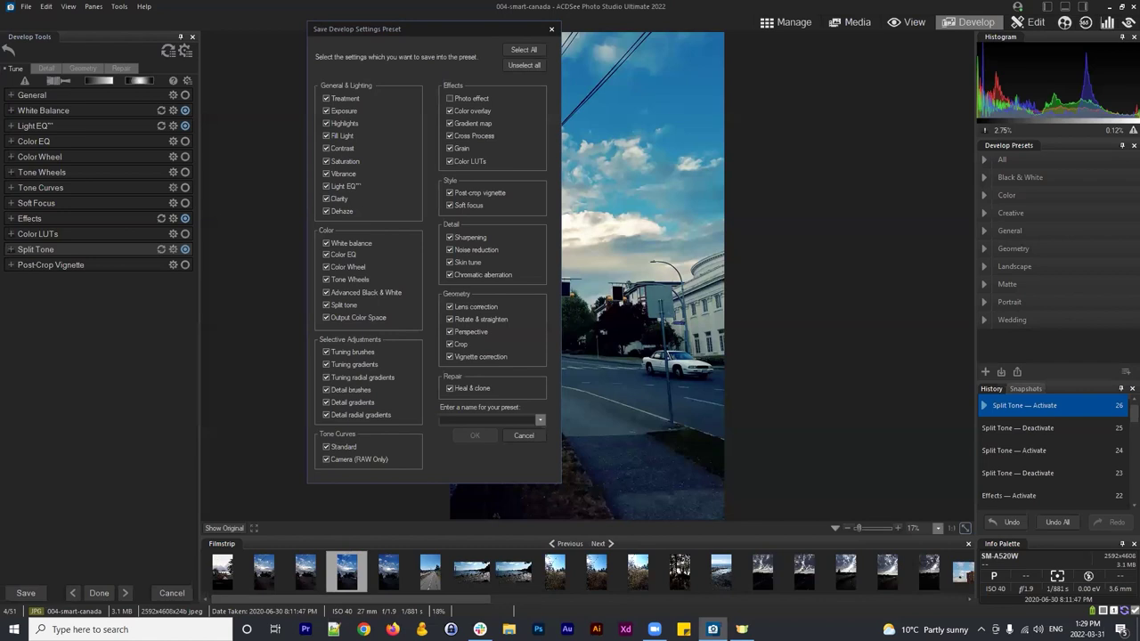
left_click(454, 29)
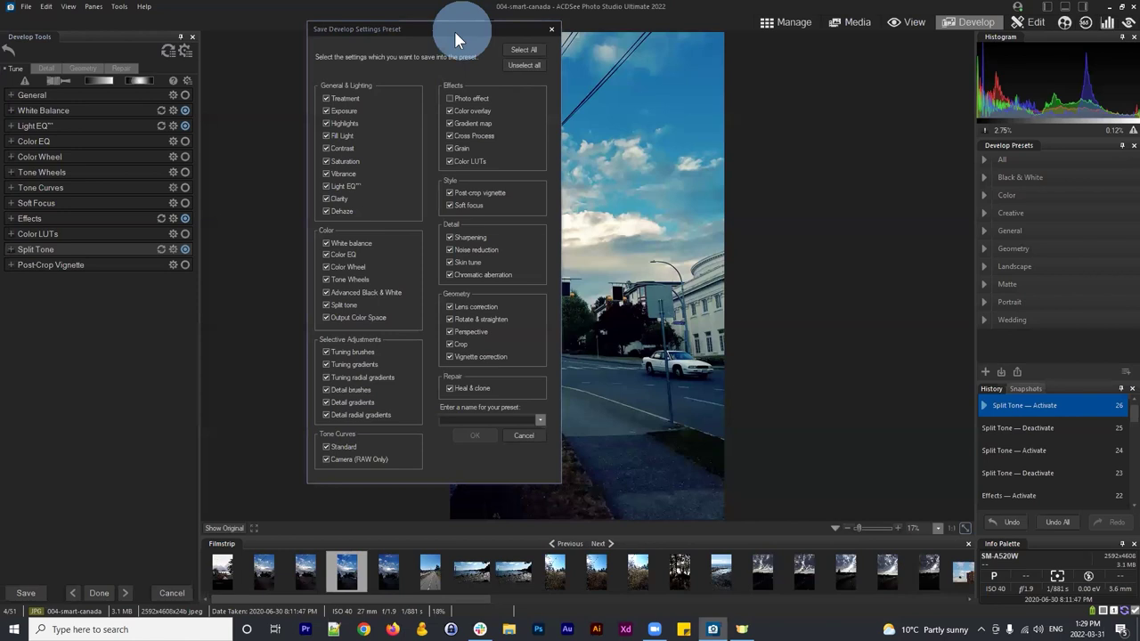
left_click_drag(453, 28, 376, 24)
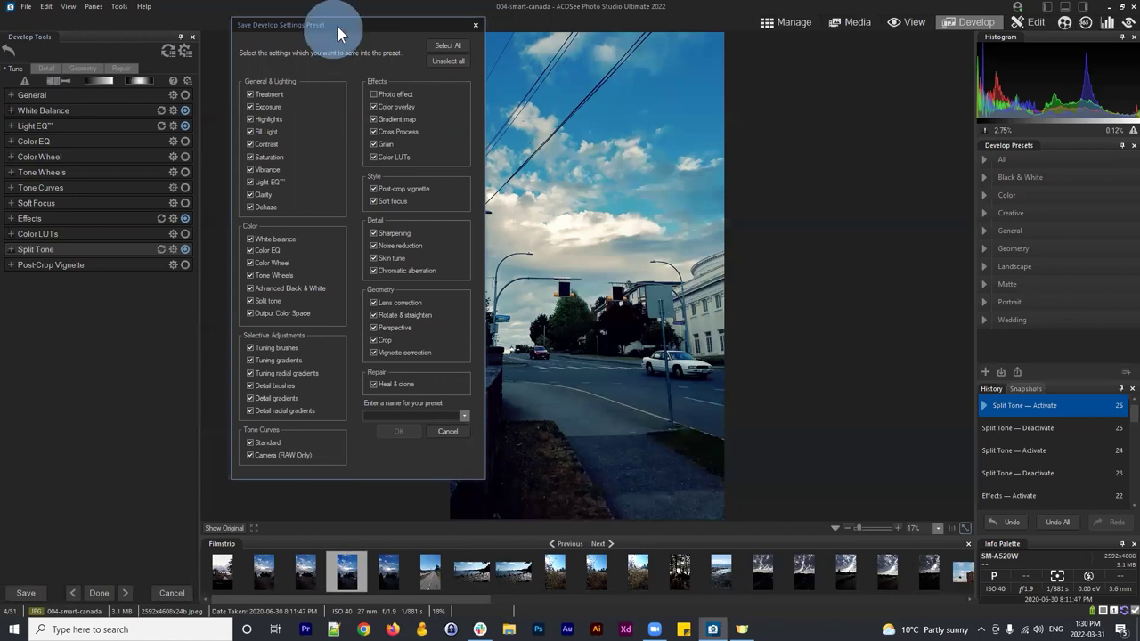
left_click_drag(336, 25, 322, 24)
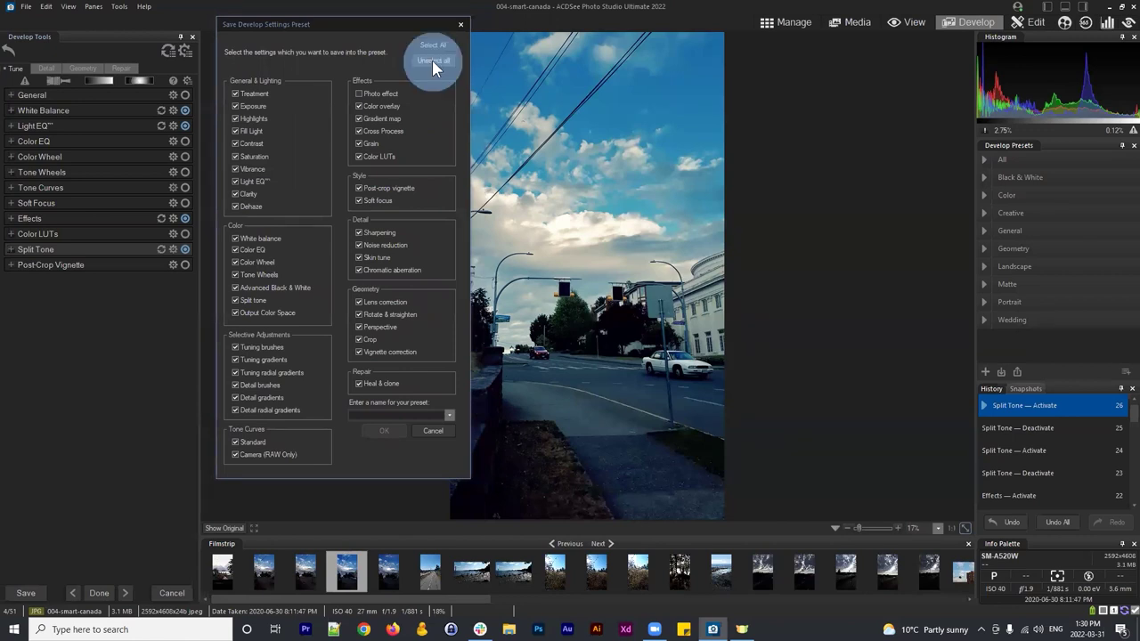
Step: Save a develop preset named Midtones-Adjustment containing only the Light EQ, White balance and Split tone settings
left_click(246, 238)
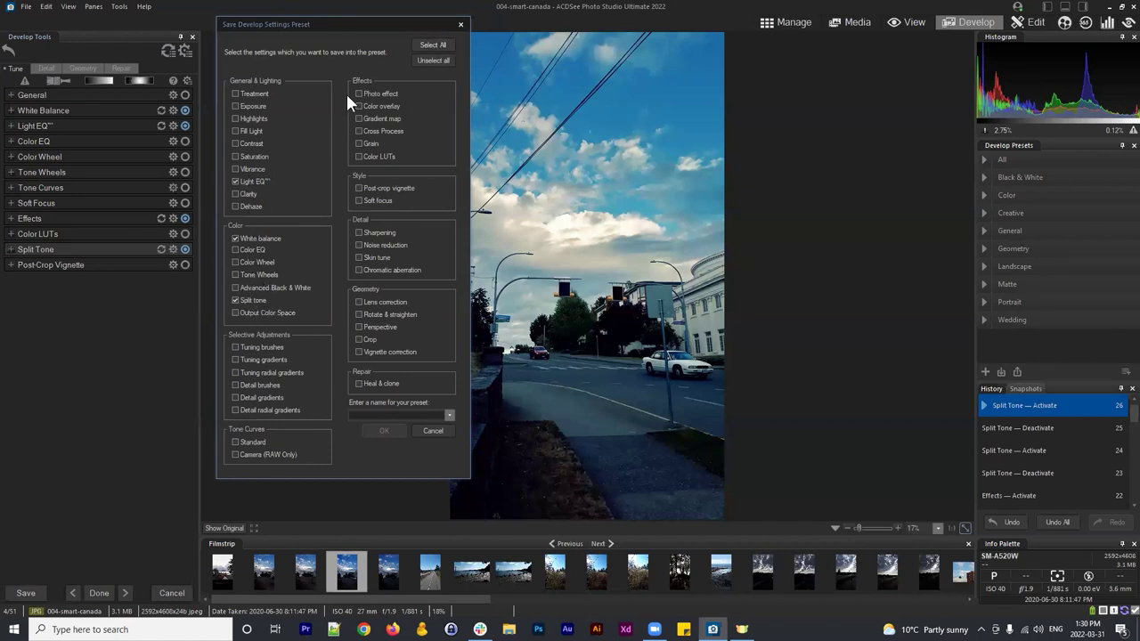
left_click(387, 413)
type("Midtones-")
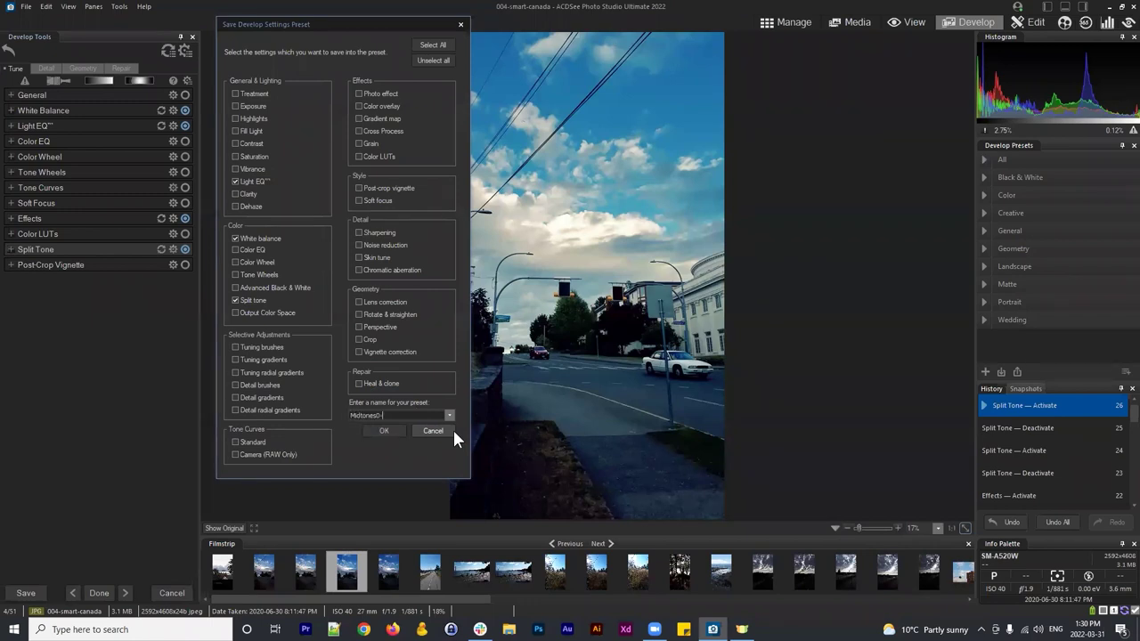
type("Adjustment")
left_click(383, 431)
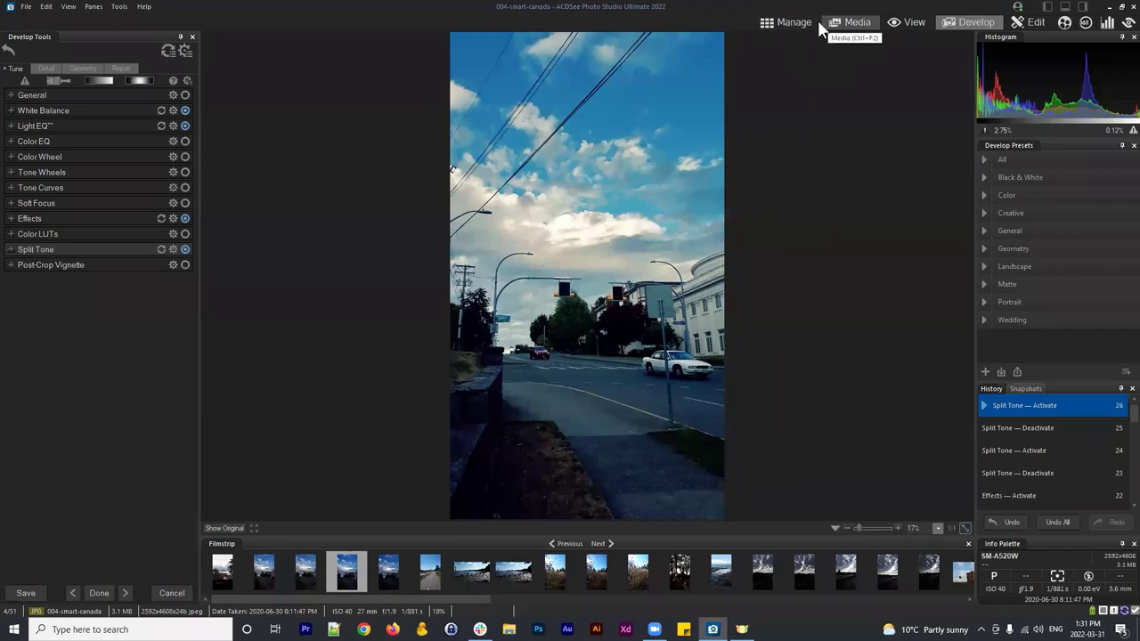
Step: Return to Manage mode, saving the changes to the developed photo, and select the 004-smart-canada thumbnail
left_click(789, 25)
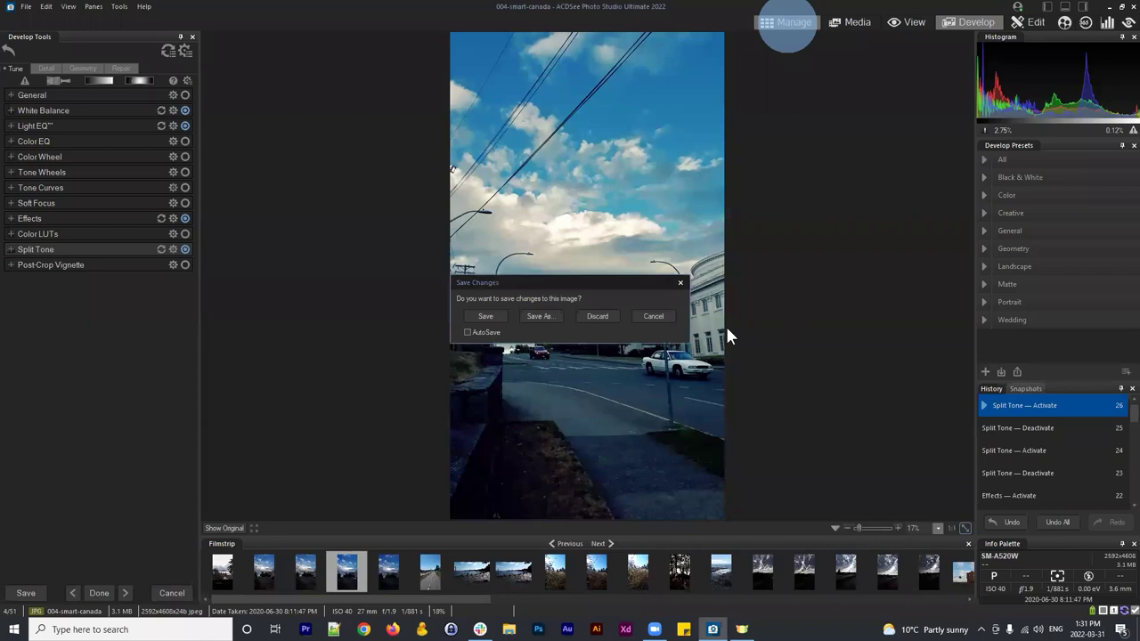
left_click(482, 316)
left_click(738, 216)
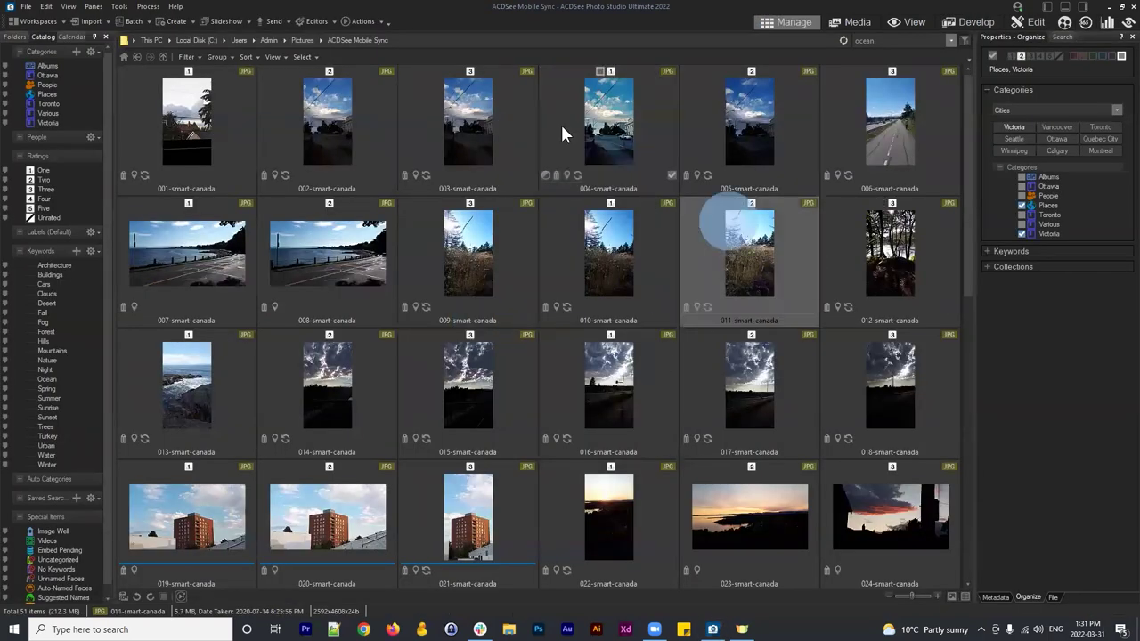
left_click(560, 124)
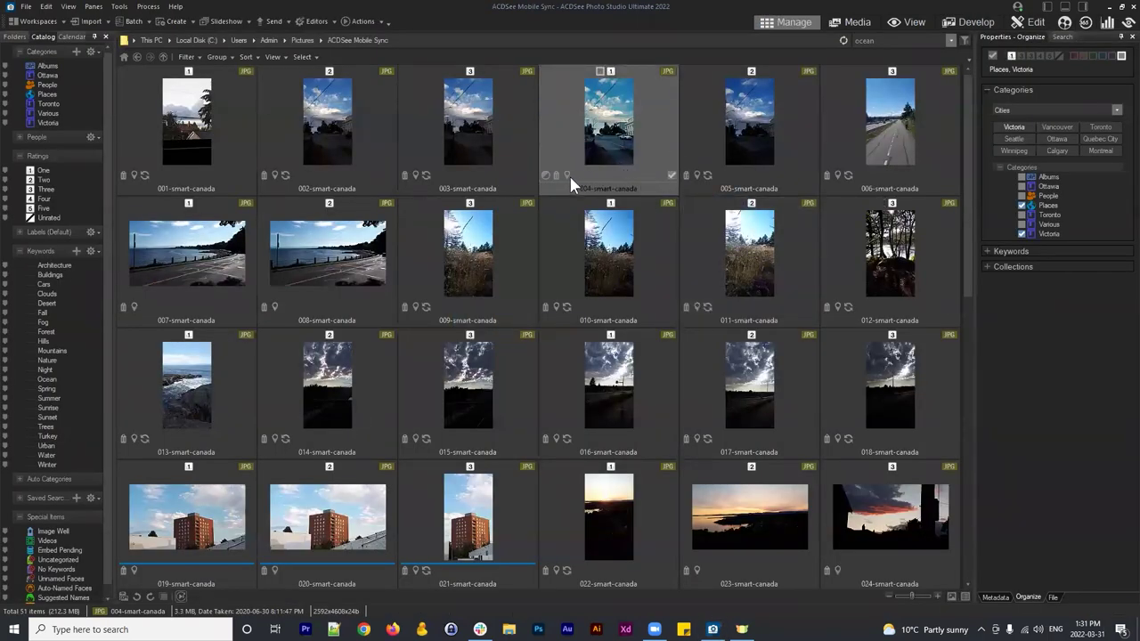
left_click(608, 141)
left_click(748, 265)
left_click(609, 120)
scroll(623, 169, "down", 1)
scroll(593, 175, "up", 1)
Step: View the location of the 004-smart-canada photo on the map, and close the map
left_click(566, 175)
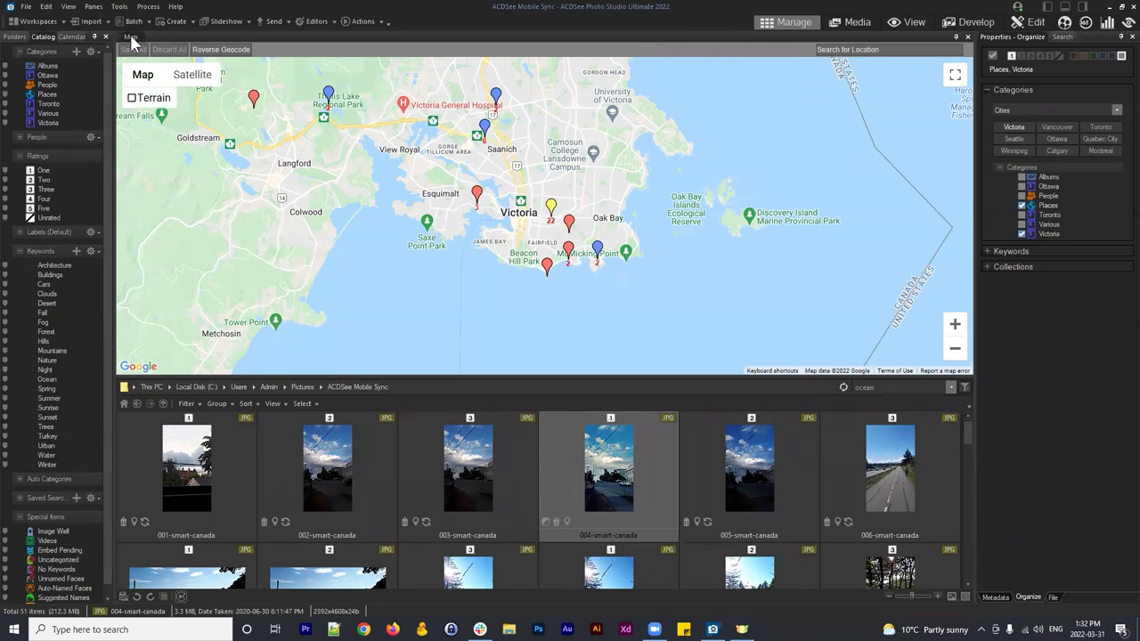
left_click(565, 521)
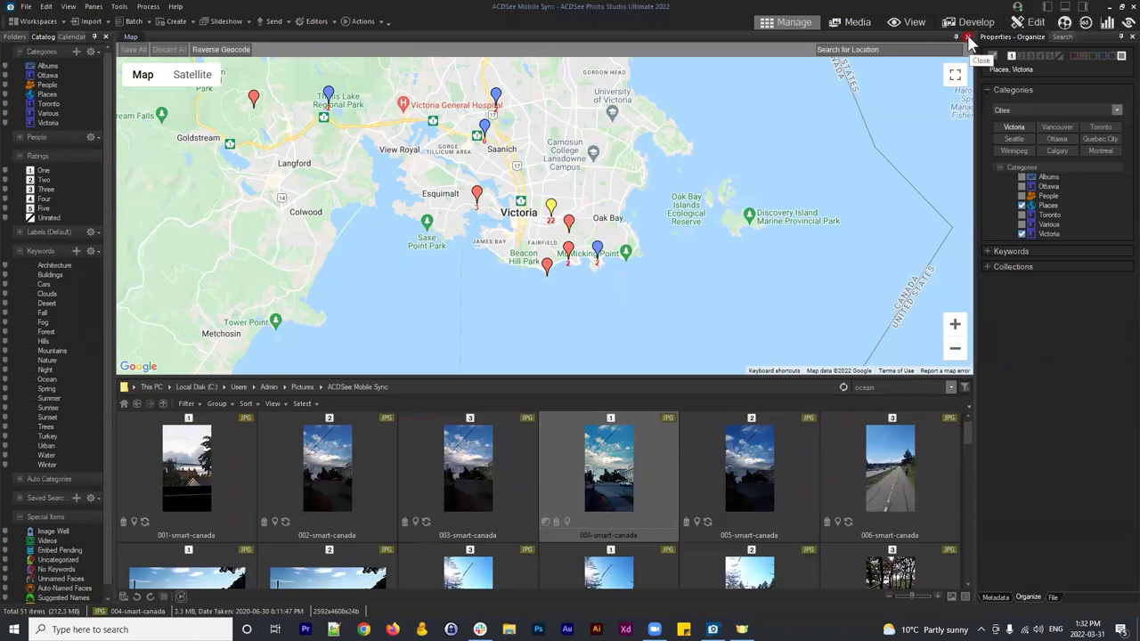
left_click(968, 37)
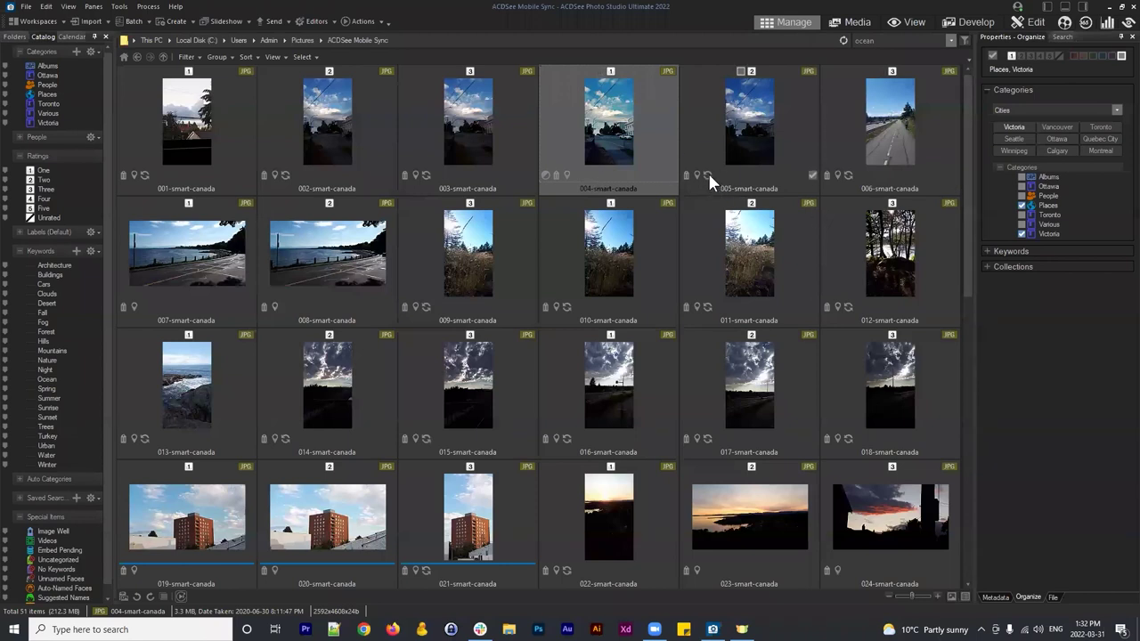
Step: Look at the permanent rotation option for the 005-smart-canada photo without applying it
left_click(706, 175)
left_click(652, 337)
left_click(707, 173)
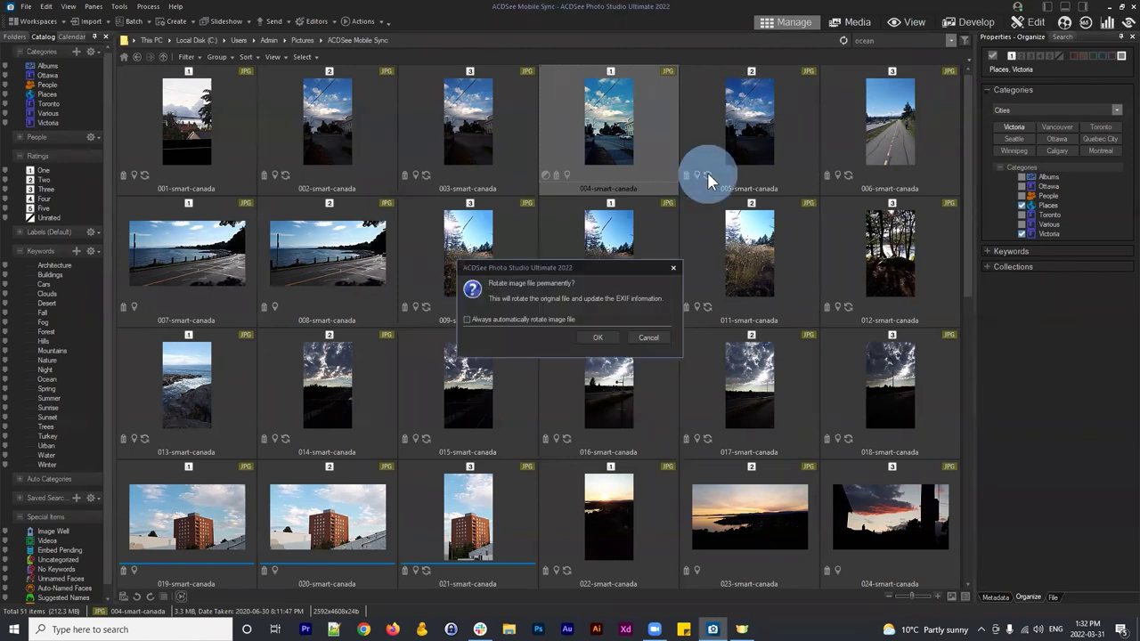
left_click(652, 338)
left_click(632, 161)
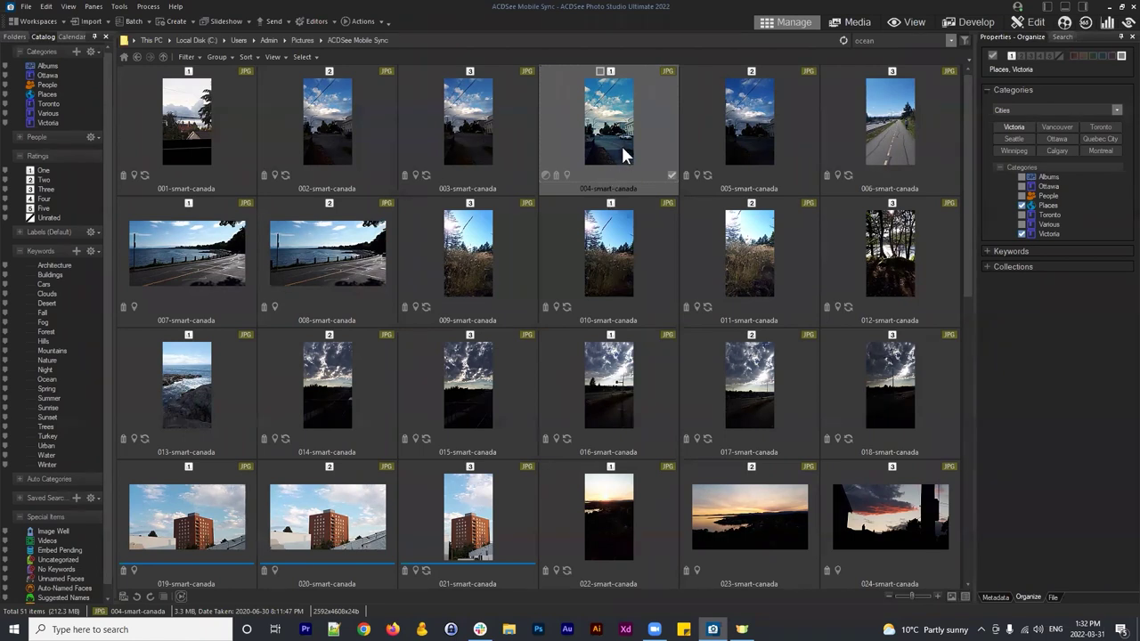
left_click_drag(624, 133, 623, 139)
left_click(613, 130)
Step: Batch develop the photos 002-smart-canada through 008-smart-canada with the Midtones-Adjustment preset
left_click(336, 125)
left_click(320, 259, "shift")
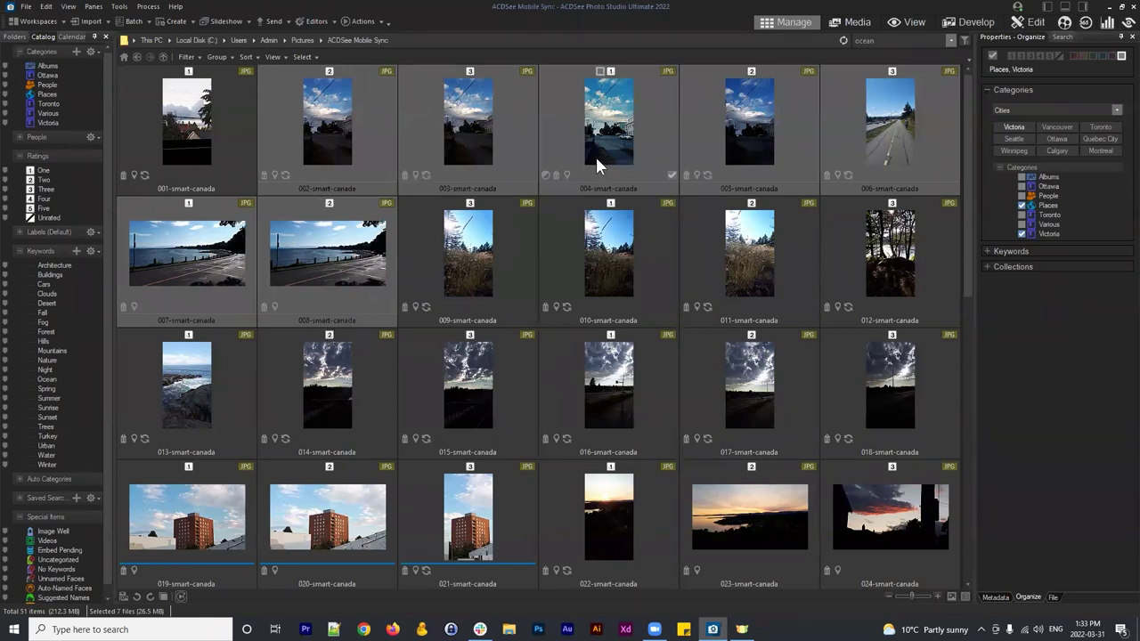
left_click(132, 21)
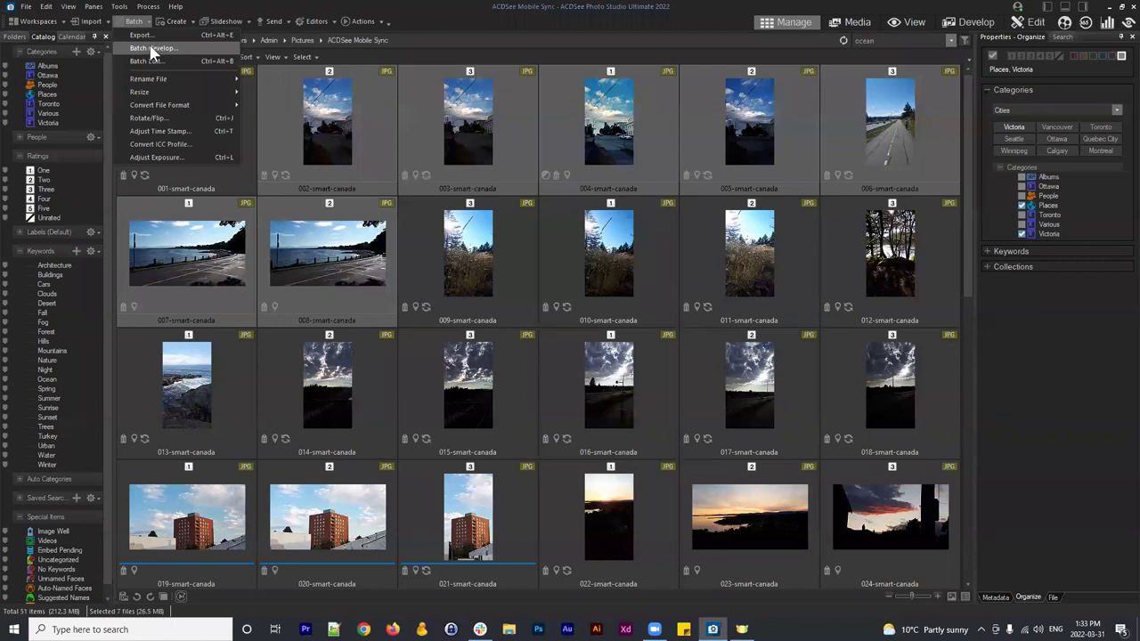
left_click(151, 48)
left_click(534, 166)
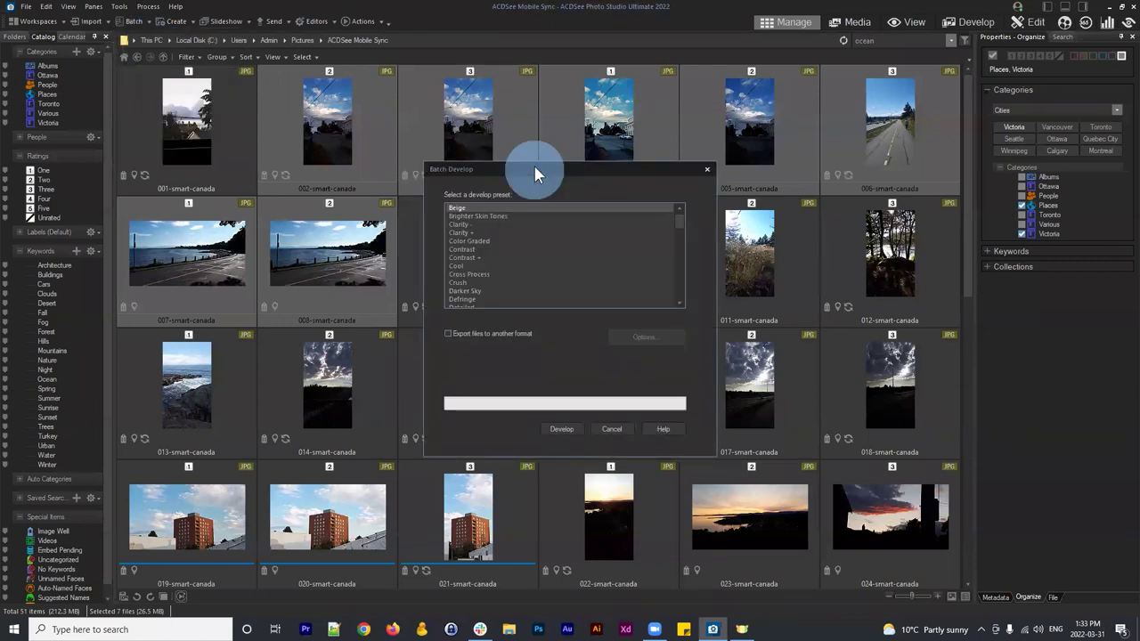
left_click_drag(533, 166, 515, 208)
left_click_drag(661, 262, 661, 286)
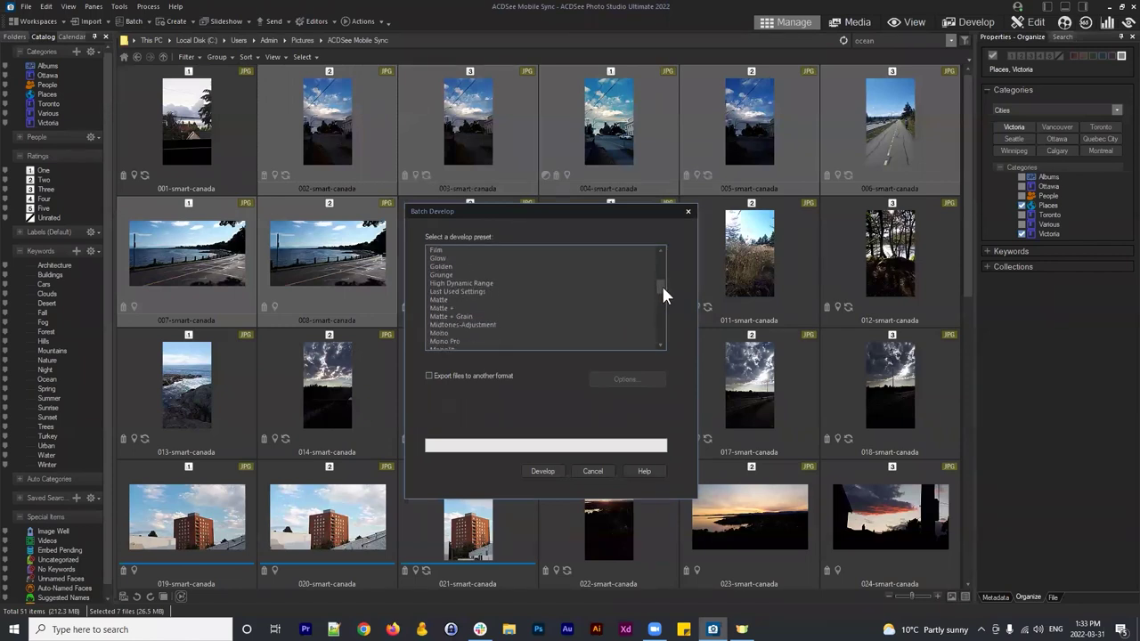
scroll(662, 285, "down", 1)
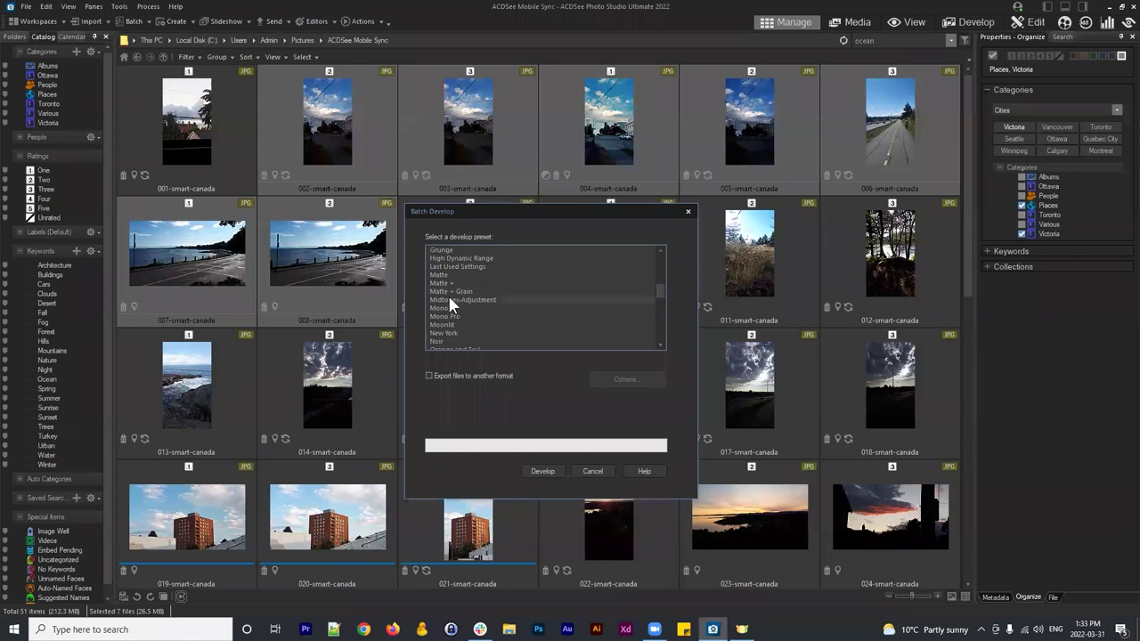
left_click(467, 300)
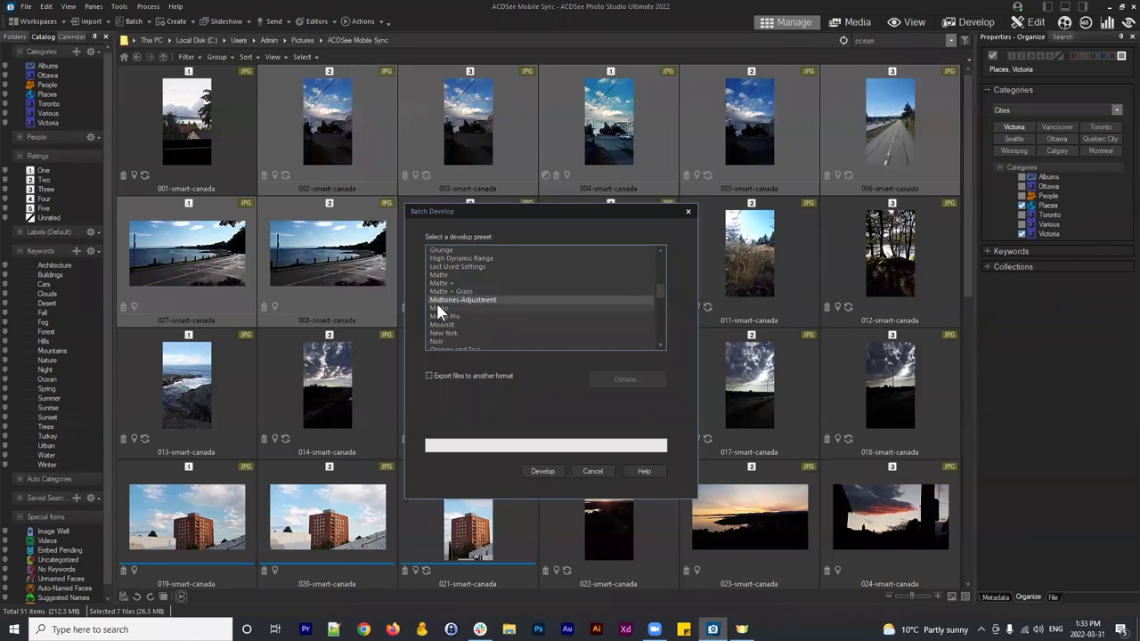
left_click_drag(539, 213, 549, 223)
left_click(557, 481)
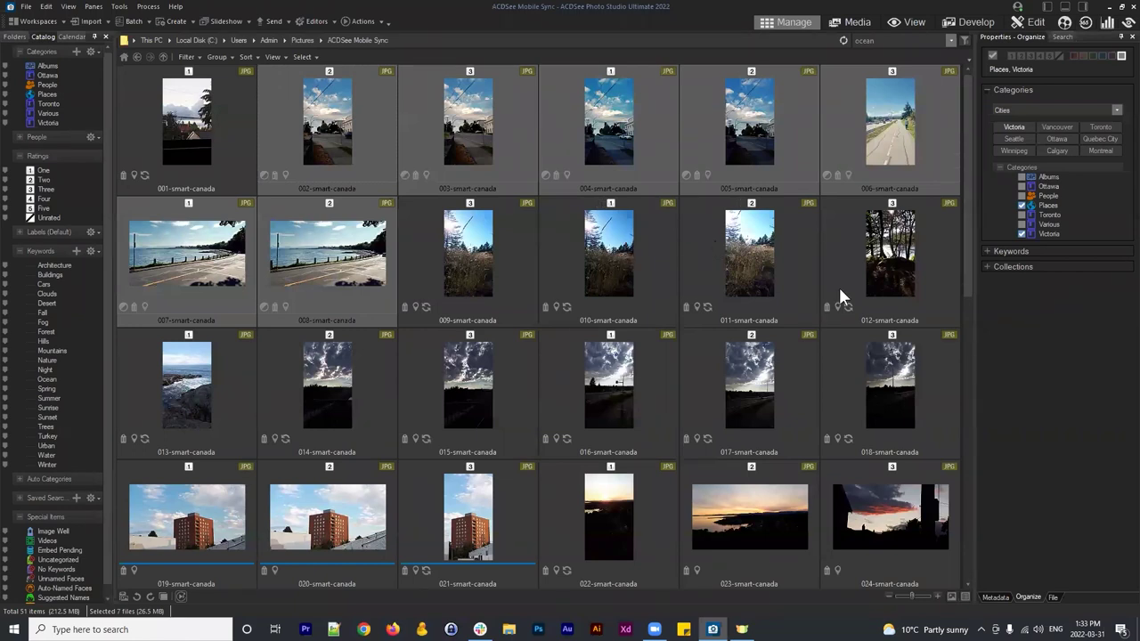
Step: Examine the White Balance, Light EQ, Split Tone and Effects settings of 008-smart-canada in Develop mode, and return to Manage mode
left_click(849, 114)
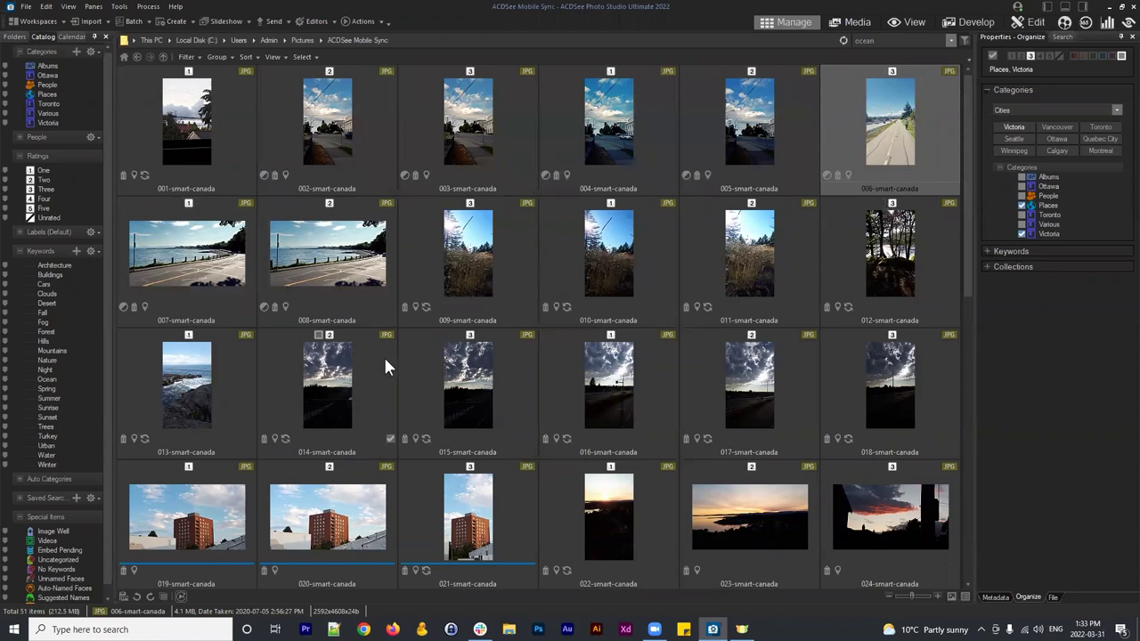
left_click(322, 258)
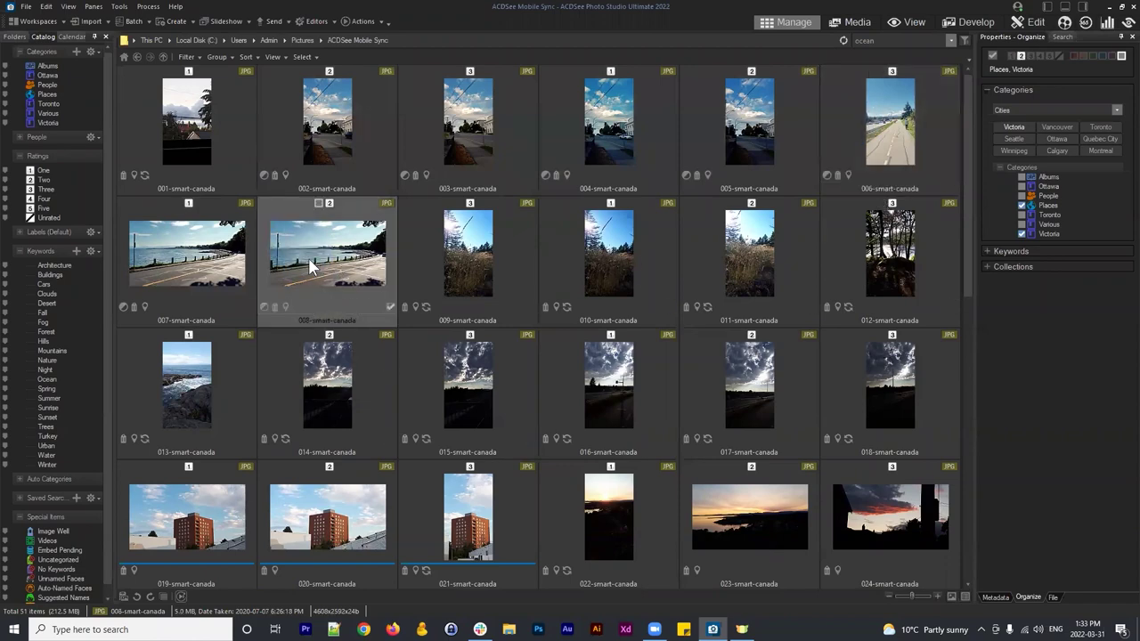
left_click(957, 25)
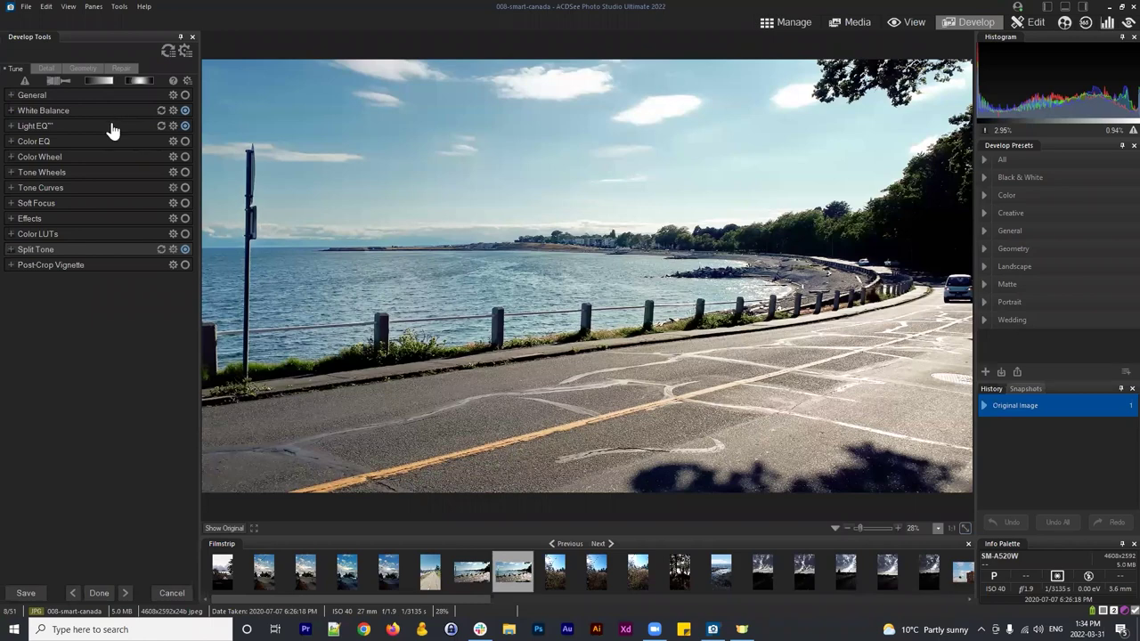
left_click(34, 110)
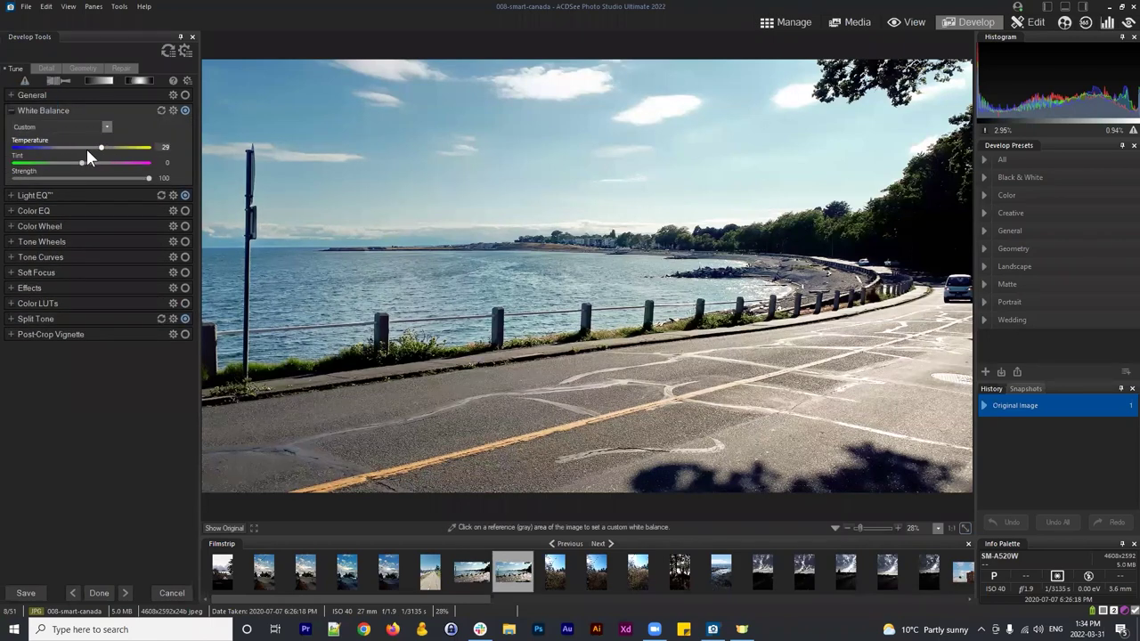
left_click(25, 116)
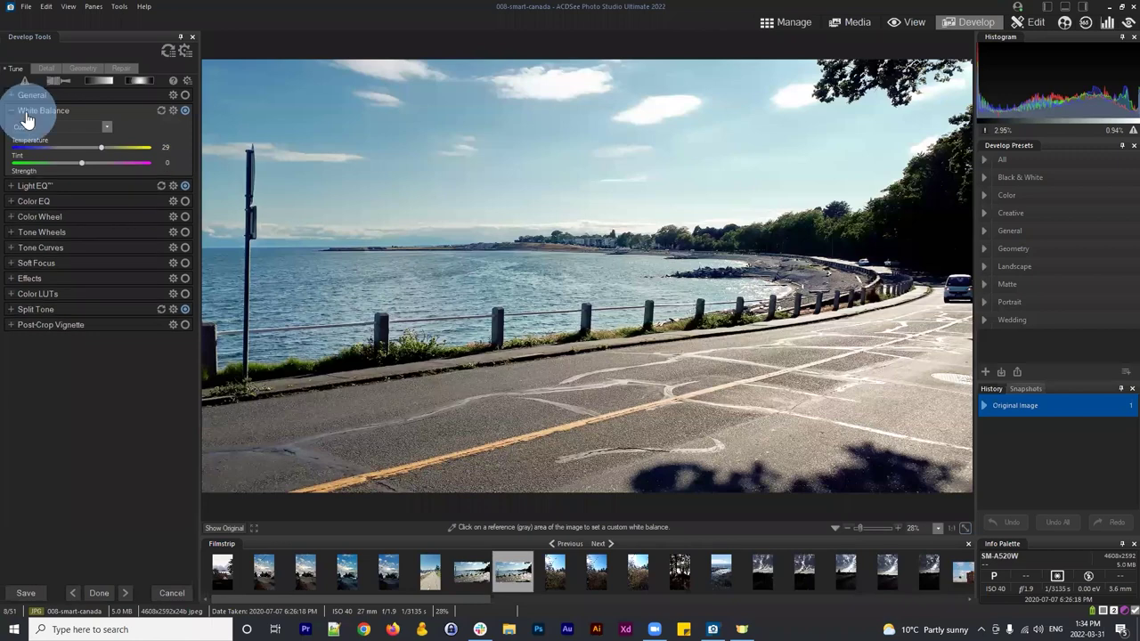
left_click(30, 125)
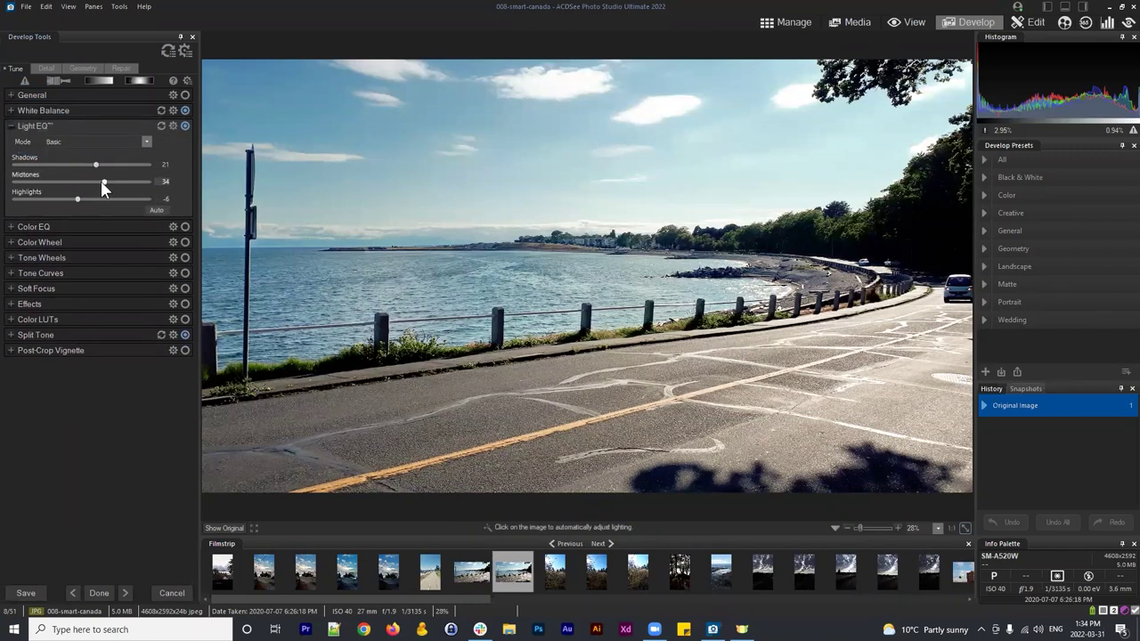
left_click(20, 126)
left_click(18, 250)
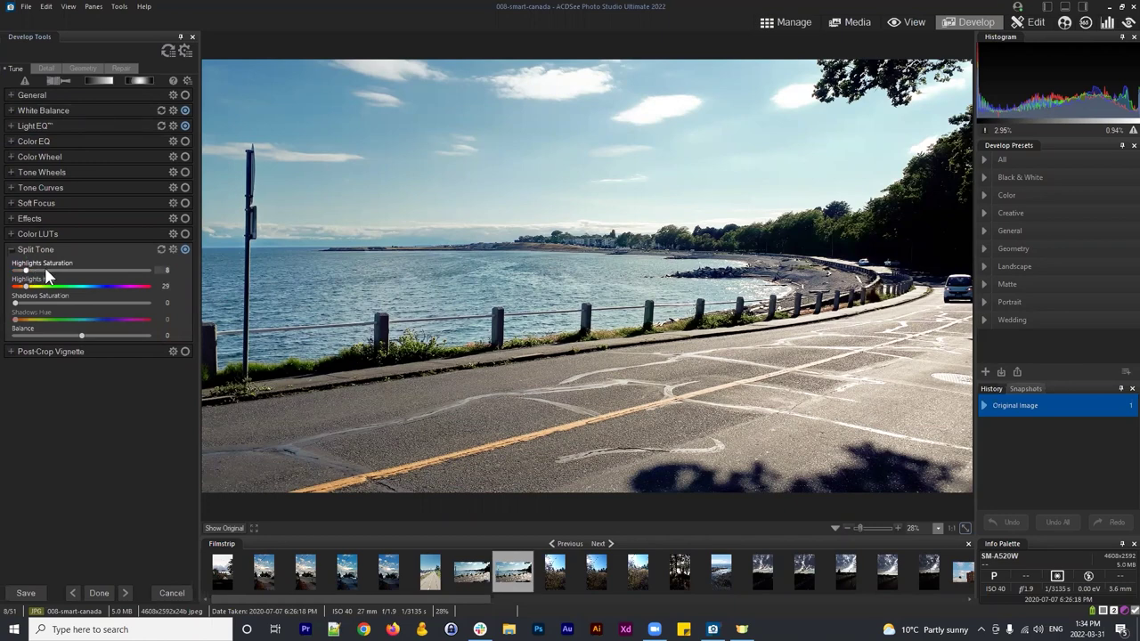
left_click(16, 249)
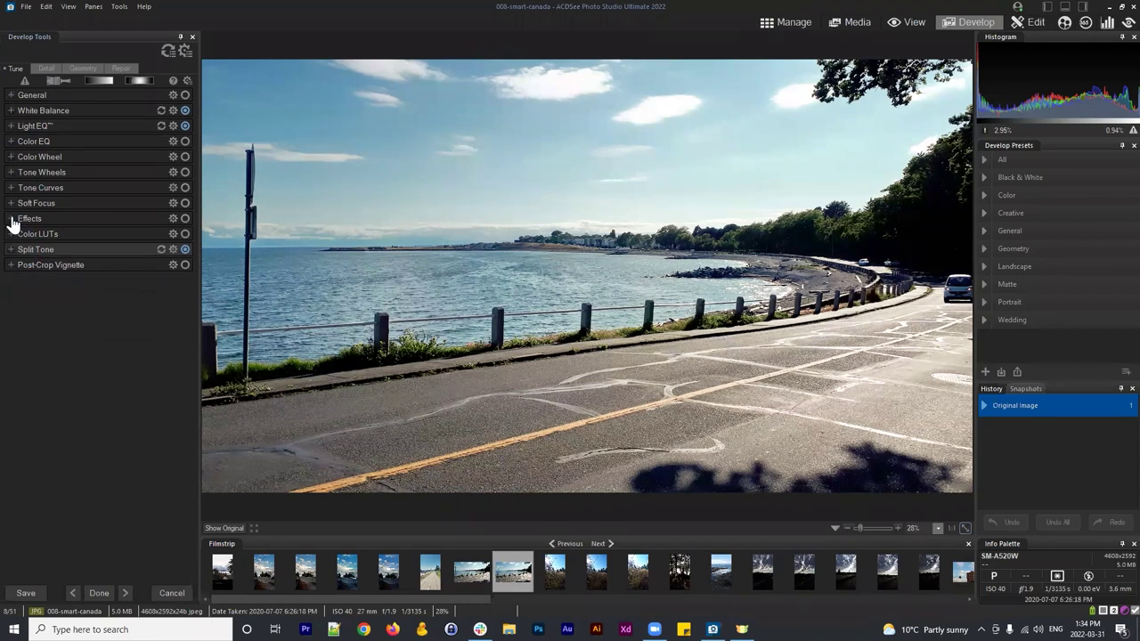
left_click(27, 219)
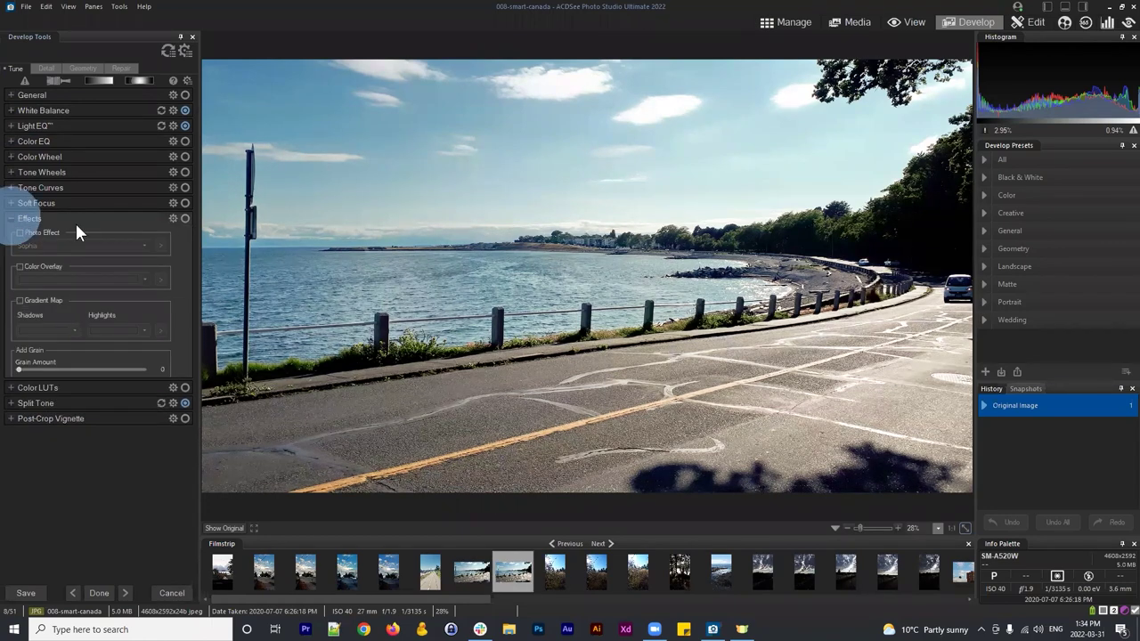
left_click(21, 220)
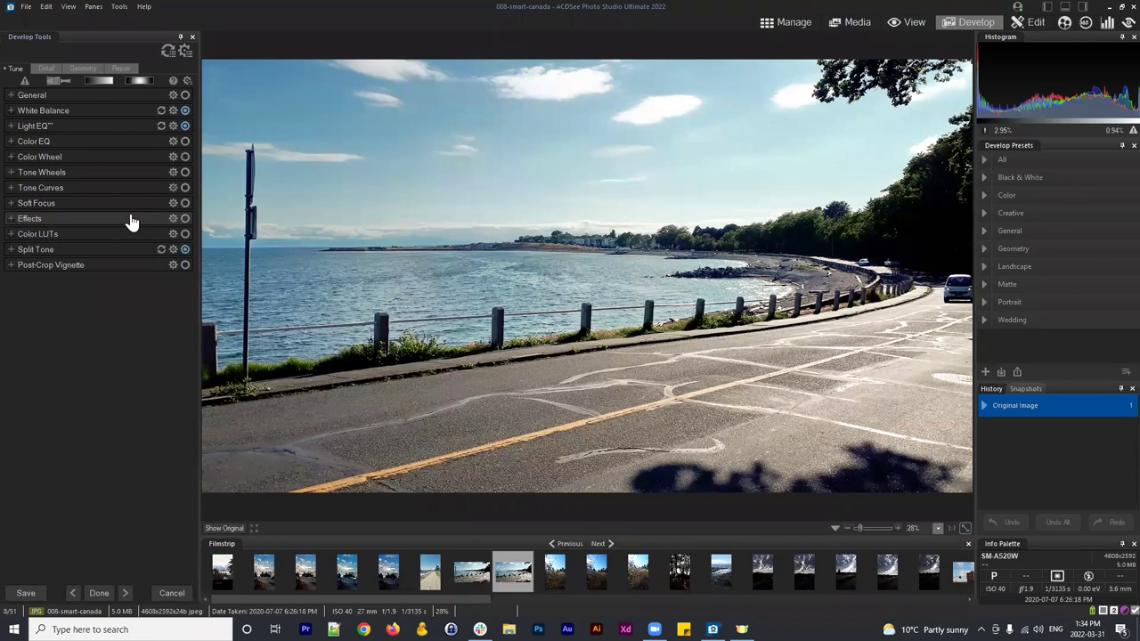
left_click(789, 23)
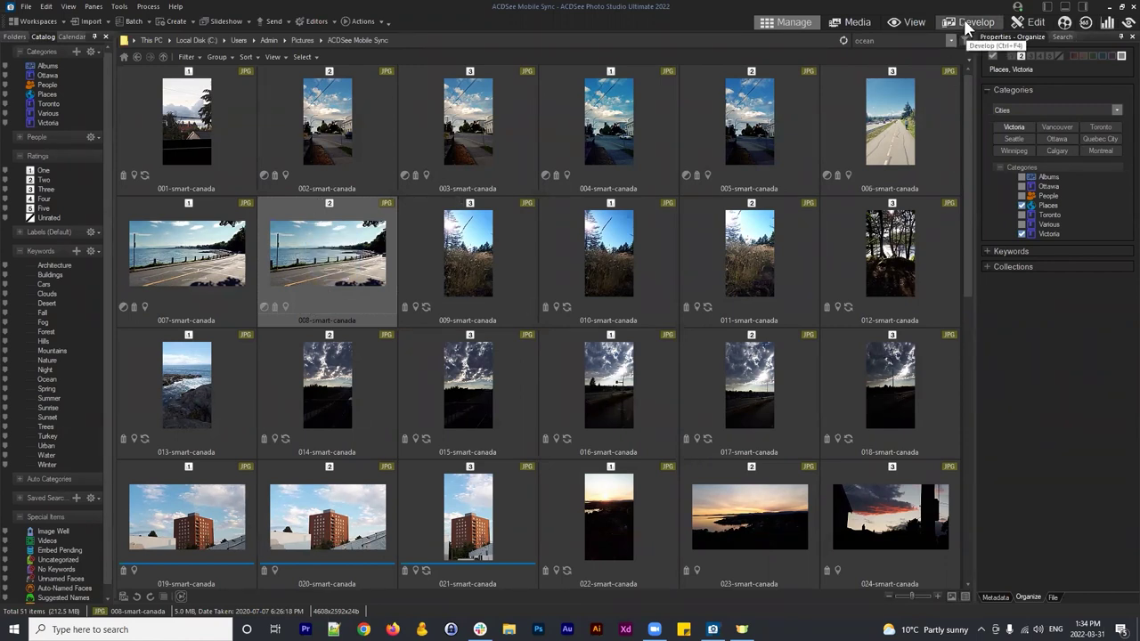
Step: Restore the 008-smart-canada photo to its original state
right_click(351, 253)
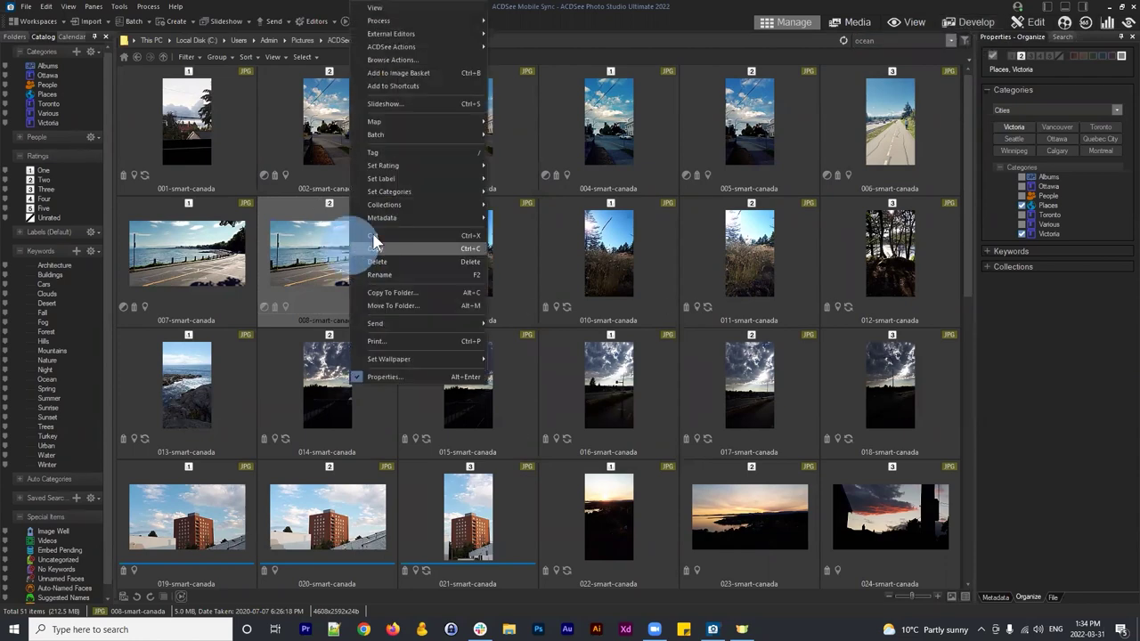
mouse_move(391, 20)
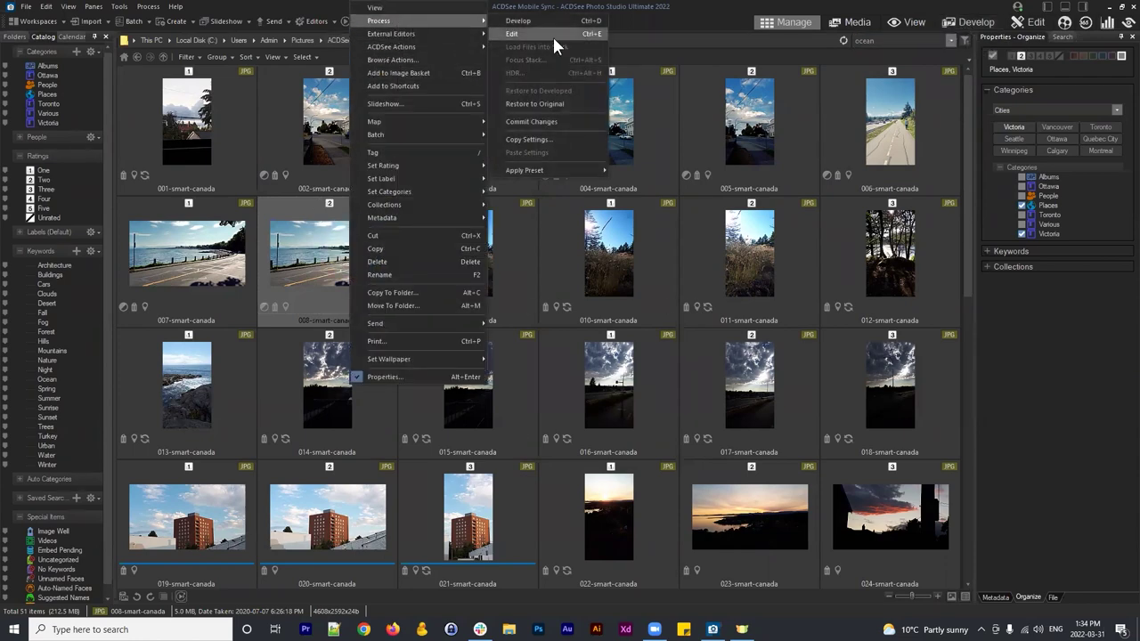
left_click(542, 103)
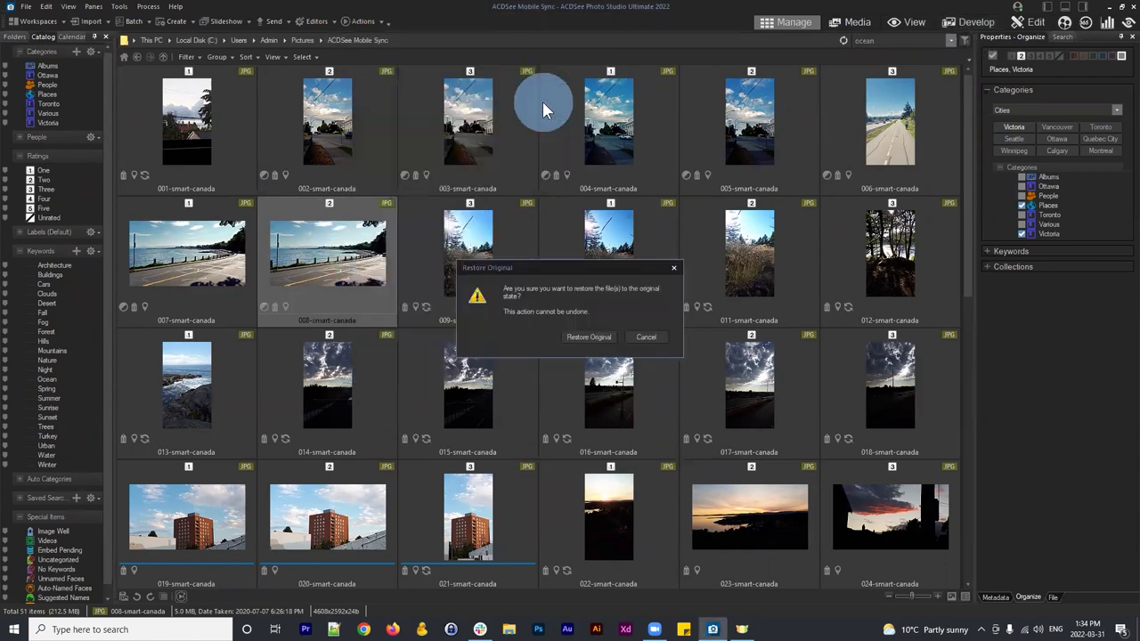
left_click(588, 337)
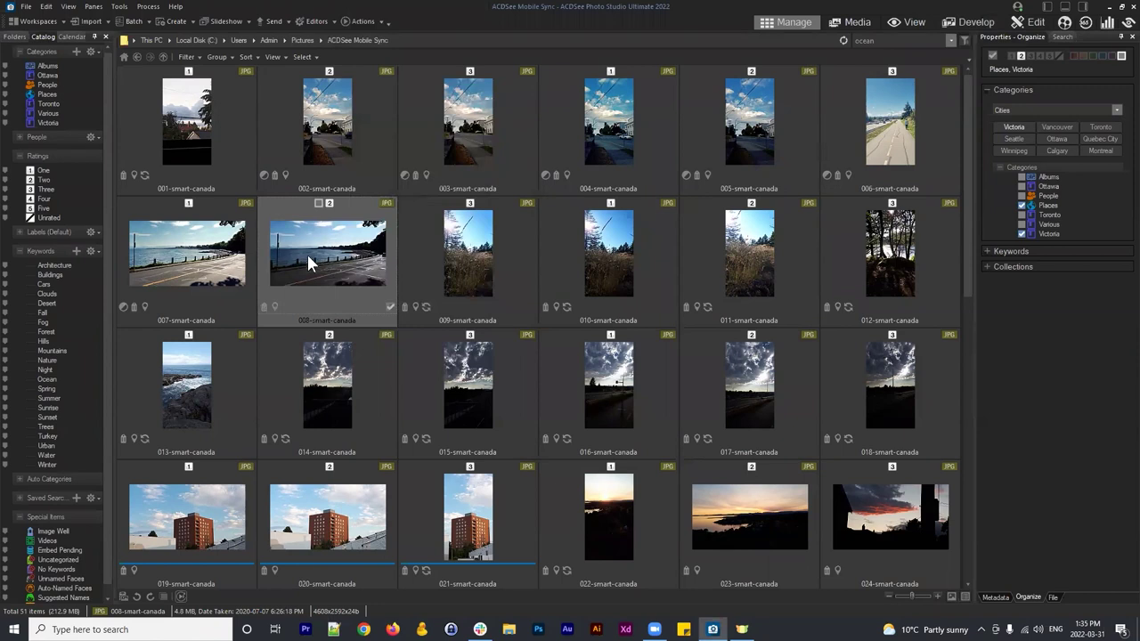
Step: Batch develop the 008-smart-canada photo with the Midtones-Adjustment preset
left_click(131, 22)
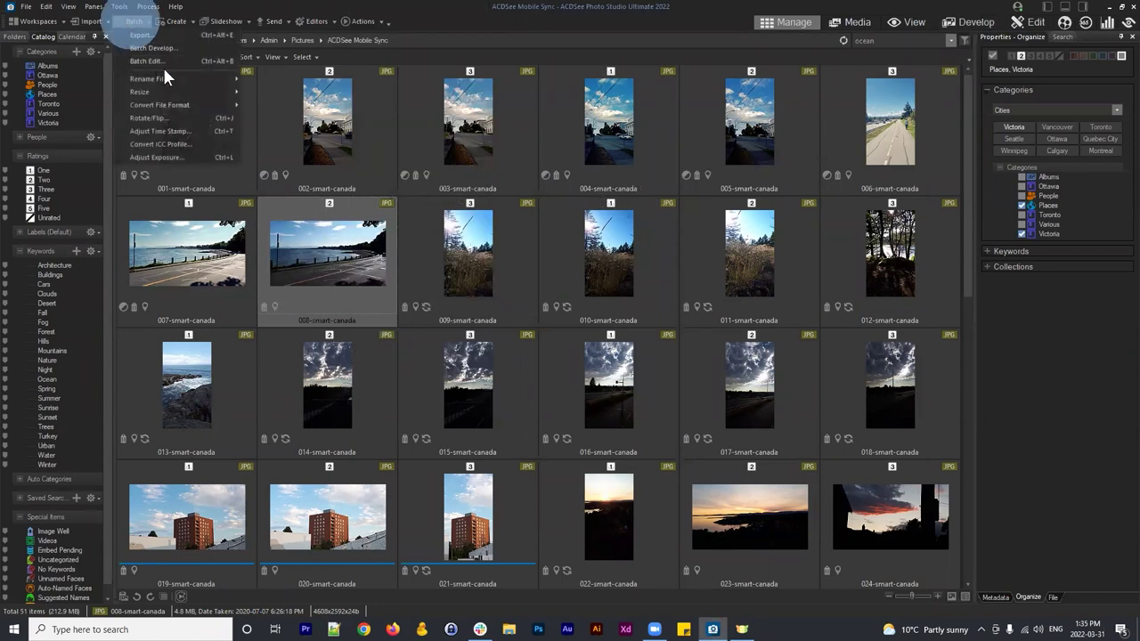
left_click(165, 48)
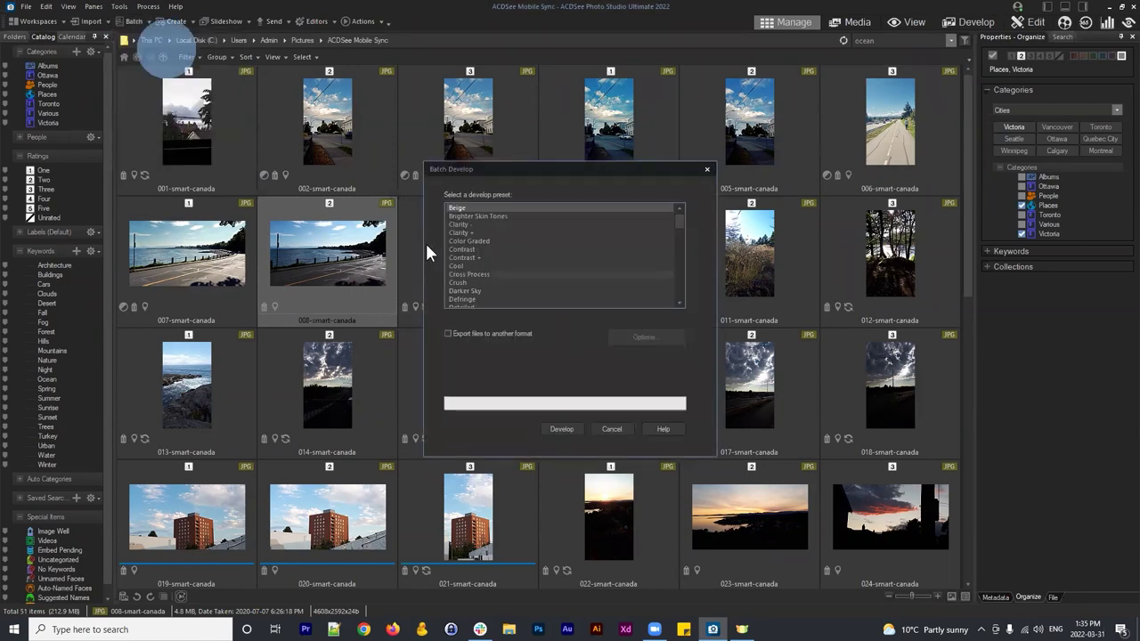
scroll(496, 264, "down", 5)
scroll(496, 223, "up", 1)
left_click(488, 233)
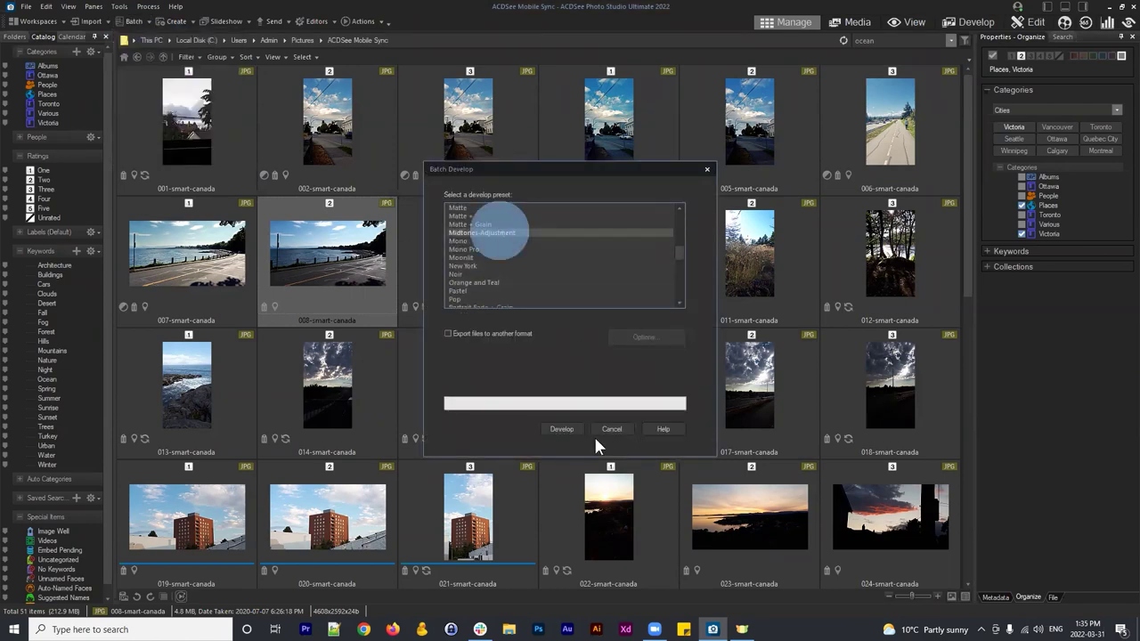
left_click(561, 428)
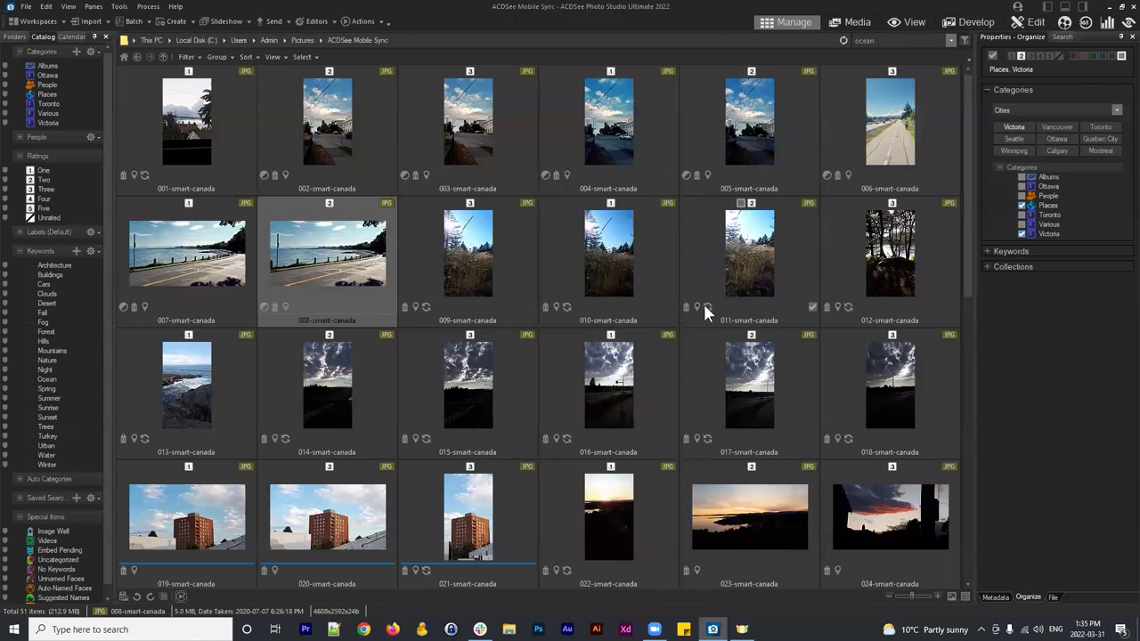
left_click(585, 140)
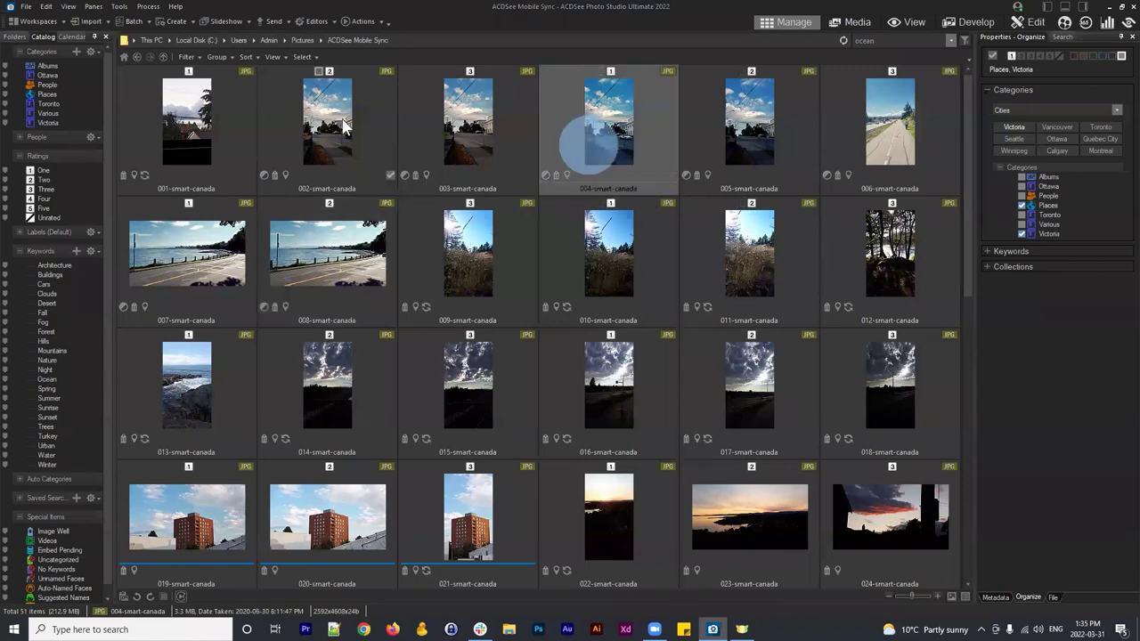
left_click(338, 127)
scroll(570, 294, "down", 1)
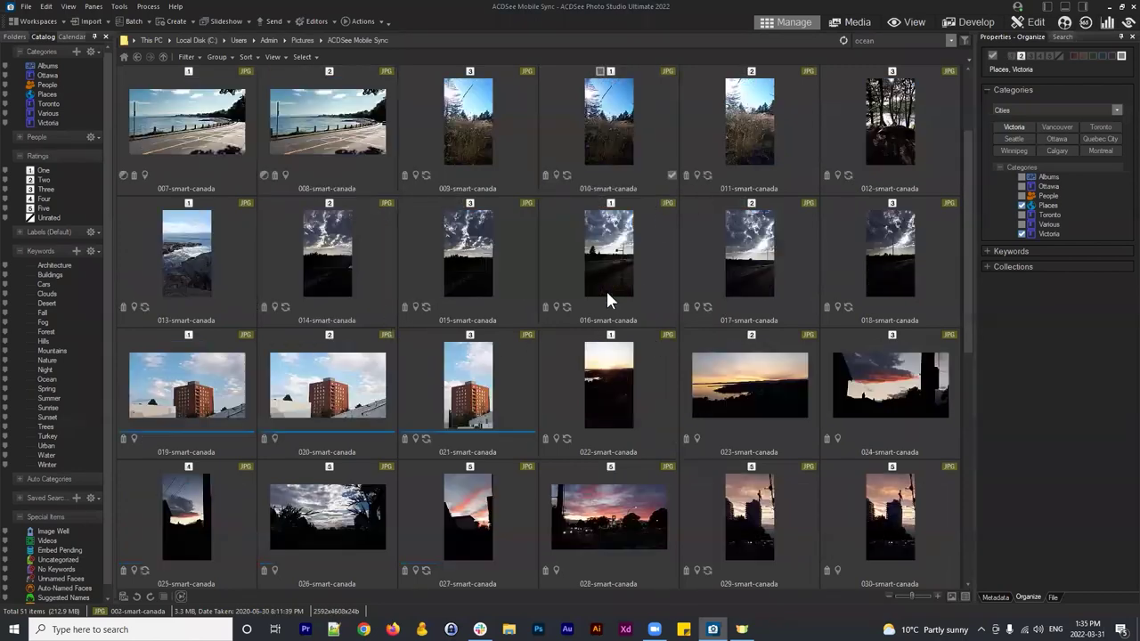
scroll(605, 289, "up", 1)
Step: Select all photos in the folder, review the Batch Rotate/Flip options without rotating anything, and select only 011-smart-canada
left_click(463, 169)
key("ctrl+a")
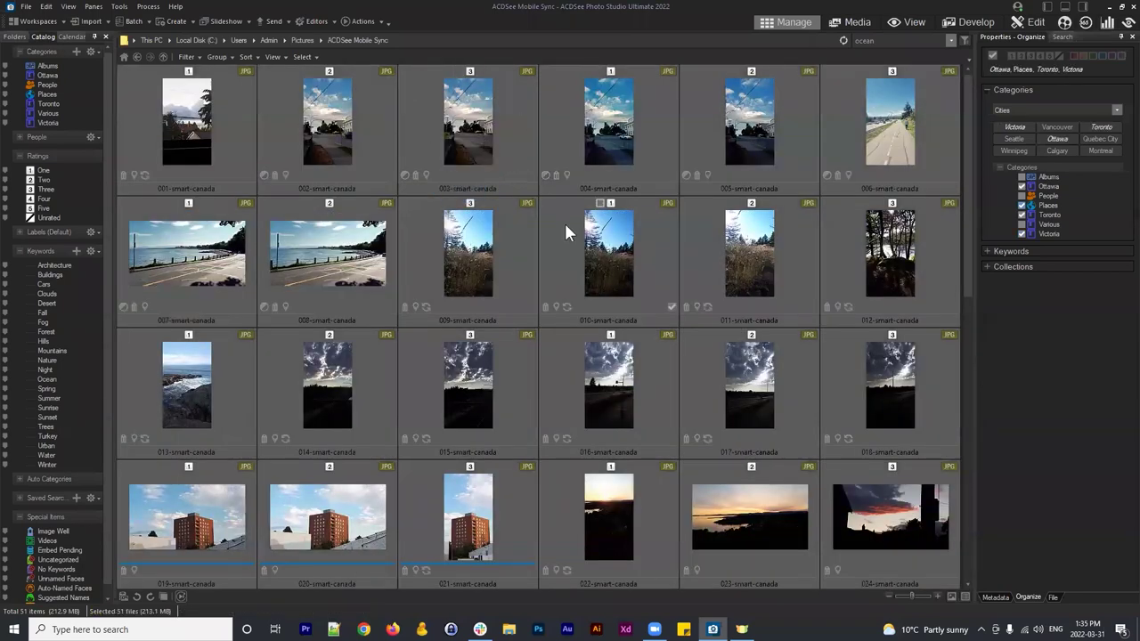
left_click(132, 22)
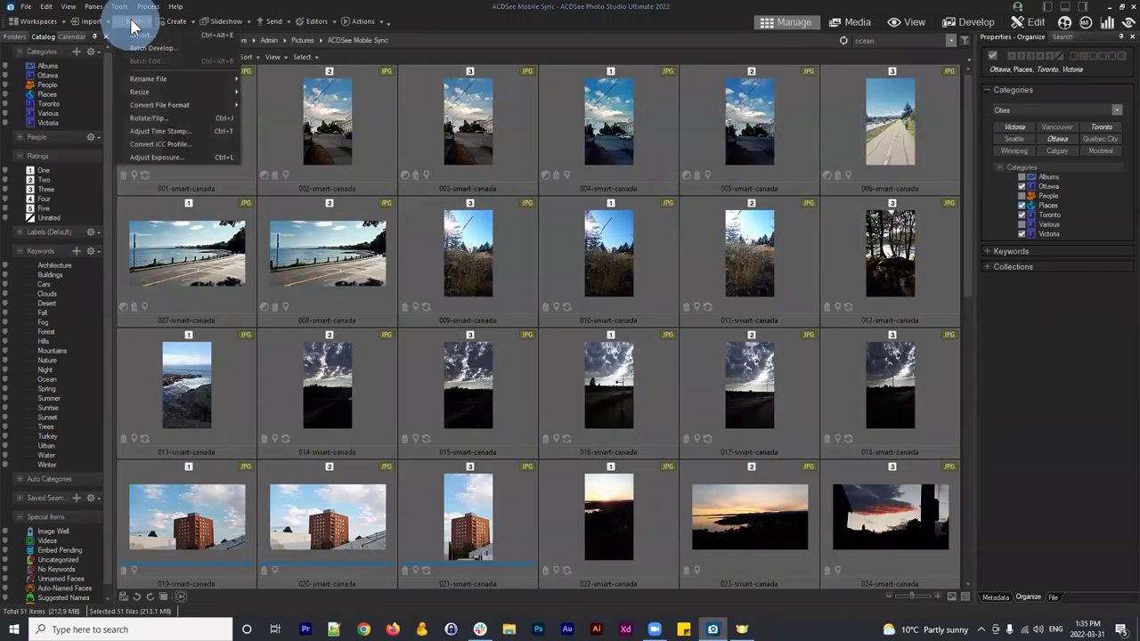
left_click(166, 118)
left_click(552, 195)
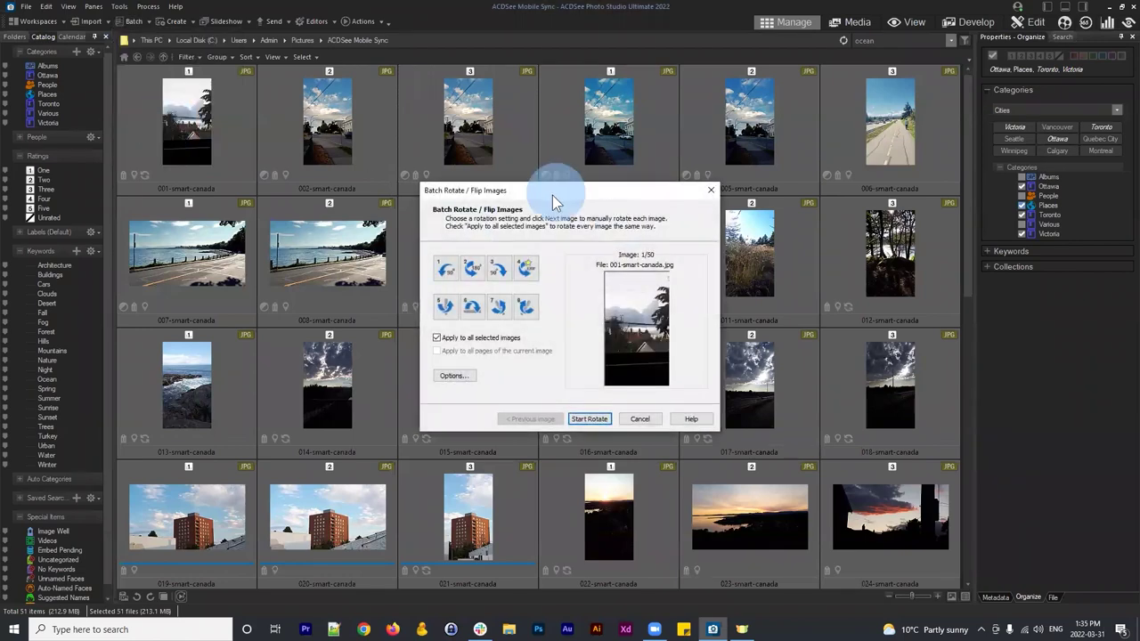
left_click_drag(552, 195, 470, 171)
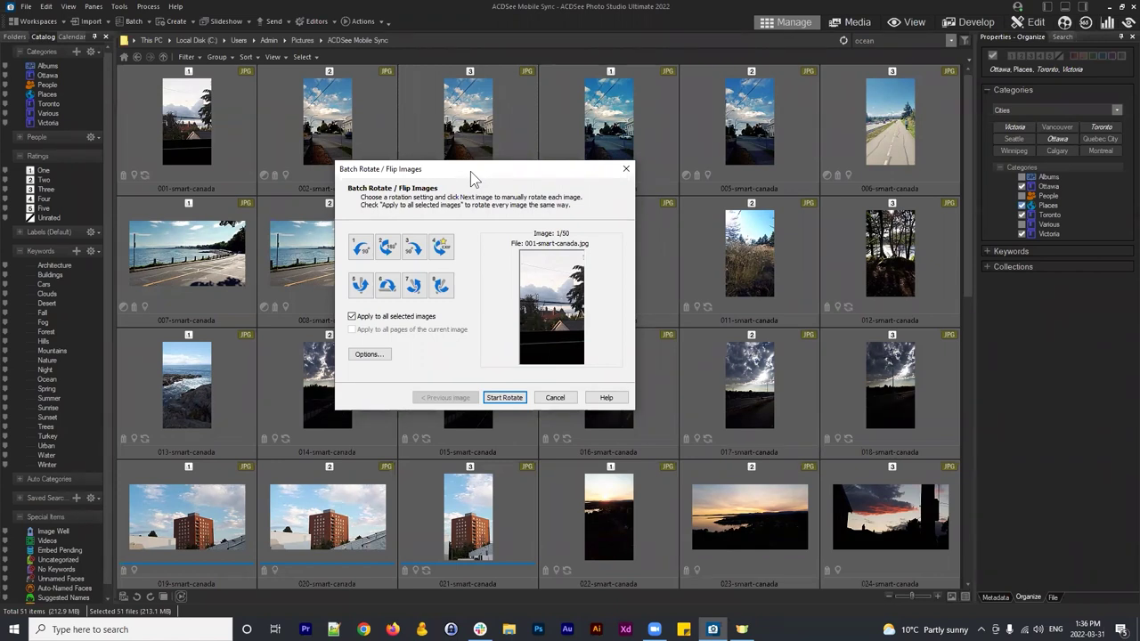
left_click_drag(470, 174, 509, 176)
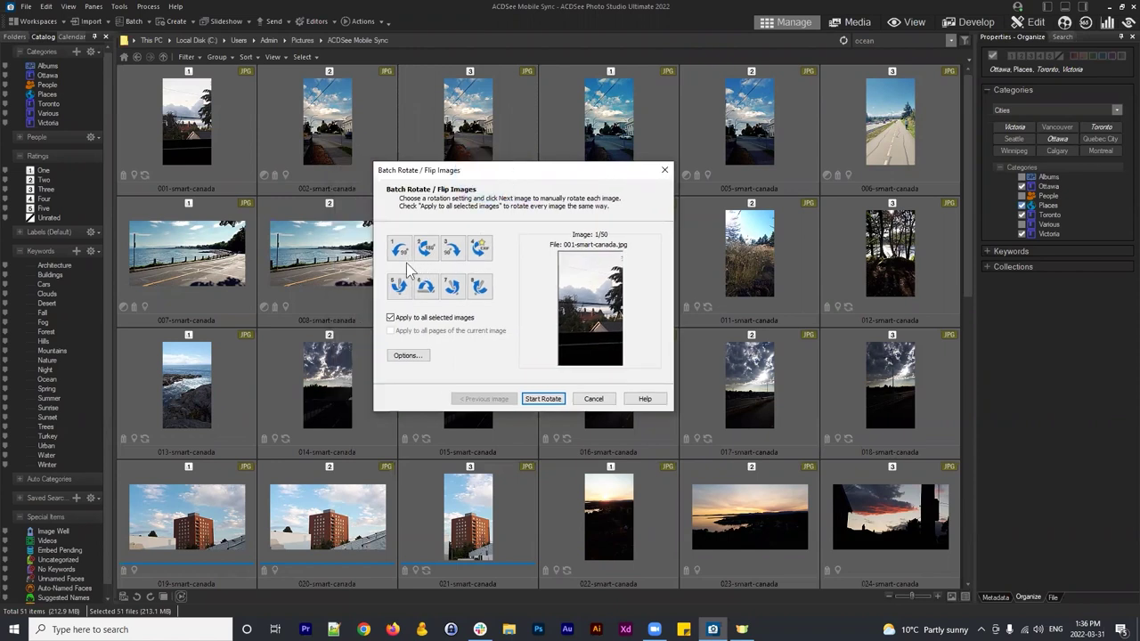
left_click(511, 218)
left_click(591, 398)
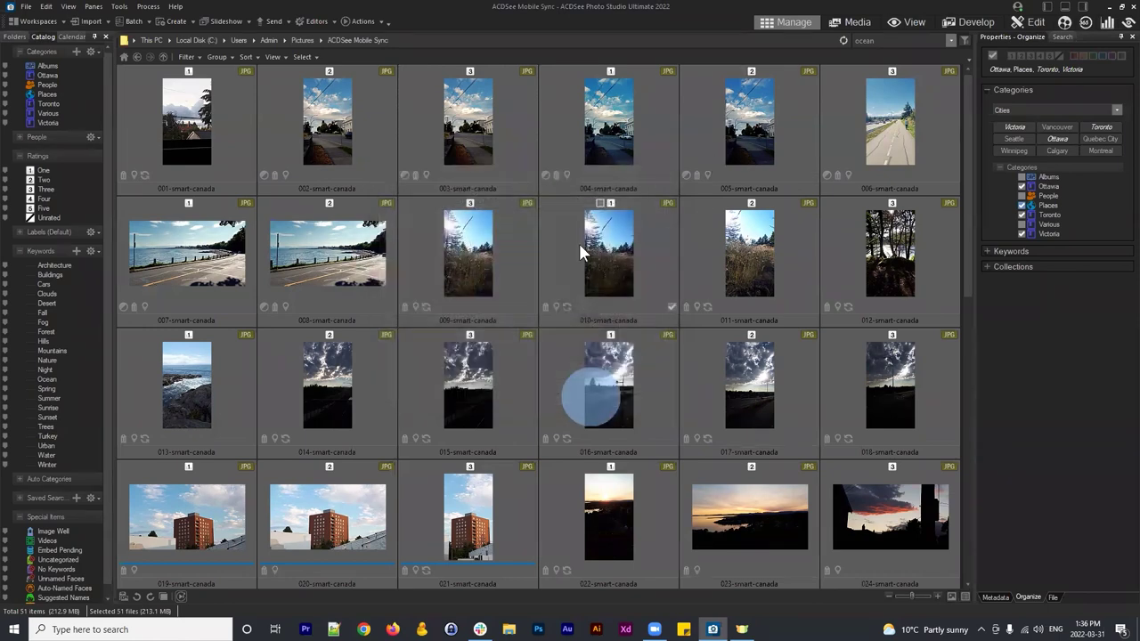
left_click(706, 276)
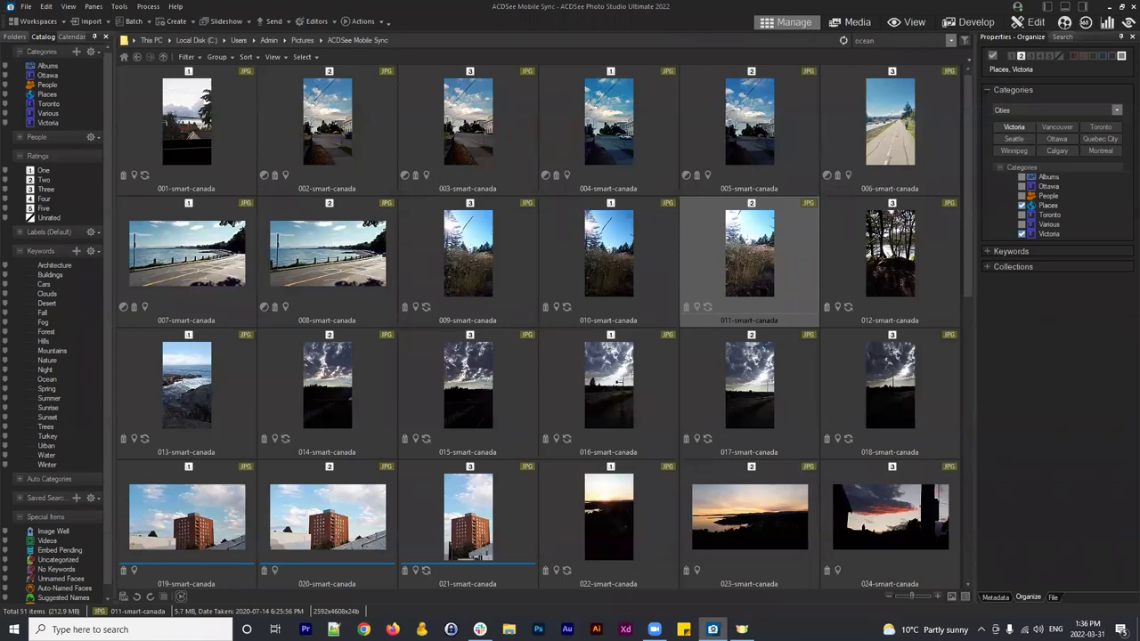
Step: Review the develop presets offered for batch developing 011-smart-canada, and close the dialog without developing anything
left_click(987, 351)
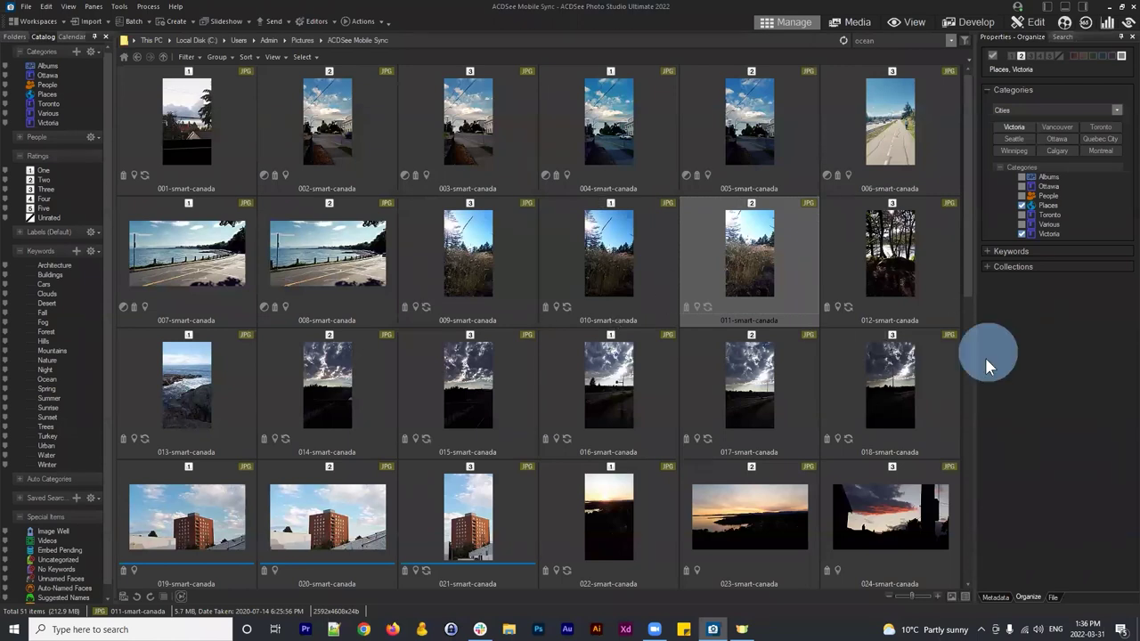
left_click(131, 22)
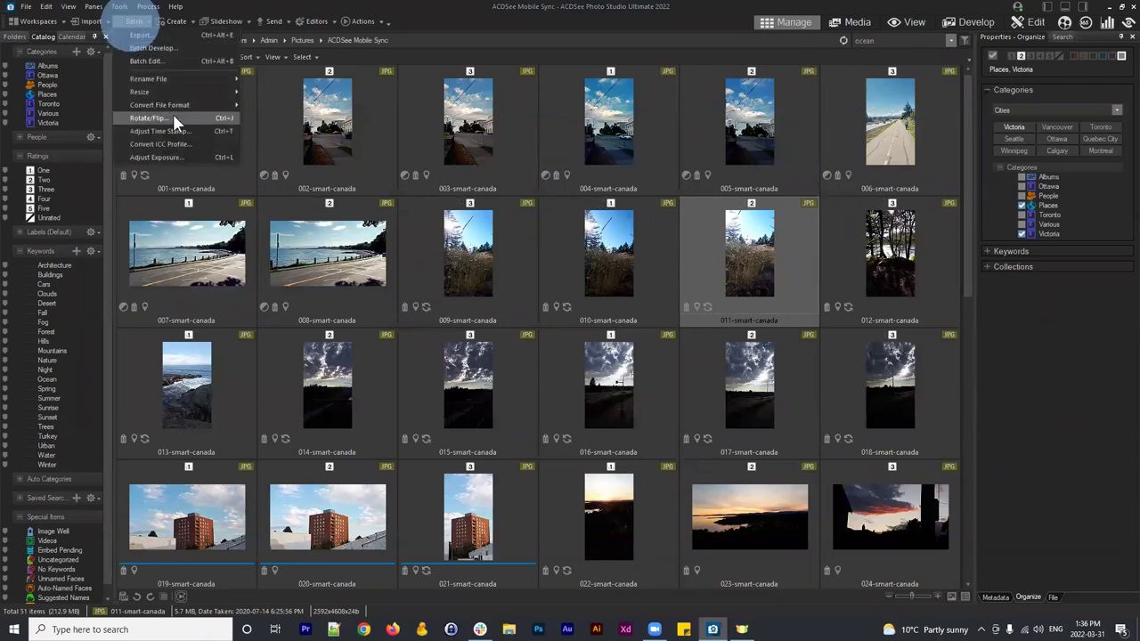
left_click(155, 47)
left_click(515, 258)
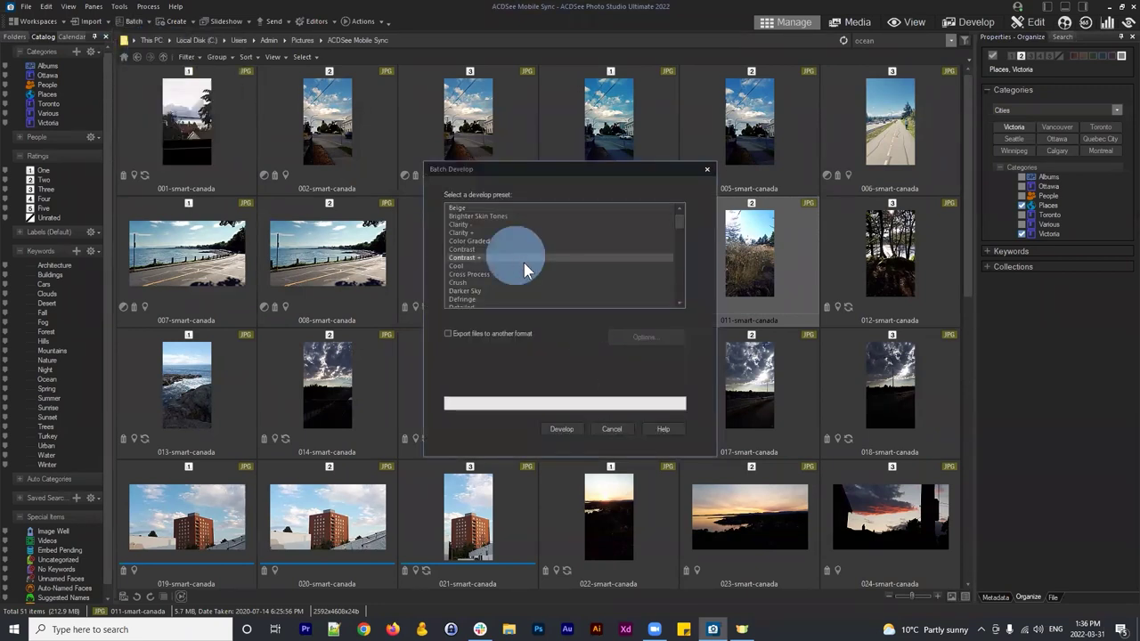
left_click(612, 430)
Step: Open 008-smart-canada in Develop mode and look through the presets in the All and Black & White categories
left_click(328, 259)
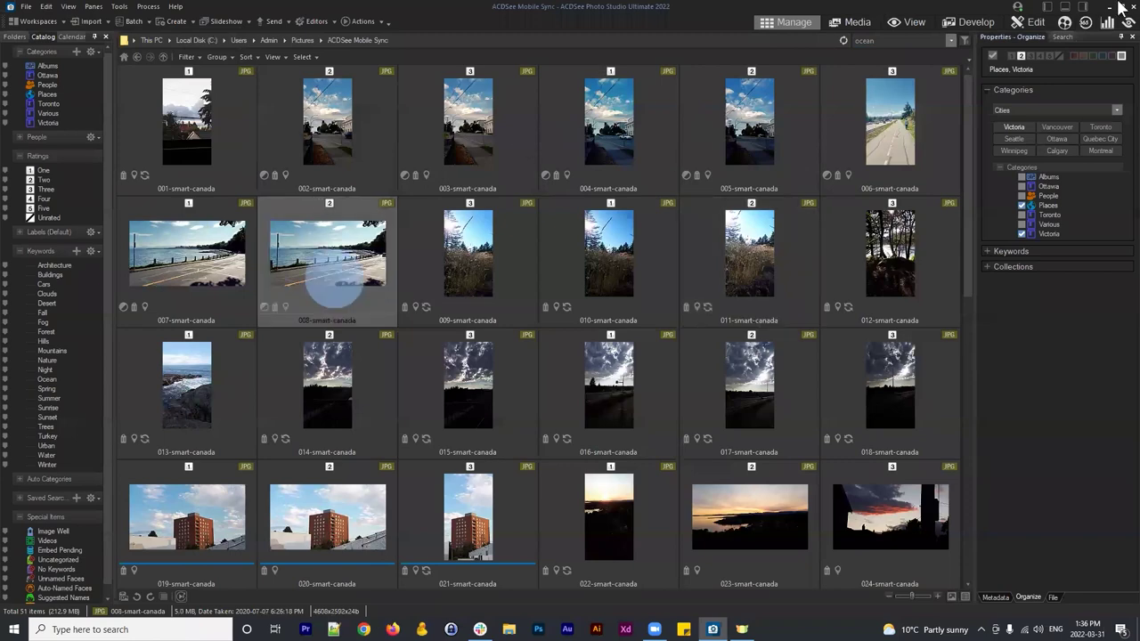
left_click(986, 25)
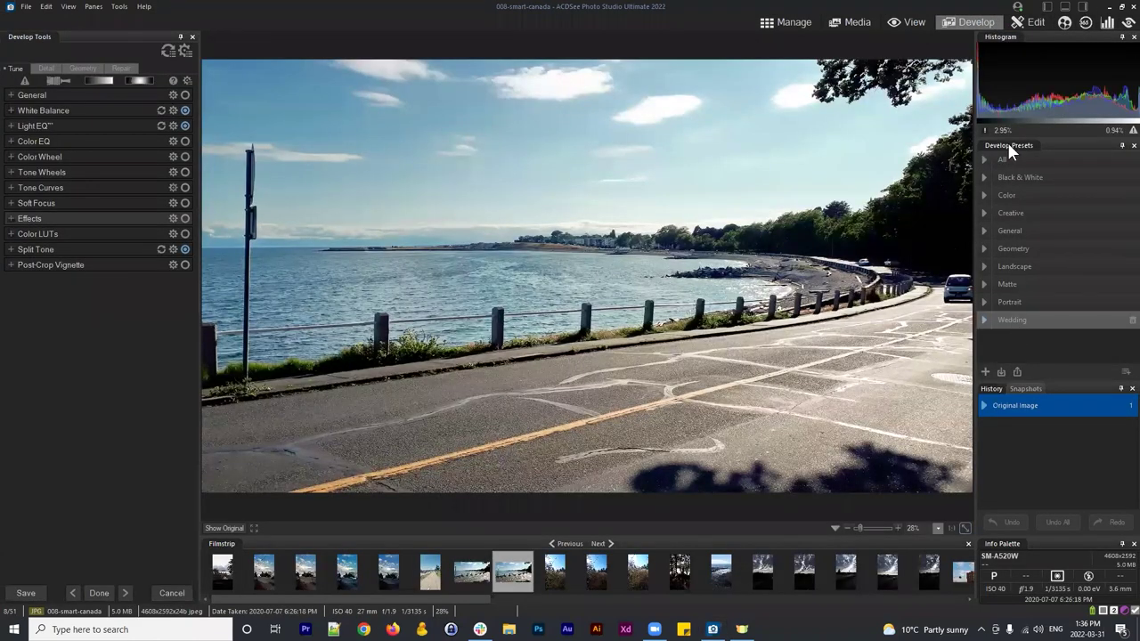
right_click(1019, 163)
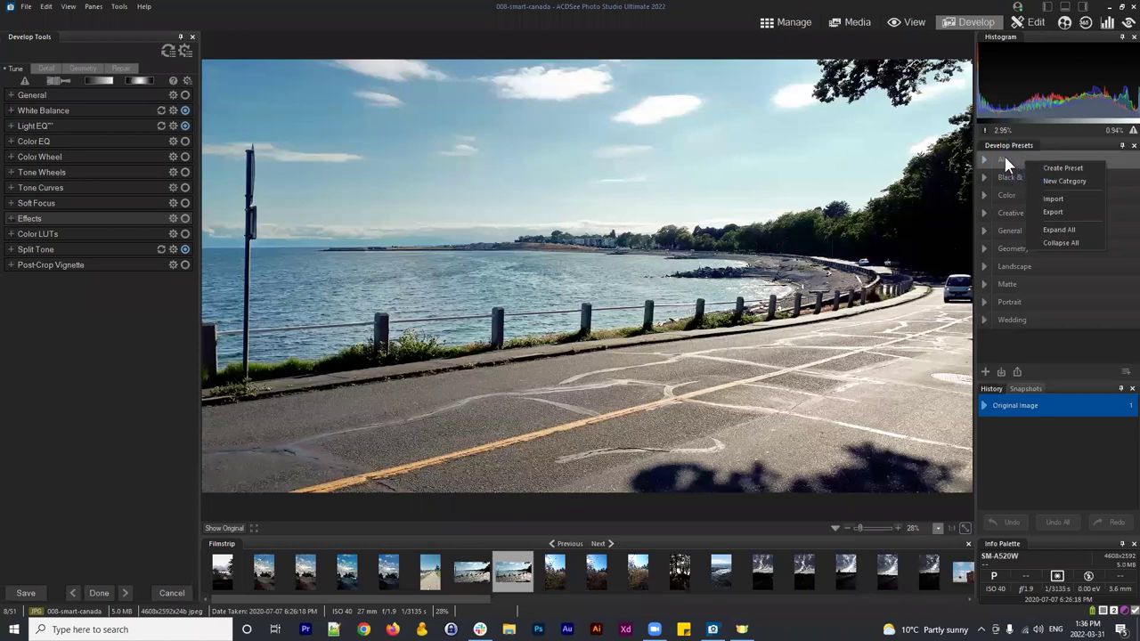
left_click(981, 159)
left_click(982, 161)
left_click(982, 162)
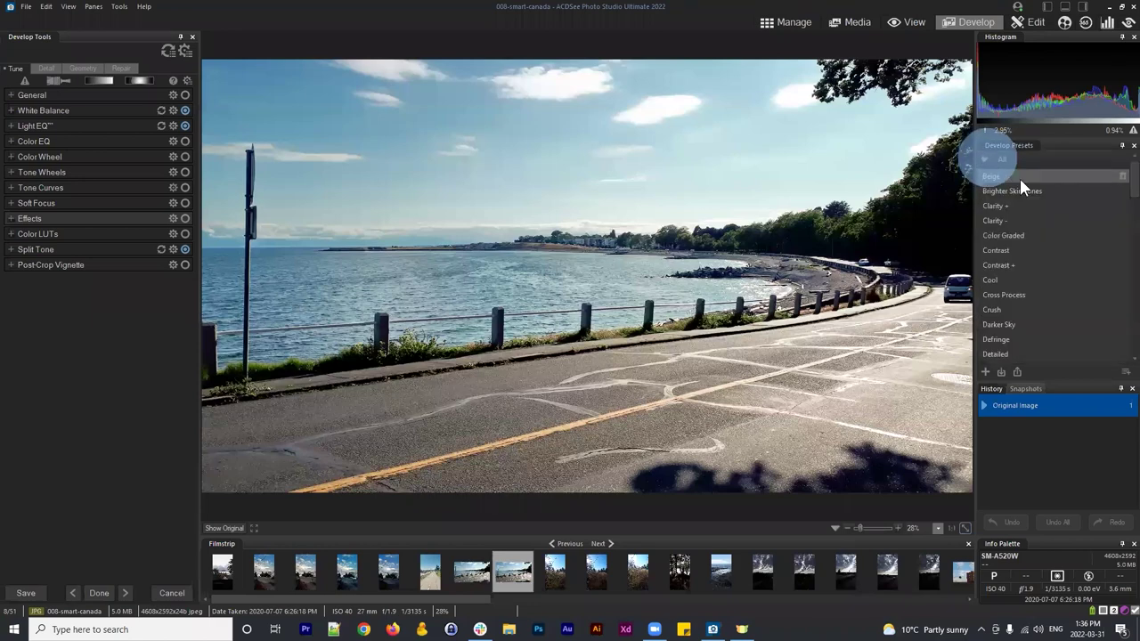
left_click(982, 163)
left_click(1117, 176)
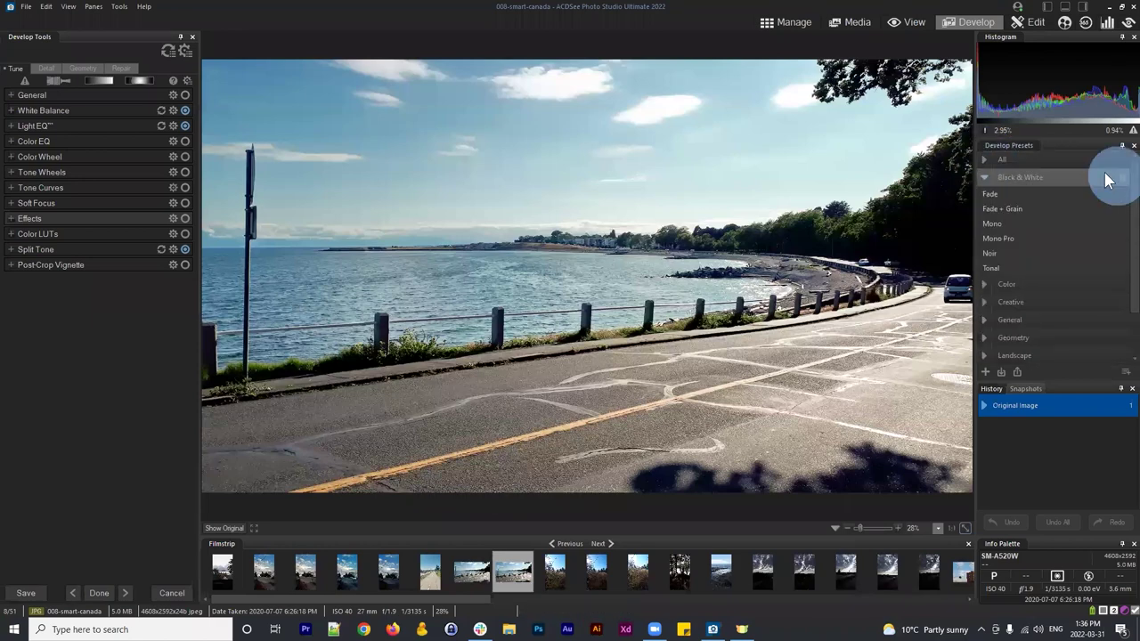
left_click(984, 177)
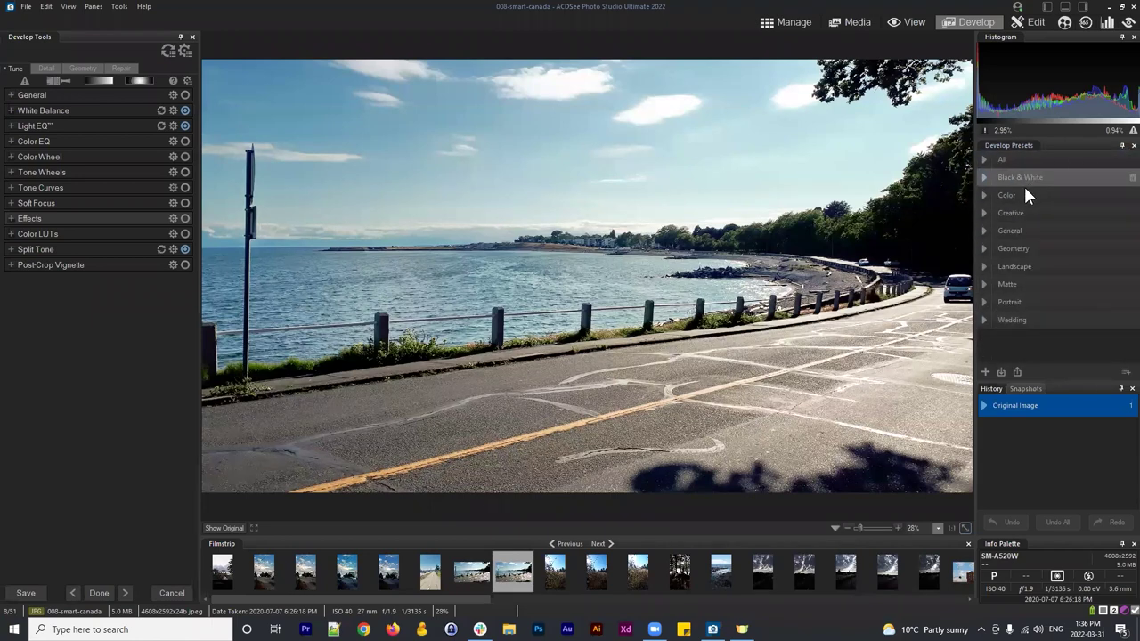
Step: Look through the develop presets in the Color category and collapse the category again
left_click(993, 195)
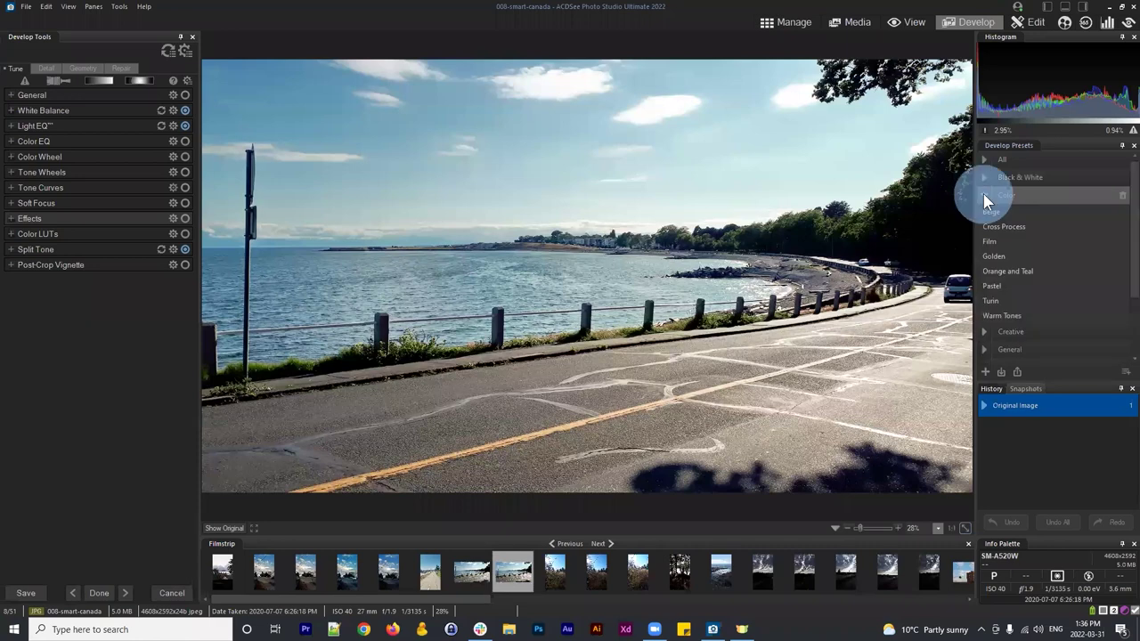
left_click(1014, 197)
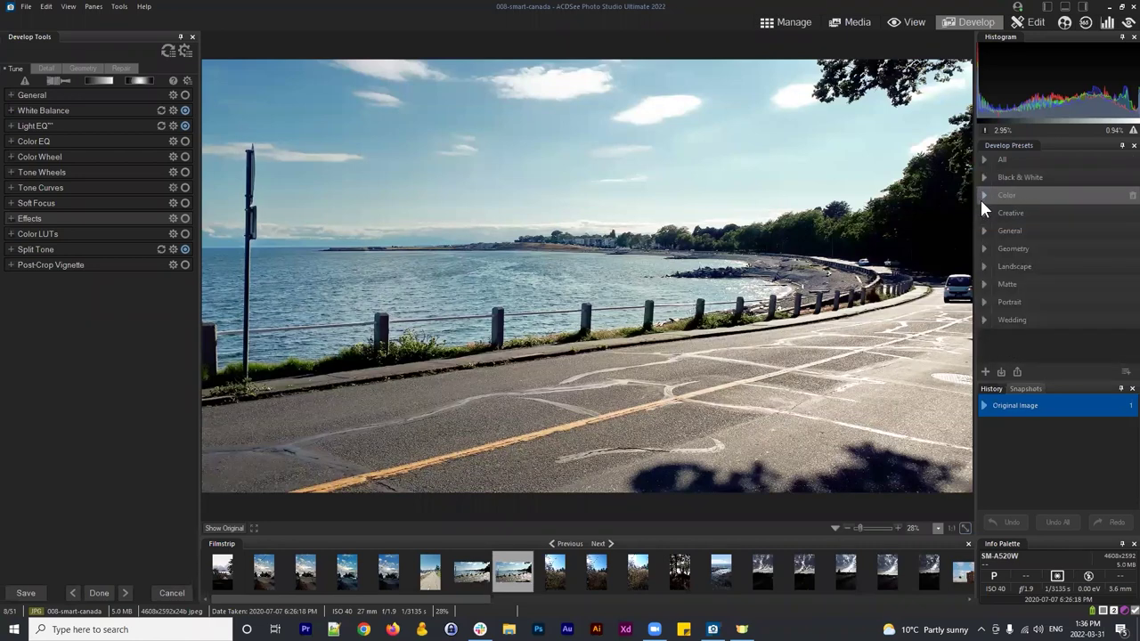
left_click(983, 194)
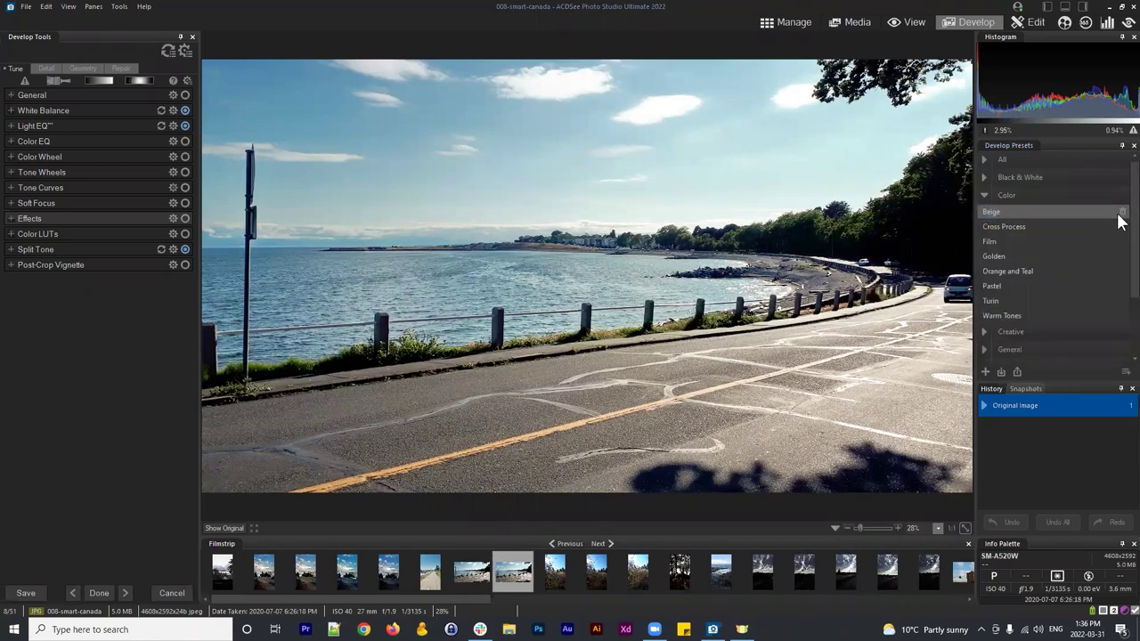
left_click(987, 193)
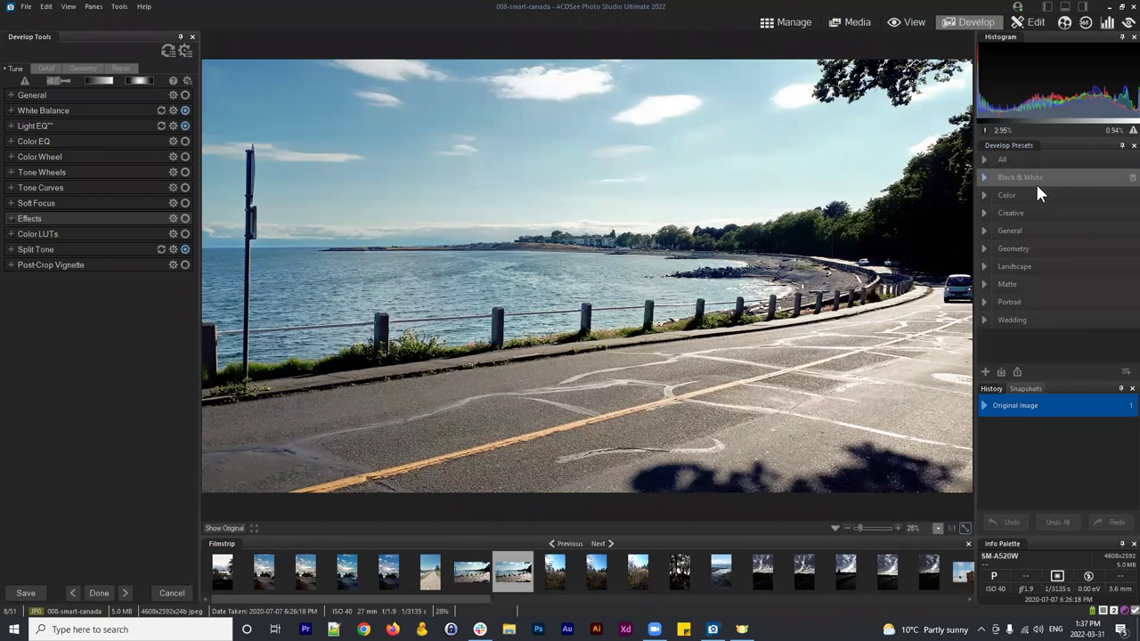
left_click(1031, 346)
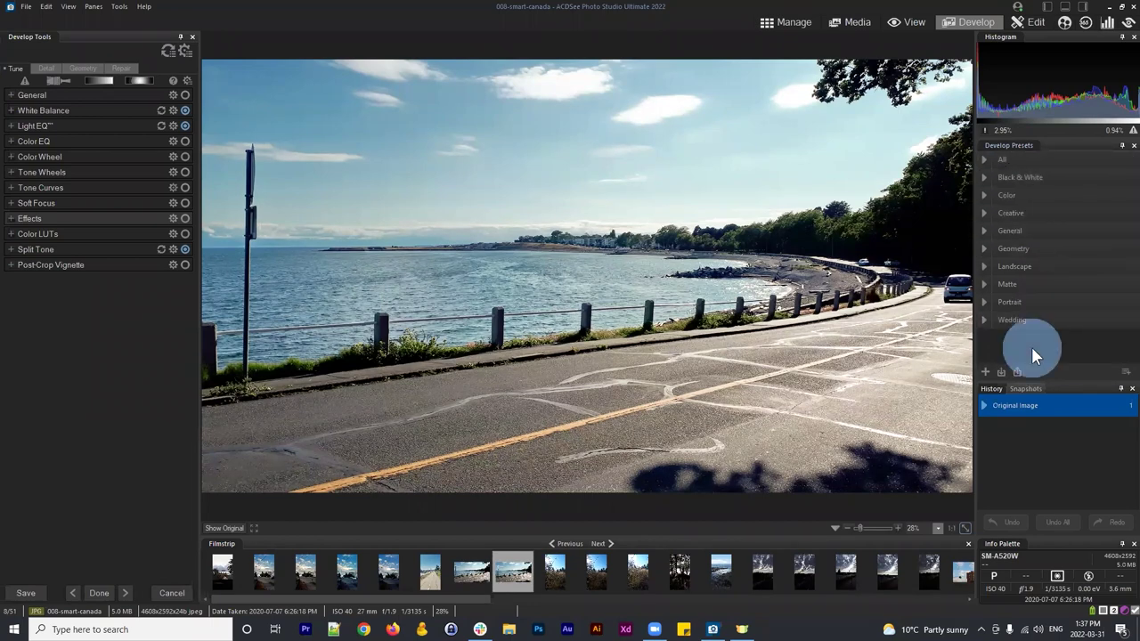
Step: Return to Manage mode, review the Batch Develop preset list for 008-smart-canada, and close it without developing the photo
left_click(782, 22)
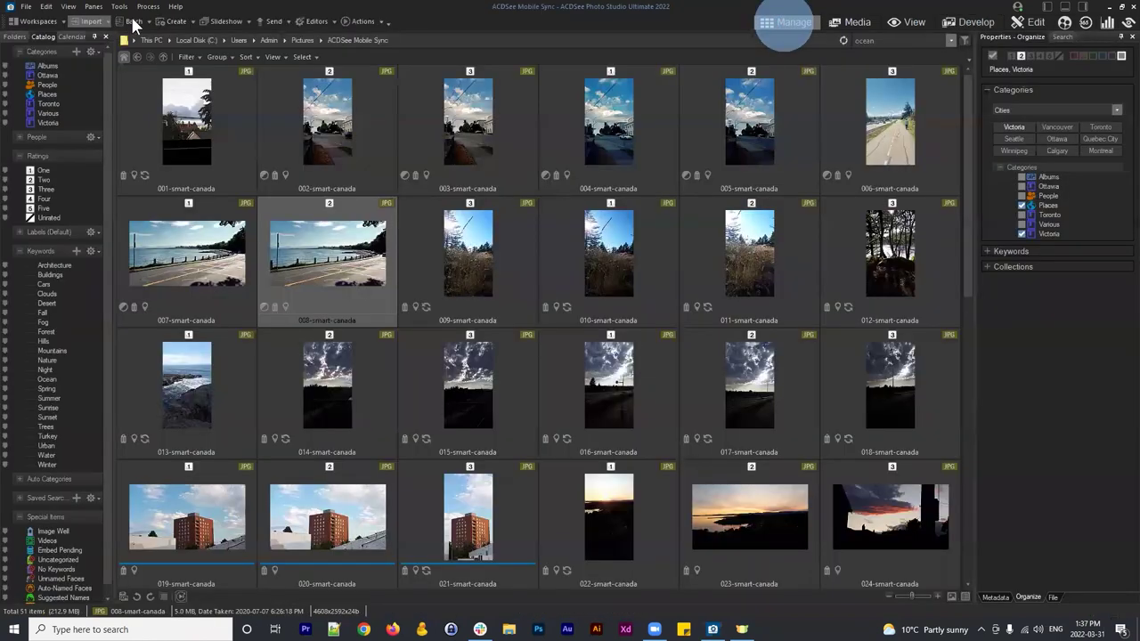
left_click(133, 21)
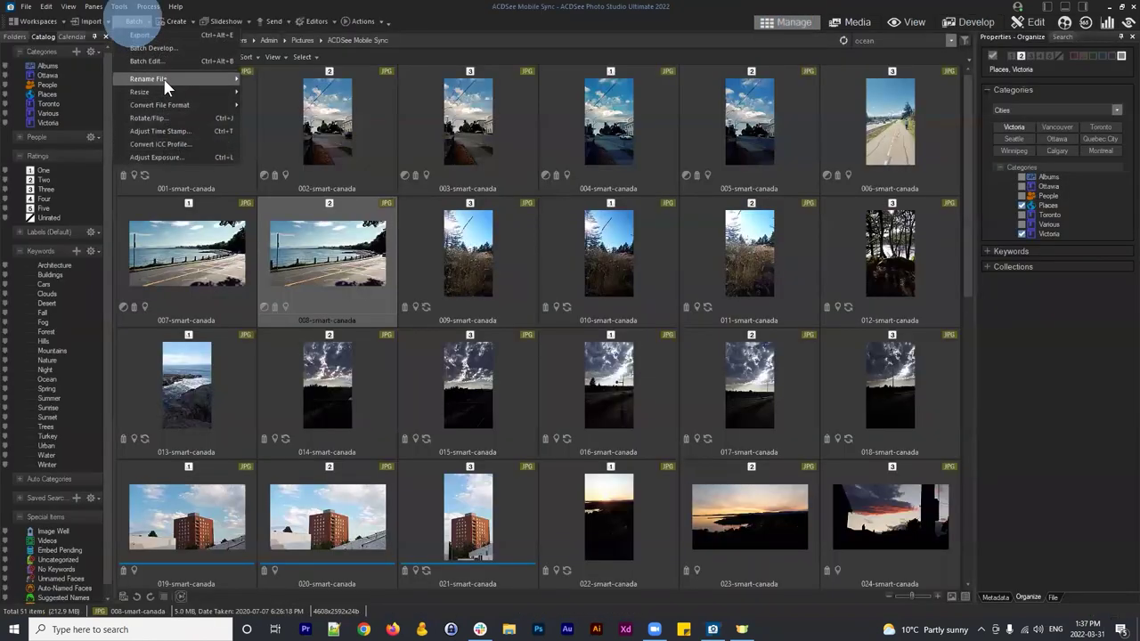
mouse_move(158, 80)
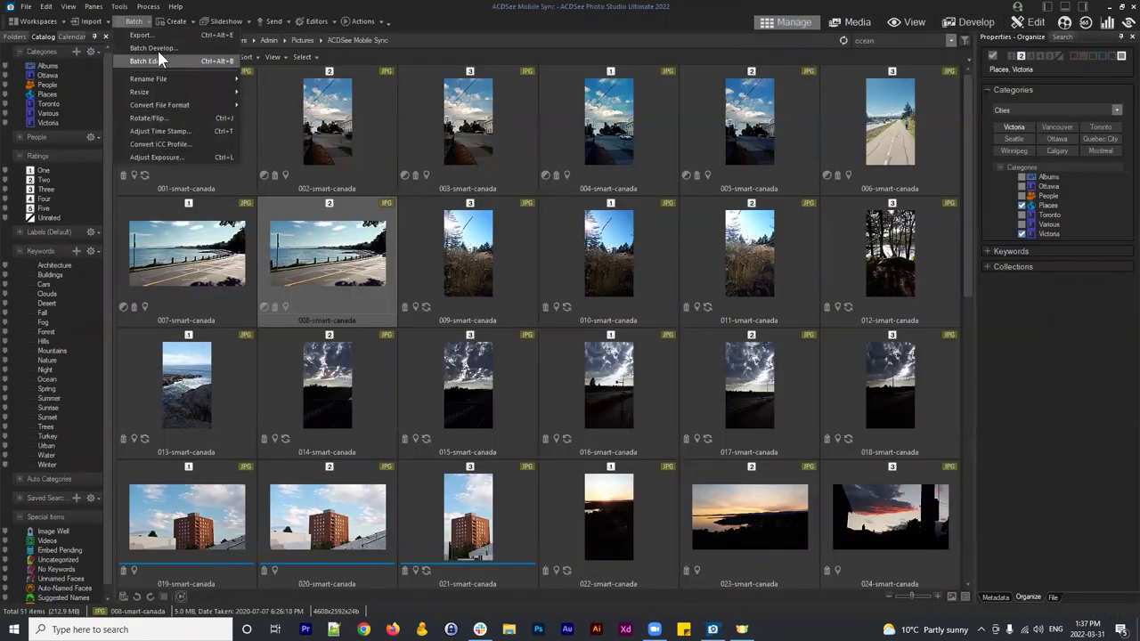
left_click(156, 48)
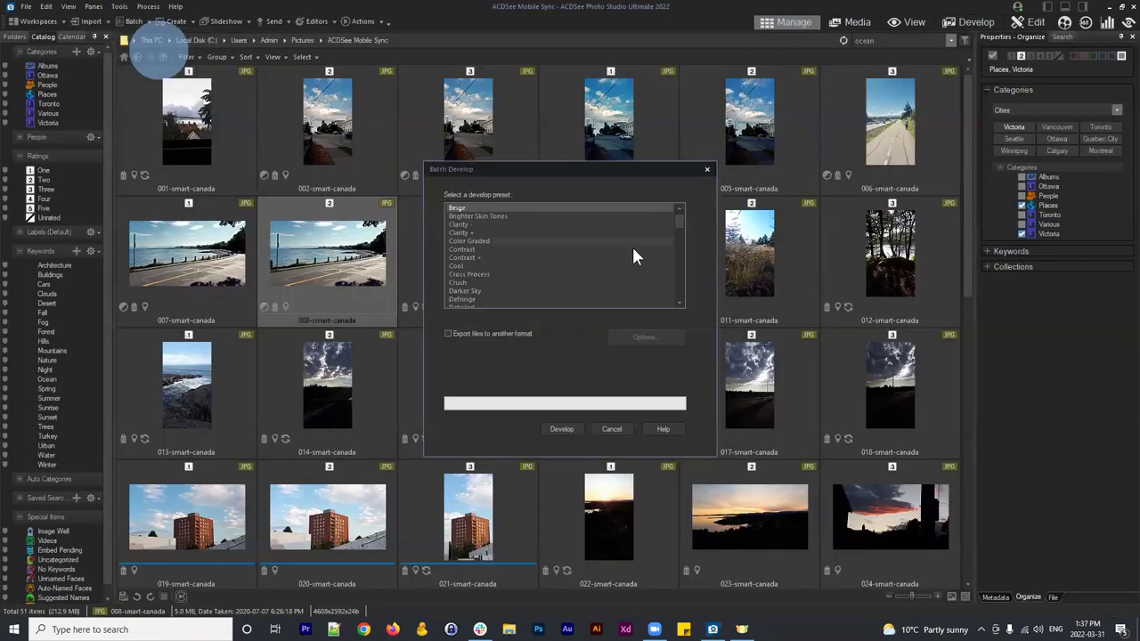
left_click(682, 216)
left_click(536, 396)
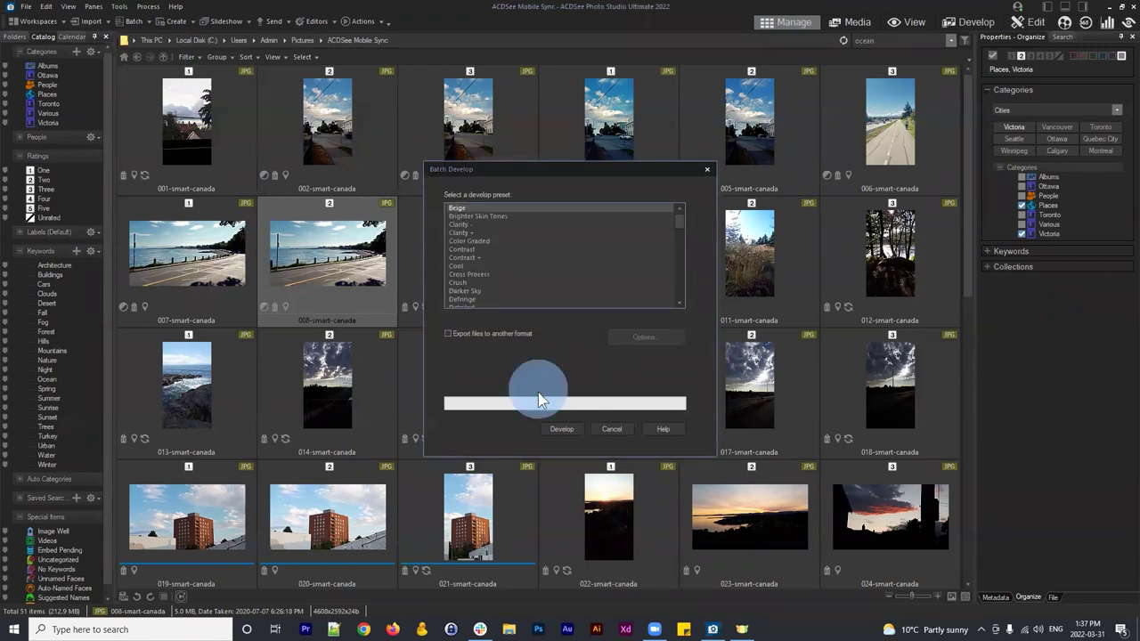
left_click(614, 429)
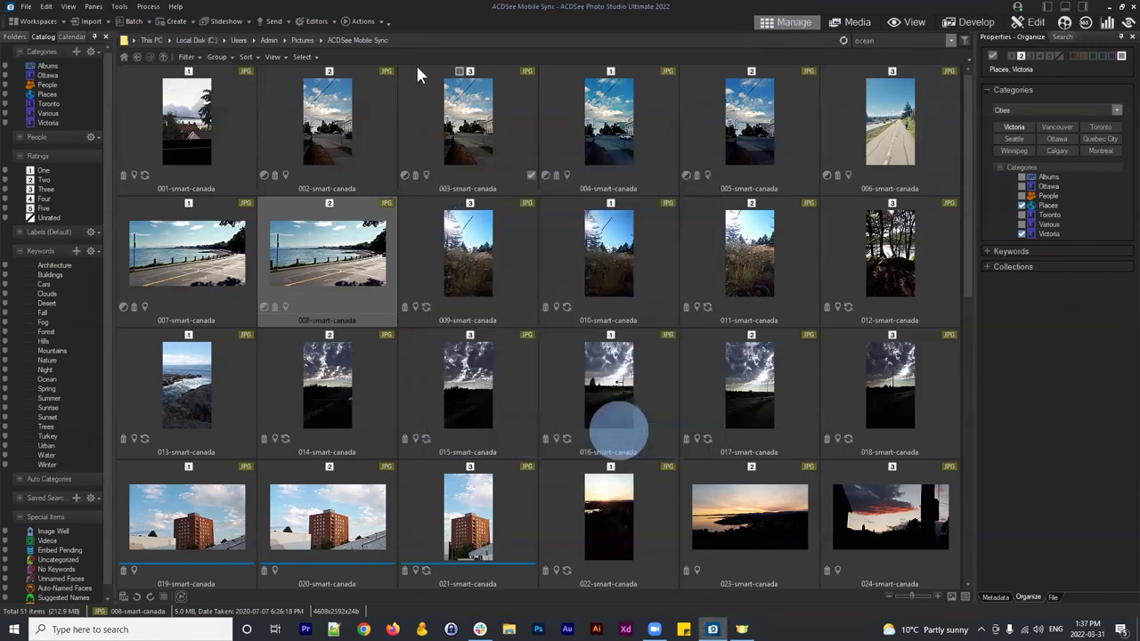
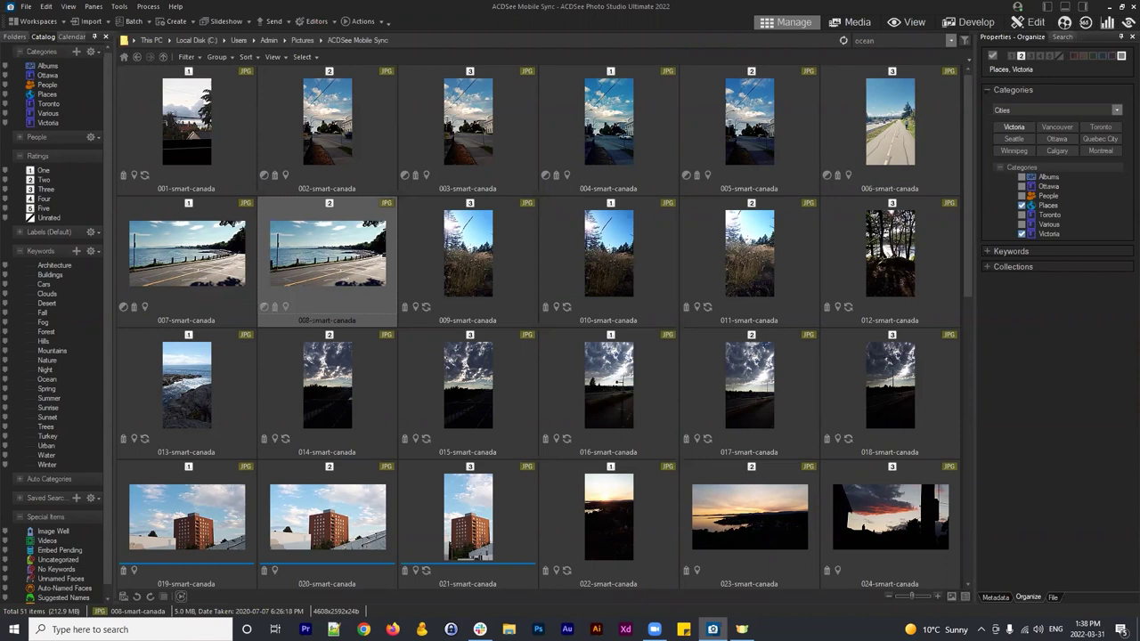
left_click(613, 130)
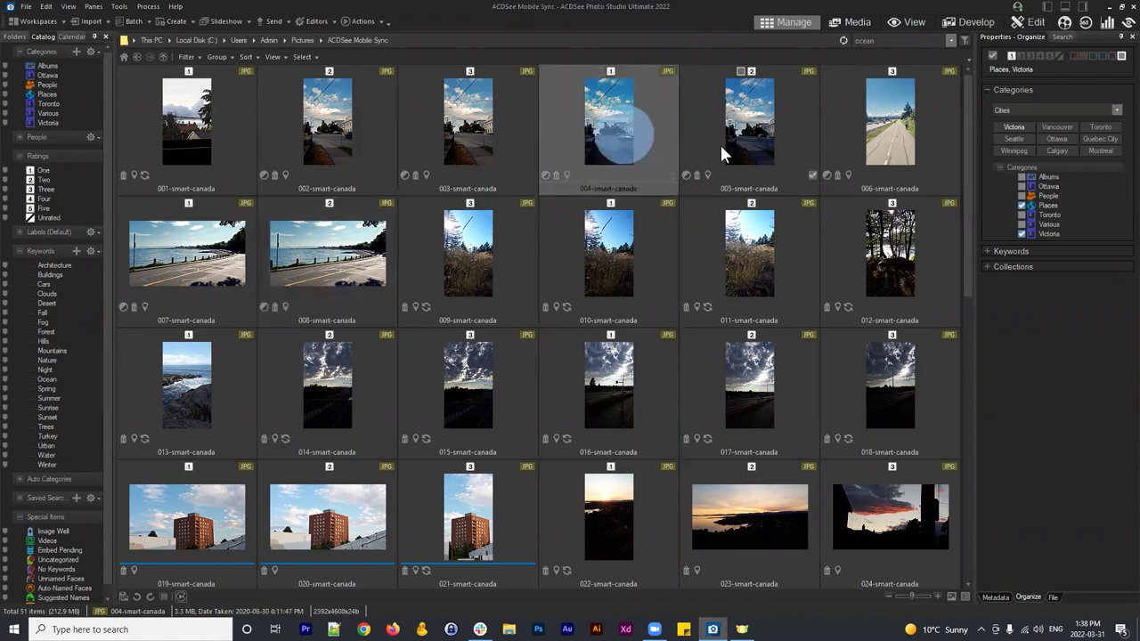
left_click(733, 143)
left_click(753, 270)
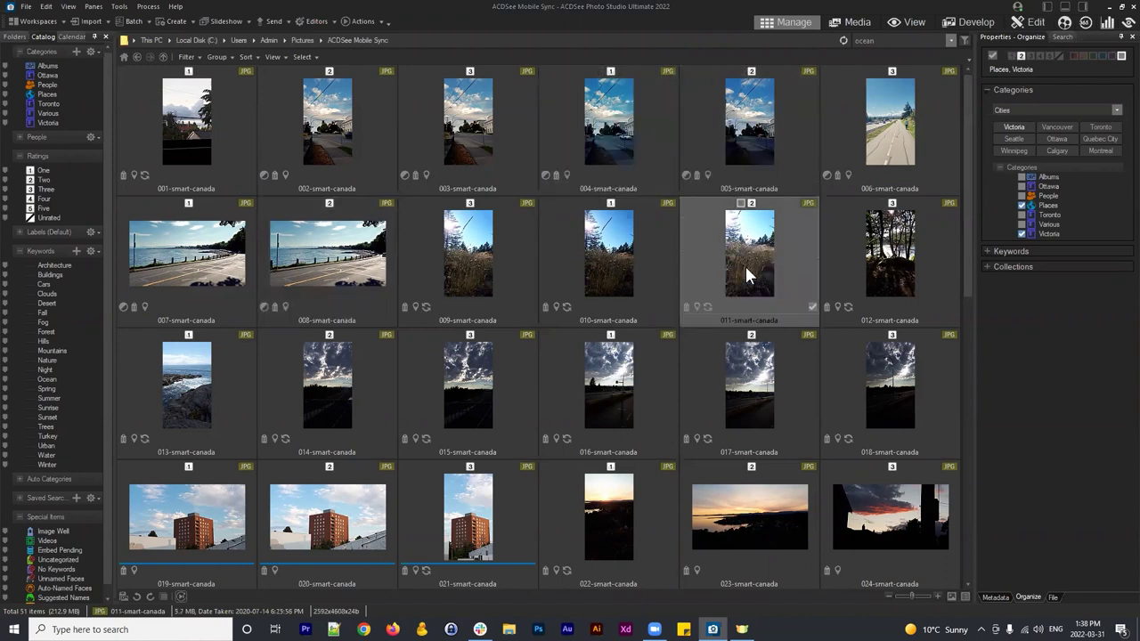
left_click(752, 147)
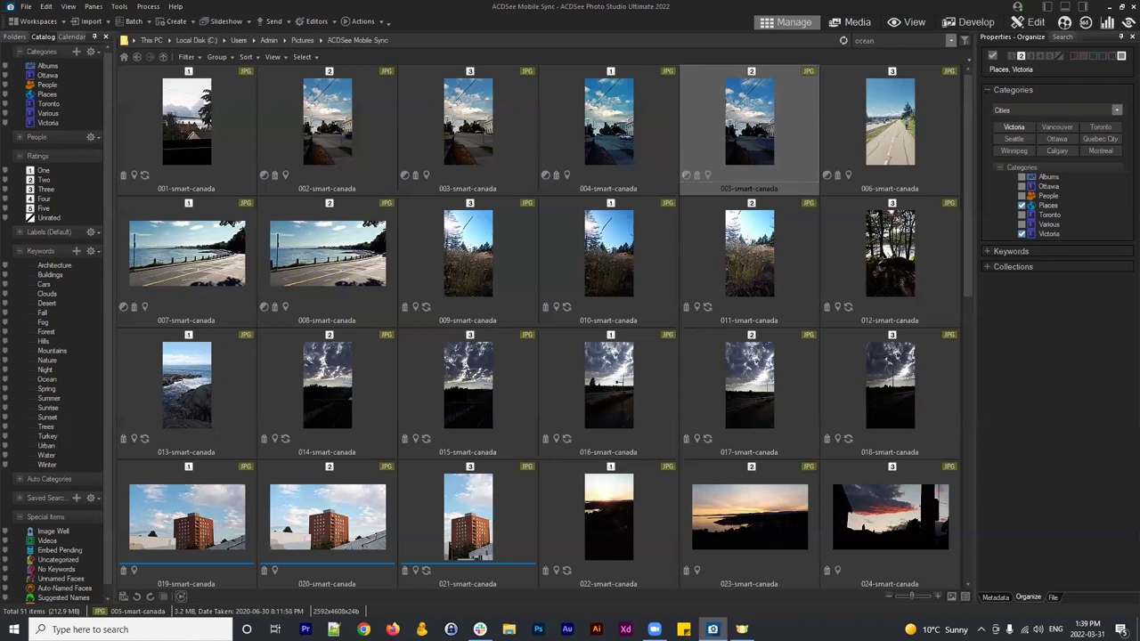
left_click(616, 138)
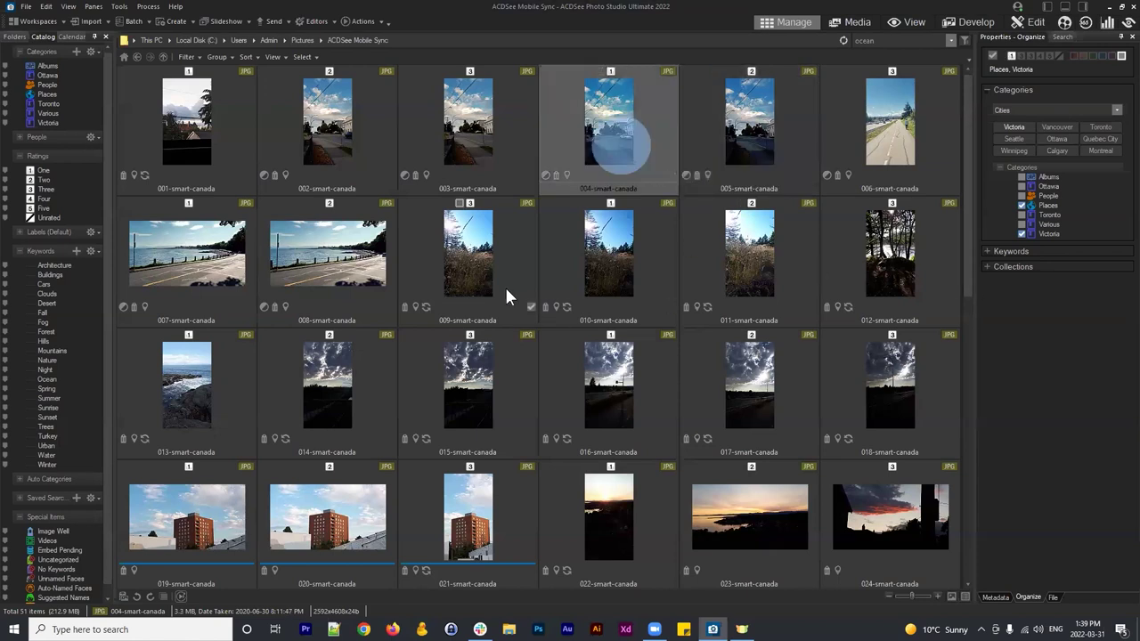
left_click(496, 126)
left_click(727, 143)
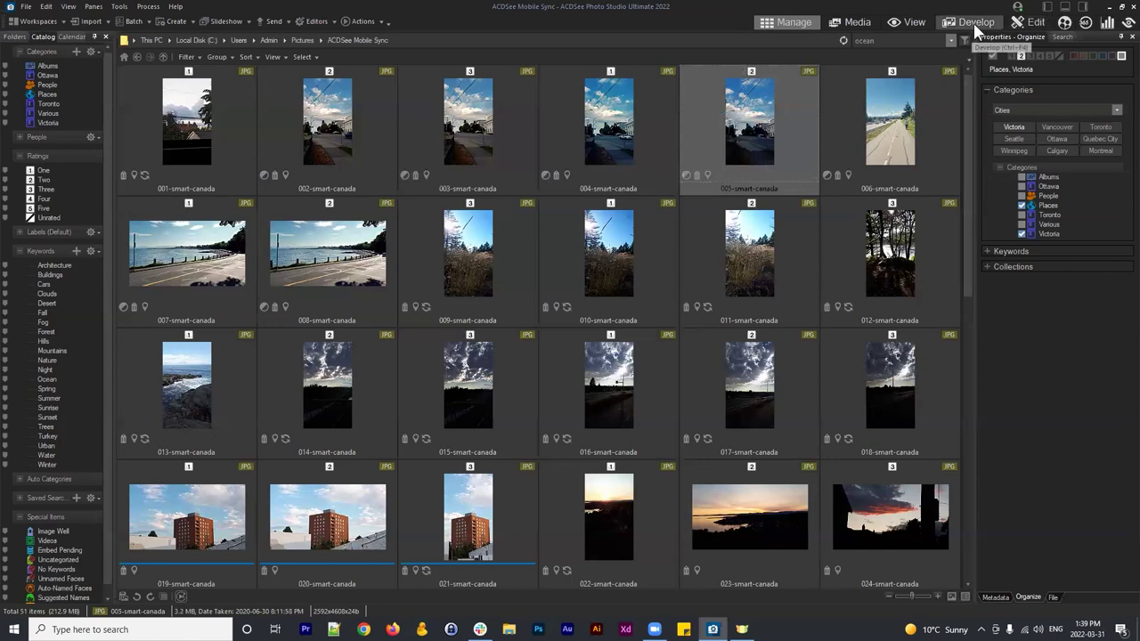
Step: Open 009-smart-canada in Develop mode, collapse the other Geometry groups and examine the Lens Correction settings
left_click(481, 269)
key("ctrl+F6")
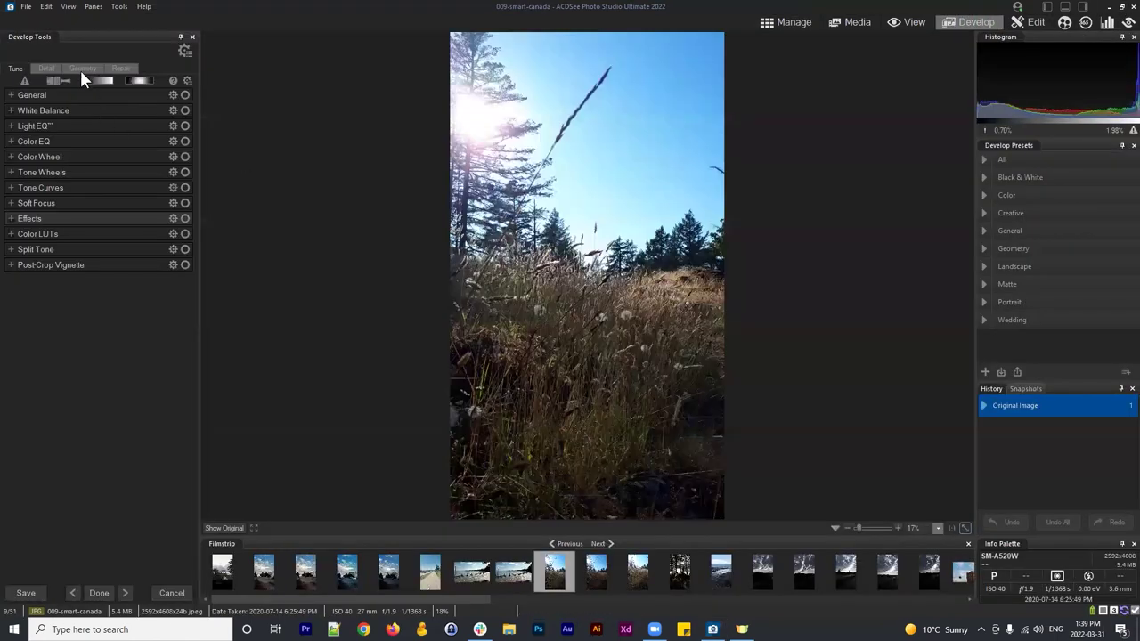
left_click(82, 68)
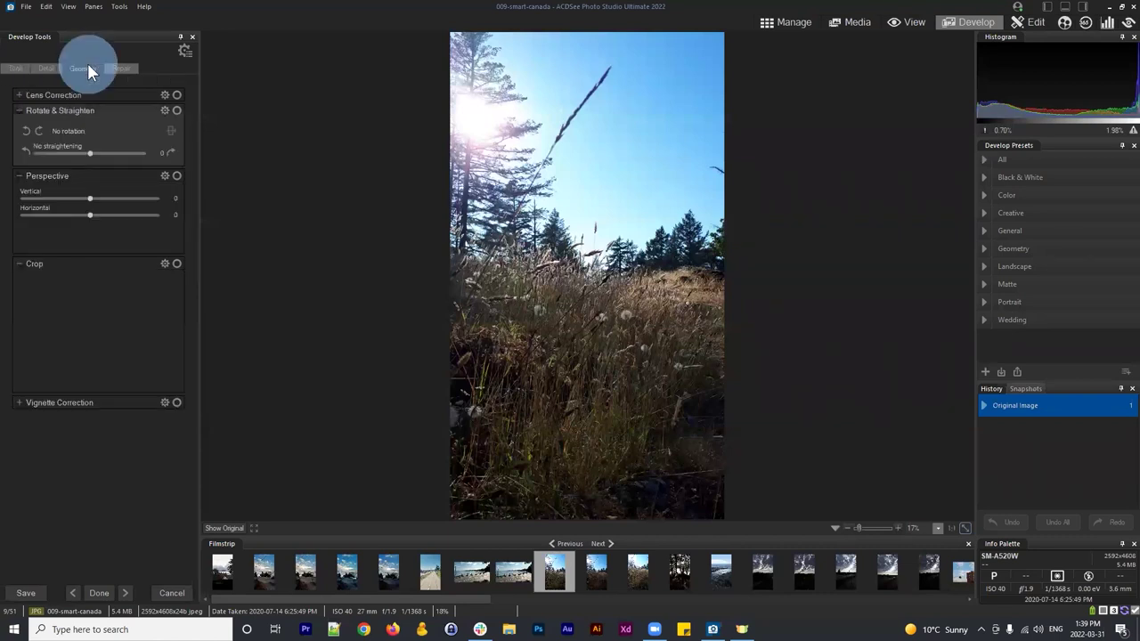
left_click(19, 111)
left_click(18, 125)
left_click(16, 143)
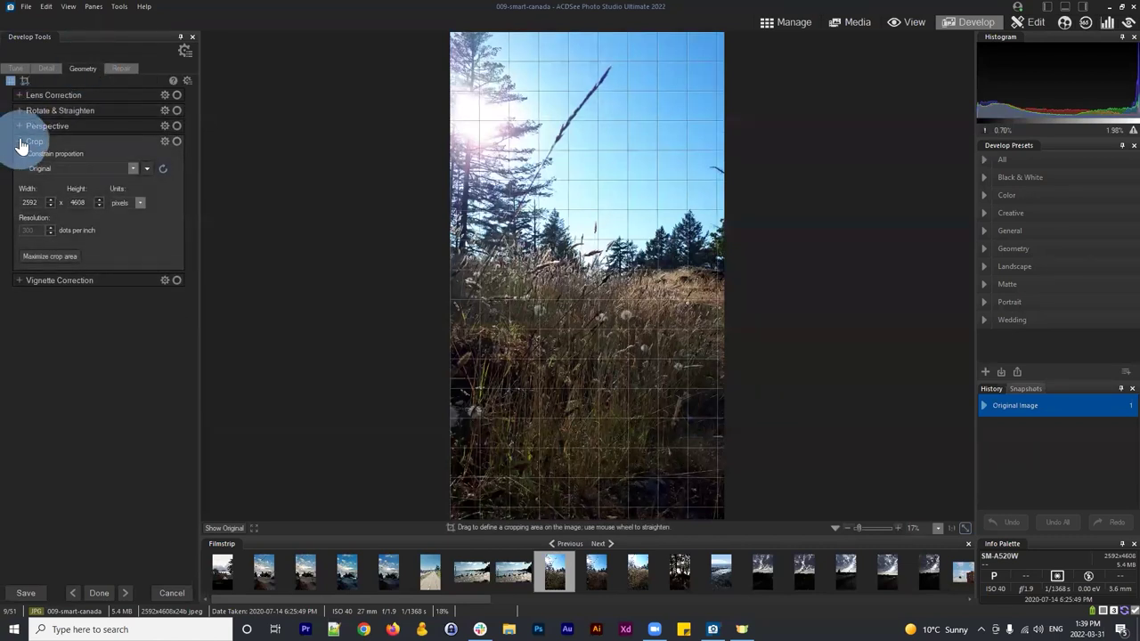
left_click(19, 97)
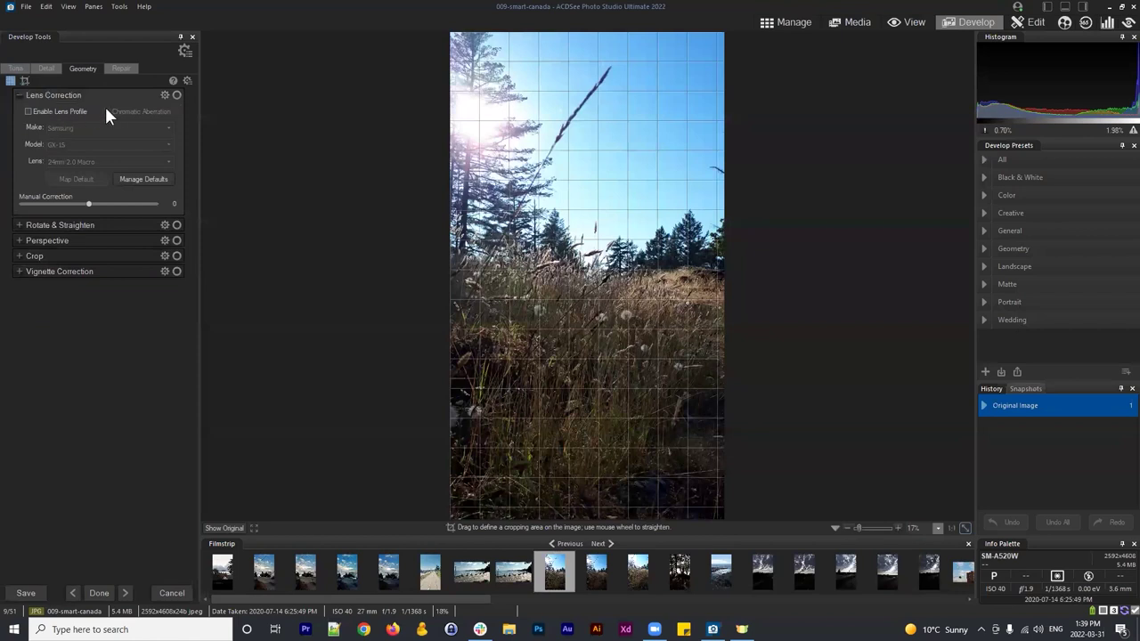
Step: Review the settings that can be stored in a develop preset, mark Lens correction for inclusion, and close the dialog without saving
left_click(183, 52)
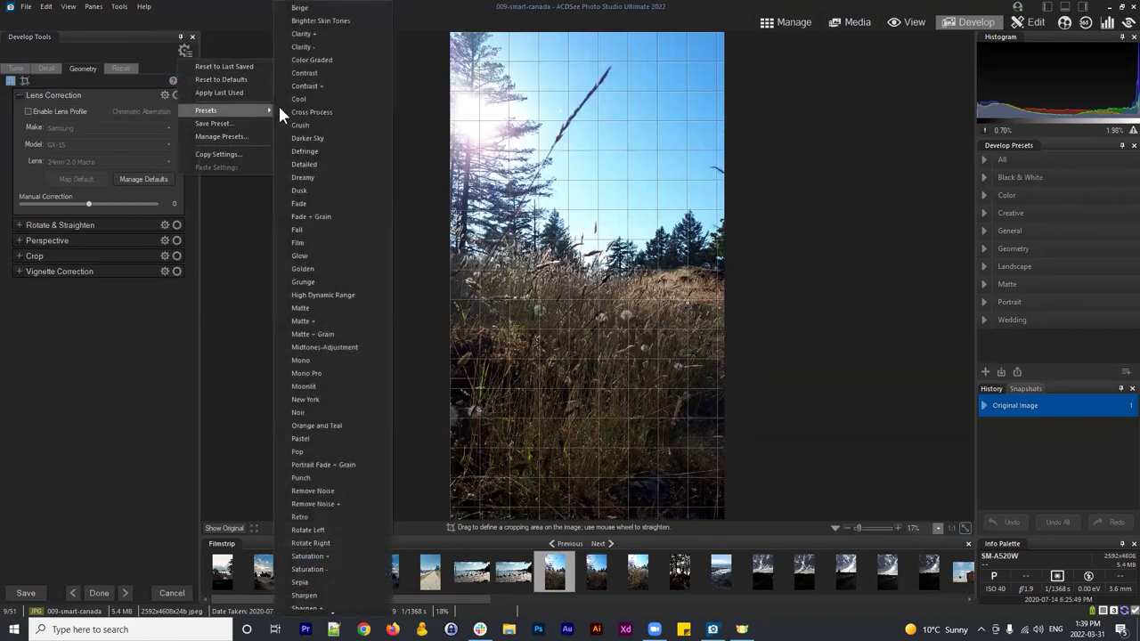
left_click(213, 123)
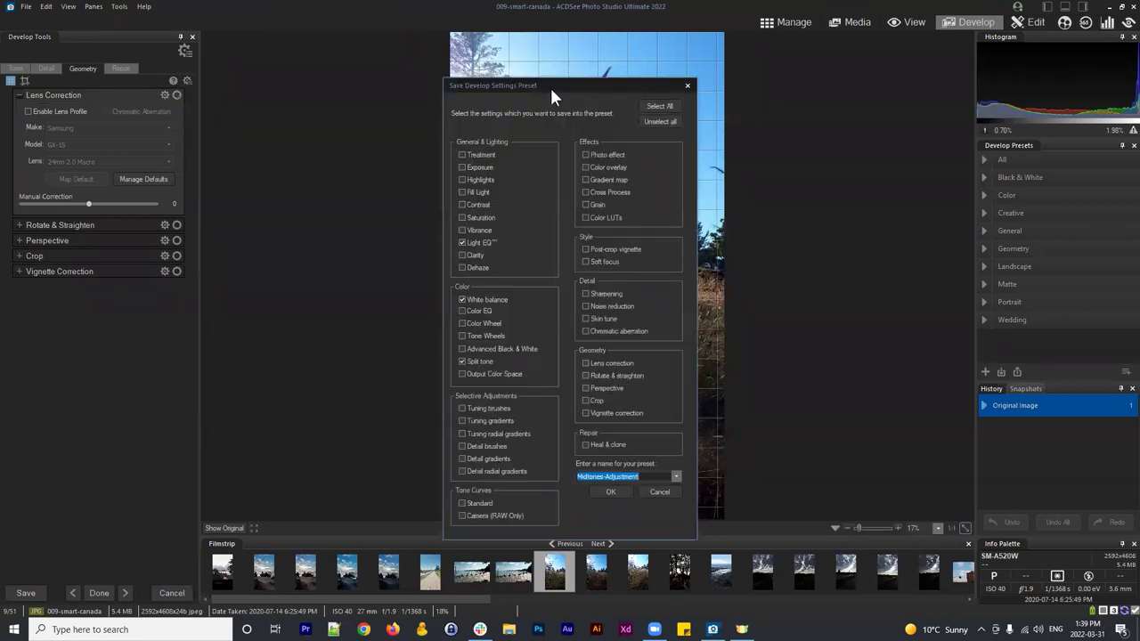
left_click_drag(546, 83, 325, 28)
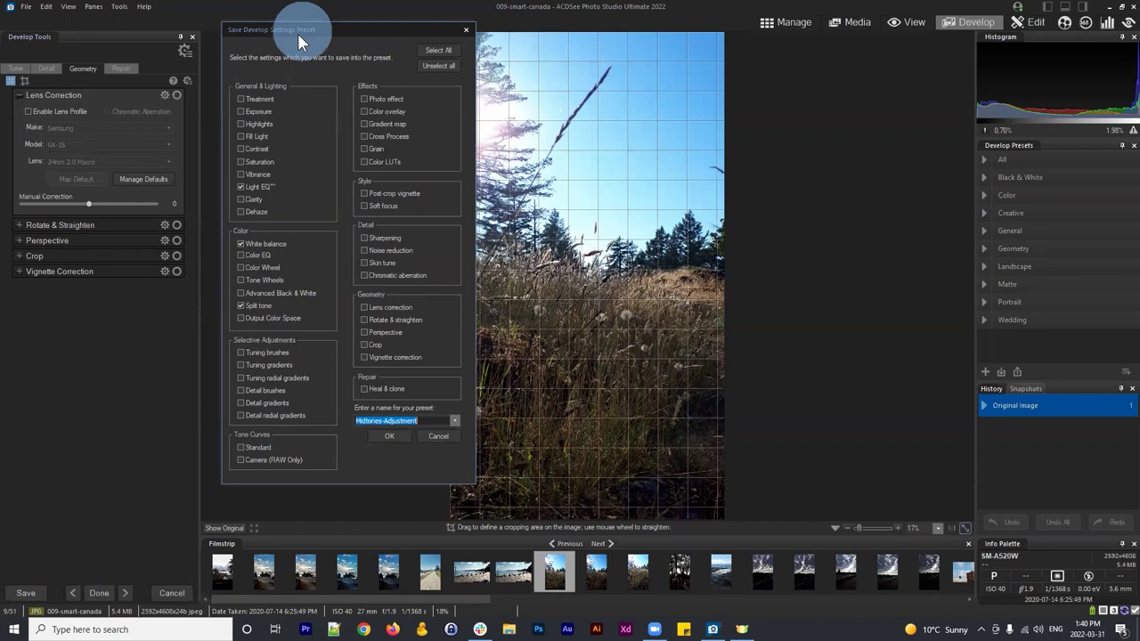
left_click_drag(297, 33, 292, 36)
left_click(361, 309)
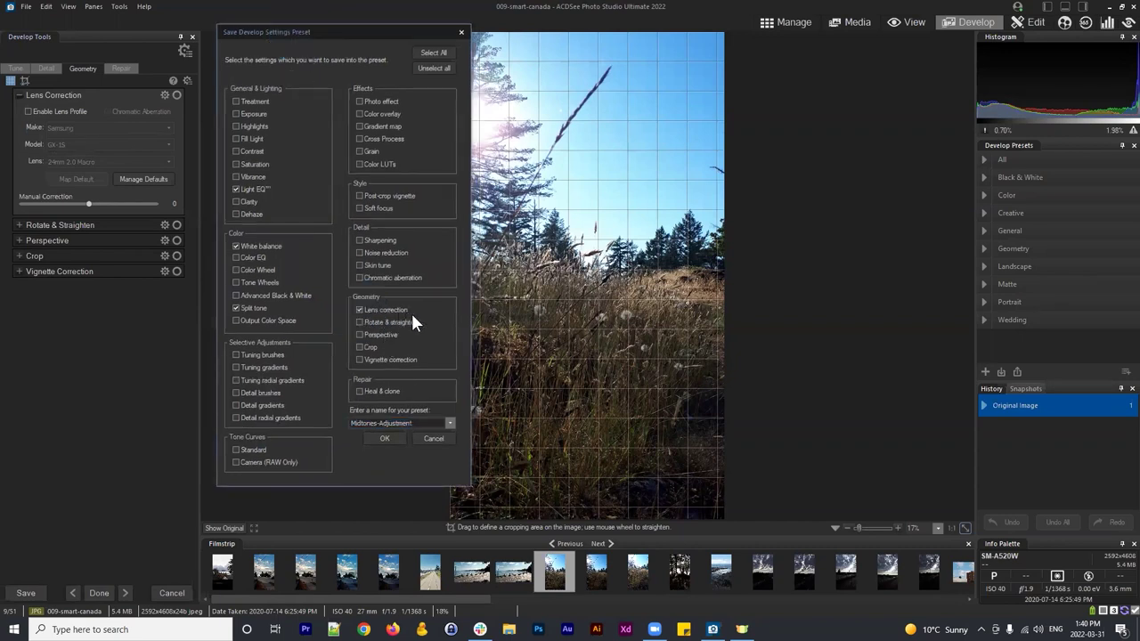
left_click(403, 307)
double_click(418, 423)
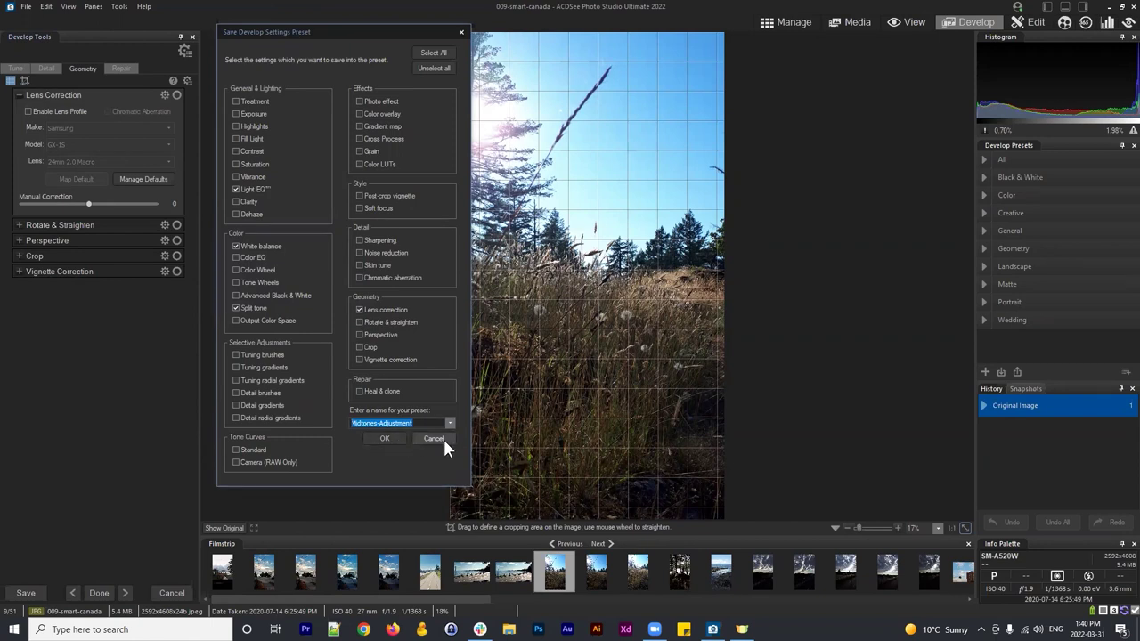
left_click(442, 438)
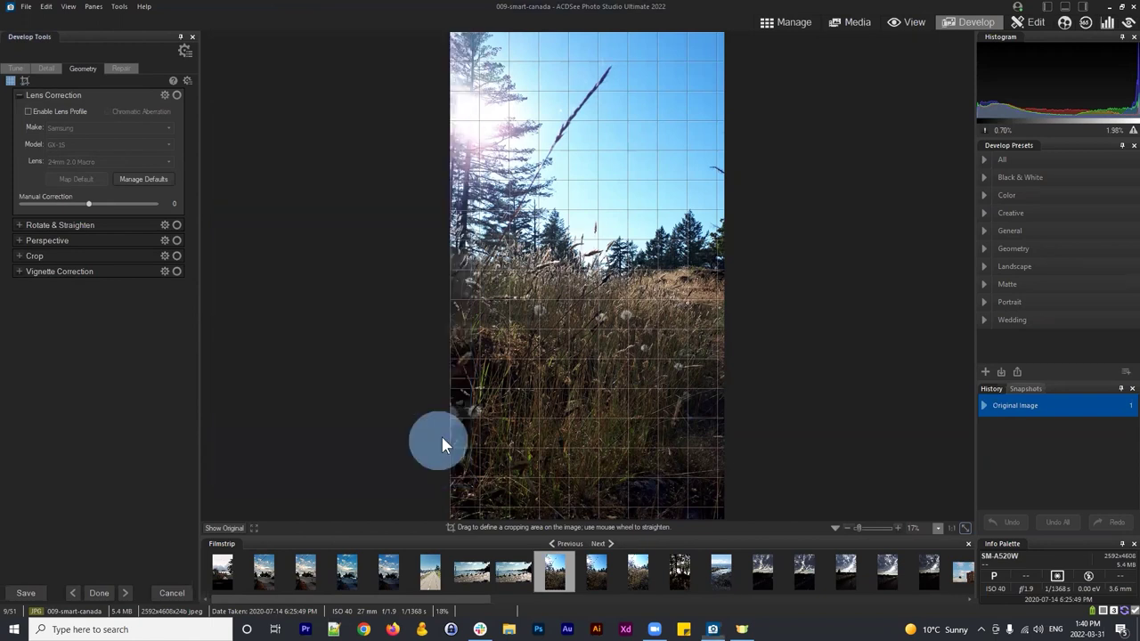
Step: Return to Manage mode, open the Landscape folder inside Pictures and select Landscape 004
left_click(789, 23)
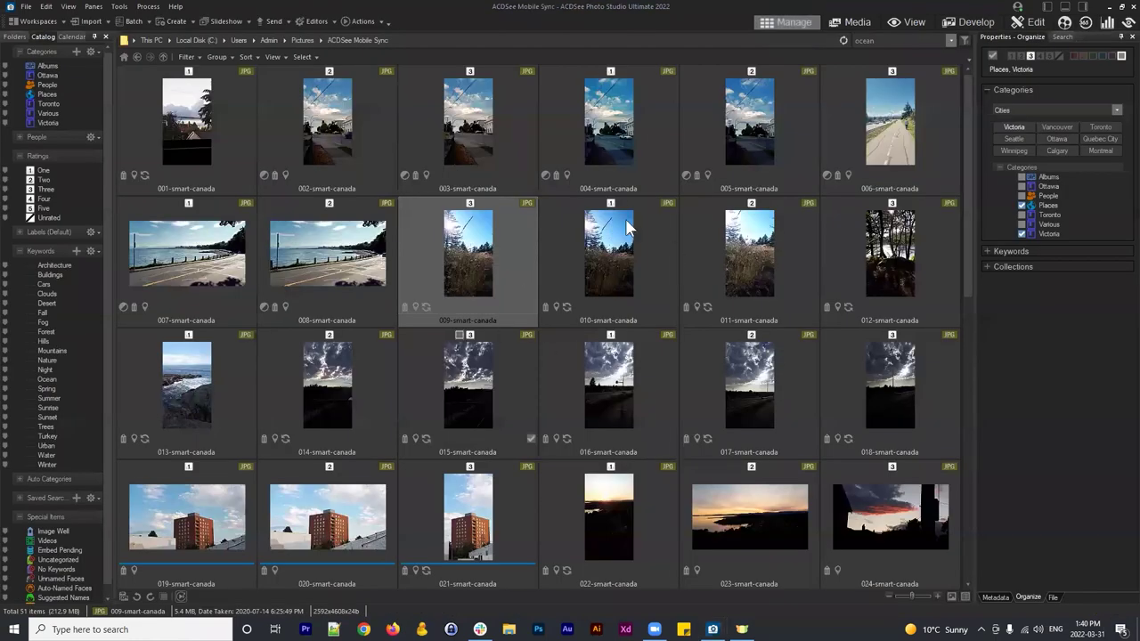
left_click(611, 245)
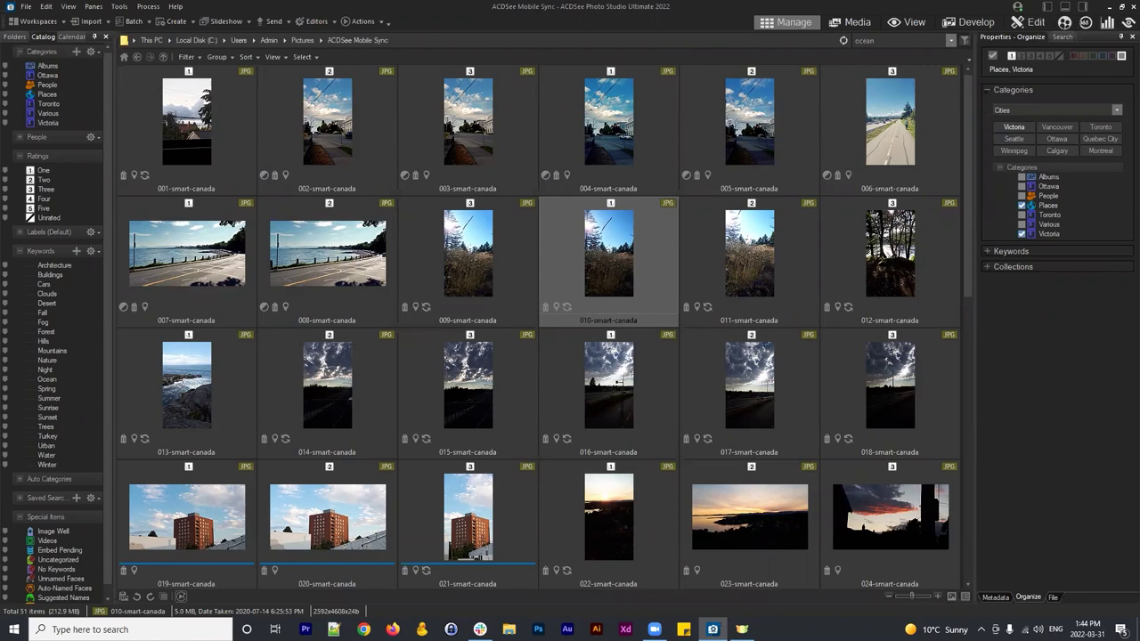
left_click(125, 46)
double_click(900, 123)
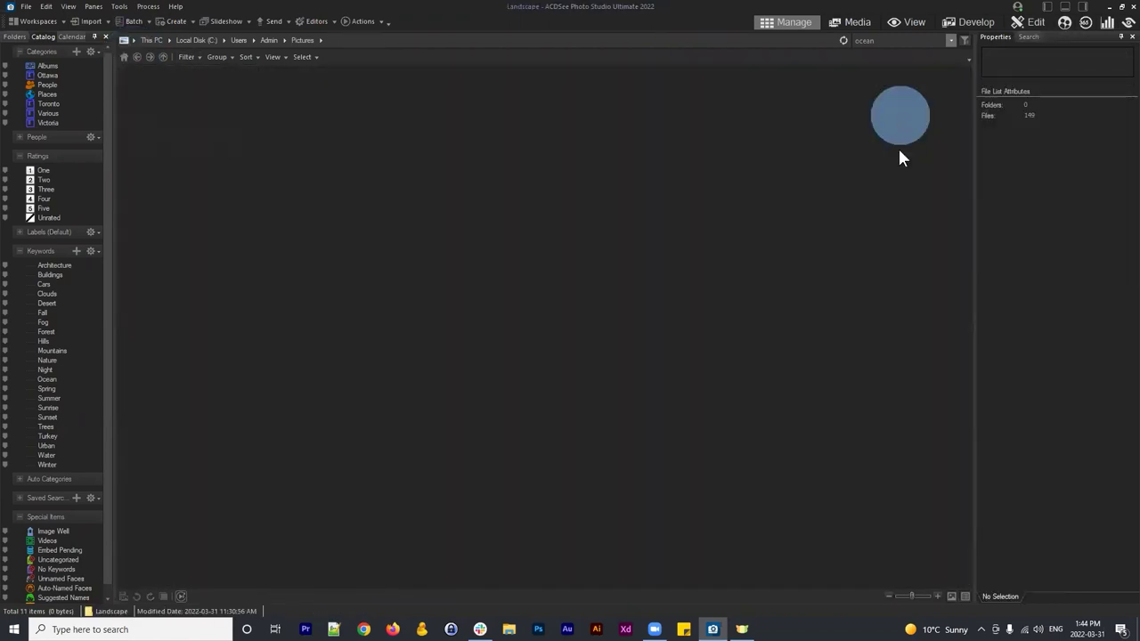
left_click(439, 122)
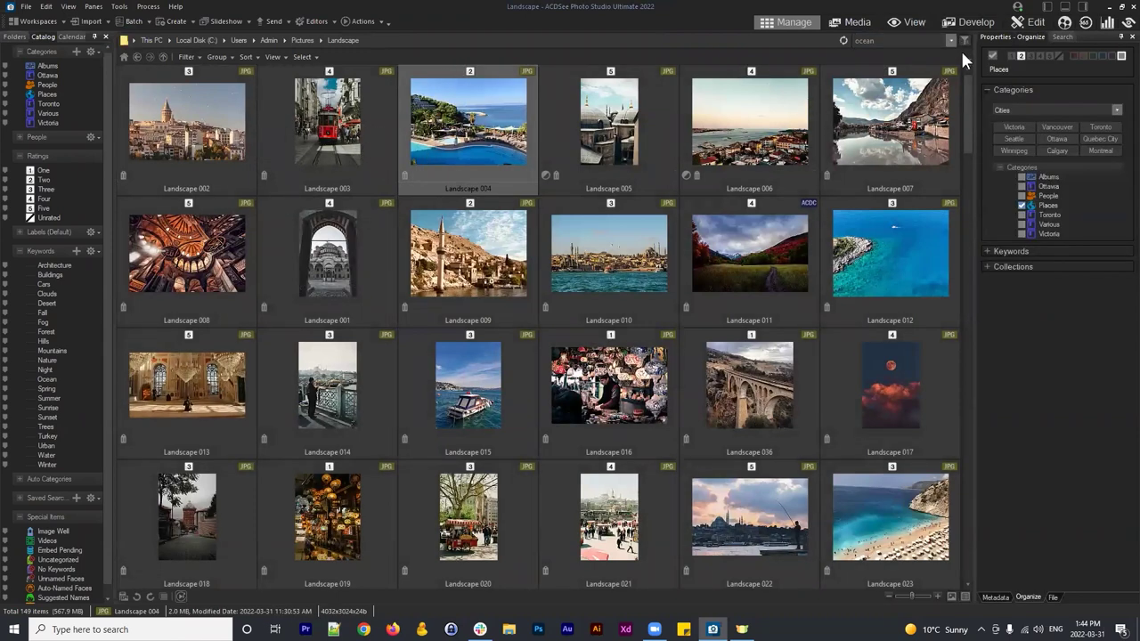
left_click(1016, 315)
Step: Dismiss the Malwarebytes update notice and run a quick search of the entire database for "ocean"
left_click(871, 40)
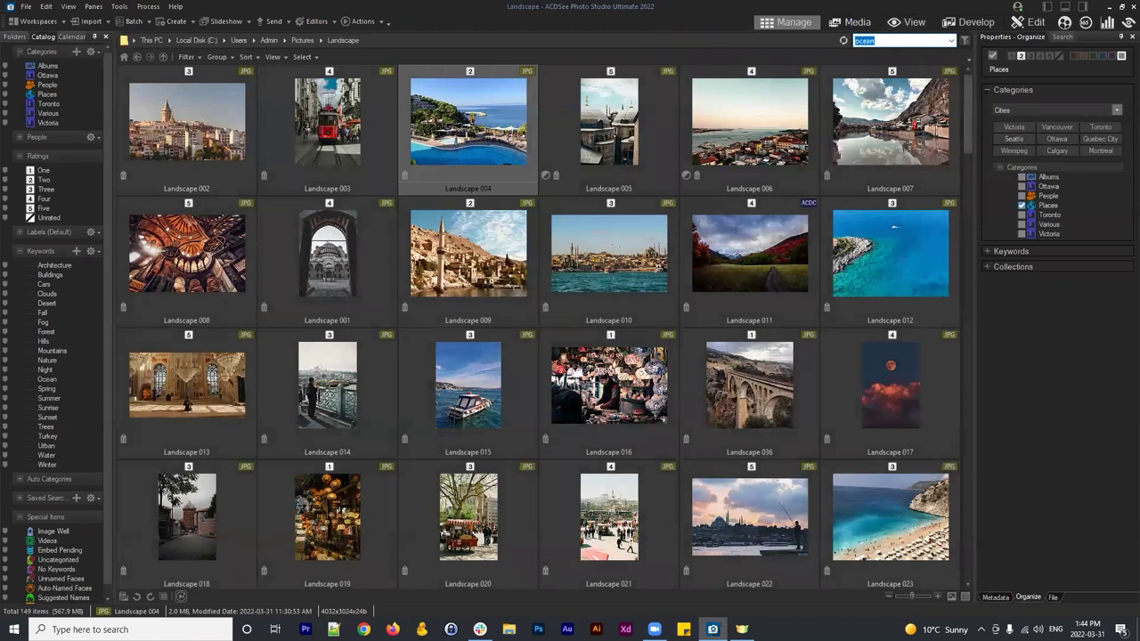
key("Return")
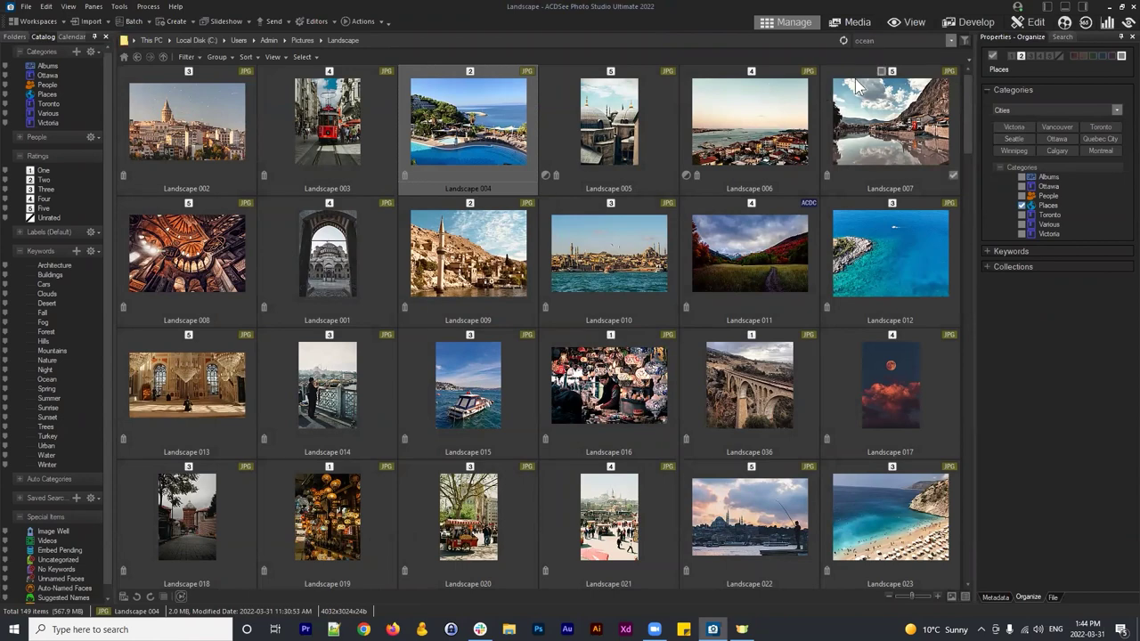
left_click(890, 41)
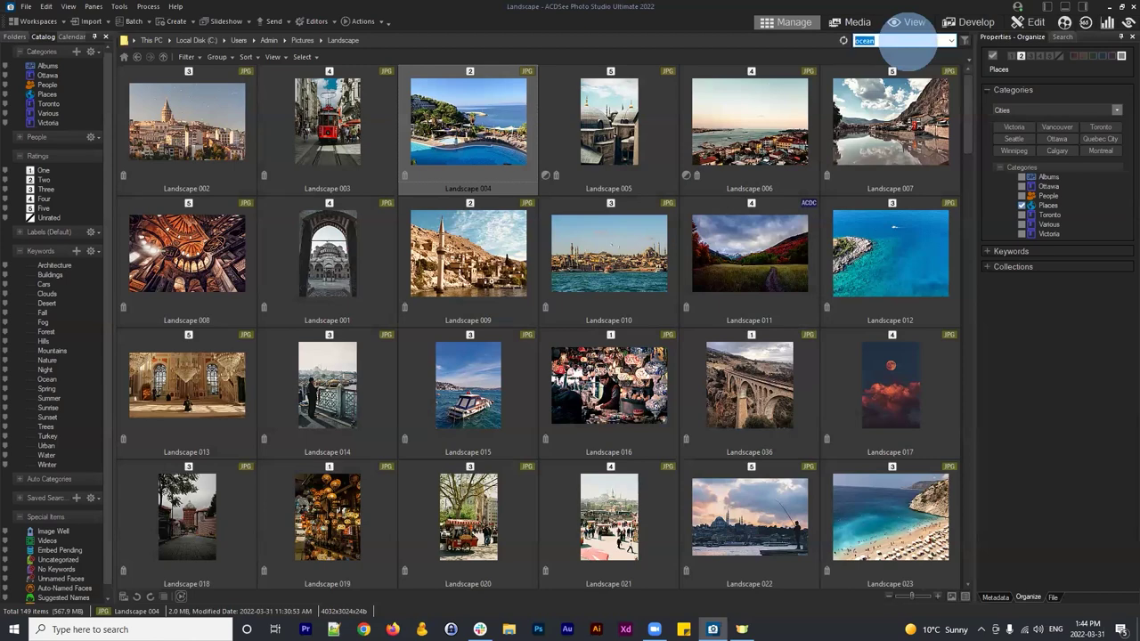
left_click(1123, 499)
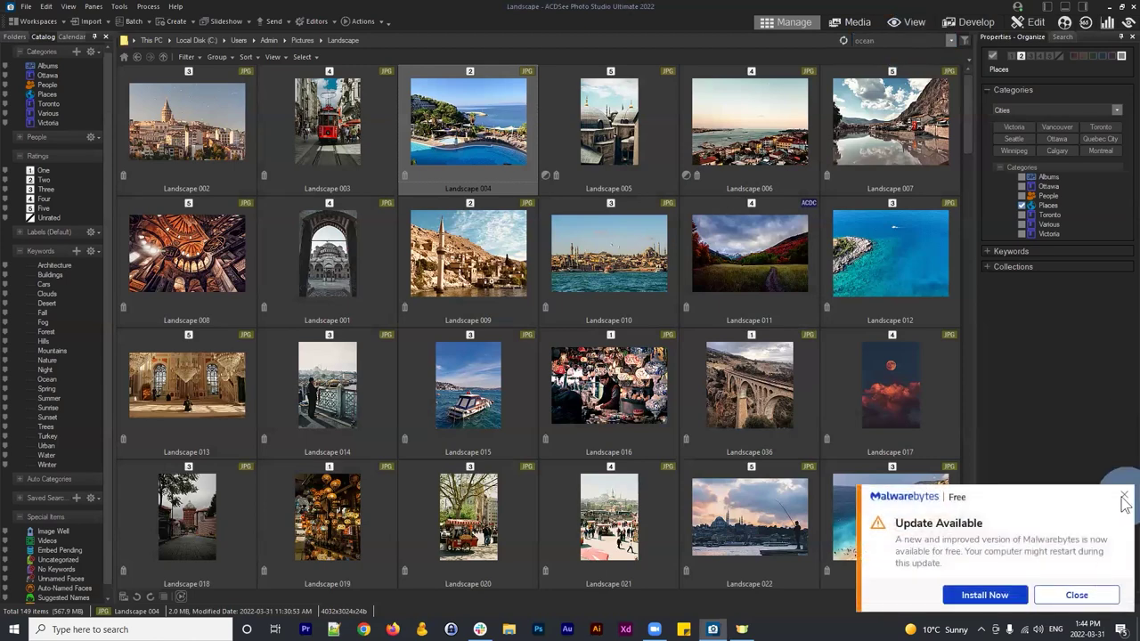
left_click(890, 41)
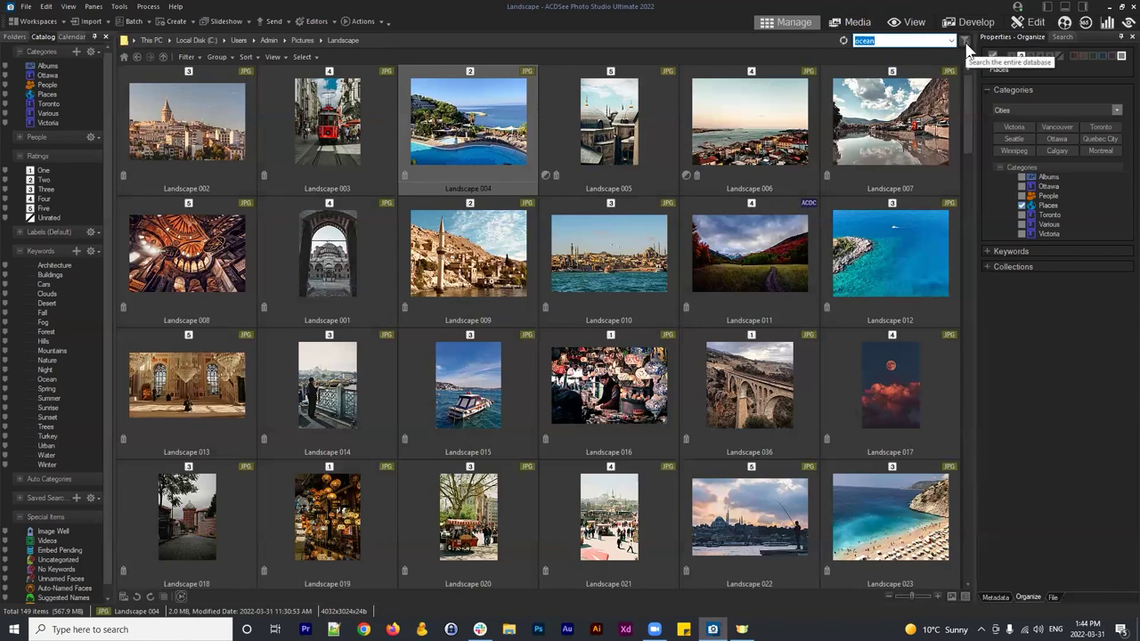
left_click(881, 40)
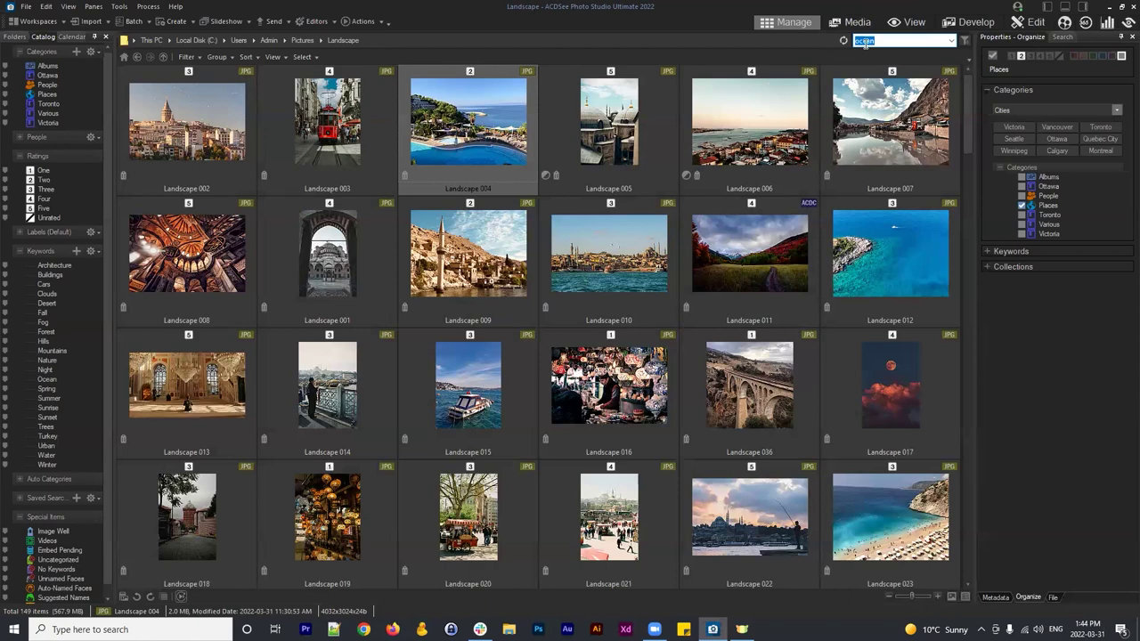
type("ocean")
key("Return")
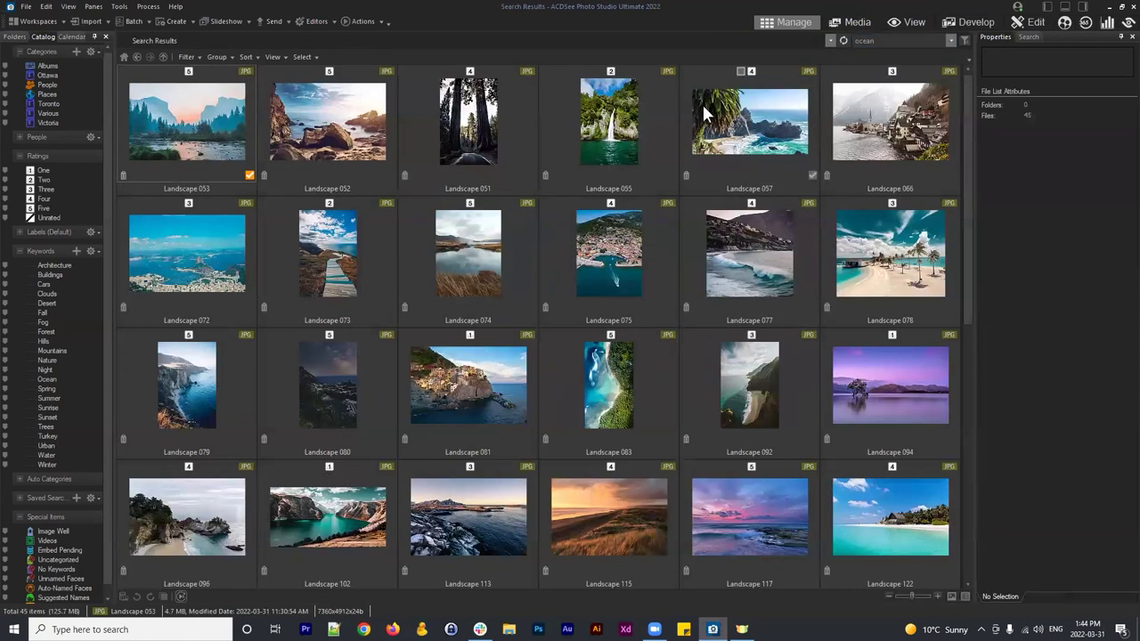
Step: Browse the ocean search results and expand the Keywords group to compare the keywords of Landscape 053 and Landscape 052
scroll(600, 178, "down", 5)
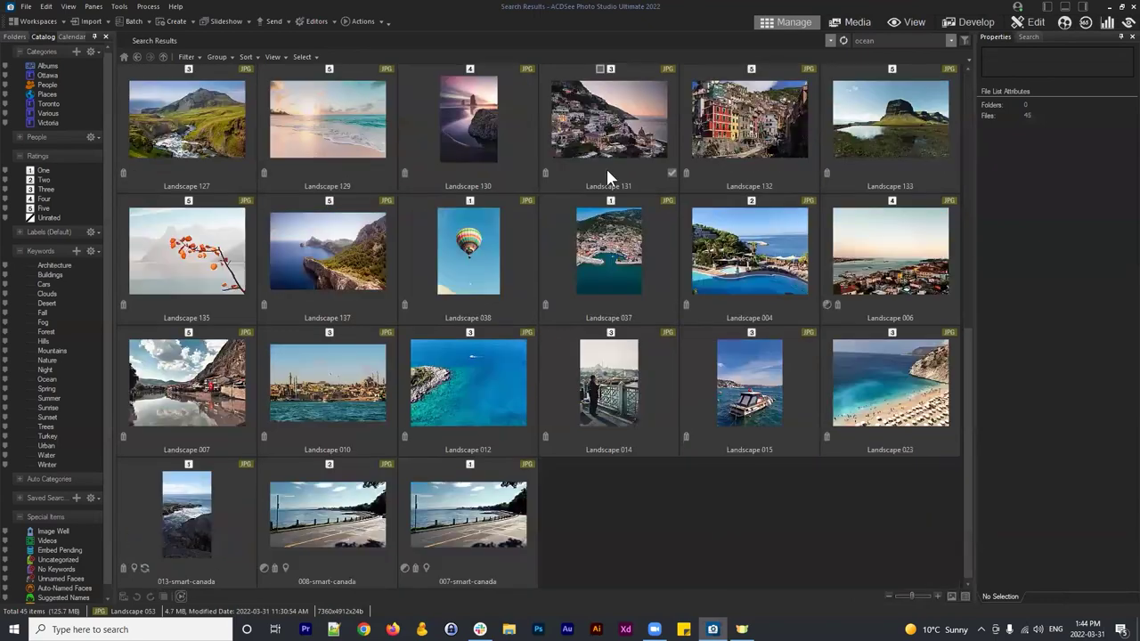
scroll(578, 502, "up", 5)
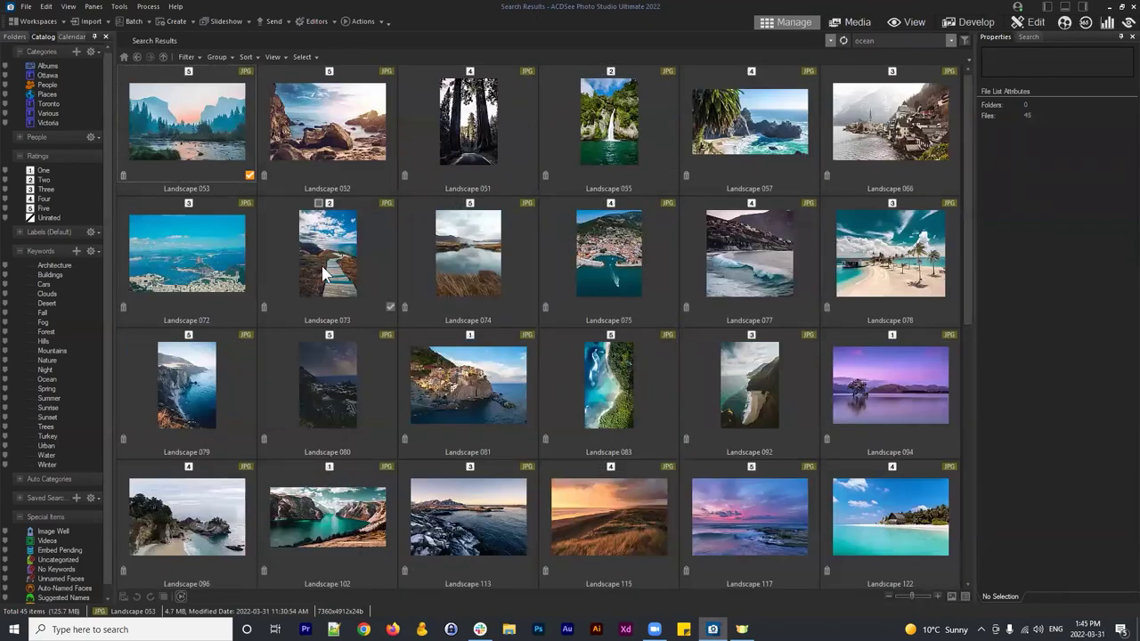
scroll(600, 428, "down", 3)
scroll(438, 358, "up", 3)
left_click(350, 135)
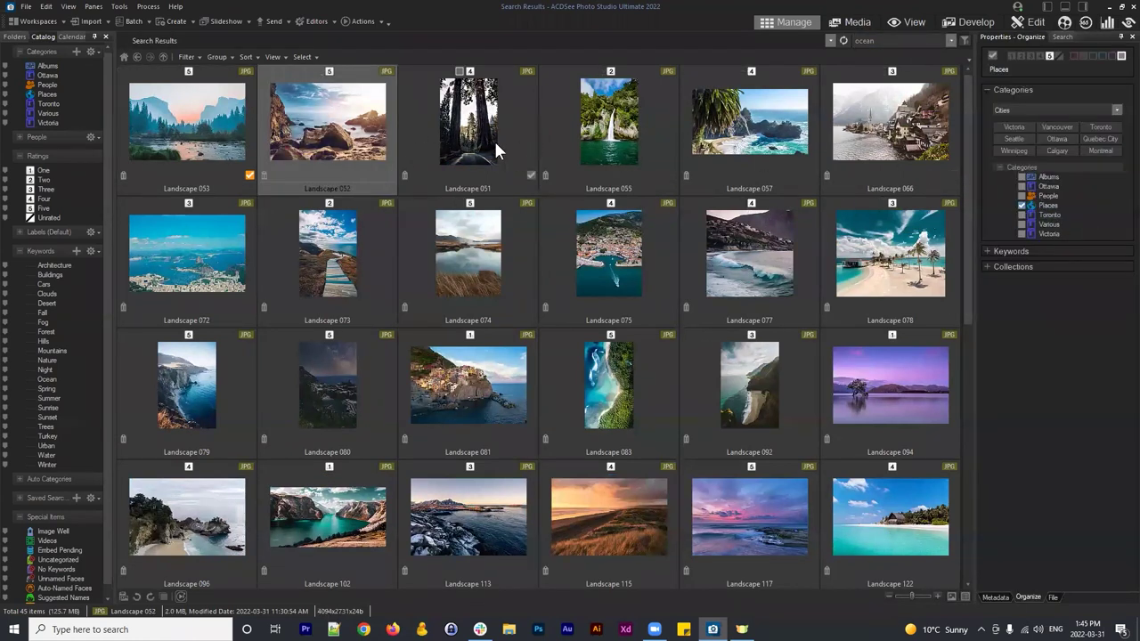
left_click(137, 94)
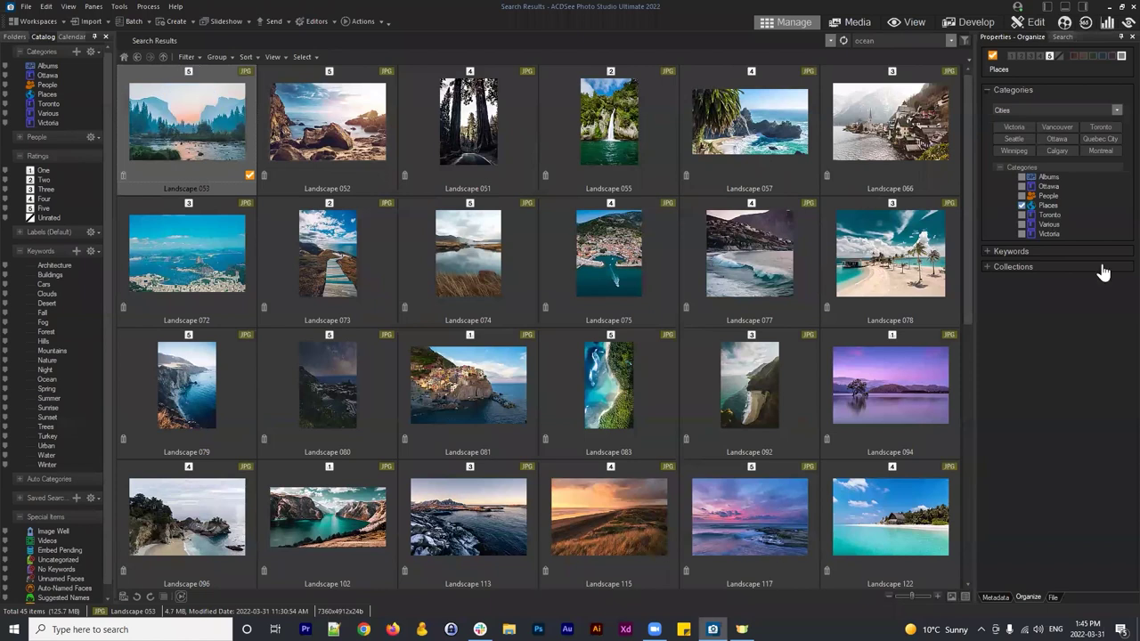
left_click(987, 253)
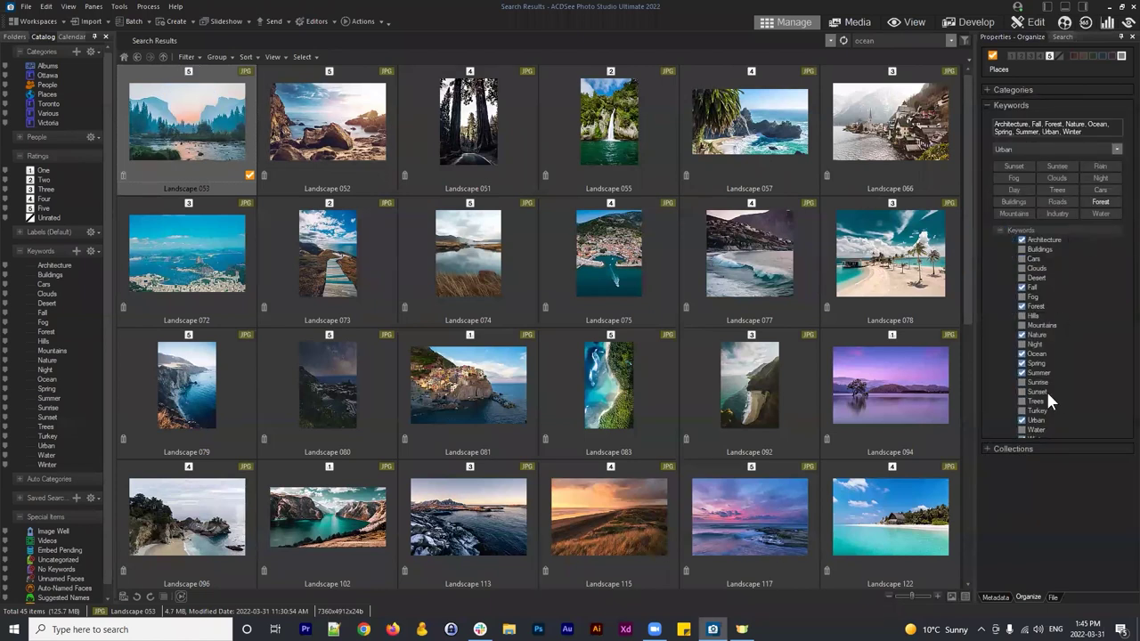
left_click(325, 140)
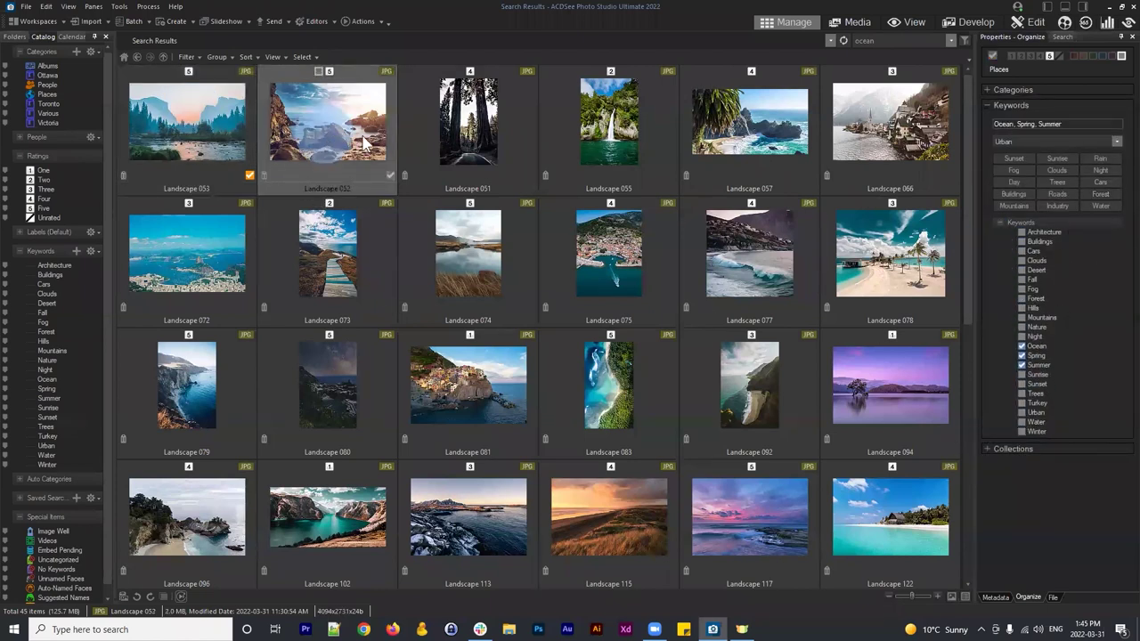
left_click(214, 143)
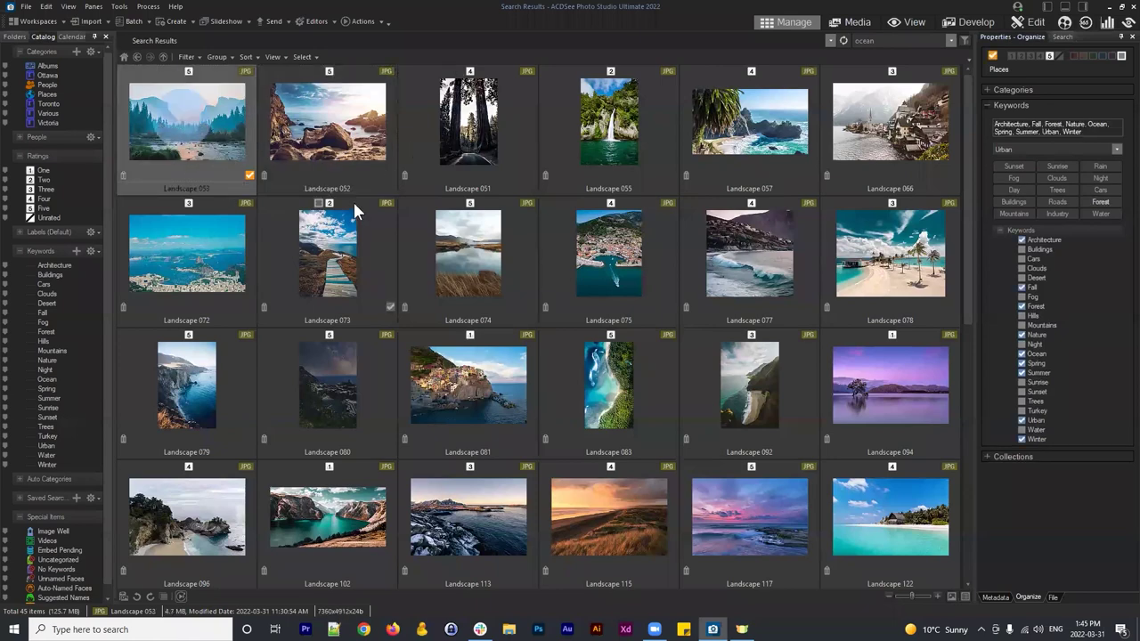
Step: Select all the ocean search results to check their combined keywords, and clear the selection
scroll(351, 203, "down", 1)
scroll(349, 207, "down", 3)
key("ctrl+a")
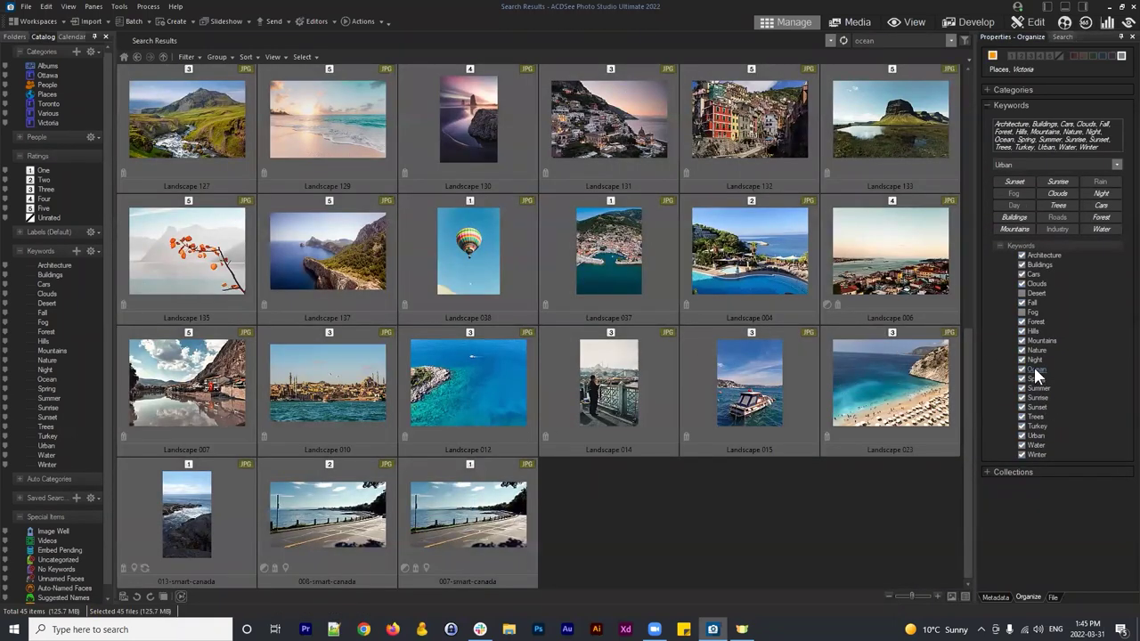
left_click(744, 544)
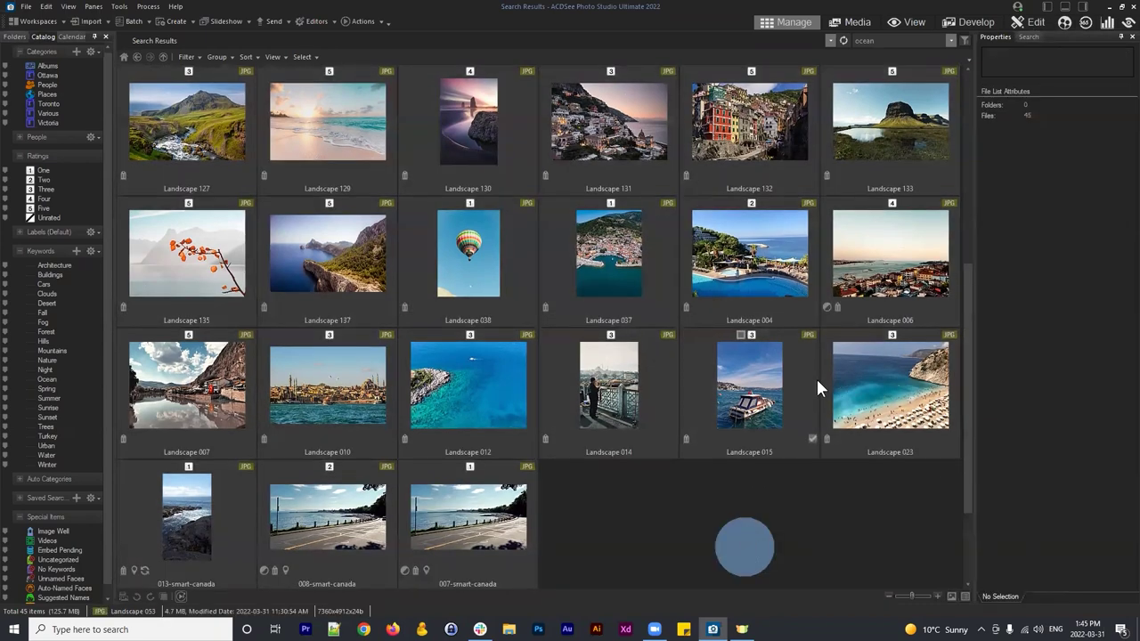
Step: Check the keywords assigned to individual ocean results, including Landscape 055, Landscape 075 and Landscape 066
left_click(748, 261)
left_click(725, 115)
left_click(633, 133)
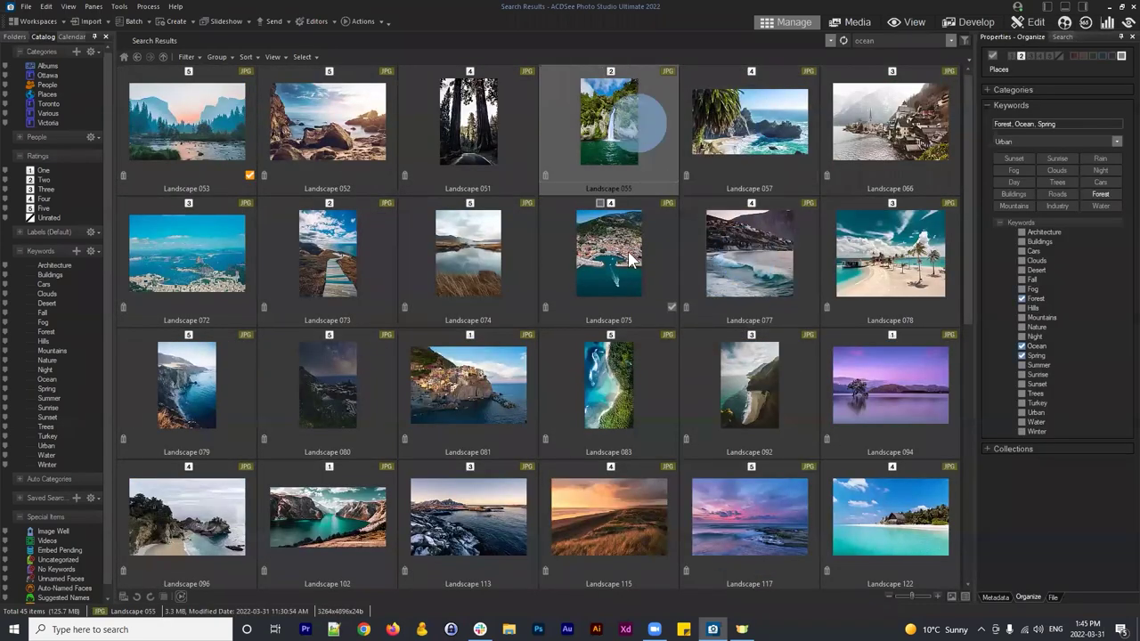
left_click(633, 254)
left_click(771, 141)
left_click(890, 125)
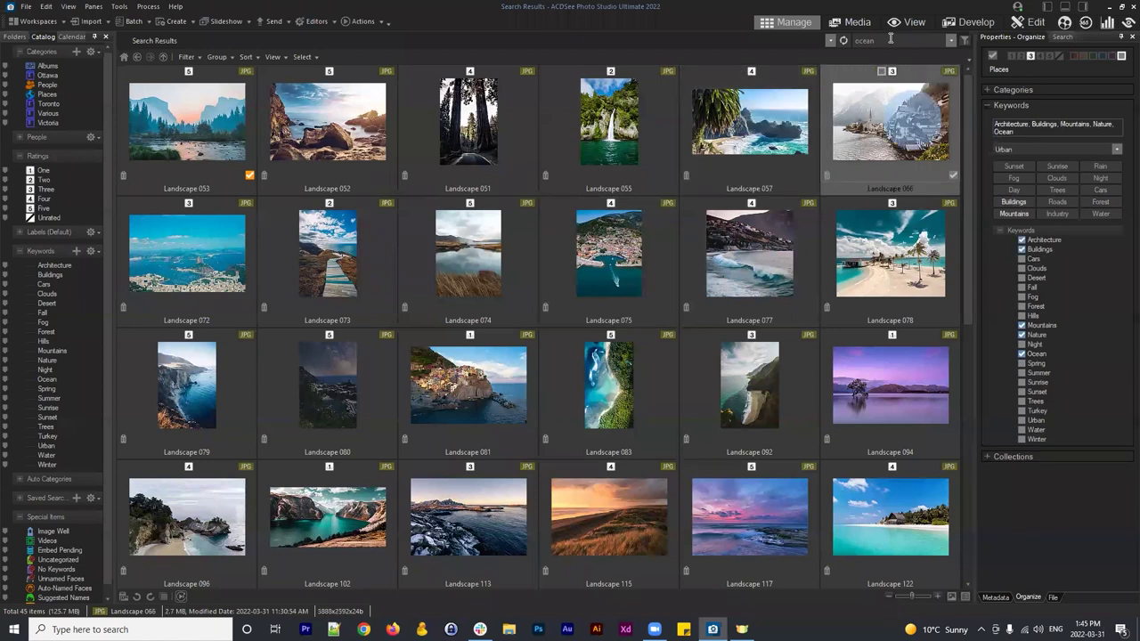
Step: Replace the quick search term with "sunset" and run the search
left_click(902, 39)
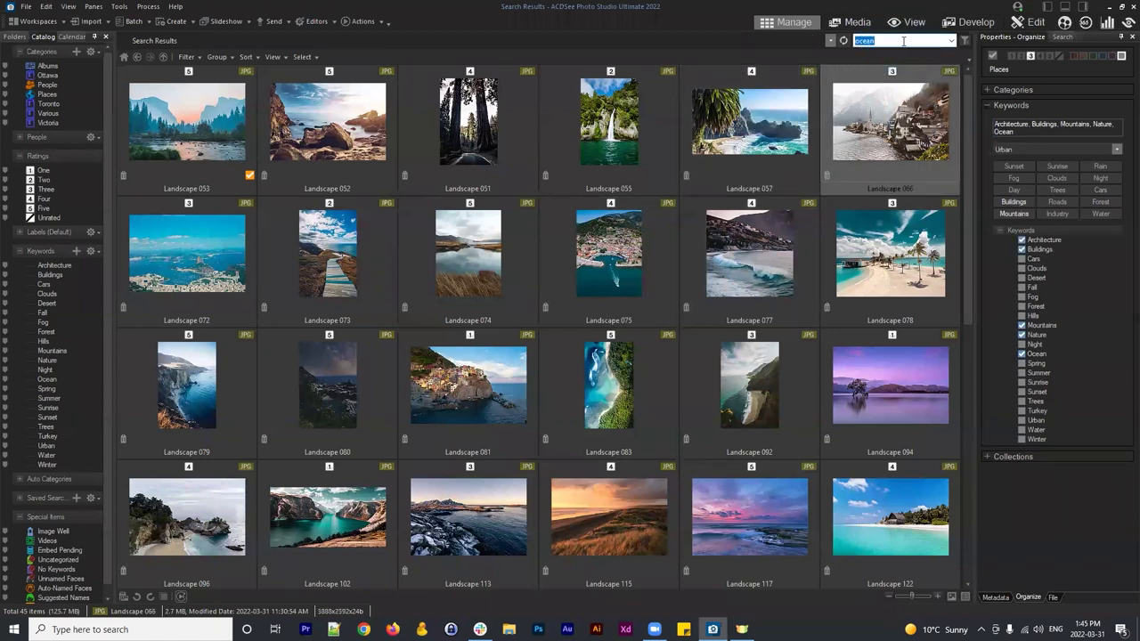
type("sunset")
key("Return")
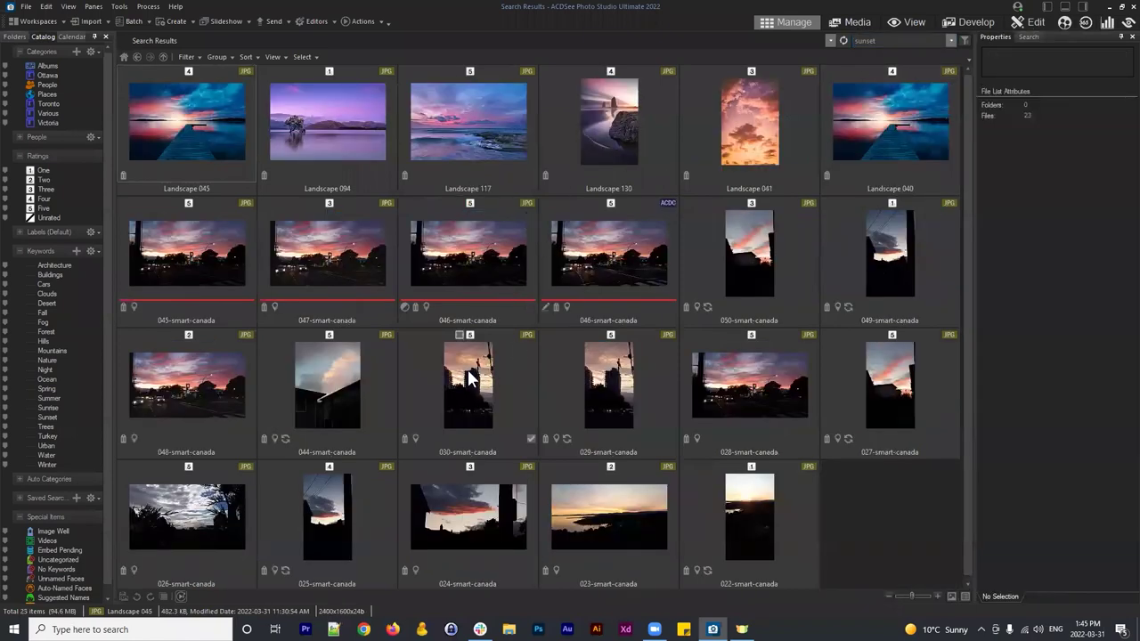
Step: Check the keywords of several sunset results, including Landscape 130, 050-smart-canada, 029-smart-canada and Landscape 041
left_click(592, 122)
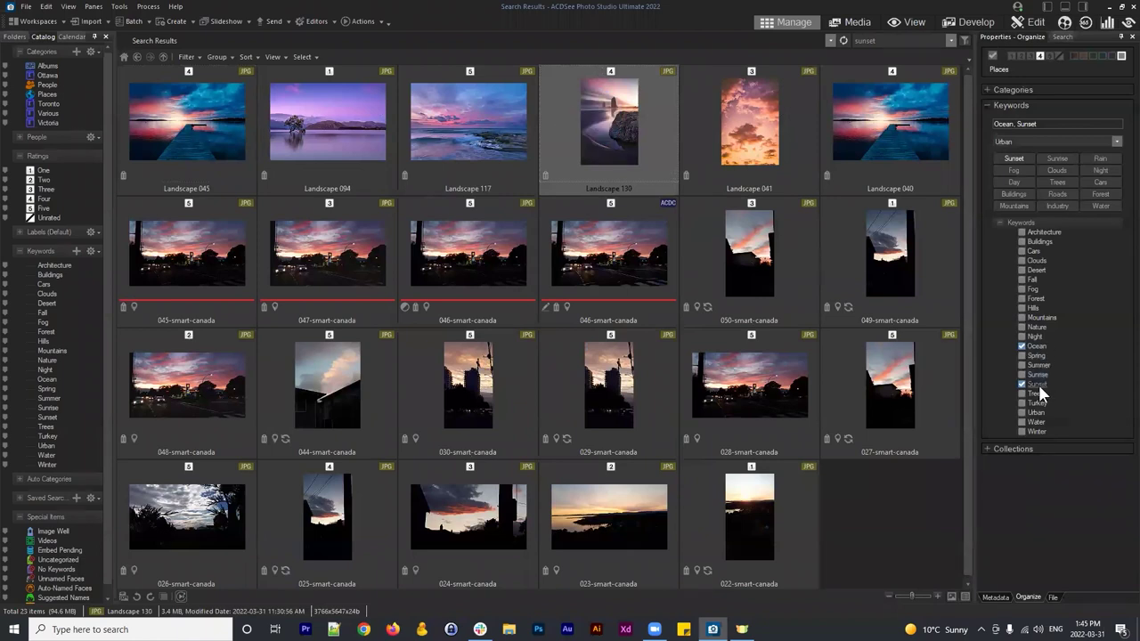
left_click(796, 140)
left_click(757, 264)
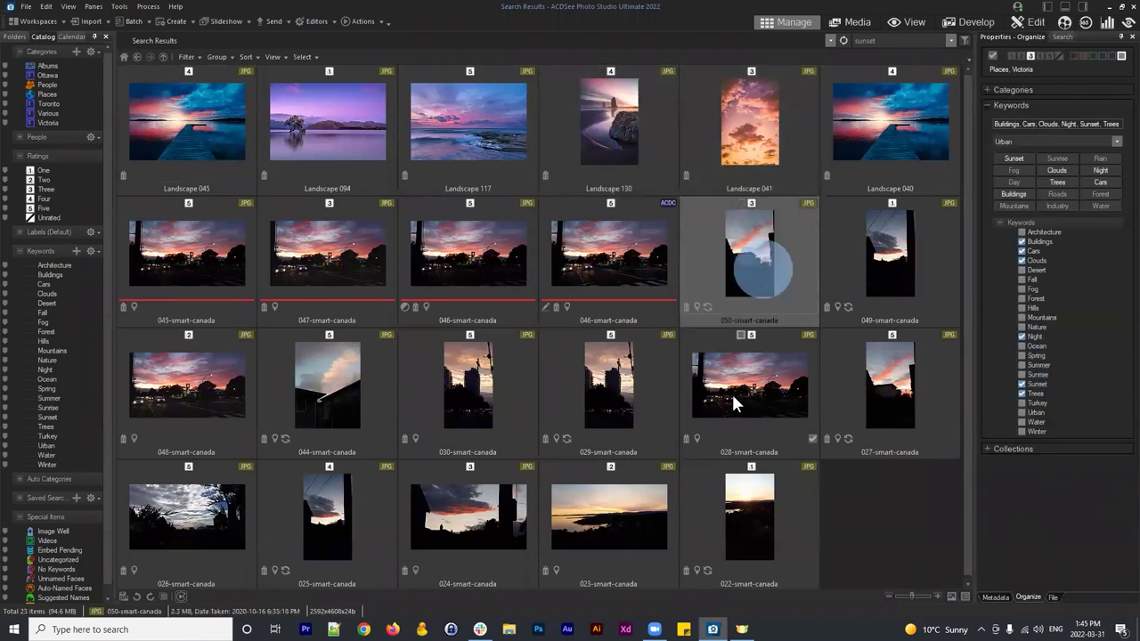
left_click(724, 402)
left_click(607, 416)
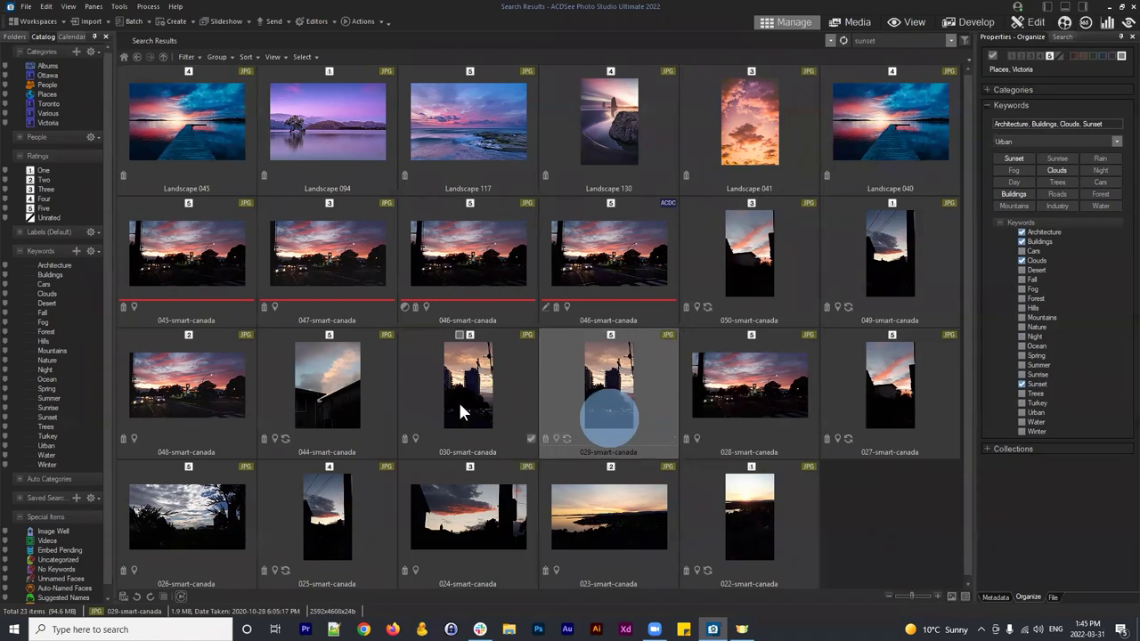
left_click(461, 407)
left_click(646, 401)
left_click(787, 407)
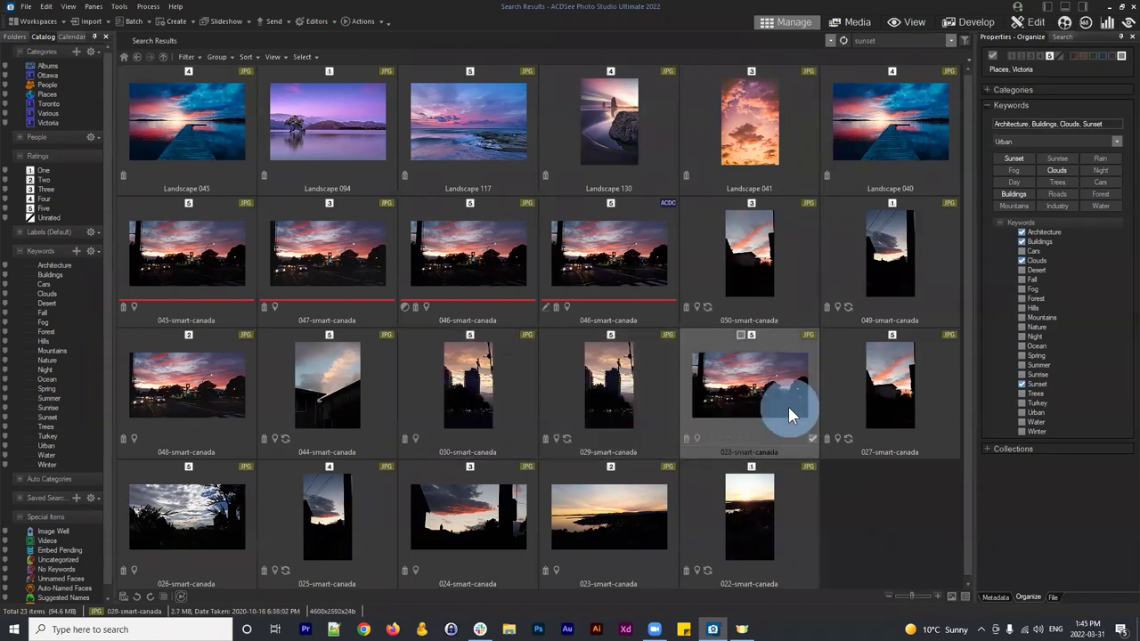
left_click(753, 125)
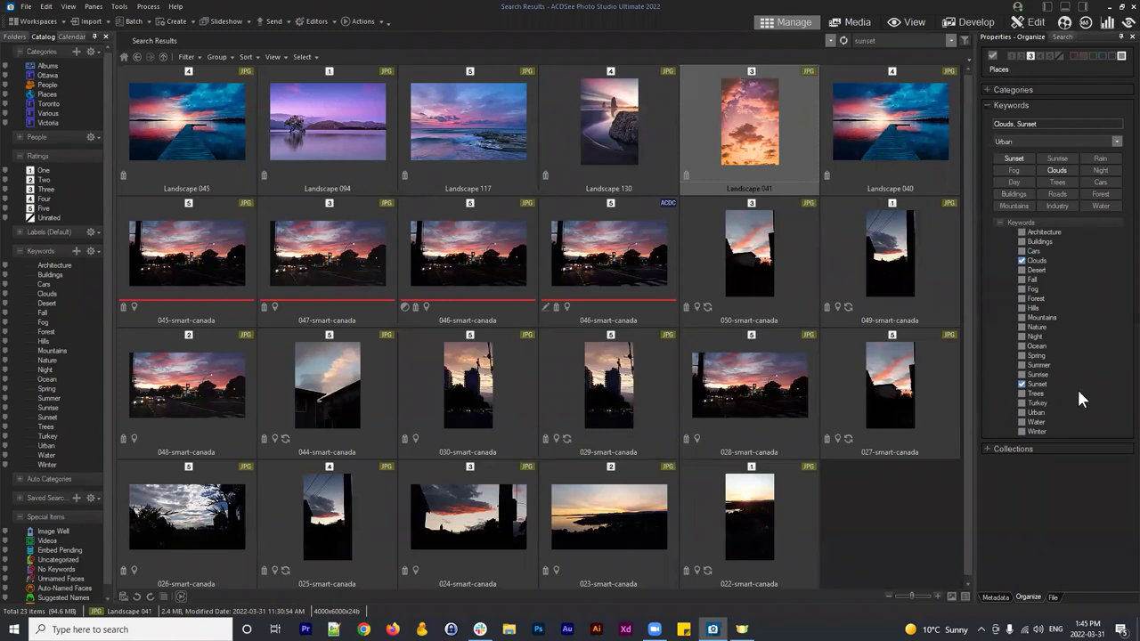
Step: Check the keywords assigned to more sunset results, including Landscape 040, 050-smart-canada, 030-smart-canada, 024-smart-canada and Landscape 041
left_click(843, 123)
left_click(715, 270)
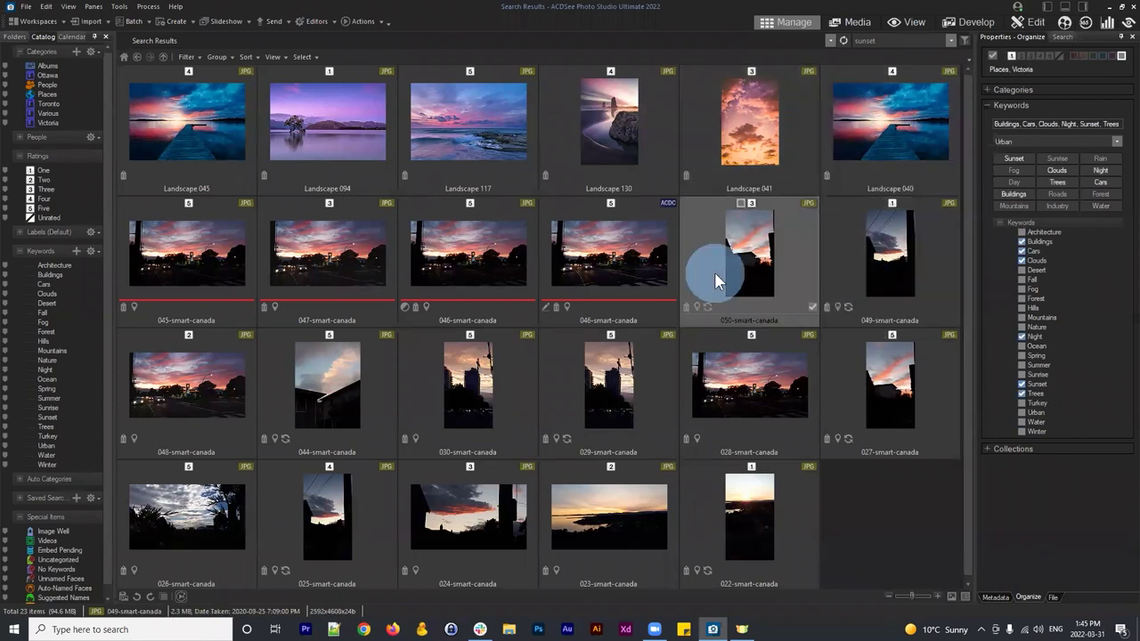
left_click(458, 433)
left_click(449, 515)
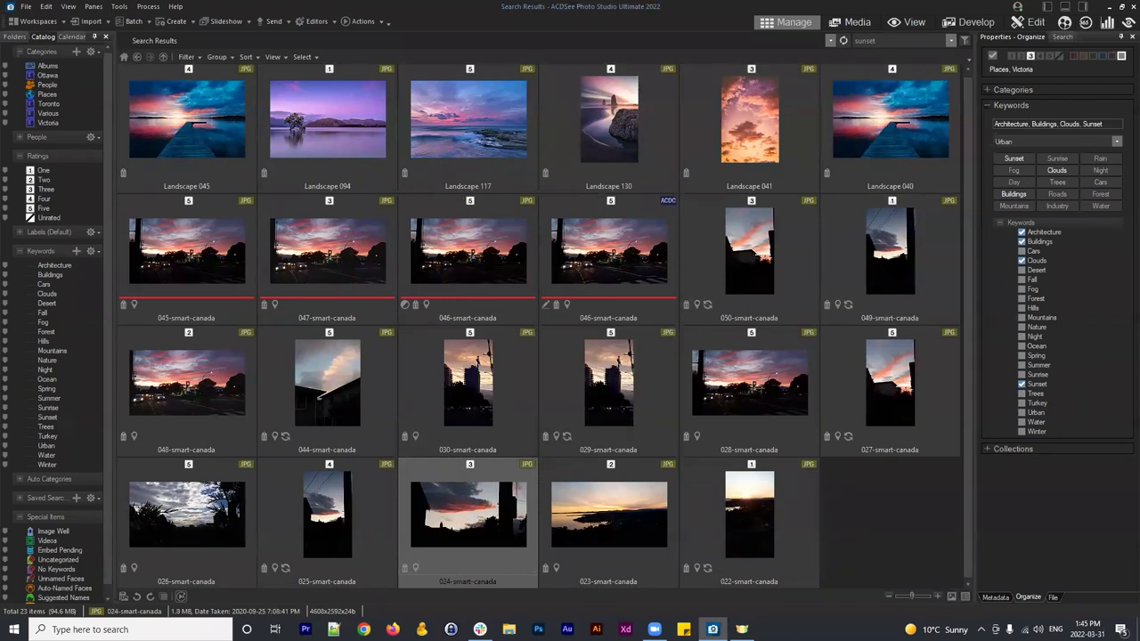
left_click(720, 255)
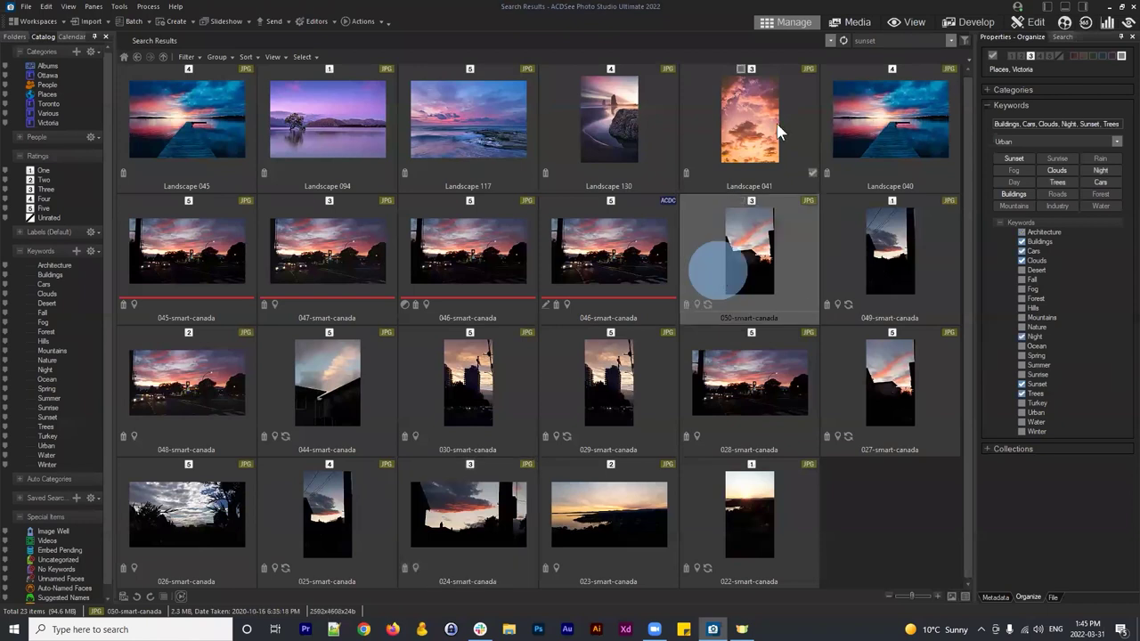
left_click(757, 123)
Step: Replace the quick search term with "night" and run the search
double_click(903, 39)
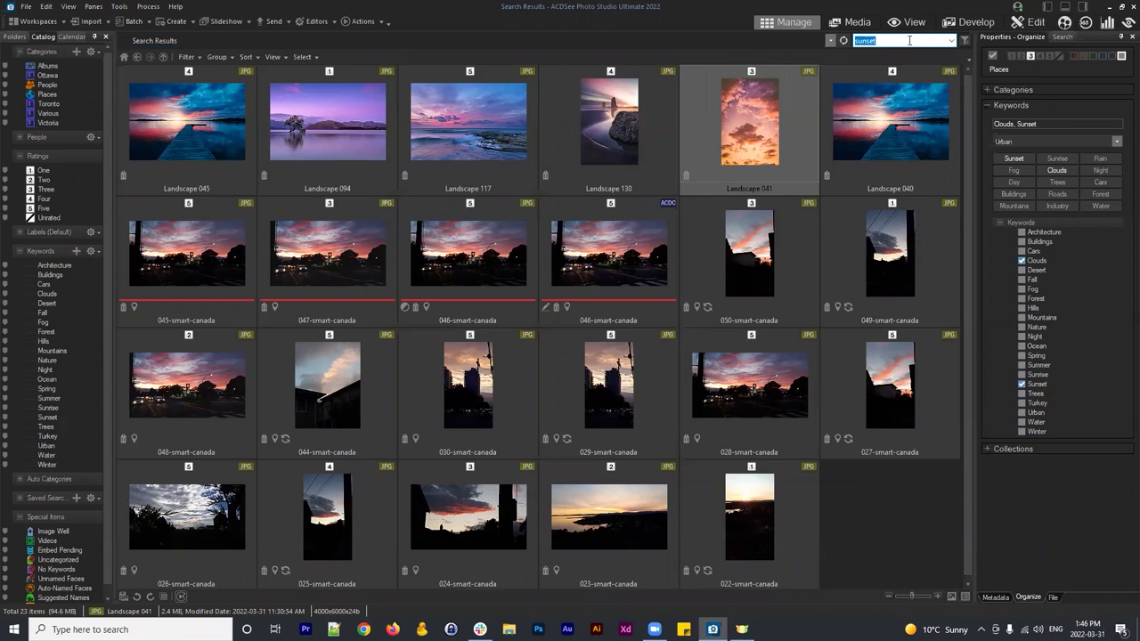
type("night")
key("Return")
double_click(886, 40)
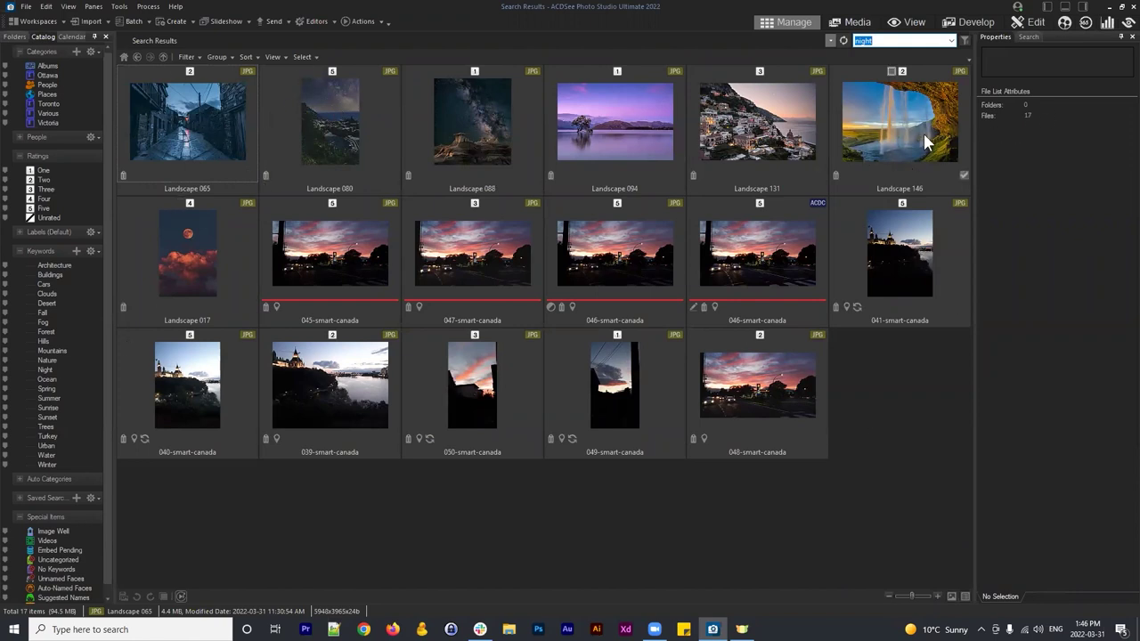
left_click(878, 381)
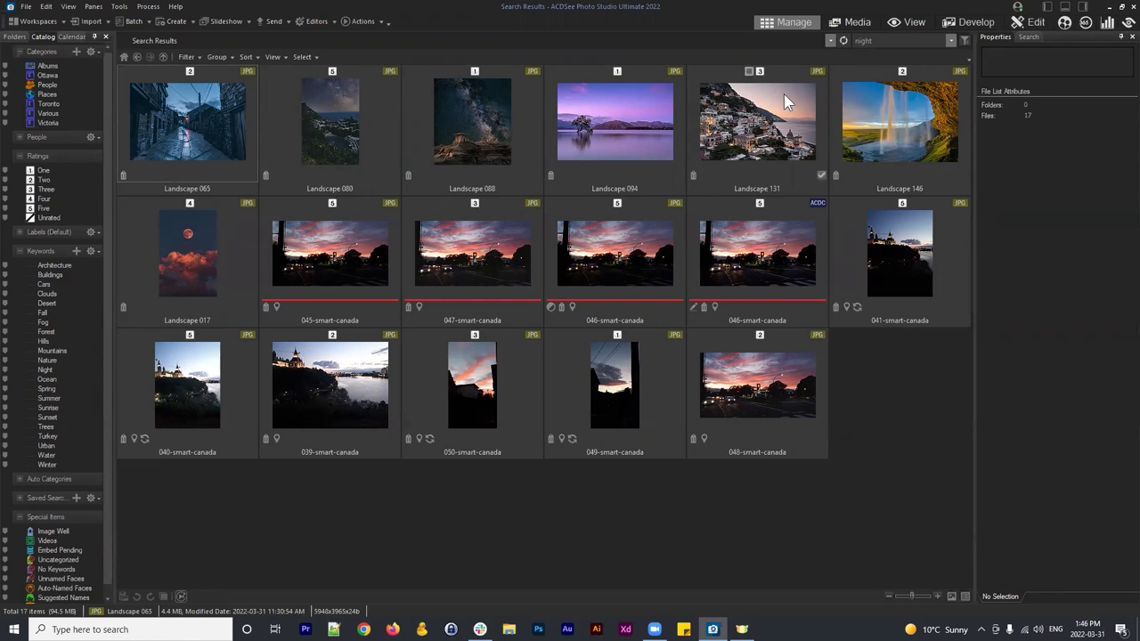
left_click(887, 41)
left_click(888, 41)
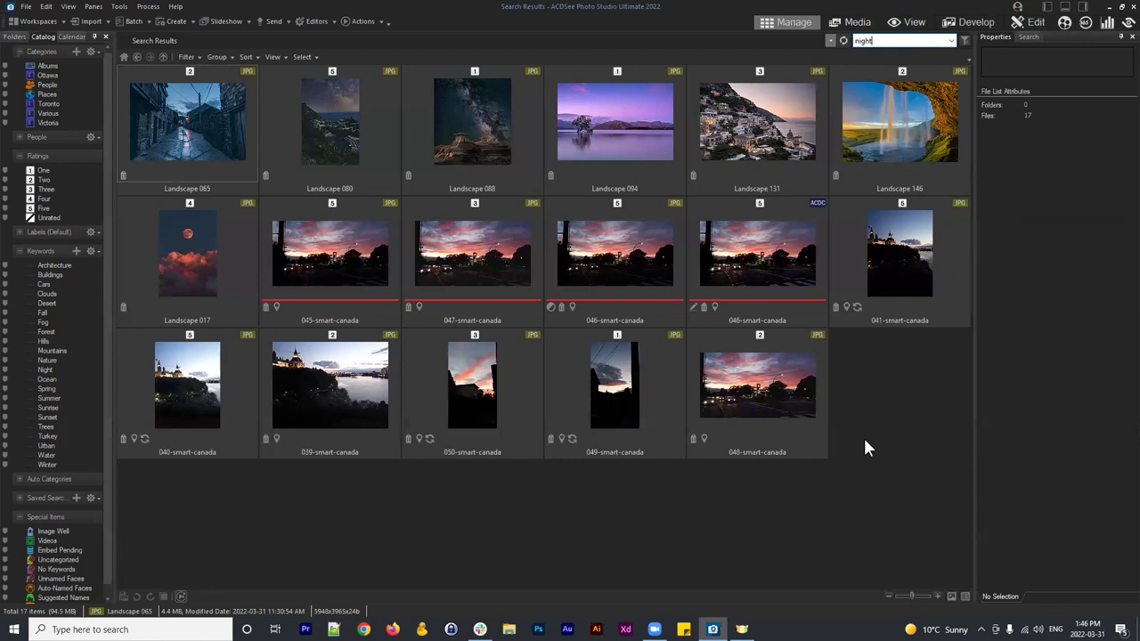
Step: Check the categories, keywords and ACDSee metadata of the waterfall image, and the metadata of the coastal town image Landscape 131
left_click(899, 125)
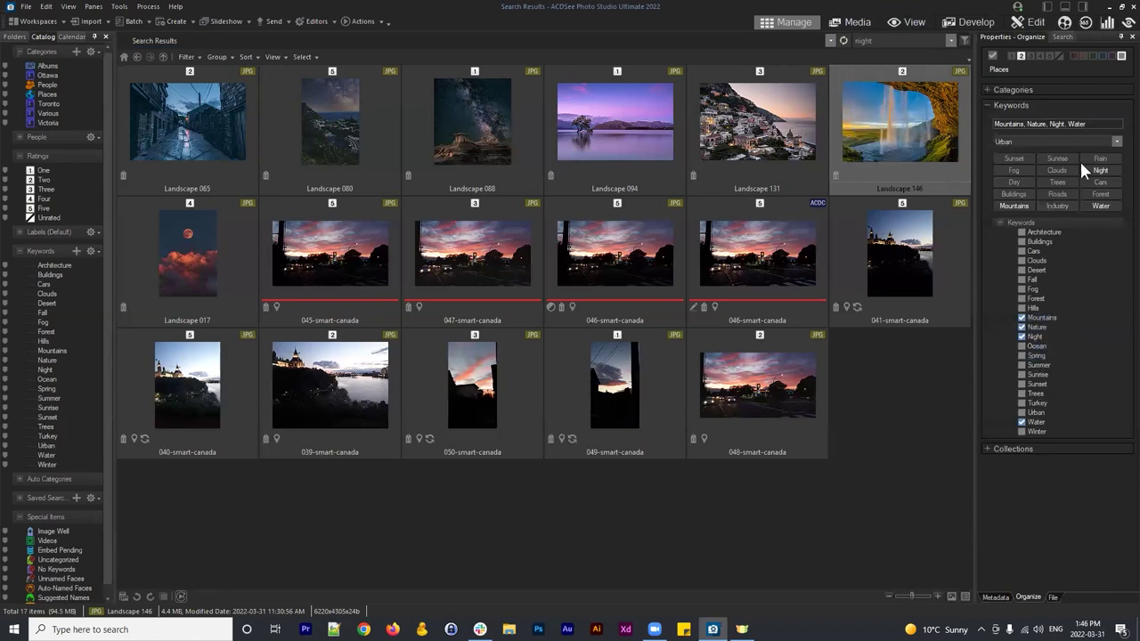
left_click(1011, 90)
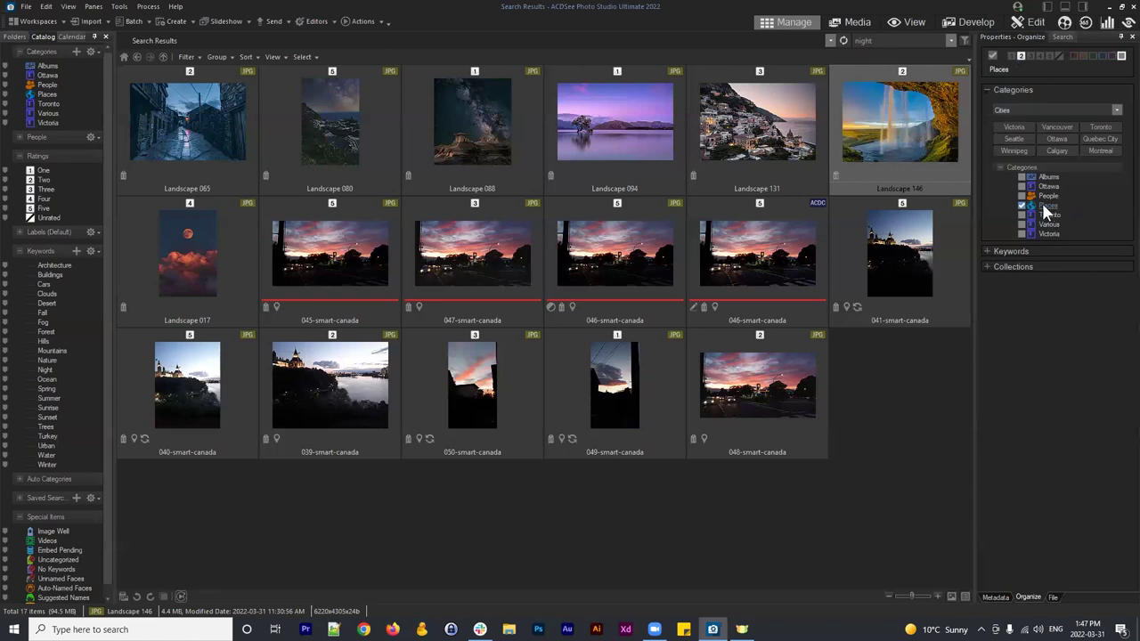
left_click(998, 251)
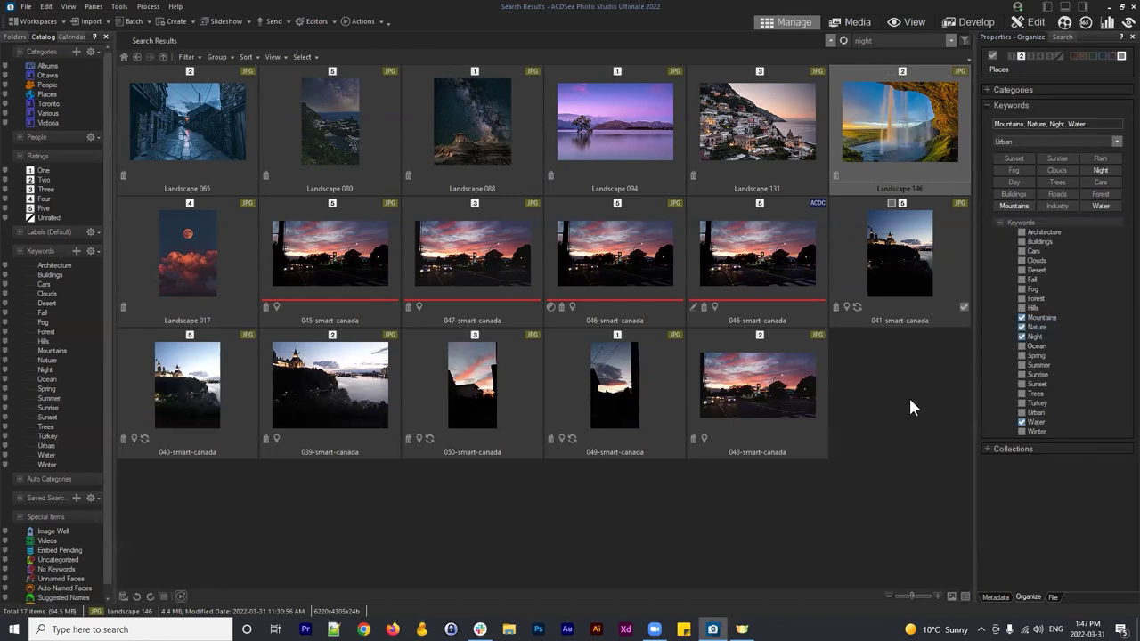
left_click(995, 597)
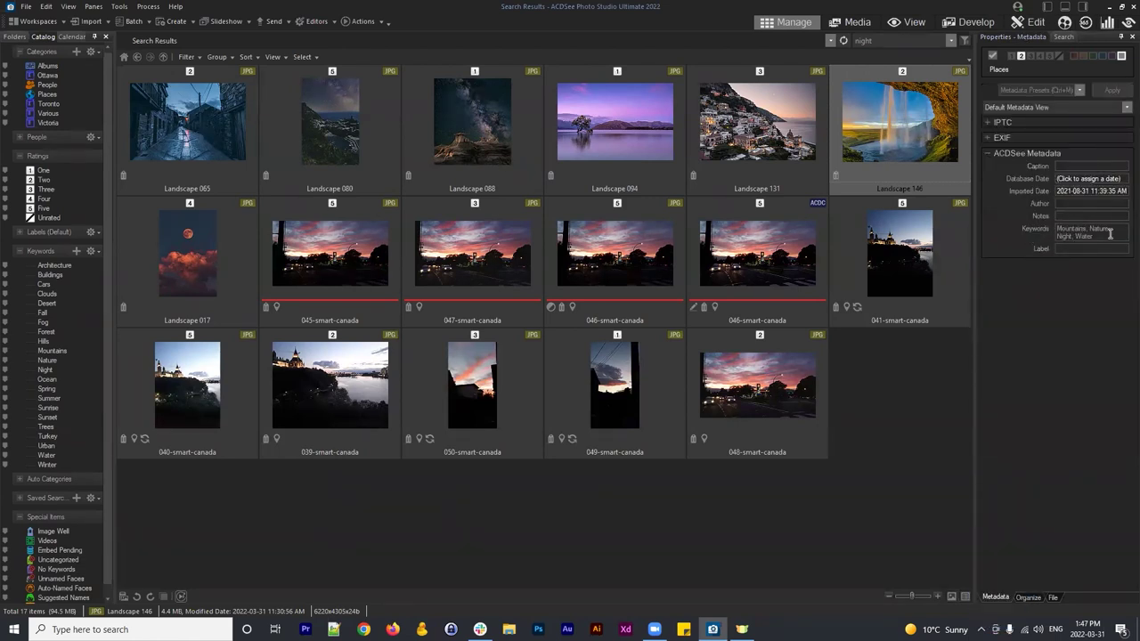
left_click(1109, 233)
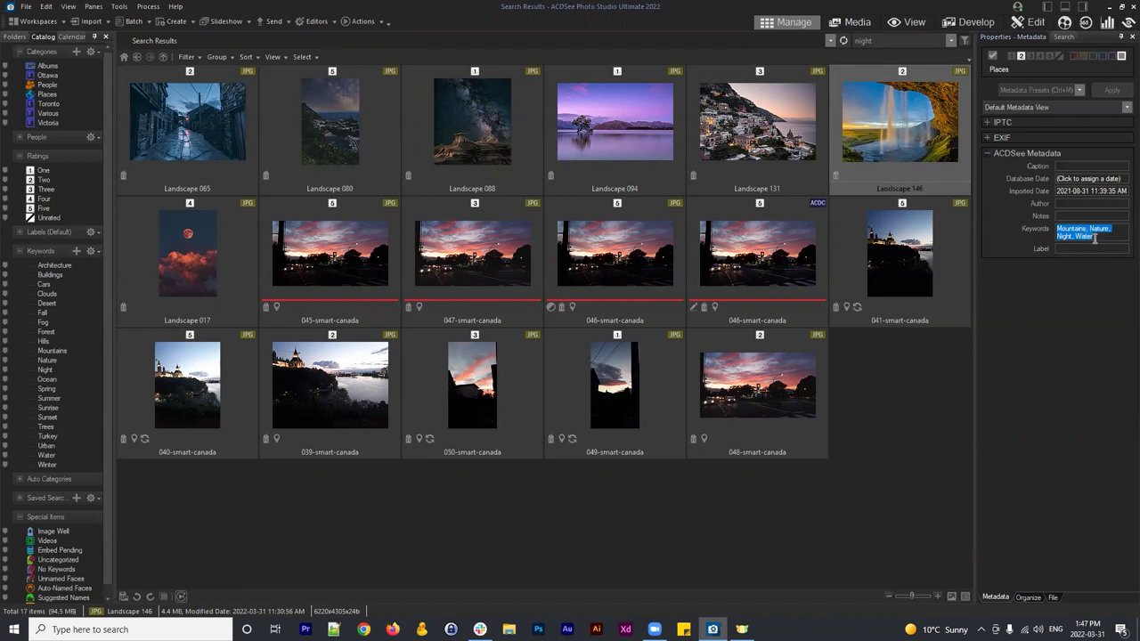
left_click(1105, 236)
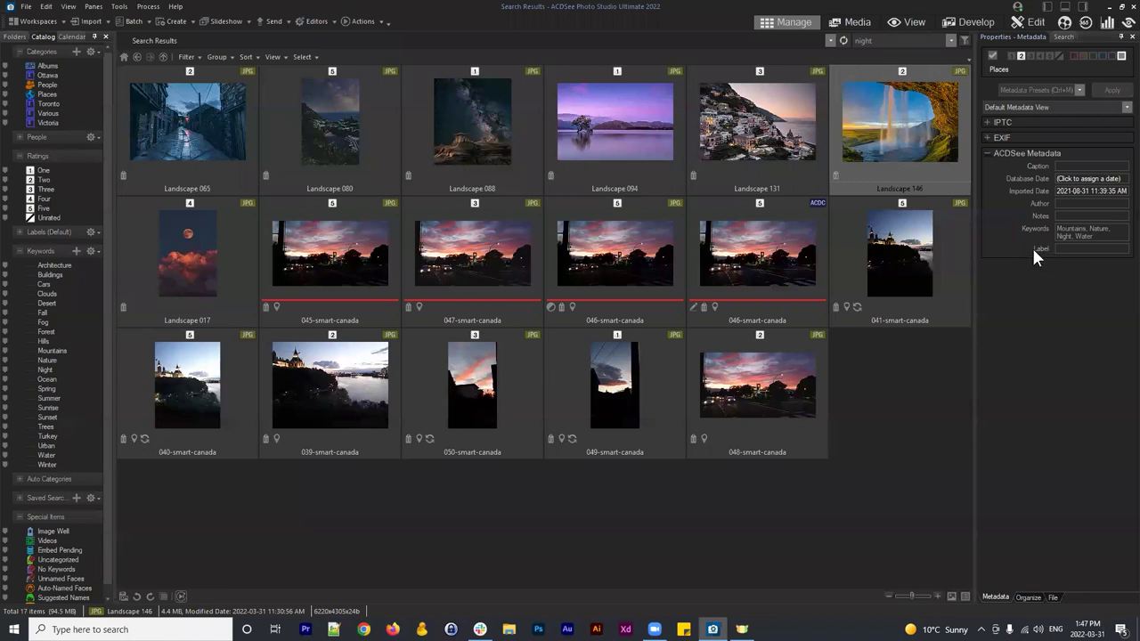
left_click(793, 150)
Step: Run a quick search of the images for "places"
left_click(900, 41)
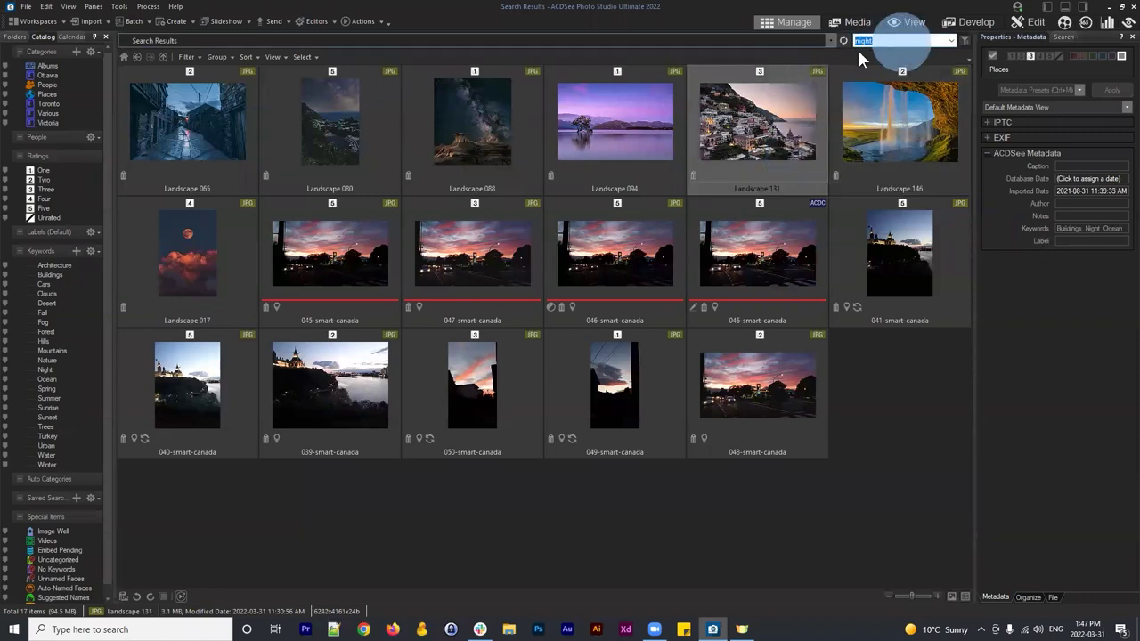
left_click_drag(890, 41, 848, 40)
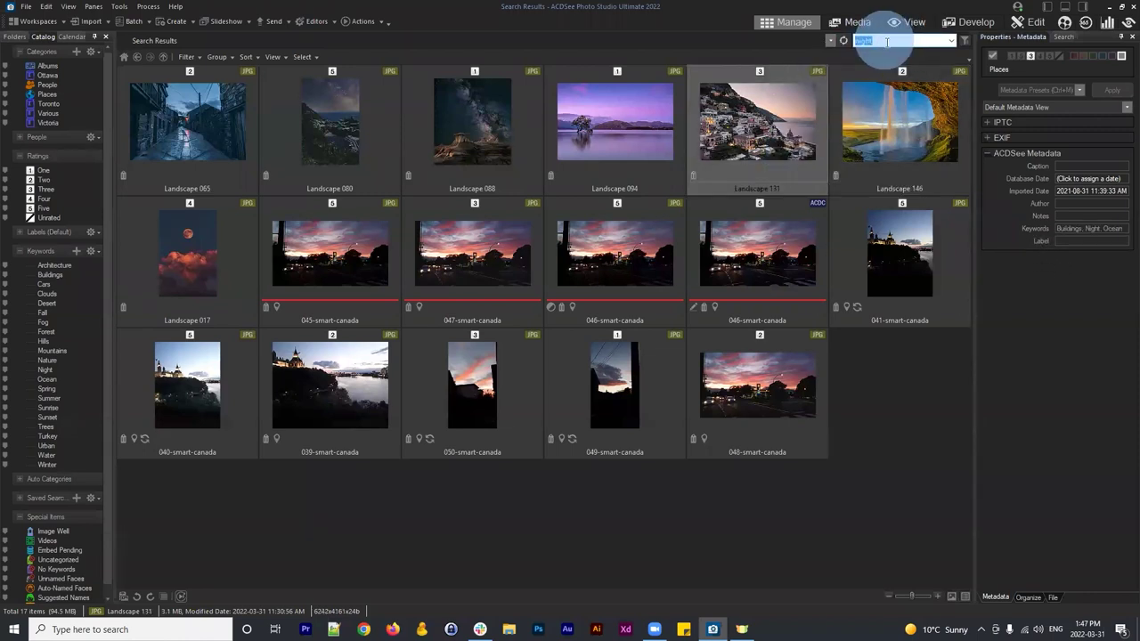
type("places")
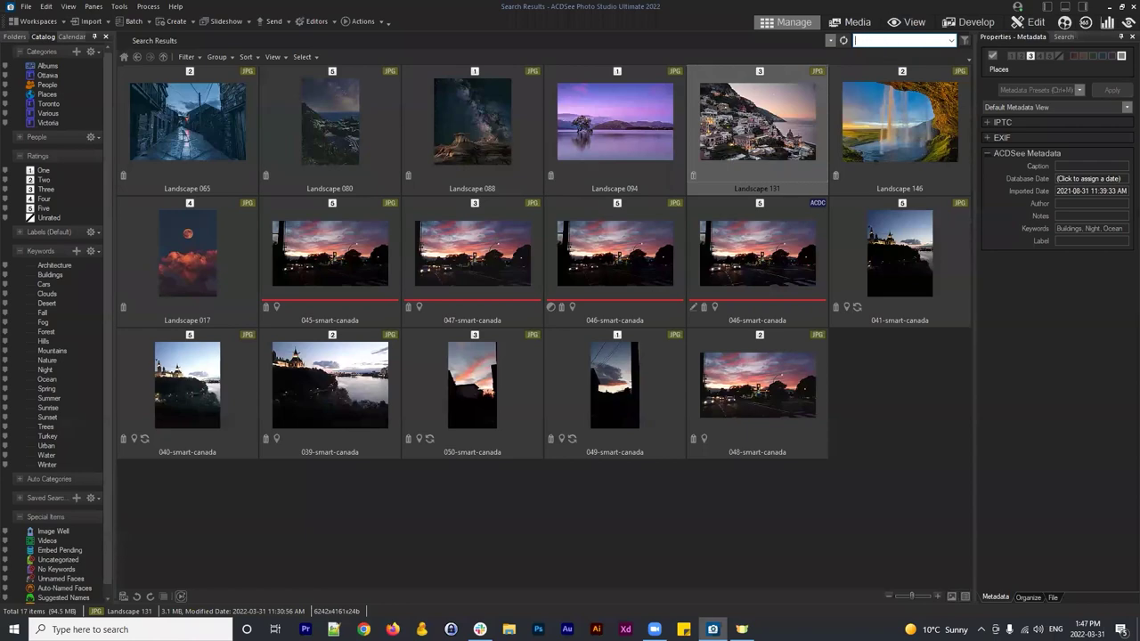
key("Return")
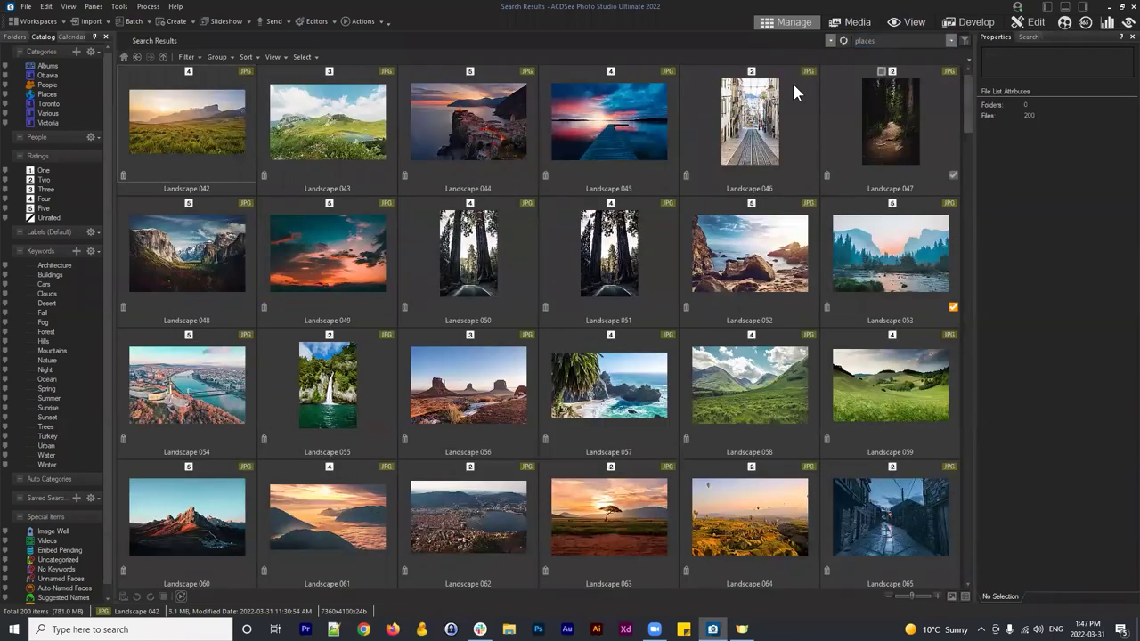
Step: Inspect the IPTC metadata, keywords and assigned categories of Landscape 046, and check the categories of Landscape 047 and Landscape 053
left_click(795, 160)
left_click(991, 122)
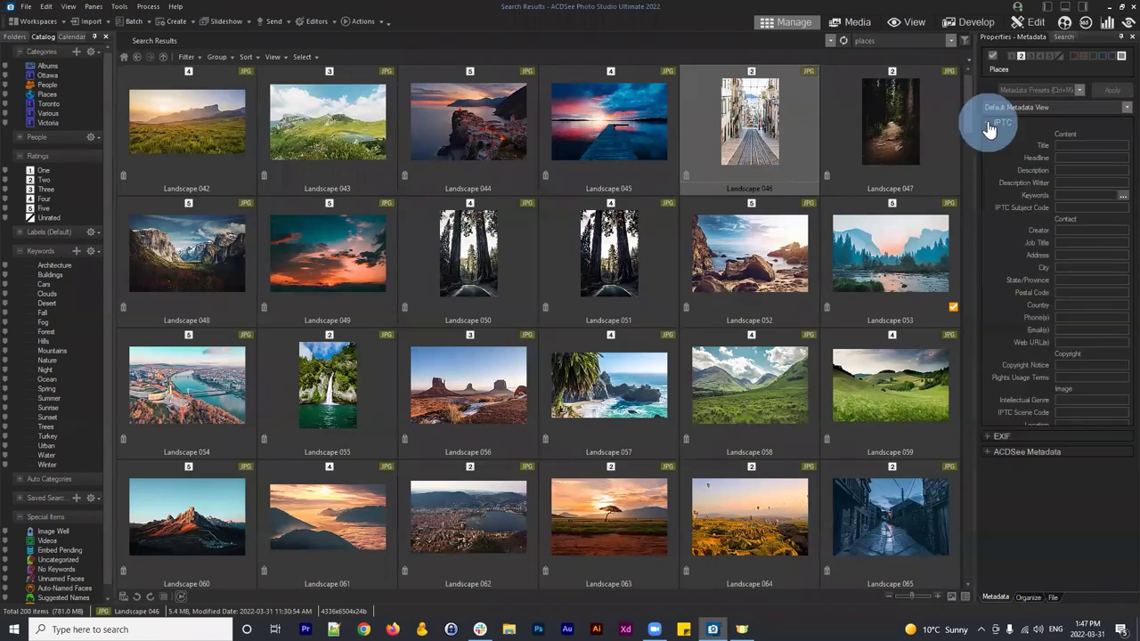
left_click(1028, 596)
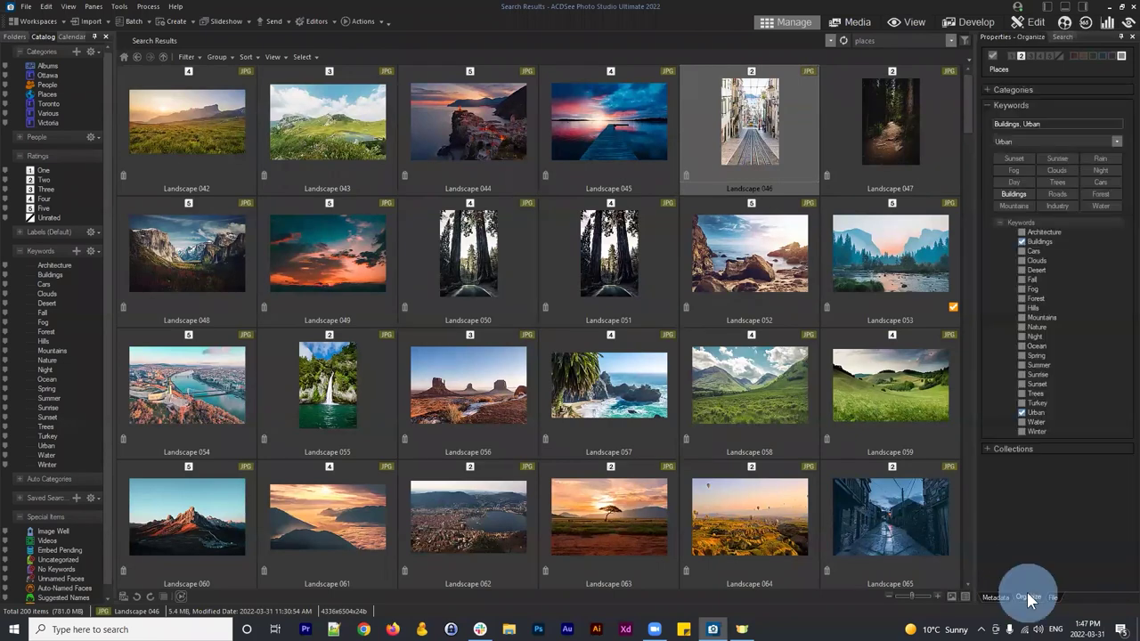
left_click(985, 108)
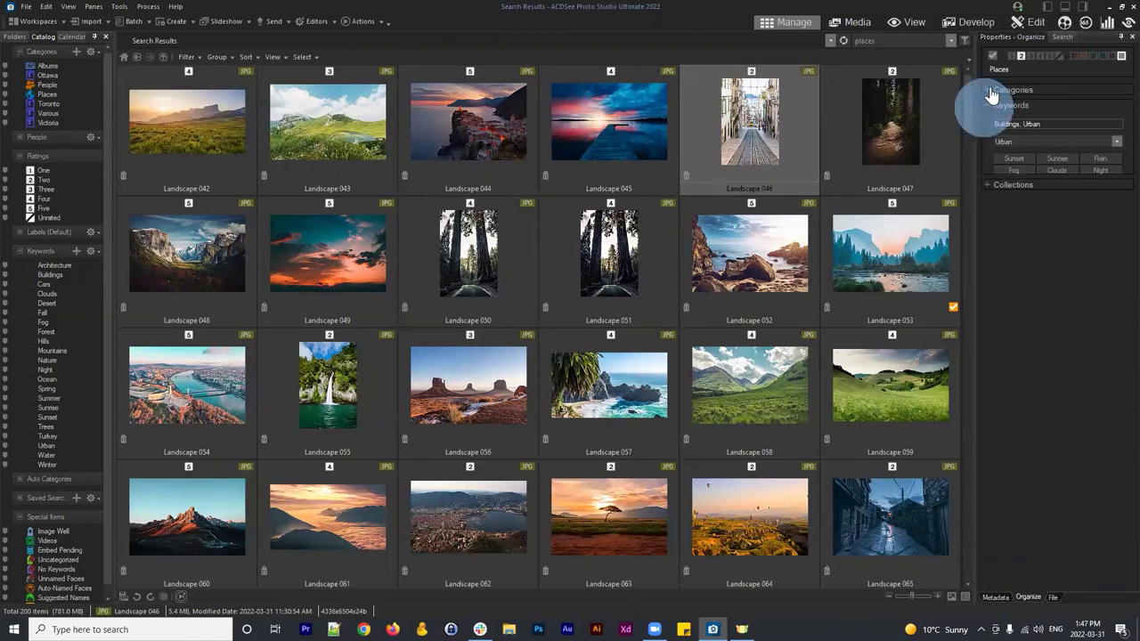
left_click(989, 89)
left_click(896, 116)
left_click(885, 266)
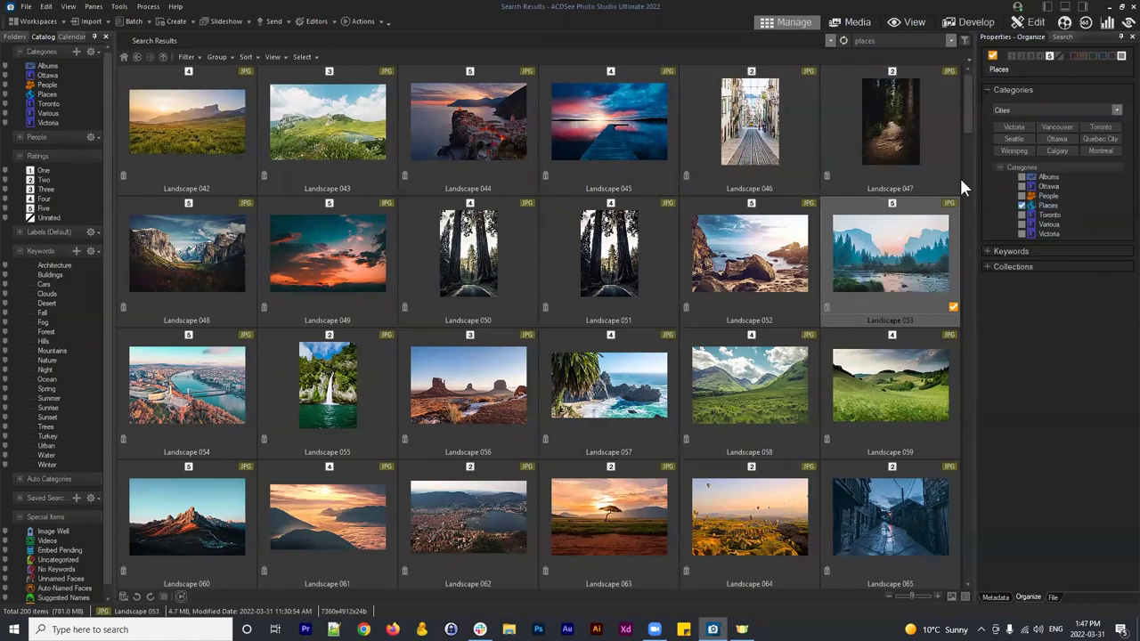
Step: Show all images in the Places category and look through the whole set
left_click(908, 40)
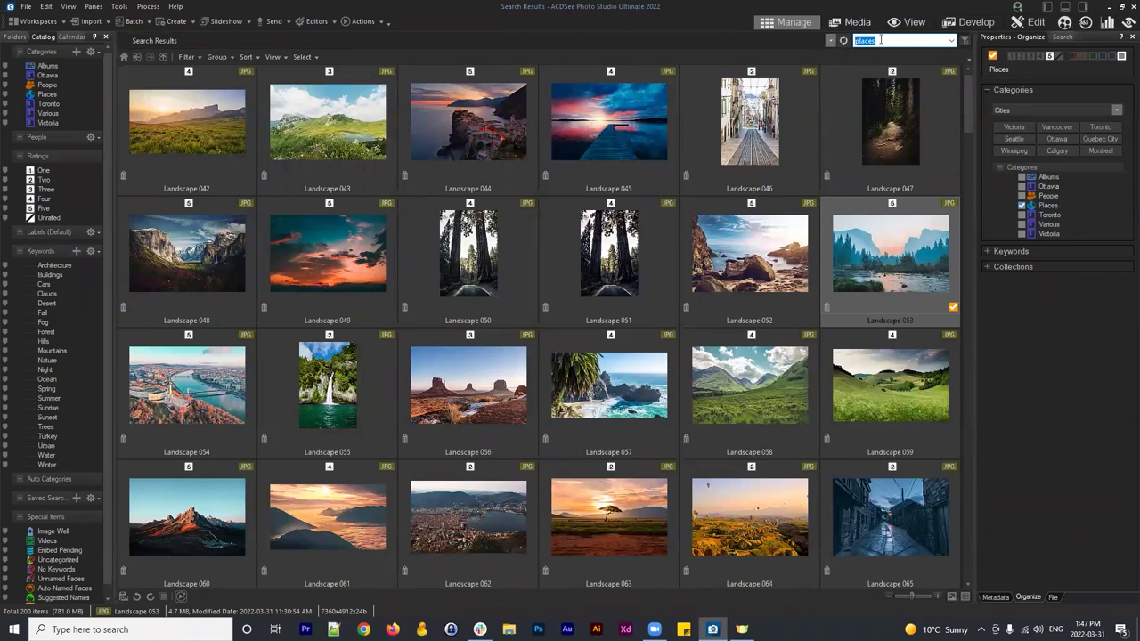
left_click(45, 94)
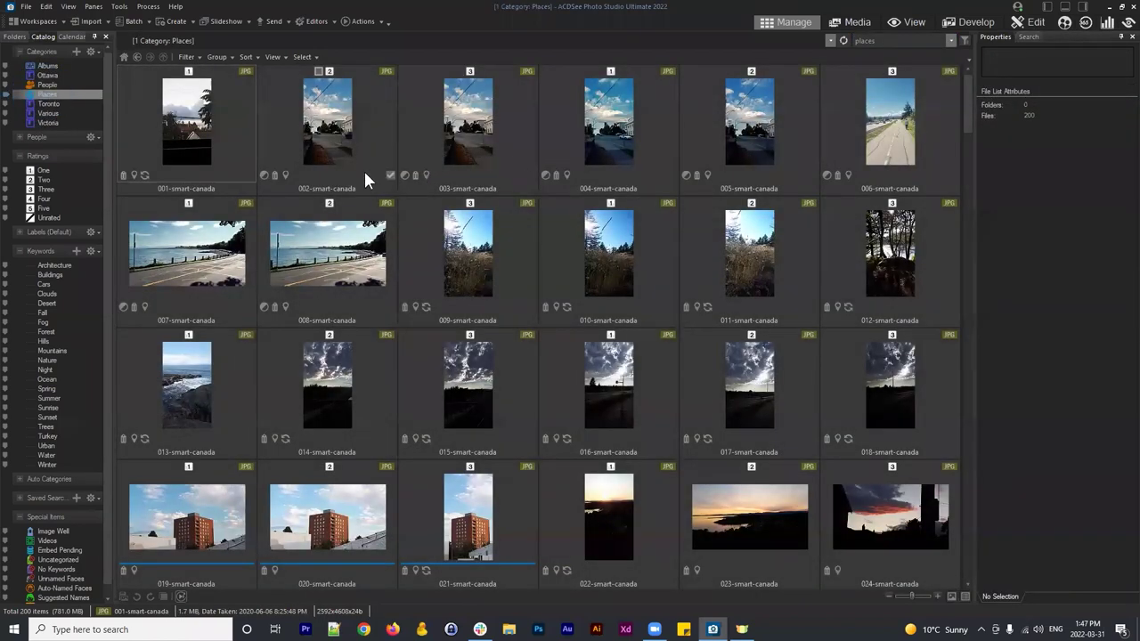
scroll(581, 152, "down", 6)
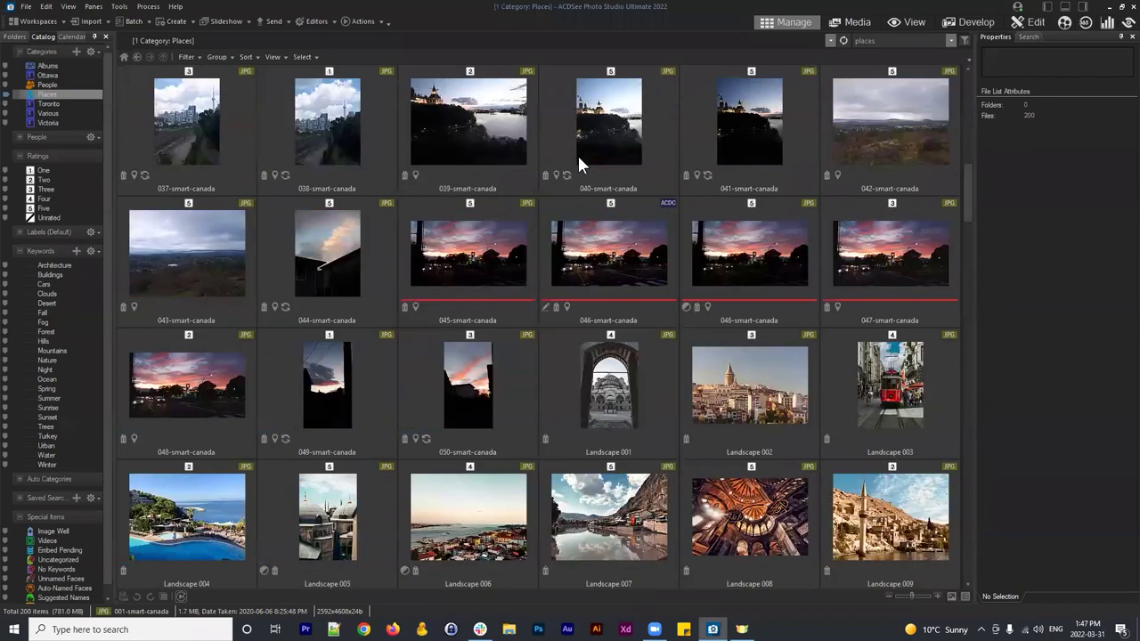
scroll(577, 153, "down", 15)
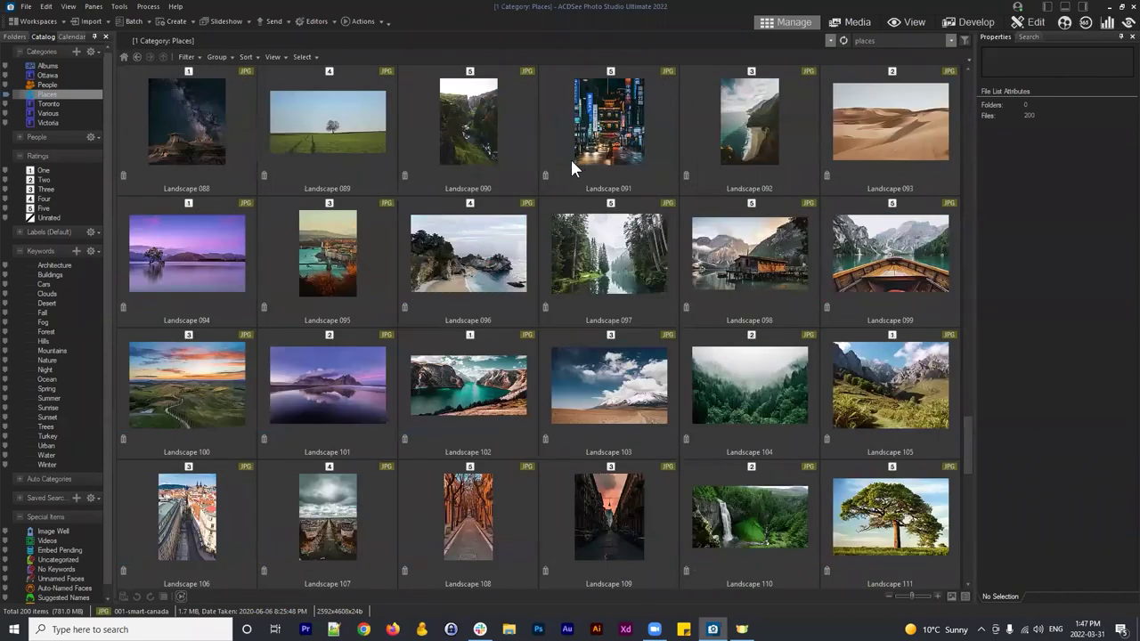
scroll(570, 159, "down", 15)
scroll(592, 346, "up", 10)
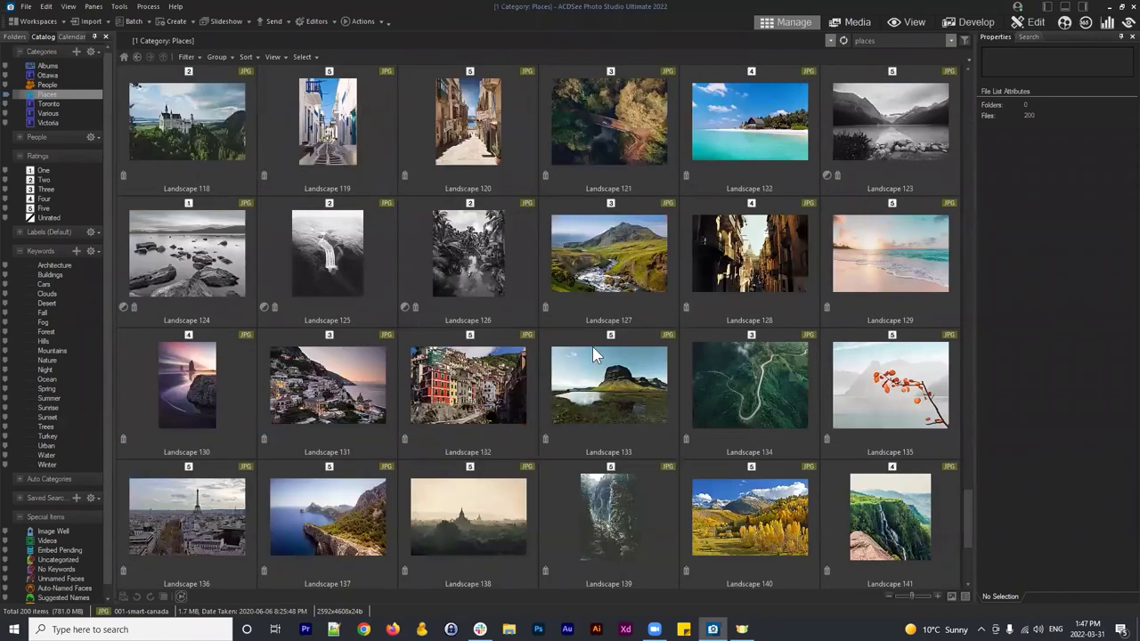
scroll(592, 347, "up", 15)
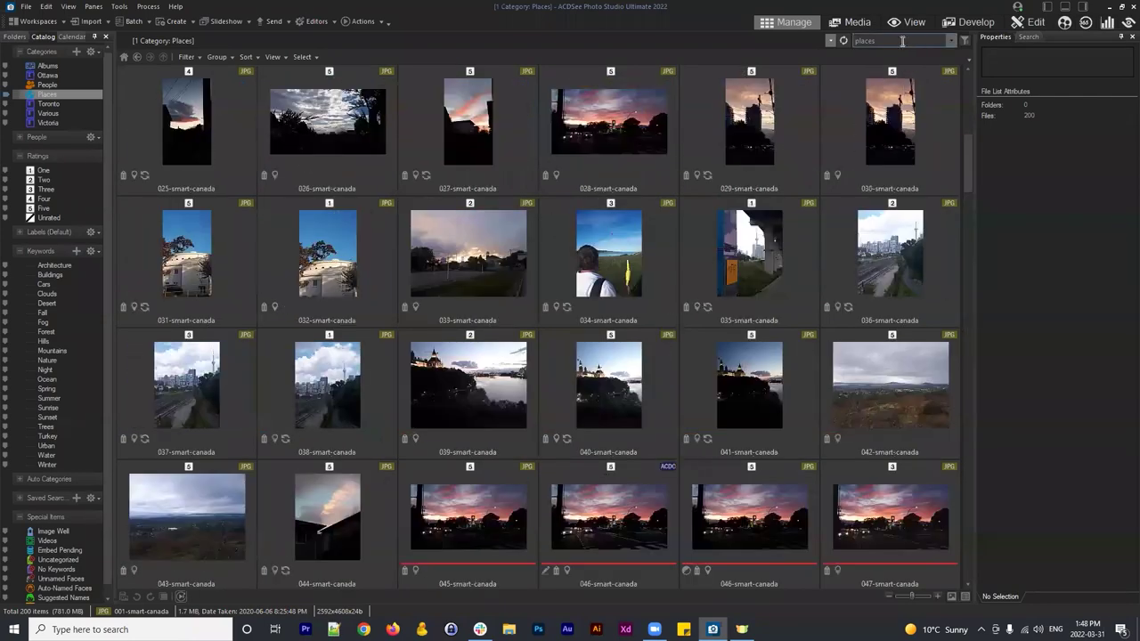
Step: Repeat the quick search for "places" to bring back its search results
left_click(902, 41)
double_click(892, 41)
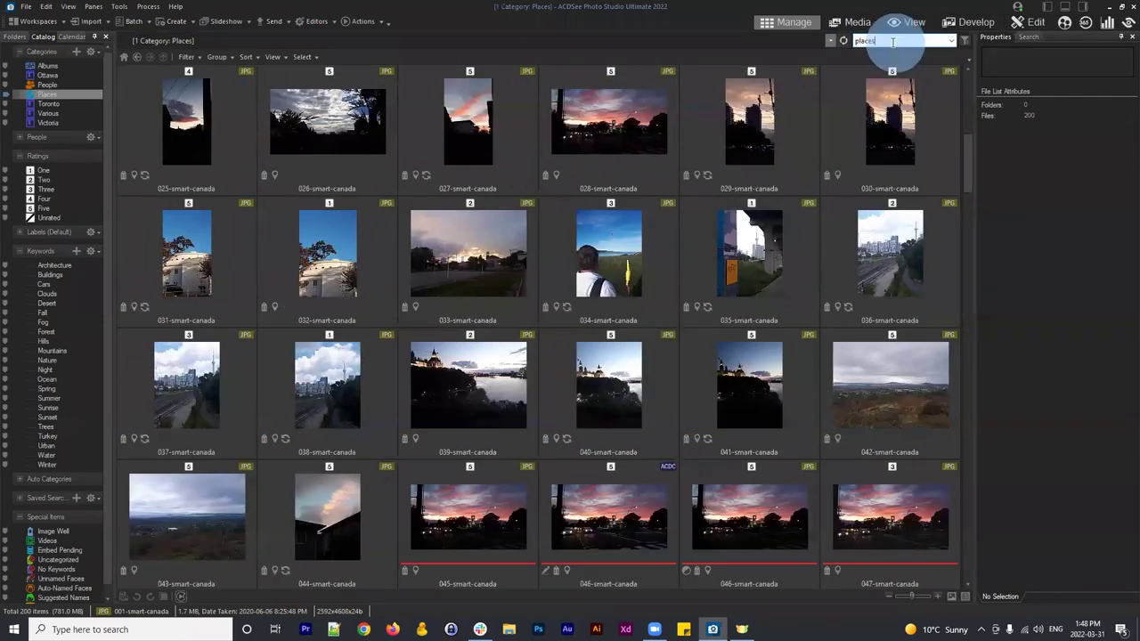
key("Return")
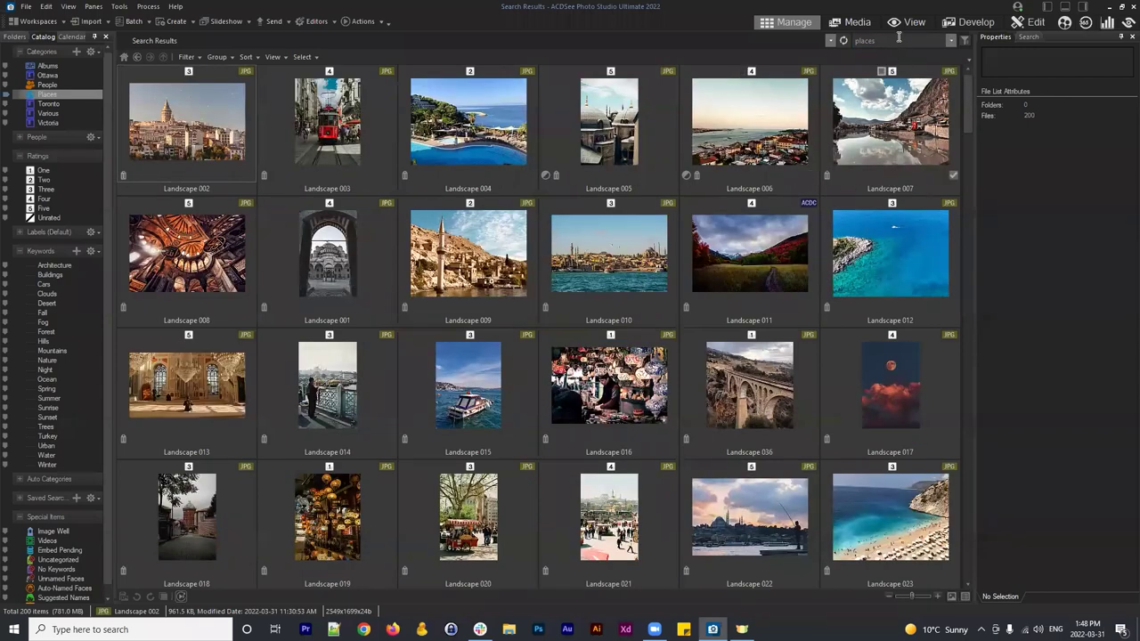
Step: Turn on searching within the current results and search the "places" results for "ocean"
left_click(964, 42)
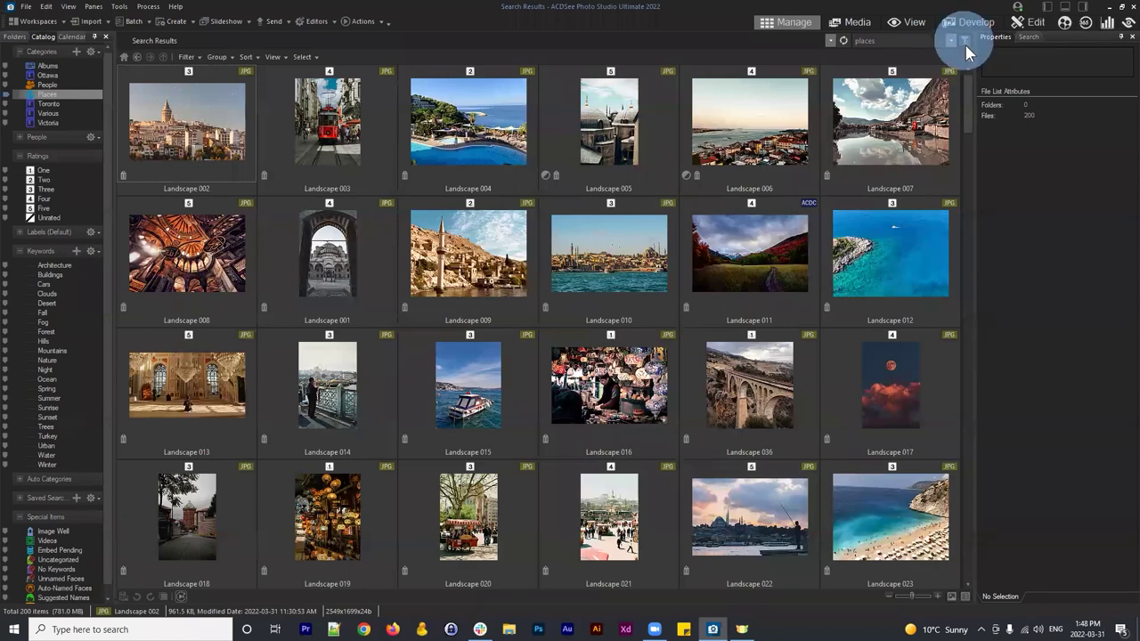
double_click(894, 41)
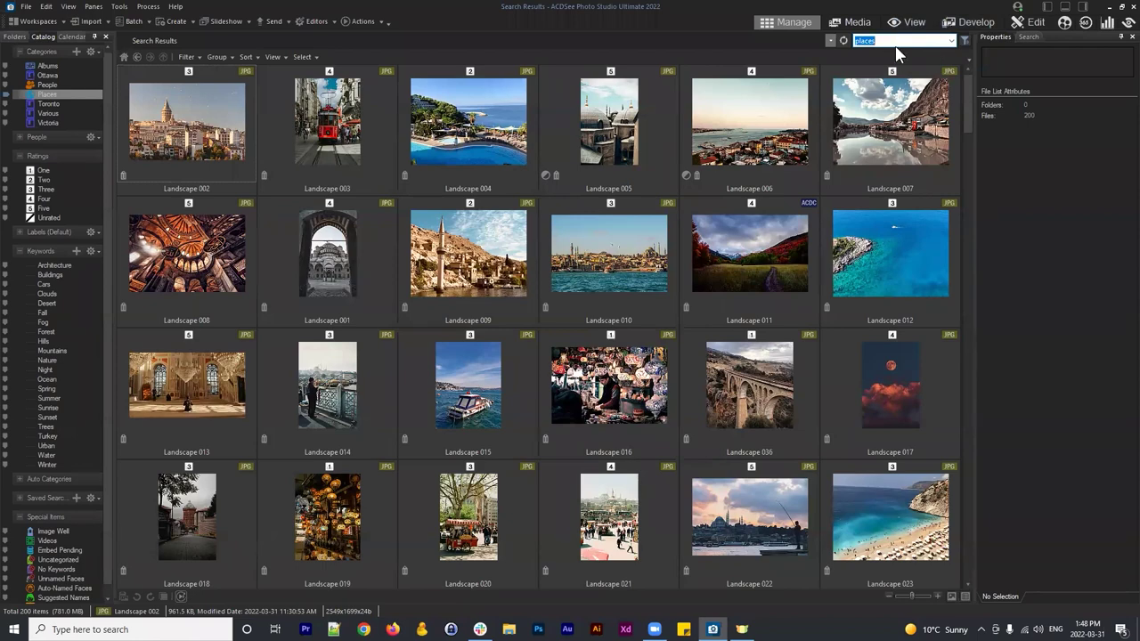
left_click(890, 40)
key("BackSpace")
key("BackSpace")
key("BackSpace")
key("BackSpace")
key("BackSpace")
key("BackSpace")
type("ocean")
left_click(966, 39)
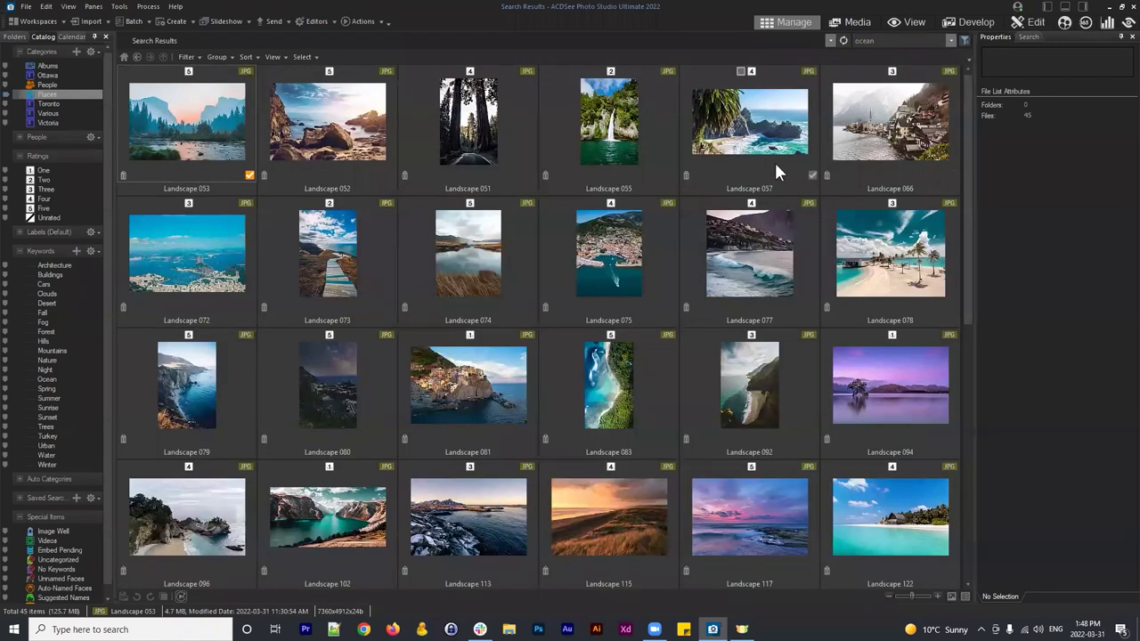
Step: Look through the ocean results and check the category and keywords of Landscape 057 and the keywords of Landscape 094
scroll(779, 171, "down", 5)
scroll(817, 457, "up", 5)
left_click(806, 142)
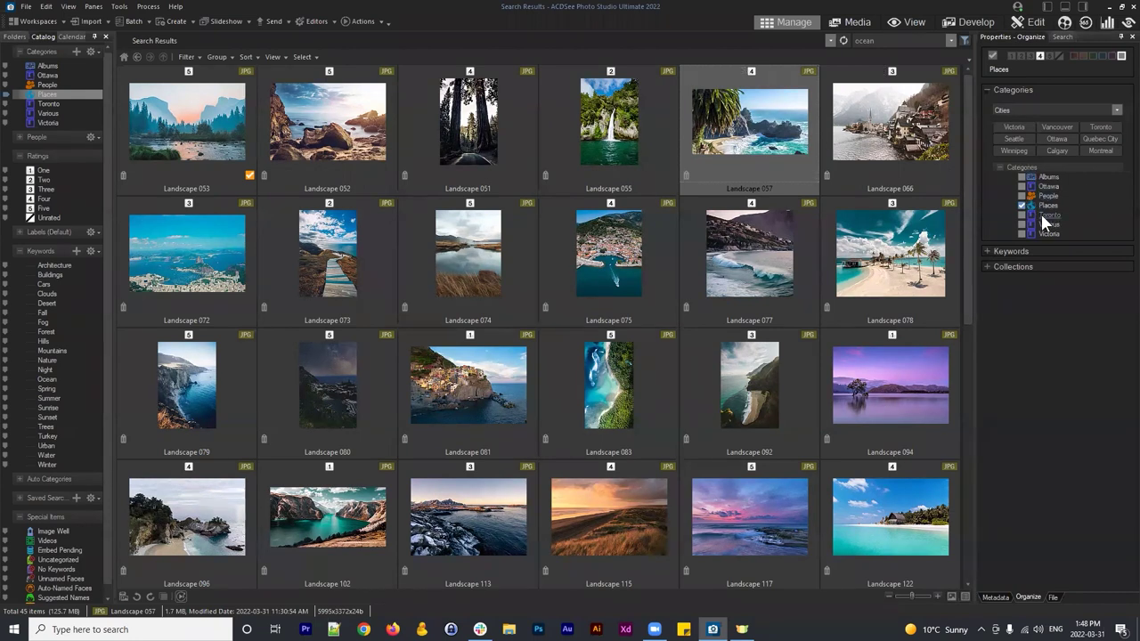
left_click(991, 253)
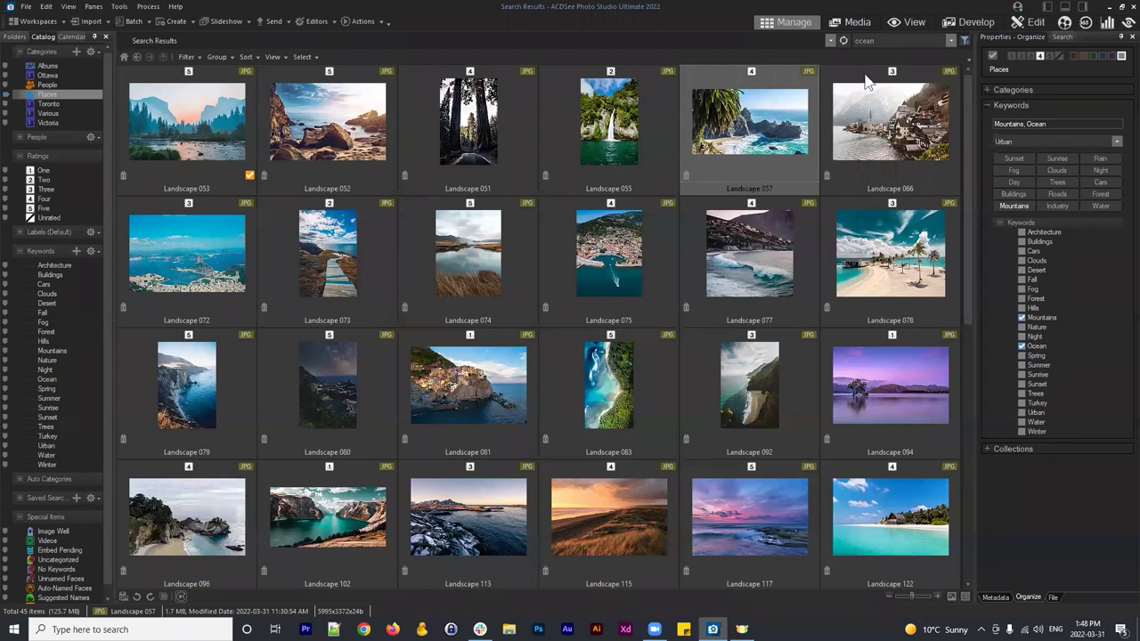
left_click(848, 358)
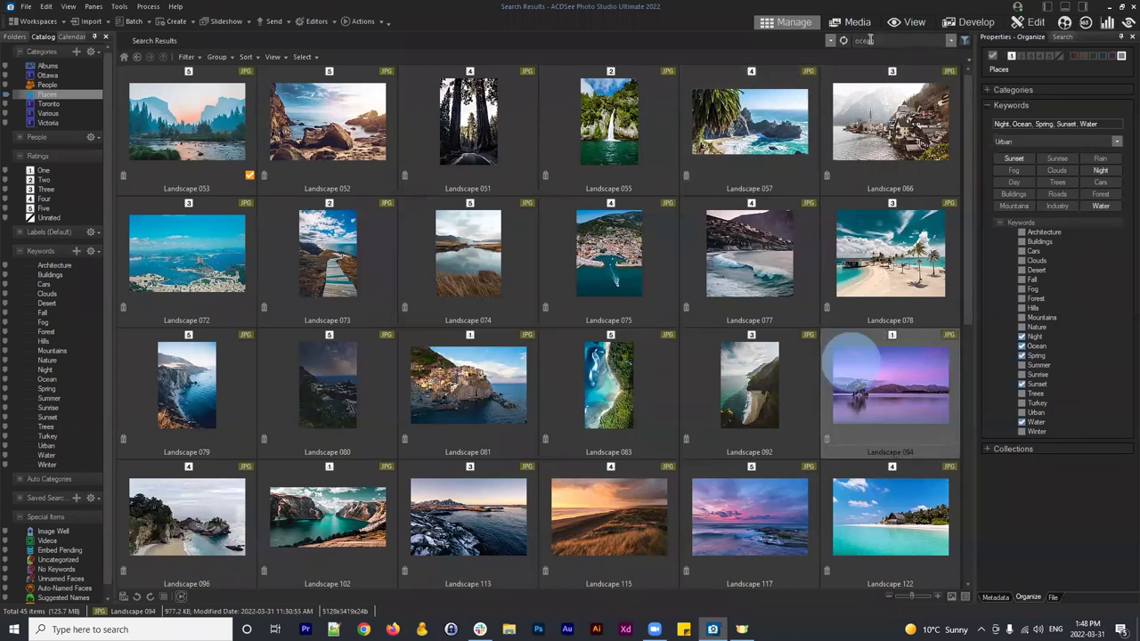
Step: Narrow the ocean results further by searching within them for "sunset"
left_click(899, 40)
type("sunset")
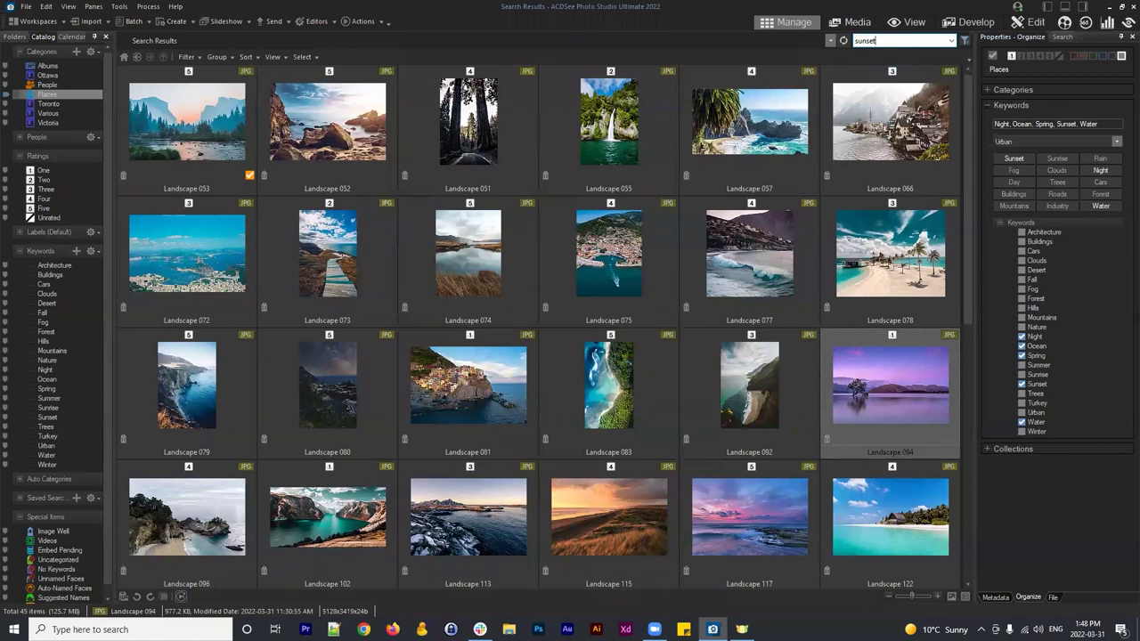
key("Return")
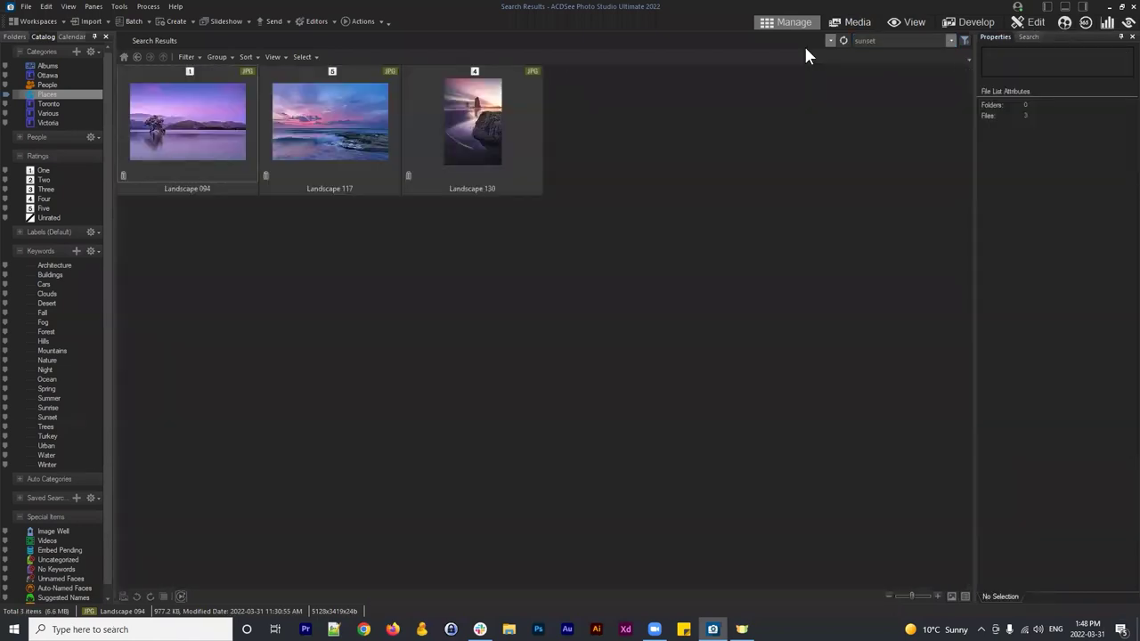
Step: Check the keywords assigned to each of the sunset results, Landscape 094, Landscape 117 and Landscape 130
left_click(493, 122)
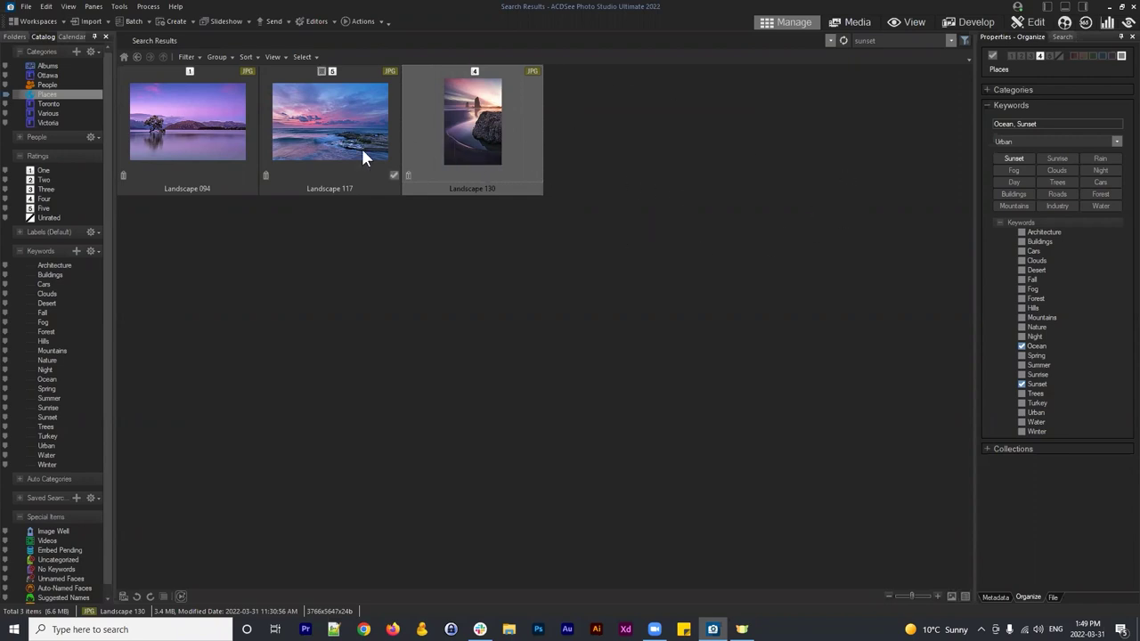
left_click(192, 143)
left_click(327, 140)
left_click(469, 143)
Step: Turn off searching within the current results and open the Landscape folder inside Pictures
left_click(964, 41)
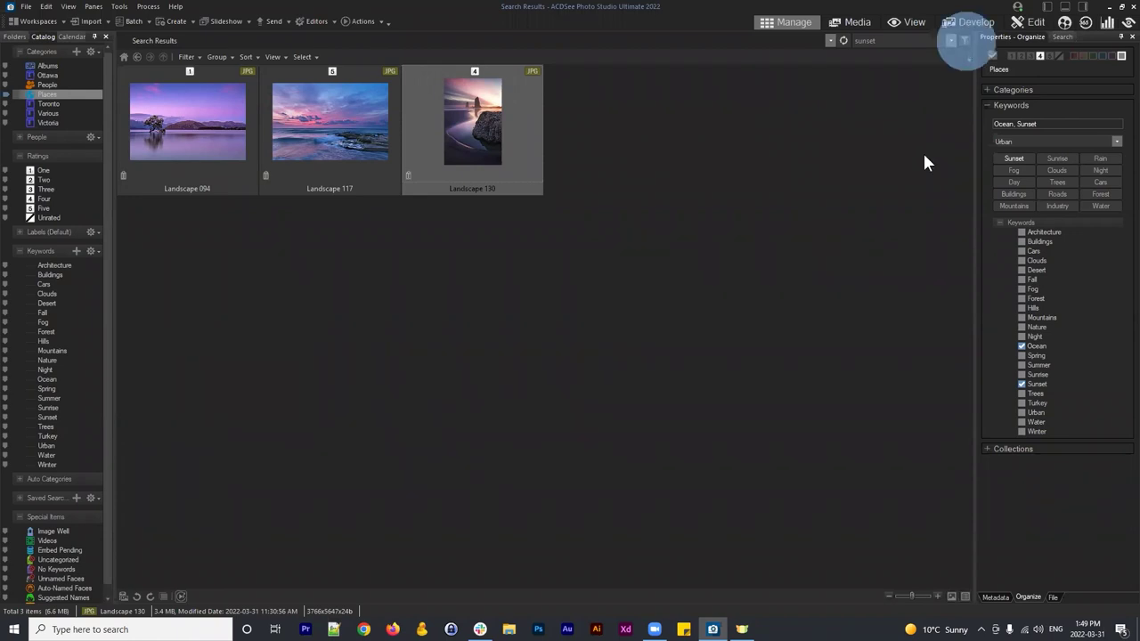
left_click(14, 37)
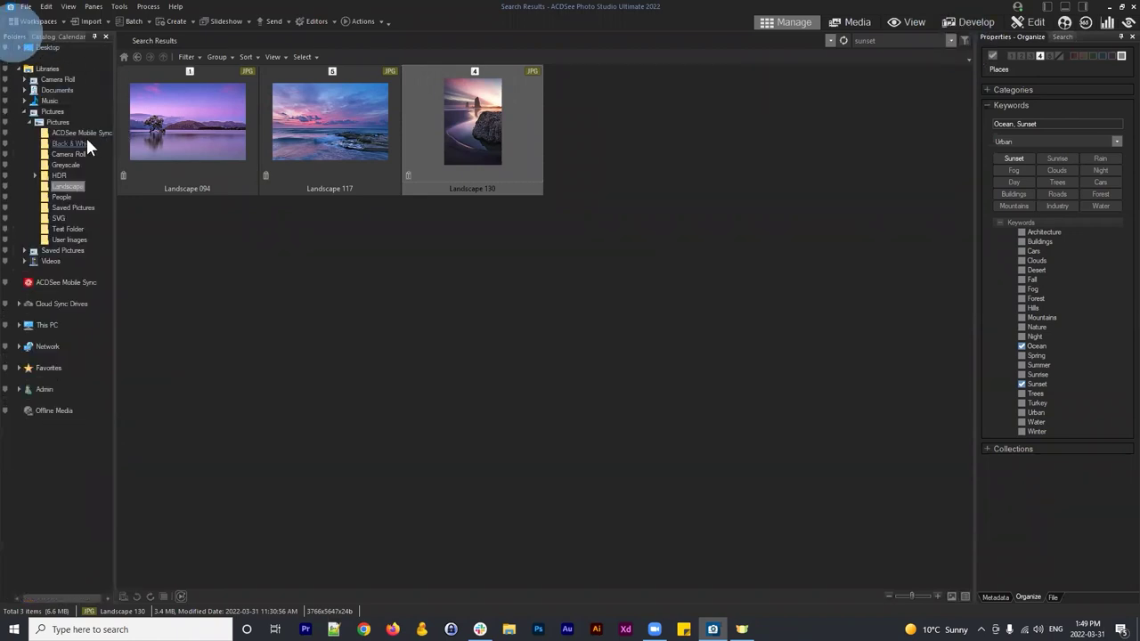
left_click(56, 121)
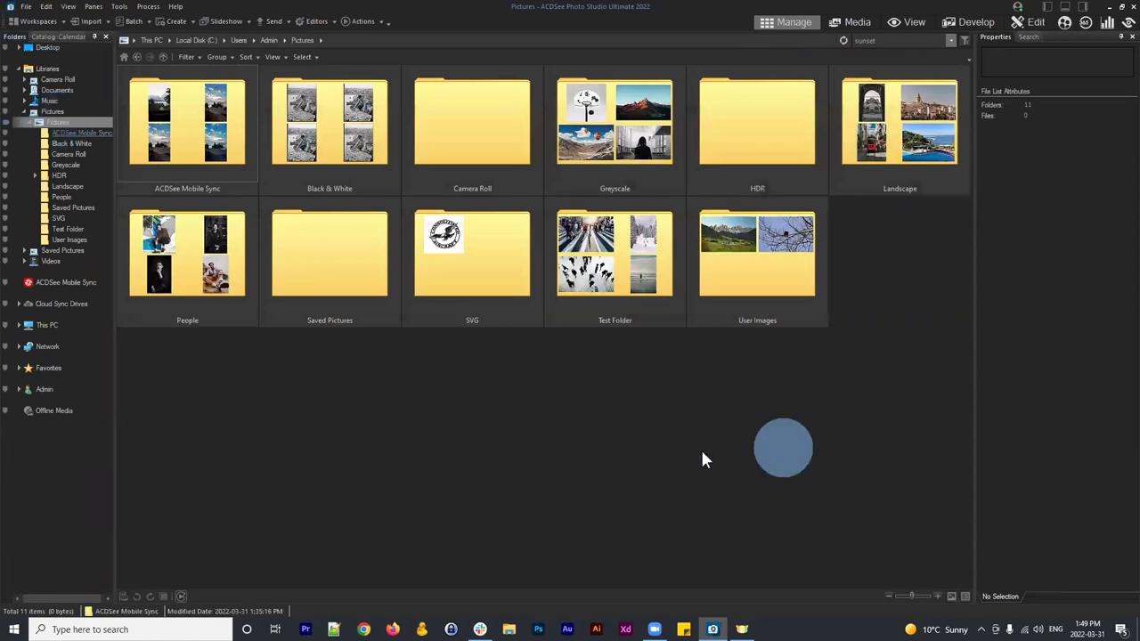
double_click(873, 118)
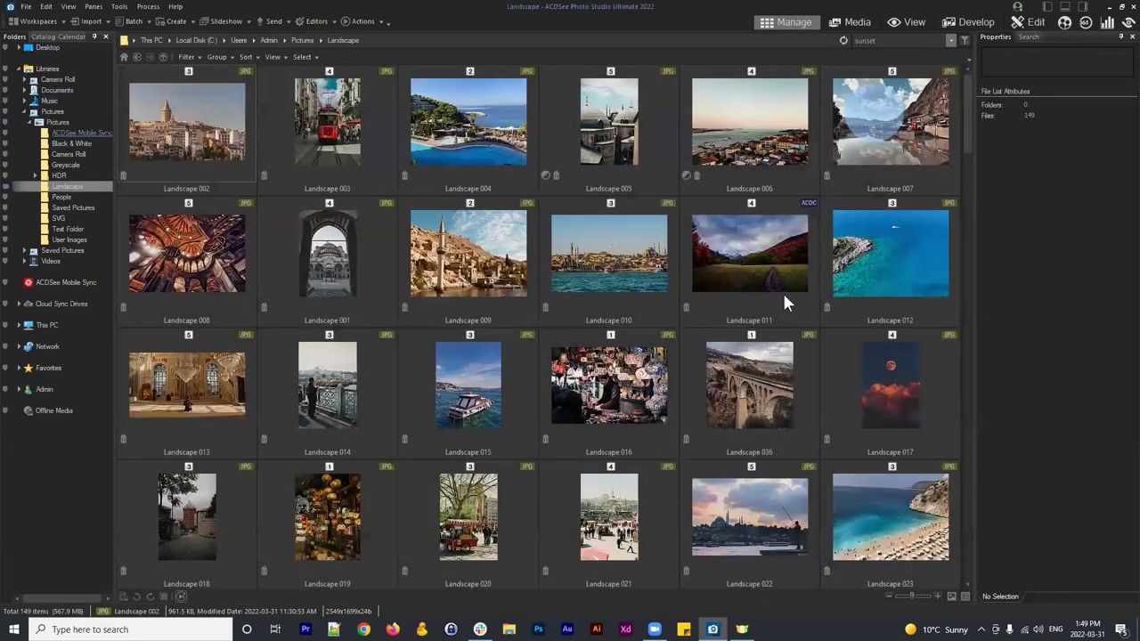
Step: Search only the Landscape folder's file list for "building"
double_click(908, 40)
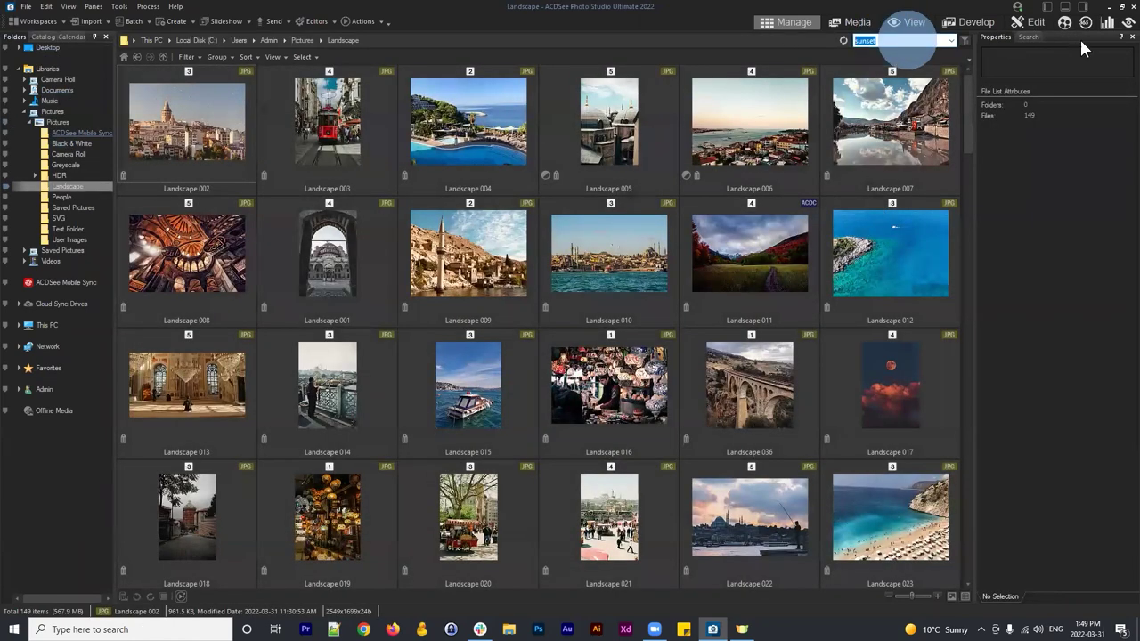
left_click(964, 41)
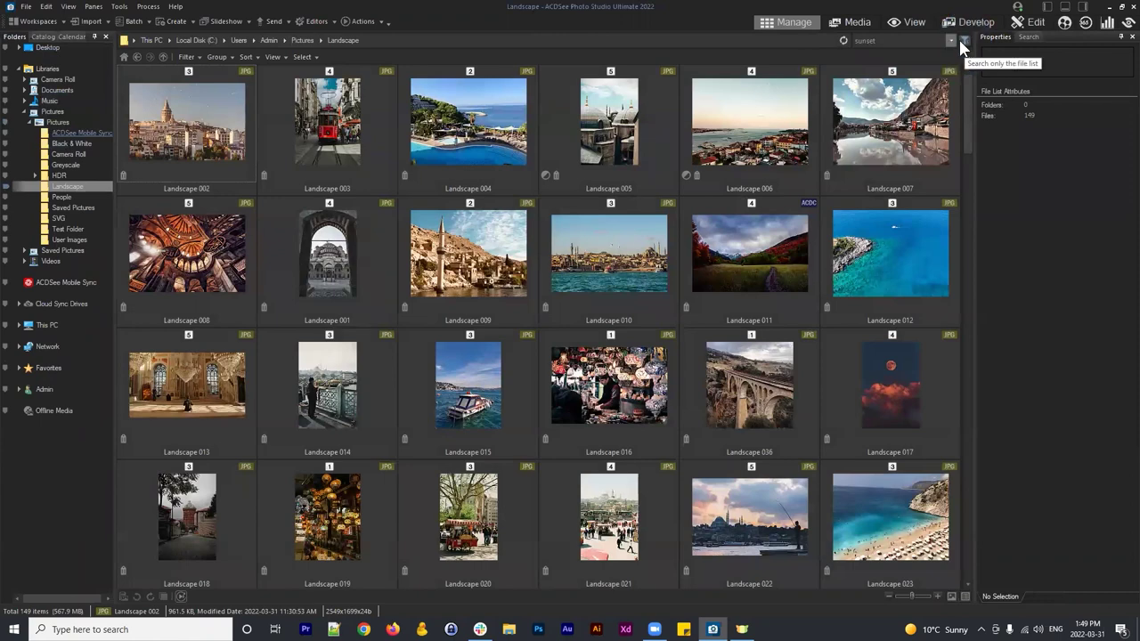
key("alt+d")
left_click(926, 41)
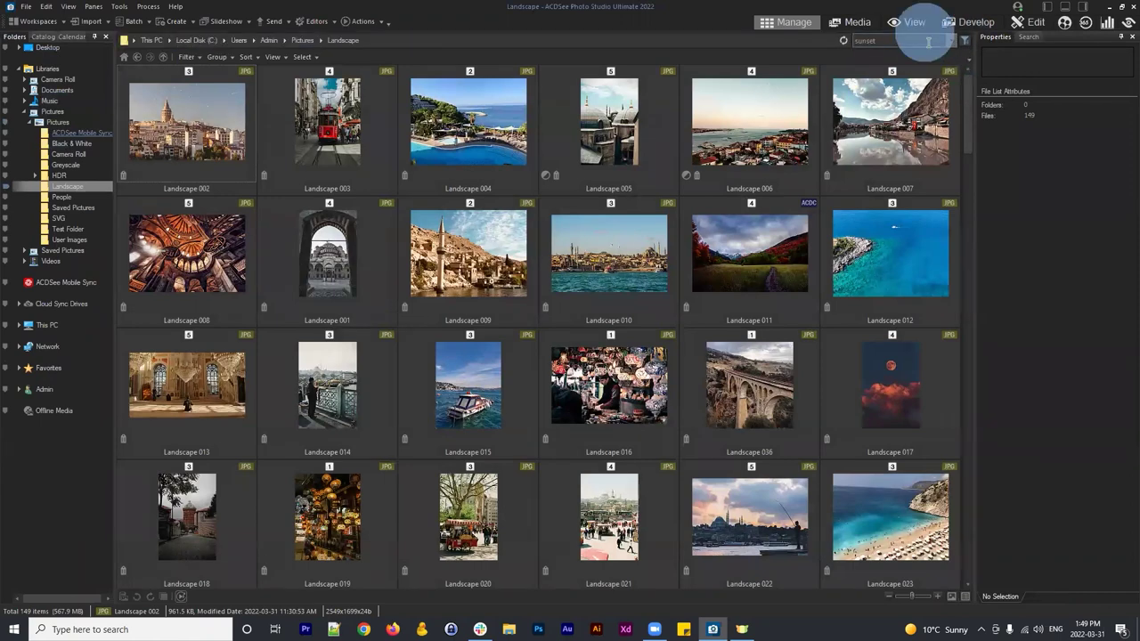
scroll(695, 210, "down", 5)
scroll(698, 402, "down", 15)
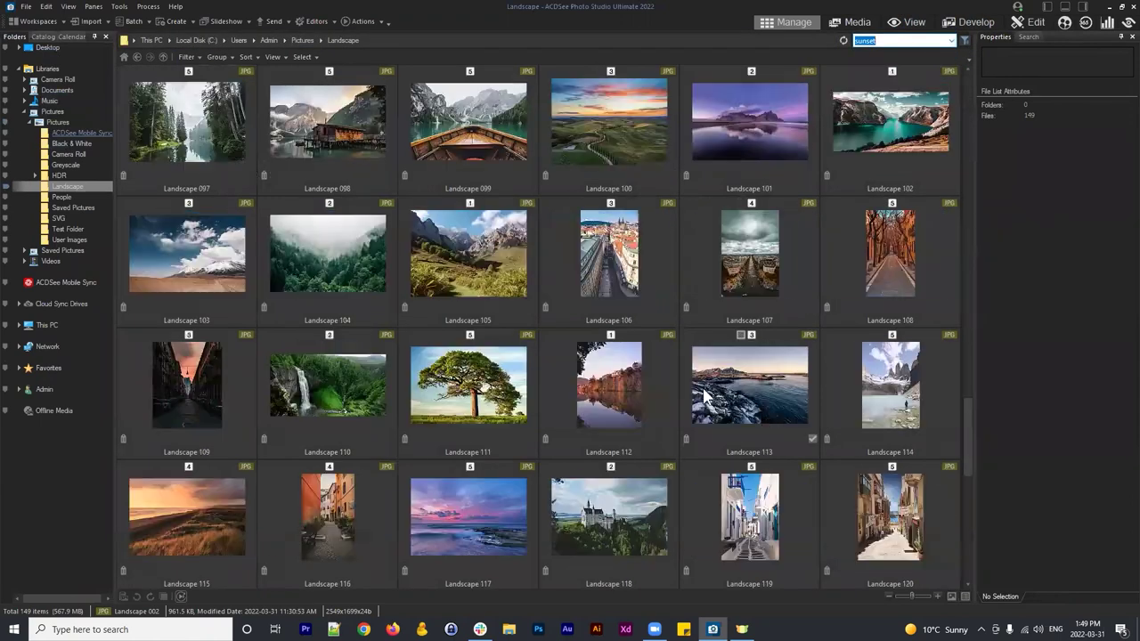
scroll(625, 436, "up", 13)
scroll(598, 374, "up", 15)
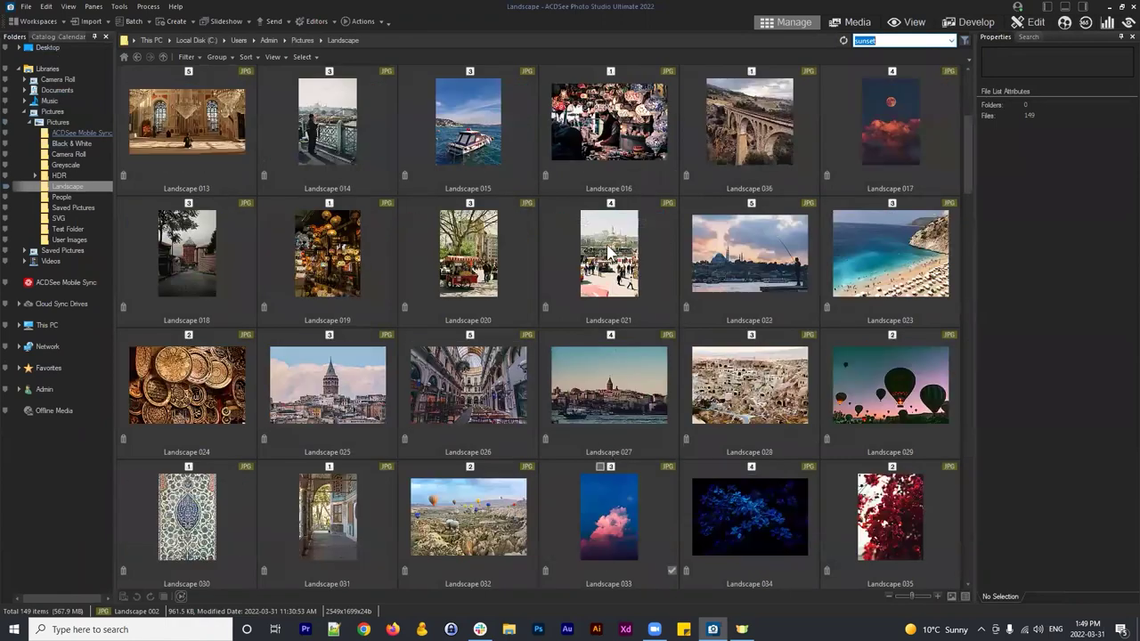
type("building")
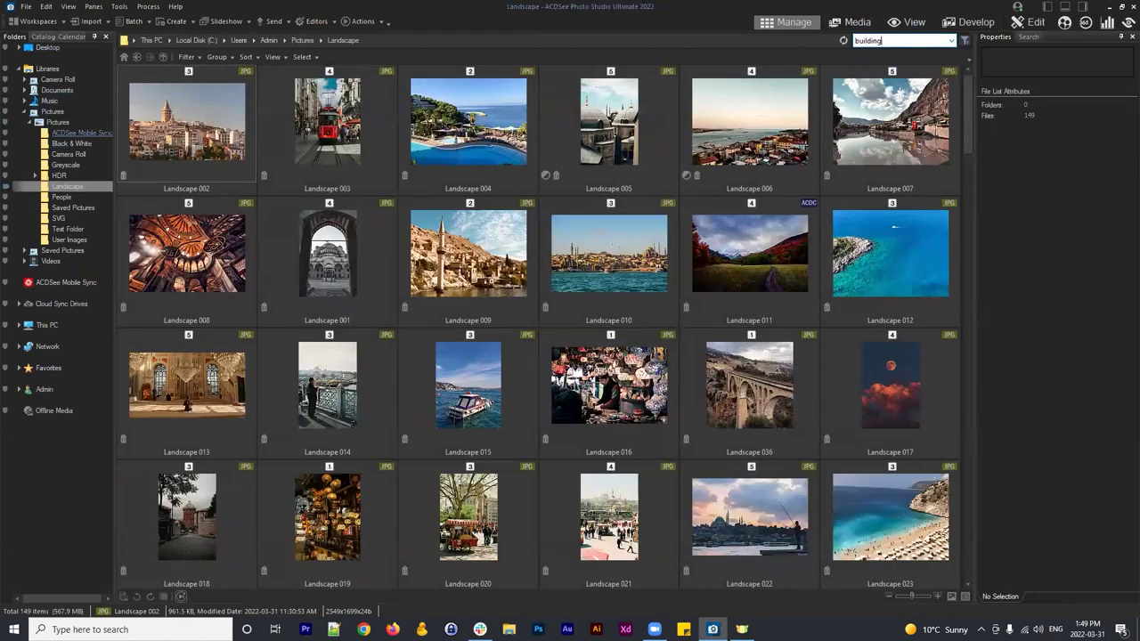
key("Return")
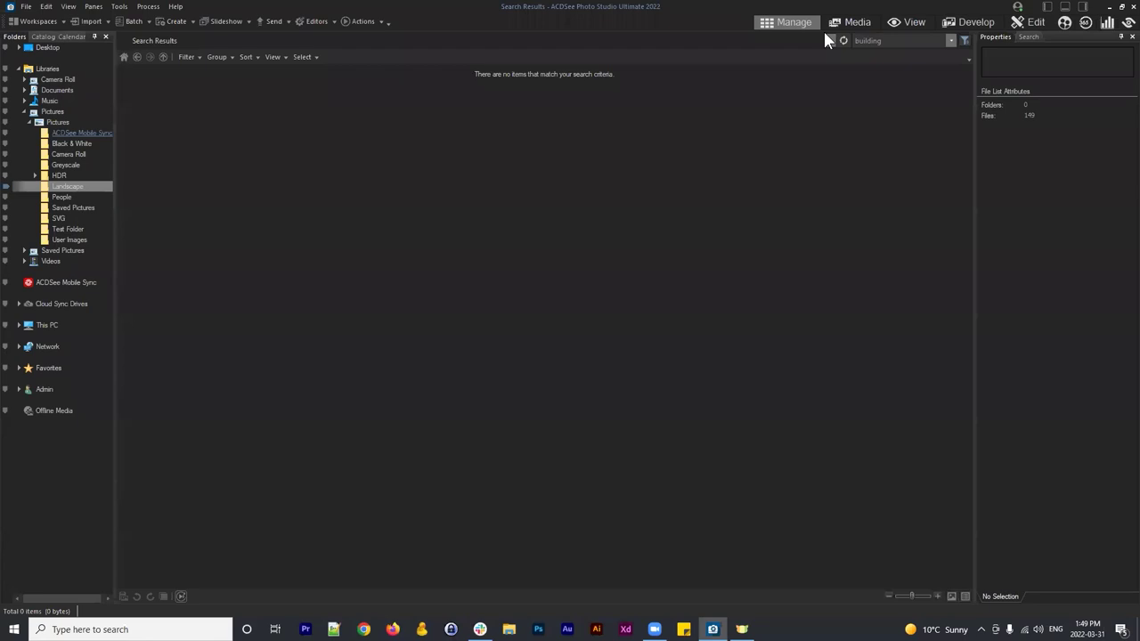
Step: Clear the search text, reopen the Landscape folder and check the keywords of Landscape 007
left_click(895, 40)
key("BackSpace")
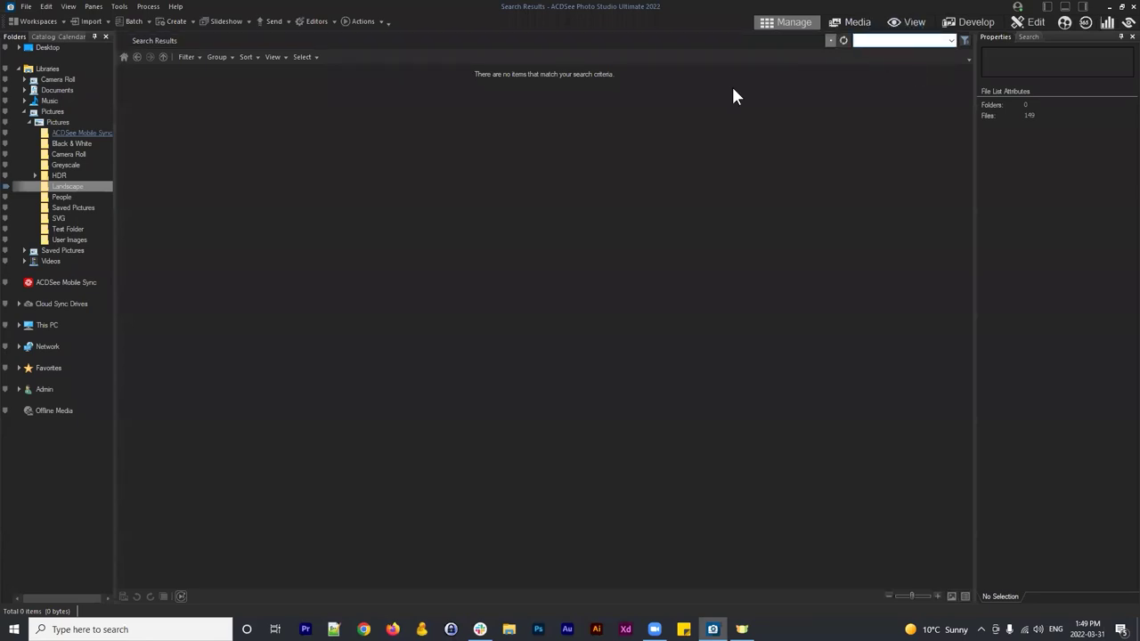
left_click(51, 123)
double_click(944, 97)
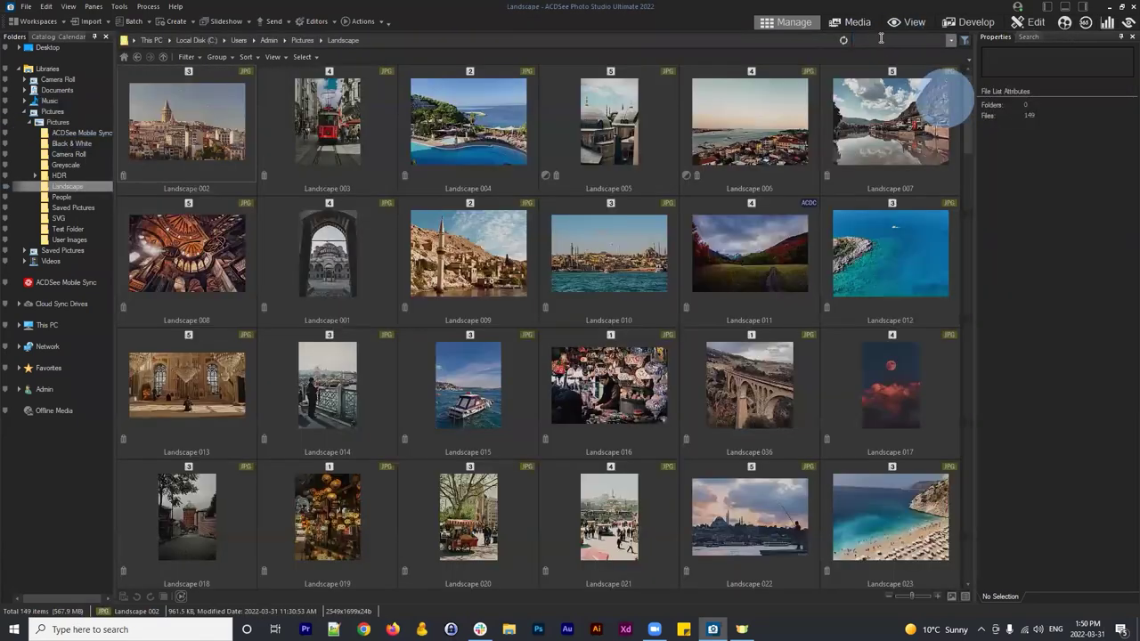
left_click(885, 161)
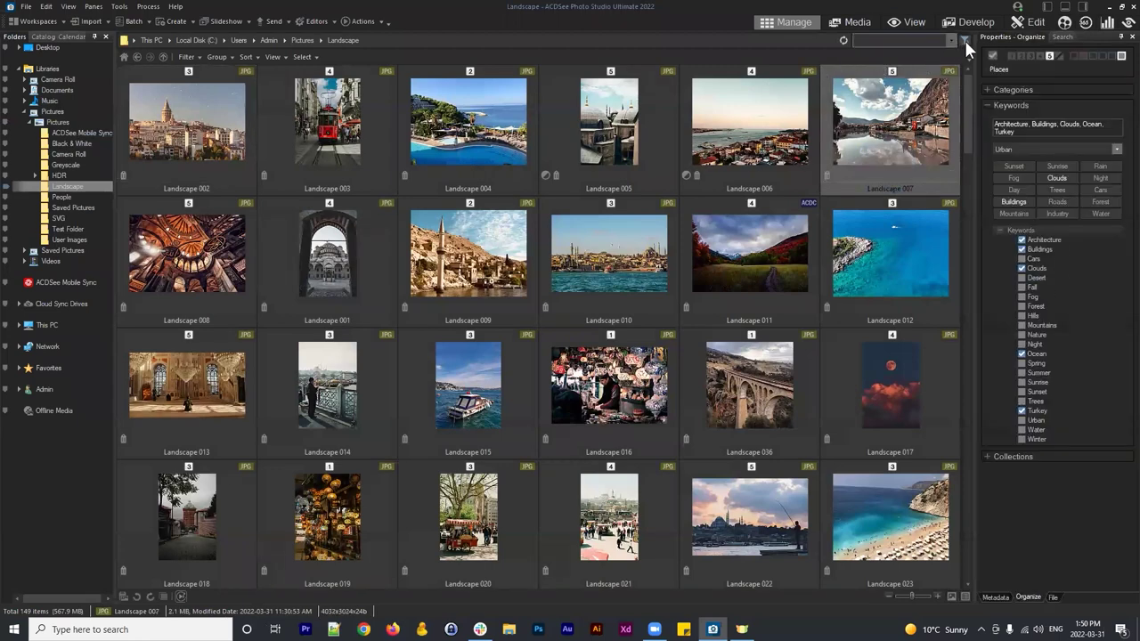
Step: Turn off searching only the file list and run a quick search for "buildings"
left_click(899, 39)
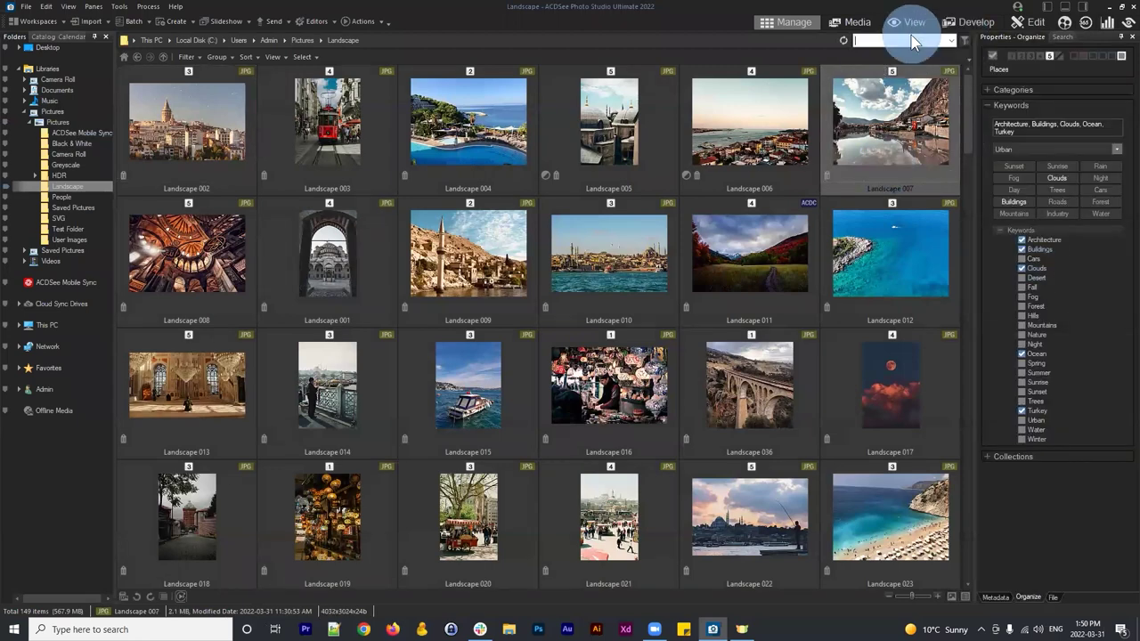
type("buildings")
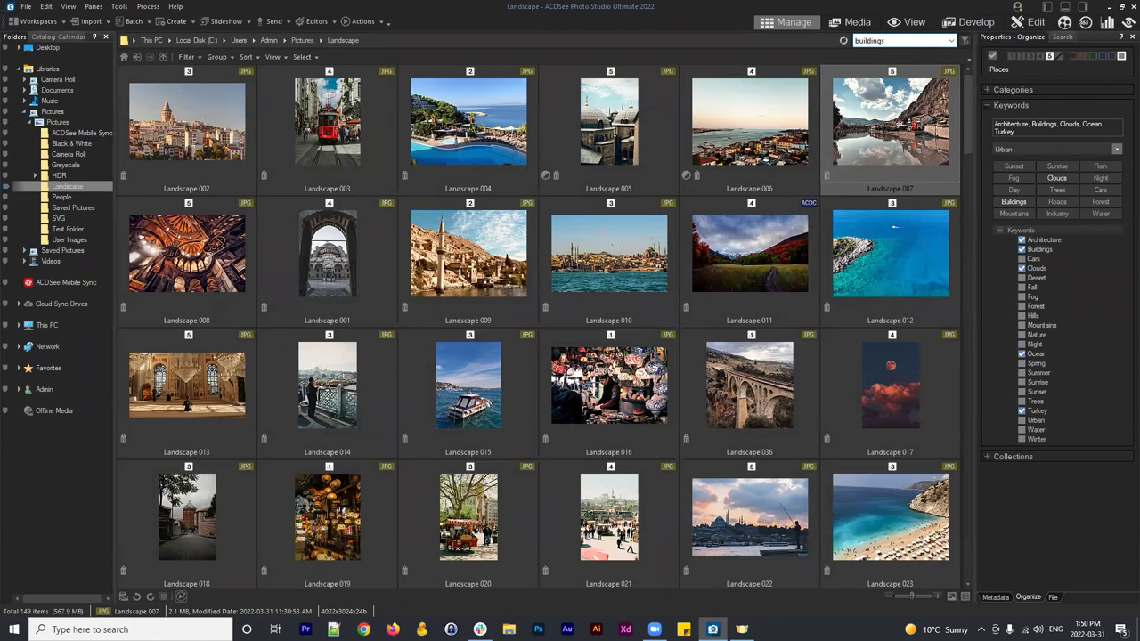
key("Return")
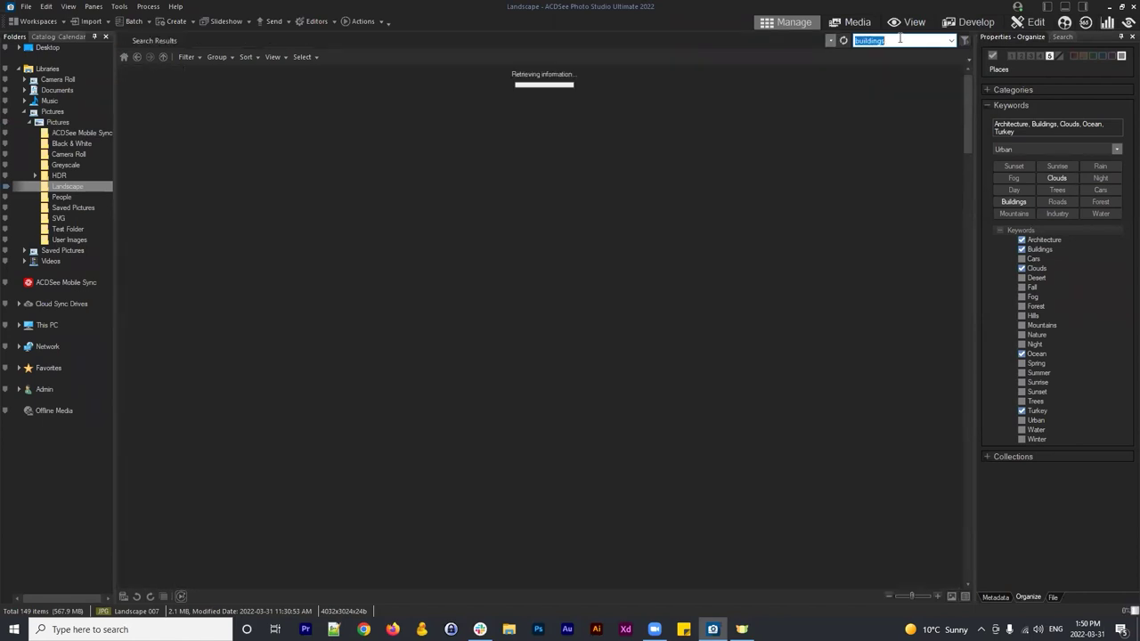
Step: Narrow the buildings matches by searching only within the current file list for "ocean"
left_click(901, 40)
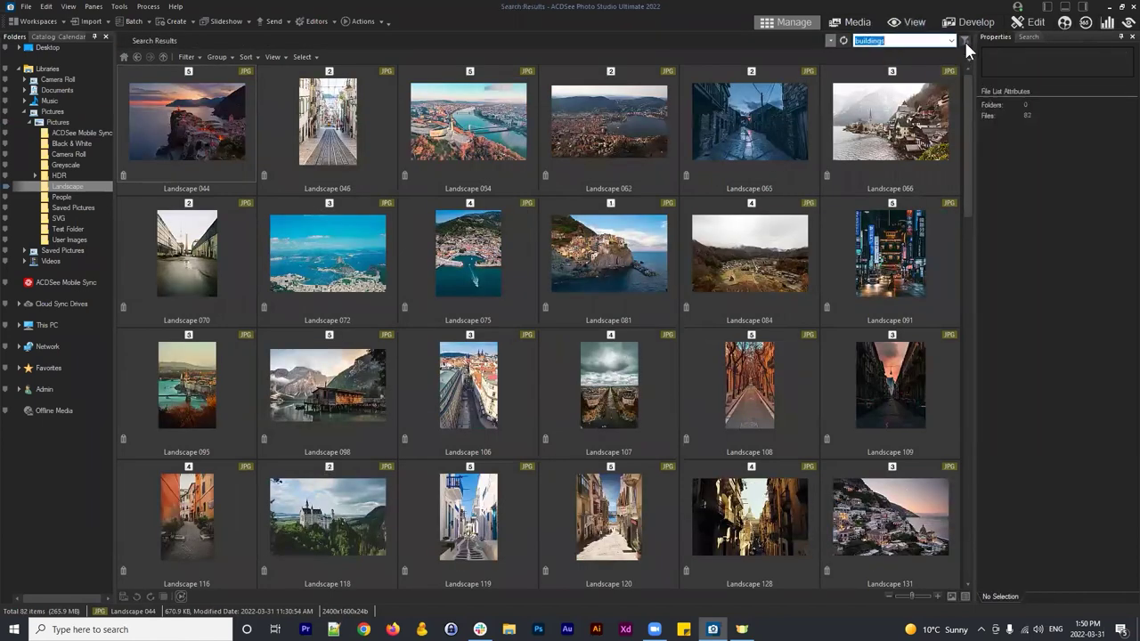
left_click(895, 40)
type("ocean")
key("Return")
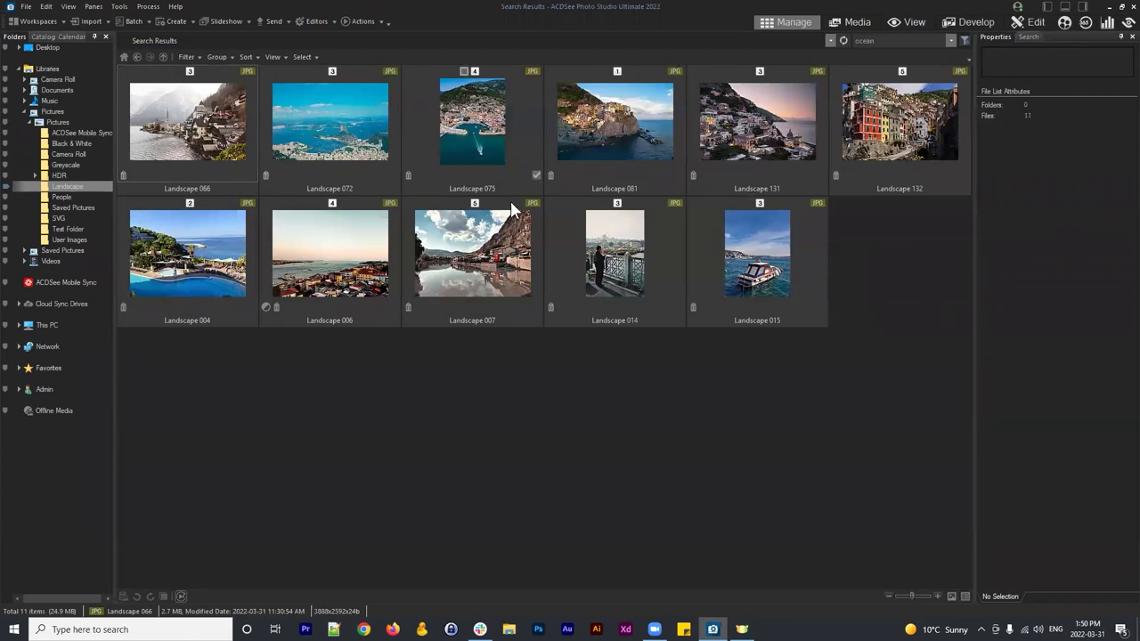
Step: Check the keywords of Landscape 081 among the narrowed results
mouse_move(655, 196)
left_click(483, 127)
left_click(614, 127)
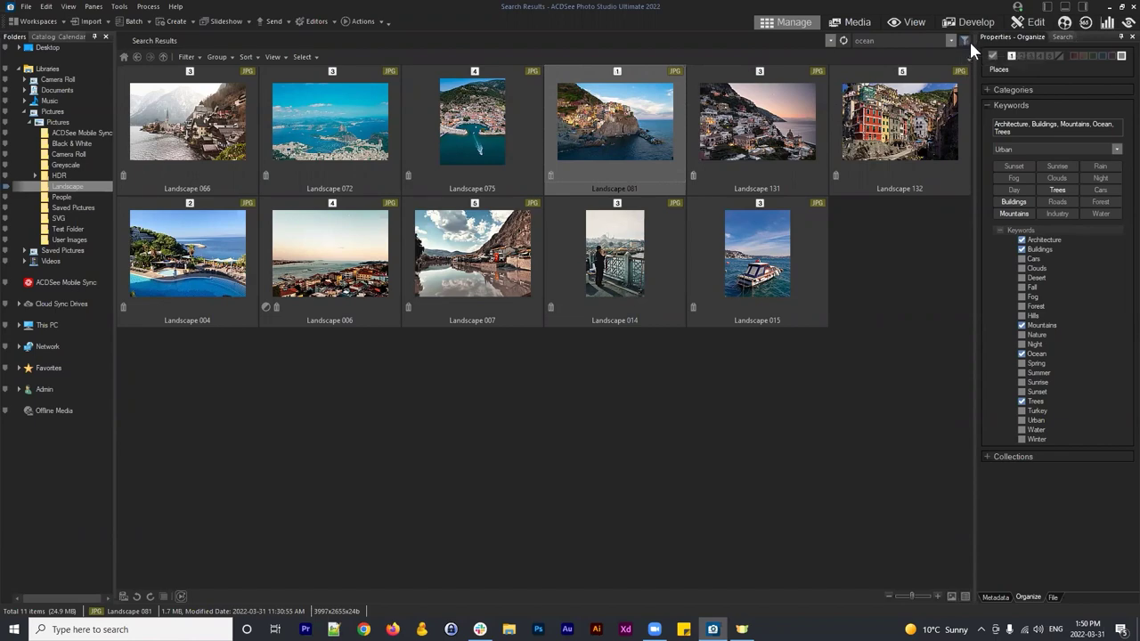
Step: Turn off searching only the file list and run the "ocean" search across all photos
left_click(904, 40)
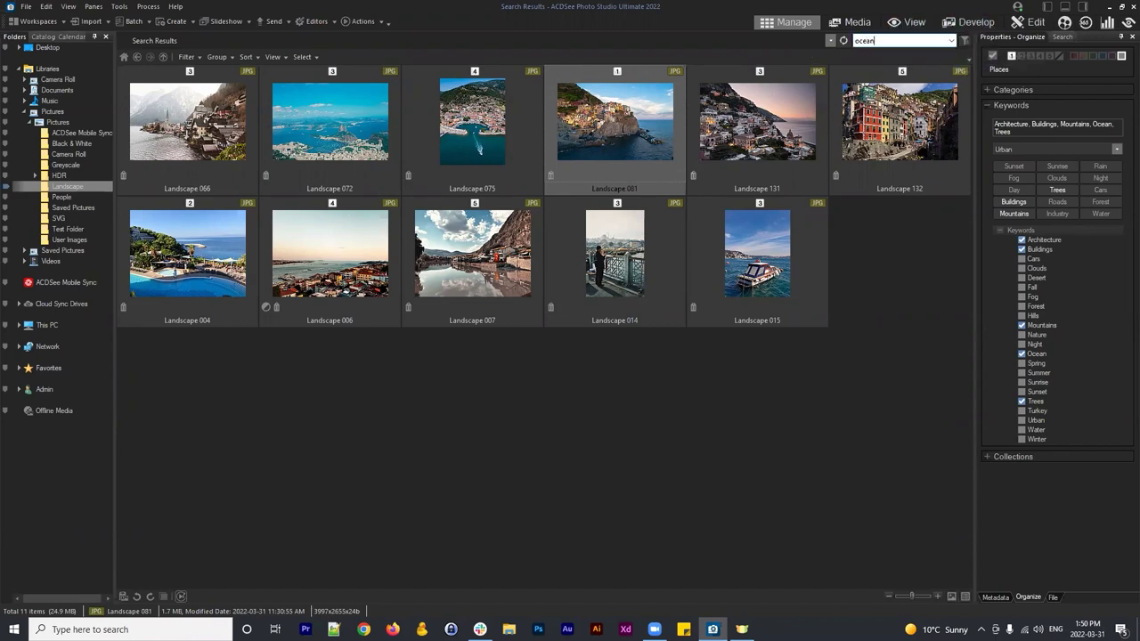
key("Return")
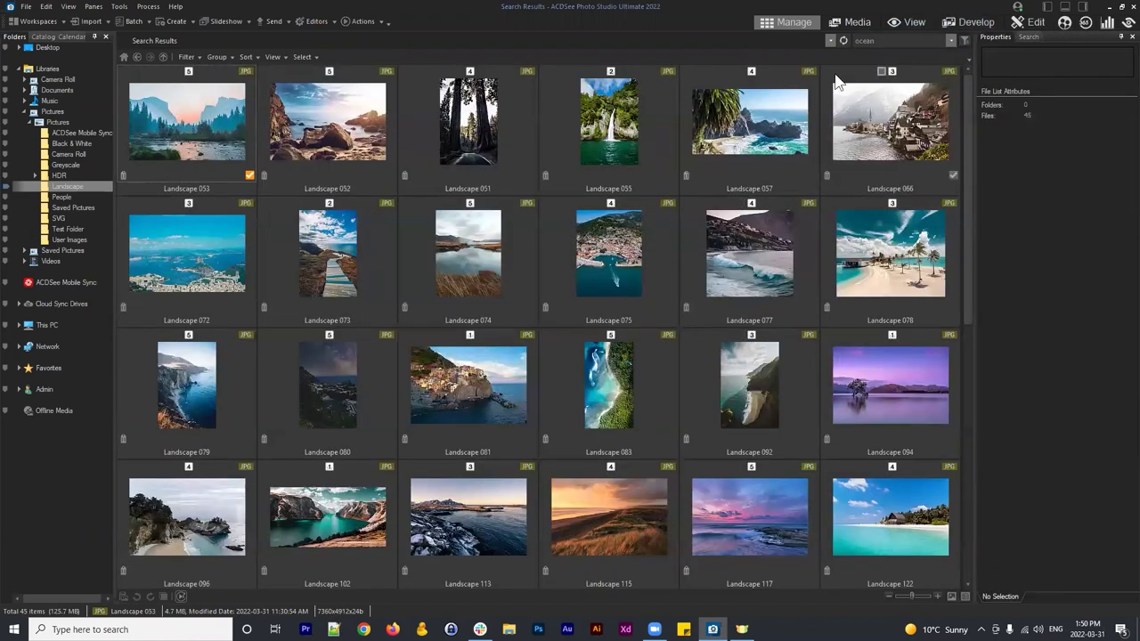
left_click(906, 21)
left_click(782, 21)
Step: Replace the search term with "buildings" and run the quick search
double_click(892, 42)
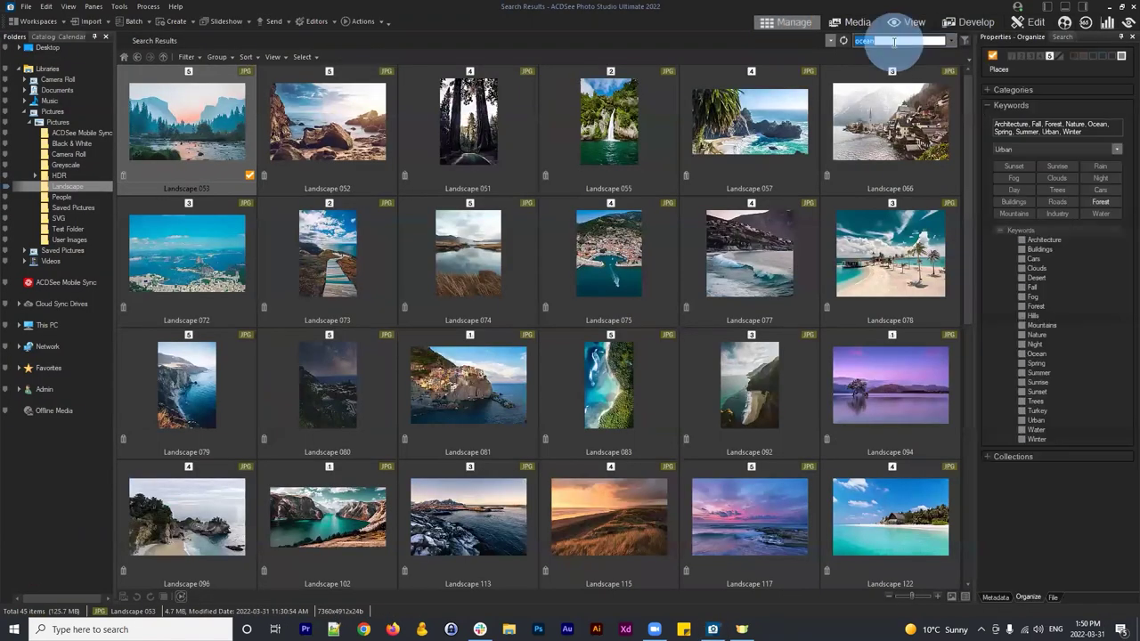
type("buildings")
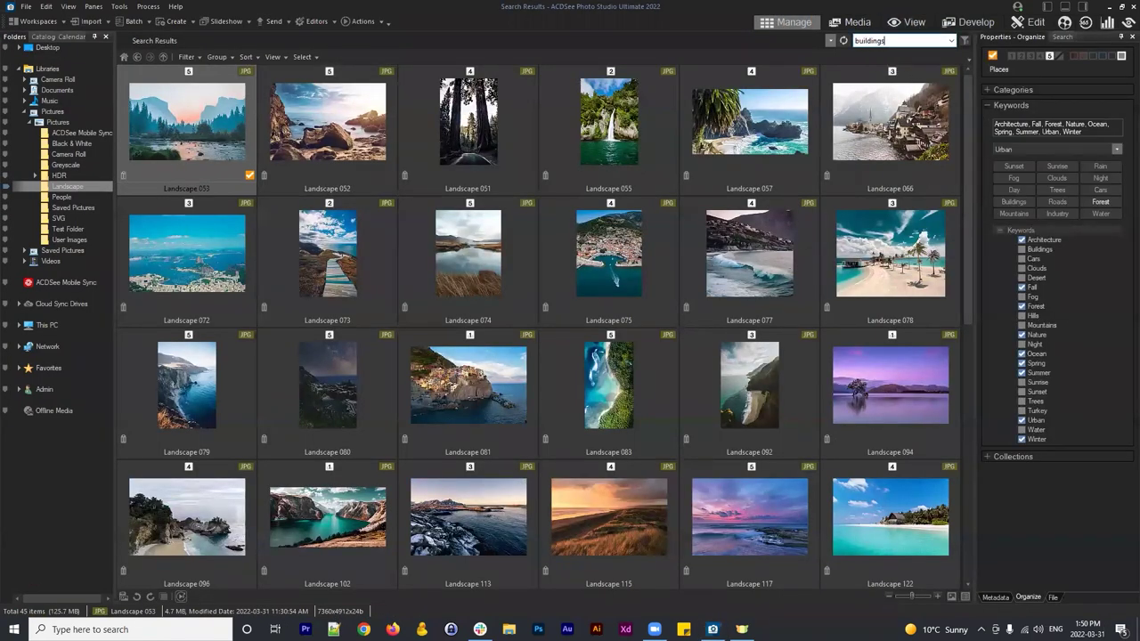
key("Return")
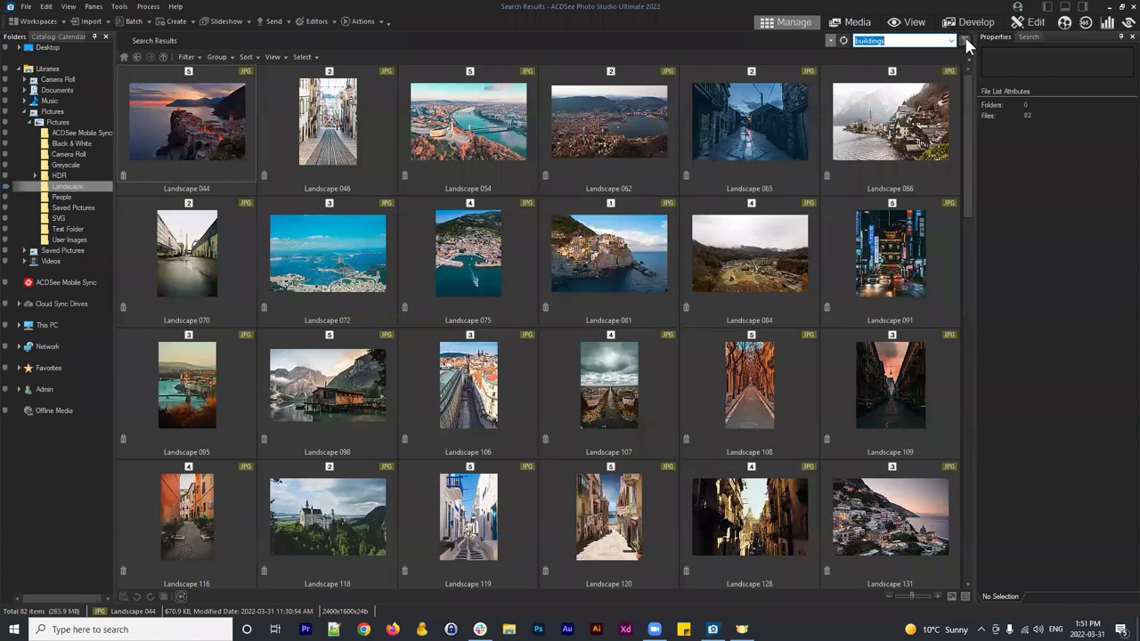
Step: Find photos matching both keywords with the quick search "buildings + ocean"
key("End")
type("+ ocean")
key("Return")
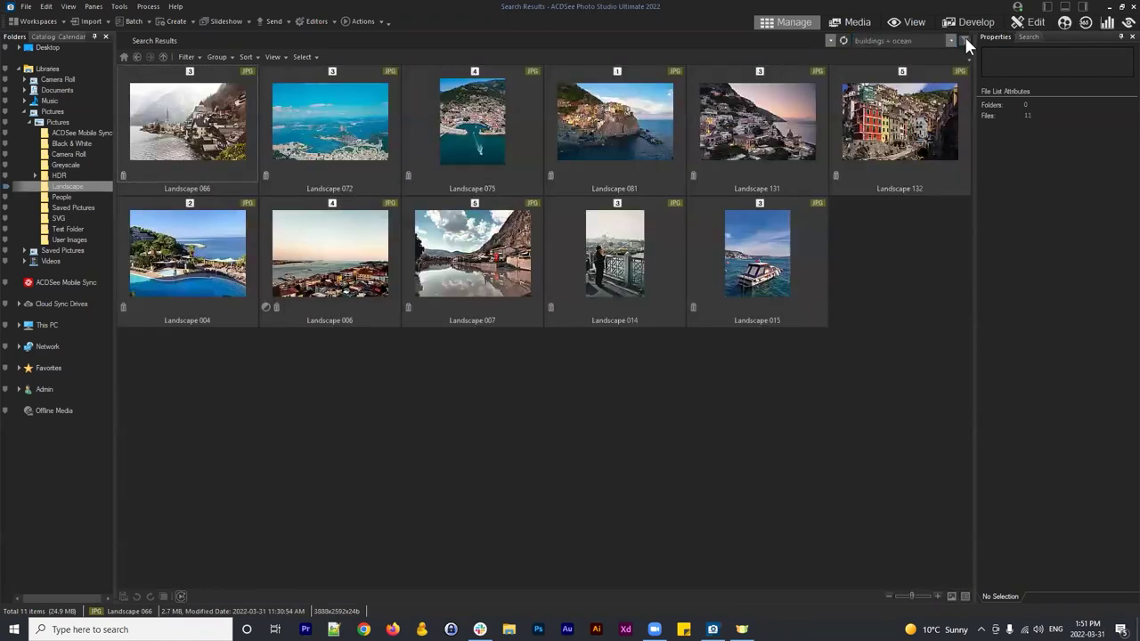
Step: Try the word "and" in place of the plus sign by searching for "buildings and ocean"
left_click(895, 40)
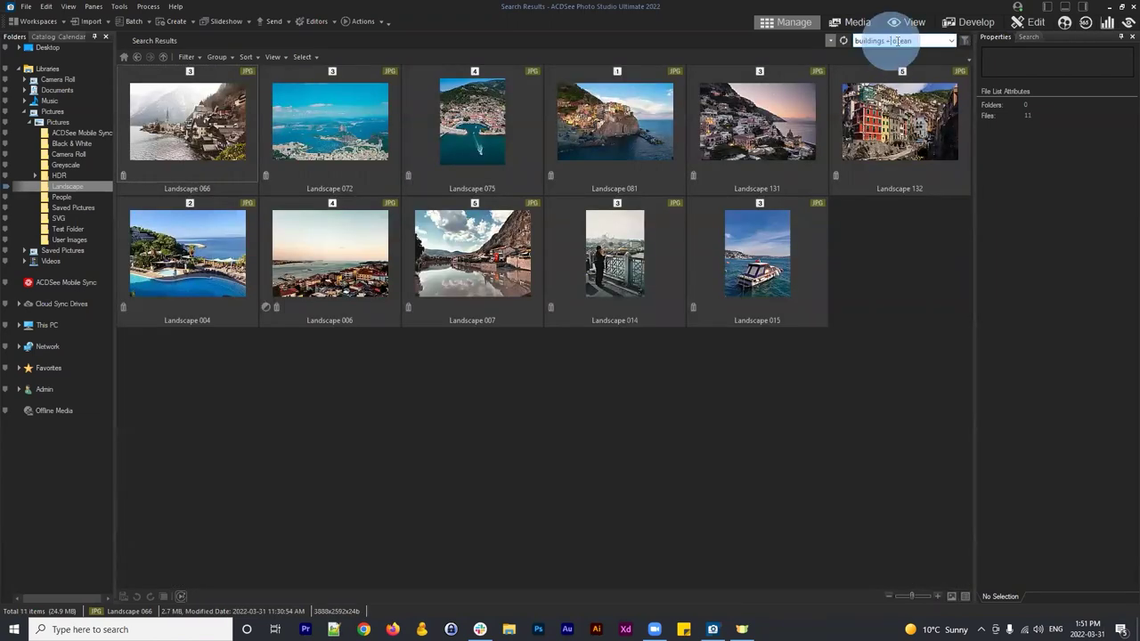
key("BackSpace")
key("BackSpace")
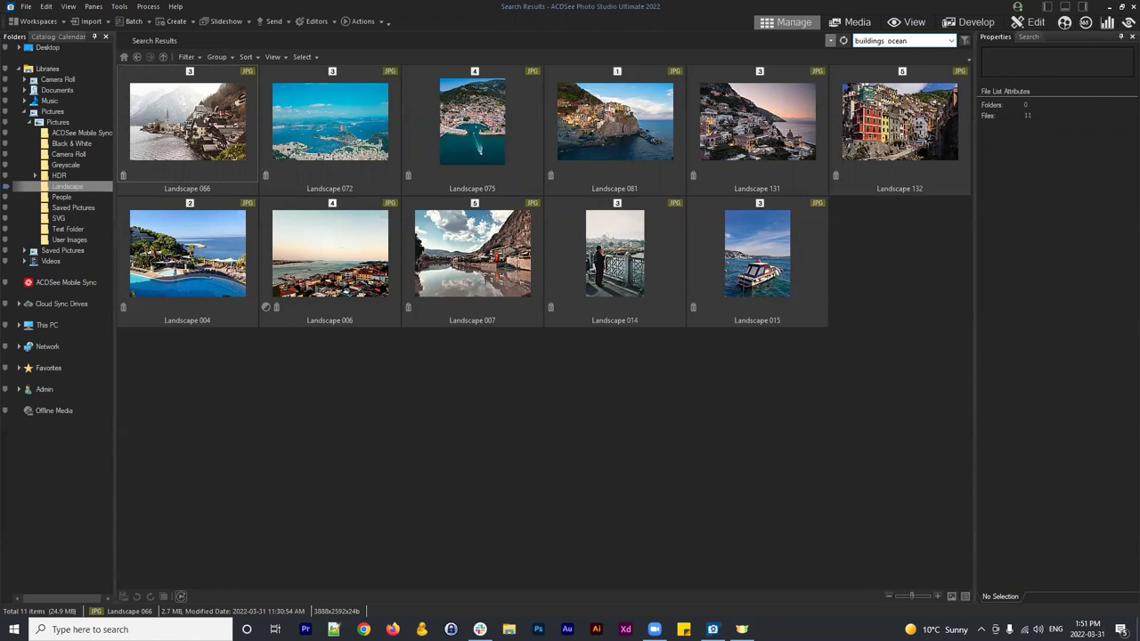
type("and")
key("Return")
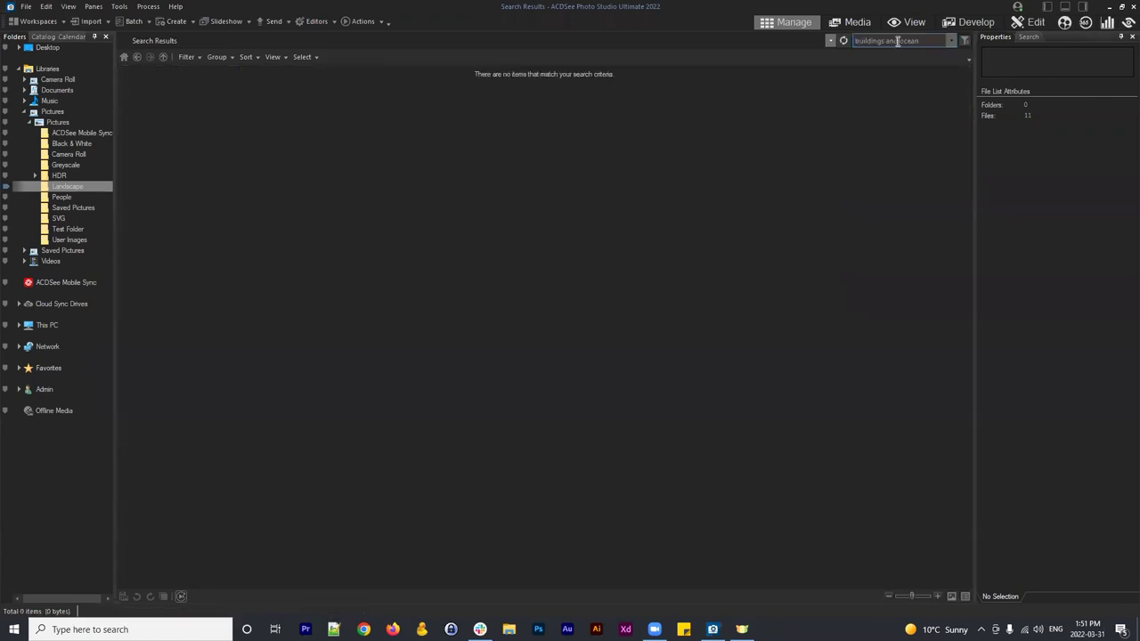
Step: Exclude ocean photos from the buildings matches by searching for "buildings - ocean", and look through the results
left_click(897, 41)
double_click(897, 41)
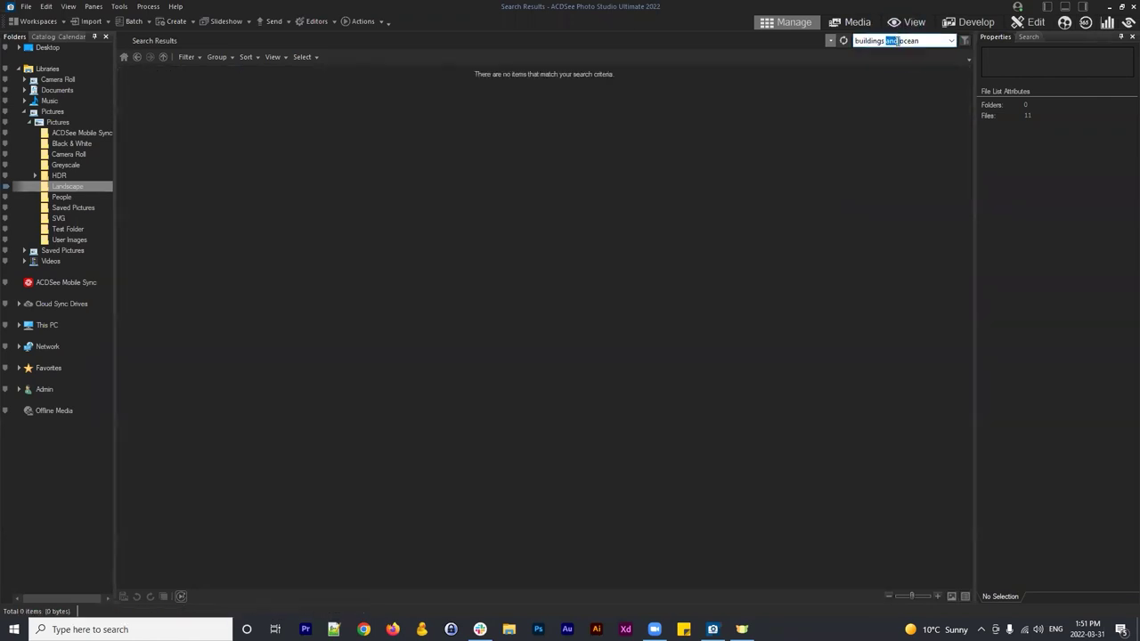
key("BackSpace")
type("-")
key("Return")
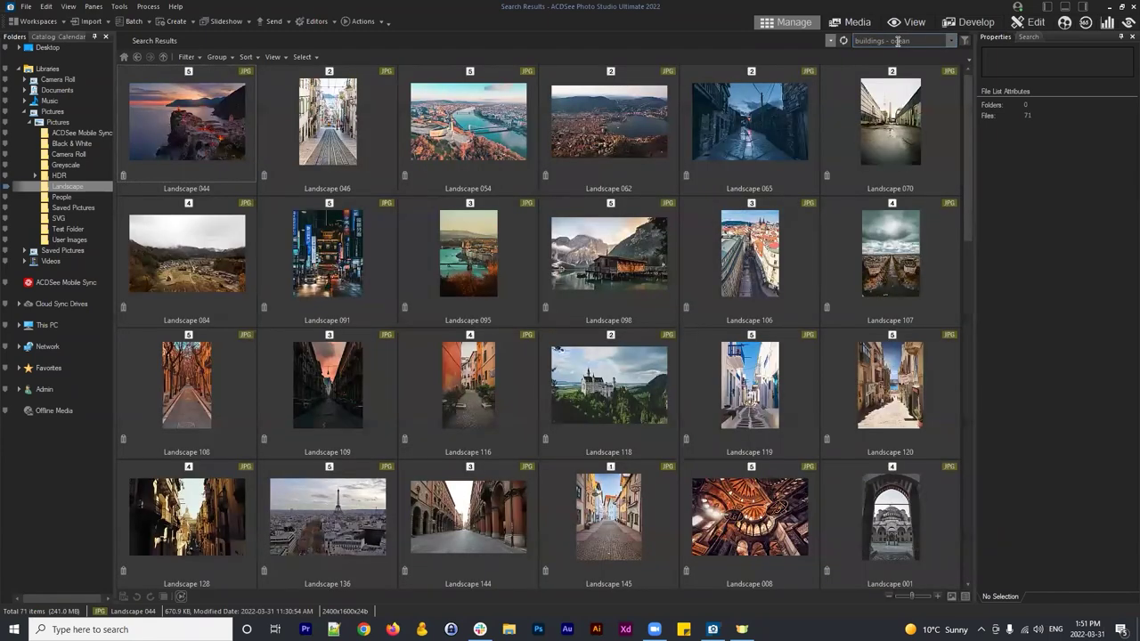
scroll(756, 265, "down", 6)
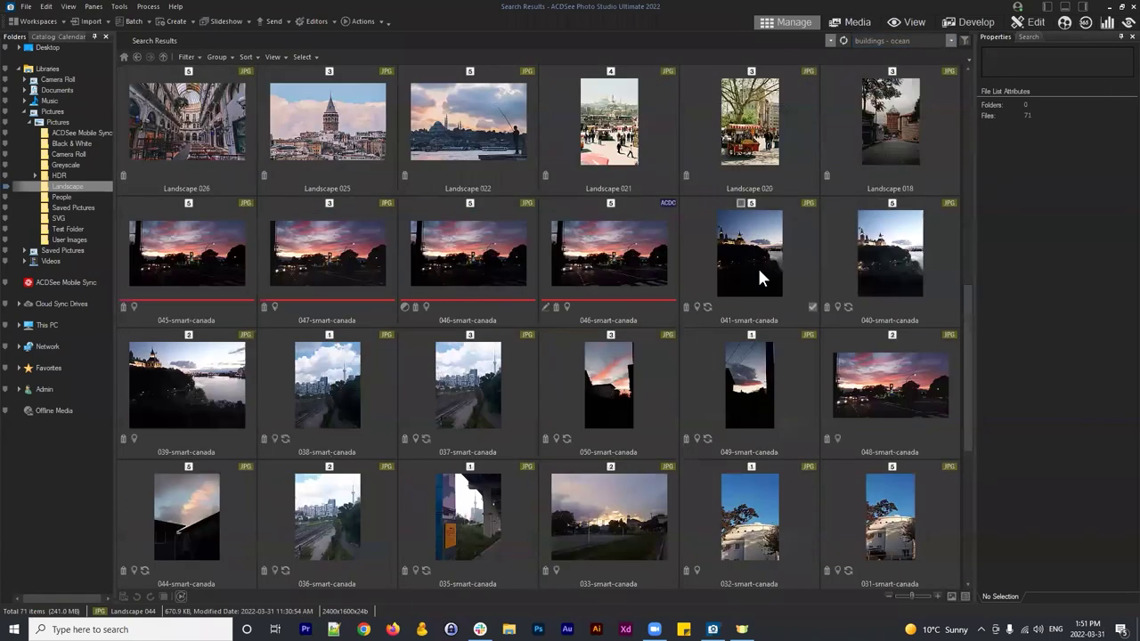
scroll(757, 265, "up", 4)
scroll(764, 247, "up", 1)
Step: Clear the quick search text while keeping the current results listed
left_click(917, 40)
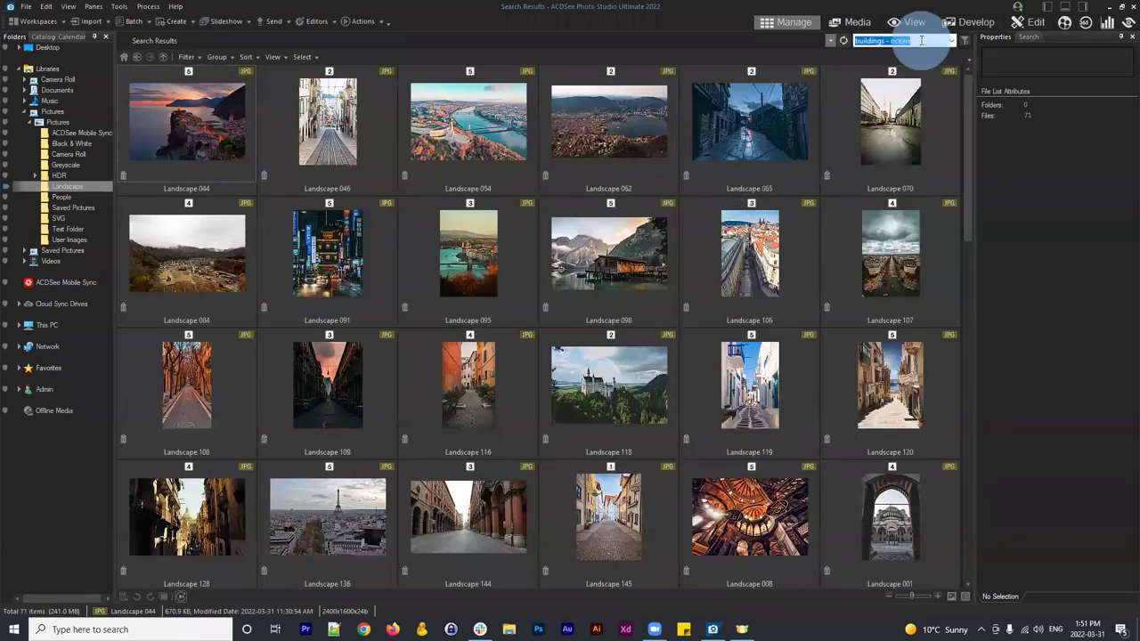
key("BackSpace")
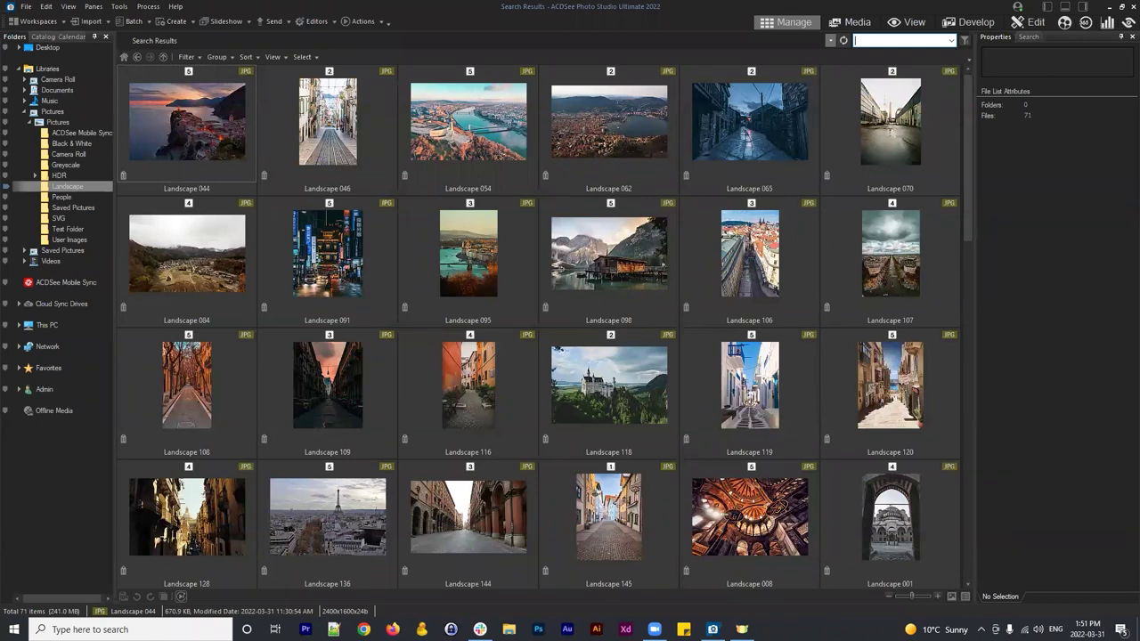
key("Escape")
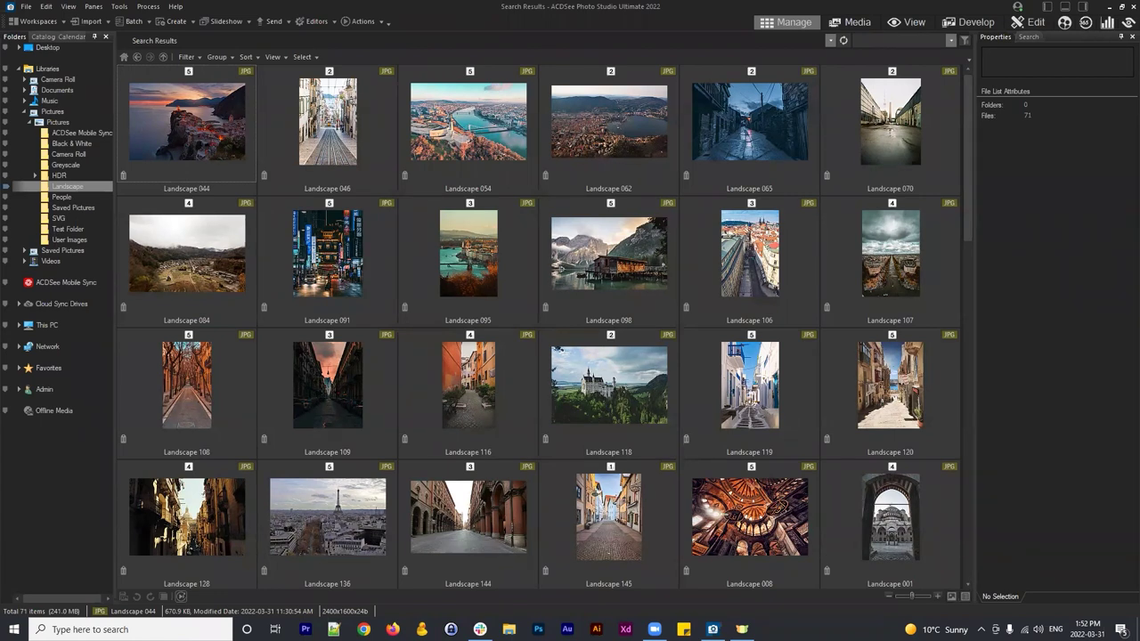
Step: Check the keywords assigned to Landscape 070 and Landscape 107
left_click(936, 138)
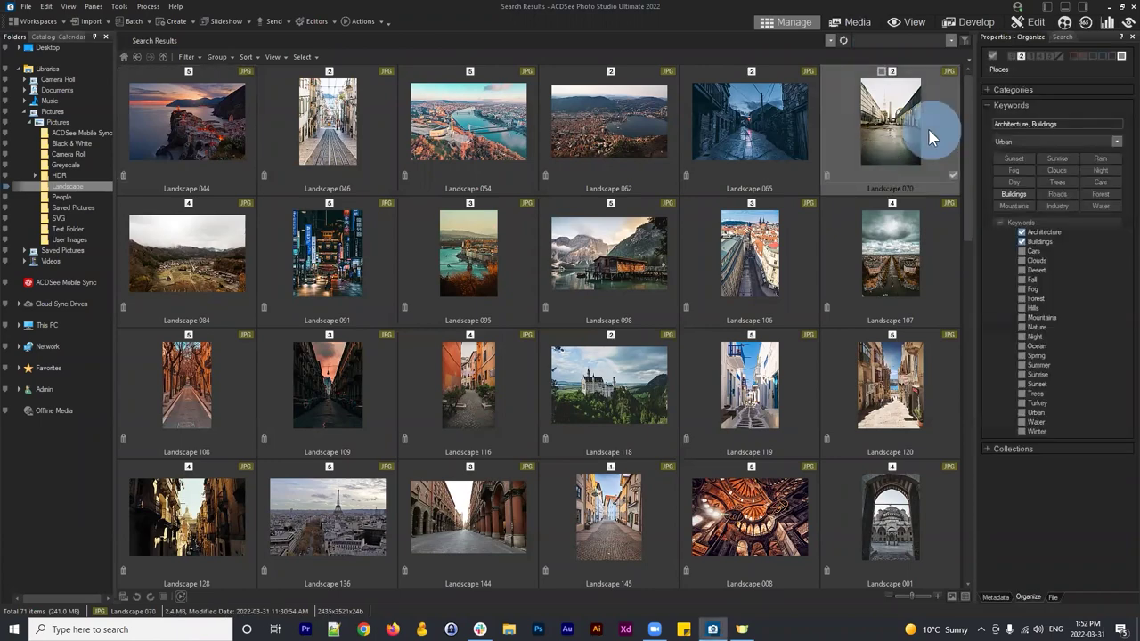
left_click(883, 261)
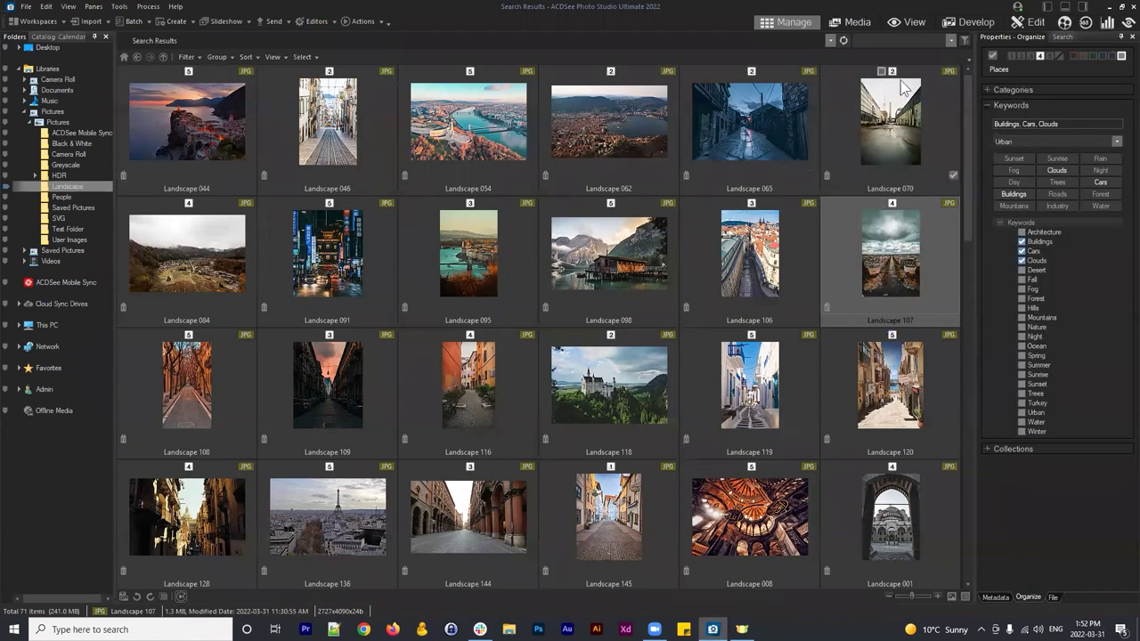
left_click(890, 126)
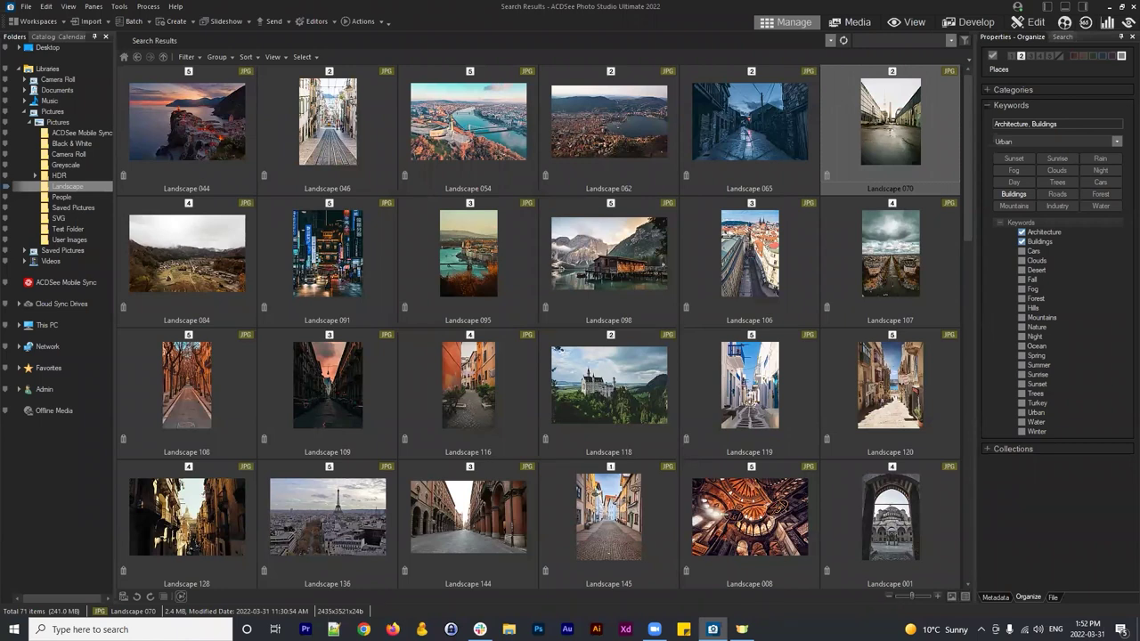
left_click(895, 39)
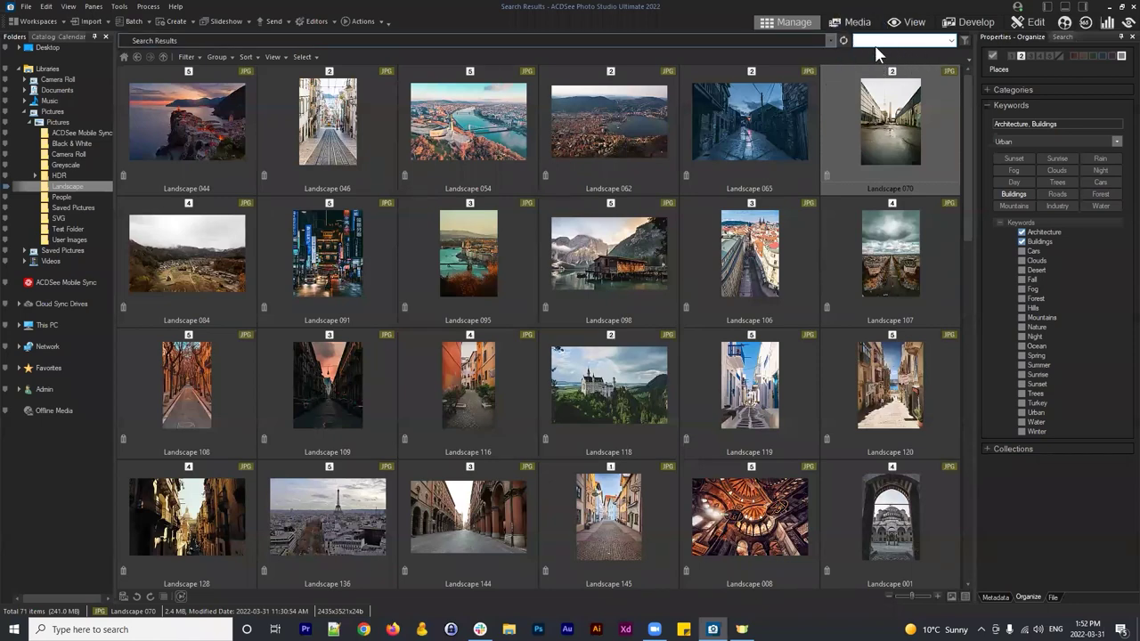
left_click(176, 7)
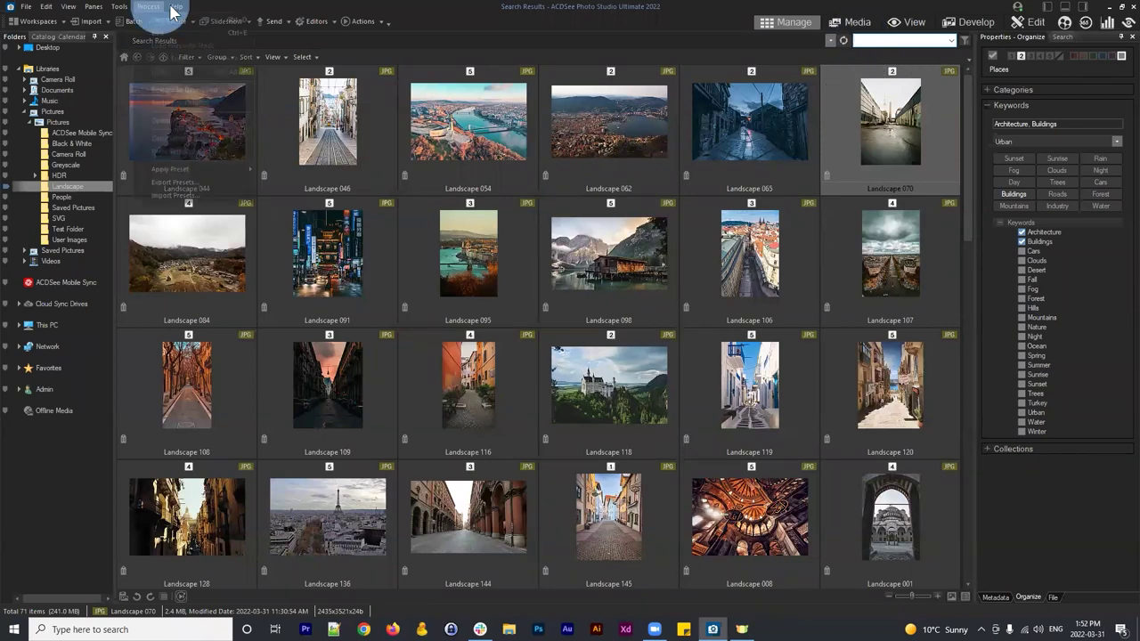
left_click(177, 7)
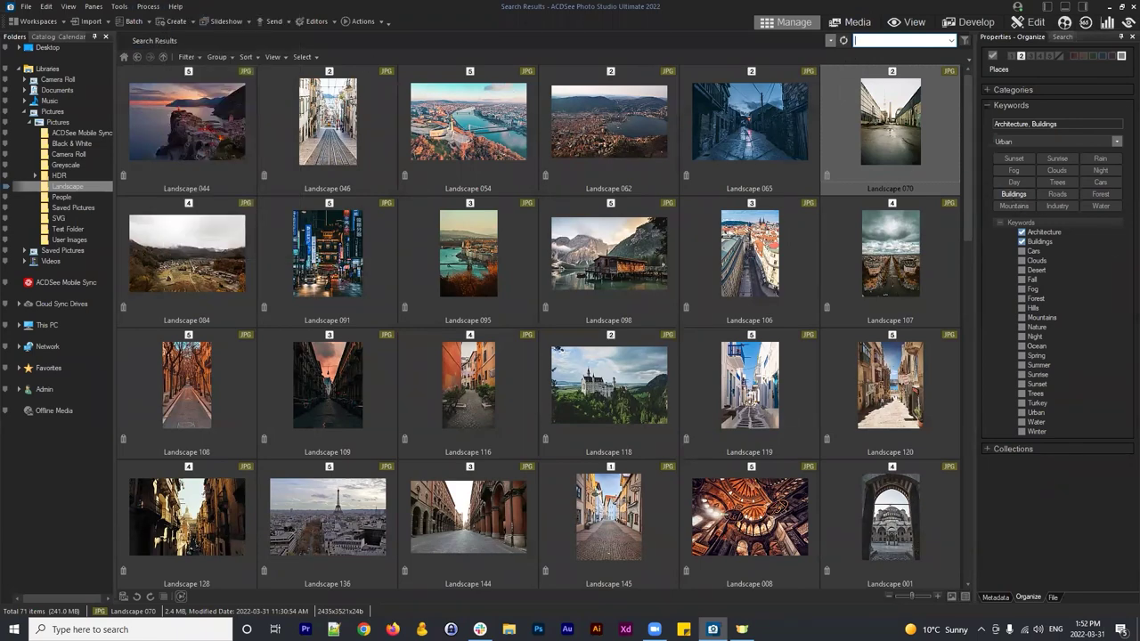
key("Escape")
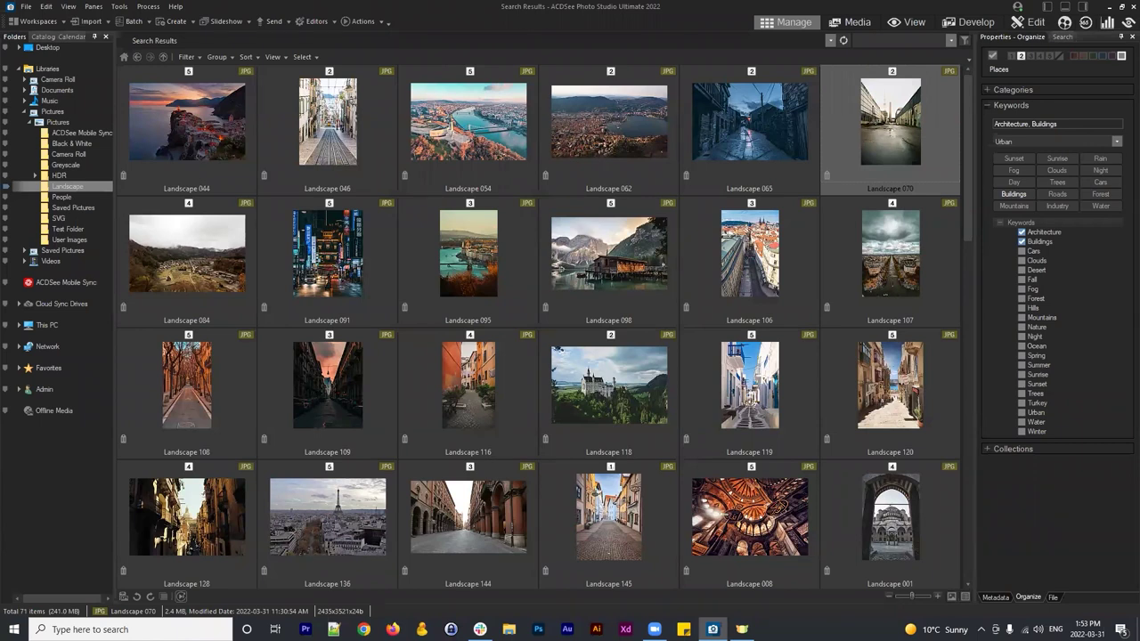
Step: Leave the search results and return to the Pictures folder
left_click_drag(971, 129, 967, 111)
left_click(138, 55)
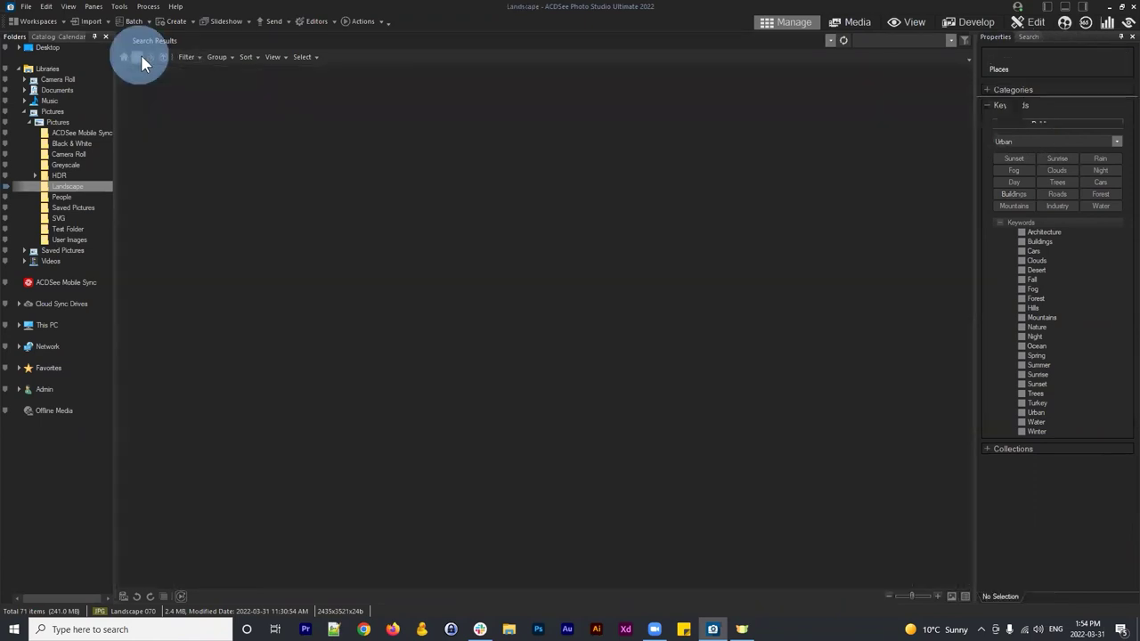
left_click(138, 56)
left_click(872, 449)
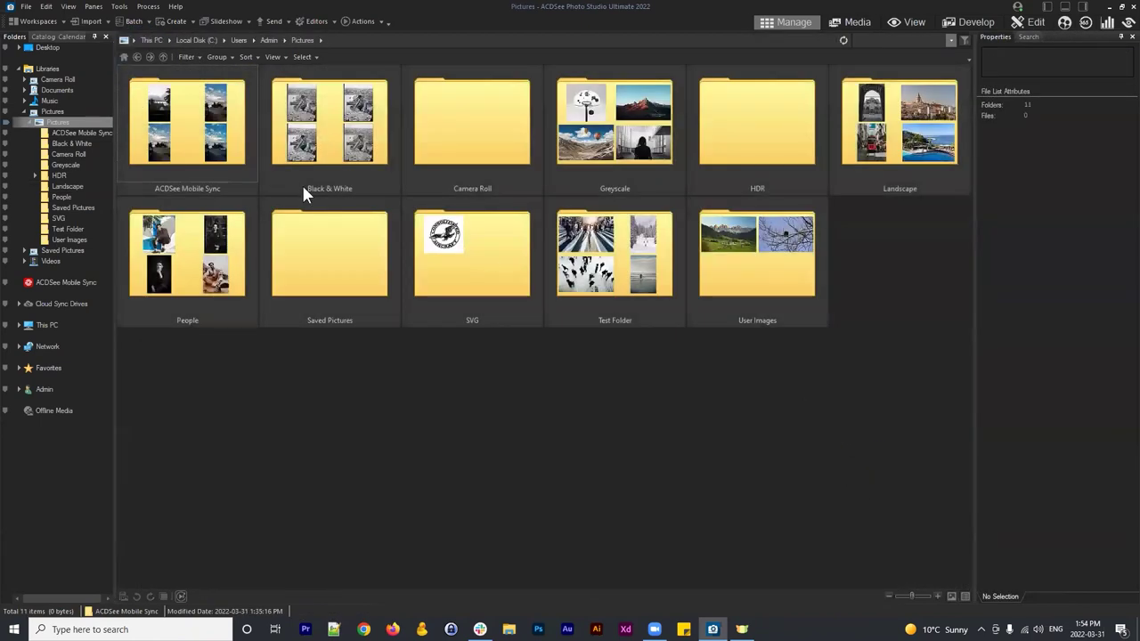
Step: Look into the People folder and return to the Pictures folder
left_click(217, 147)
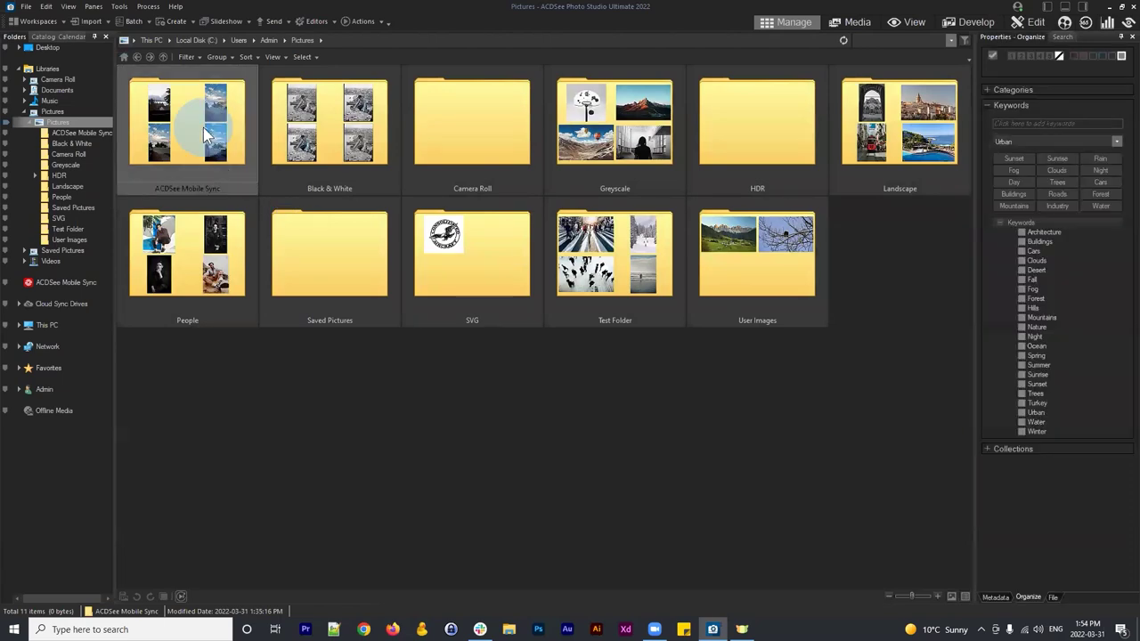
double_click(215, 277)
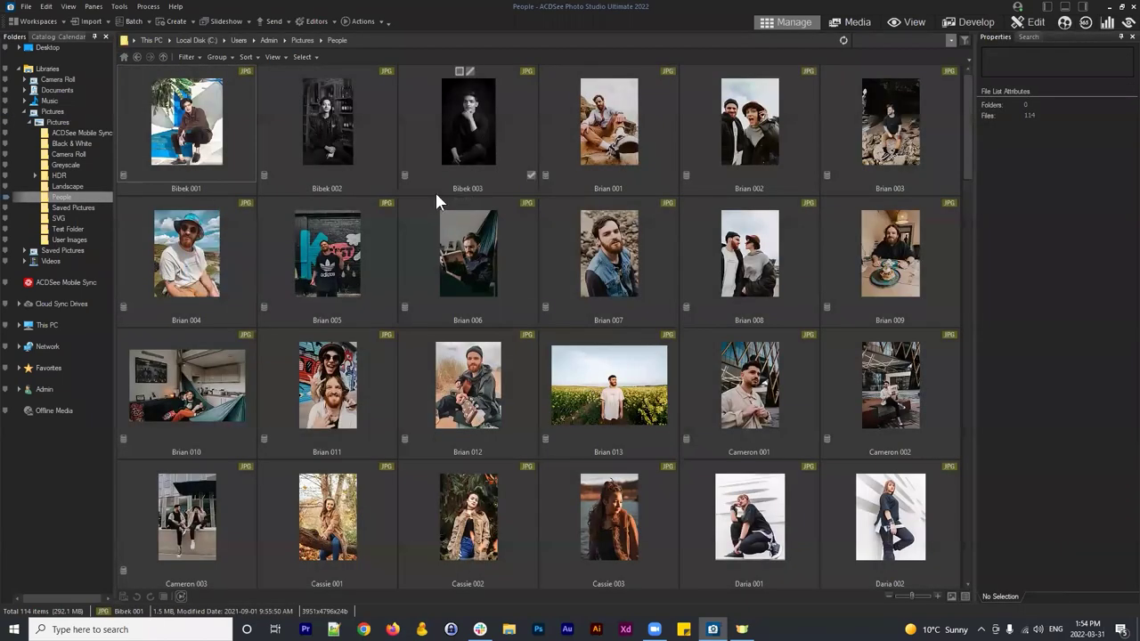
left_click(136, 56)
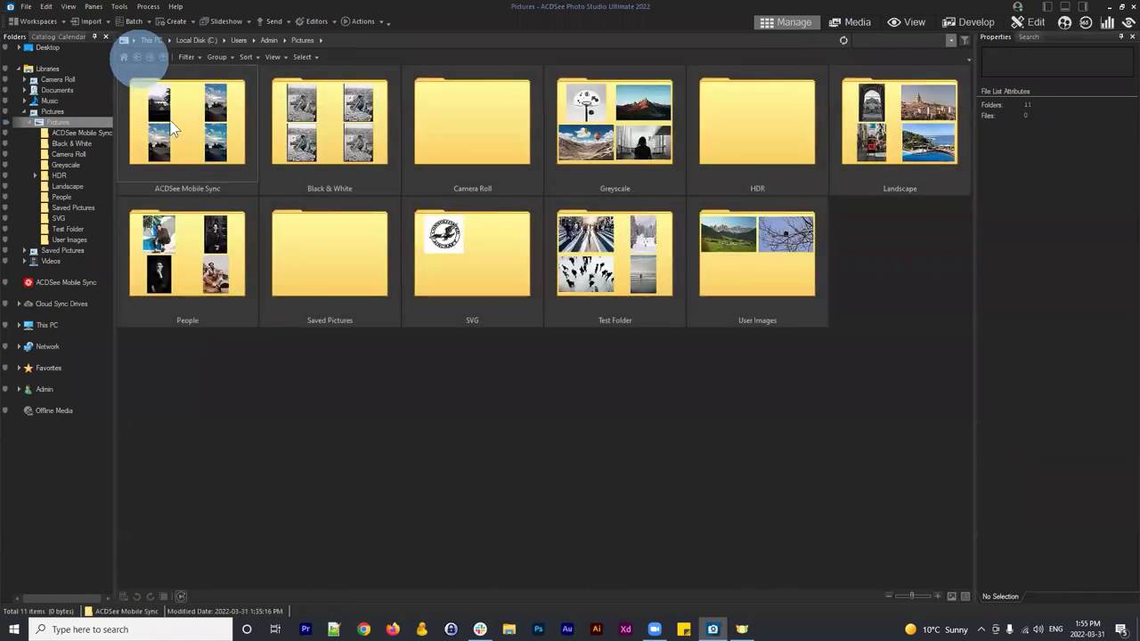
Step: Open the ACDSee Mobile Sync folder and check the keywords assigned to 001-smart-canada and 002-smart-canada
left_click(213, 125)
double_click(214, 125)
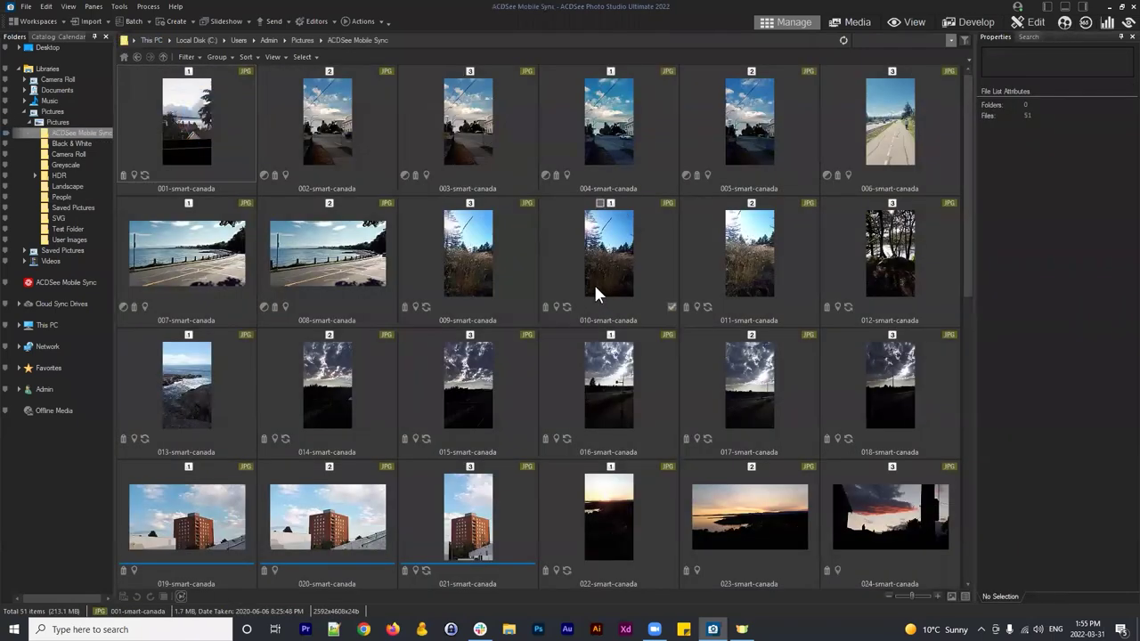
left_click(215, 134)
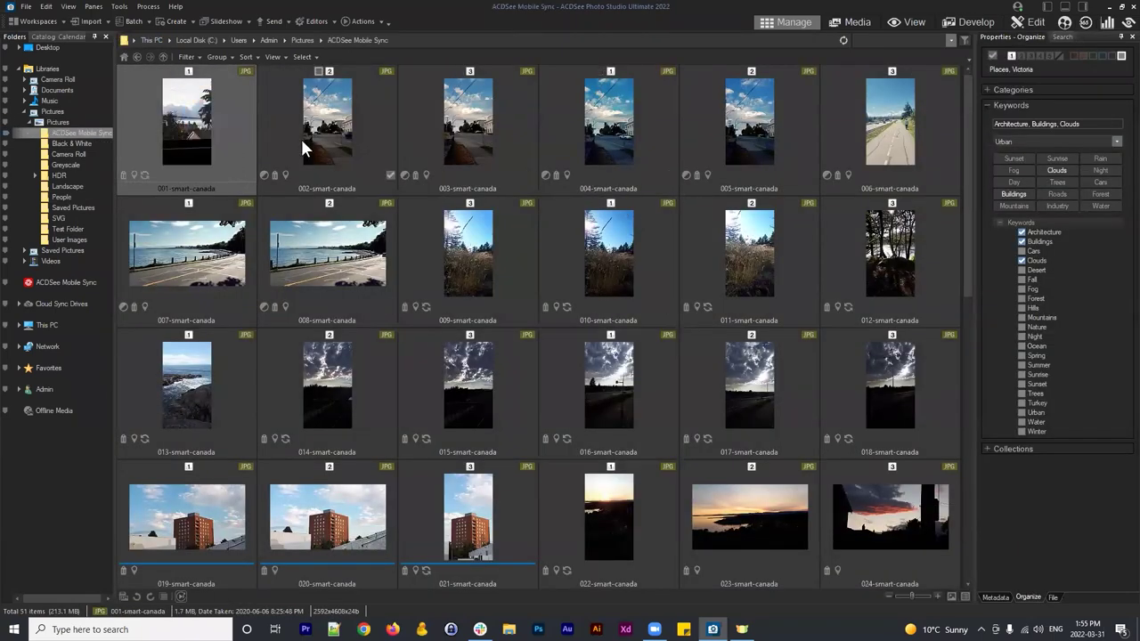
left_click(383, 114)
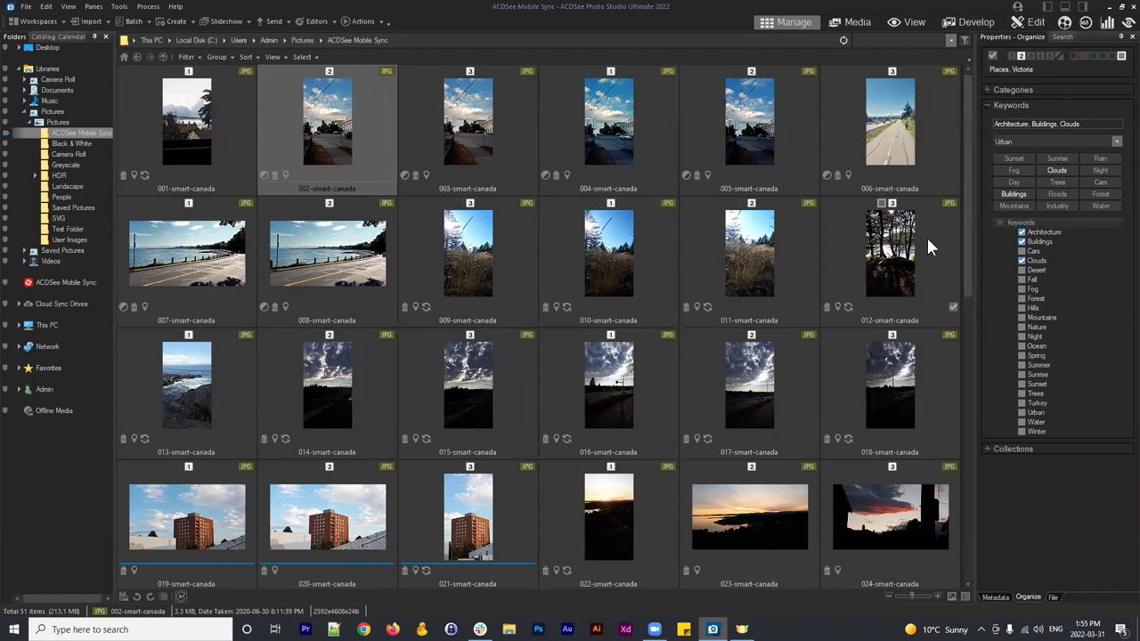
Step: Show the categories assigned to 002-smart-canada and view the available quick category sets, keeping the Cities set
left_click(993, 90)
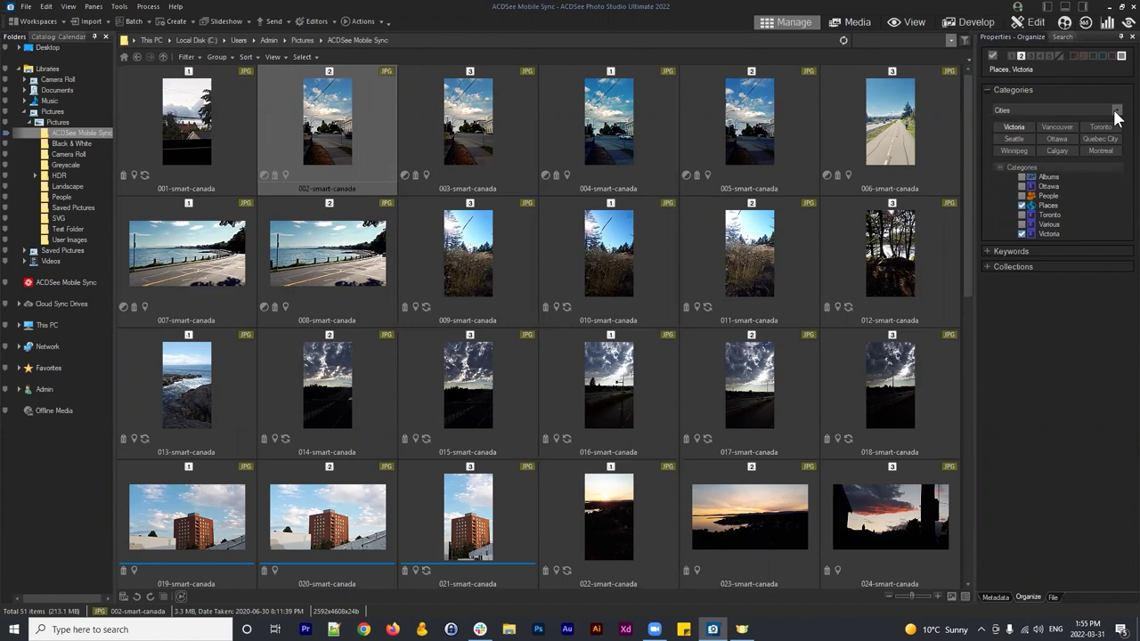
left_click(1023, 109)
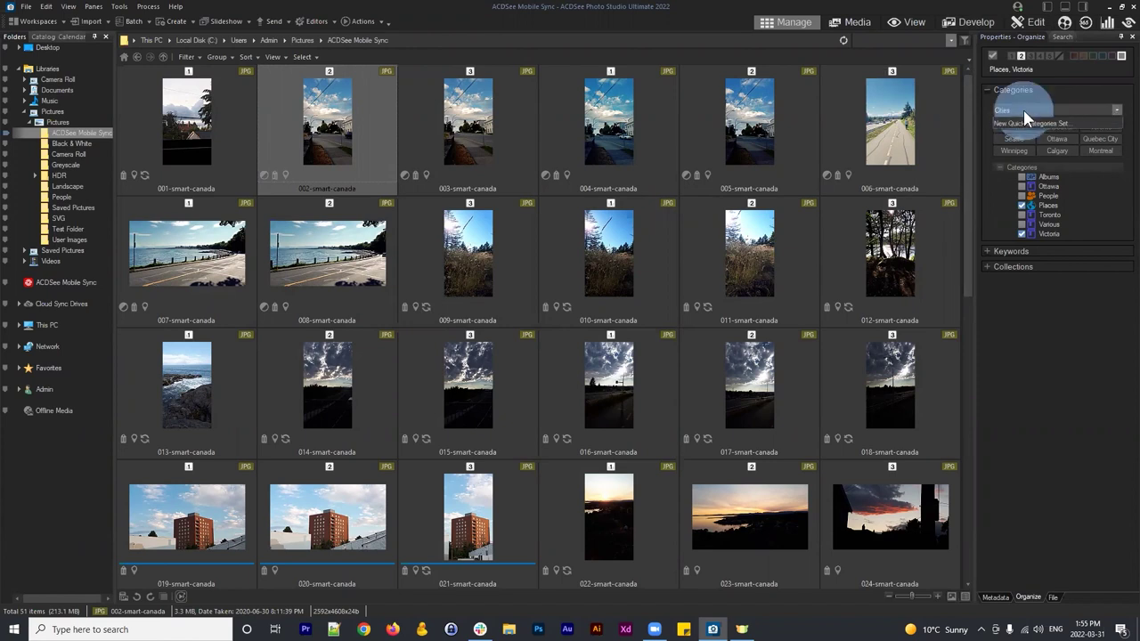
left_click(1016, 123)
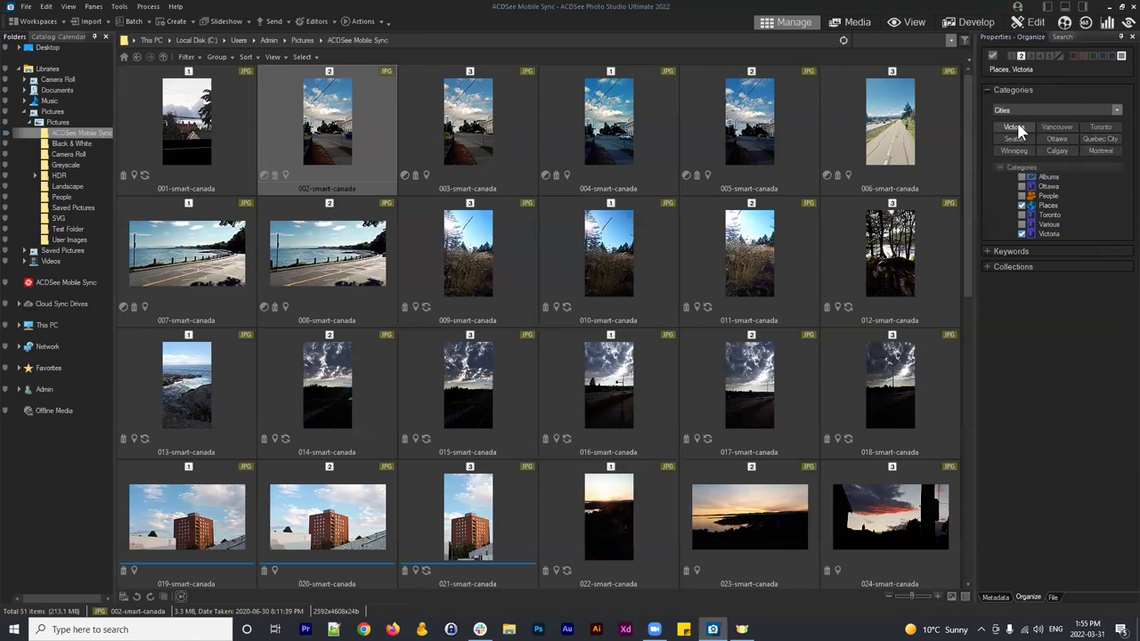
Step: Check the categories assigned to 006-smart-canada, 002-smart-canada, and the group 039-smart-canada to 041-smart-canada
left_click(880, 129)
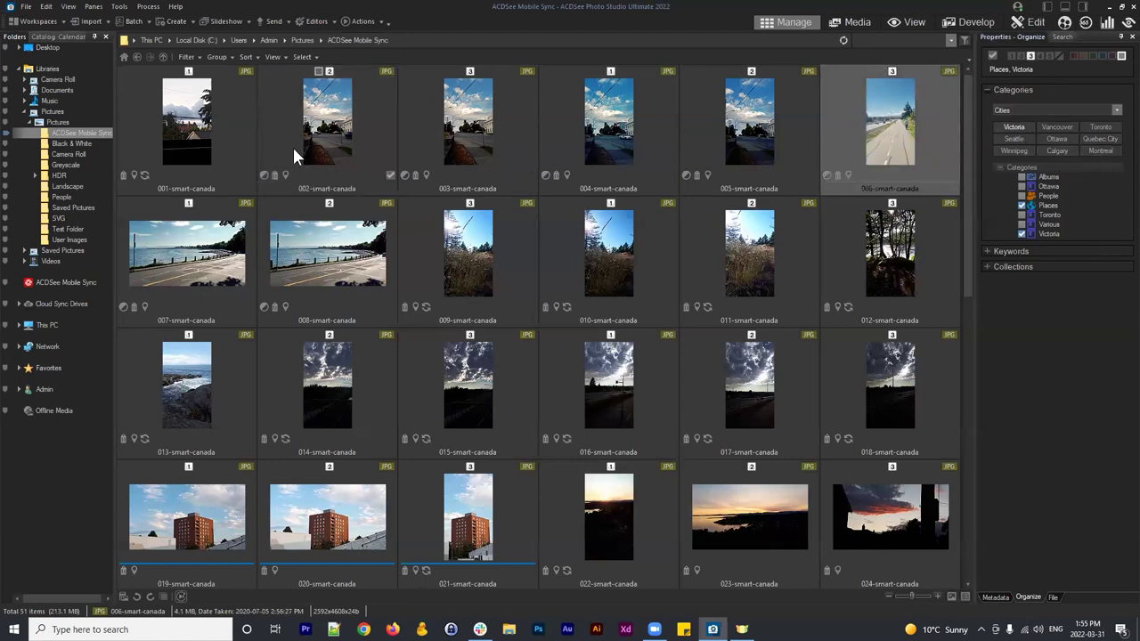
left_click(303, 118)
scroll(649, 261, "down", 5)
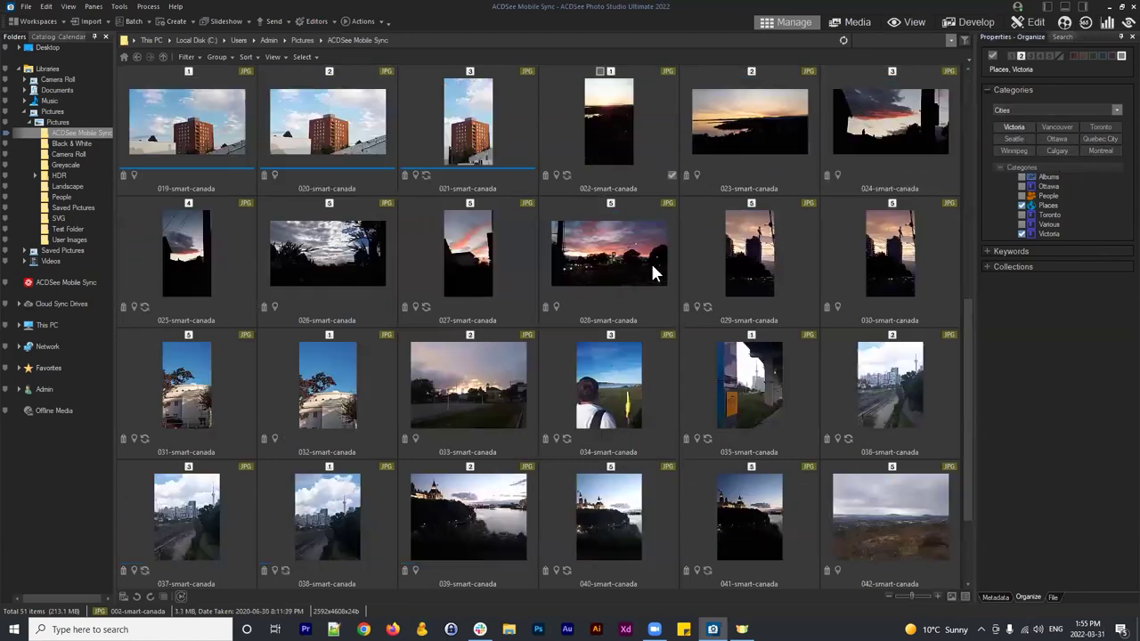
left_click(480, 276)
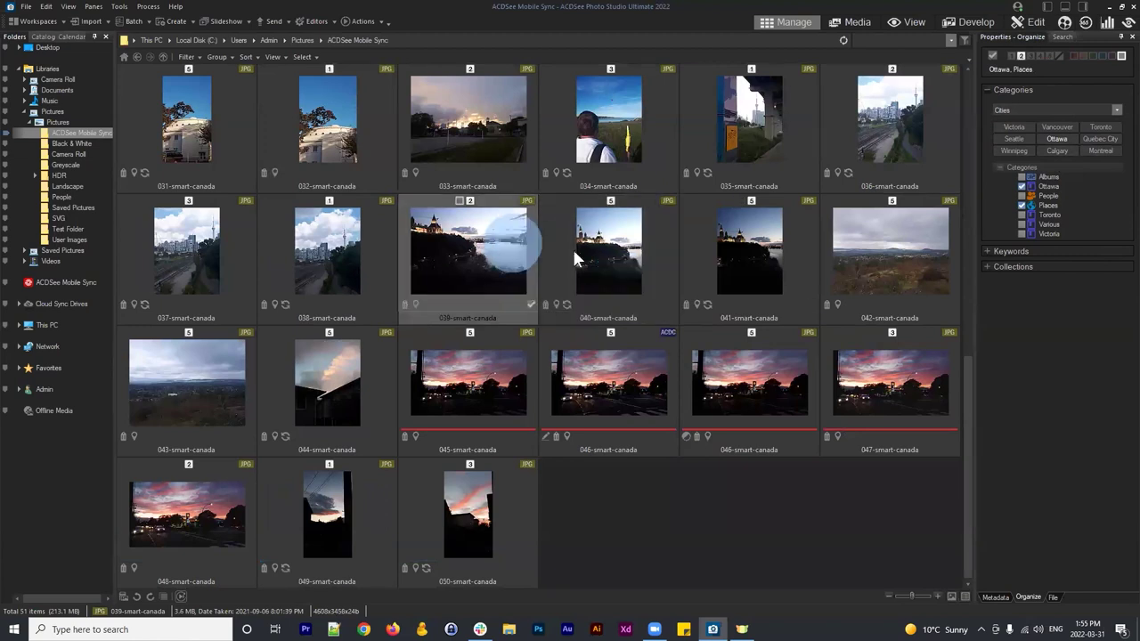
left_click(749, 258, "shift")
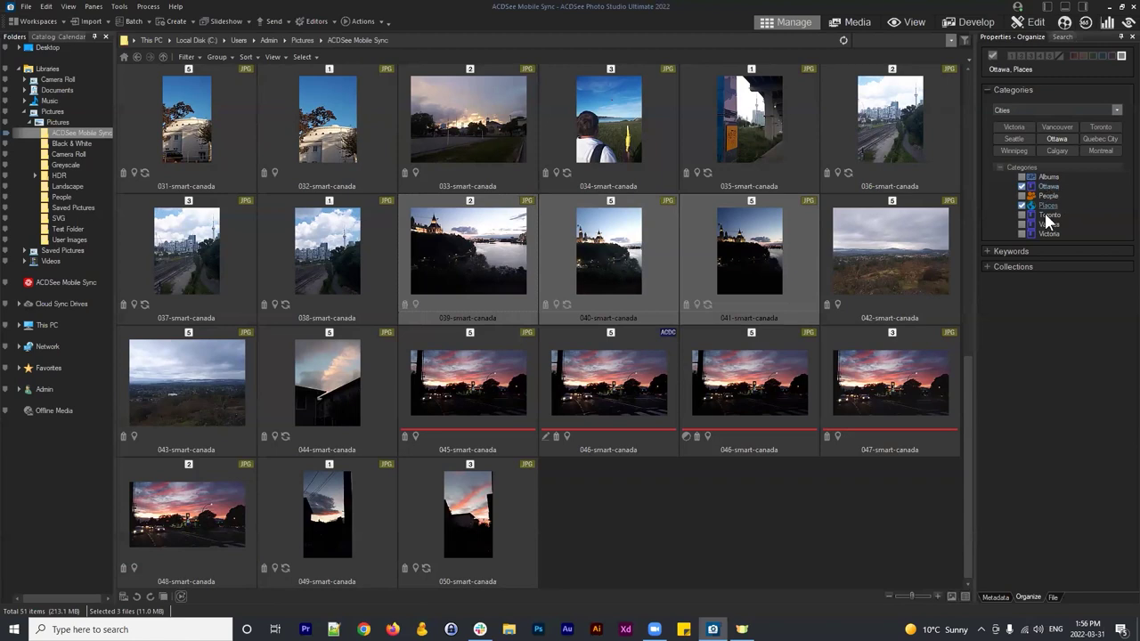
Step: Check the keywords assigned to the three selected photos and view the available quick keyword sets, keeping the Urban set
left_click(1002, 251)
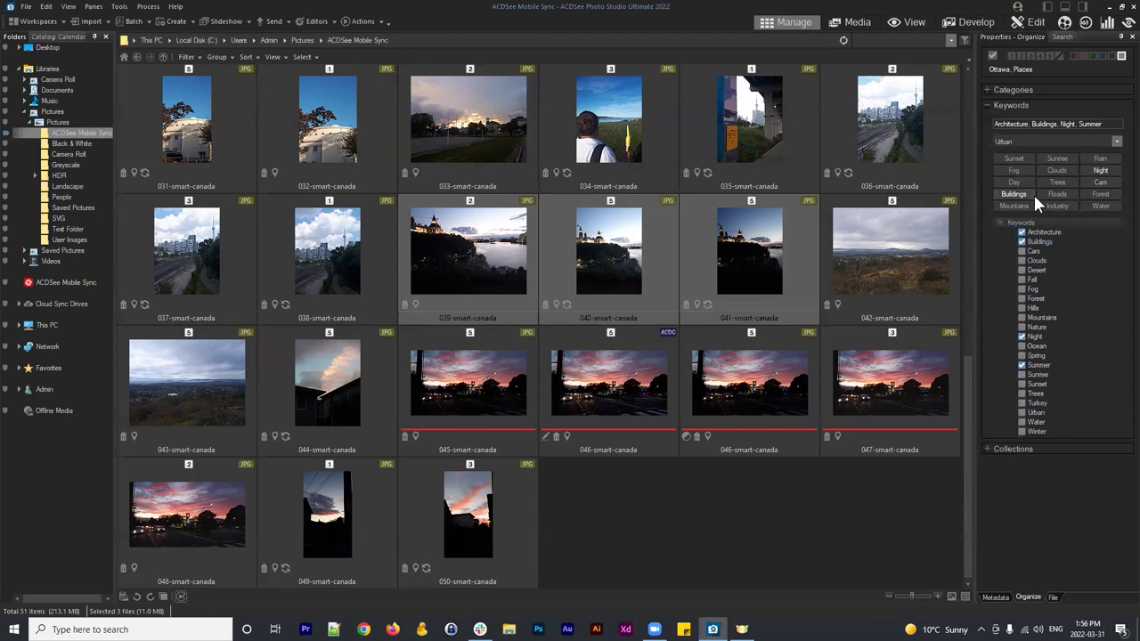
left_click(1028, 142)
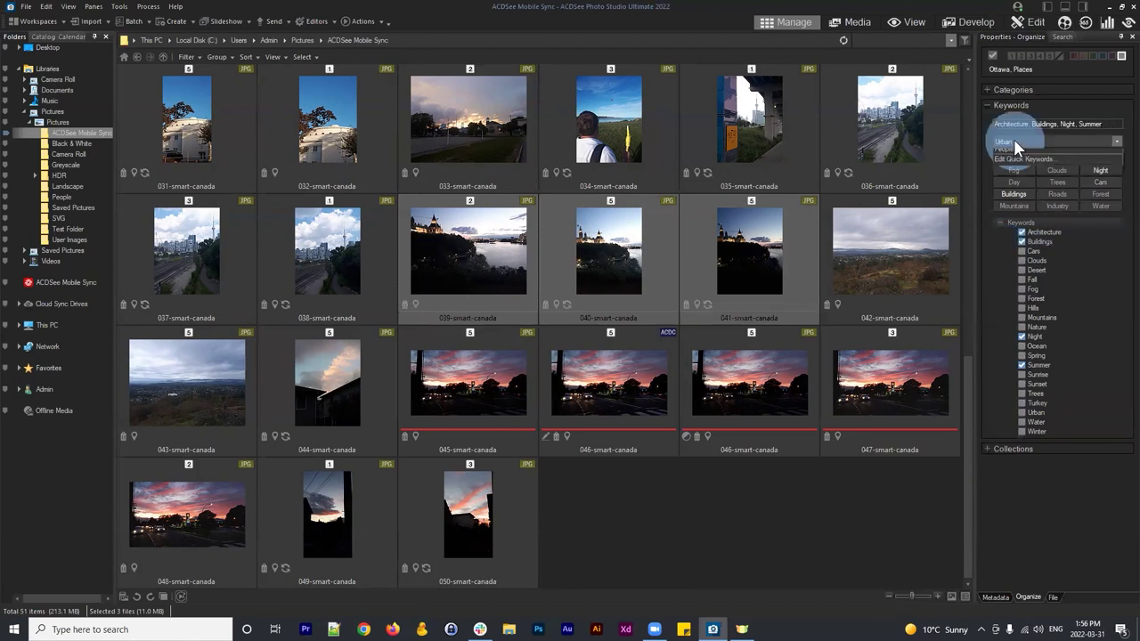
left_click(1015, 197)
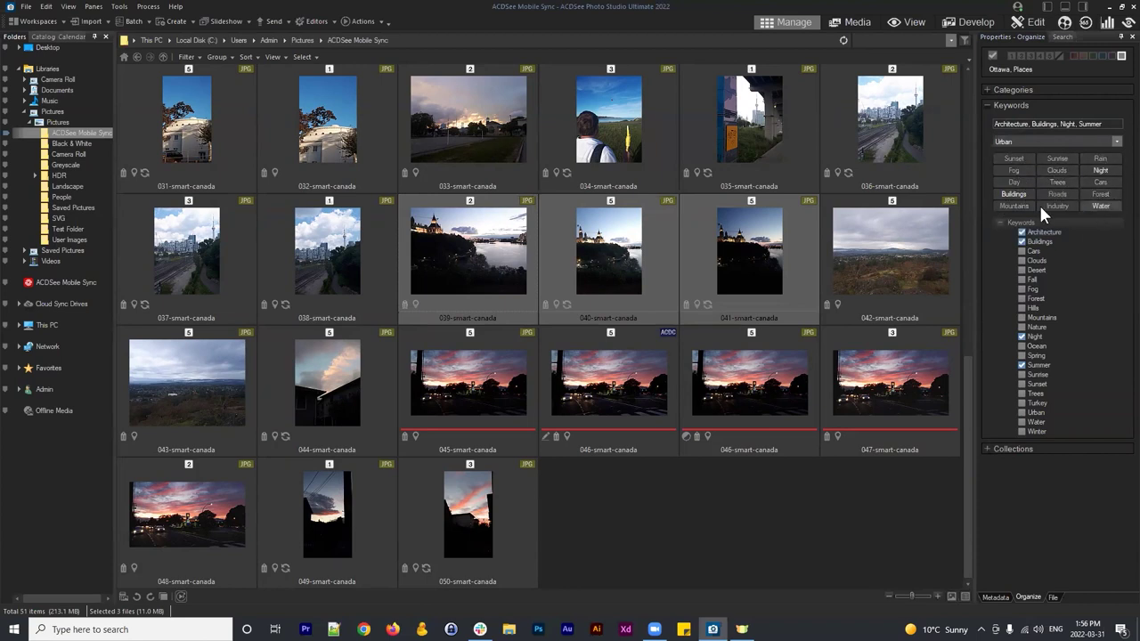
Step: Check the keywords assigned to 041-smart-canada alone, and show its categories
left_click(776, 246)
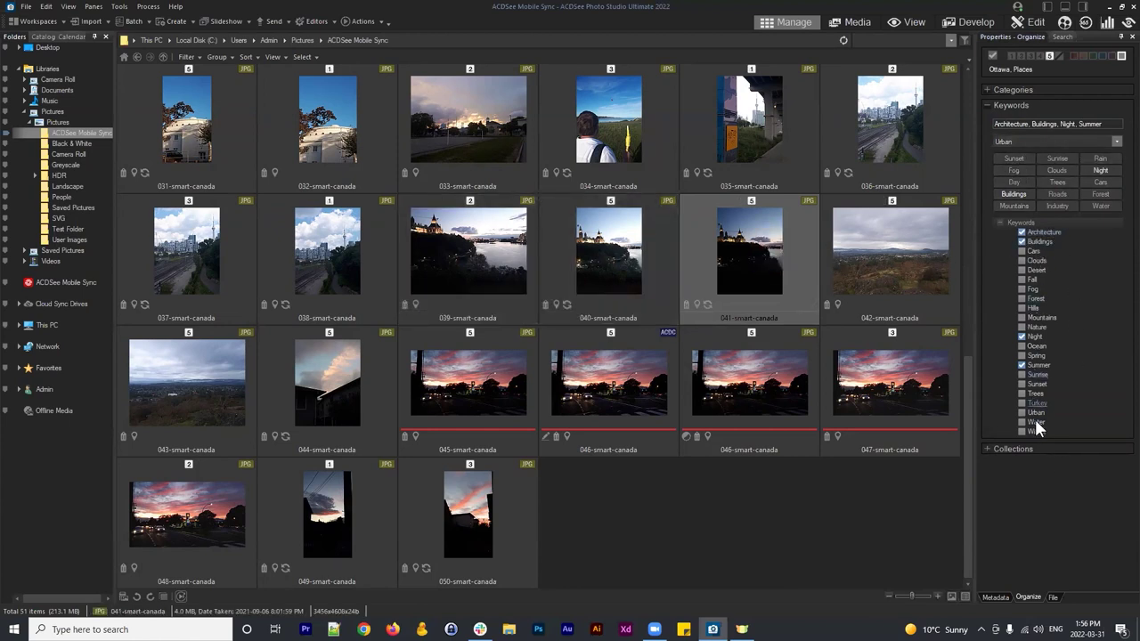
left_click(1037, 233)
left_click(1009, 107)
left_click(1011, 91)
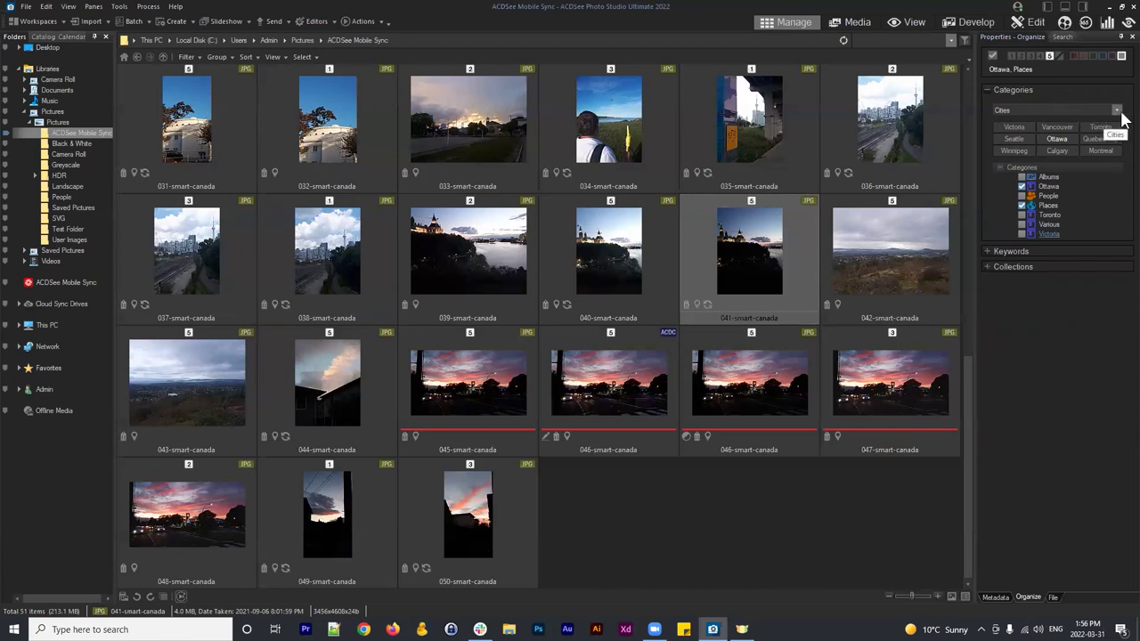
Step: Leave the ACDSee Mobile Sync folder and open the People folder in Pictures
scroll(559, 186, "up", 10)
left_click(499, 147)
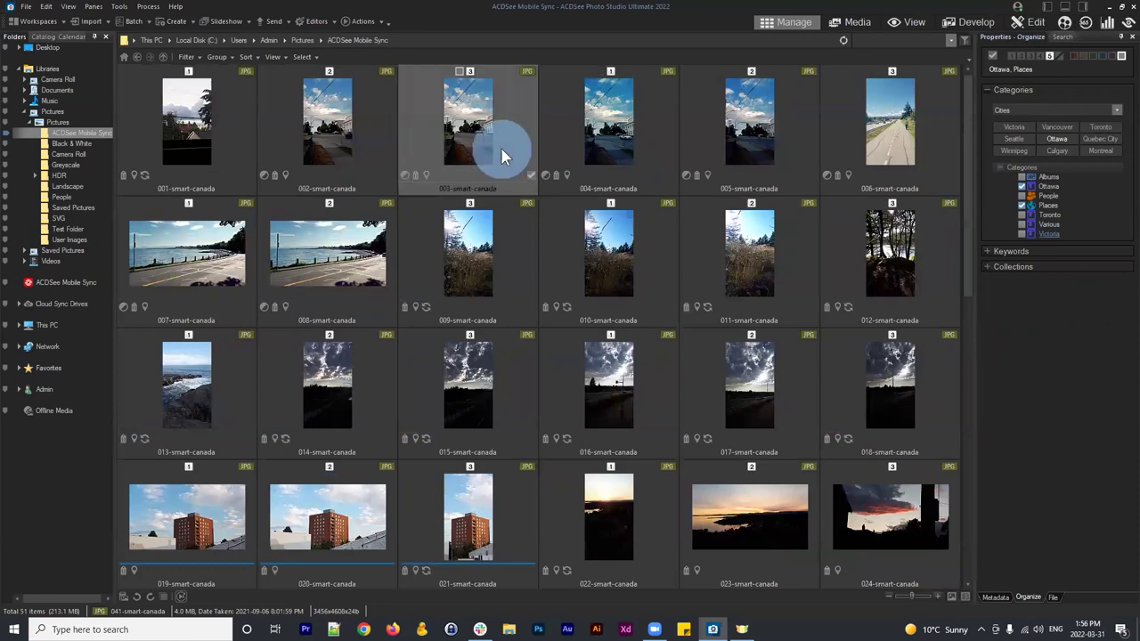
left_click(136, 57)
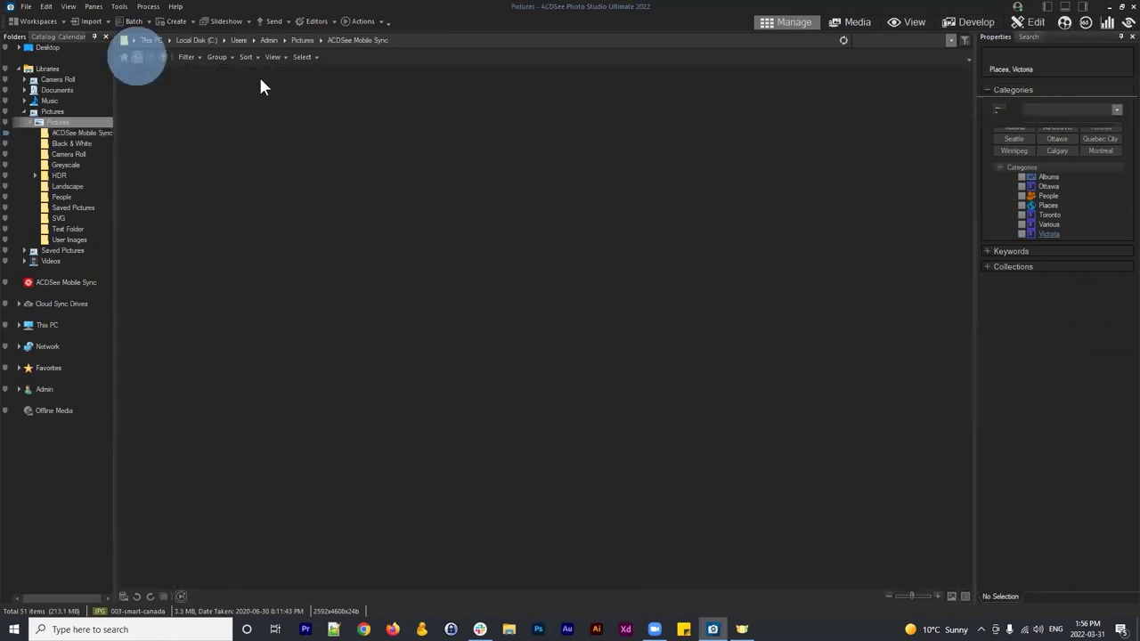
double_click(231, 244)
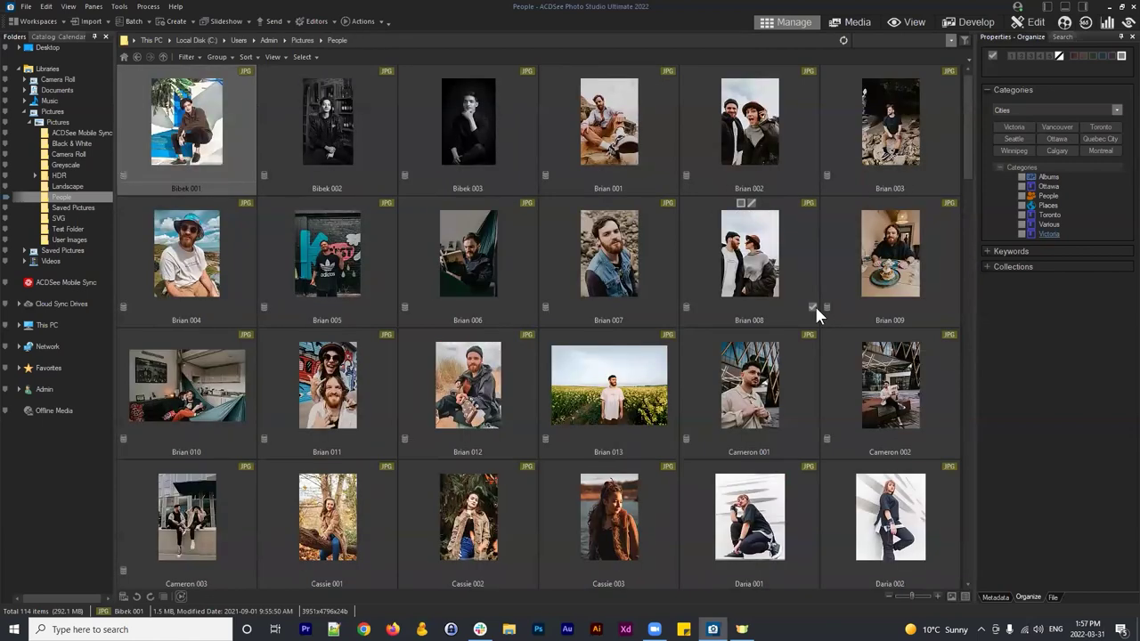
Step: With a photo of two people selected, start a new quick categories set and set its number of columns to 2
left_click(597, 142)
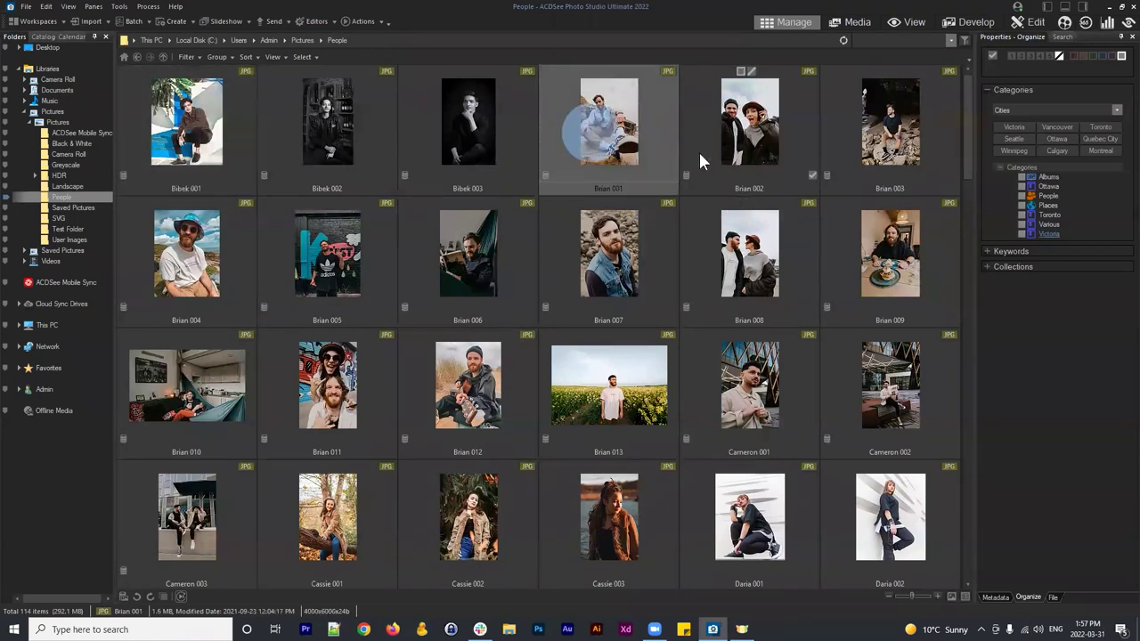
left_click(782, 156)
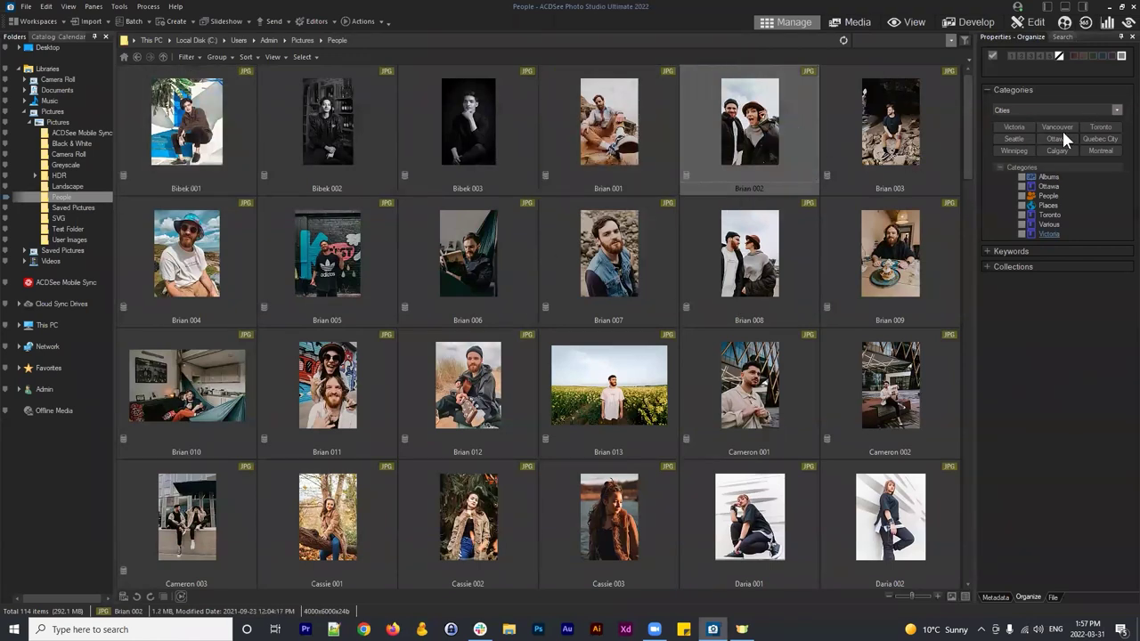
left_click(1116, 109)
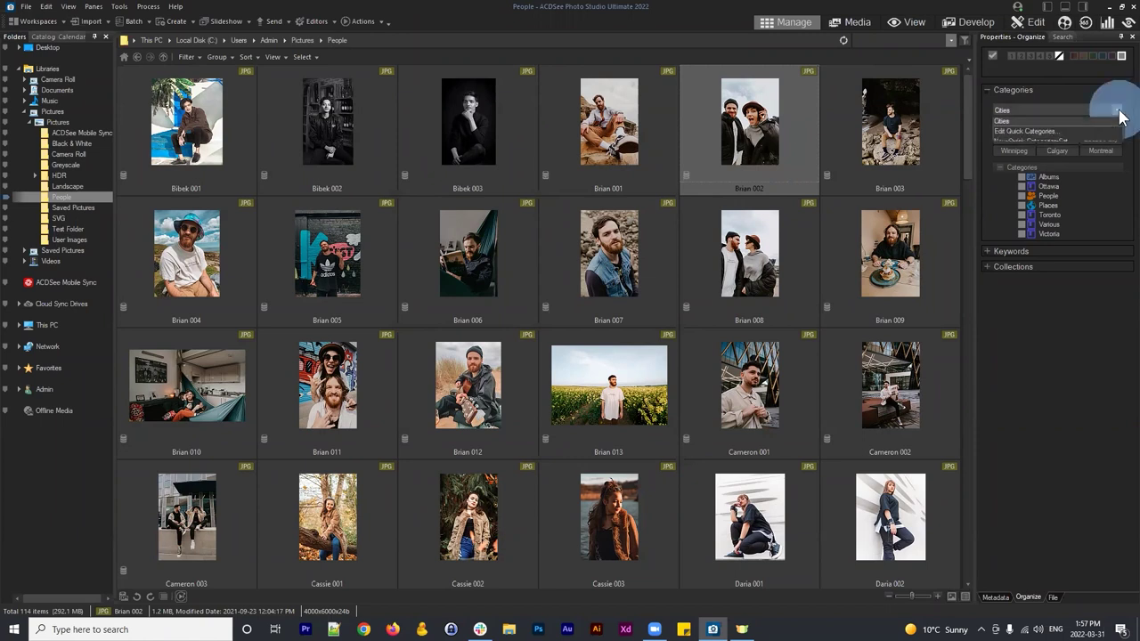
left_click(1035, 142)
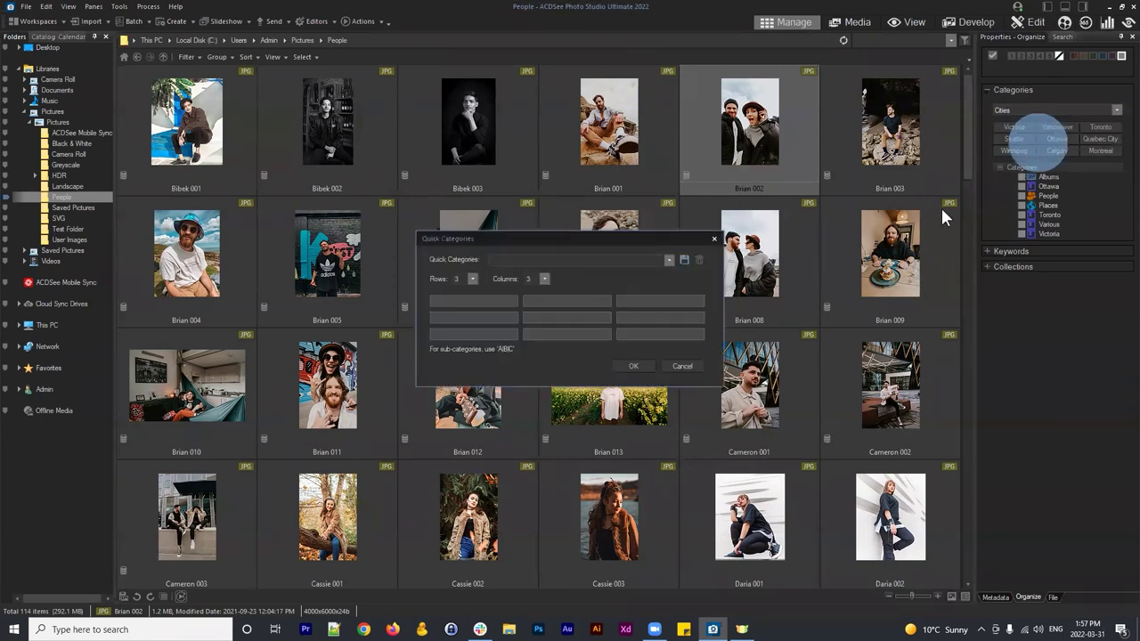
left_click_drag(558, 240, 635, 201)
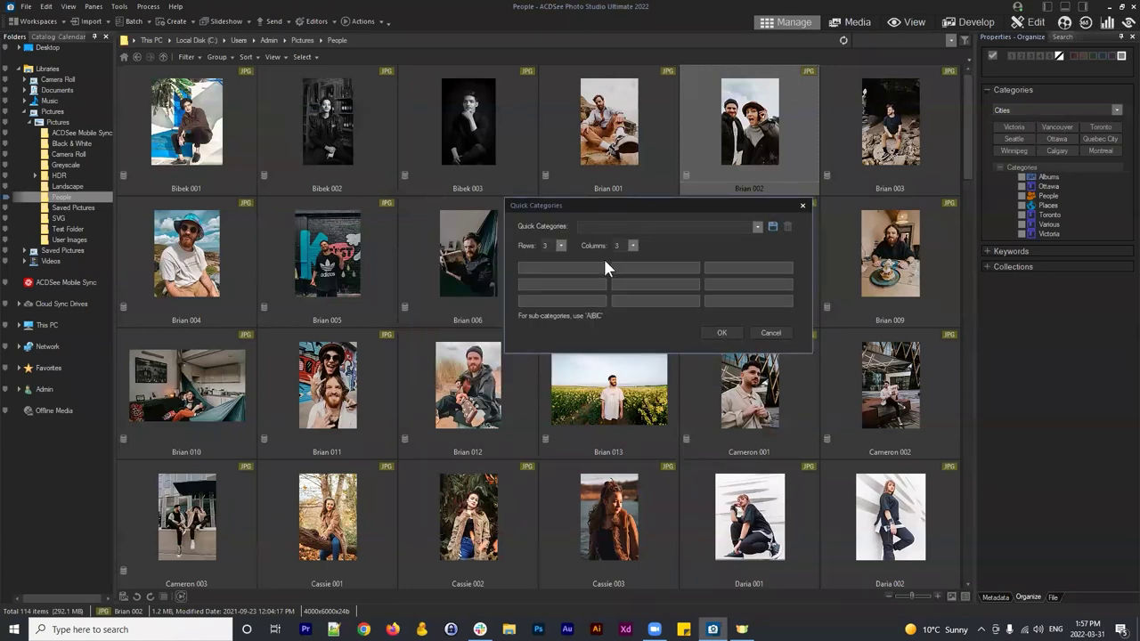
left_click(632, 245)
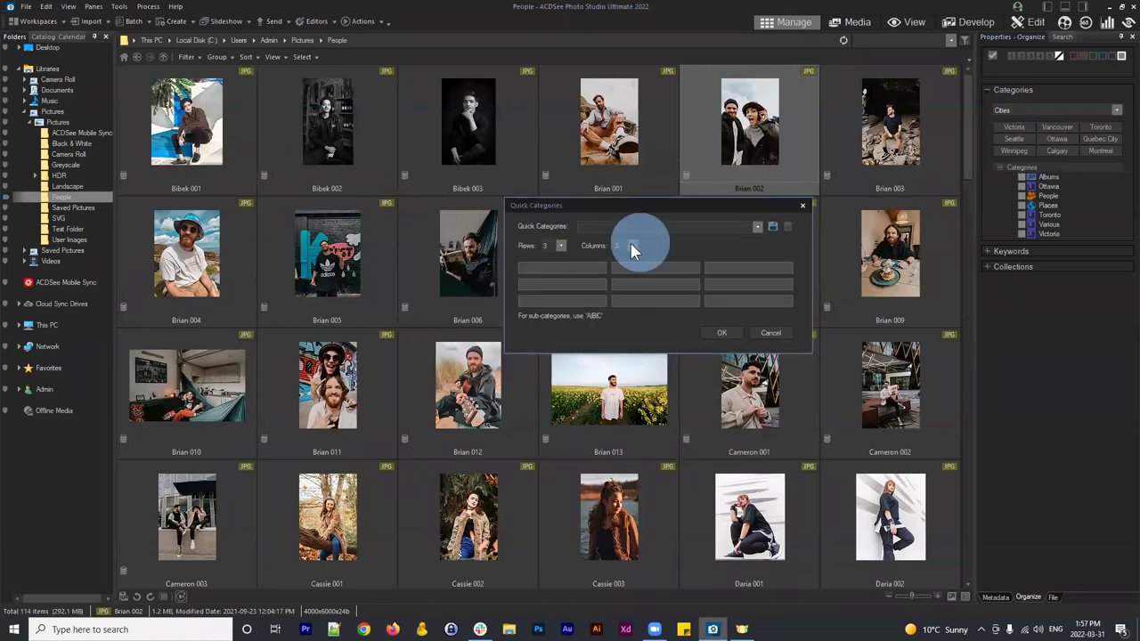
left_click(616, 274)
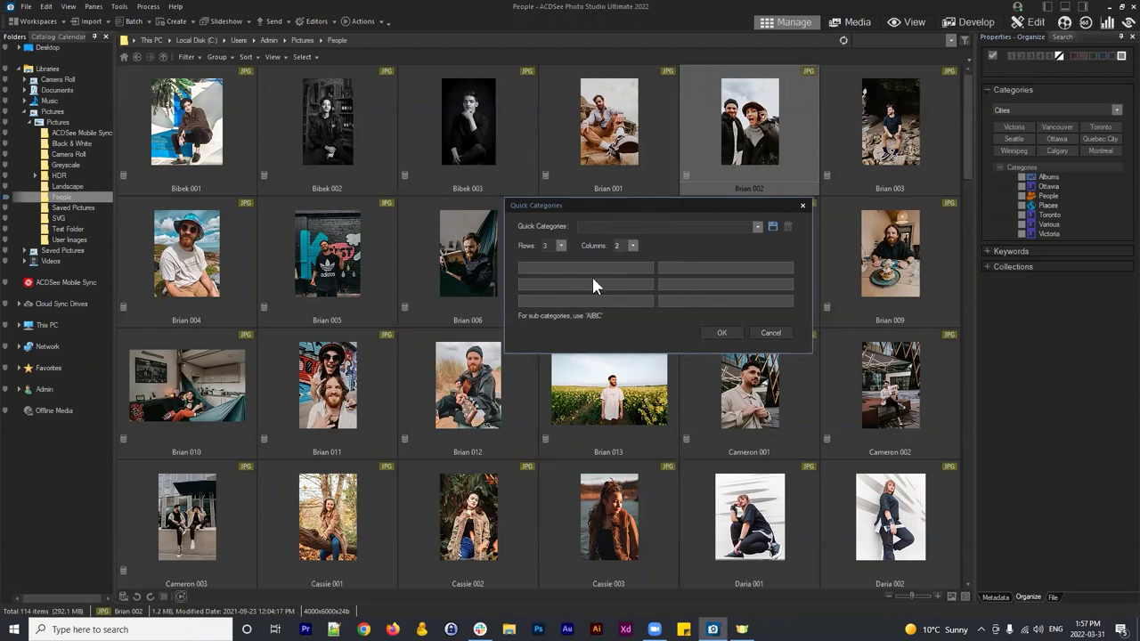
left_click(555, 267)
left_click(746, 268)
left_click(613, 284)
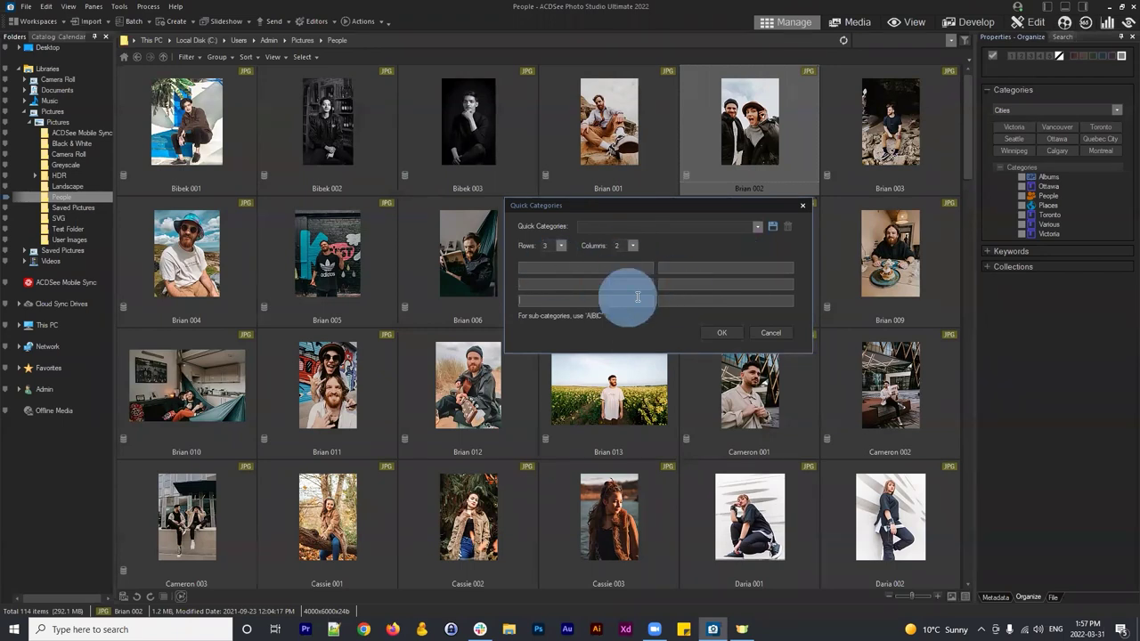
left_click(585, 267)
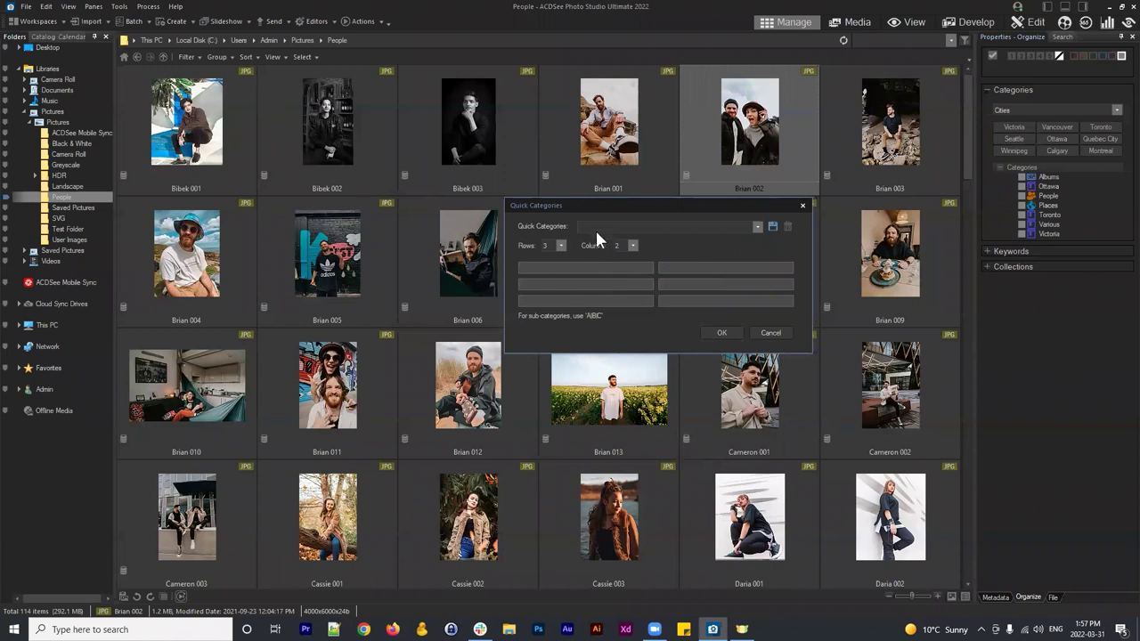
Step: Fill the six category slots with Friends, Co-Workers, Spouse, Muse, Family and Strangers
left_click(592, 267)
type("Friend")
type("Co-Workers")
type("Spou")
type("se")
type("Muse")
key("Tab")
type("Fami")
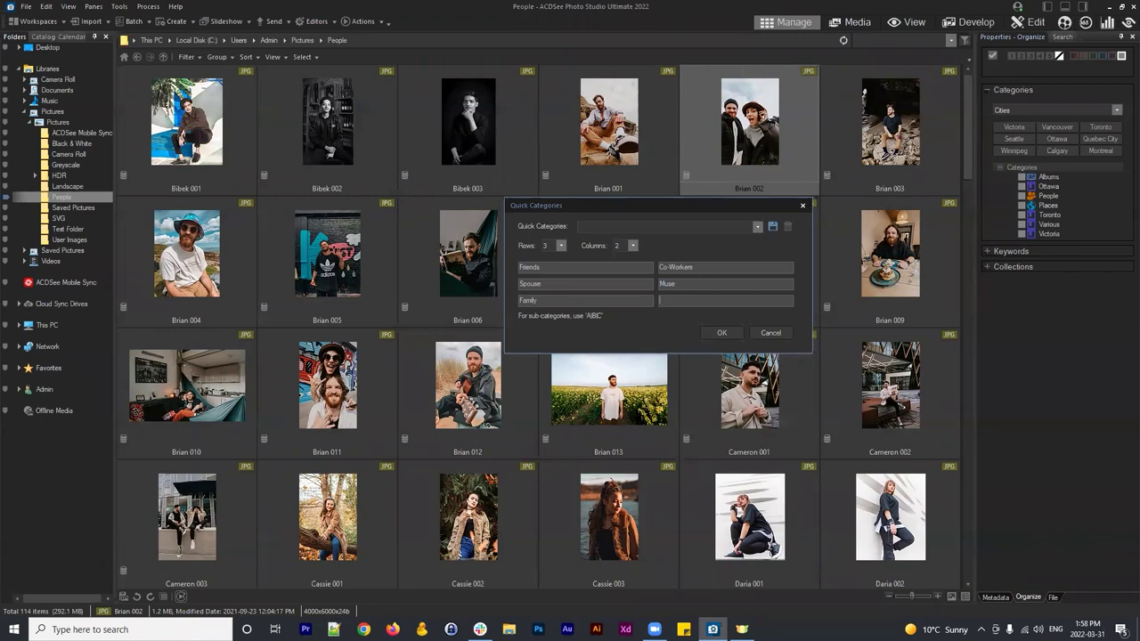
type("Sirangers")
Step: Save the new quick categories set as a preset named People and apply it
left_click(646, 227)
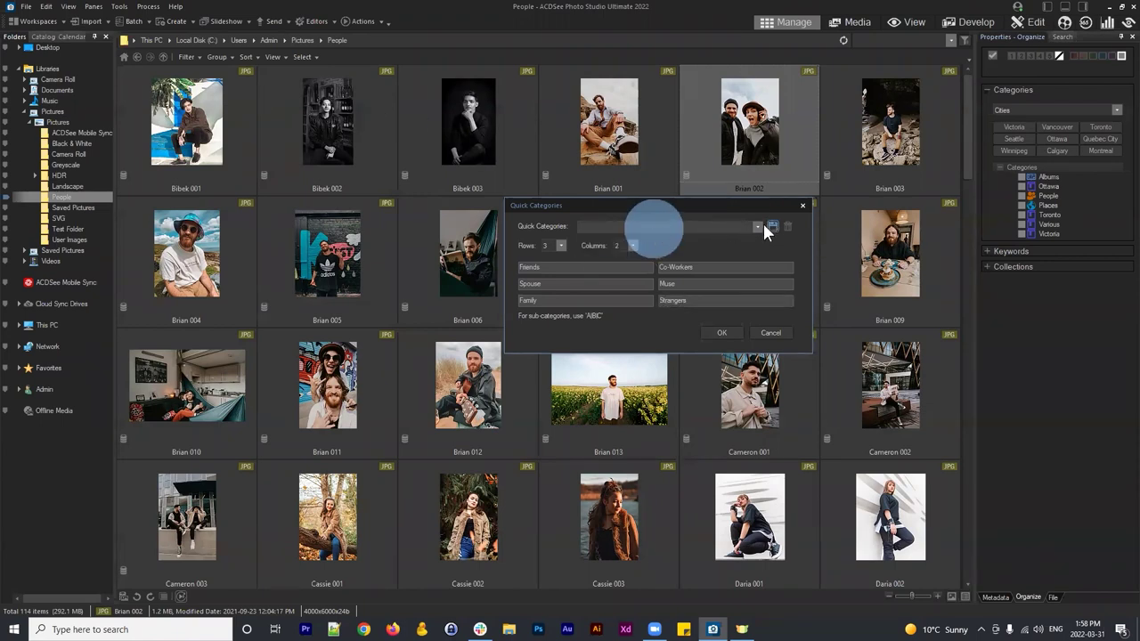
left_click_drag(724, 206, 731, 201)
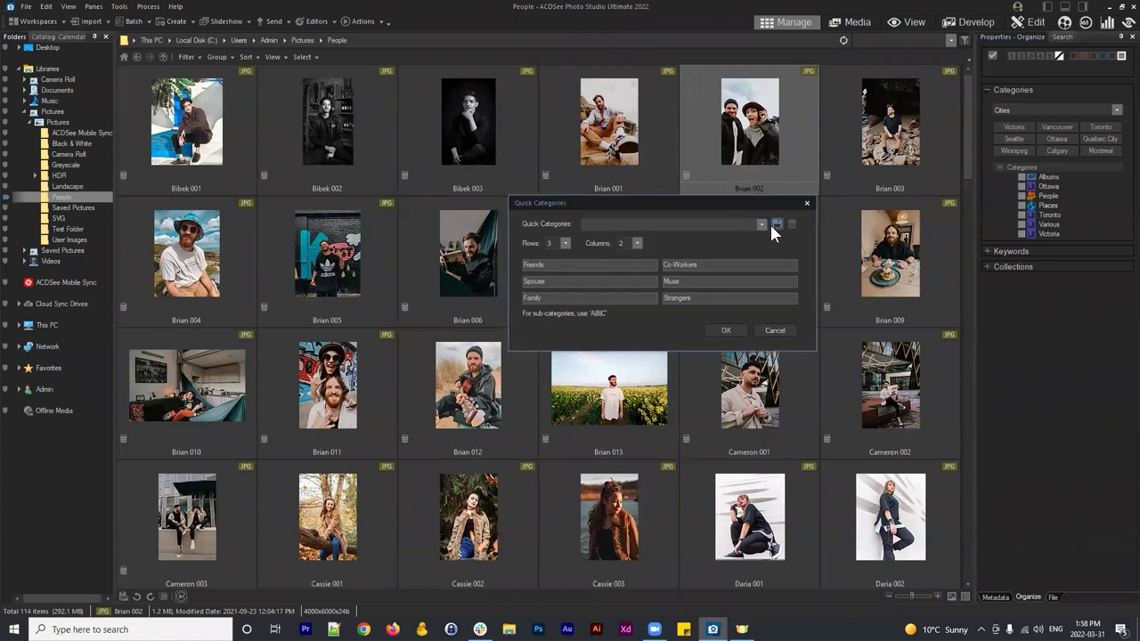
left_click(774, 224)
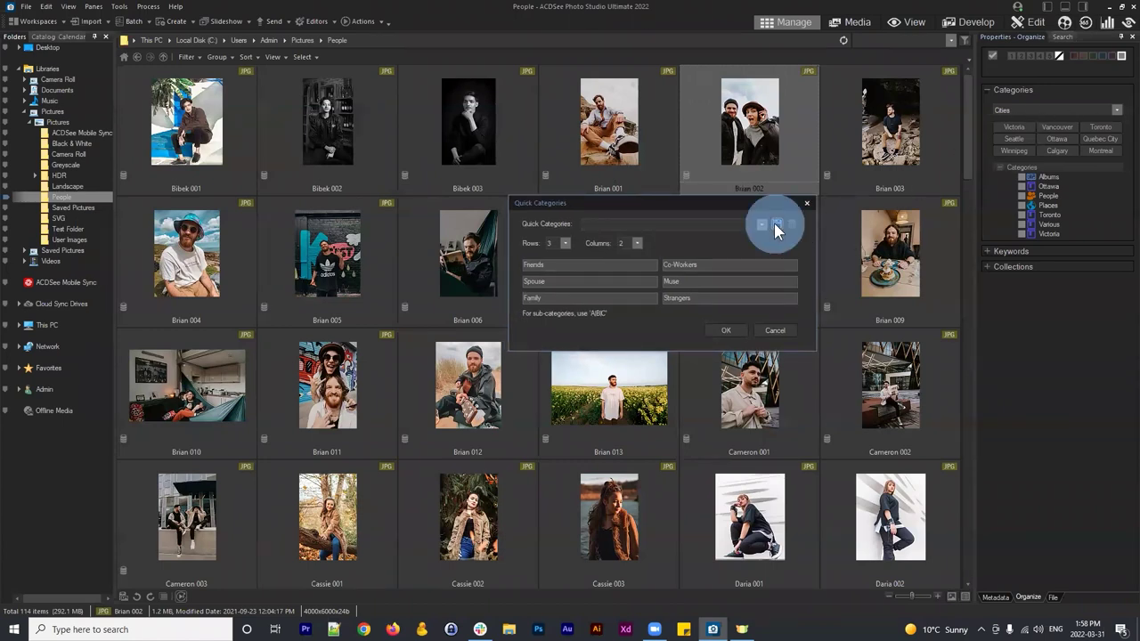
type("People")
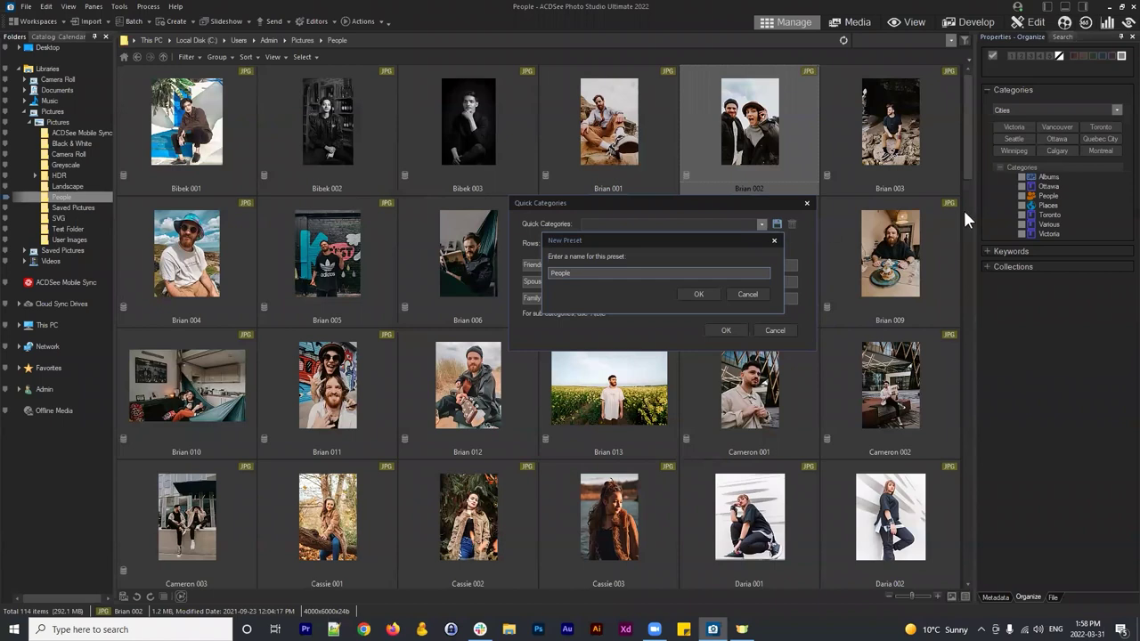
left_click(703, 292)
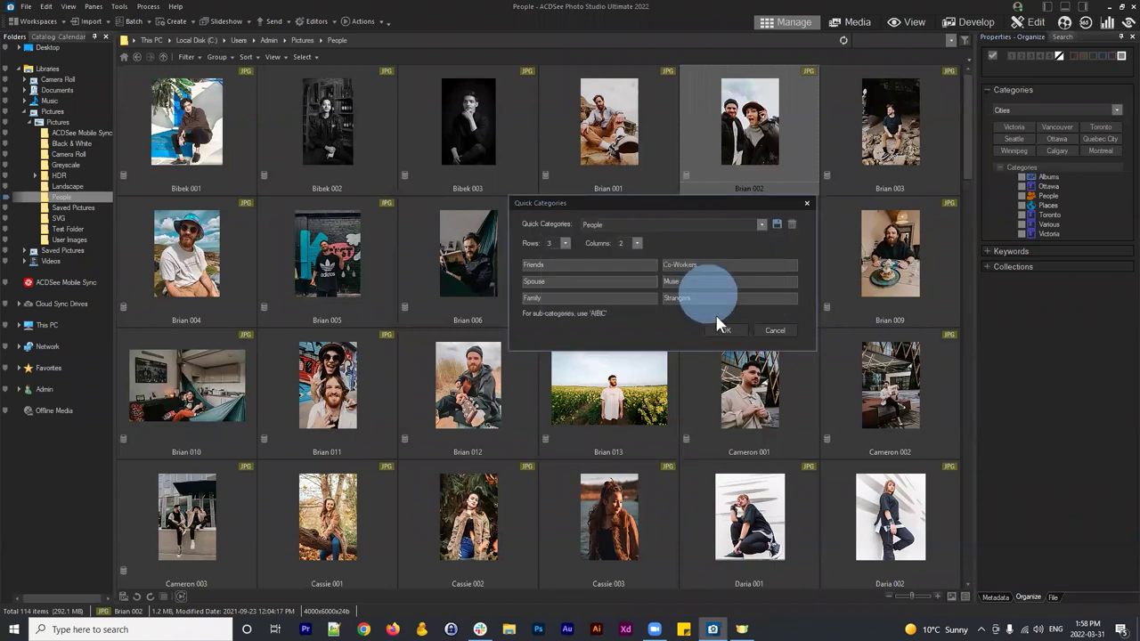
left_click(721, 331)
left_click(1043, 343)
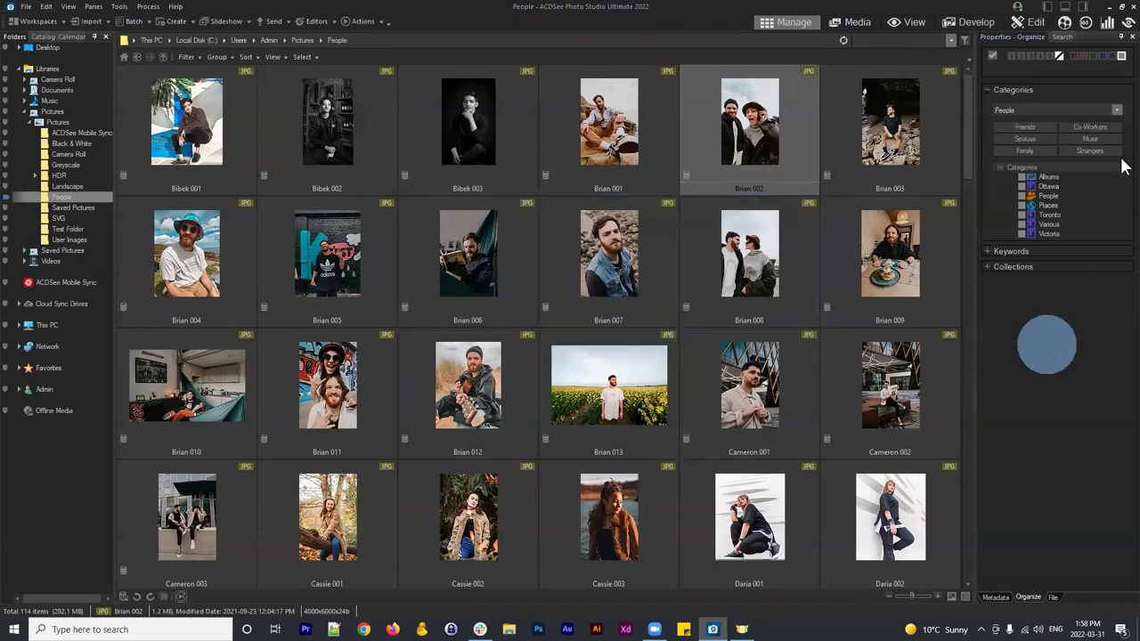
Step: Browse through the photos in the People folder from the first one onward
key("Home")
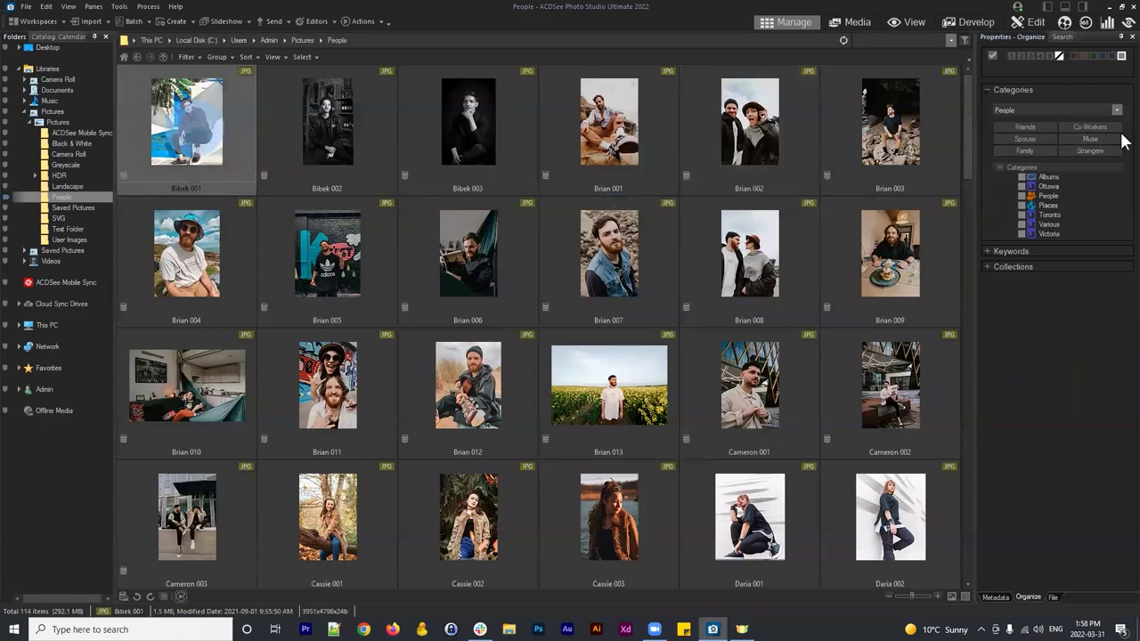
key("Right")
key("Right")
key("Right")
key("Right")
key("Right")
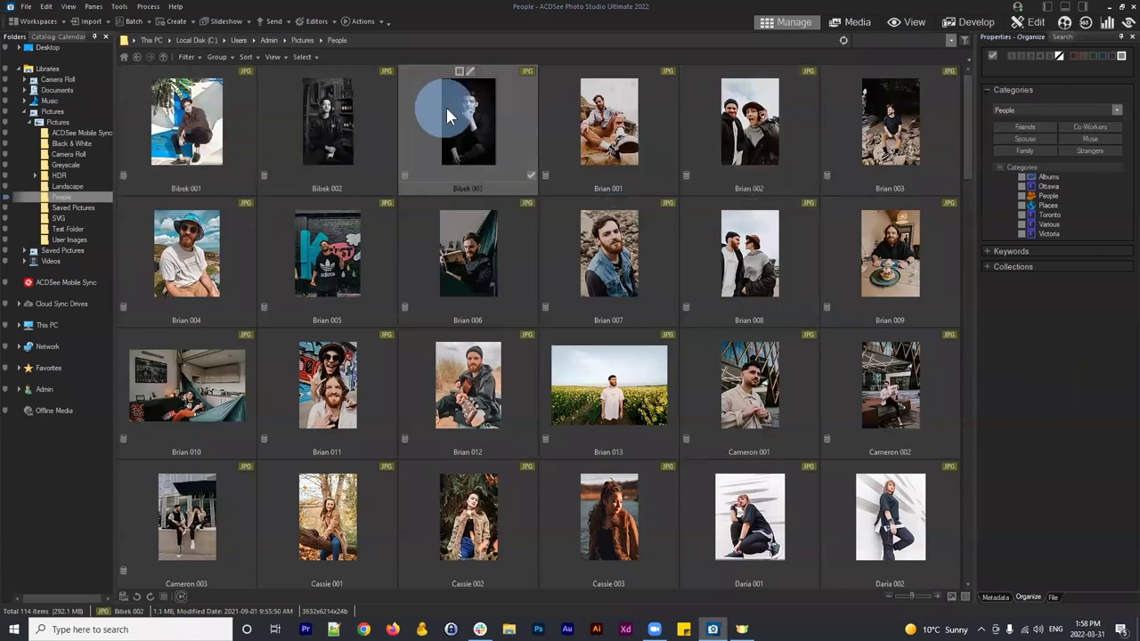
scroll(801, 231, "down", 10)
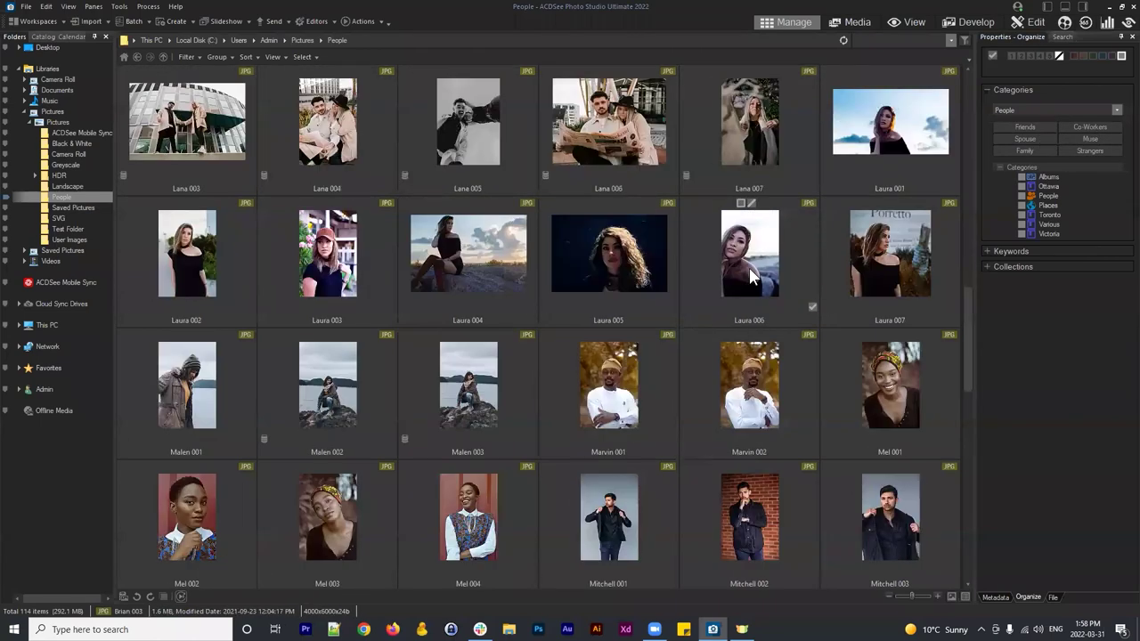
scroll(749, 265, "up", 2)
scroll(771, 311, "up", 10)
Step: Assign the Strangers and Muse quick categories to all photos in the People folder
left_click(614, 250)
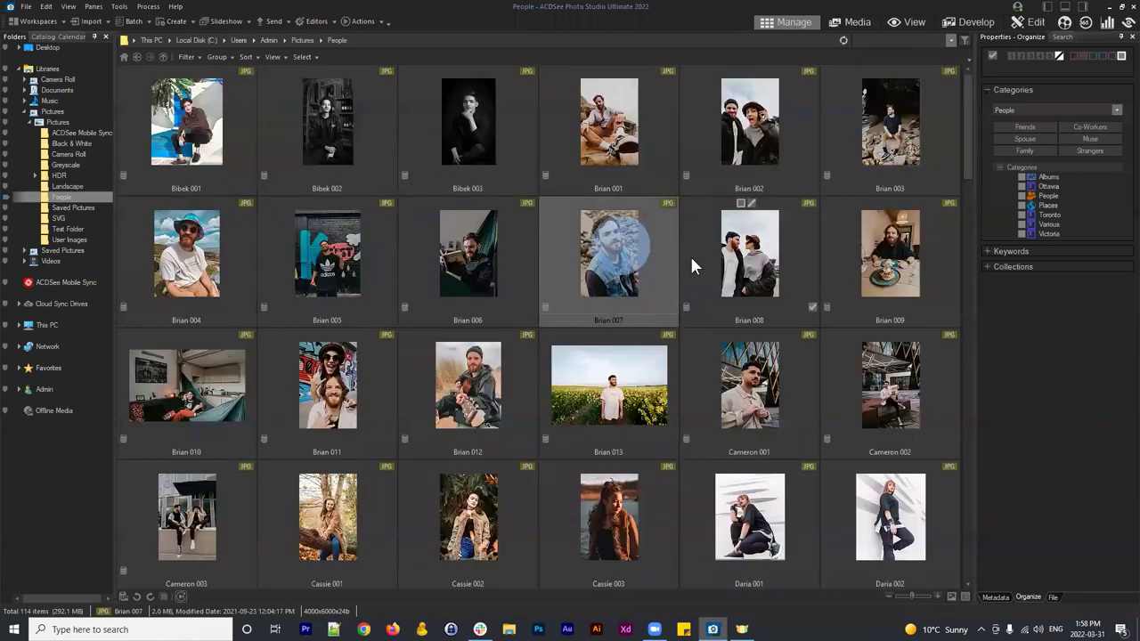
key("ctrl+a")
scroll(714, 210, "down", 8)
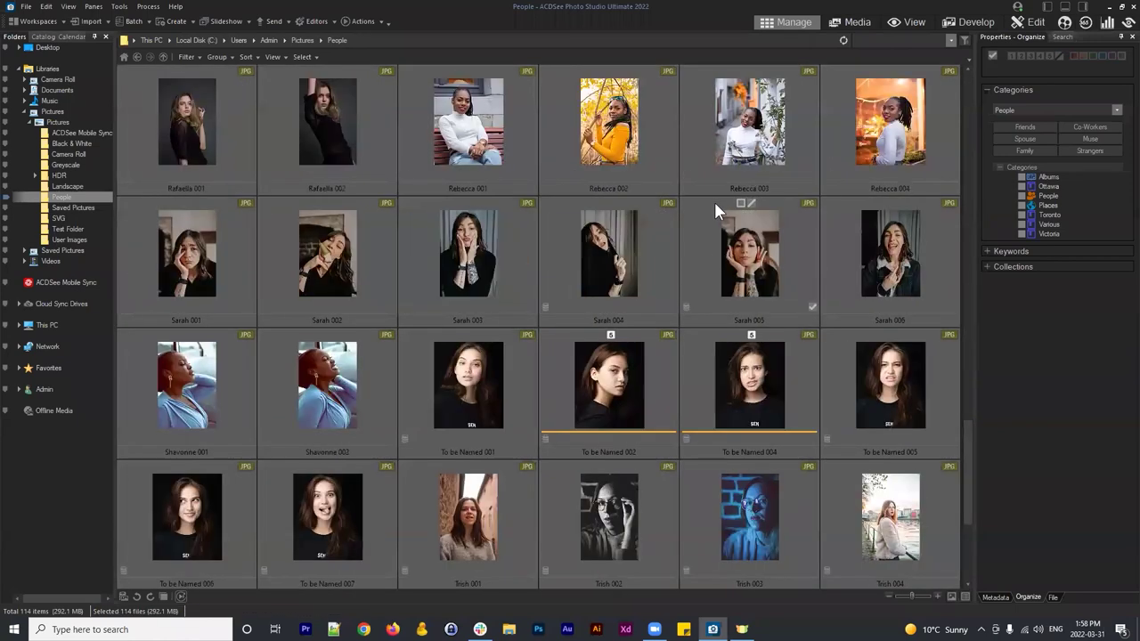
scroll(645, 230, "down", 2)
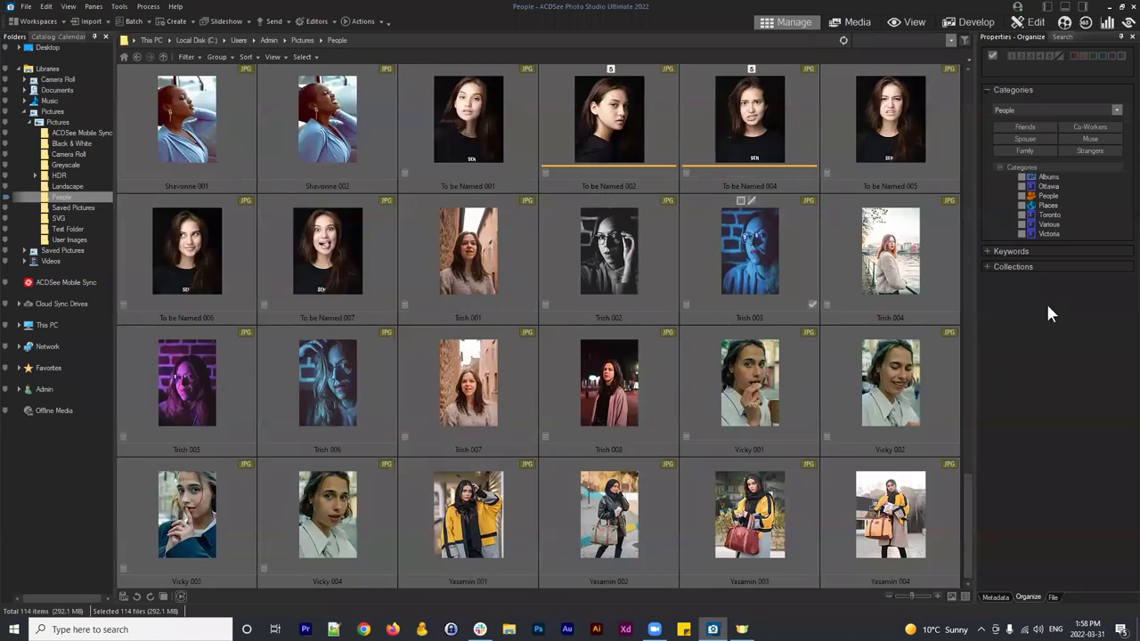
left_click(1081, 148)
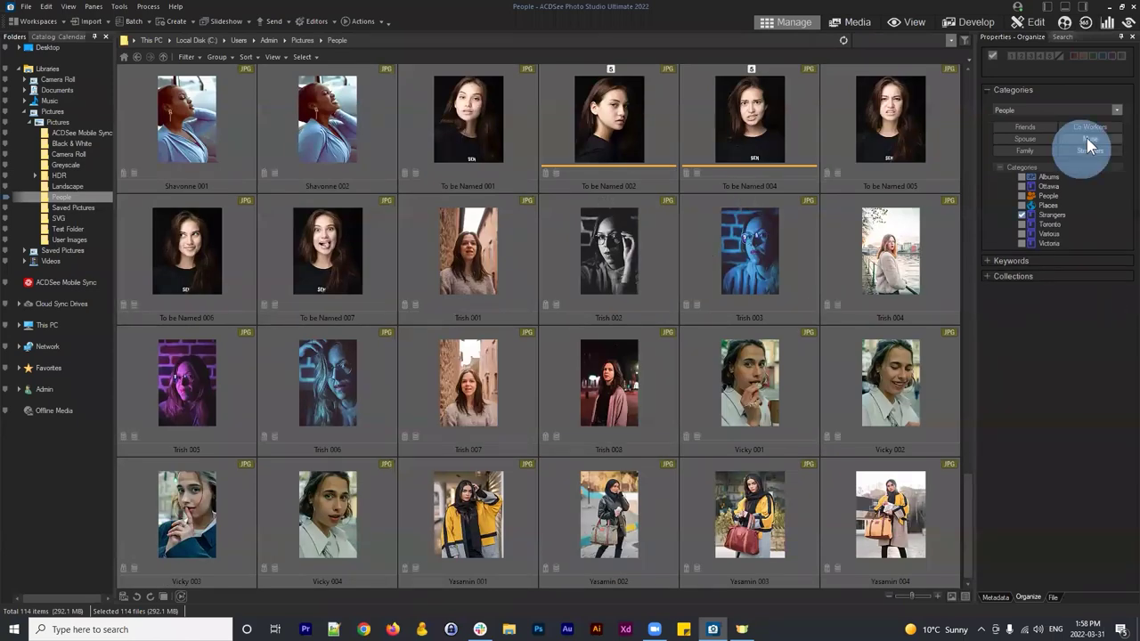
left_click(1089, 139)
Step: Check the assigned categories and thumbnail overlay icons on individual photos at the start of the People folder
scroll(860, 237, "up", 10)
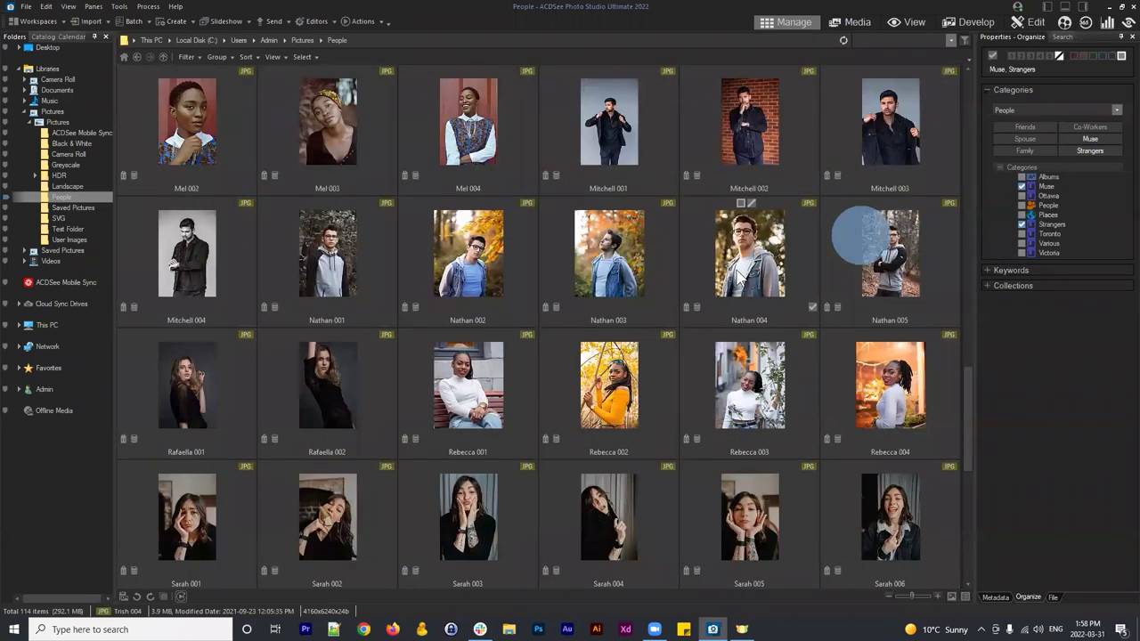
left_click(773, 151)
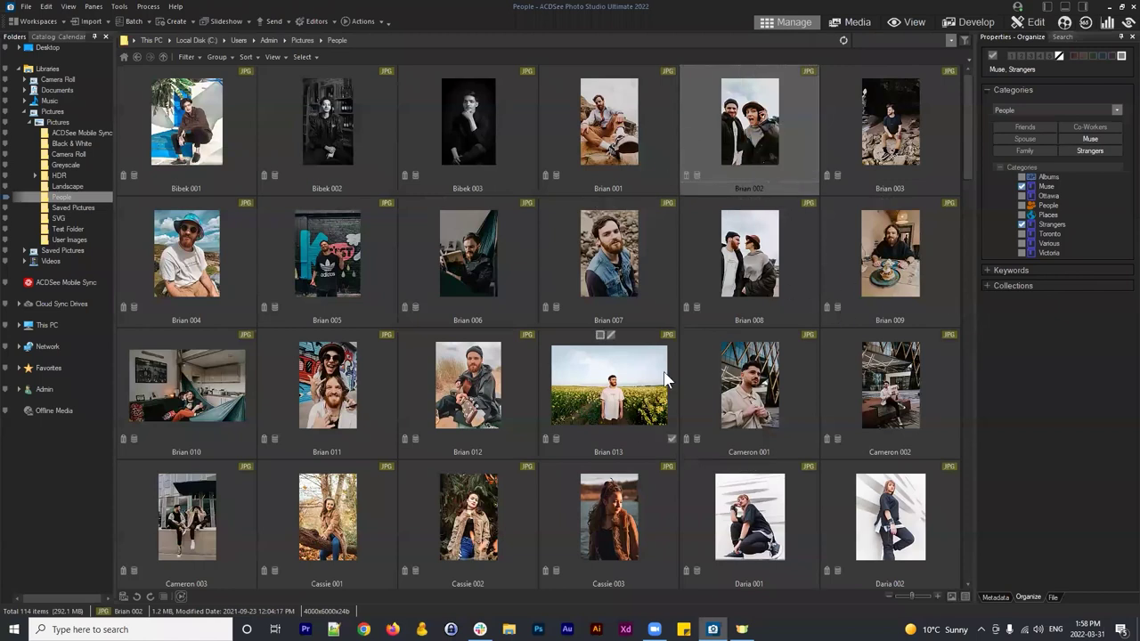
left_click(886, 143)
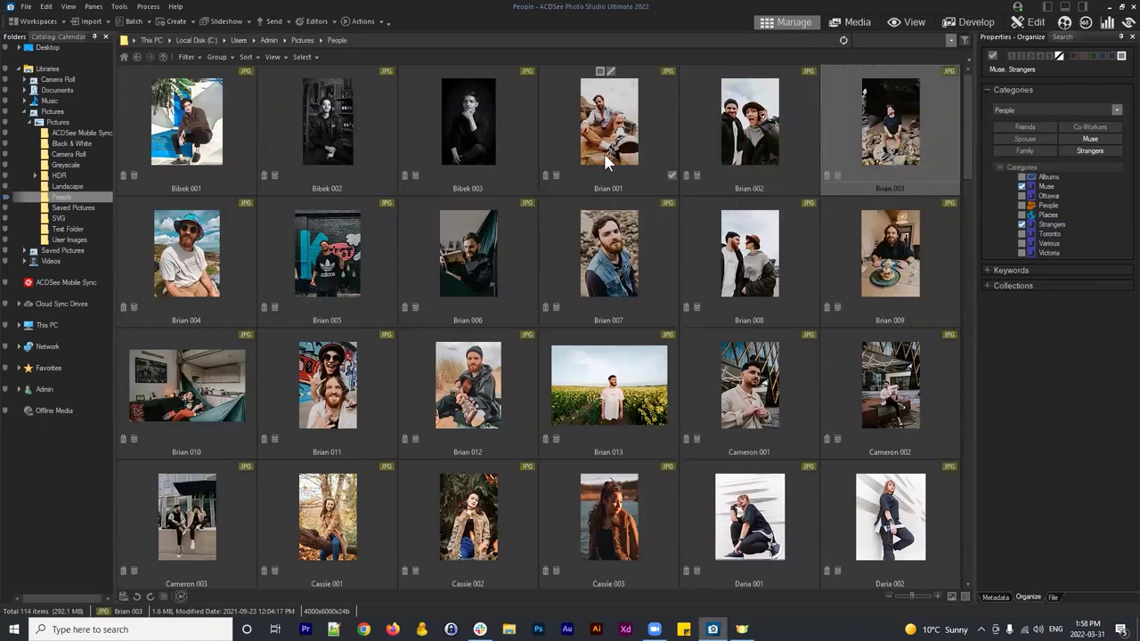
left_click(1048, 311)
left_click(876, 169)
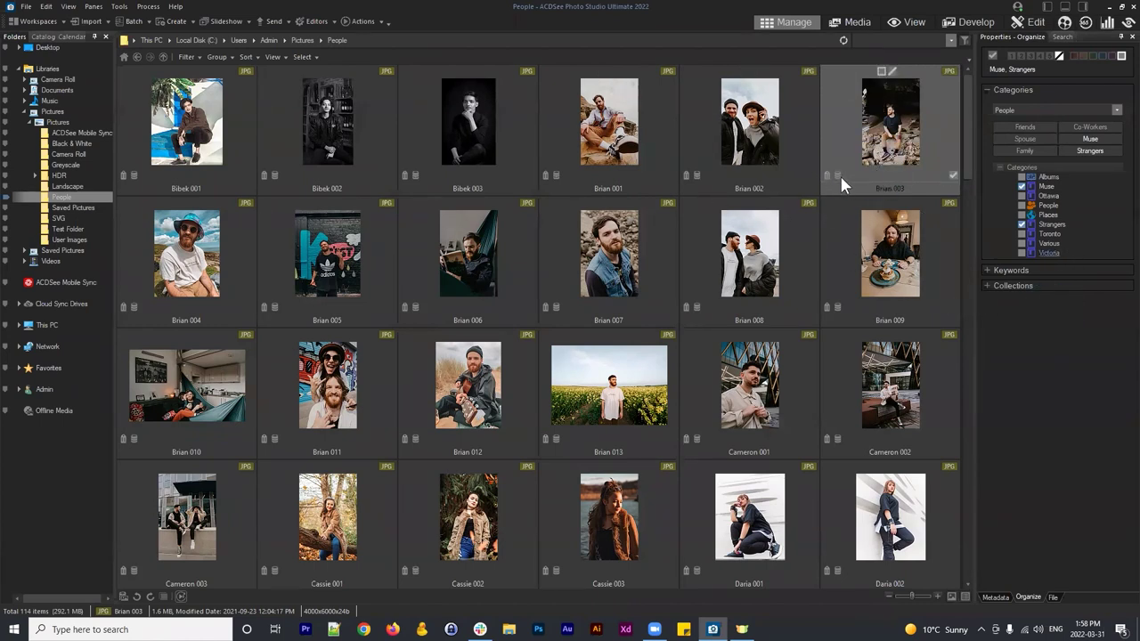
left_click(692, 177)
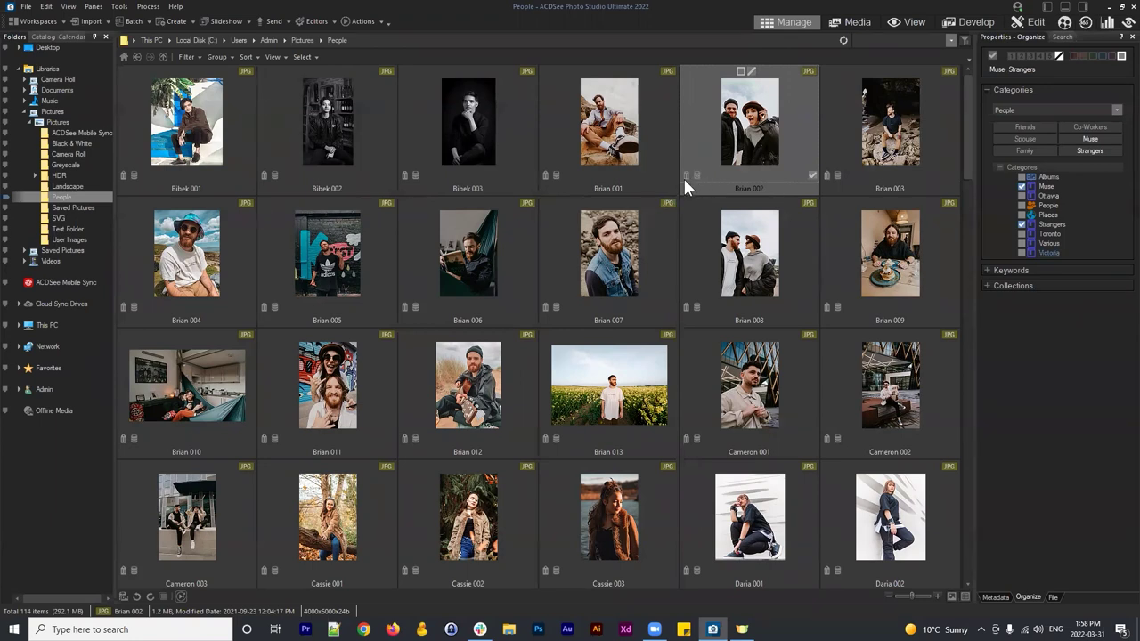
left_click(685, 176)
Step: Run a quick search for "muse" and look through the matching photos, checking the categories of individual ones
left_click(878, 41)
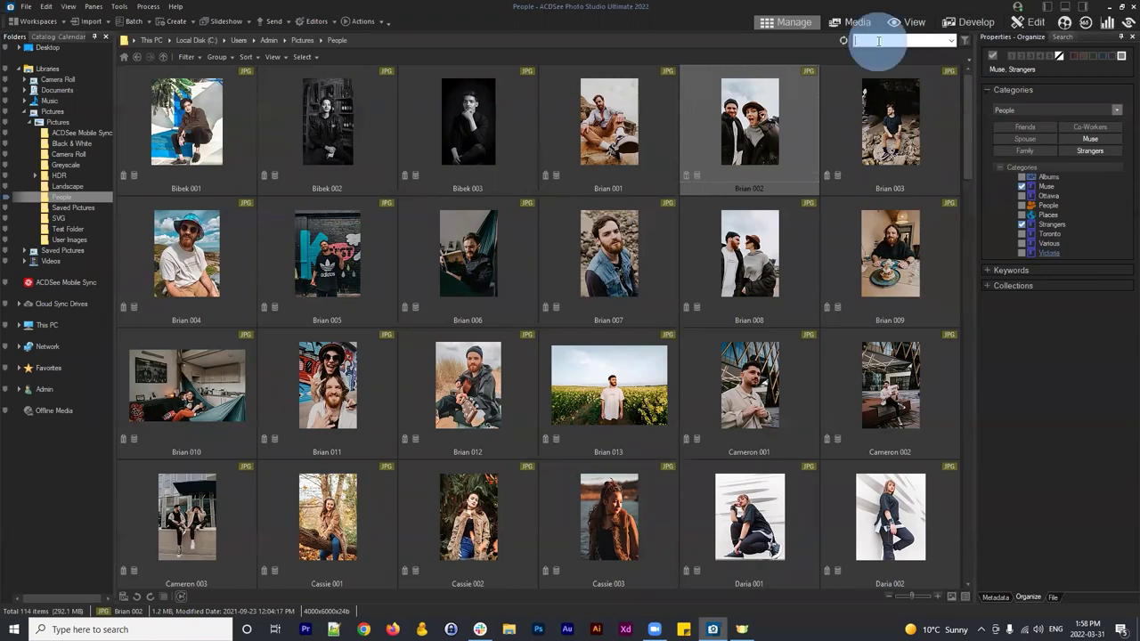
type("muse")
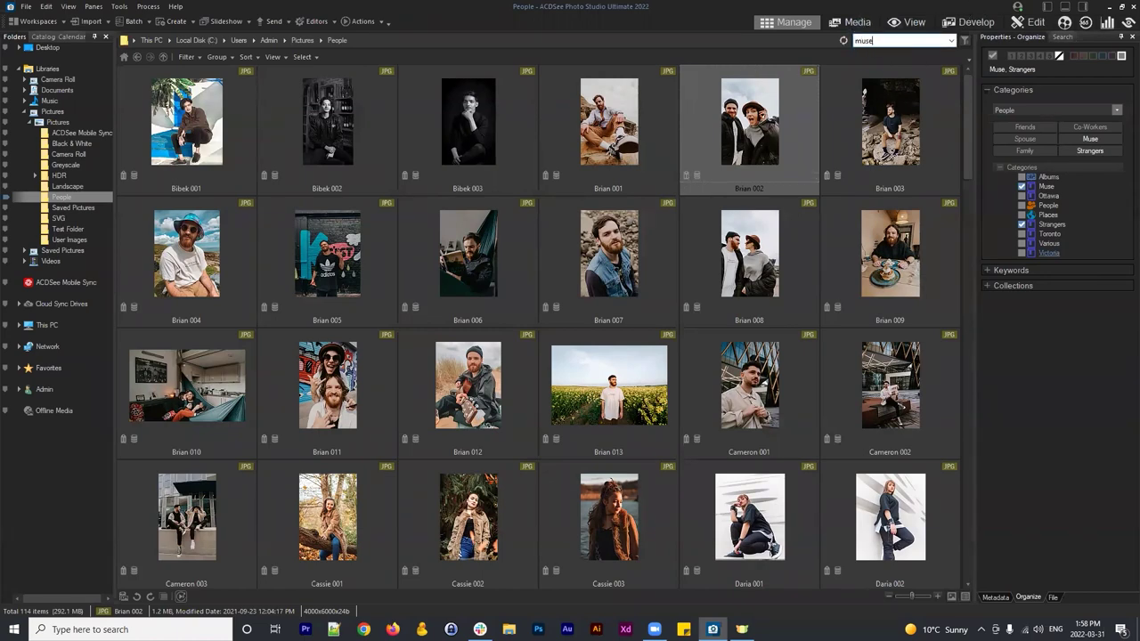
key("Return")
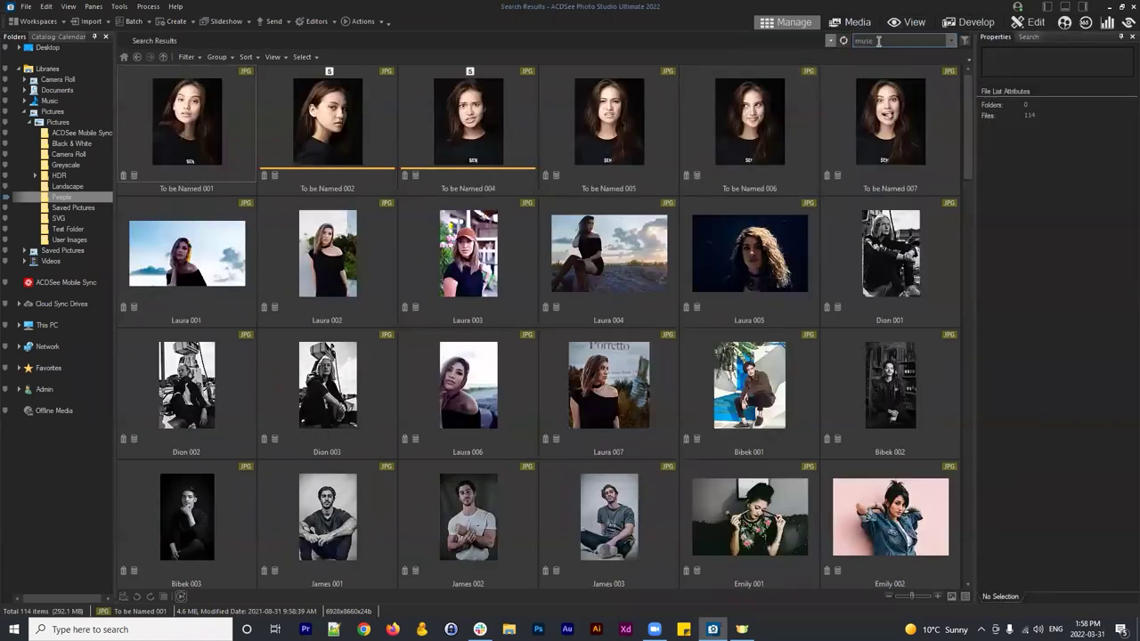
left_click(654, 116)
scroll(747, 151, "down", 6)
scroll(771, 172, "down", 5)
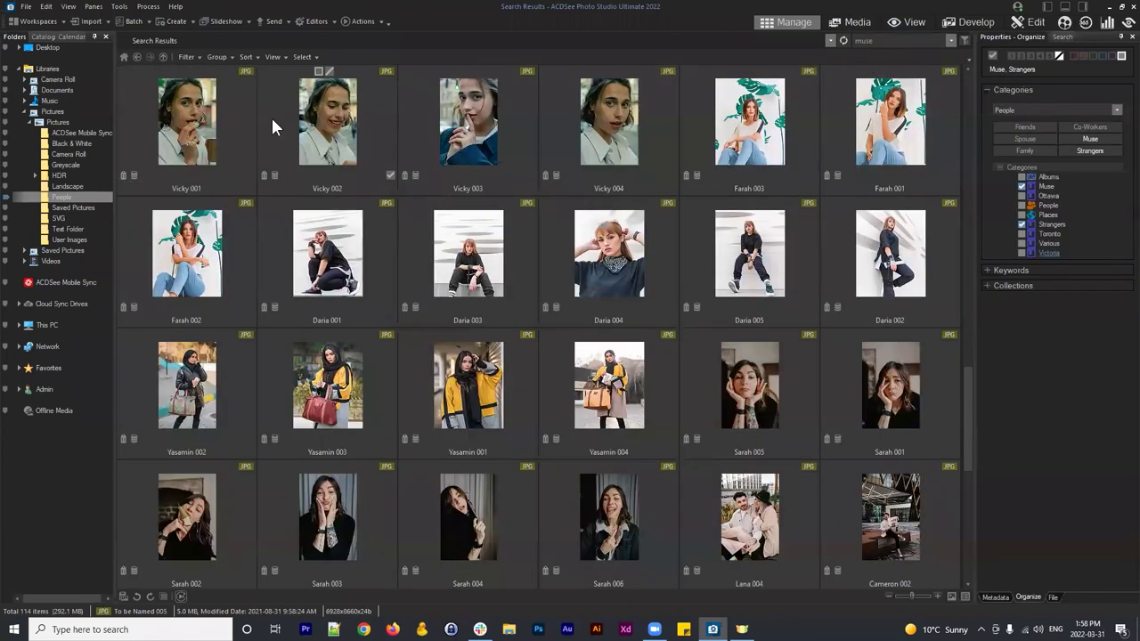
left_click(901, 41)
left_click(555, 174)
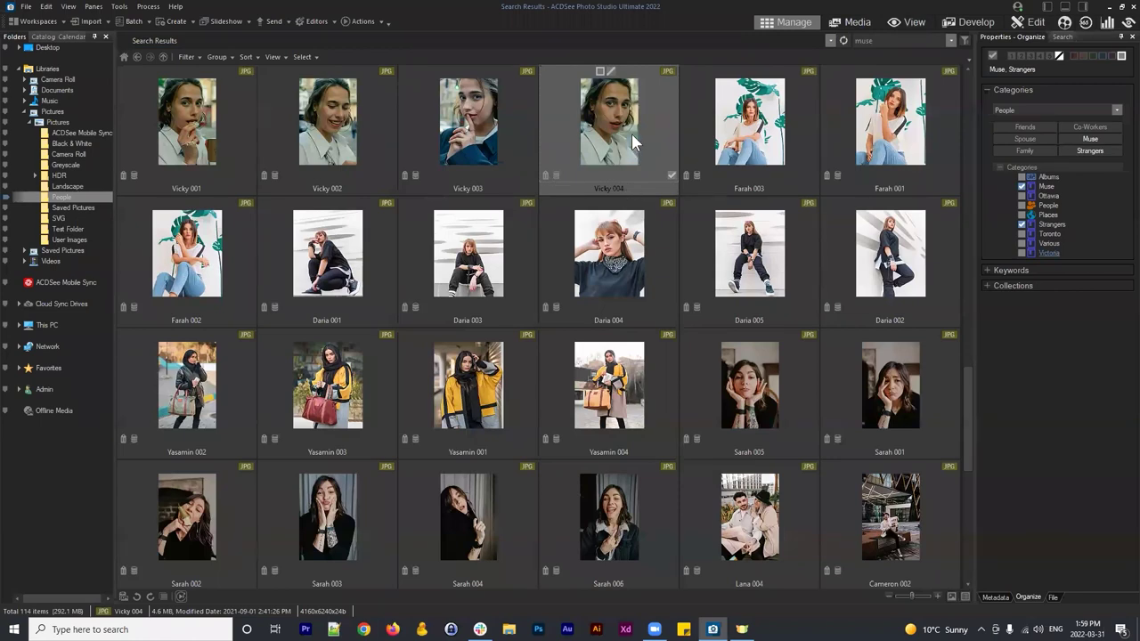
scroll(621, 143, "up", 10)
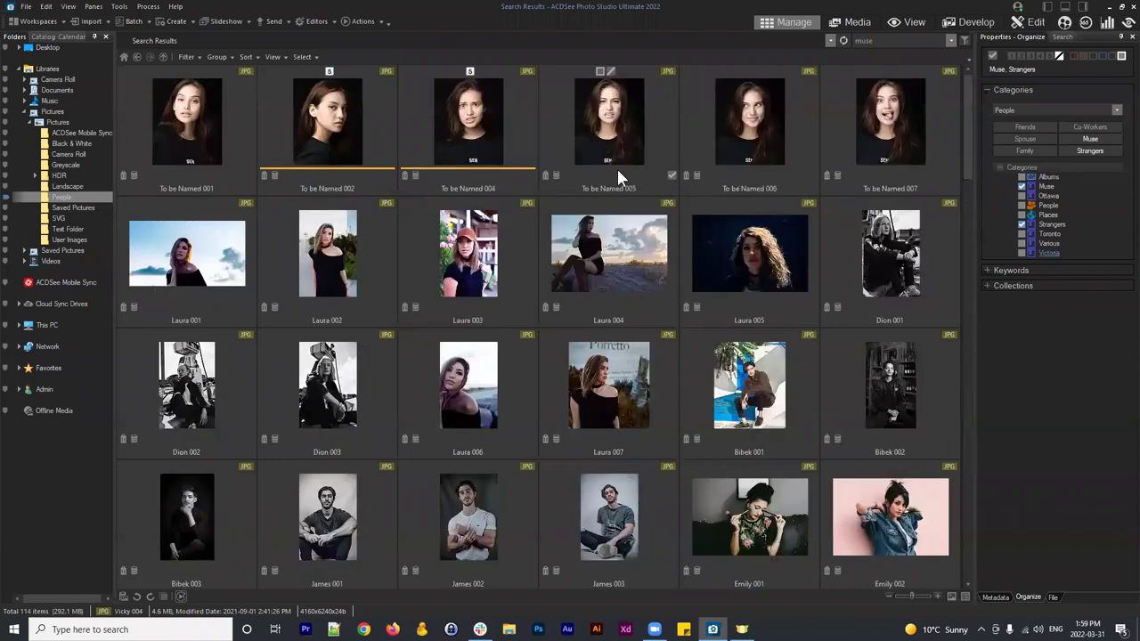
Step: Embed ACDSee metadata and face data in all photos of the search results, including network drives and sidecar files, and check individual photos
left_click(586, 145)
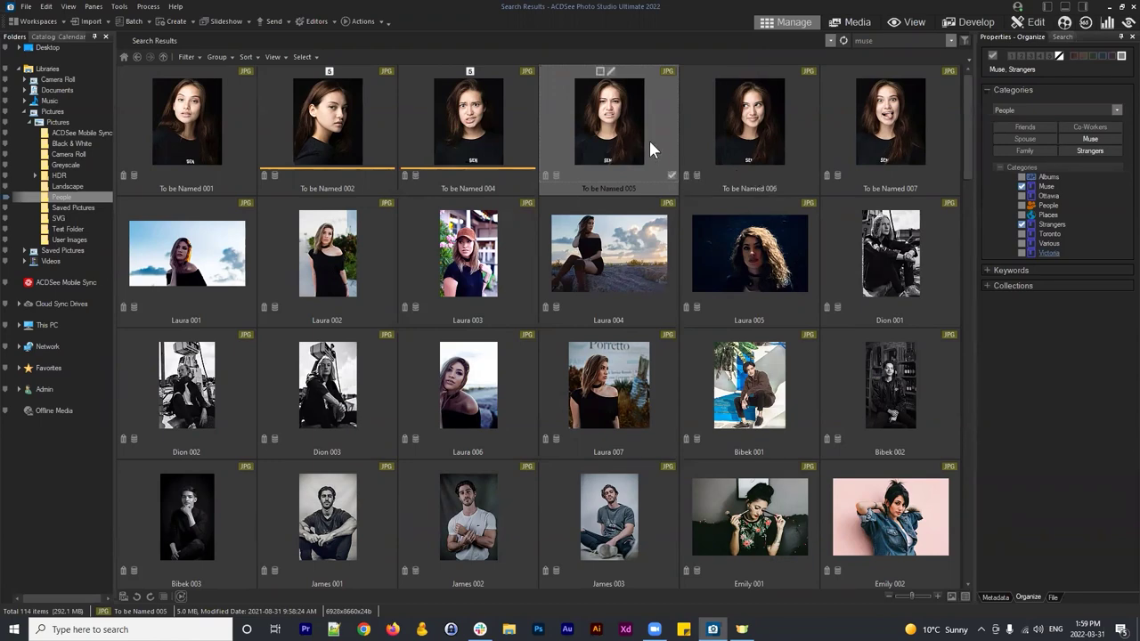
key("ctrl+a")
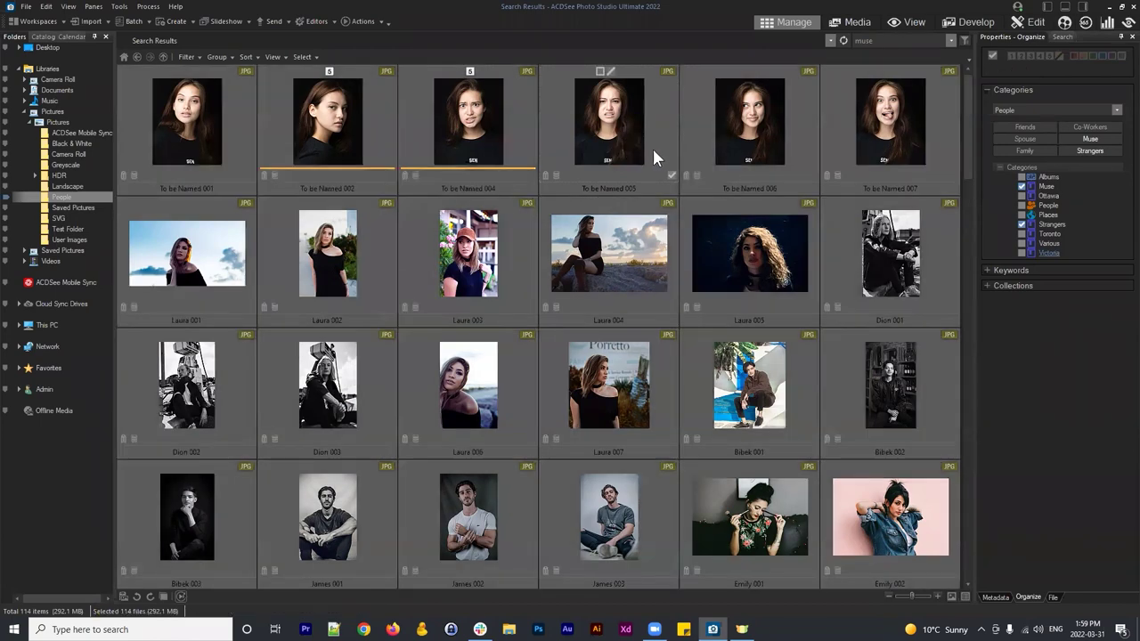
scroll(627, 149, "down", 2)
scroll(624, 153, "down", 15)
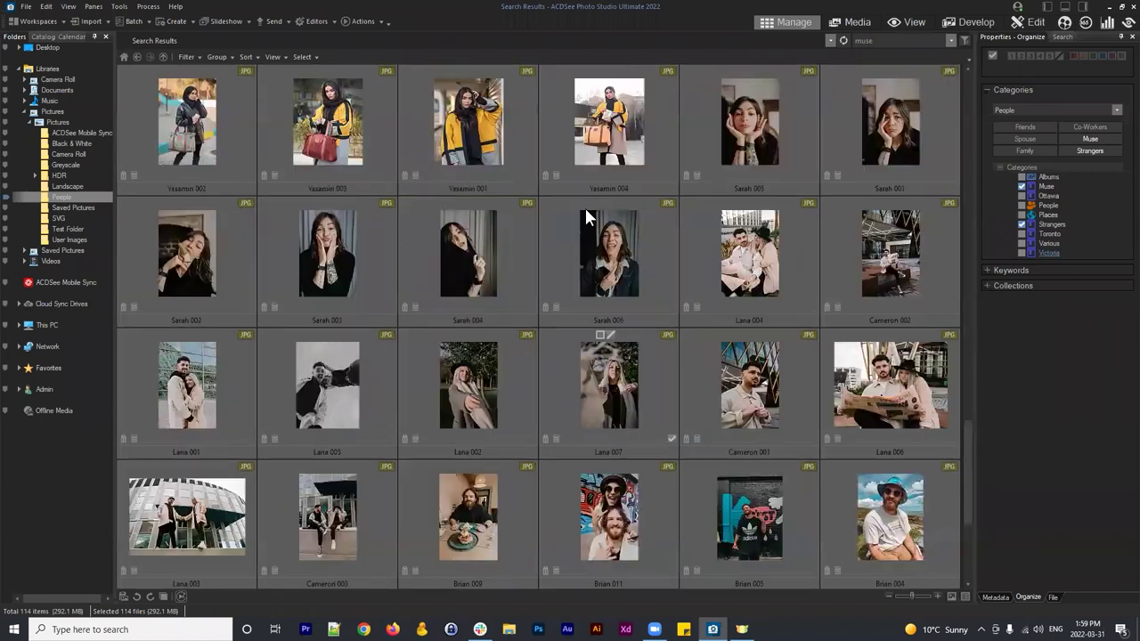
scroll(584, 206, "up", 15)
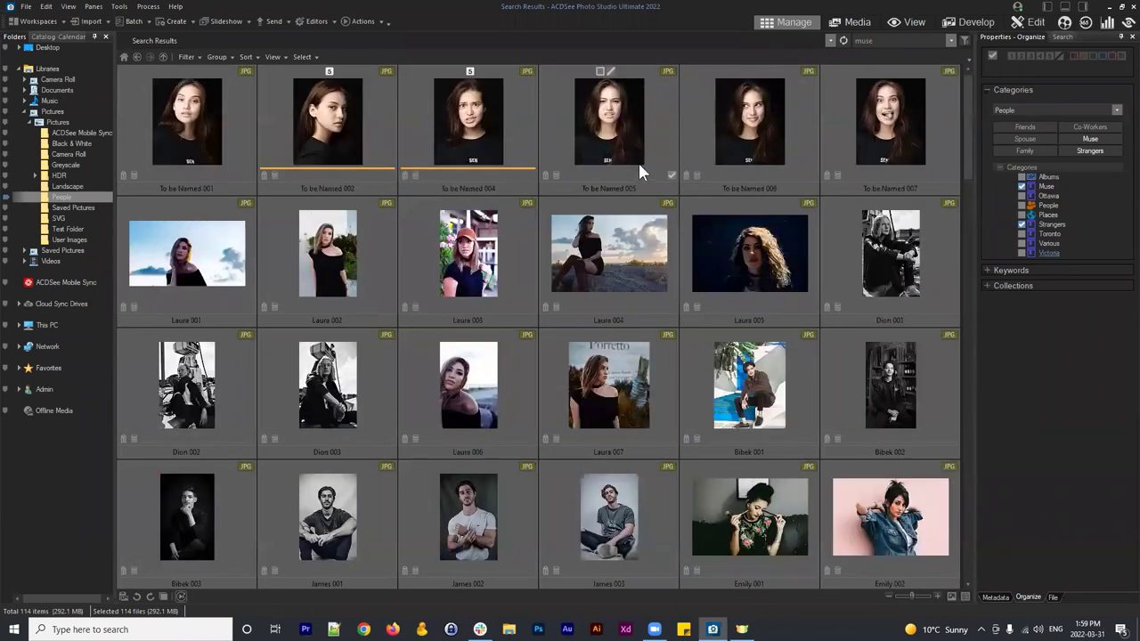
right_click(638, 166)
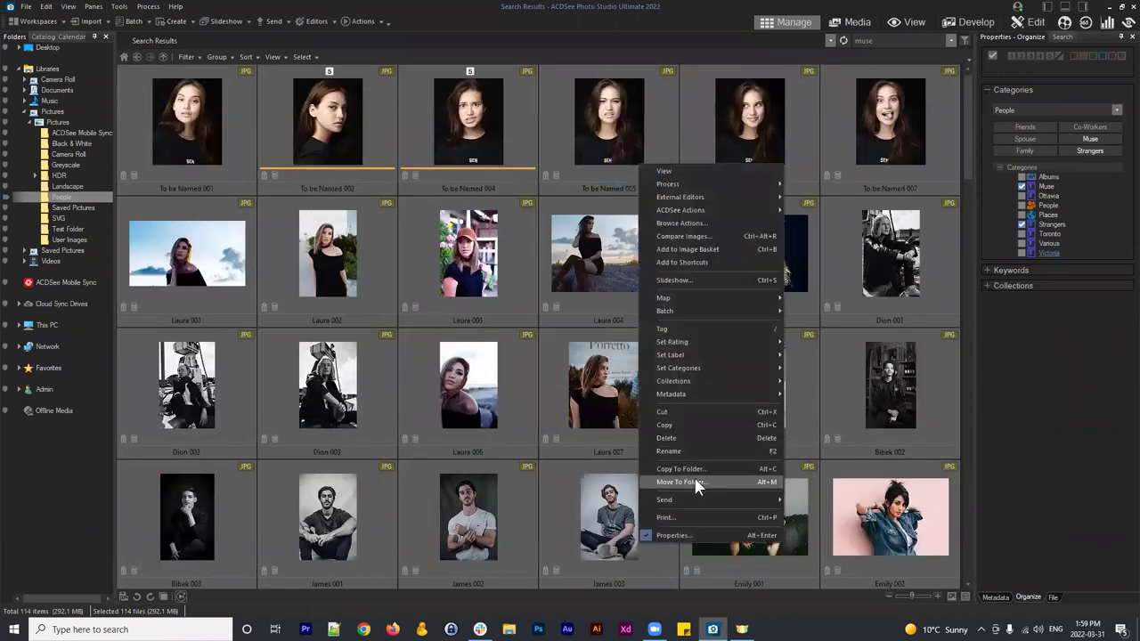
left_click(703, 393)
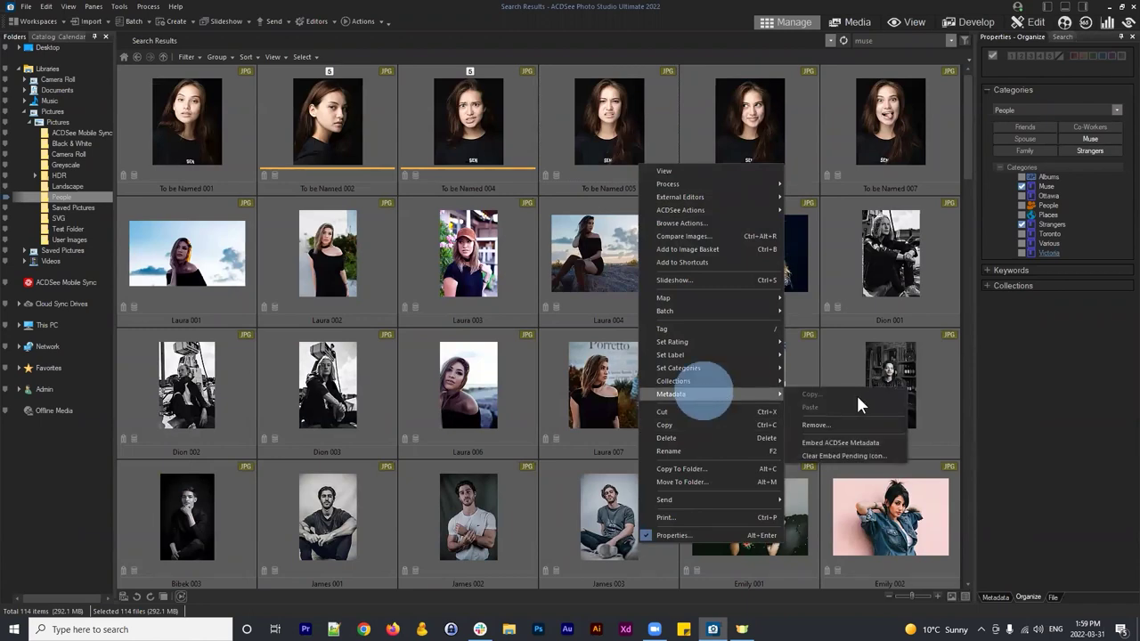
left_click(839, 443)
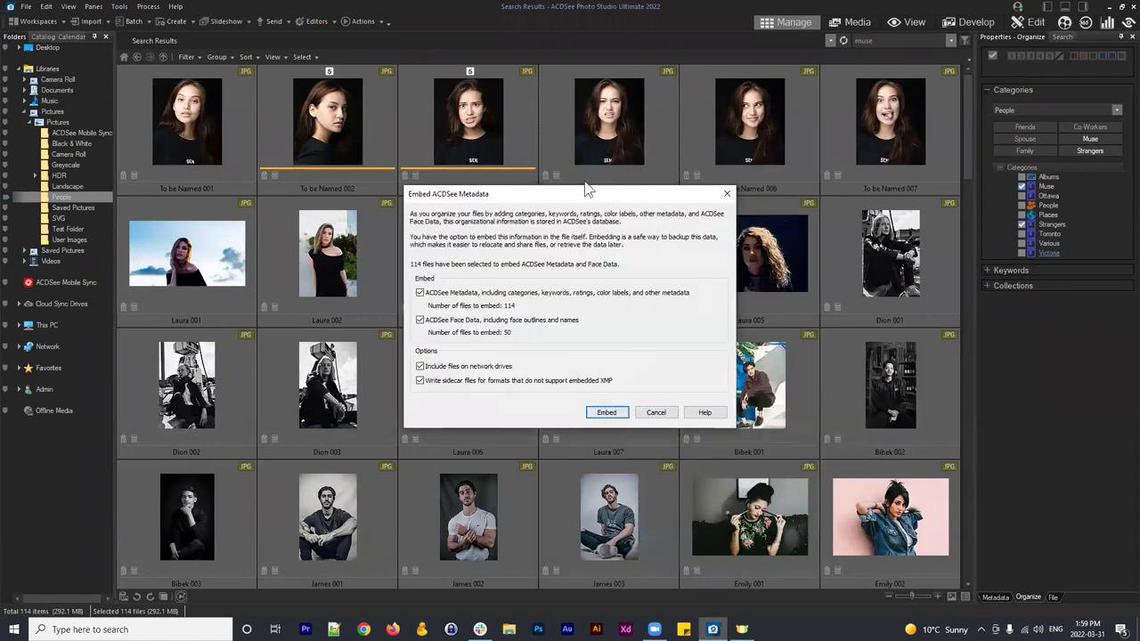
left_click_drag(588, 189, 664, 140)
left_click(691, 361)
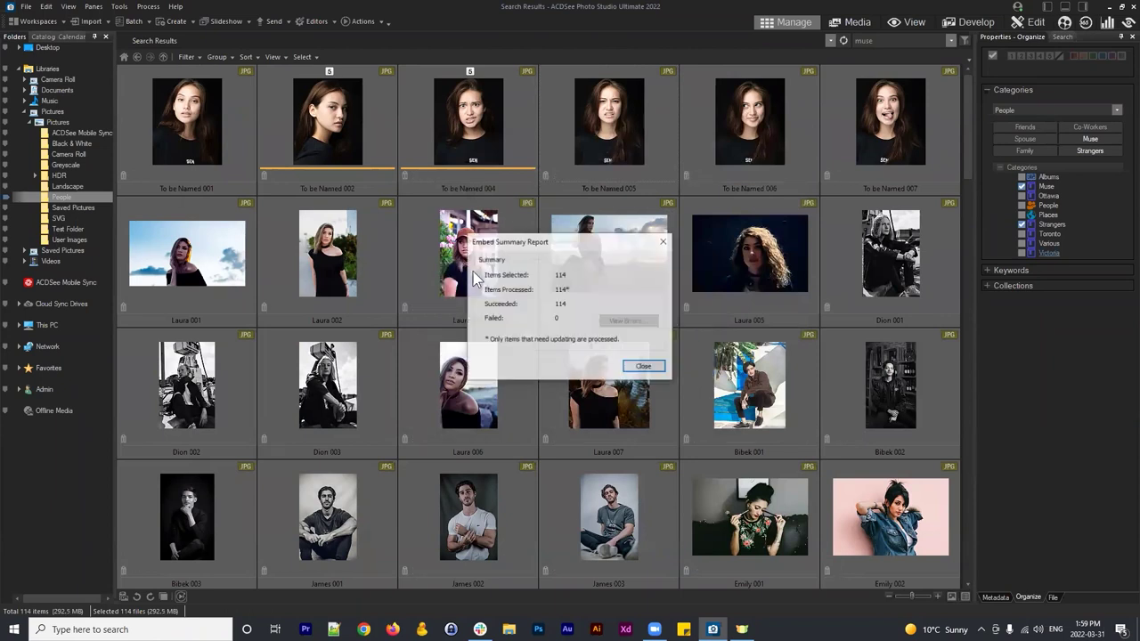
left_click(643, 366)
left_click(746, 337)
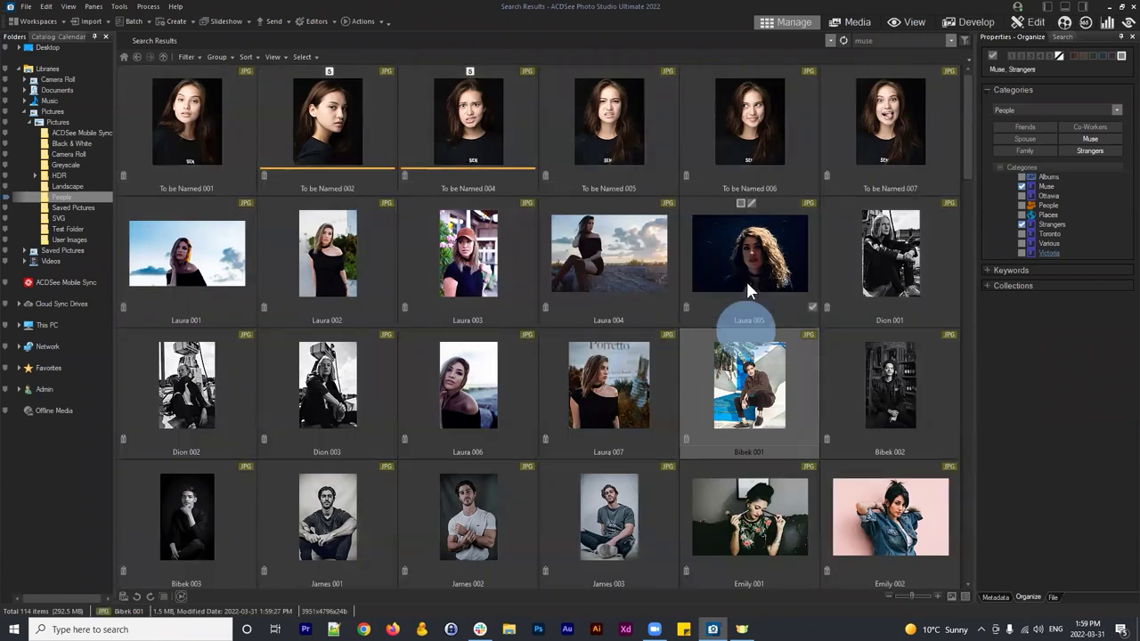
left_click(747, 287)
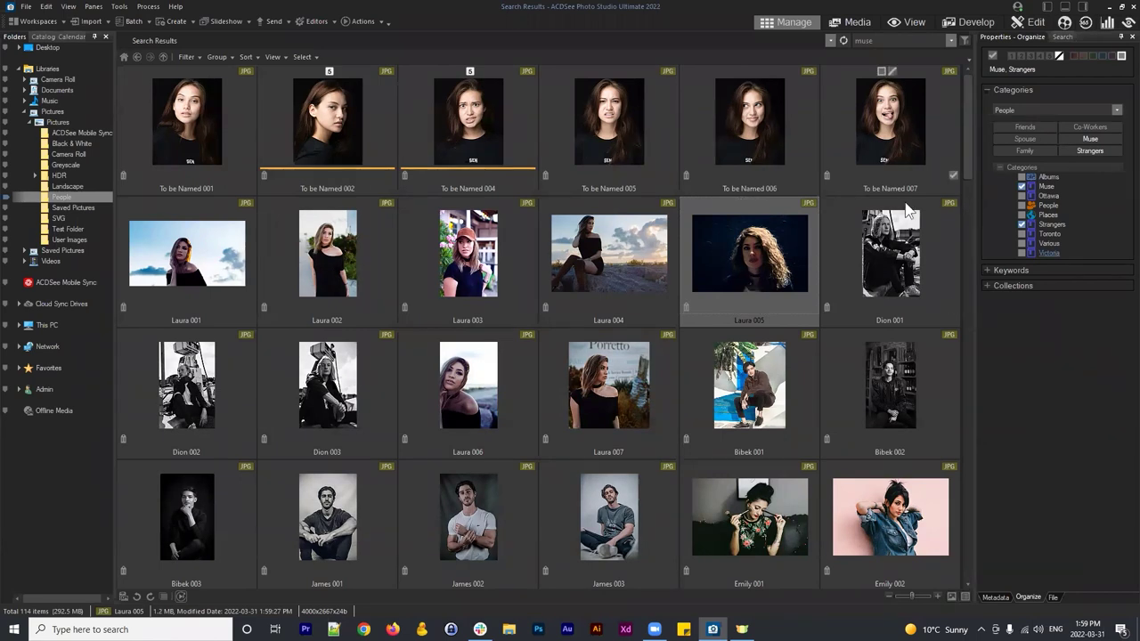
Step: Check the categories of individual photos in the first row and view the metadata commands available for To be Named 006
left_click(571, 126)
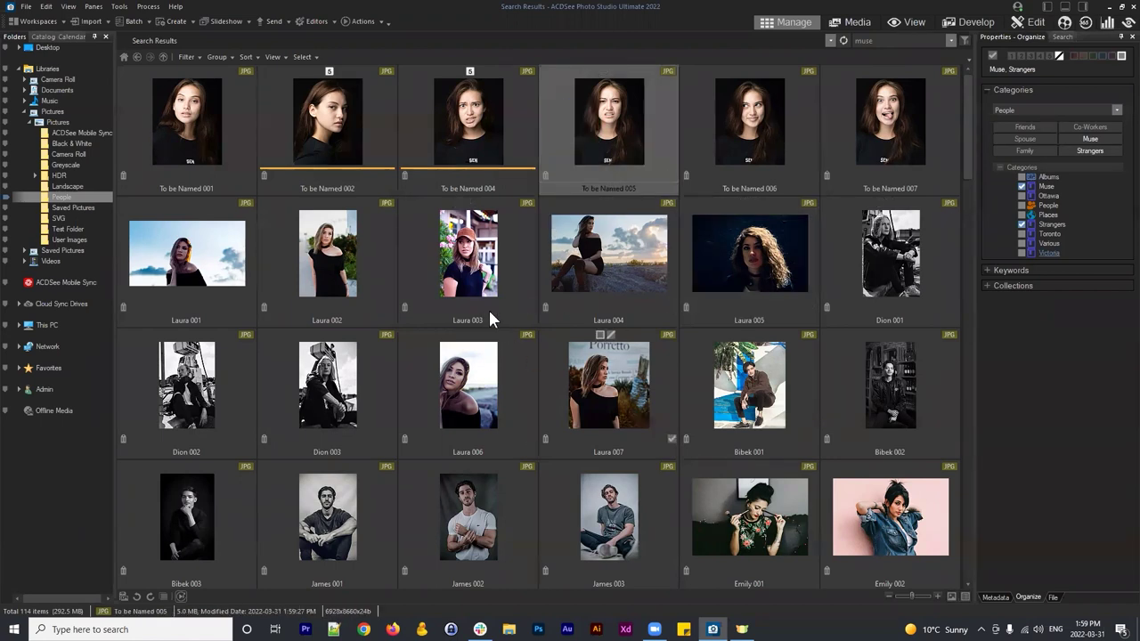
left_click(614, 114)
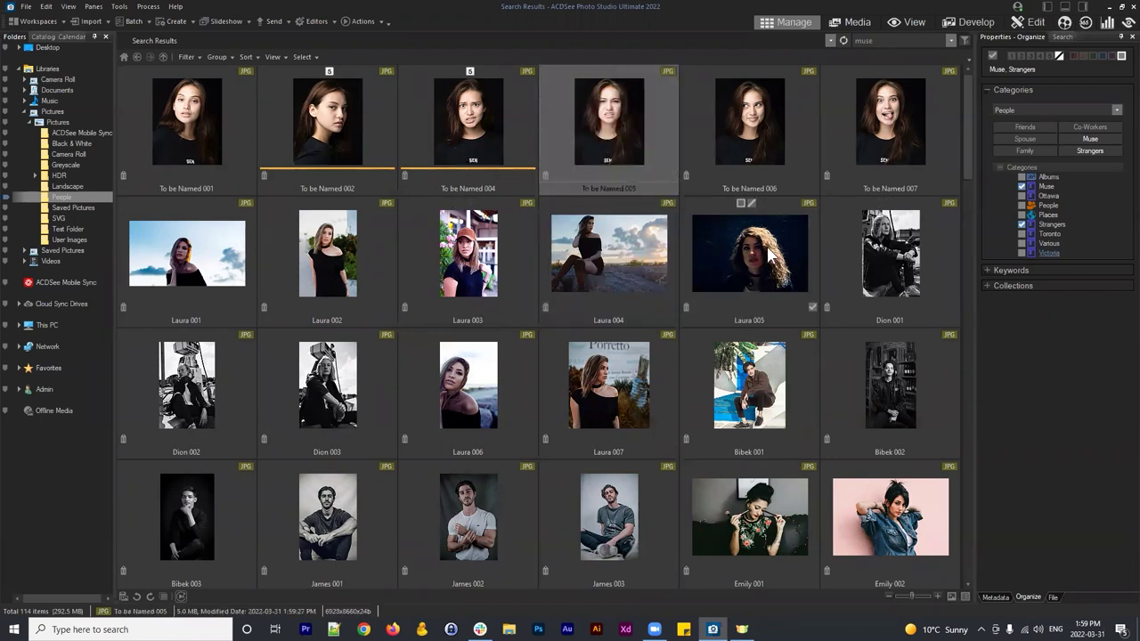
left_click(755, 135)
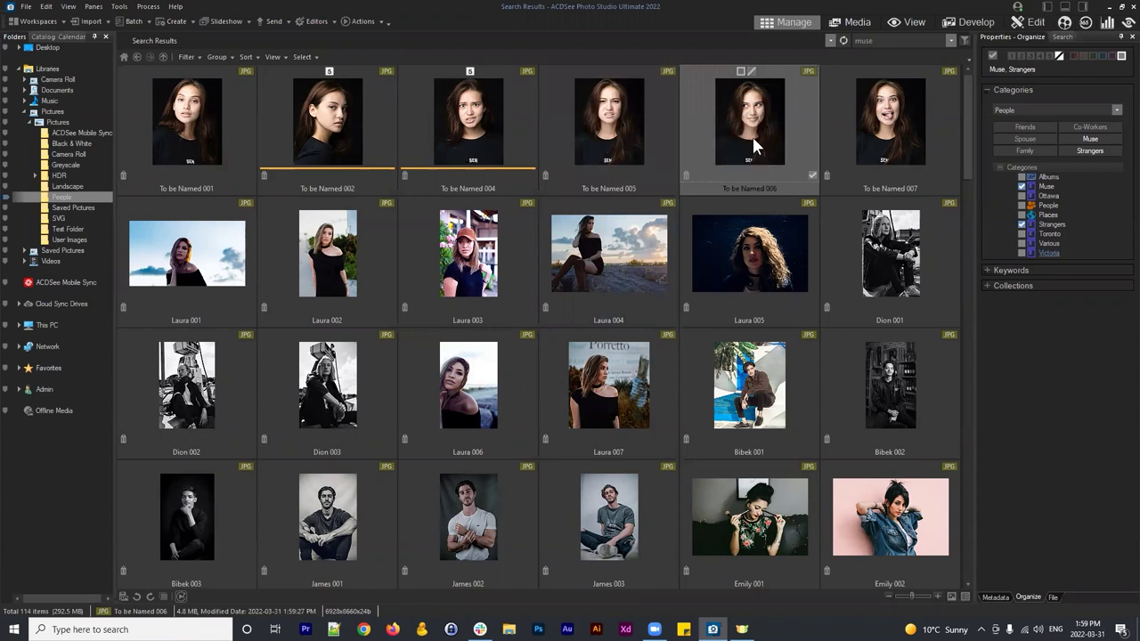
right_click(753, 140)
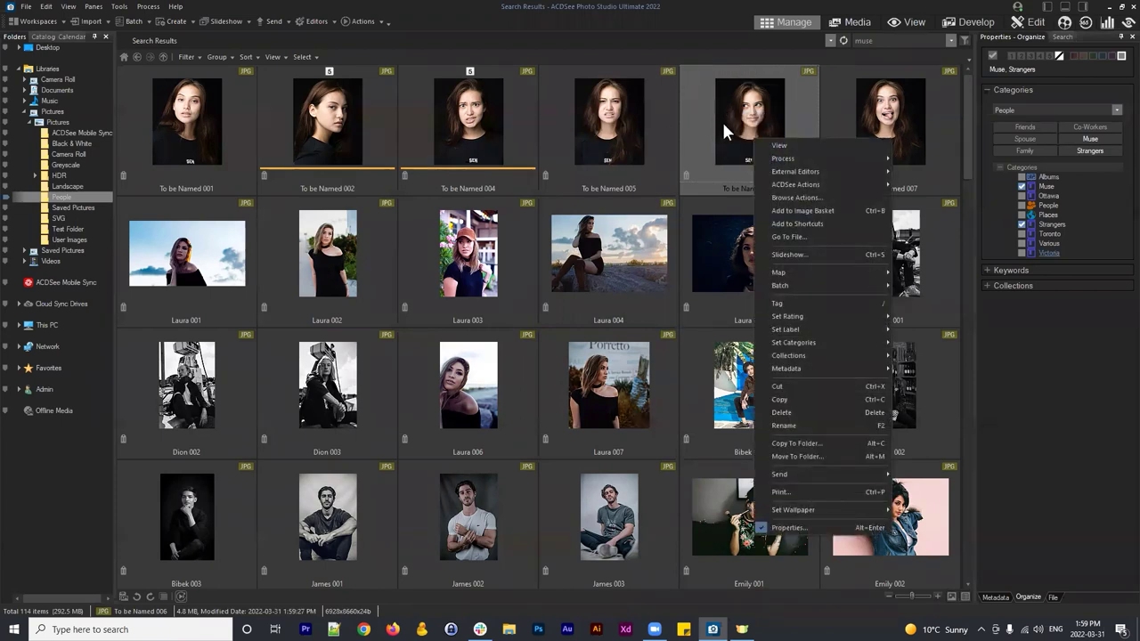
mouse_move(812, 365)
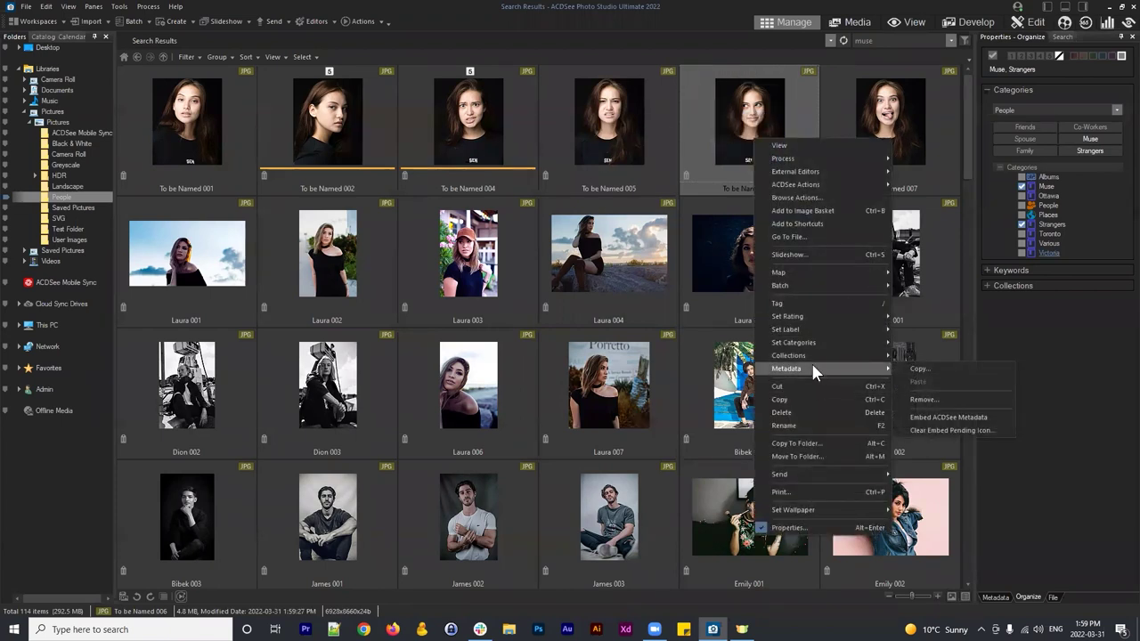
left_click(648, 133)
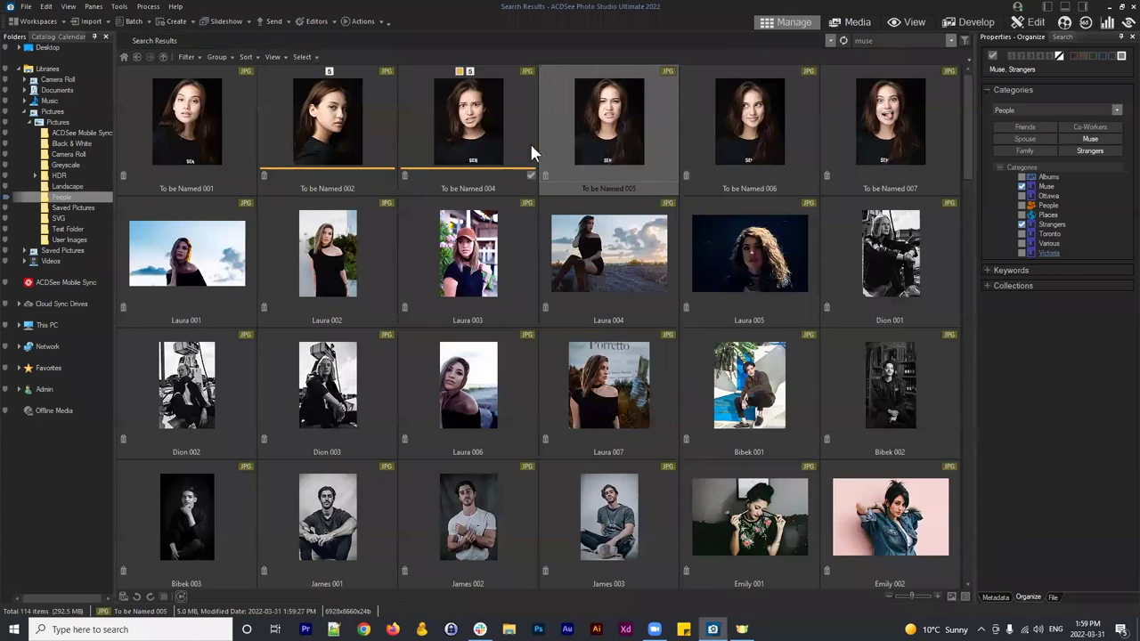
Step: Open the Catalog Files tool with all search results selected, review its folder and import options, and cancel it
key("ctrl+a")
left_click(119, 6)
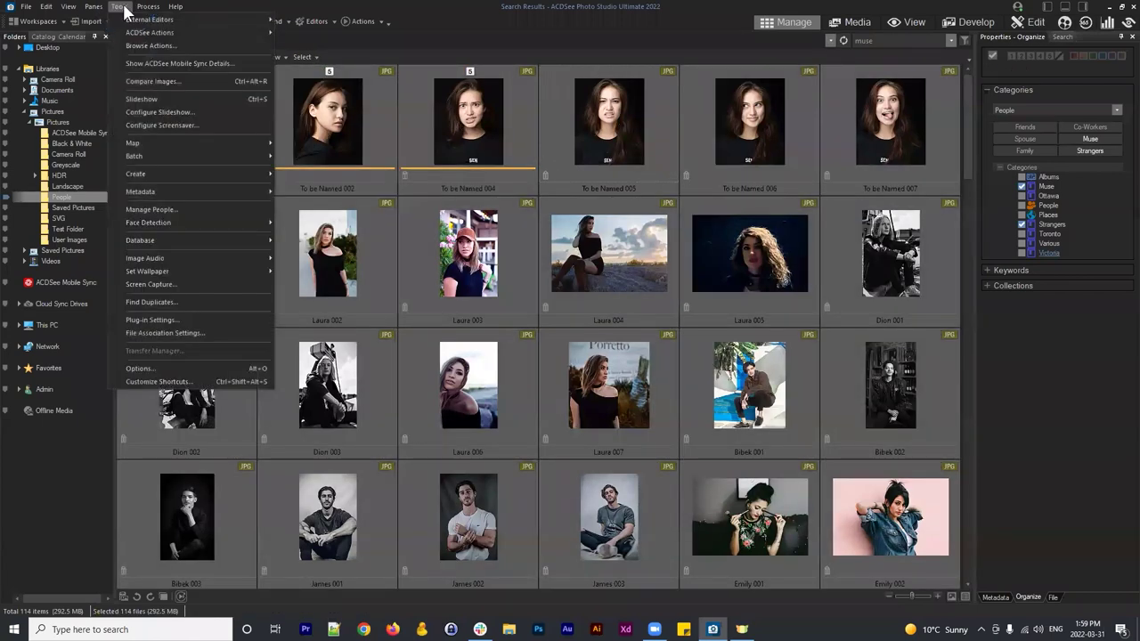
mouse_move(240, 191)
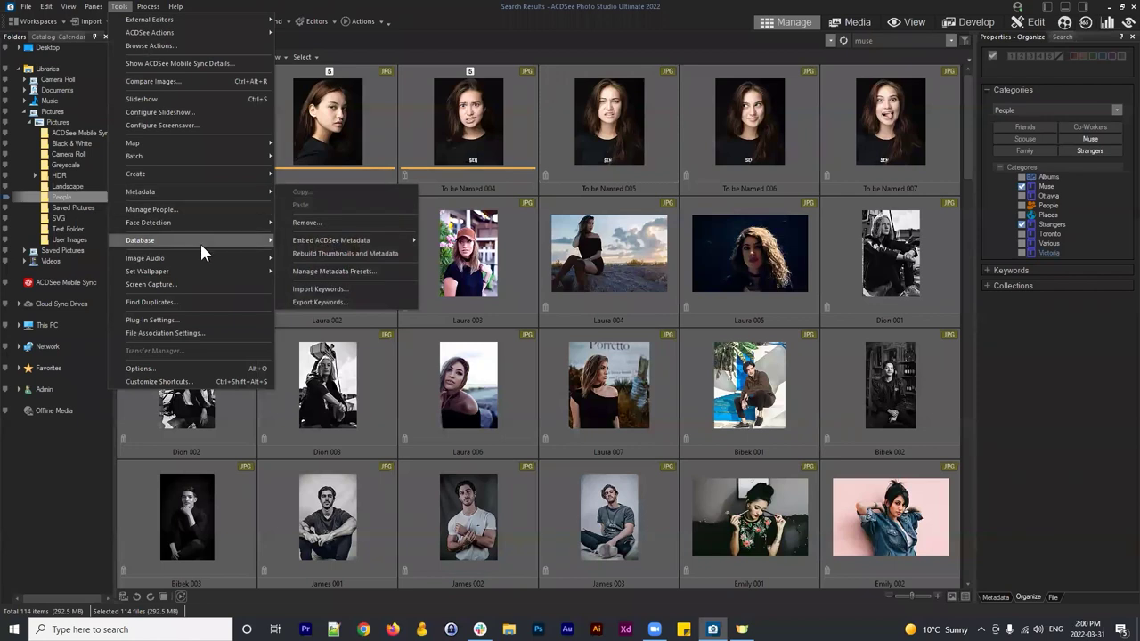
mouse_move(197, 239)
left_click(328, 241)
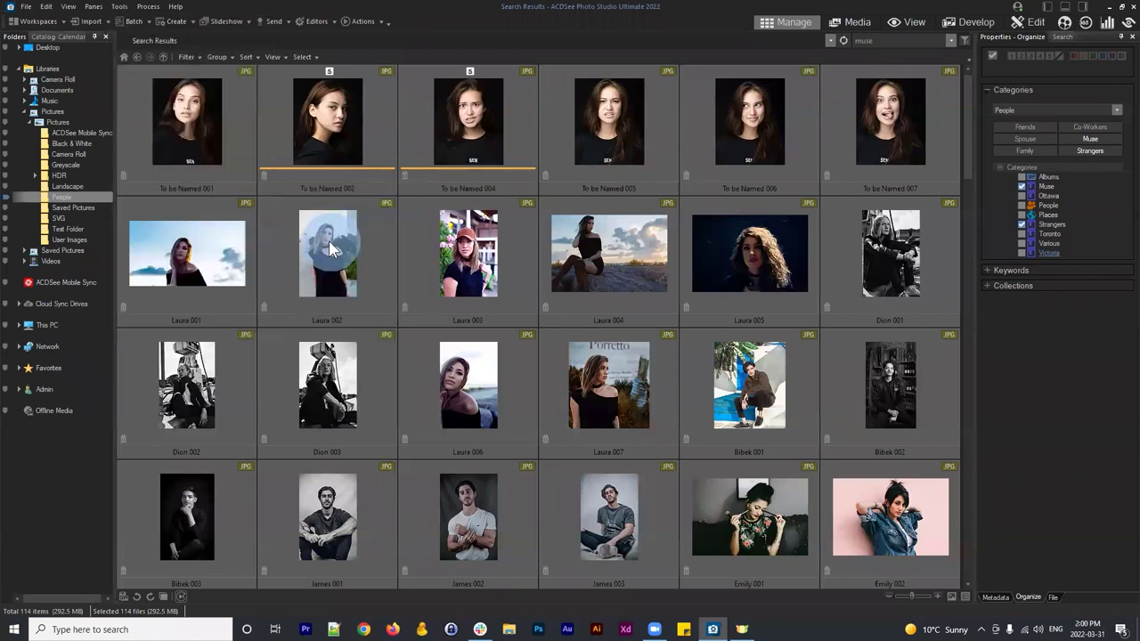
left_click_drag(577, 165, 632, 158)
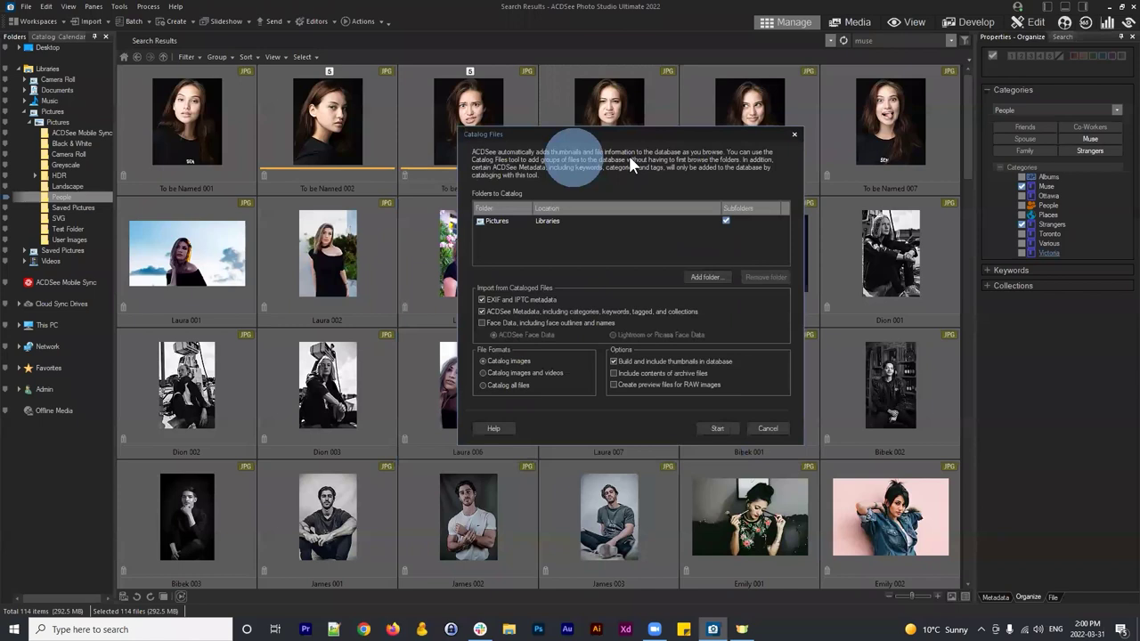
left_click(703, 137)
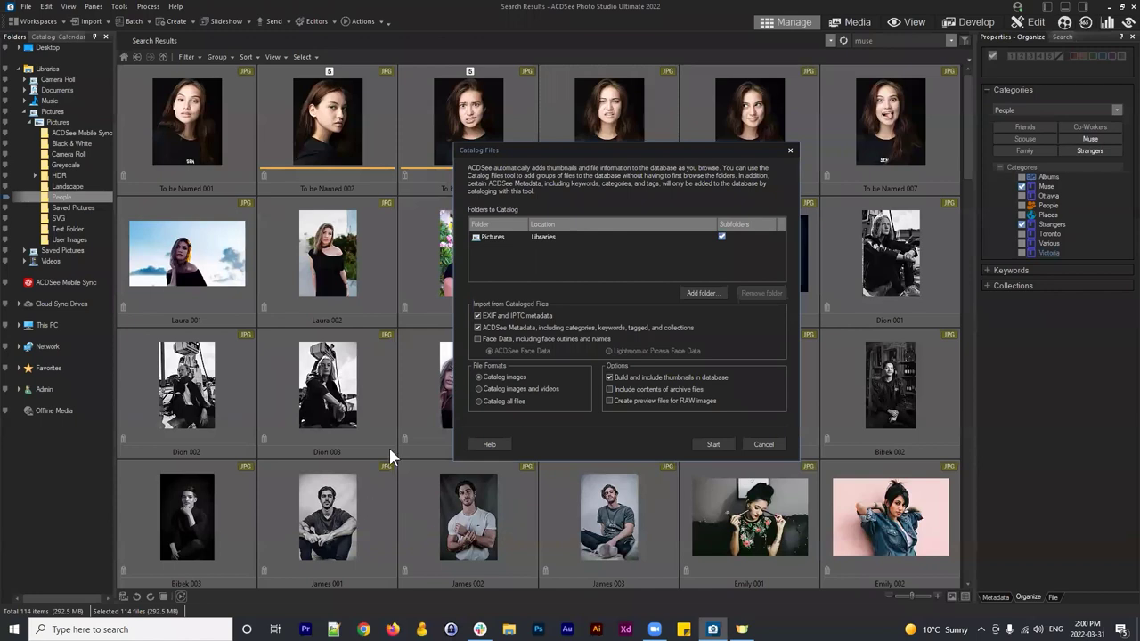
left_click(754, 443)
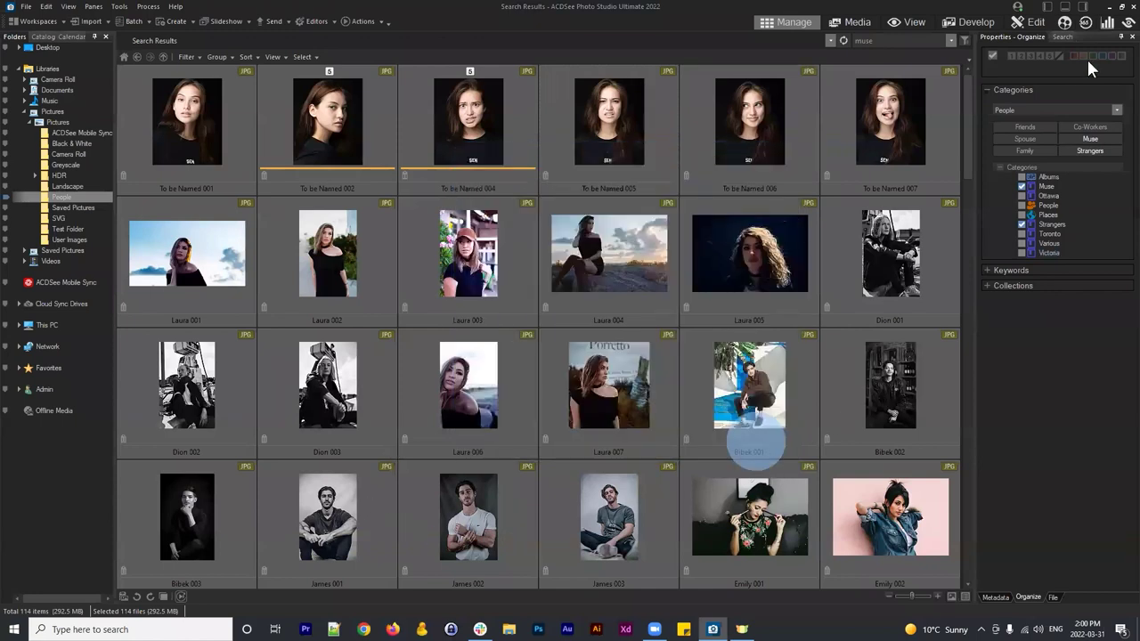
Step: View the Keywords section of the Organize properties for To be Named 007 and return to its Categories section
left_click(997, 92)
left_click(993, 107)
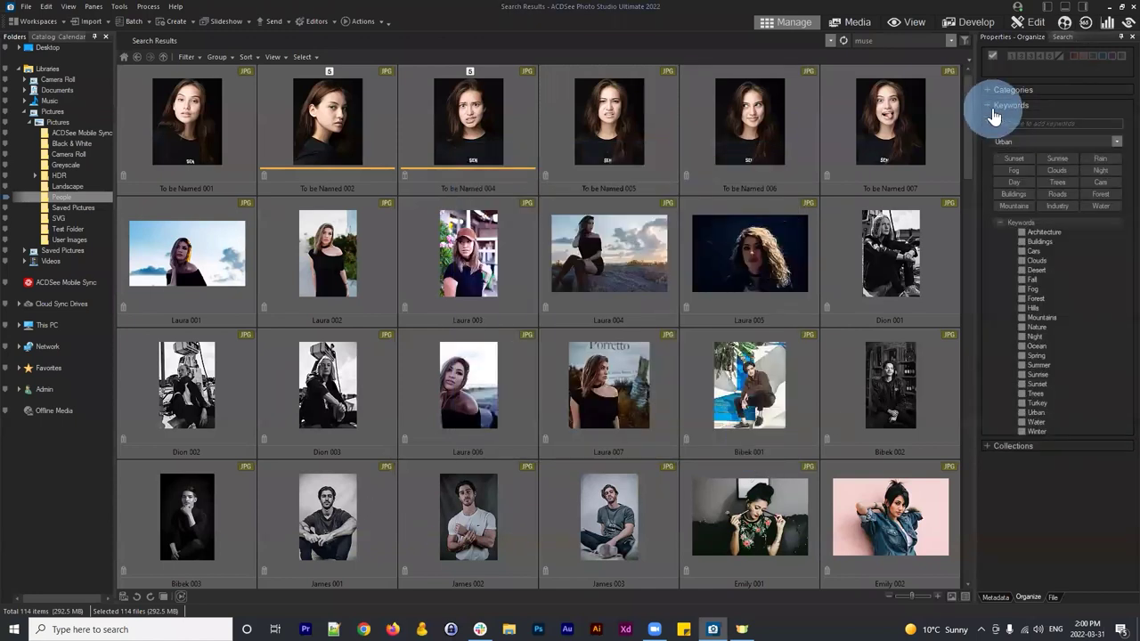
left_click(843, 148)
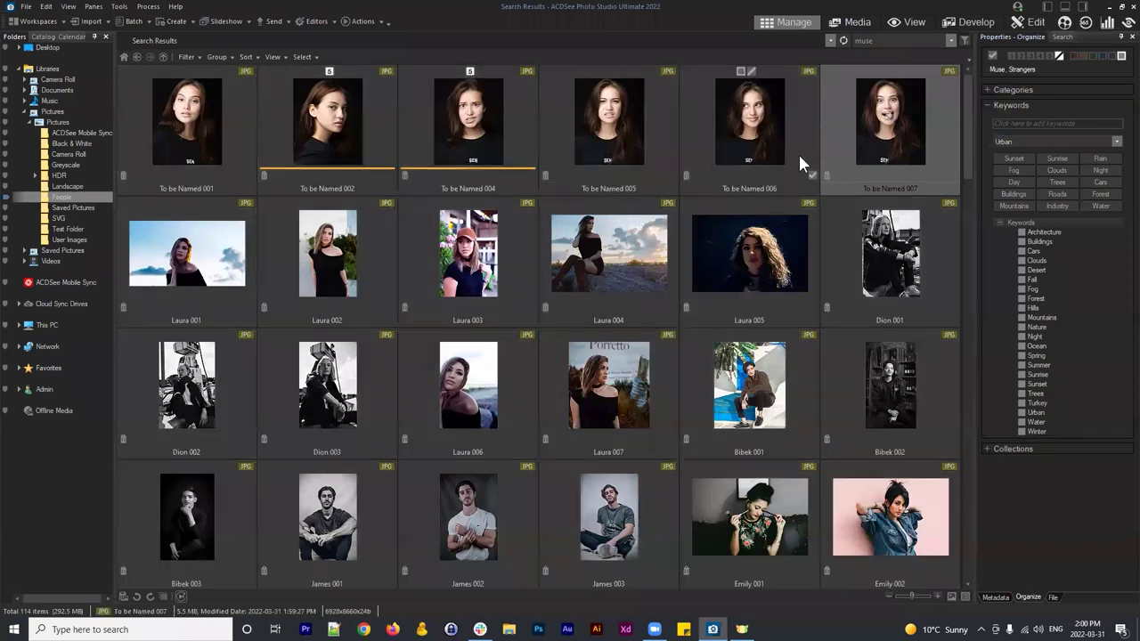
left_click(1004, 103)
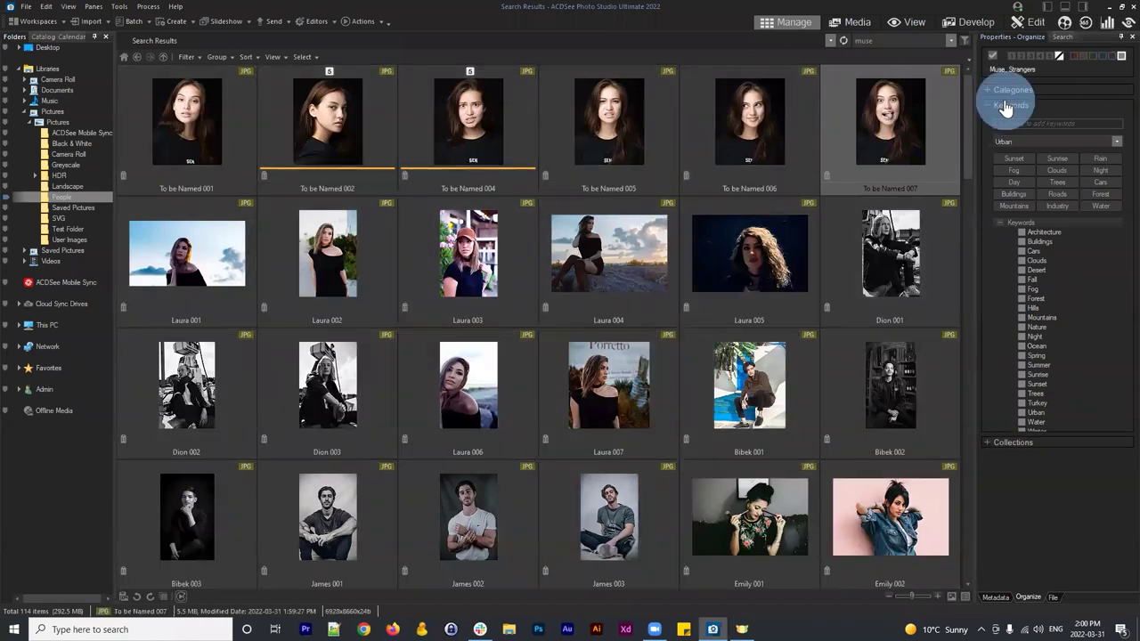
left_click(999, 91)
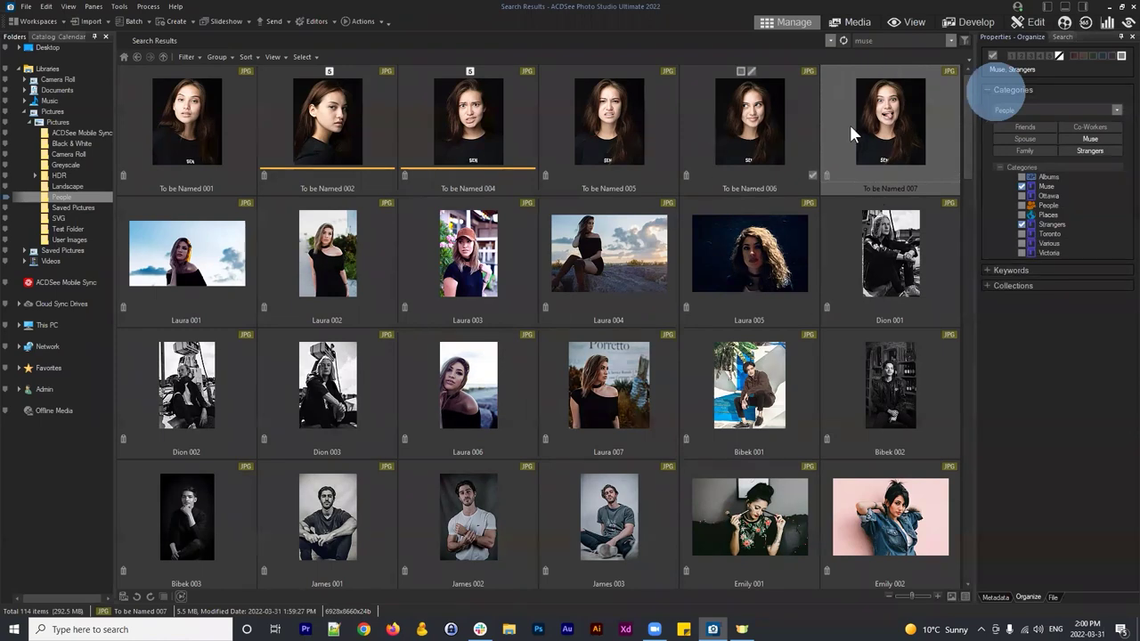
Step: Review the available quick categories sets with all photos selected, keep the People set, and check the categories of individual photos
left_click(687, 122)
key("ctrl+a")
left_click(1046, 112)
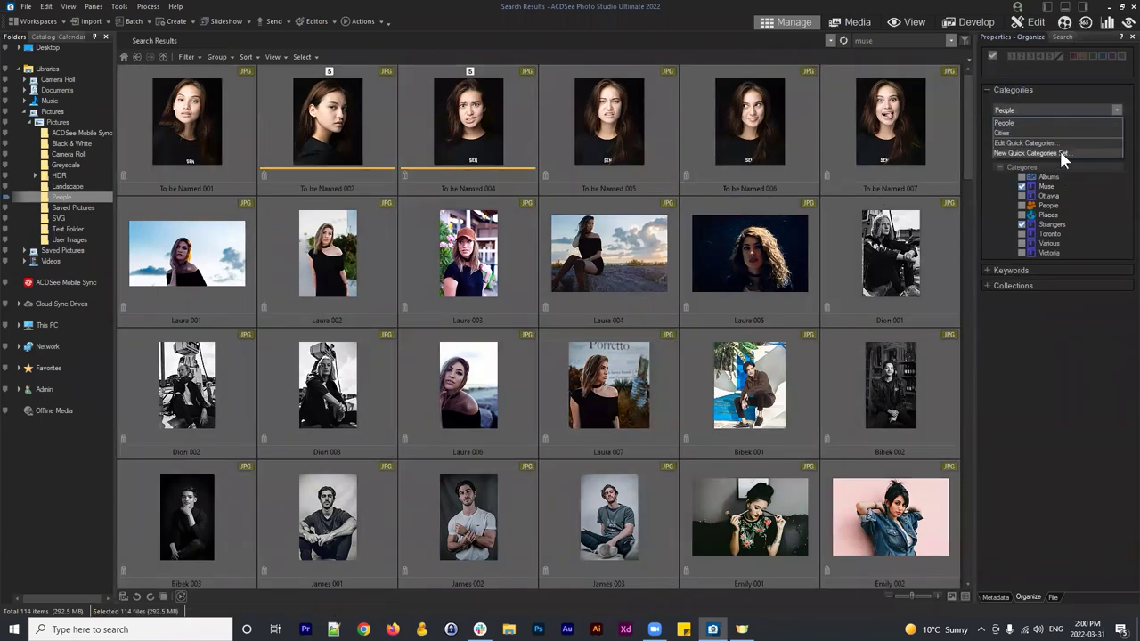
left_click(1031, 108)
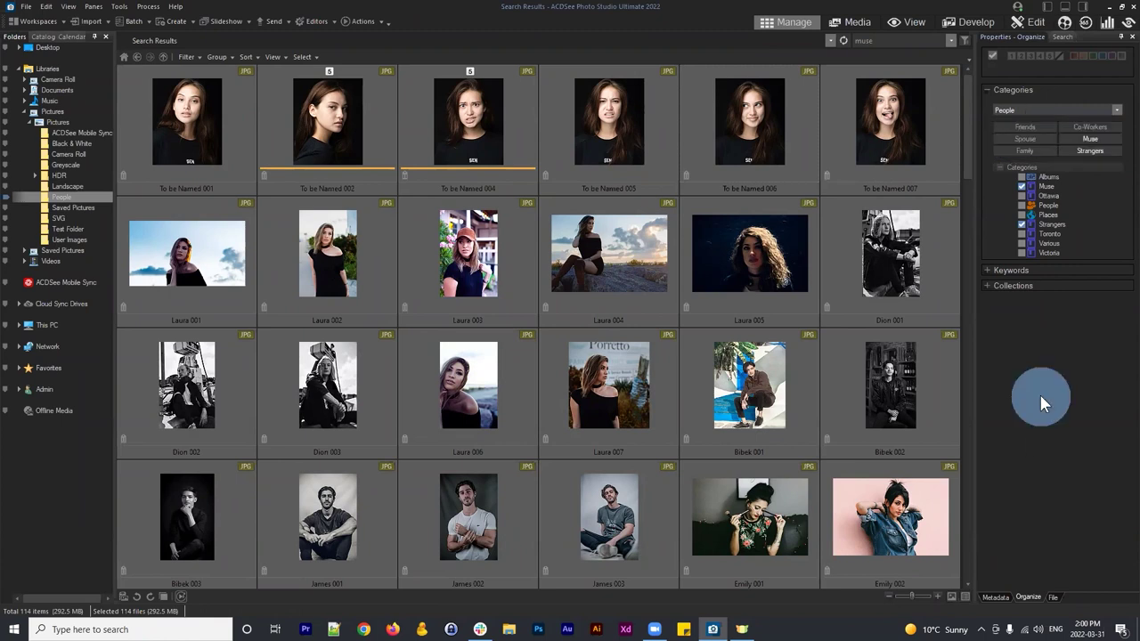
left_click(789, 226)
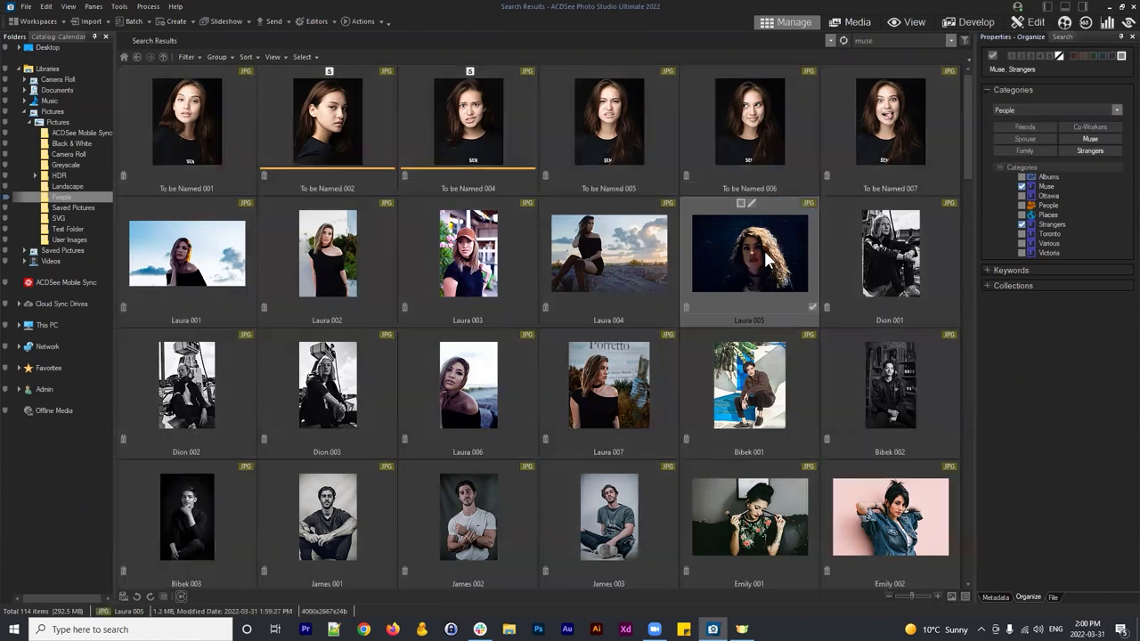
left_click(781, 152)
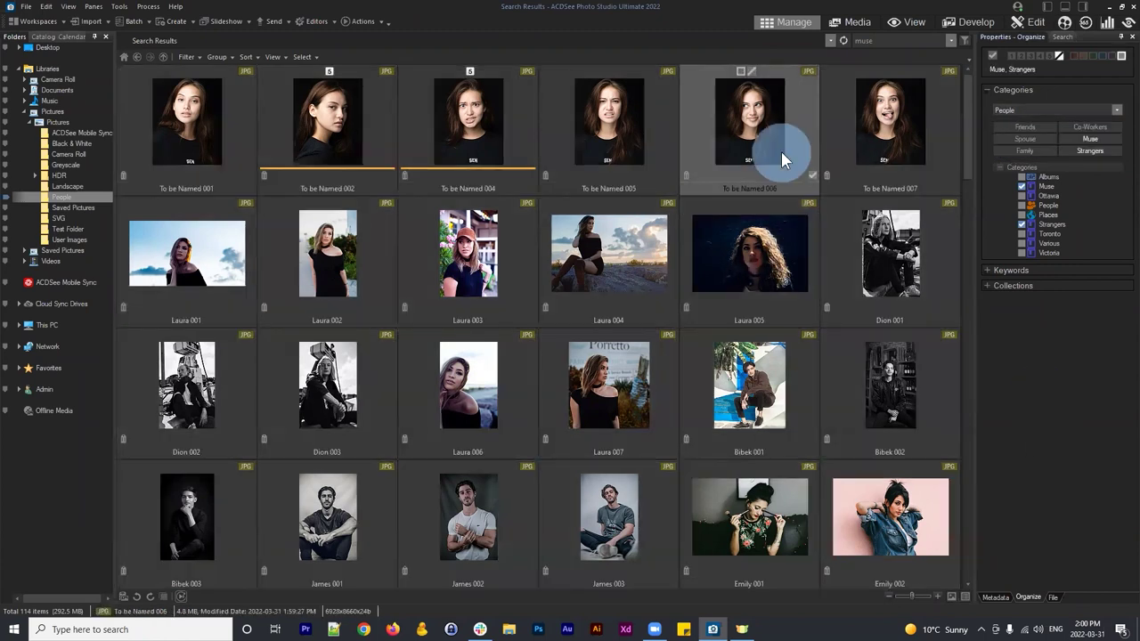
left_click(919, 266)
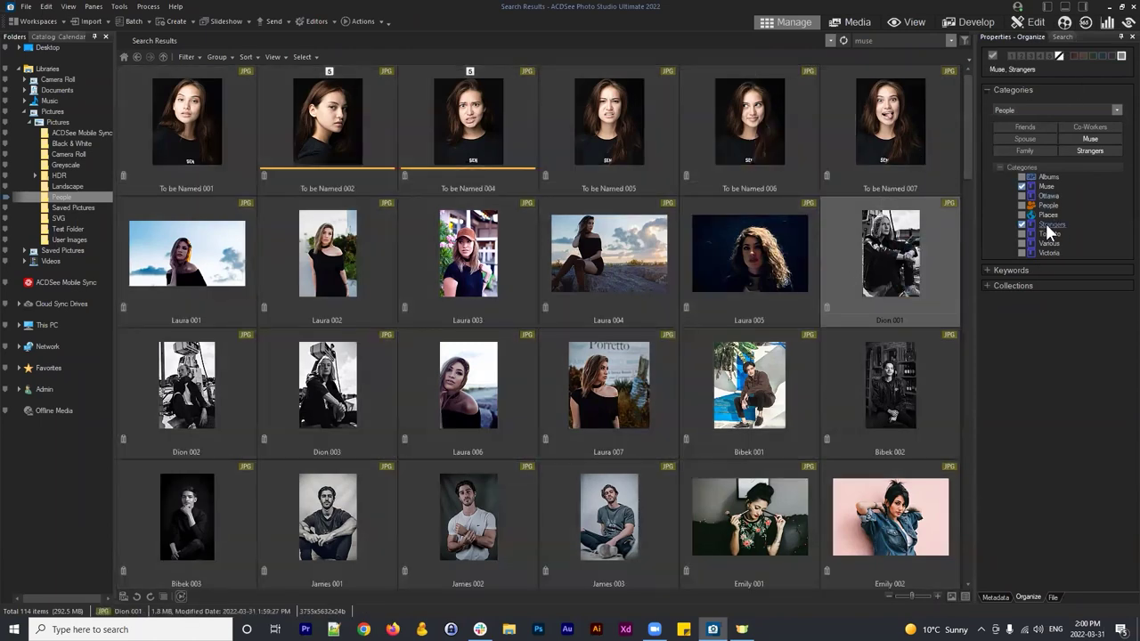
Step: Run a quick search for "strangers" and look through the matching photos
left_click(884, 40)
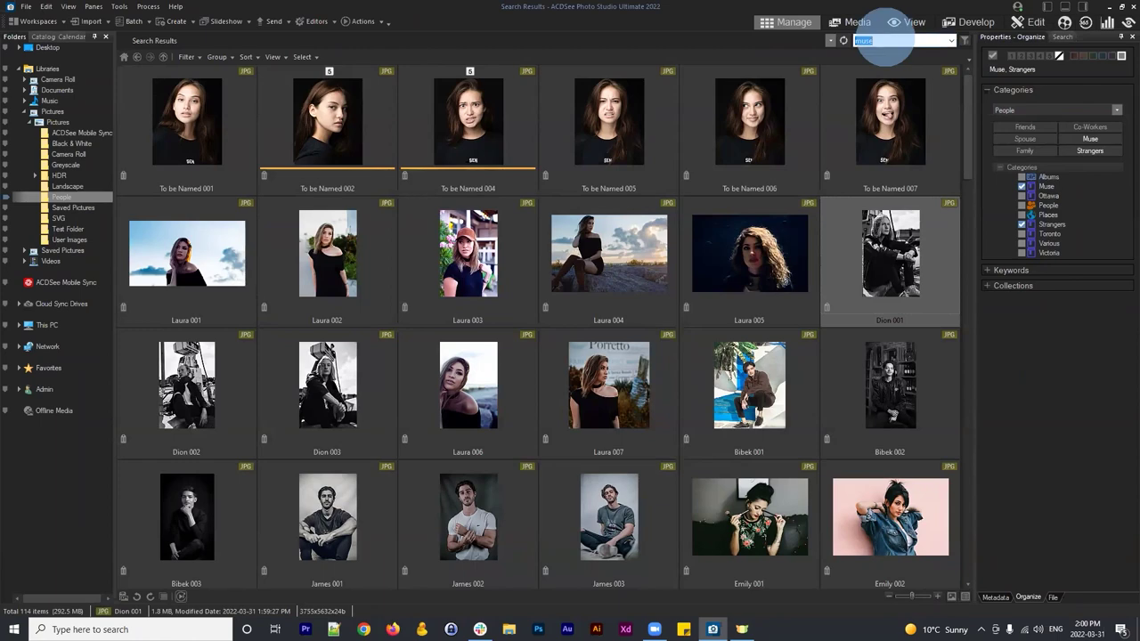
type("strangers")
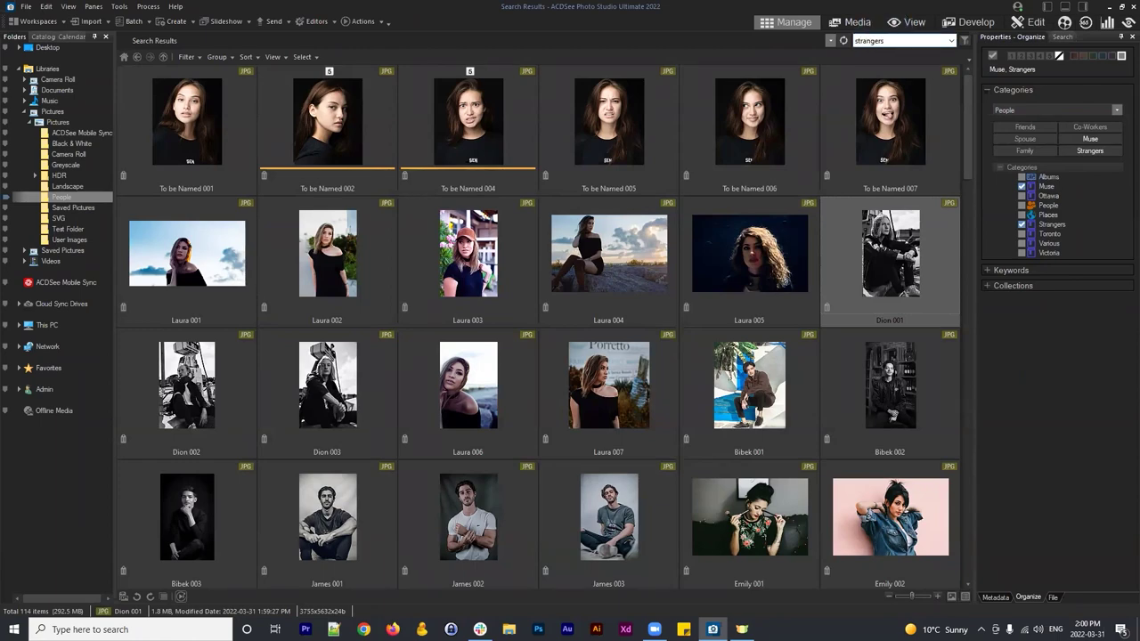
key("Return")
left_click(869, 331)
scroll(882, 267, "down", 3)
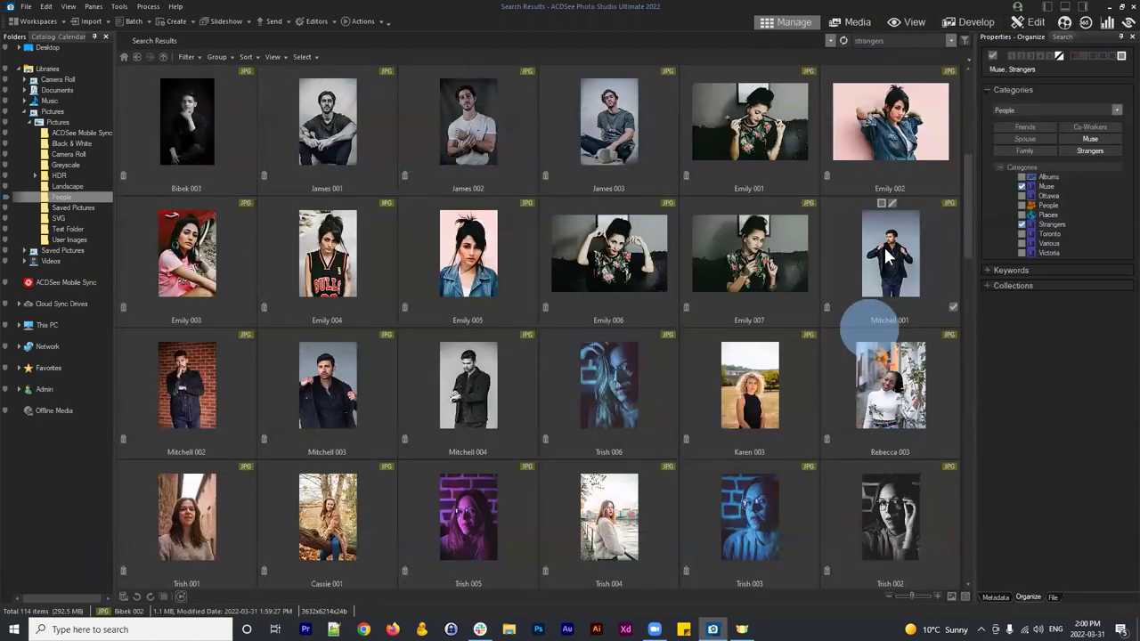
scroll(886, 256, "up", 3)
left_click(891, 129)
Step: Start a new quick keywords set and review the names of the existing sets
left_click(1020, 269)
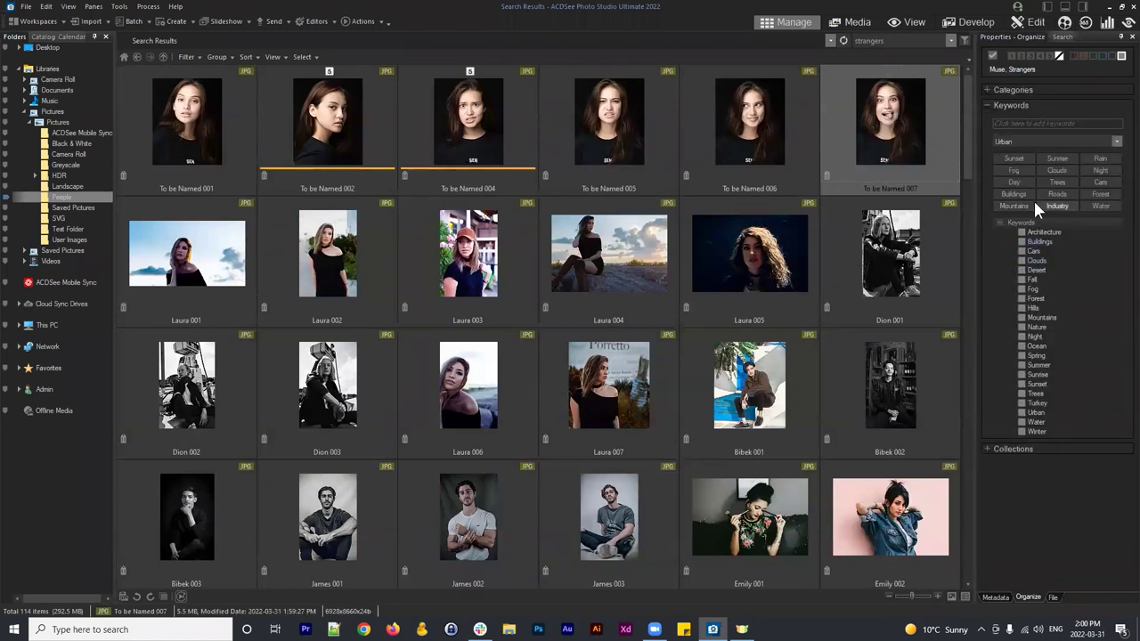
left_click(1118, 142)
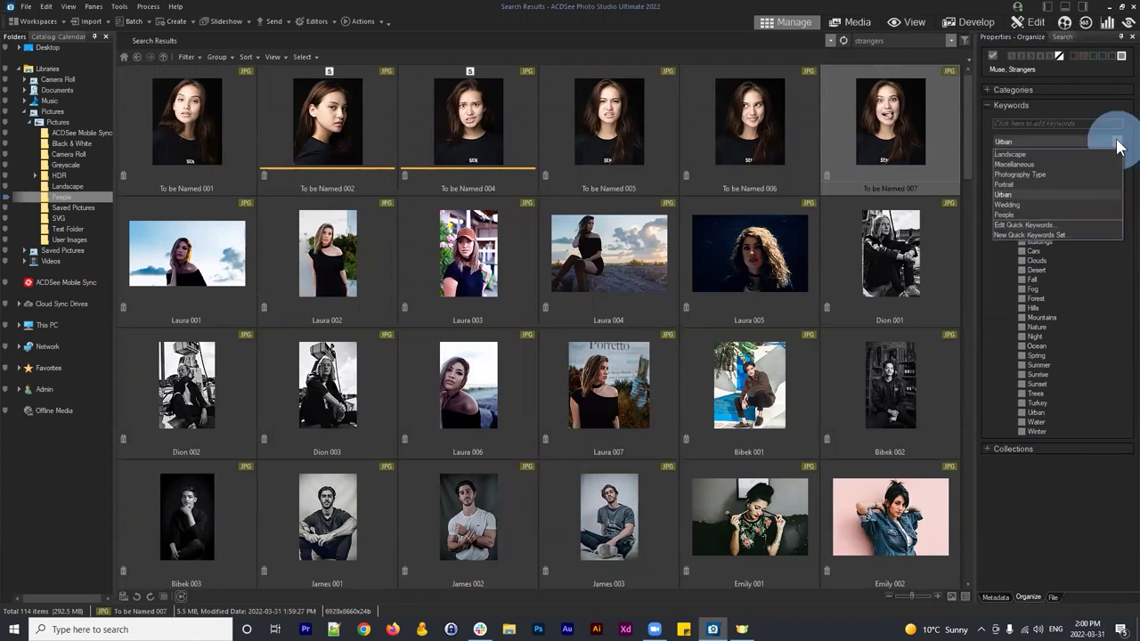
left_click(1016, 233)
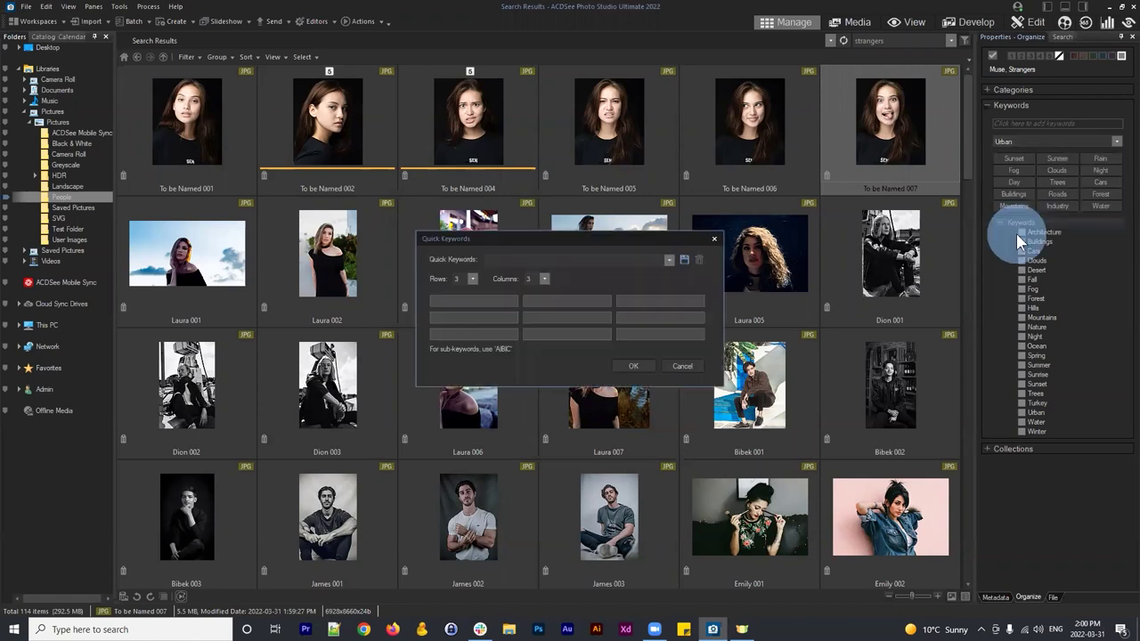
left_click(546, 261)
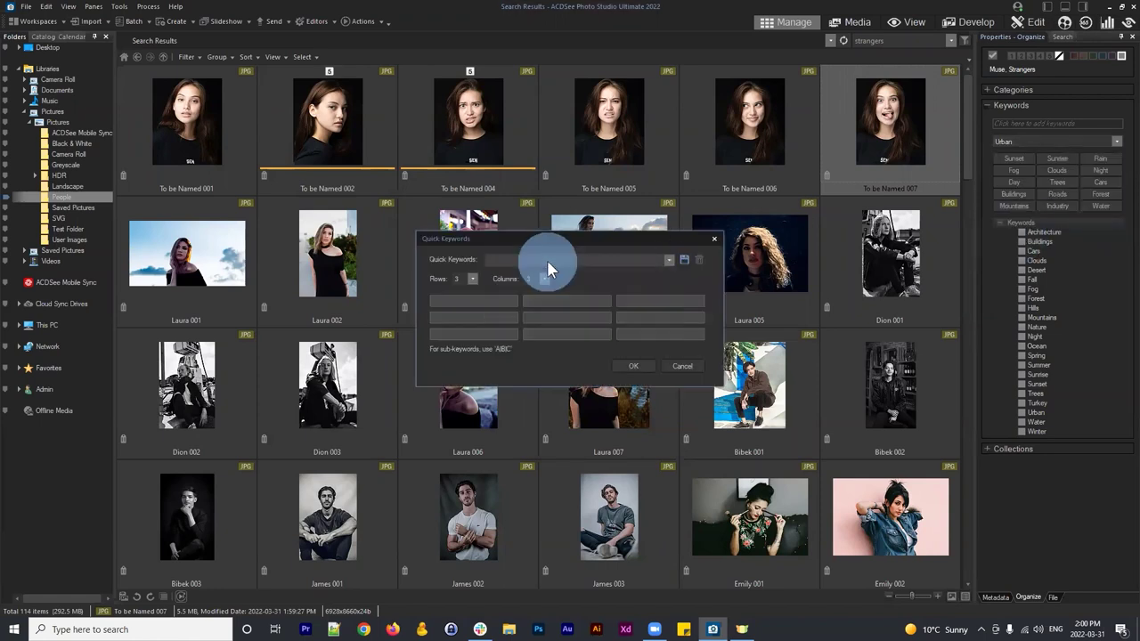
left_click(537, 262)
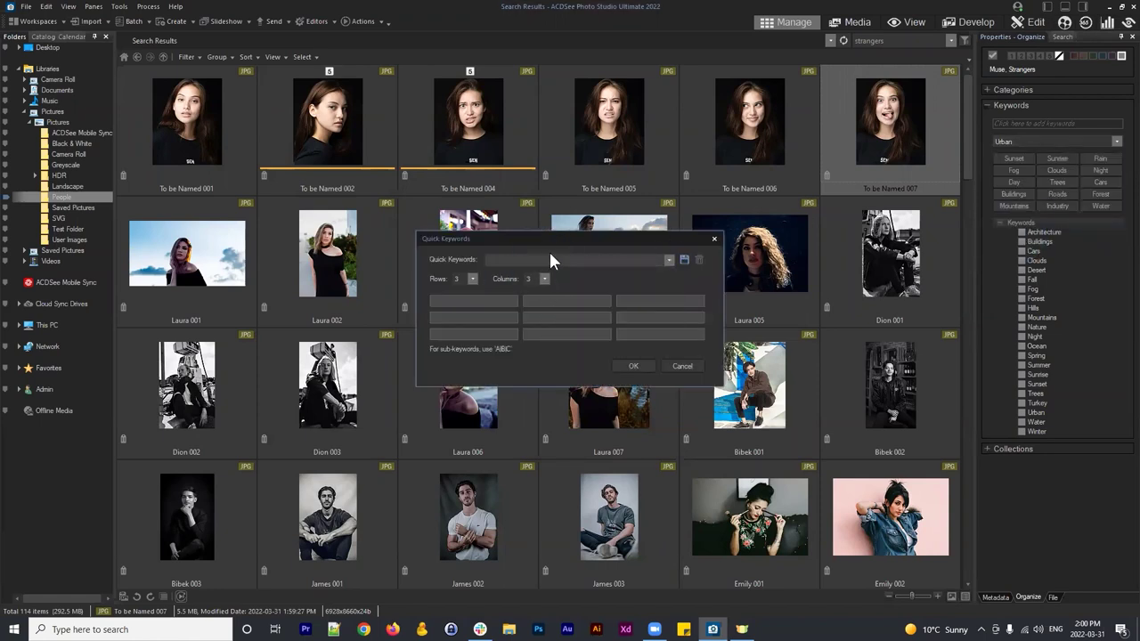
left_click(659, 257)
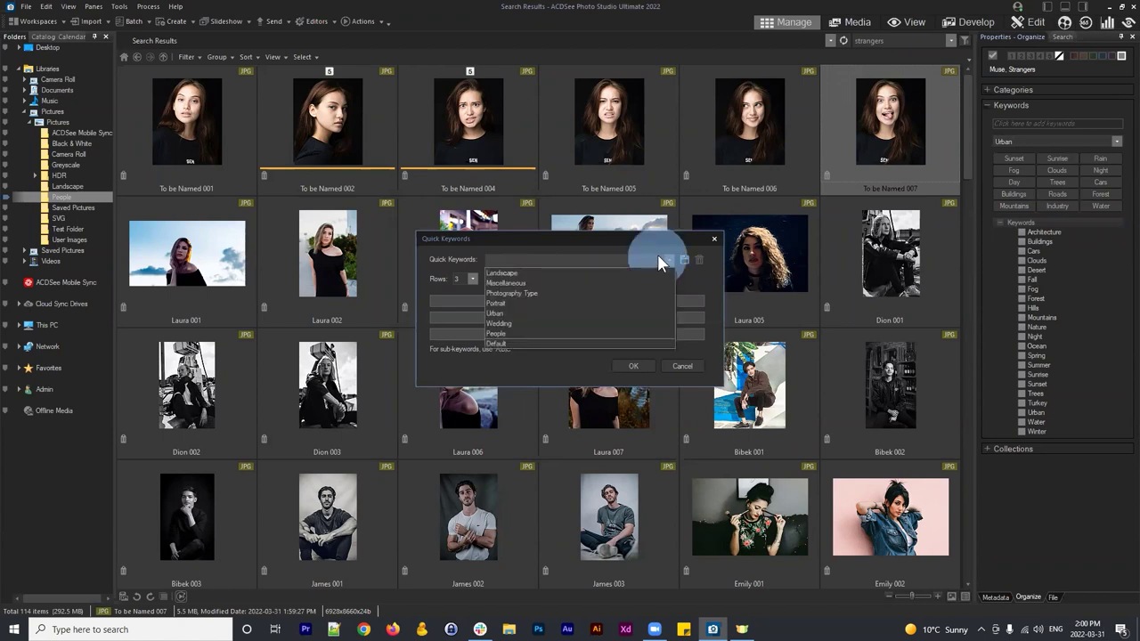
left_click(657, 254)
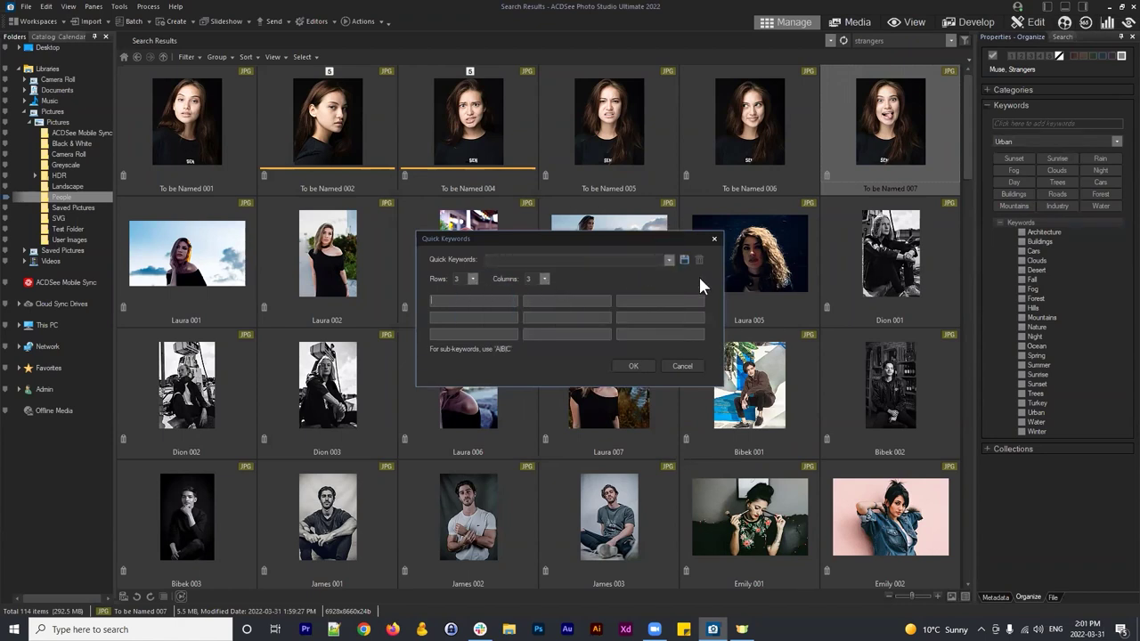
Step: Enter the hair keywords Brown Hair, Blonde Hair, Red Hair and Black Hair in the new quick keywords set
type("Brown Hair")
type("Blond")
type("Red Hair")
type("Black Haird")
left_click(488, 321)
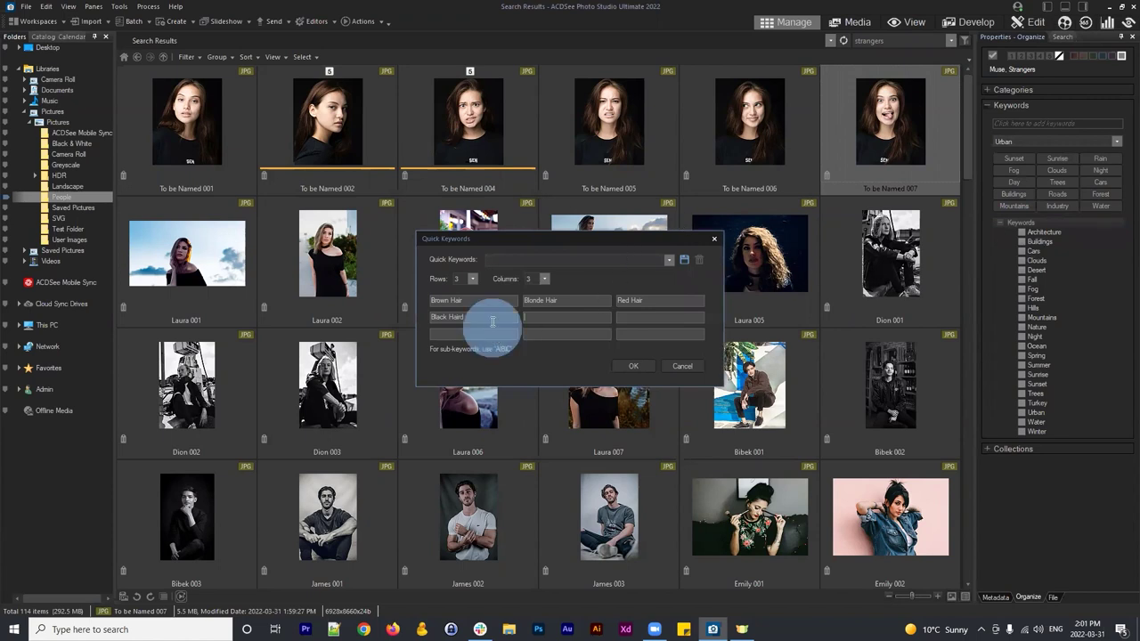
key("BackSpace")
key("Tab")
Step: Add the keywords Fair Skinned, Dark Skinned, Olive Skinned, Stylish and Glasses to the quick keywords set
type("Fair")
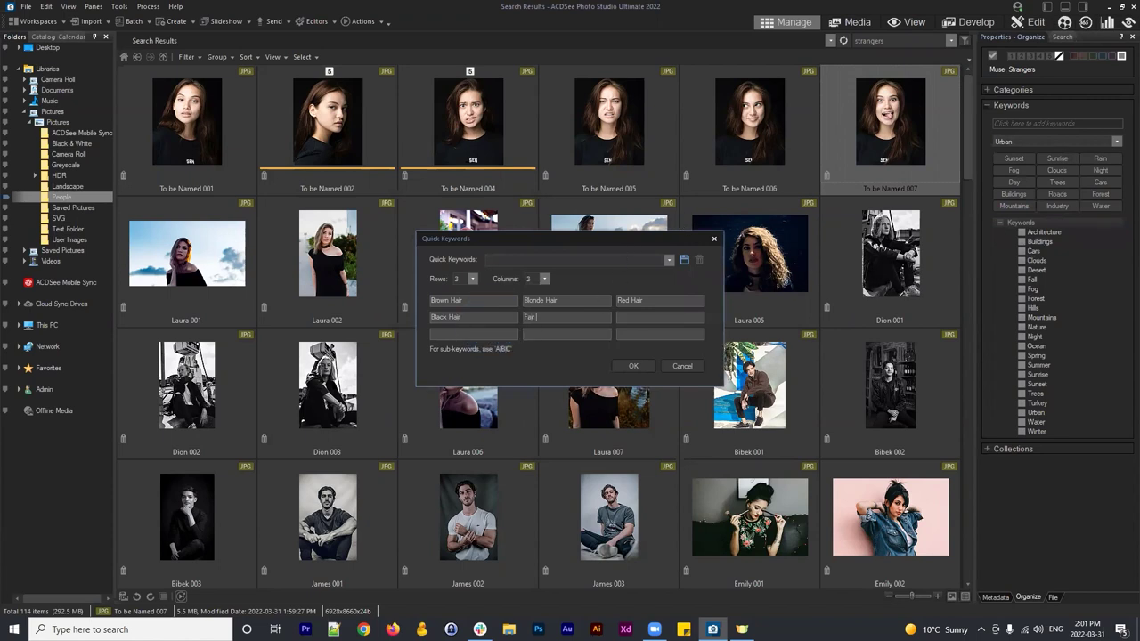
type(" SkinnedDark Skinned")
left_click(473, 333)
type("Olive Skinne")
type("Styl")
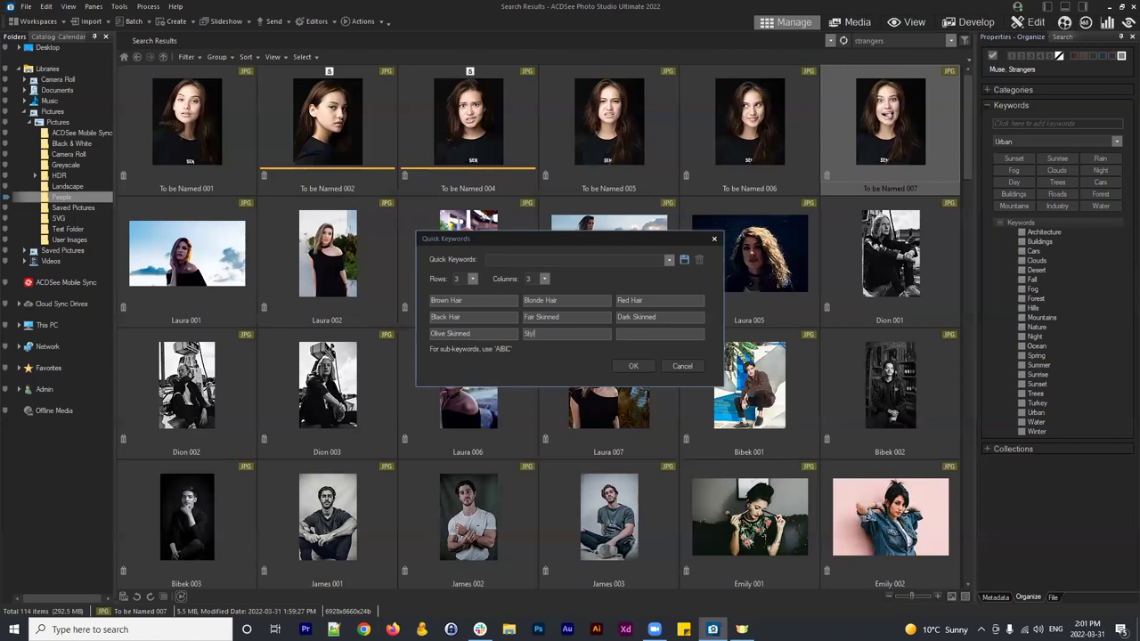
type("ish")
key("Tab")
type("Glasses")
Step: Expand the quick keywords grid to four columns and place the cursor in the empty cell after Glasses
left_click(544, 279)
left_click(534, 314)
left_click(527, 335)
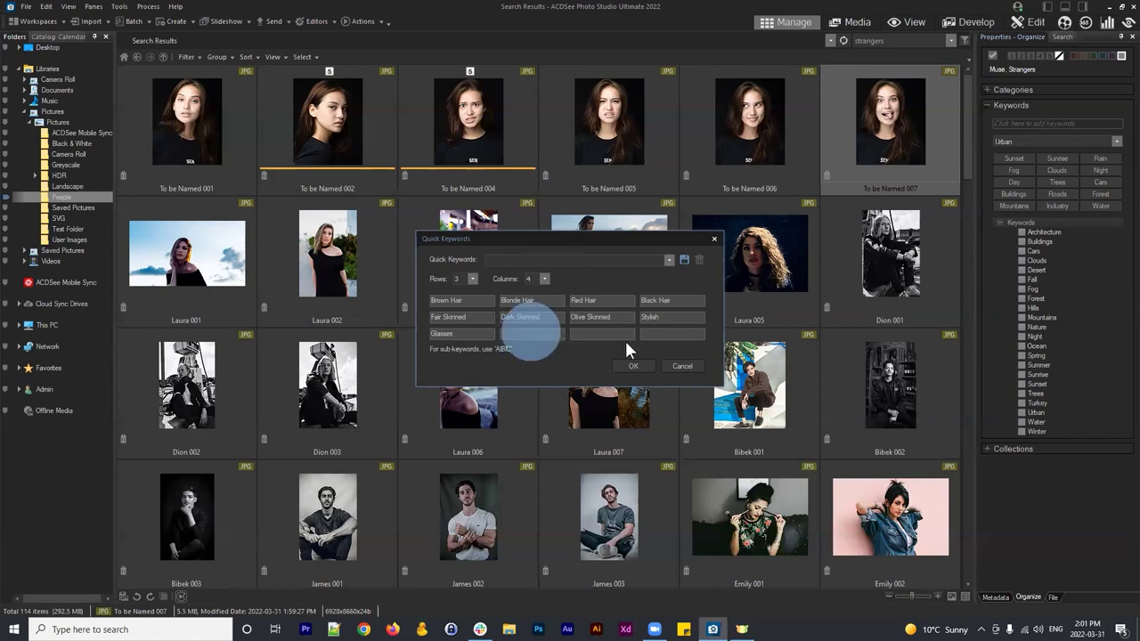
Step: Set the quick keywords grid to three columns and try to save the set under the name People, without replacing the existing preset
left_click(544, 280)
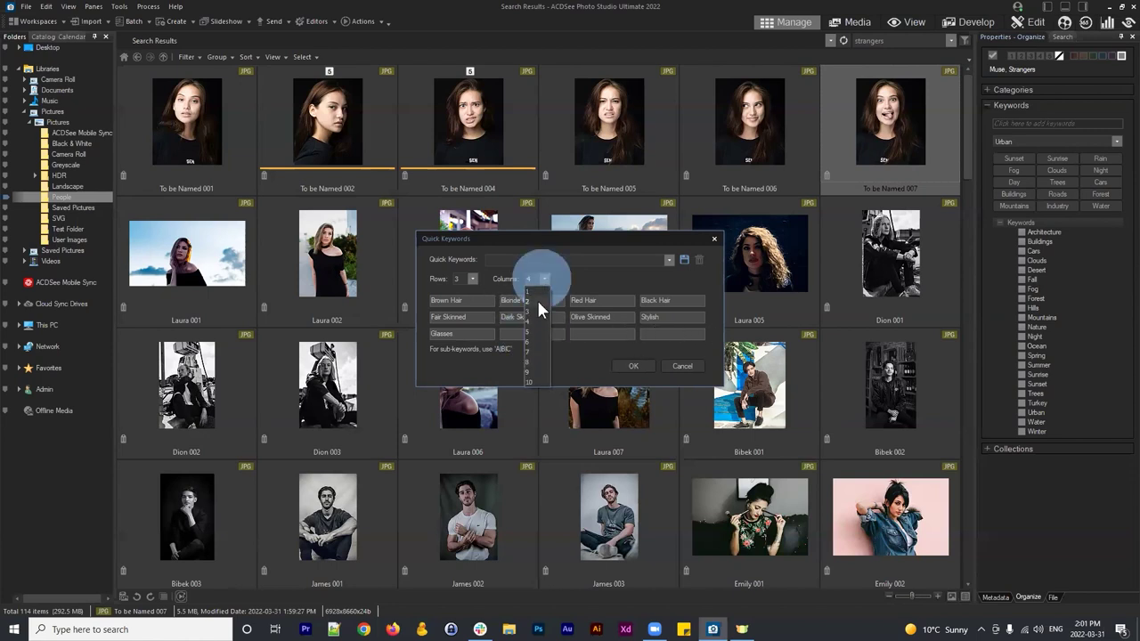
left_click(530, 309)
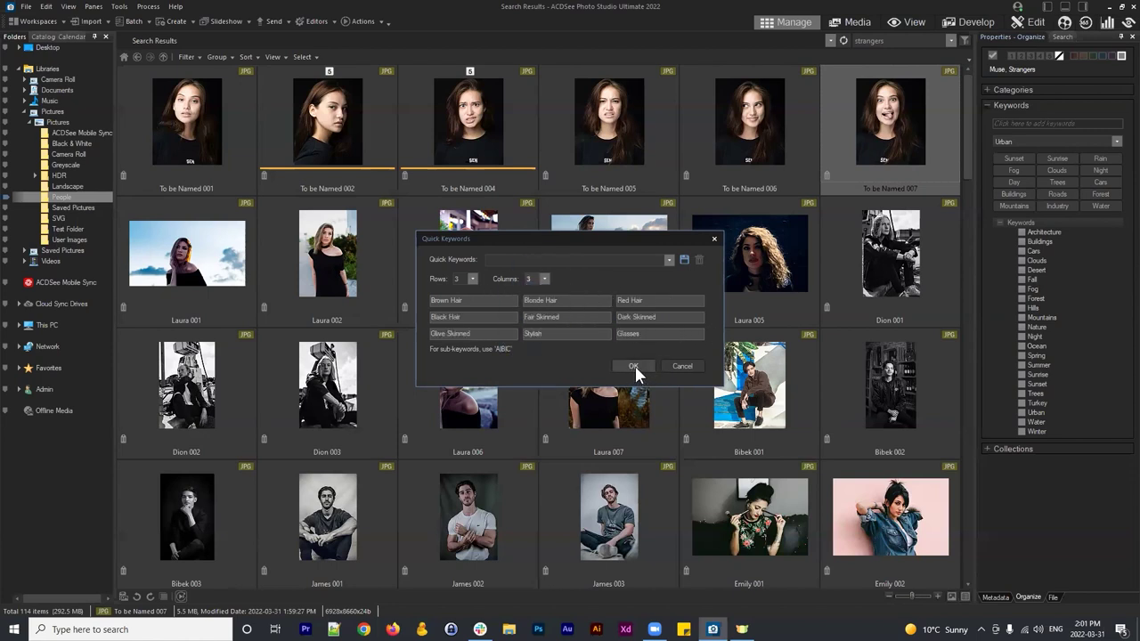
left_click(684, 259)
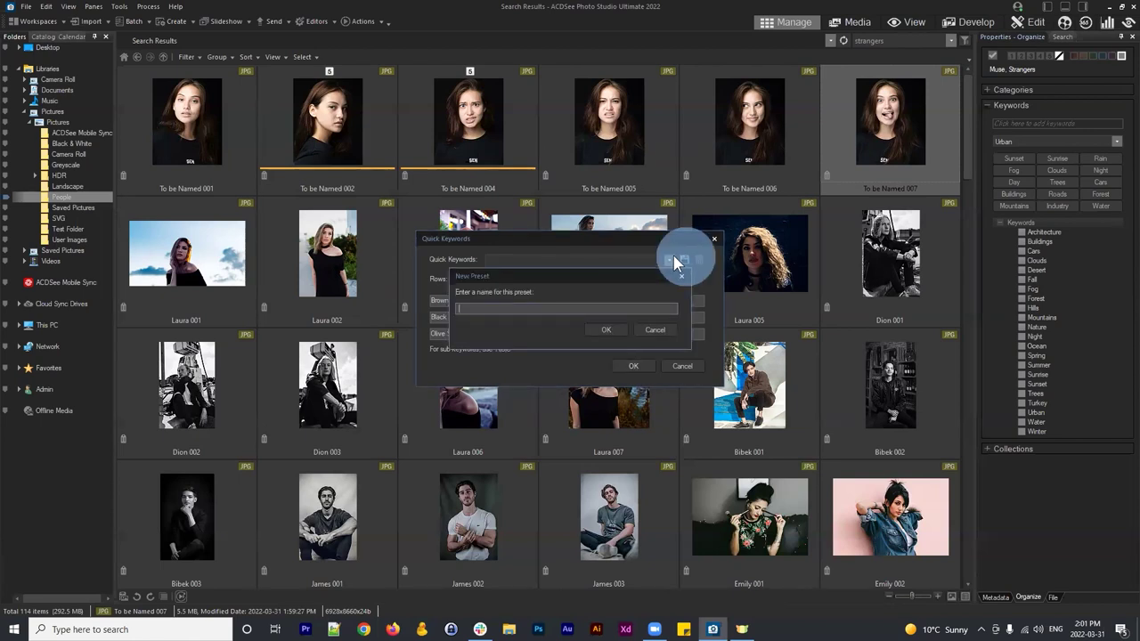
type("People")
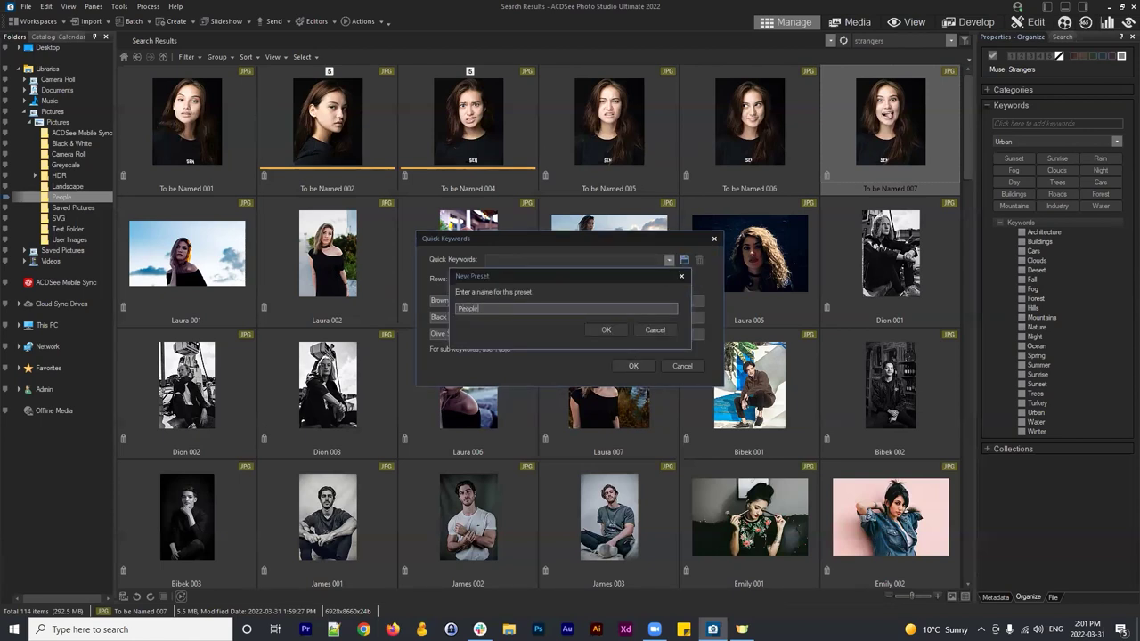
left_click(605, 329)
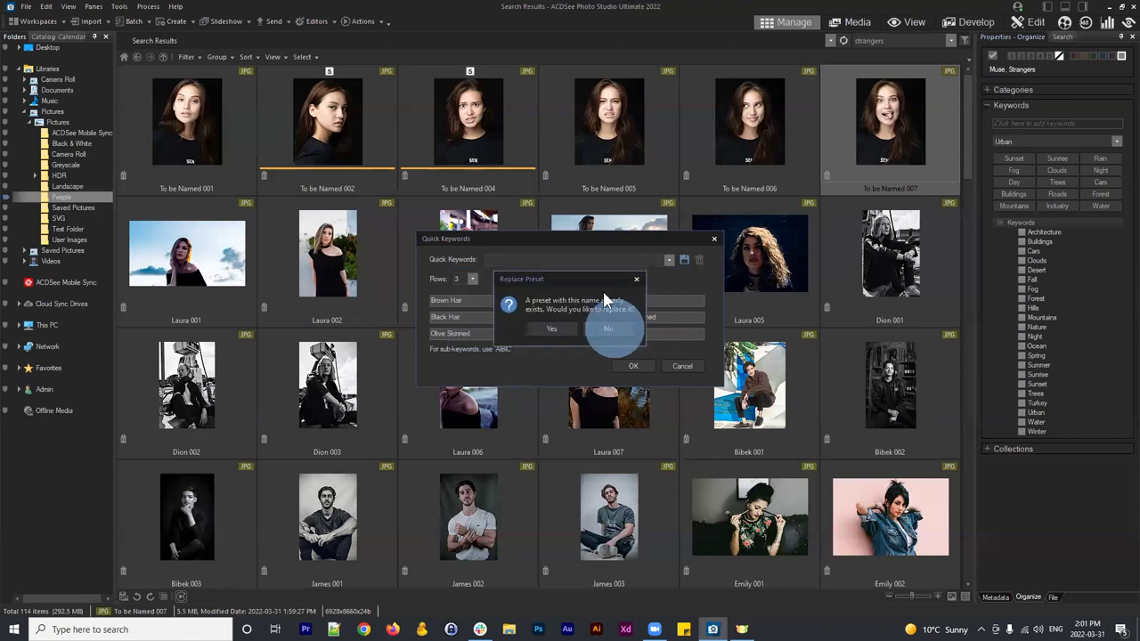
left_click(602, 329)
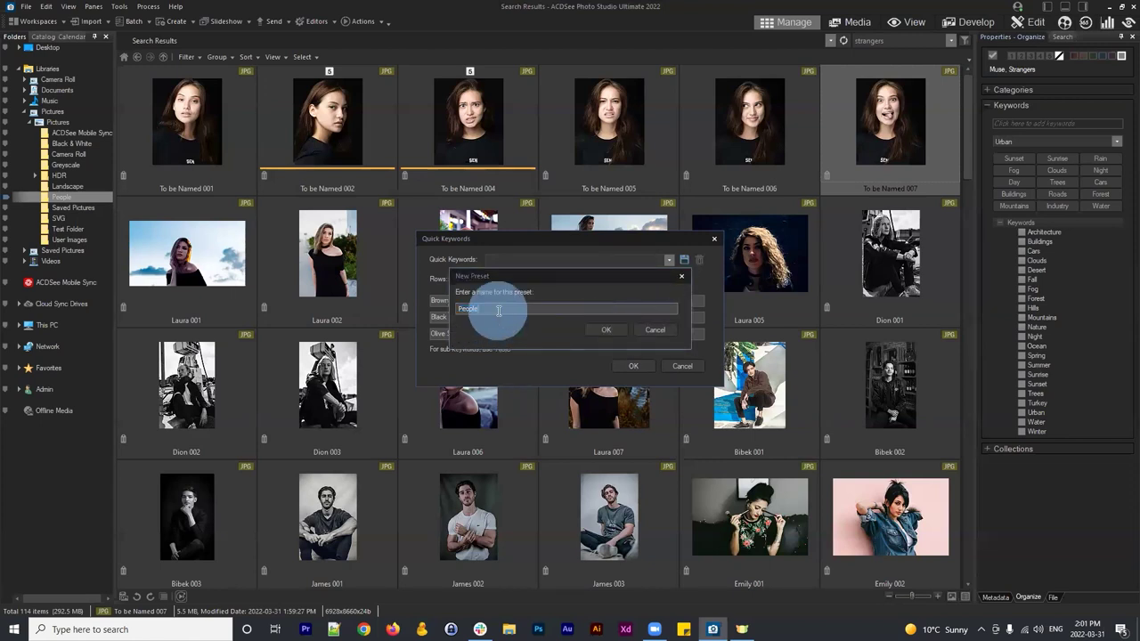
Step: Save the quick keywords set as a preset named Attributes and accept the quick keywords settings
type("P")
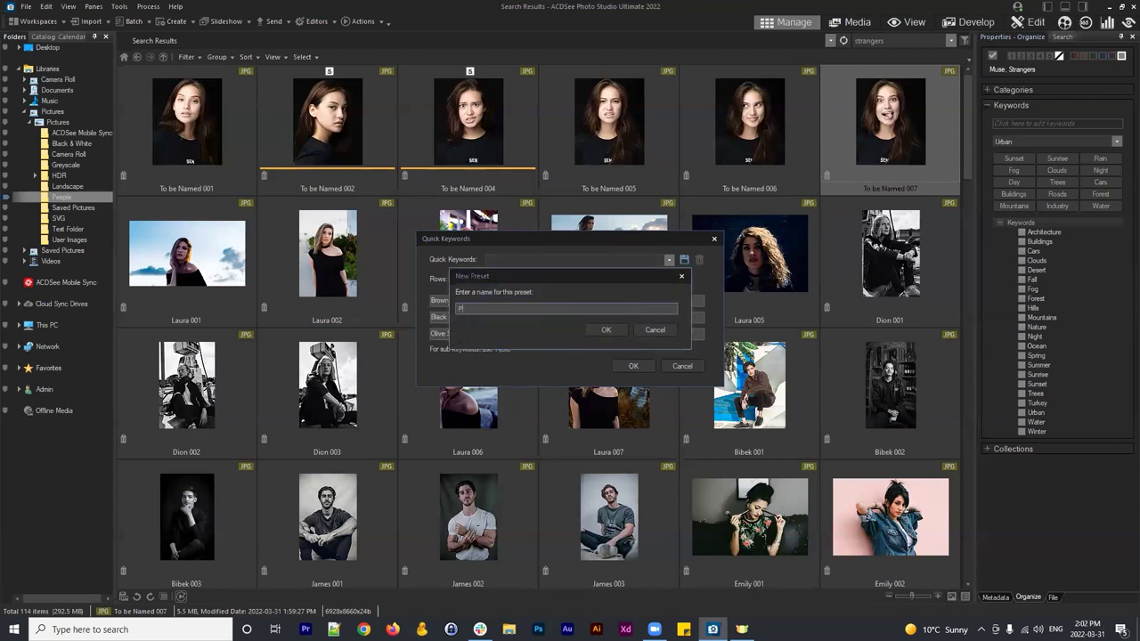
key("BackSpace")
type("Attributes")
left_click(603, 330)
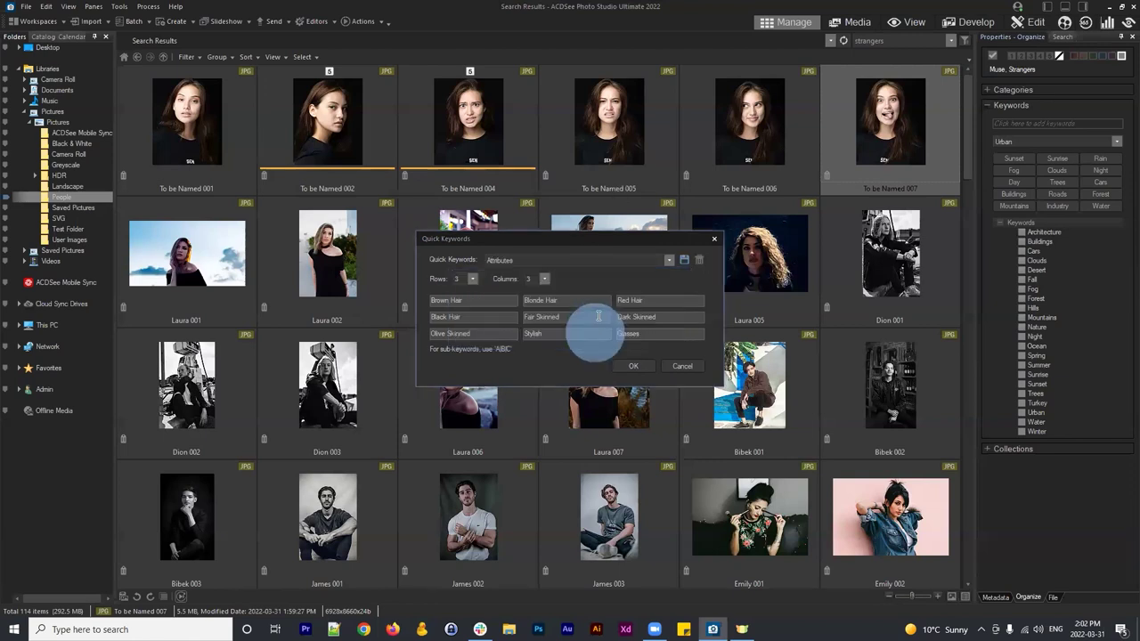
left_click(631, 365)
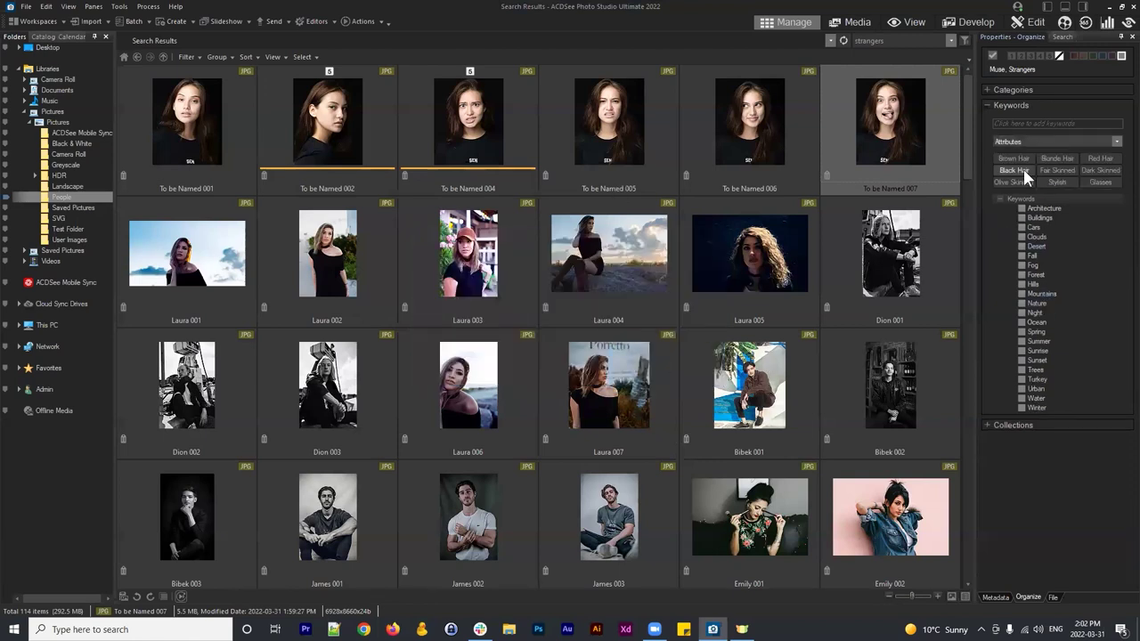
Step: Assign the keywords Brown Hair and Fair Skinned to the six photos from To be Named 001 through To be Named 007
left_click(1101, 170)
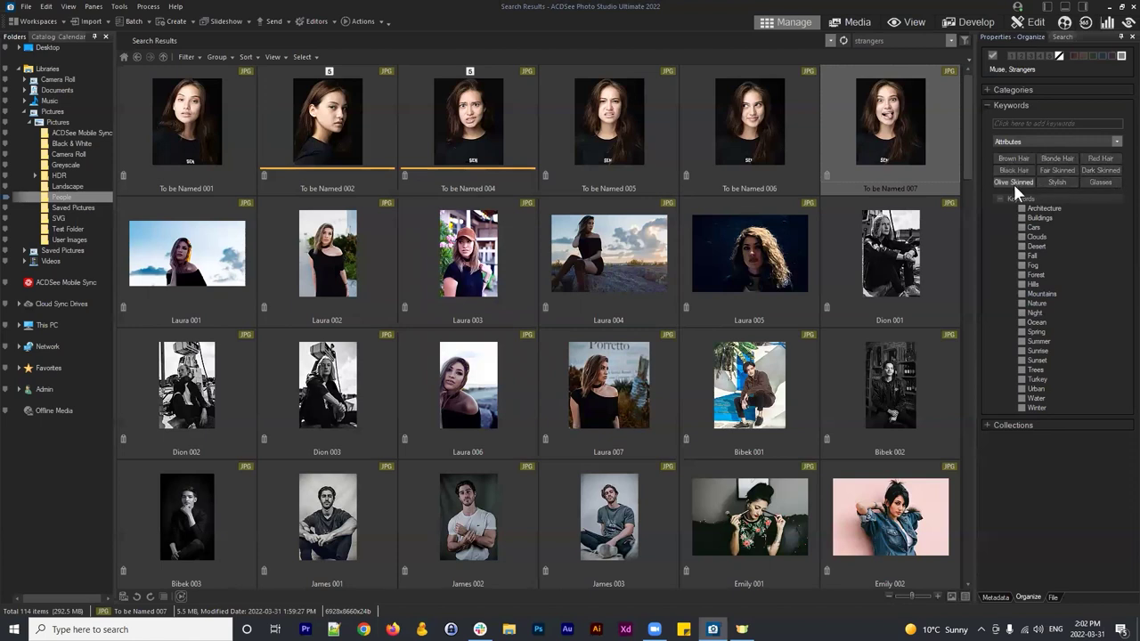
left_click(1016, 493)
left_click(203, 140)
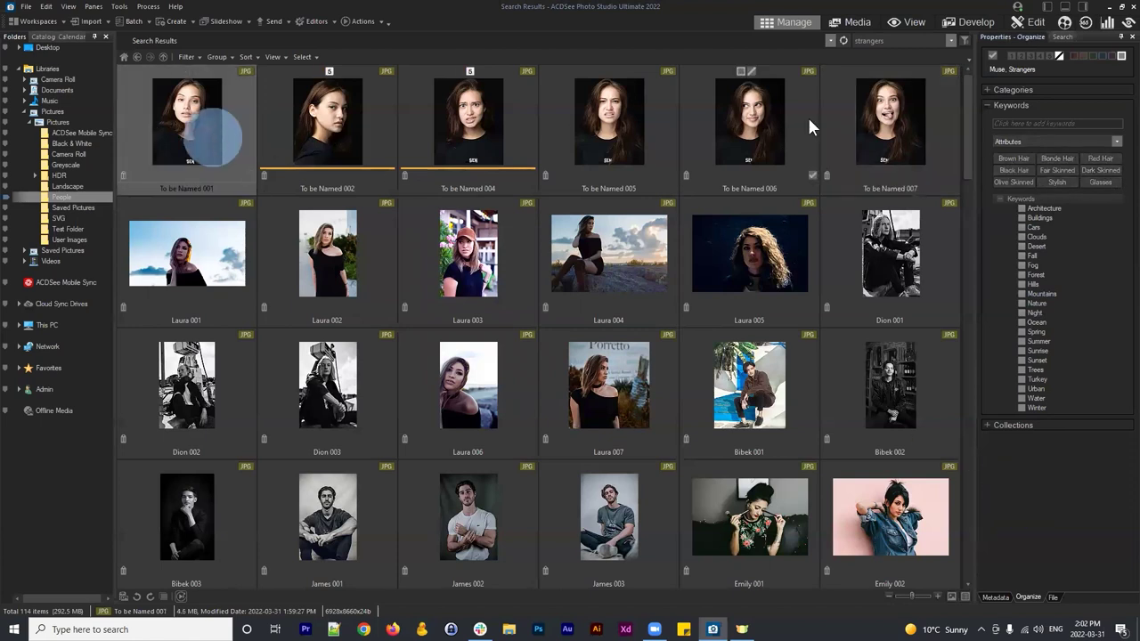
left_click(890, 119, "shift")
left_click(1026, 157)
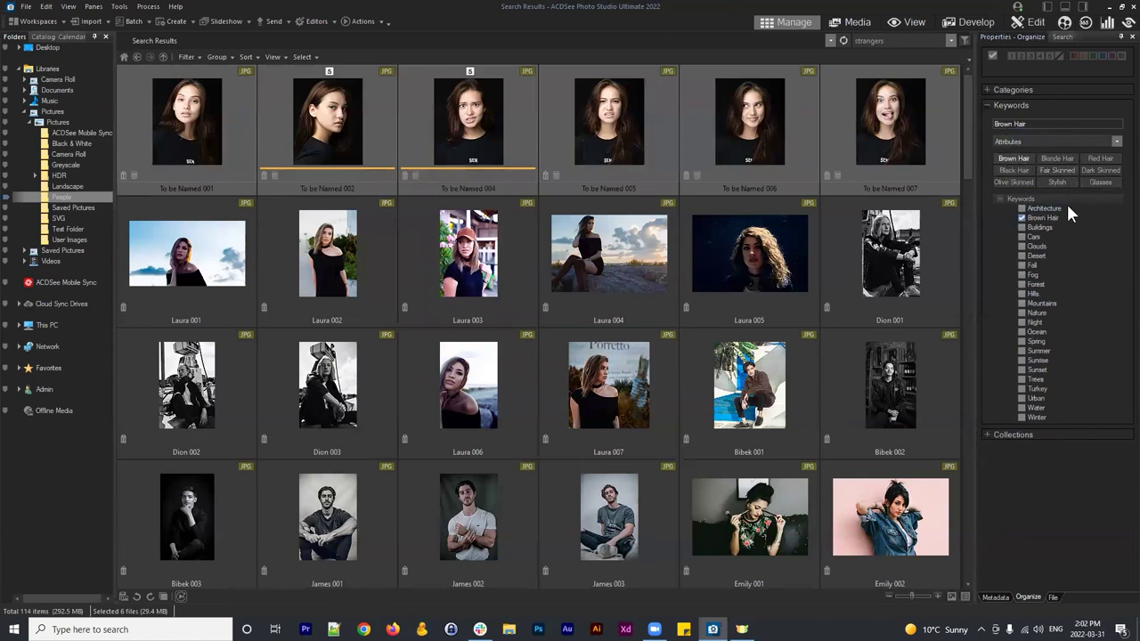
left_click(1056, 170)
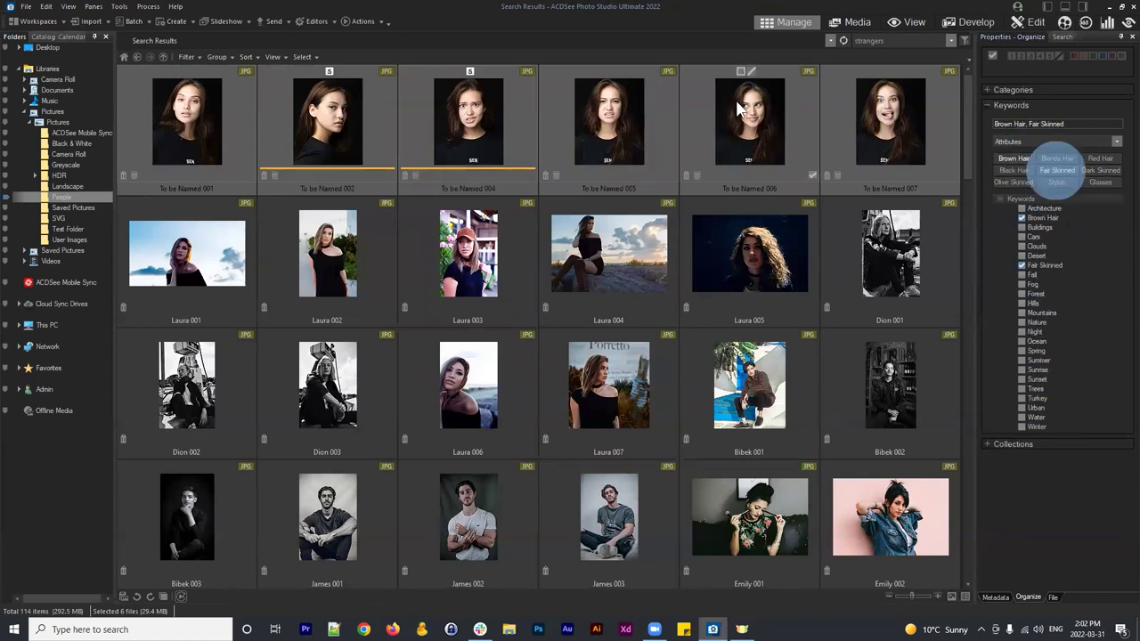
Step: Check the assigned keywords and the metadata indicators on the photos To be Named 006 and To be Named 007
left_click(1093, 483)
left_click(744, 173)
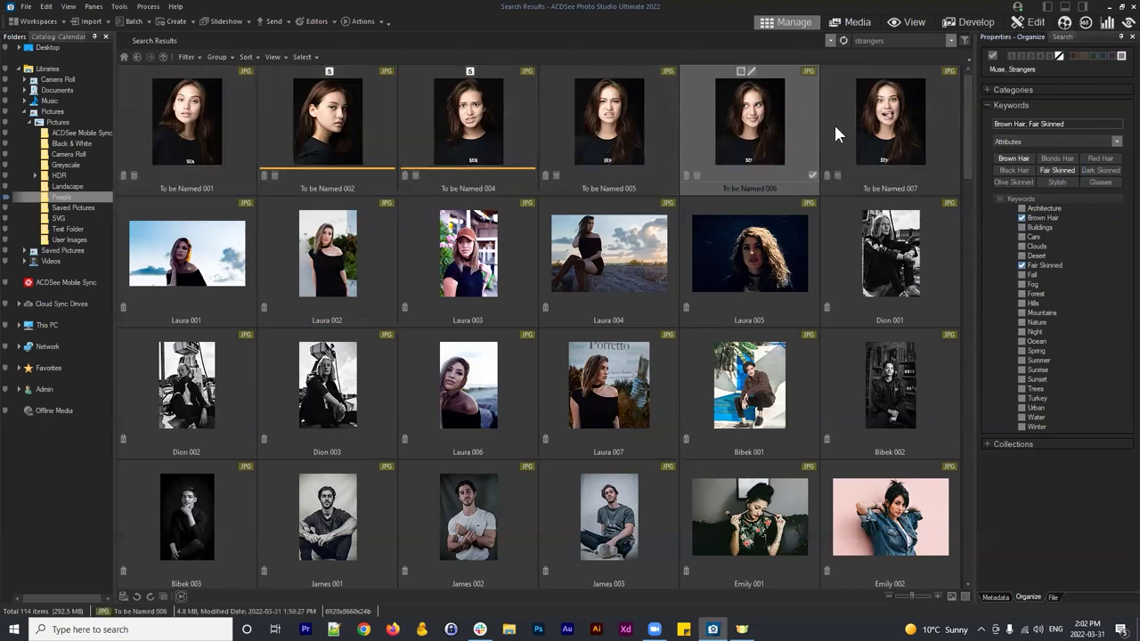
left_click(853, 111)
left_click(687, 179)
left_click(841, 174)
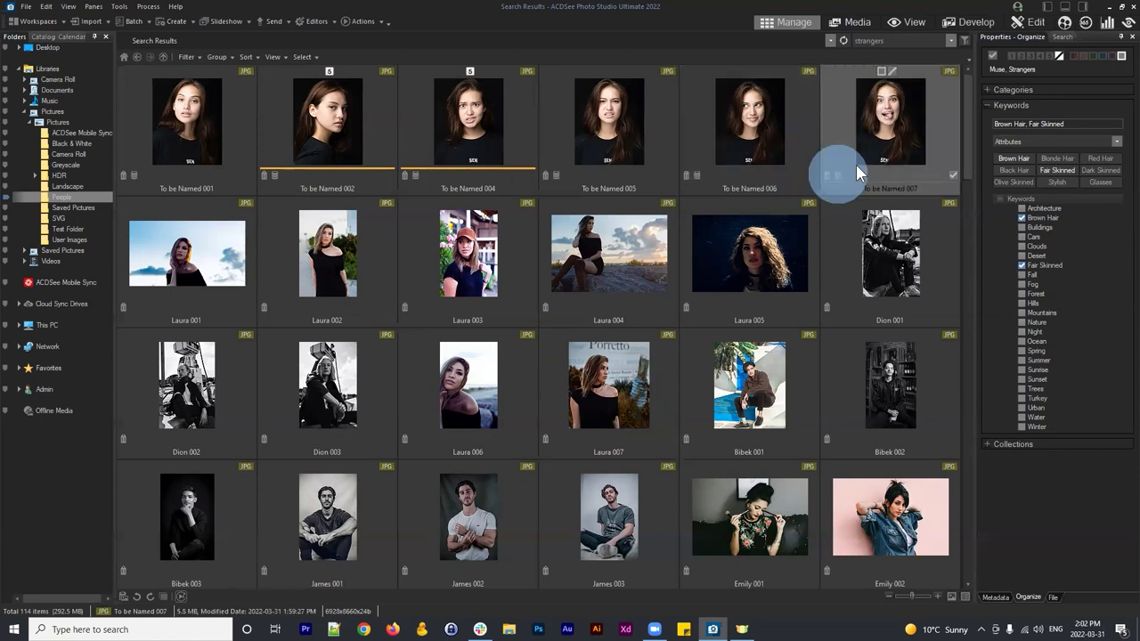
Step: Embed the ACDSee metadata in the six photos from To be Named 001 through To be Named 007
left_click(241, 140)
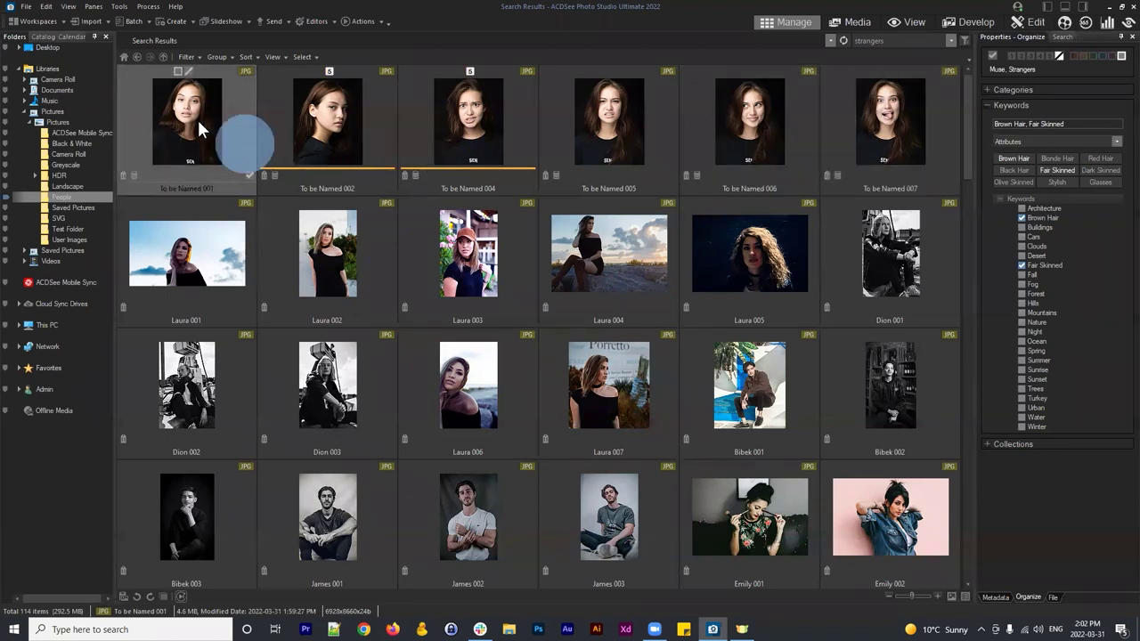
left_click(895, 136, "shift")
right_click(857, 131)
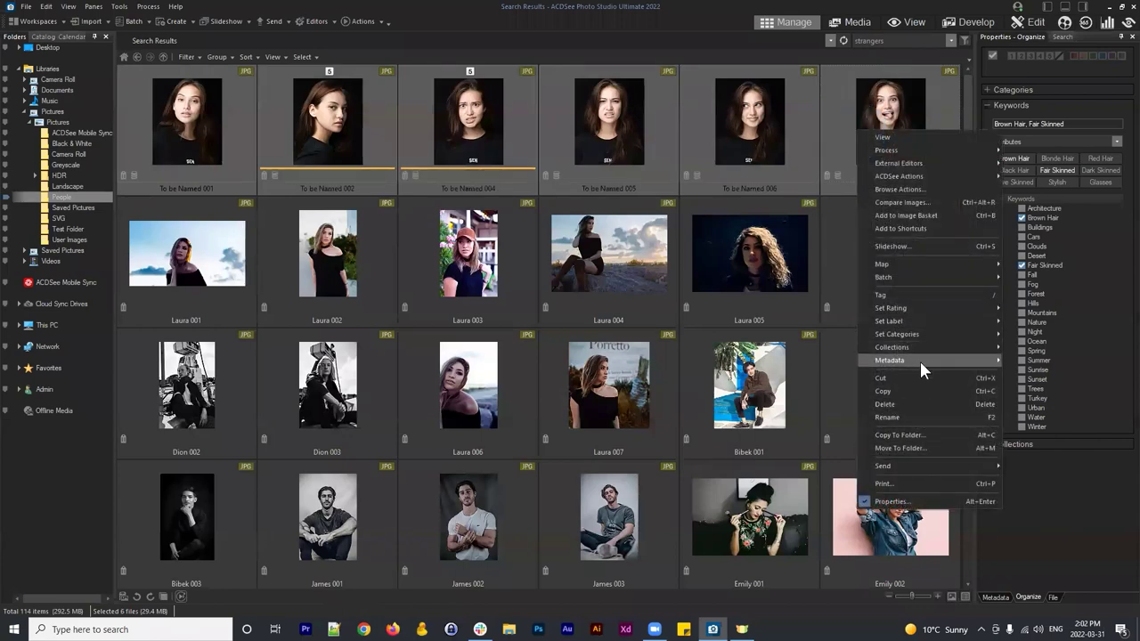
mouse_move(920, 362)
left_click(1058, 408)
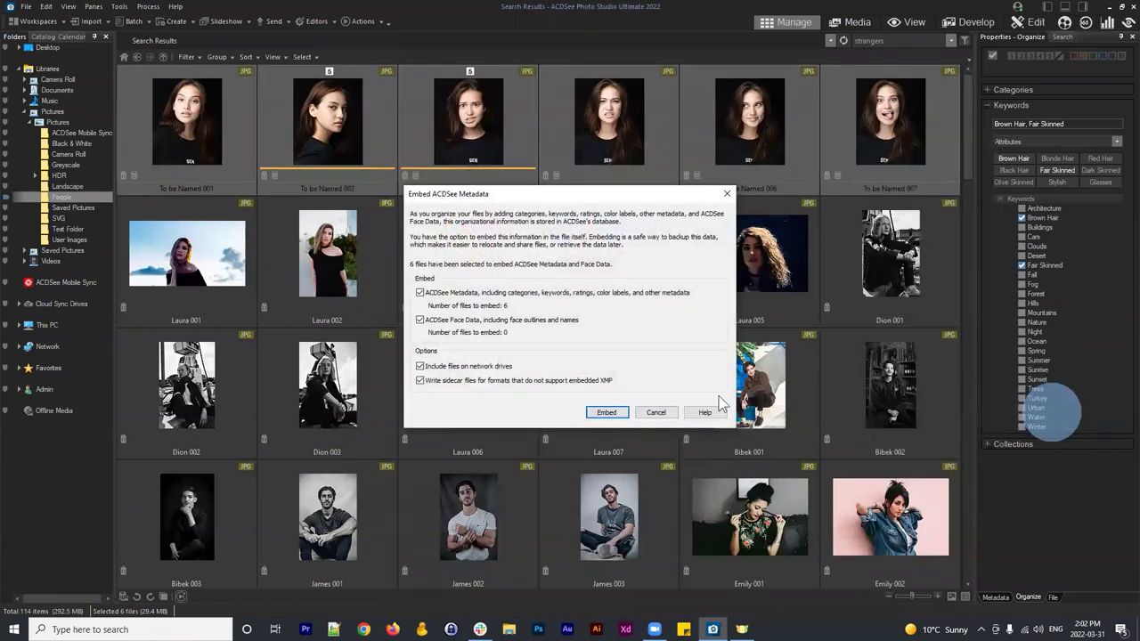
left_click(606, 412)
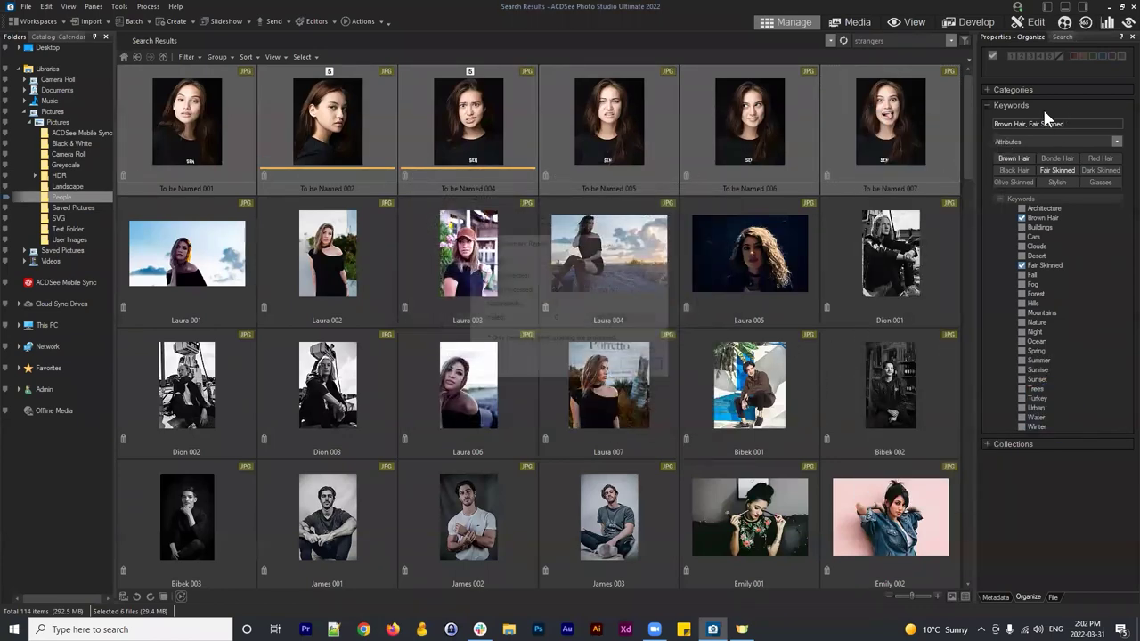
left_click(643, 366)
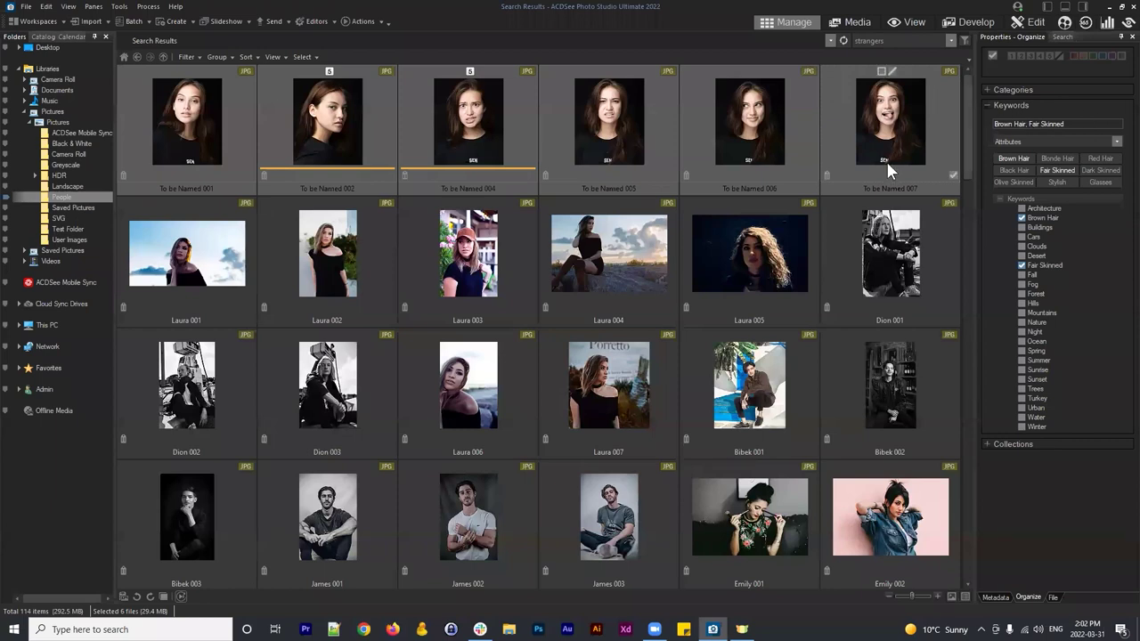
Step: Look through the available quick keywords sets and check the keywords assigned to To be Named 002
left_click(1117, 143)
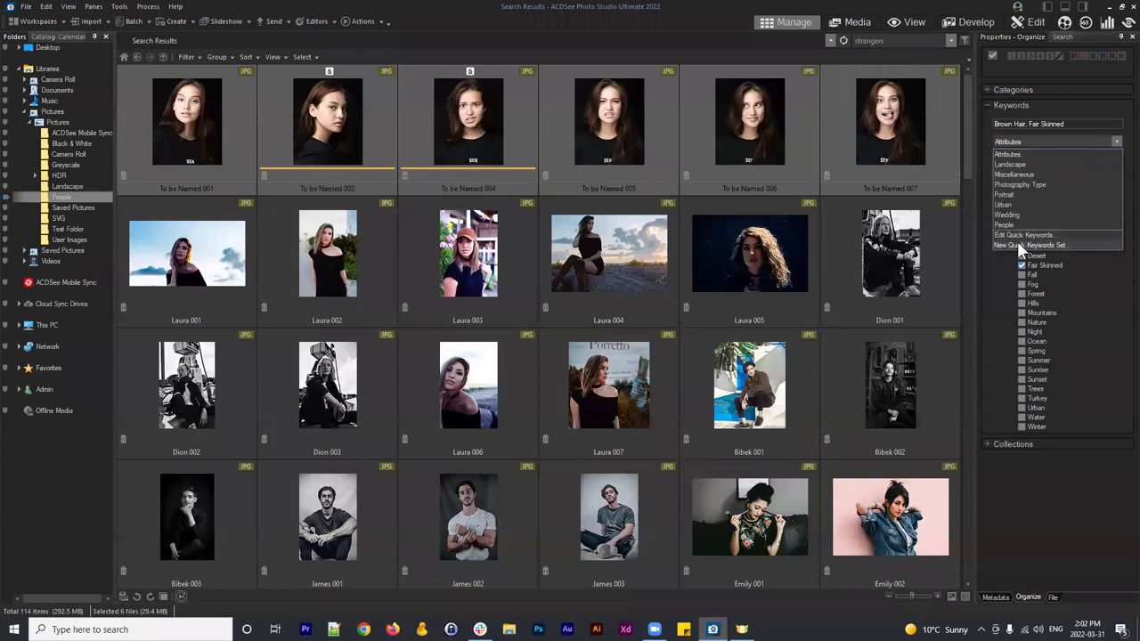
left_click(1074, 512)
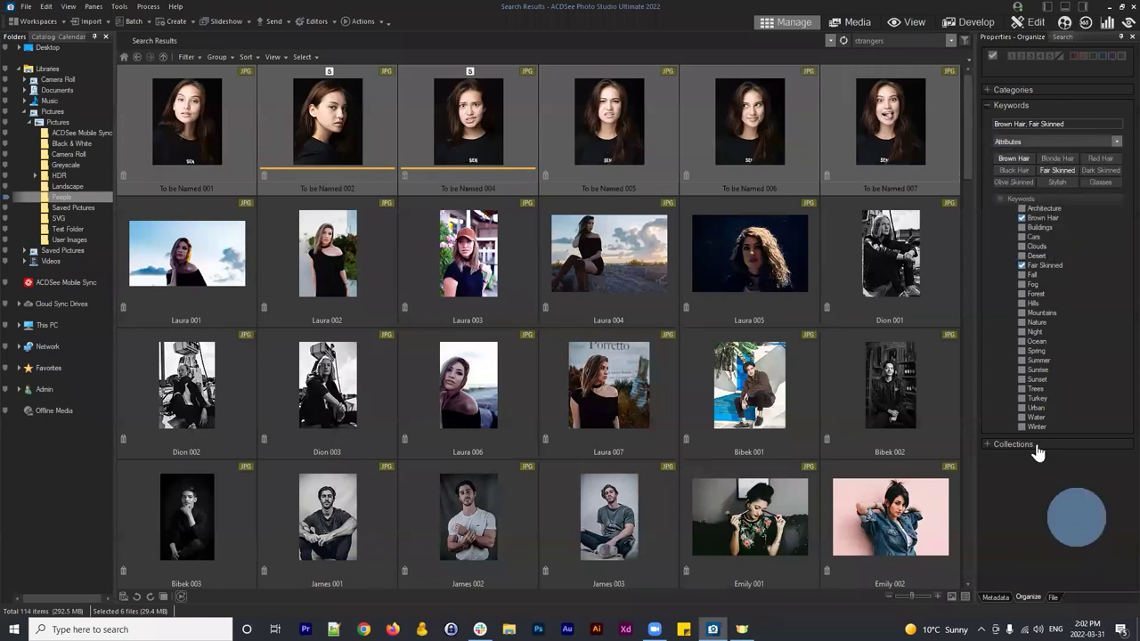
left_click(376, 127)
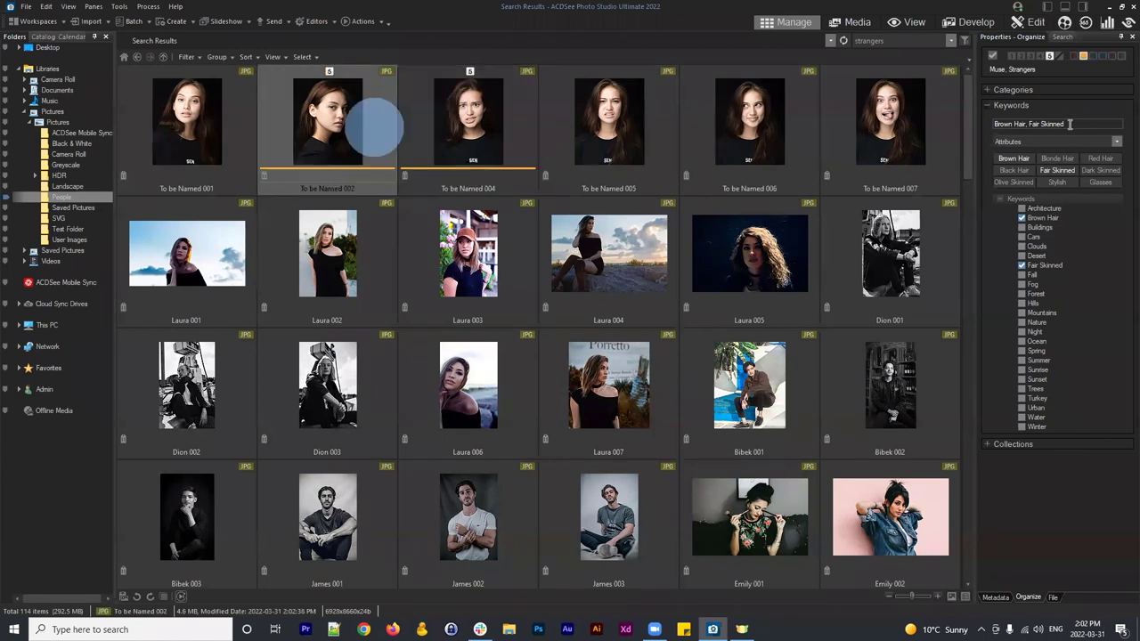
Step: Replace the keywords of the photo To be Named 005 with the new keyword Hoodie
left_click(648, 140)
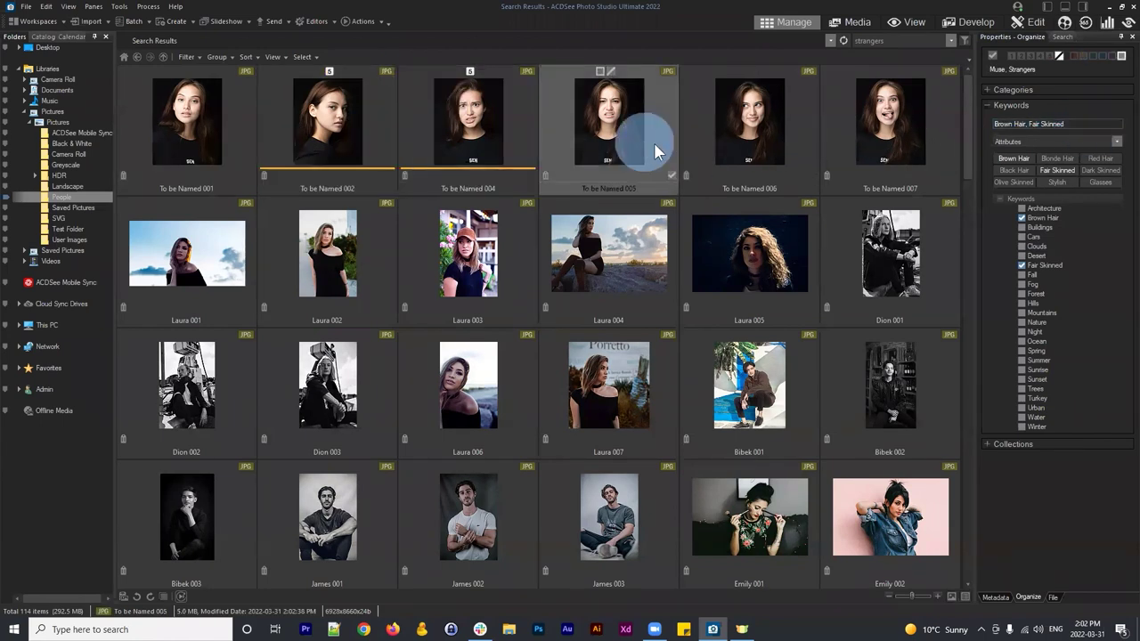
left_click(1075, 125)
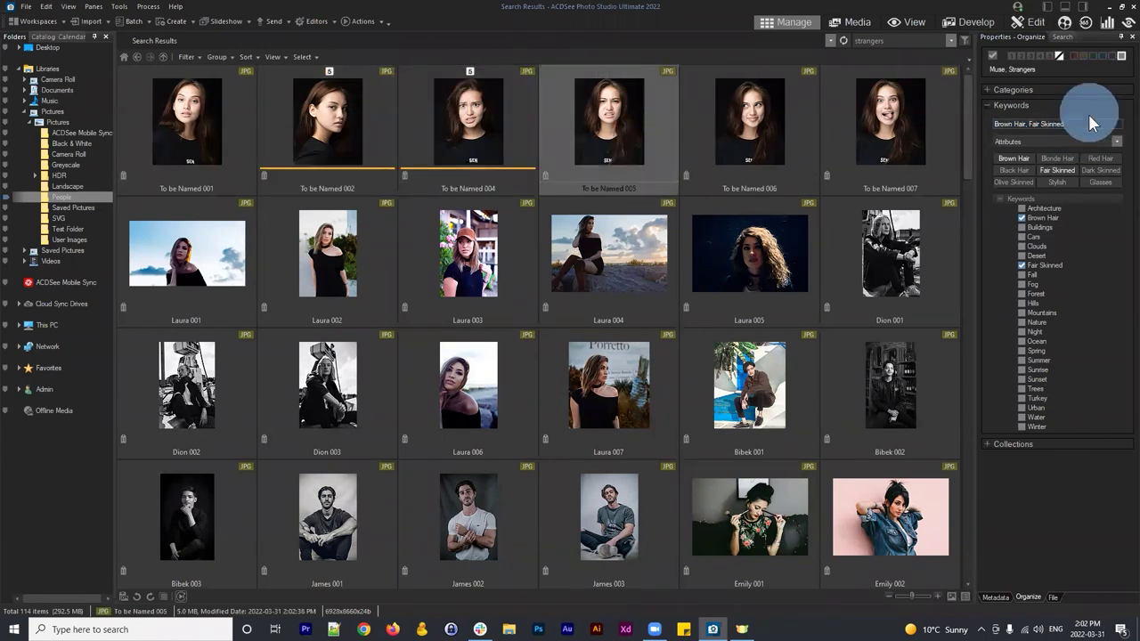
key("BackSpace")
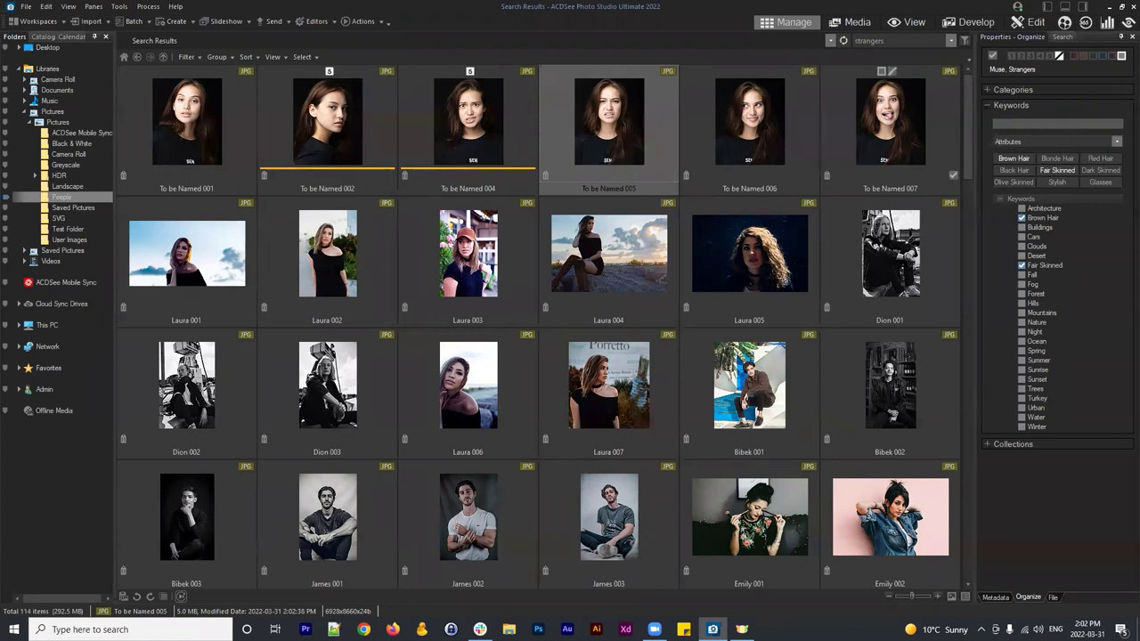
type("Hoodie")
key("Return")
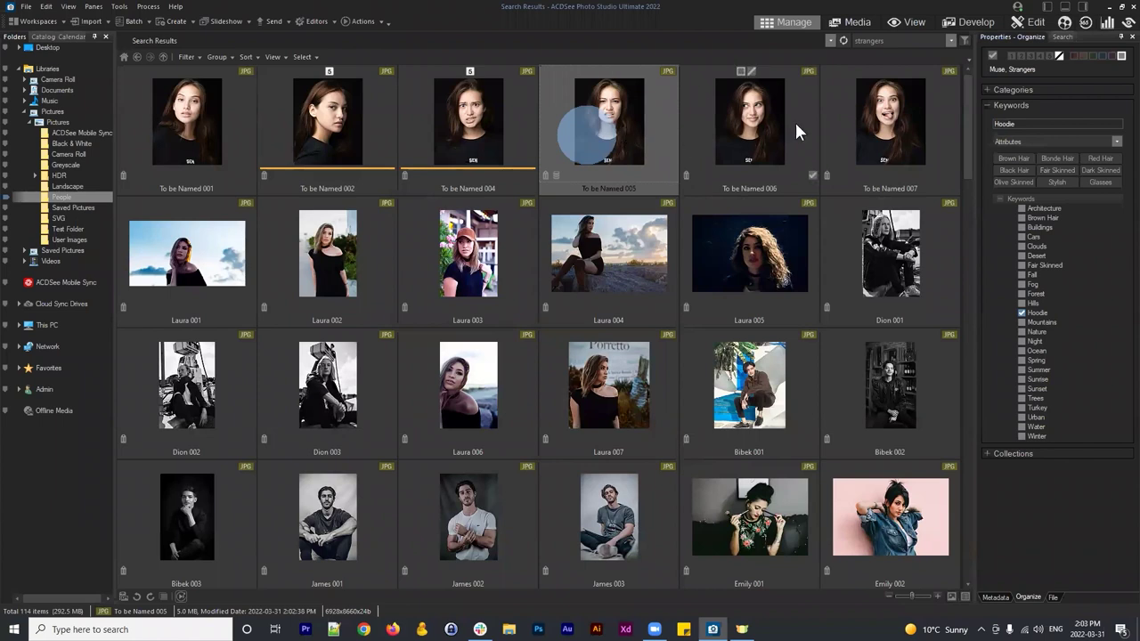
Step: Check the keywords of the photo To be Named 007 and review the list of quick keywords sets
left_click(864, 125)
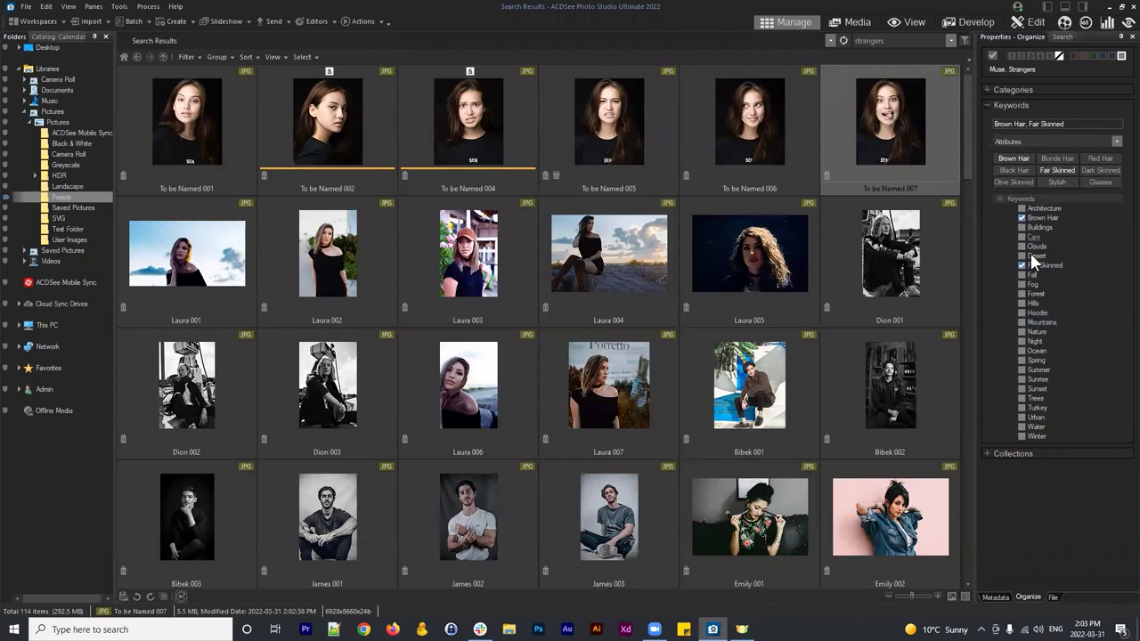
left_click(1047, 143)
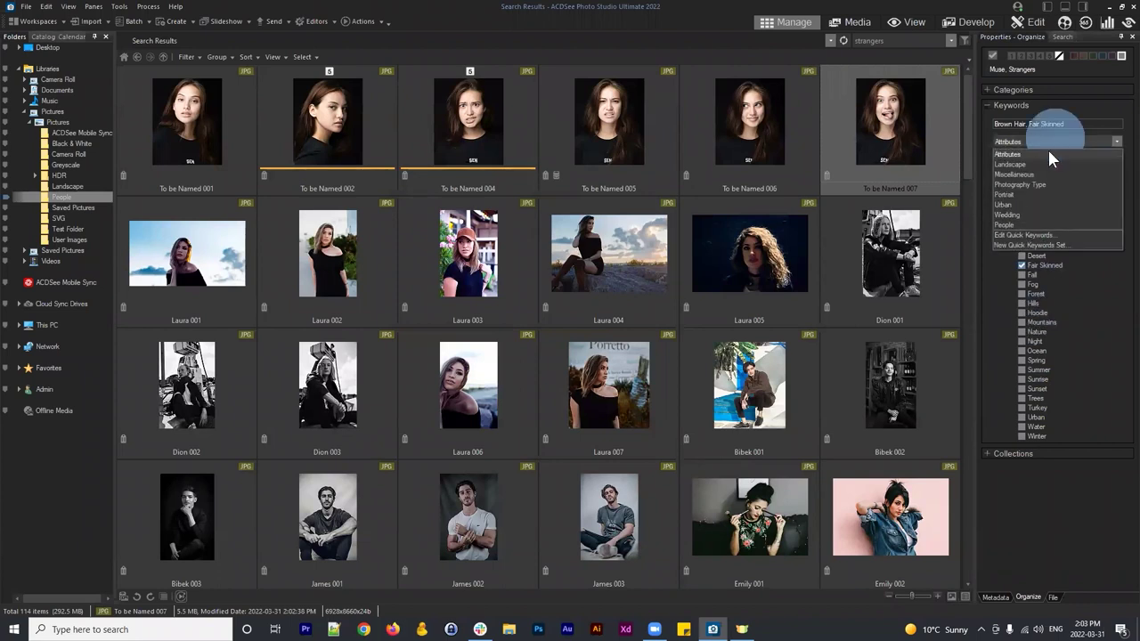
left_click(1049, 146)
left_click(1054, 519)
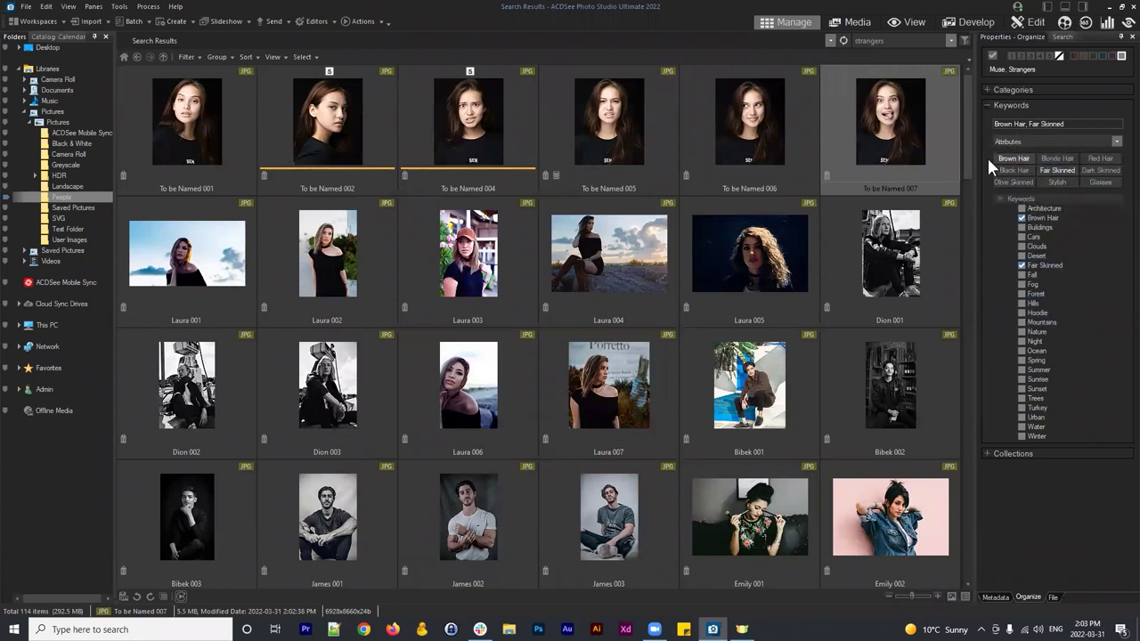
left_click(873, 127)
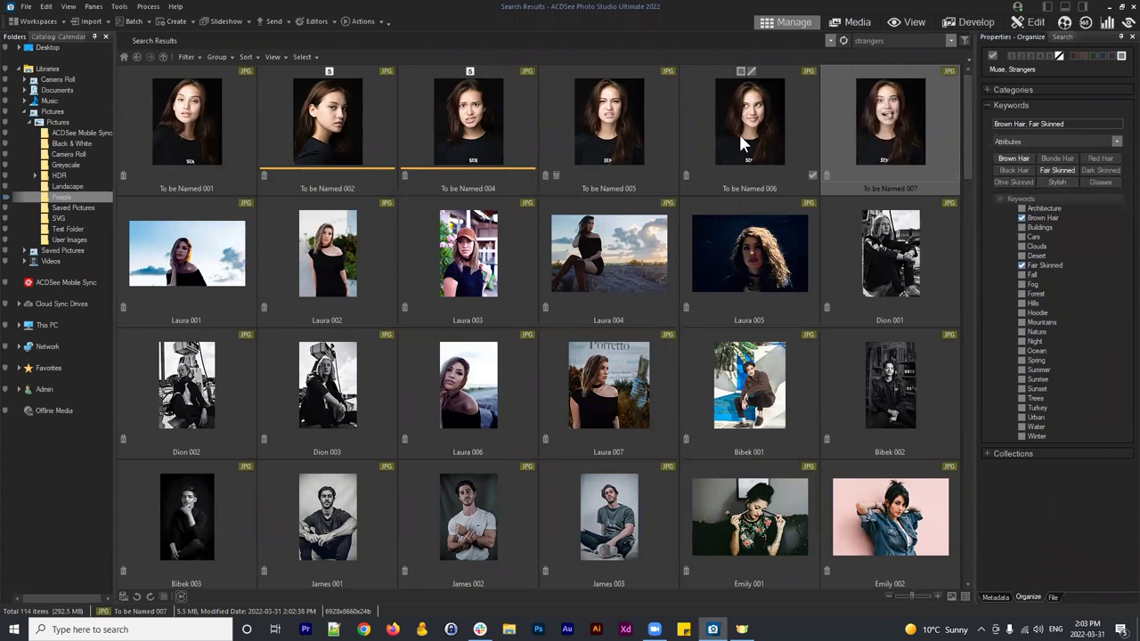
Step: Run a quick search for "brown hair" and check the keywords of To be Named 007 among the found photos
double_click(908, 41)
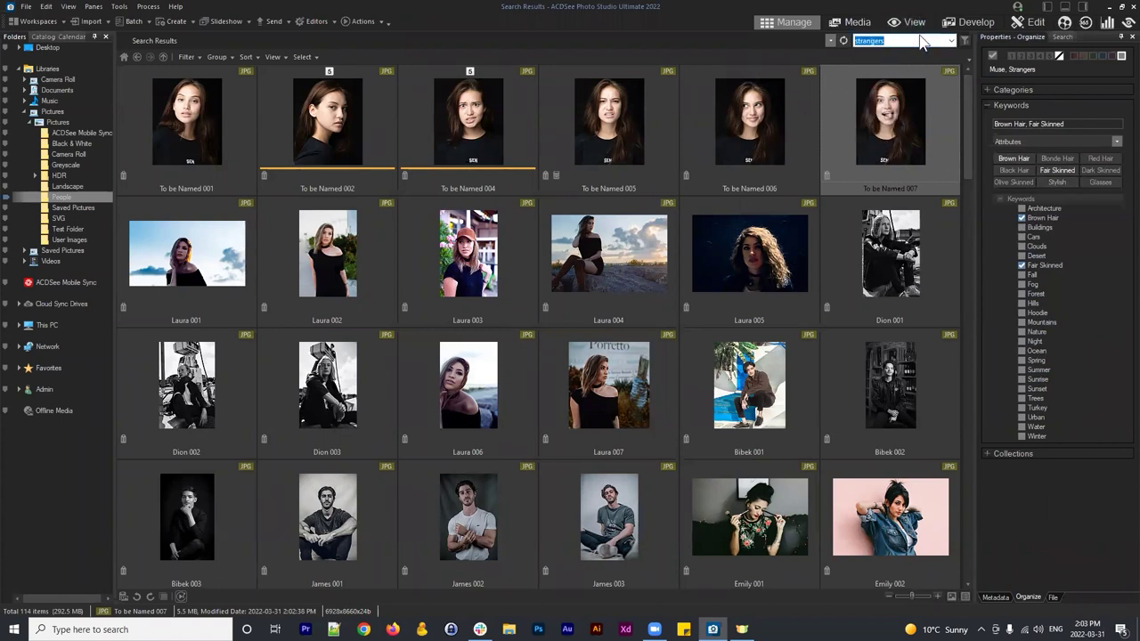
type("brown hair")
key("Return")
left_click(792, 204)
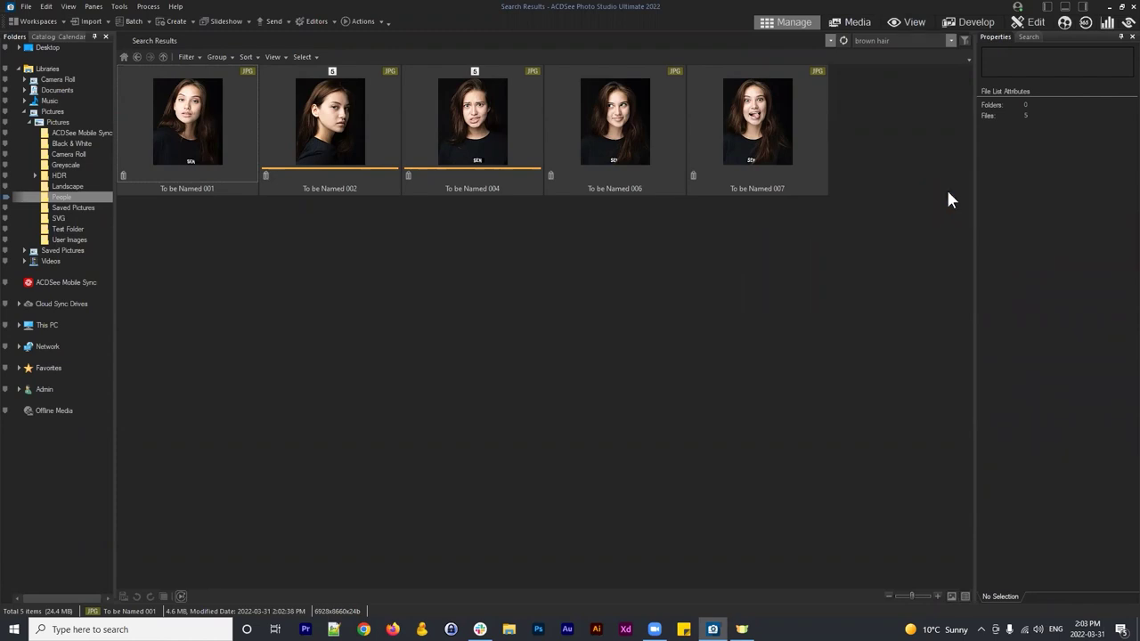
left_click(787, 114)
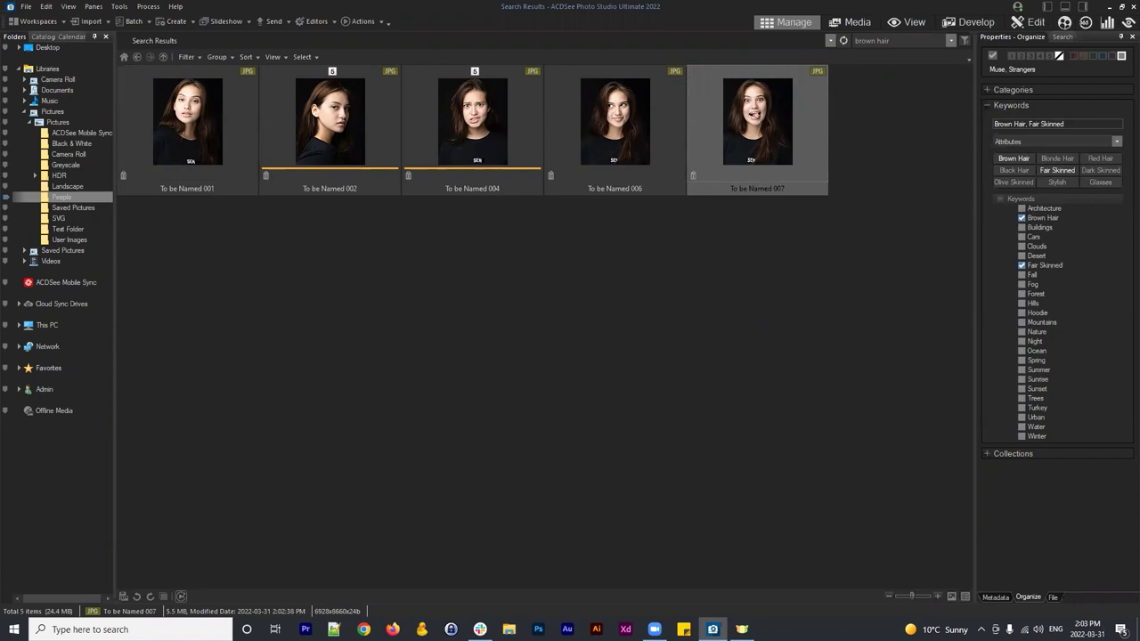
left_click(523, 313)
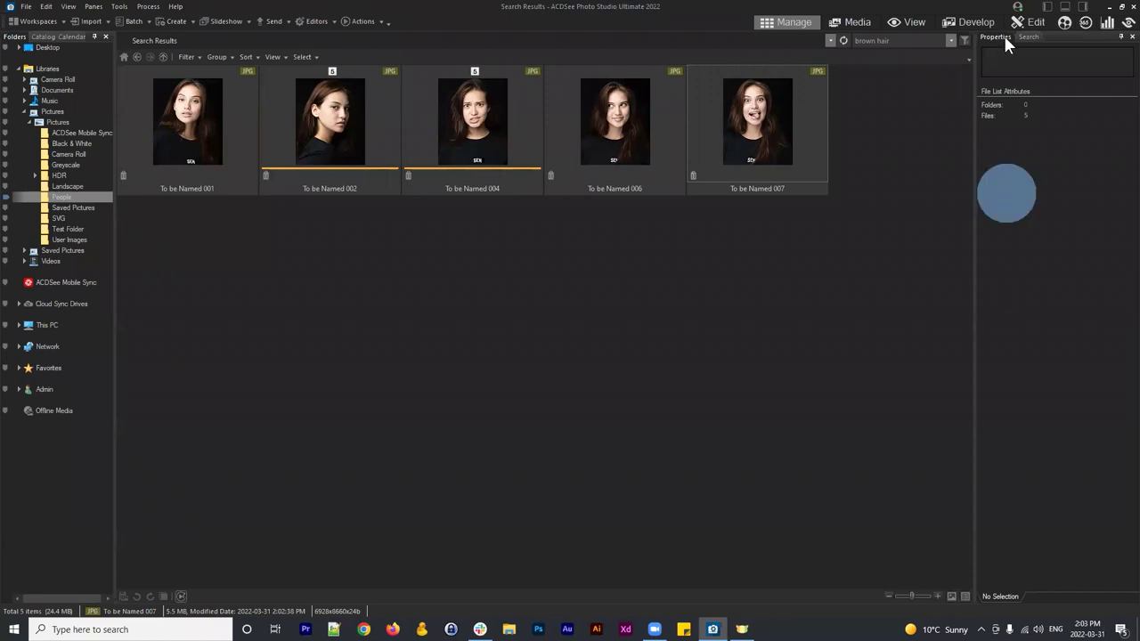
Step: Check the keywords assigned to the photo To be Named 007, and collapse its keyword list
left_click(736, 112)
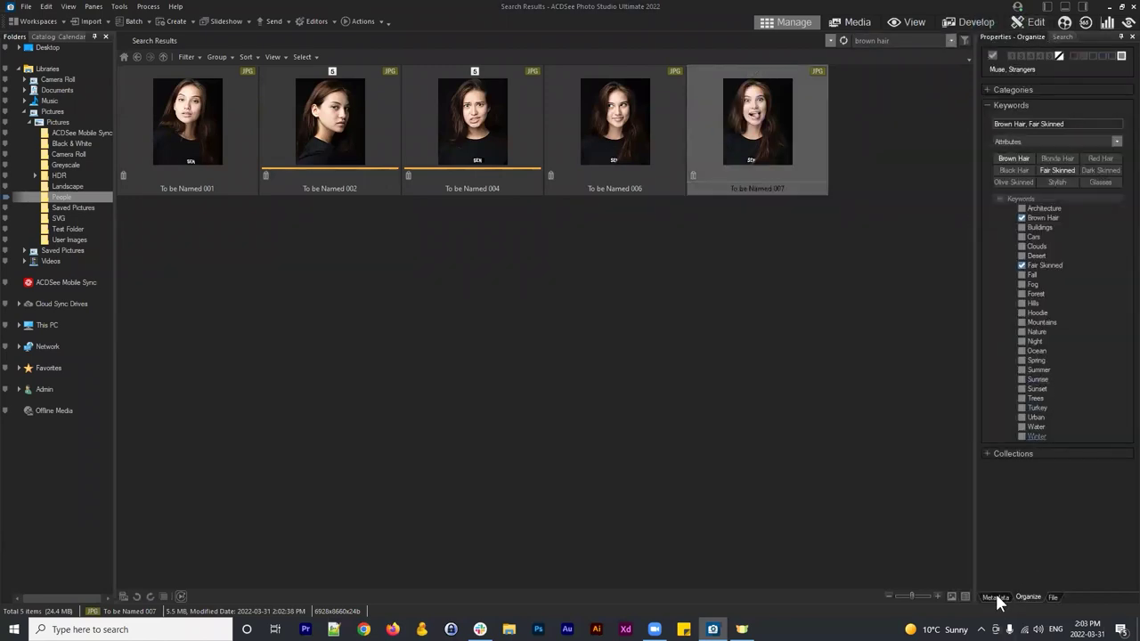
left_click(986, 105)
left_click(1035, 224)
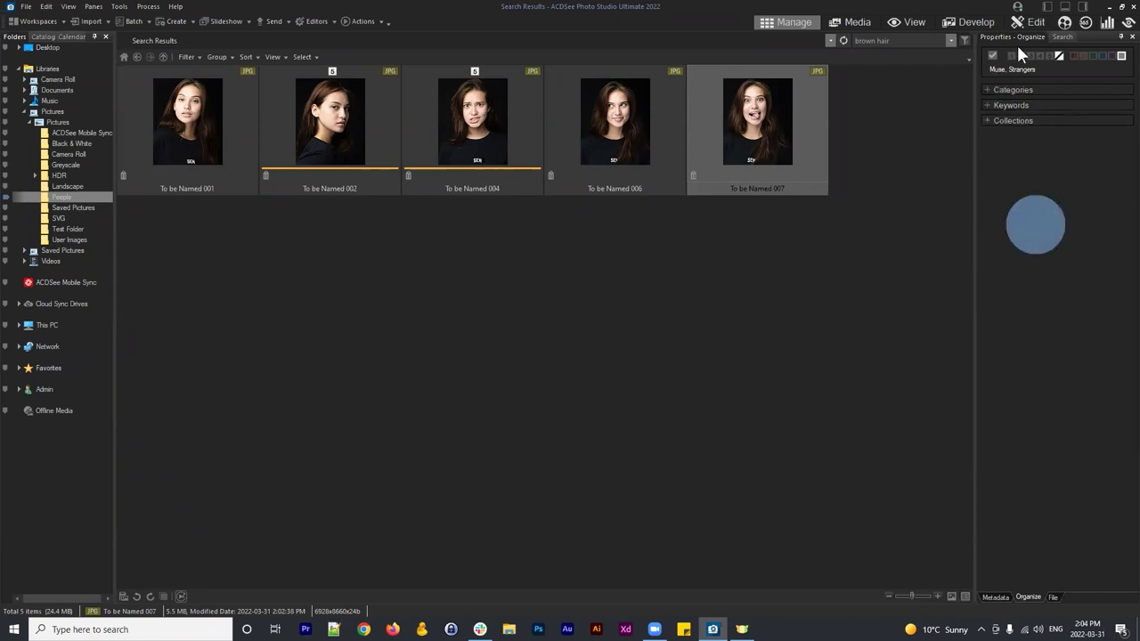
left_click(1014, 91)
left_click(1017, 90)
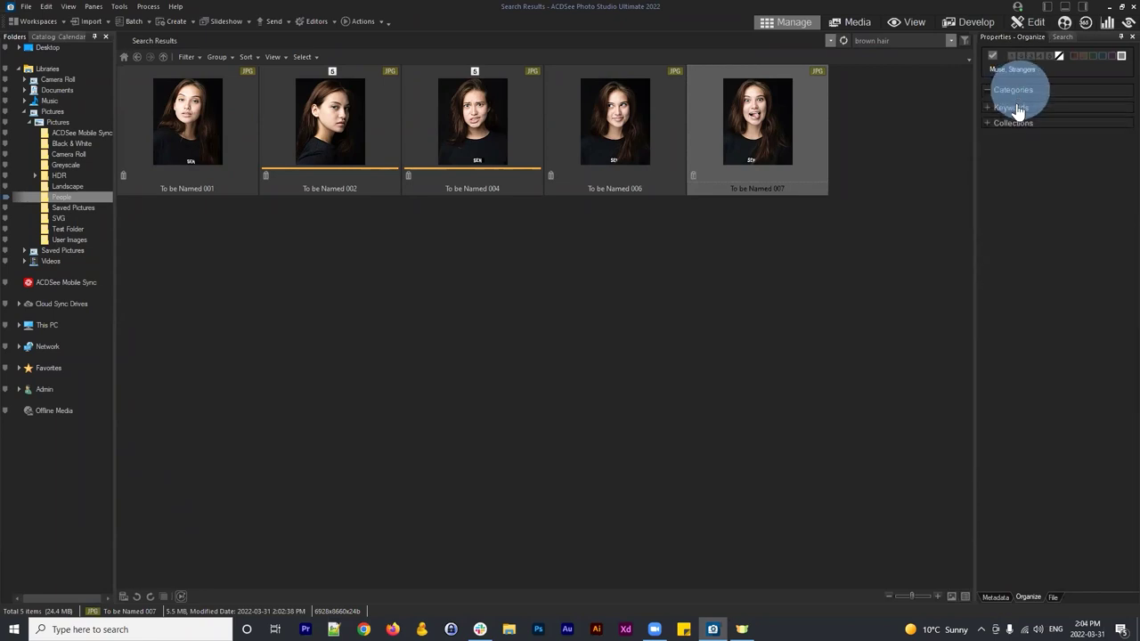
left_click(1015, 107)
left_click(1015, 106)
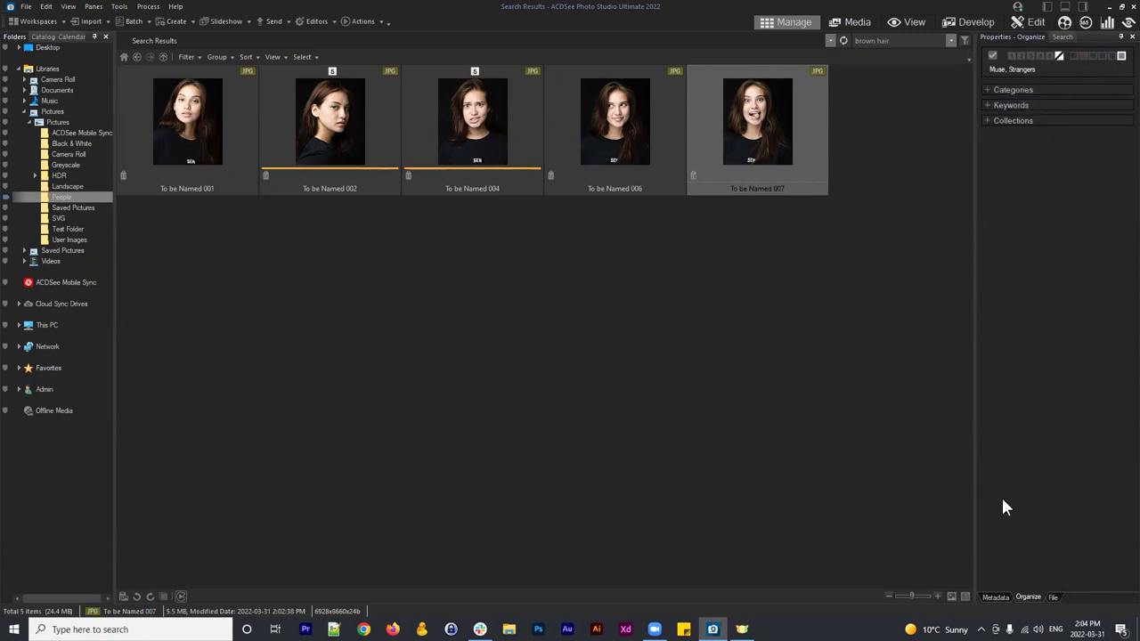
Step: Examine the ACDSee, EXIF and IPTC metadata fields of To be Named 007, including the IPTC keywords
left_click(996, 596)
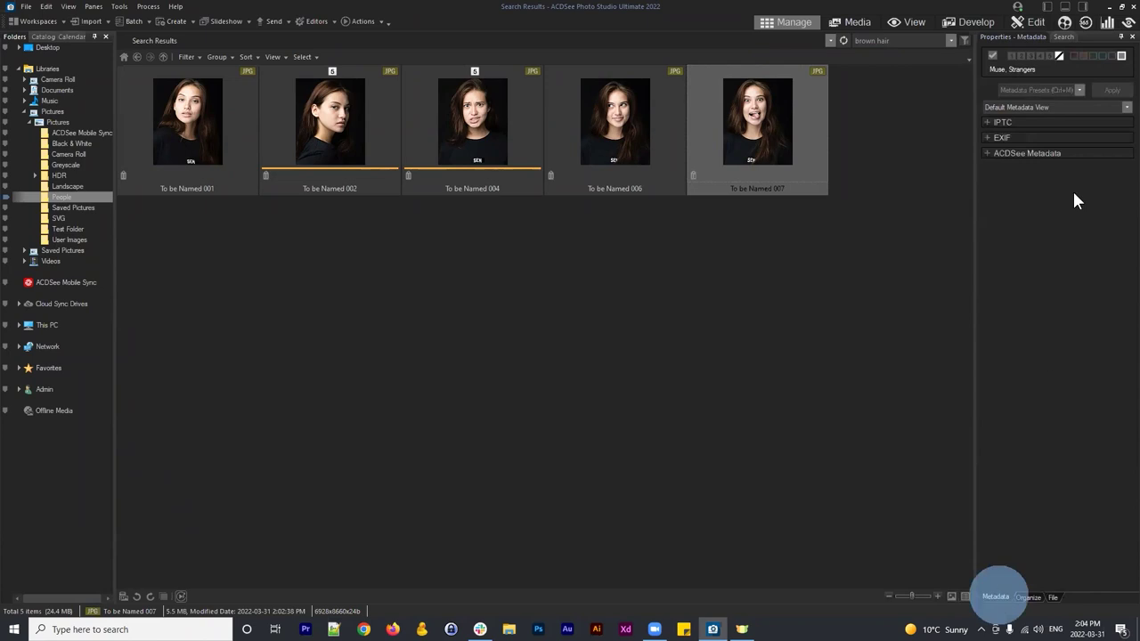
left_click(1006, 154)
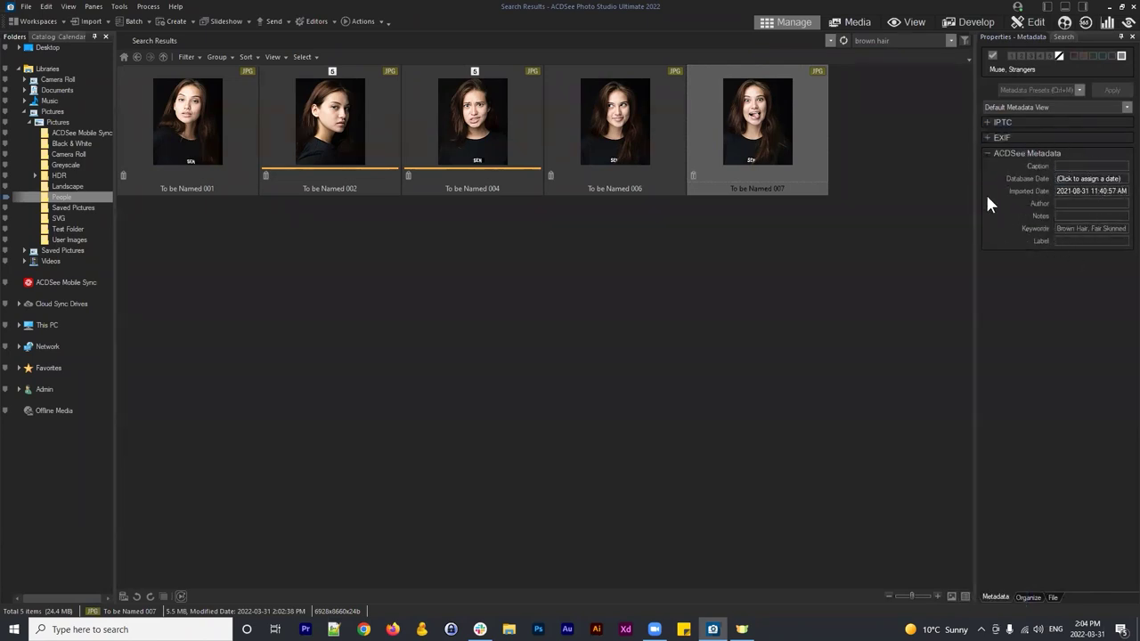
left_click(997, 138)
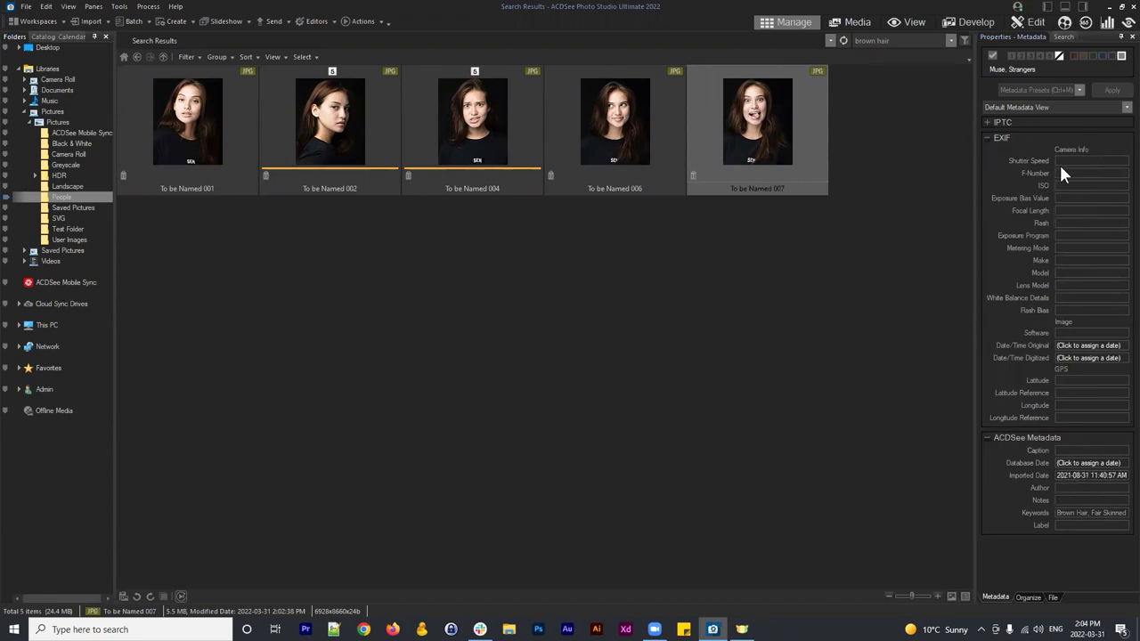
left_click(988, 123)
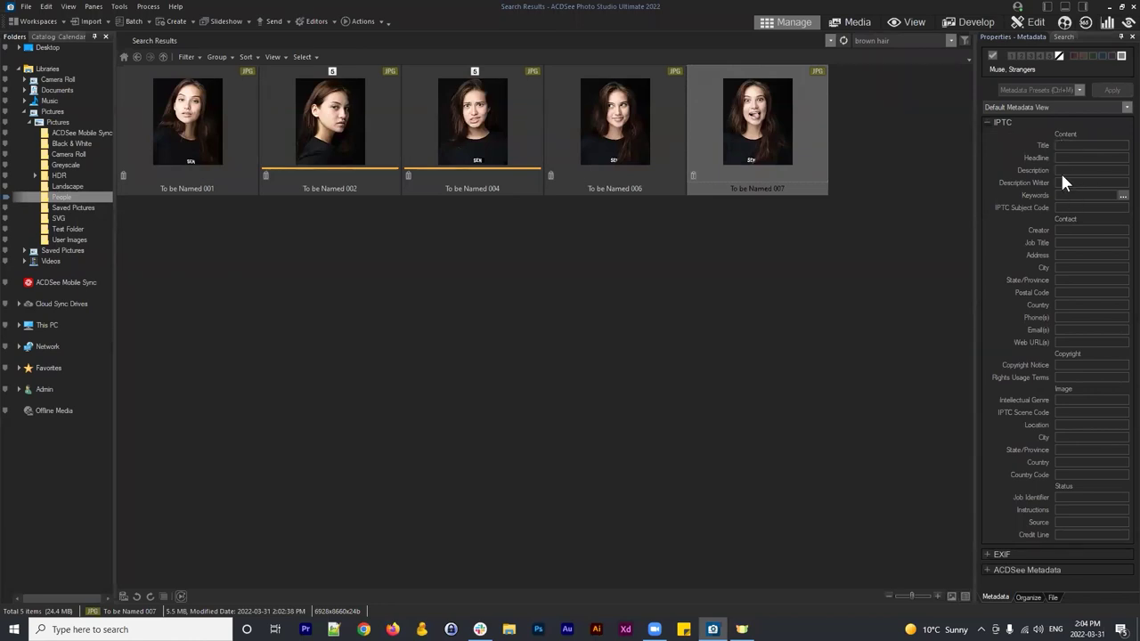
left_click(1080, 197)
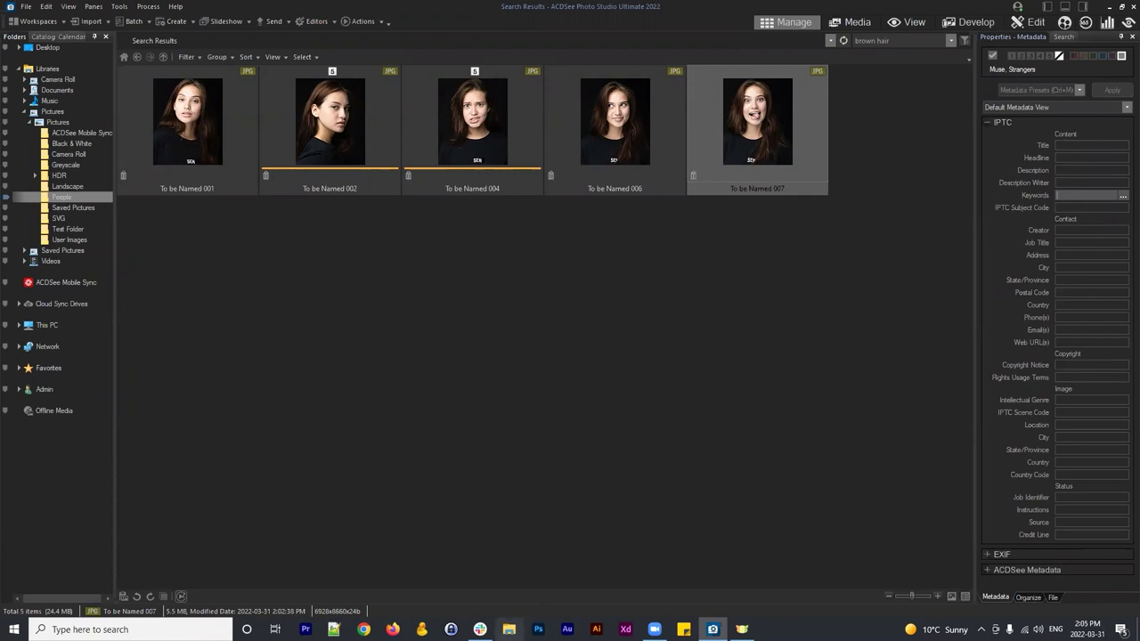
Step: Switch to File Explorer, open the People folder inside Pictures and select the third photo
left_click(509, 628)
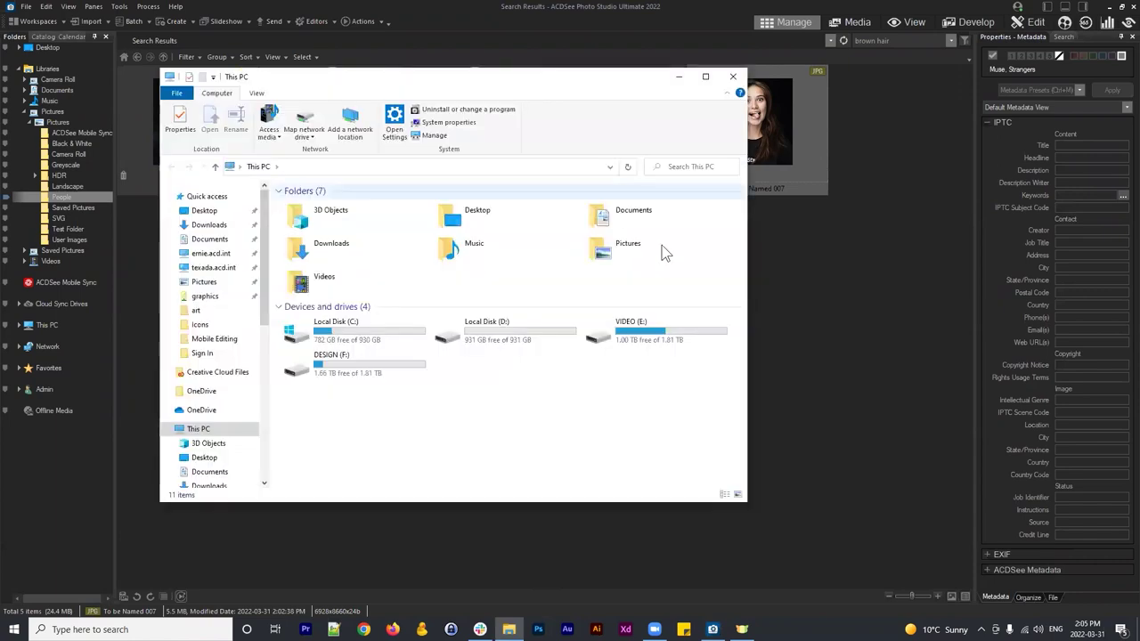
left_click(634, 253)
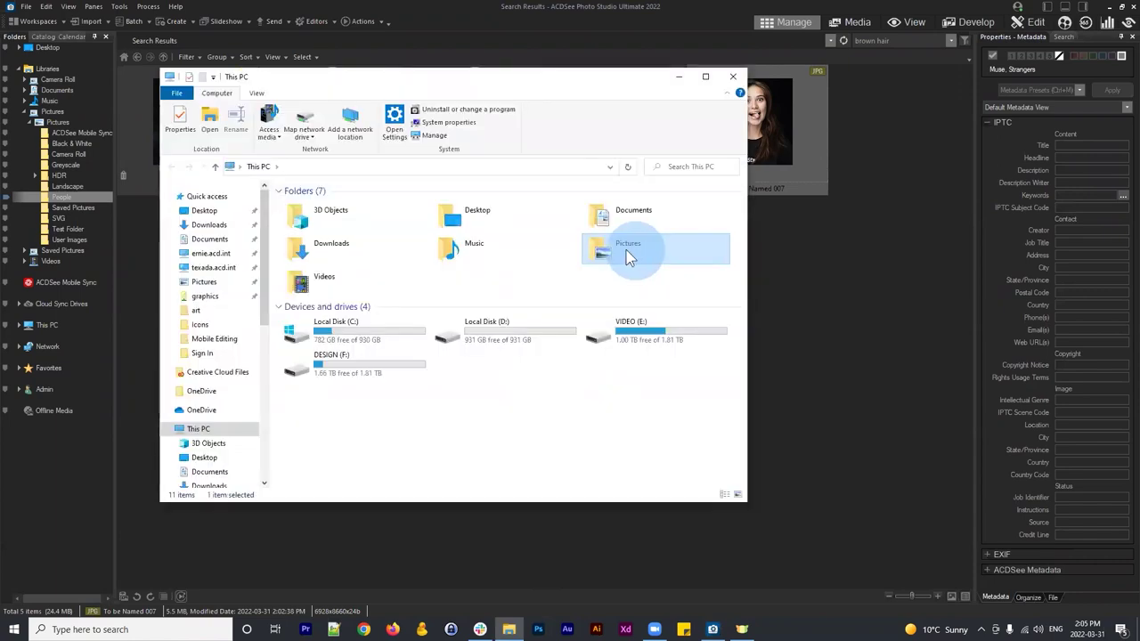
double_click(635, 253)
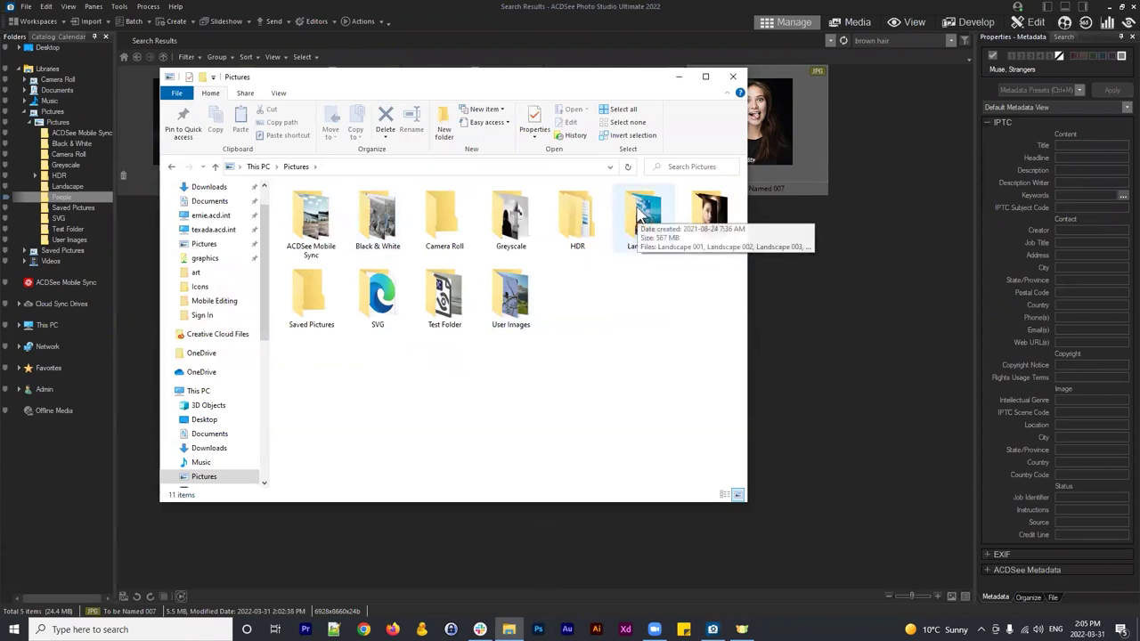
double_click(705, 212)
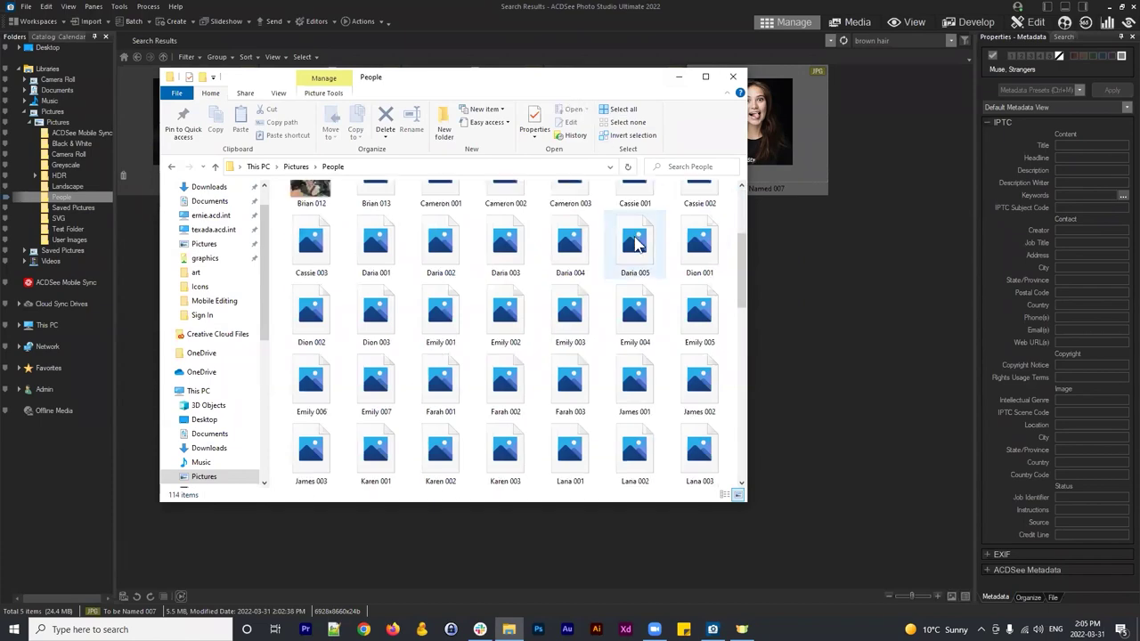
left_click(445, 213)
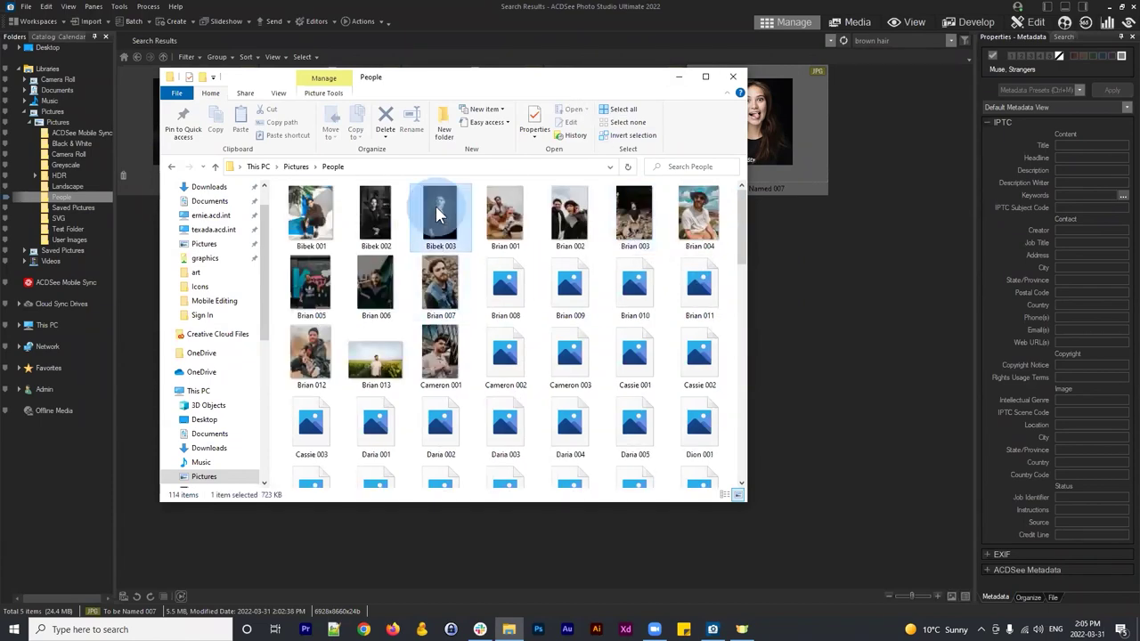
left_click(456, 85)
left_click_drag(456, 86, 510, 80)
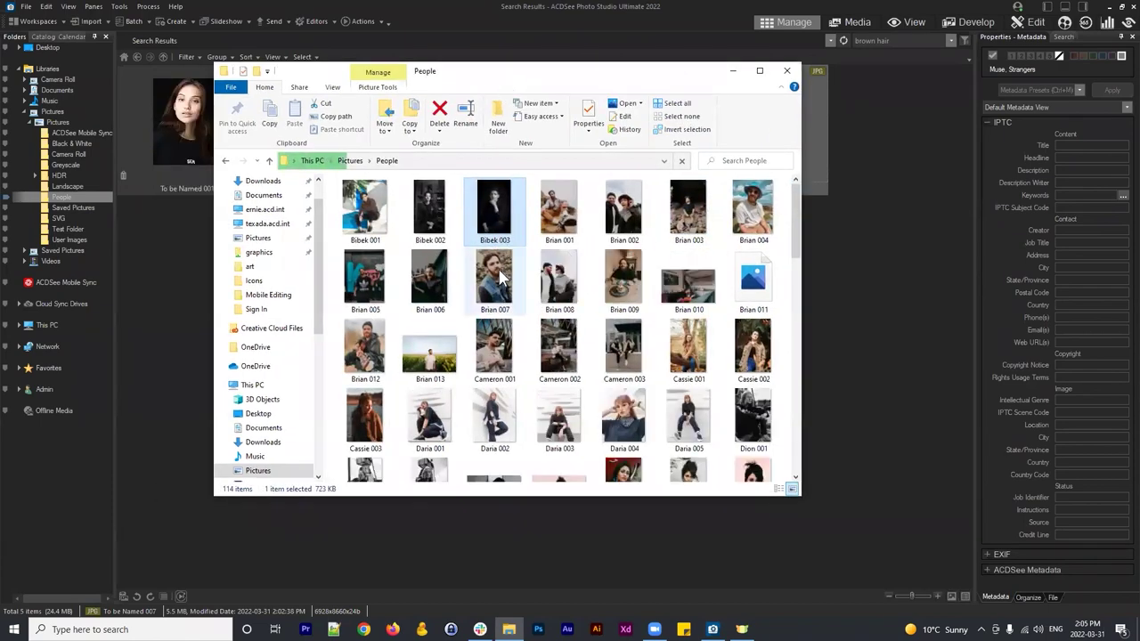
Step: Examine the third photo's detailed file properties, including its tags, and return to ACDSee
right_click(495, 216)
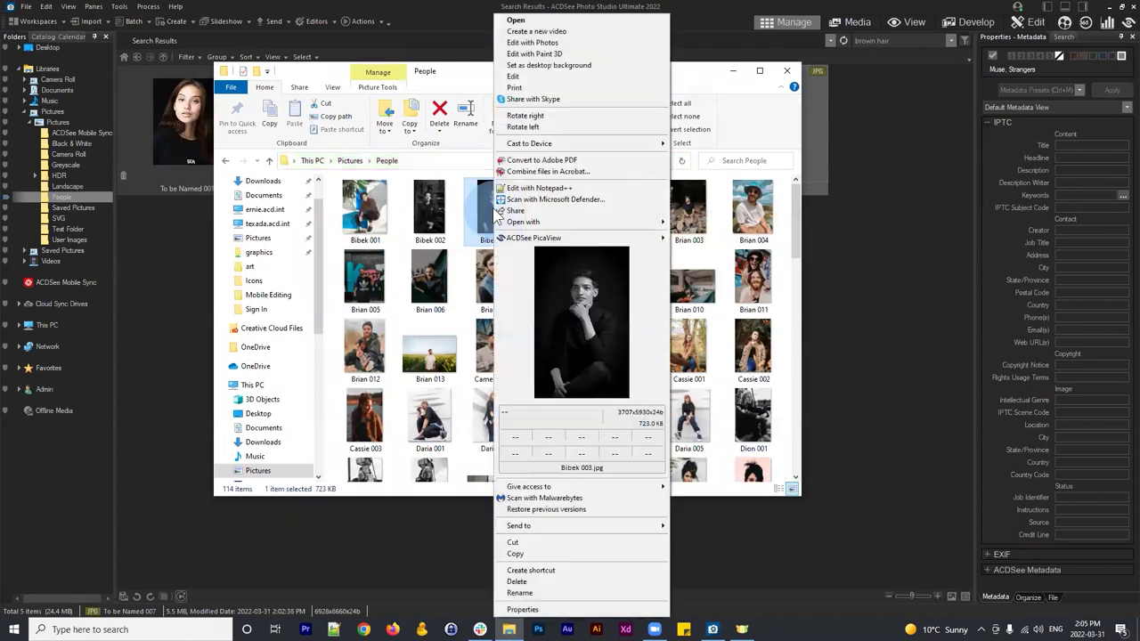
left_click(525, 610)
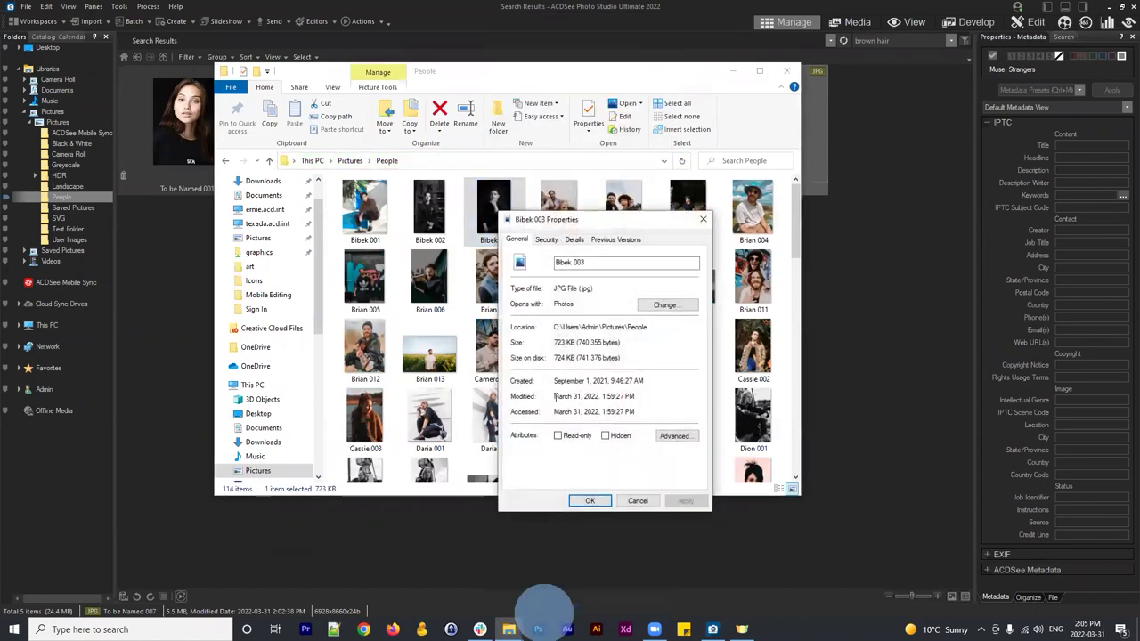
left_click_drag(623, 220, 497, 103)
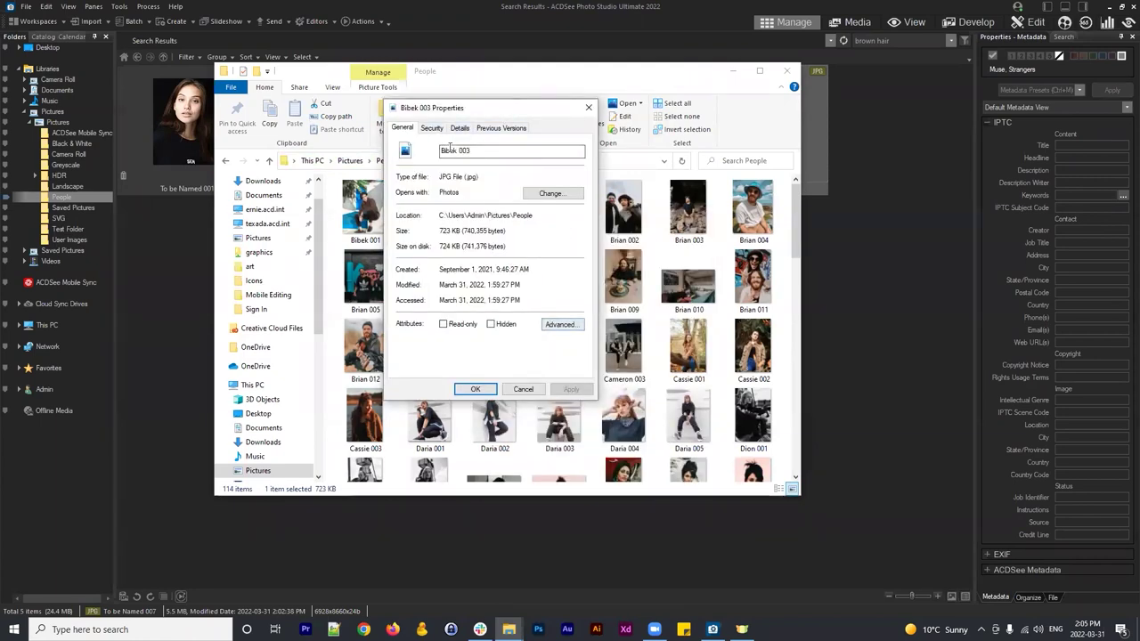
left_click(432, 127)
left_click(459, 127)
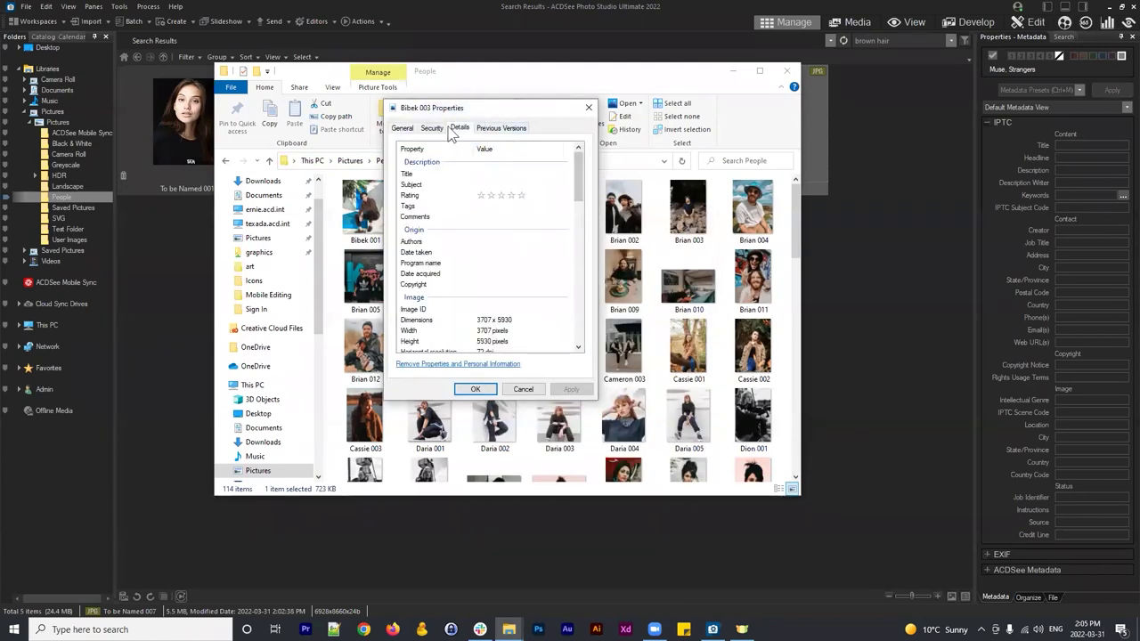
left_click_drag(587, 176, 572, 157)
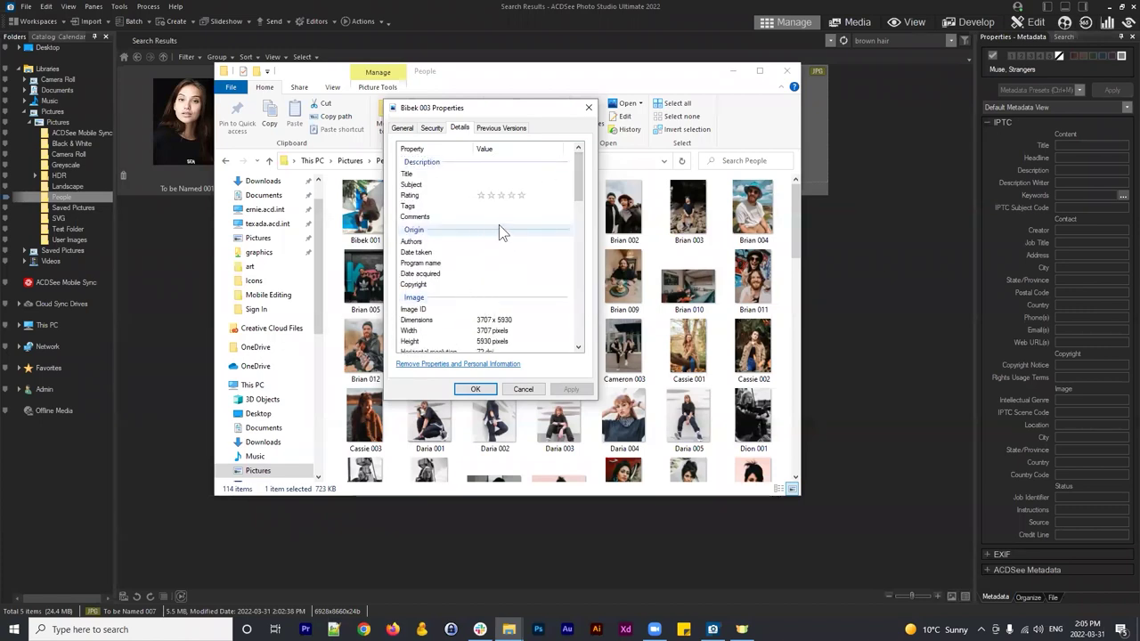
left_click(422, 209)
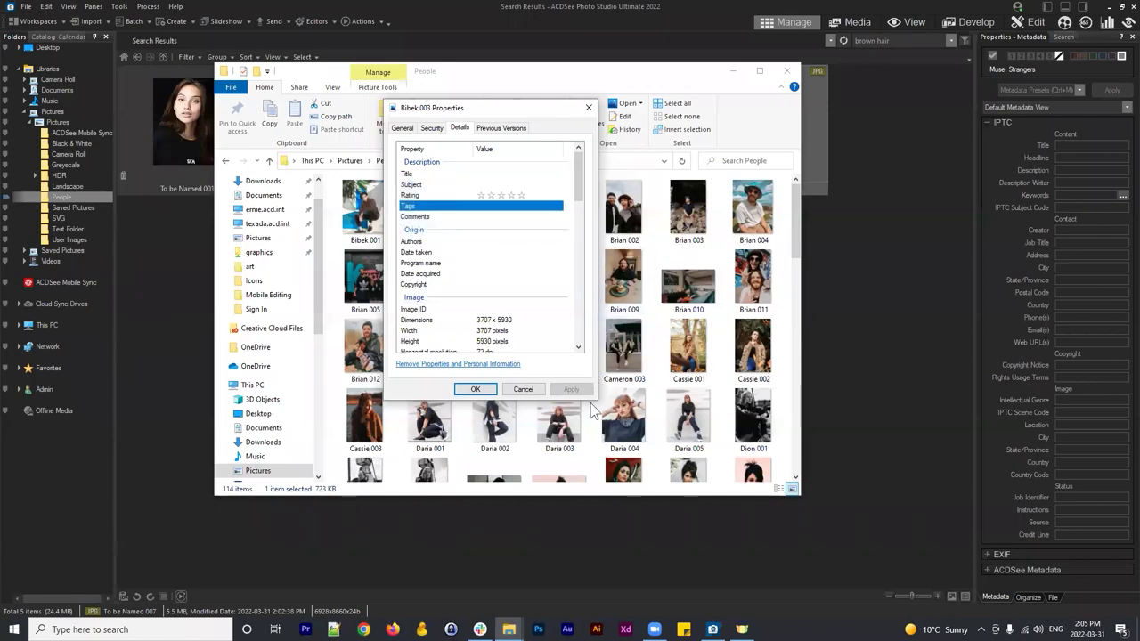
left_click(524, 390)
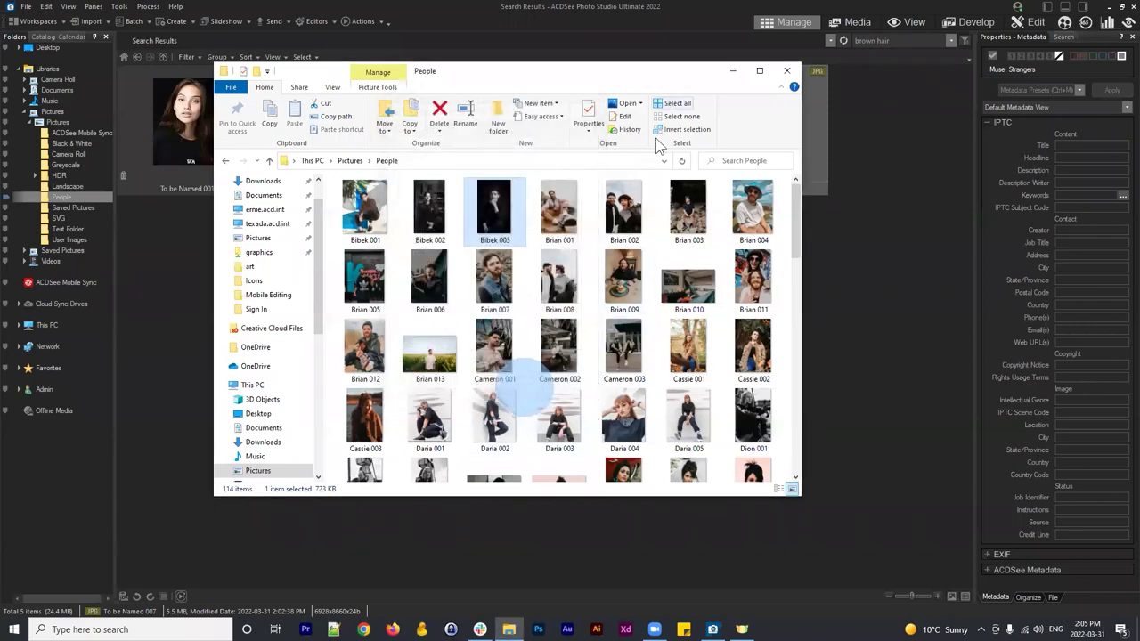
left_click(785, 72)
left_click(819, 380)
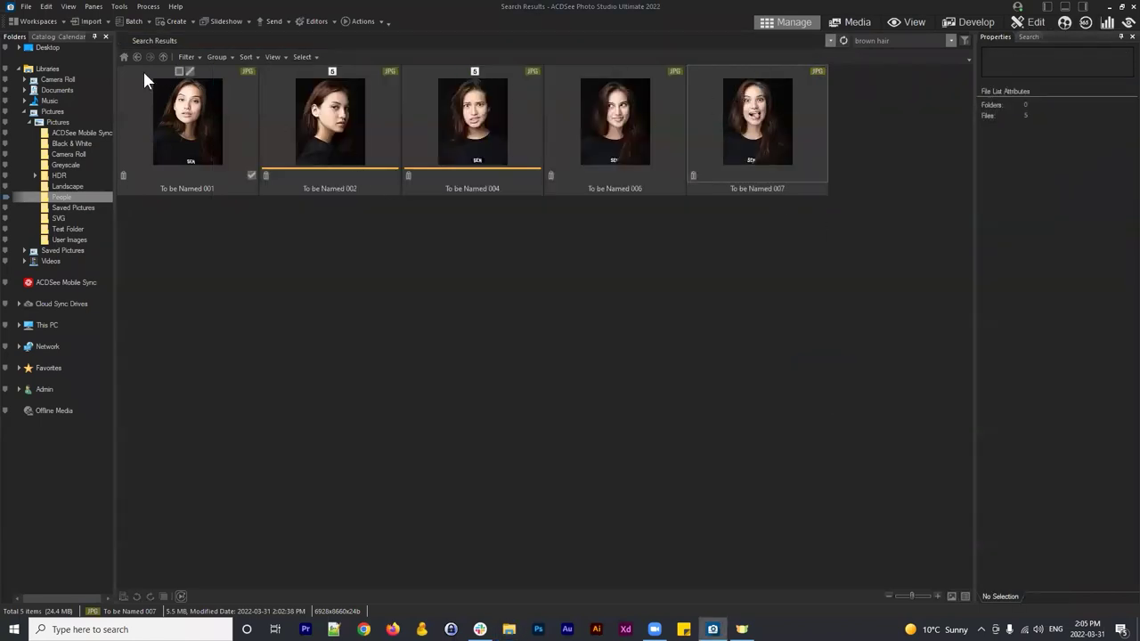
Step: Open the People folder from Pictures and select its third photo to view its IPTC metadata
left_click(69, 122)
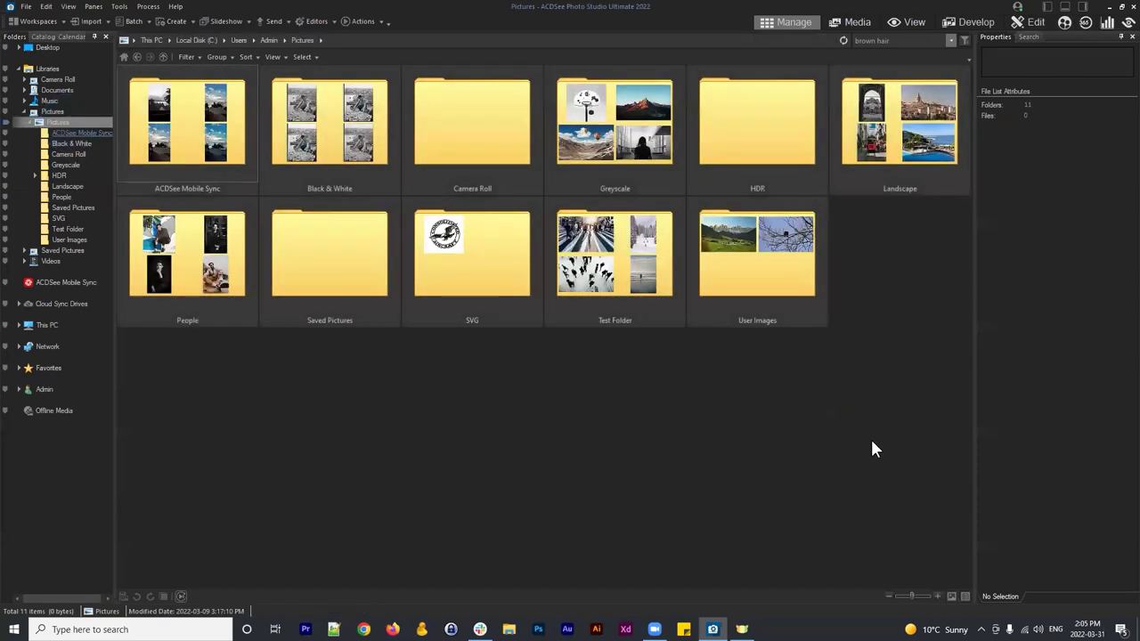
left_click(861, 428)
double_click(214, 263)
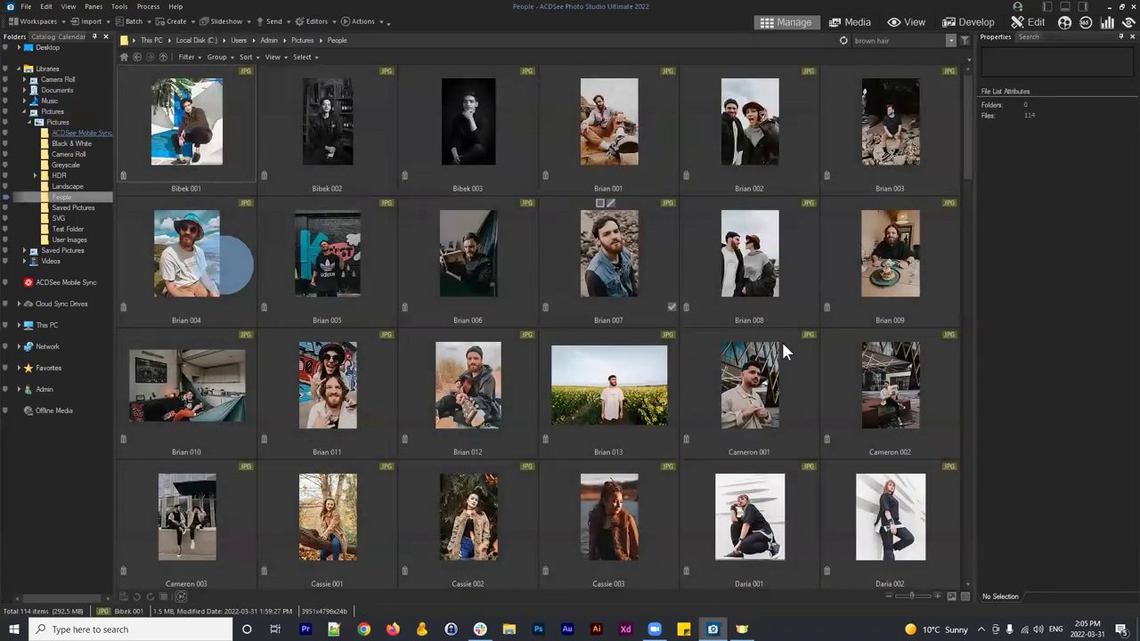
left_click(418, 89)
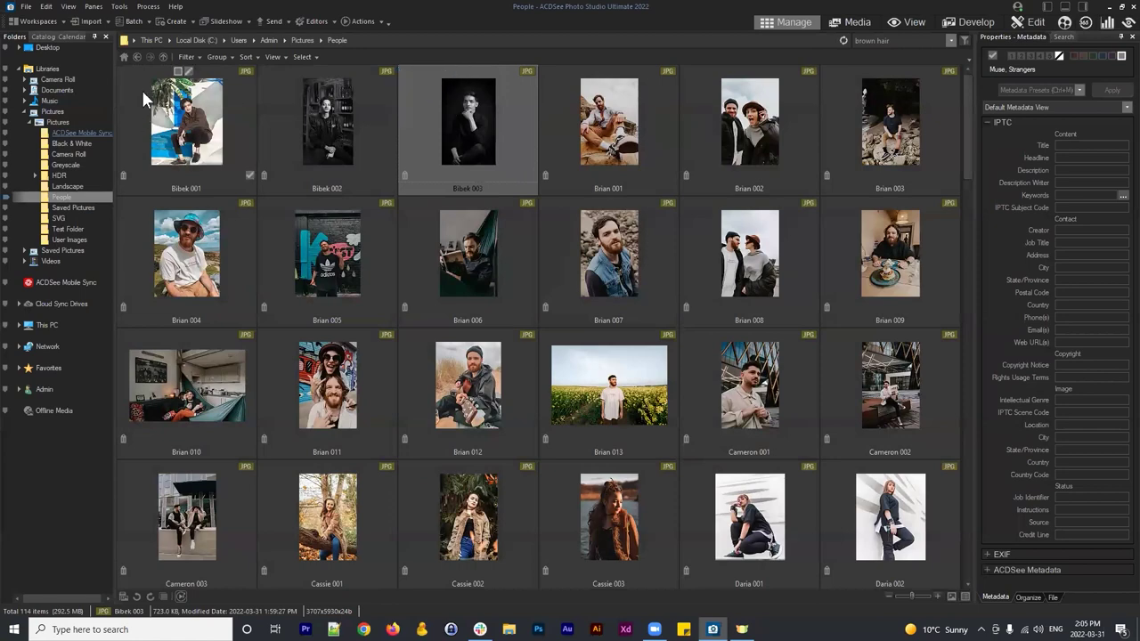
Step: Open the Landscape folder and check the IPTC and EXIF metadata of the photo Landscape 006
left_click(136, 56)
double_click(885, 116)
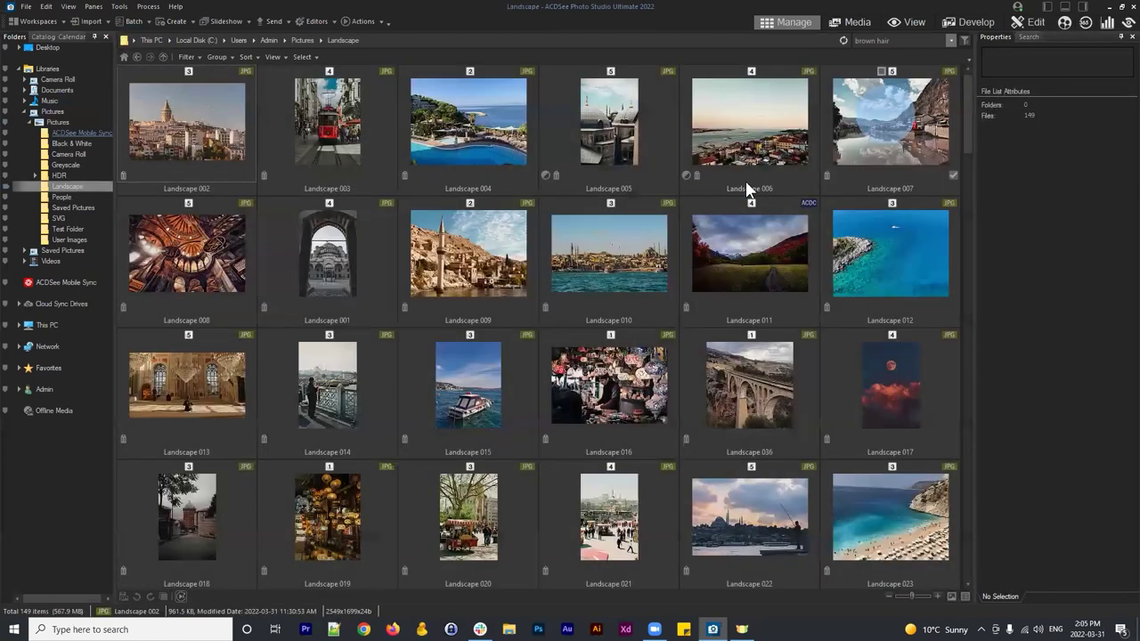
left_click(746, 133)
left_click(991, 122)
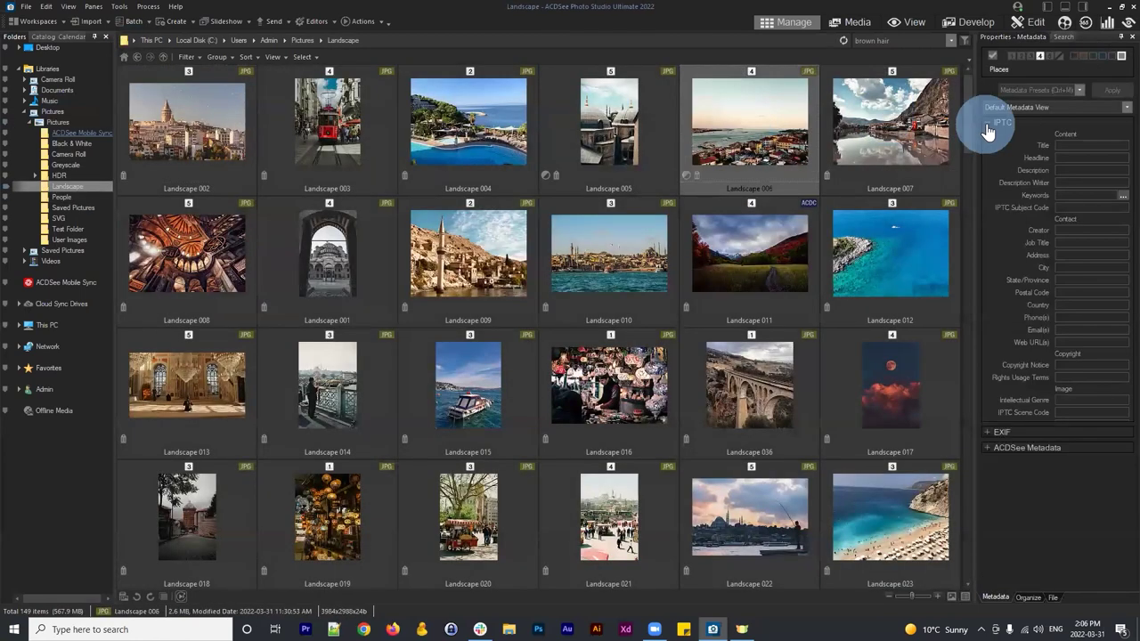
left_click(986, 141)
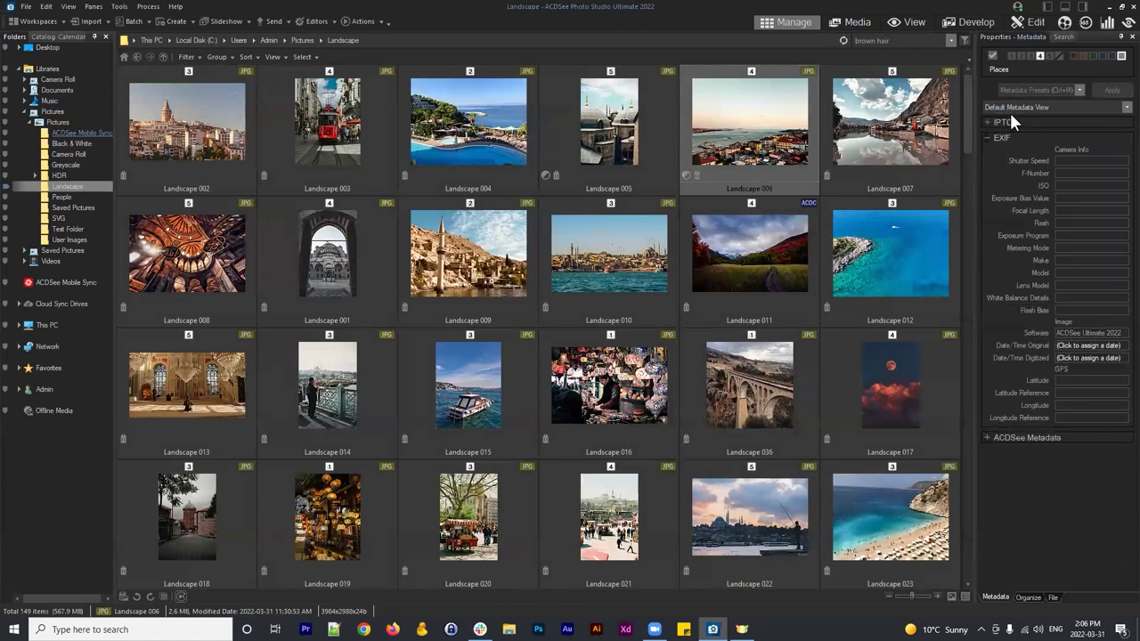
left_click(986, 138)
Step: Check the ACDSee keywords assigned to the photo Landscape 006
left_click(1032, 597)
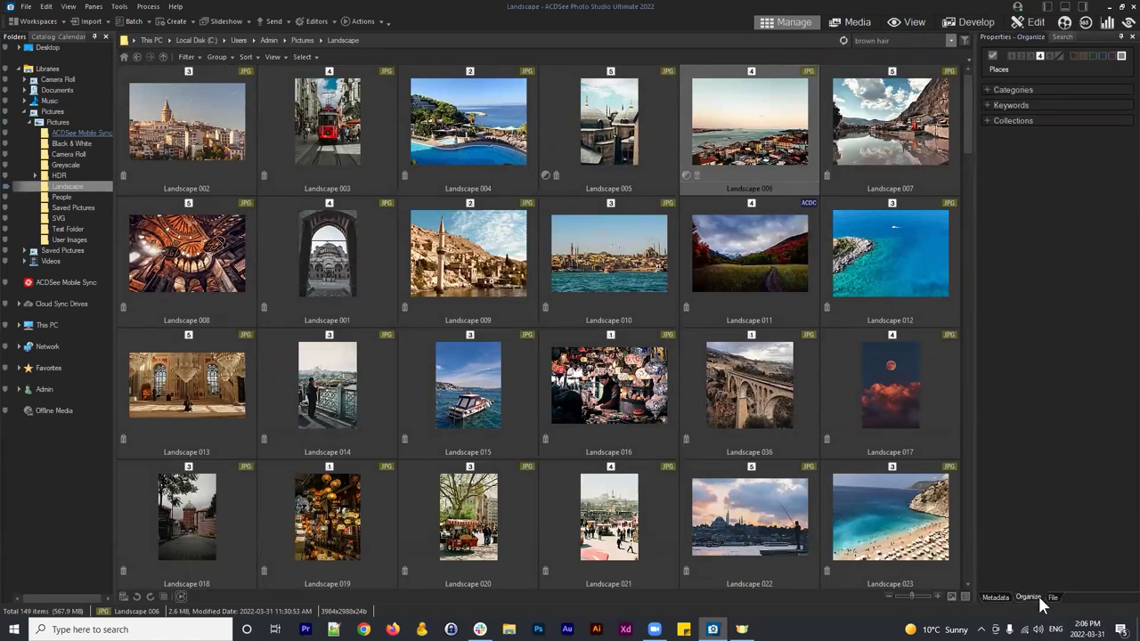
left_click(988, 105)
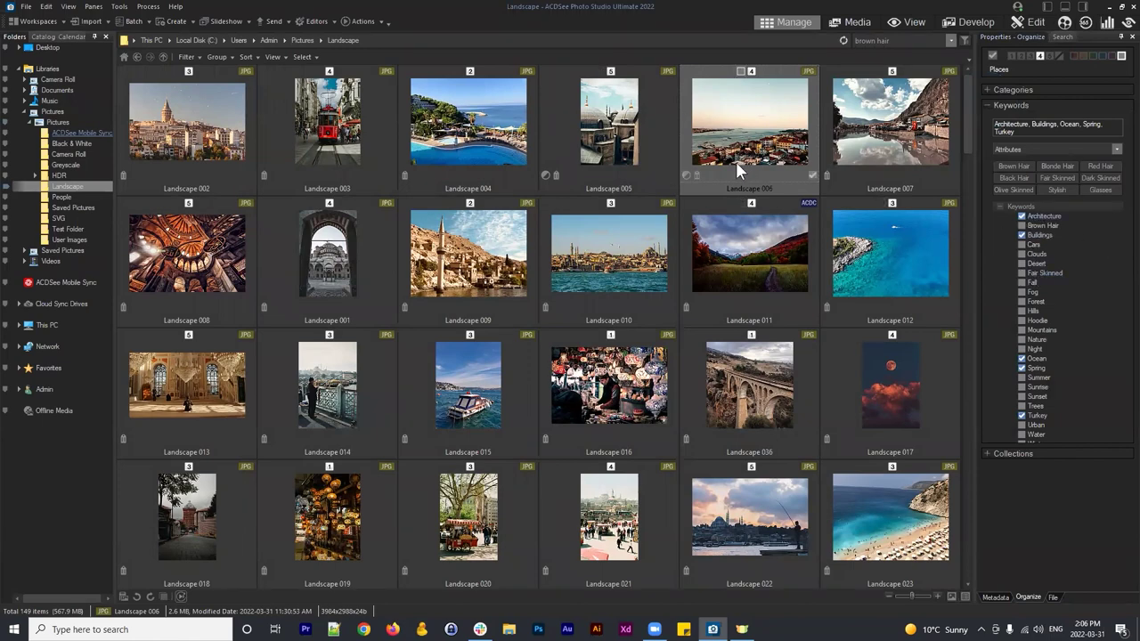
left_click(724, 125)
left_click(741, 127)
Step: Show the IPTC metadata fields of Landscape 006 and open the metadata presets manager
left_click(995, 597)
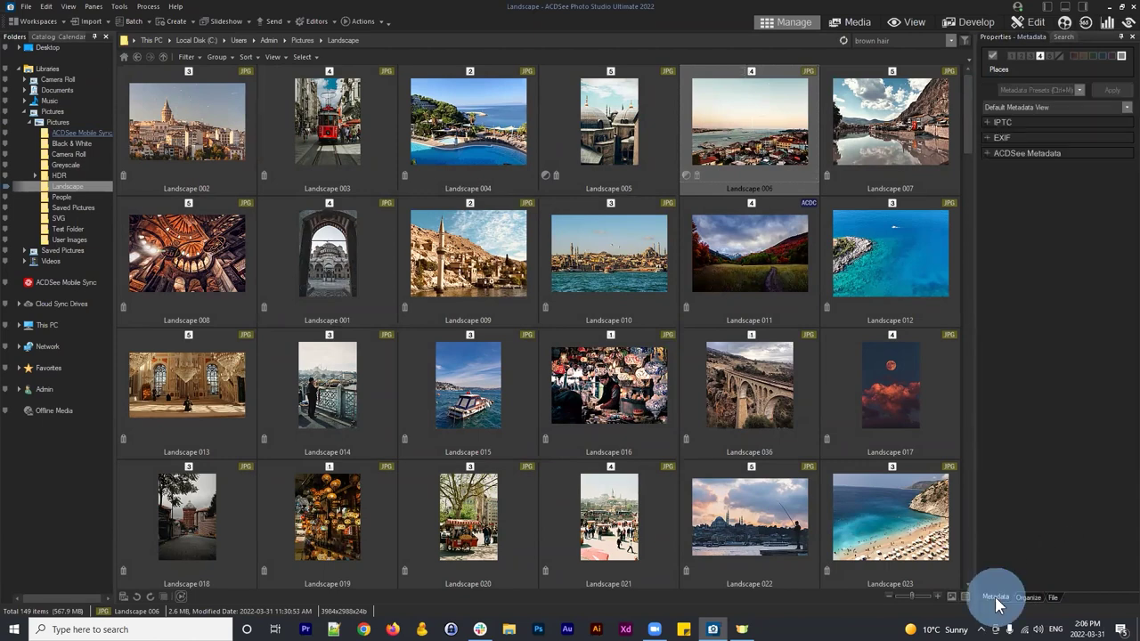
left_click(1000, 122)
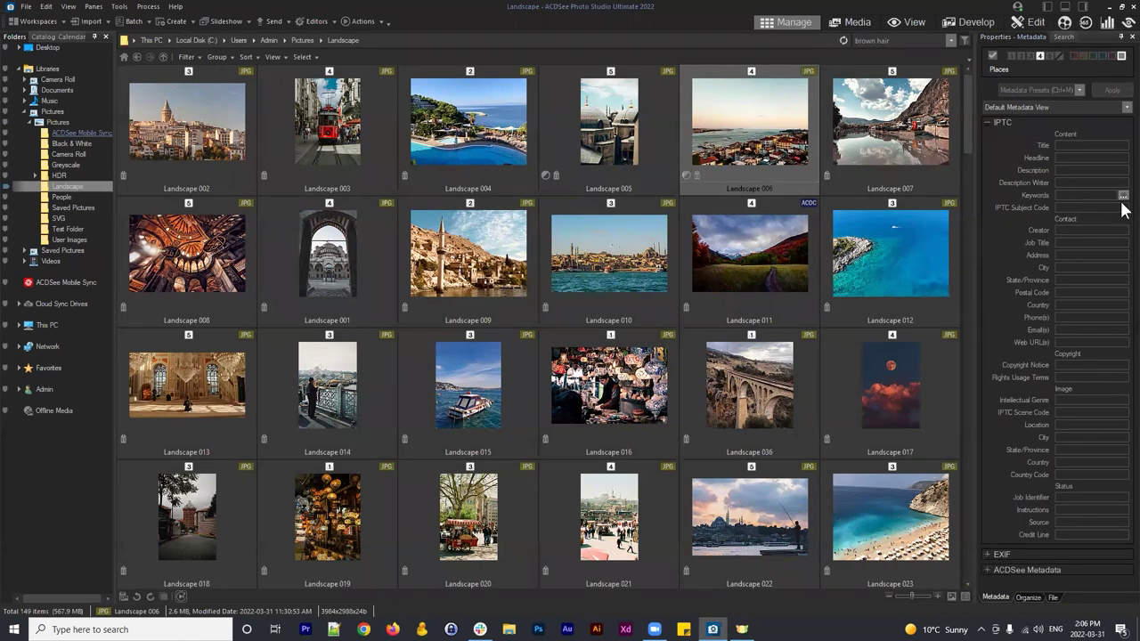
left_click(1028, 90)
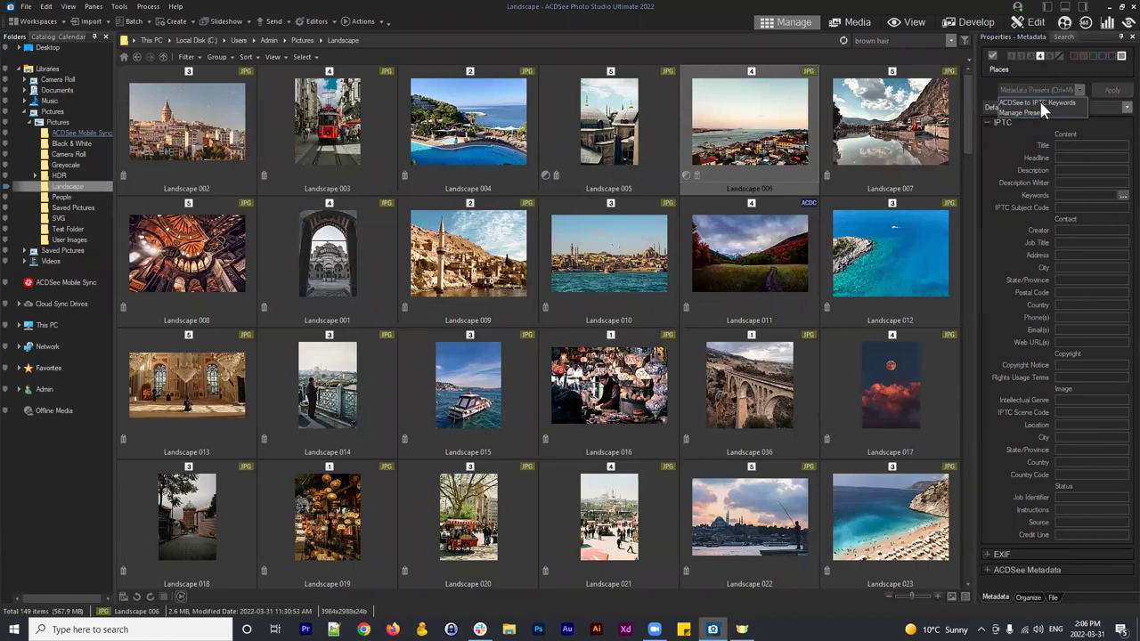
left_click(1033, 110)
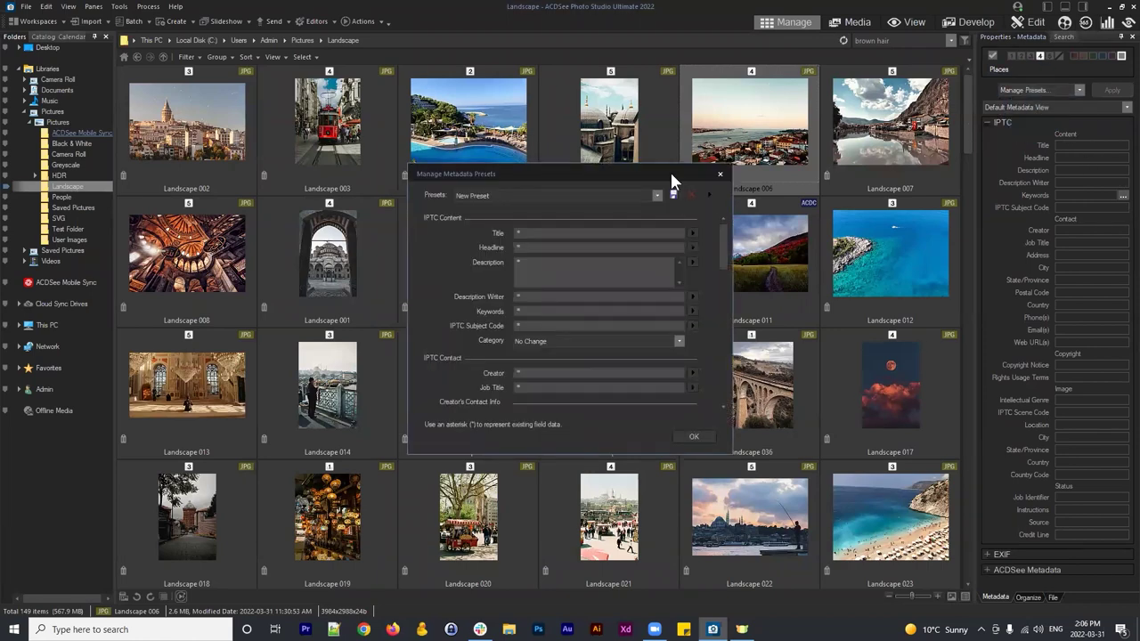
Step: Enlarge the Manage Metadata Presets dialog and look through its IPTC and ACDSee metadata fields
left_click_drag(672, 169, 732, 103)
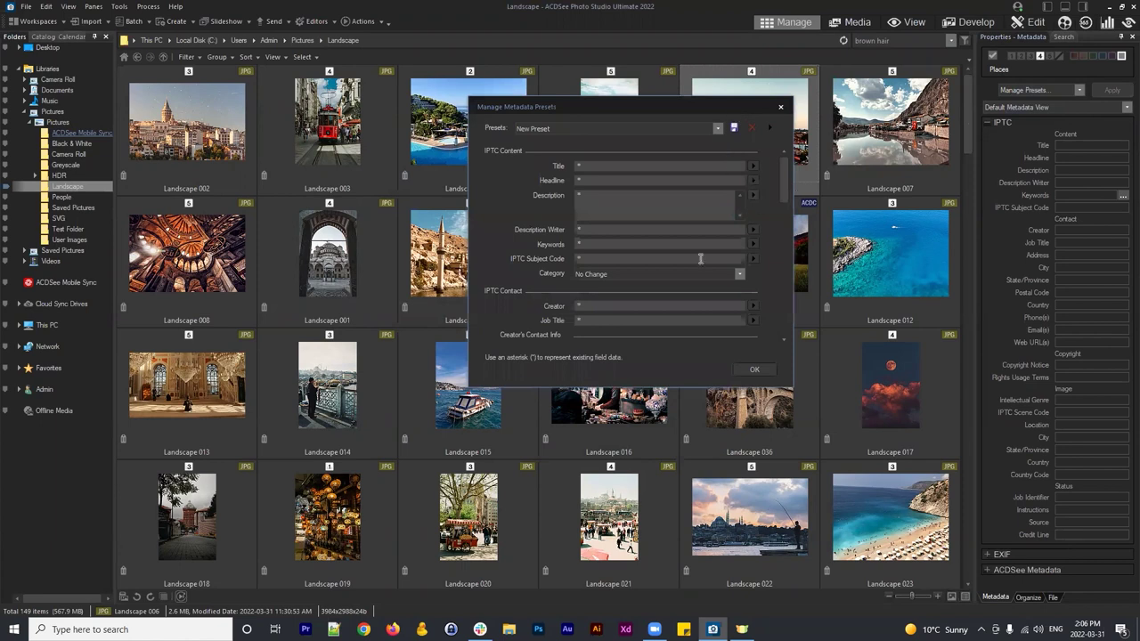
left_click(610, 241)
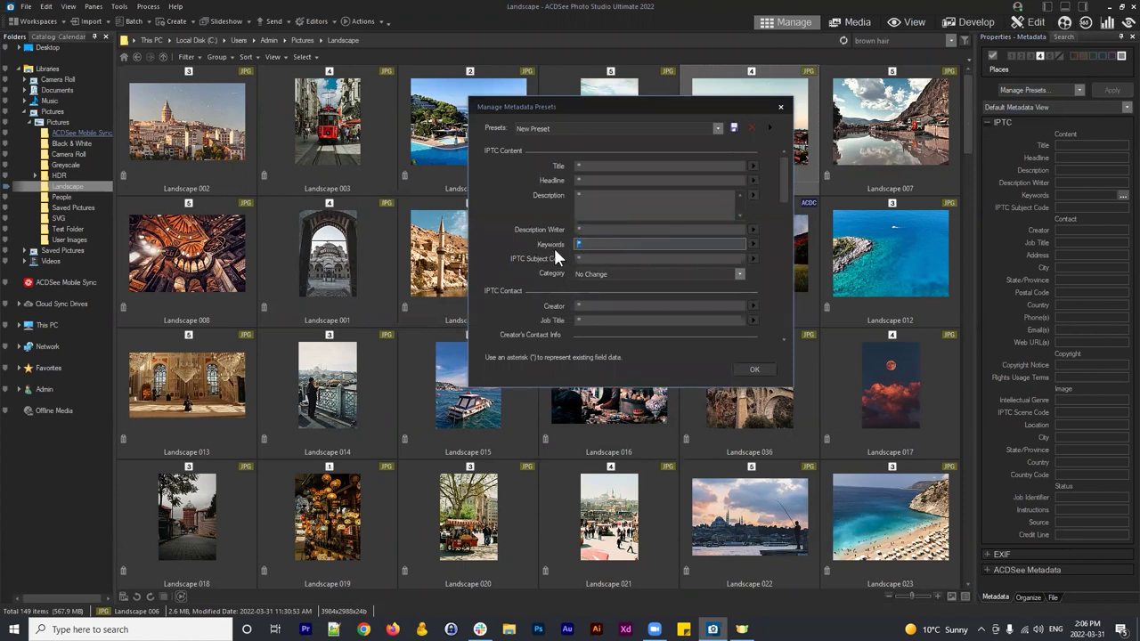
left_click_drag(781, 165, 686, 435)
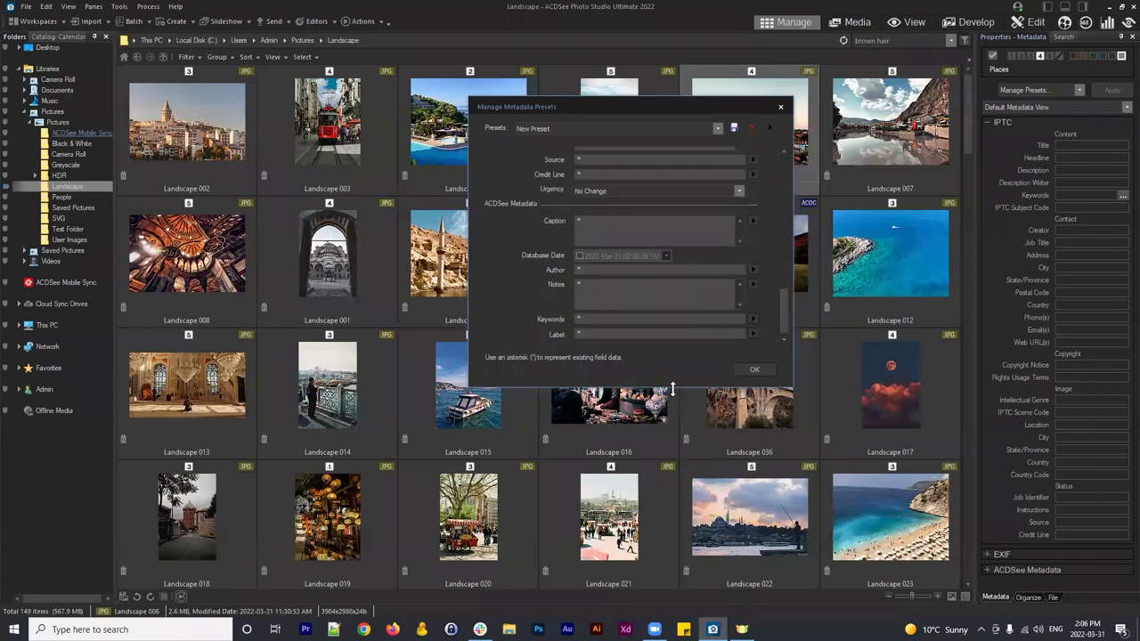
left_click_drag(672, 389, 672, 603)
left_click_drag(783, 270, 775, 182)
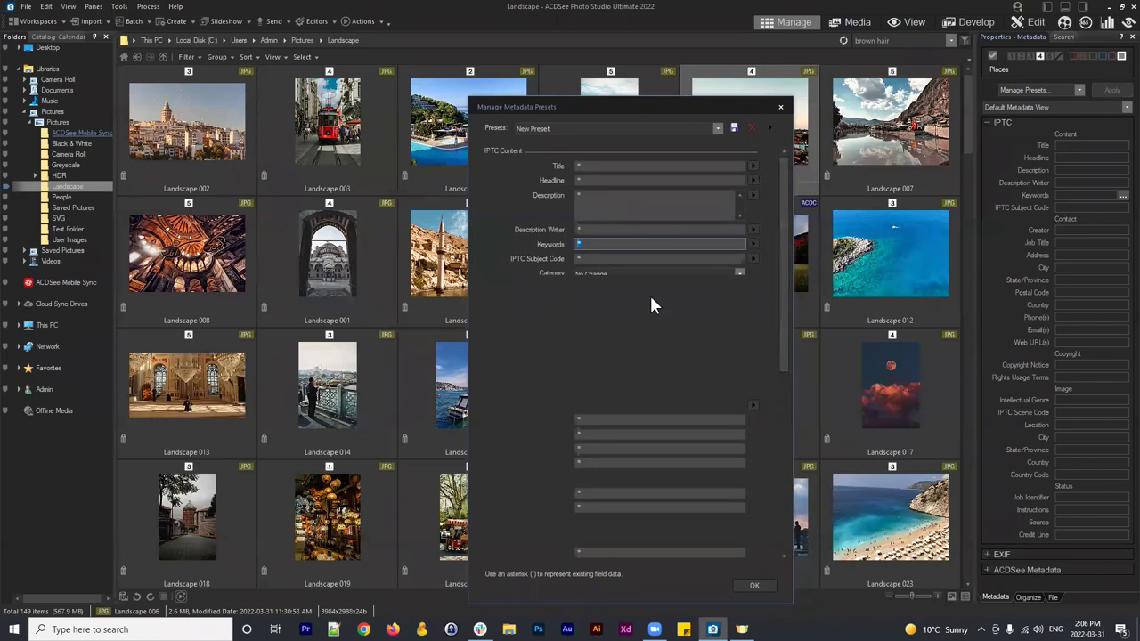
left_click(635, 268)
left_click(788, 237)
left_click_drag(787, 233, 792, 183)
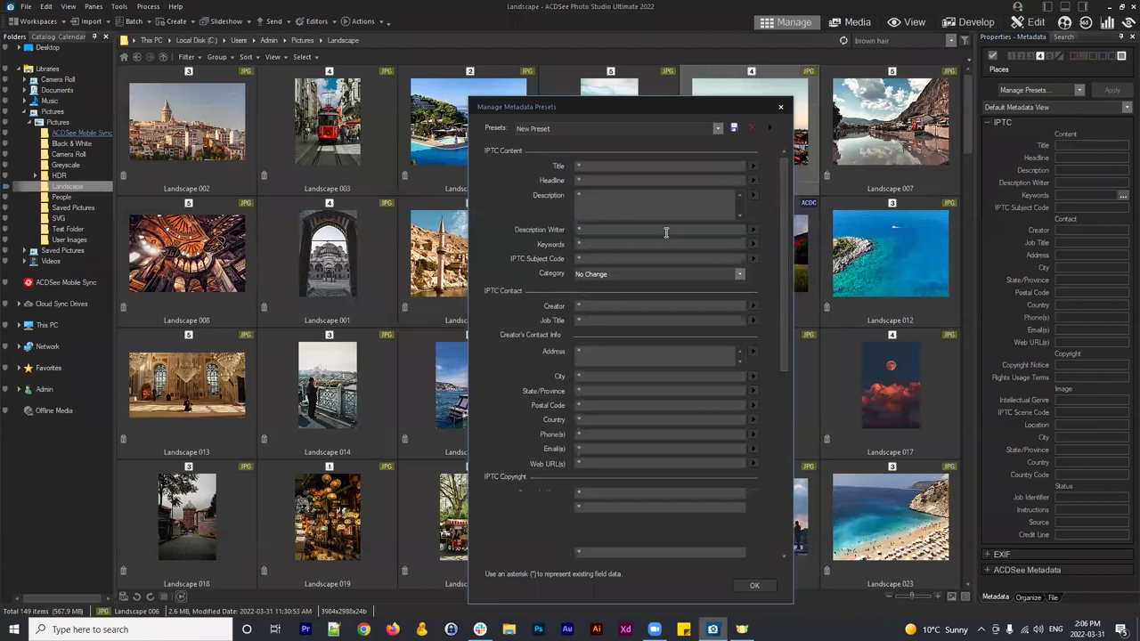
Step: Fill the new preset's IPTC Keywords field with the ACDSee Metadata Keywords property
left_click(602, 243)
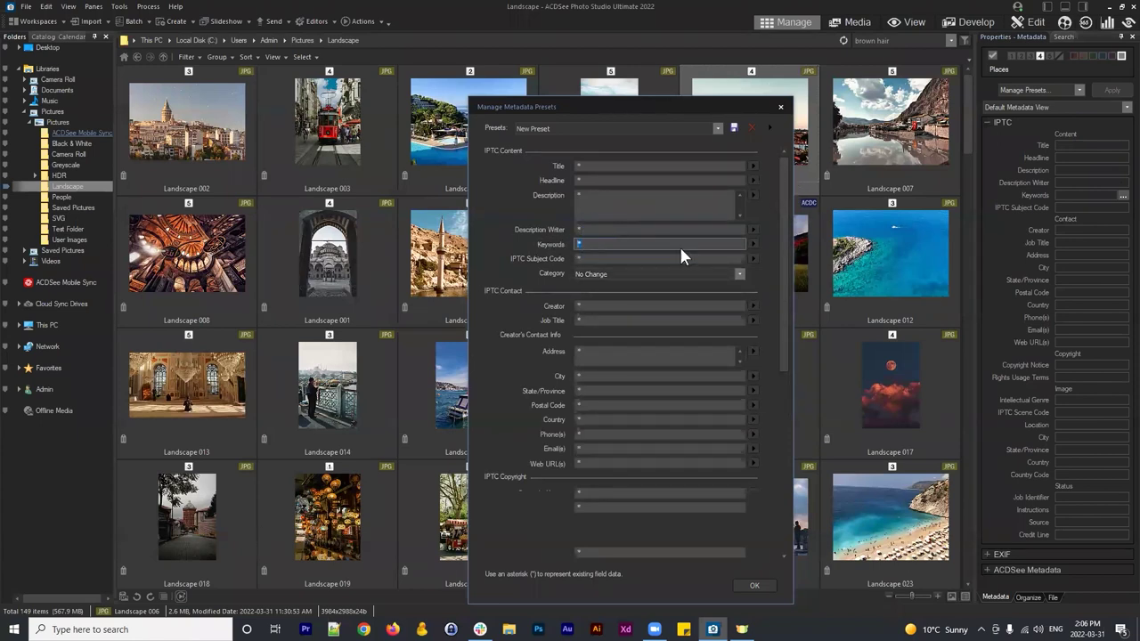
left_click(753, 244)
left_click(806, 252)
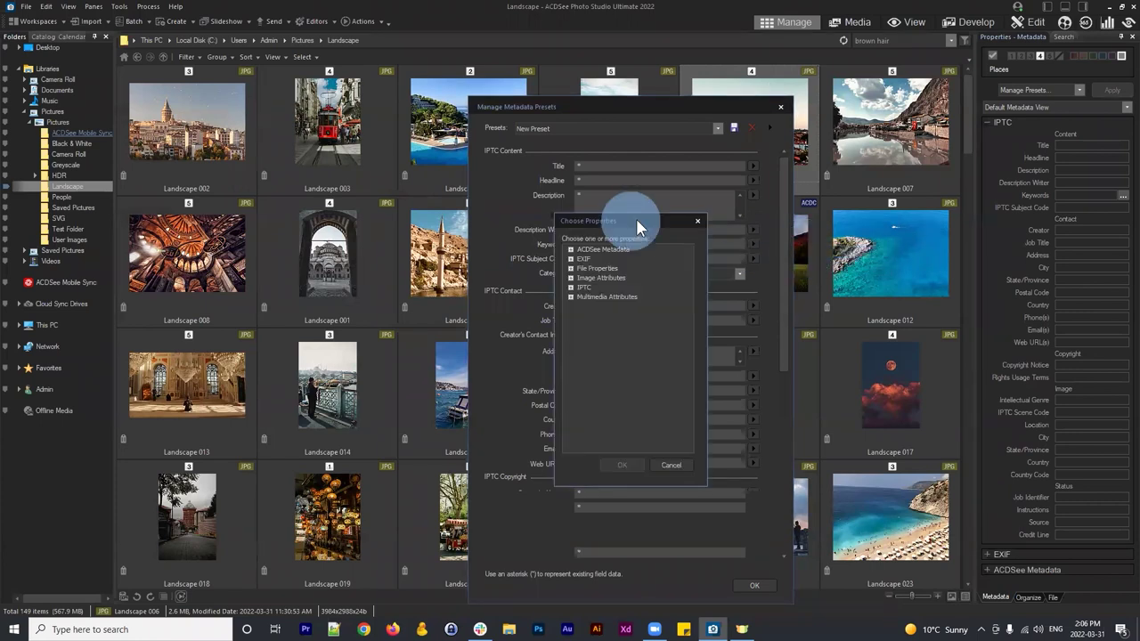
left_click_drag(636, 218, 837, 187)
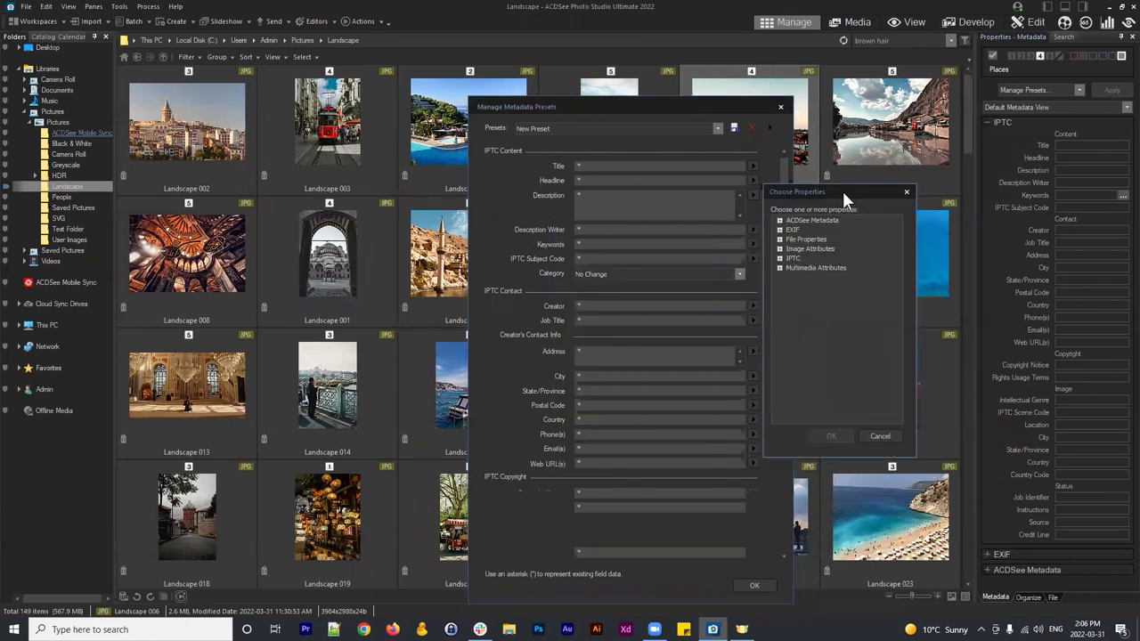
left_click(779, 220)
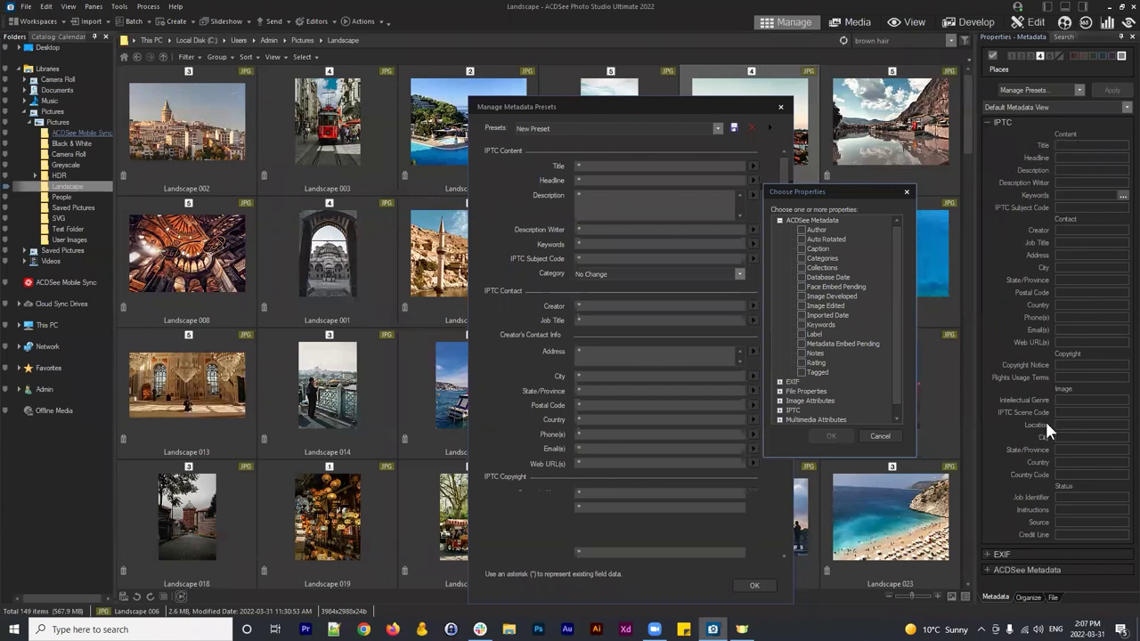
left_click(895, 251)
left_click(802, 325)
left_click(591, 243)
left_click(834, 436)
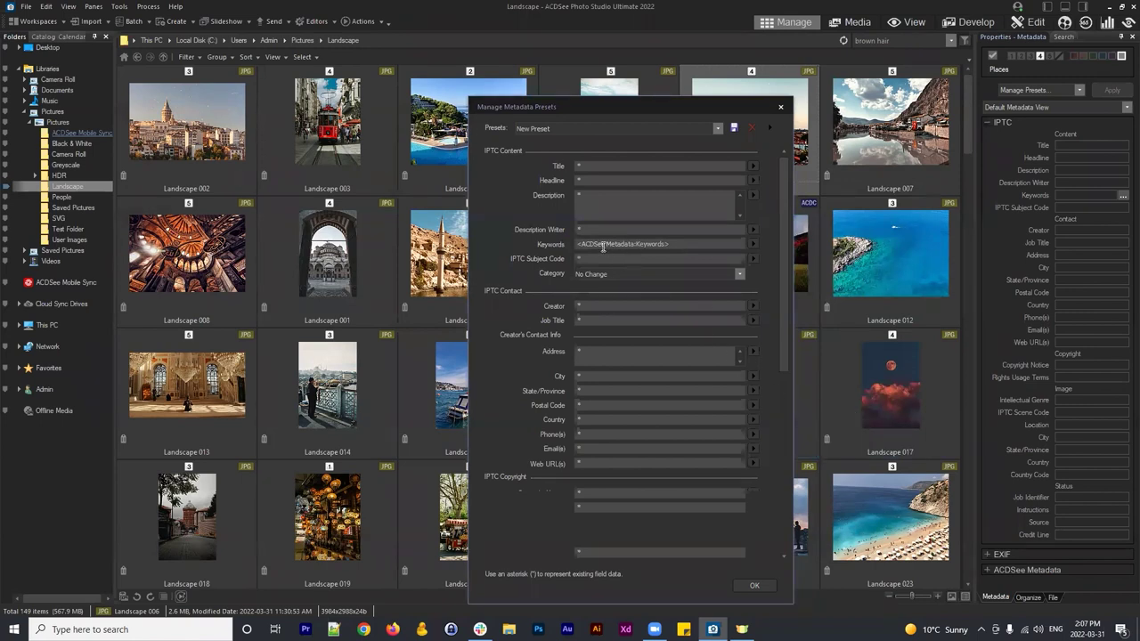
left_click(686, 245)
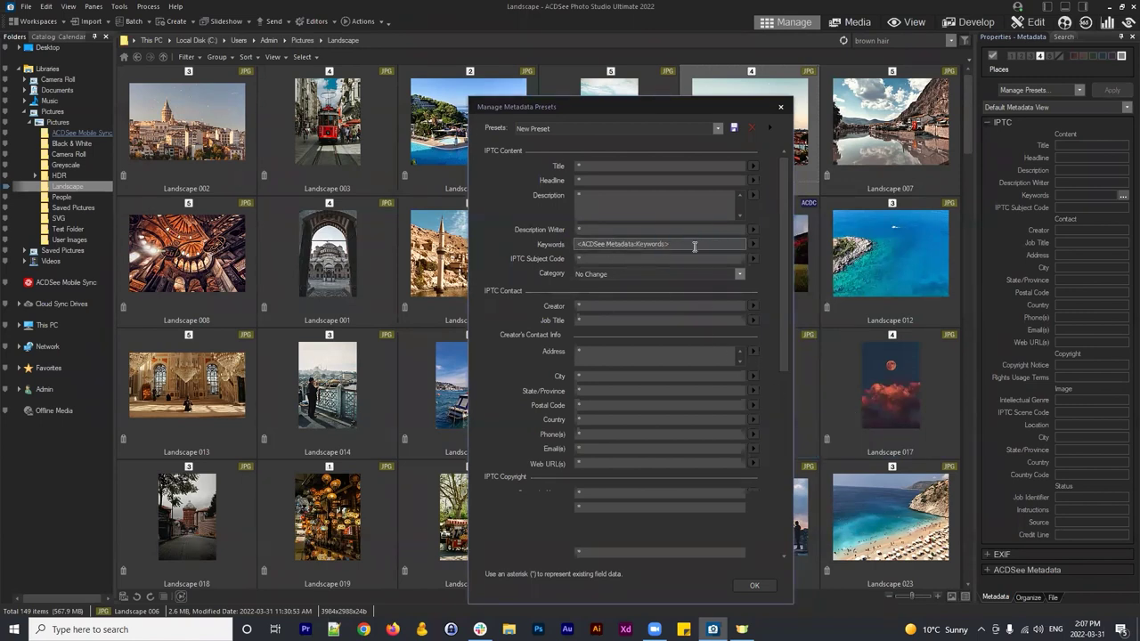
left_click(673, 243)
left_click_drag(673, 243, 564, 244)
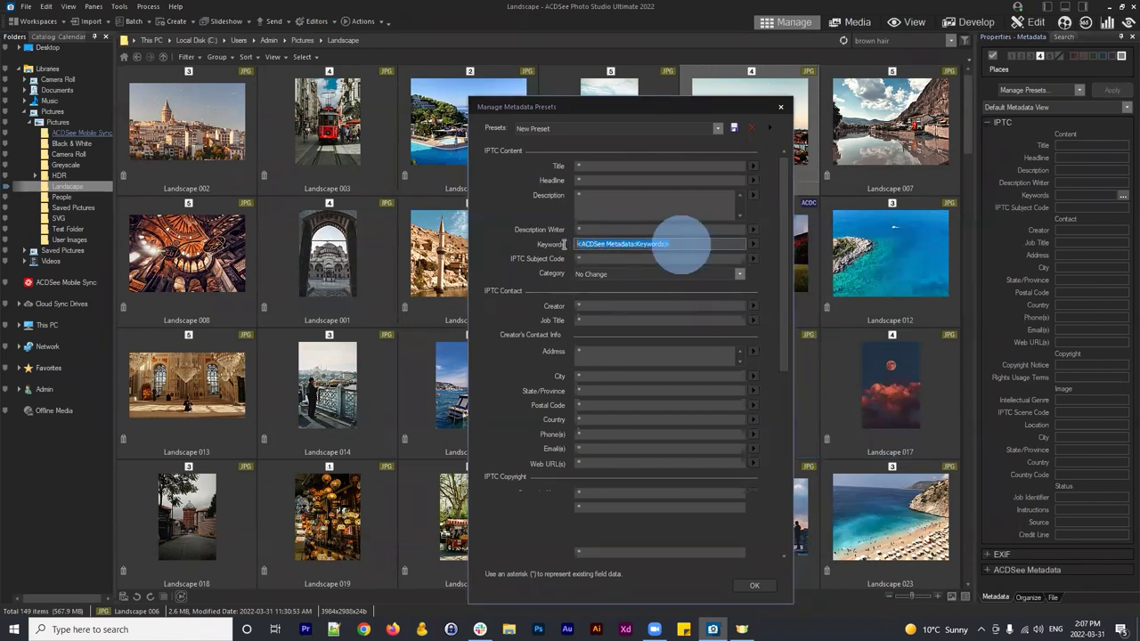
left_click(702, 241)
Step: Save the preset as "ACDSee Keywords to IPTC Keywords Quick Action" and close the presets manager
left_click(733, 129)
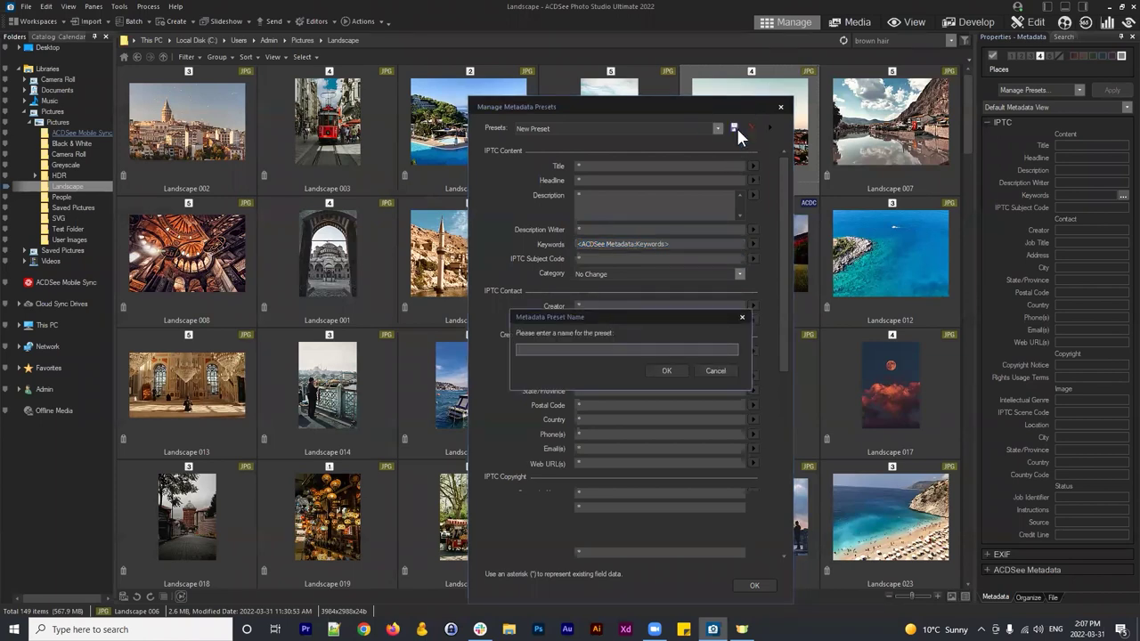
type("ACDSee KLeywords")
key("BackSpace")
key("BackSpace")
key("BackSpace")
key("BackSpace")
type("ords Quick Actions")
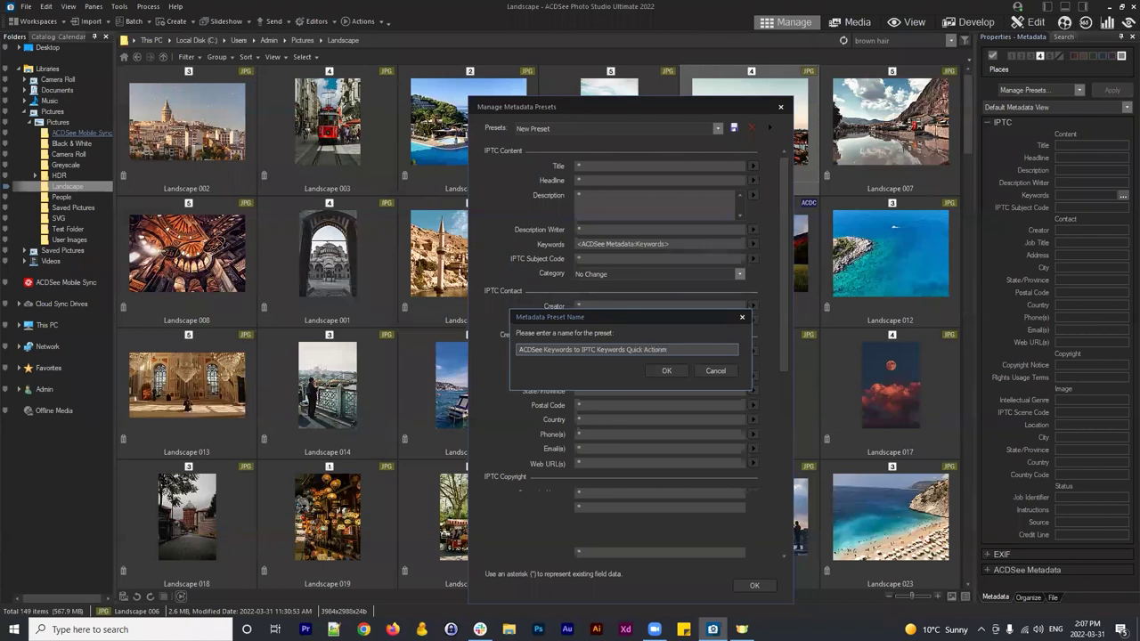
left_click(662, 366)
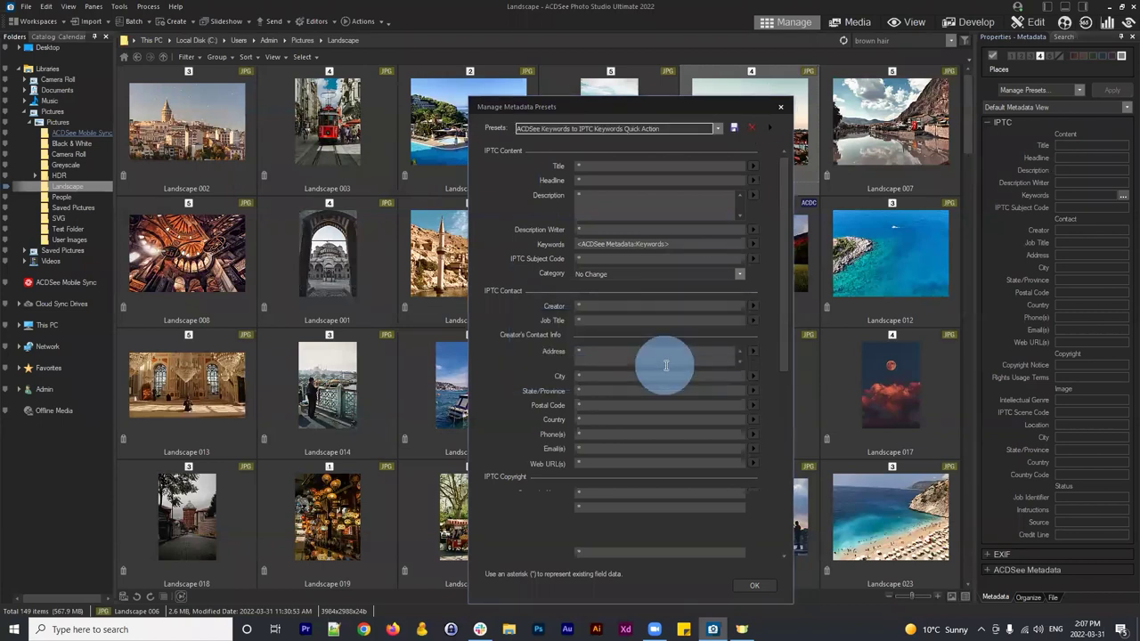
left_click(677, 141)
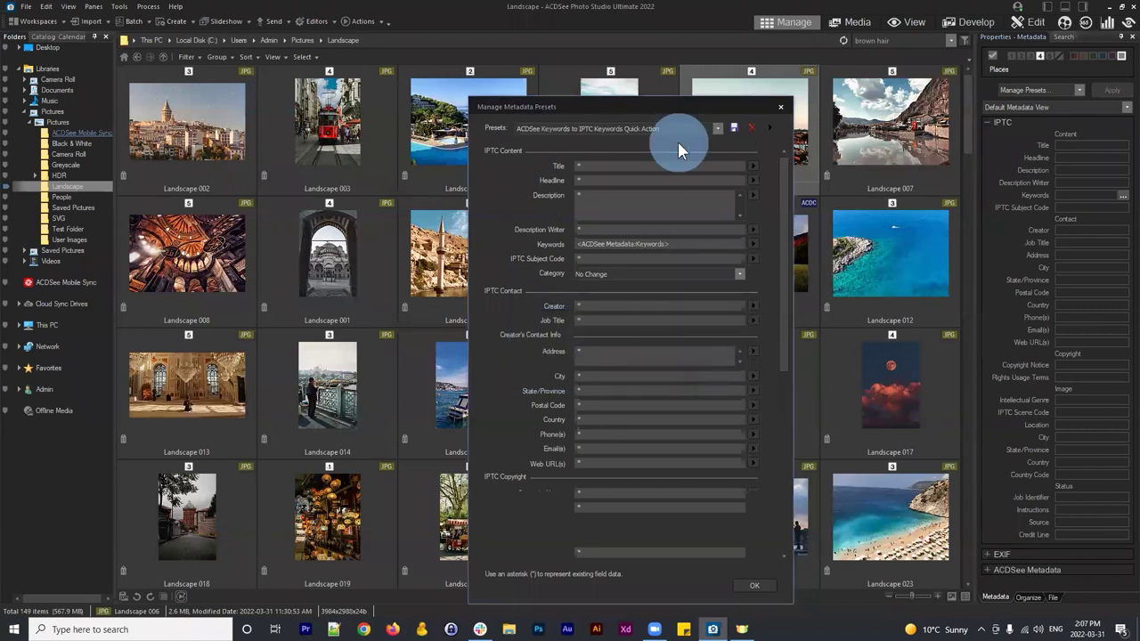
left_click(753, 586)
Step: Apply the "ACDSee Keywords to IPTC Keywords Quick Action" preset to the photo Landscape 006
left_click(553, 359)
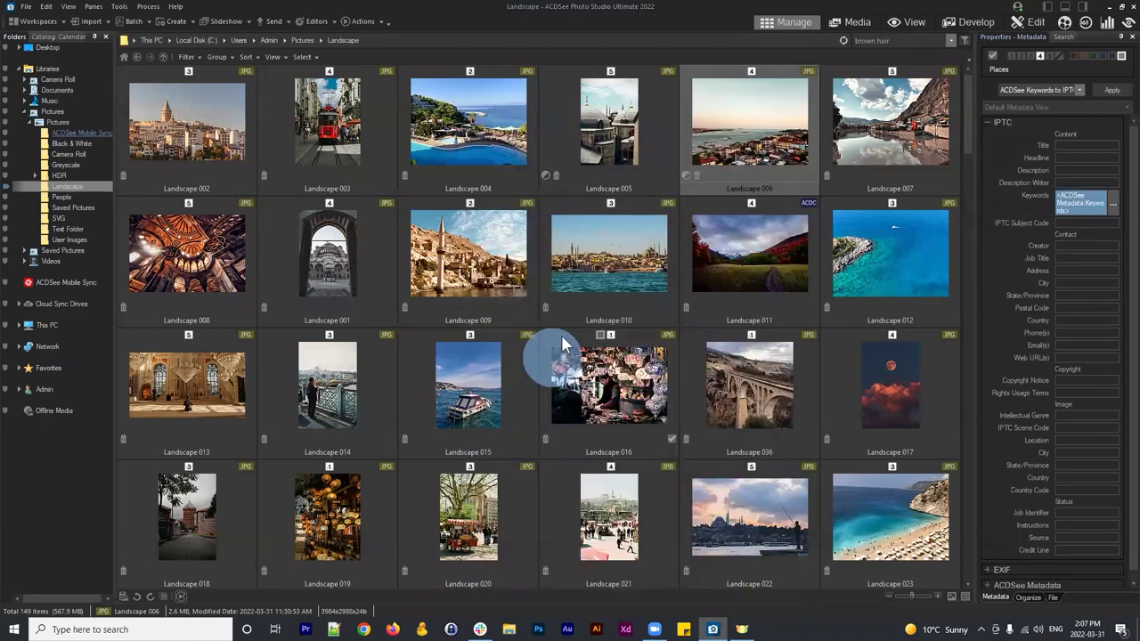
left_click(752, 125)
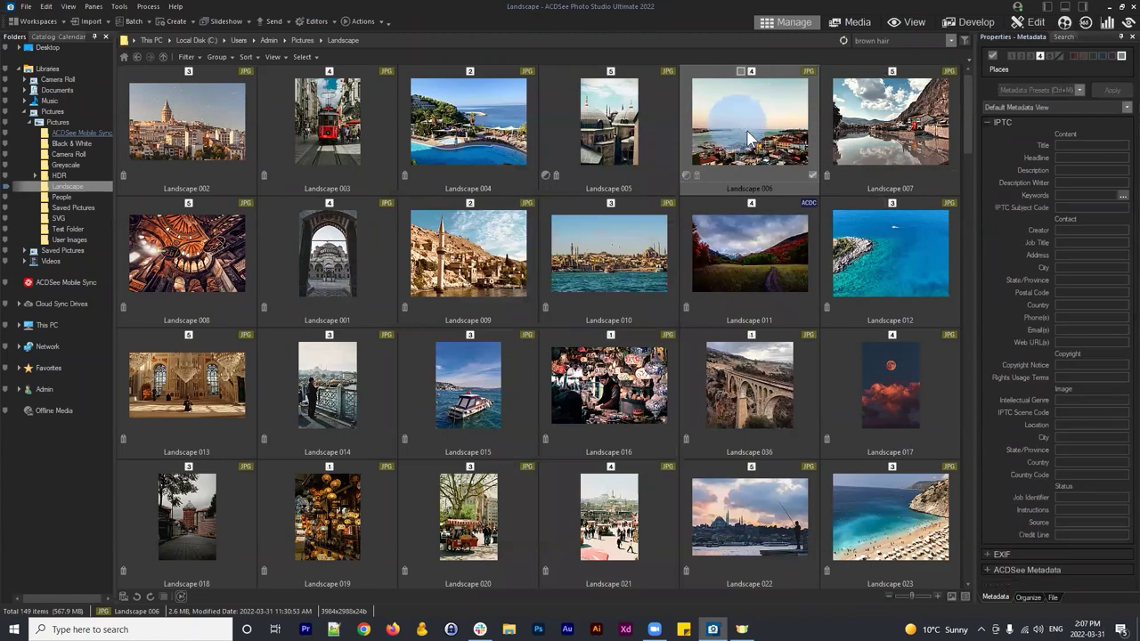
left_click(1077, 89)
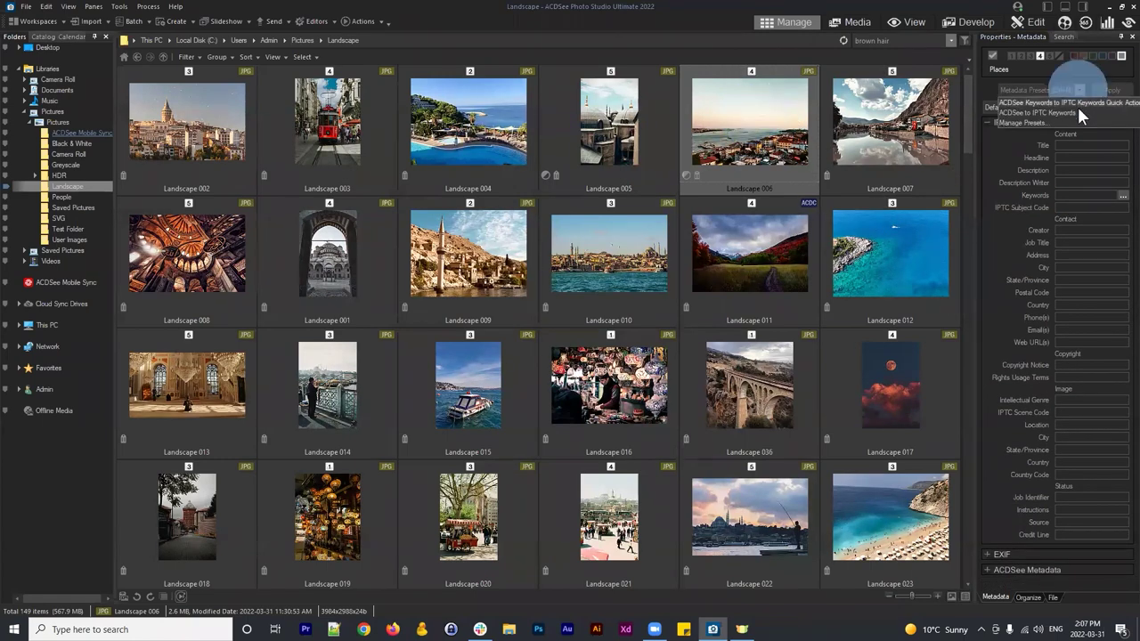
left_click(1009, 102)
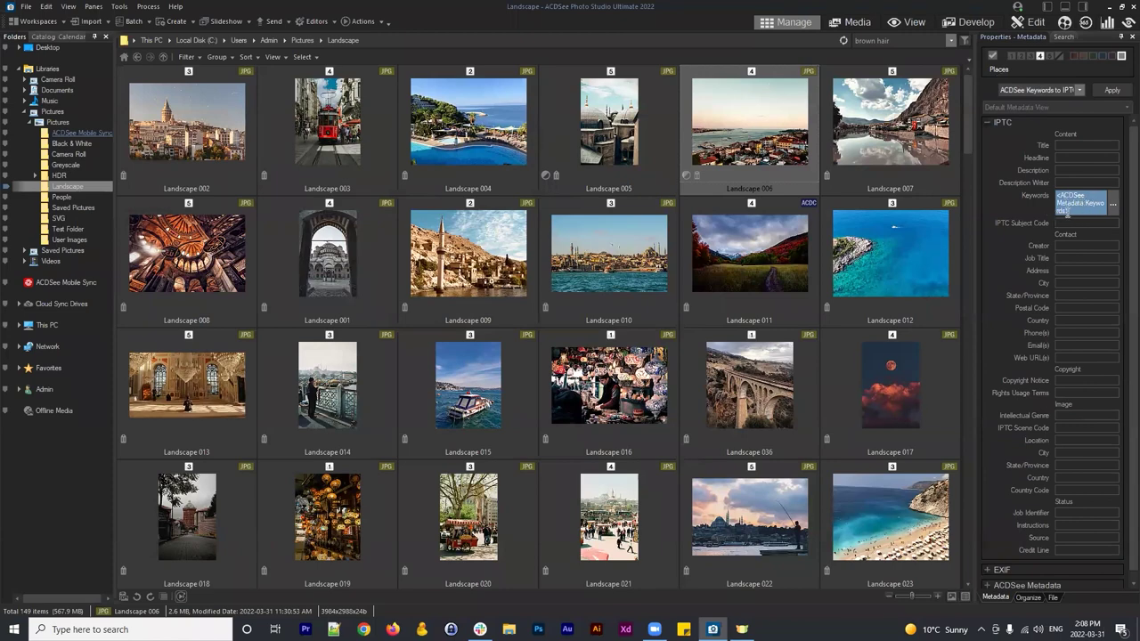
left_click(1111, 90)
left_click(731, 131)
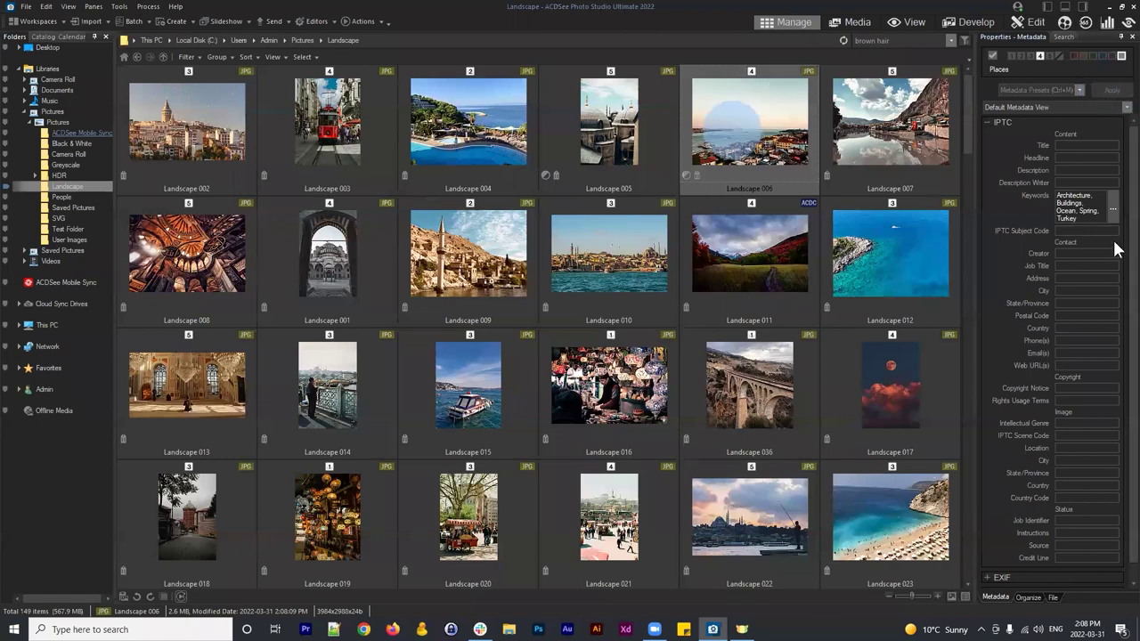
Step: Compare the IPTC keywords of Landscape 006 with its assigned ACDSee keywords
left_click(1090, 221)
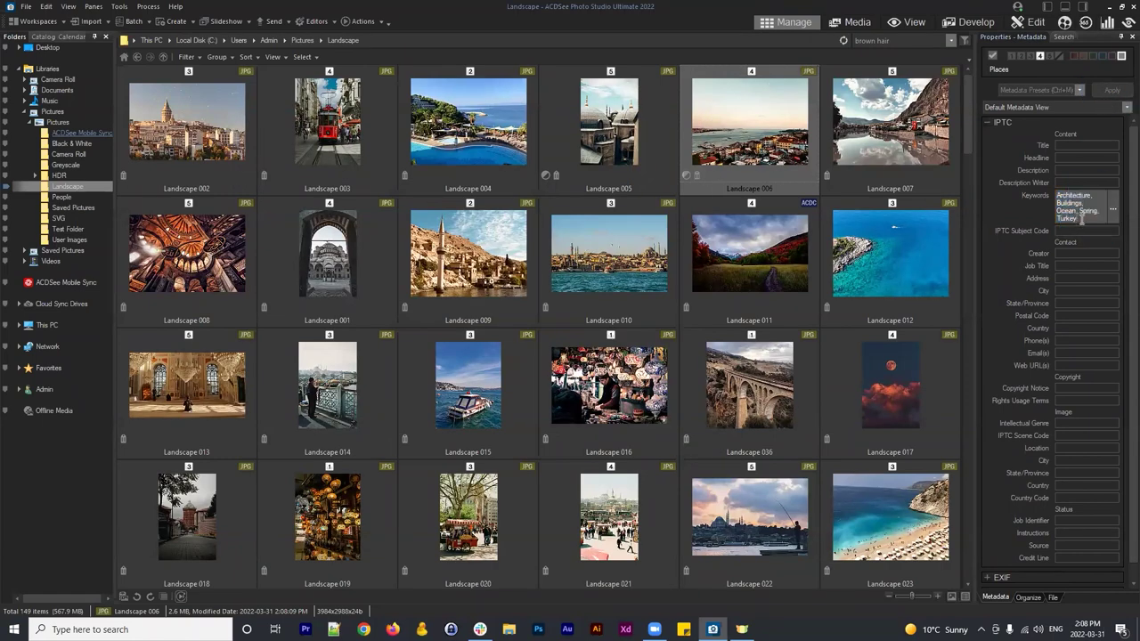
left_click(1081, 220)
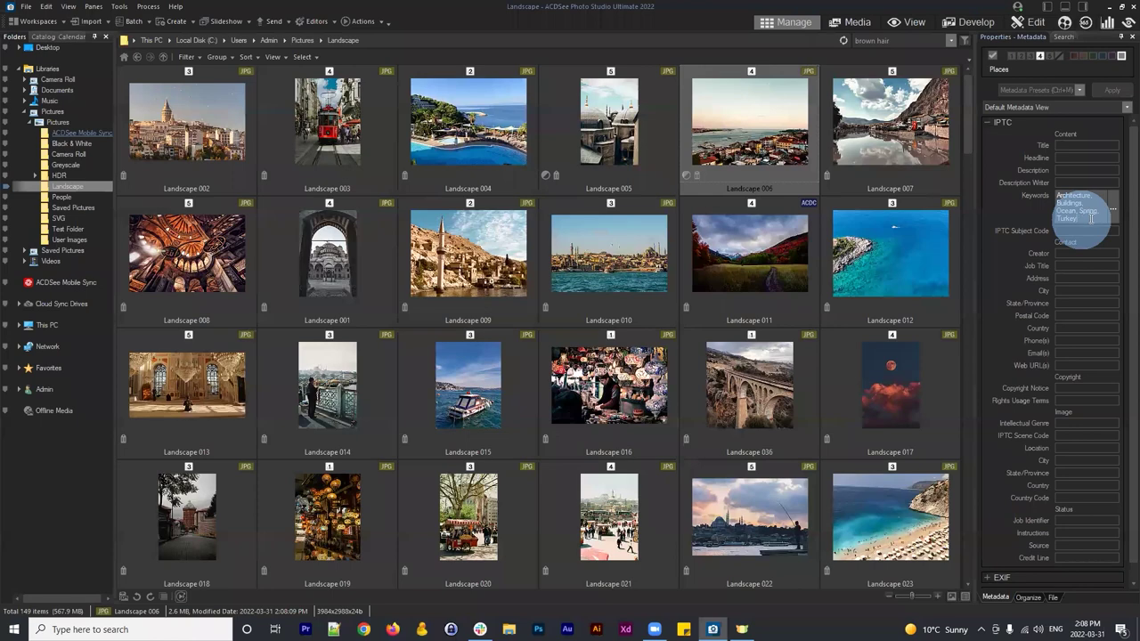
left_click(1027, 597)
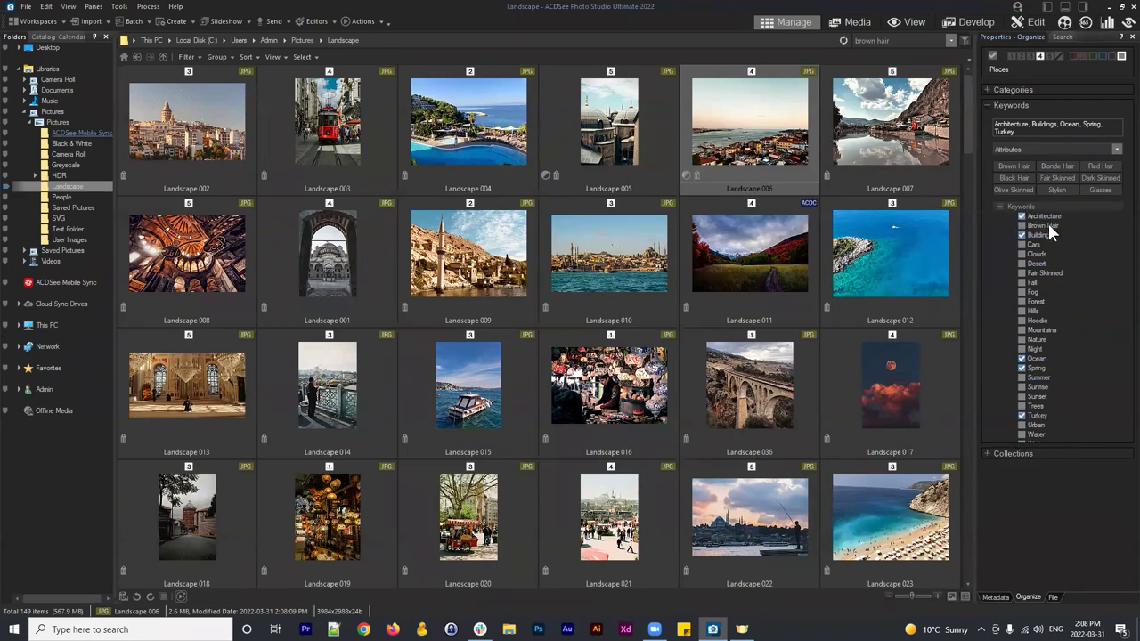
left_click(995, 597)
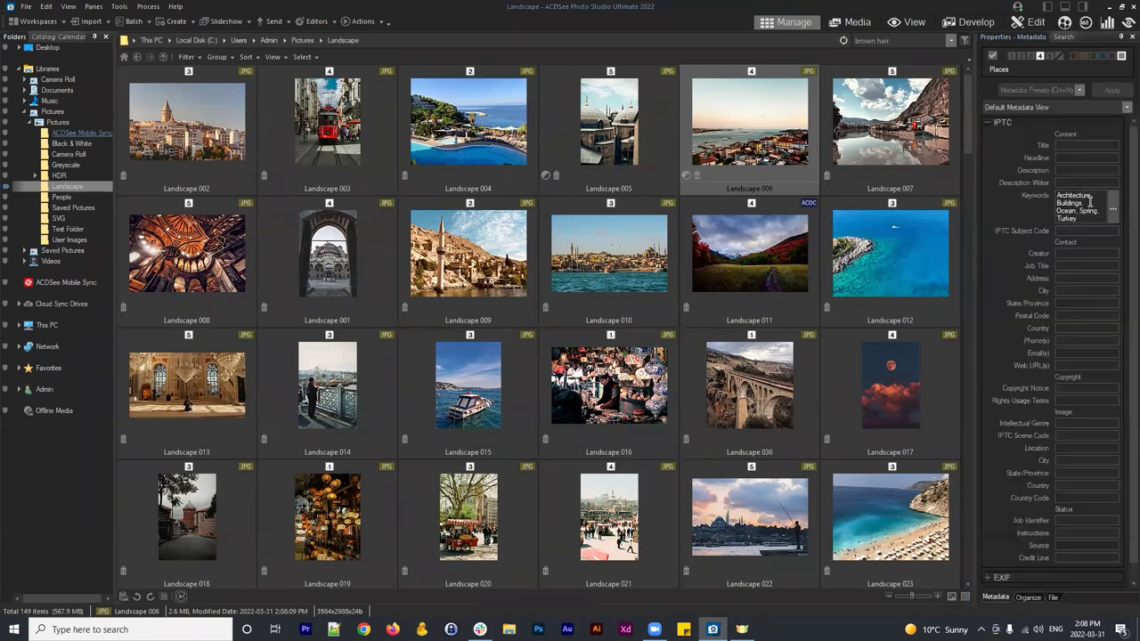
left_click(1088, 207)
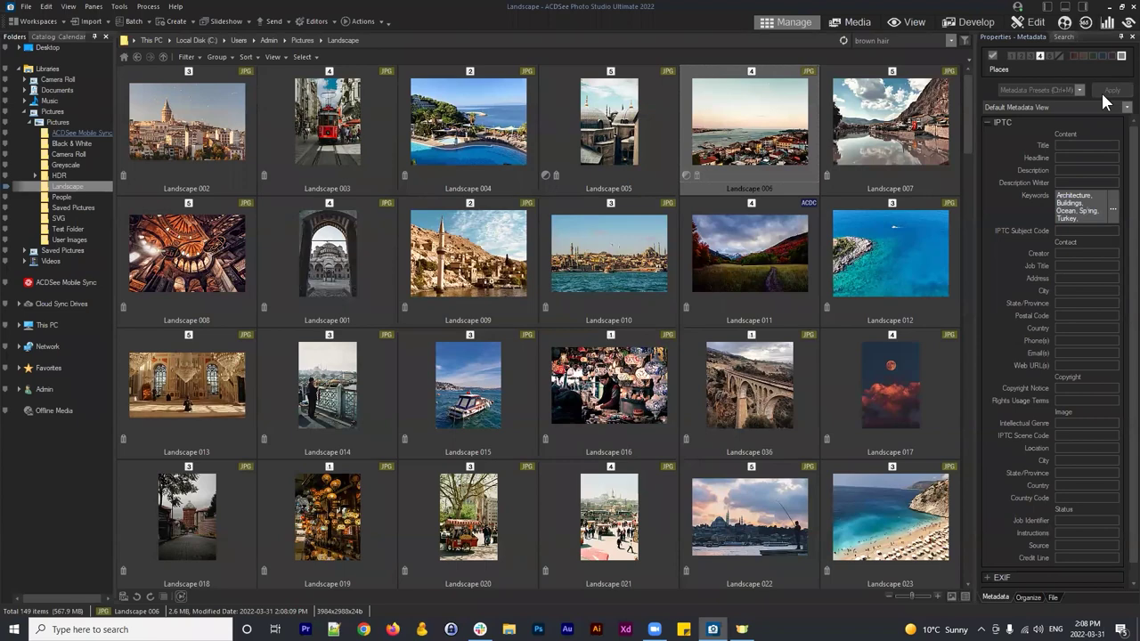
left_click(757, 134)
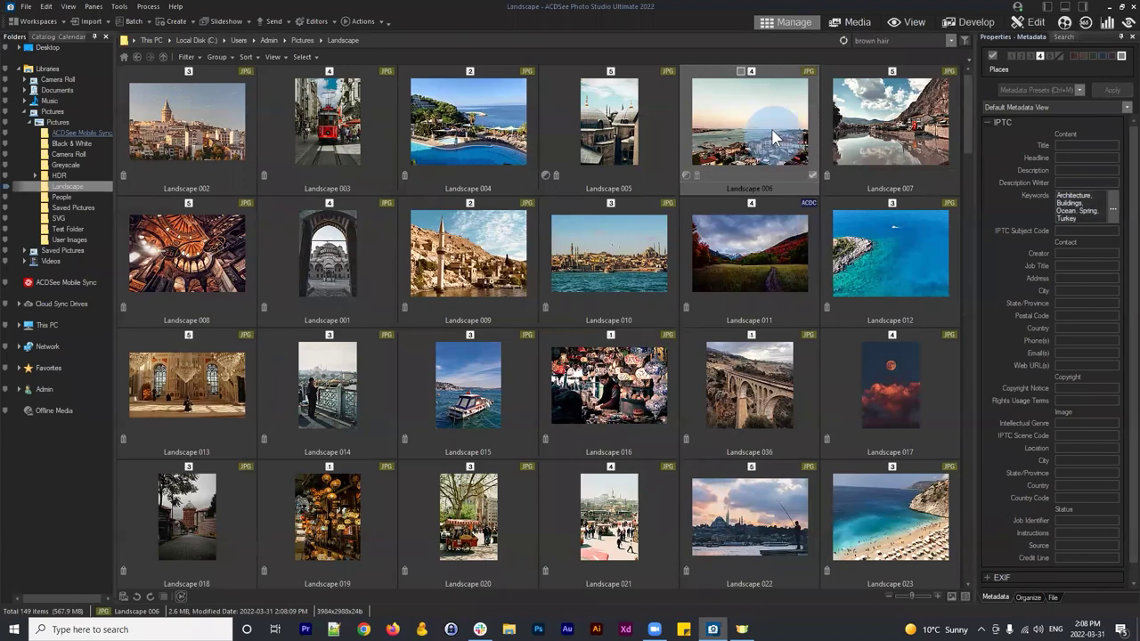
left_click(856, 138)
Step: Switch to File Explorer and open the Landscape folder inside Pictures
left_click(508, 630)
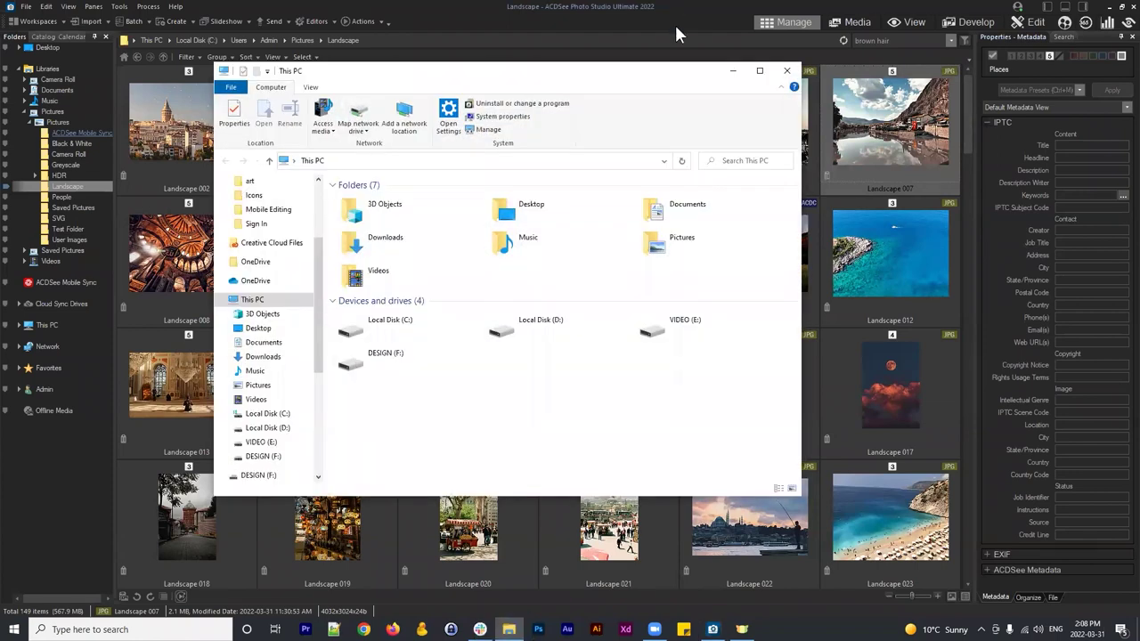
left_click_drag(627, 77, 550, 124)
double_click(592, 293)
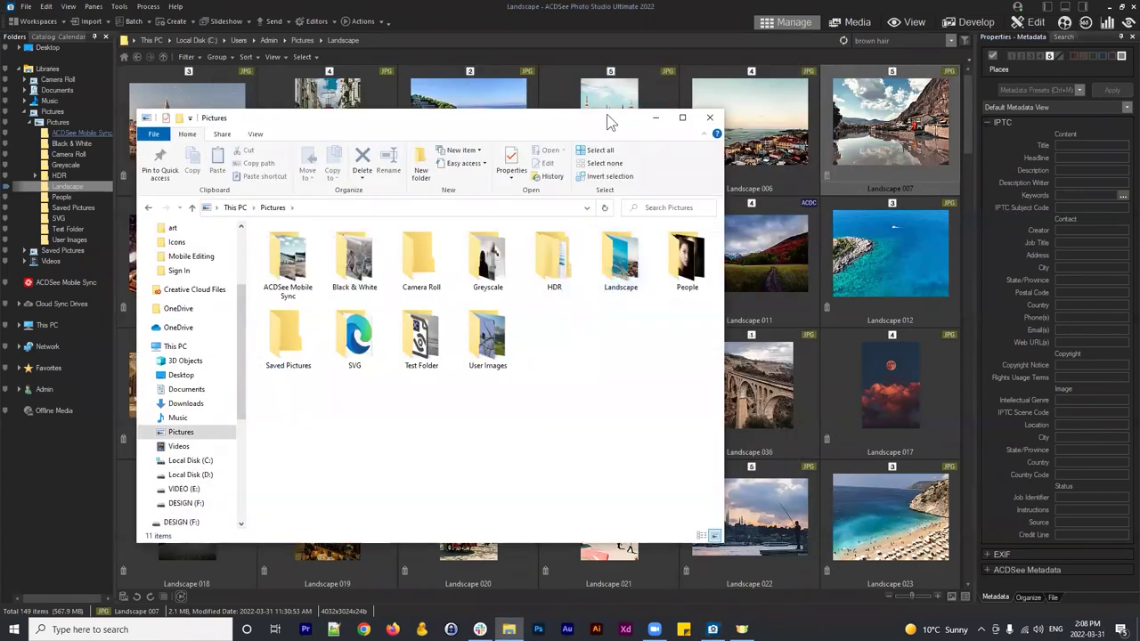
left_click_drag(610, 122, 530, 79)
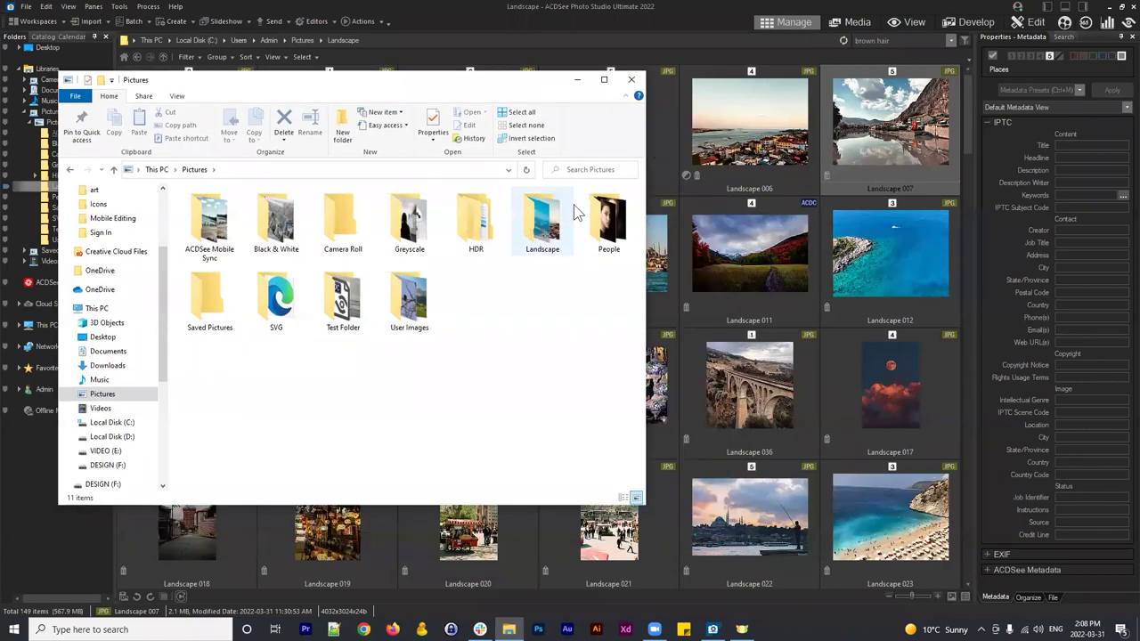
left_click(747, 145)
left_click(508, 630)
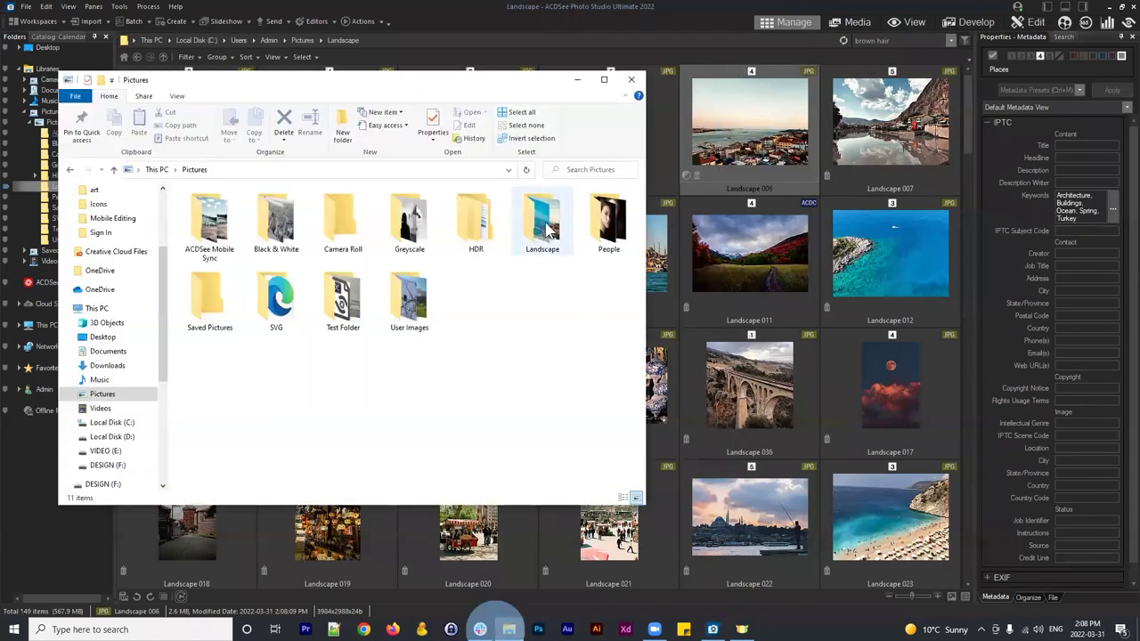
double_click(535, 219)
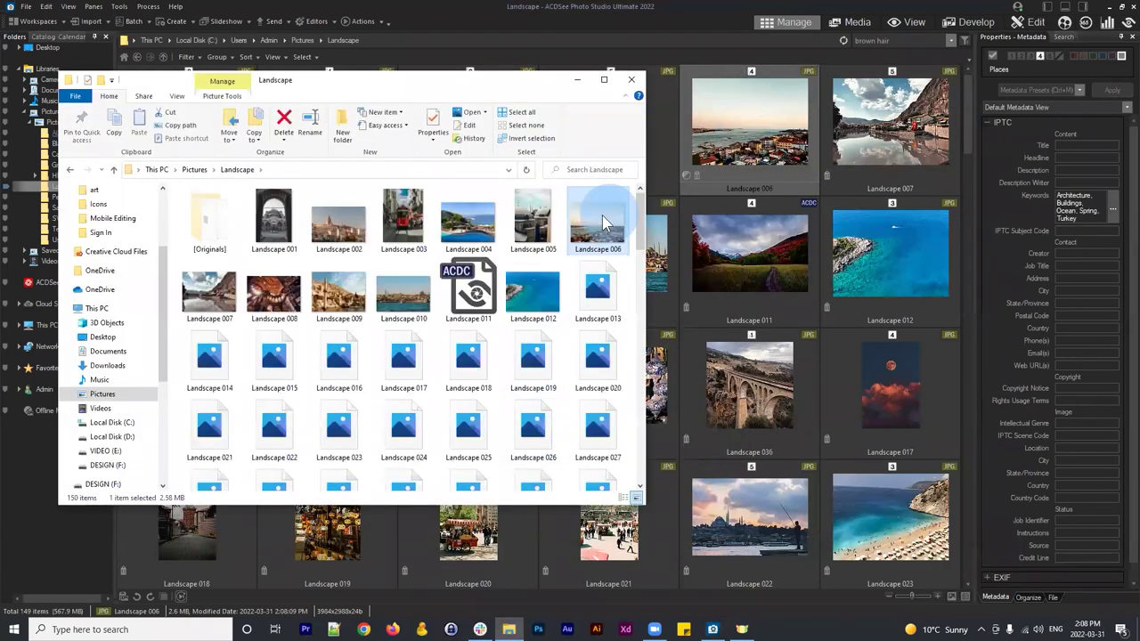
Step: Open the detailed file properties of Landscape 006 in File Explorer
left_click(598, 227)
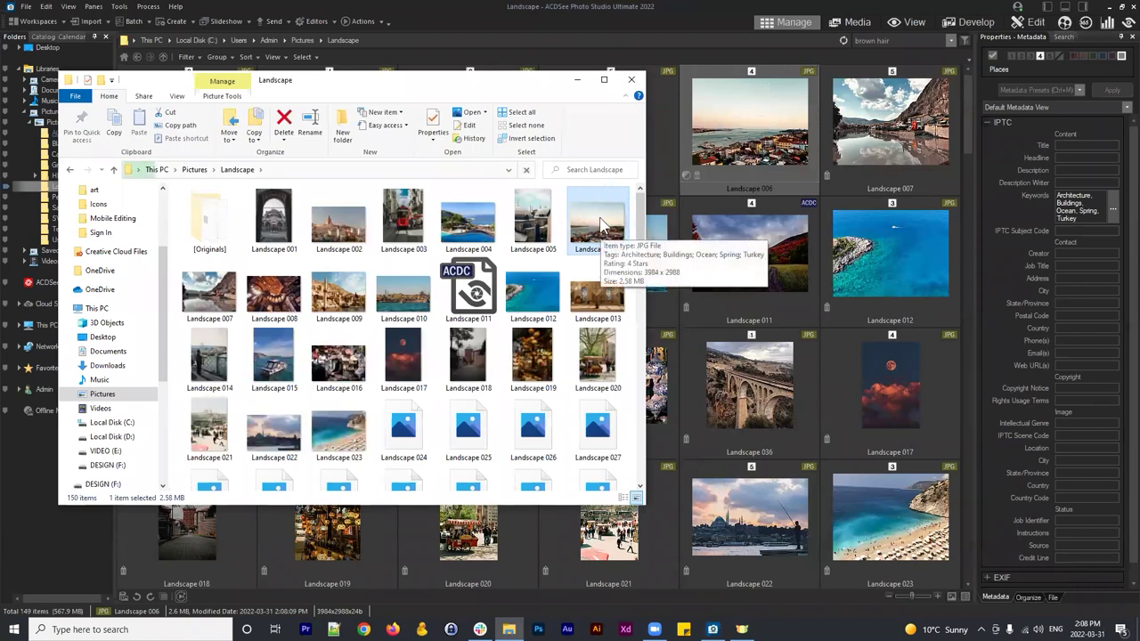
right_click(598, 228)
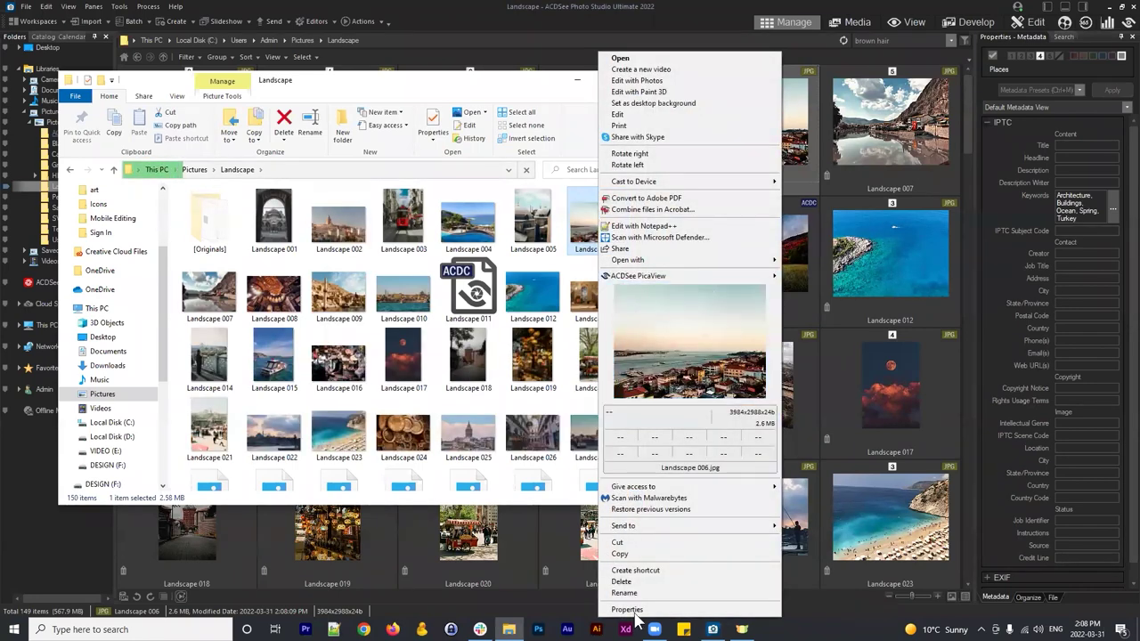
left_click(634, 610)
left_click_drag(676, 219, 513, 148)
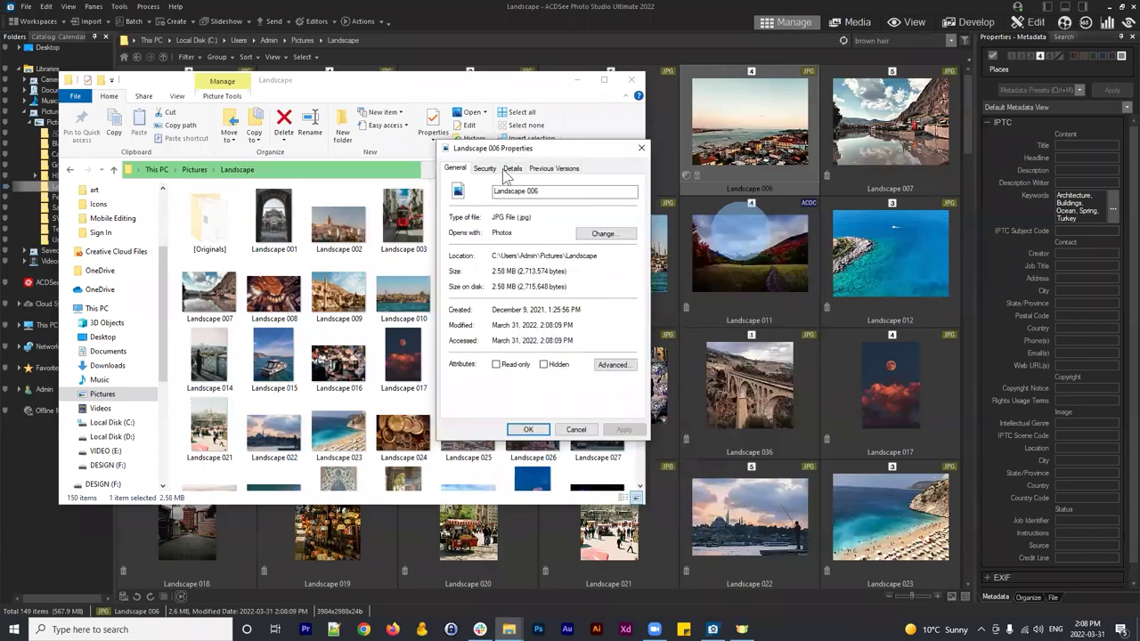
left_click(512, 168)
Step: Examine the full Tags entry of Landscape 006, close its properties and the File Explorer window, and return to ACDSee
left_click(479, 247)
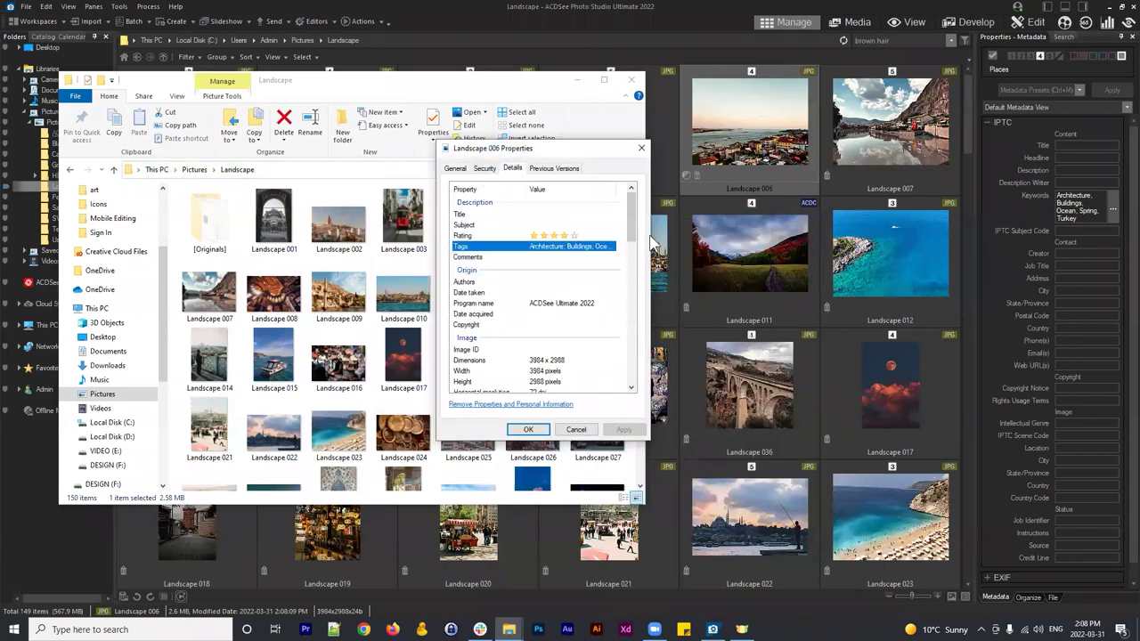
left_click(482, 247)
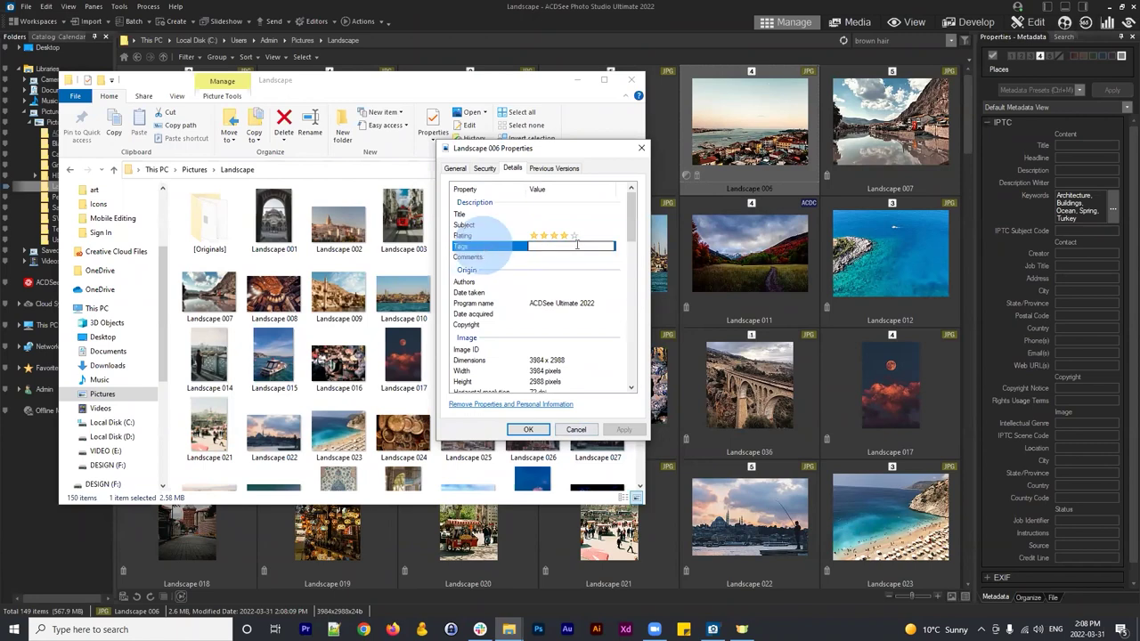
left_click(532, 268)
left_click(543, 247)
key("ctrl+shift+Right")
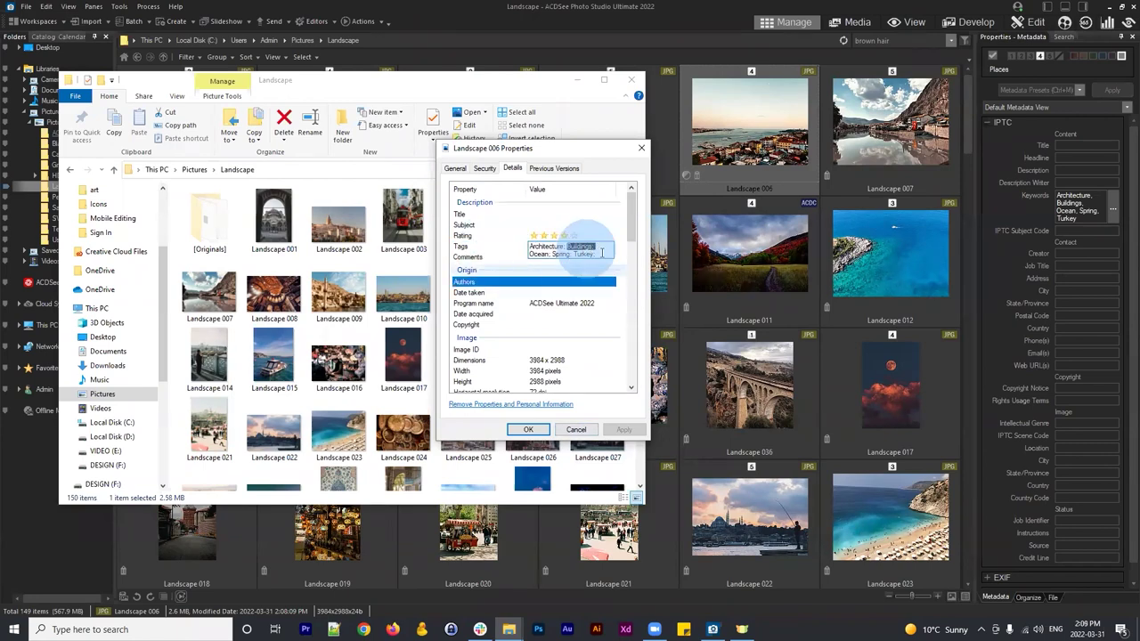
double_click(584, 253)
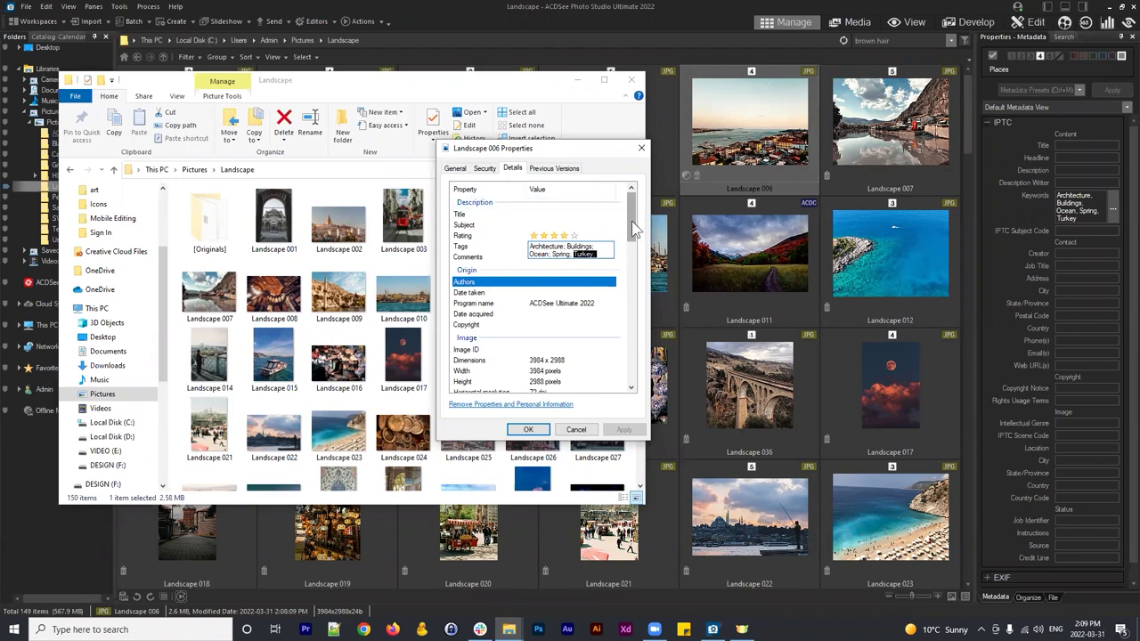
scroll(630, 224, "down", 1)
scroll(630, 224, "up", 1)
left_click(528, 245)
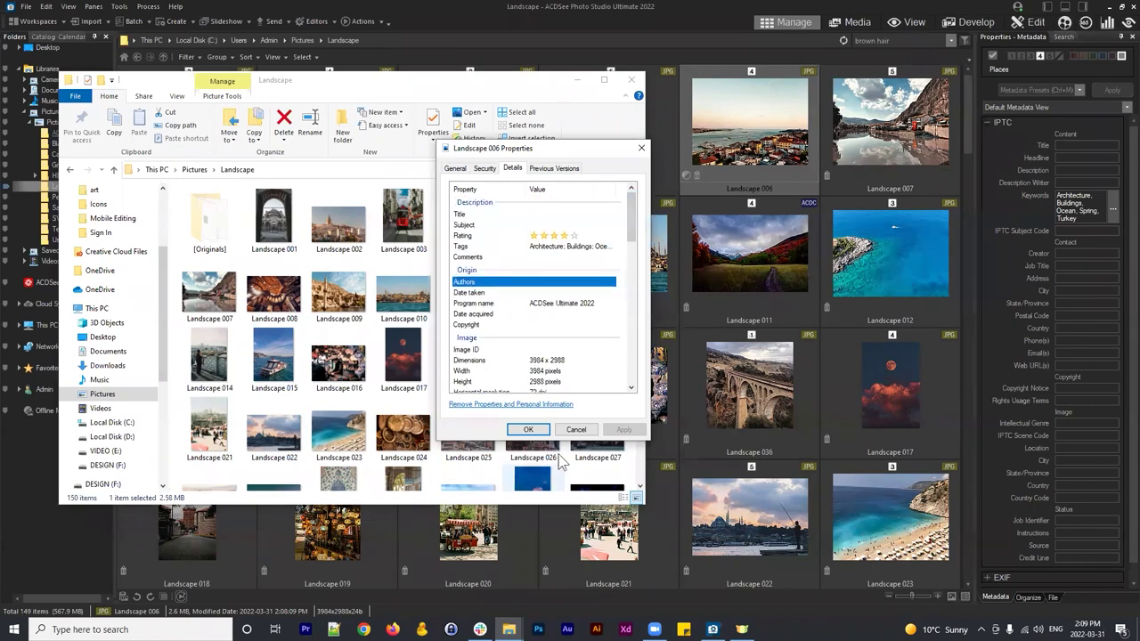
left_click(528, 429)
left_click(631, 79)
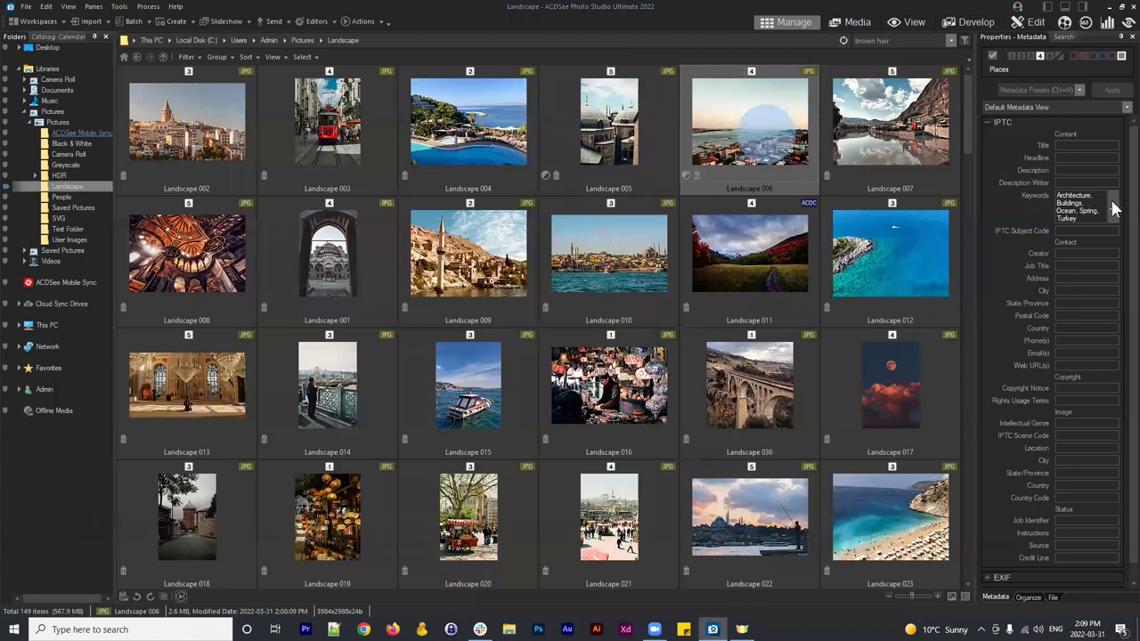
Step: Look through the IPTC, EXIF and ACDSee Metadata groups of Landscape 006, leaving only ACDSee Metadata expanded
mouse_move(1126, 147)
left_mouse_down()
mouse_move(1124, 194)
mouse_move(1122, 145)
left_mouse_up()
left_click(995, 124)
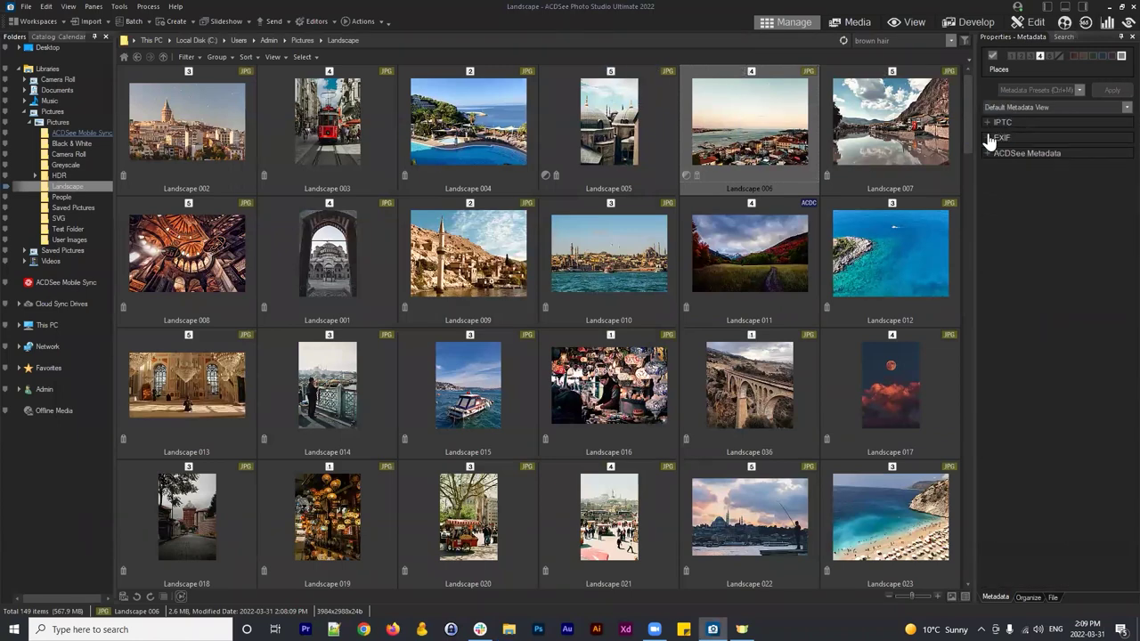
left_click(995, 138)
left_click(995, 138)
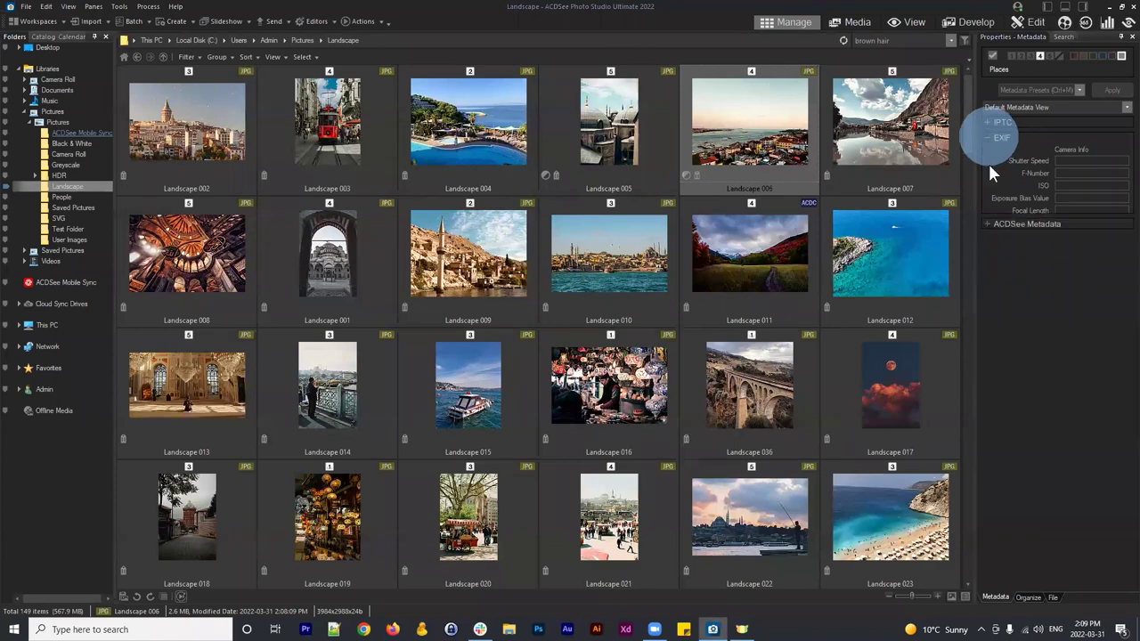
left_click(990, 153)
left_click(990, 153)
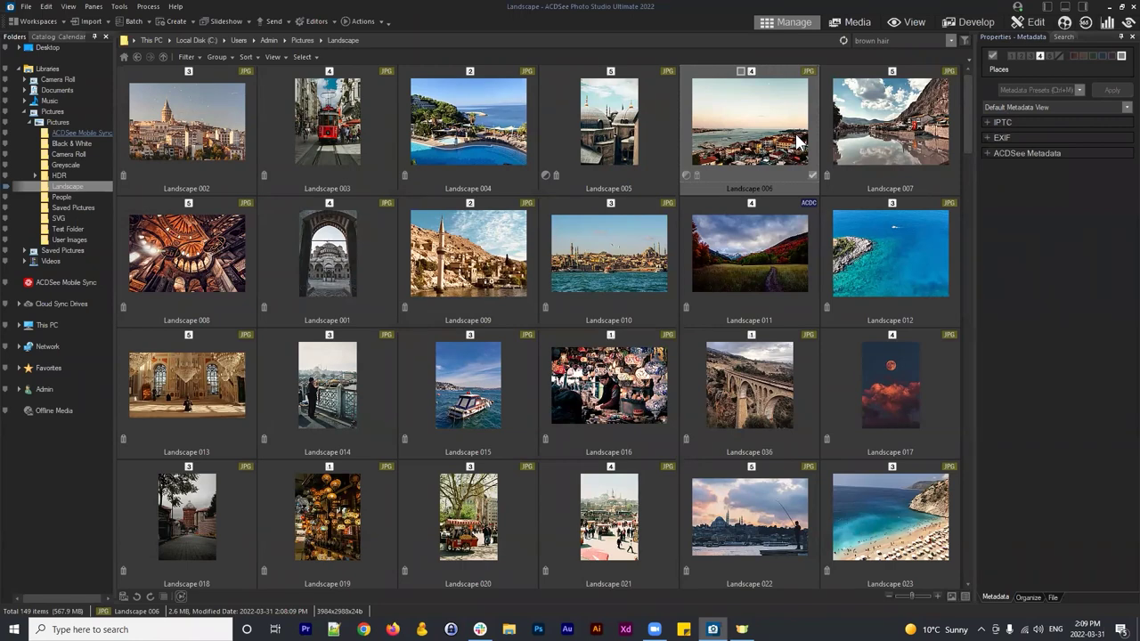
left_click(779, 137)
left_click(990, 140)
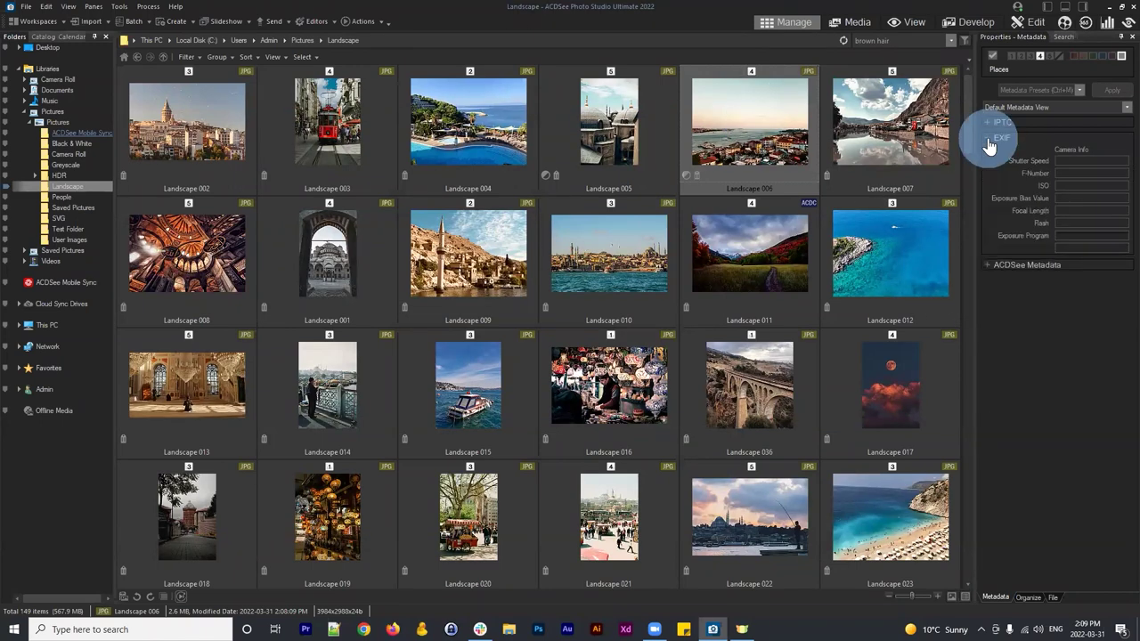
left_click(990, 140)
left_click(990, 155)
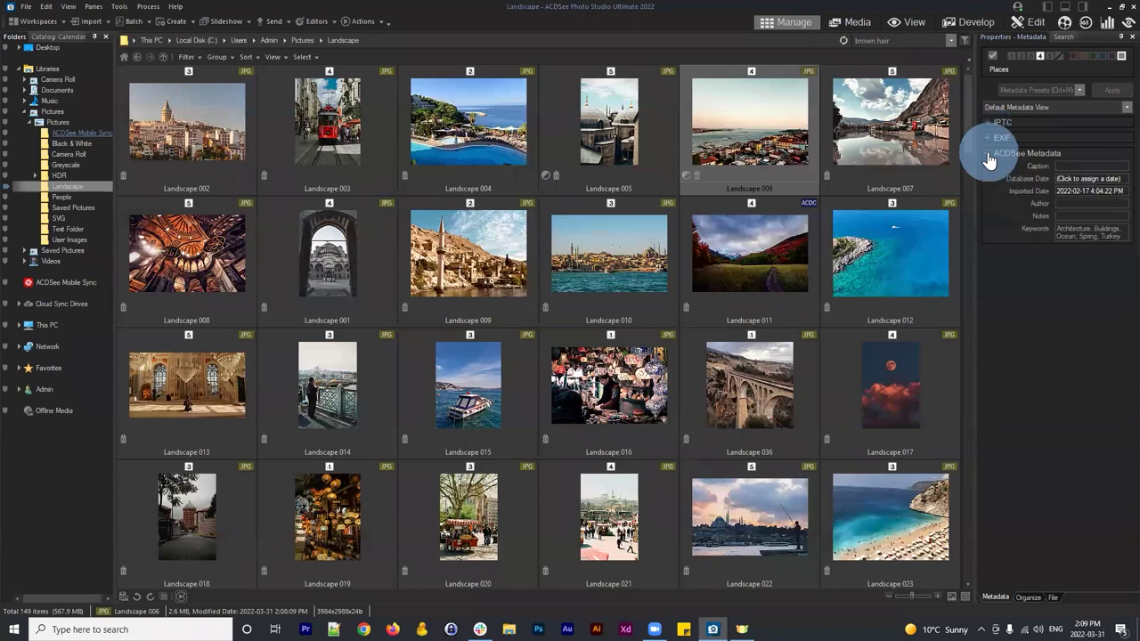
Step: Create the sub-keyword "Medditeranean" under the Buildings keyword and assign it to the photo Landscape 006
left_click(1022, 597)
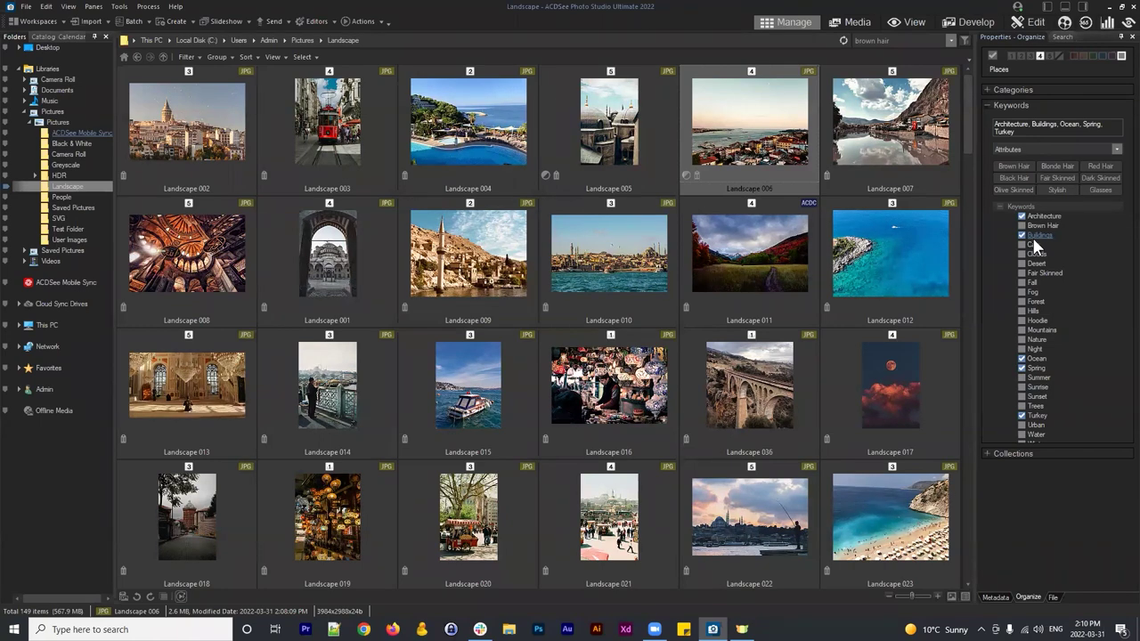
left_click(741, 88)
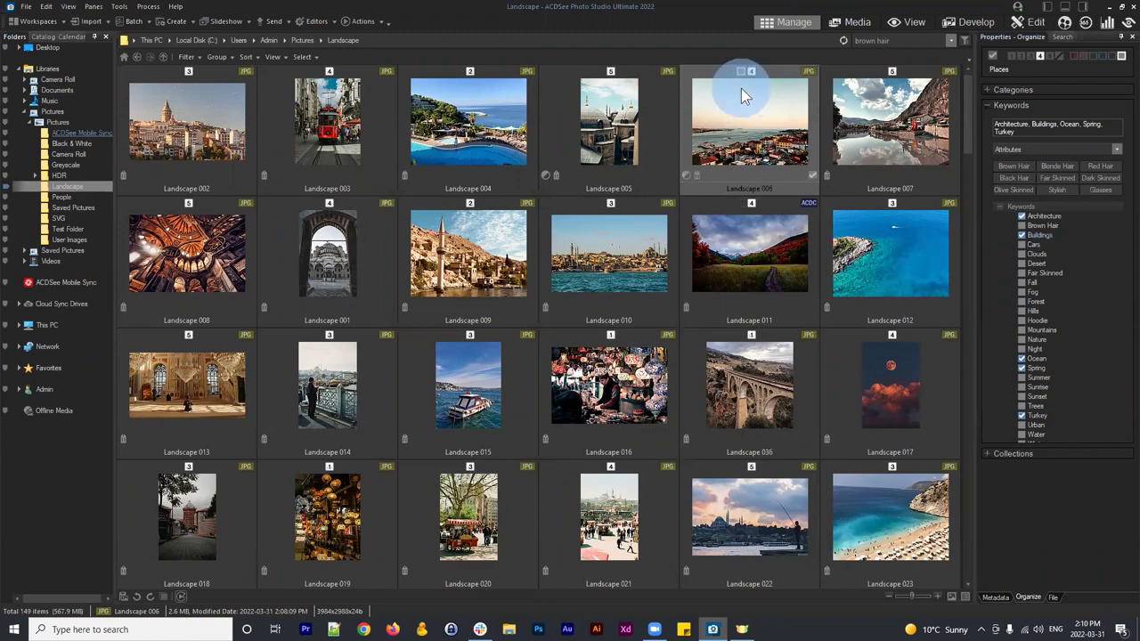
right_click(1040, 232)
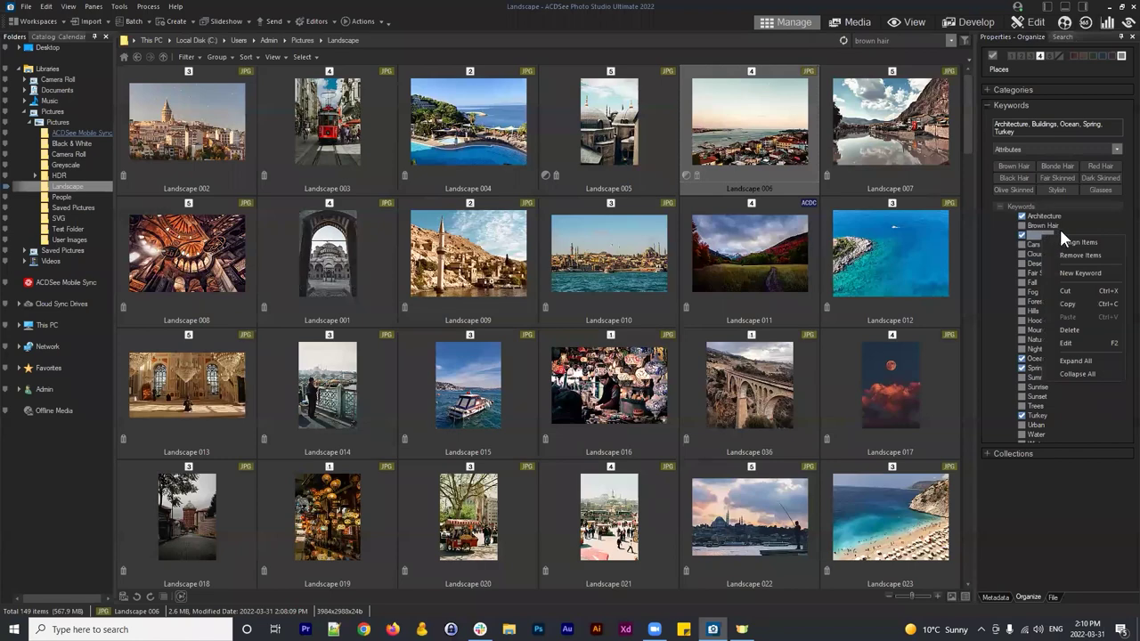
left_click(1077, 272)
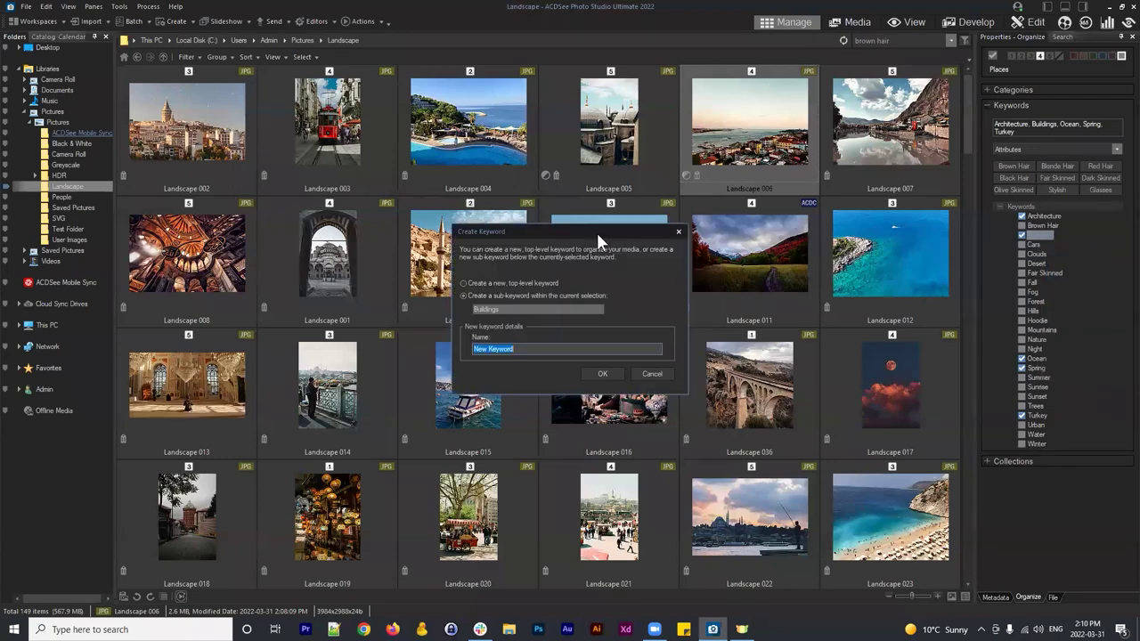
left_click_drag(597, 232, 865, 212)
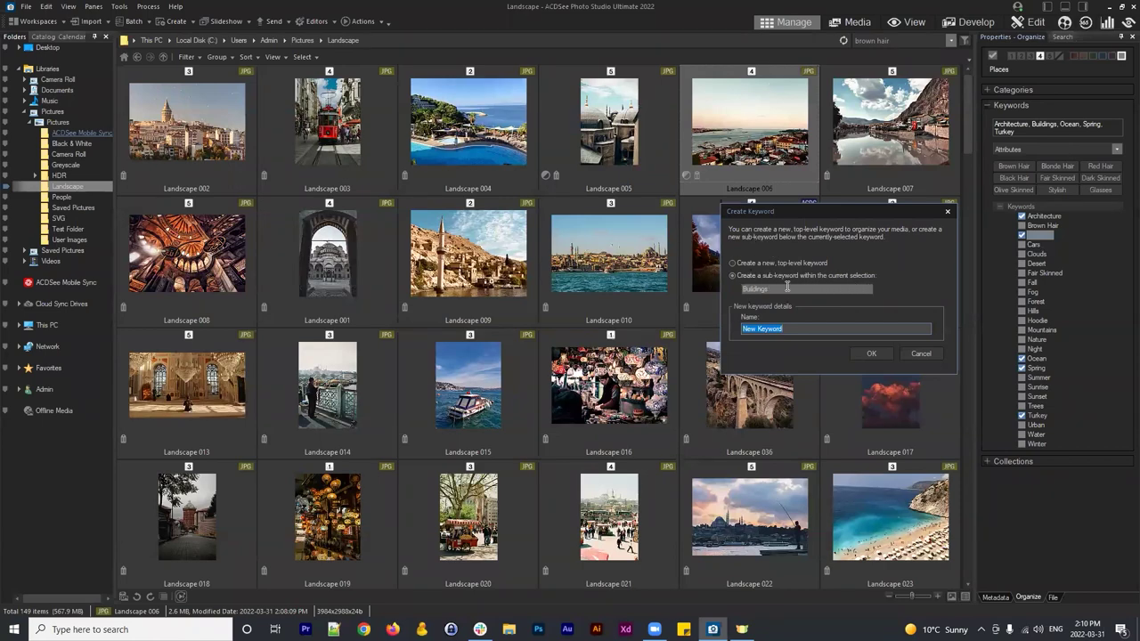
left_click(805, 329)
type("Medditeranean")
left_click(815, 327)
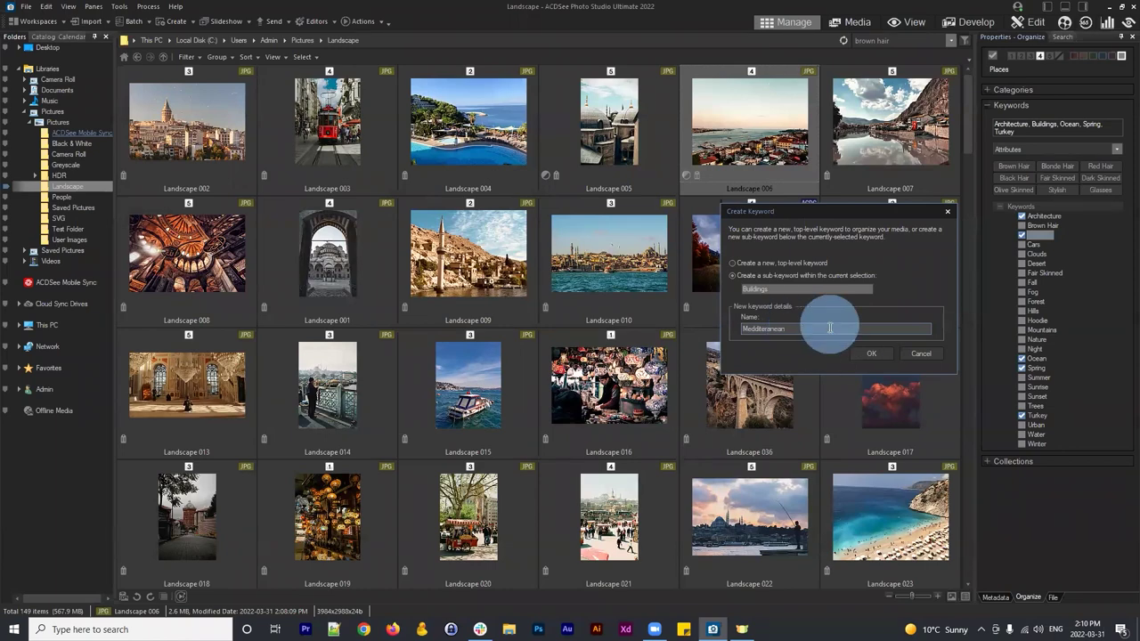
left_click(764, 328)
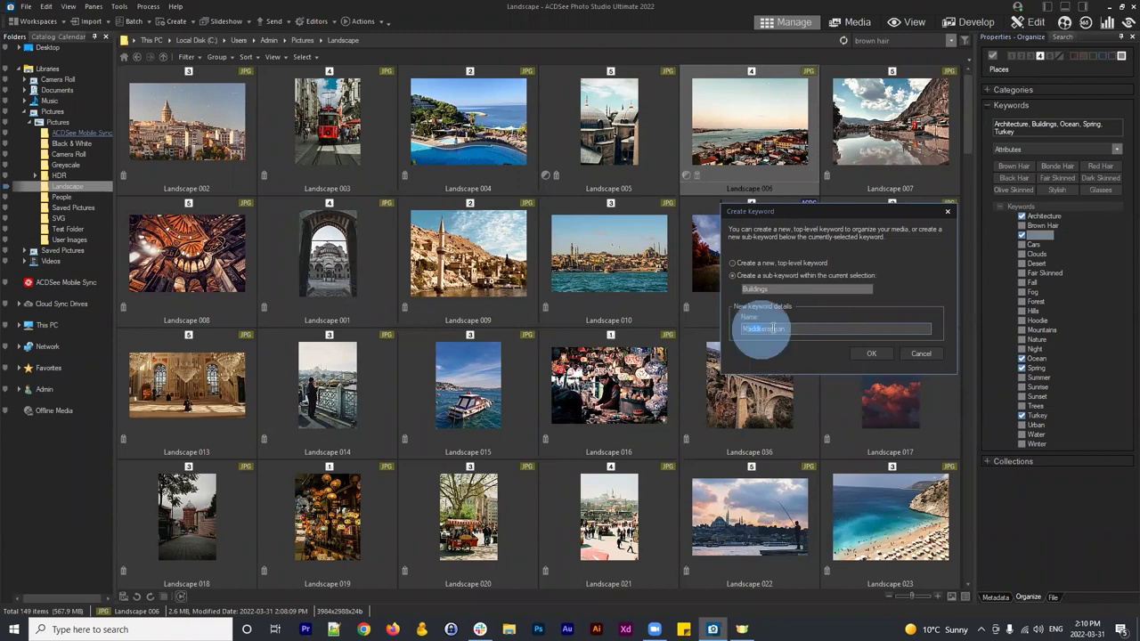
left_click(793, 329)
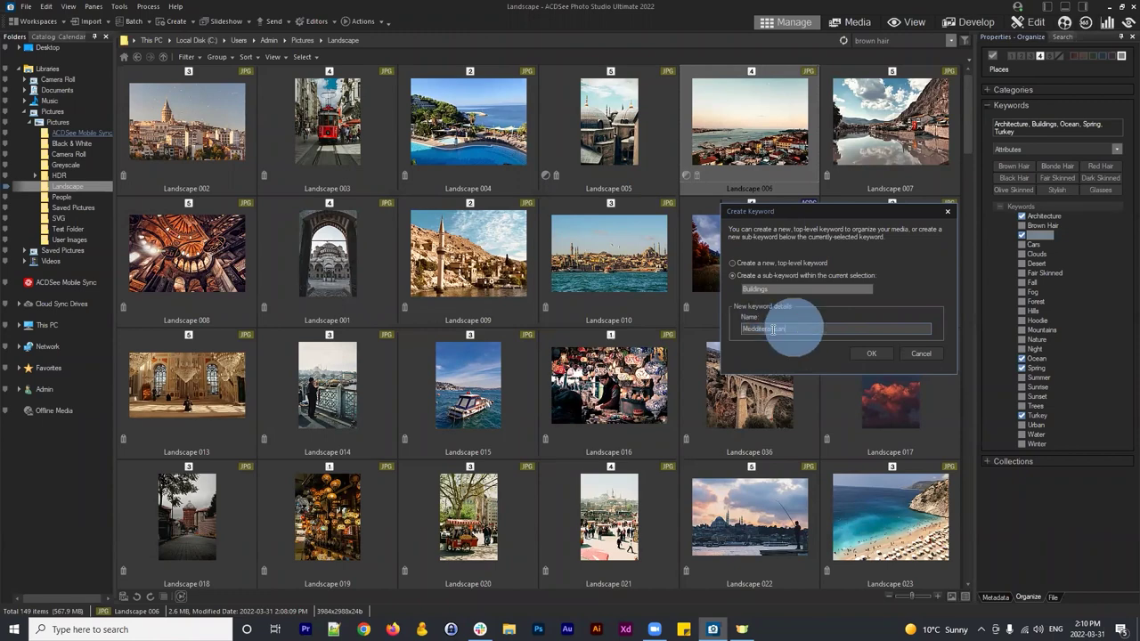
left_click(869, 353)
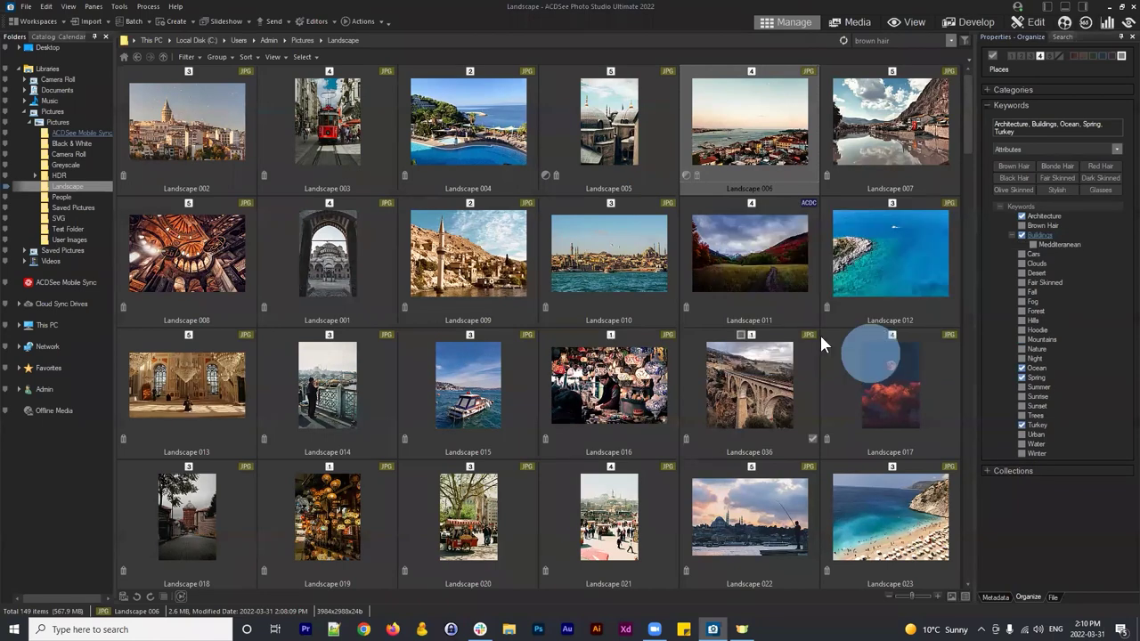
left_click(1033, 245)
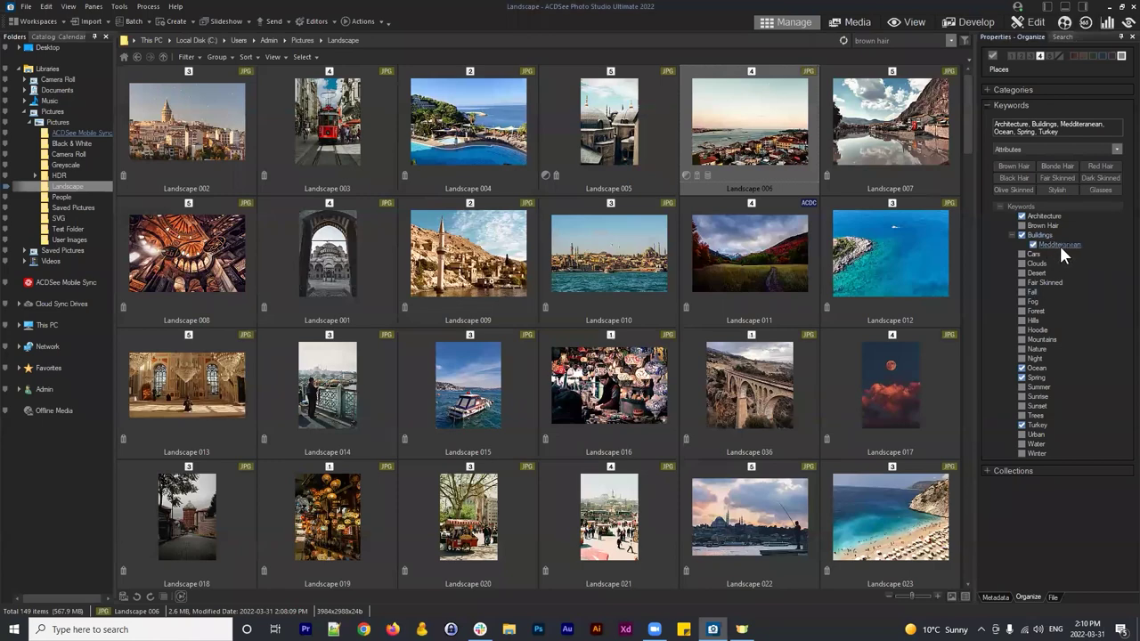
Step: Run a quick search for "medditeranean" and select the found photo to check its keywords
left_click(887, 40)
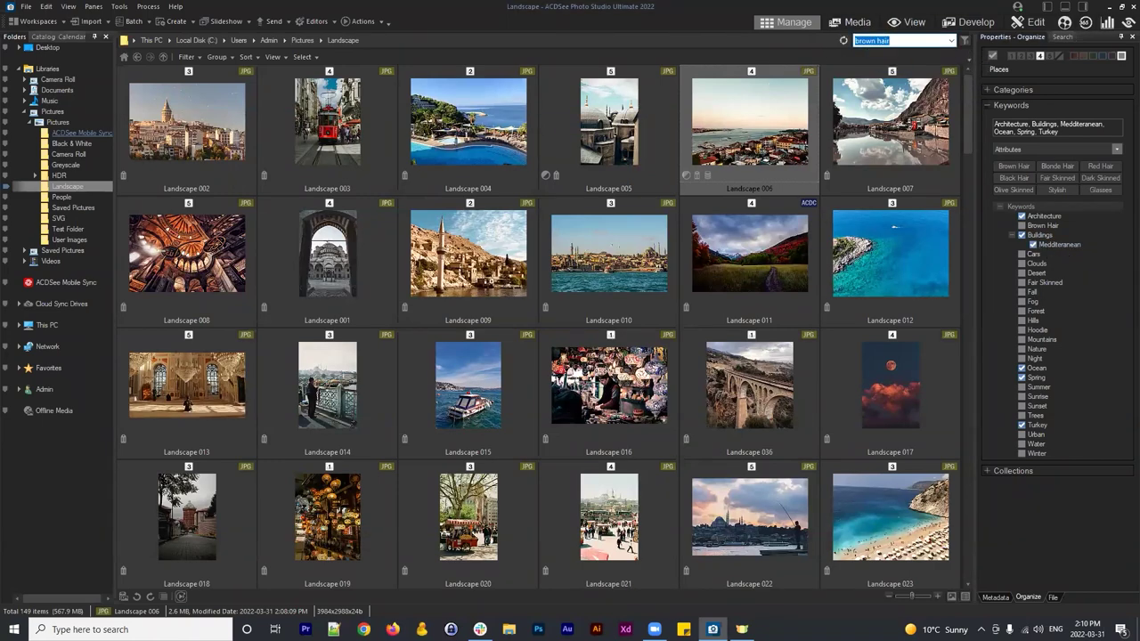
type("medditeranean")
key("Return")
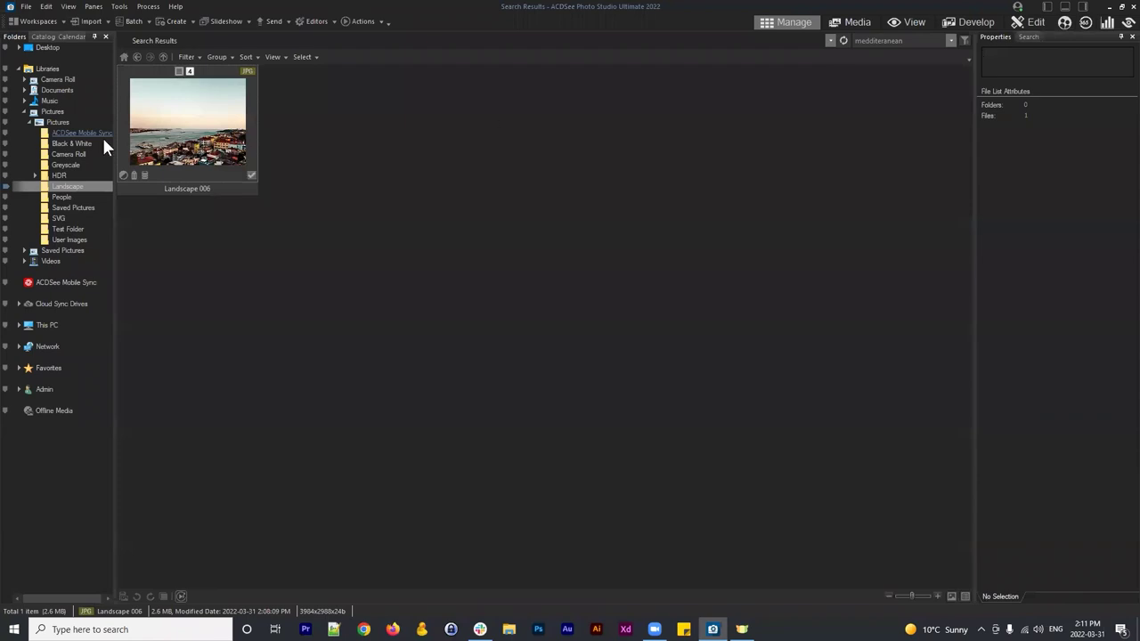
left_click(191, 120)
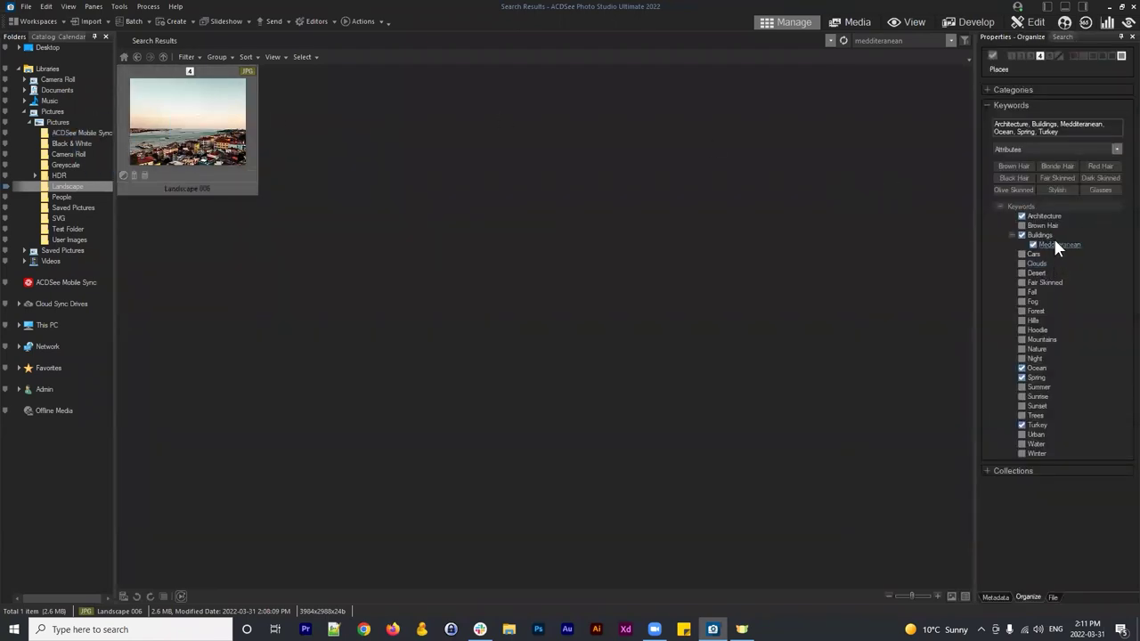
Step: Return to the Landscape folder and select the photo Landscape 006
left_click(58, 122)
double_click(941, 98)
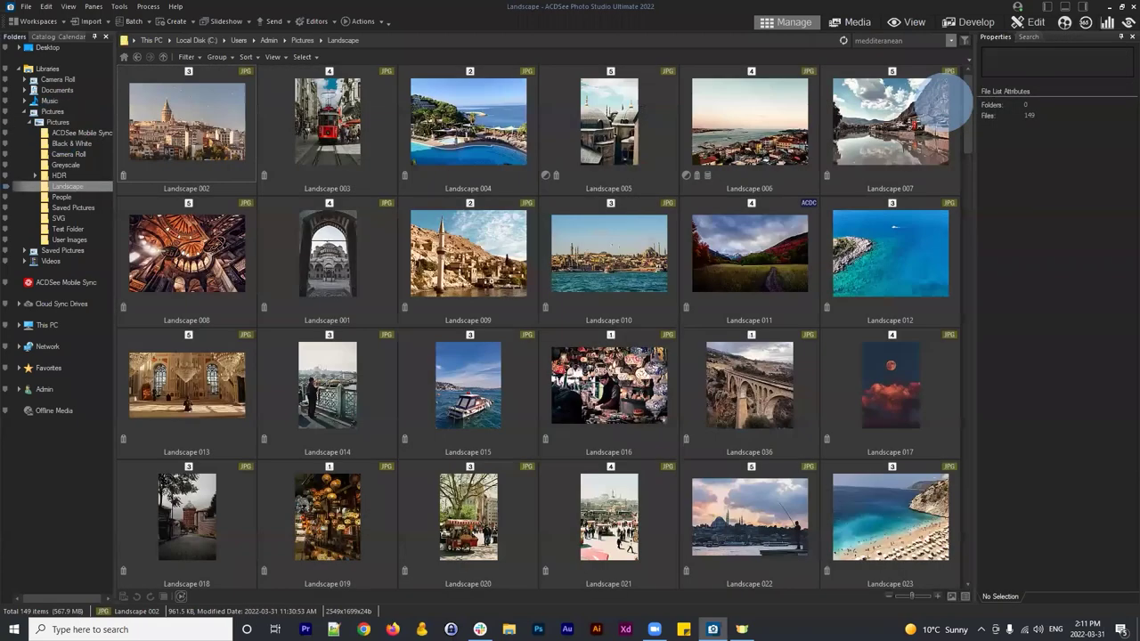
left_click(748, 120)
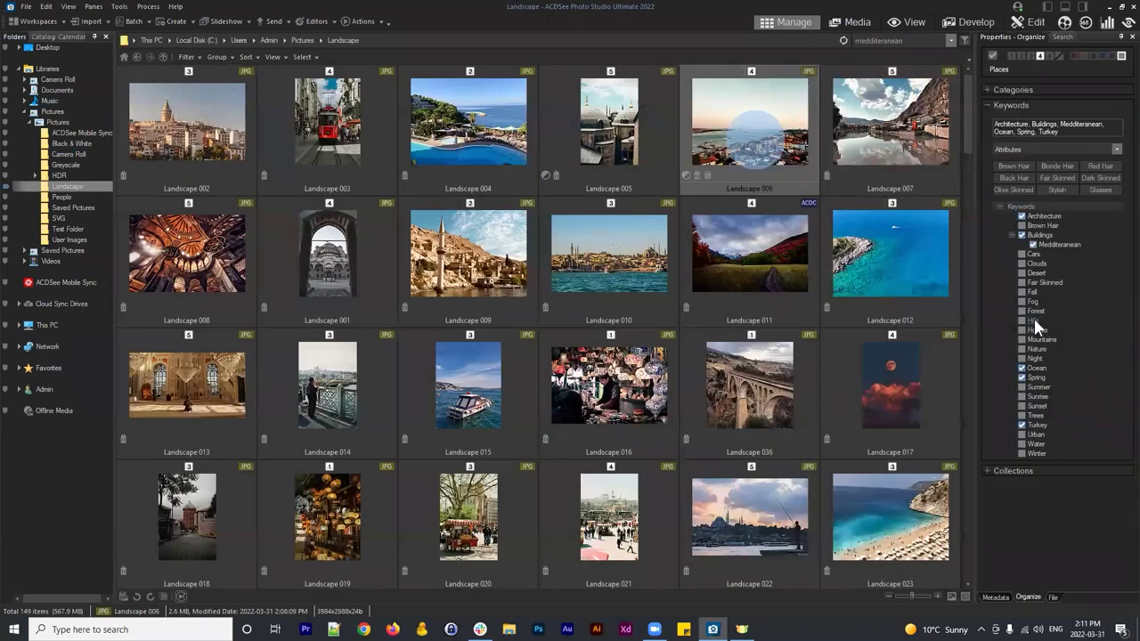
right_click(1033, 330)
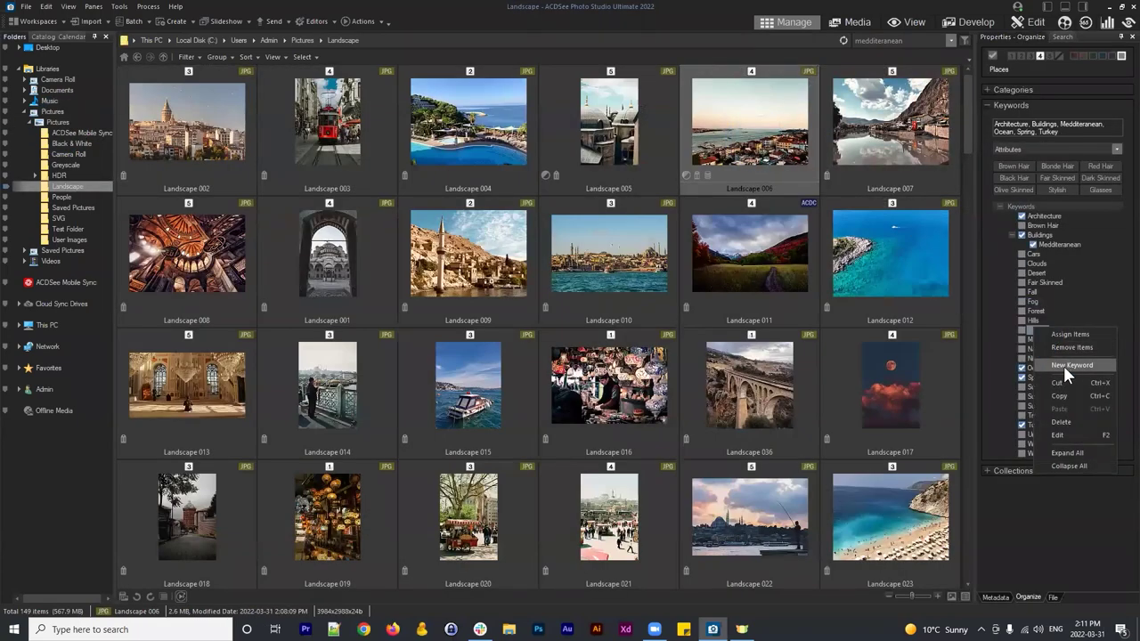
left_click(1071, 363)
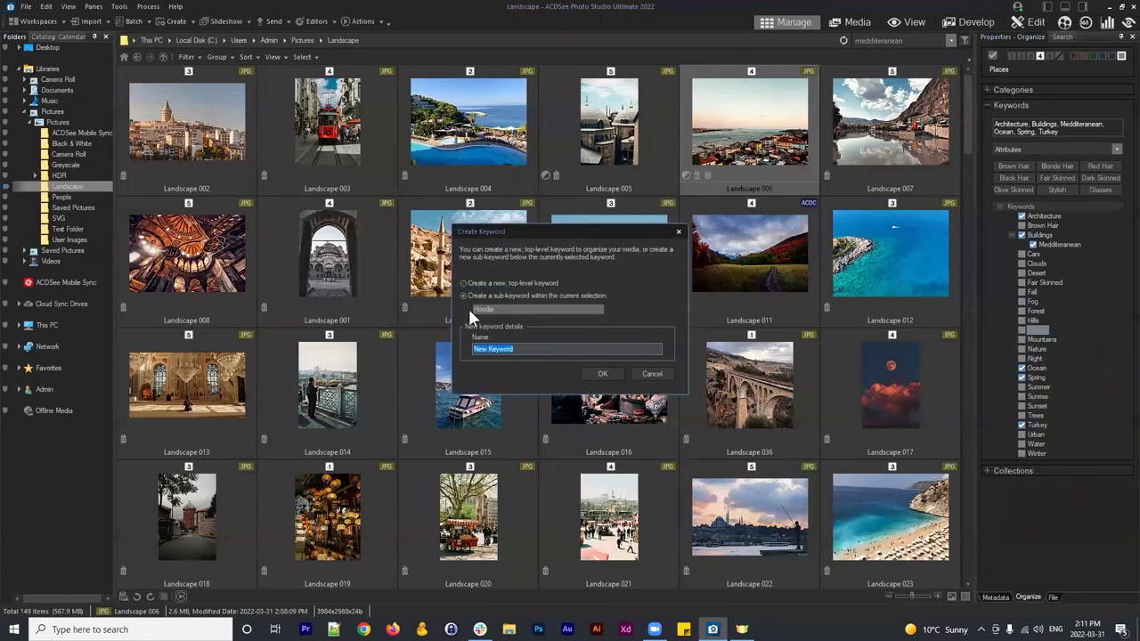
left_click(634, 365)
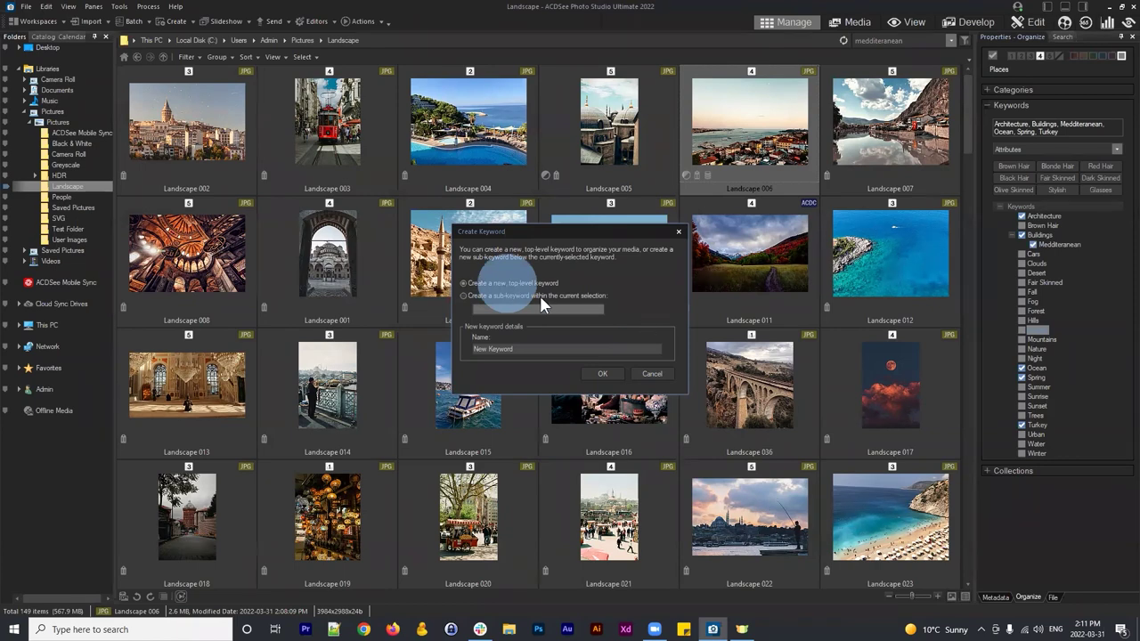
left_click(658, 376)
left_click(1036, 510)
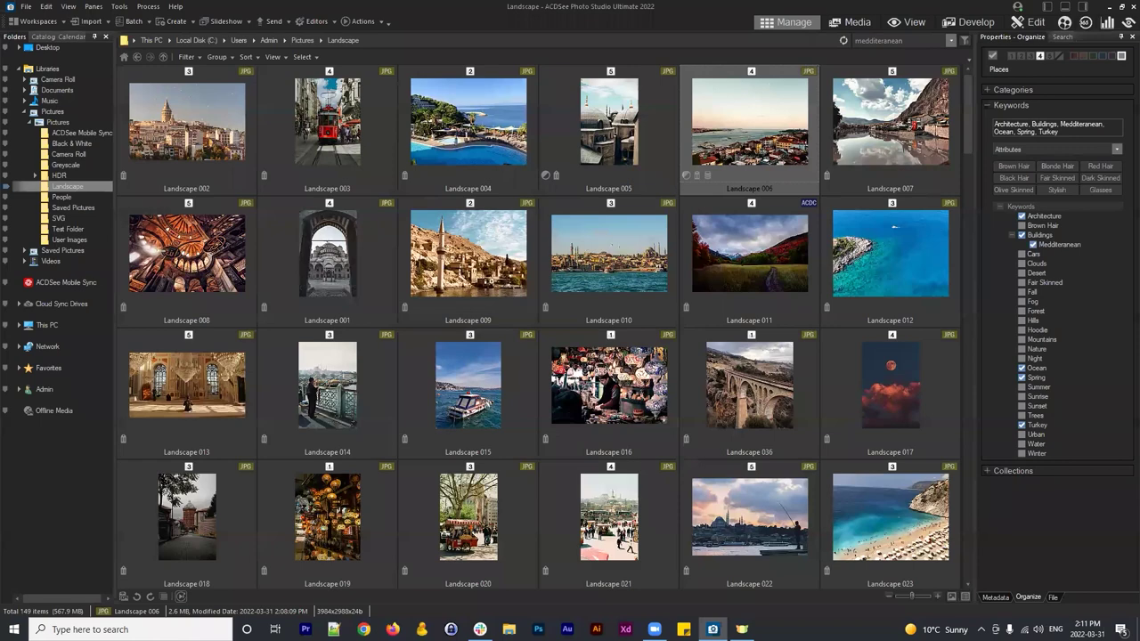
Step: Show the metadata properties of Landscape 006, switching the metadata view to All EXIF and back to Default Metadata View
left_click(988, 105)
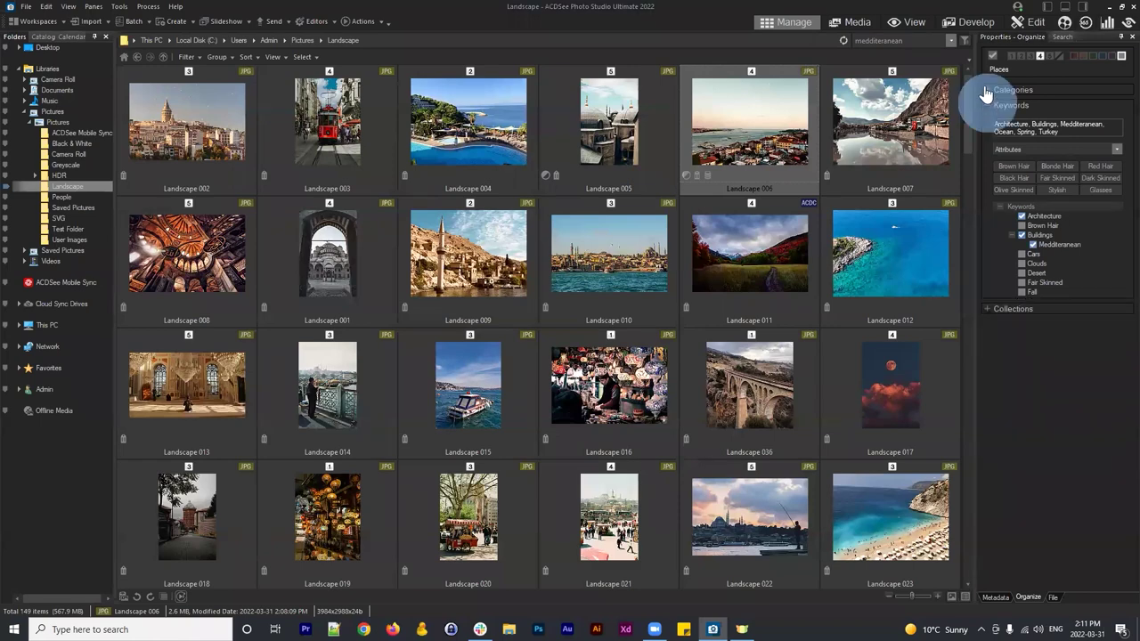
left_click(989, 592)
left_click(1056, 103)
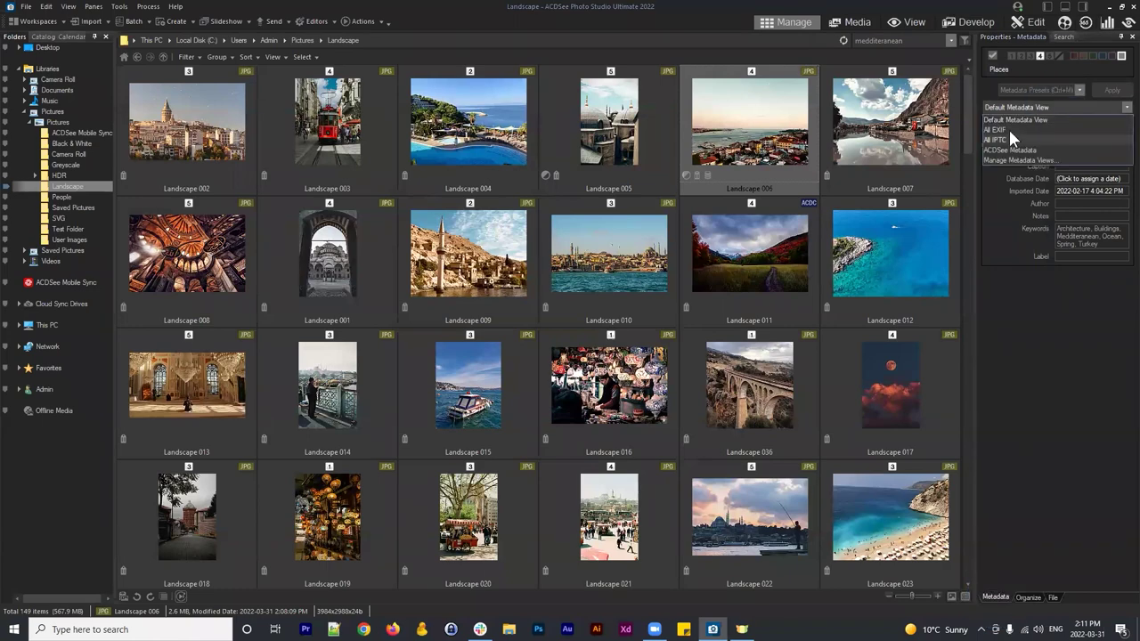
left_click(1006, 129)
left_click(1021, 104)
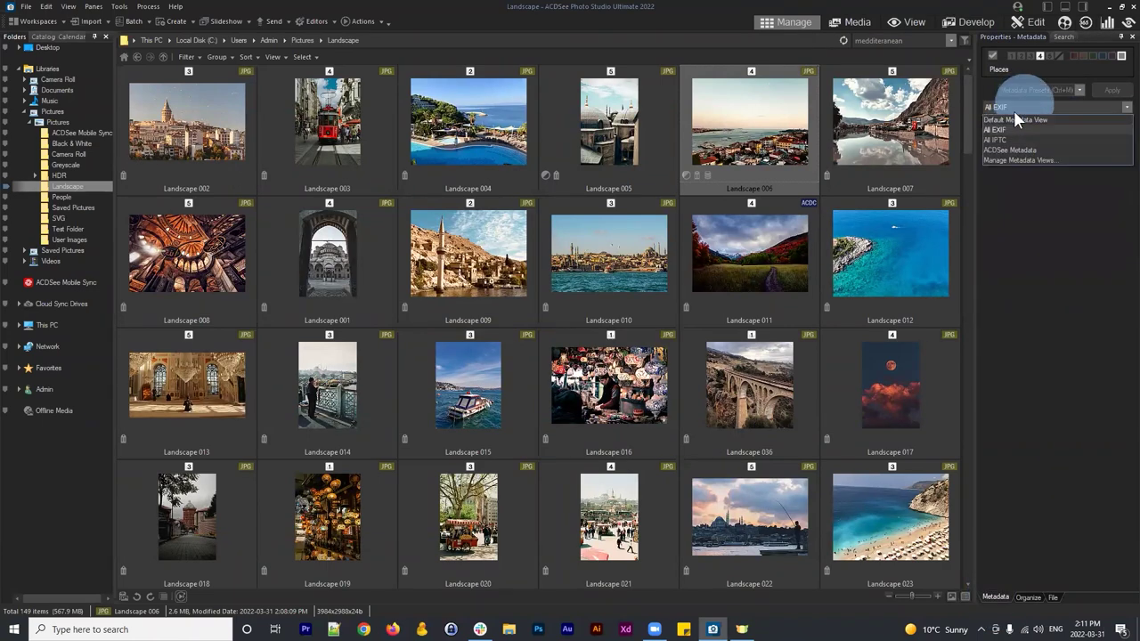
left_click(1004, 121)
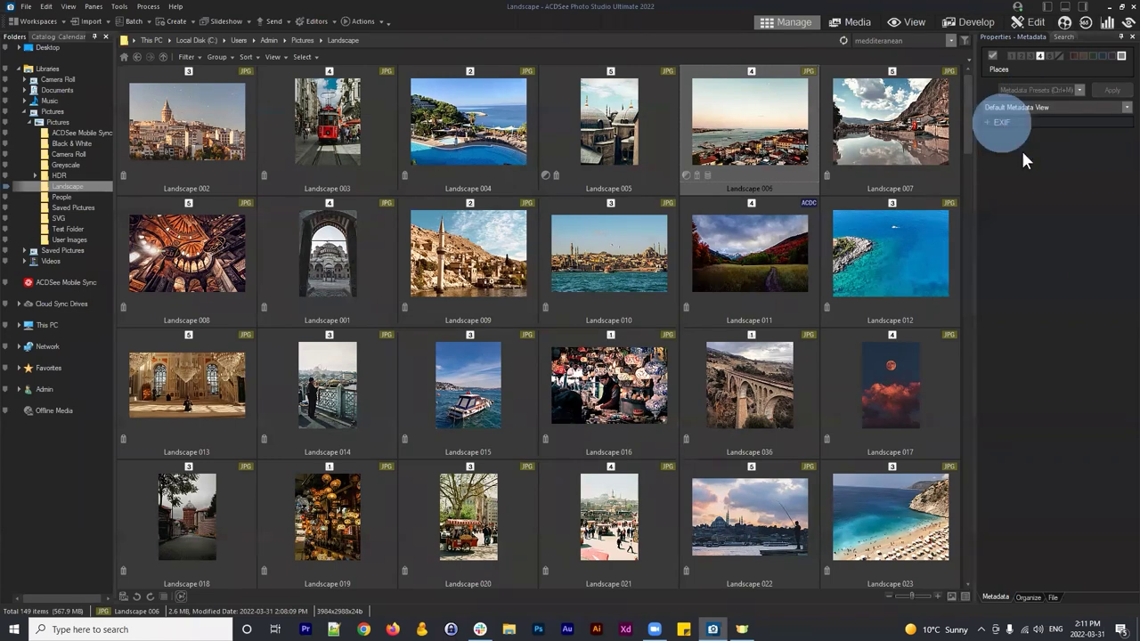
Step: Look through the IPTC fields in the Default Metadata View and collapse the IPTC group
scroll(1101, 198, "down", 3)
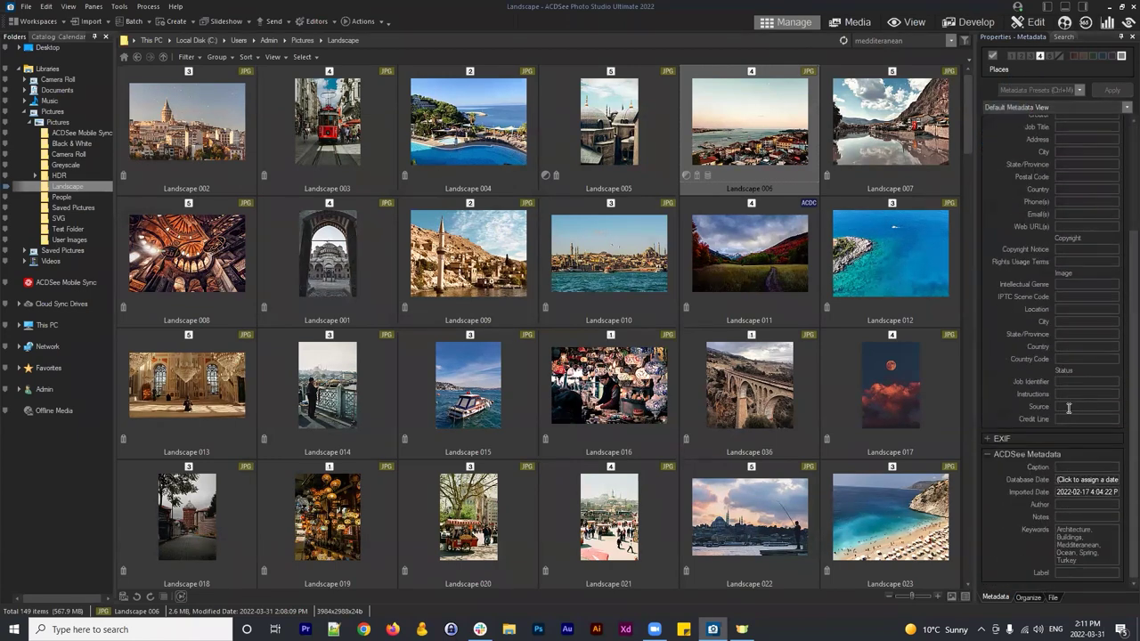
scroll(1097, 178, "up", 3)
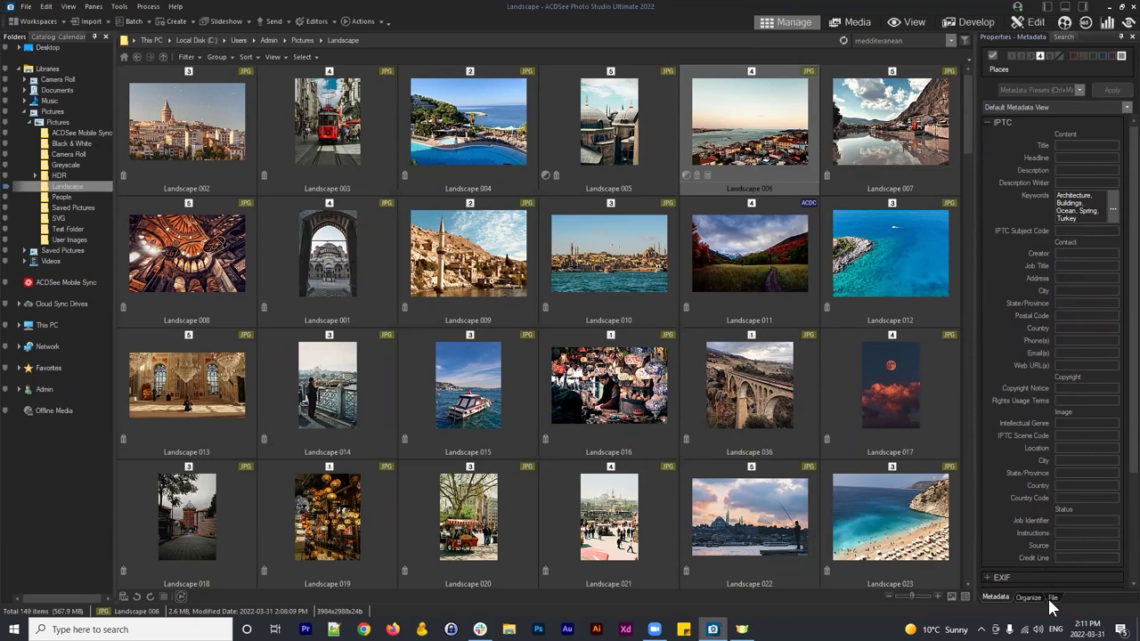
left_click(990, 125)
Step: Switch the metadata view through All EXIF and All IPTC, ending on ACDSee Metadata
left_click(1030, 105)
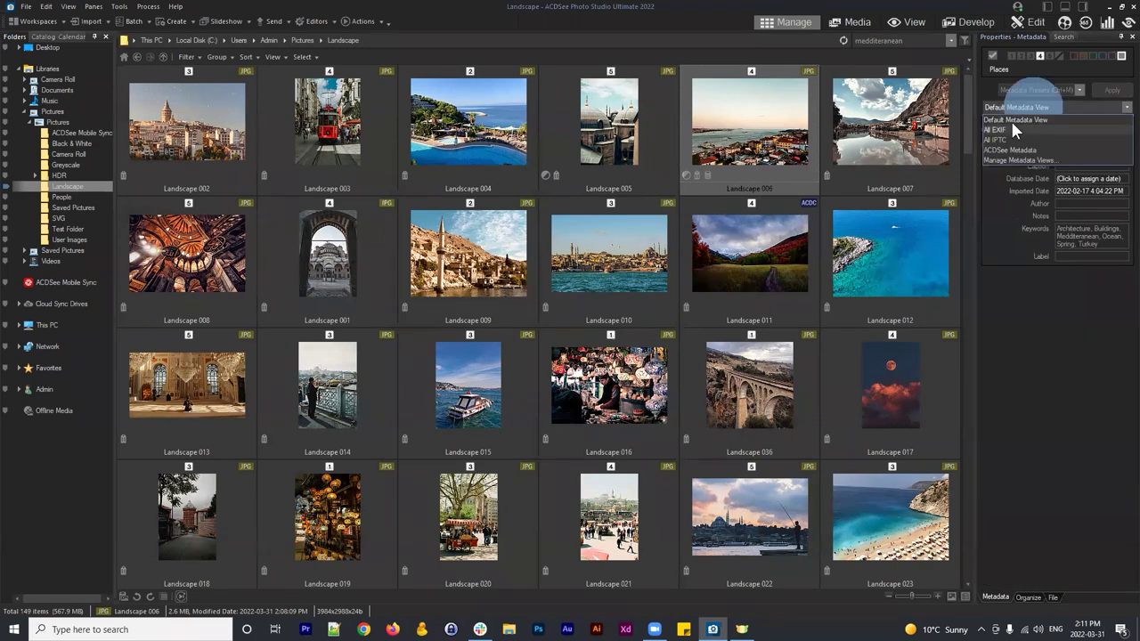
left_click(997, 129)
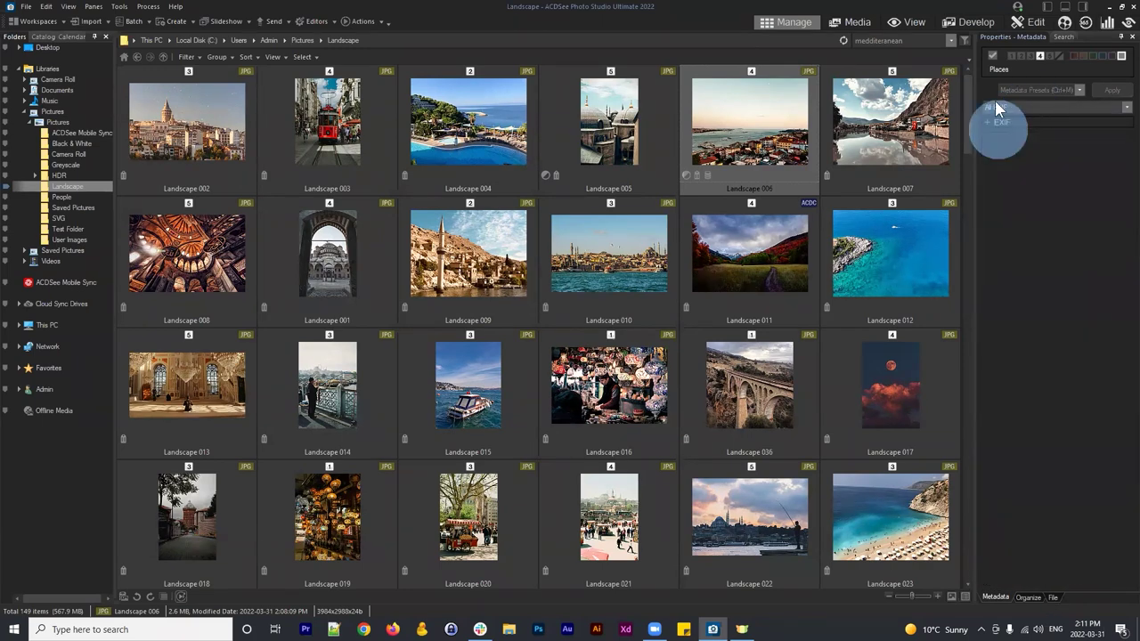
left_click(1012, 105)
left_click(1010, 139)
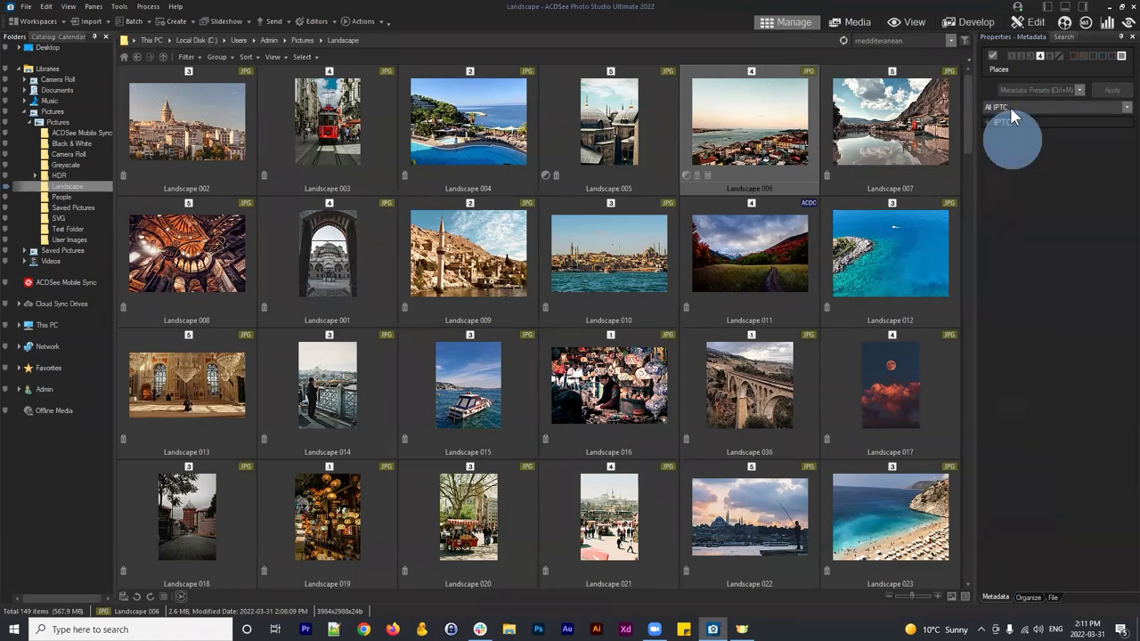
left_click(1008, 105)
left_click(1015, 150)
Step: Open the metadata view manager, inspect the ACDSee Metadata fields and the EXIF Camera Info fields, and close it
left_click(1031, 106)
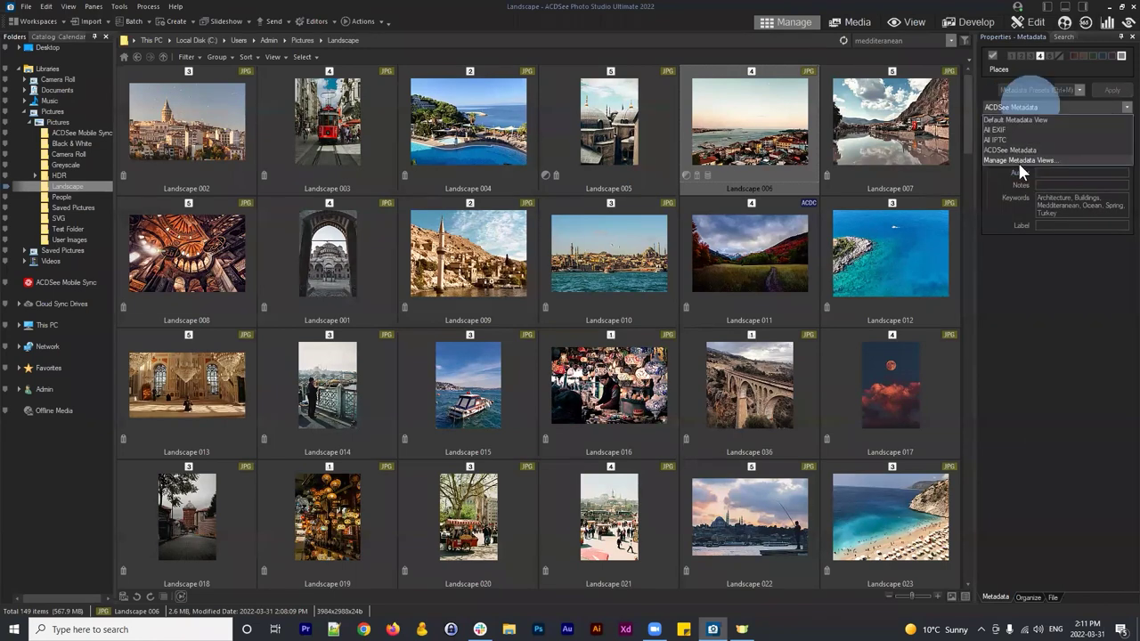
left_click(1018, 162)
left_click(481, 187)
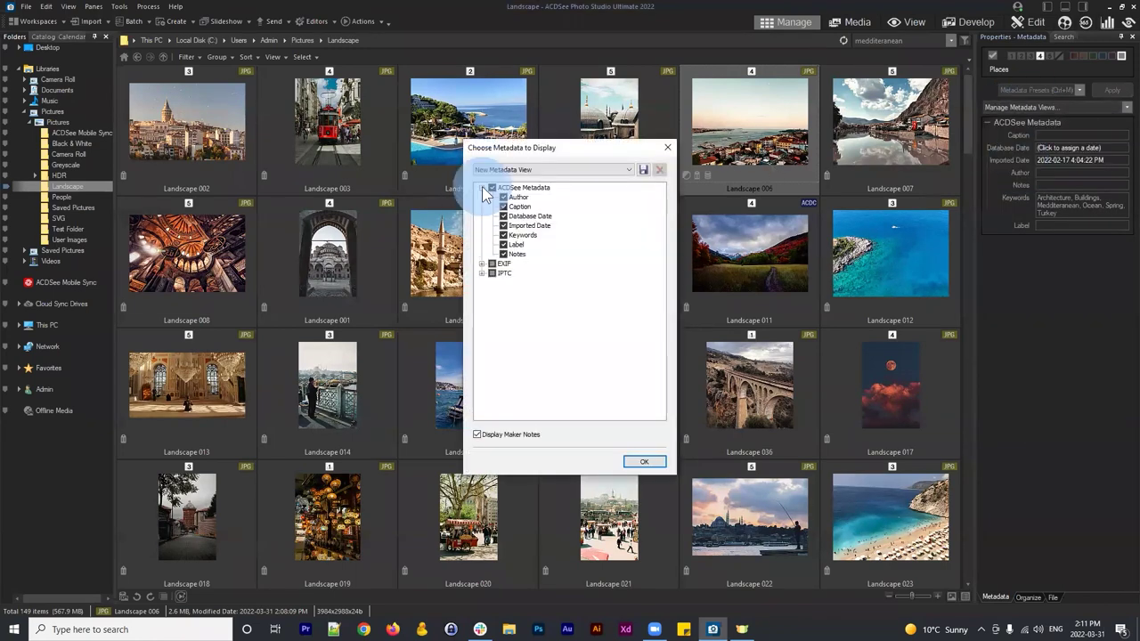
left_click(482, 187)
left_click(482, 197)
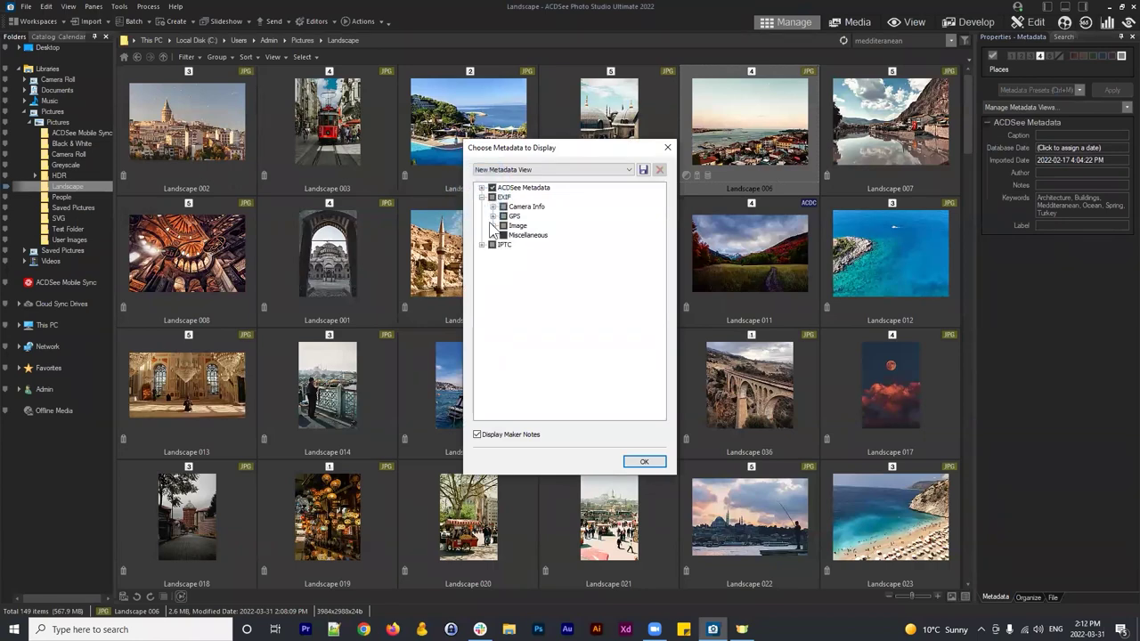
left_click(492, 206)
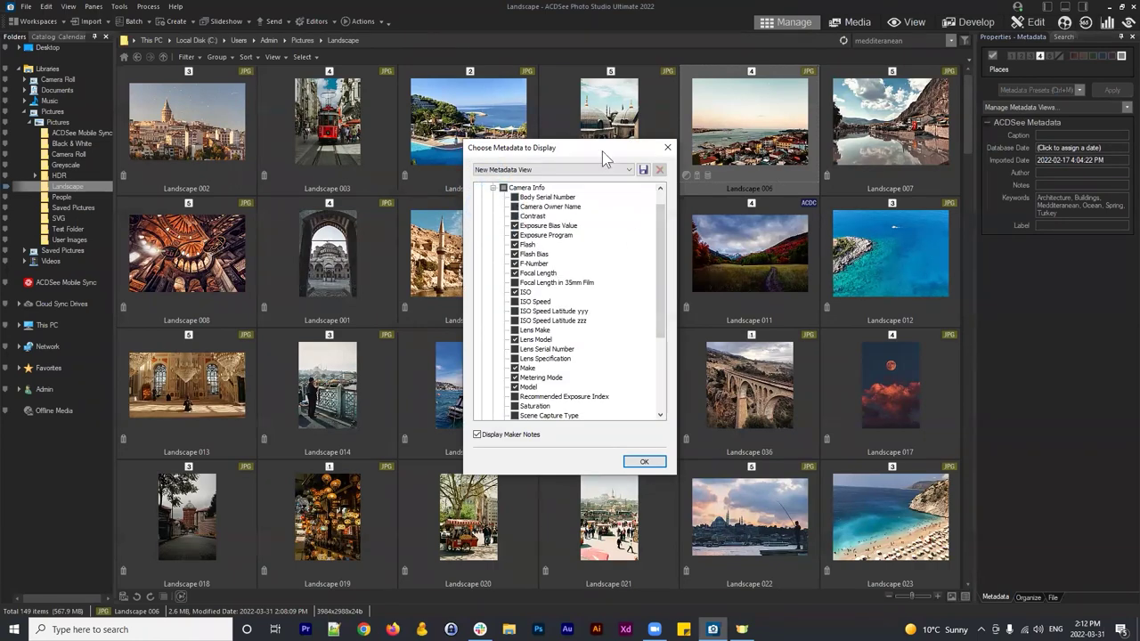
left_click_drag(602, 150, 759, 66)
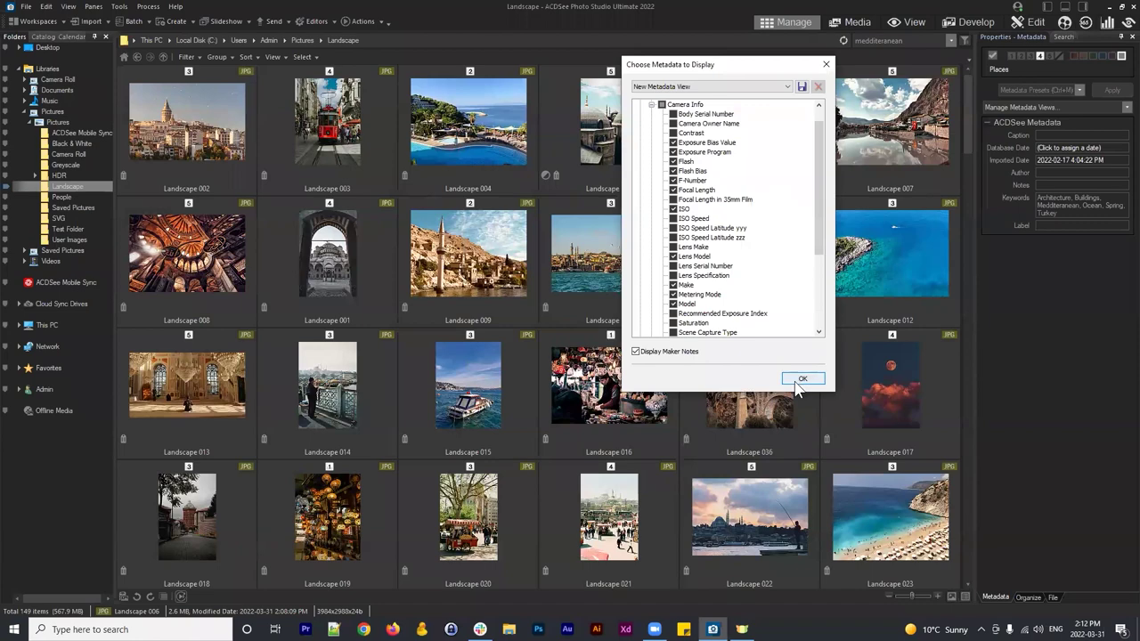
left_click(801, 379)
Step: Reopen the metadata view manager and examine which fields the ACDSee Metadata group offers
left_click(1023, 108)
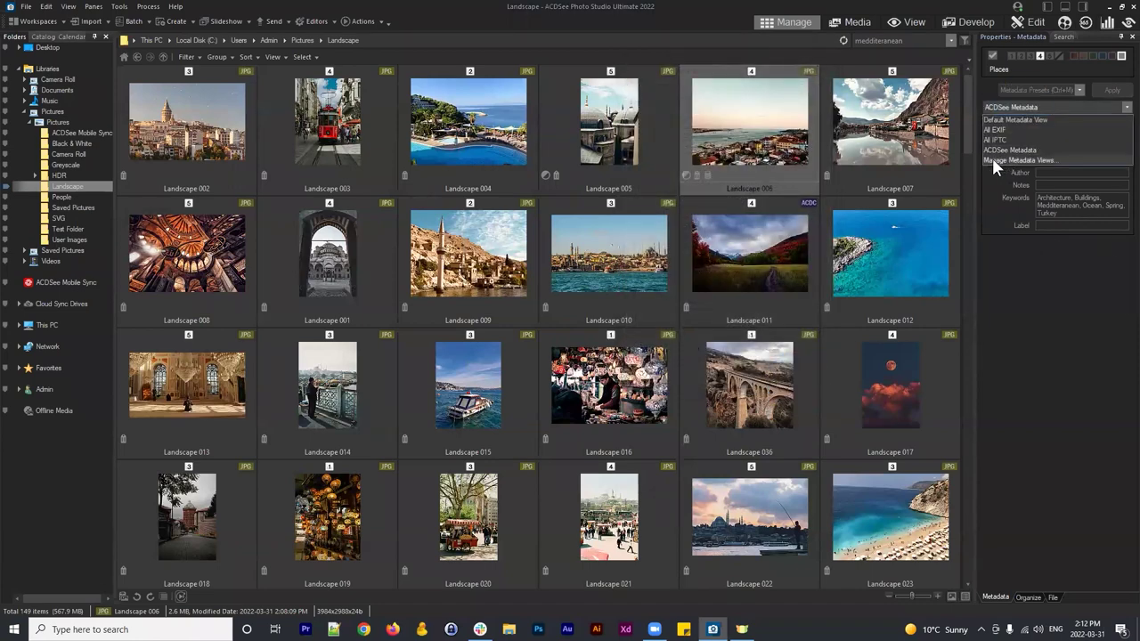
left_click(1020, 159)
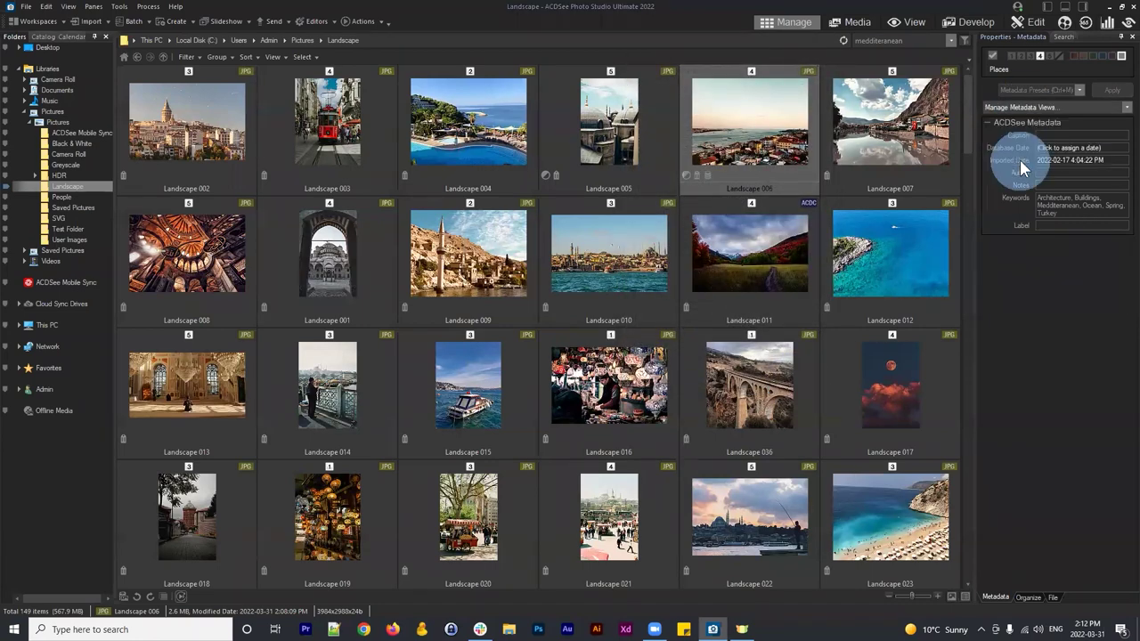
left_click_drag(563, 147, 740, 95)
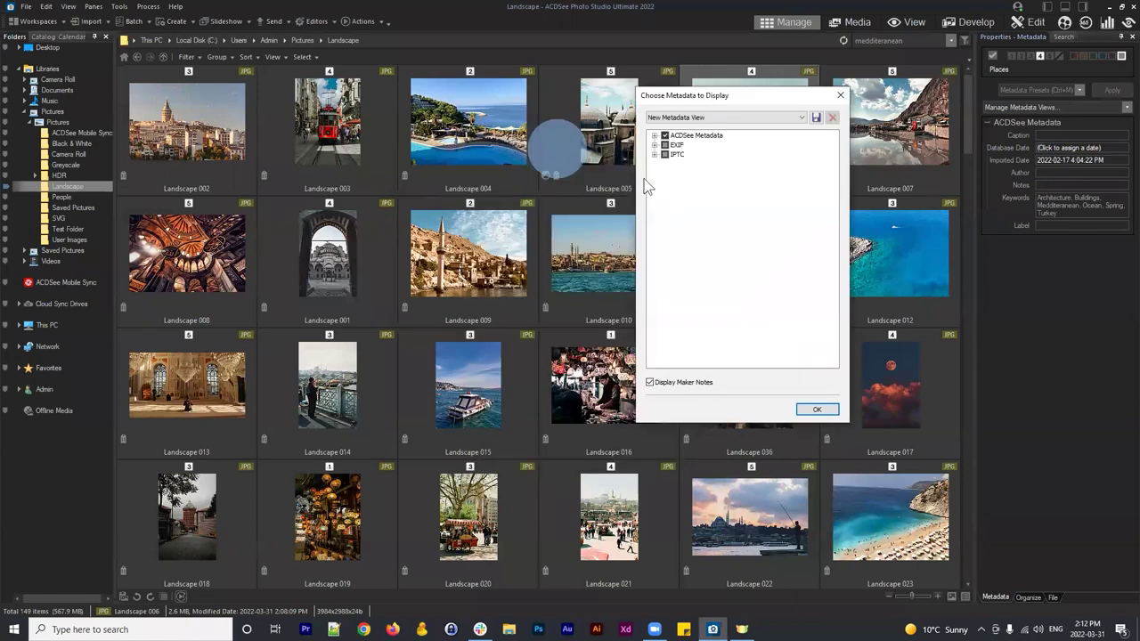
left_click(654, 135)
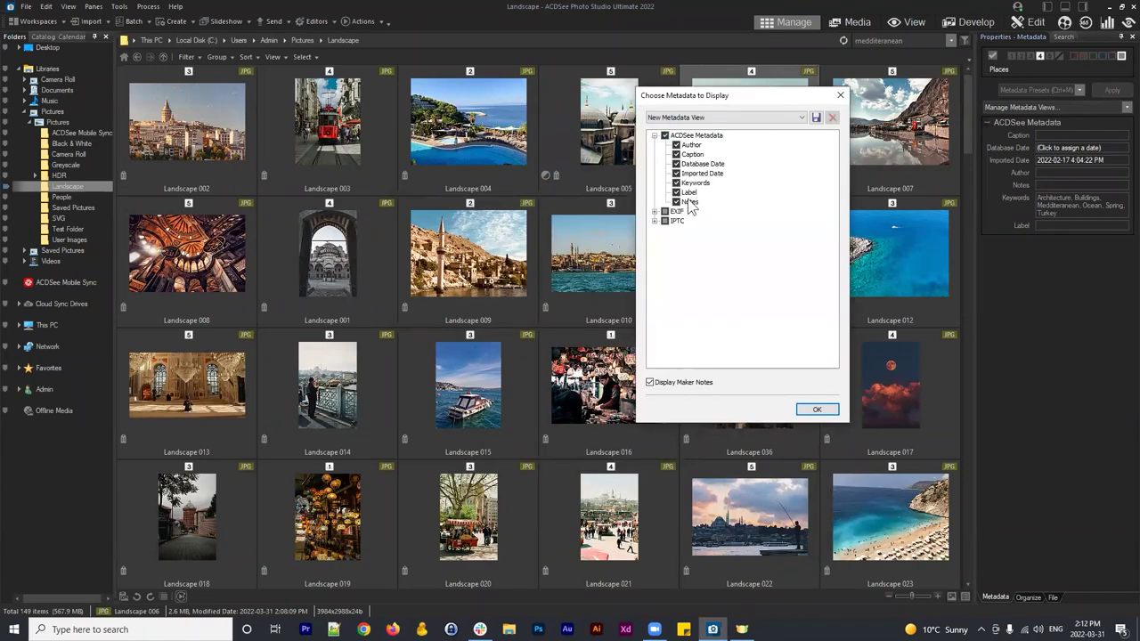
left_click(655, 135)
Step: Examine the selectable EXIF Camera Info fields in the metadata view manager and collapse the EXIF group
left_click(655, 144)
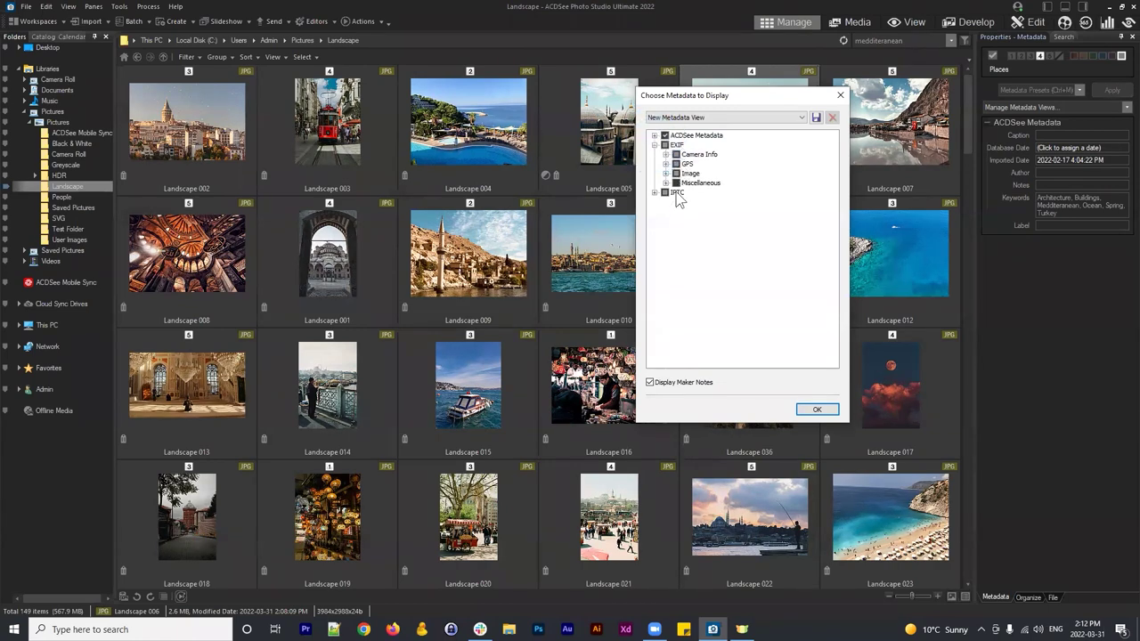
left_click(665, 154)
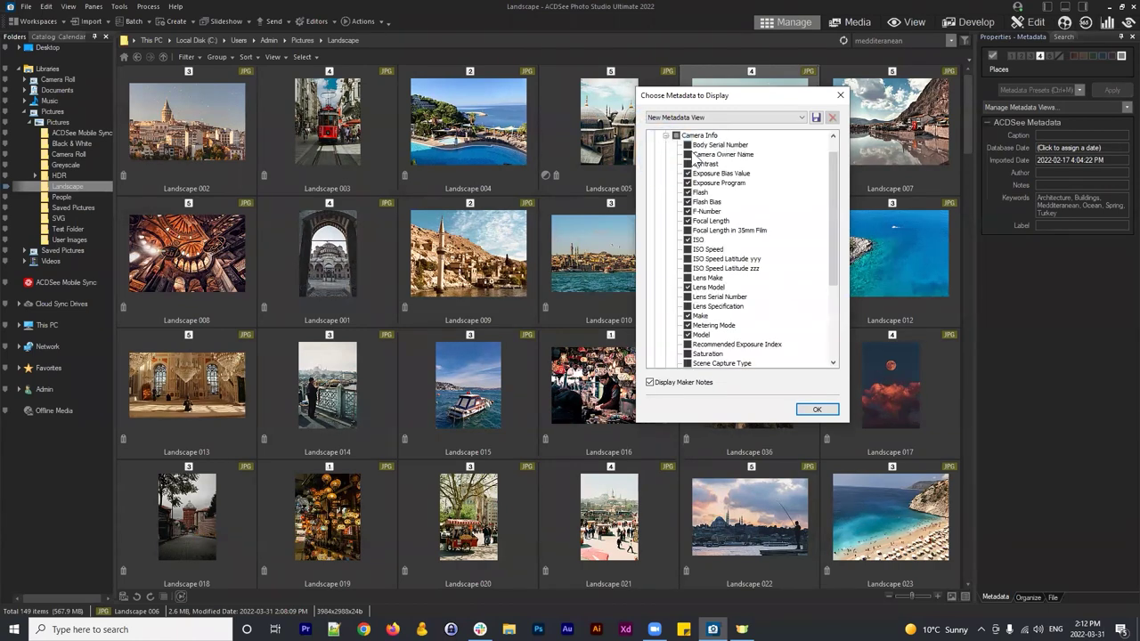
scroll(669, 162, "up", 1)
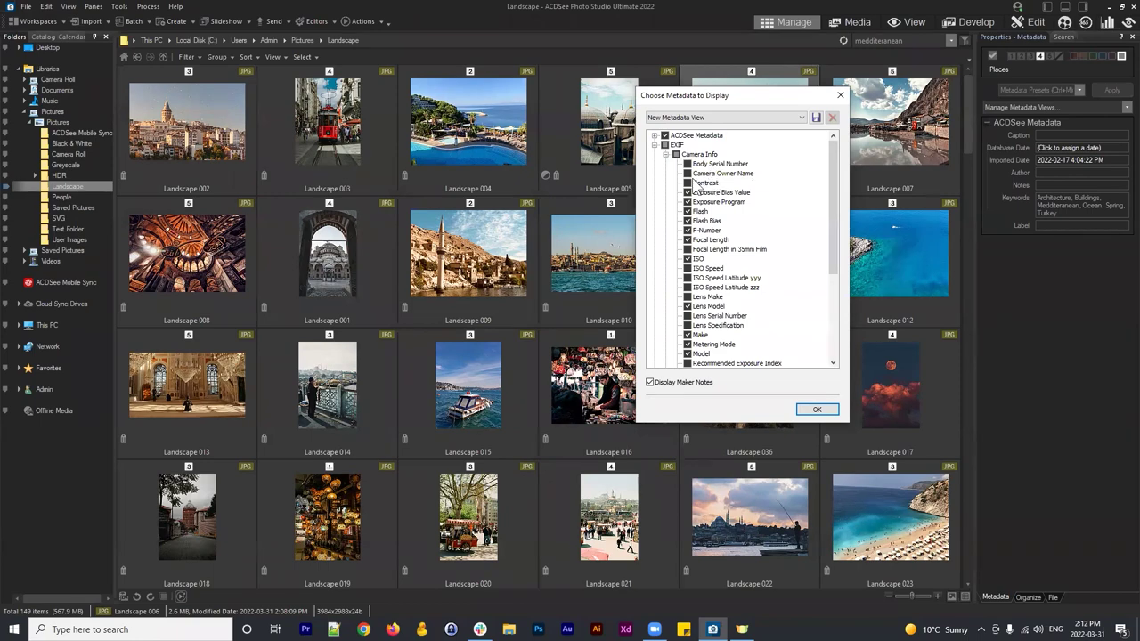
scroll(712, 178, "down", 4)
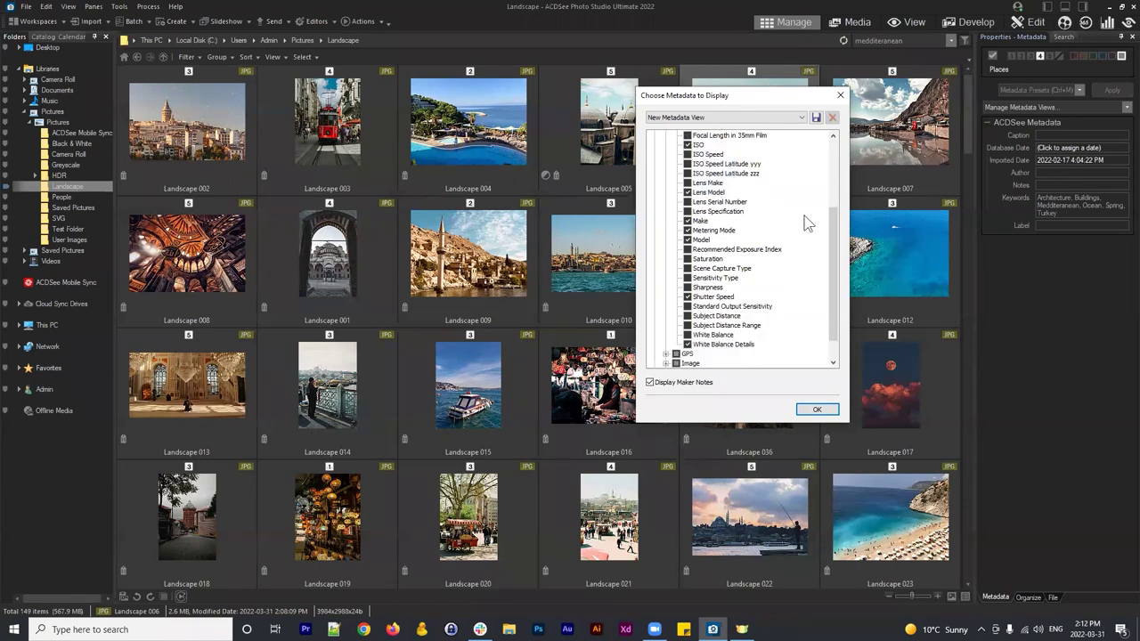
scroll(774, 221, "up", 3)
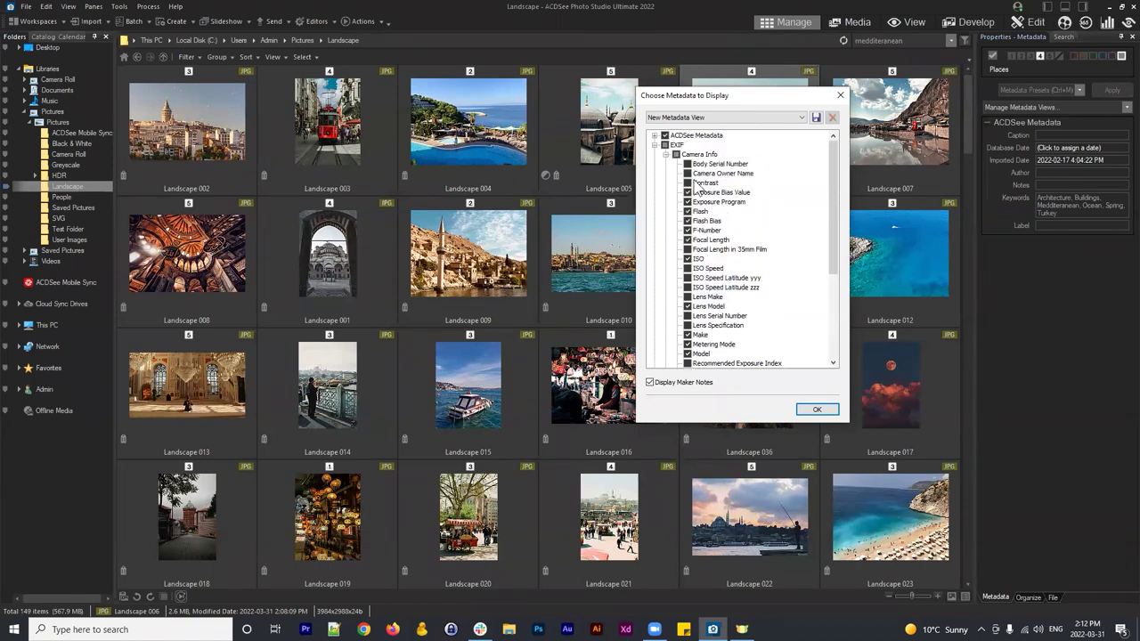
scroll(723, 265, "down", 4)
scroll(723, 265, "down", 1)
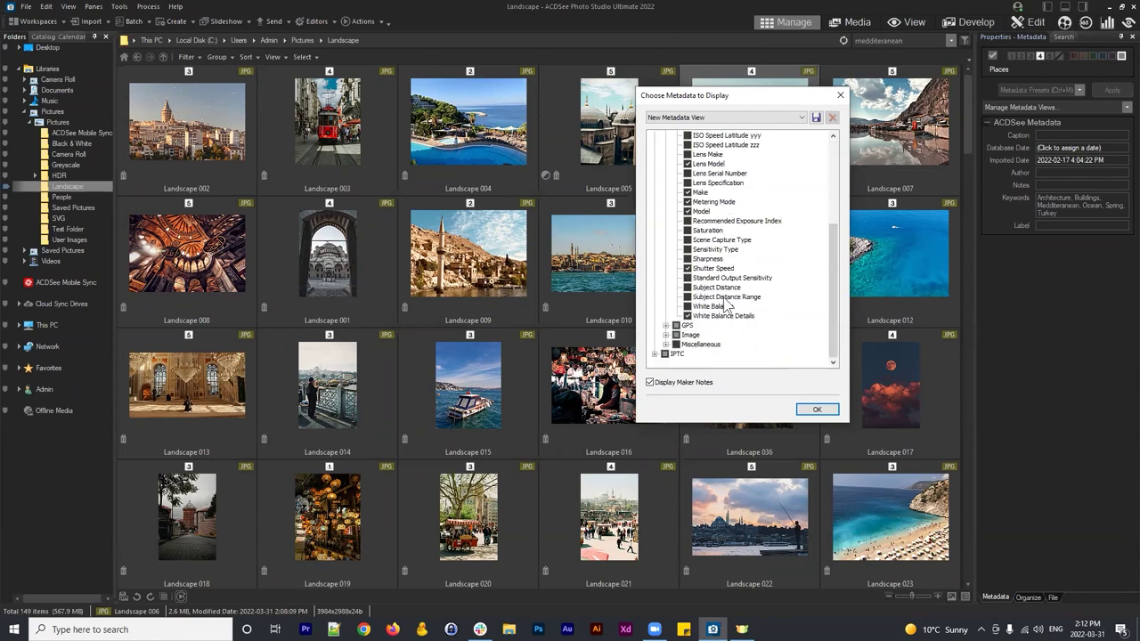
scroll(727, 308, "up", 5)
left_click(654, 145)
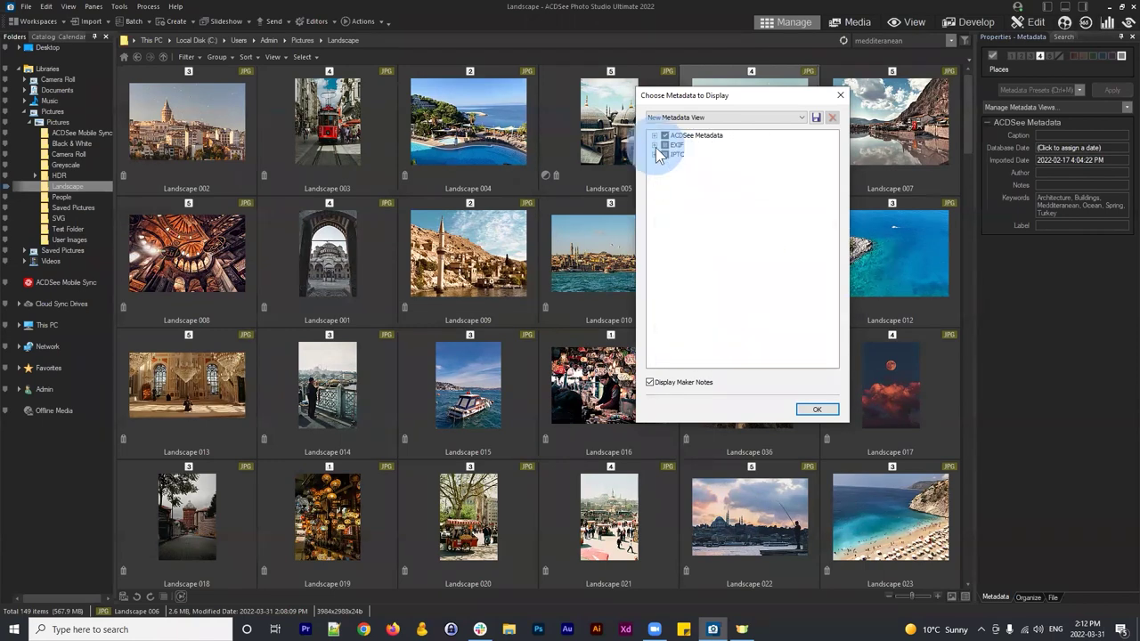
Step: Examine the Contact, Content, Copyright and Image fields under IPTC in the metadata view chooser, and close it
left_click(654, 154)
left_click(665, 192)
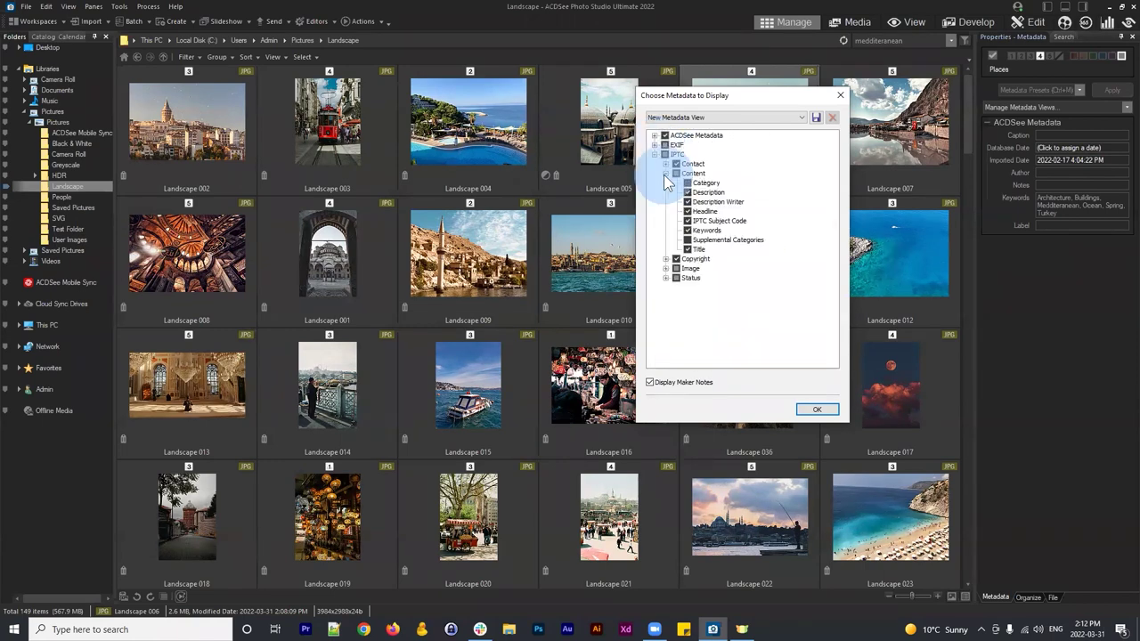
left_click(665, 192)
left_click(665, 164)
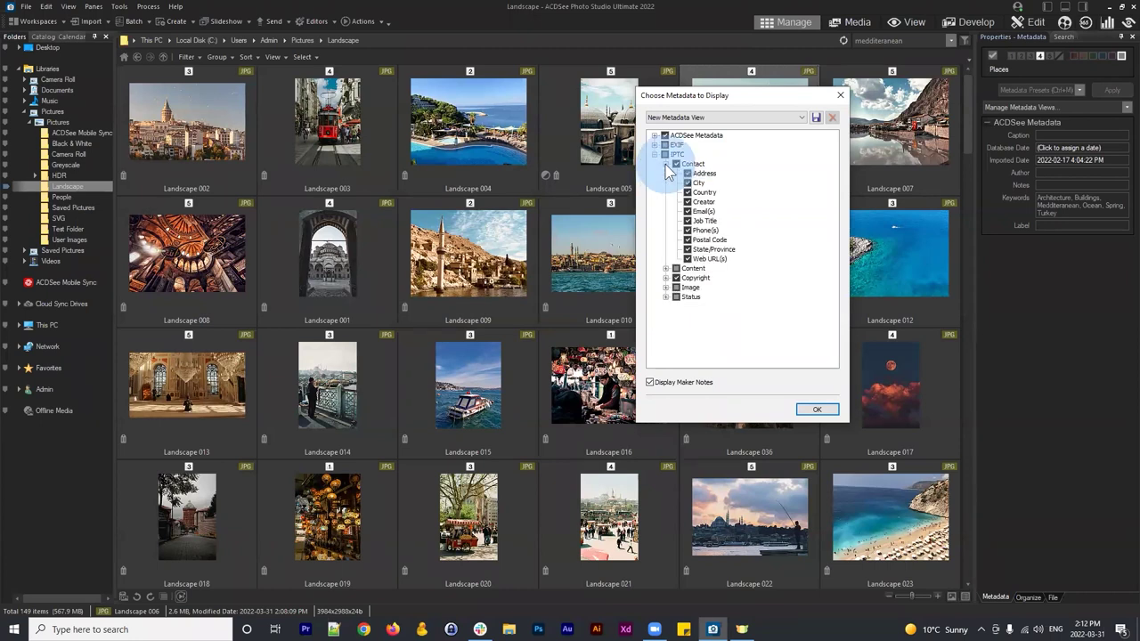
left_click(665, 164)
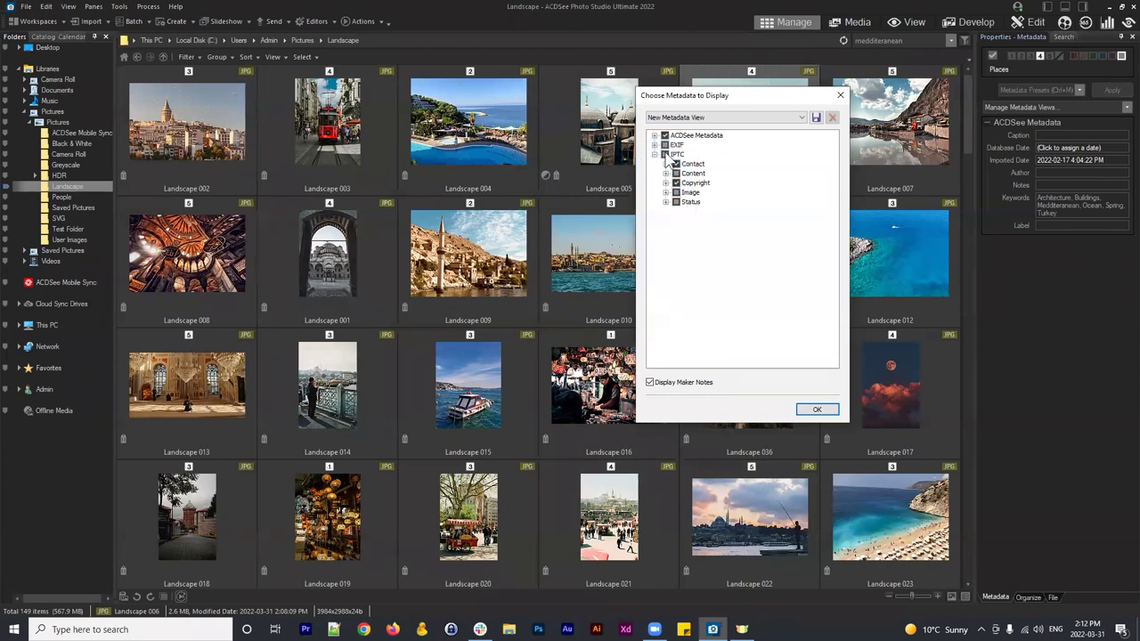
left_click(665, 194)
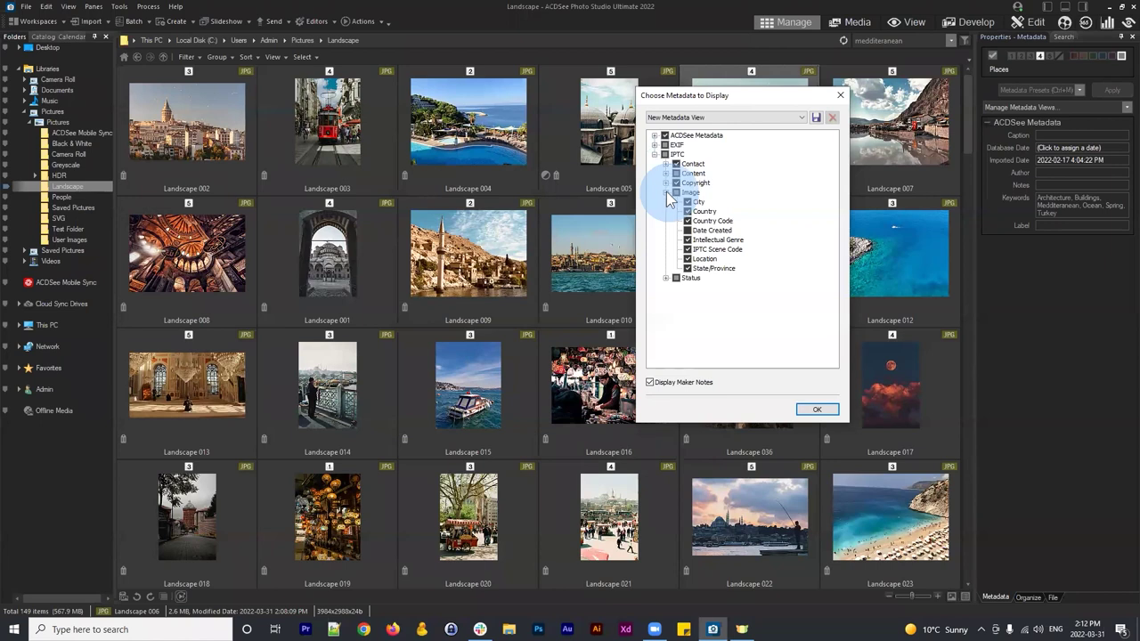
left_click(666, 193)
left_click(666, 183)
left_click(666, 182)
left_click(666, 173)
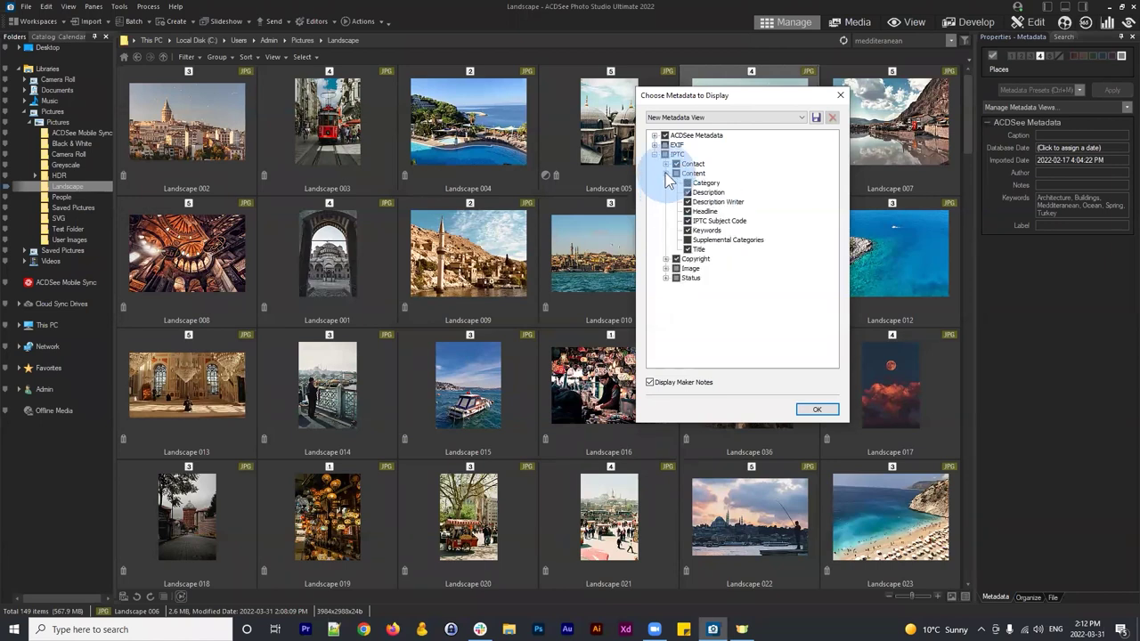
left_click(666, 174)
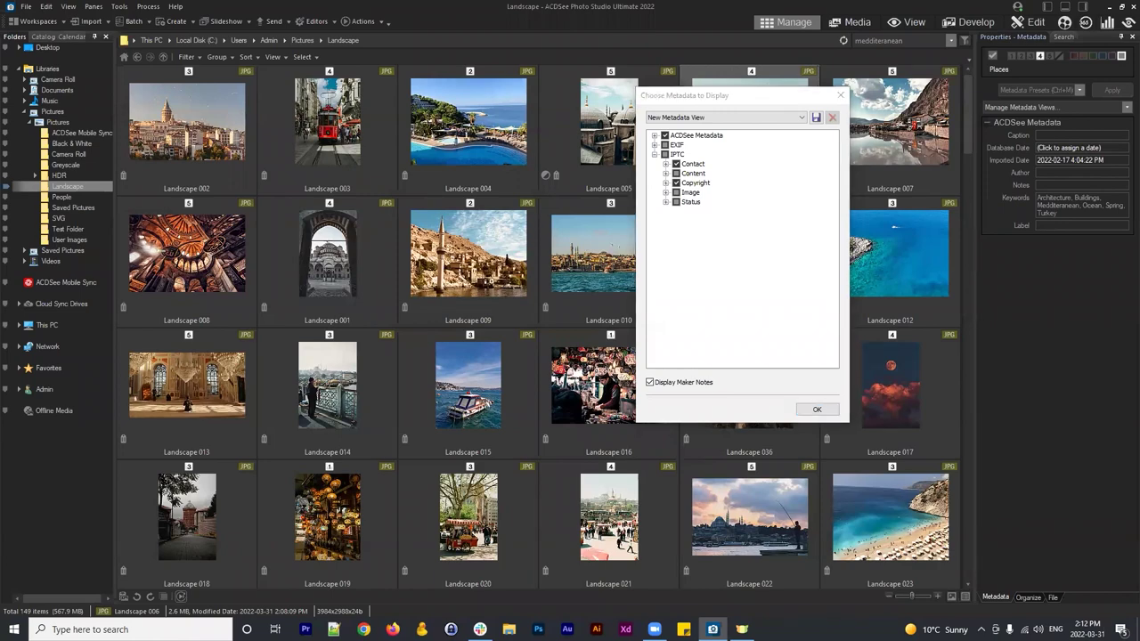
left_click(819, 409)
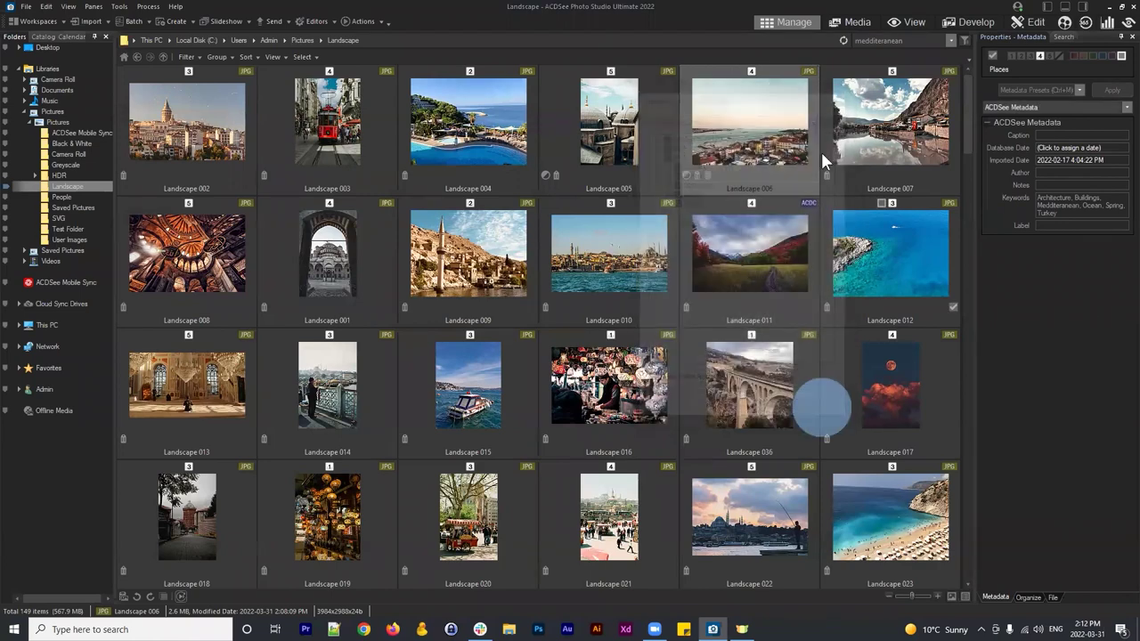
Step: Review the ACDSee Metadata fields of Landscape 006, including its imported date, and collapse the section
left_click(1079, 310)
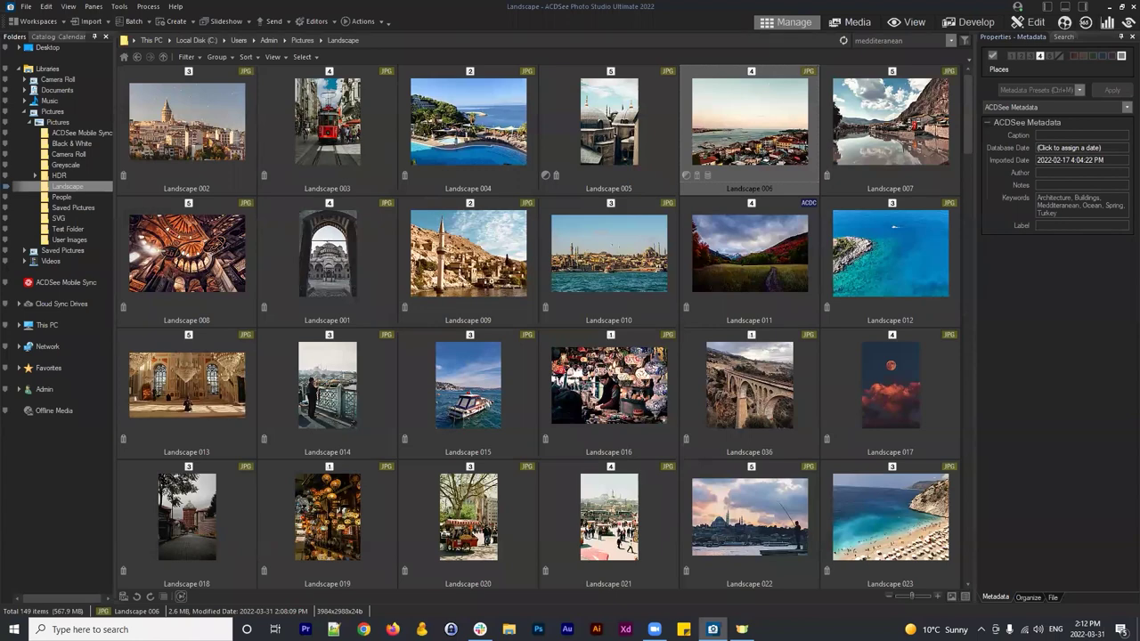
left_click(1080, 162)
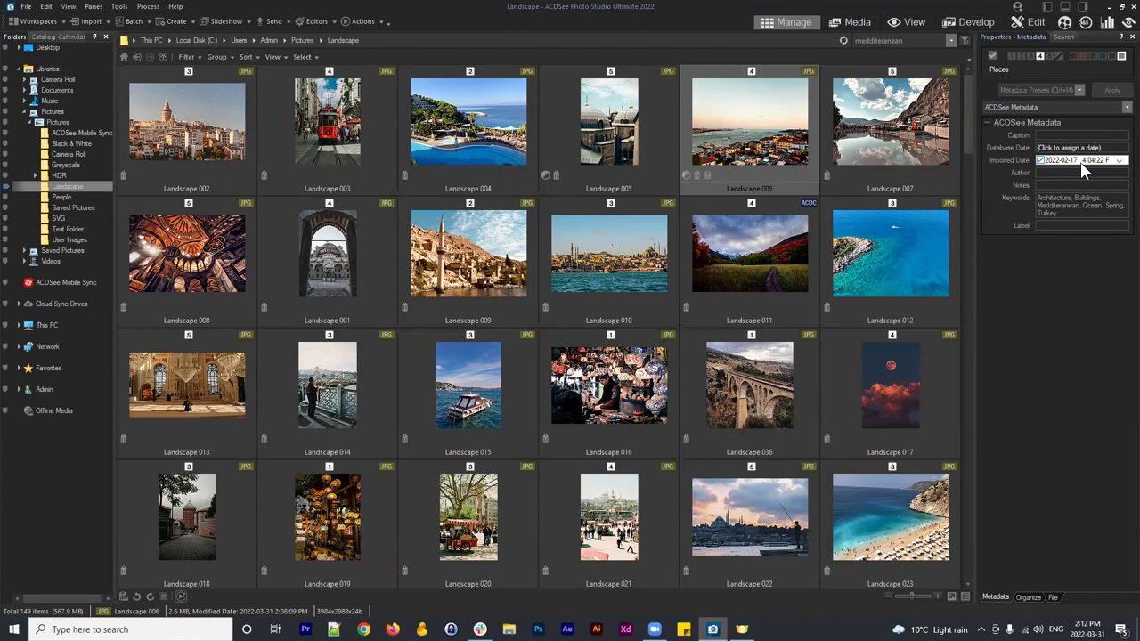
left_click(1113, 280)
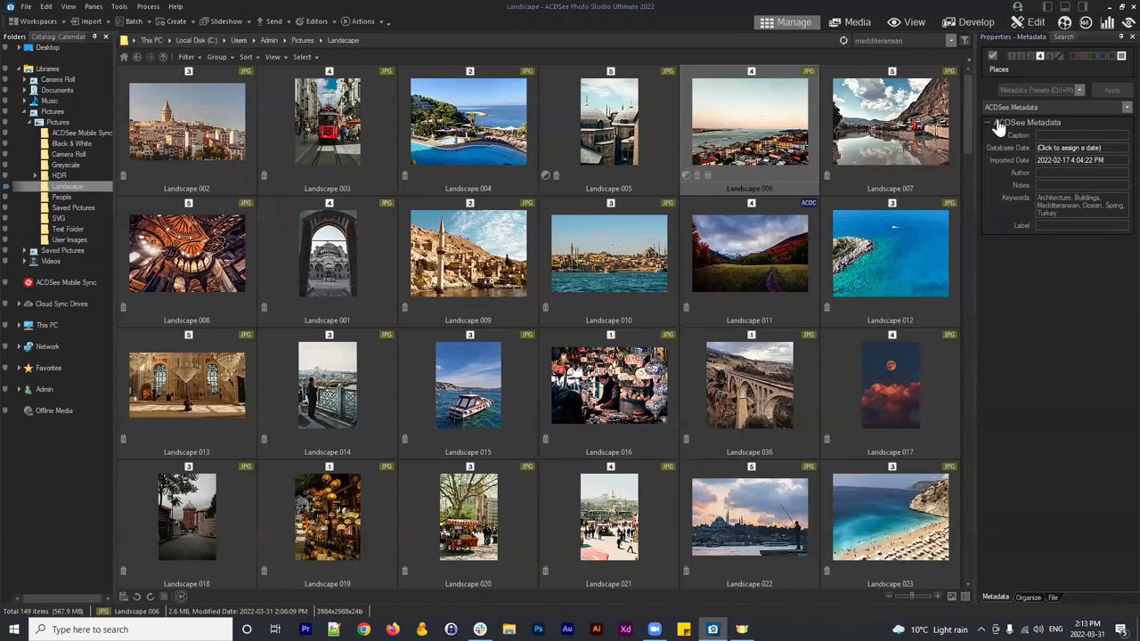
left_click(1012, 122)
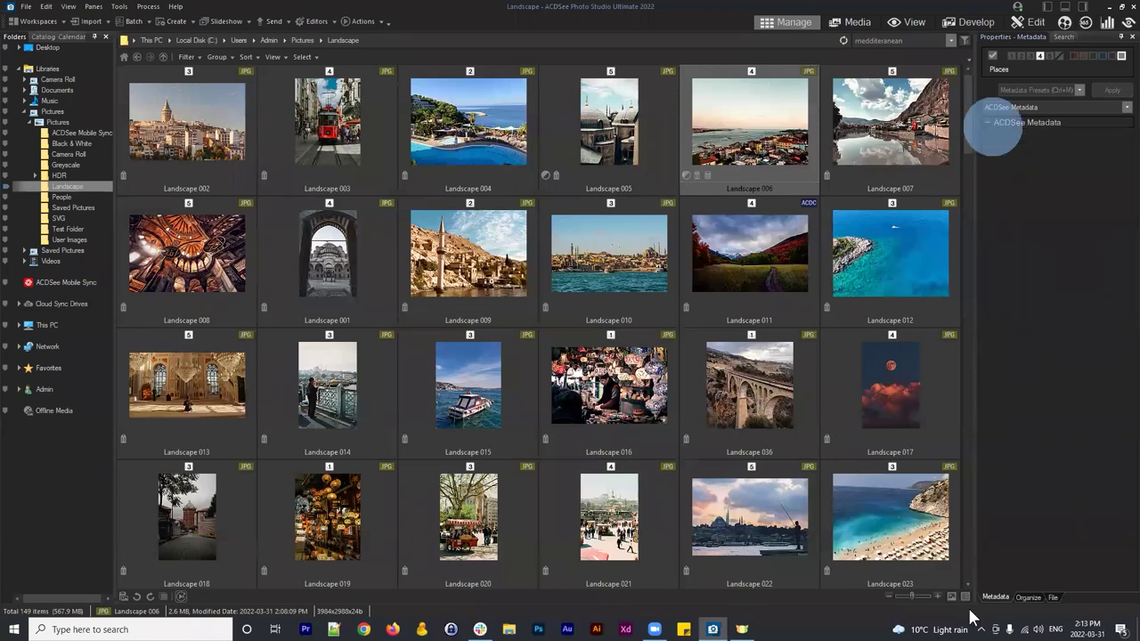
Step: Review the fields of a new preset in the metadata preset manager and close it
left_click(1038, 90)
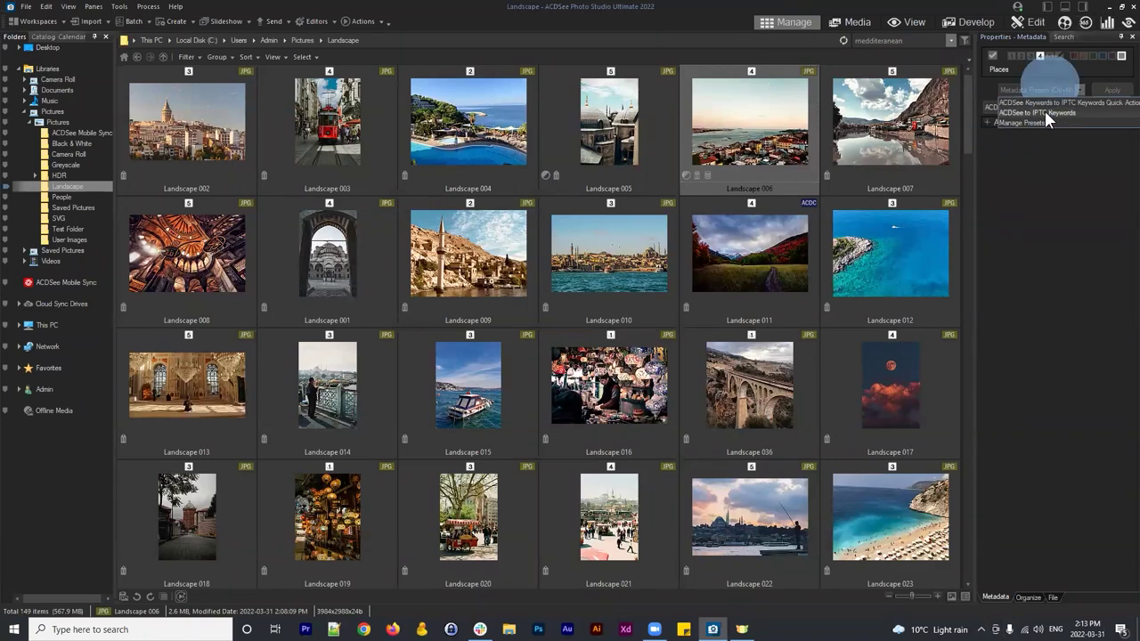
left_click(1037, 122)
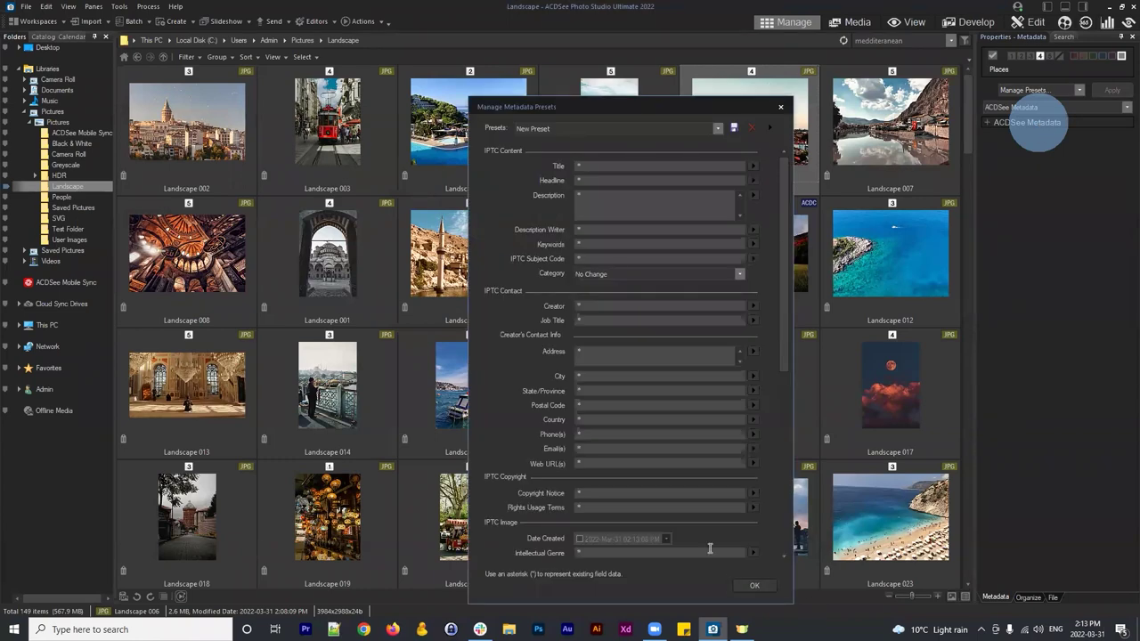
left_click(747, 580)
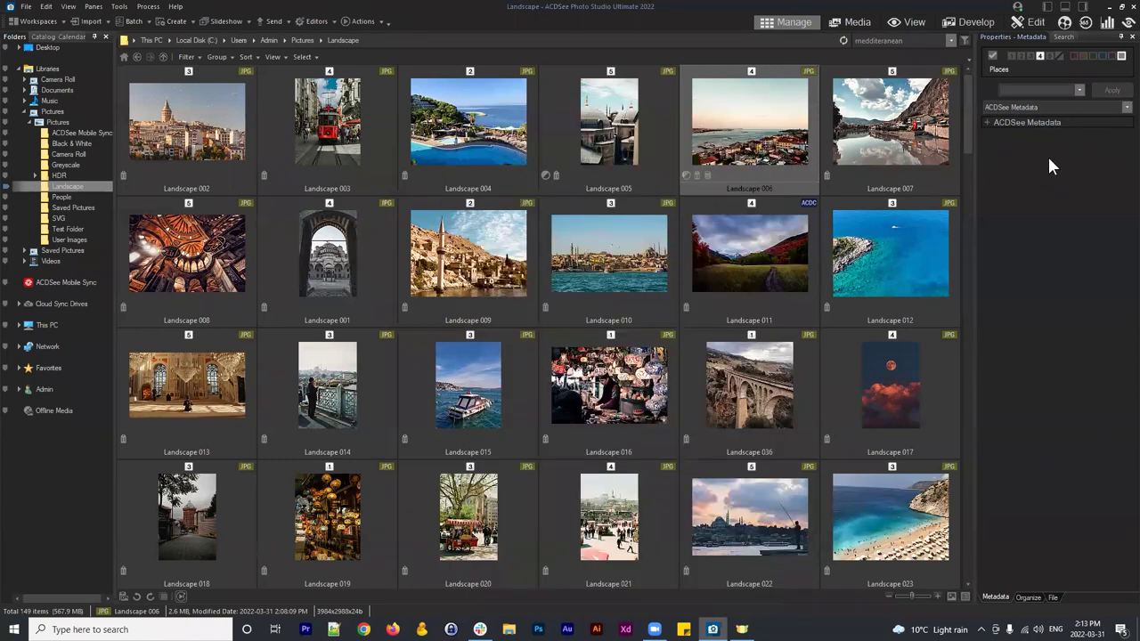
Step: Review the keywords assigned to Landscape 006 in its organize properties and return to its metadata properties
left_click(1027, 598)
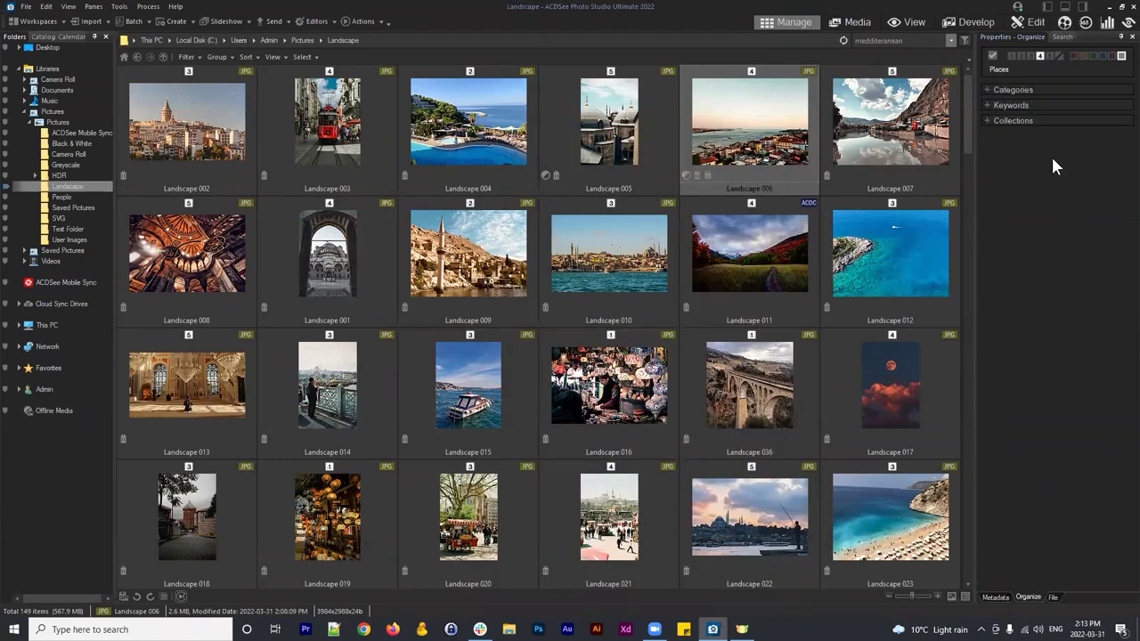
left_click(1003, 107)
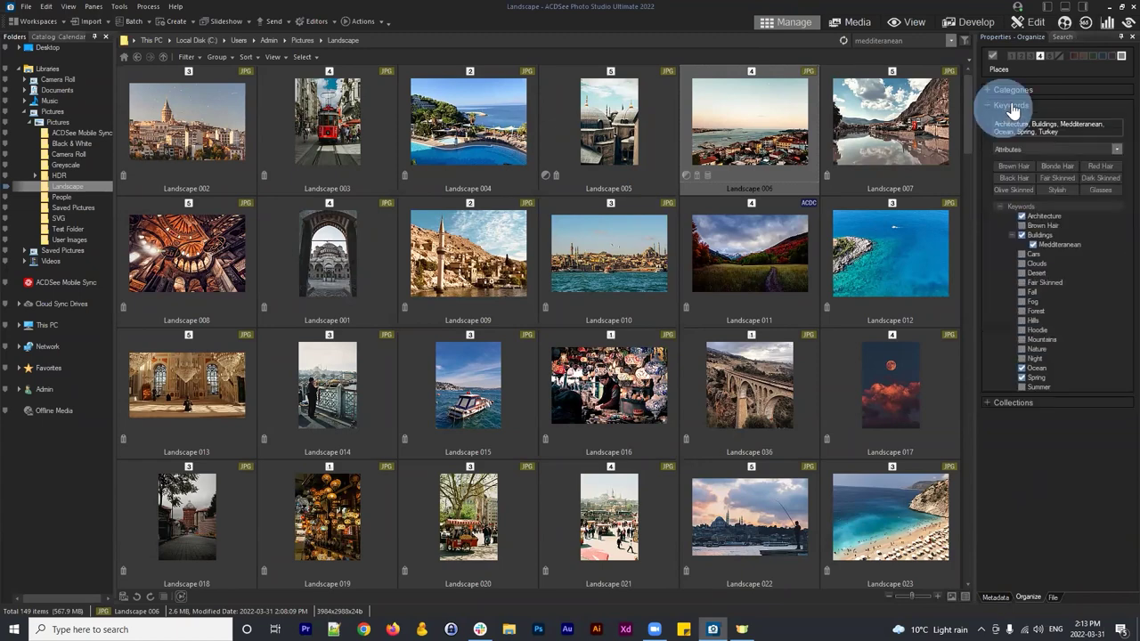
left_click(1003, 104)
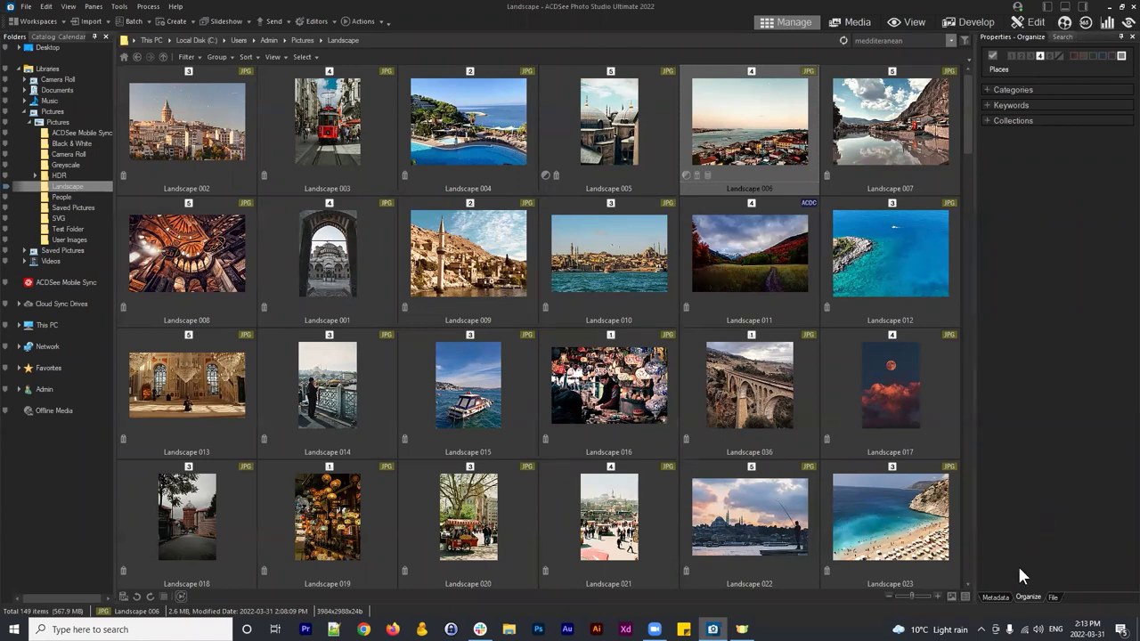
left_click(995, 597)
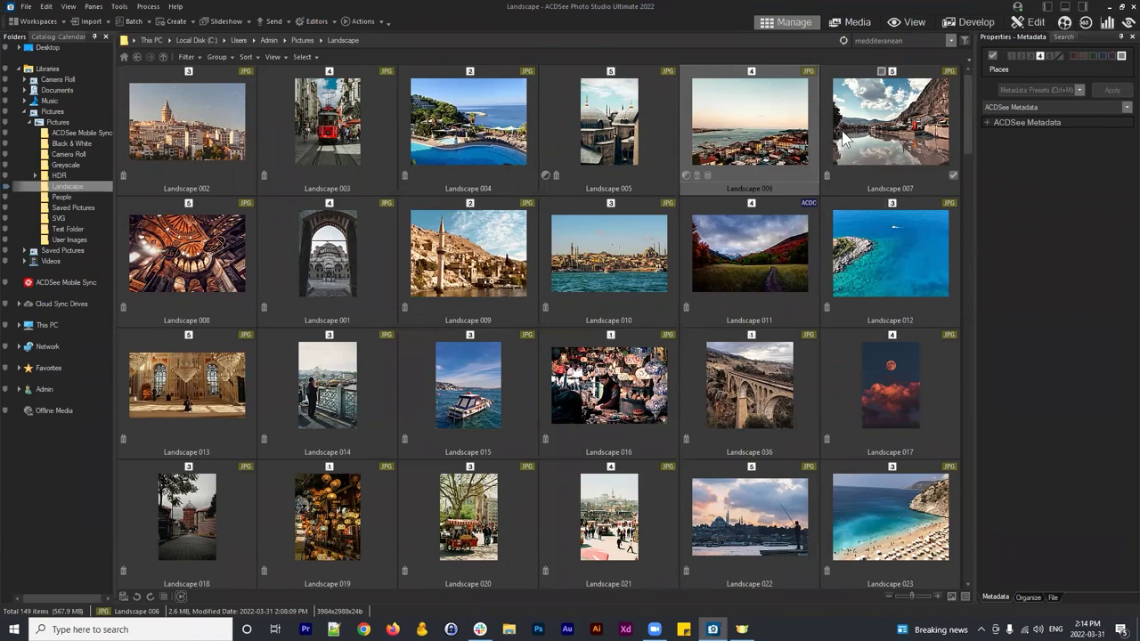
Step: Open the People folder and show the categories and keywords of its second photo in the organize properties
left_click(532, 90)
left_click(140, 55)
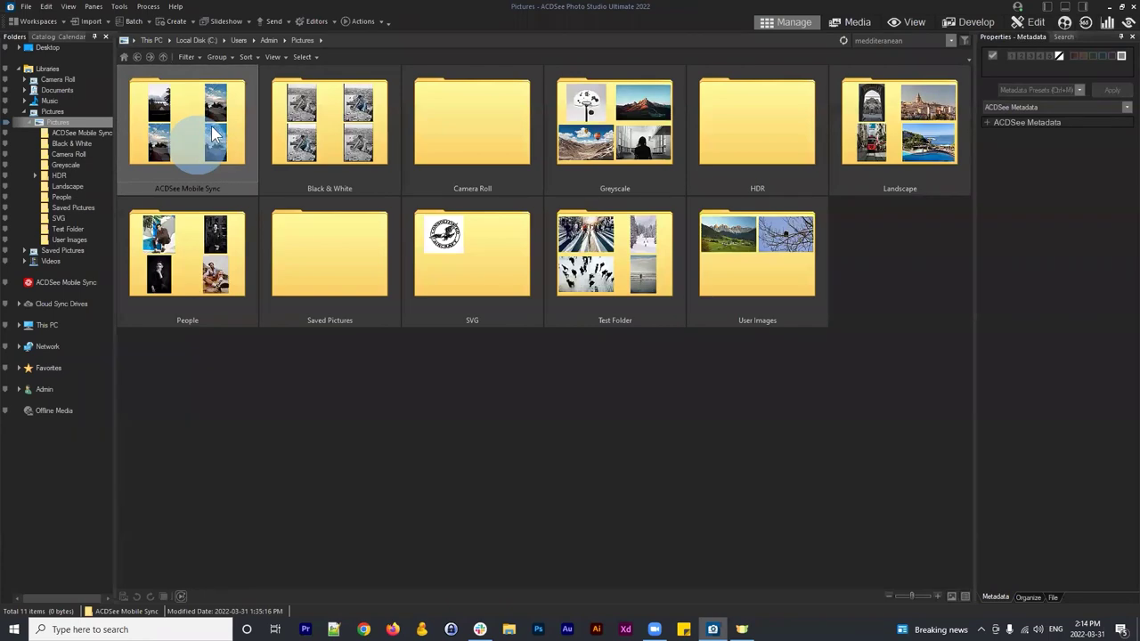
double_click(187, 254)
left_click(389, 131)
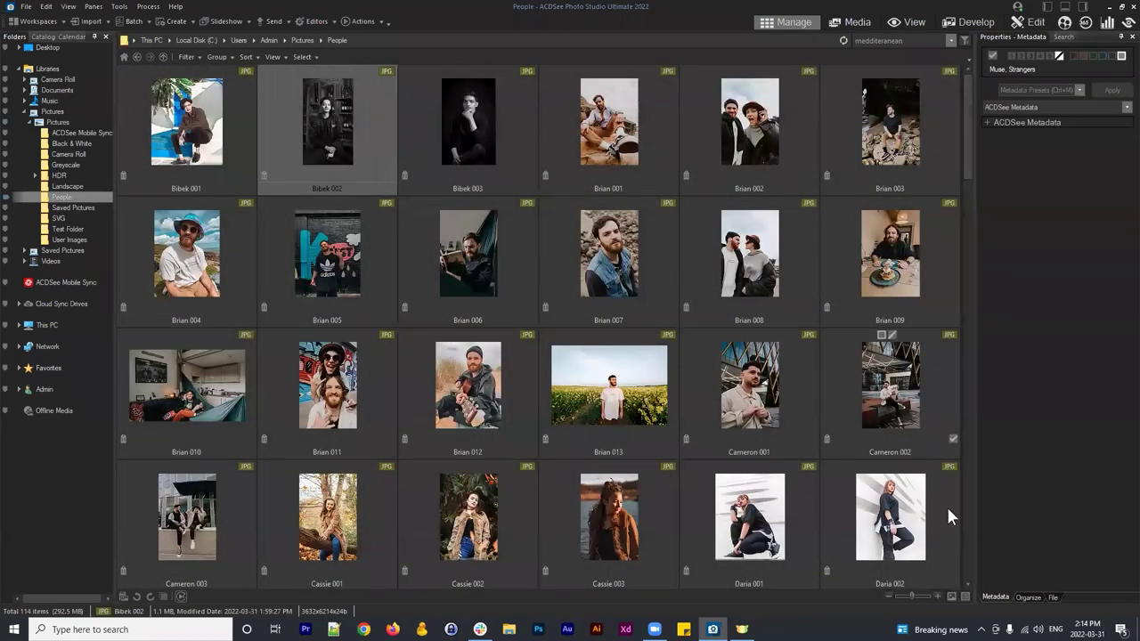
left_click(1028, 597)
left_click(987, 106)
left_click(986, 91)
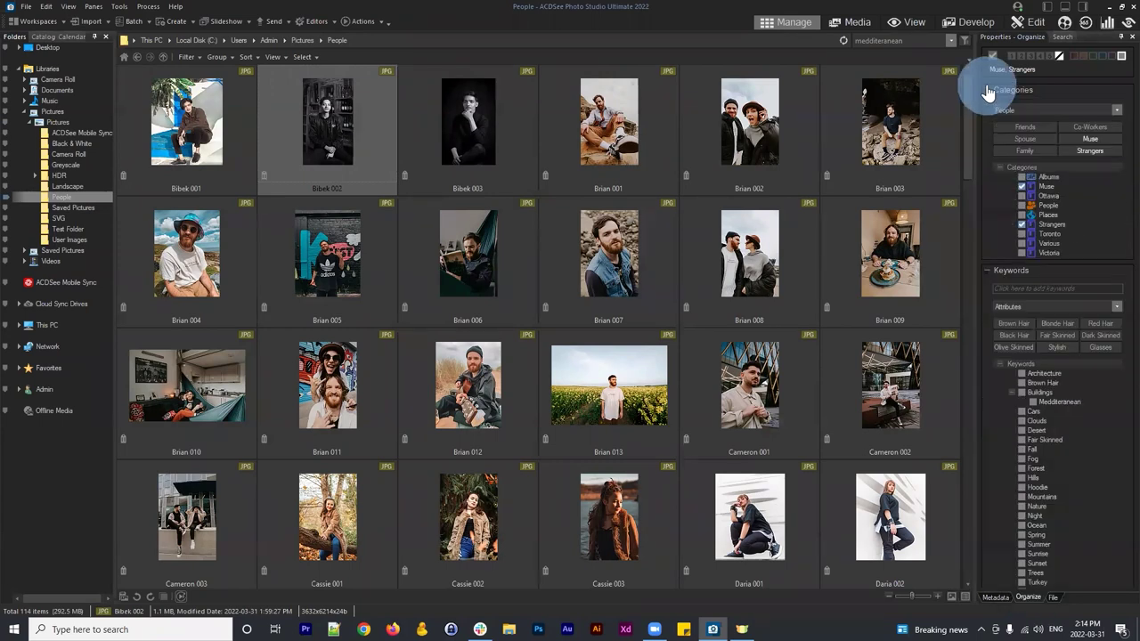
Step: Compare the category and keyword assignments of several photos in the first row of the People folder
left_click(484, 115)
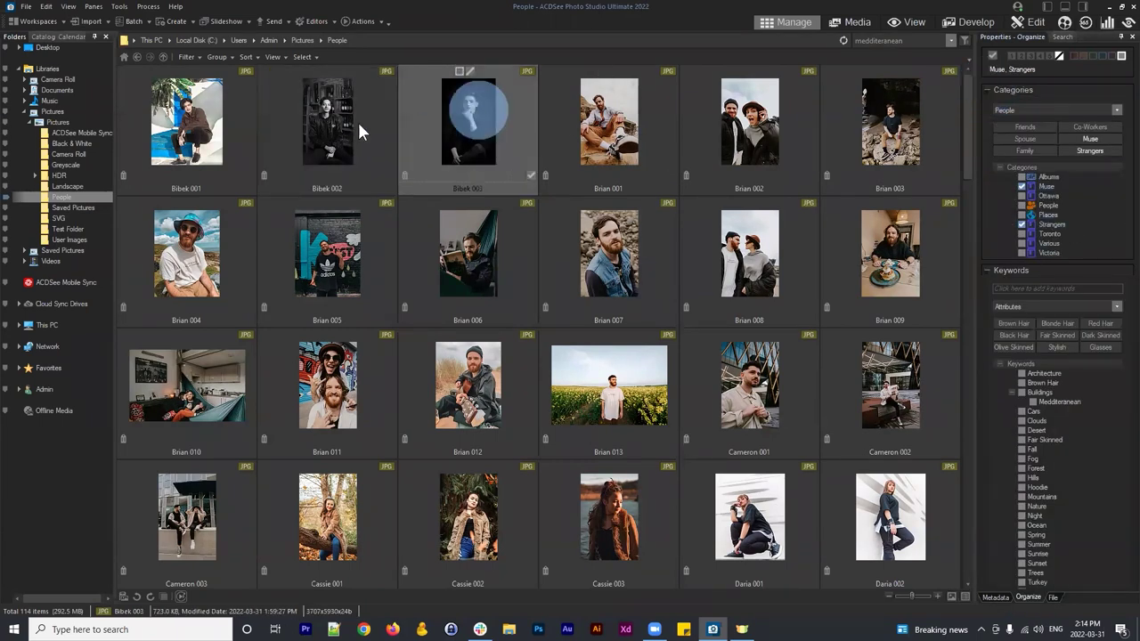
left_click(341, 133)
left_click(507, 138)
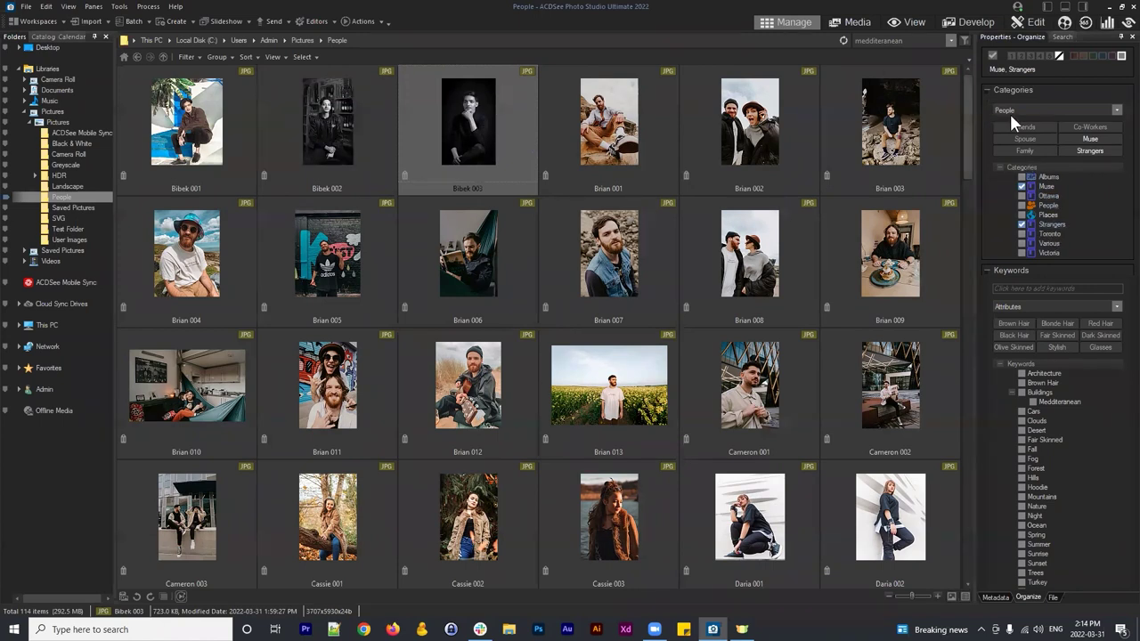
left_click(749, 133)
left_click(487, 145)
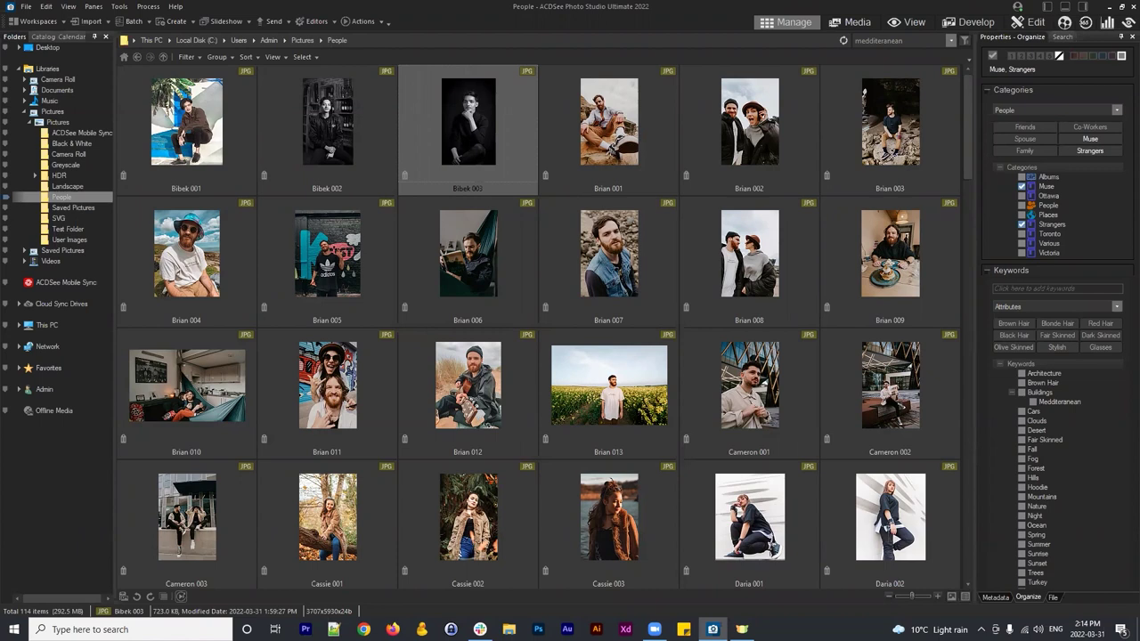
Step: Assign the Brown Hair keyword to the fourth photo in the People folder and embed its ACDSee metadata in the file
left_click(645, 150)
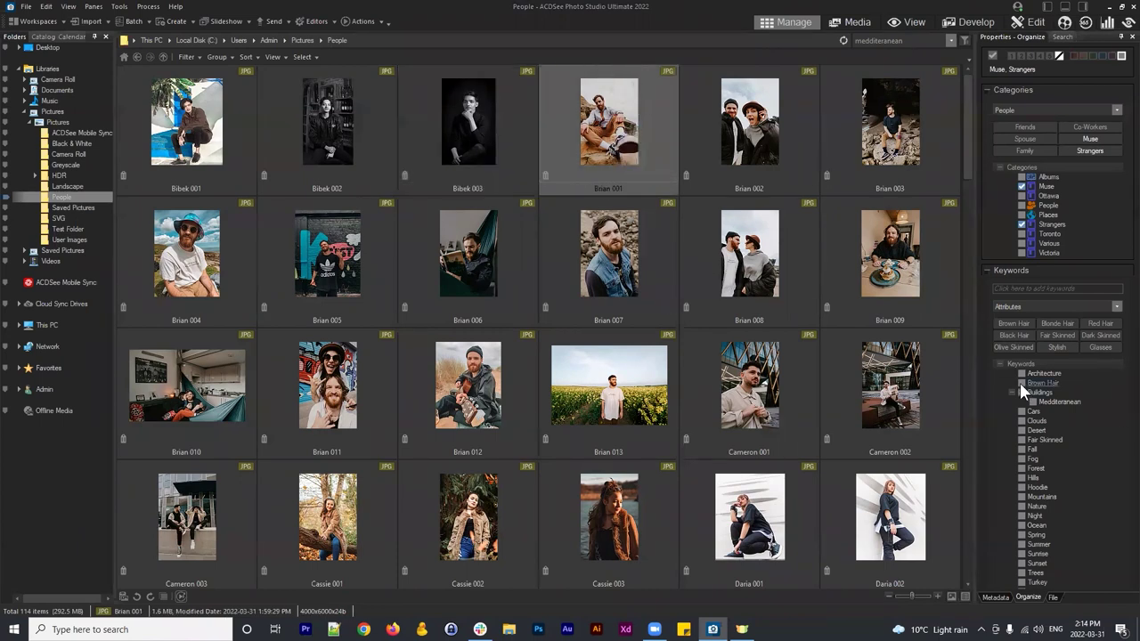
left_click(1021, 383)
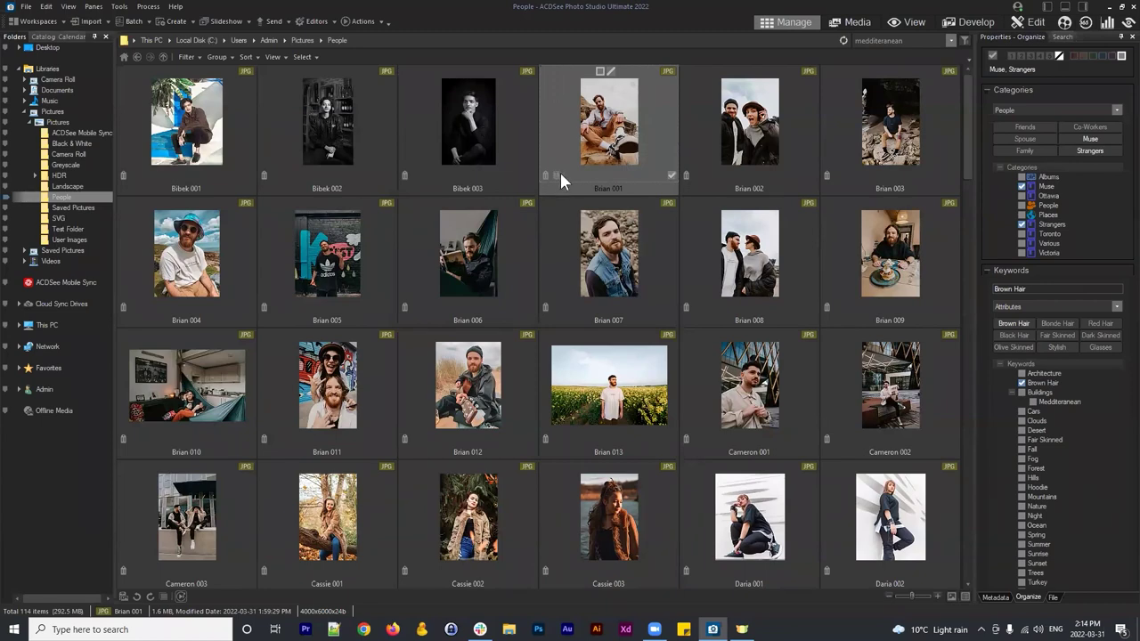
right_click(599, 156)
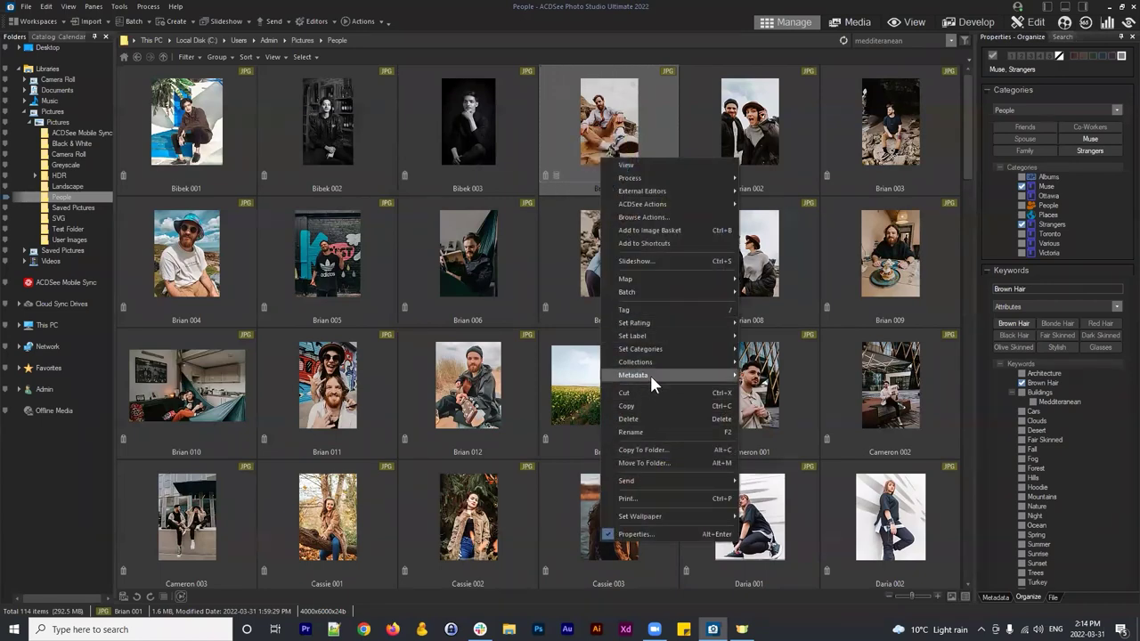
mouse_move(650, 375)
left_click(837, 423)
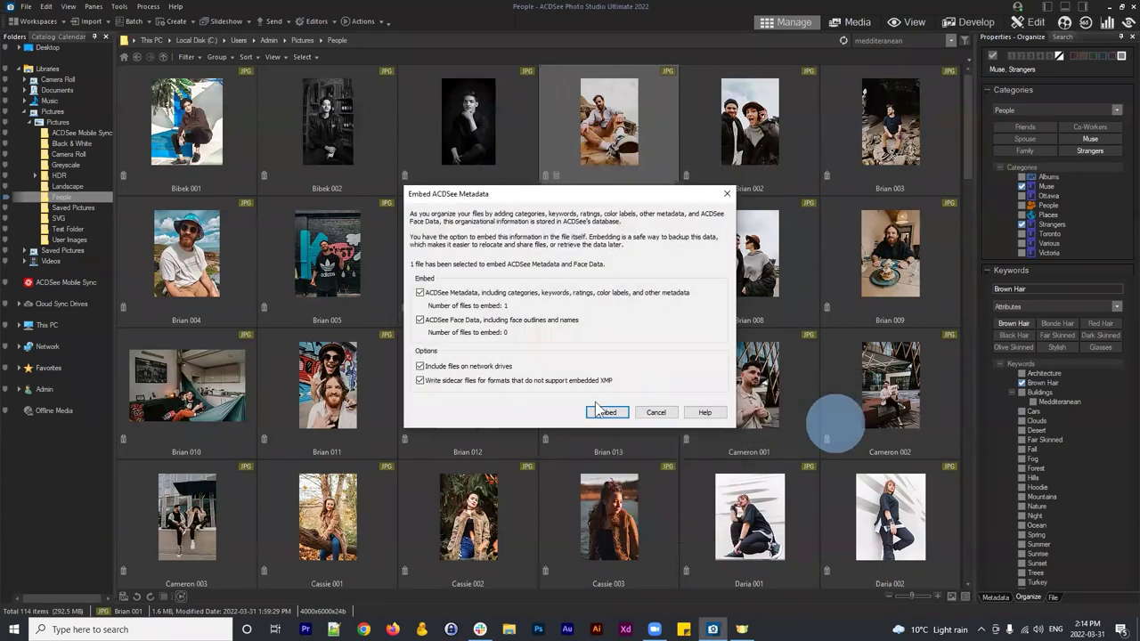
left_click(603, 412)
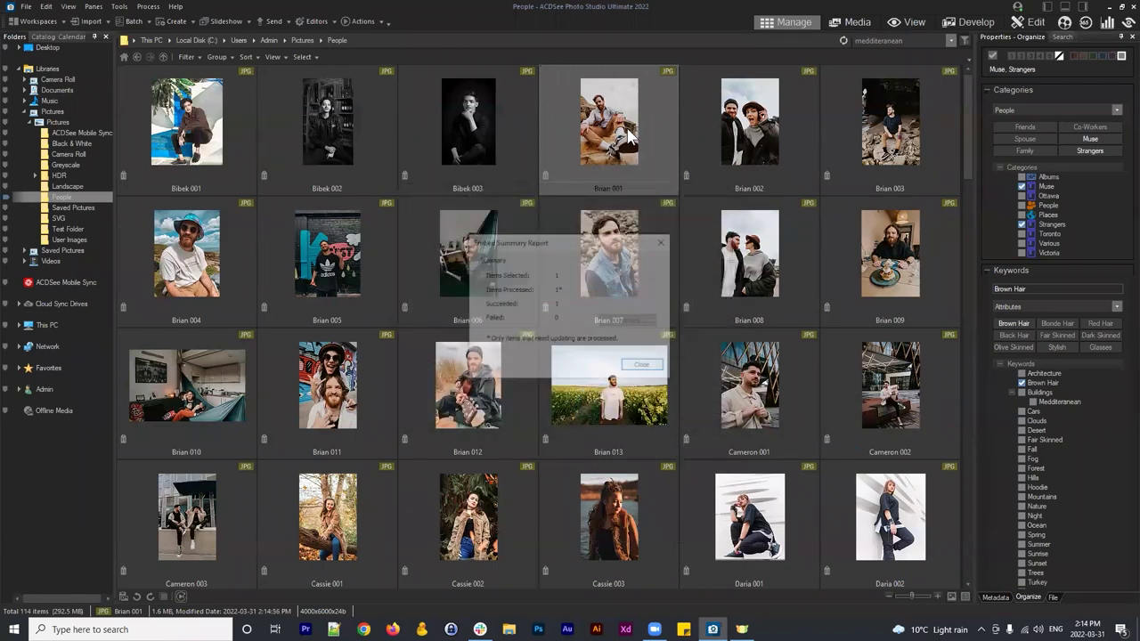
left_click(639, 364)
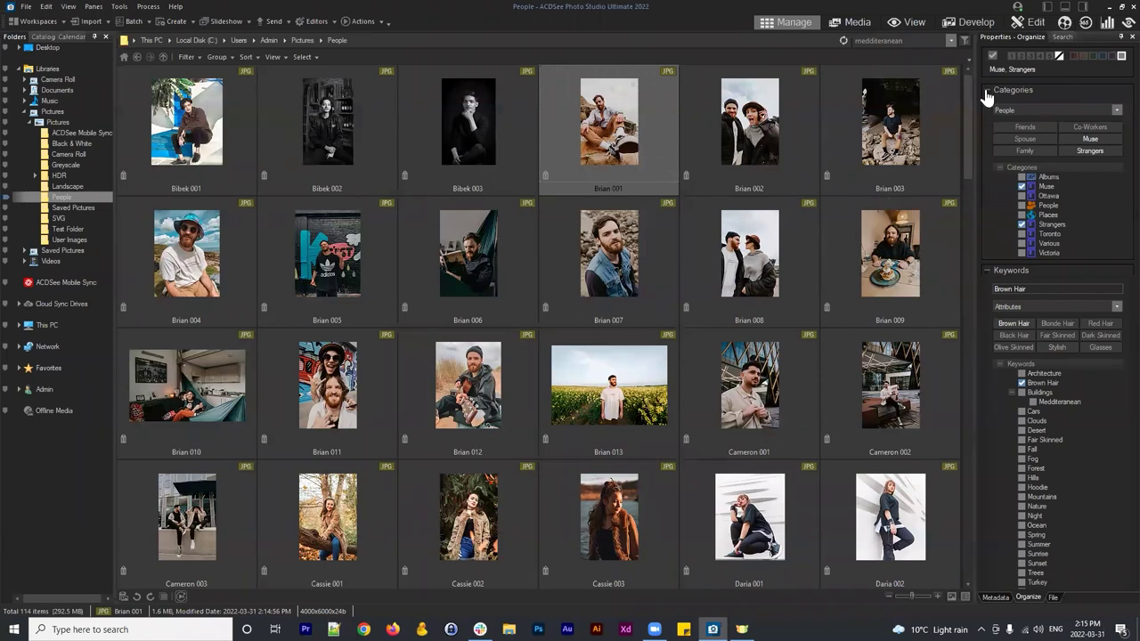
Step: Show the selected photo's metadata properties using the Default Metadata View
left_click(995, 596)
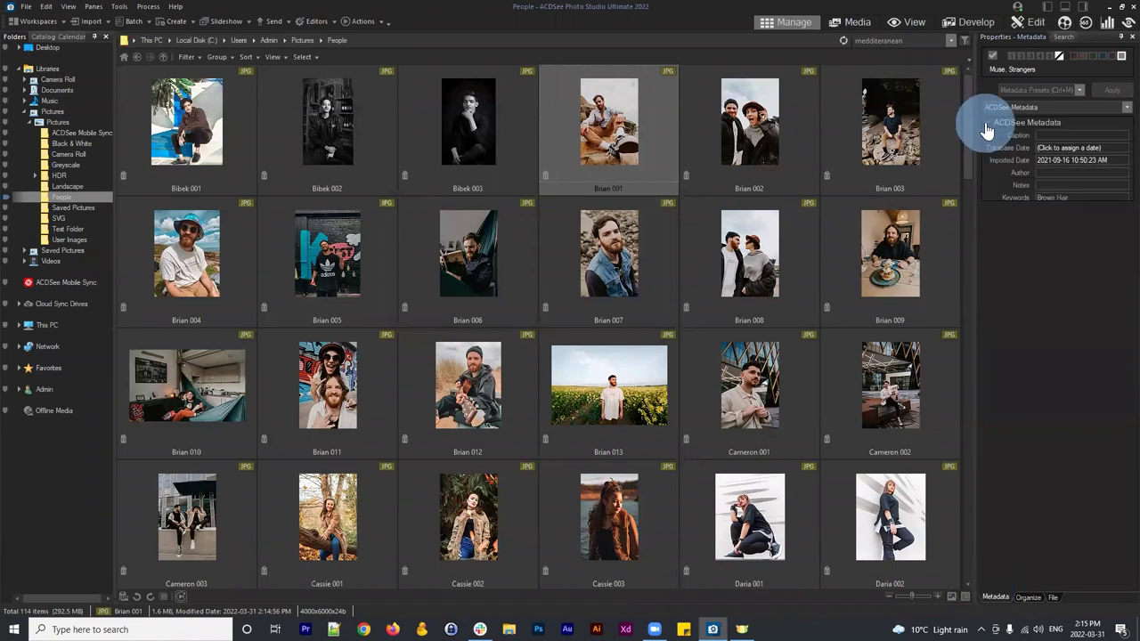
left_click(1015, 107)
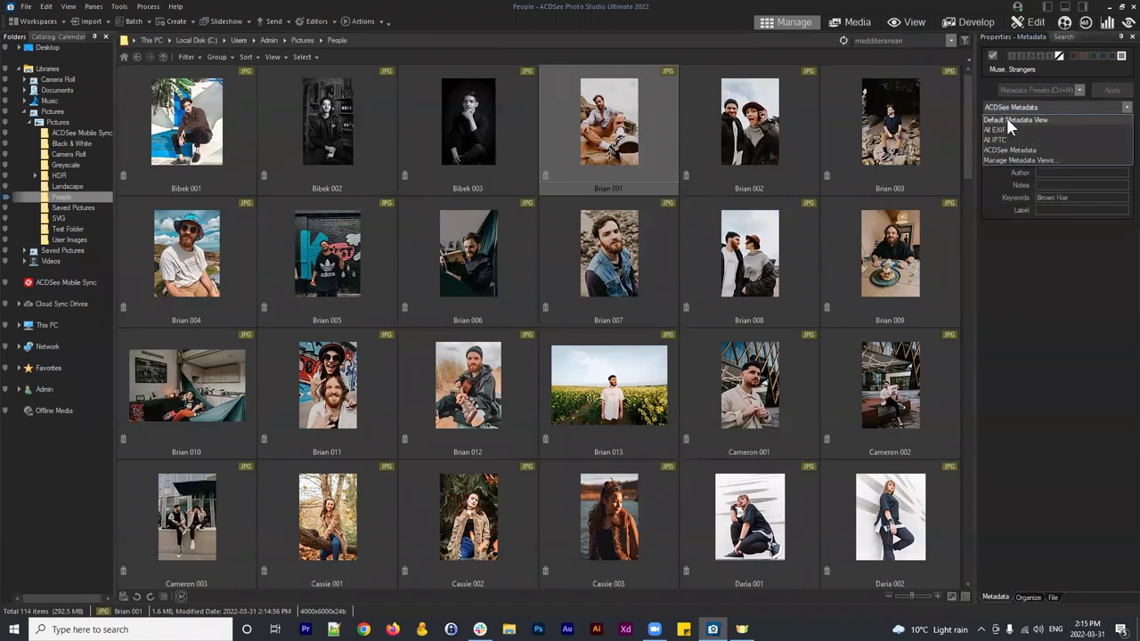
left_click(1006, 118)
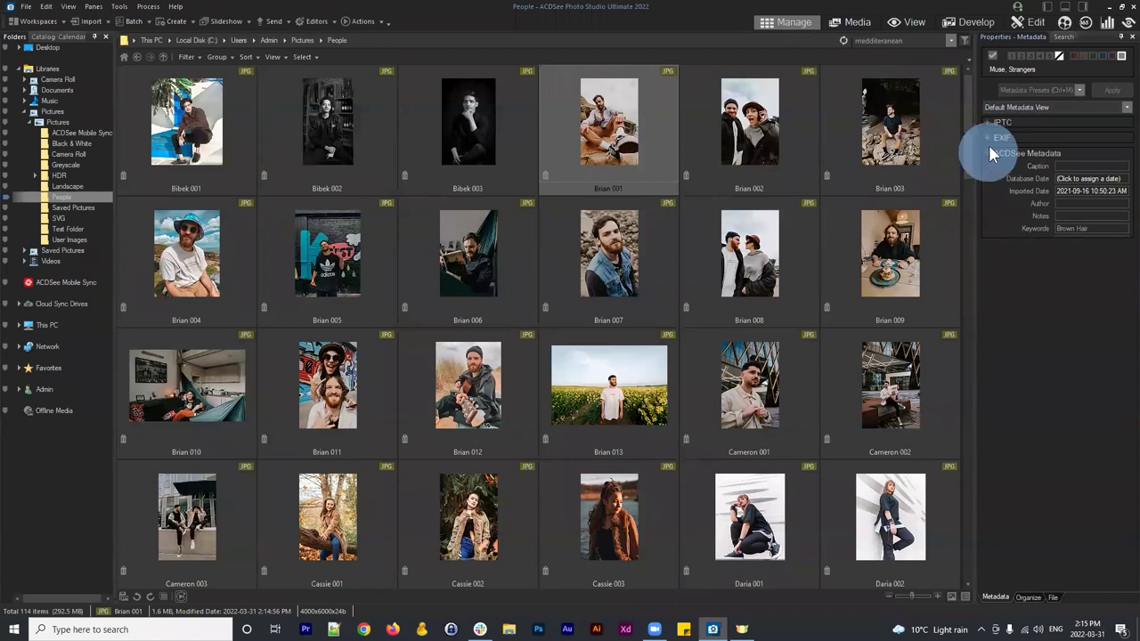
Step: Collapse the ACDSee Metadata section and apply Brown Hair as an IPTC keyword to the selected photo
left_click(990, 153)
left_click(986, 122)
left_click(1080, 196)
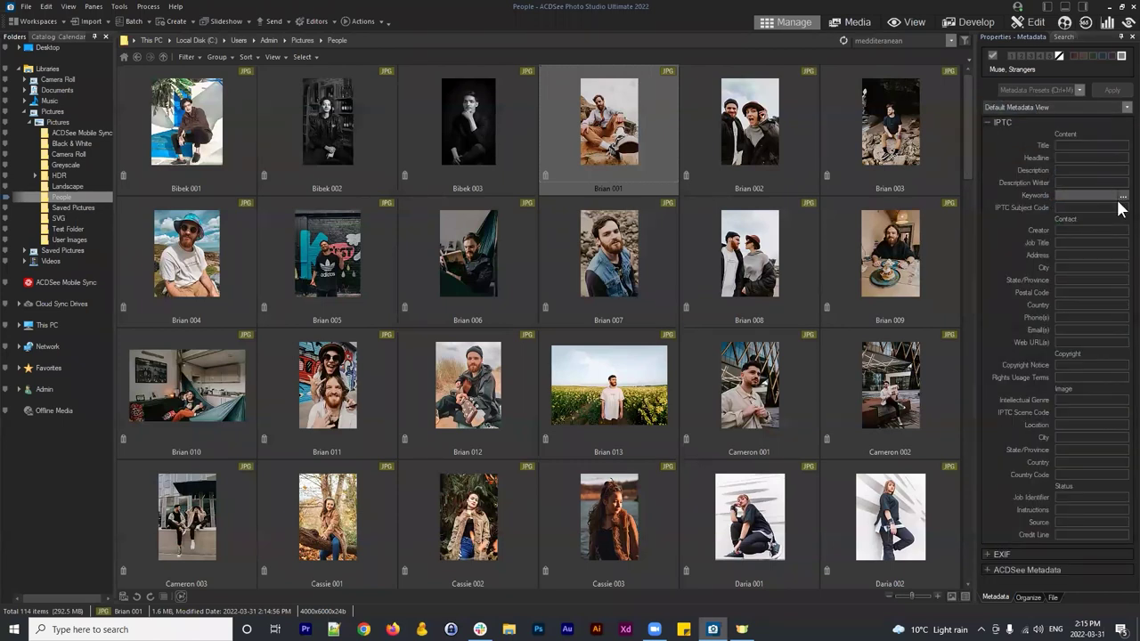
type("Brown Hair")
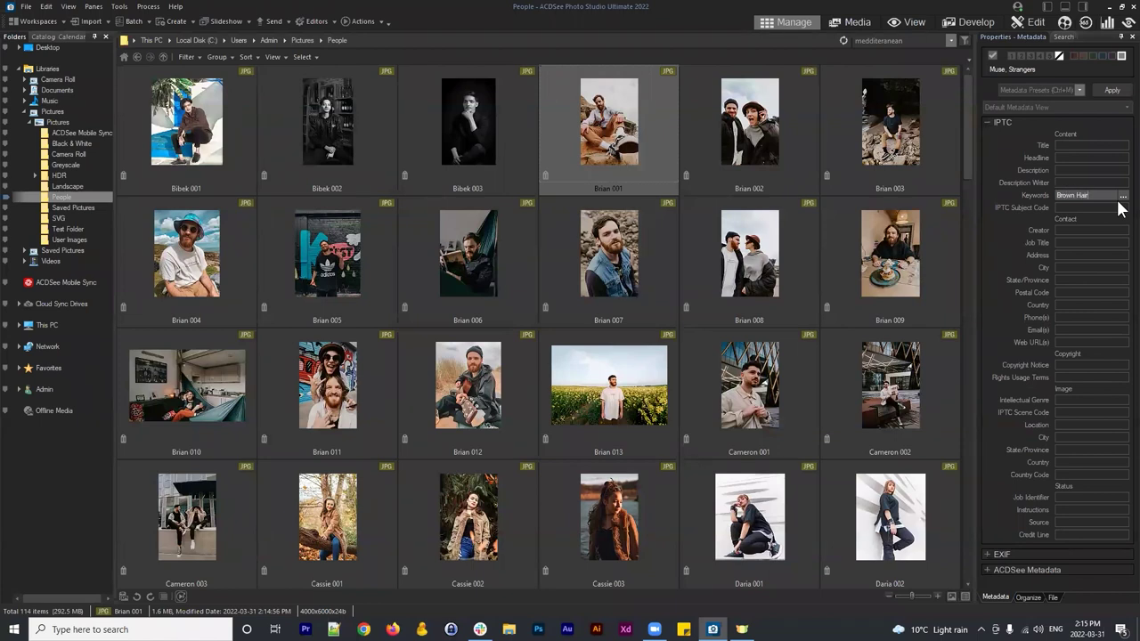
left_click(1108, 92)
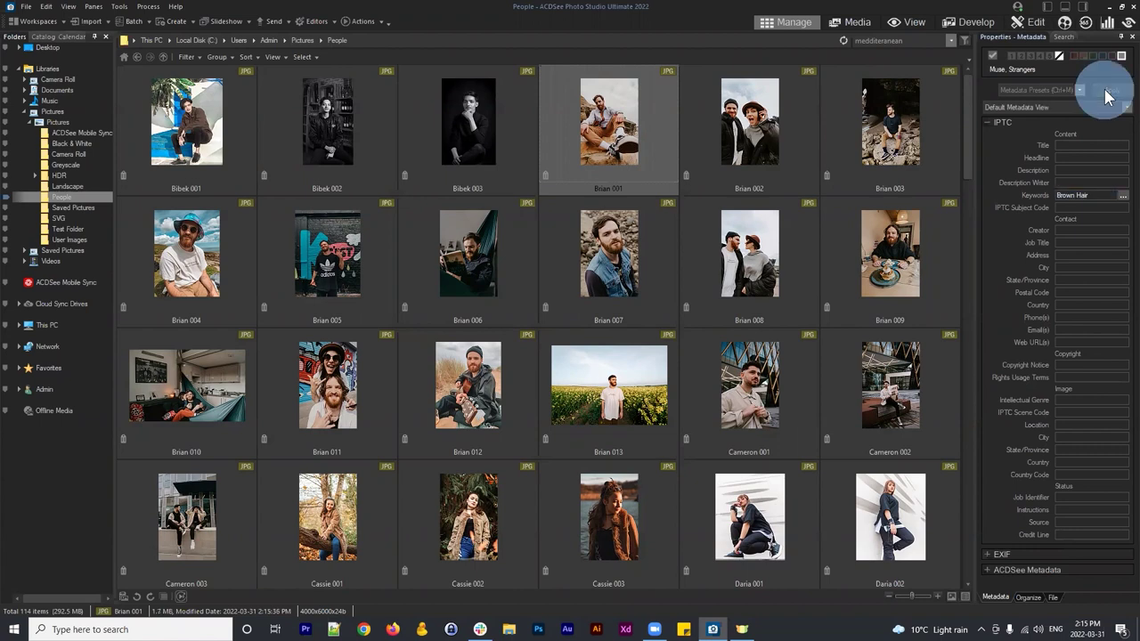
Step: Add a comma separator after Brown Hair in the IPTC keywords and collapse the IPTC section
left_click(1098, 195)
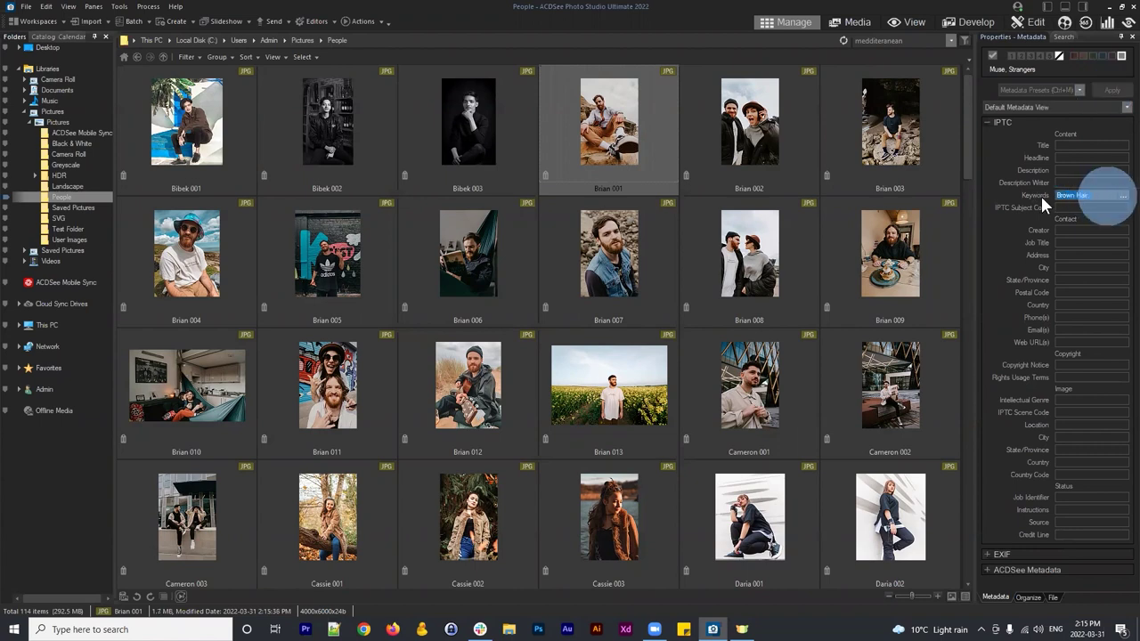
left_click(1105, 194)
type(",")
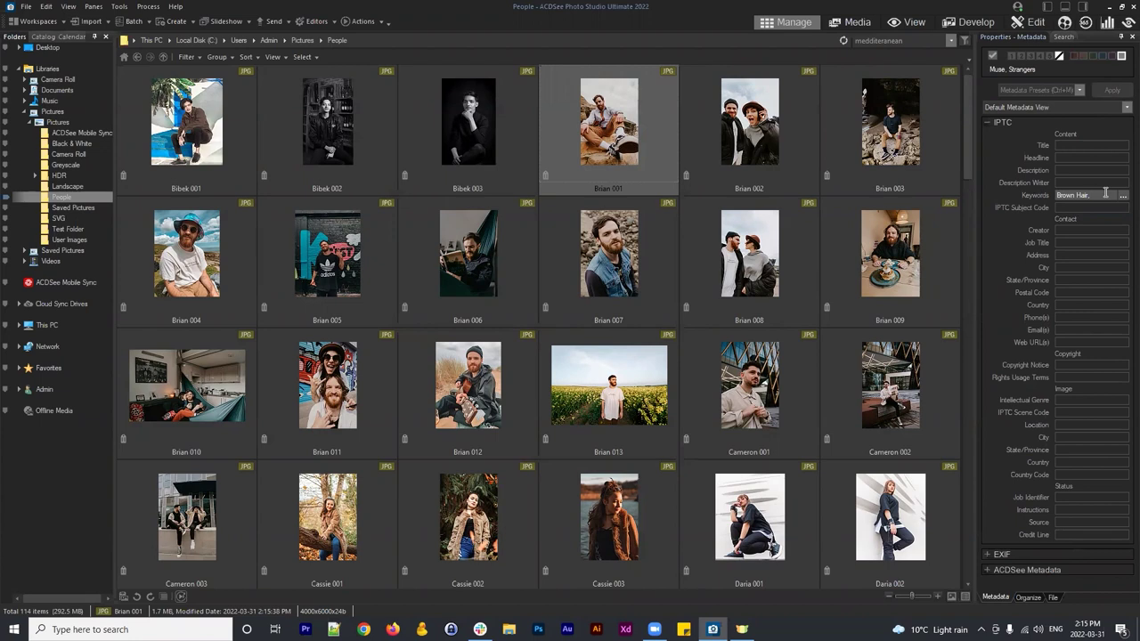
left_click(987, 127)
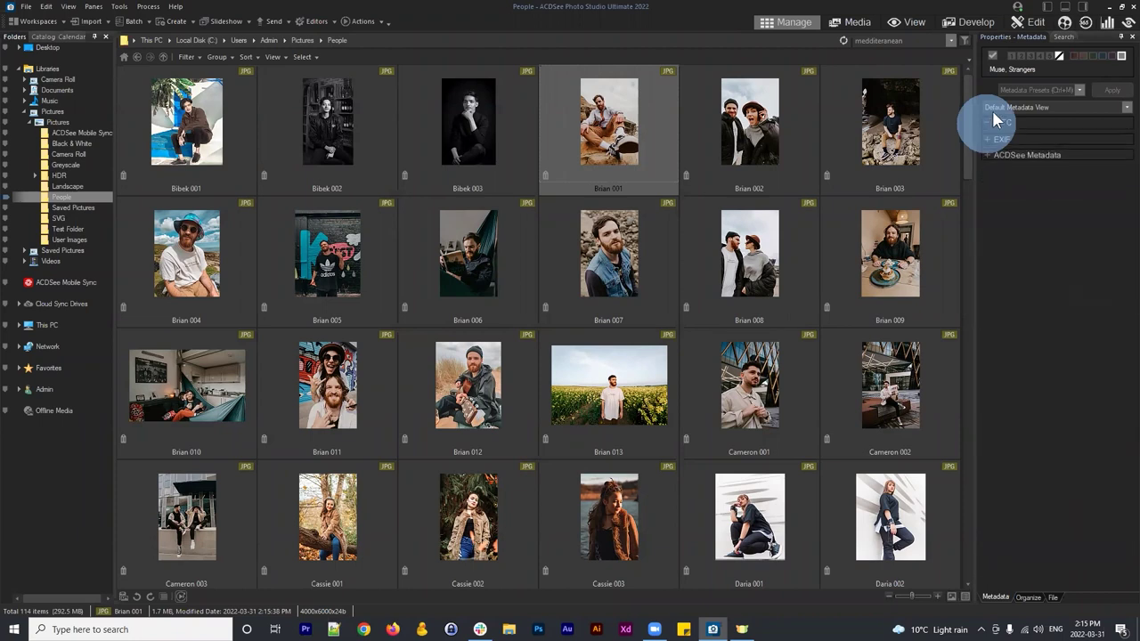
Step: Compare the file properties of the fourth and fifth photos in the first row of the People folder
left_click(657, 119)
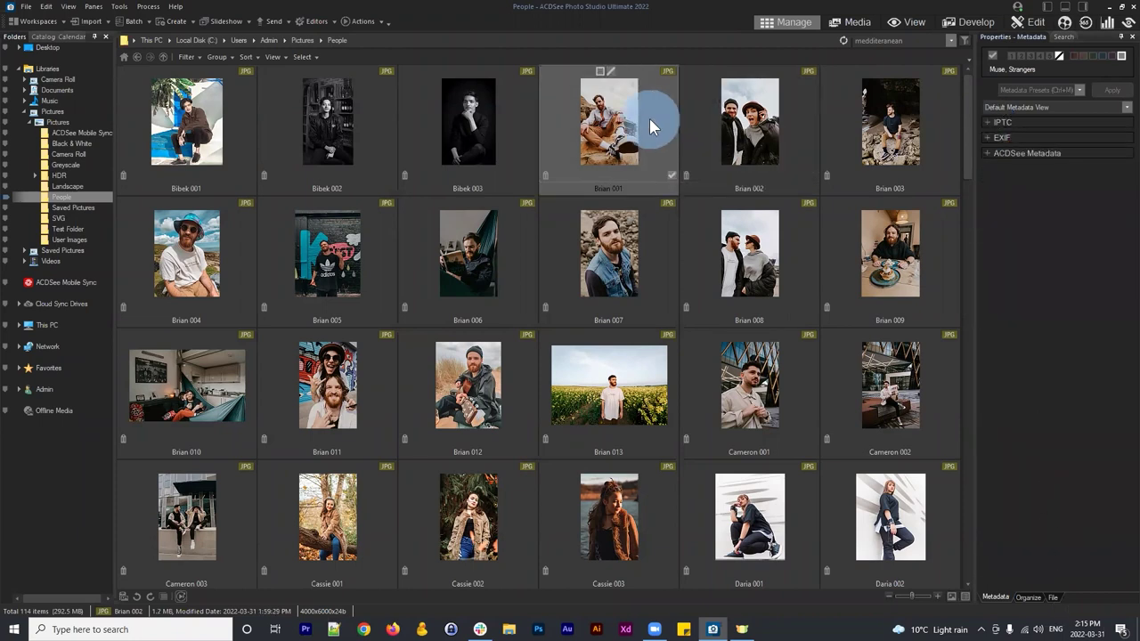
left_click(1054, 598)
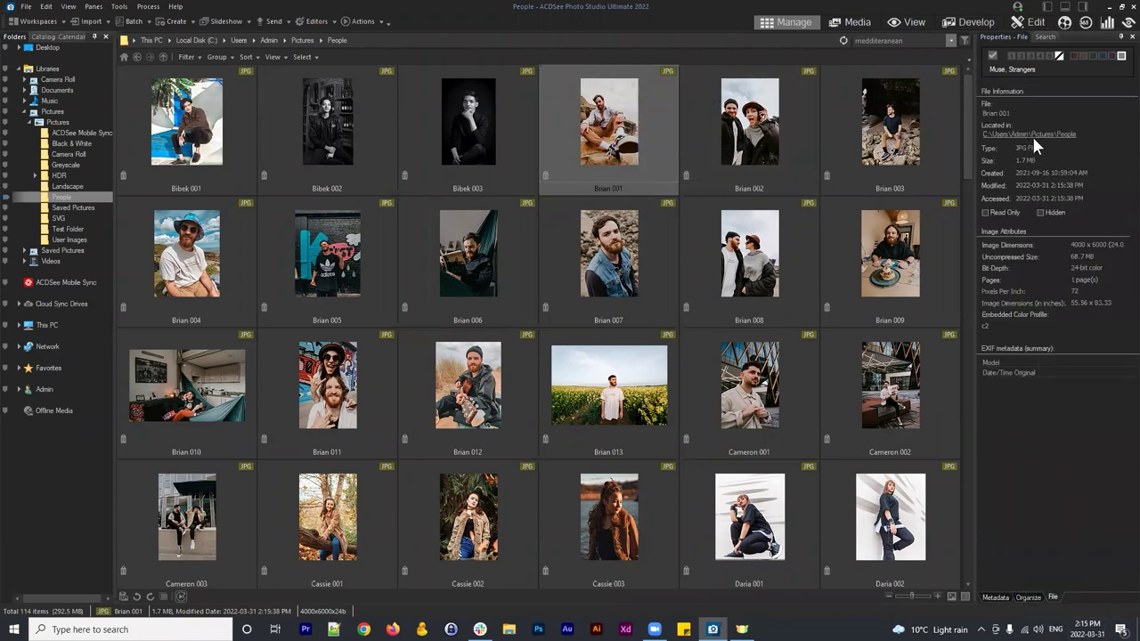
left_click(710, 127)
left_click(648, 119)
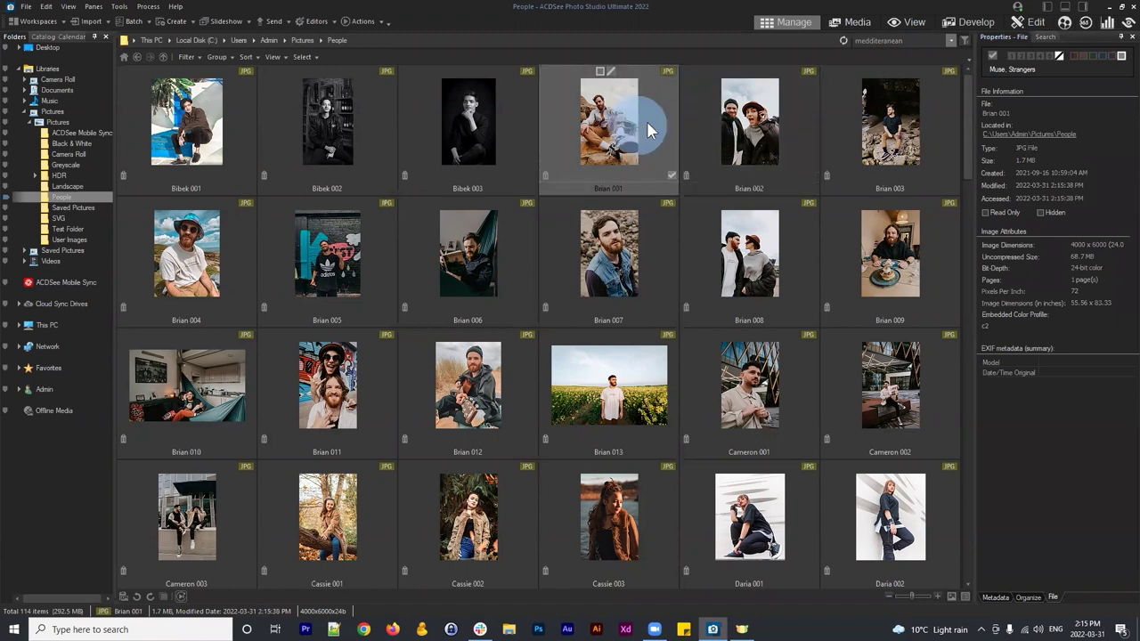
left_click(1053, 598)
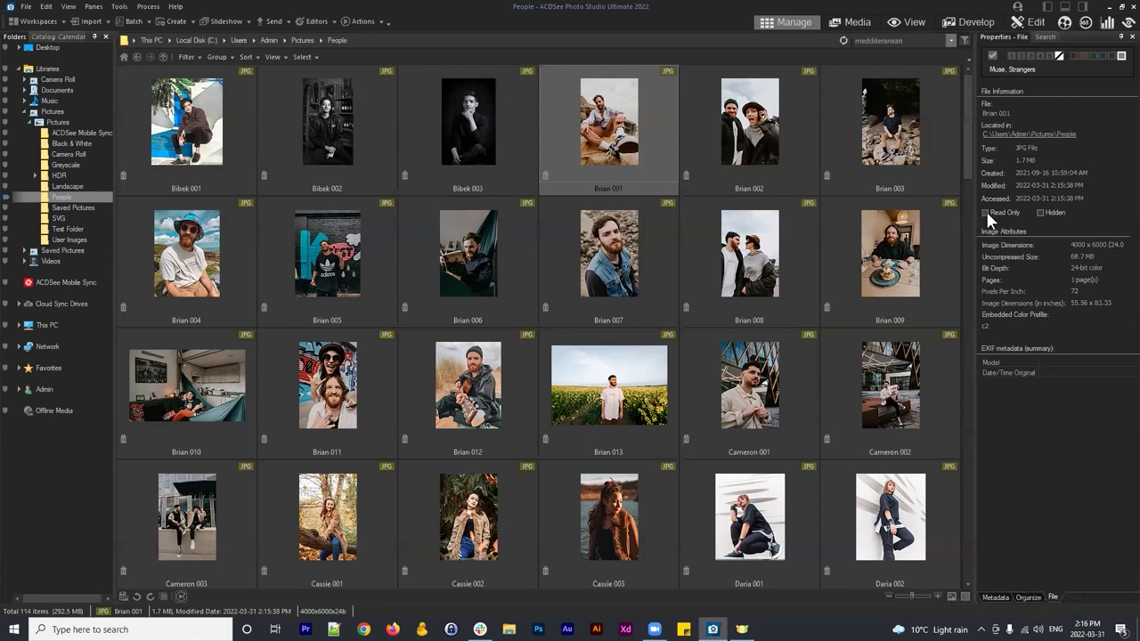
left_click_drag(738, 101, 721, 124)
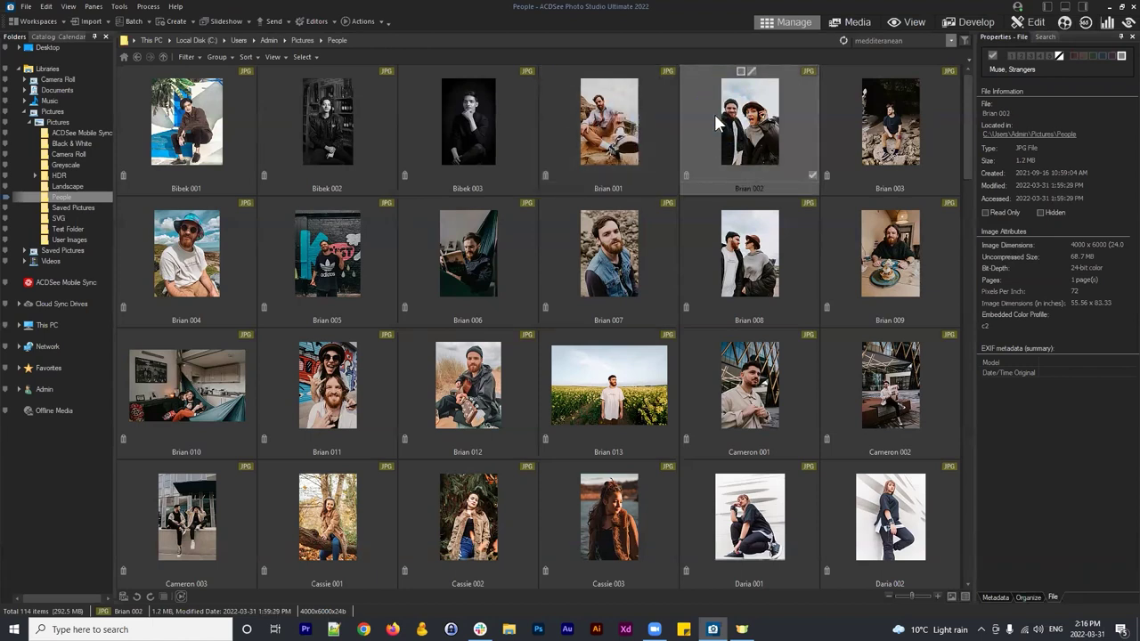
left_click(642, 105)
left_click(717, 117)
left_click(659, 142)
left_click(728, 127)
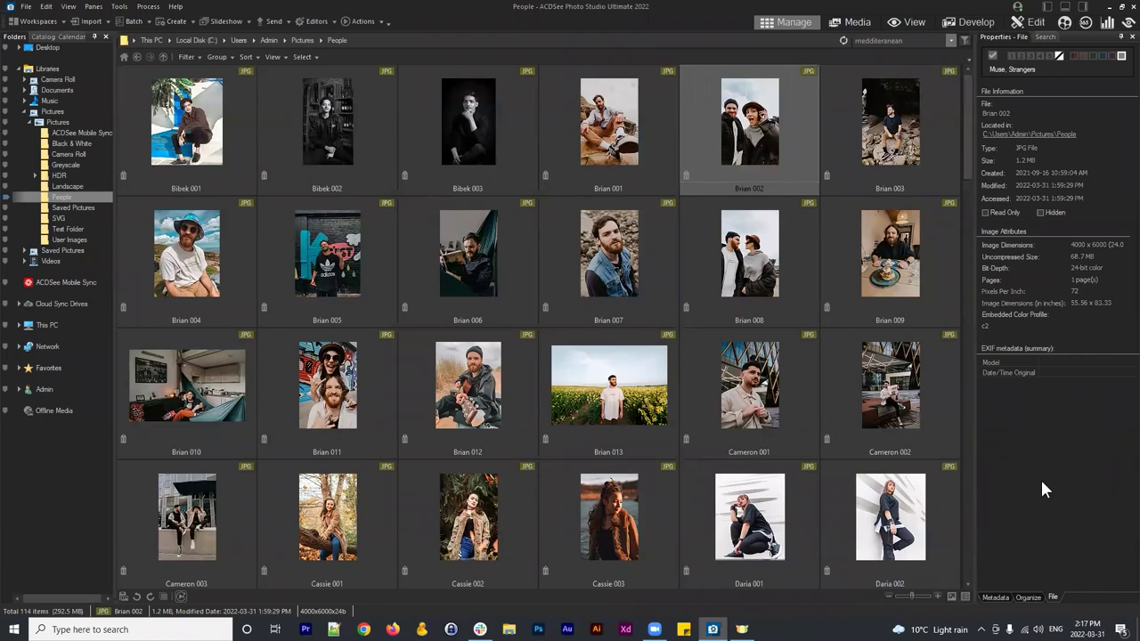
Step: Open the Landscape folder and select the Landscape 005 photo
left_click(136, 56)
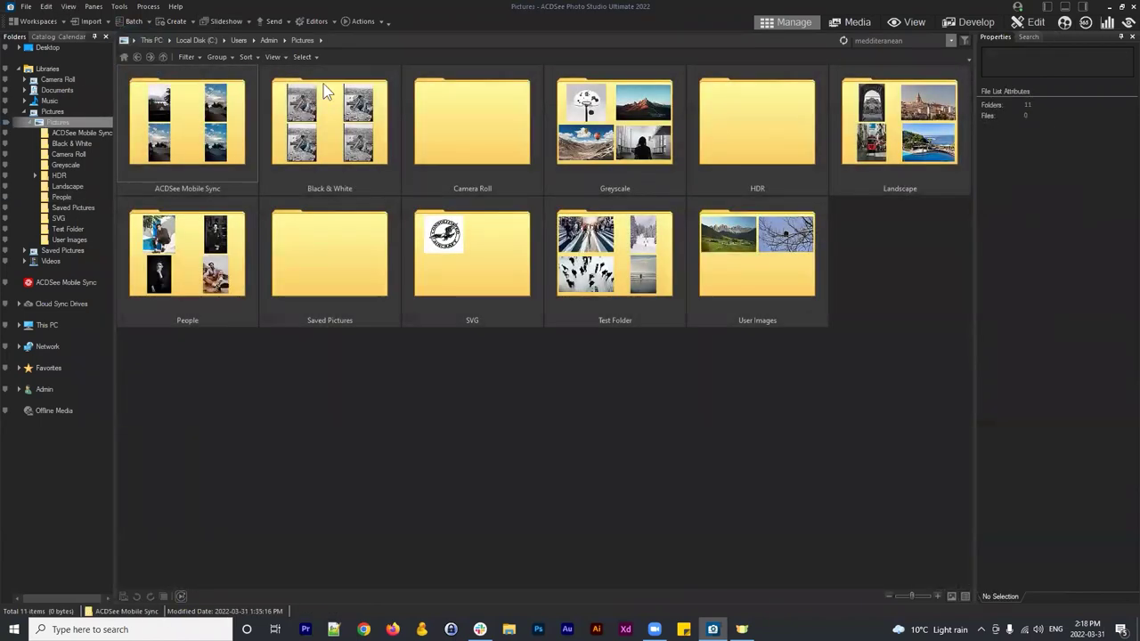
double_click(944, 138)
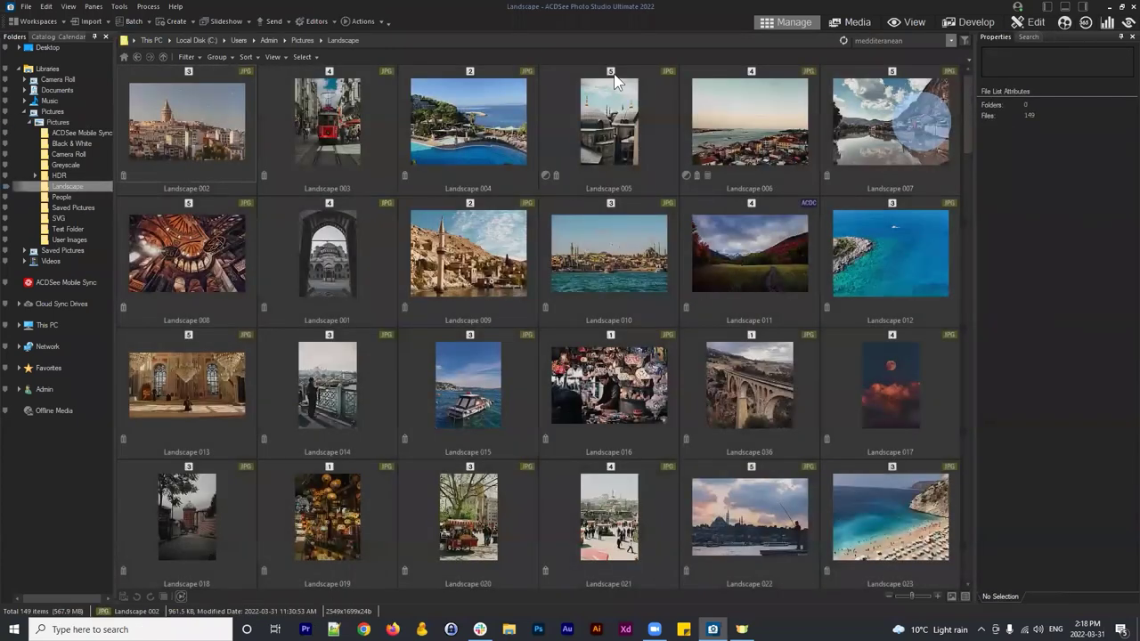
left_click(609, 89)
Step: Open the Actions Browser for Landscape 005 and display the Black and White actions
left_click(360, 21)
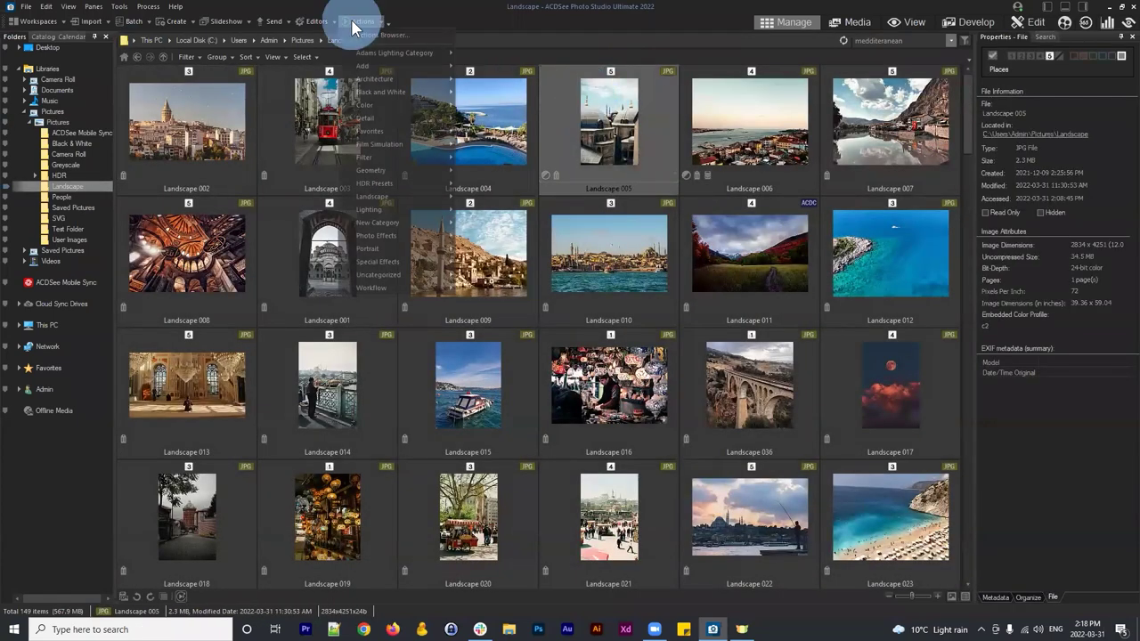
left_click(361, 35)
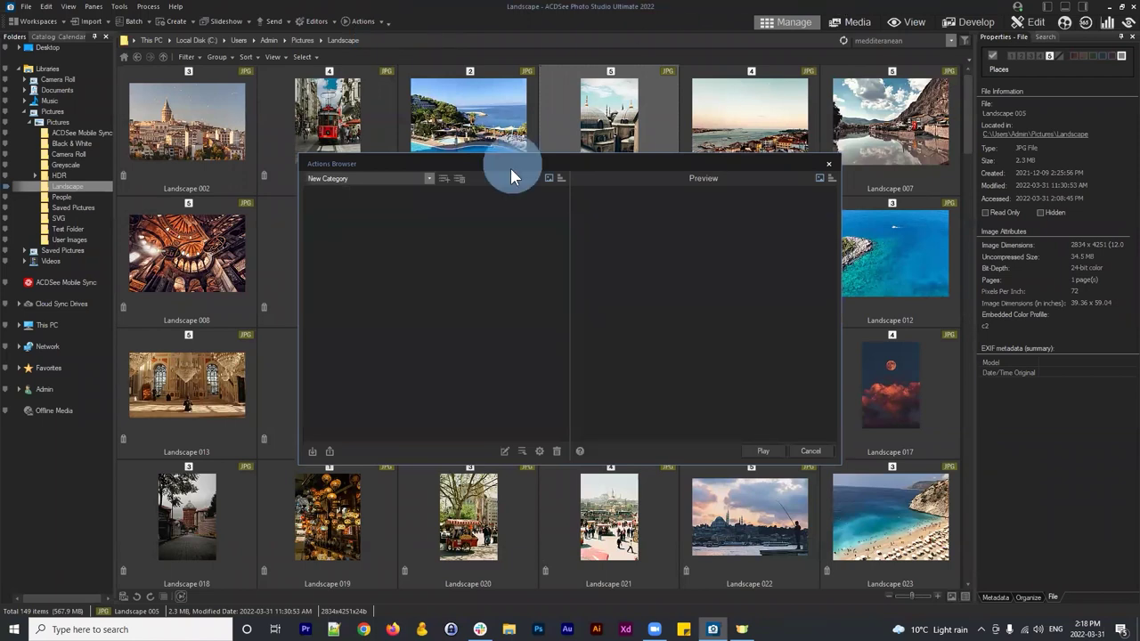
left_click_drag(511, 168, 358, 212)
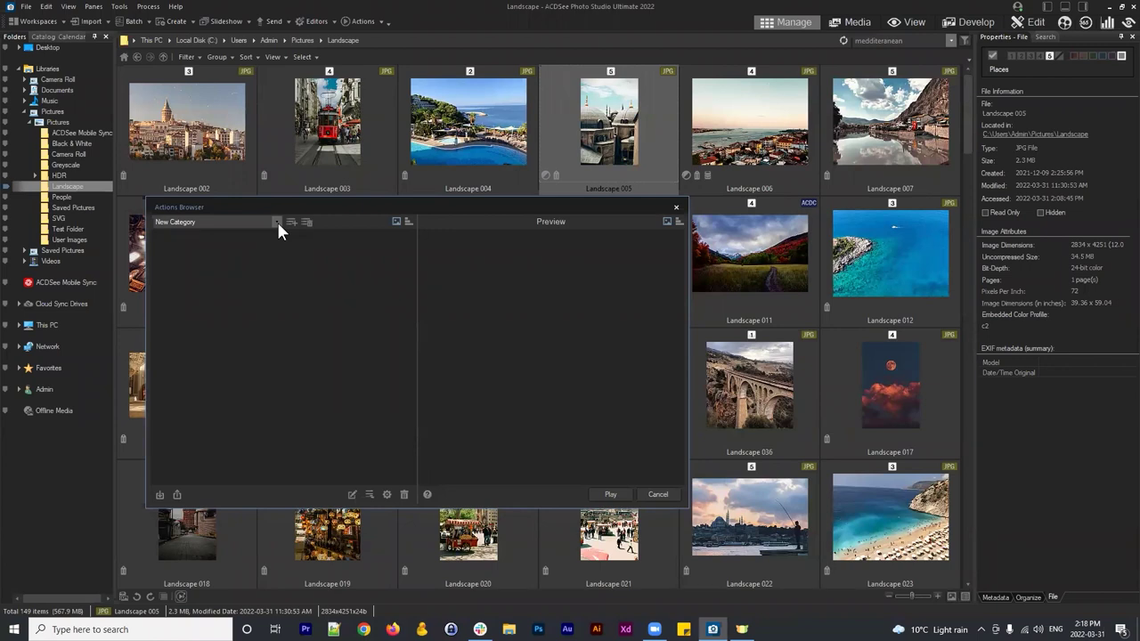
left_click(277, 222)
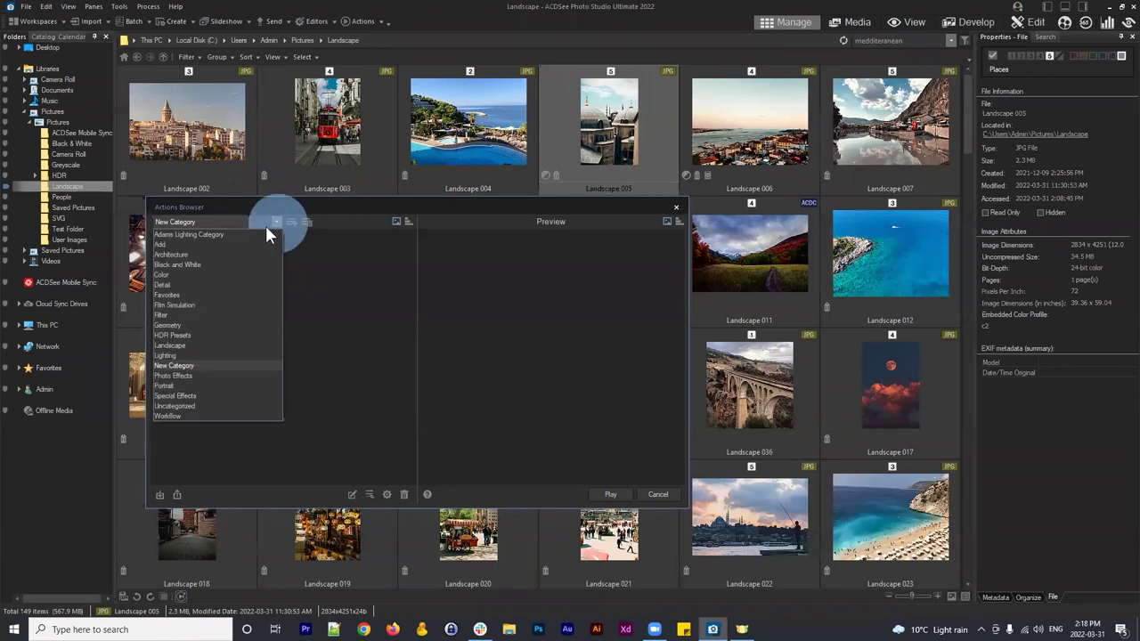
left_click(192, 265)
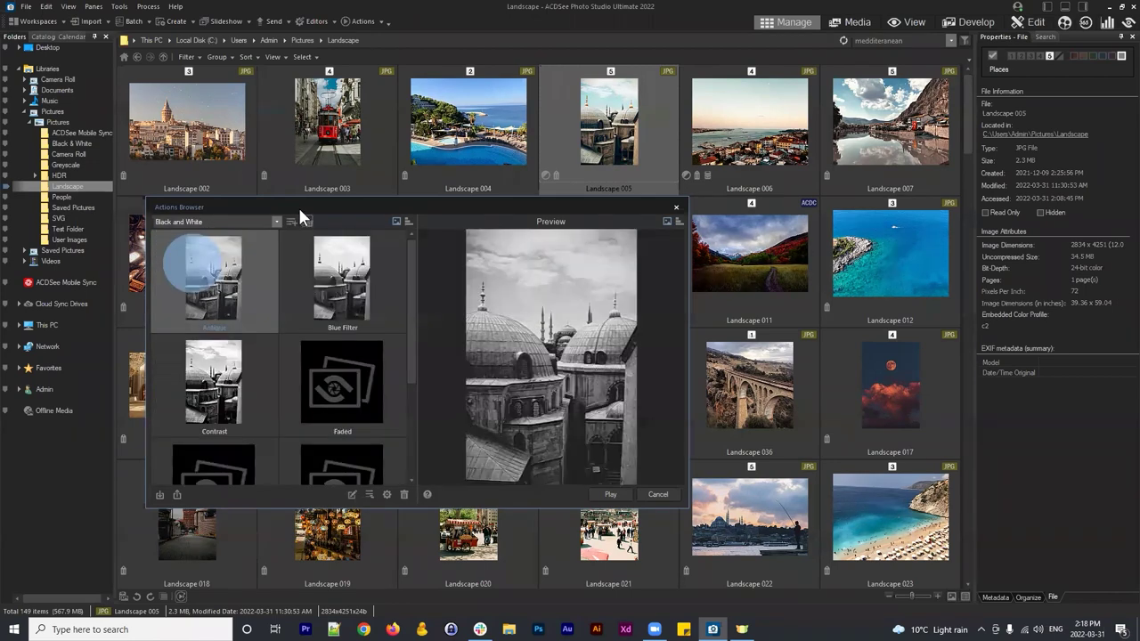
left_click_drag(299, 204, 425, 175)
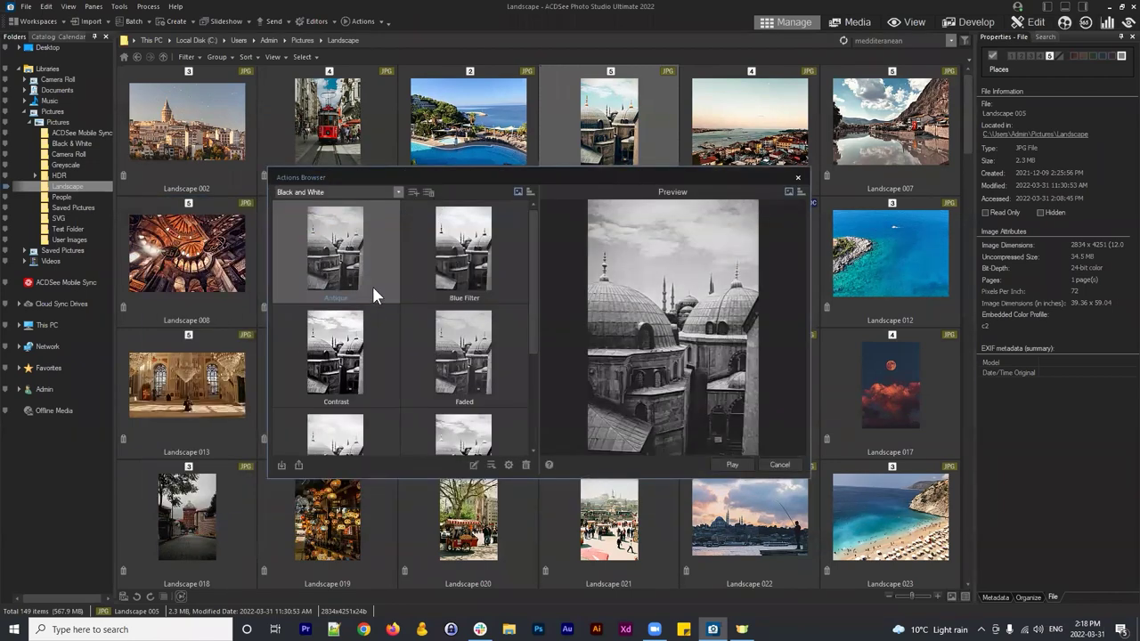
left_click(397, 193)
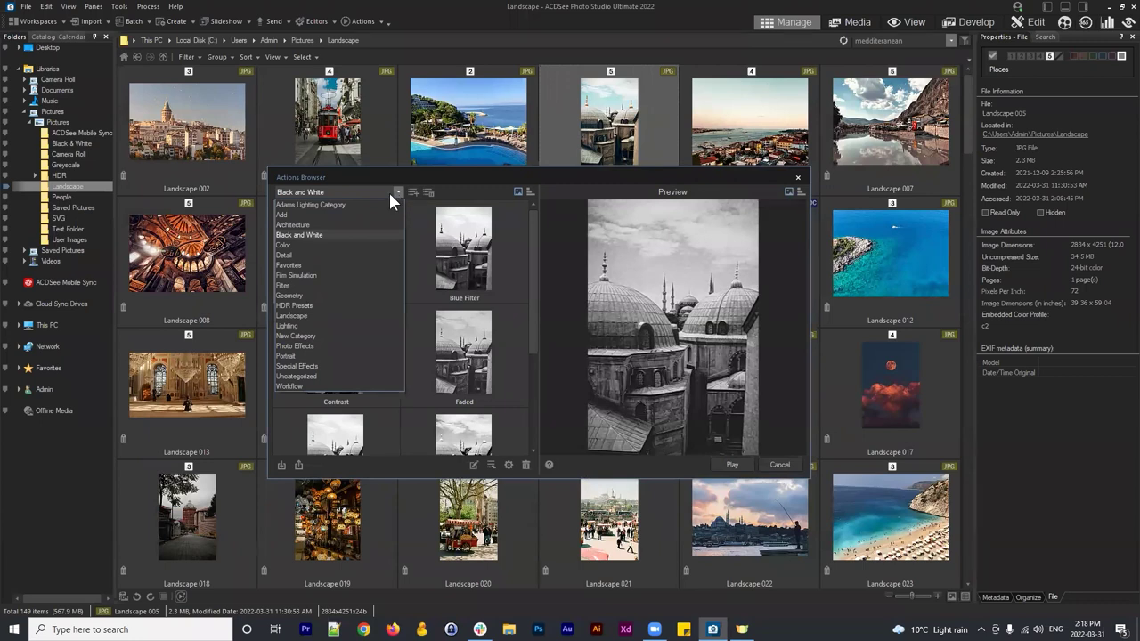
left_click(297, 235)
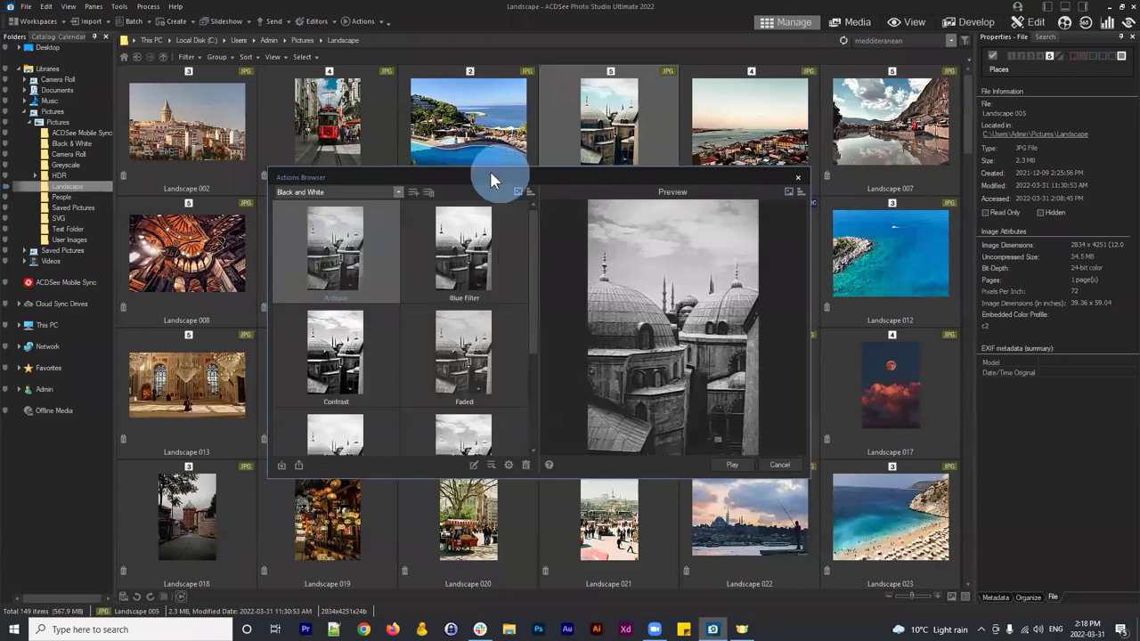
left_click_drag(489, 170, 580, 151)
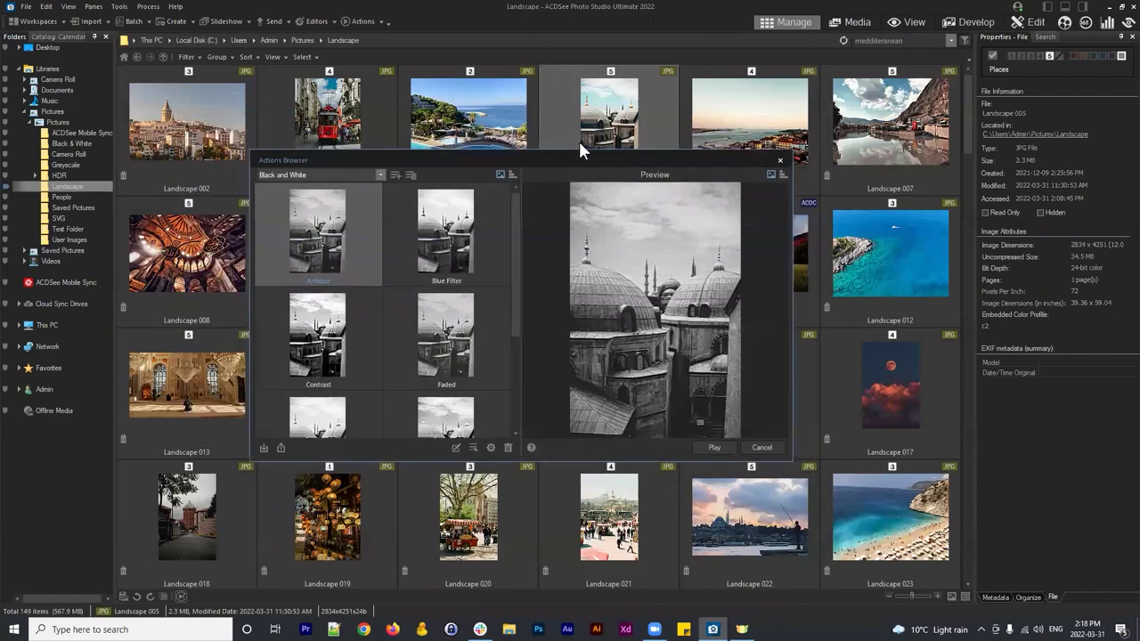
Step: Preview the Blue Filter, Contrast, Faded, Green Filter, Red Filter, Regular and Tonal actions on Landscape 005, ending on Blue Filter
left_click(468, 242)
scroll(478, 258, "down", 2)
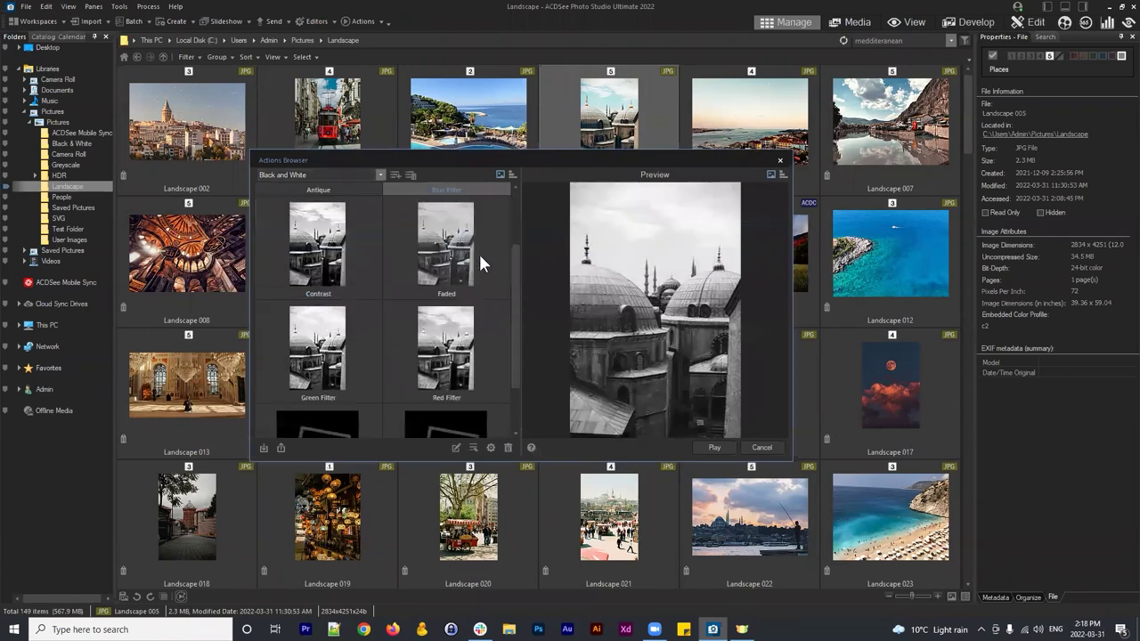
scroll(481, 262, "down", 1)
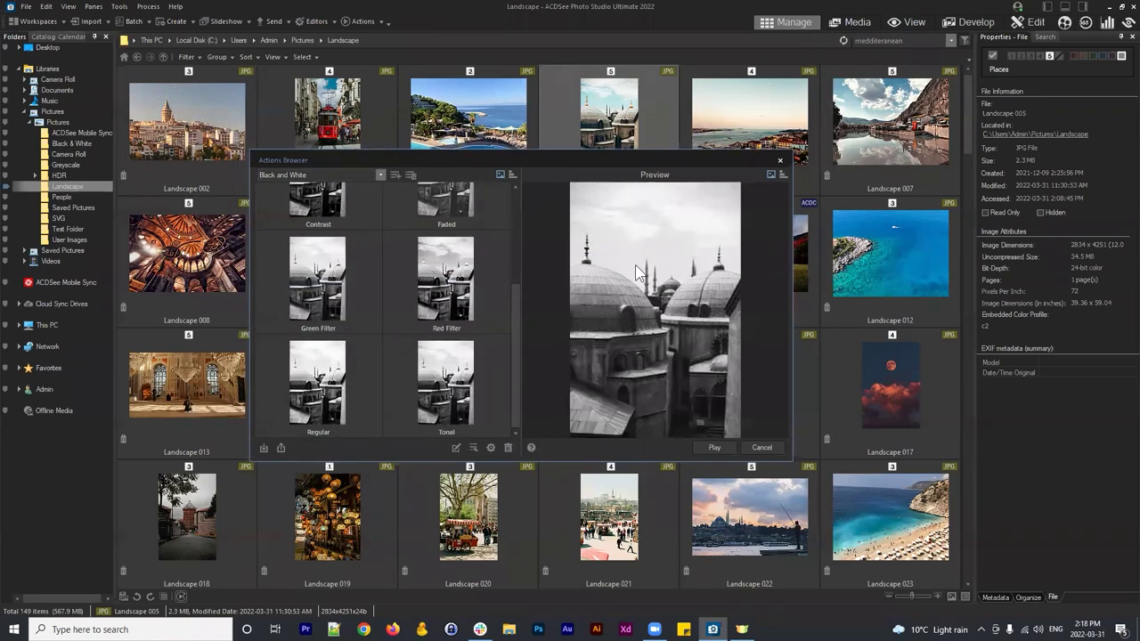
scroll(376, 254, "up", 3)
left_click(314, 365)
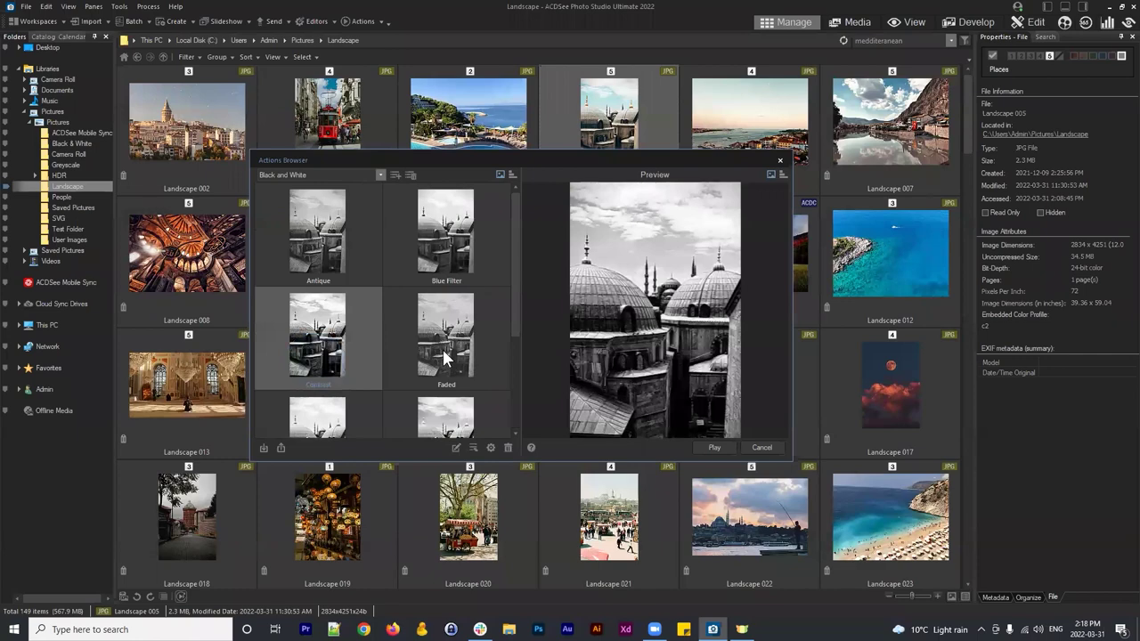
left_click(443, 347)
scroll(441, 289, "down", 1)
left_click(294, 294)
left_click(434, 278)
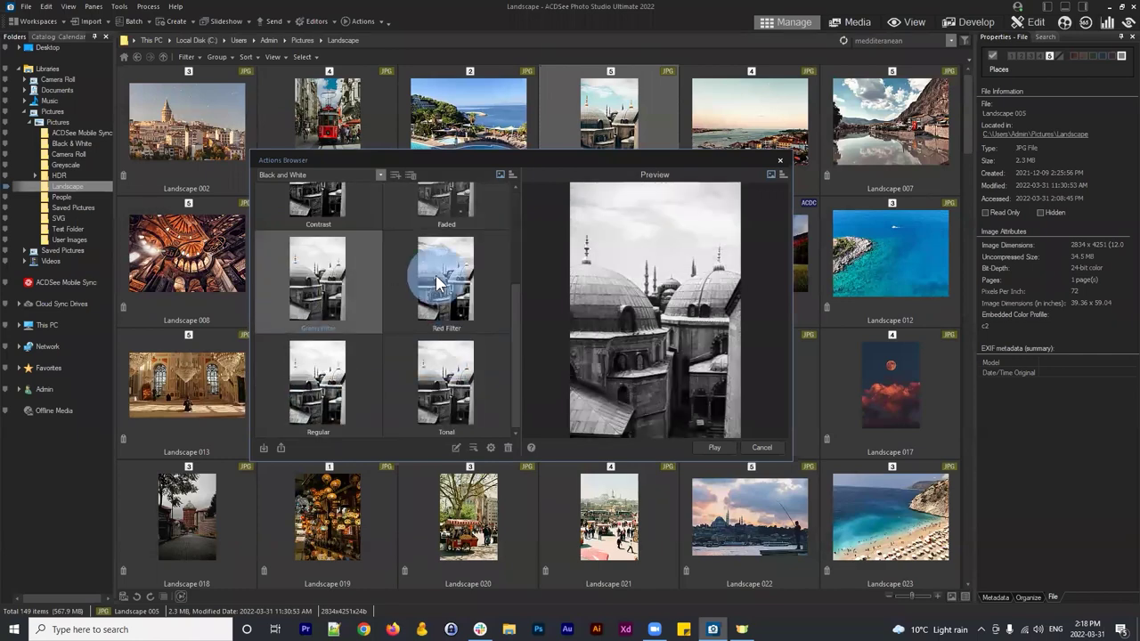
left_click(321, 383)
left_click(442, 375)
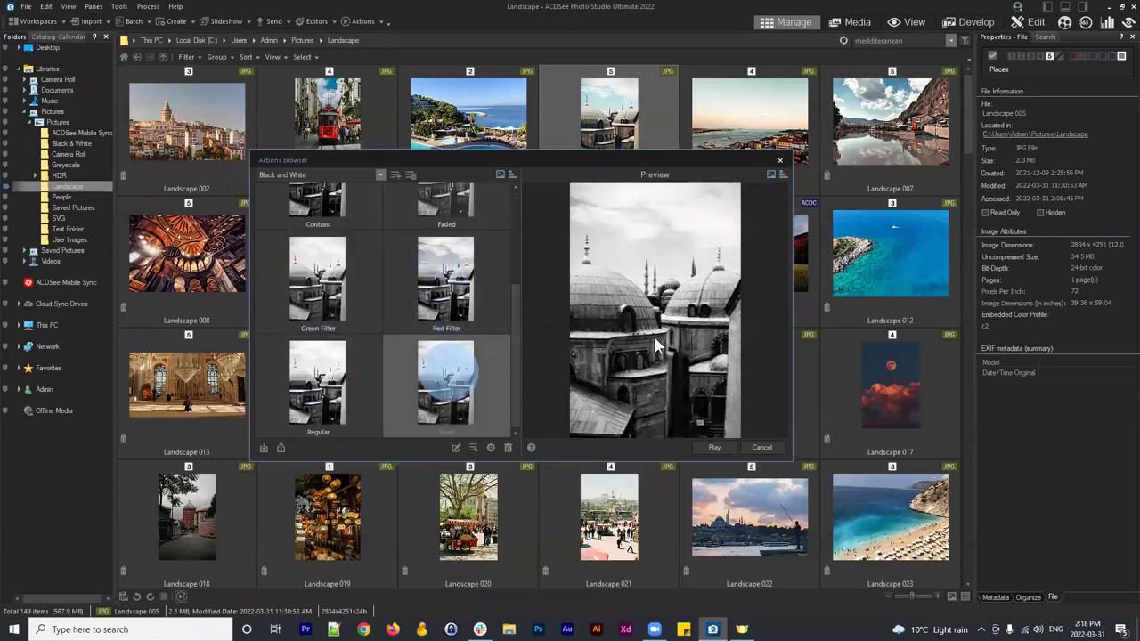
scroll(521, 343, "up", 3)
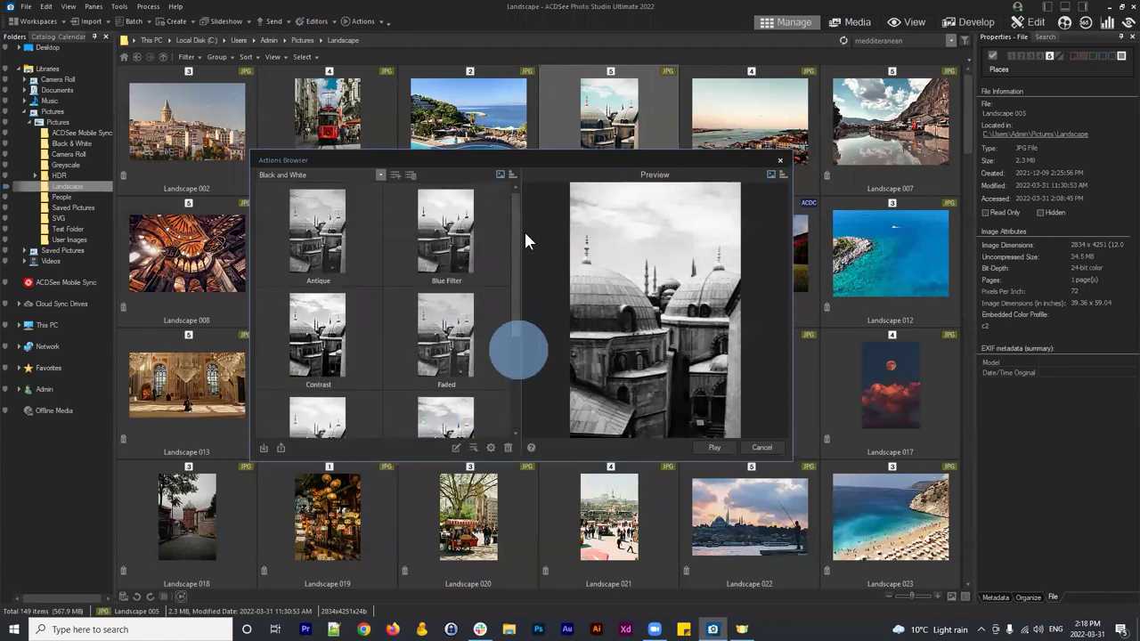
left_click(478, 250)
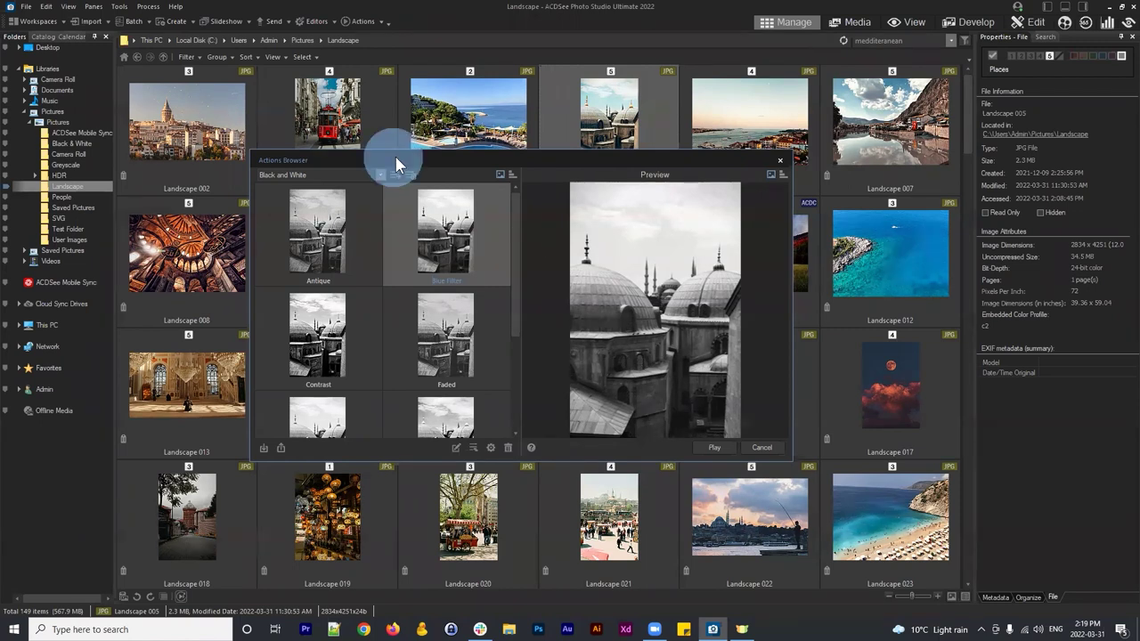
Step: Switch the Actions Browser to the Detail category of actions
left_click_drag(396, 164, 432, 147)
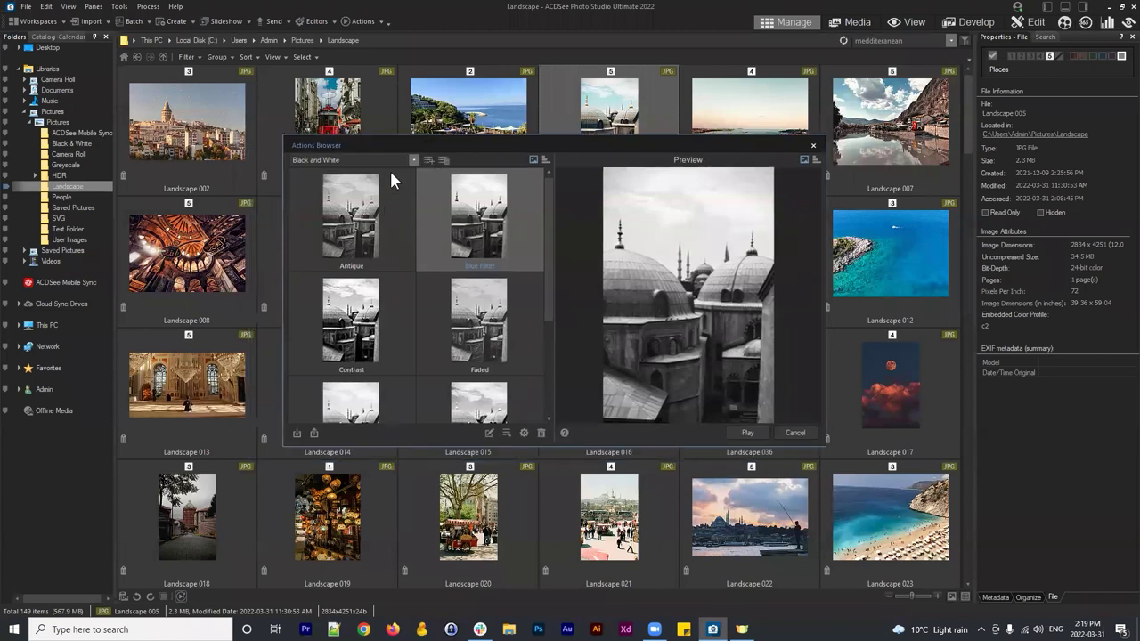
left_click(412, 160)
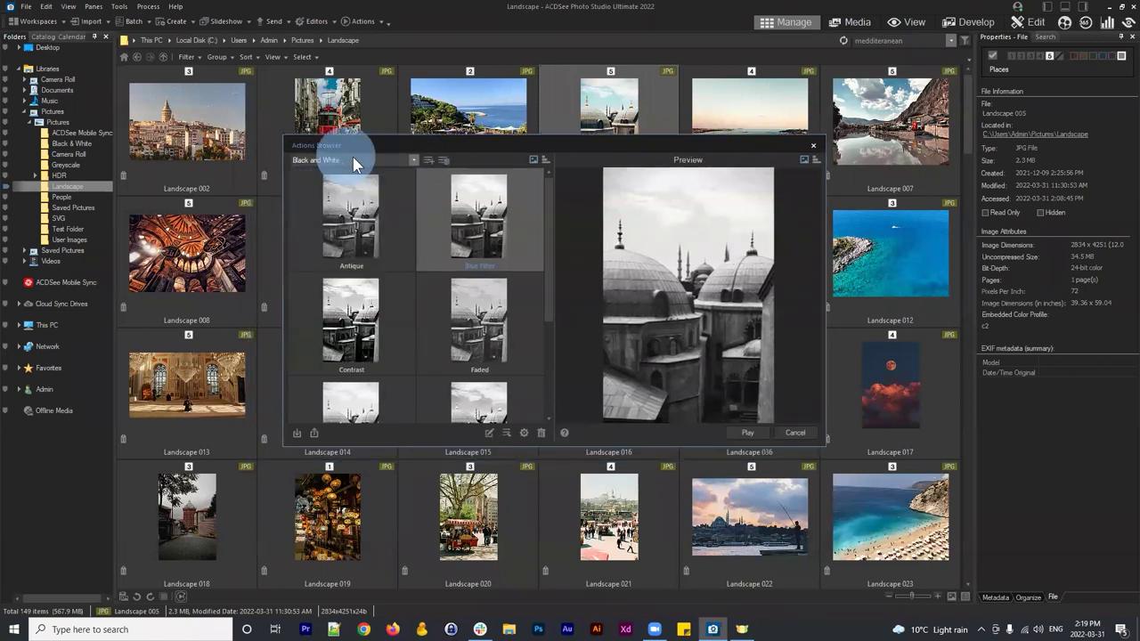
left_click(413, 159)
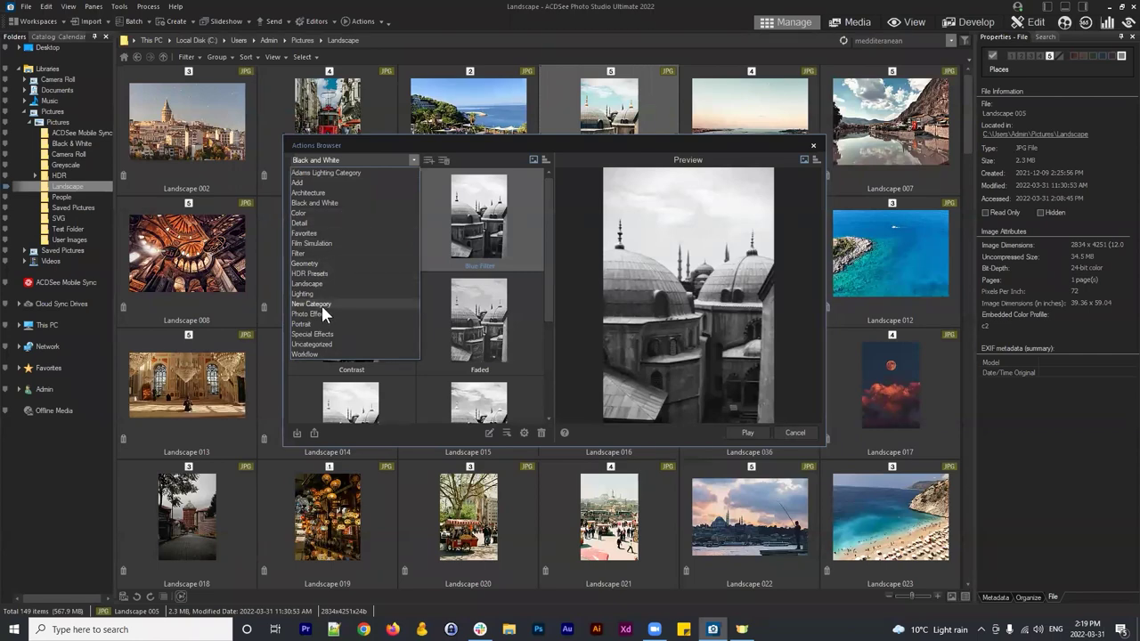
left_click(313, 223)
Step: Preview the Detail actions on Landscape 005, including Blur ++, Blur +, Clarity +, Clarity - and Sharpen ++
left_click(468, 242)
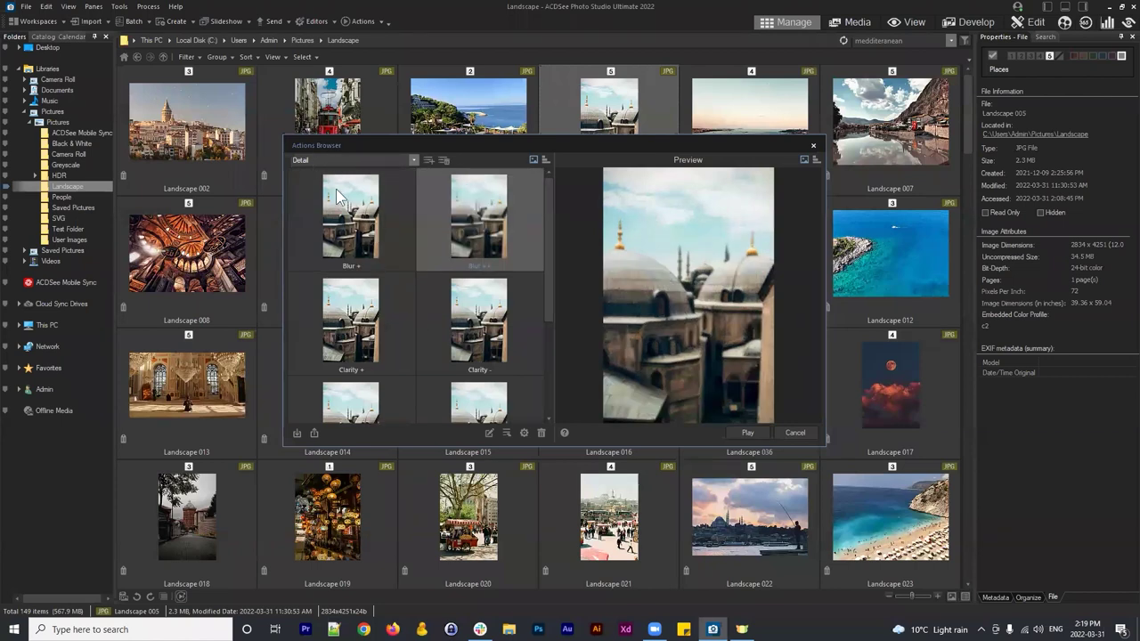
left_click(352, 230)
left_click(341, 350)
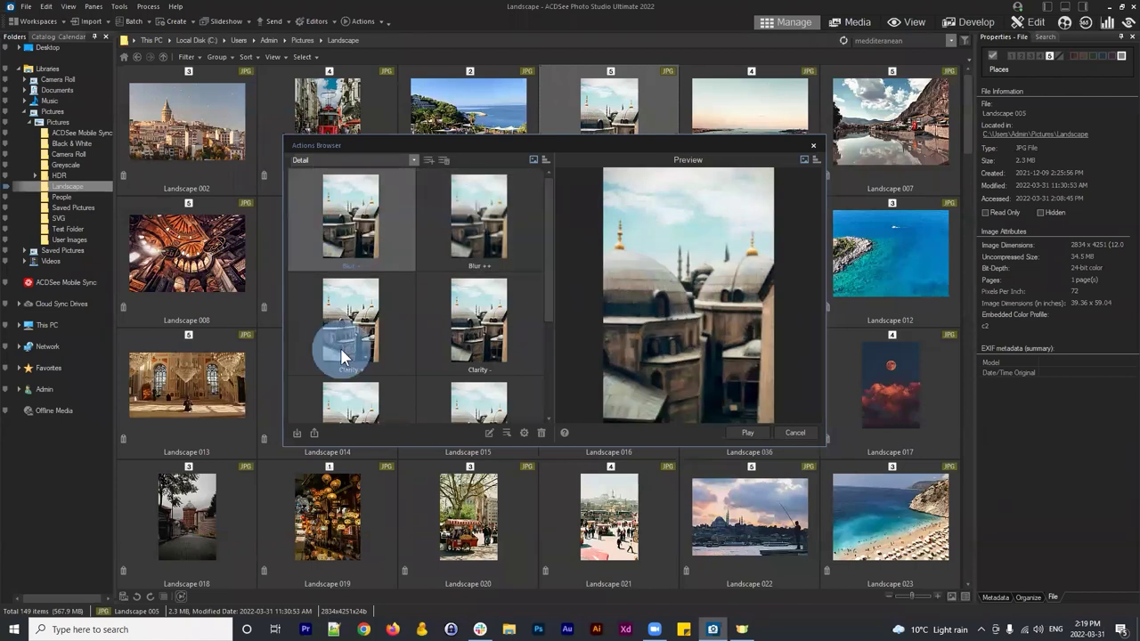
left_click(478, 325)
scroll(492, 279, "down", 2)
left_click(490, 283)
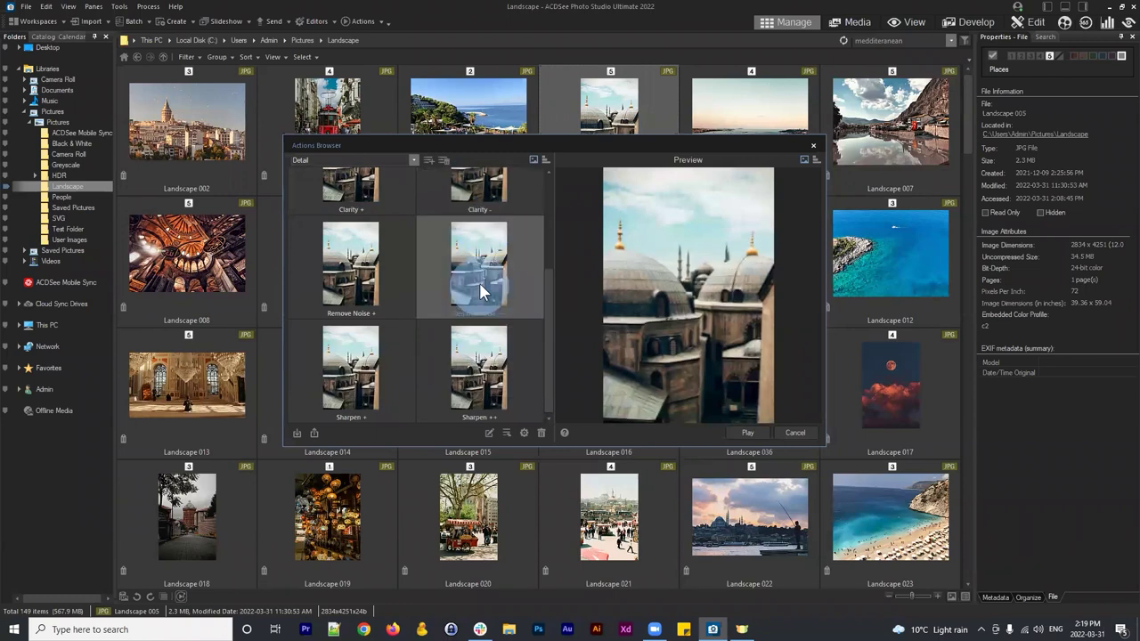
left_click(487, 361)
scroll(490, 303, "up", 2)
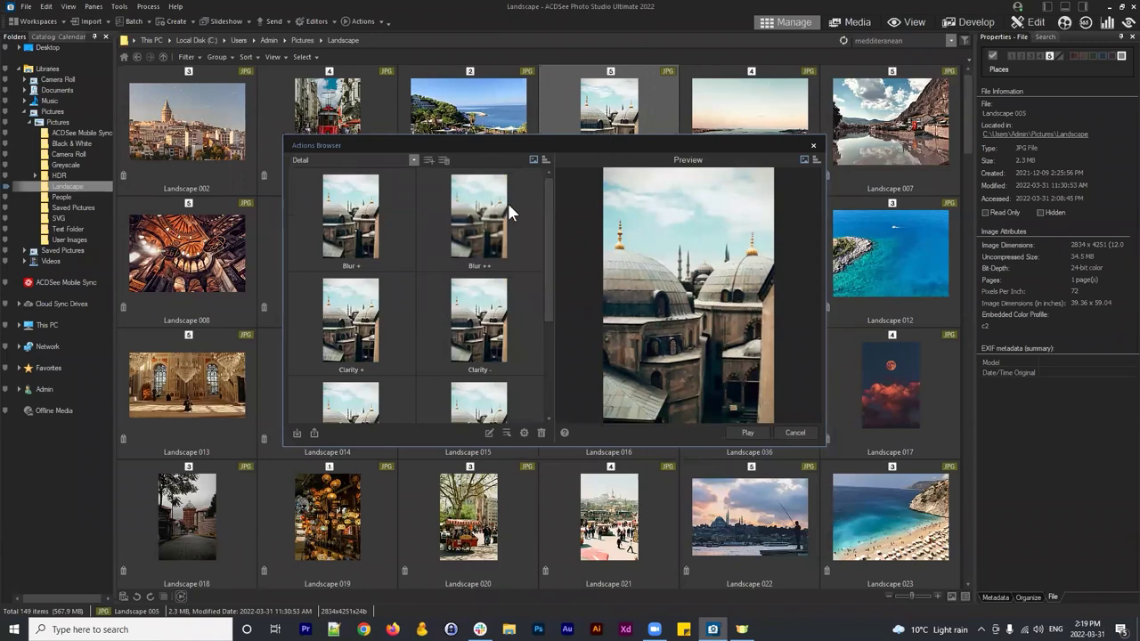
Step: Return to the Black and White actions, play Blue Filter on Landscape 005 and close the Actions Browser
left_click(402, 157)
left_click(329, 201)
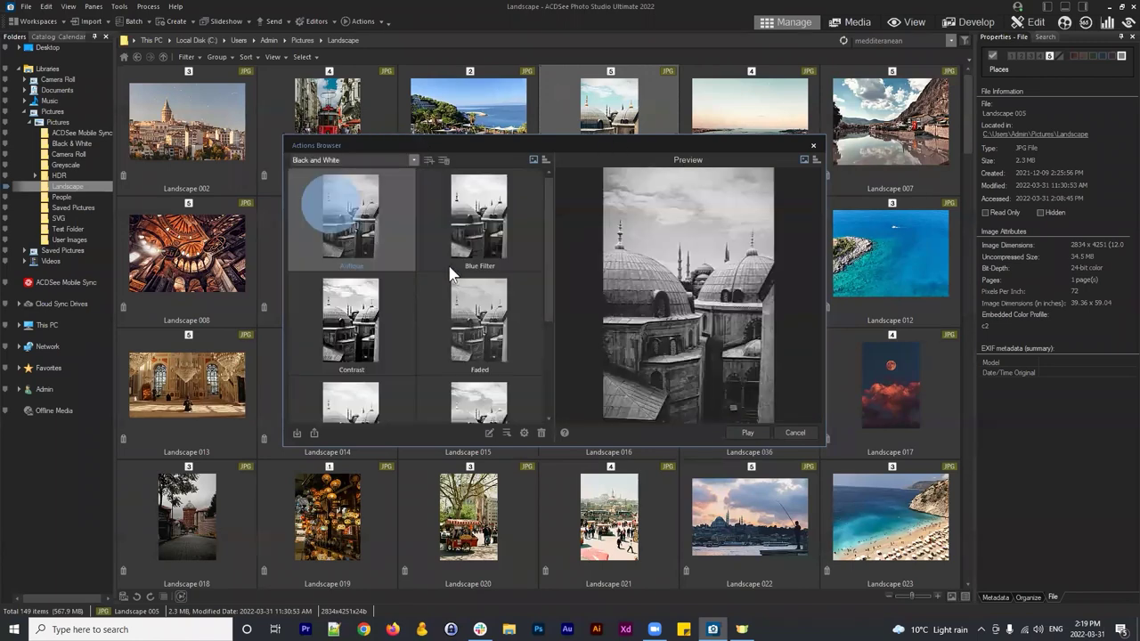
left_click(484, 227)
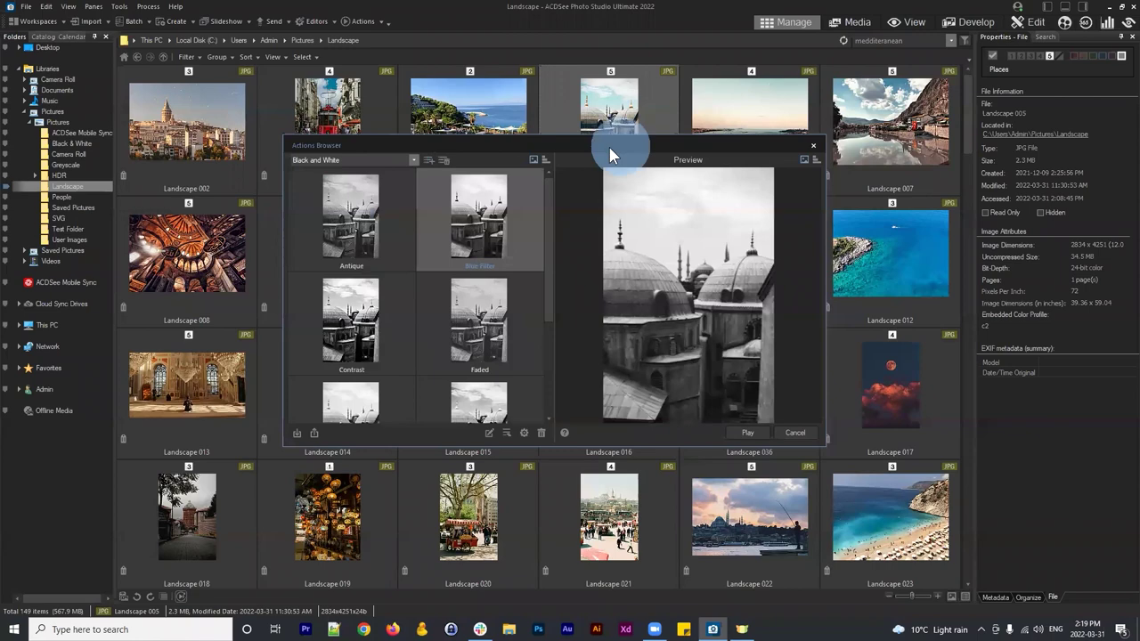
left_click_drag(610, 156, 603, 188)
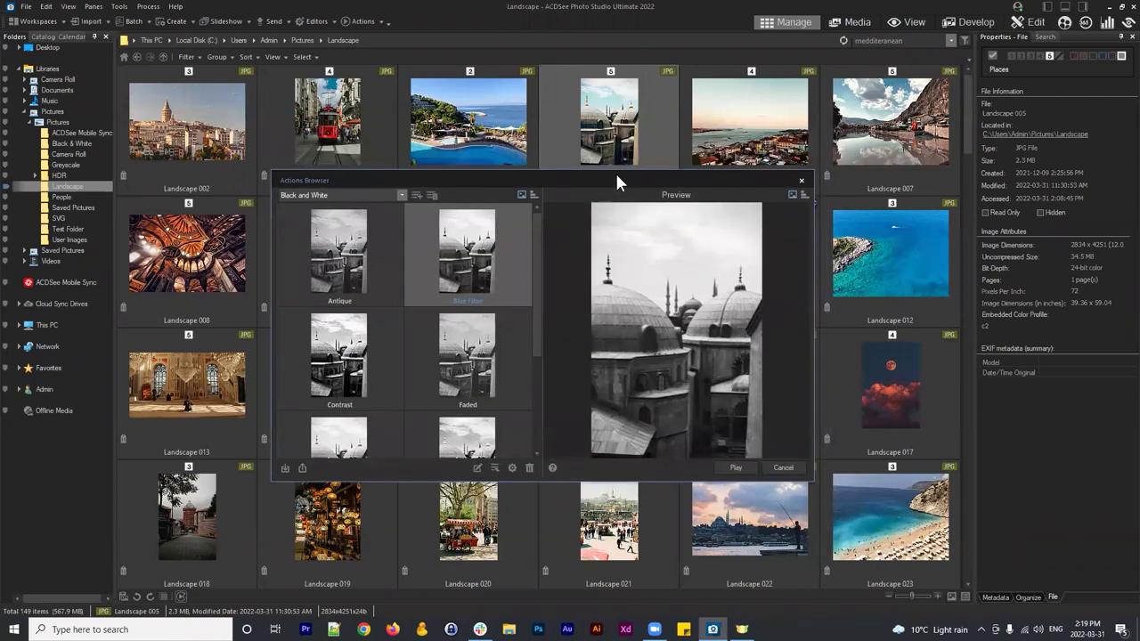
left_click(735, 467)
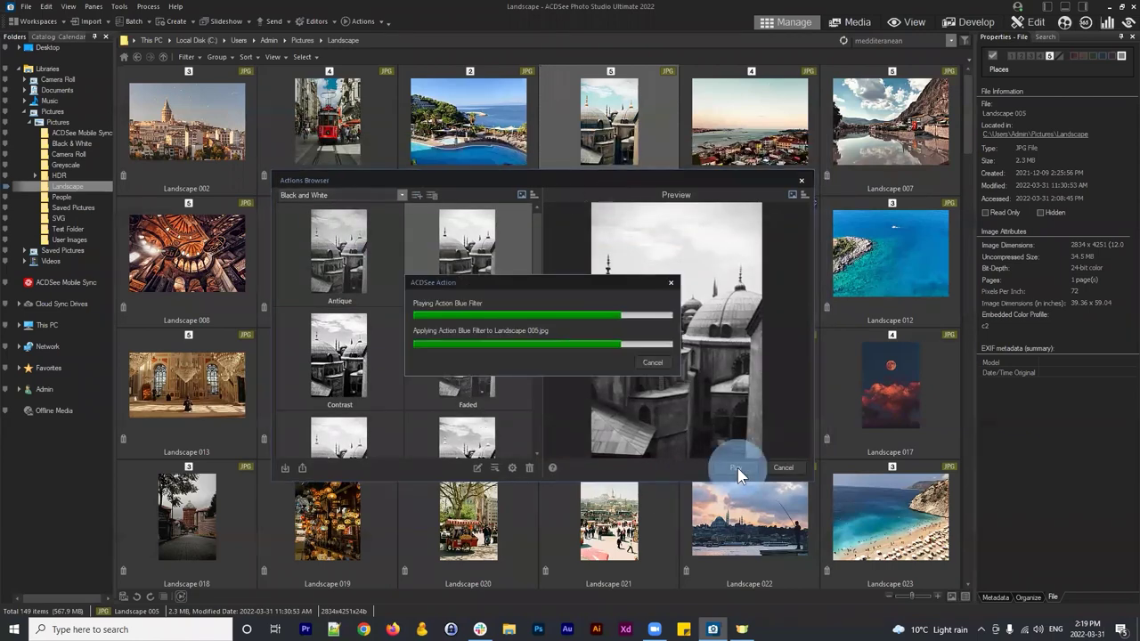
left_click(800, 181)
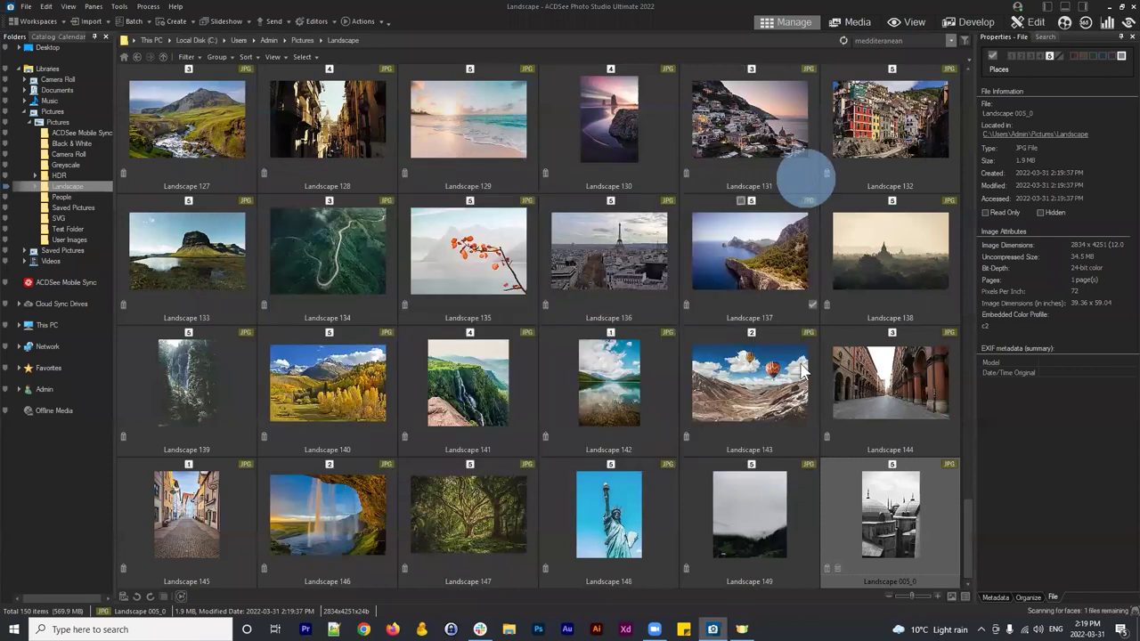
Step: Select the new black-and-white copy of Landscape 005 and show the folder in Filmstrip view
mouse_move(967, 520)
left_mouse_down()
mouse_move(958, 79)
mouse_move(973, 525)
left_mouse_up()
left_click(639, 132)
left_click(917, 523)
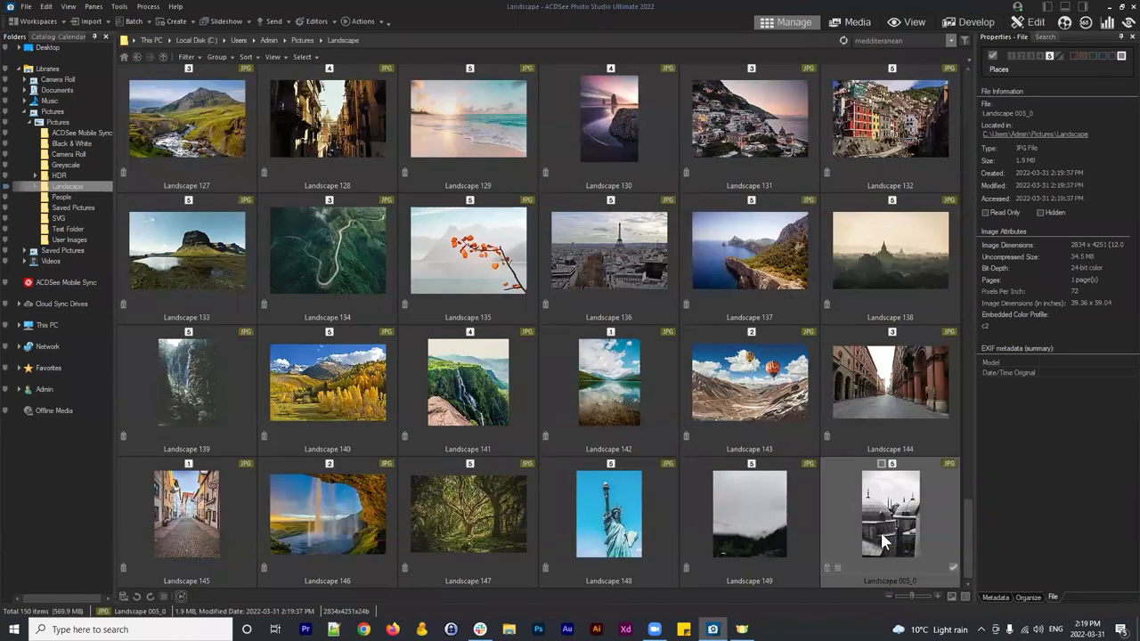
left_click(272, 57)
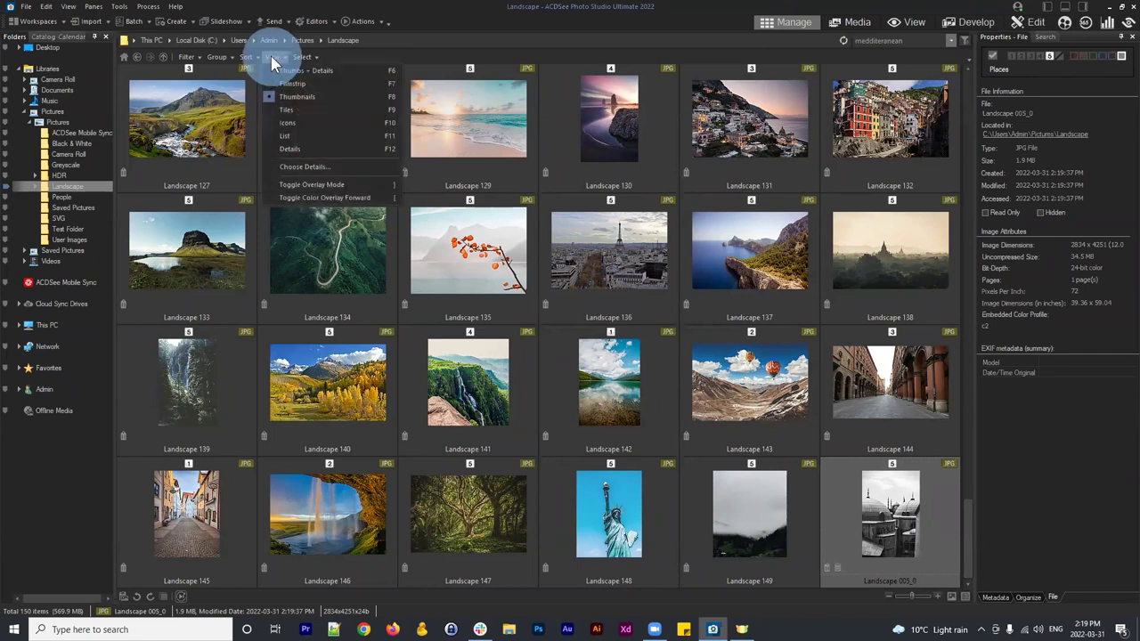
left_click(293, 82)
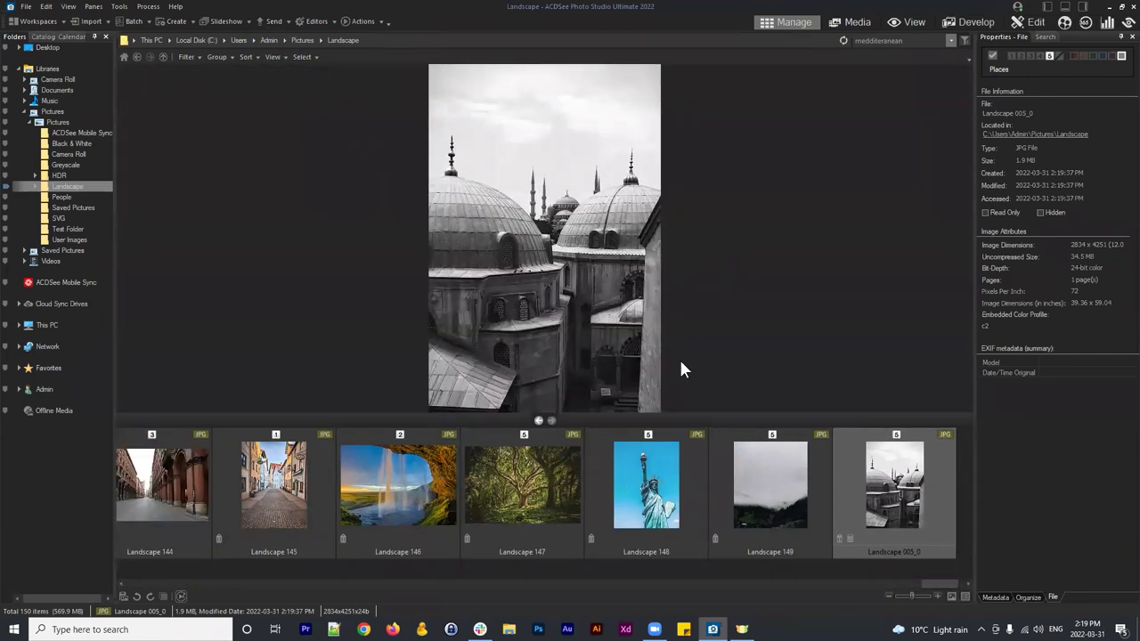
Step: Reopen the Actions Browser for the black-and-white copy and bring up the dialog for adding an action category
left_click(361, 22)
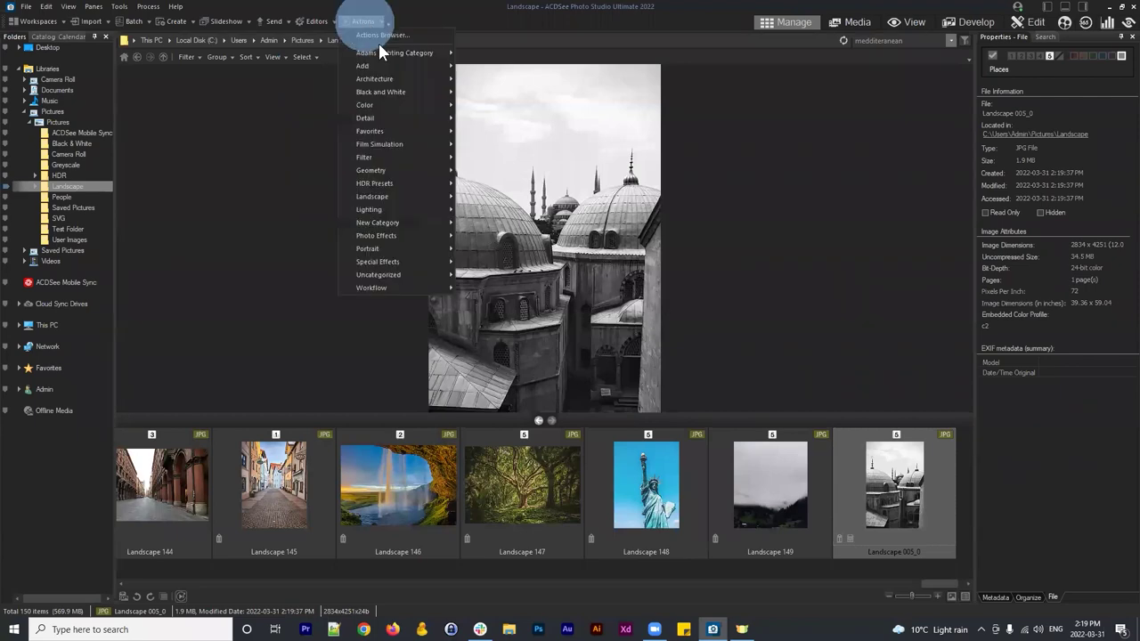
left_click(376, 34)
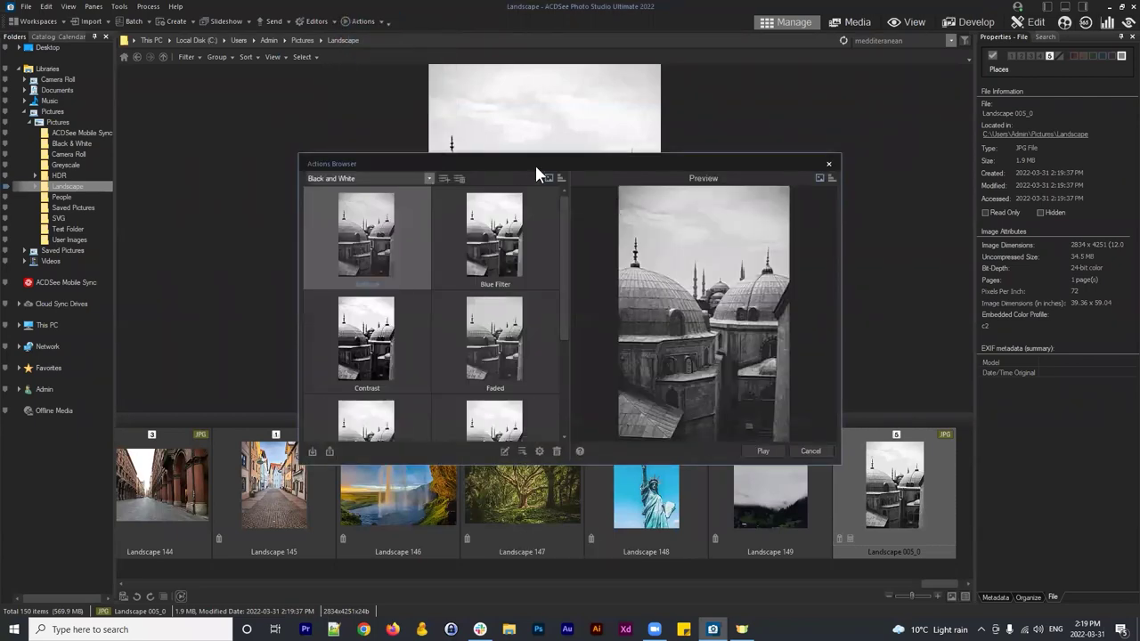
left_click_drag(537, 162, 544, 111)
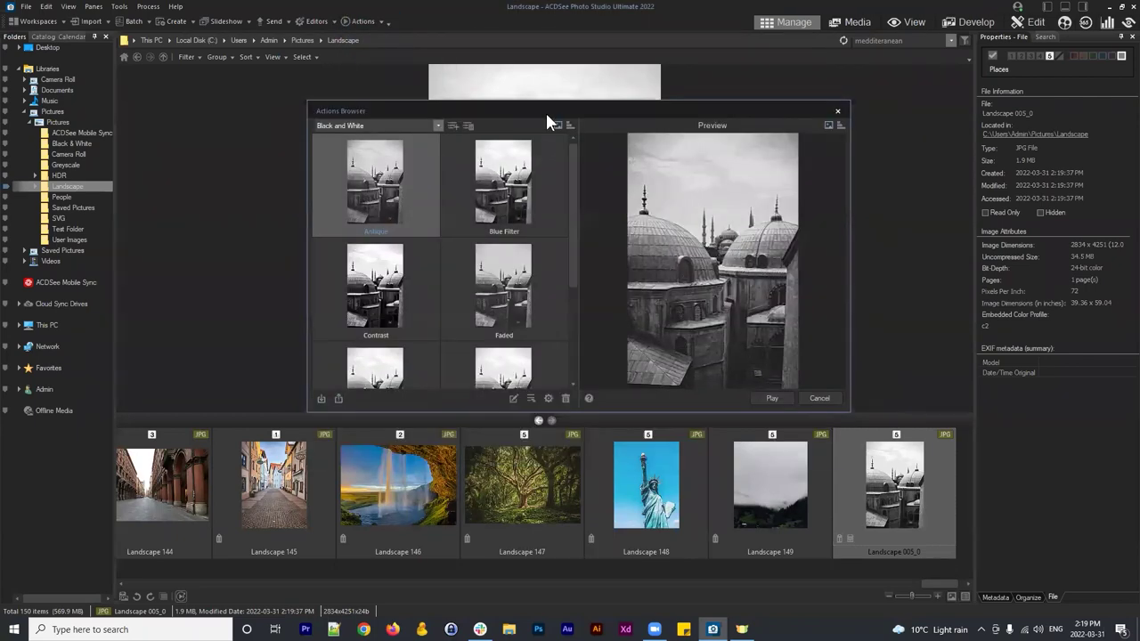
left_click(453, 127)
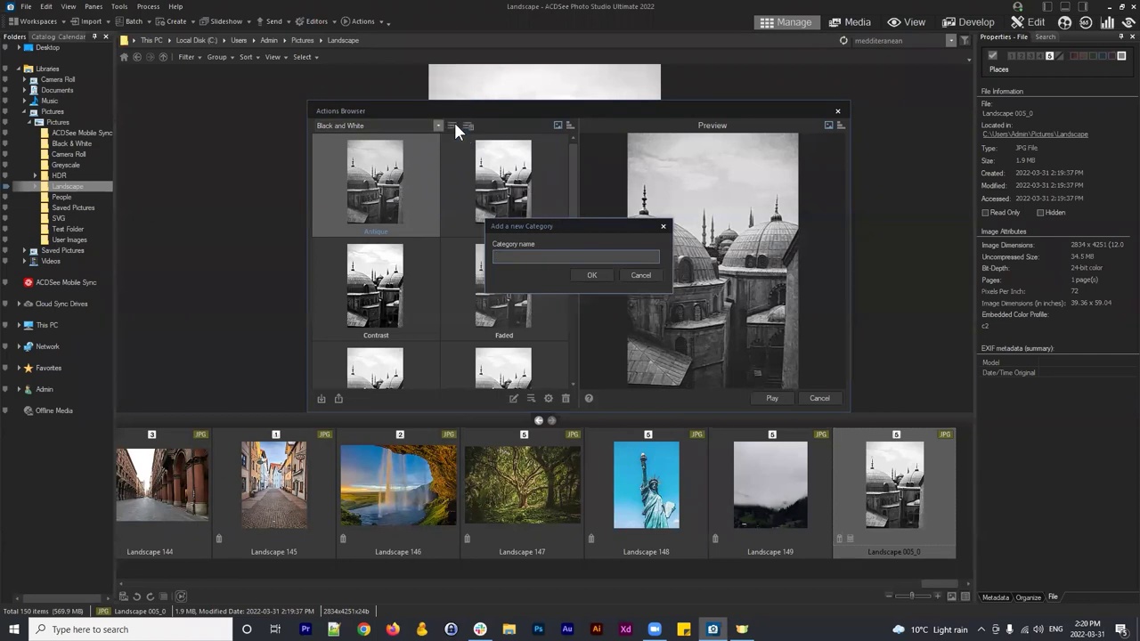
Step: Try to add the action category under the name New Category
type("New Category")
key("Return")
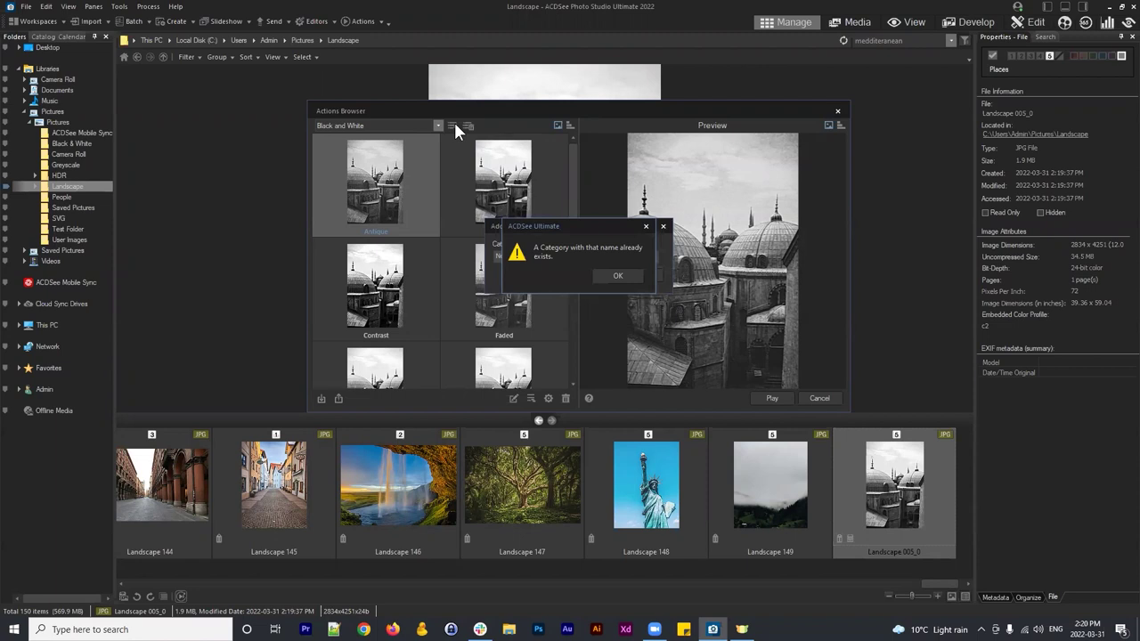
left_click(626, 273)
Step: Add the action category under the name March 2022 and display that category
left_click(565, 256)
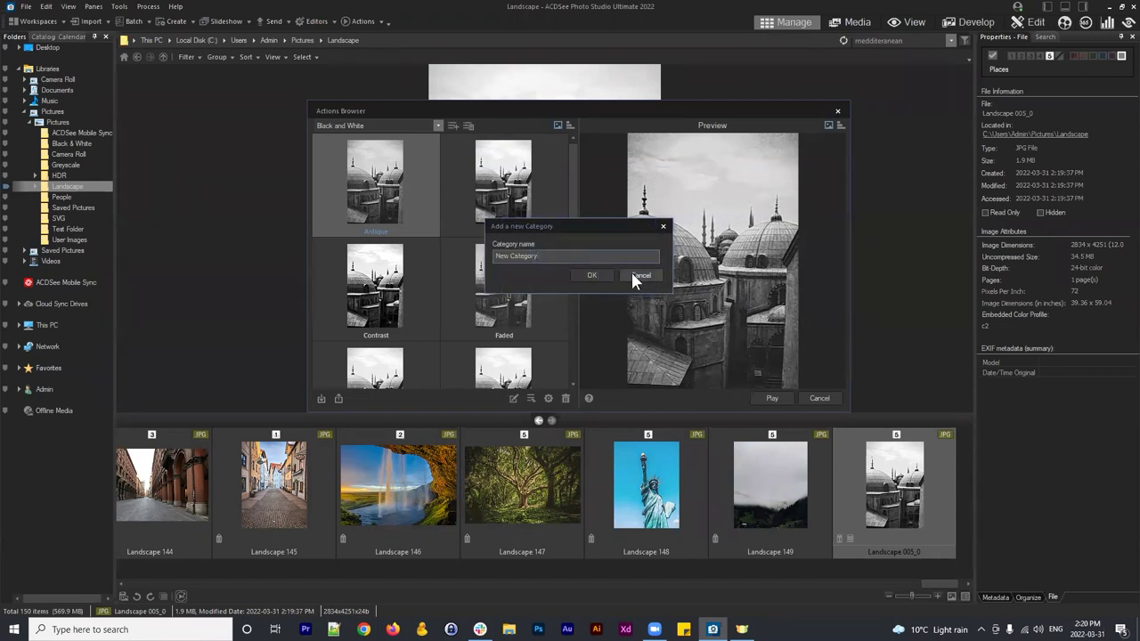
key("ctrl+a")
type("March")
left_click(591, 275)
left_click(436, 125)
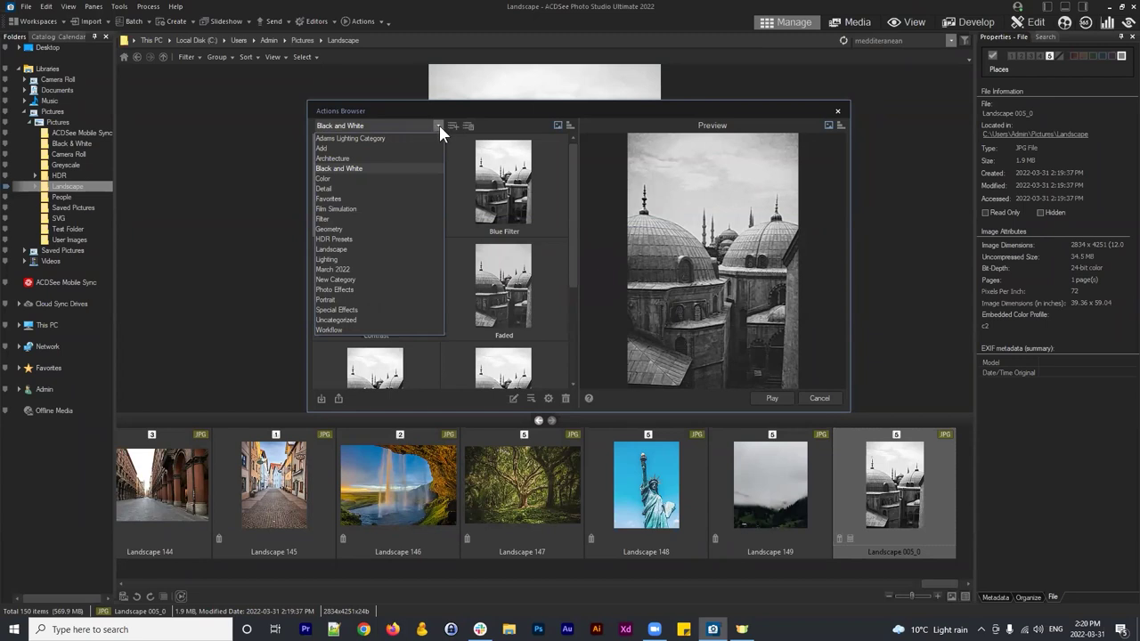
left_click(339, 269)
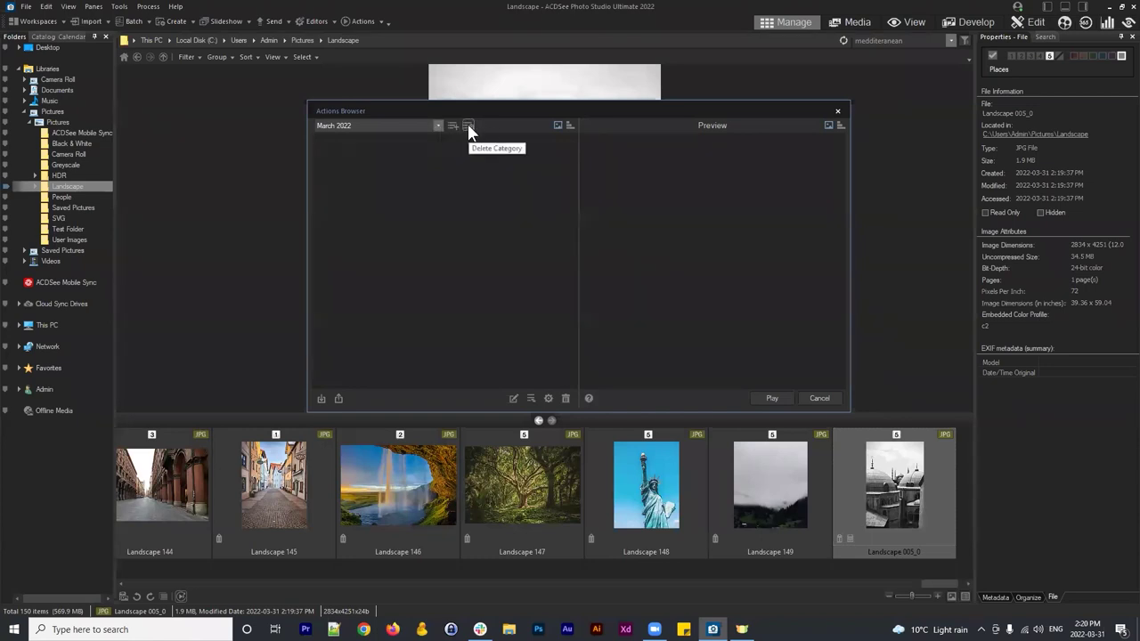
Step: Close the Actions Browser and reopen the Landscape folder in Thumbnails view
left_click(819, 399)
left_click(137, 57)
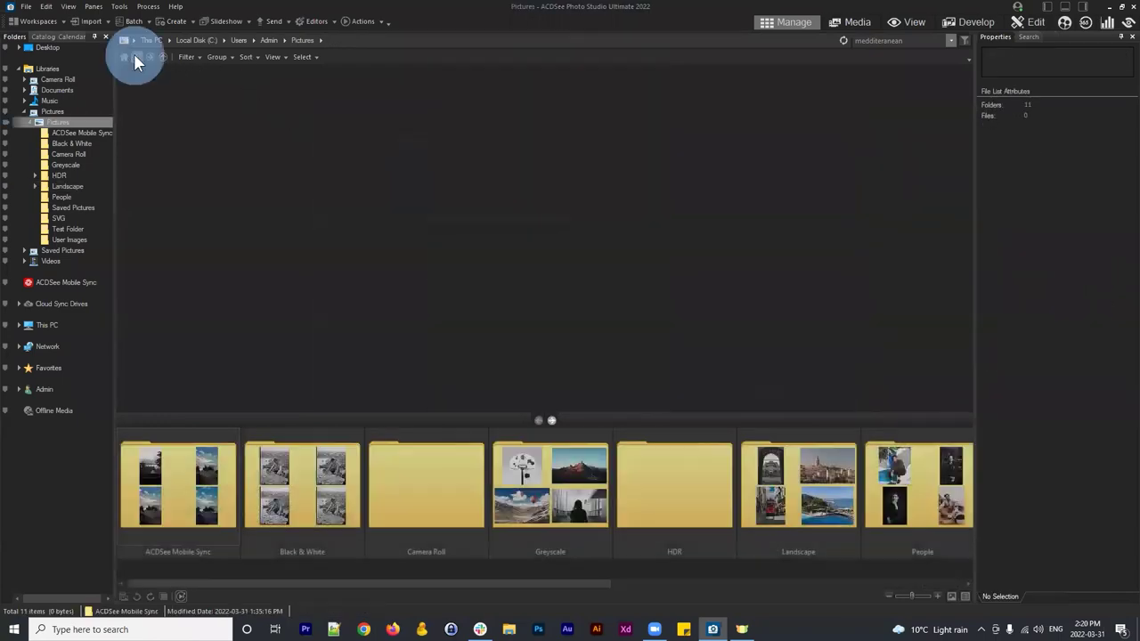
double_click(815, 488)
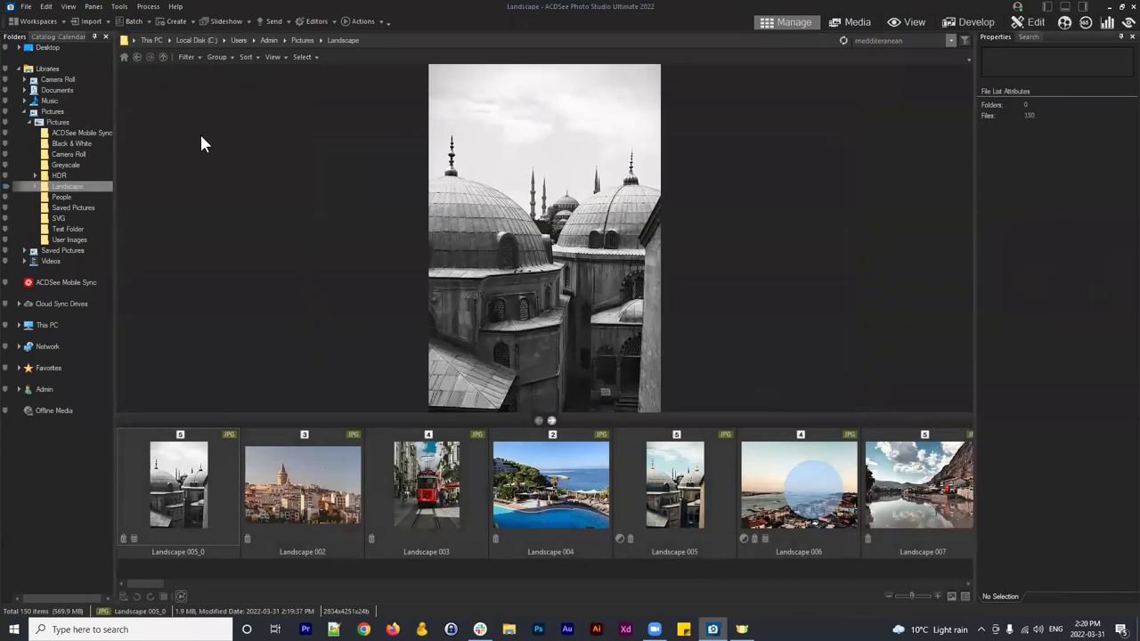
left_click(299, 58)
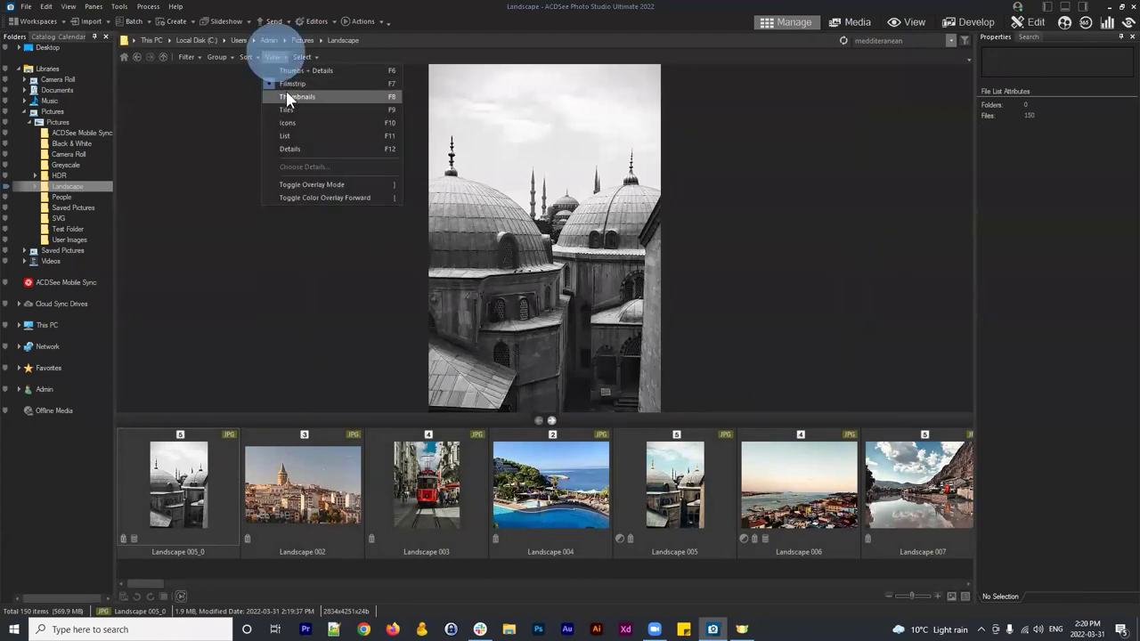
left_click(286, 91)
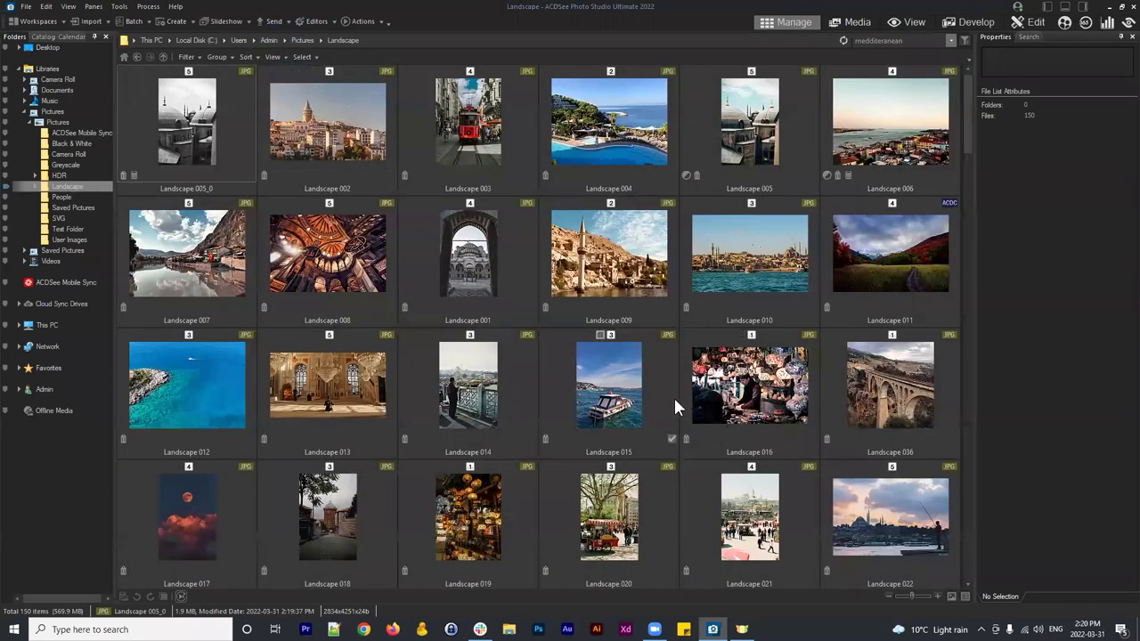
Step: Select the Landscape 040 photo of the pier at sunset and open it in Edit mode
scroll(520, 236, "down", 2)
scroll(519, 236, "down", 2)
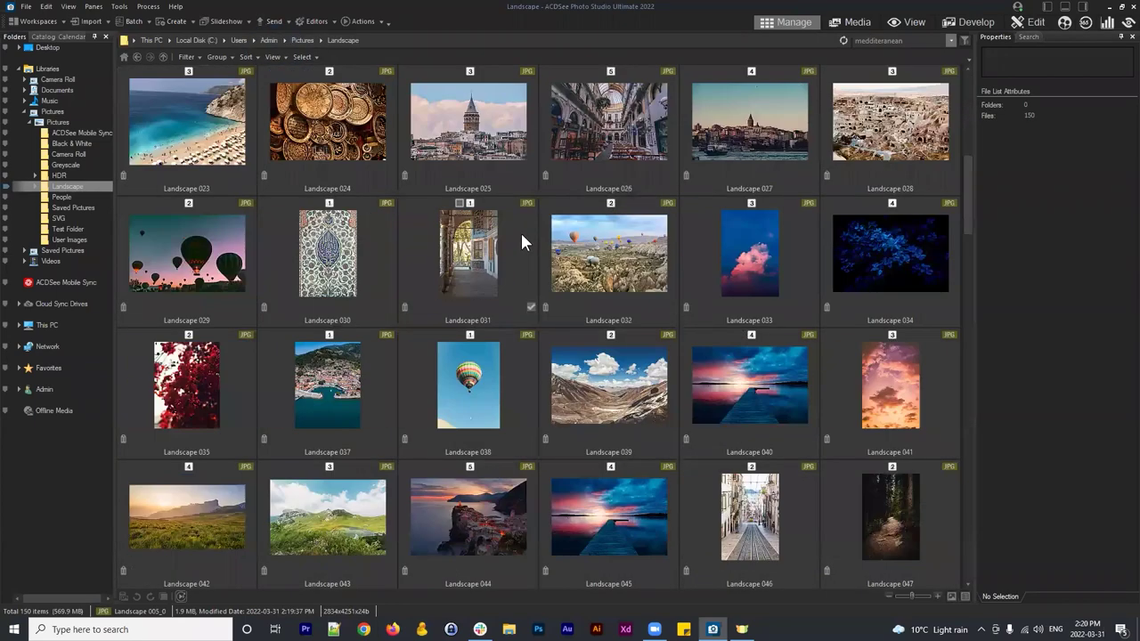
scroll(519, 236, "up", 2)
scroll(521, 236, "down", 4)
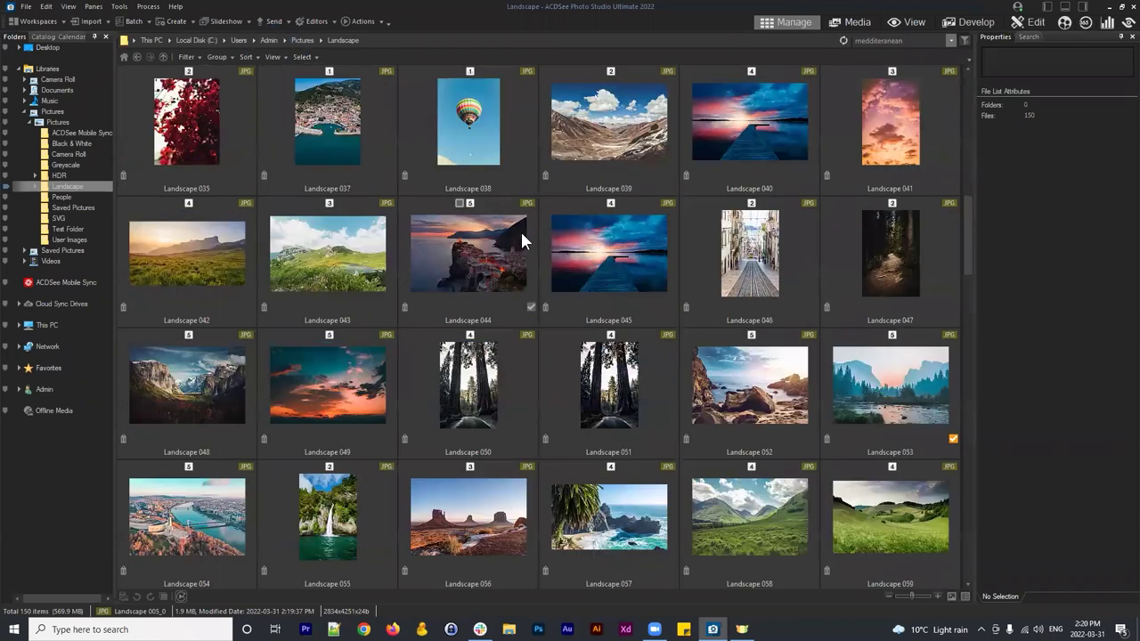
scroll(518, 227, "up", 1)
left_click(784, 267)
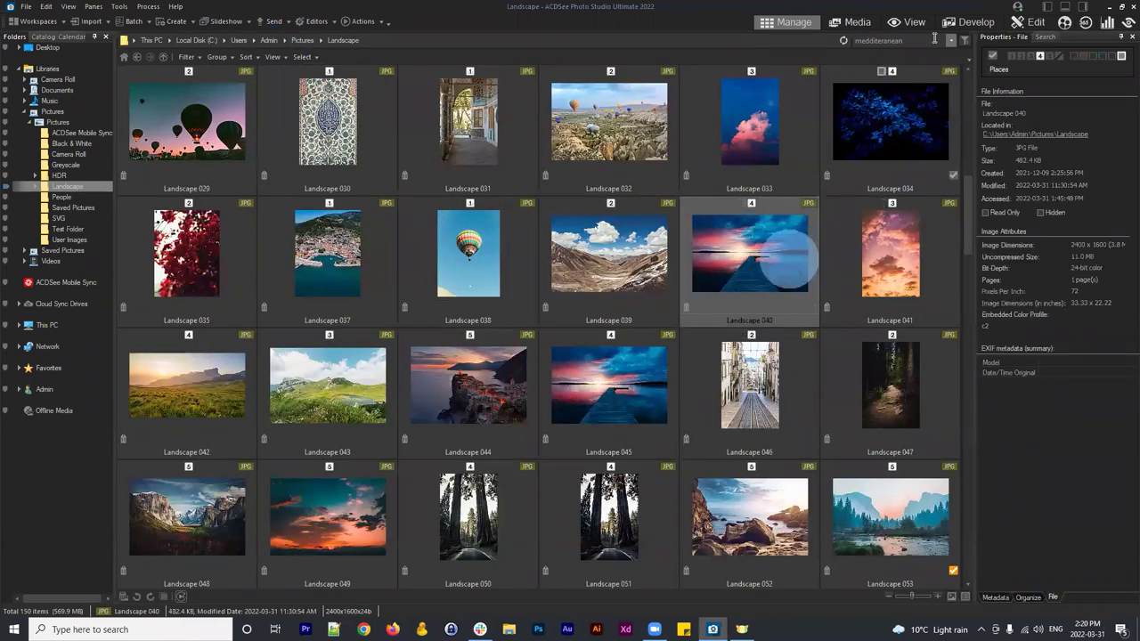
left_click(1028, 20)
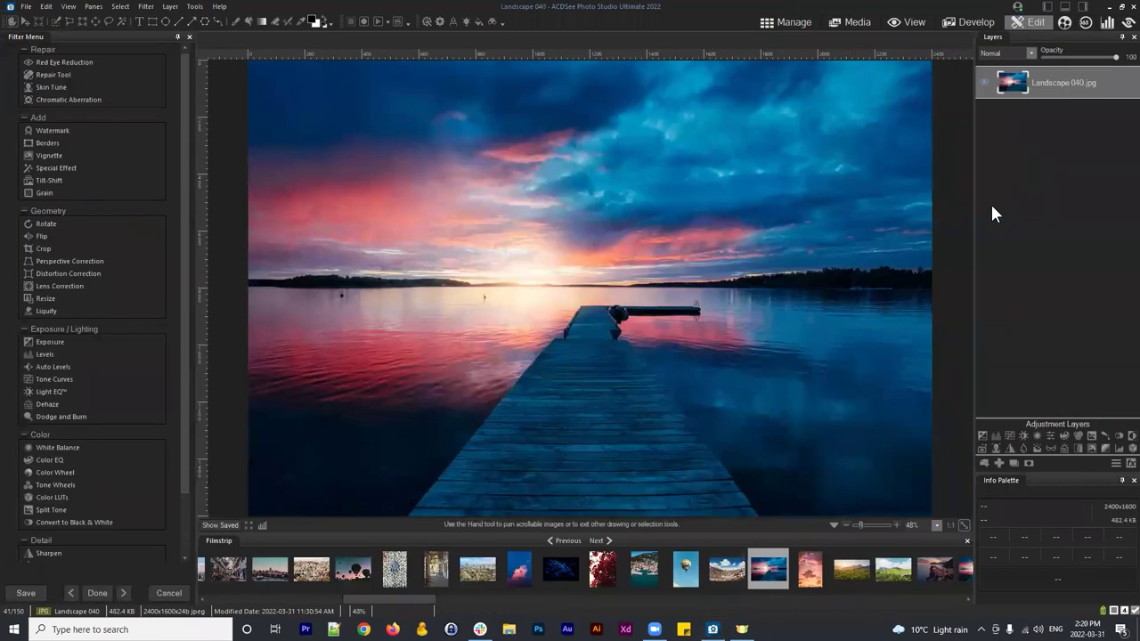
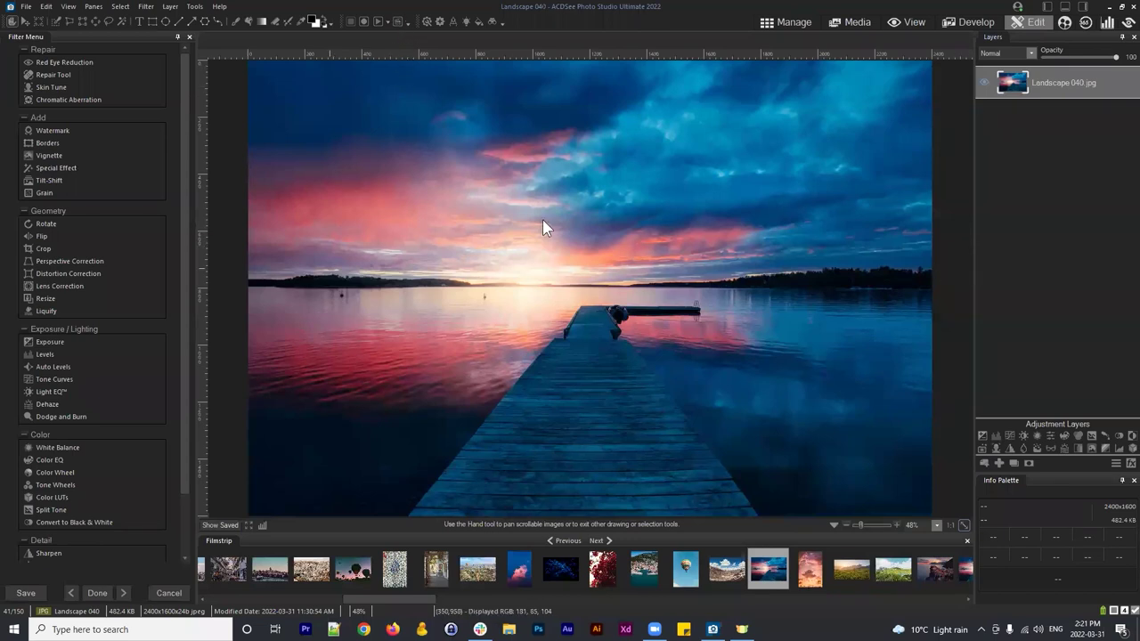
Step: Open the Actions Browser in Edit mode for Landscape 040 and display the Black and White actions
left_click(397, 22)
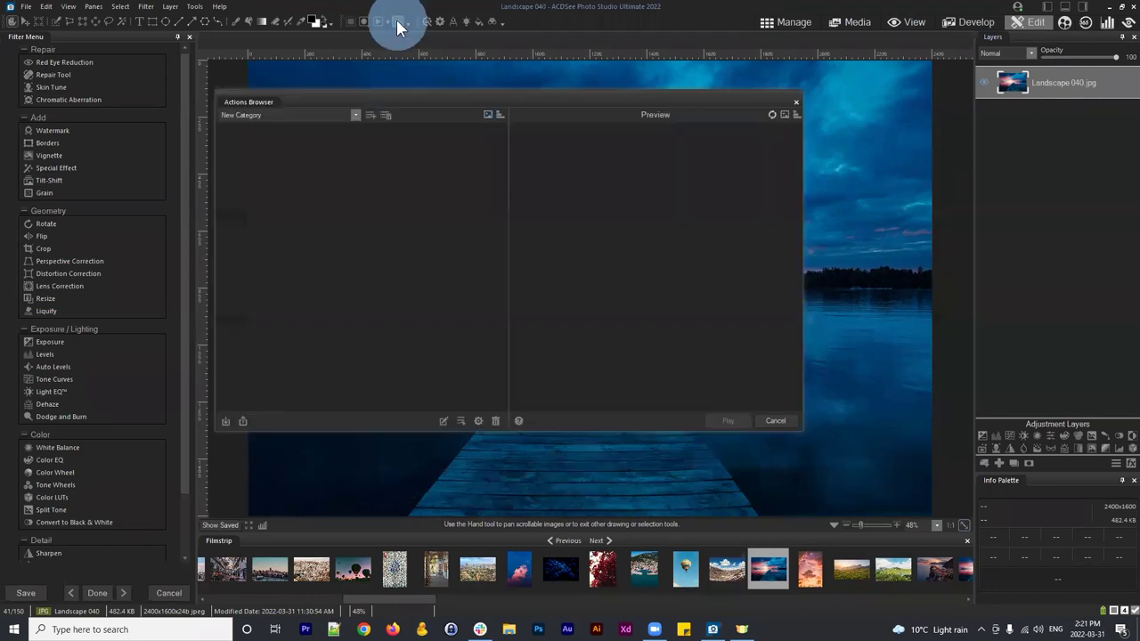
left_click_drag(478, 94, 504, 114)
left_click(377, 132)
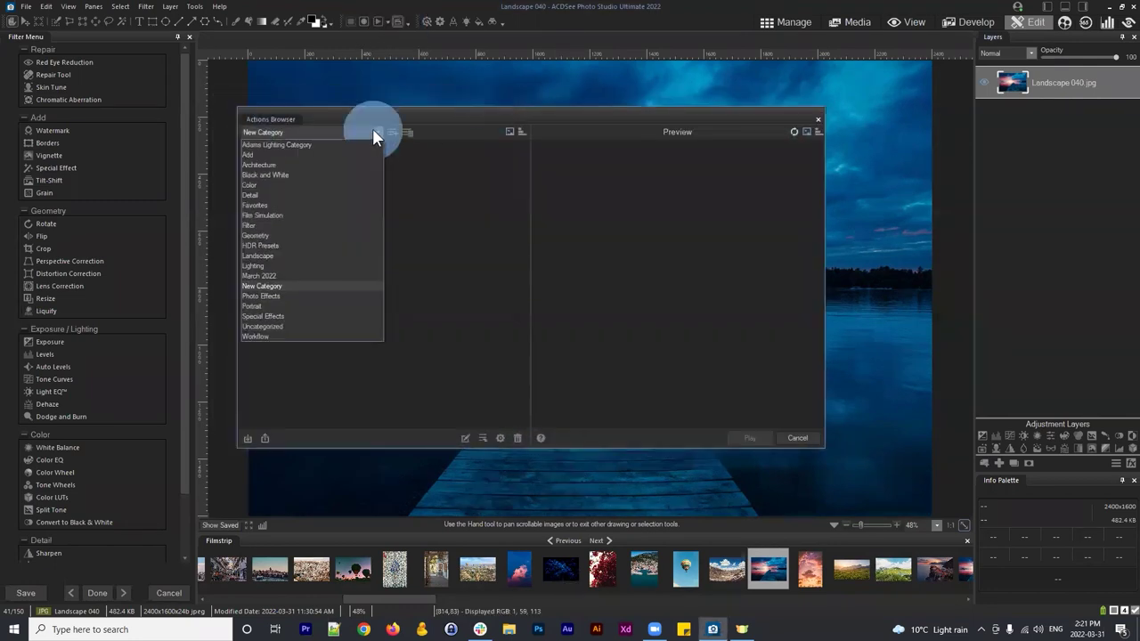
left_click(272, 171)
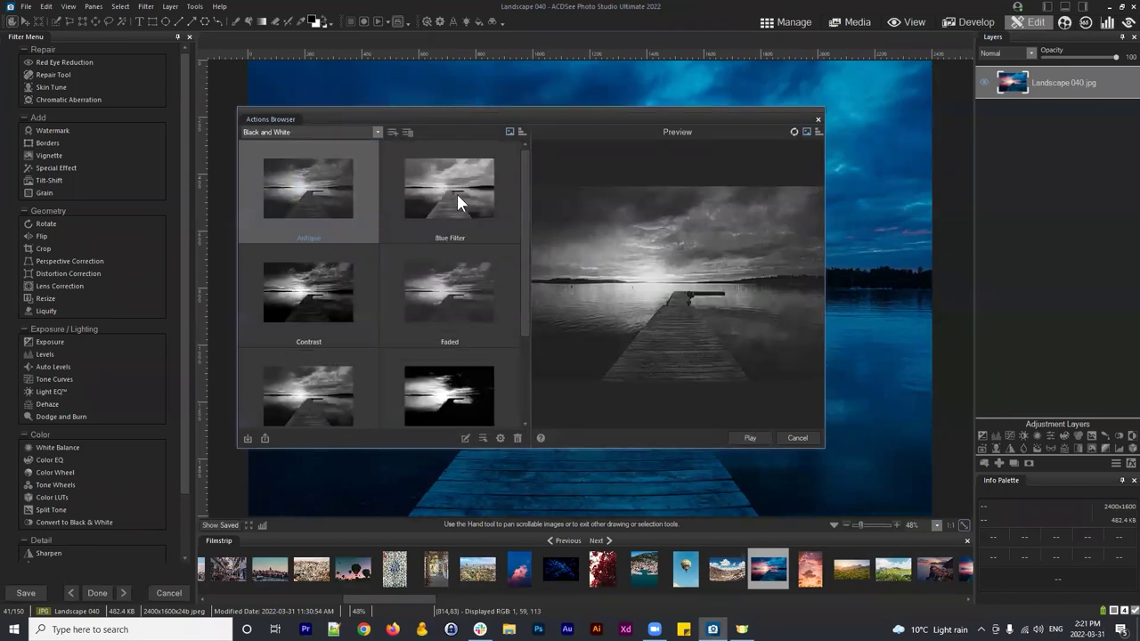
Step: Preview the Black and White actions on the pier photo, including Blue Filter, Faded, Contrast, Green Filter and Red Filter
left_click(457, 195)
left_click(445, 295)
left_click(317, 307)
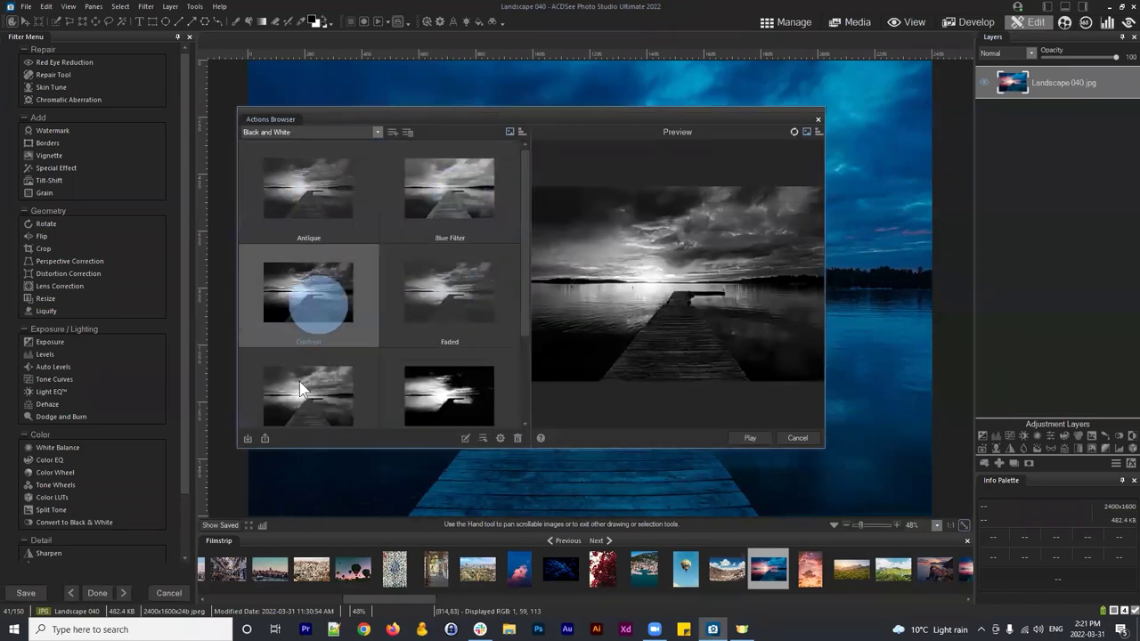
left_click(299, 381)
left_click(447, 396)
left_click(445, 296)
left_click(446, 209)
left_click_drag(524, 208, 524, 325)
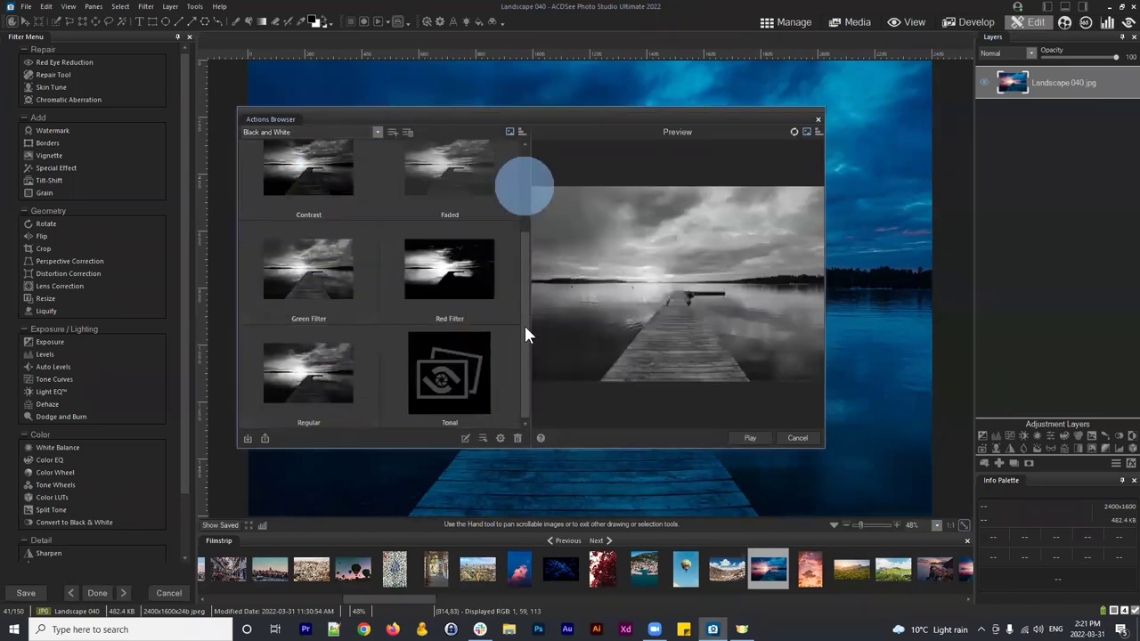
Step: Display the March 2022 action category and close the Actions Browser
left_click(377, 132)
left_click(260, 276)
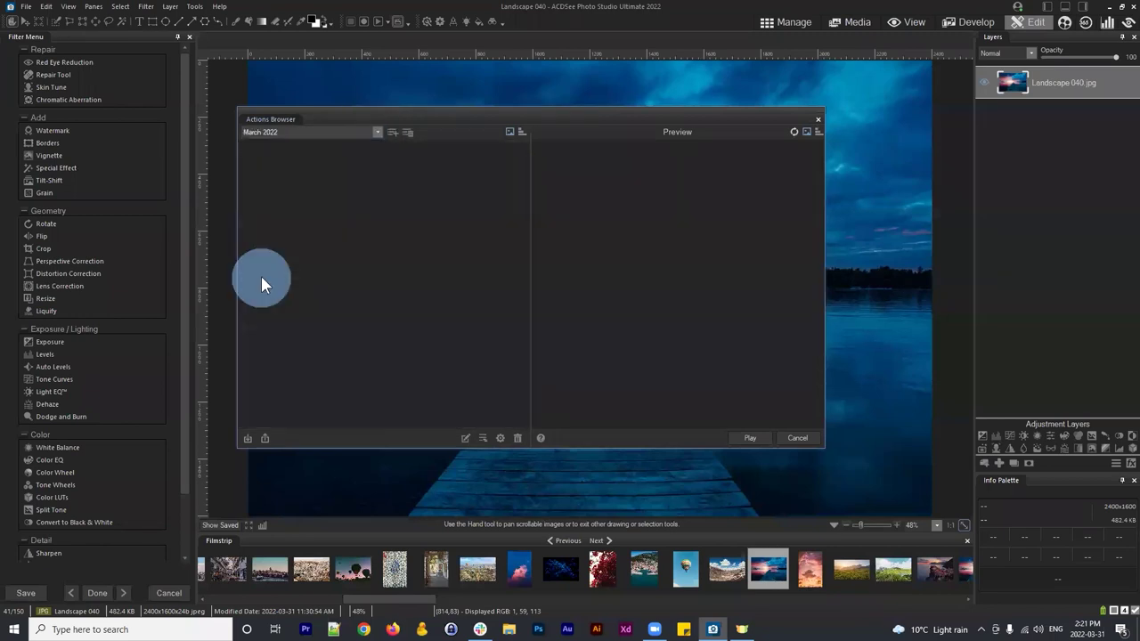
left_click(818, 118)
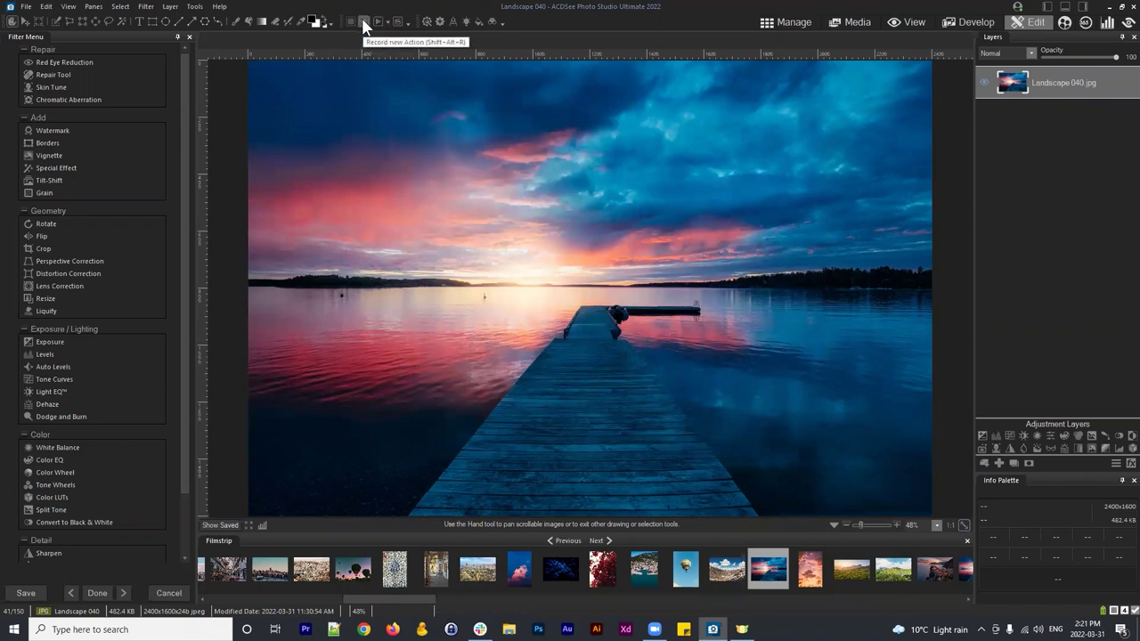
Step: Start recording a new action, move the Recording Action window over the filter list and select the Landscape 040 layer
left_click(363, 26)
left_click_drag(883, 97, 234, 81)
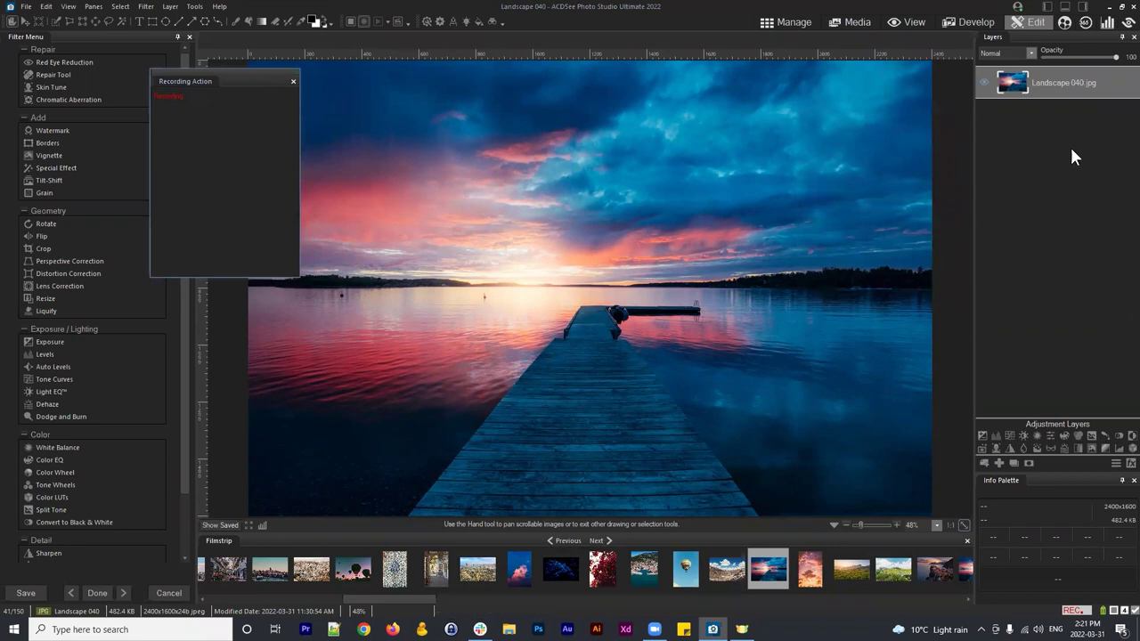
left_click(1053, 91)
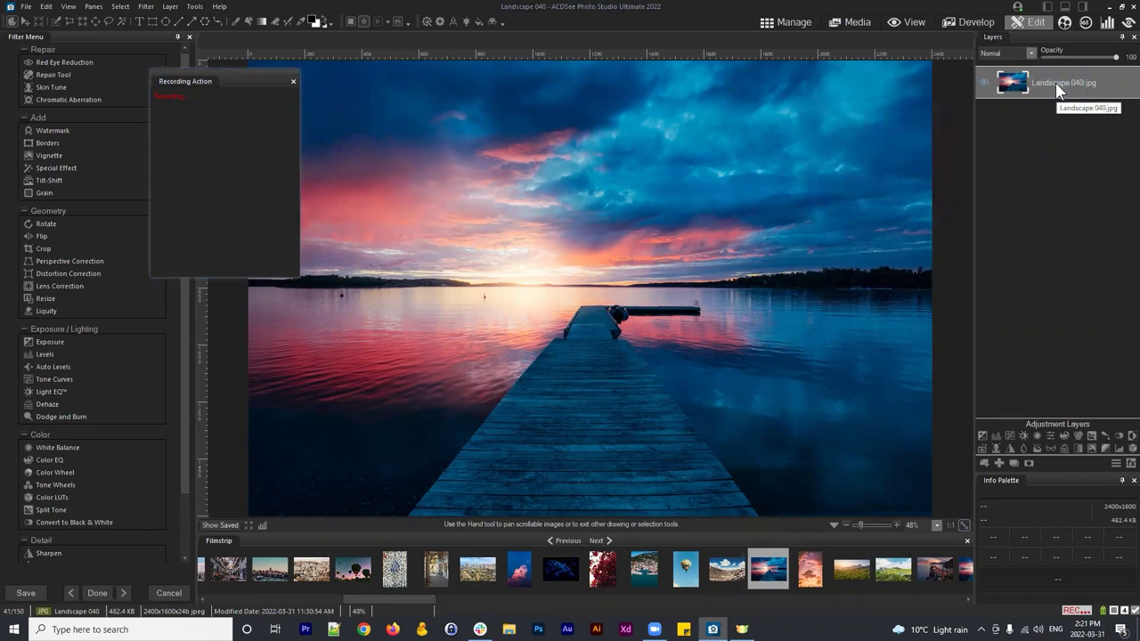
Step: Add a Vibrance adjustment layer with Vibrance 33, Saturation 18, Hue -2 and Lightness 3
left_click(1049, 435)
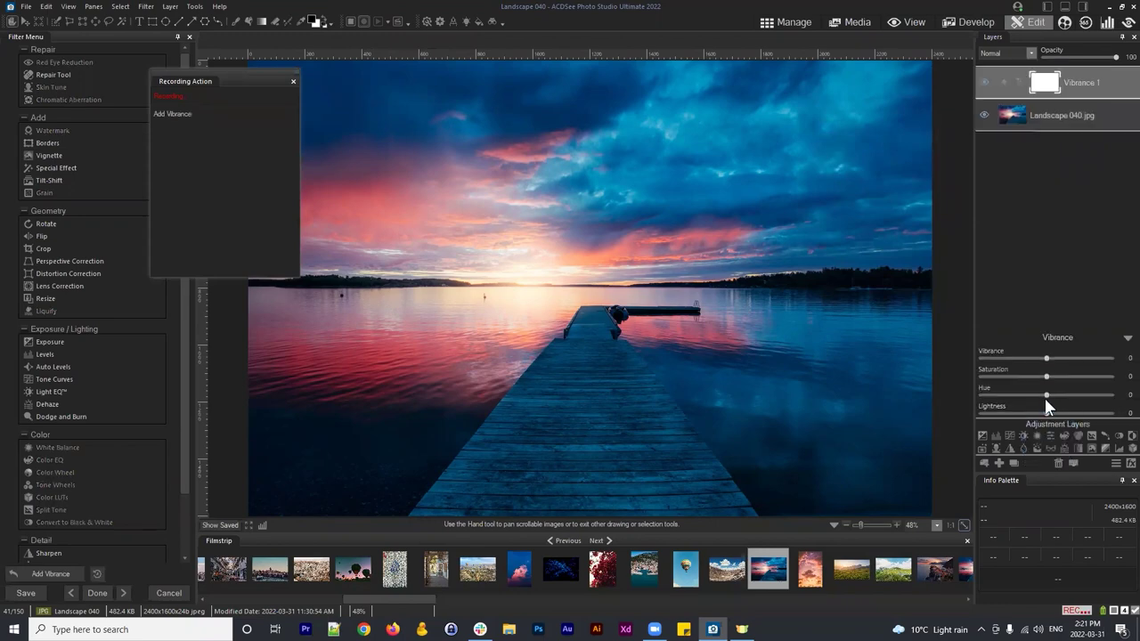
left_click(1049, 394)
left_click_drag(1049, 393, 1067, 360)
left_click_drag(1047, 413, 1048, 397)
left_click(1044, 395)
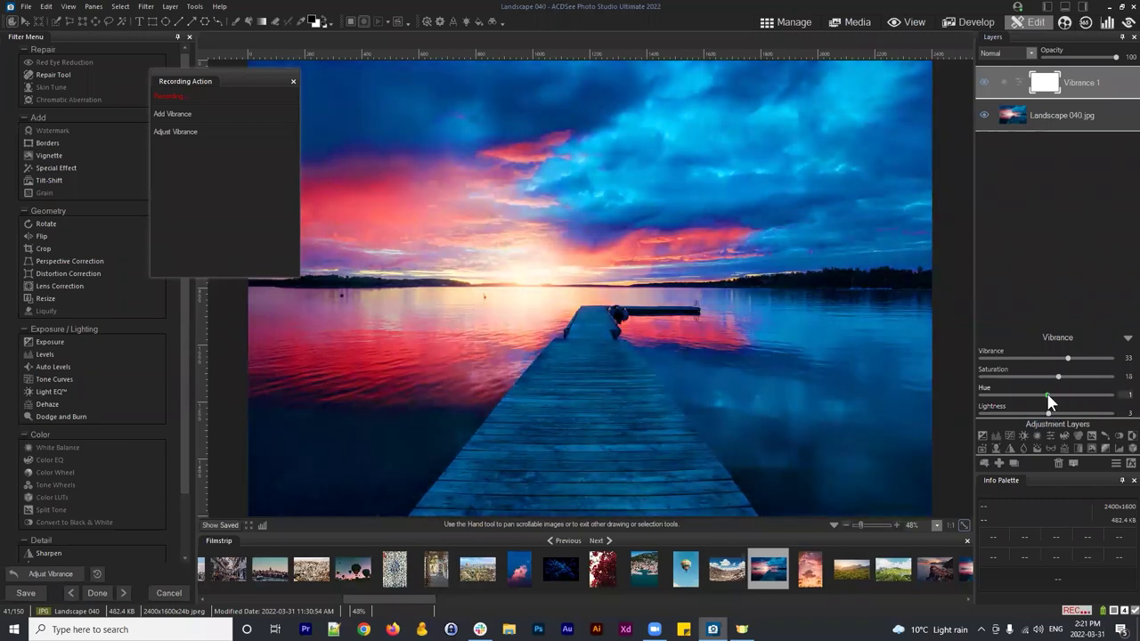
left_click(1125, 337)
left_click(1102, 80)
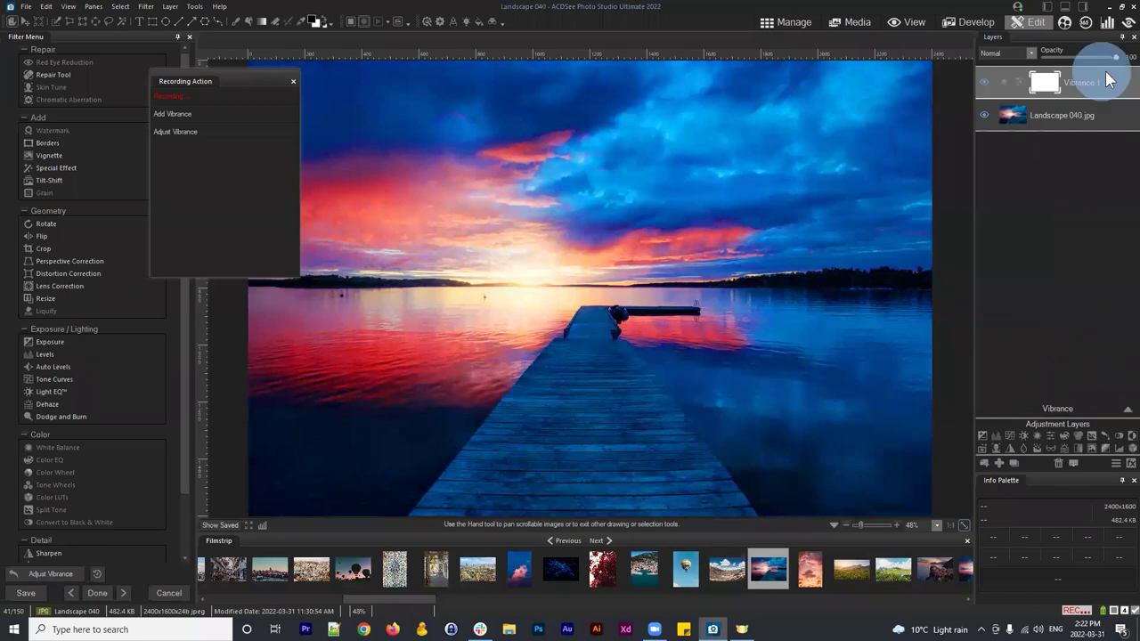
Step: Add and discard a Light EQ adjustment layer, replacing it with a Curves layer shaped into a gentle S-curve
left_click(1023, 436)
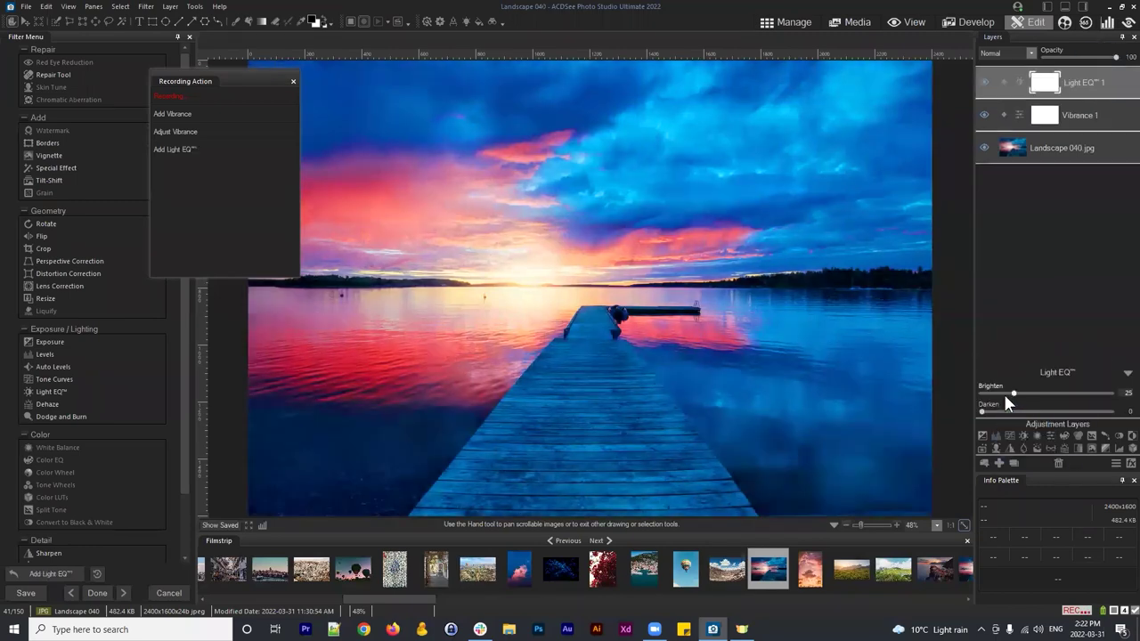
left_click(1058, 463)
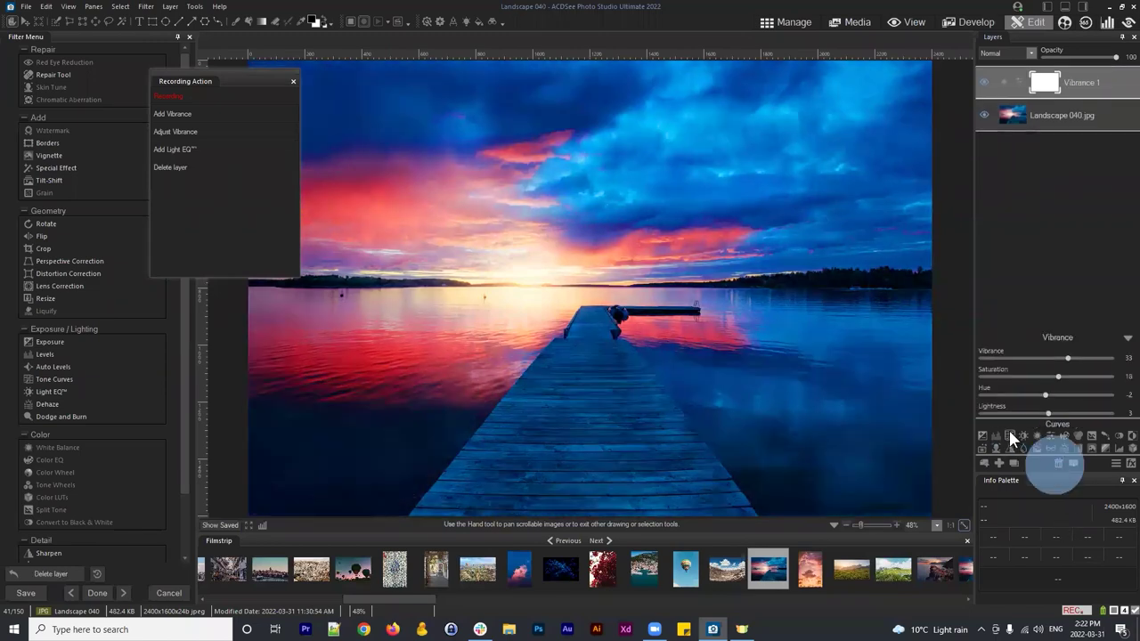
left_click(1008, 434)
left_click(1019, 375)
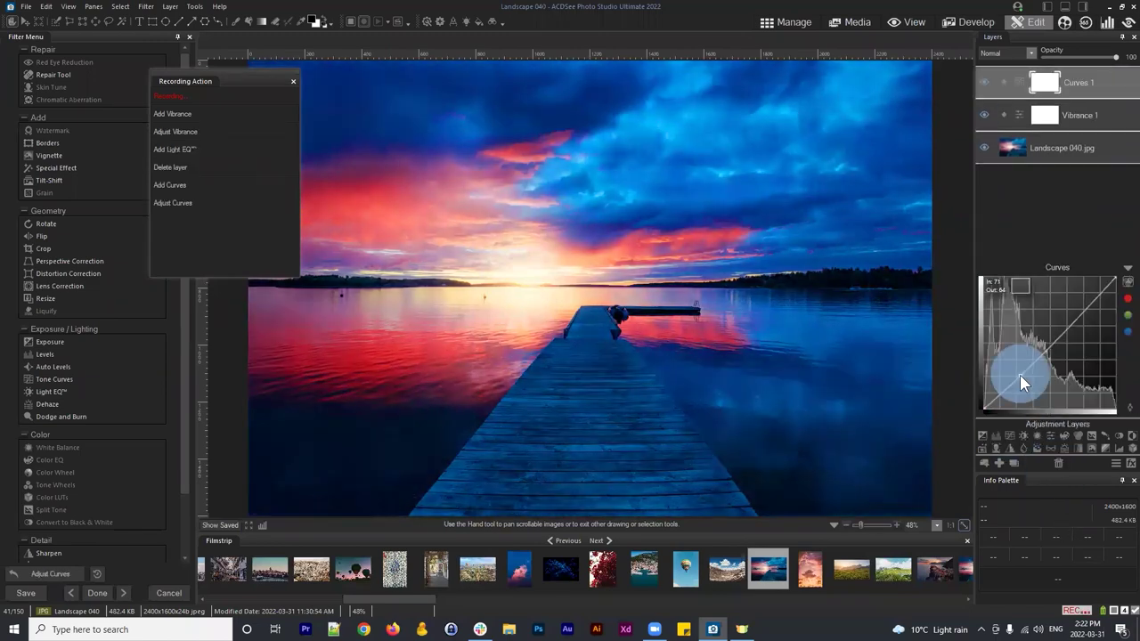
left_click(1076, 322)
left_click_drag(1077, 317, 1075, 317)
left_click(1021, 376)
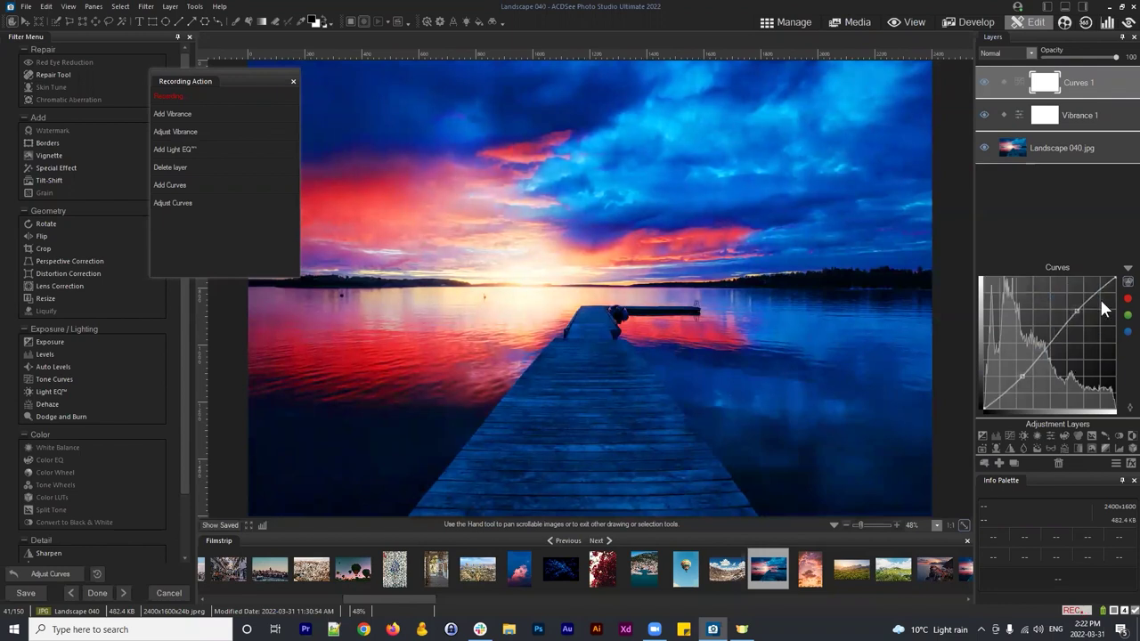
left_click(1125, 274)
Step: Add a White Balance adjustment layer above Curves with Temperature 49
left_click(1037, 437)
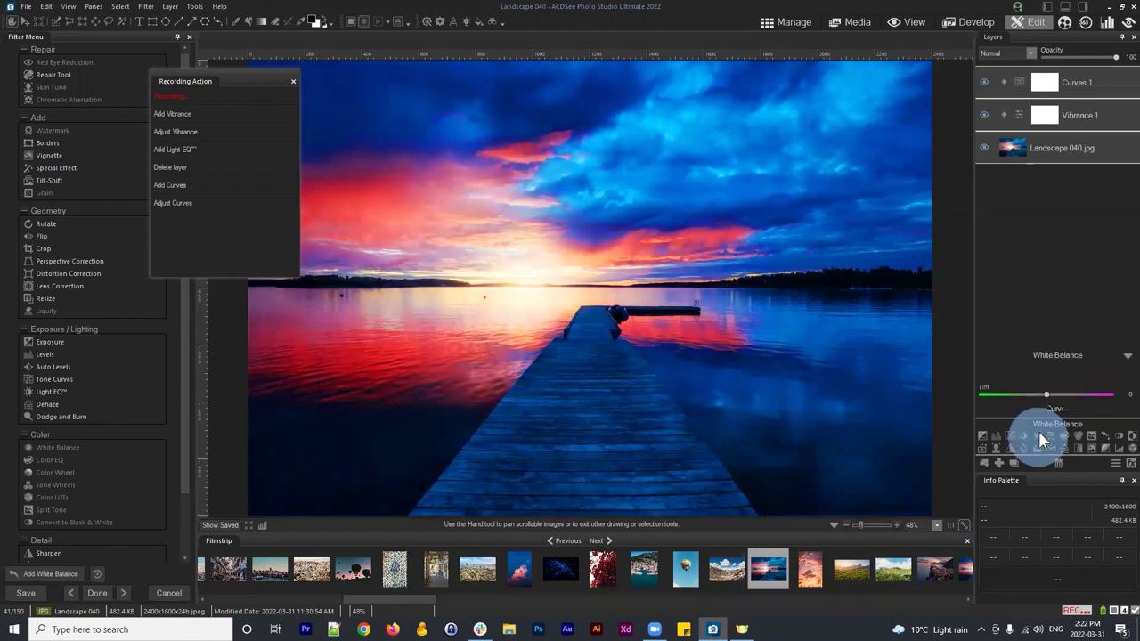
left_click_drag(1049, 380, 1080, 381)
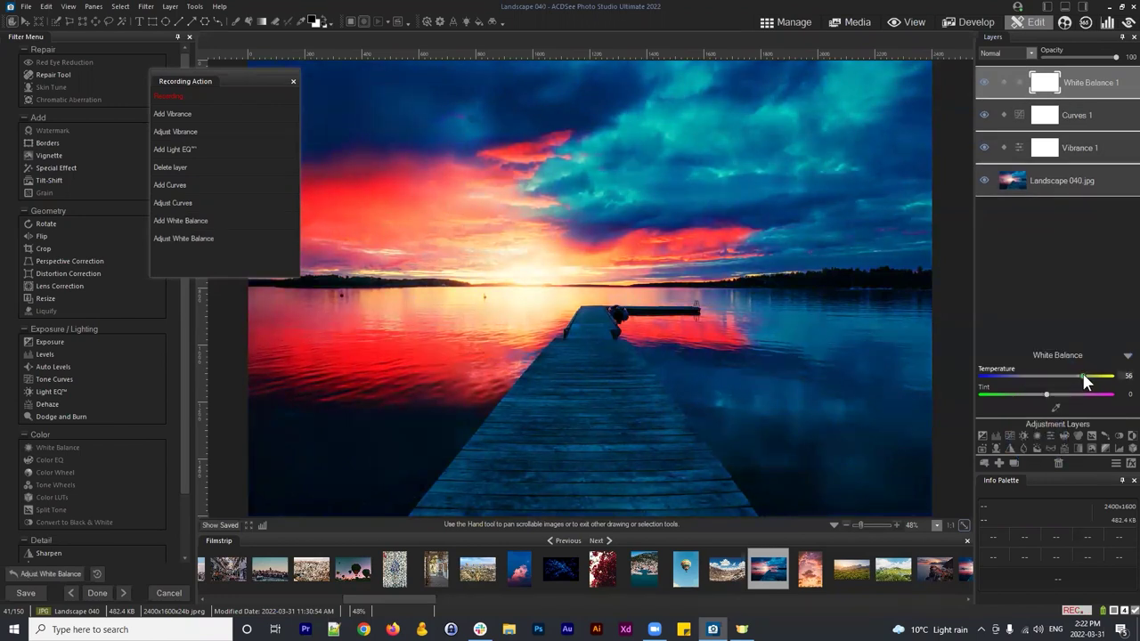
left_click(1125, 355)
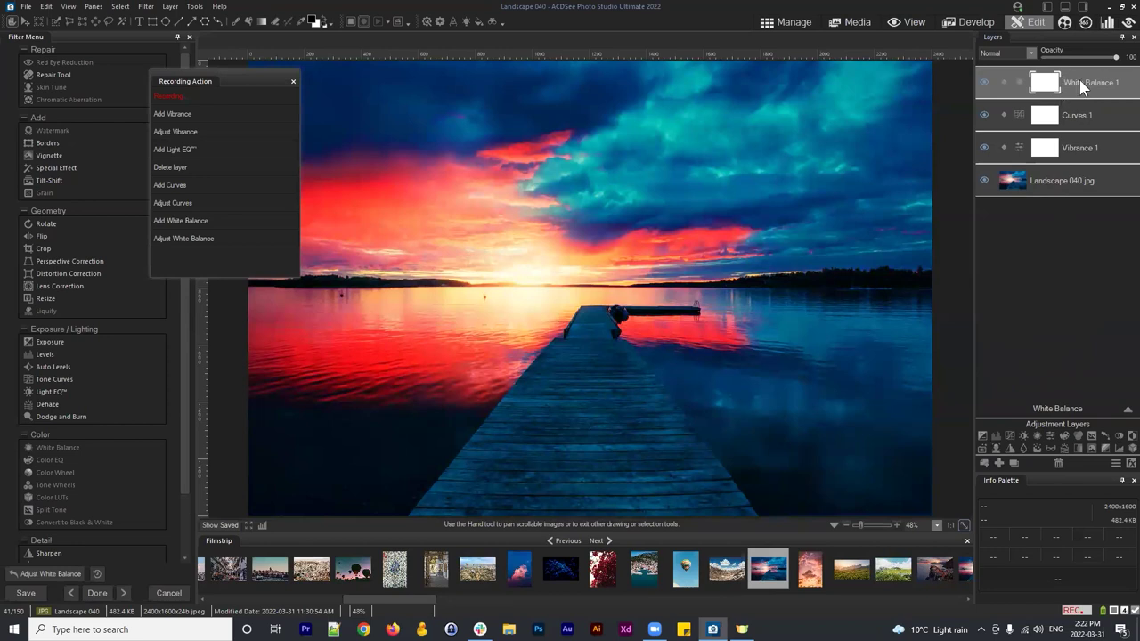
Step: Move the Recording Action window onto the photo, select the Landscape 040 base layer and open the Dauber special effect
left_click_drag(229, 78, 392, 63)
left_click(1061, 183)
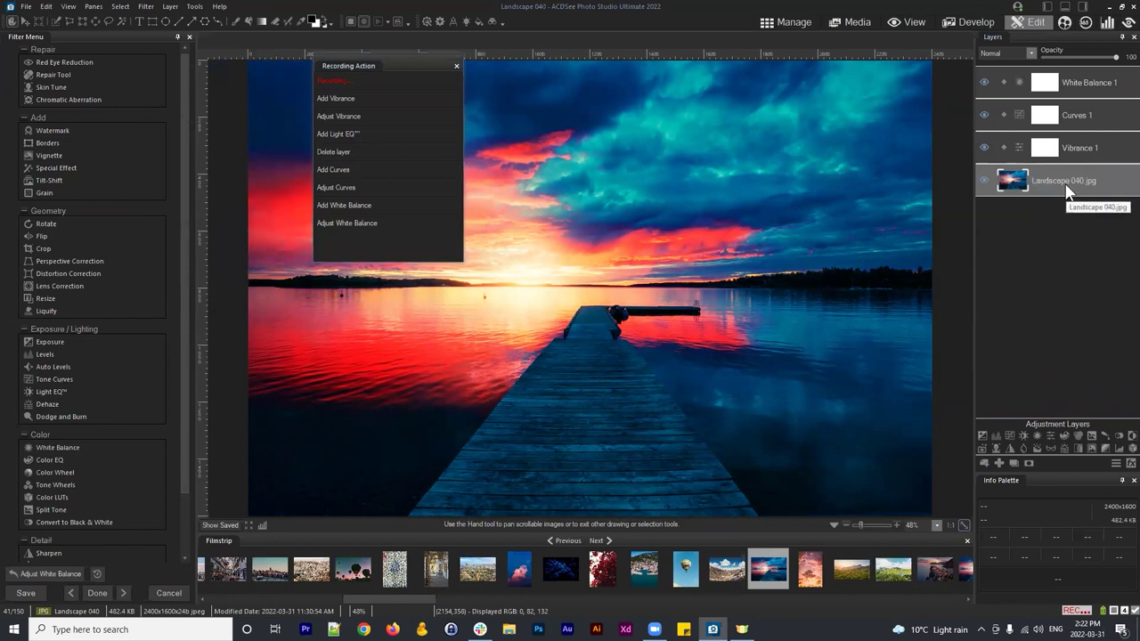
right_click(1066, 187)
key("Escape")
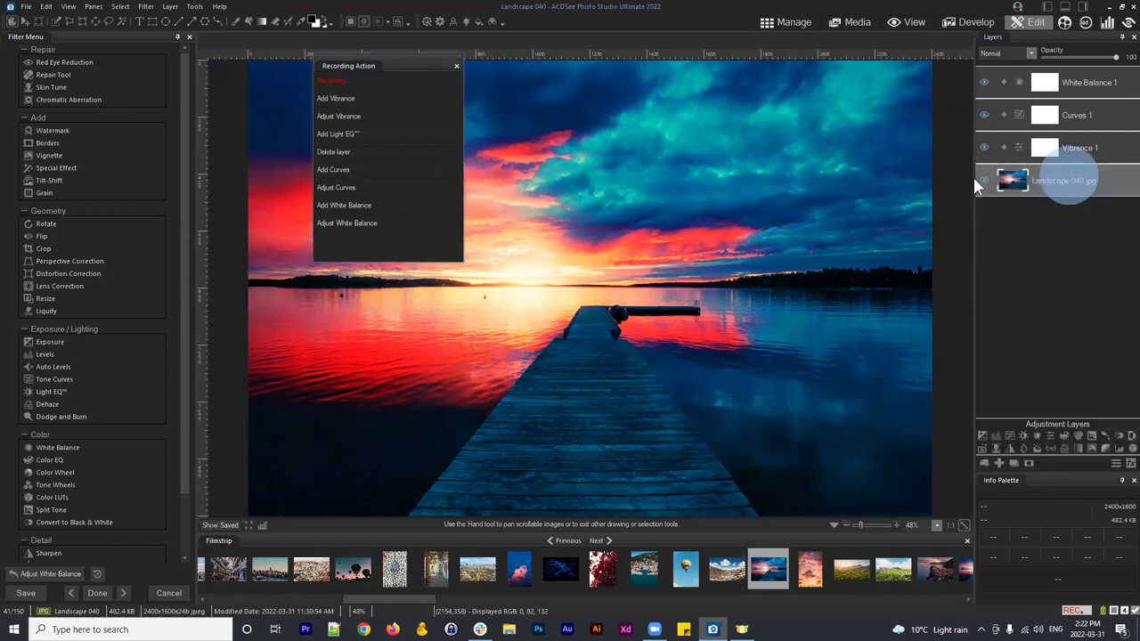
left_click(58, 167)
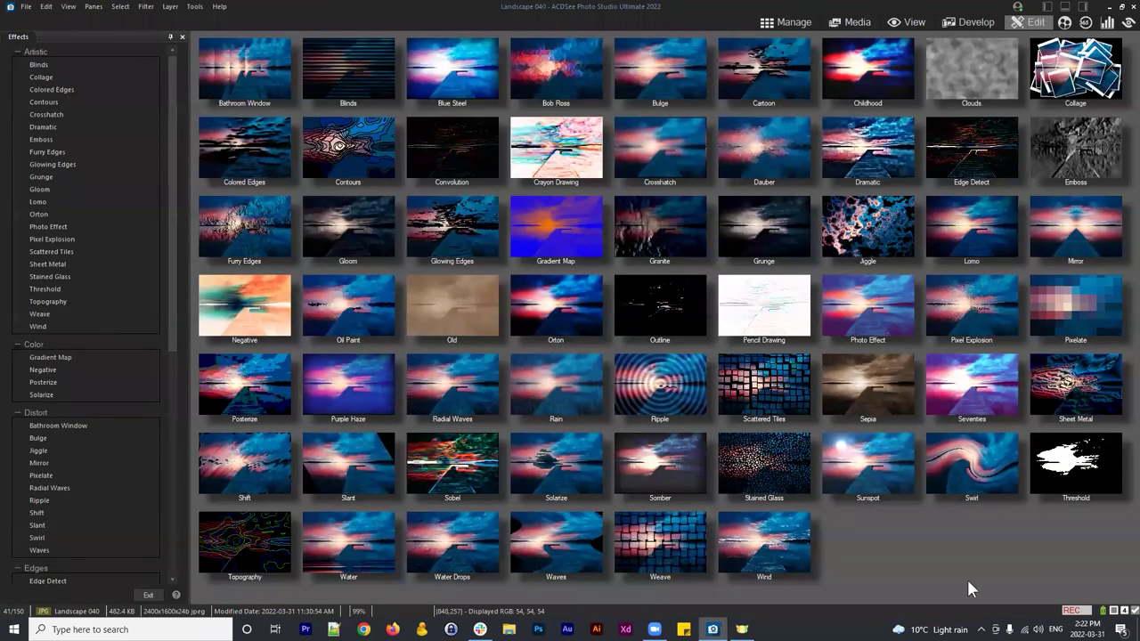
left_click(755, 142)
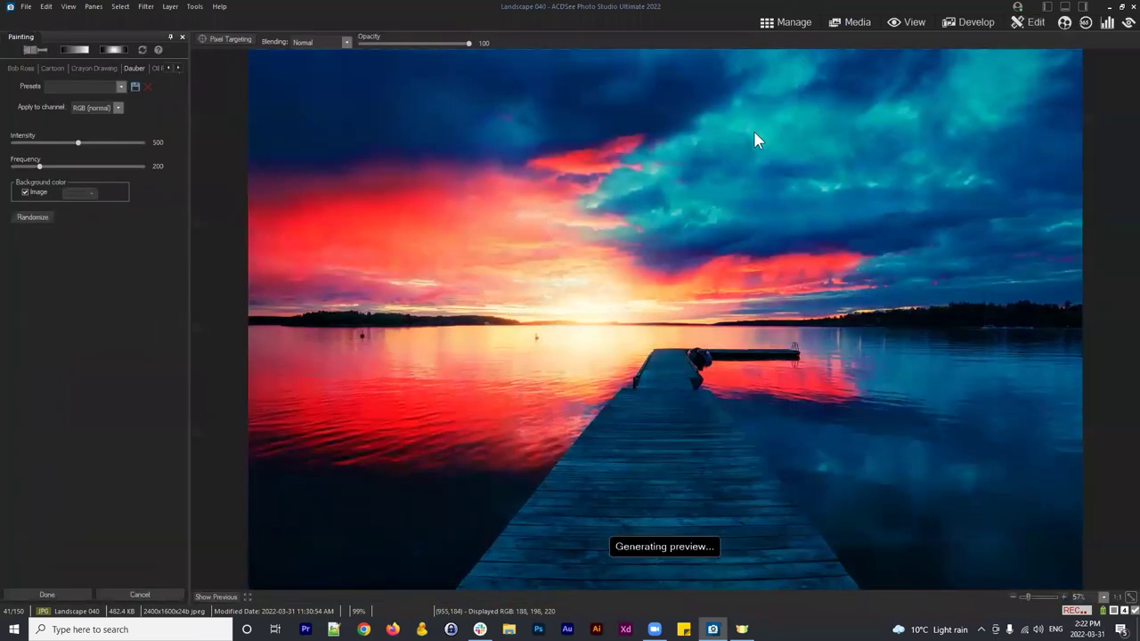
Step: Apply the Dauber effect with Intensity 300, Frequency 167 and Opacity 47
left_click(76, 142)
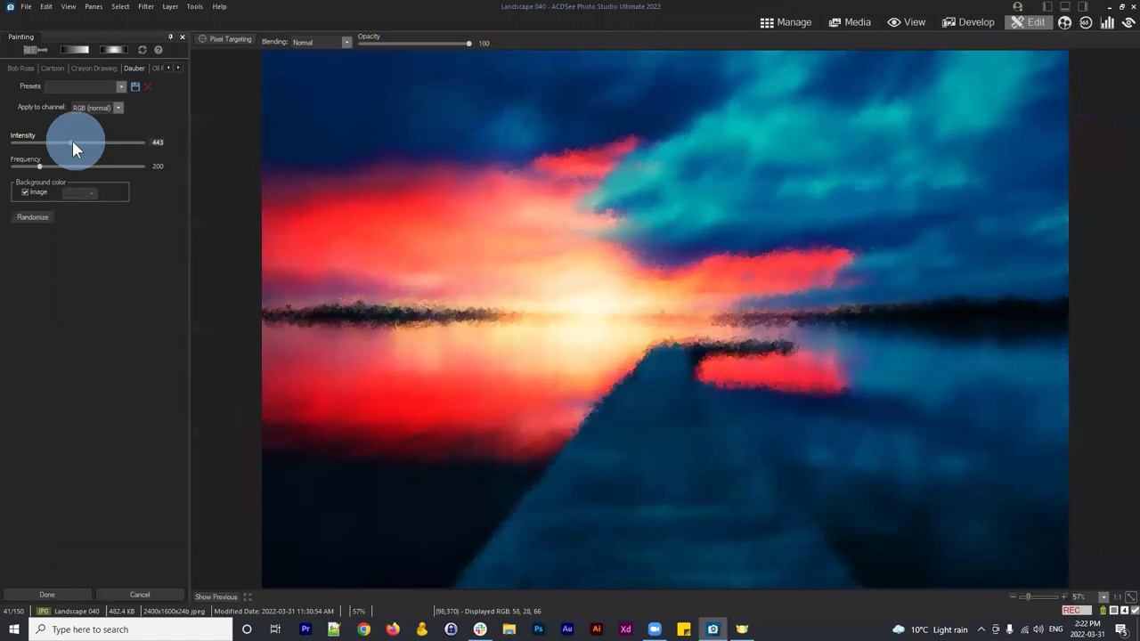
left_click(42, 166)
left_click(68, 142)
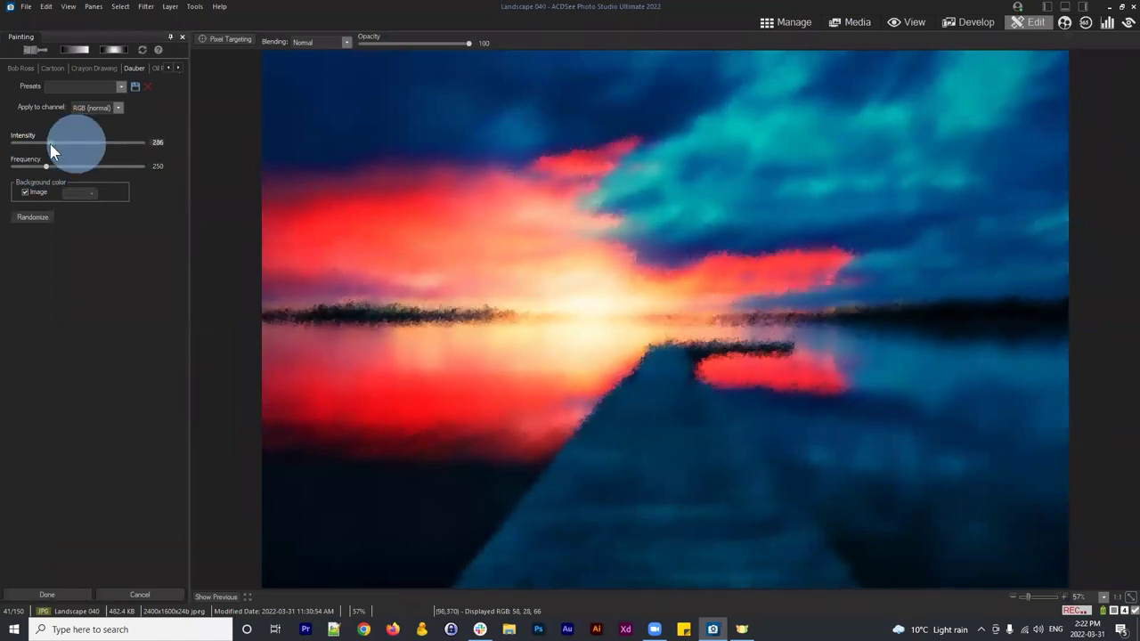
mouse_move(395, 44)
left_mouse_down()
mouse_move(424, 45)
mouse_move(411, 45)
left_mouse_up()
left_click(56, 142)
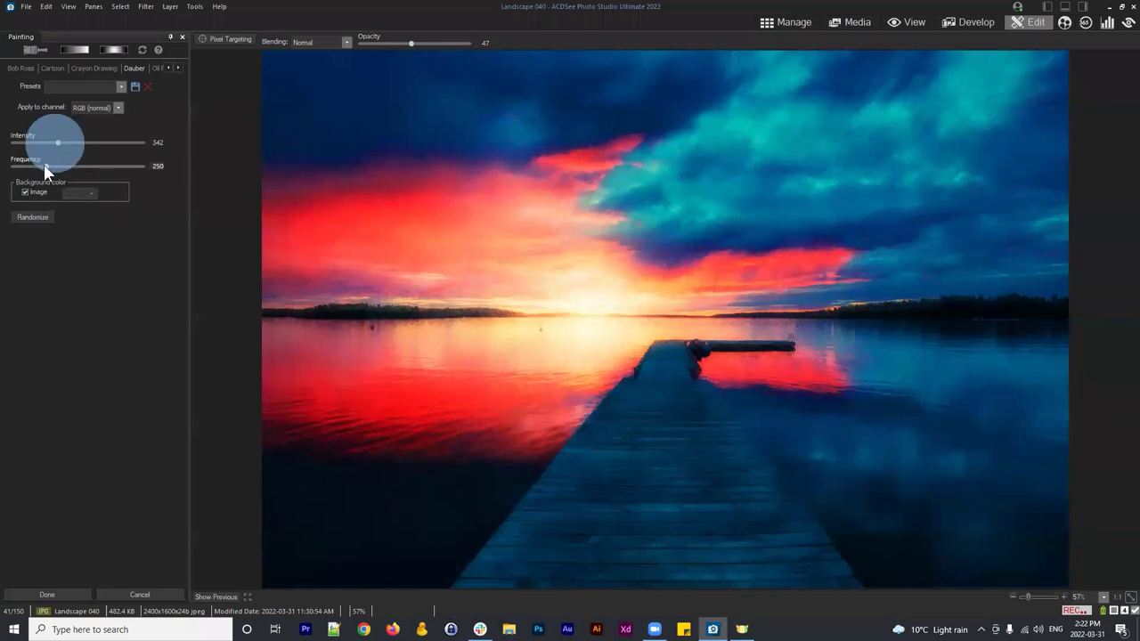
left_click(37, 166)
left_click_drag(37, 165, 34, 166)
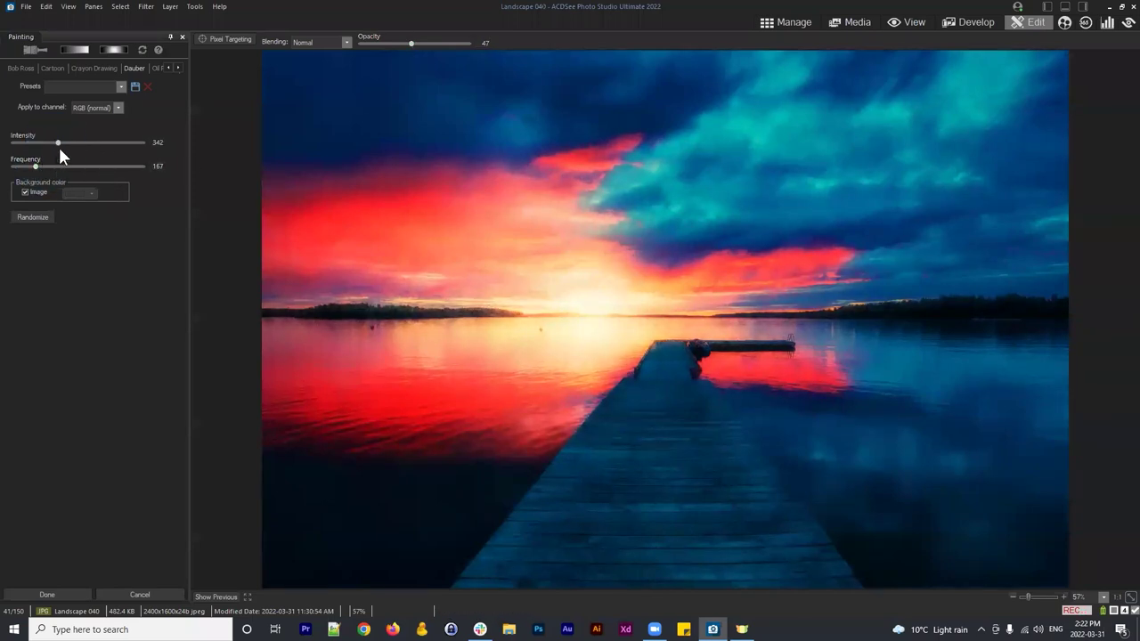
left_click(51, 142)
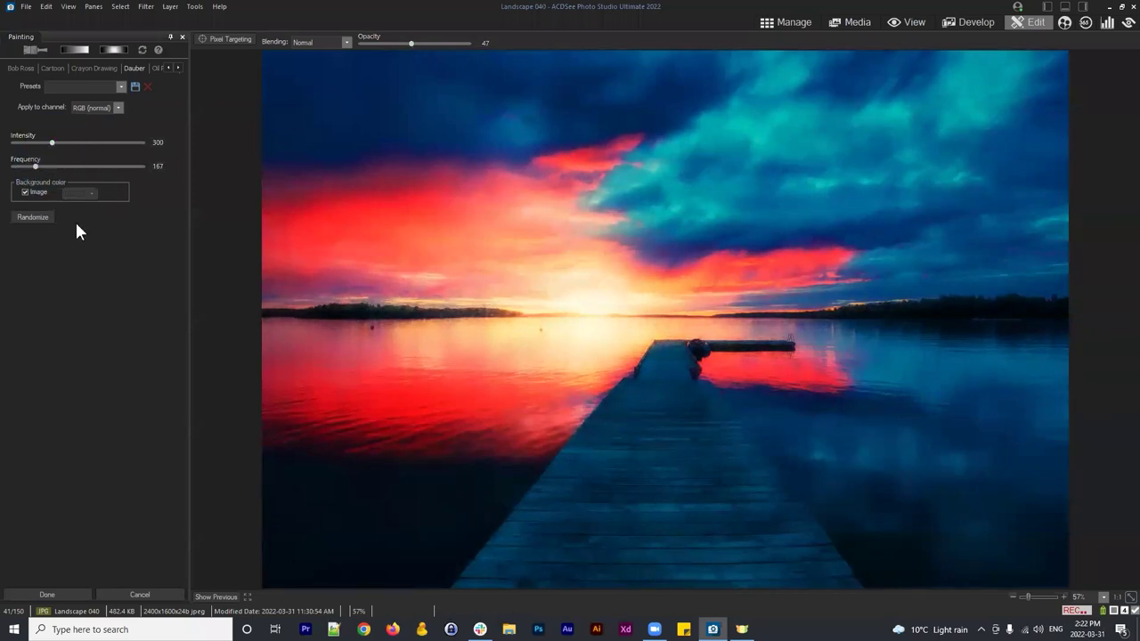
left_click(55, 594)
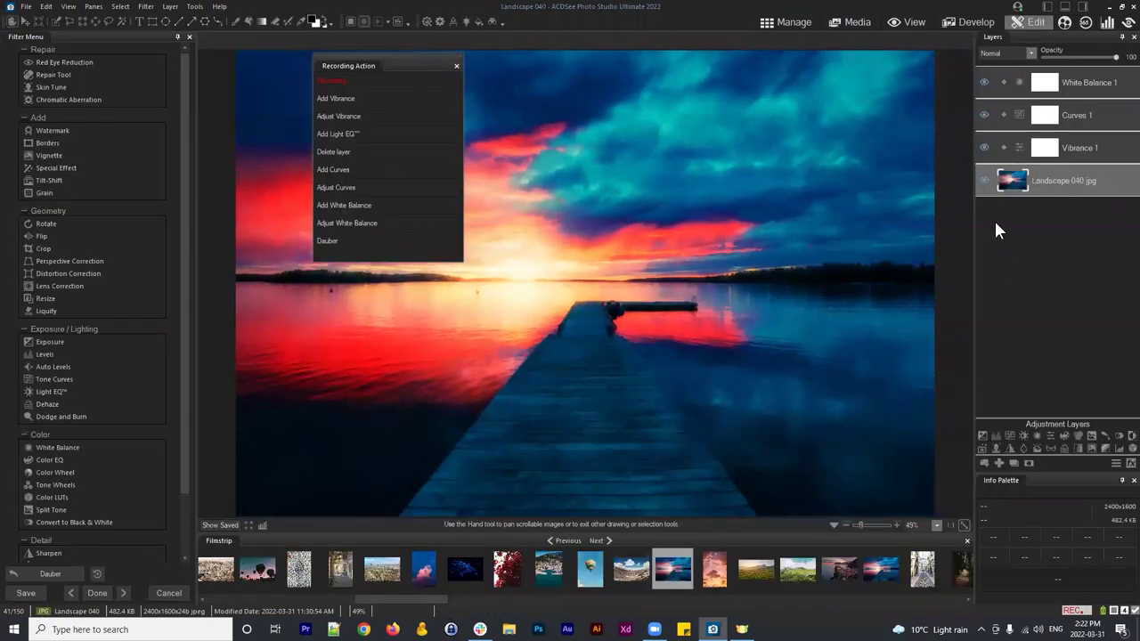
Step: Review the Landscape 040 base layer, the recorded Dauber step, and the Vibrance, Curves and White Balance layers
left_click(994, 222)
left_click(1049, 183)
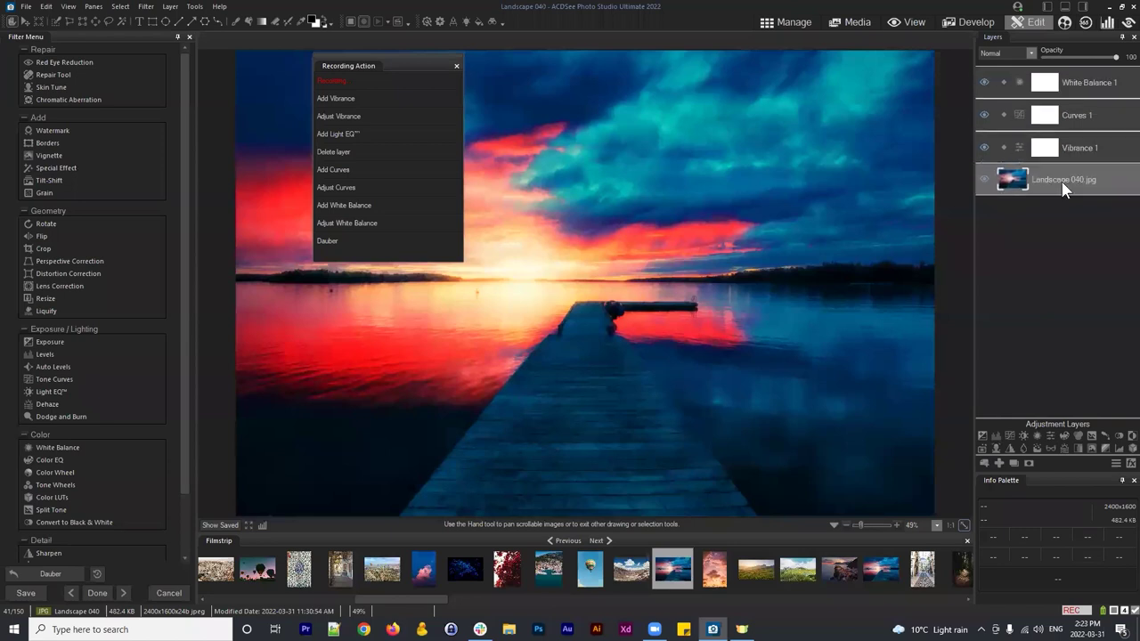
left_click(350, 239)
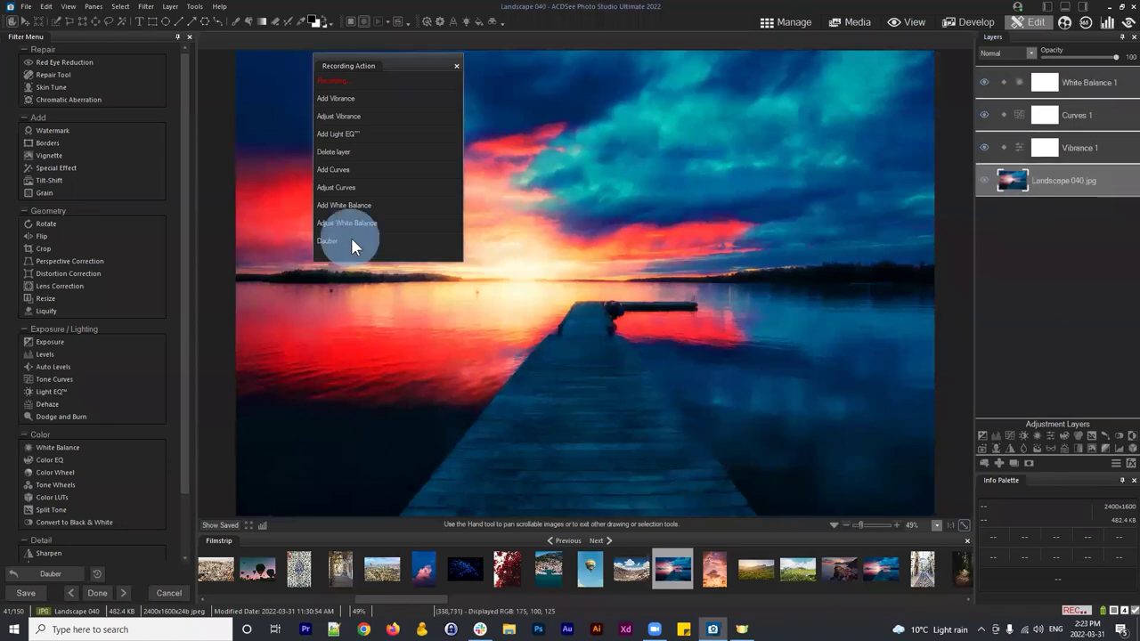
left_click(1080, 147)
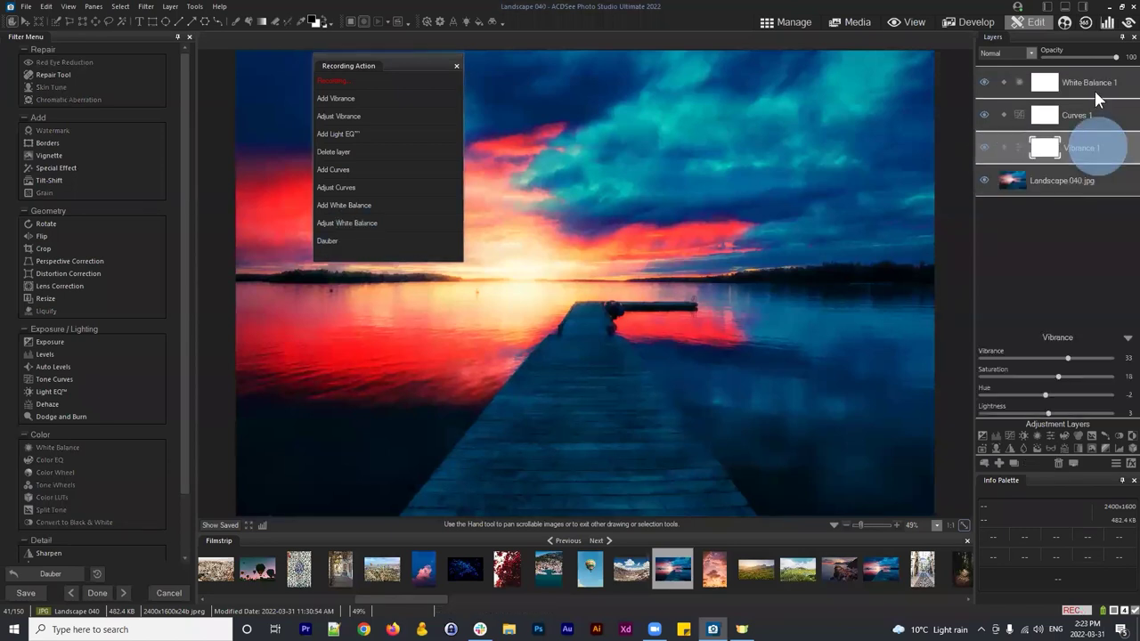
left_click(1080, 114)
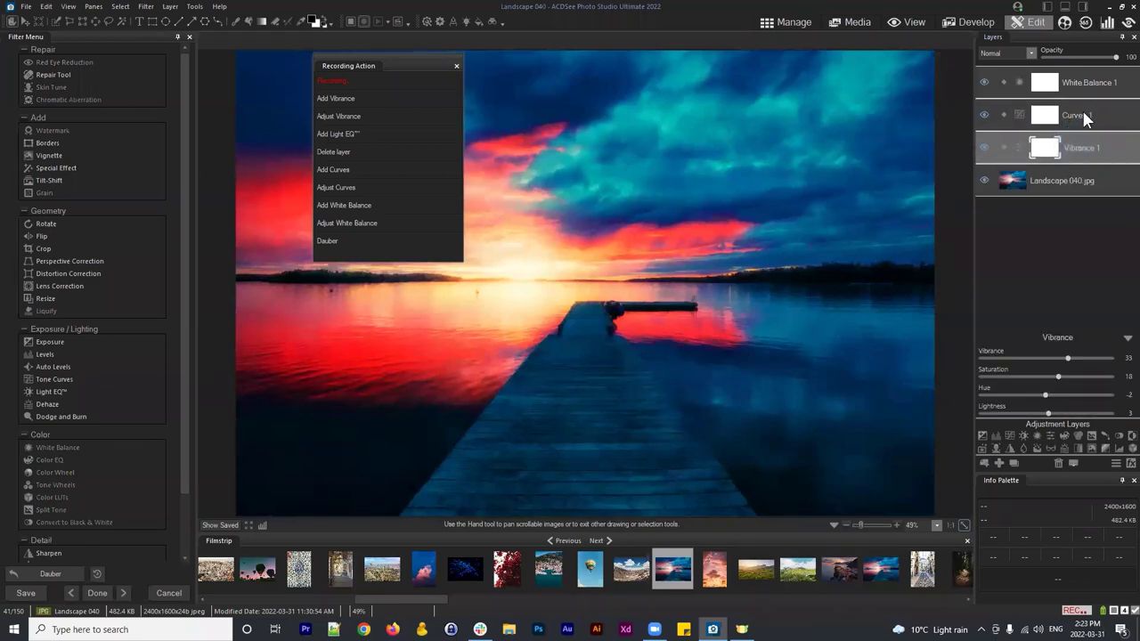
left_click(1084, 83)
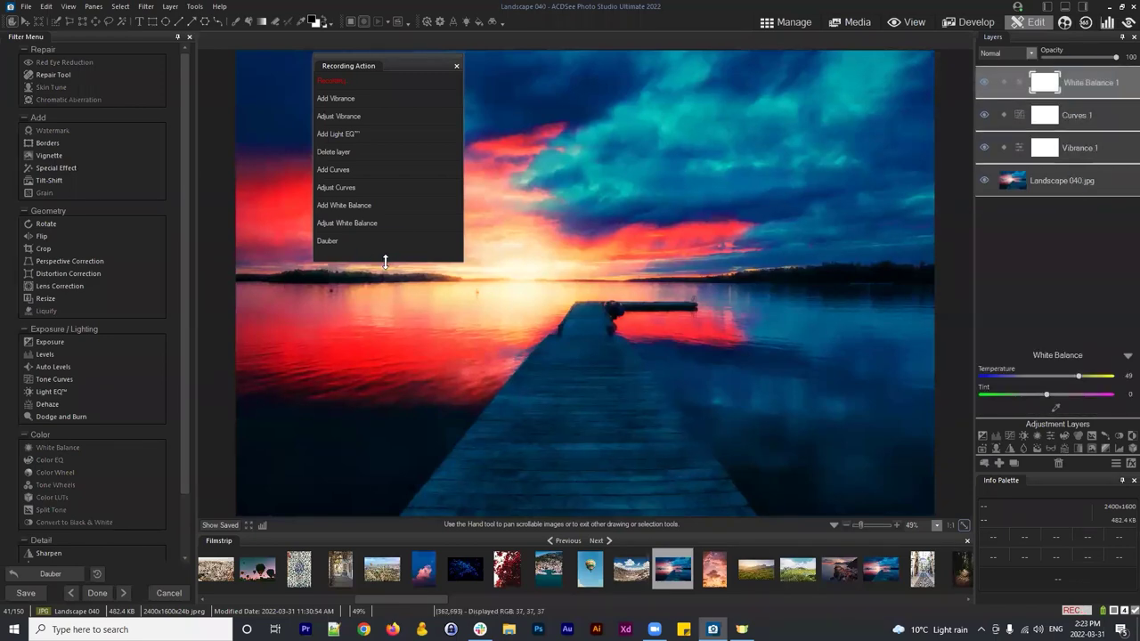
Step: Move the Recording Action window next to the layer list and resize its height to fit the recorded steps
left_click_drag(385, 261, 371, 349)
left_click_drag(410, 65, 884, 75)
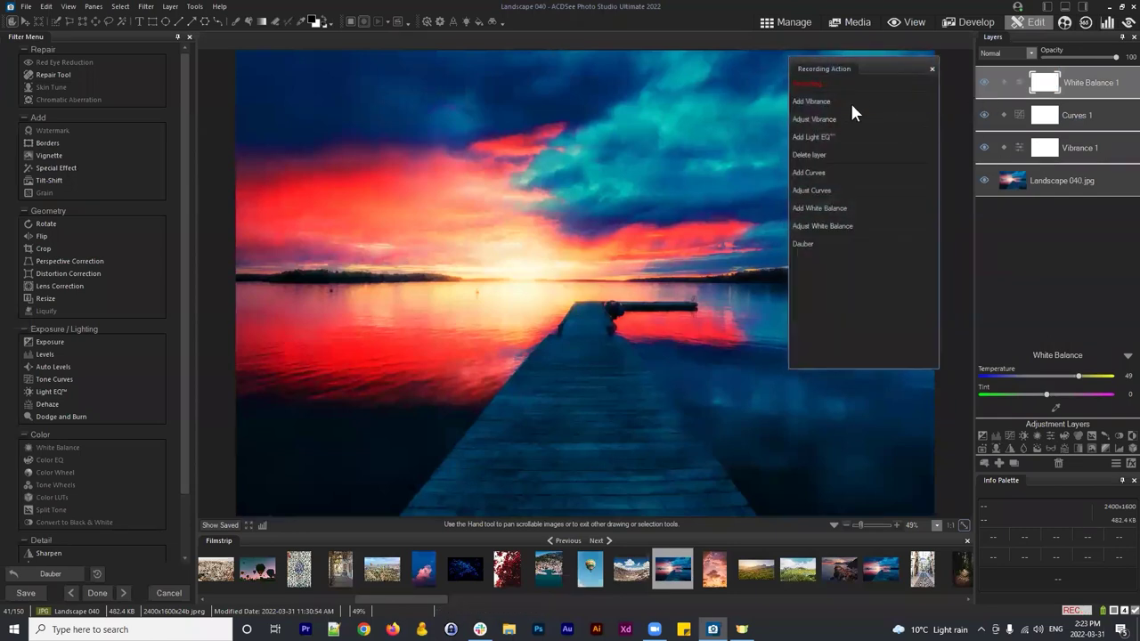
left_click(813, 100)
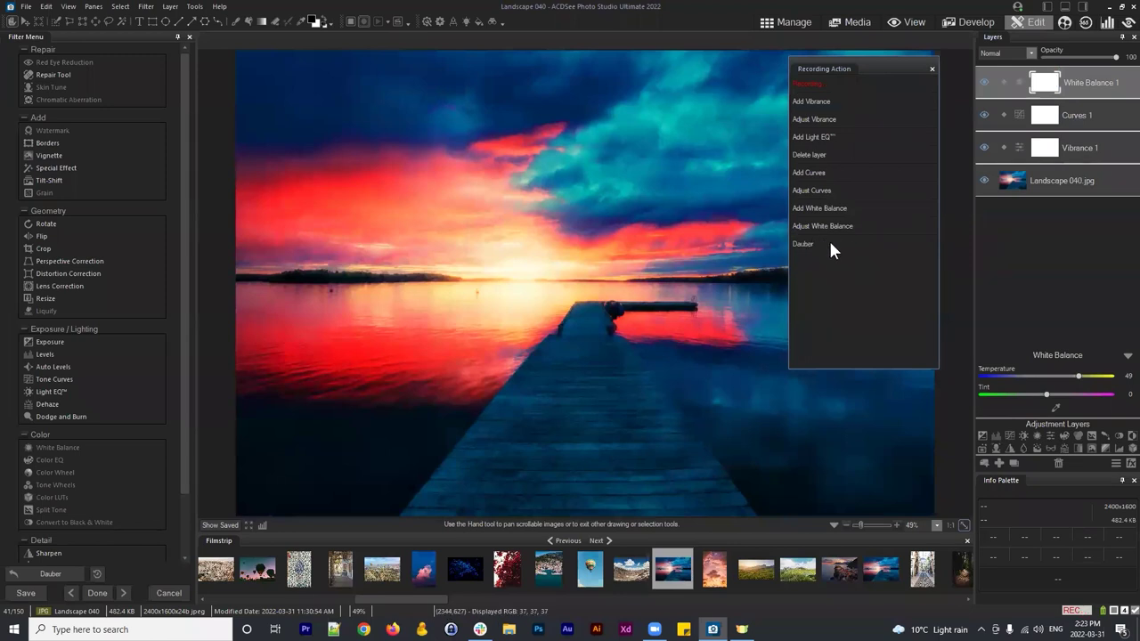
mouse_move(878, 71)
left_mouse_down()
mouse_move(908, 70)
mouse_move(893, 72)
left_mouse_up()
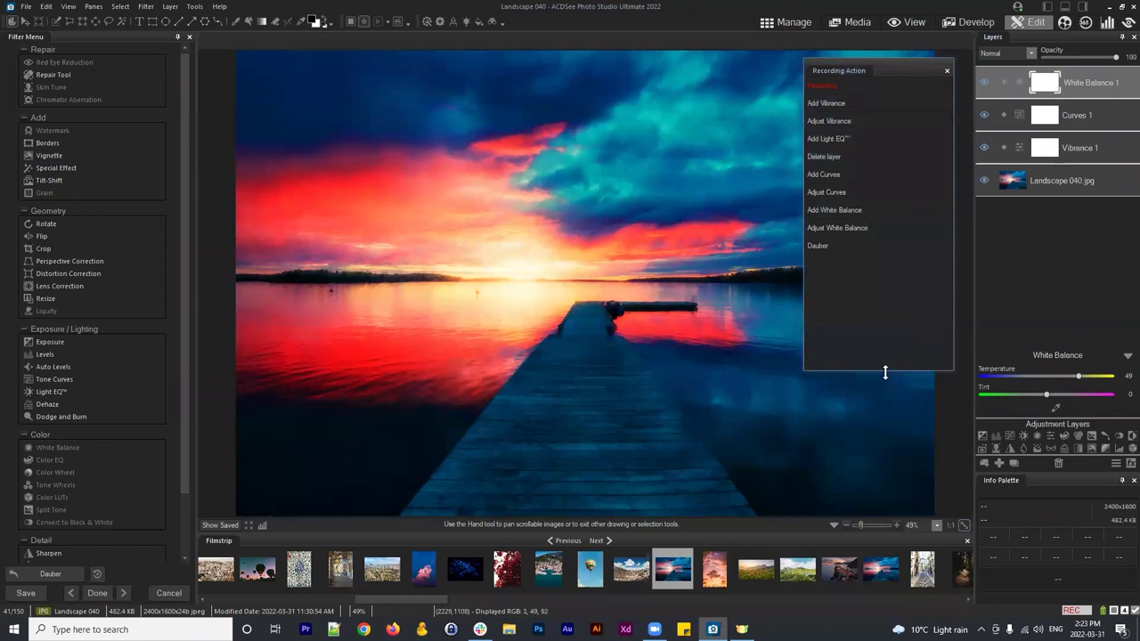
left_click_drag(886, 373, 886, 264)
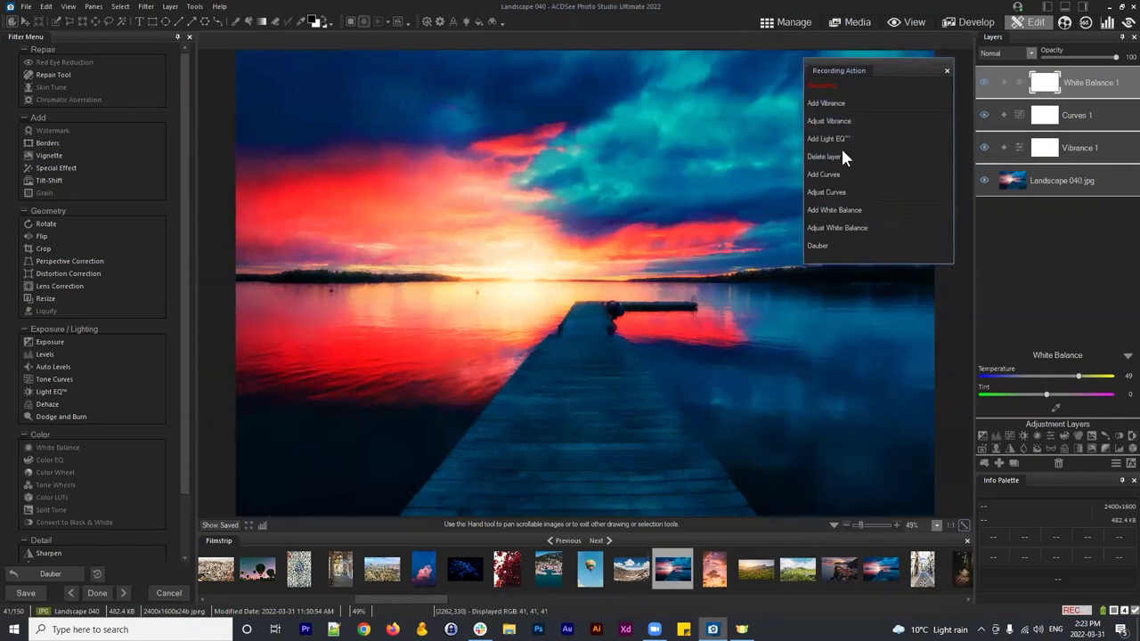
Step: Stop the recording and save the action as "Dauber plus Highlight" in the March 2022 category
left_click(352, 23)
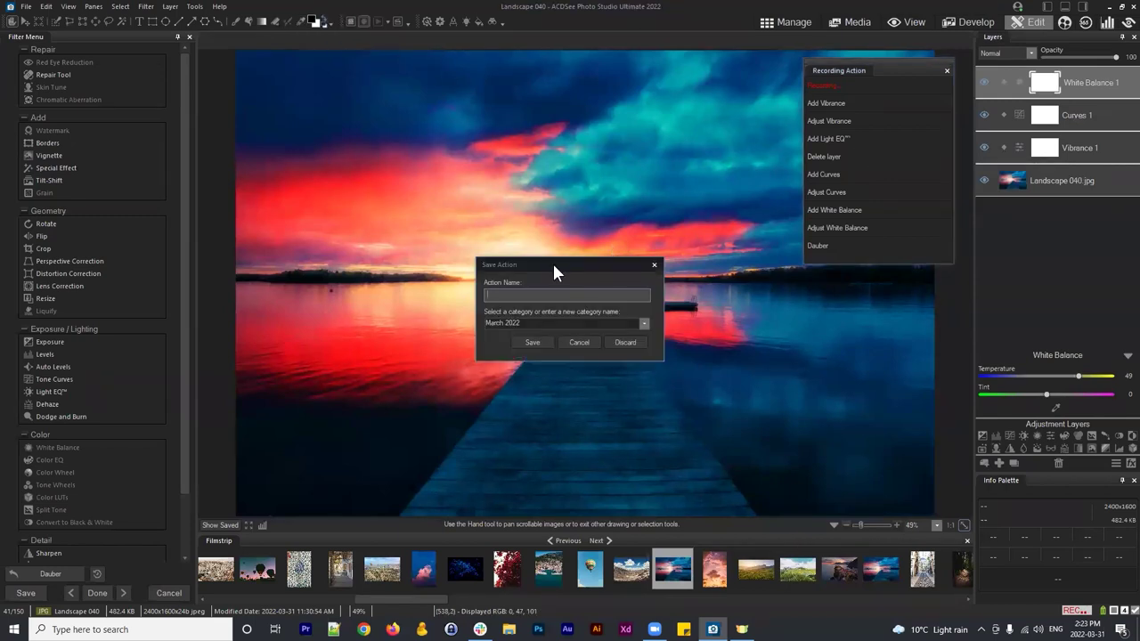
left_click_drag(560, 263, 625, 170)
left_click(597, 206)
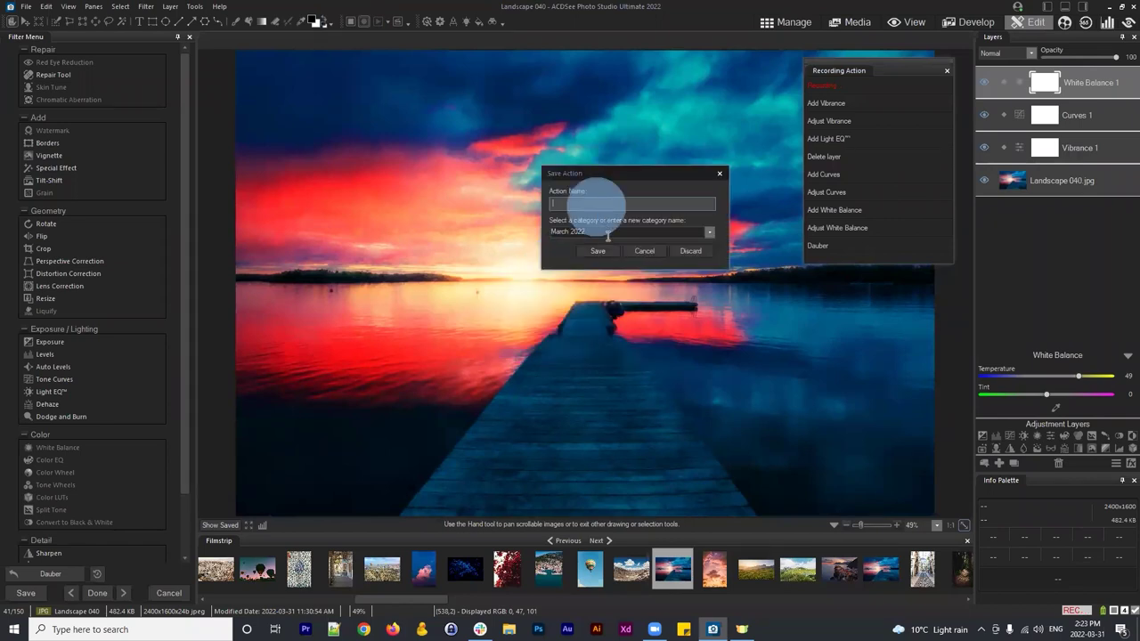
left_click(600, 233)
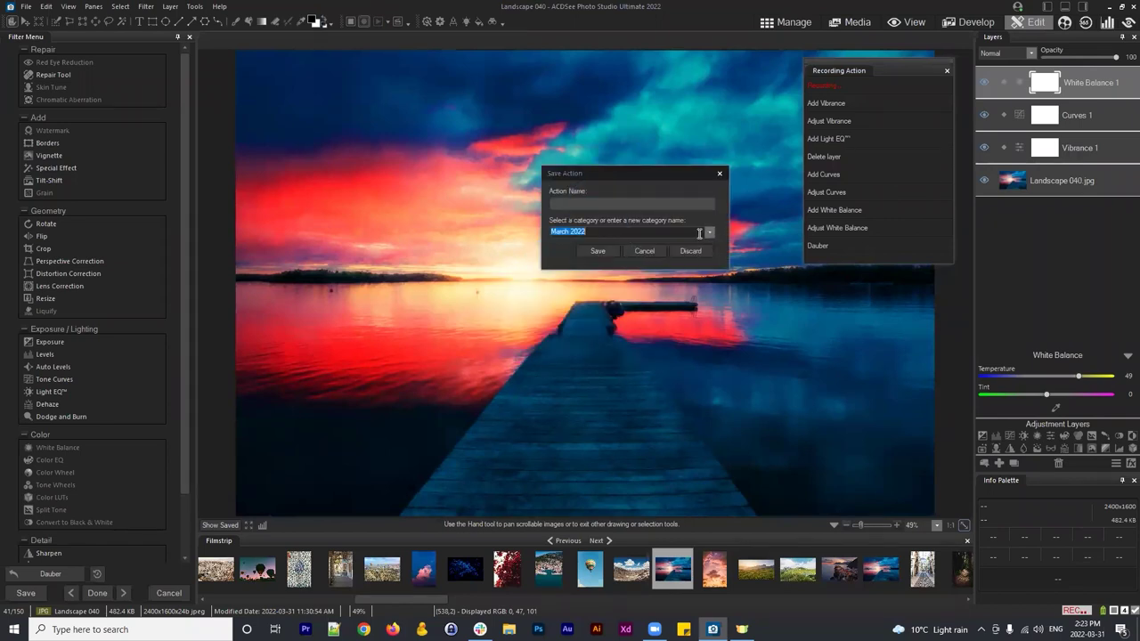
left_click(643, 233)
left_click(586, 203)
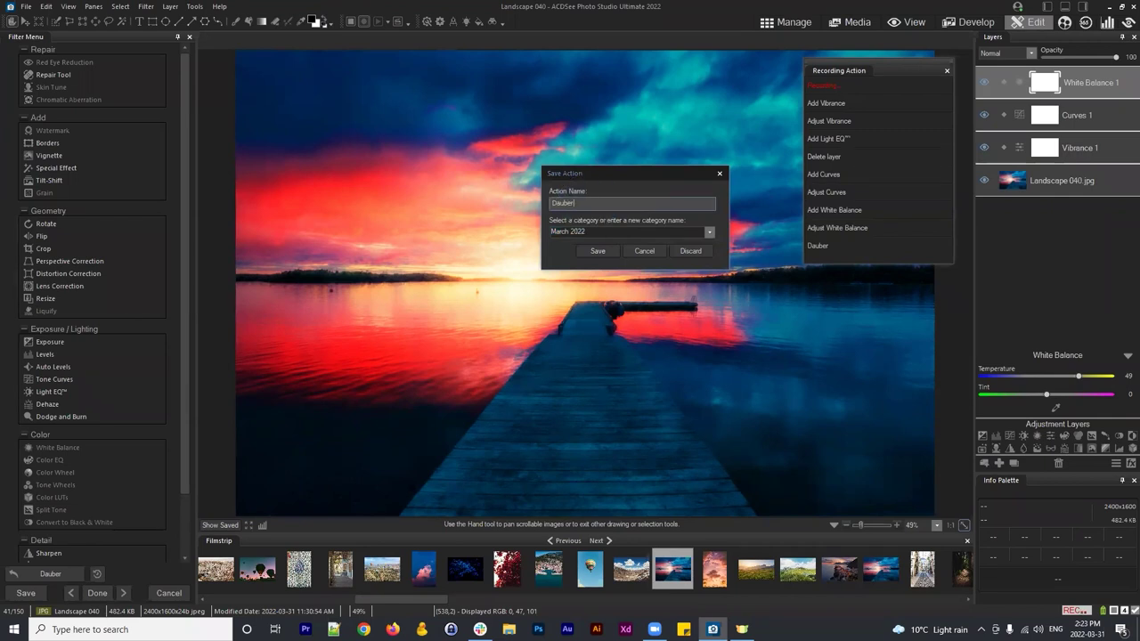
type("Dauber plus Highlight")
left_click(601, 231)
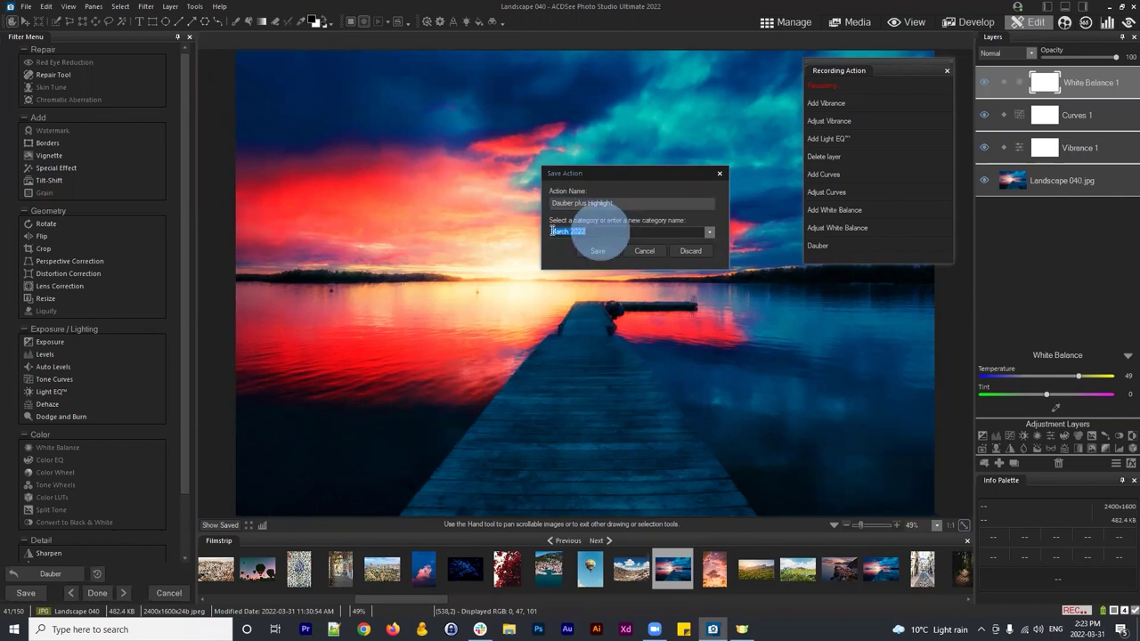
left_click(596, 251)
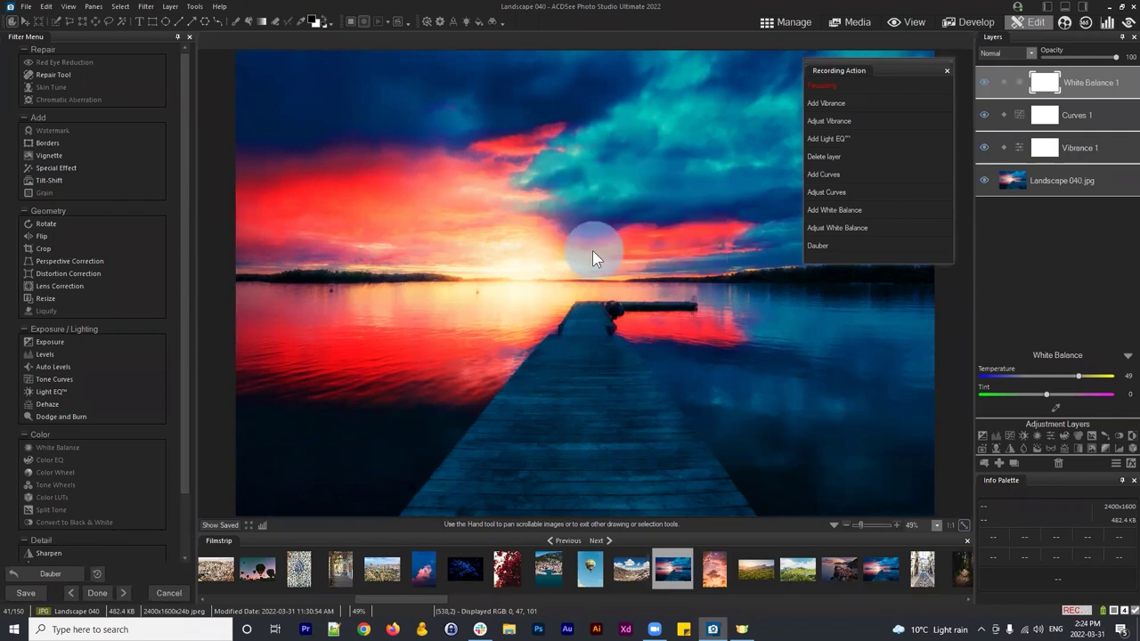
left_click(1033, 256)
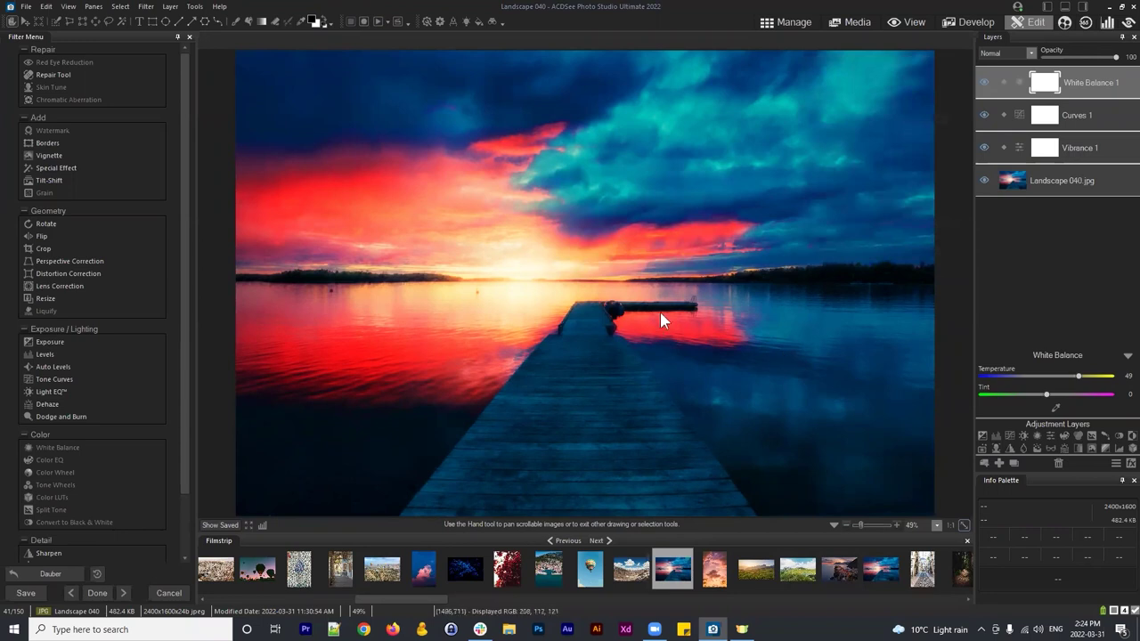
Step: Return to Manage mode and discard the changes made to Landscape 040
left_click(794, 22)
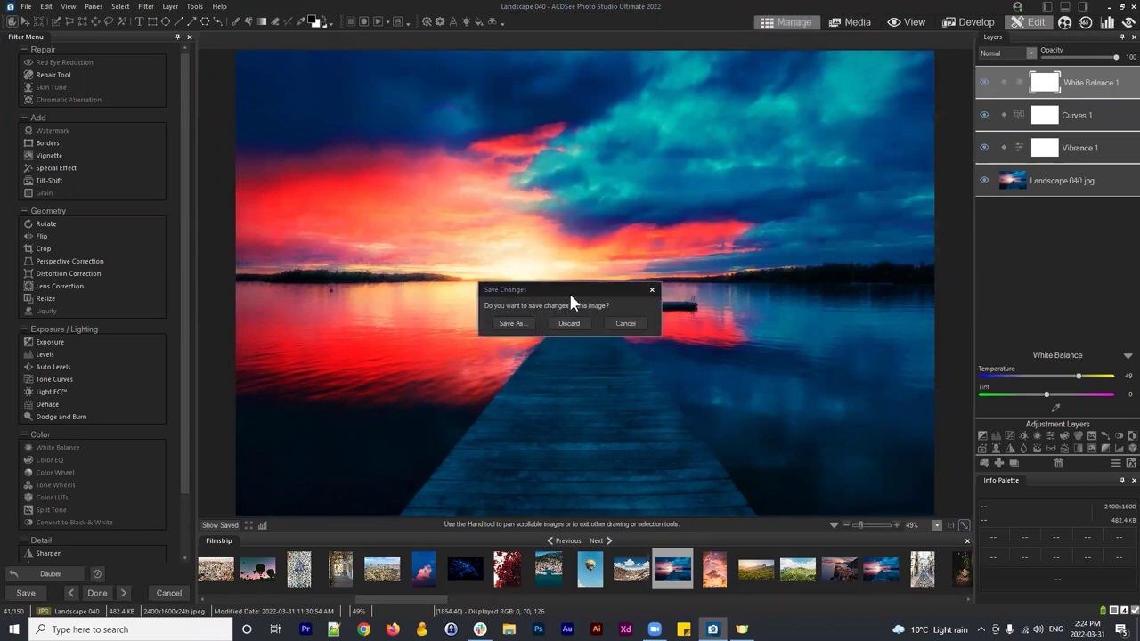
left_click(571, 324)
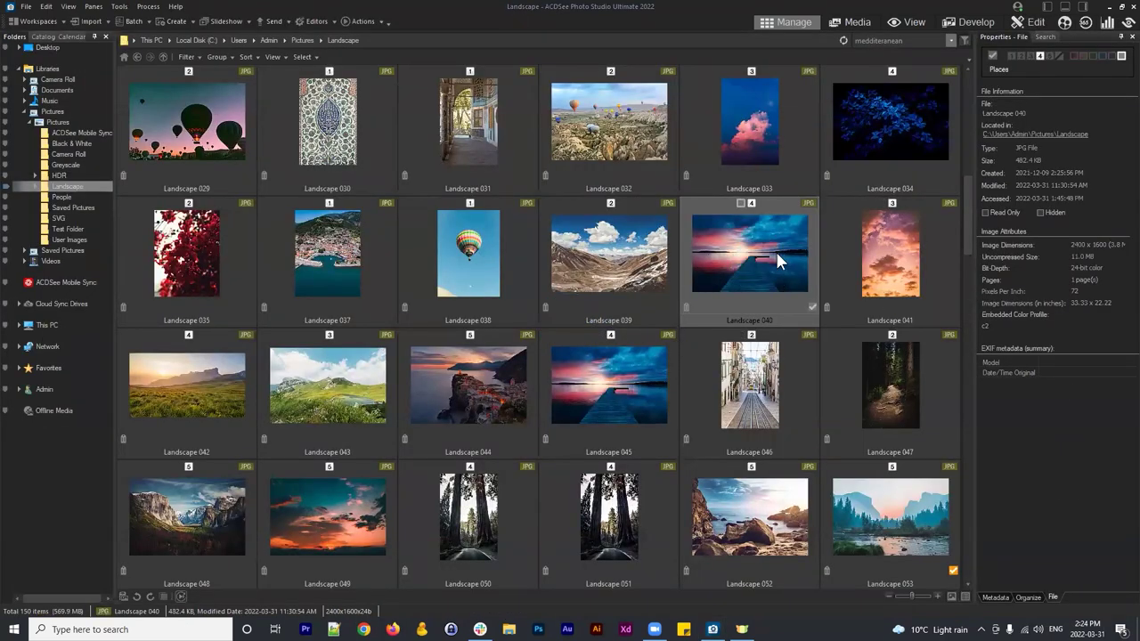
Step: Look for the Dauber plus Highlight action in the March 2022 category and view its preview in the Actions Browser
left_click(359, 22)
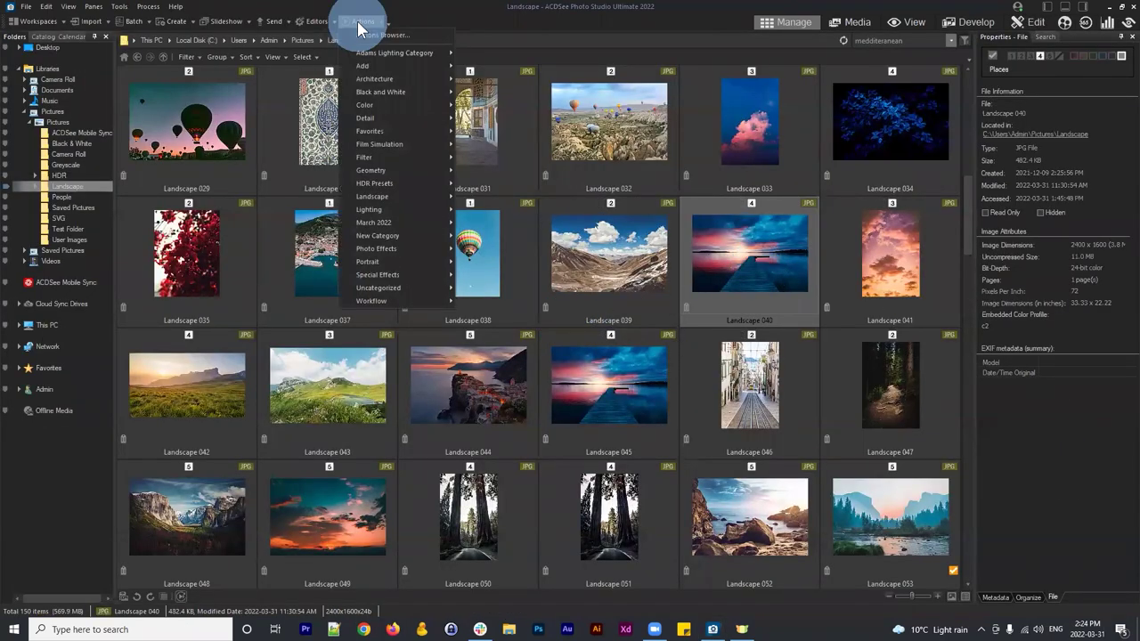
mouse_move(378, 224)
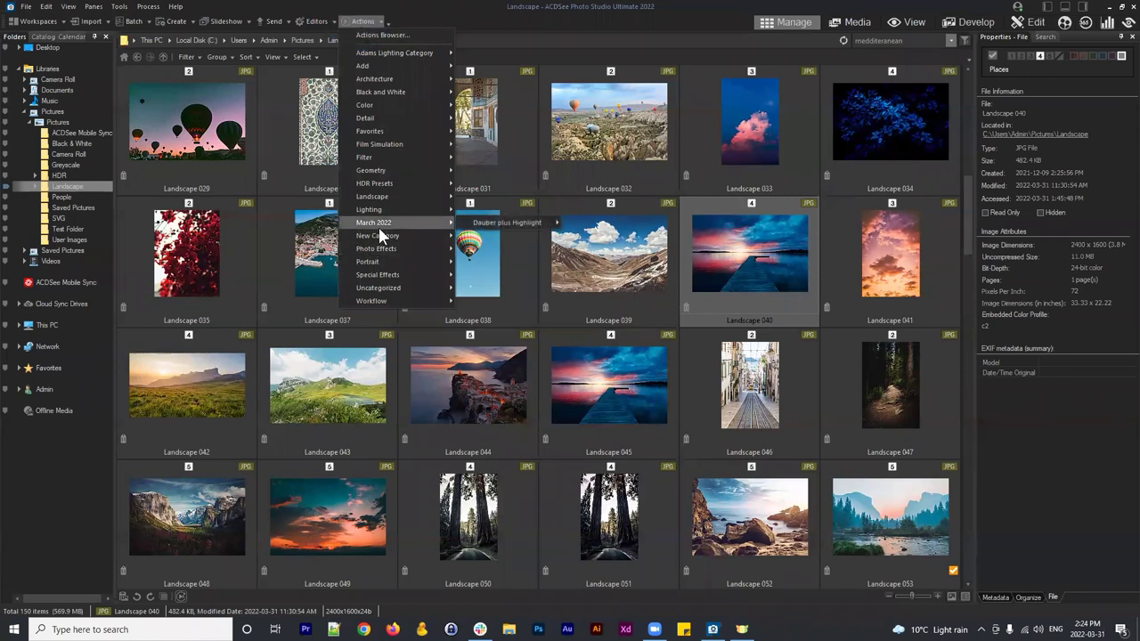
mouse_move(521, 224)
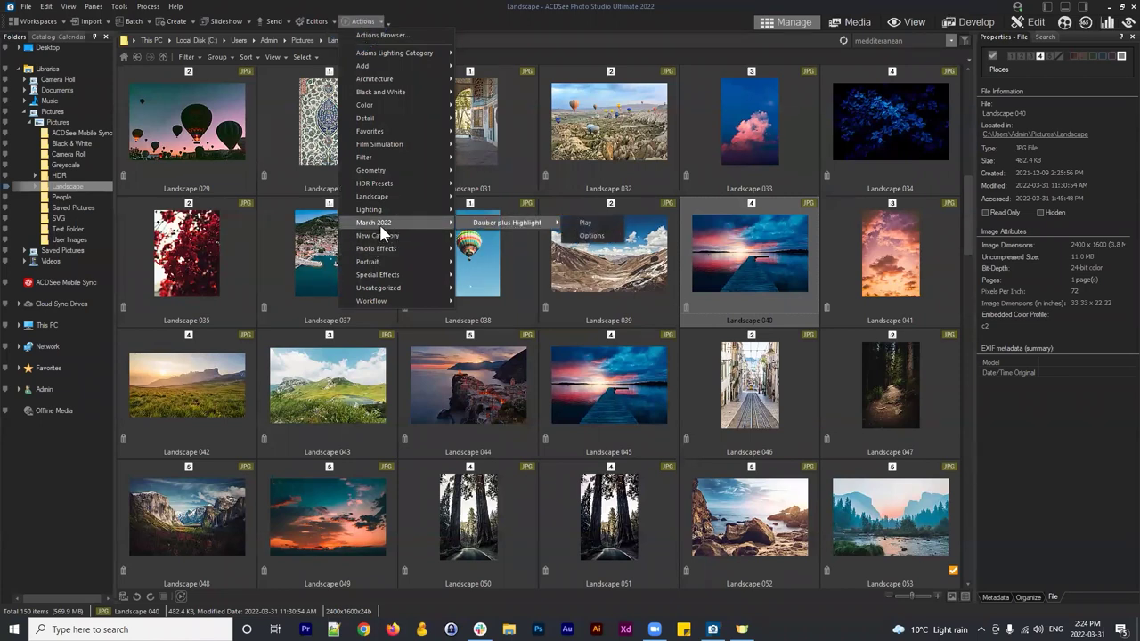
left_click(373, 33)
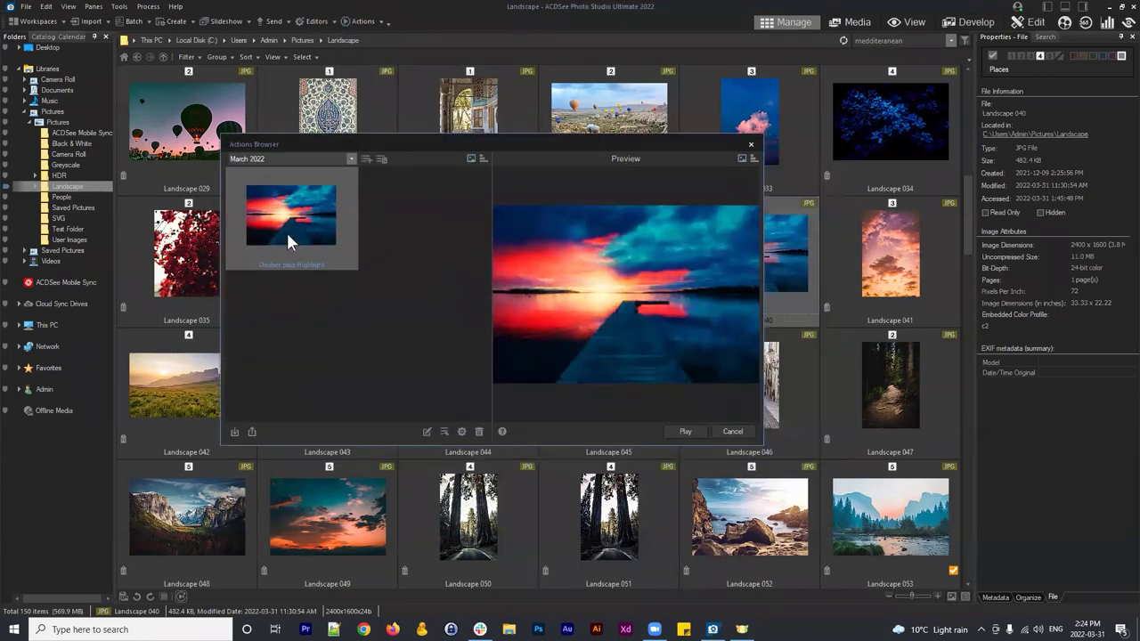
left_click(750, 144)
Step: Select the photos from Landscape 037 through Landscape 045
left_click(231, 262)
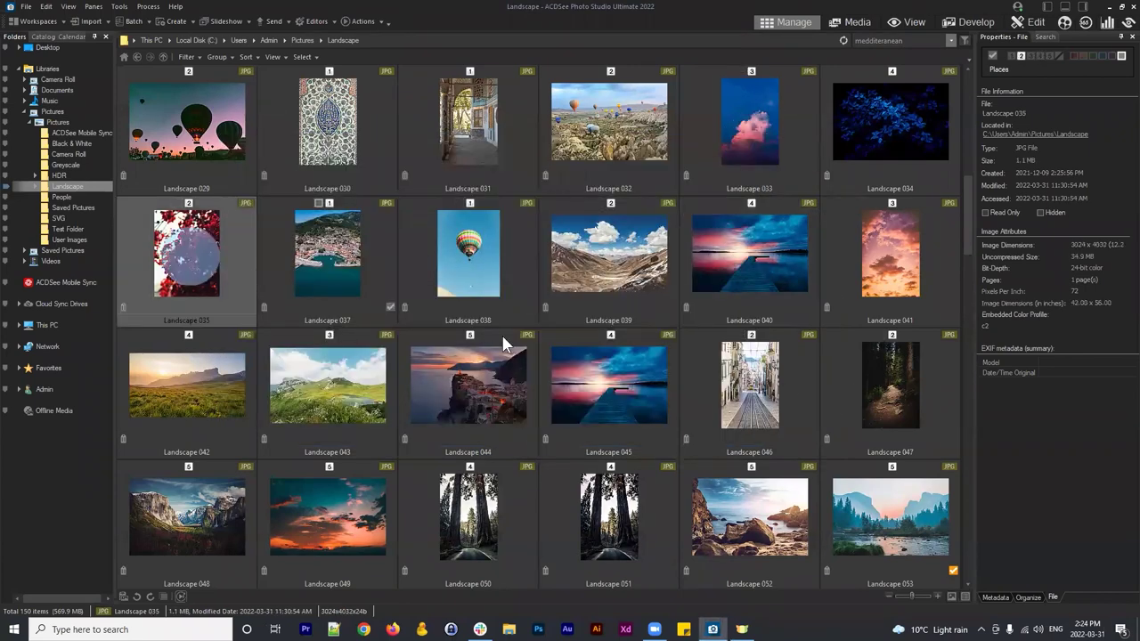
left_click(338, 261)
left_click(634, 386, "shift")
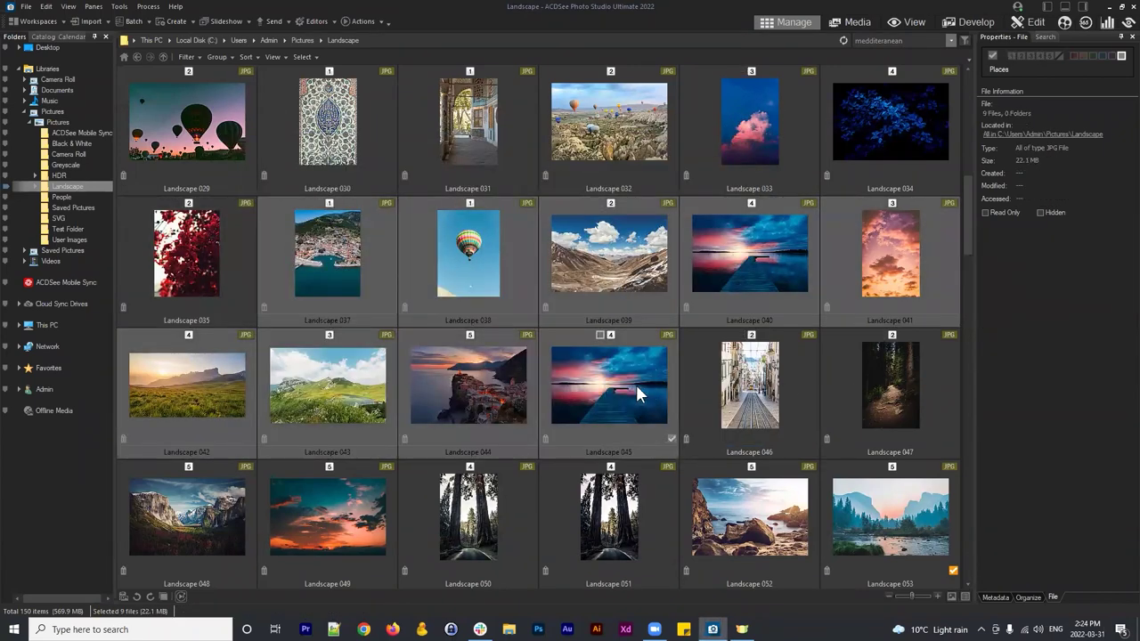
right_click(571, 259)
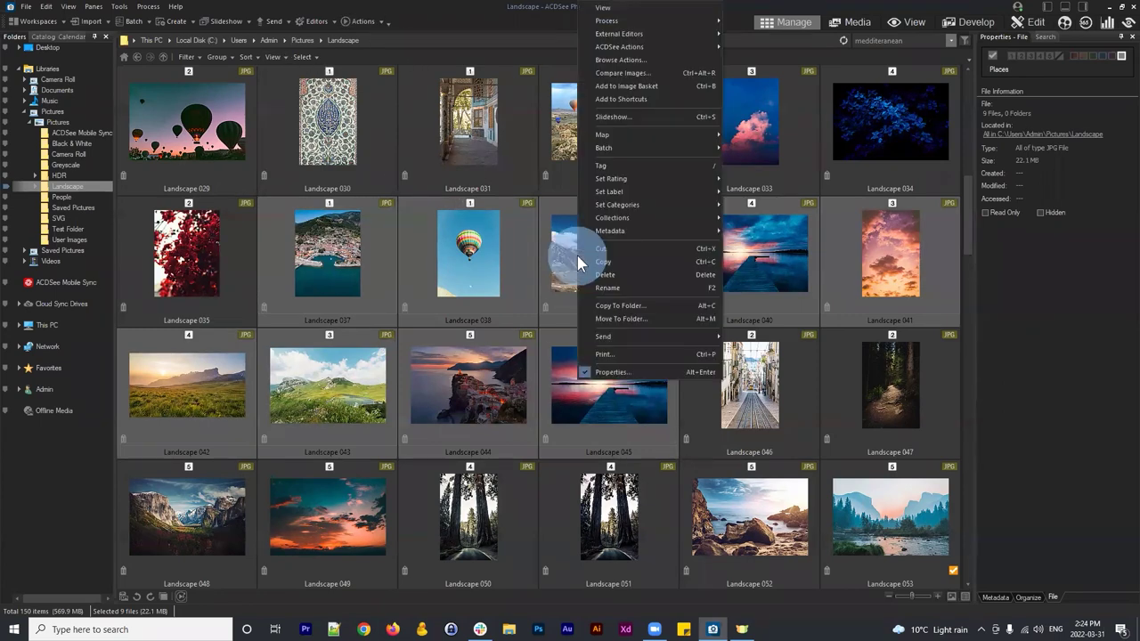
left_click(552, 260)
left_click(340, 258)
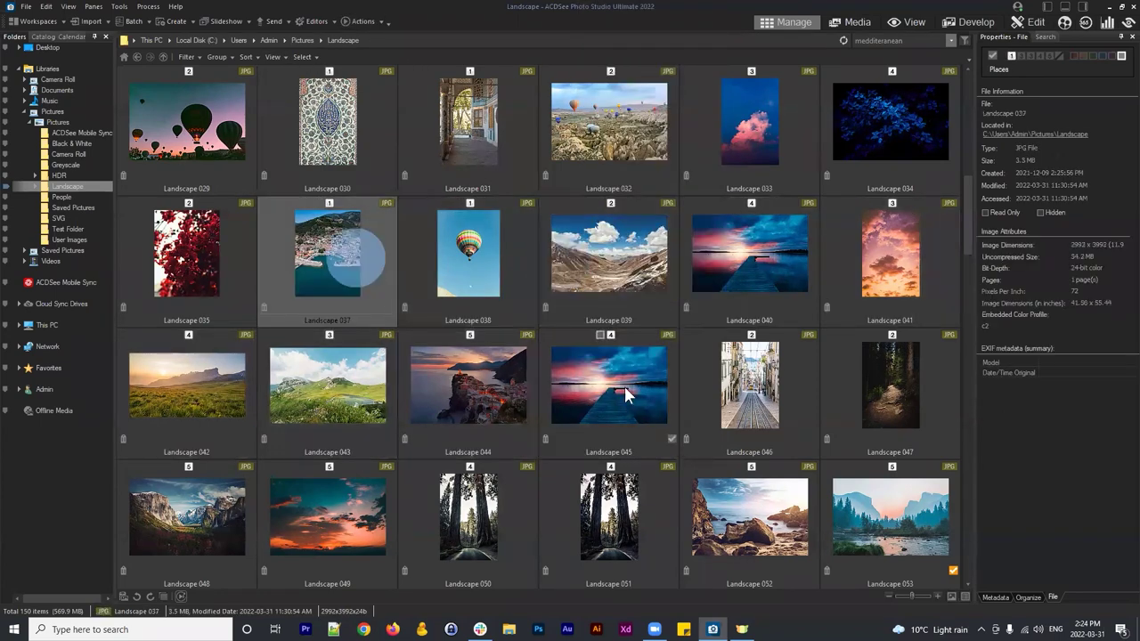
left_click(614, 385, "shift")
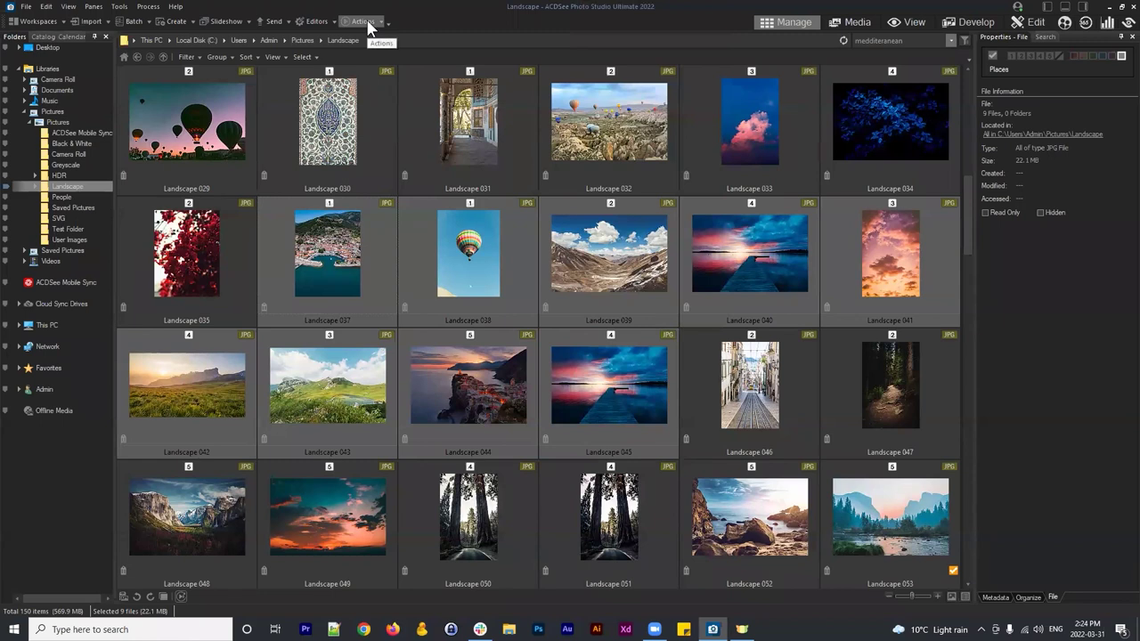
Step: Open the output options of the March 2022 action Dauber plus Highlight and review the available output file formats
left_click(367, 24)
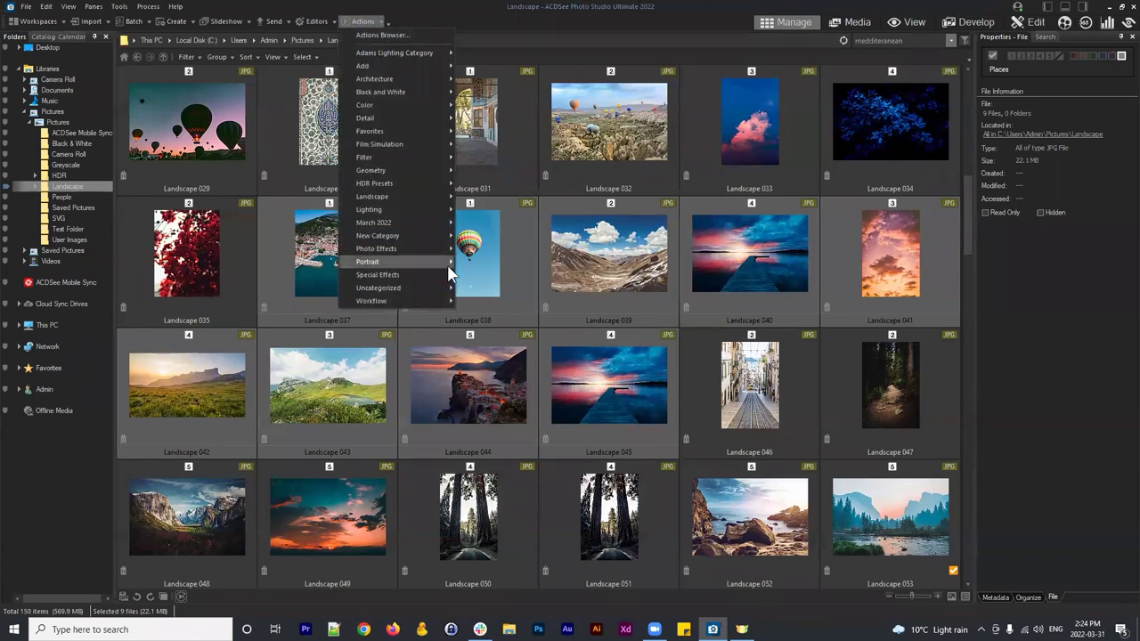
mouse_move(385, 224)
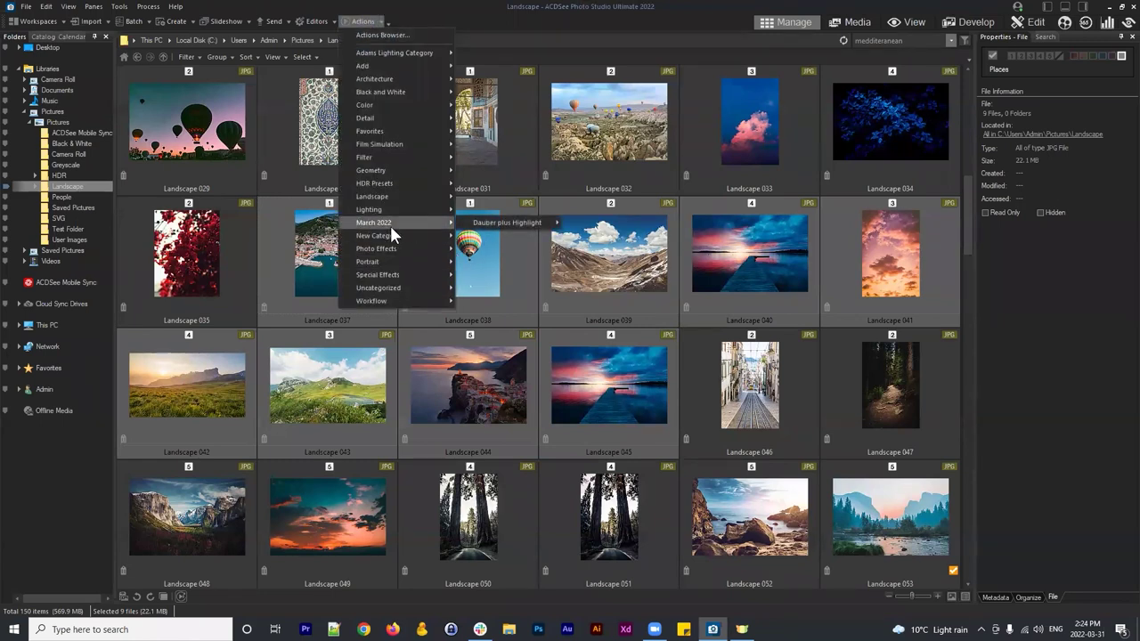
mouse_move(500, 227)
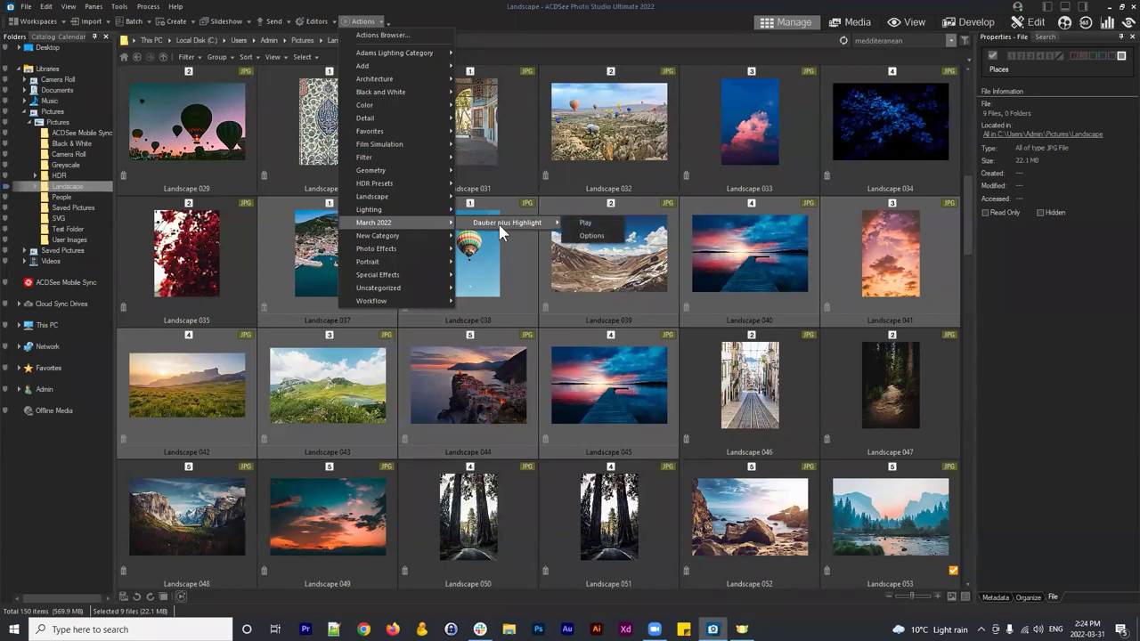
left_click(585, 235)
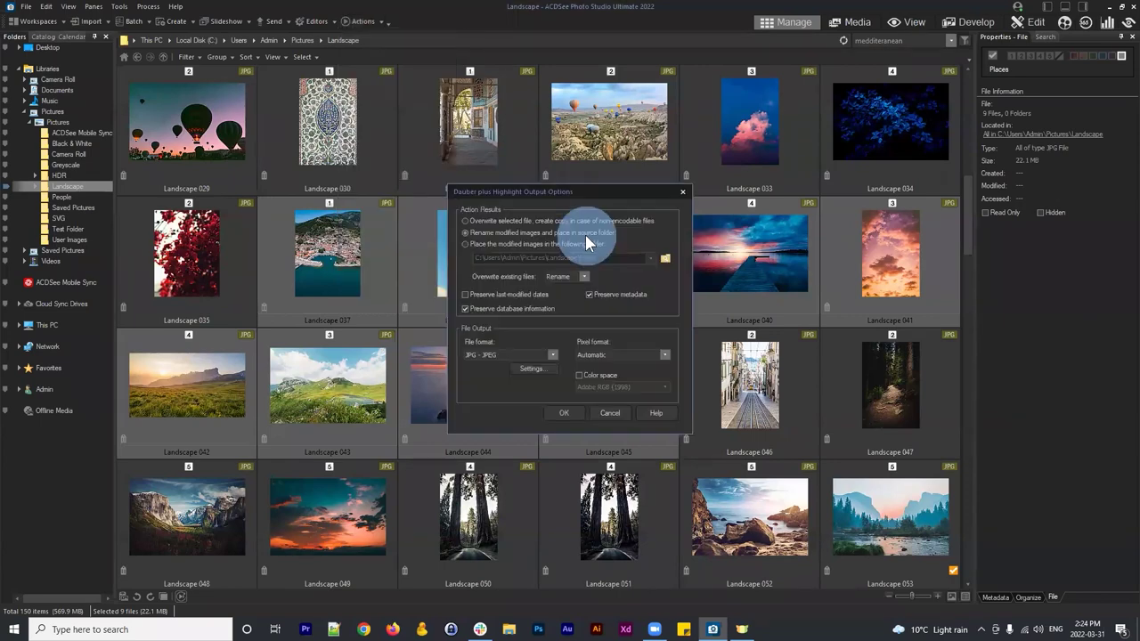
left_click_drag(539, 185, 579, 174)
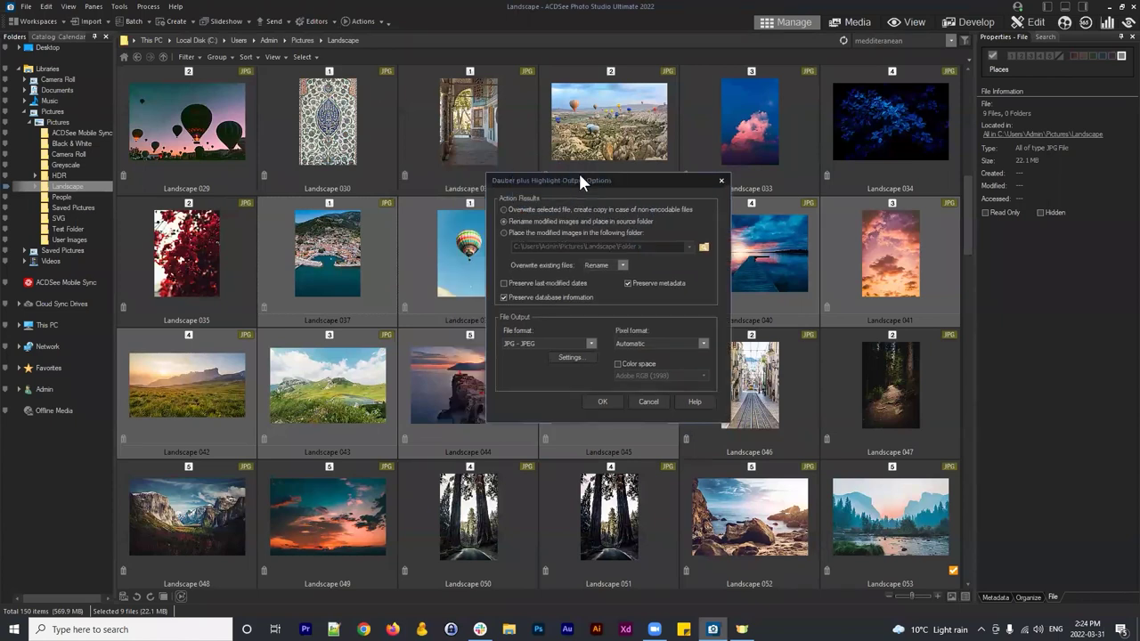
left_click(591, 342)
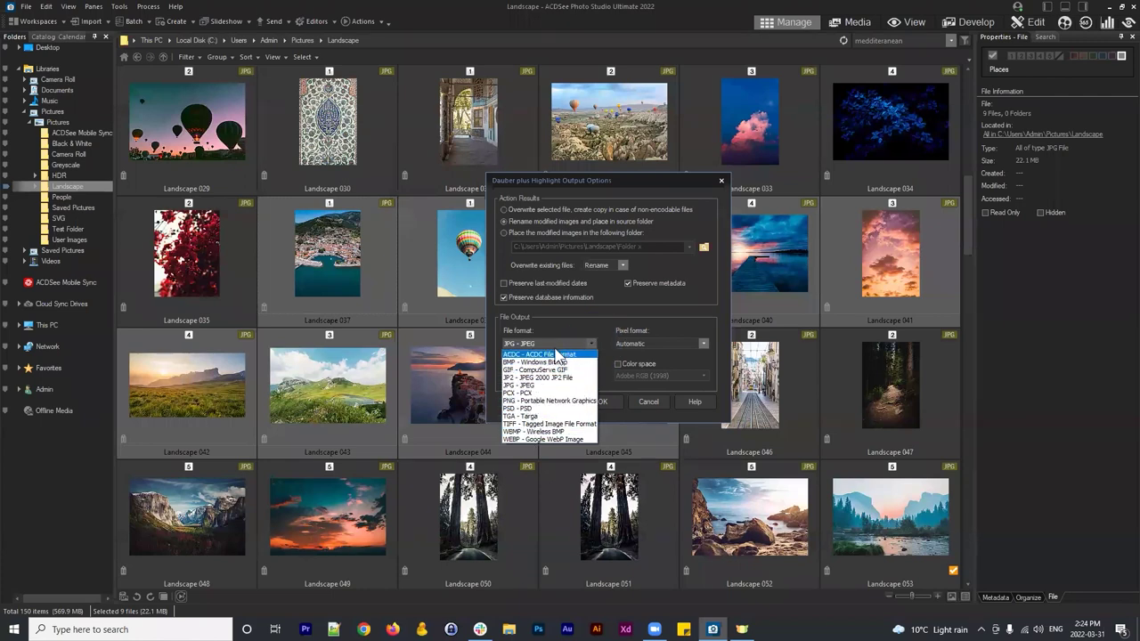
left_click(581, 318)
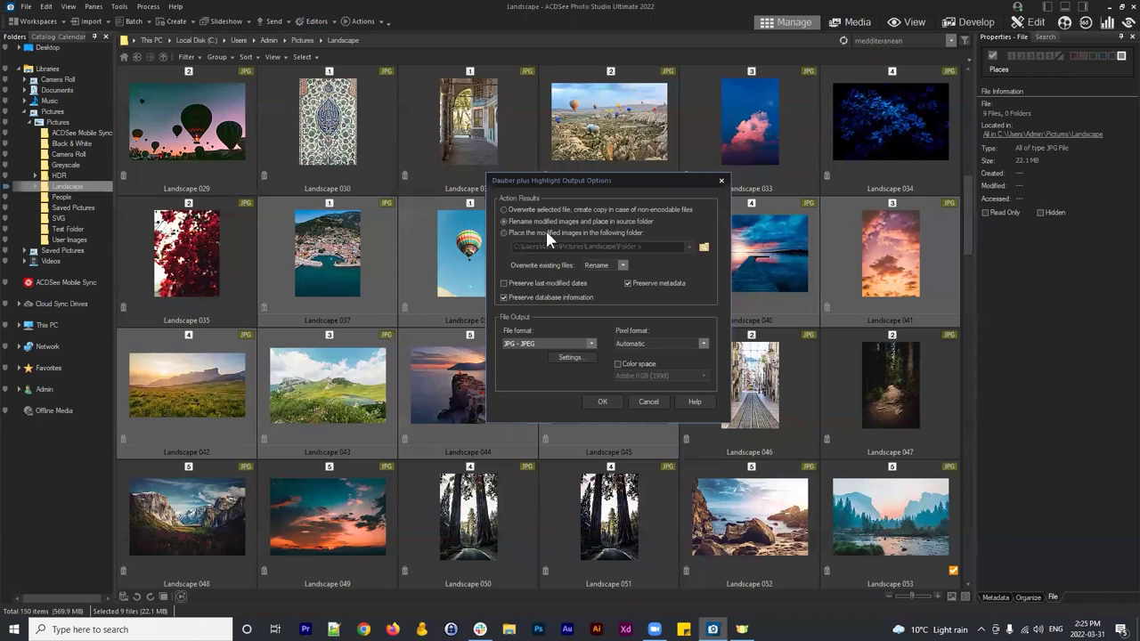
Step: Set the action results to place the modified images in a specified folder and check the recently used folder paths
left_click(614, 231)
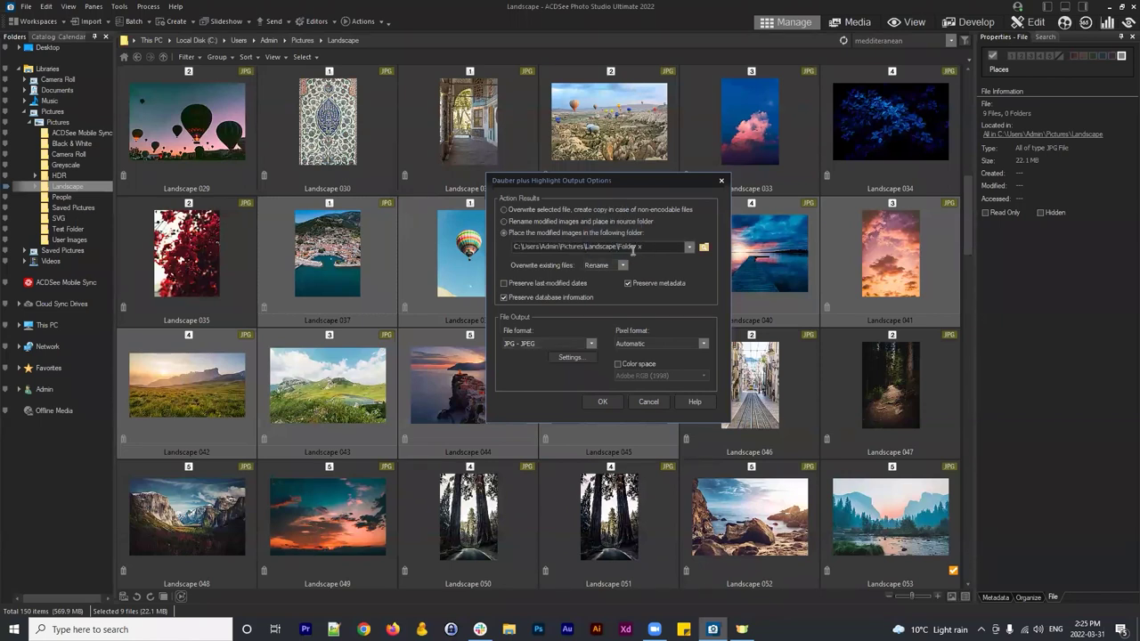
left_click(689, 246)
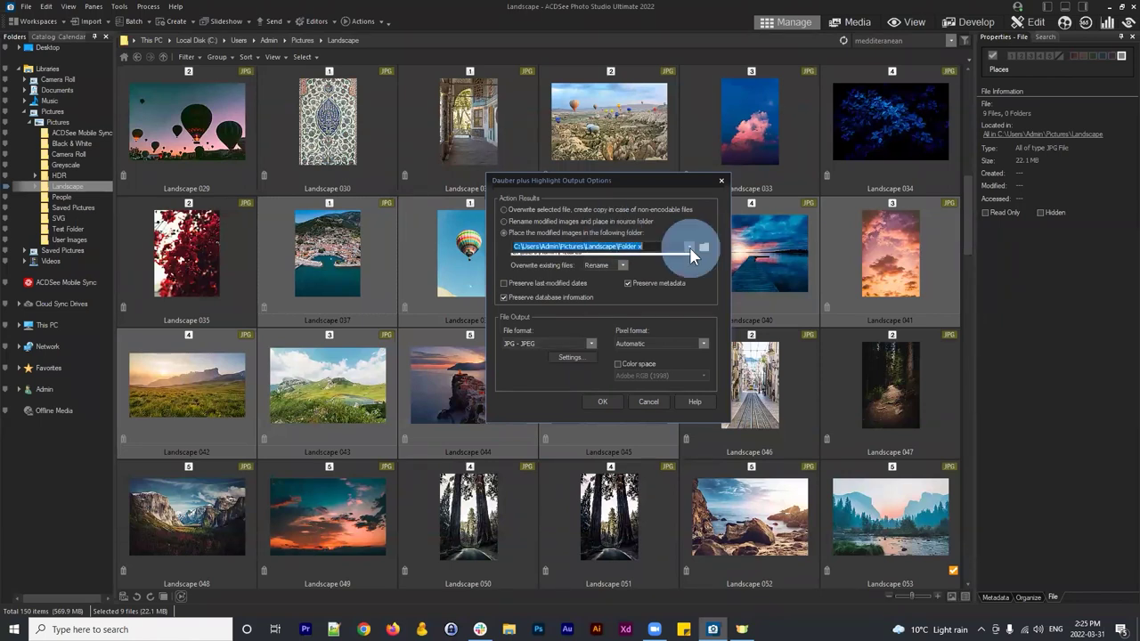
left_click(690, 247)
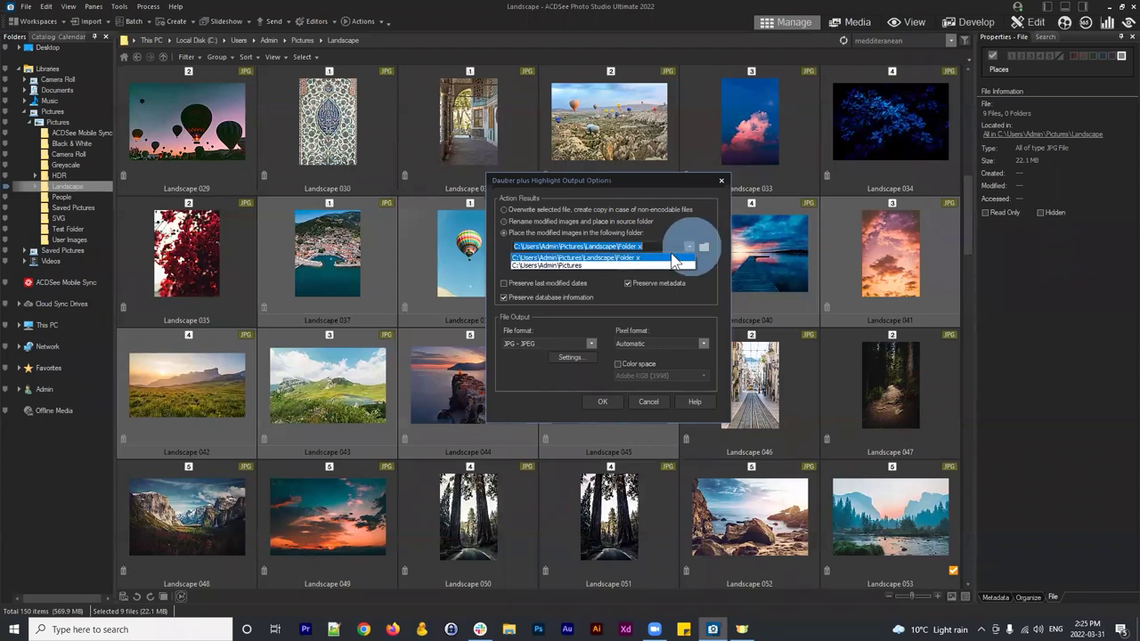
Step: Create a new output folder named "Dauber Adjustments" inside the Landscape folder
left_click(693, 247)
scroll(552, 302, "down", 5)
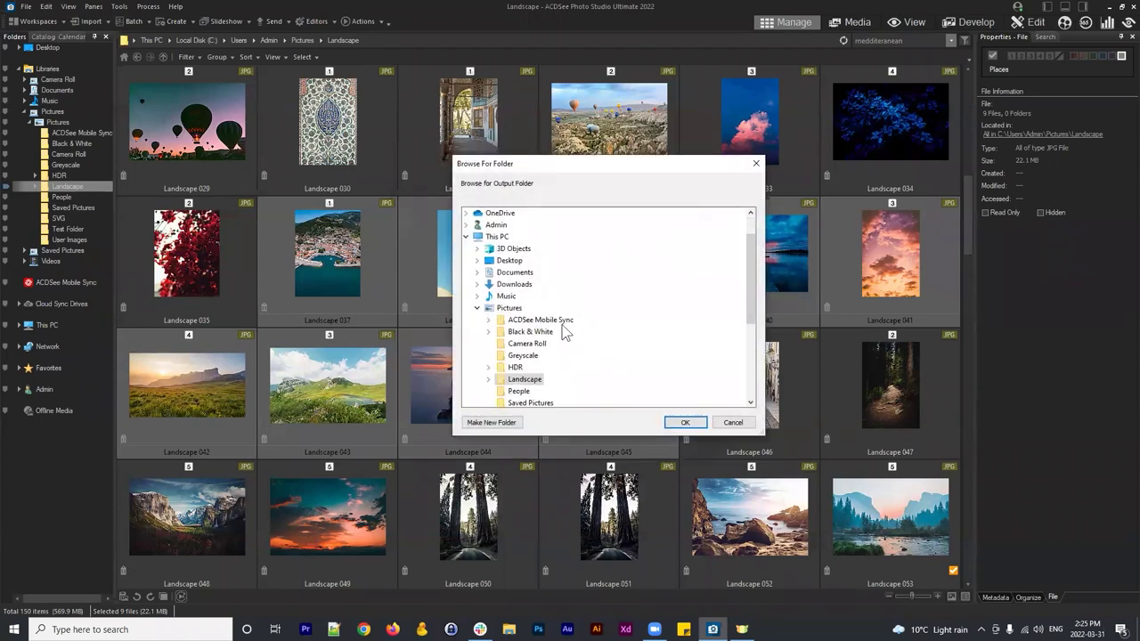
scroll(552, 302, "up", 2)
left_click(489, 308)
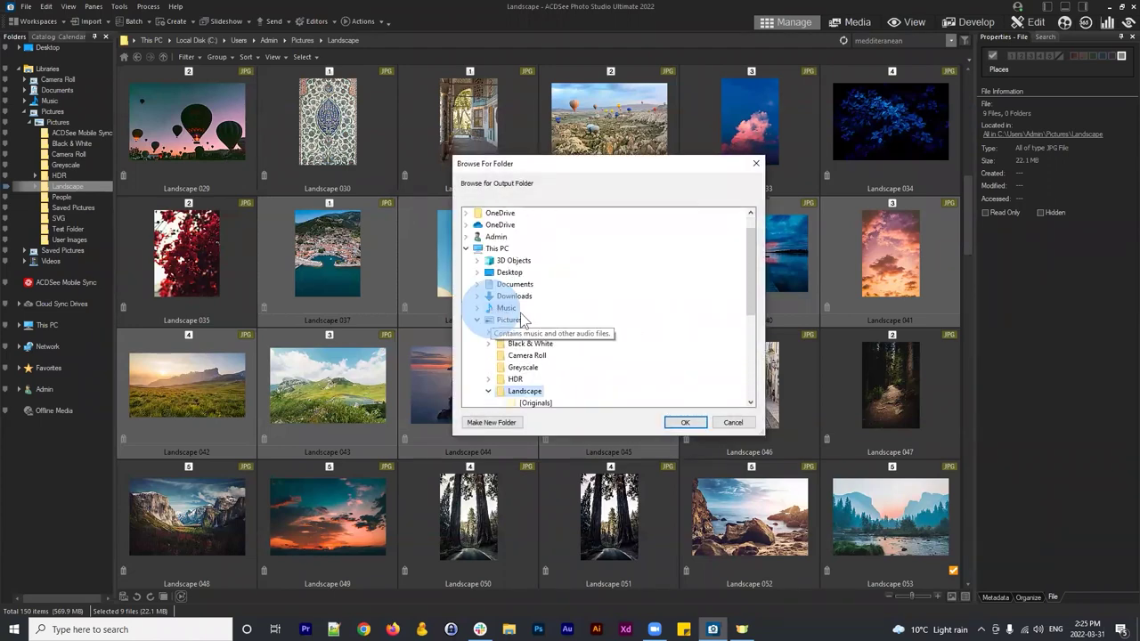
left_click(492, 423)
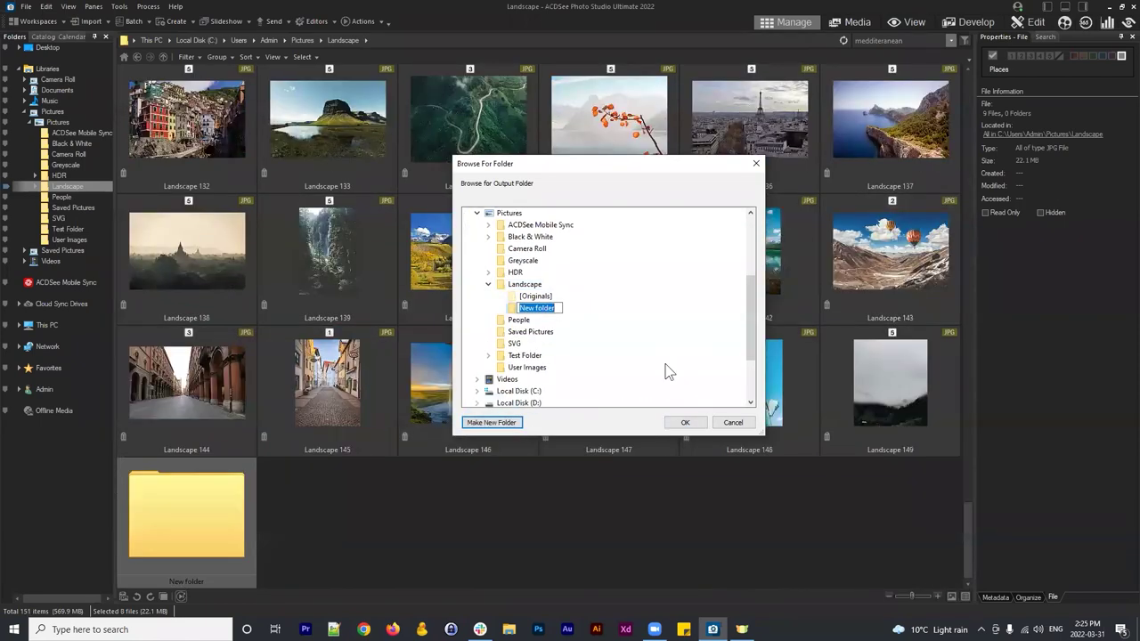
type("Adjustment")
type("Dauber")
left_click(685, 422)
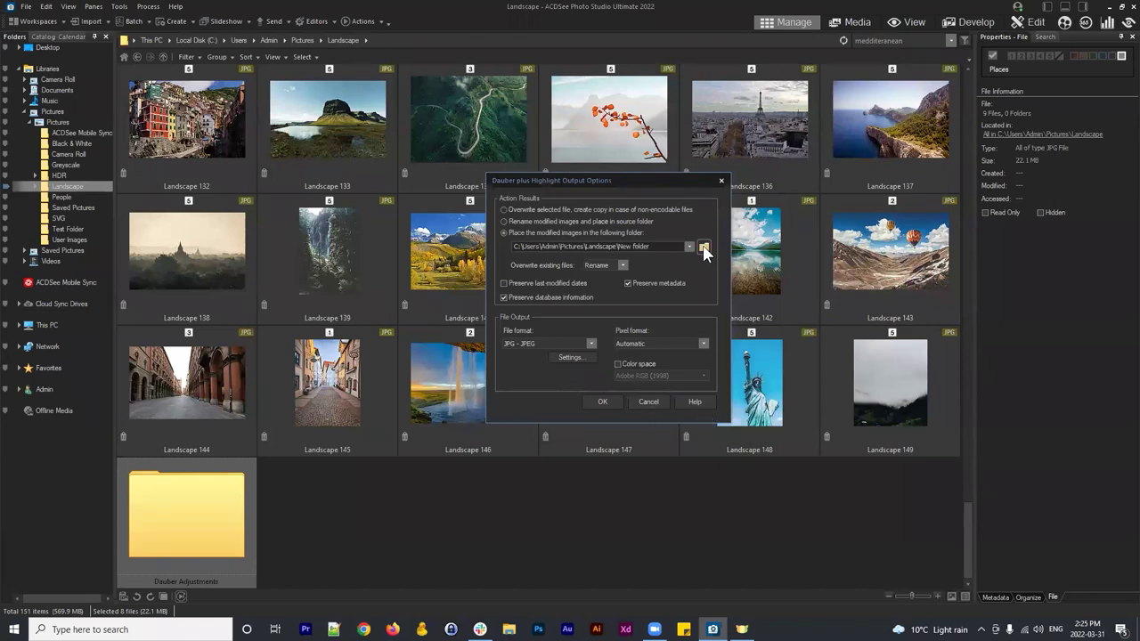
Step: Choose Landscape\Dauber Adjustments as the output folder for the modified images and accept the output options
left_click(703, 246)
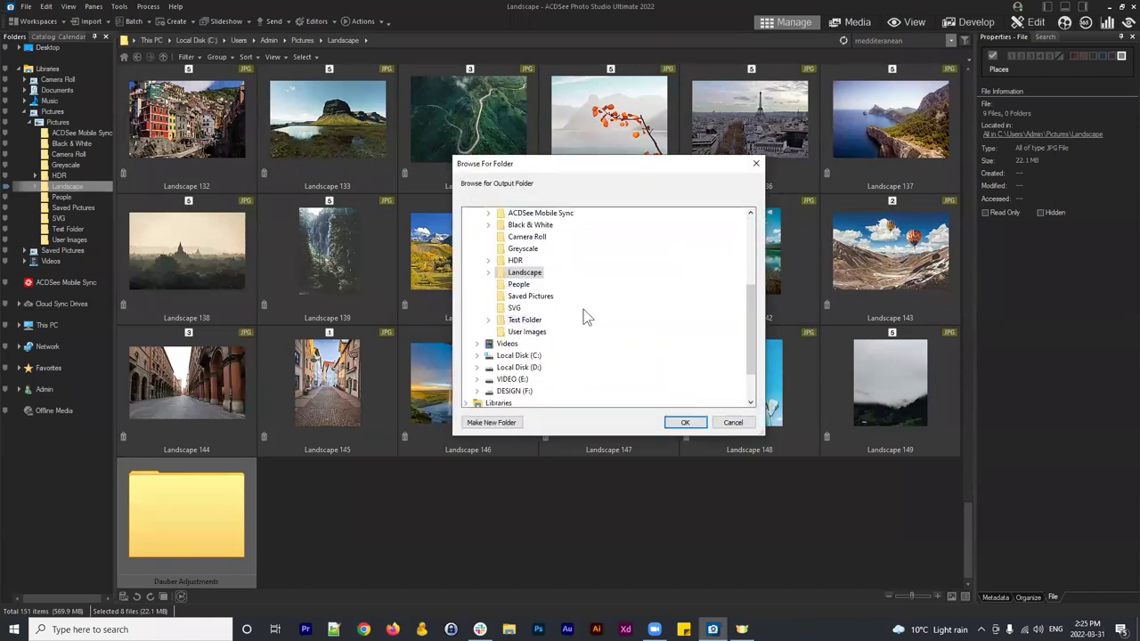
left_click(488, 272)
left_click(539, 296)
left_click(684, 422)
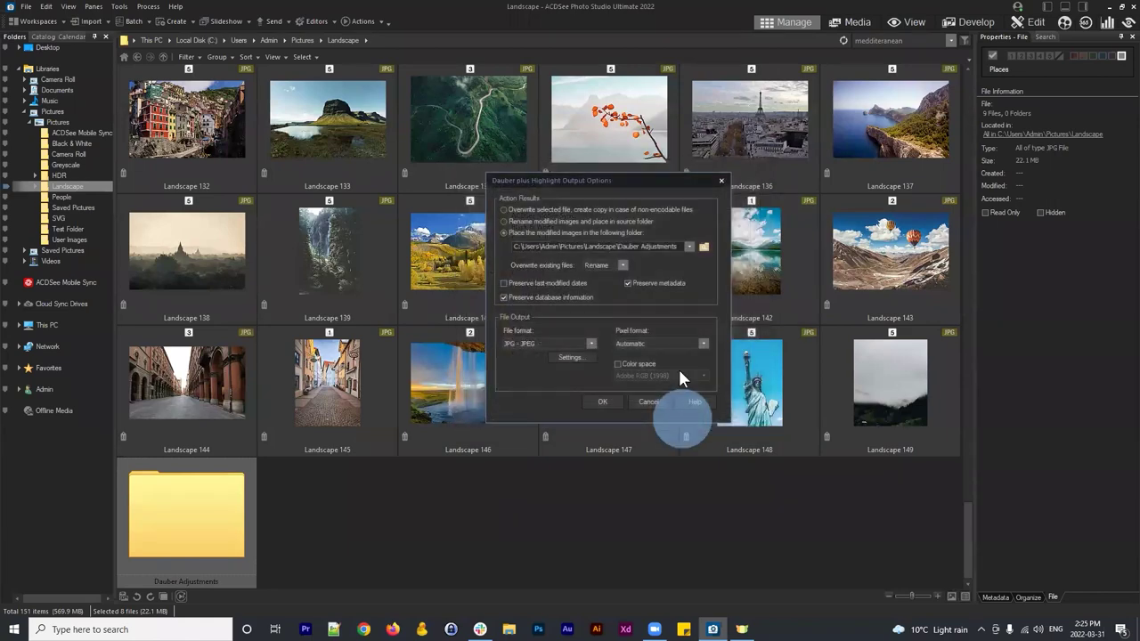
left_click(602, 403)
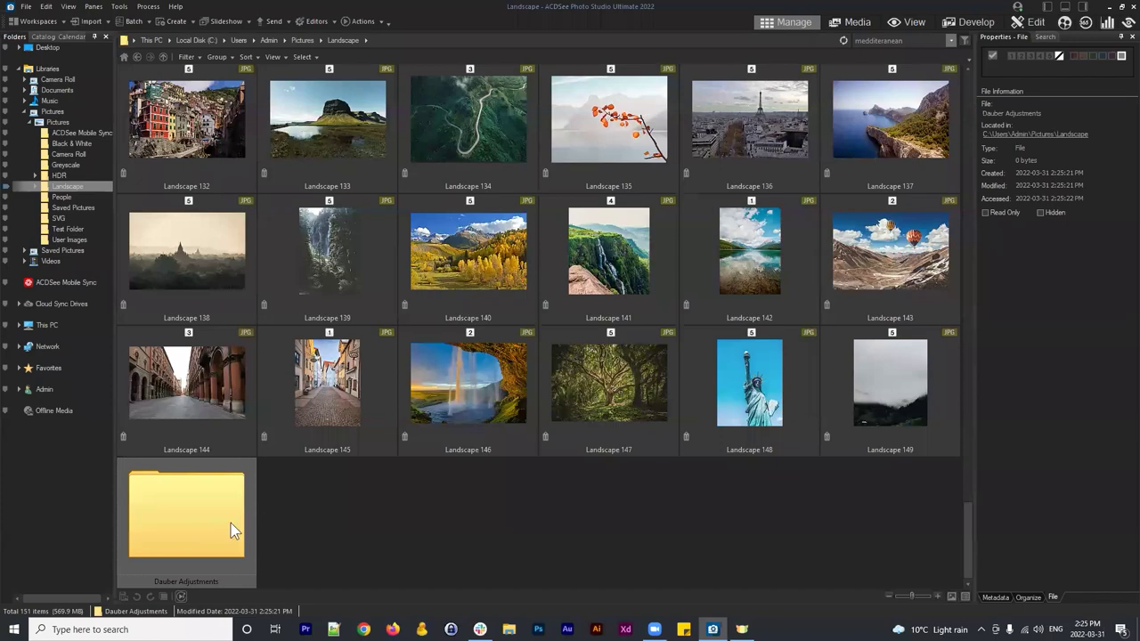
Step: Apply the March 2022 action Dauber plus Highlight to the nine photos Landscape 037 through Landscape 045
scroll(397, 523, "up", 10)
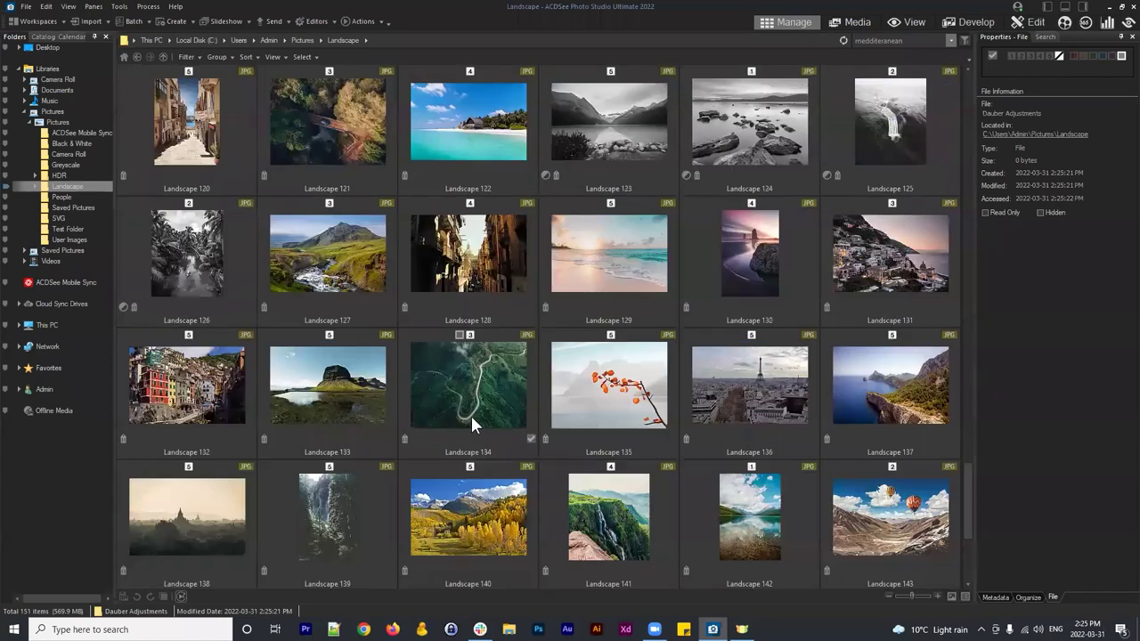
scroll(592, 381, "up", 4)
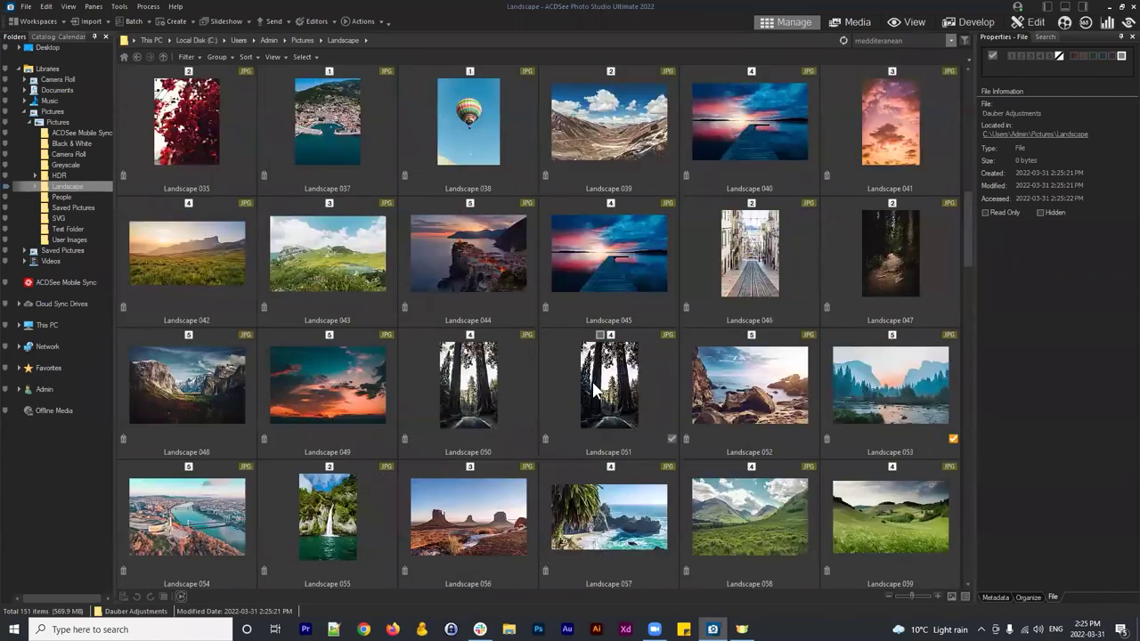
left_click(338, 224)
left_click(623, 396, "shift")
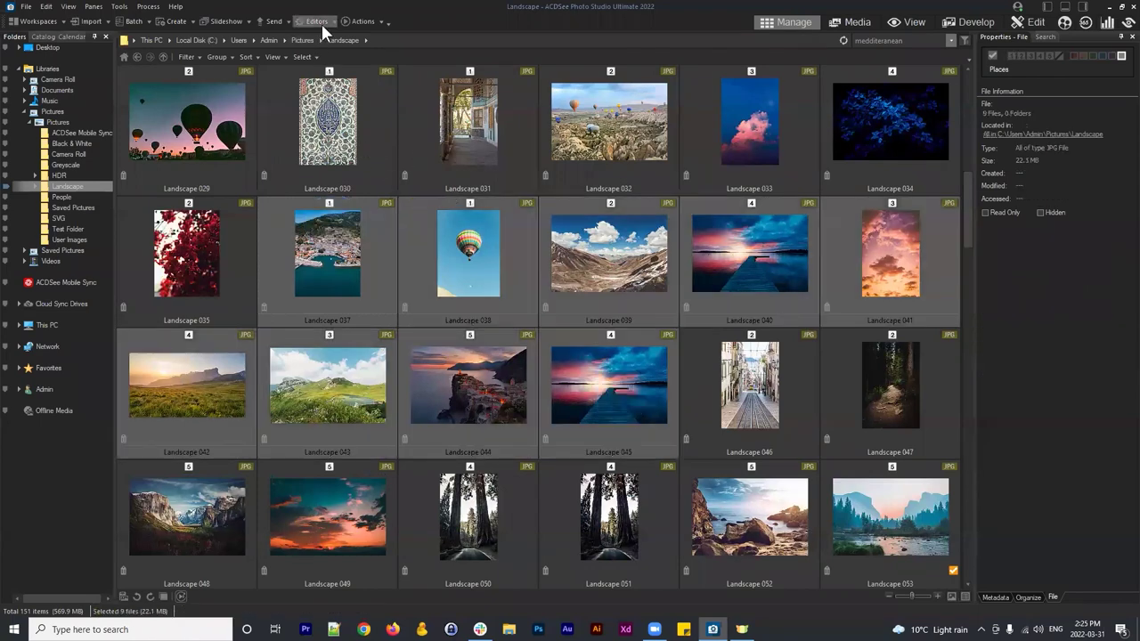
left_click(362, 20)
mouse_move(397, 222)
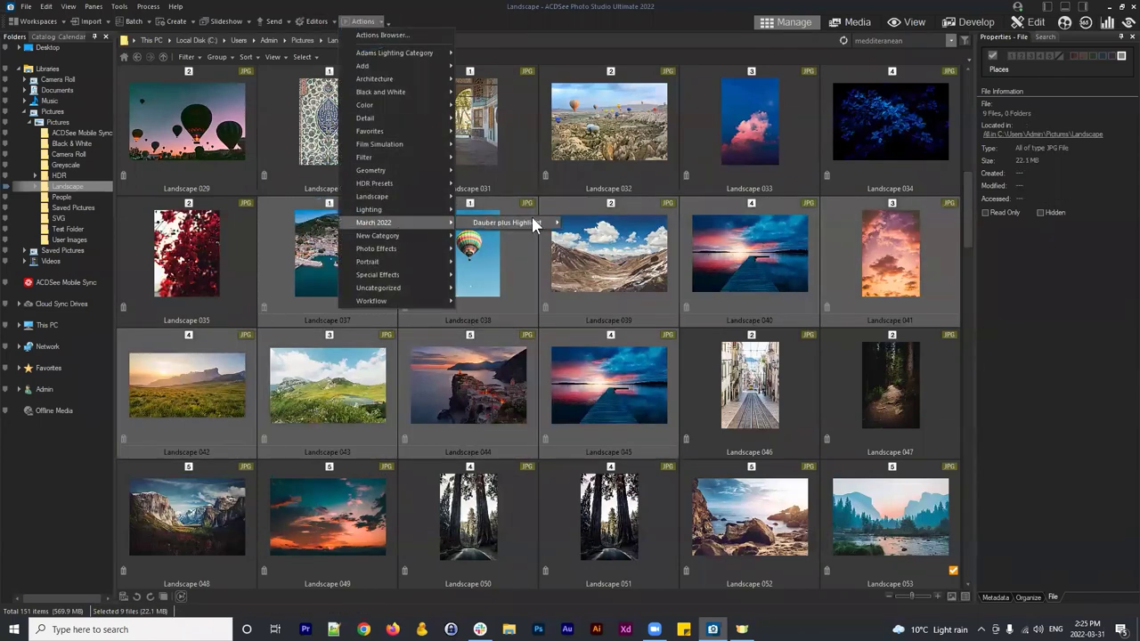
mouse_move(514, 220)
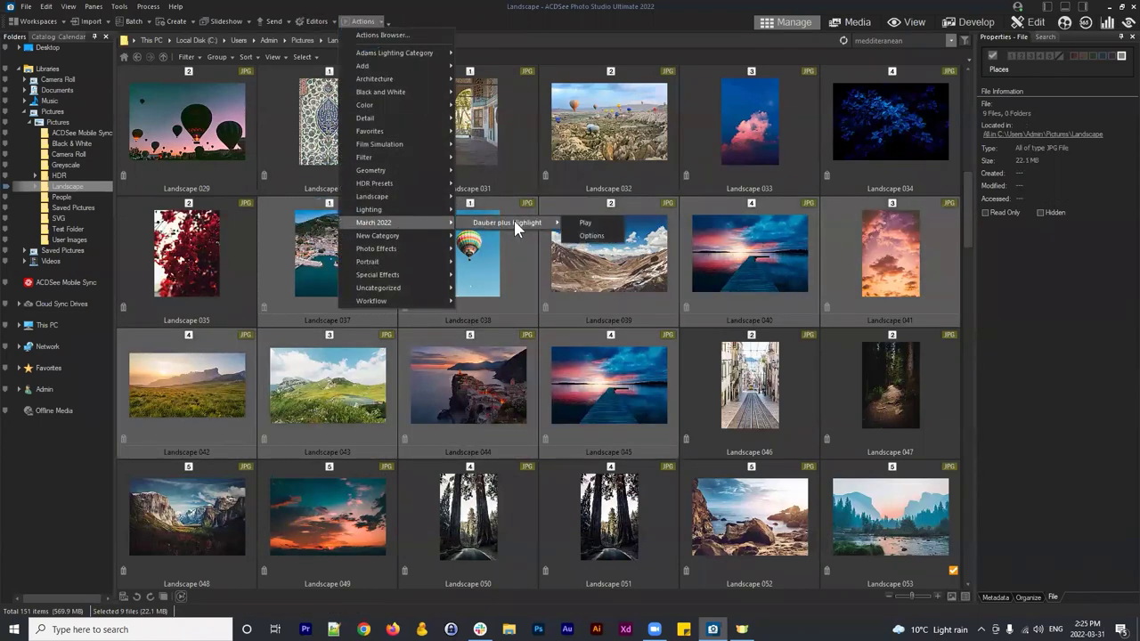
left_click(585, 223)
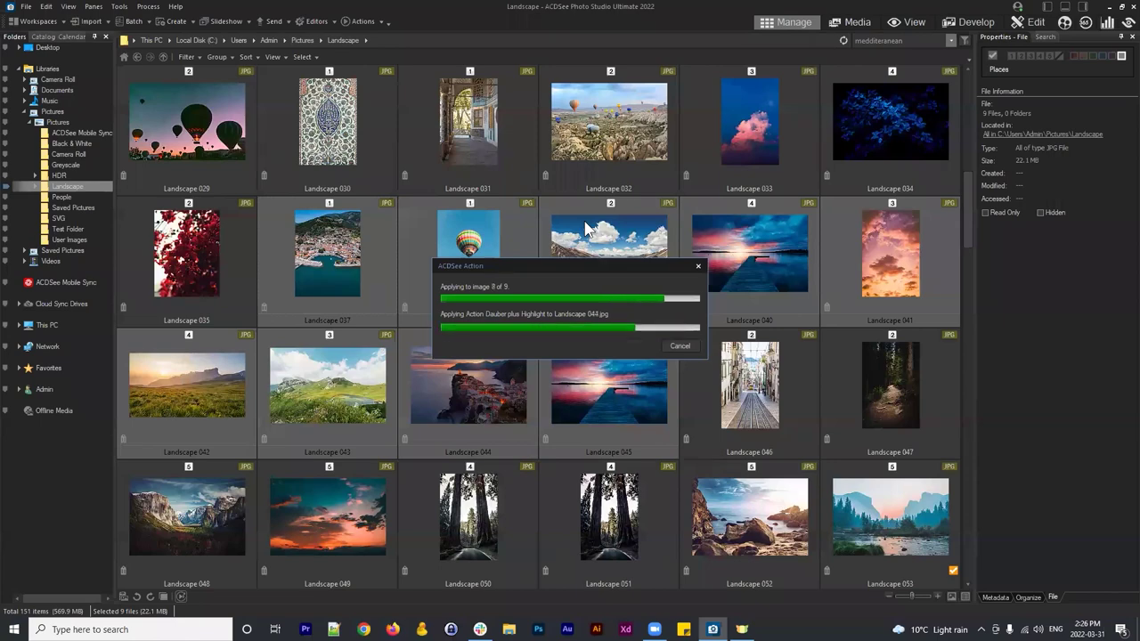
Step: Open the Dauber Adjustments folder inside Landscape and show its photos as a filmstrip with a large preview
scroll(584, 229, "down", 20)
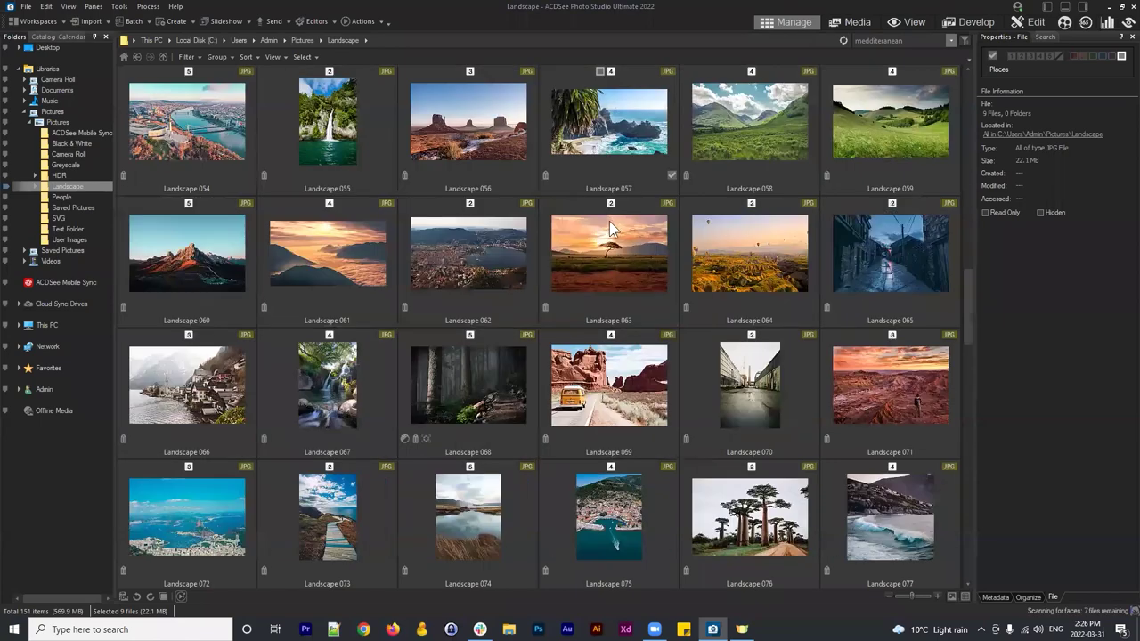
left_click(486, 527)
double_click(214, 504)
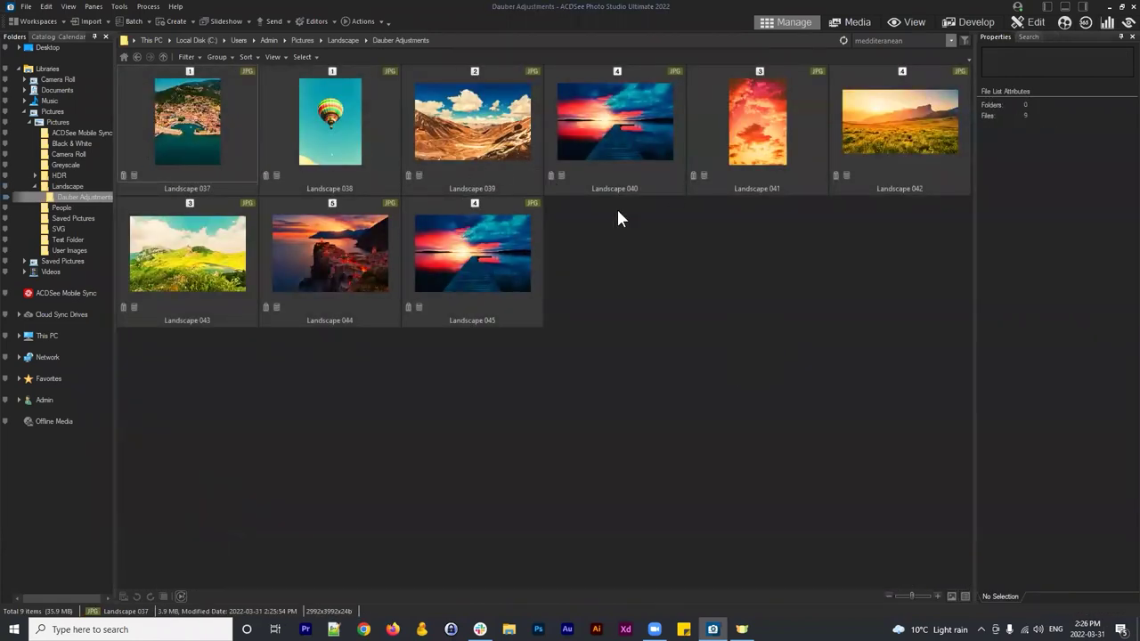
left_click(472, 254)
left_click(313, 138)
left_click(639, 125)
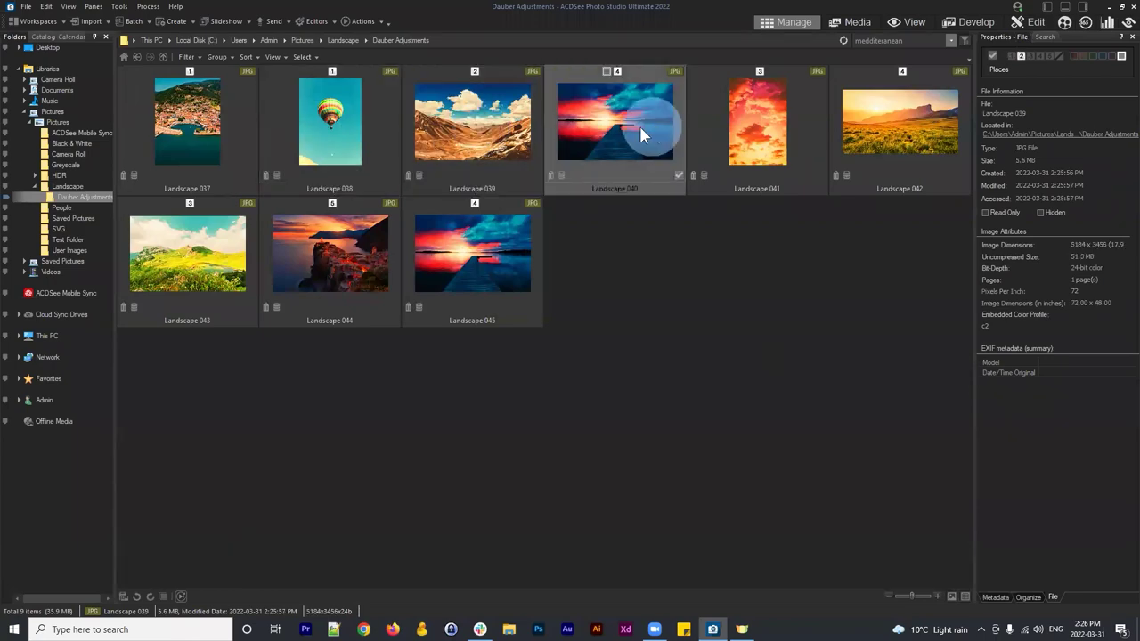
left_click(371, 126)
double_click(281, 67)
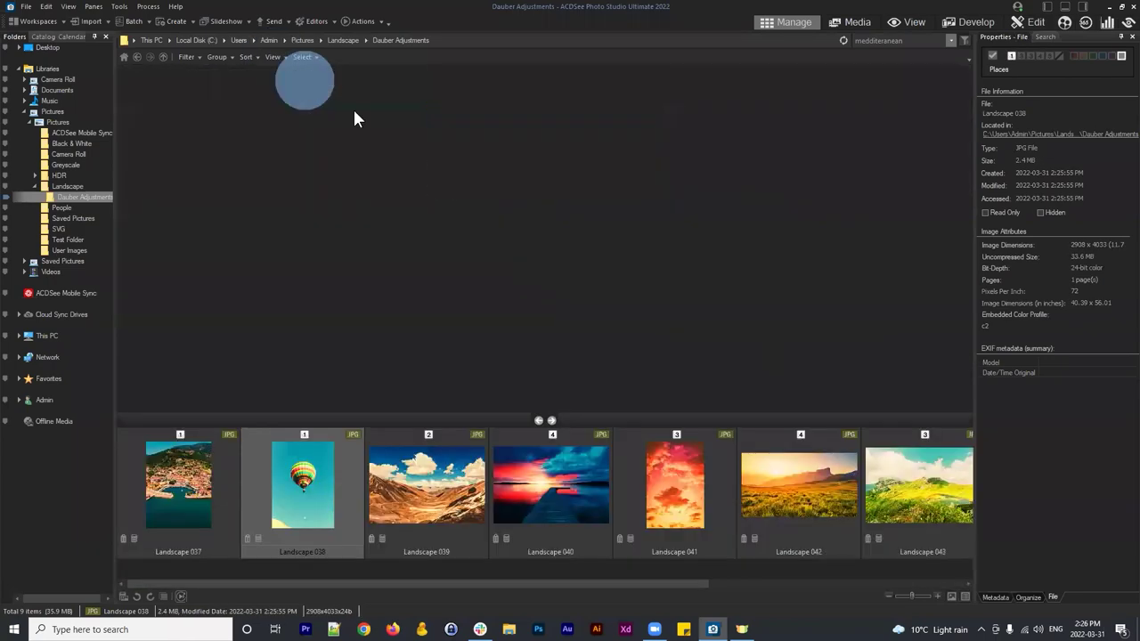
Step: Examine the adjusted photos from Landscape 039 through Landscape 045 one by one in the large preview
left_click(422, 522)
left_click(543, 494)
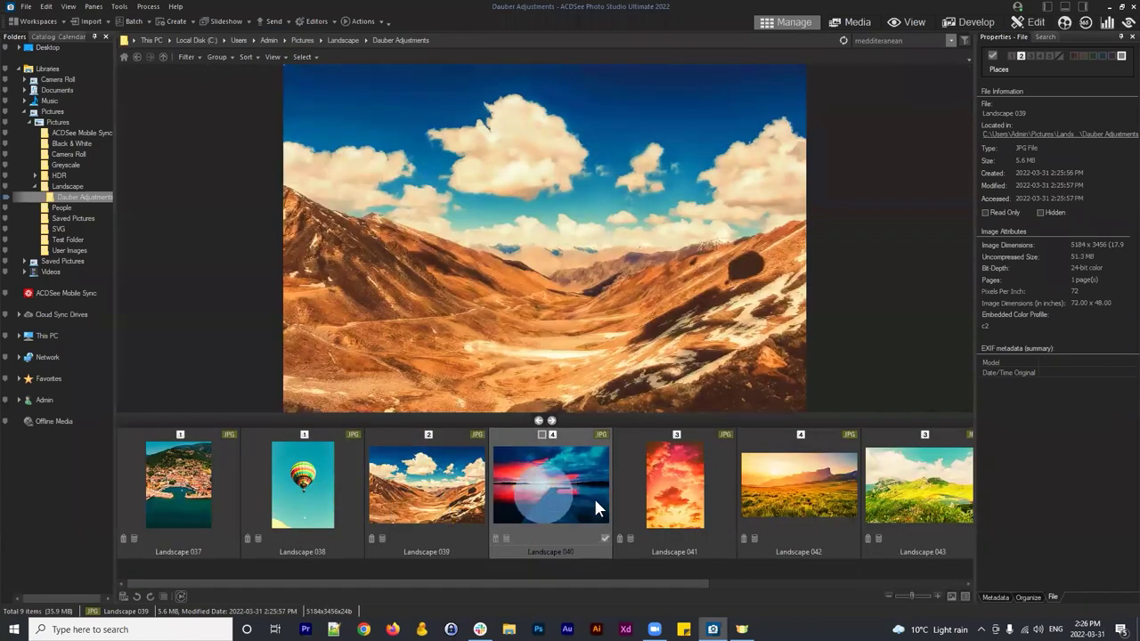
left_click(690, 512)
left_click(815, 508)
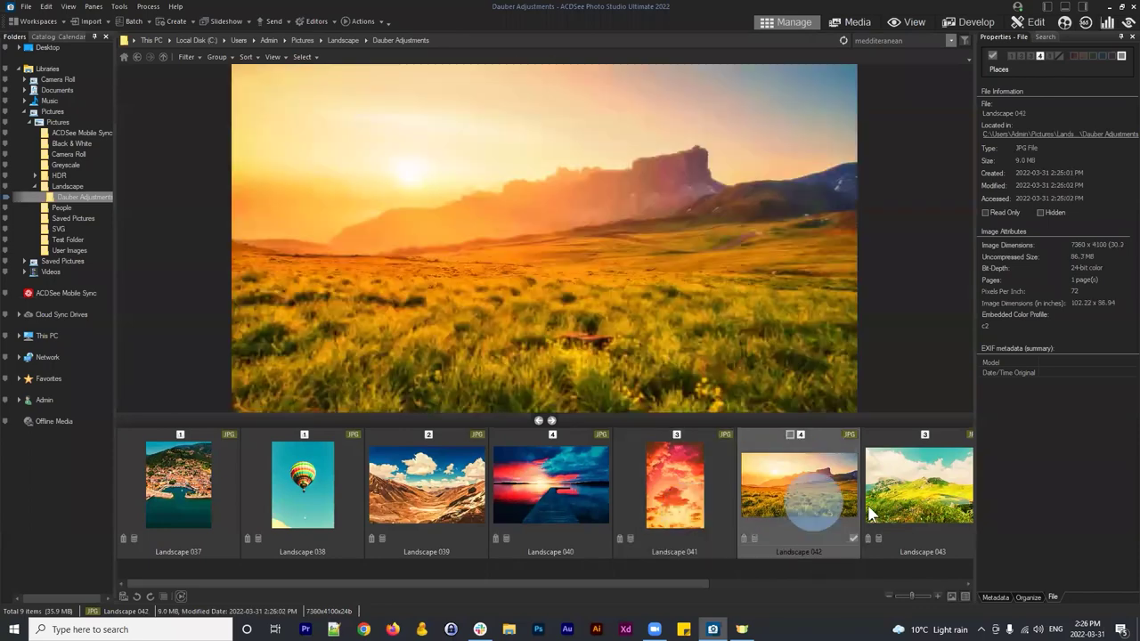
left_click(940, 495)
left_click_drag(304, 583, 554, 584)
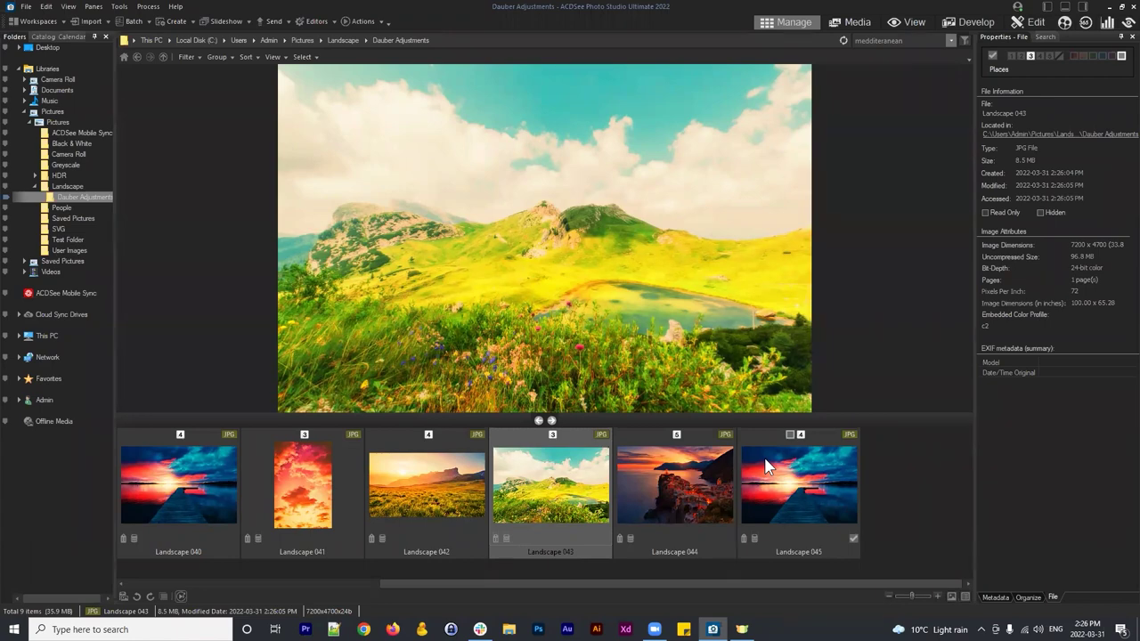
left_click(766, 467)
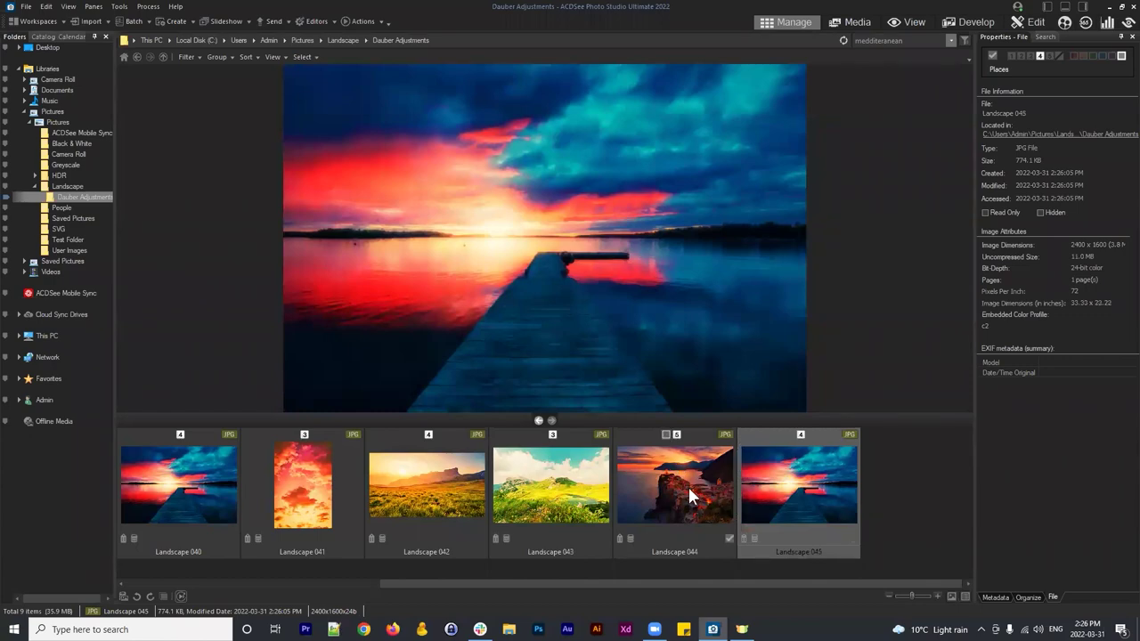
left_click(650, 478)
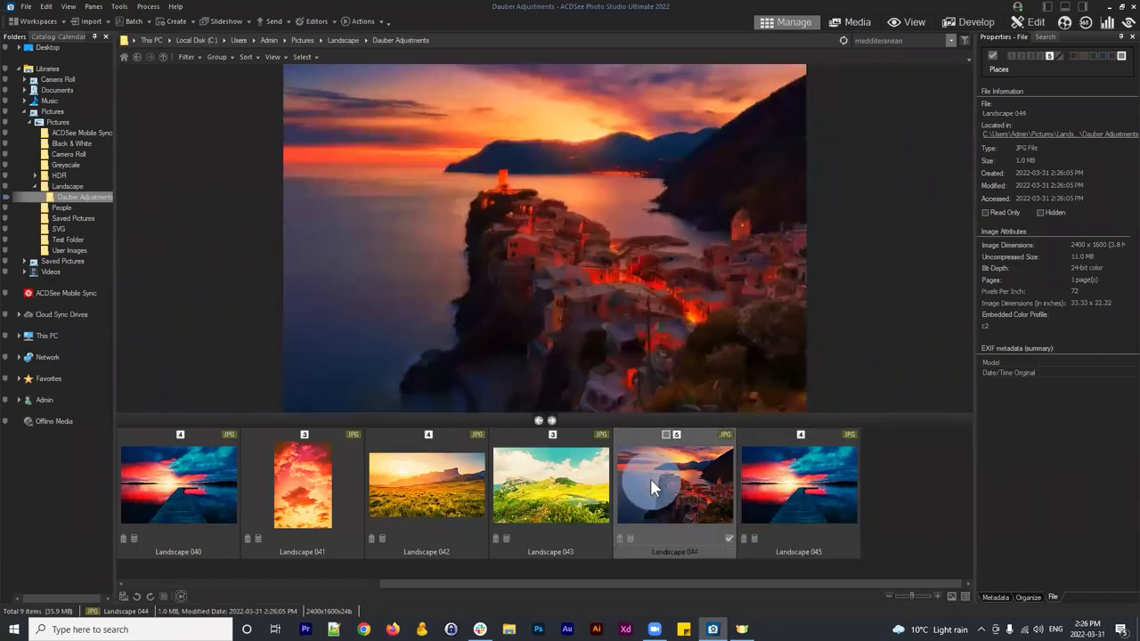
Step: Go back through the adjusted photos from Landscape 043 to Landscape 037, then view 038, 039 and 040 again
left_click(560, 479)
left_click(439, 481)
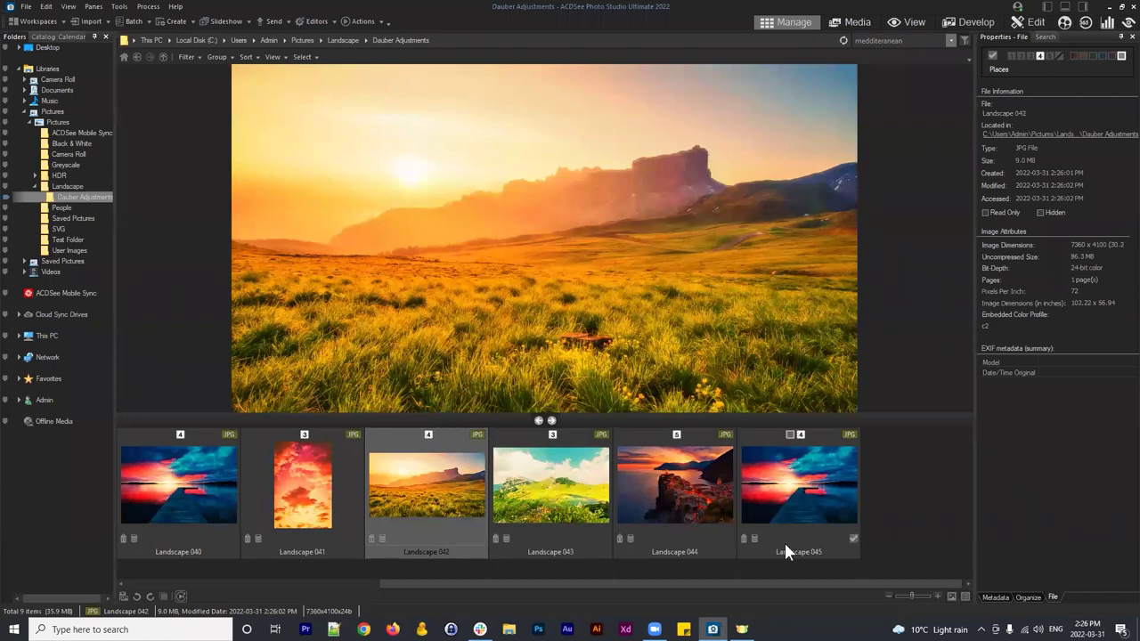
left_click(659, 488)
left_click(550, 489)
left_click(424, 495)
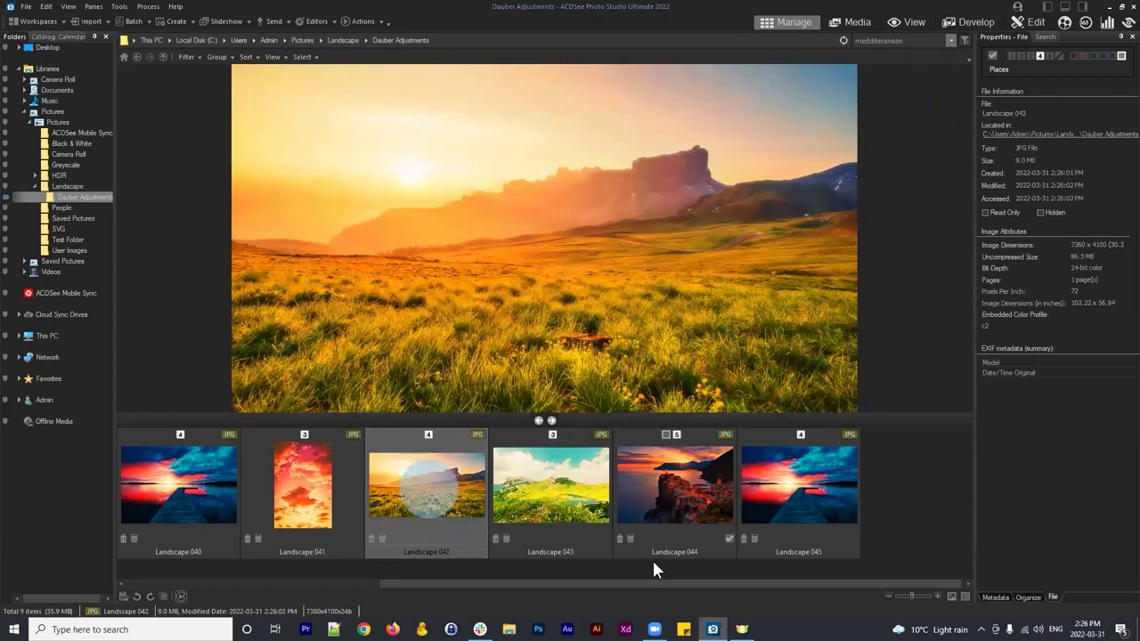
left_click_drag(648, 582, 385, 608)
left_click(395, 499)
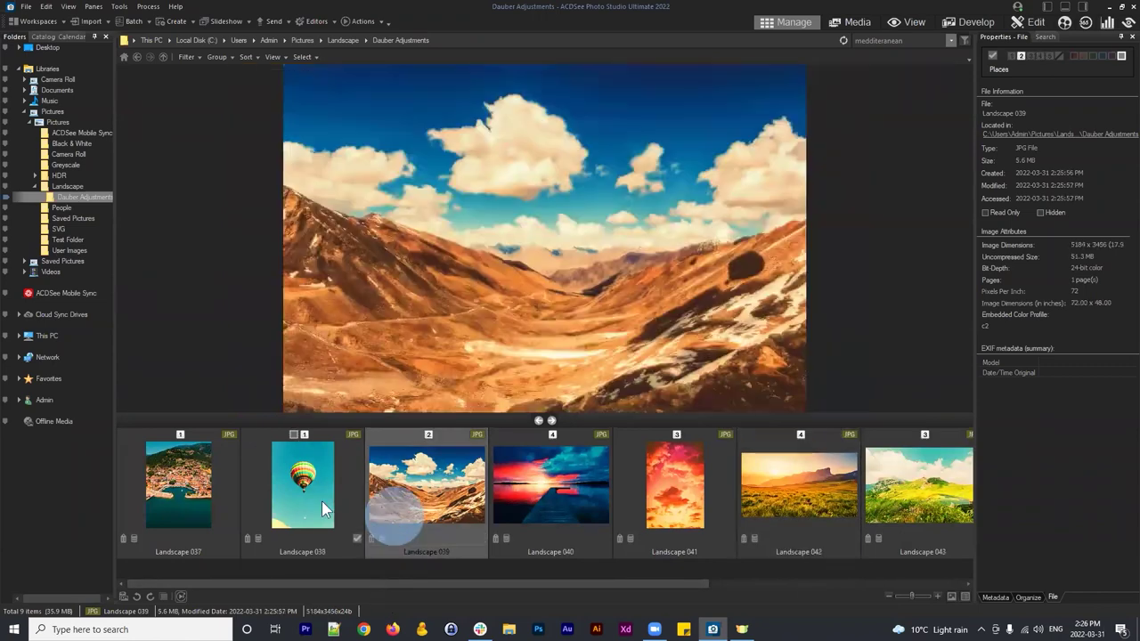
left_click(306, 496)
left_click(178, 486)
left_click(298, 496)
left_click(419, 509)
left_click(525, 485)
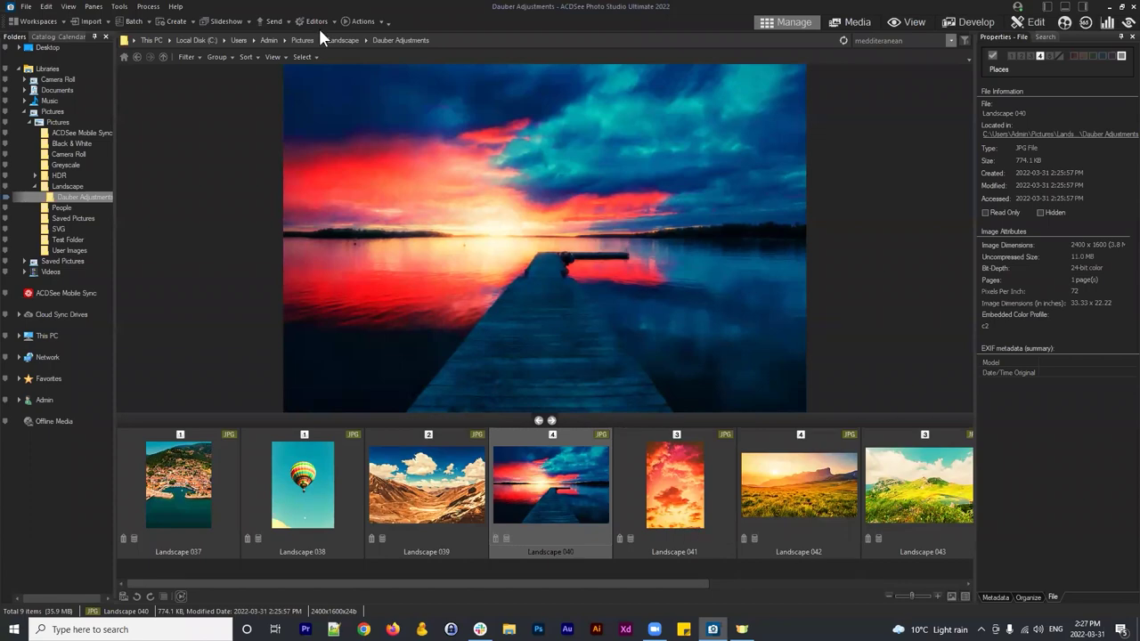
Step: Return to the Pictures folder, open the Greyscale folder and open the basketball hoop photo in Edit mode
left_click(137, 57)
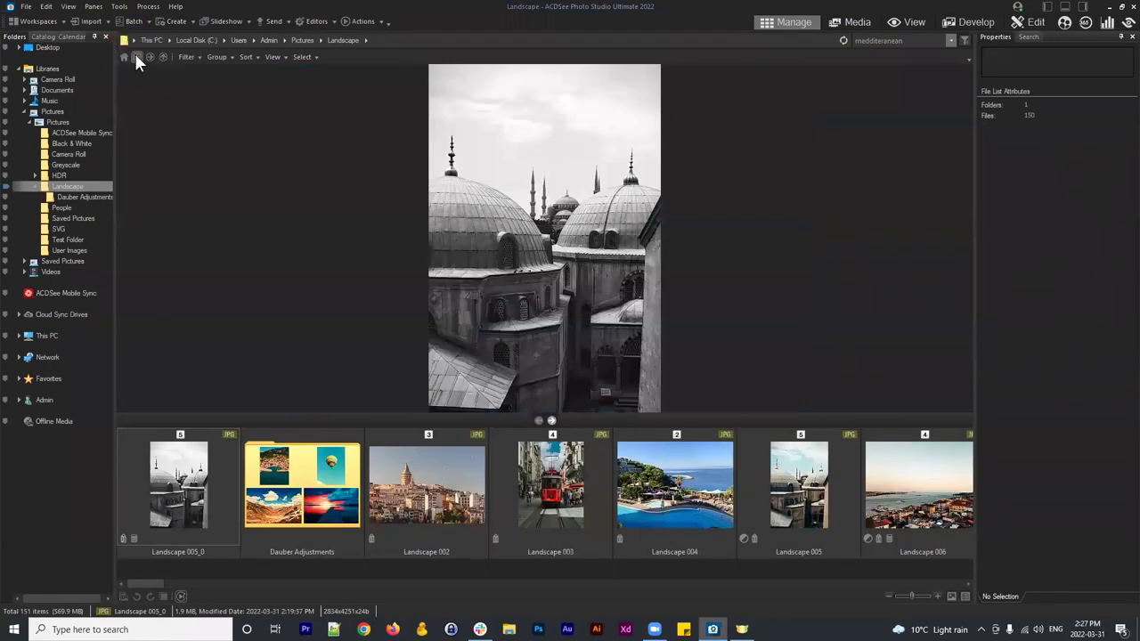
left_click(137, 56)
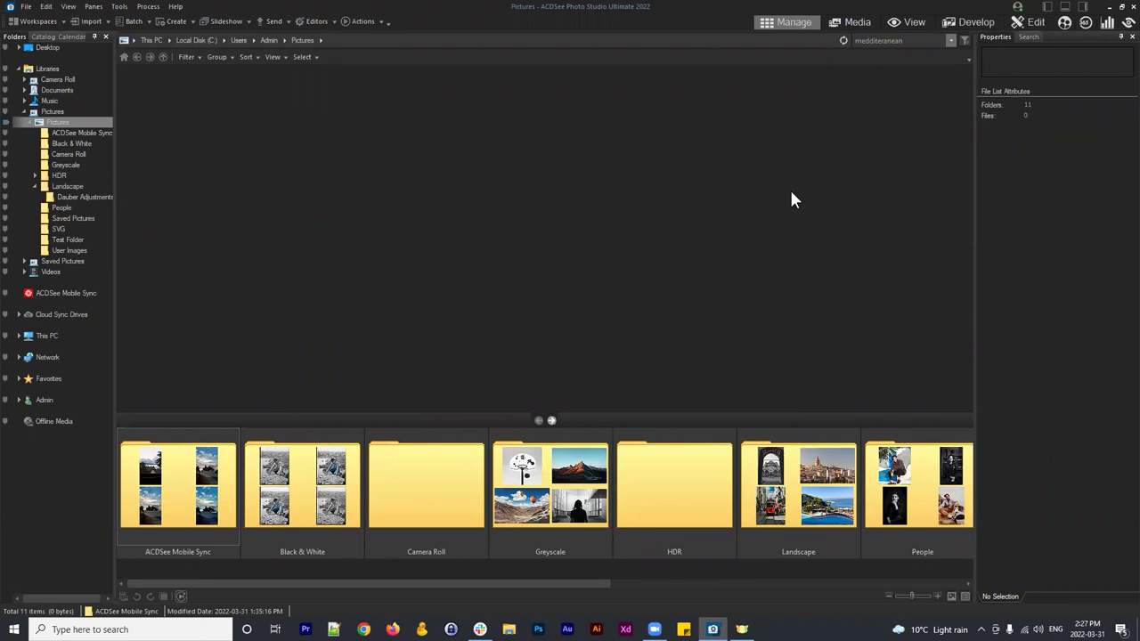
double_click(561, 474)
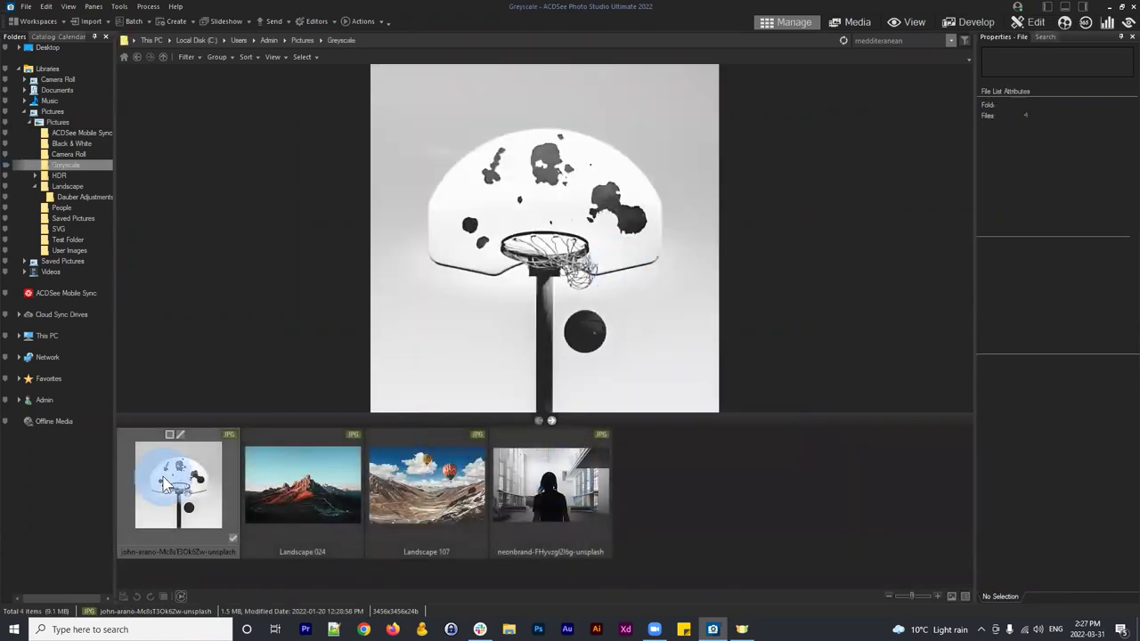
left_click(165, 484)
left_click(1033, 24)
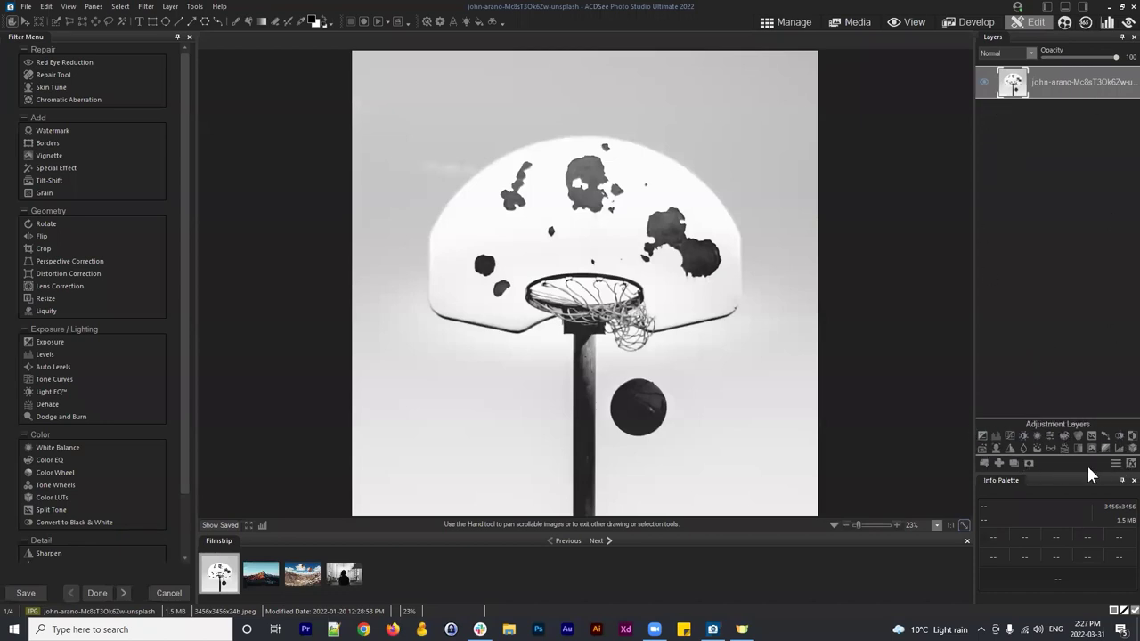
left_click(37, 45)
left_click_drag(184, 81, 173, 312)
scroll(32, 89, "up", 2)
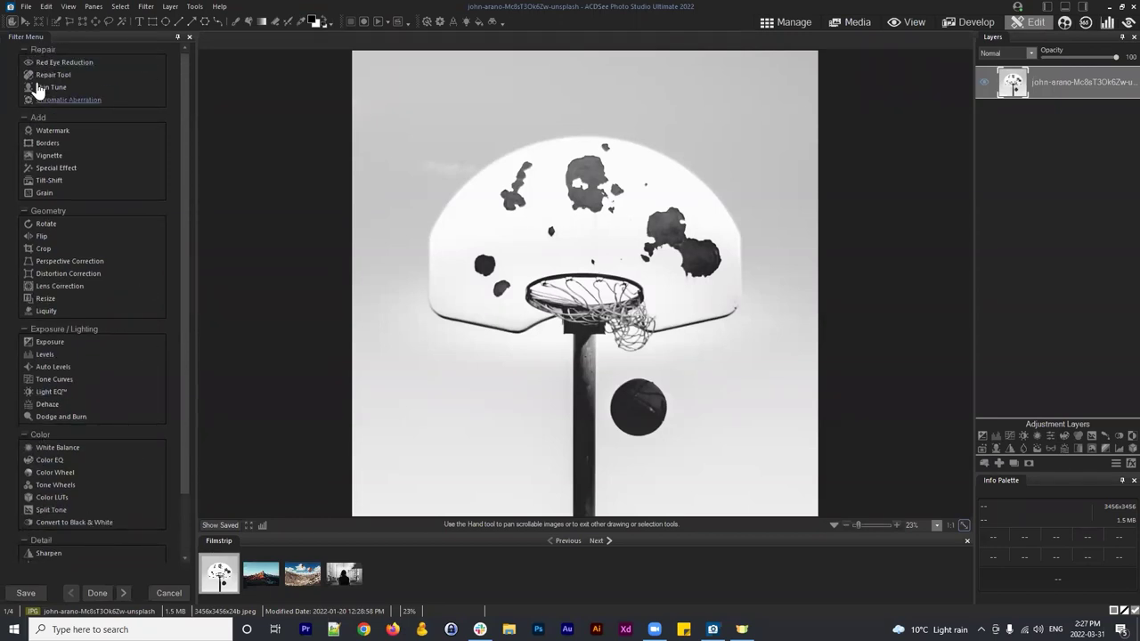
left_click(69, 99)
scroll(54, 356, "down", 1)
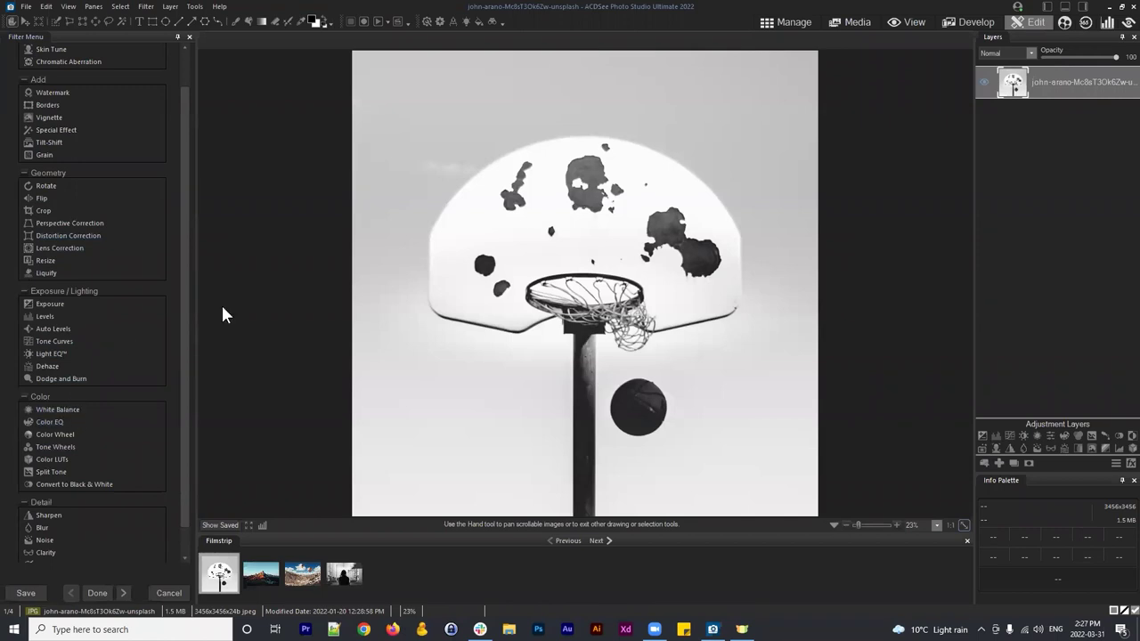
Step: Duplicate the basketball hoop photo's layer and select the copy above the original
left_click_drag(1076, 72, 1048, 76)
right_click(1048, 76)
left_click(1022, 99)
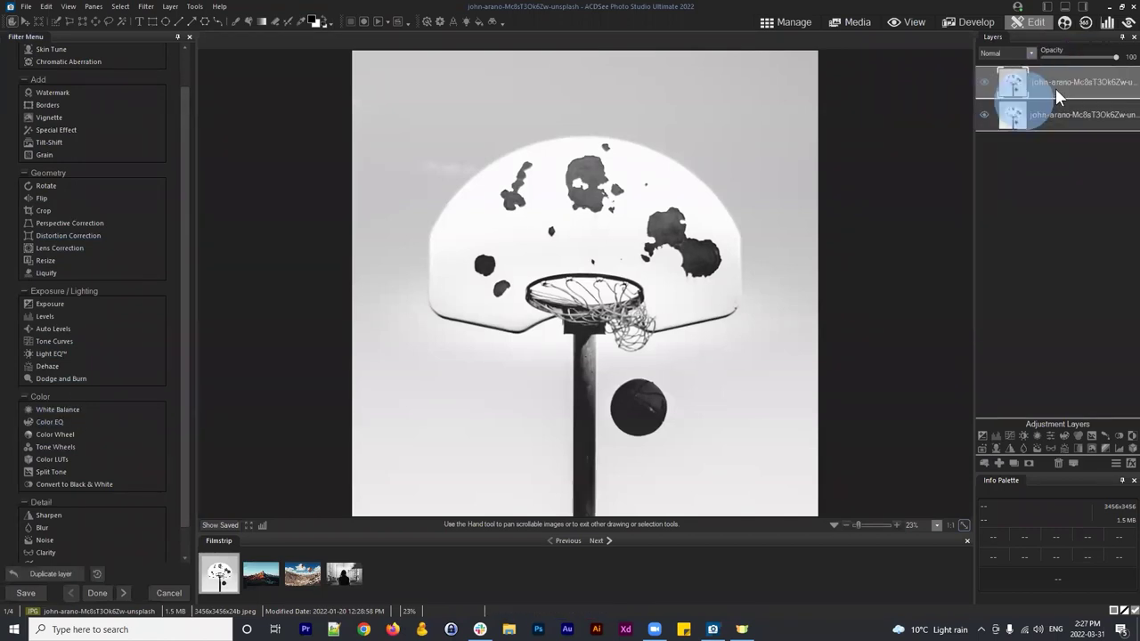
left_click(1049, 76)
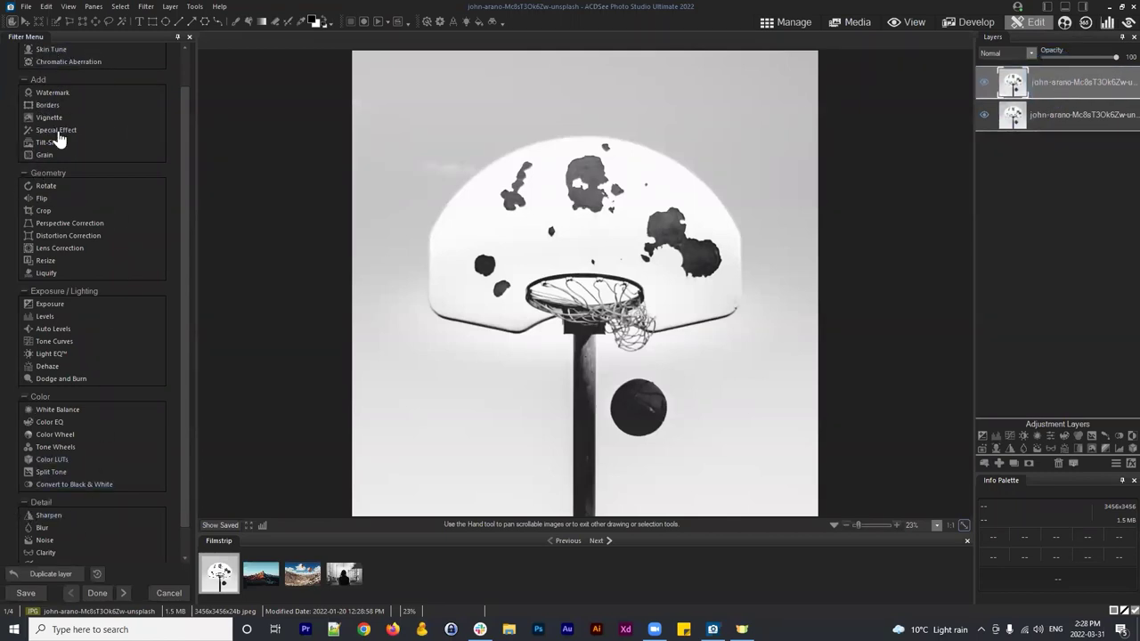
left_click(1059, 115)
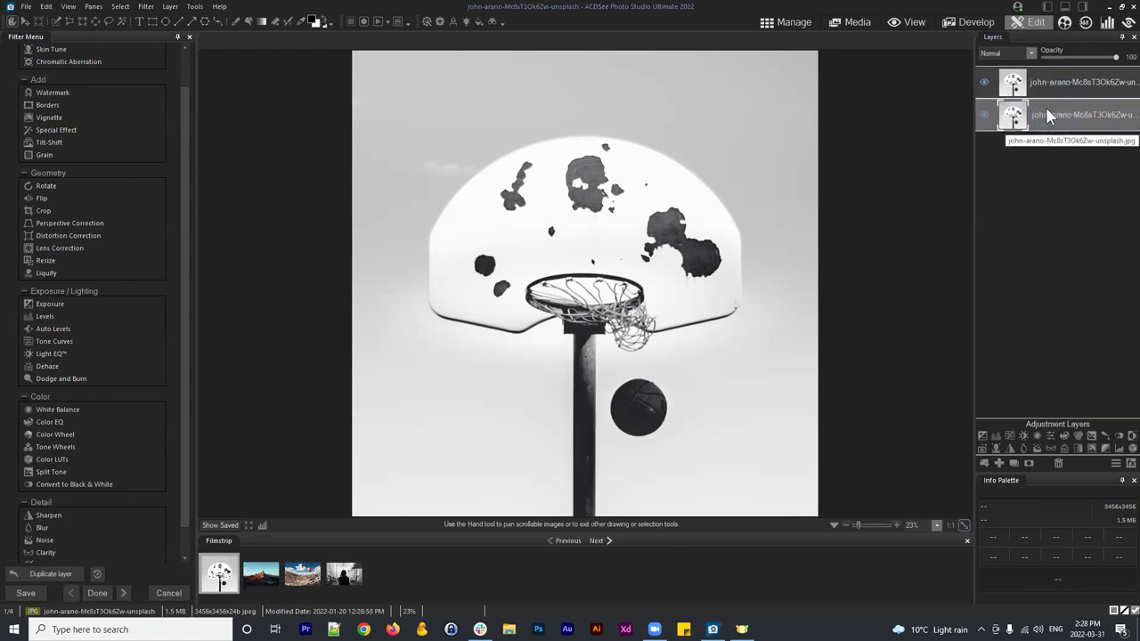
left_click(1055, 83)
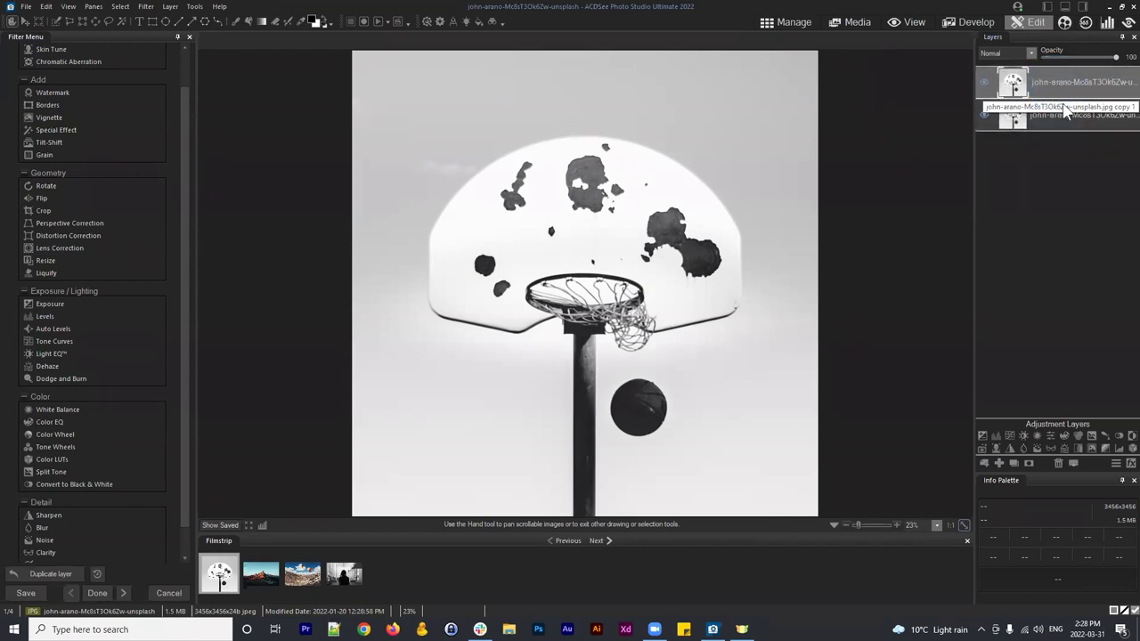
left_click(1057, 181)
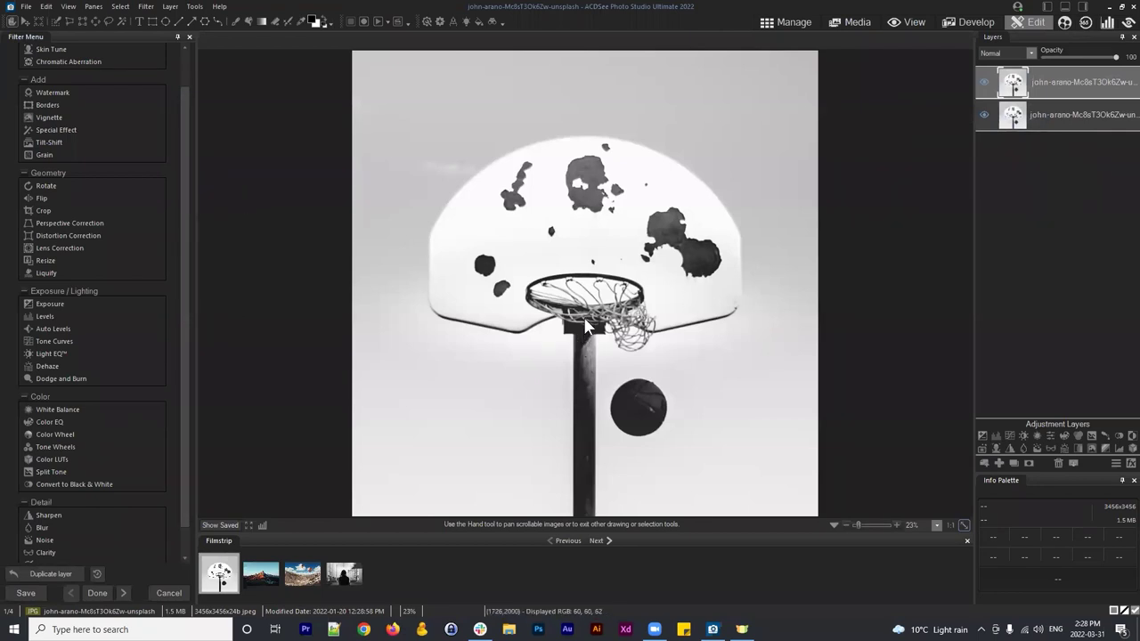
Step: Review the file formats offered when saving the layered basketball hoop photo as ACDC File Format, and cancel without saving
left_click(26, 7)
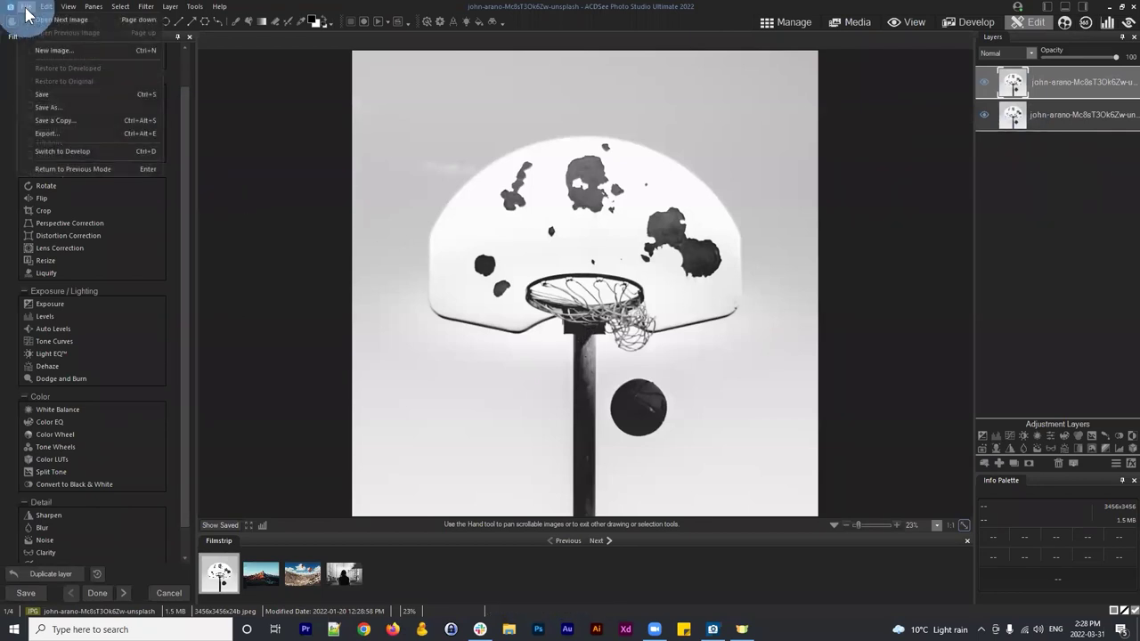
left_click(1102, 190)
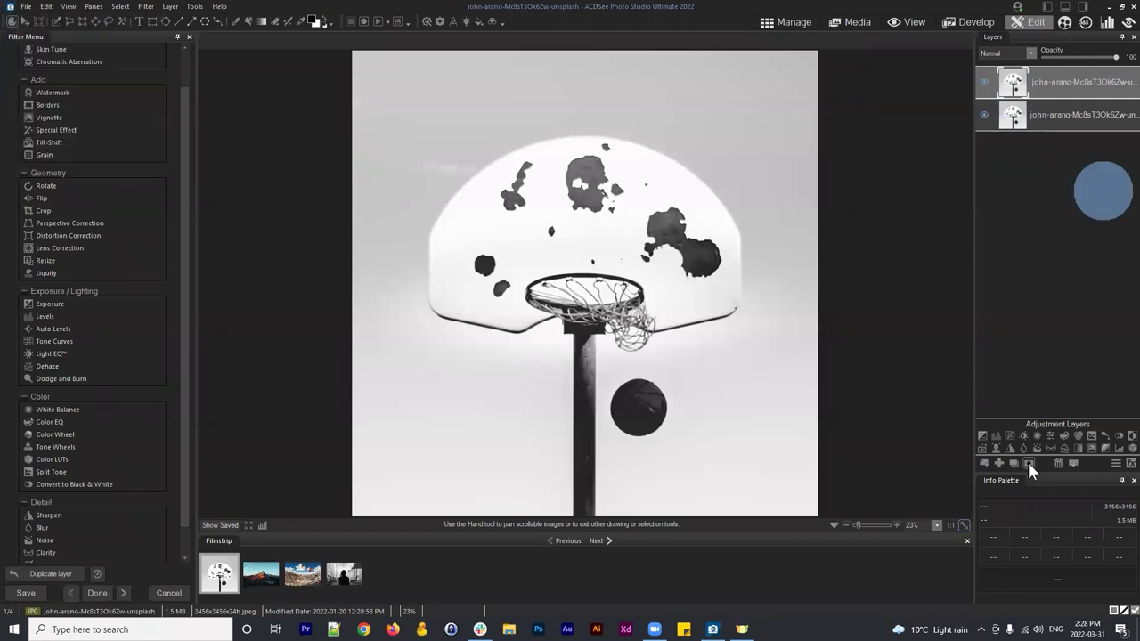
left_click(26, 7)
left_click(48, 105)
left_click(560, 366)
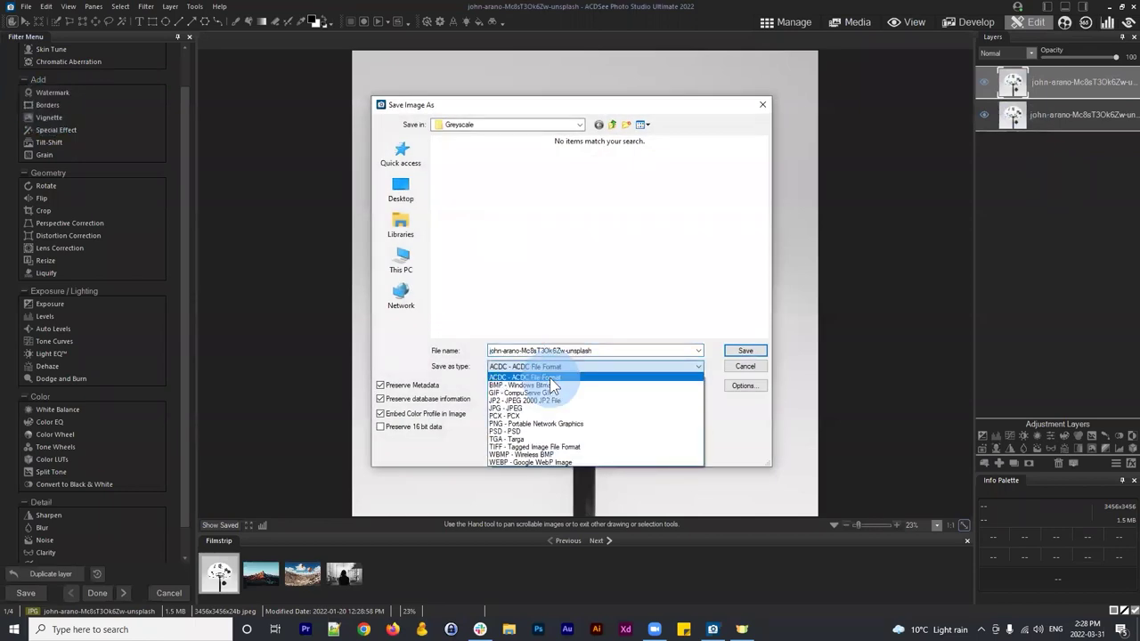
left_click(550, 377)
left_click(497, 368)
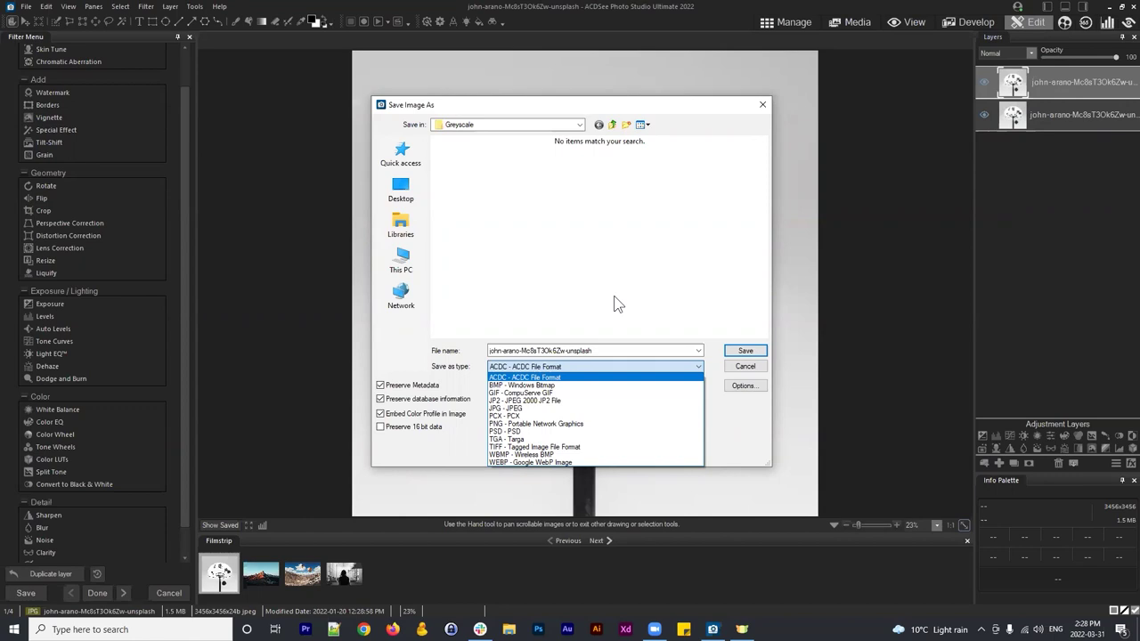
key("Escape")
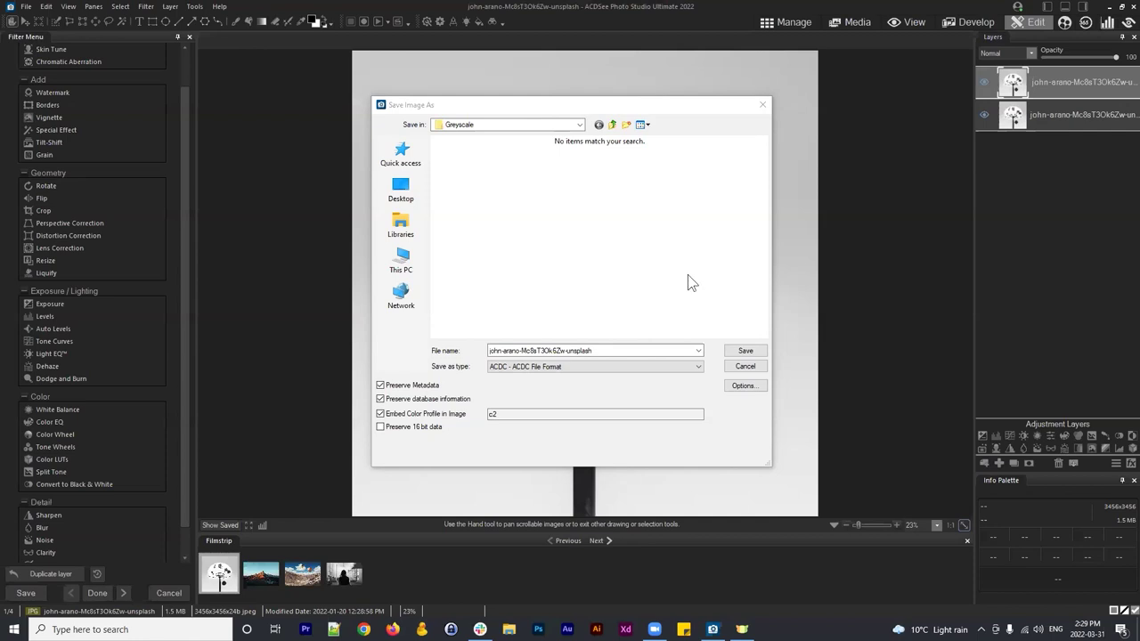
left_click(763, 106)
Step: Return to Manage mode, discarding the changes to the basketball hoop photo, and clear the file selection
left_click(782, 23)
left_click(564, 323)
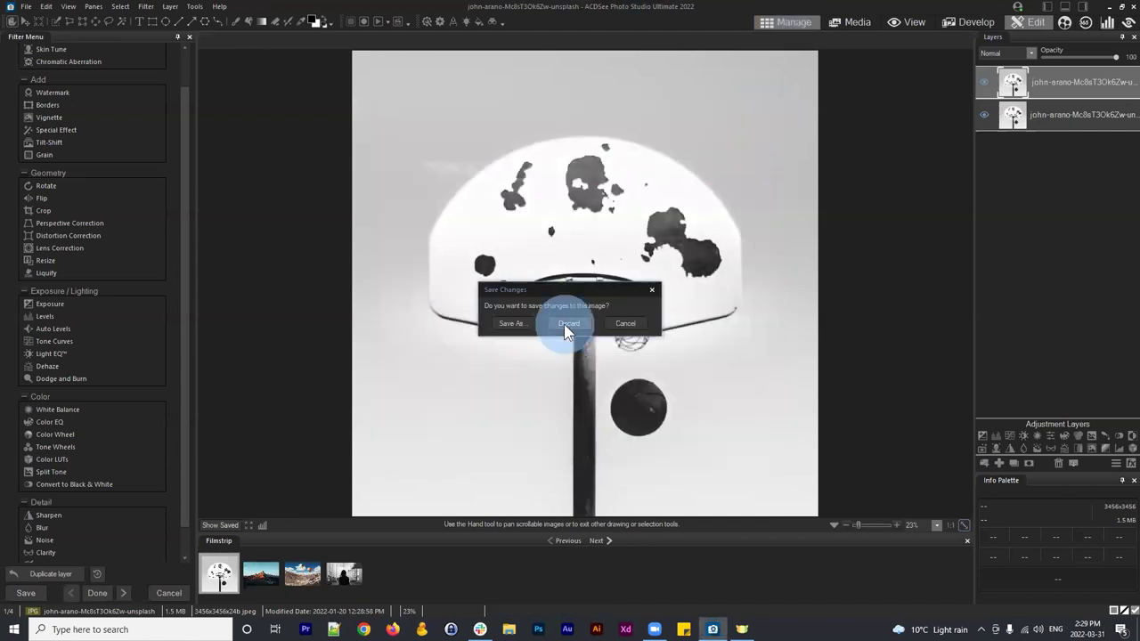
left_click(624, 496)
Step: Show the Landscape folder's contents as a full thumbnail grid and open its Dauber Adjustments subfolder
left_click(136, 57)
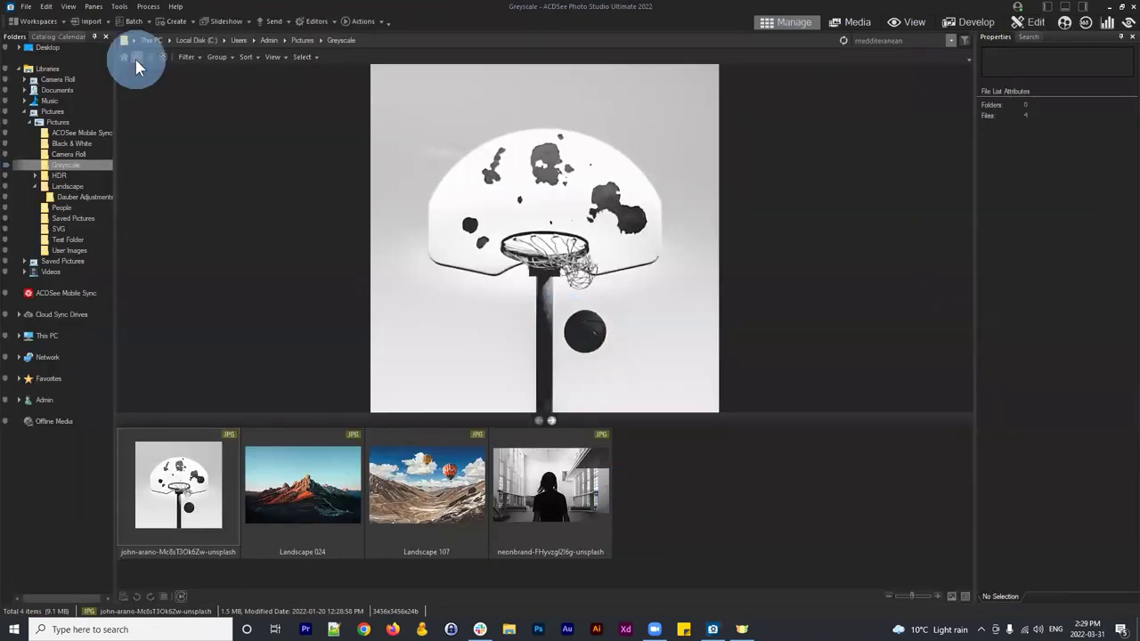
double_click(801, 485)
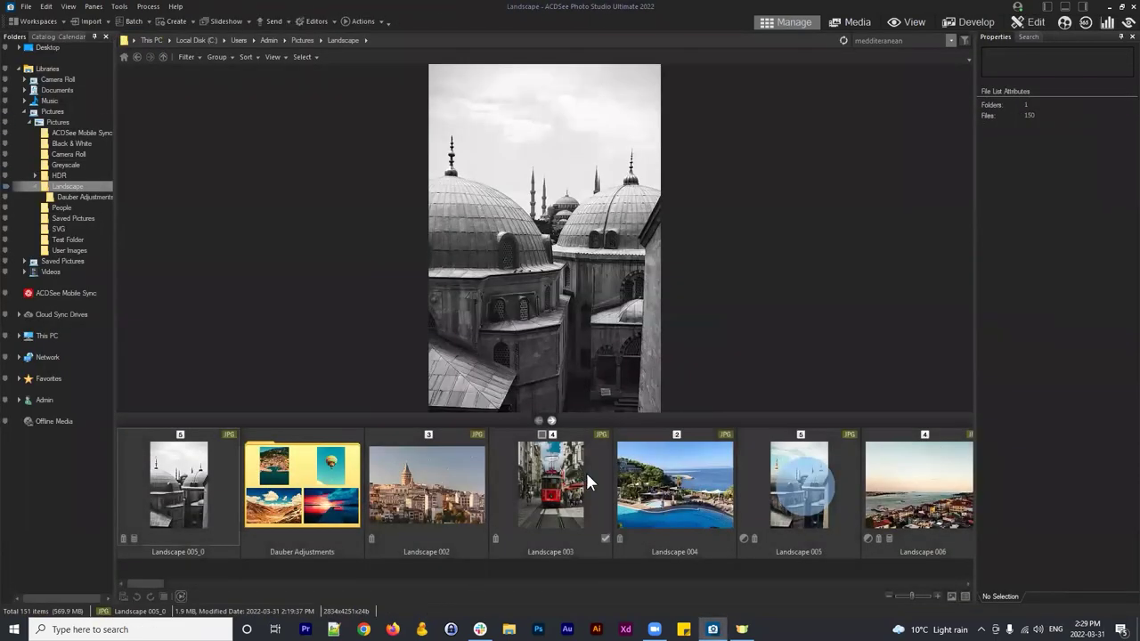
left_click(273, 57)
left_click(297, 97)
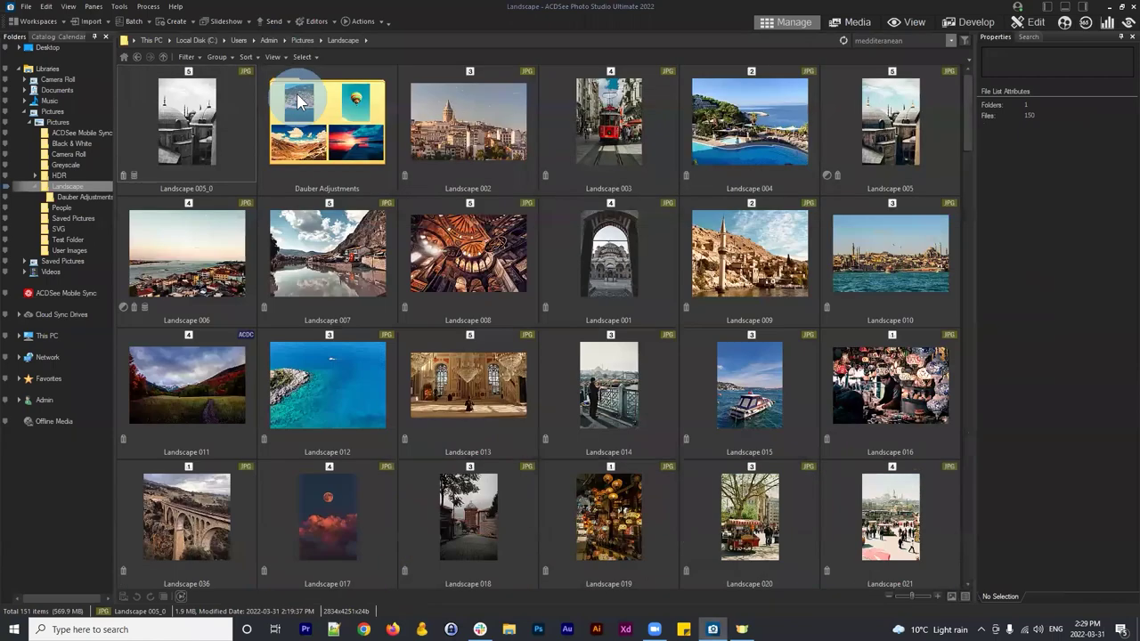
left_click(422, 140)
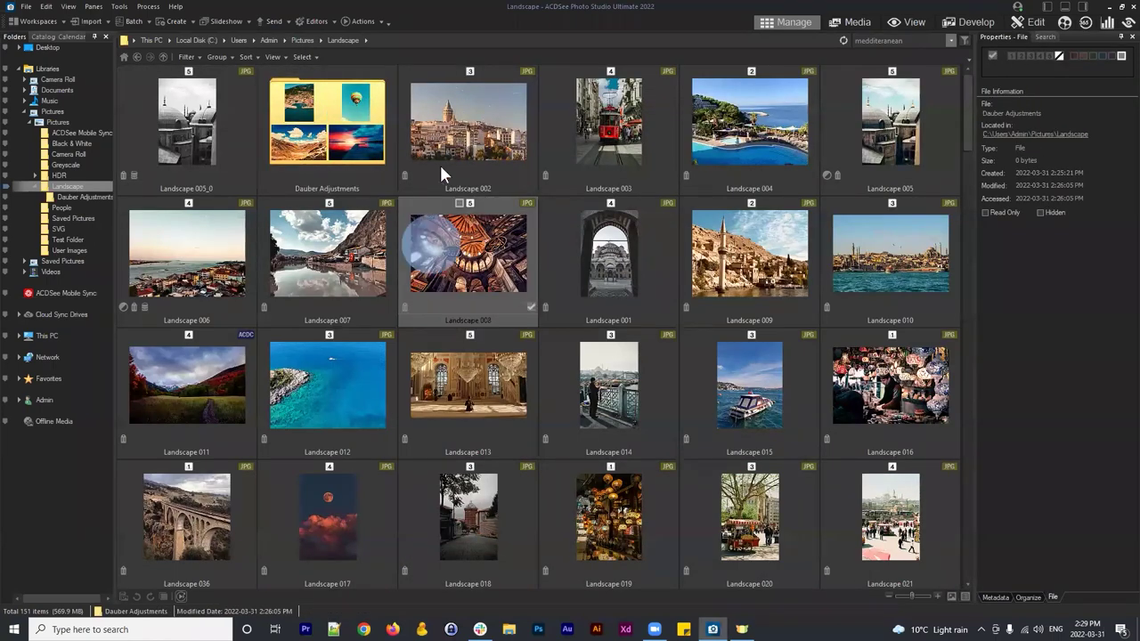
left_click(441, 157)
double_click(318, 123)
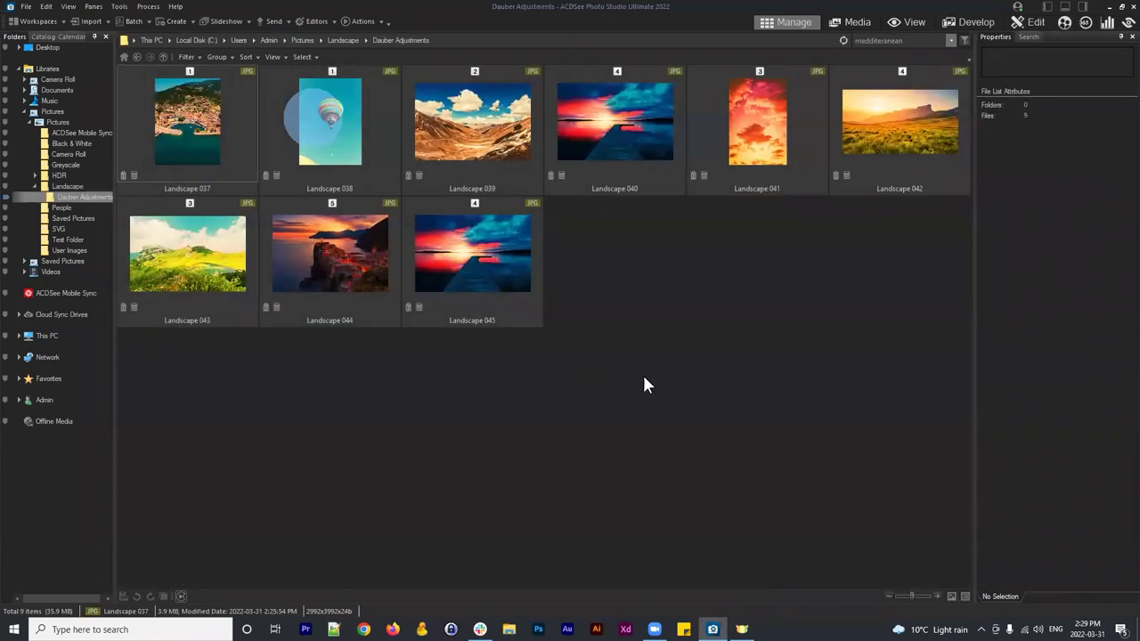
Step: Select Landscape 042 to check the metadata icons on its thumbnail, and clear the selection
left_click(866, 144)
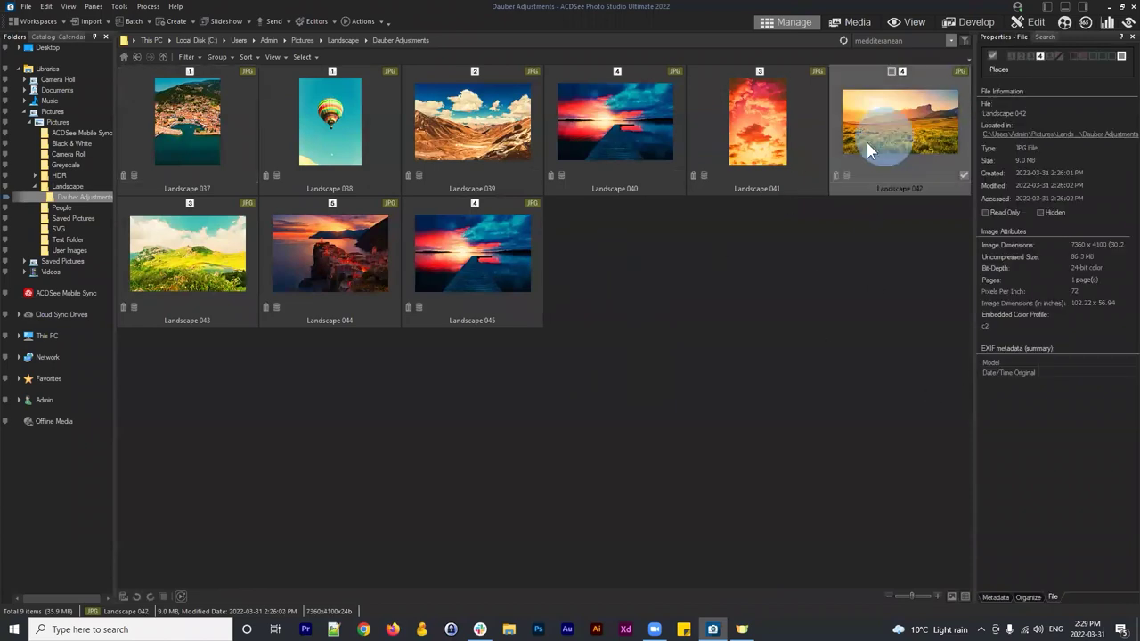
left_click(844, 174)
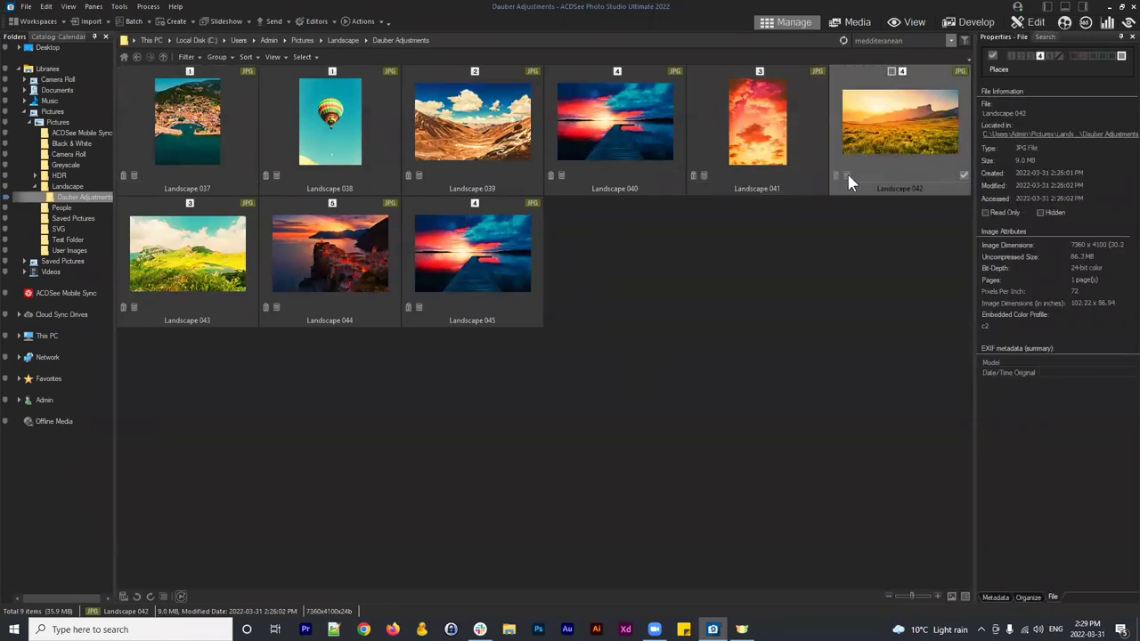
left_click(845, 324)
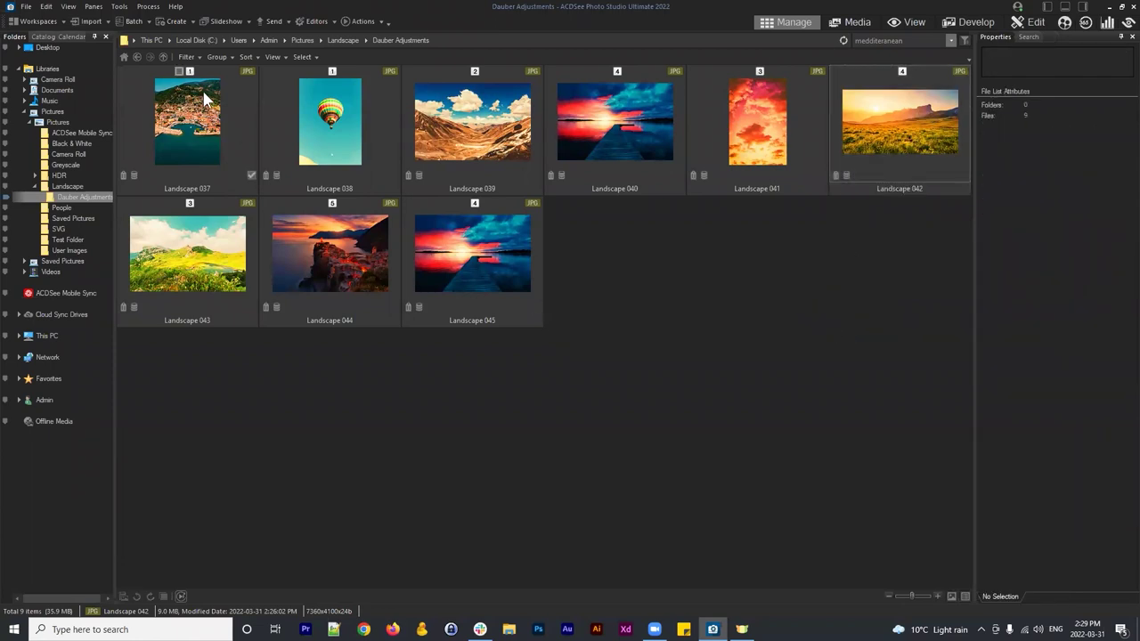
Step: Select all photos in Dauber Adjustments, review the Embed ACDSee Metadata options for them, and cancel the embedding
left_click(187, 117)
key("ctrl+a")
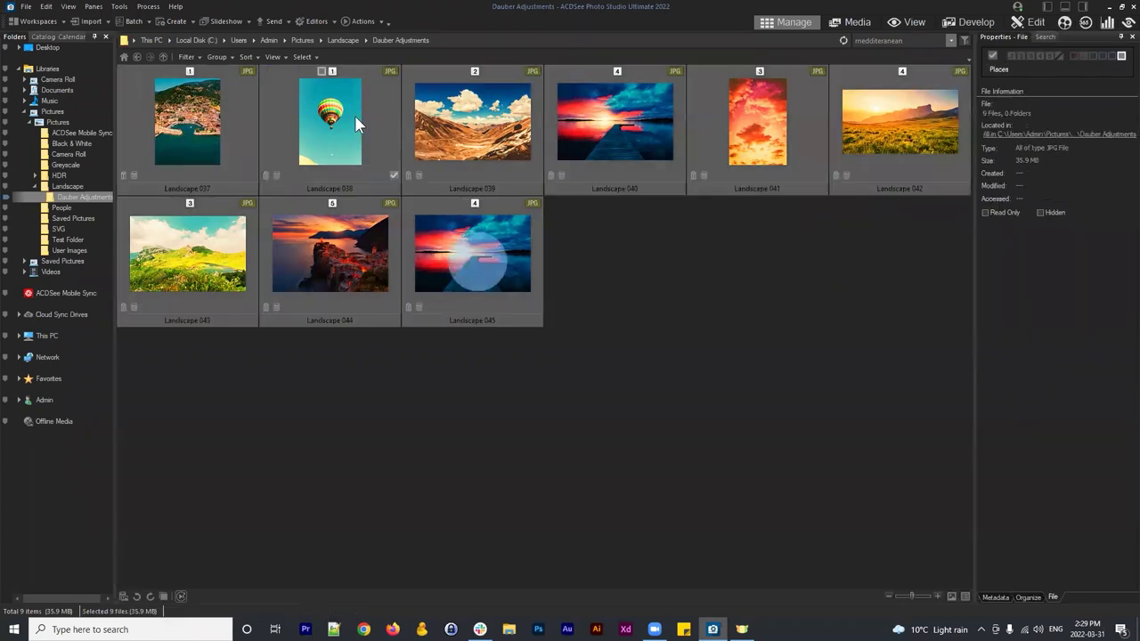
right_click(331, 148)
mouse_move(378, 377)
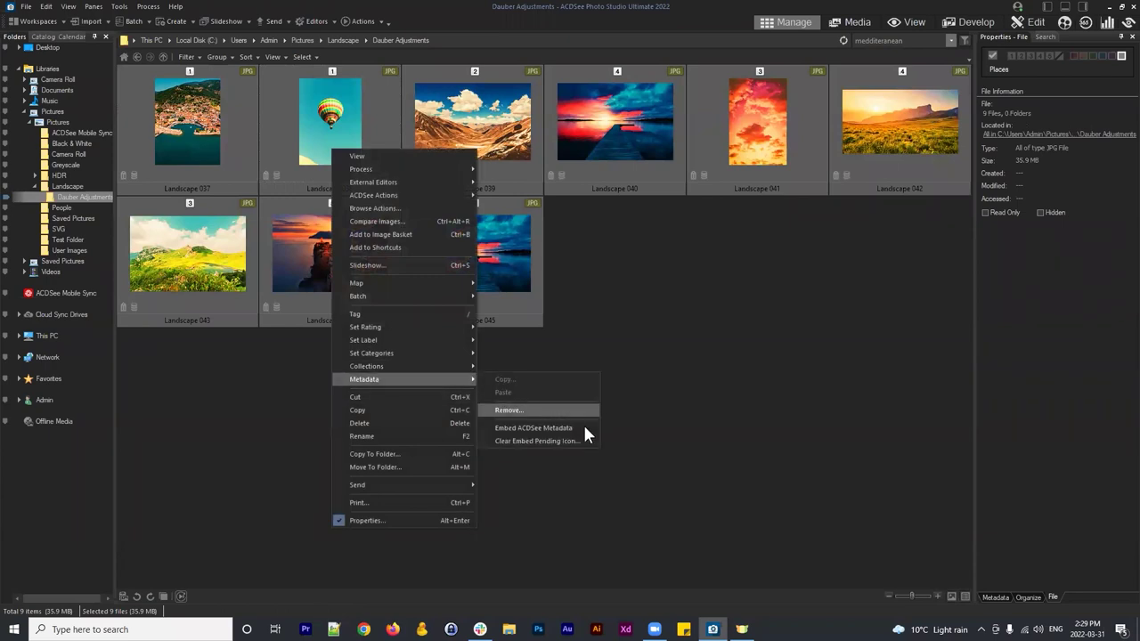
left_click(550, 426)
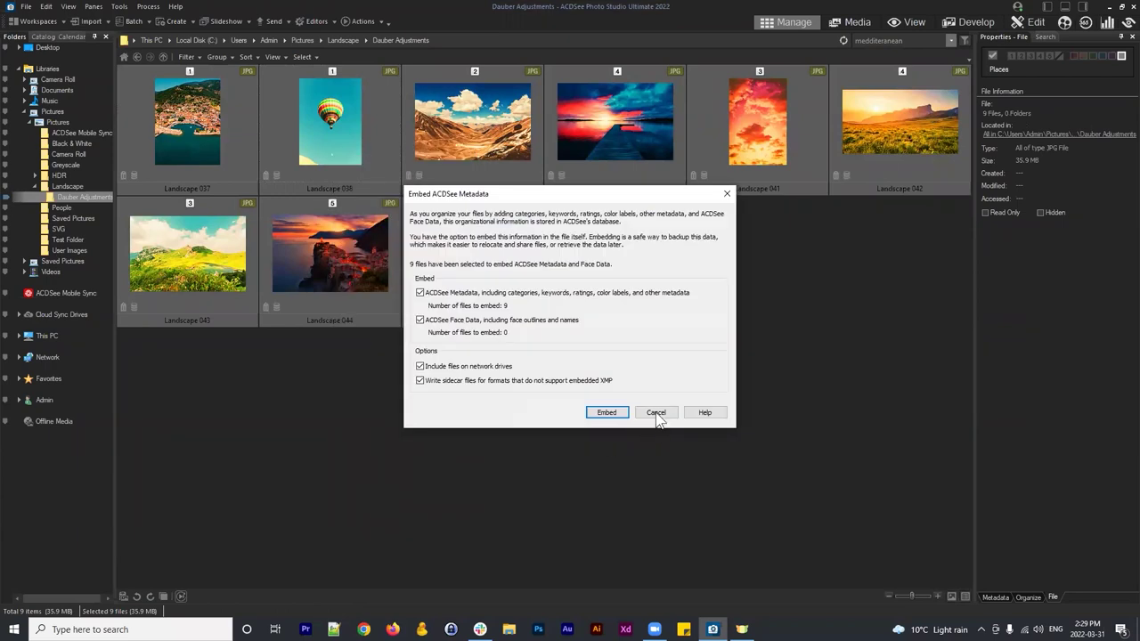
left_click(504, 198)
left_click_drag(505, 203, 446, 161)
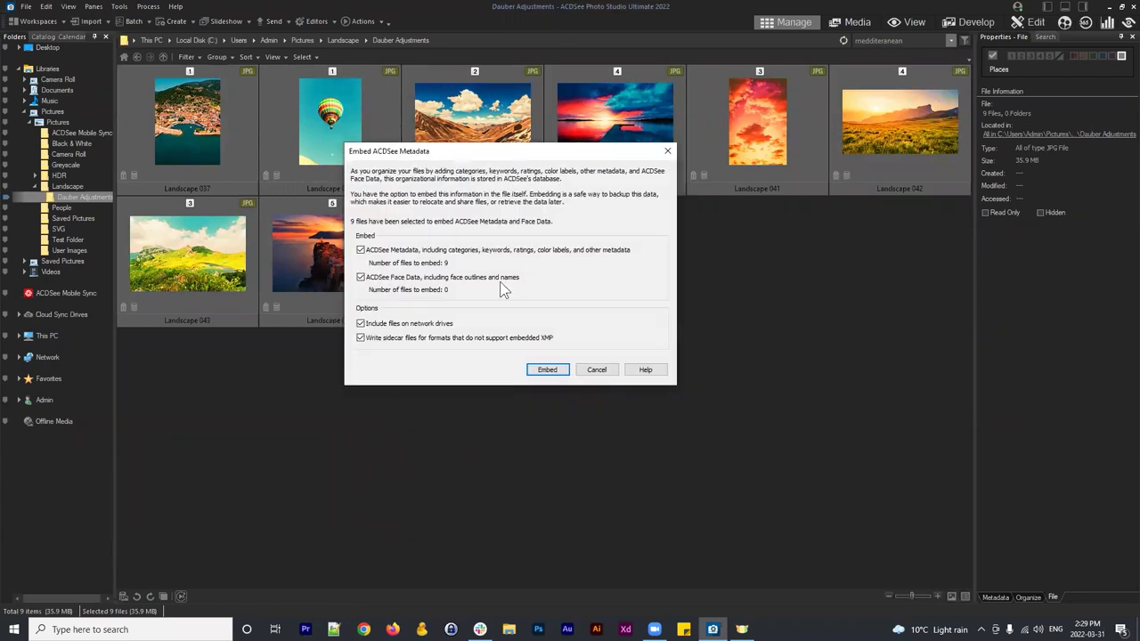
left_click(598, 373)
left_click(707, 304)
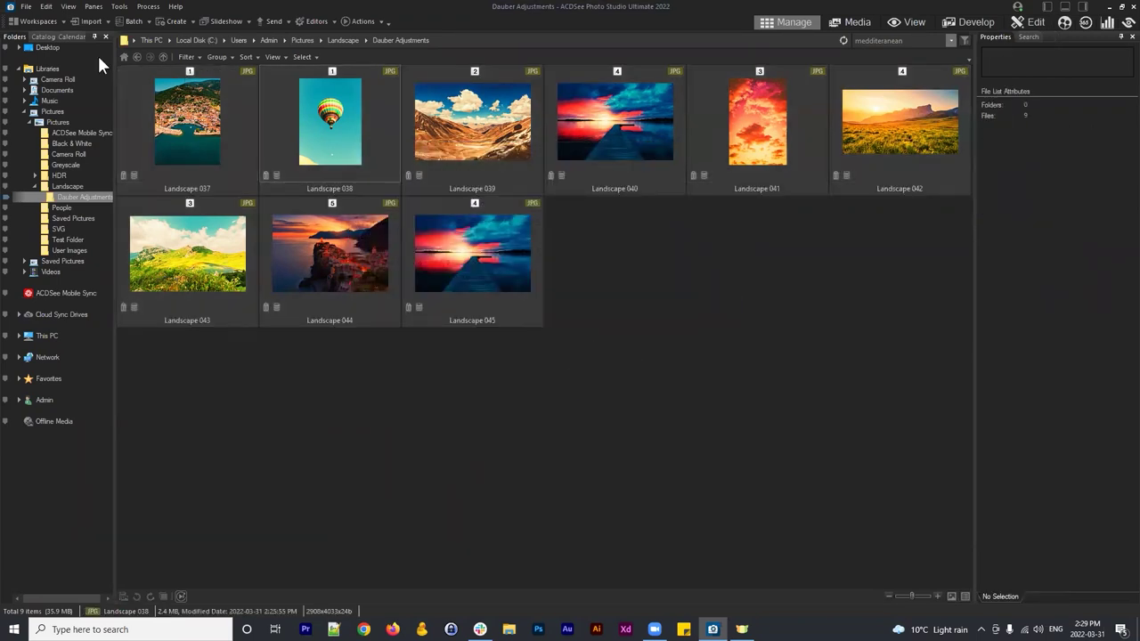
Step: Embed ACDSee Metadata in all files, including files on network drives and sidecar files for unsupported formats, and dismiss the summary
left_click(122, 8)
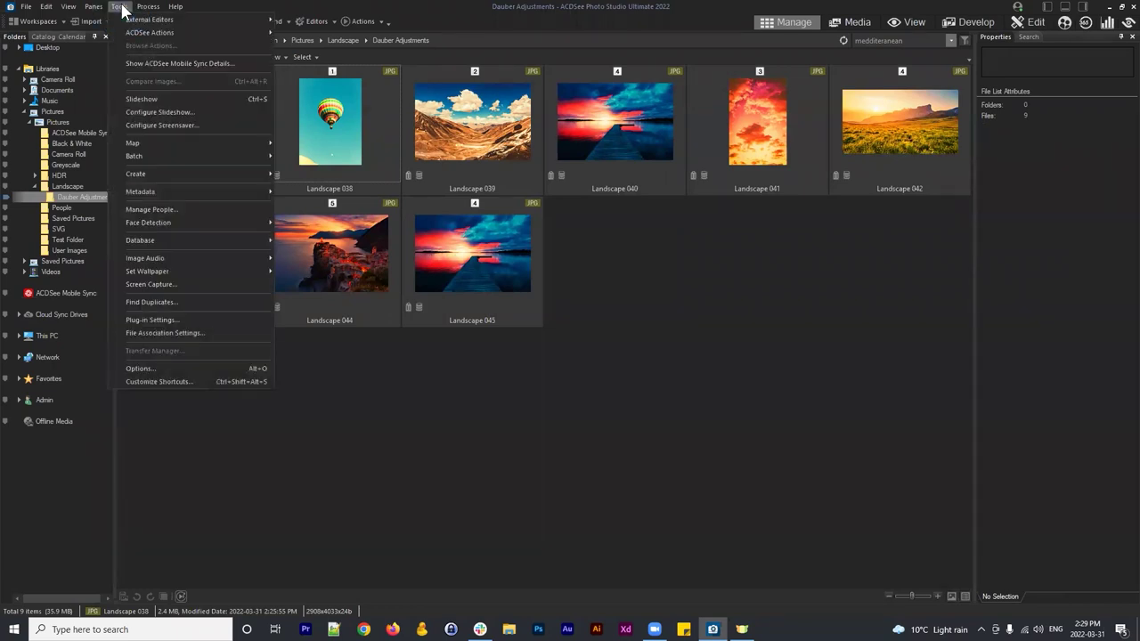
mouse_move(152, 191)
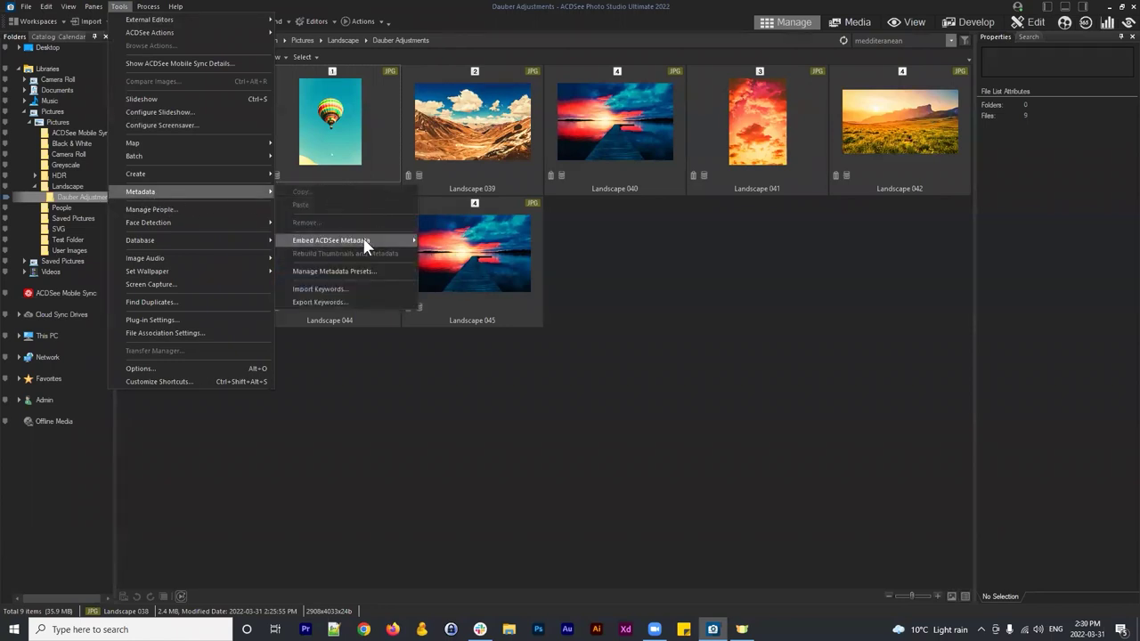
mouse_move(365, 242)
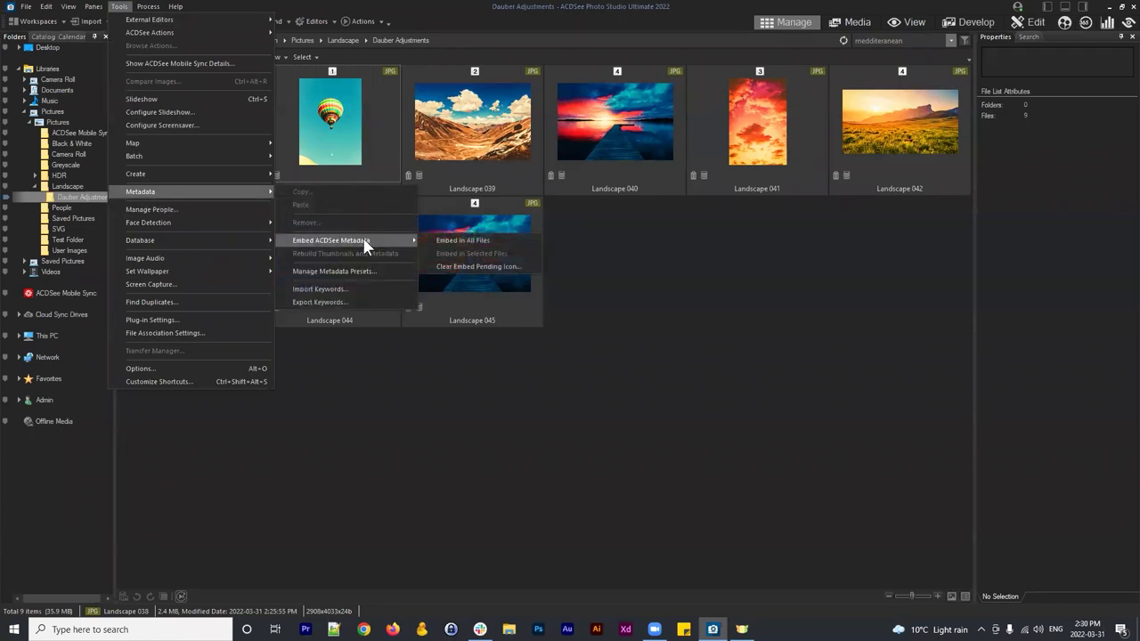
left_click(490, 240)
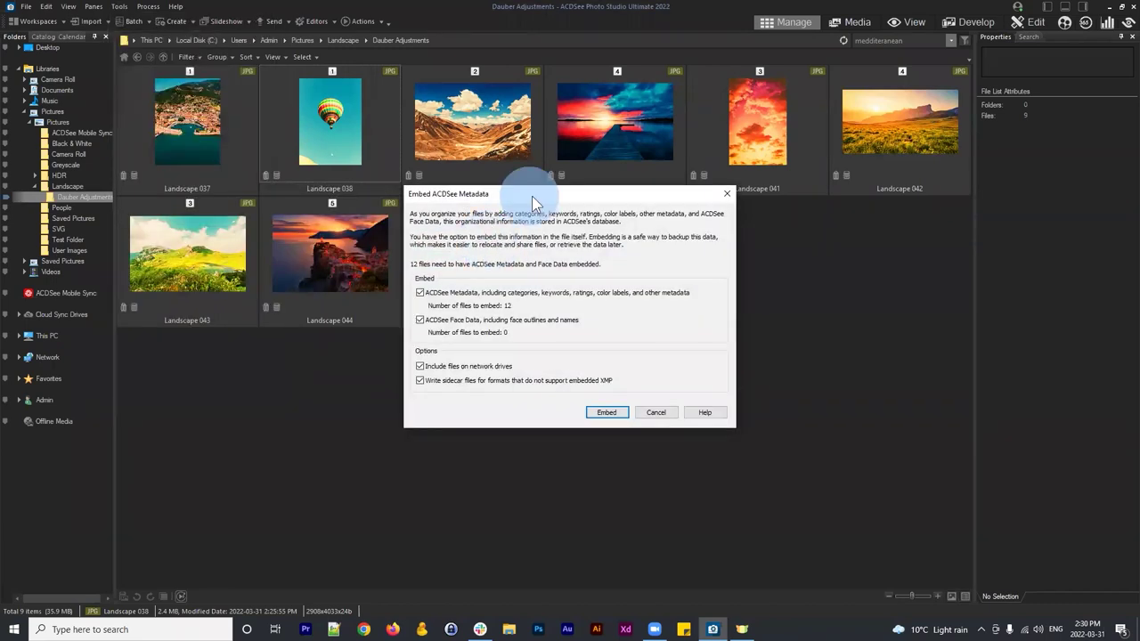
left_click_drag(533, 198, 555, 195)
left_click(634, 414)
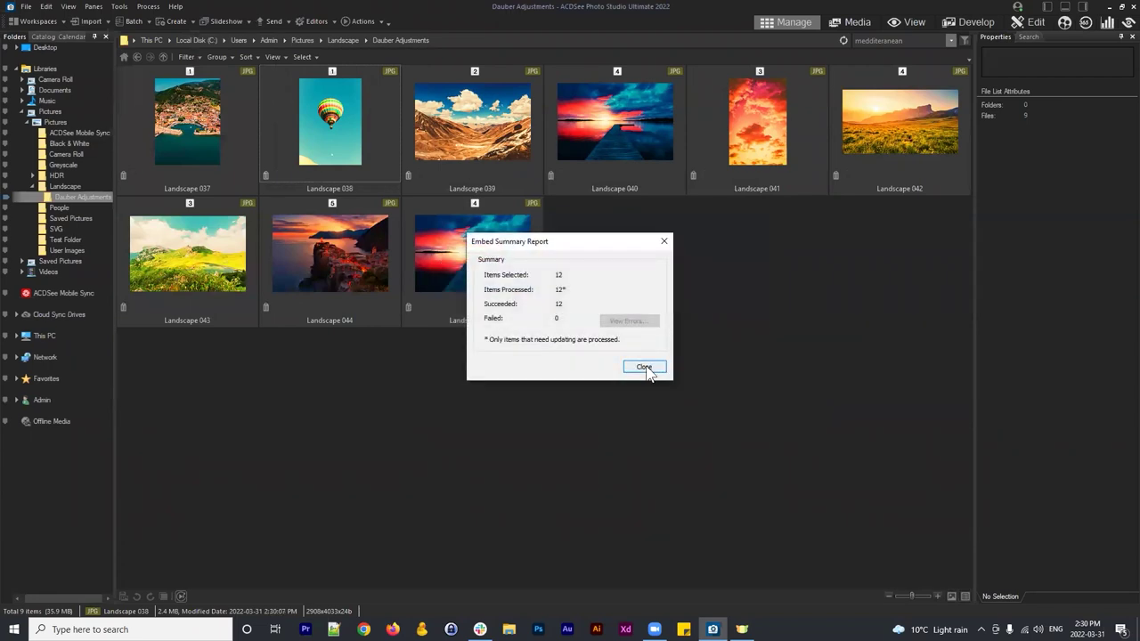
left_click(644, 367)
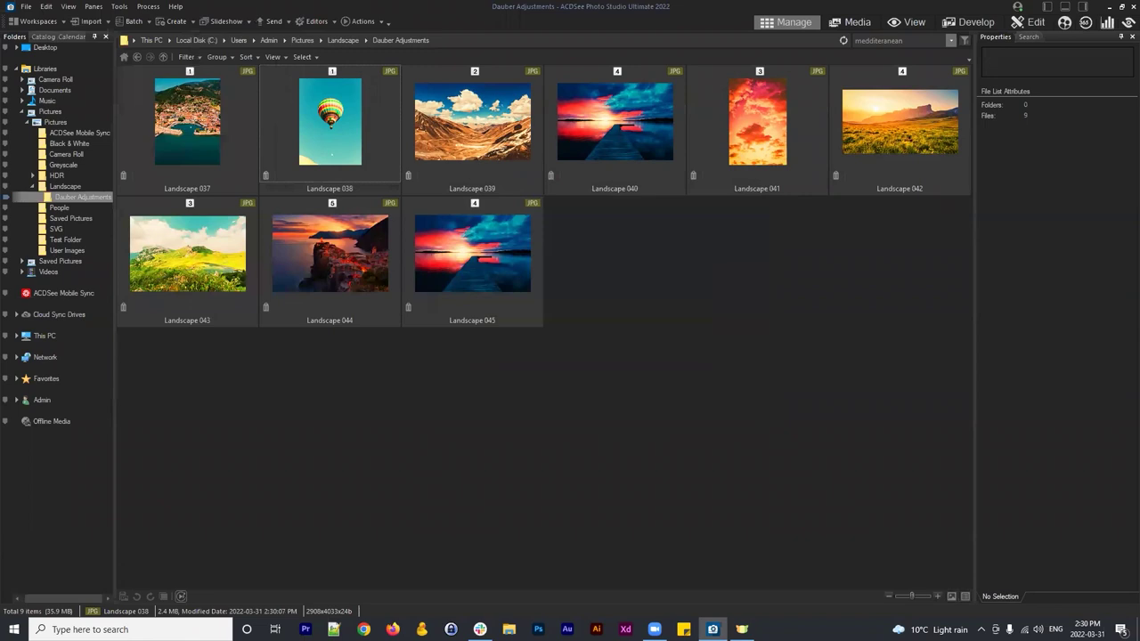
left_click(118, 6)
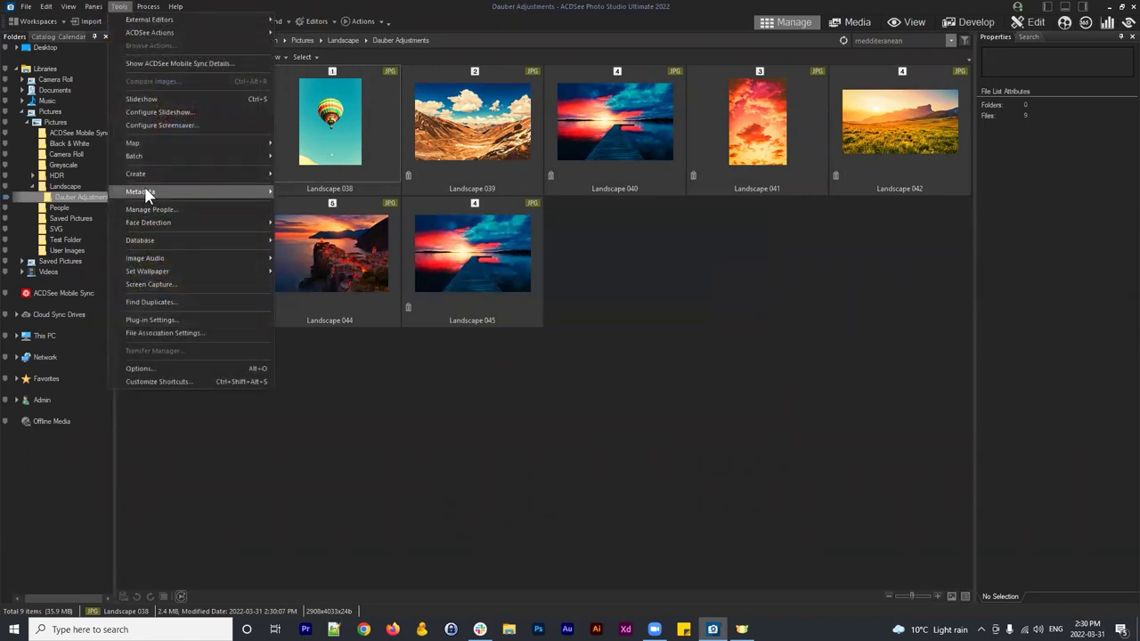
mouse_move(144, 191)
mouse_move(358, 242)
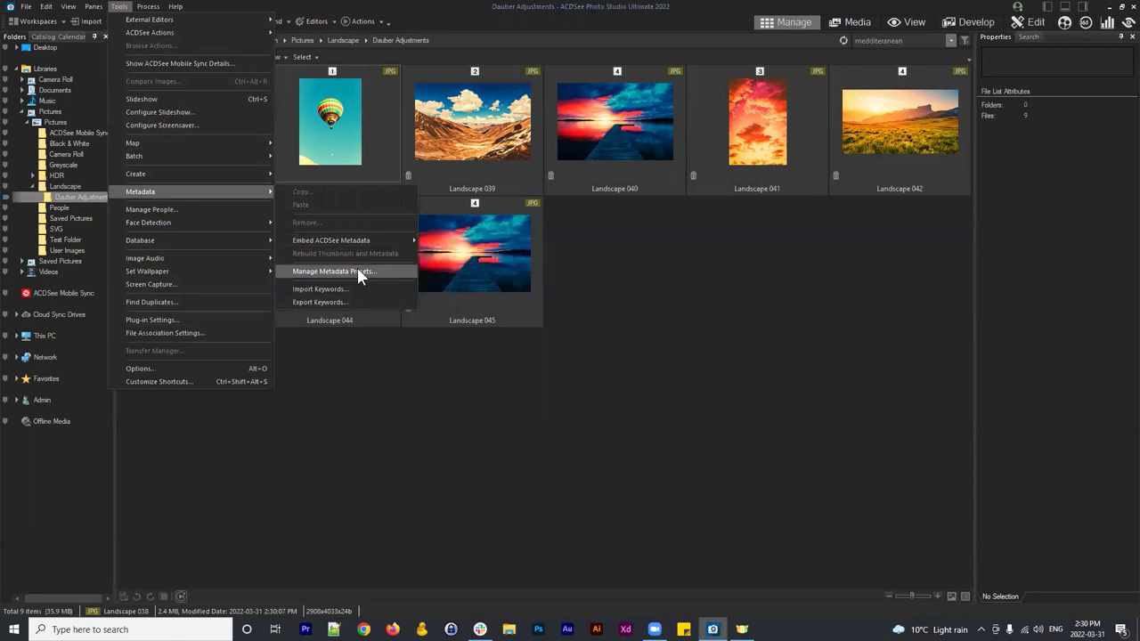
left_click(357, 271)
left_click(755, 583)
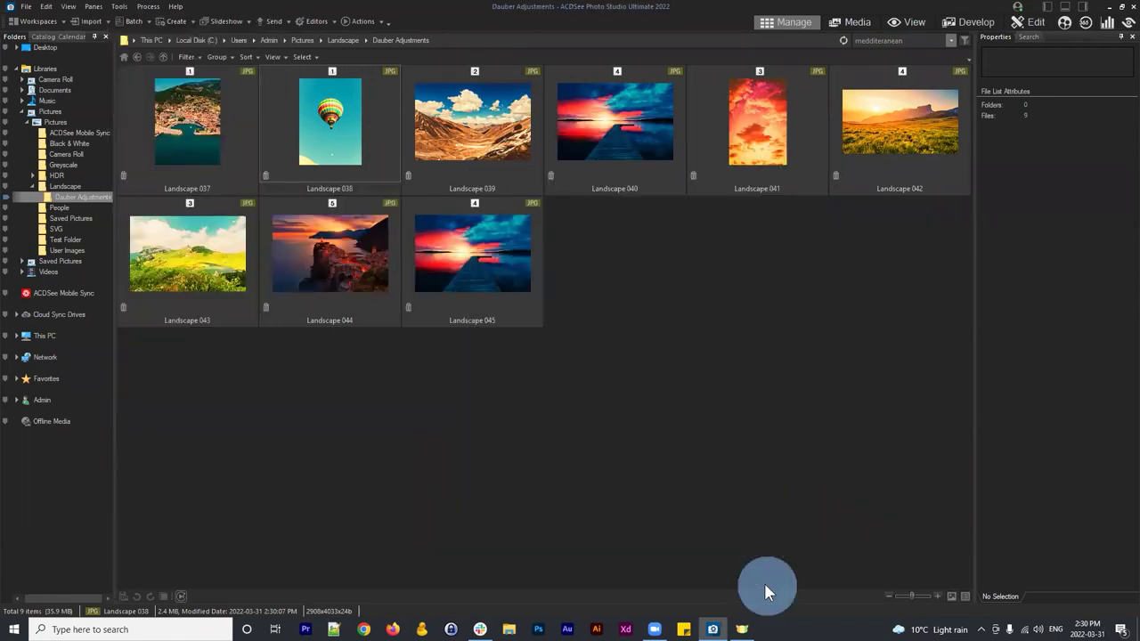
left_click(152, 9)
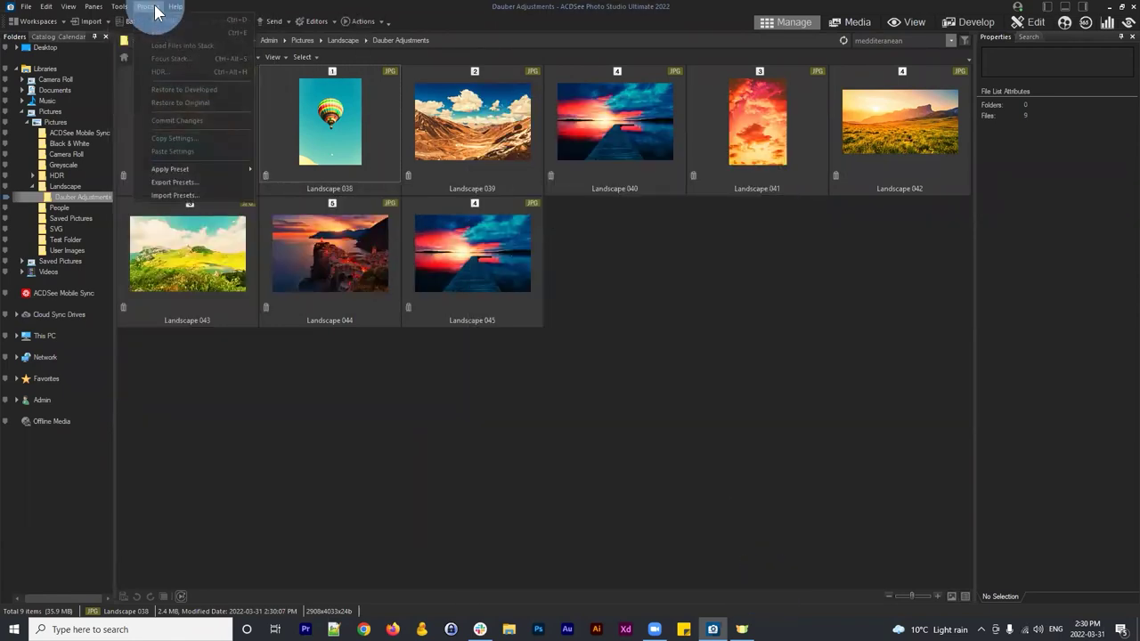
left_click(191, 222)
Step: Open the program options and examine the Quick Search and Manage Mode settings
left_click(115, 7)
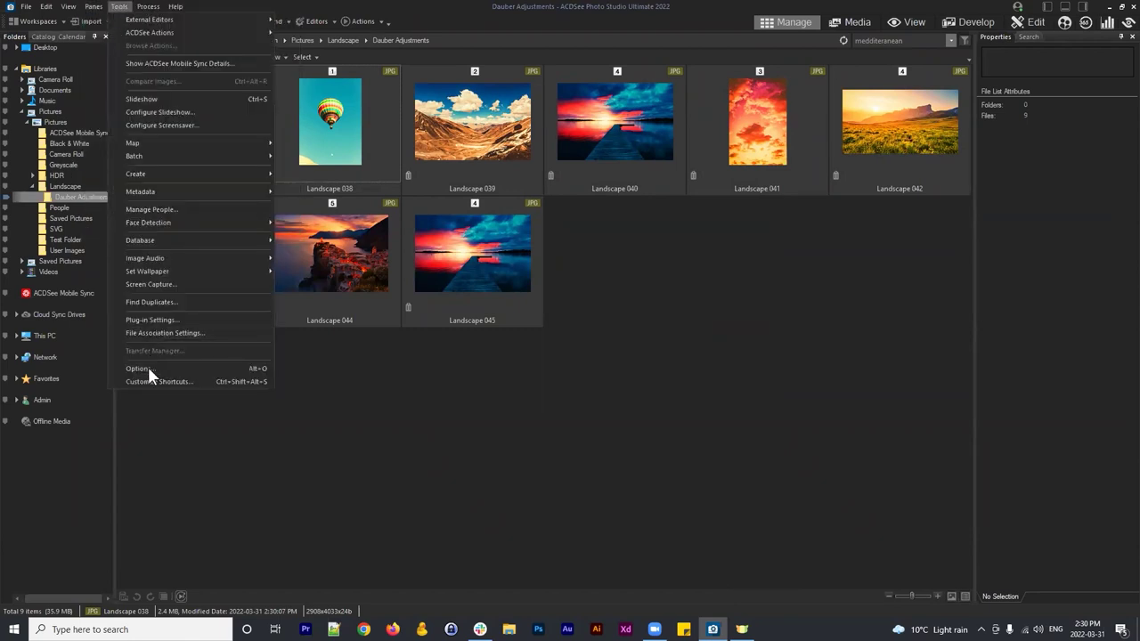
left_click(146, 366)
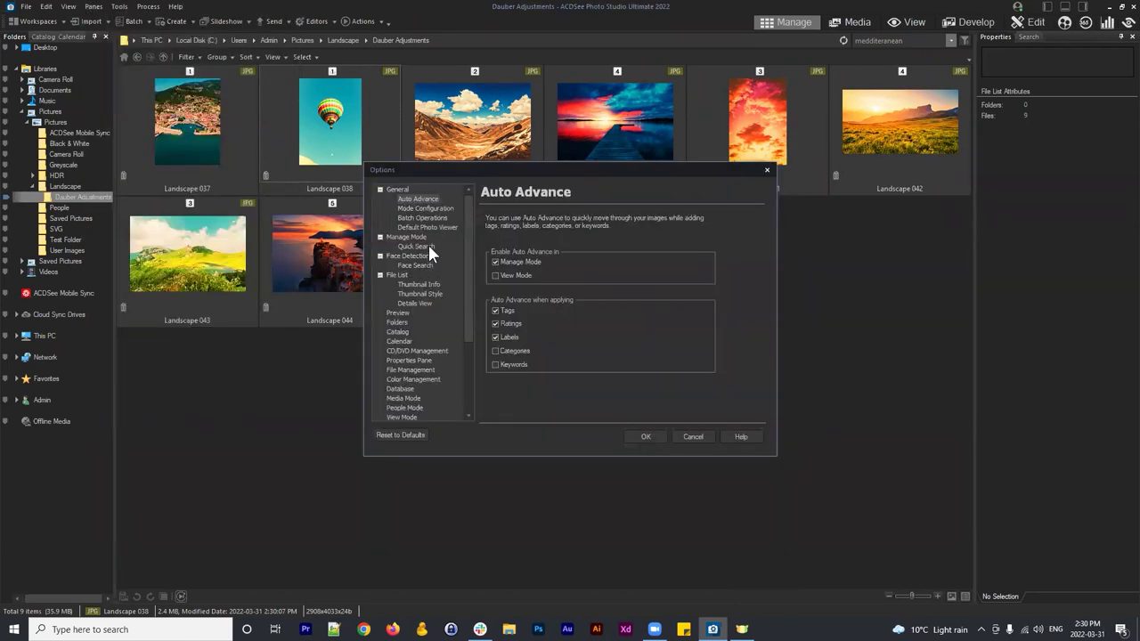
left_click(411, 246)
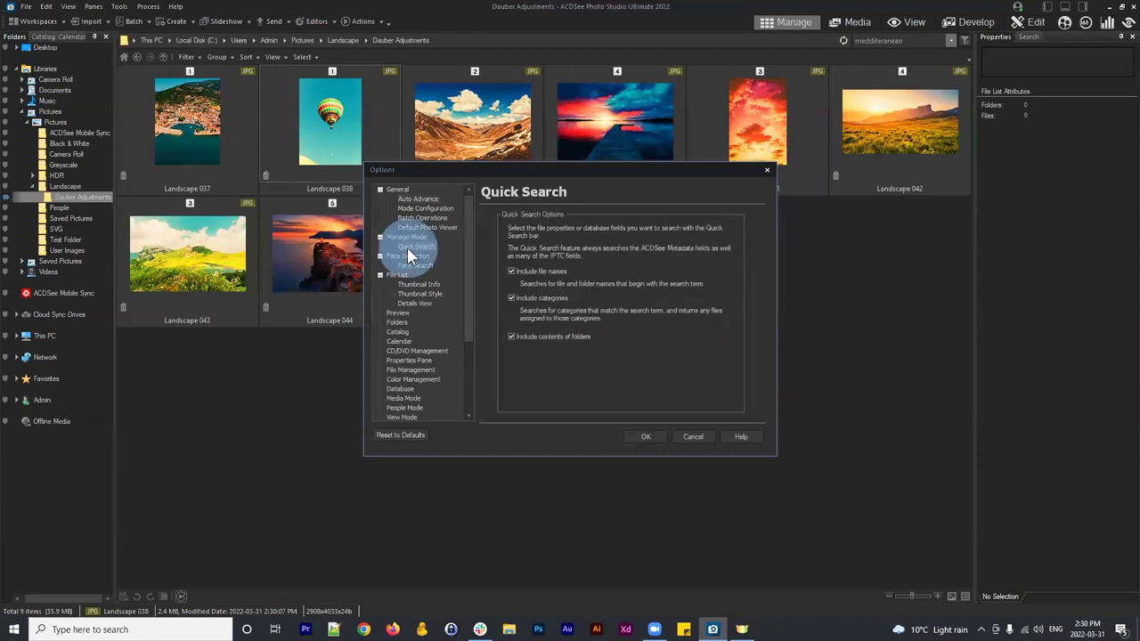
left_click(406, 236)
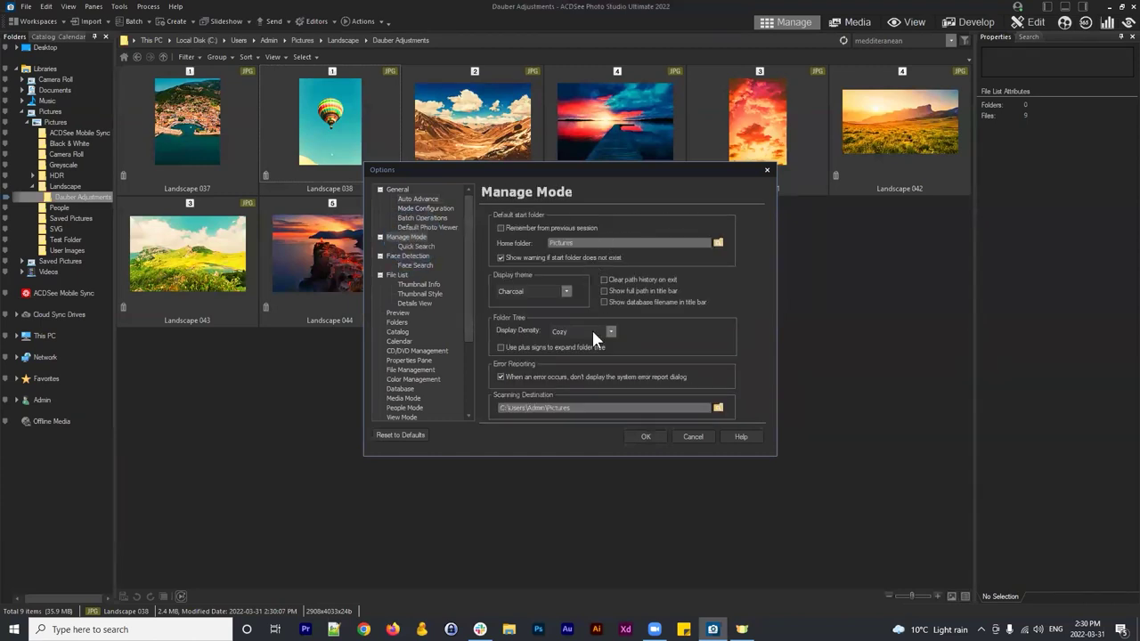
scroll(422, 309, "down", 3)
scroll(426, 372, "down", 1)
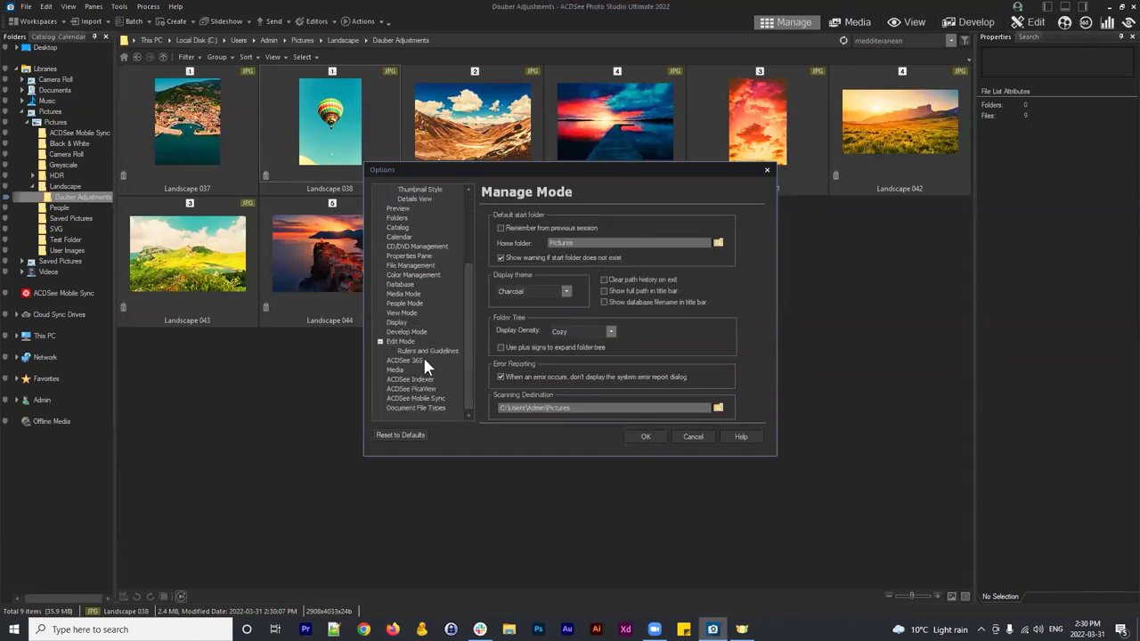
scroll(407, 342, "up", 4)
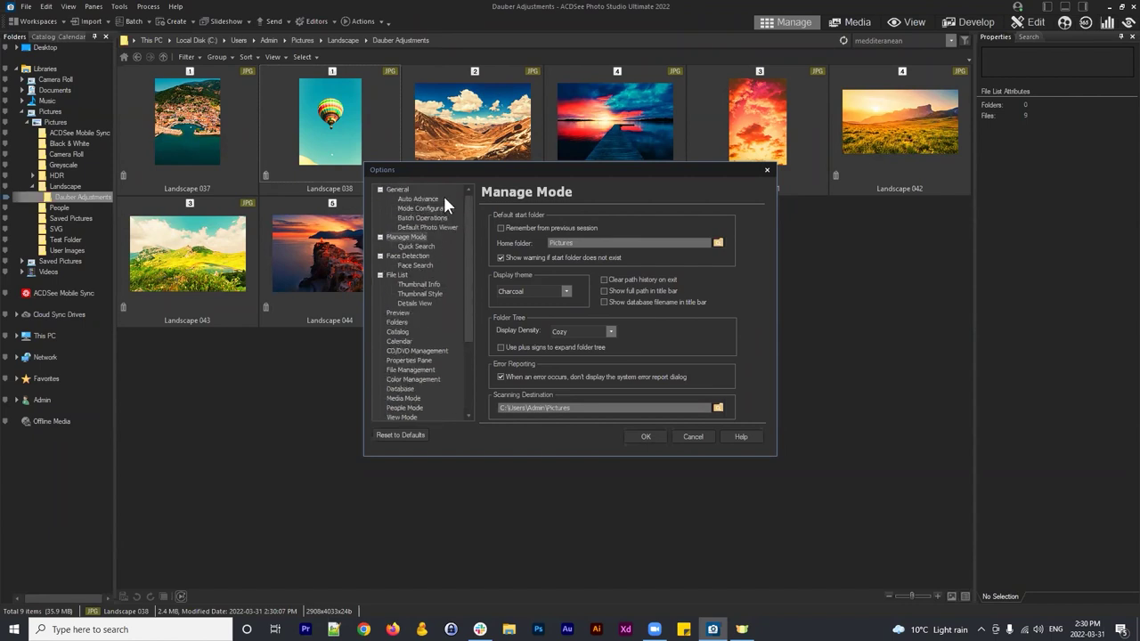
Step: Review the General, Edit Mode and Manage Mode option pages, and cancel the options dialog
left_click(397, 190)
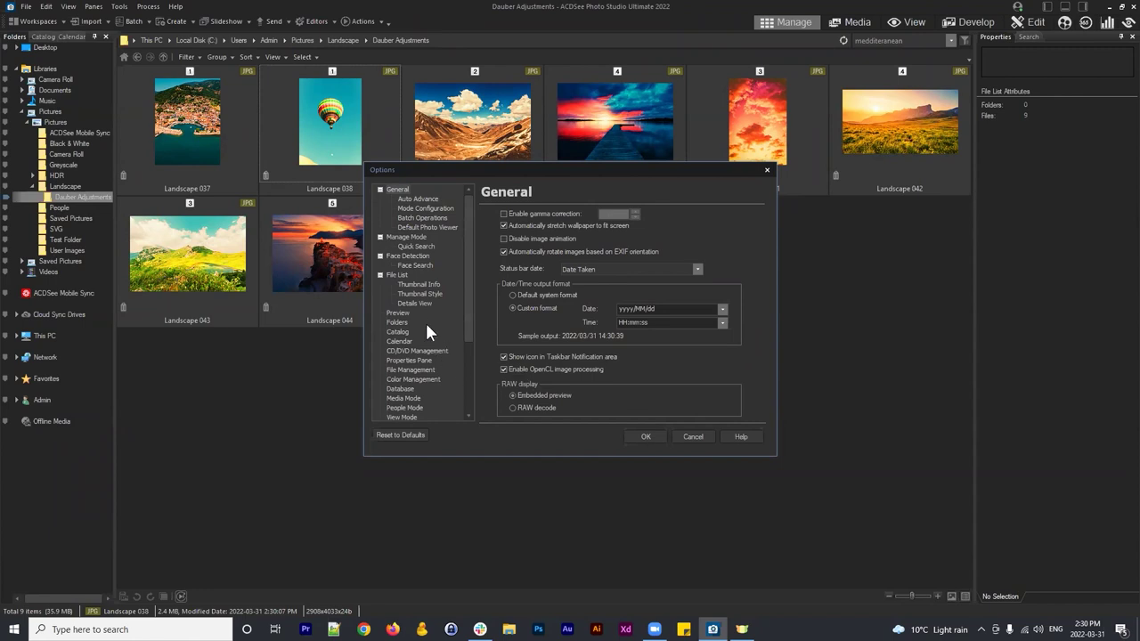
scroll(401, 344, "down", 2)
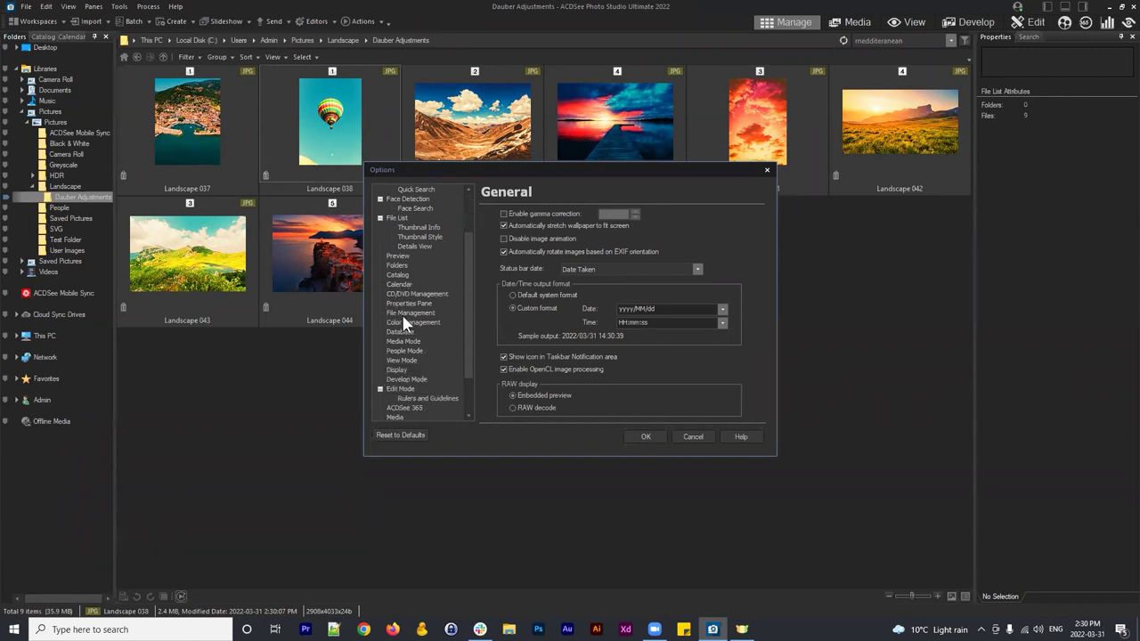
scroll(419, 362, "down", 2)
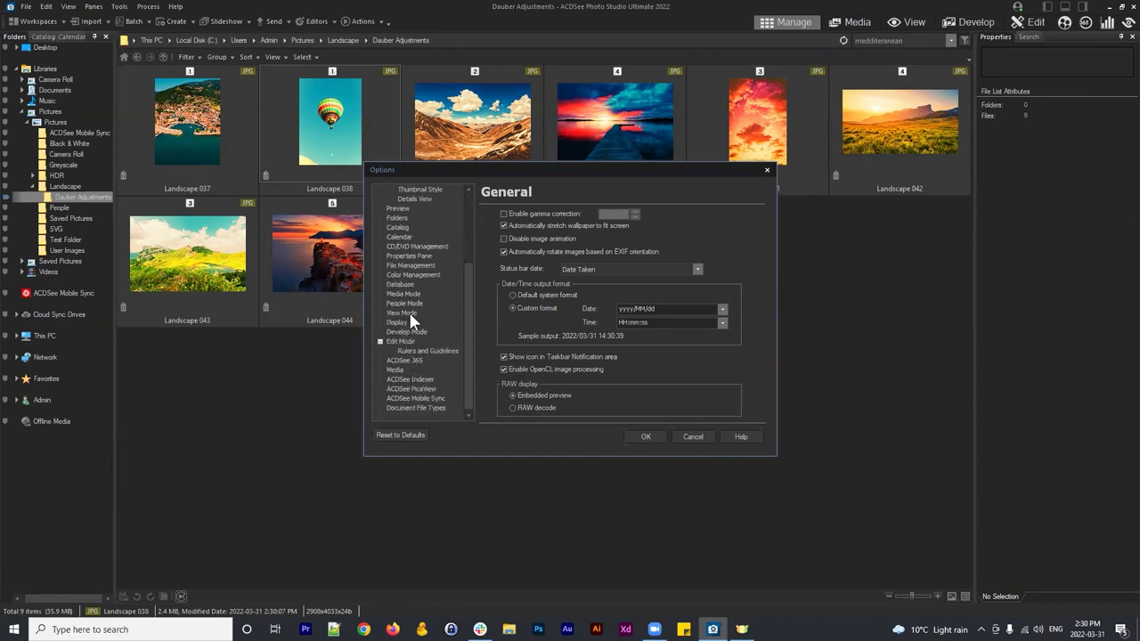
left_click(405, 343)
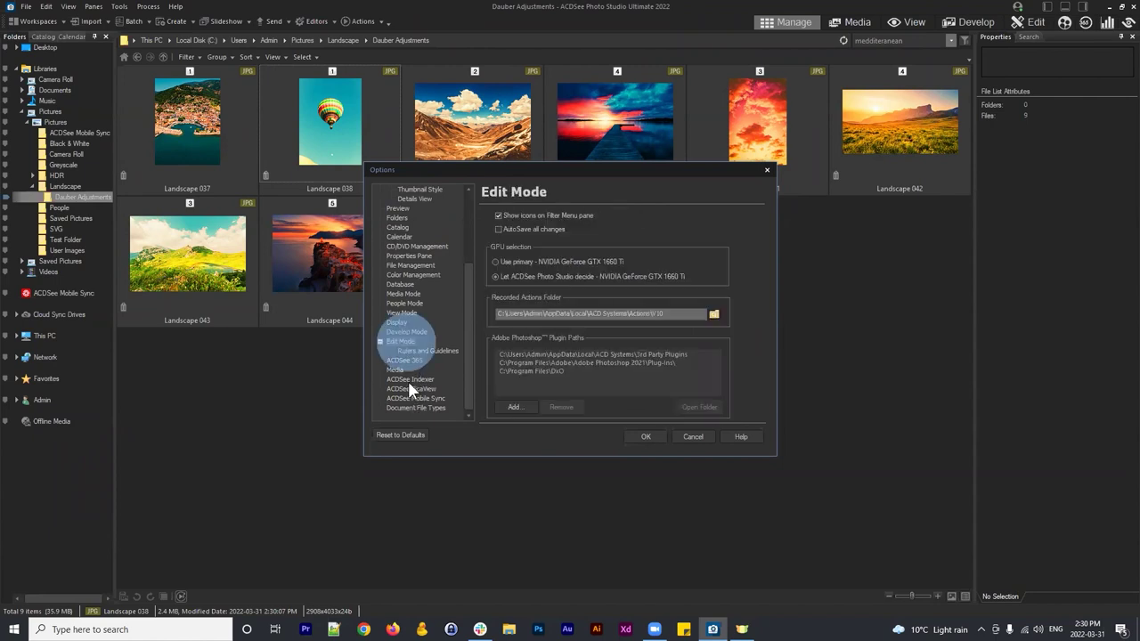
scroll(415, 374, "up", 4)
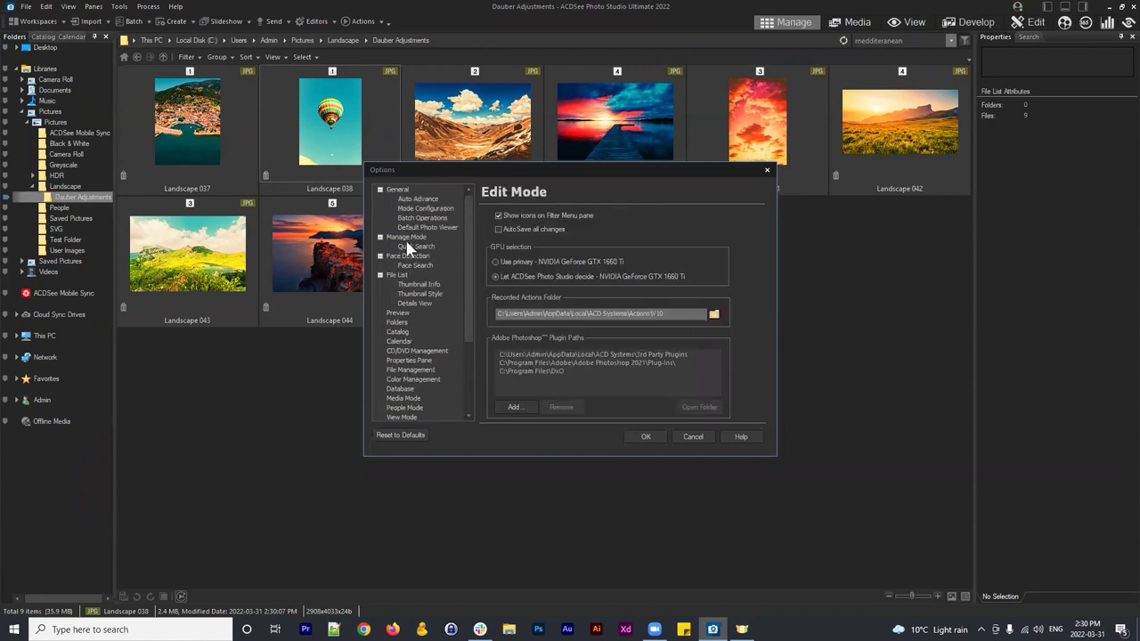
left_click(407, 238)
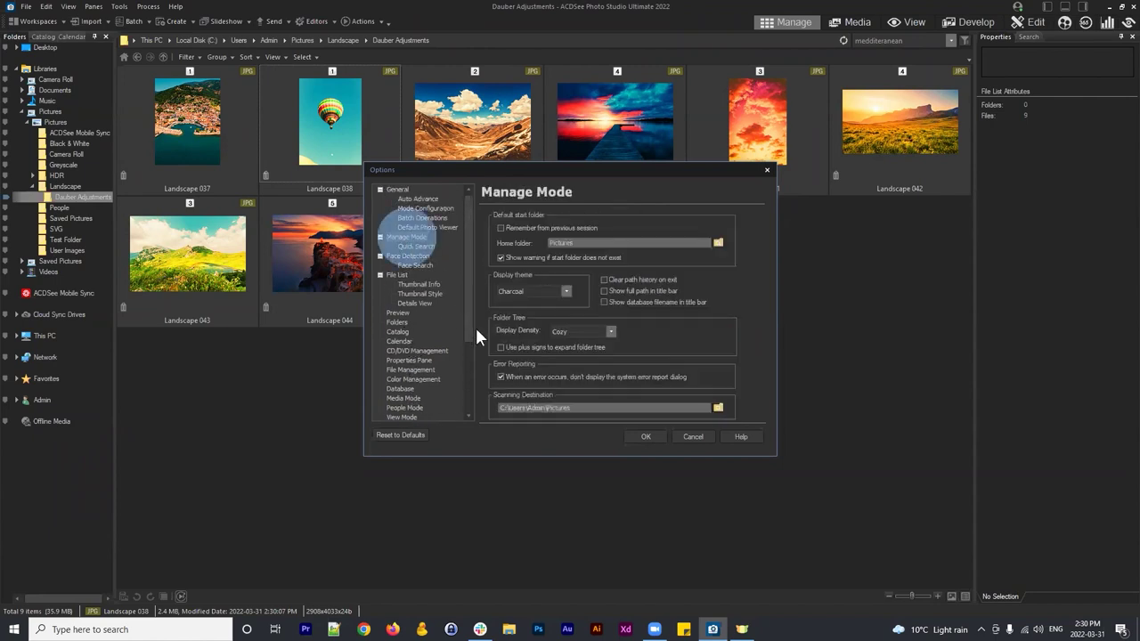
left_click(698, 437)
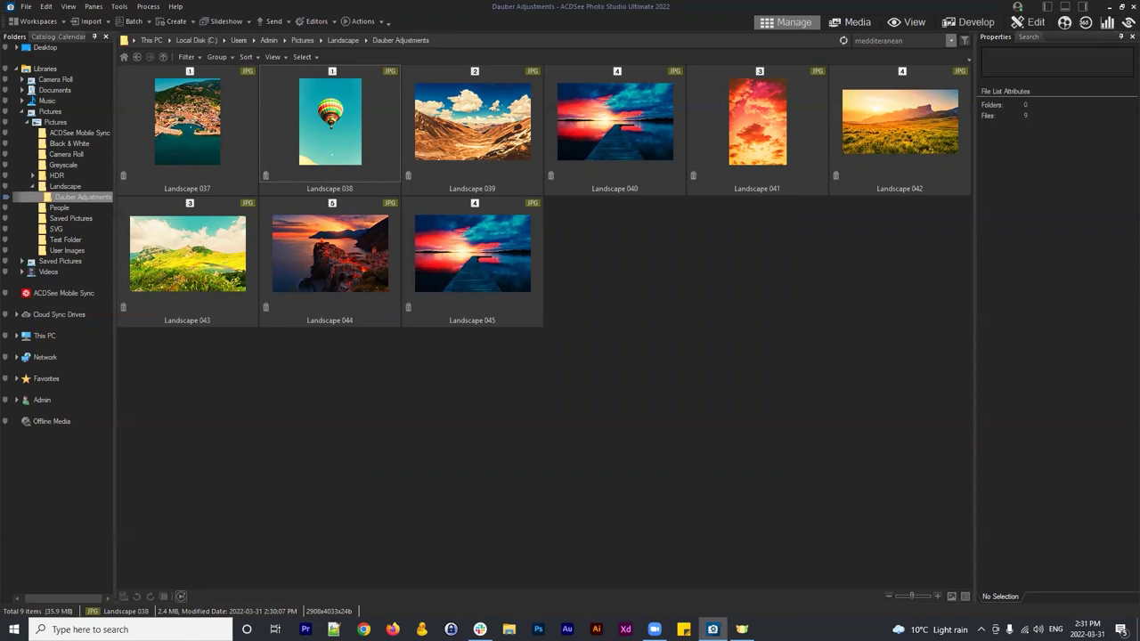
Step: Return to the Landscape folder and open Landscape 002 in Batch Edit
left_click(133, 20)
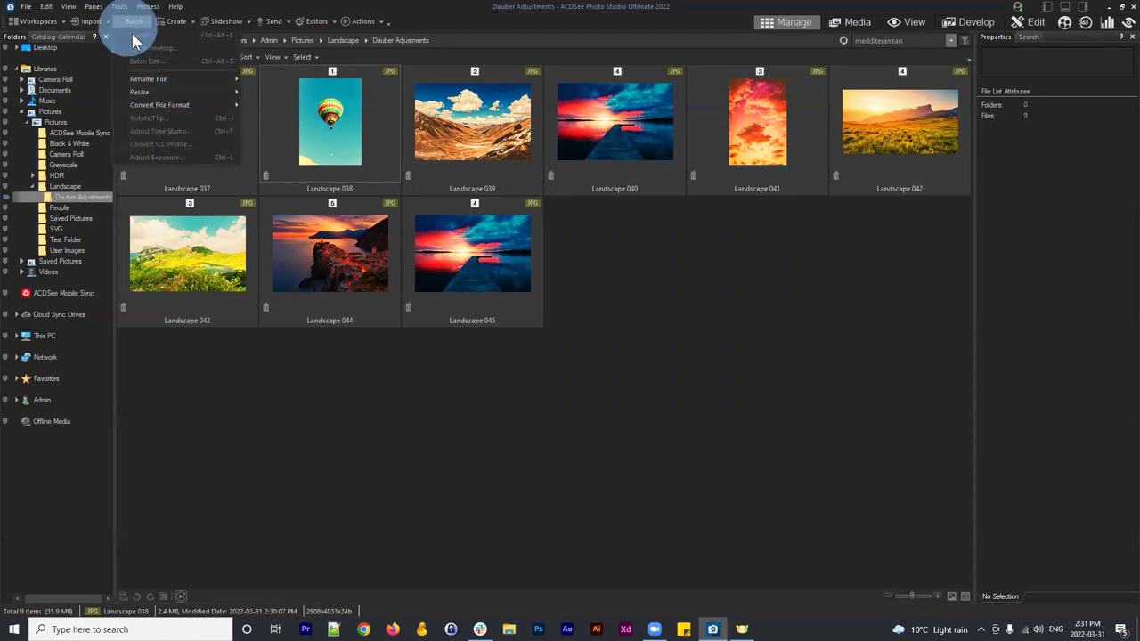
left_click(809, 360)
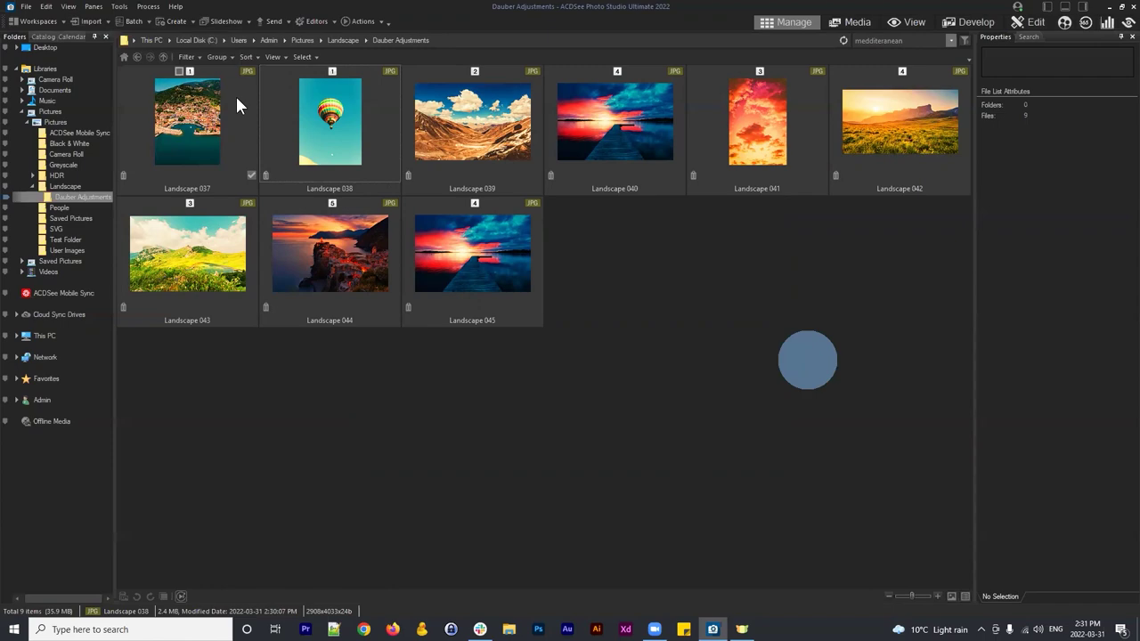
left_click(138, 57)
left_click(442, 122)
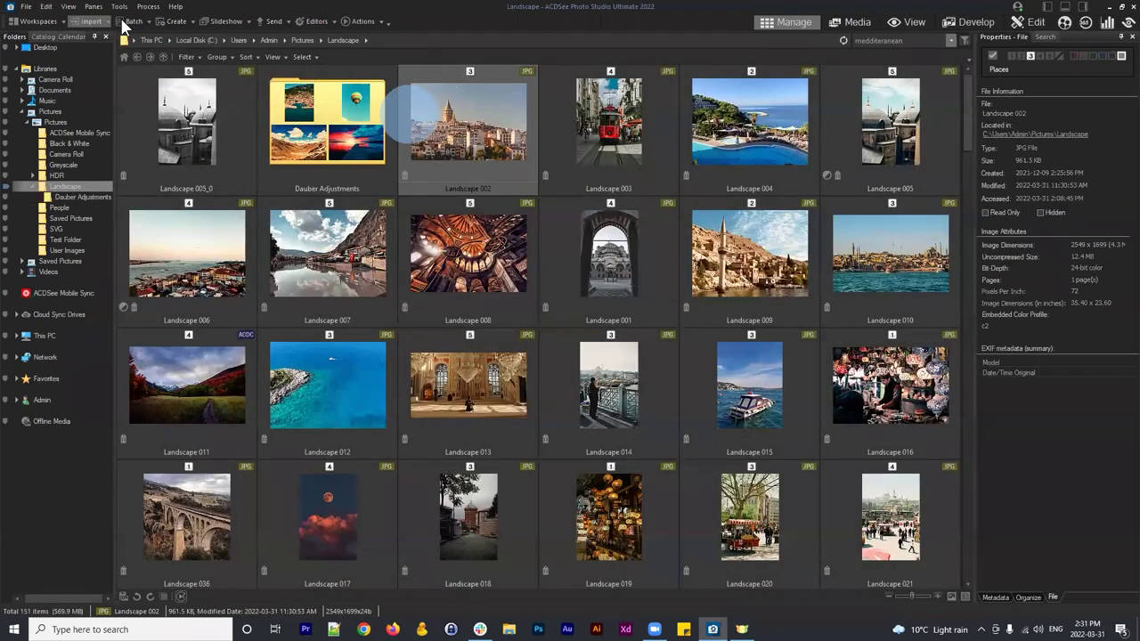
left_click(133, 21)
left_click(147, 61)
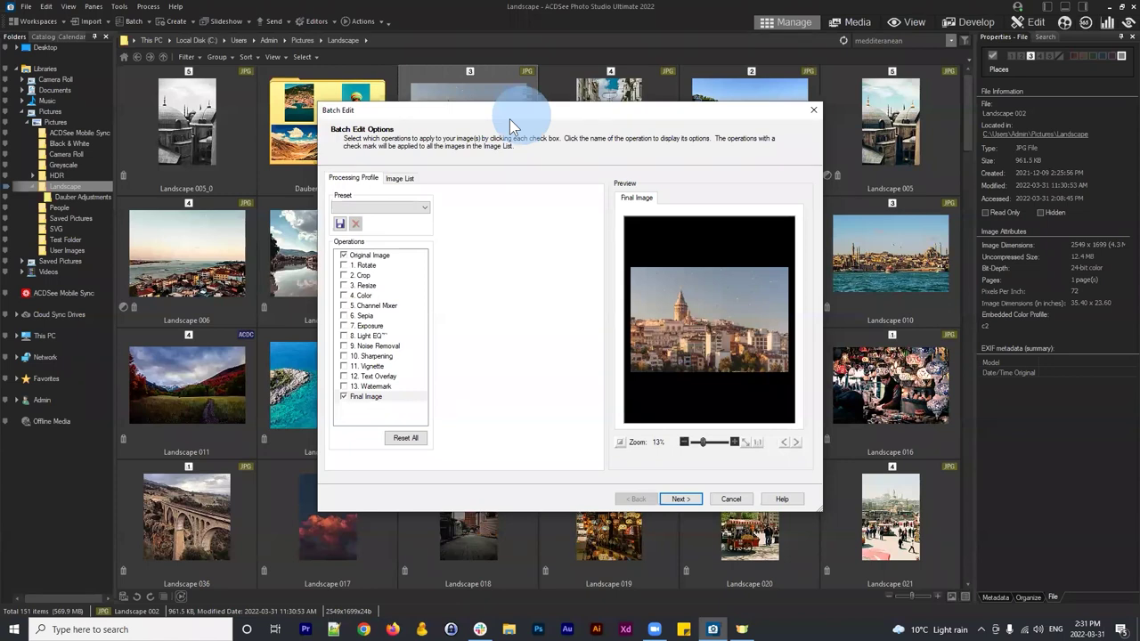
left_click_drag(509, 118, 508, 105)
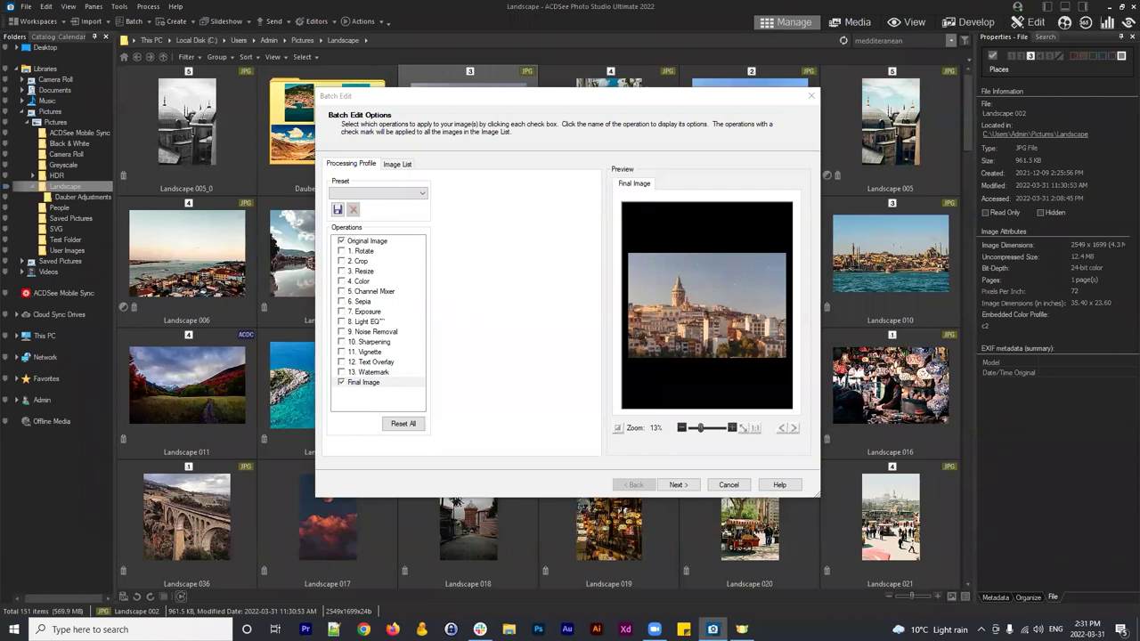
left_click(501, 262)
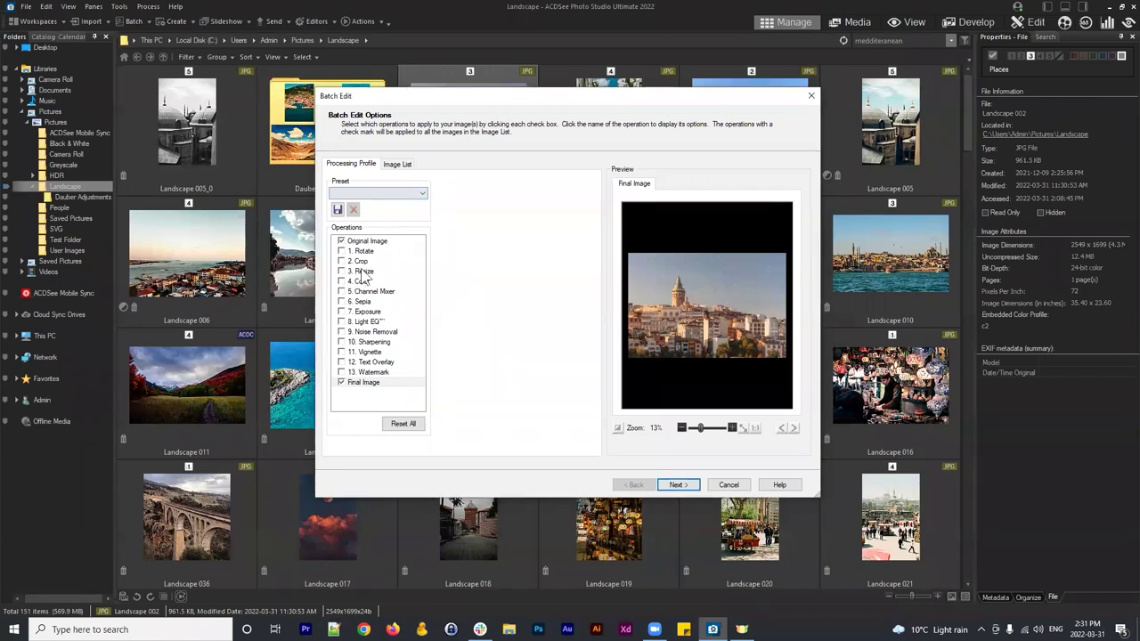
Step: Enable the Exposure operation with its Auto Levels adjustment in Batch Edit, and cancel the batch edit
left_click(341, 311)
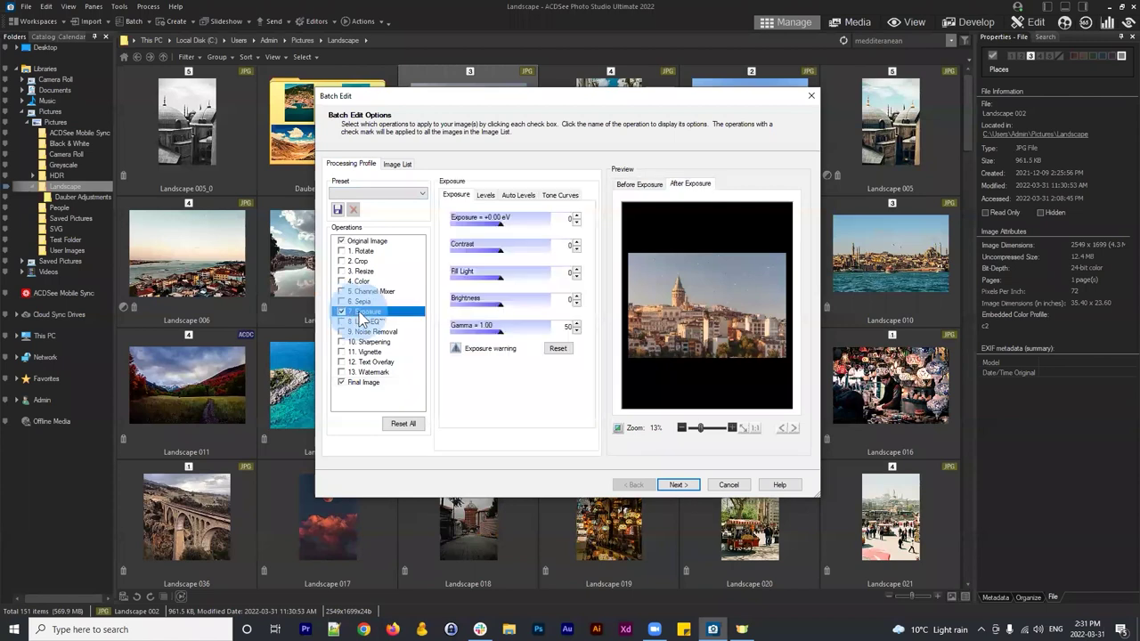
left_click(520, 195)
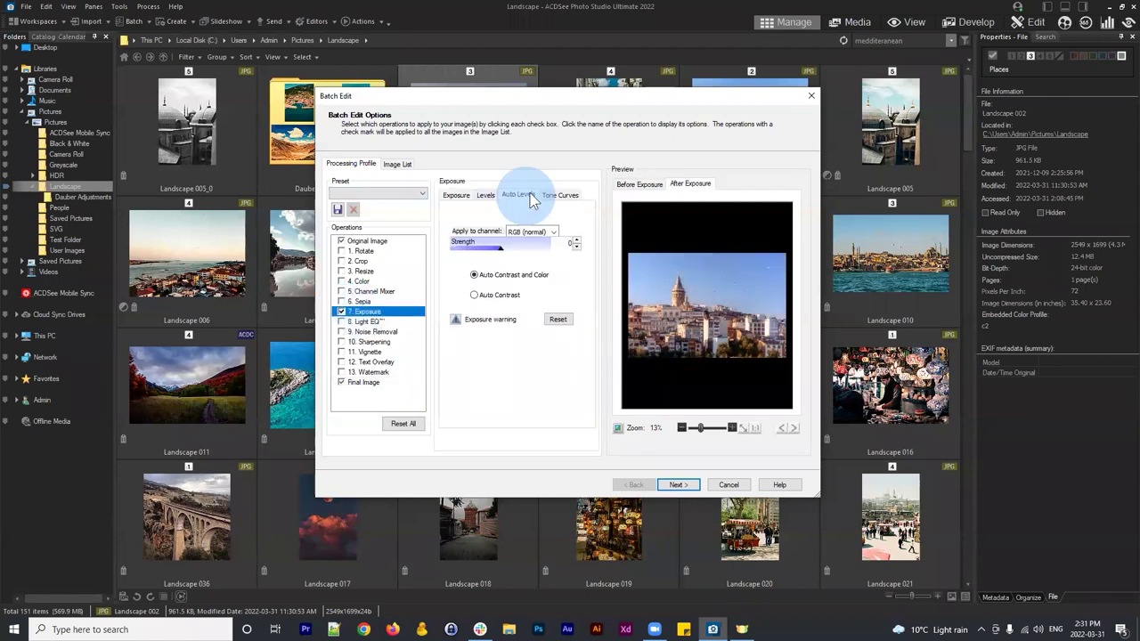
left_click_drag(420, 98, 401, 92)
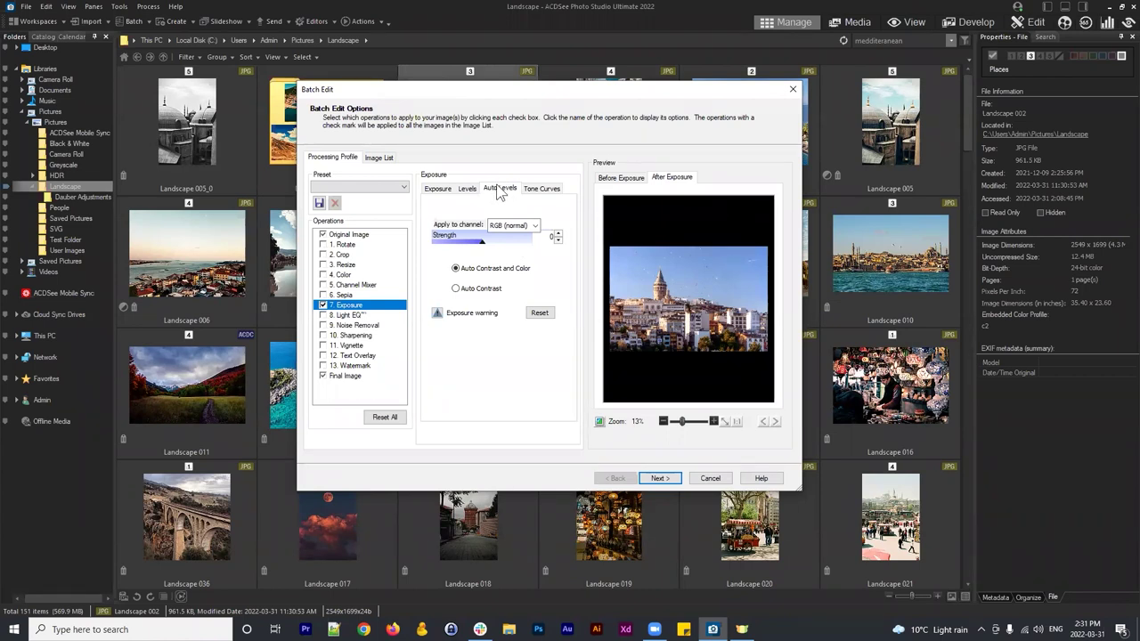
left_click_drag(386, 92, 411, 99)
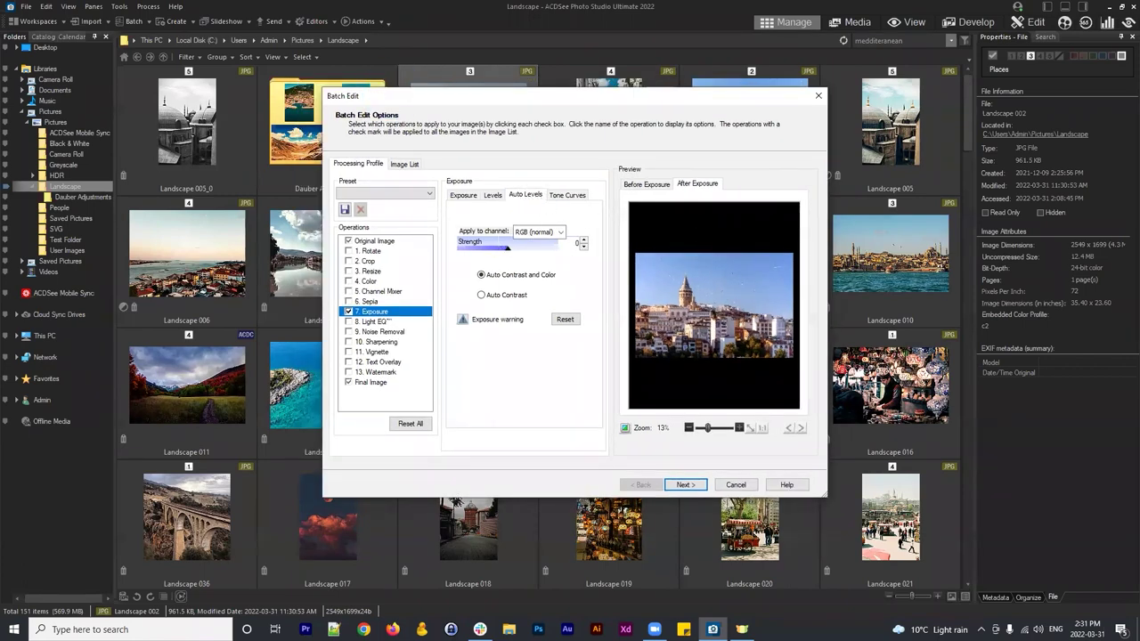
left_click(735, 484)
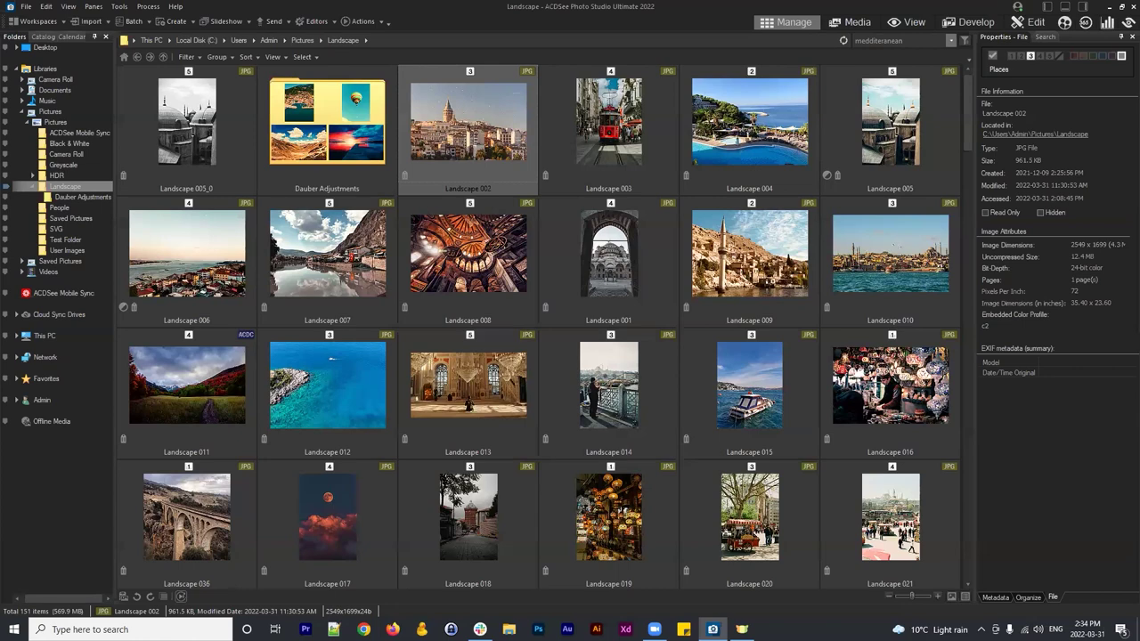
Step: Show the Catalog and list the photos assigned to the Muse category with Easy-Select
left_click(44, 37)
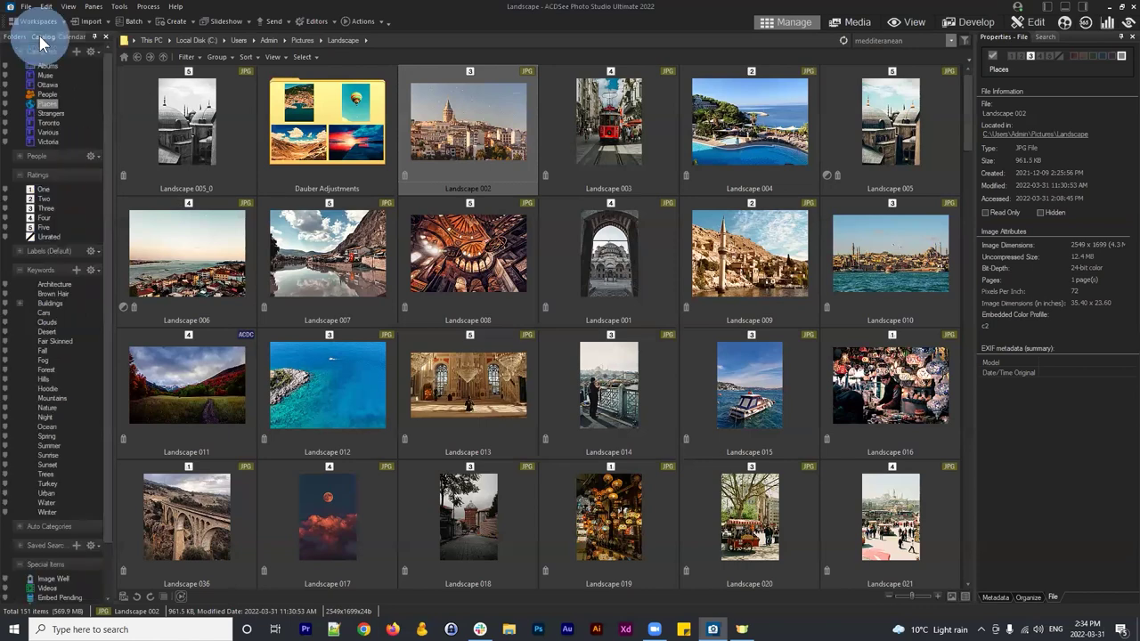
left_click(621, 132)
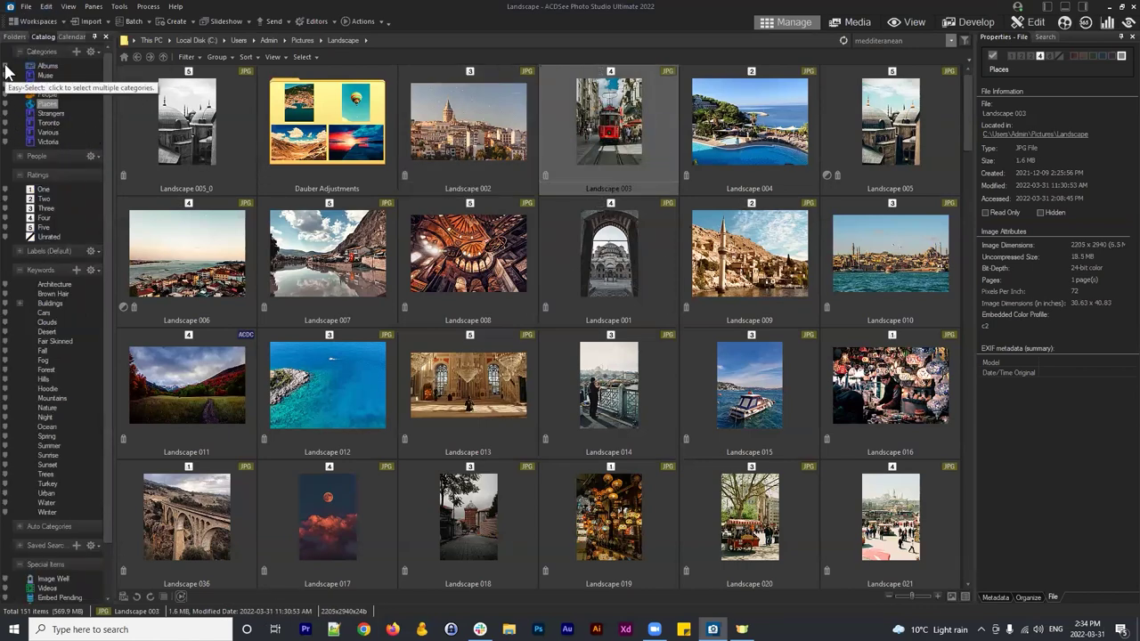
left_click(476, 270)
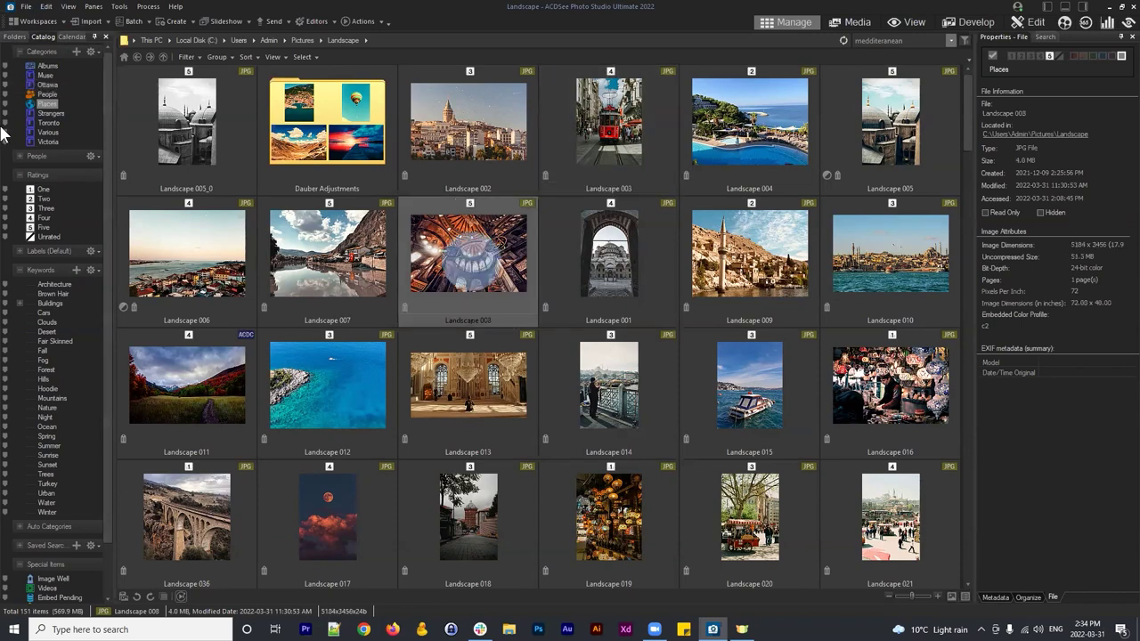
left_click(5, 76)
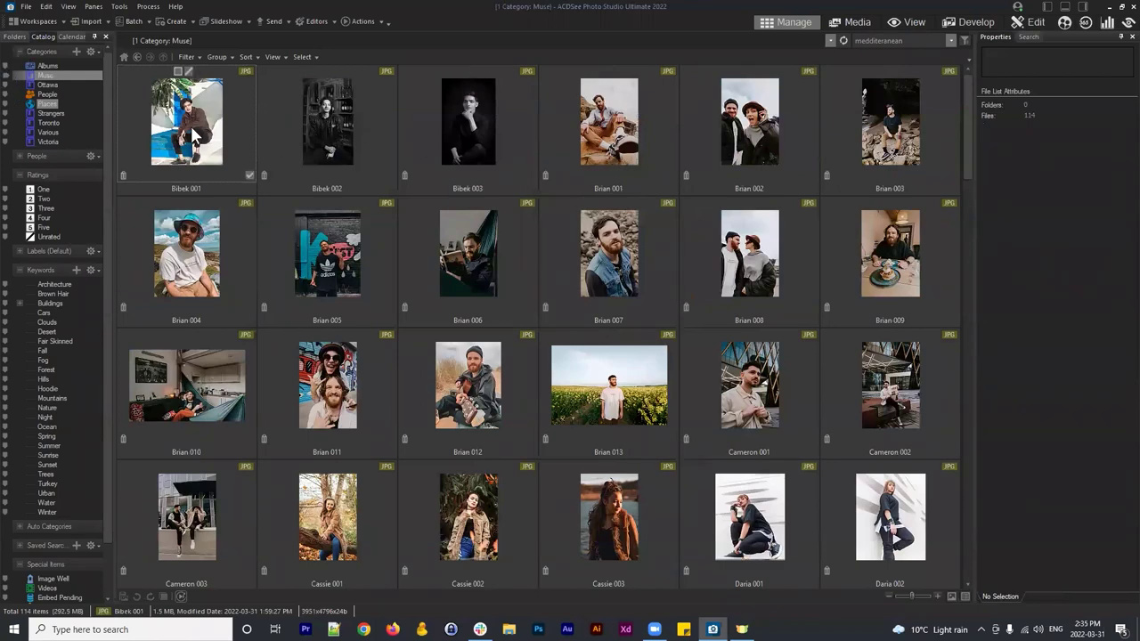
Step: List the photos in the Places category that are rated One, and look through them
left_click(12, 103)
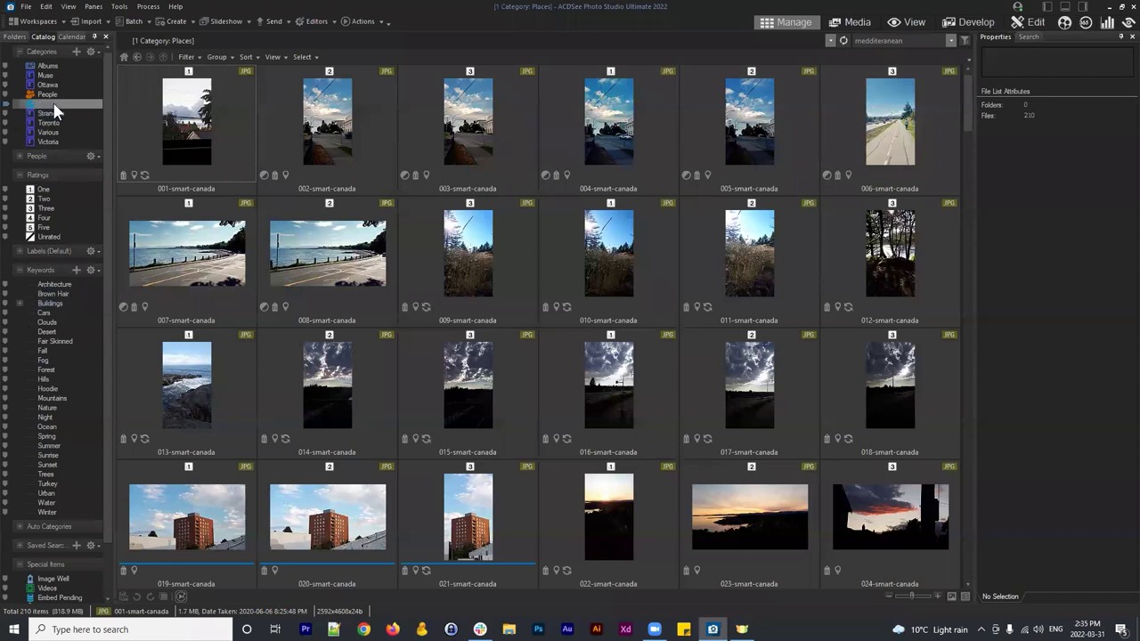
left_click(5, 190)
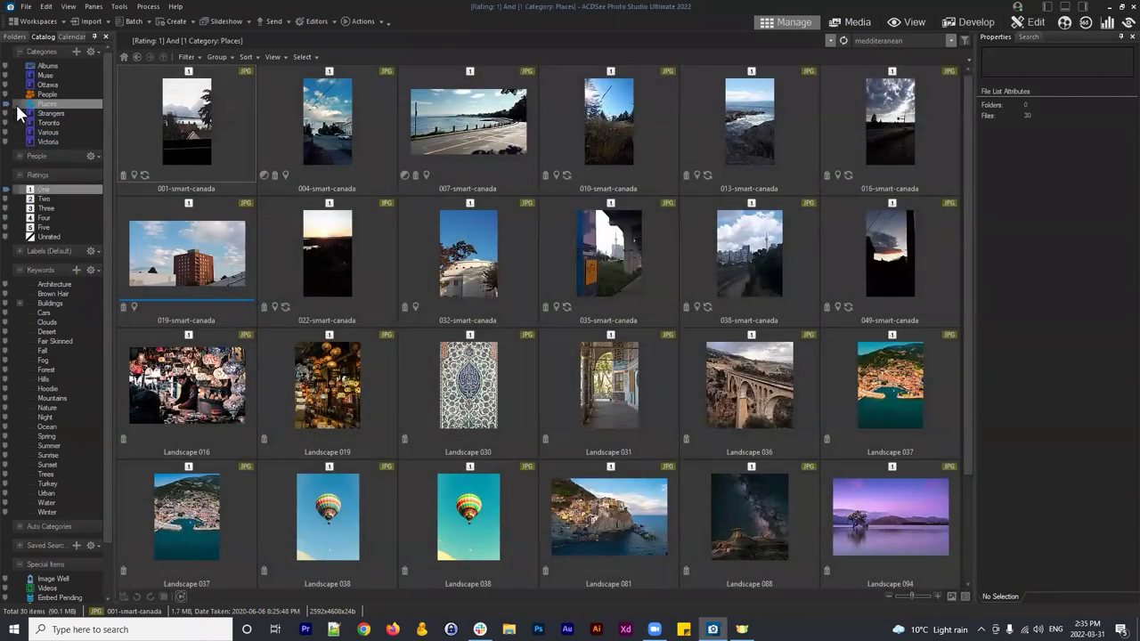
scroll(399, 205, "down", 1)
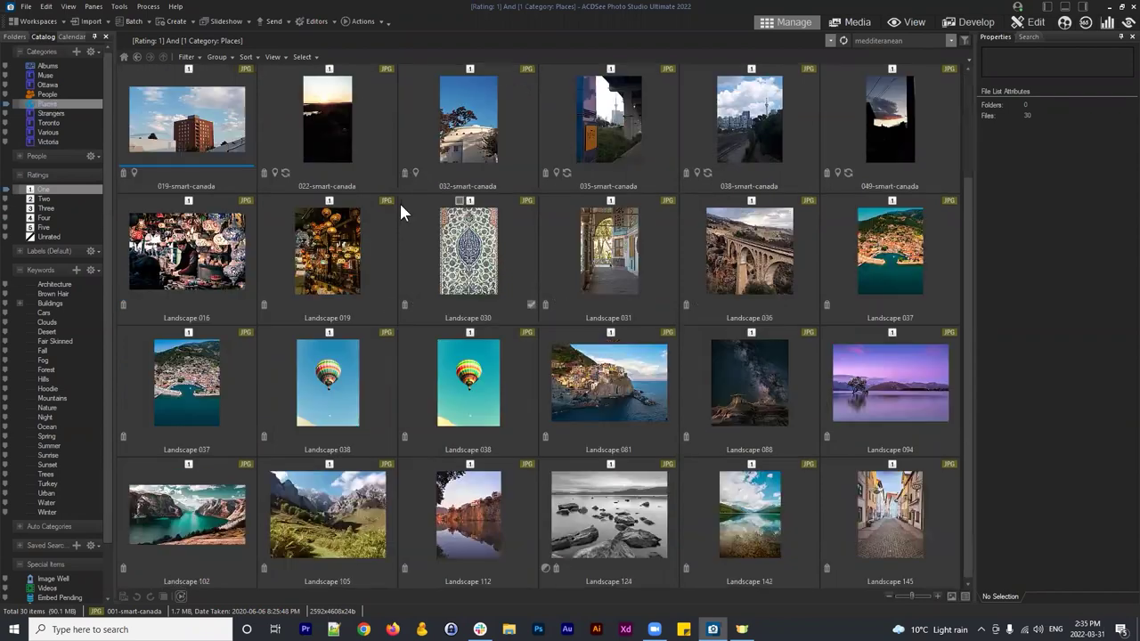
scroll(517, 438, "up", 1)
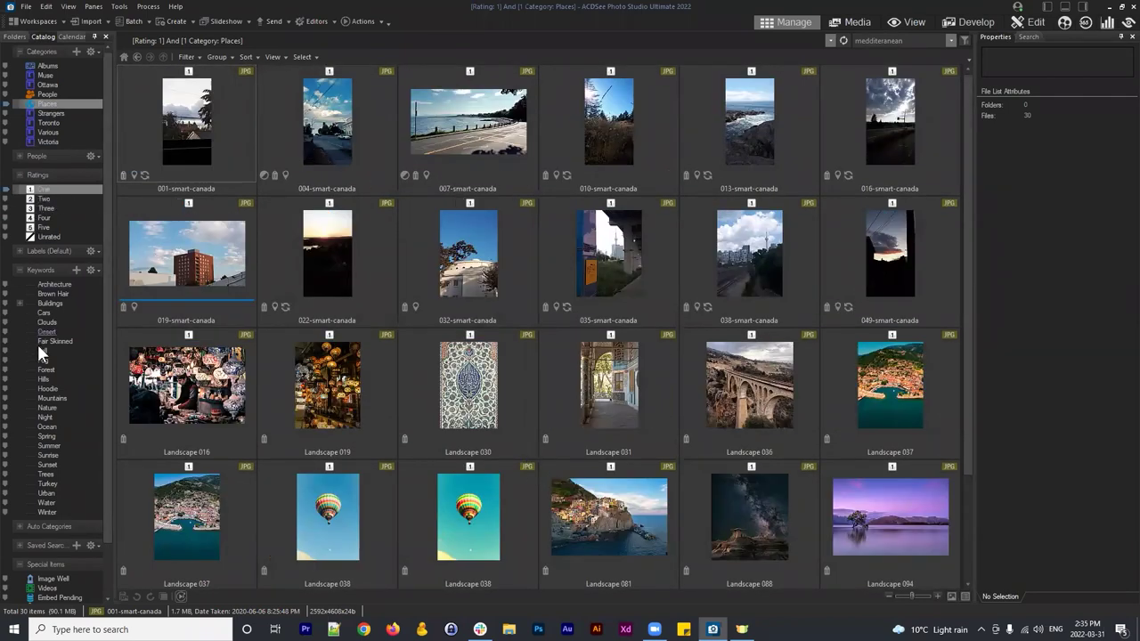
Step: Narrow the photos in the Places category rated One to those with the Ocean keyword
scroll(29, 410, "down", 2)
scroll(30, 414, "up", 1)
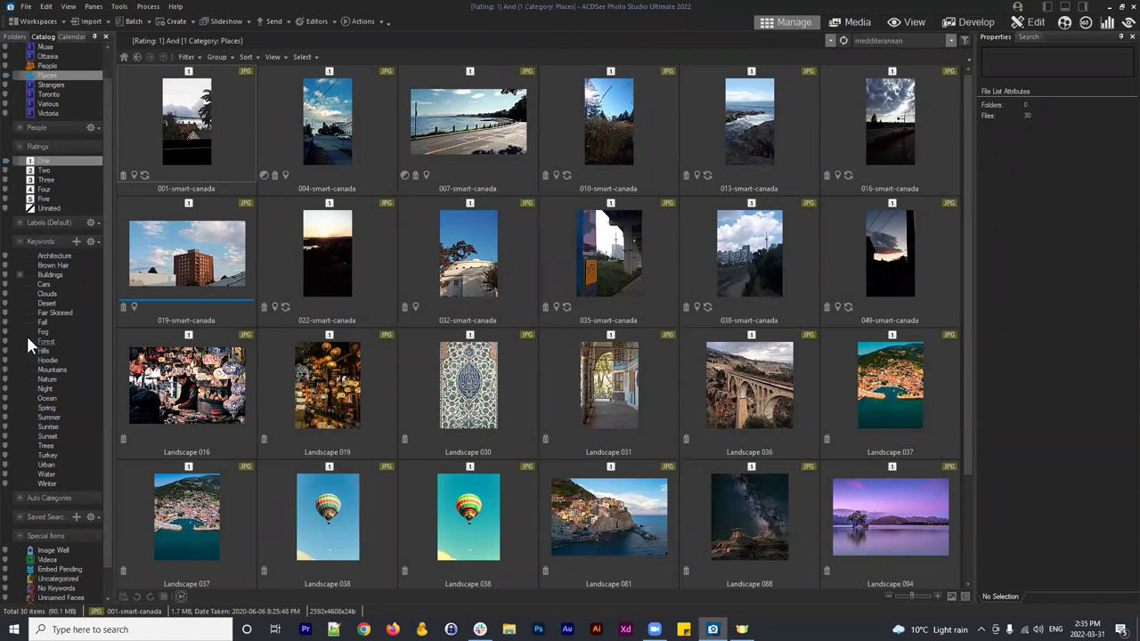
scroll(36, 336, "up", 1)
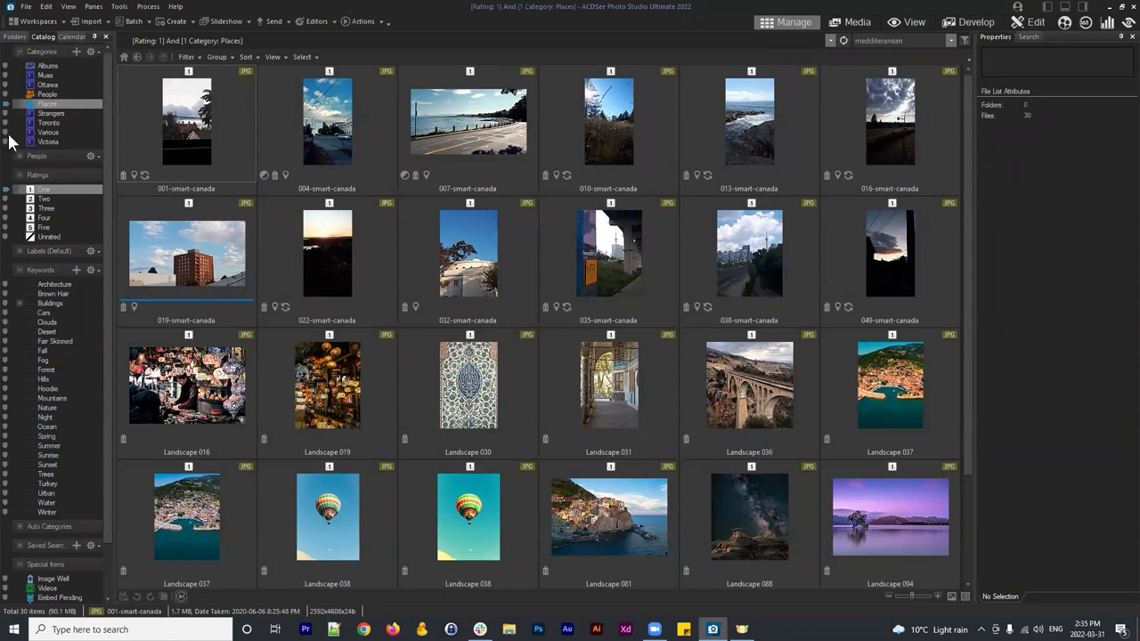
left_click(6, 428)
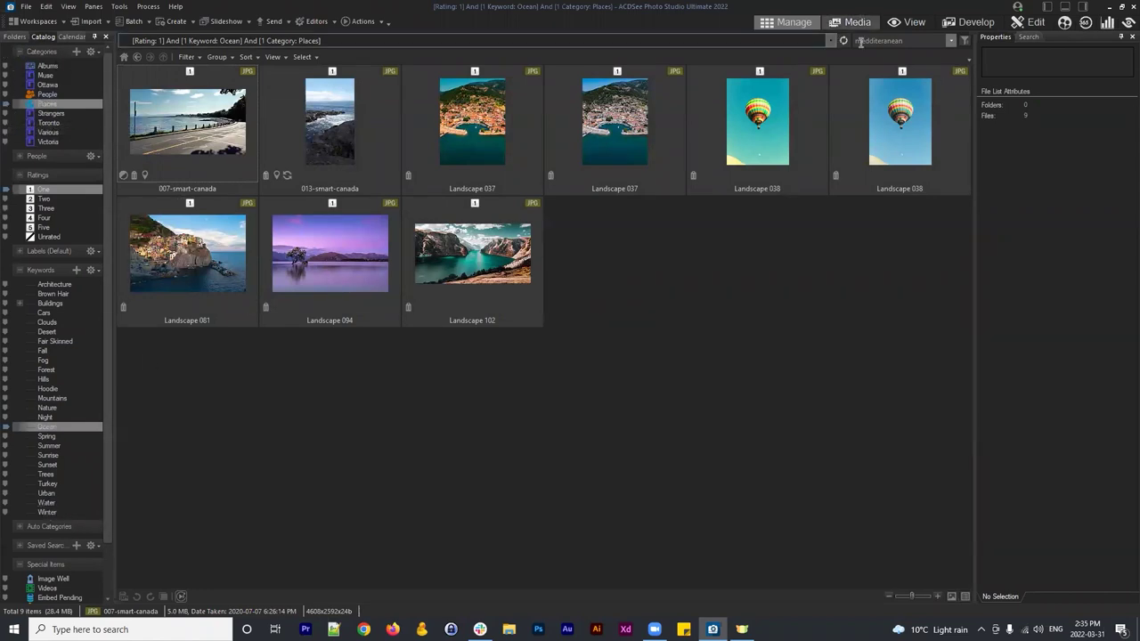
Step: Open the program's Help Contents in the browser, and close the page to return to ACDSee
double_click(904, 40)
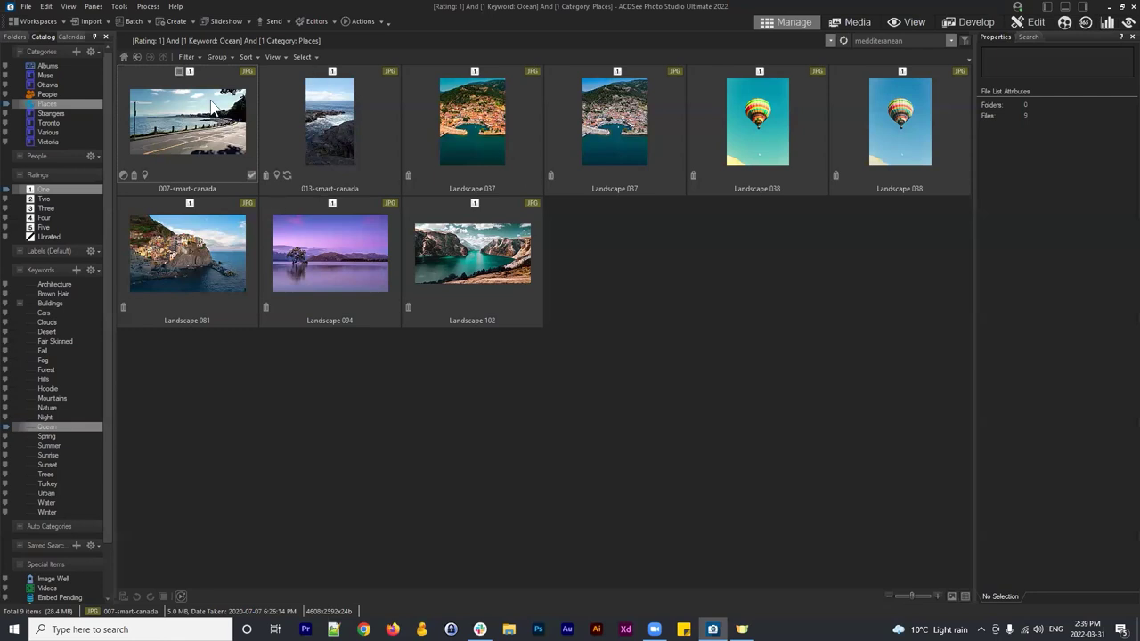
left_click(183, 10)
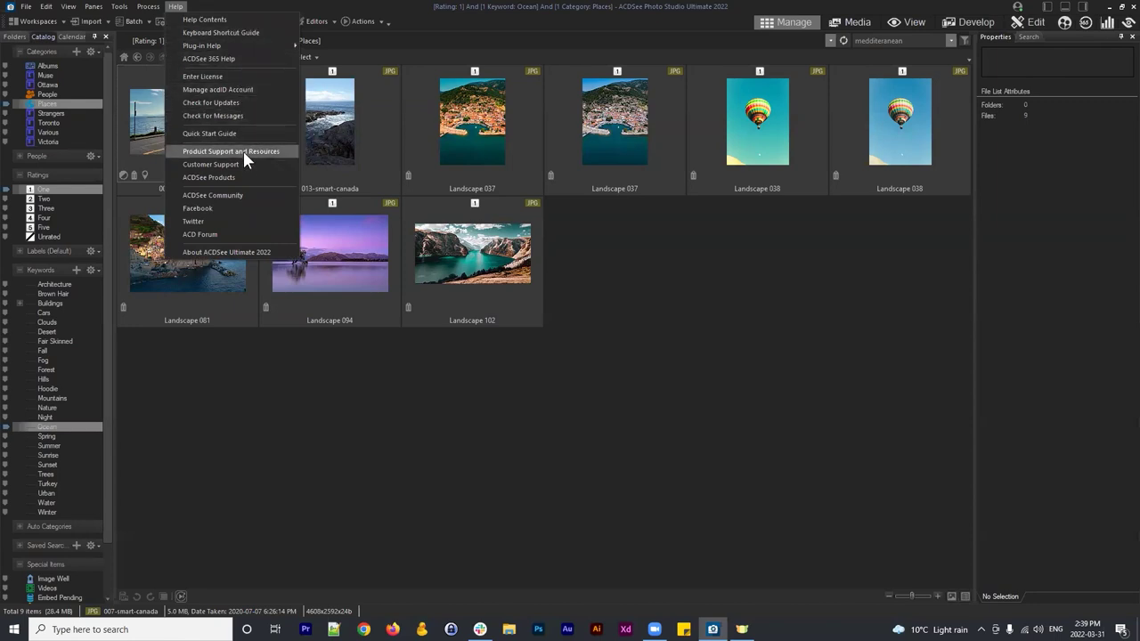
left_click(175, 6)
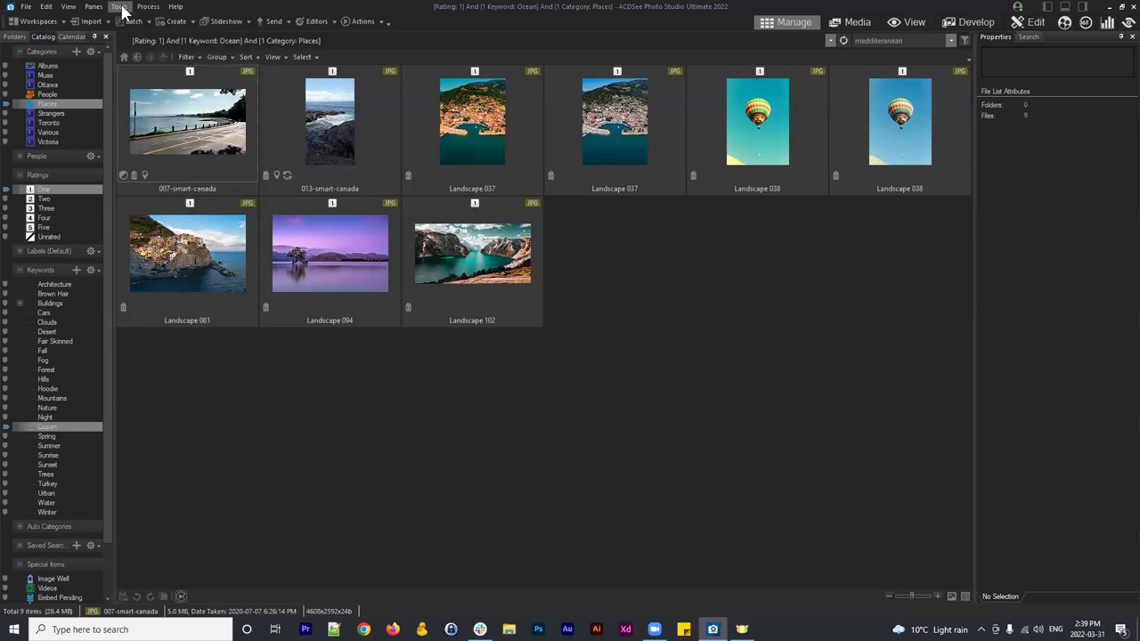
left_click(119, 7)
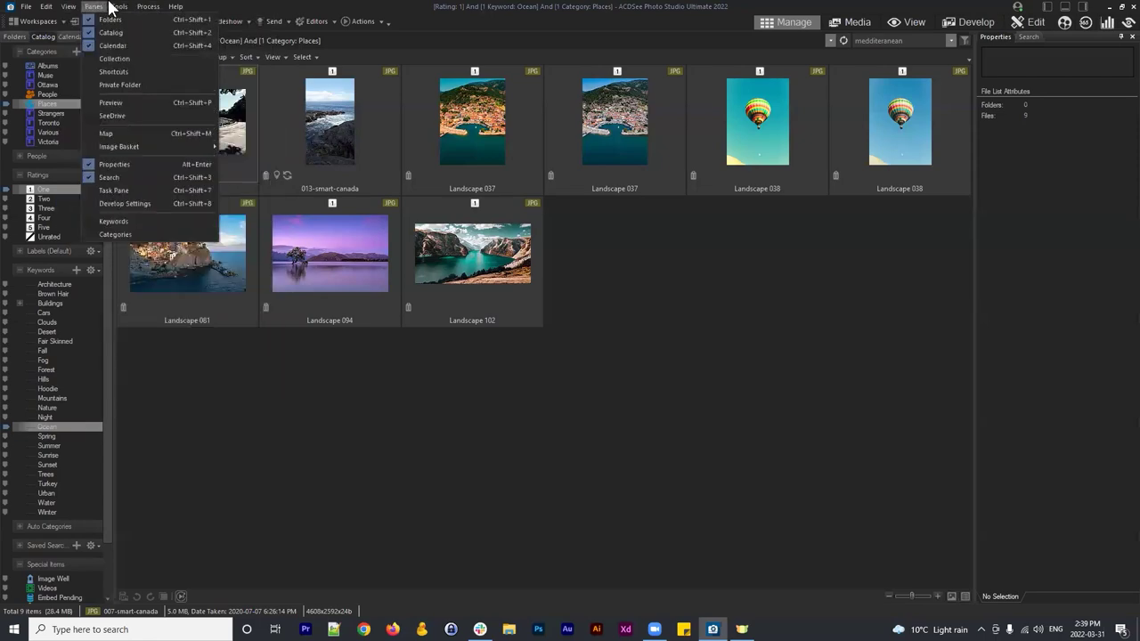
left_click(182, 9)
left_click(200, 19)
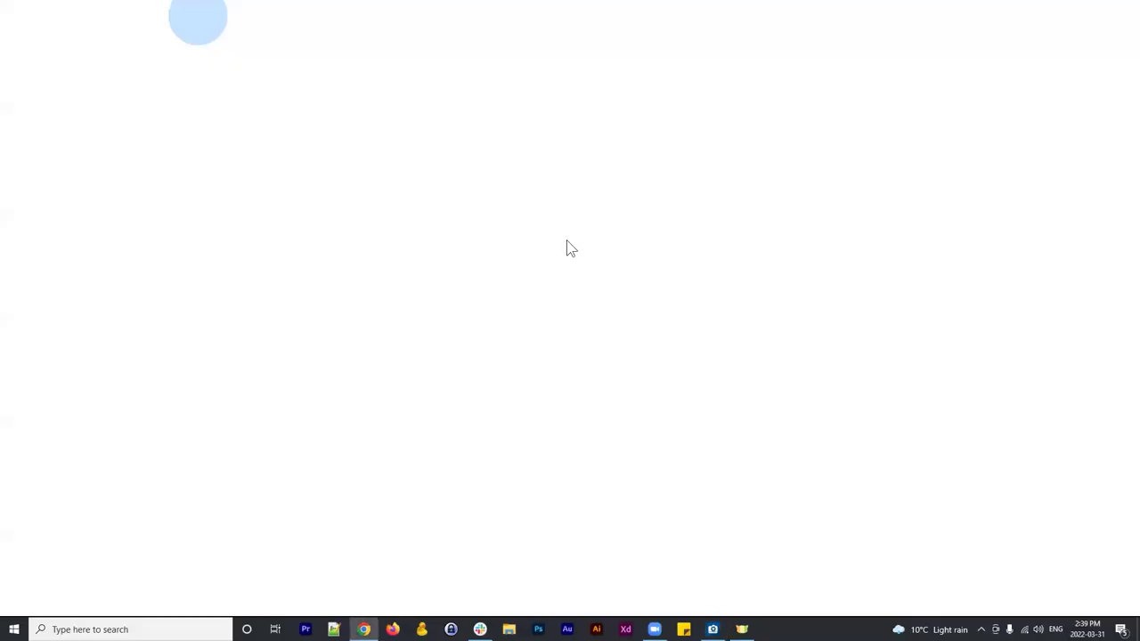
left_click(1123, 12)
Step: View the About ACDSee Ultimate 2022 information and close it
left_click(176, 6)
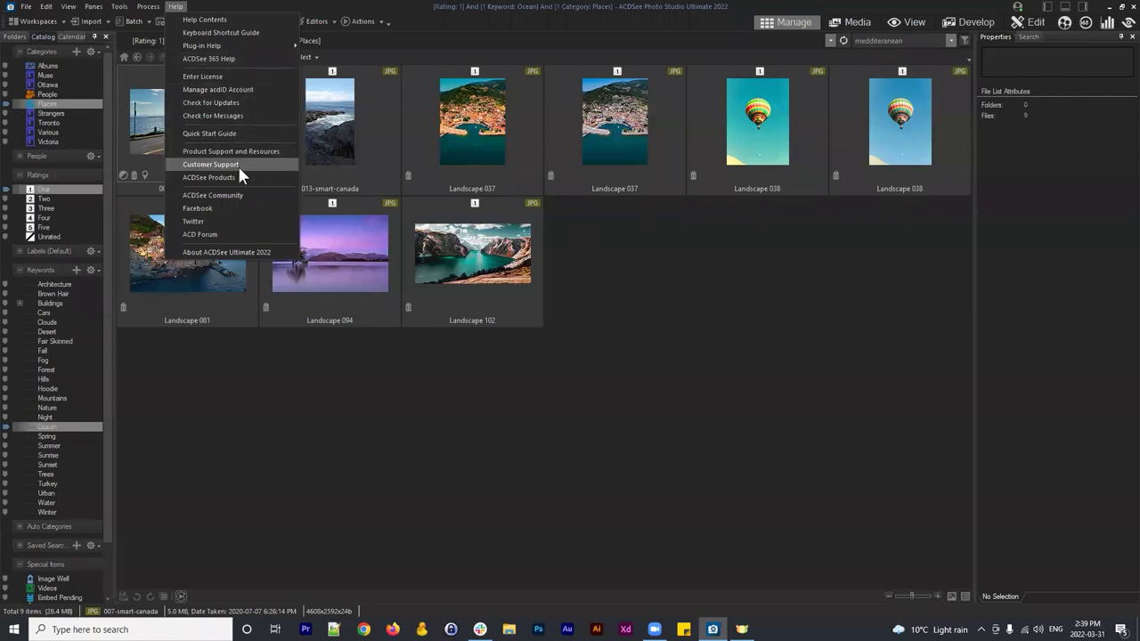
left_click(237, 248)
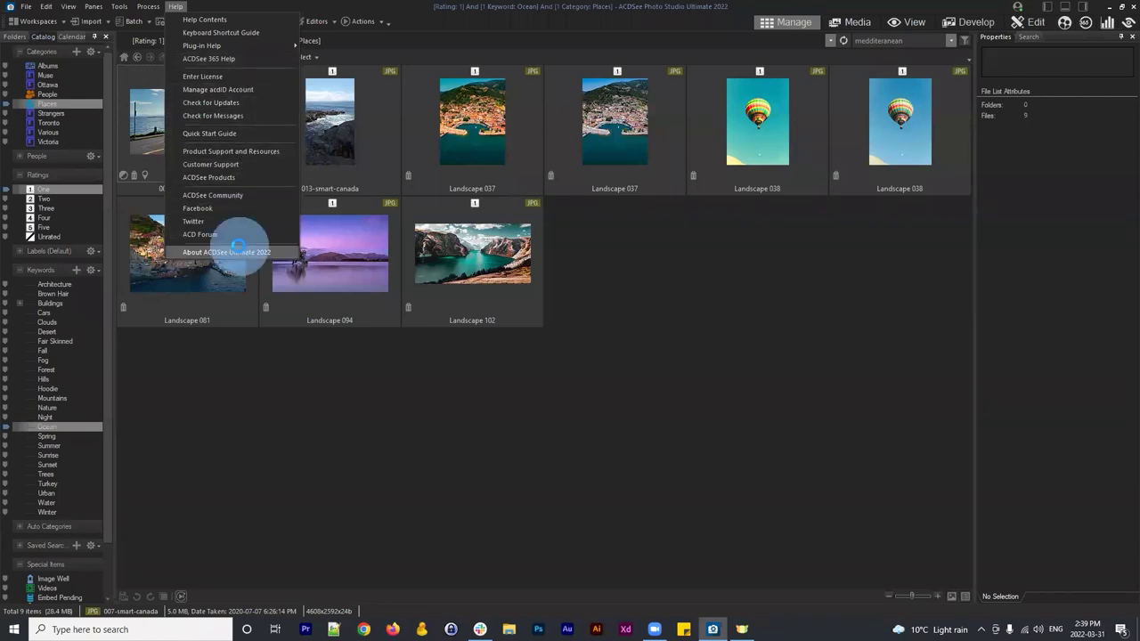
left_click(712, 418)
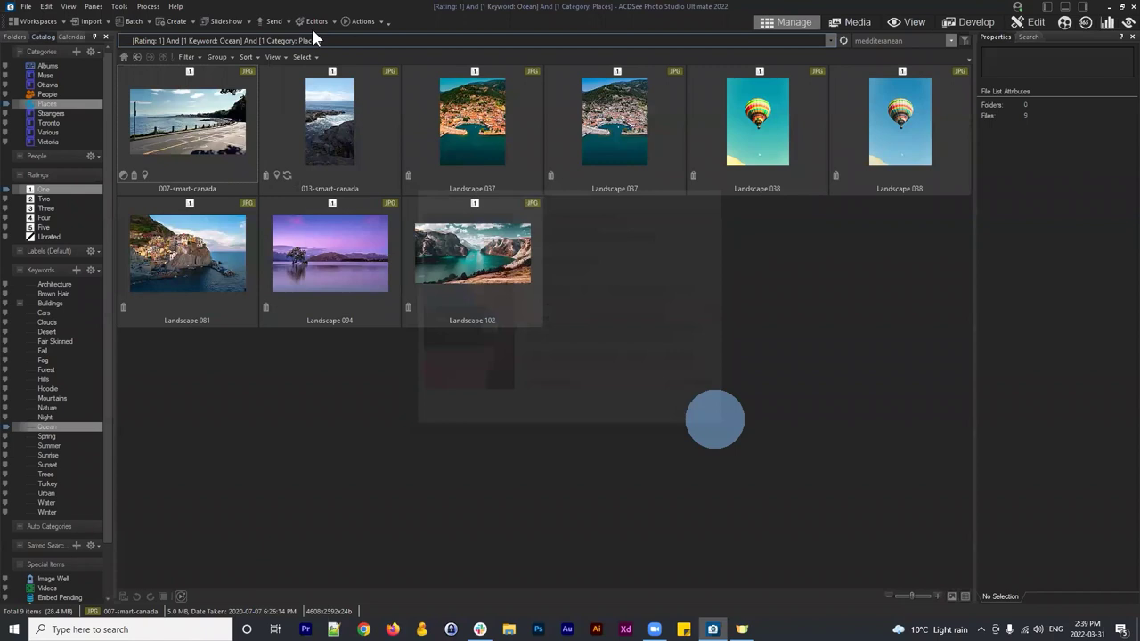
Step: Show the ACDSee Mobile Sync details to examine the QR code and network information, and close them
left_click(174, 6)
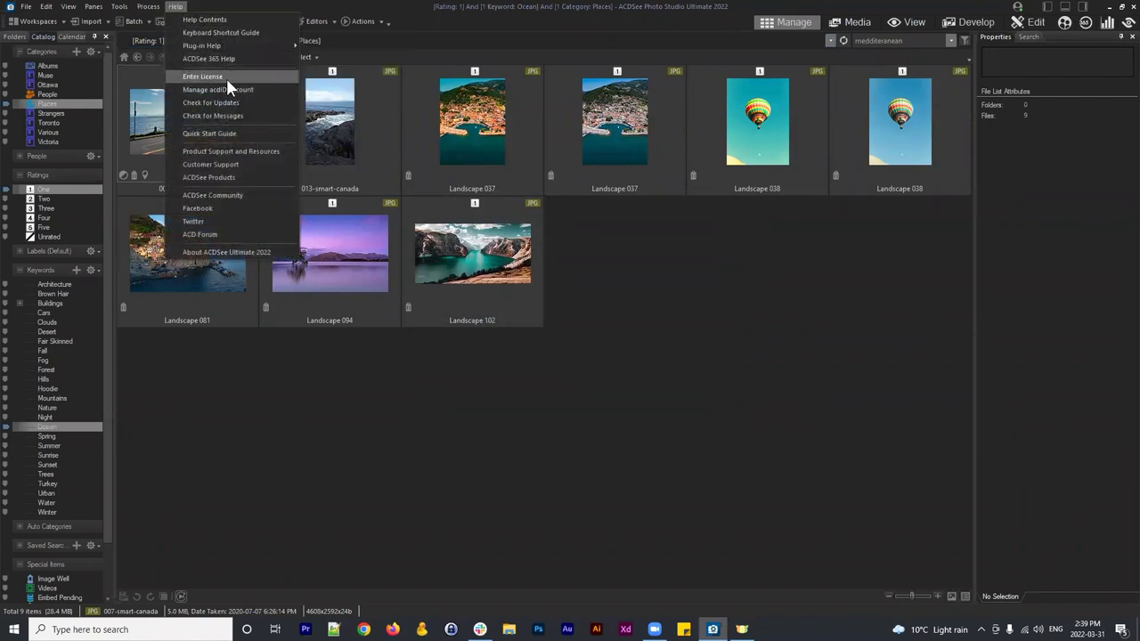
mouse_move(48, 3)
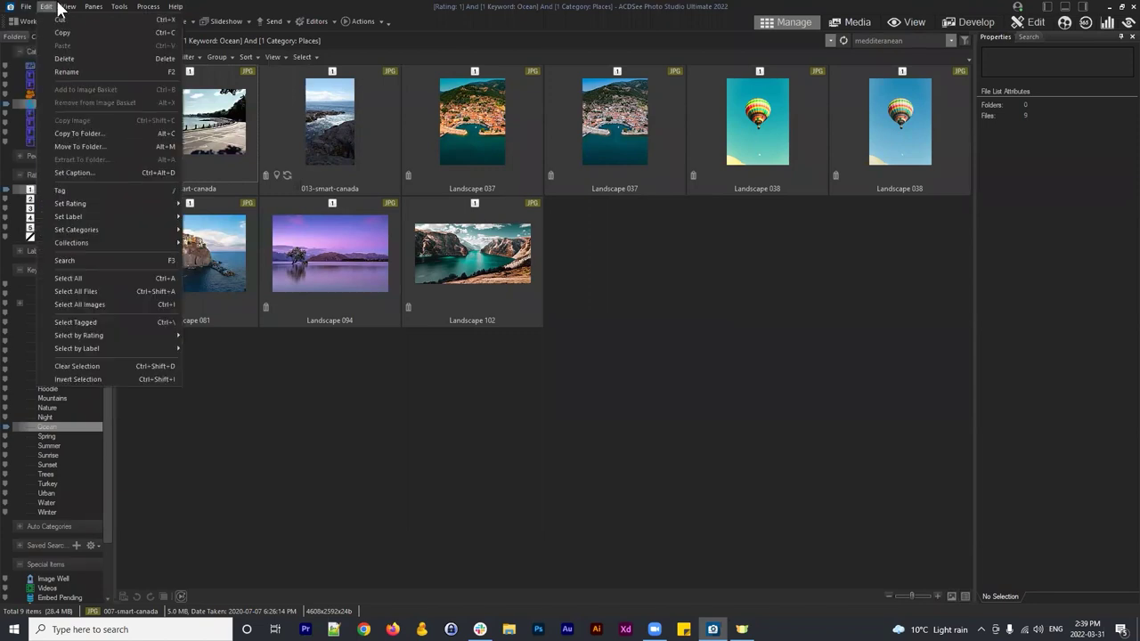
mouse_move(112, 8)
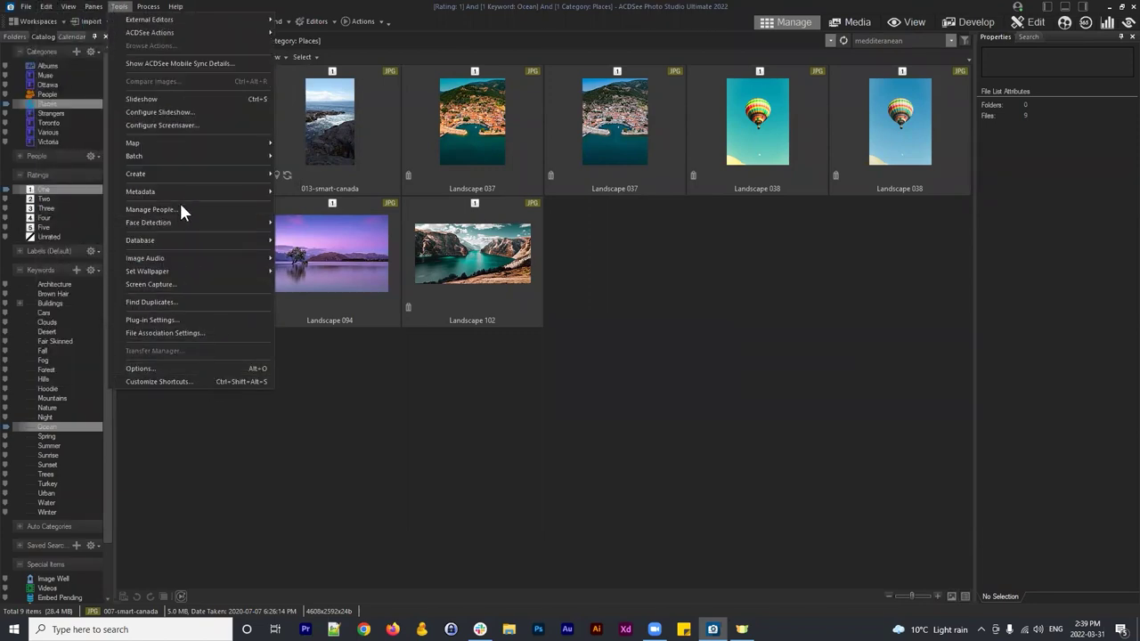
left_click(200, 66)
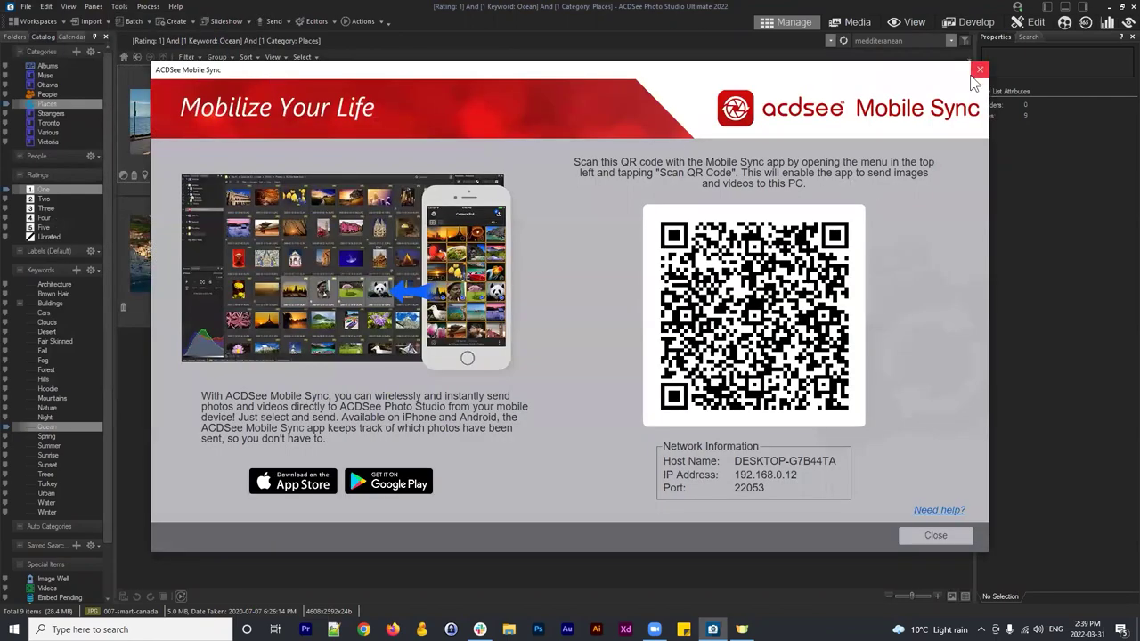
left_click(978, 70)
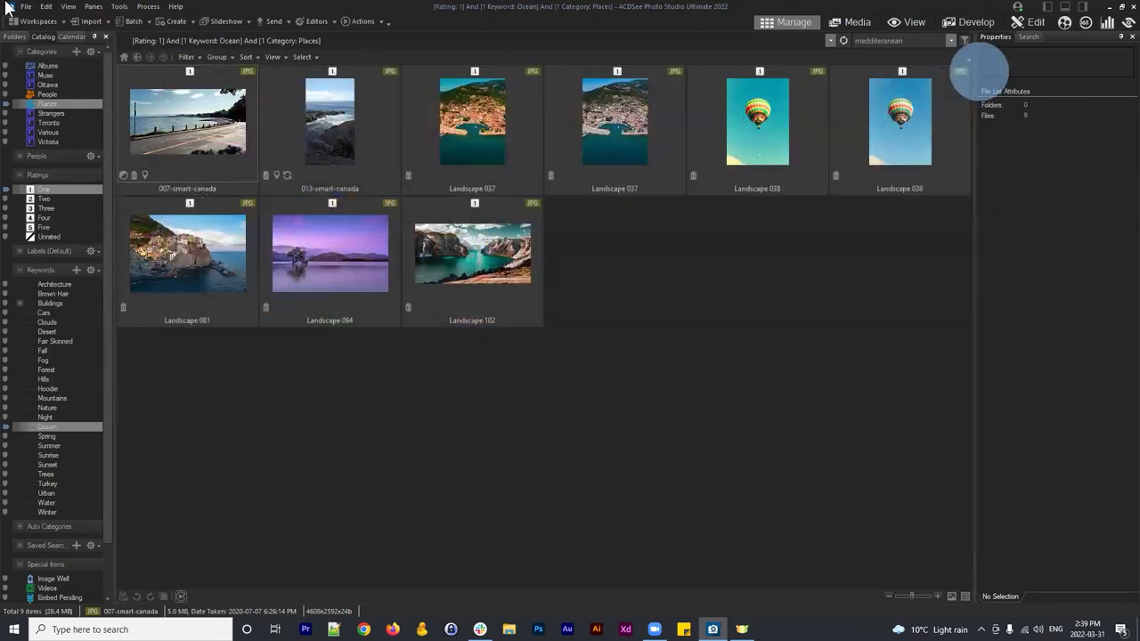
left_click(95, 7)
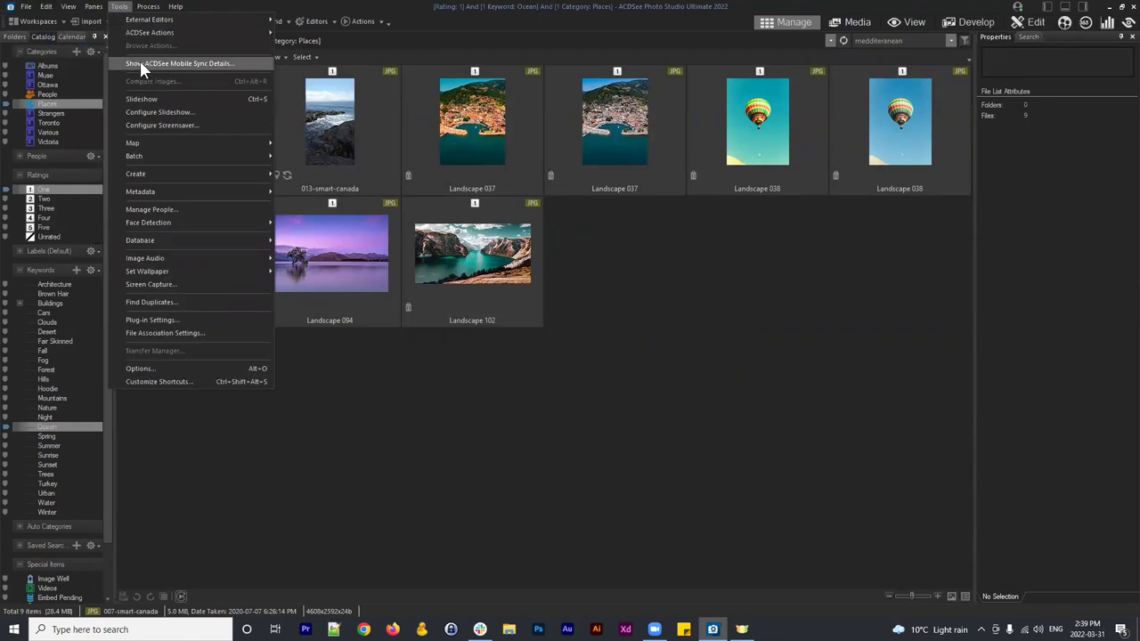
left_click(195, 62)
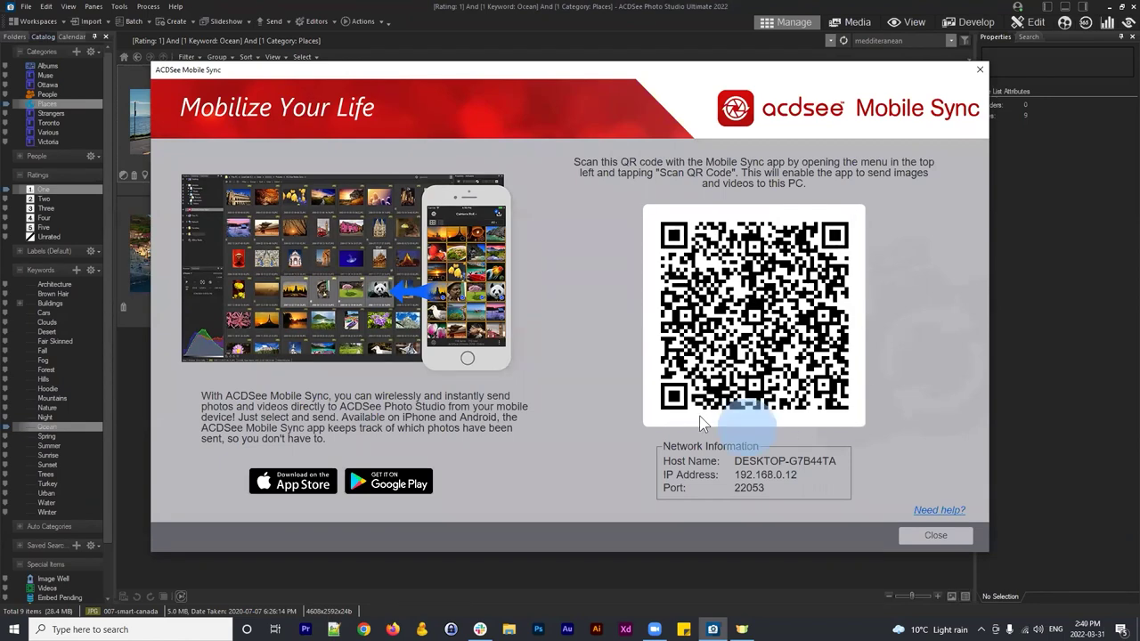
left_click(931, 536)
left_click(108, 7)
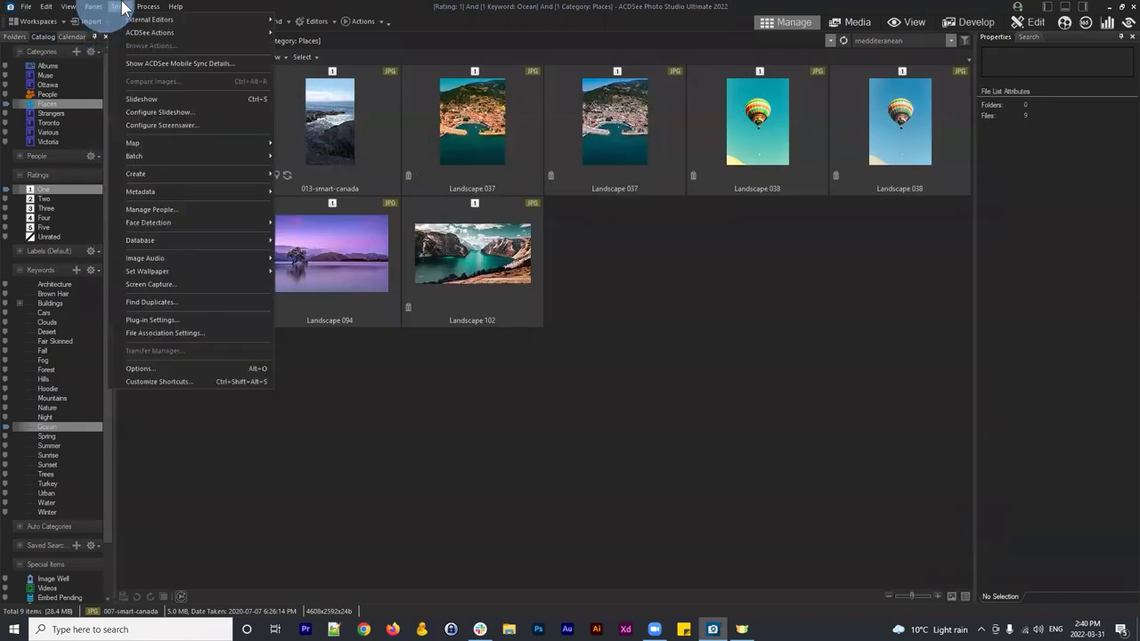
left_click(148, 64)
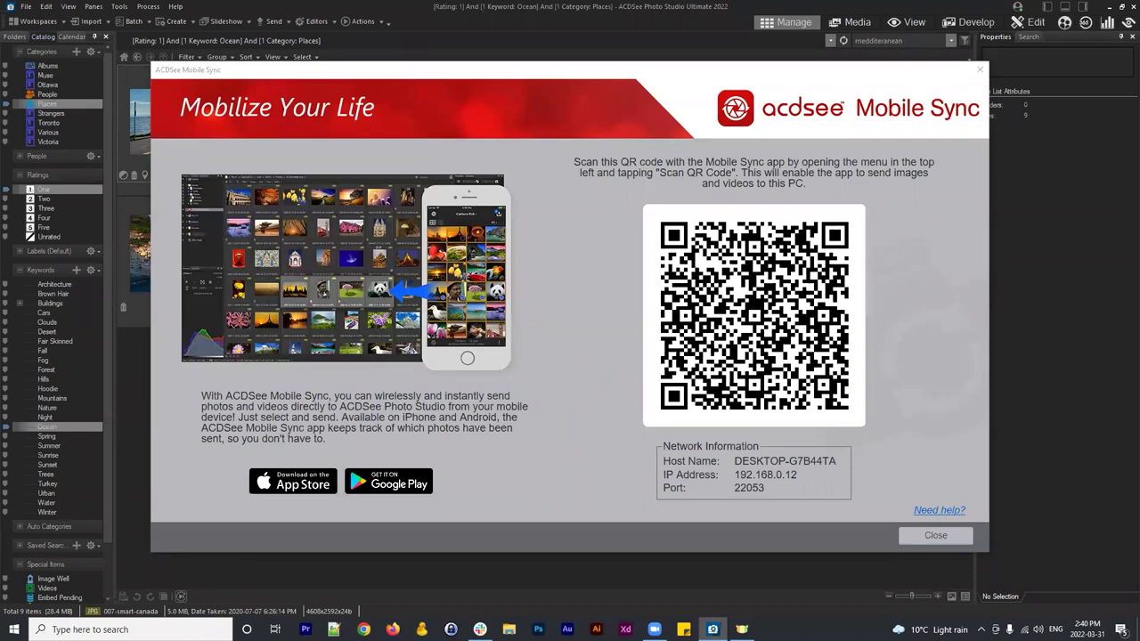
left_click(980, 69)
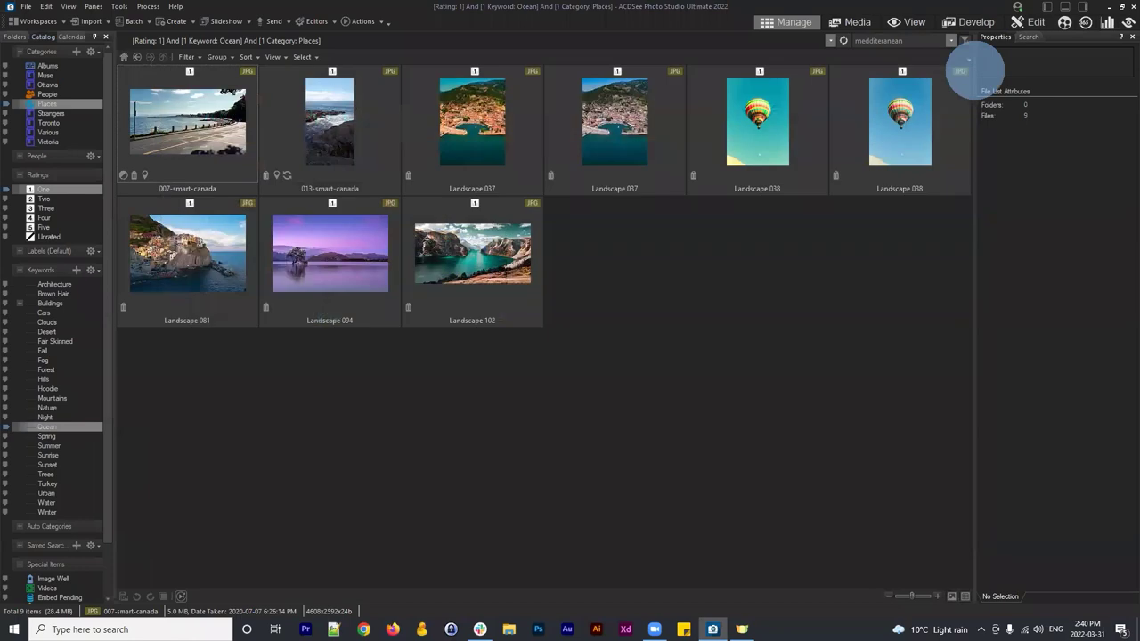
Step: Open the Catalog Files tool to review its folder, metadata import and file format options, and cancel it
left_click(117, 8)
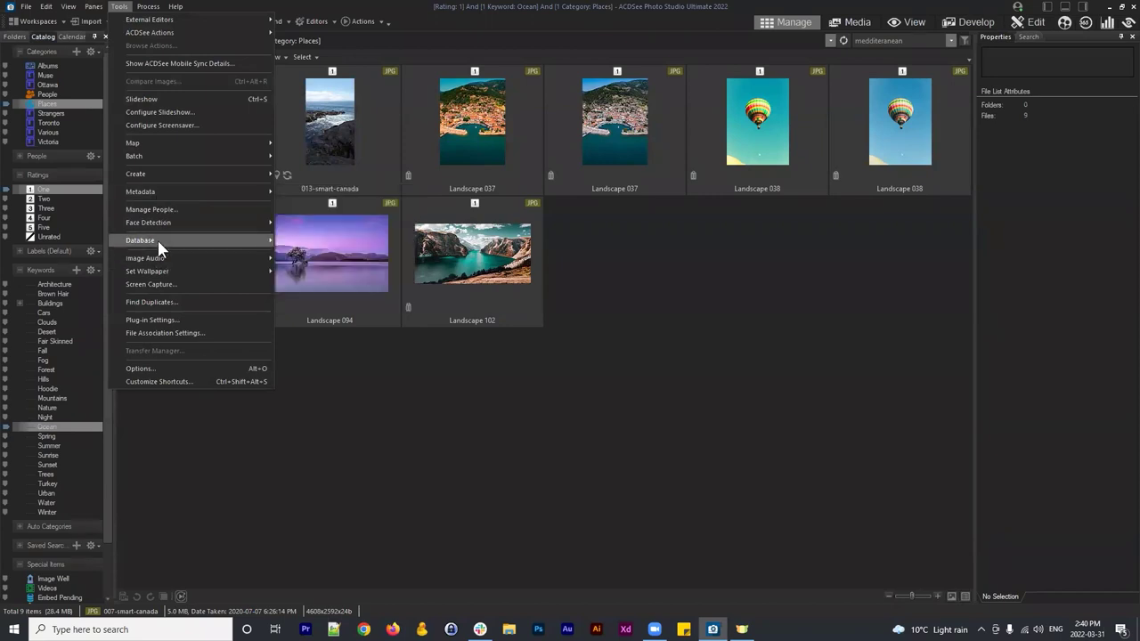
mouse_move(157, 239)
left_click(310, 241)
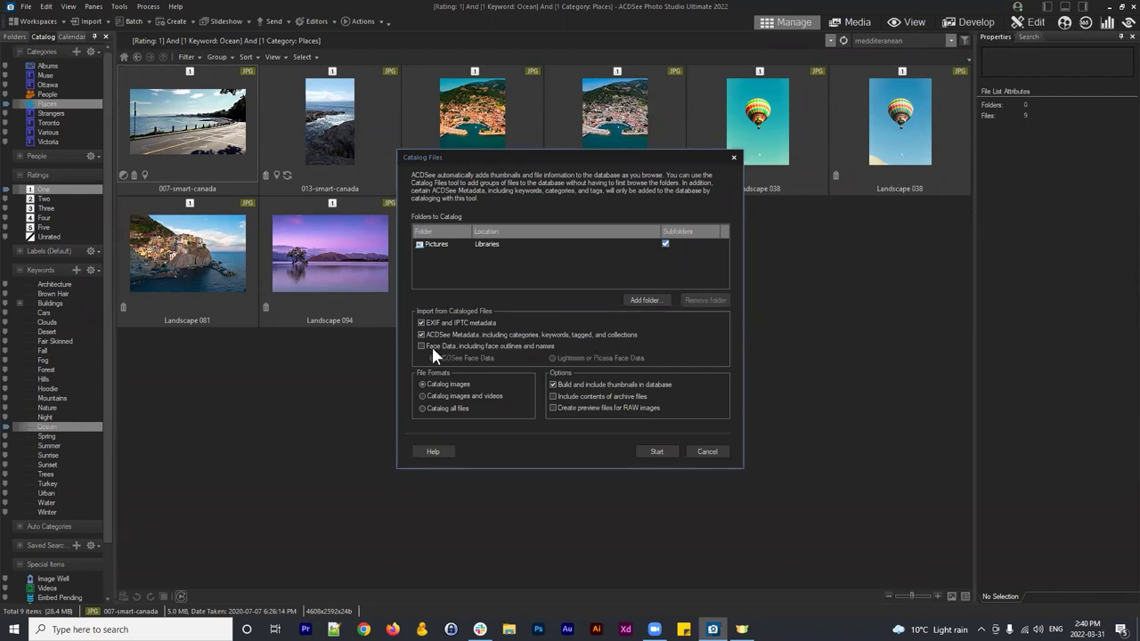
left_click(705, 451)
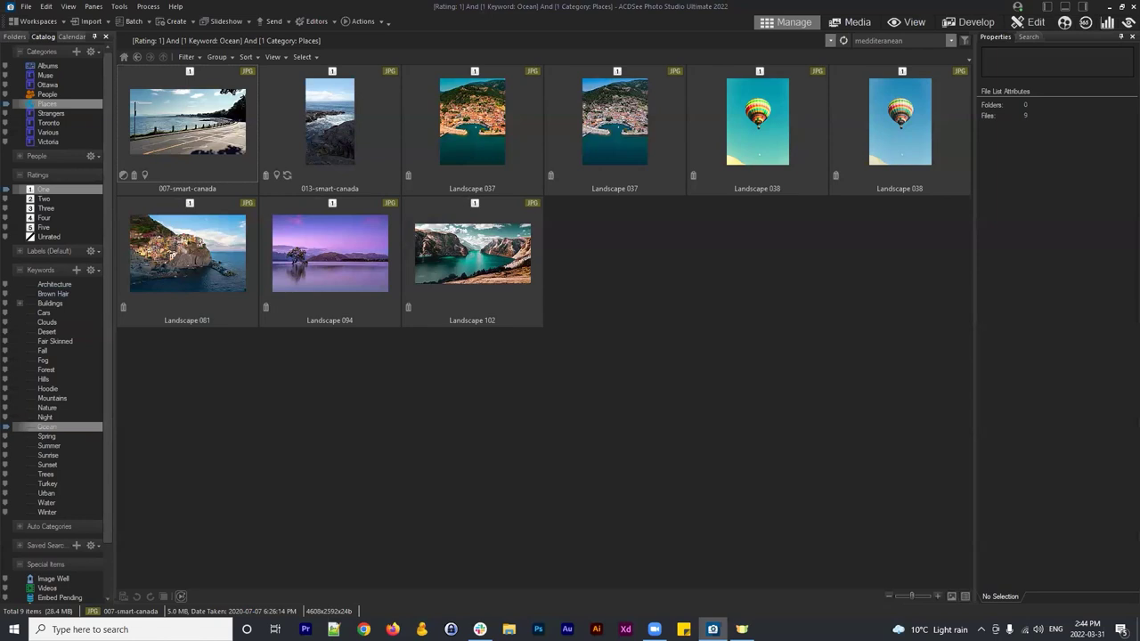
Step: Open the database export from the Database tools to look at it, and close it without exporting
left_click(120, 7)
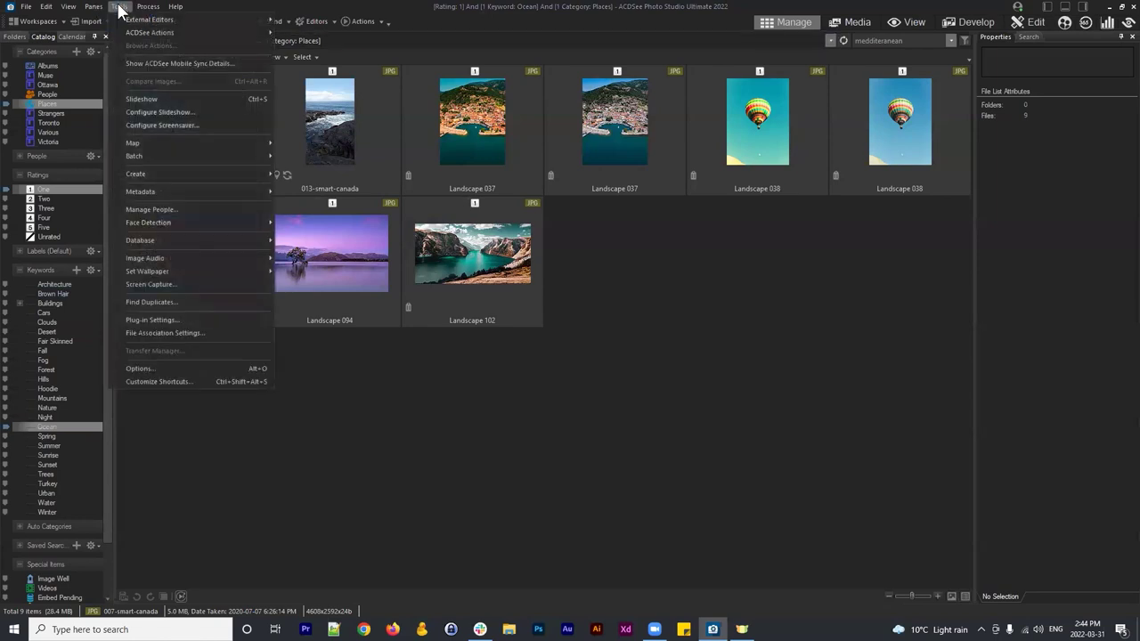
mouse_move(197, 250)
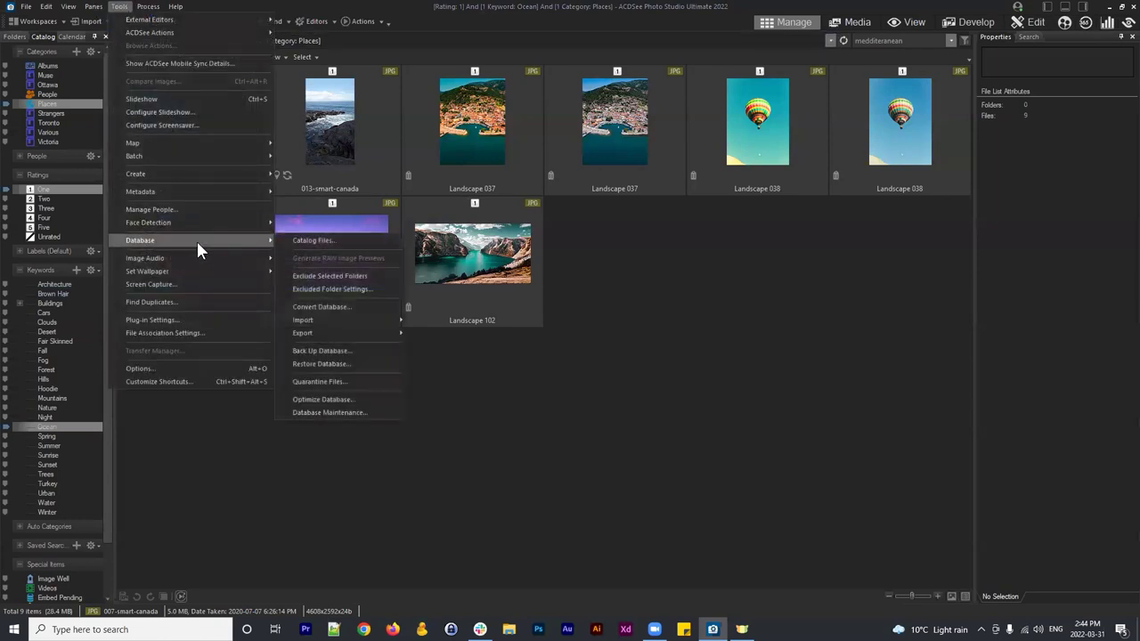
mouse_move(326, 333)
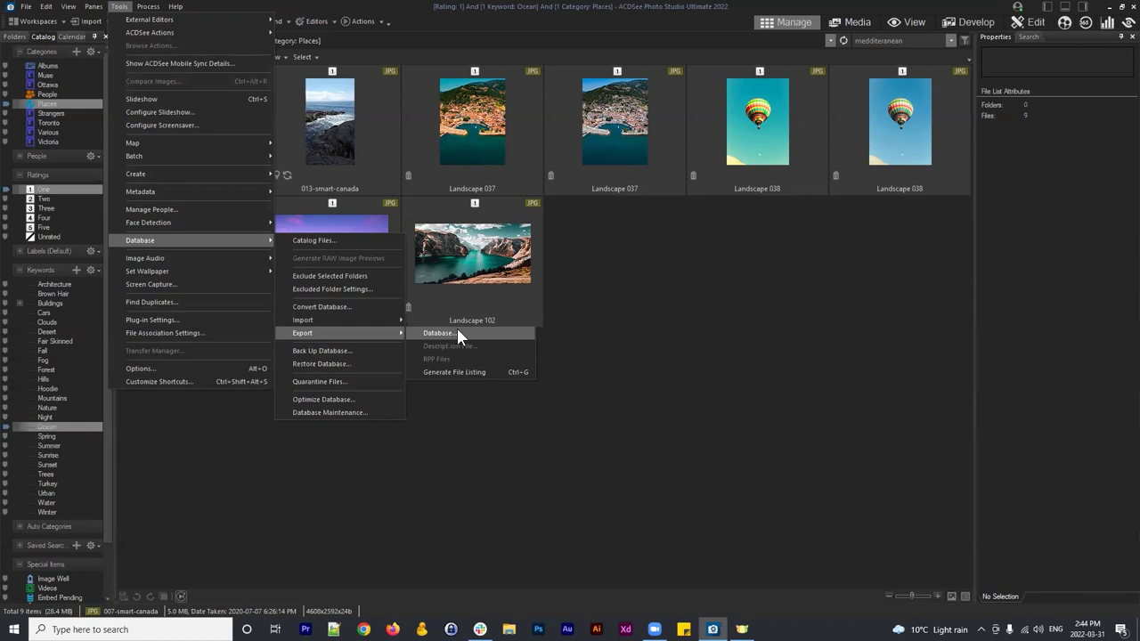
left_click(457, 332)
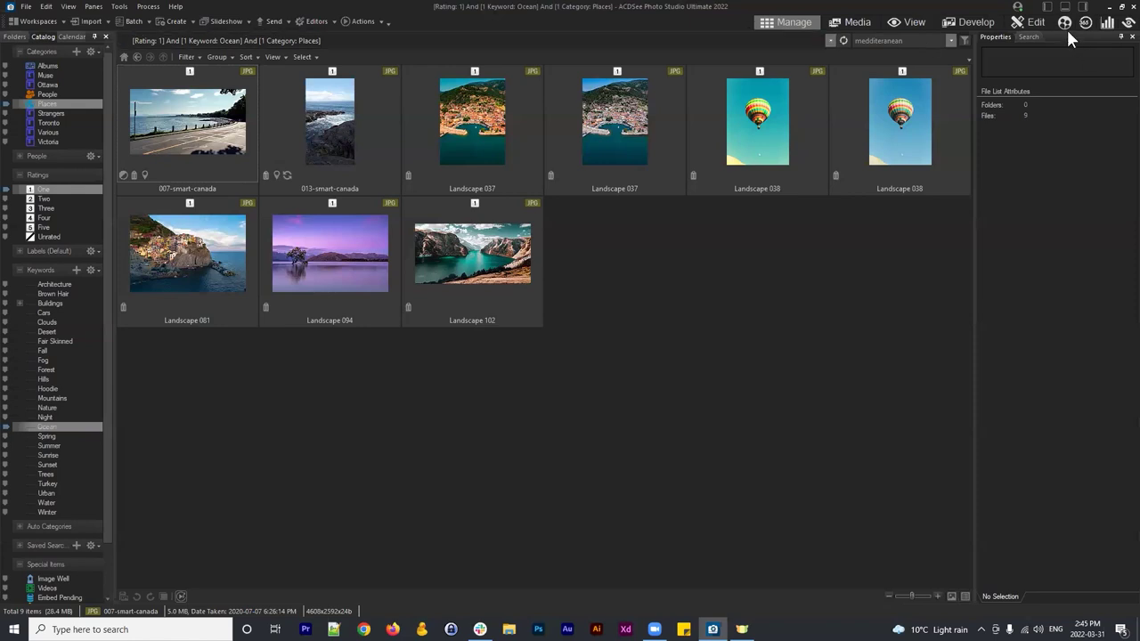
left_click(666, 288)
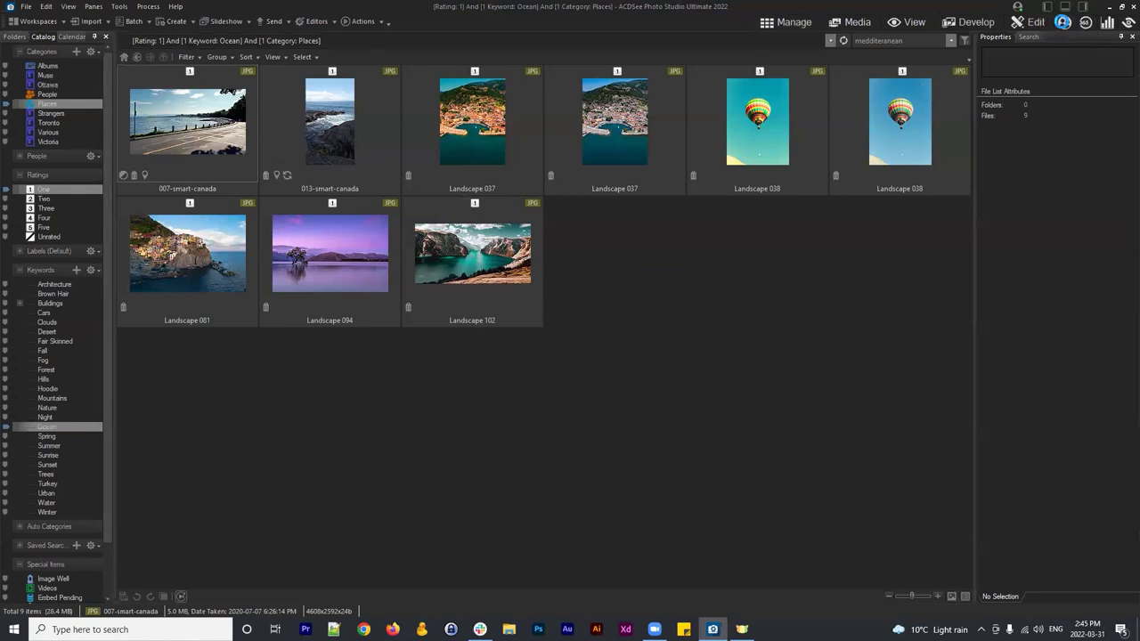
Step: Switch to People mode and open the faces of the sixth person among the named people
left_click(1064, 21)
left_click(828, 372)
left_click(537, 90)
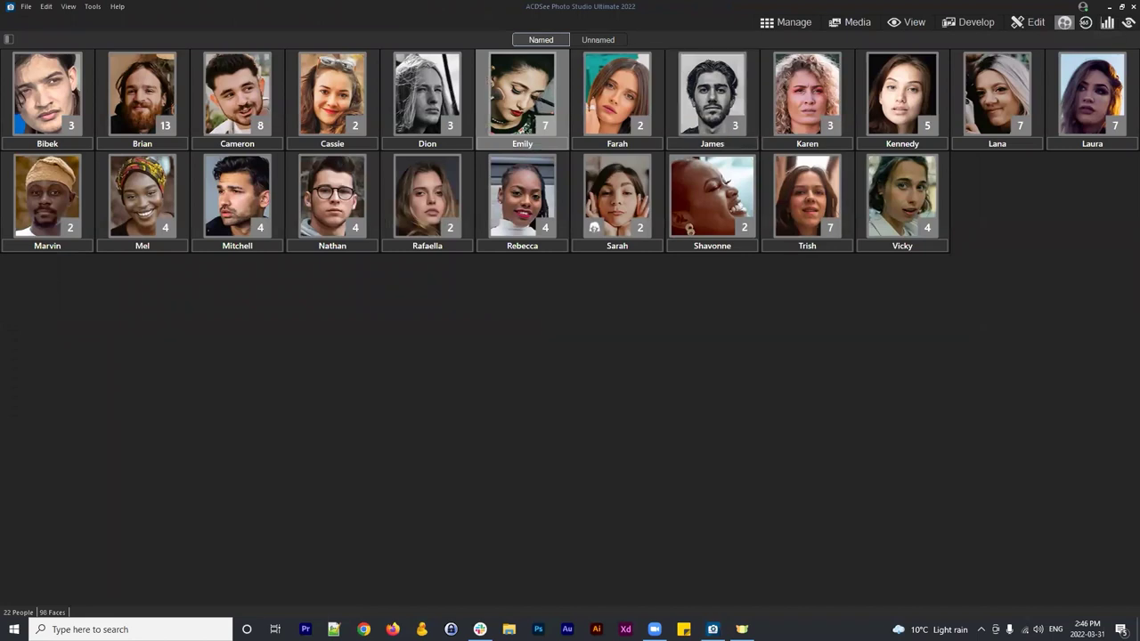
double_click(529, 102)
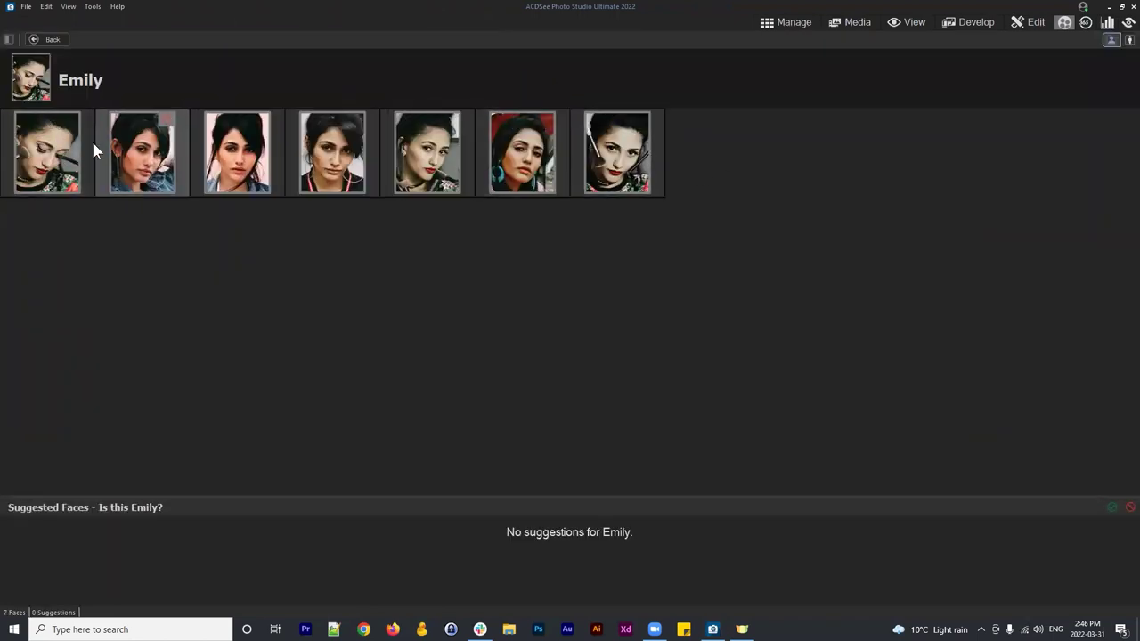
Step: Select all of this person's faces, clear the selection and return to the overview of named people
left_click(66, 193)
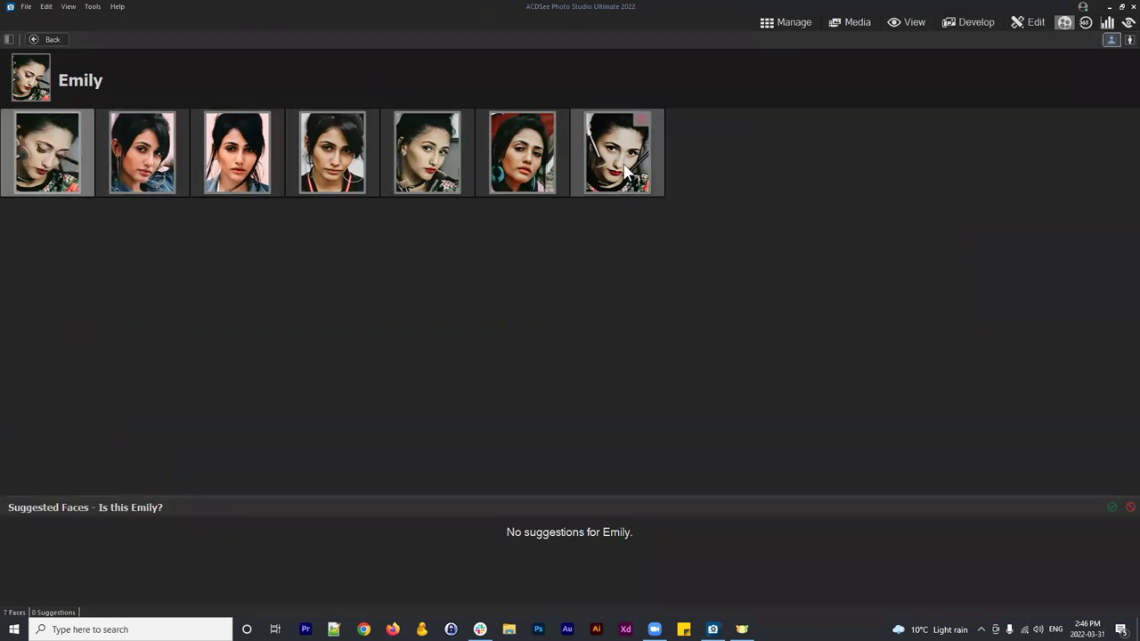
left_click(616, 156, "shift")
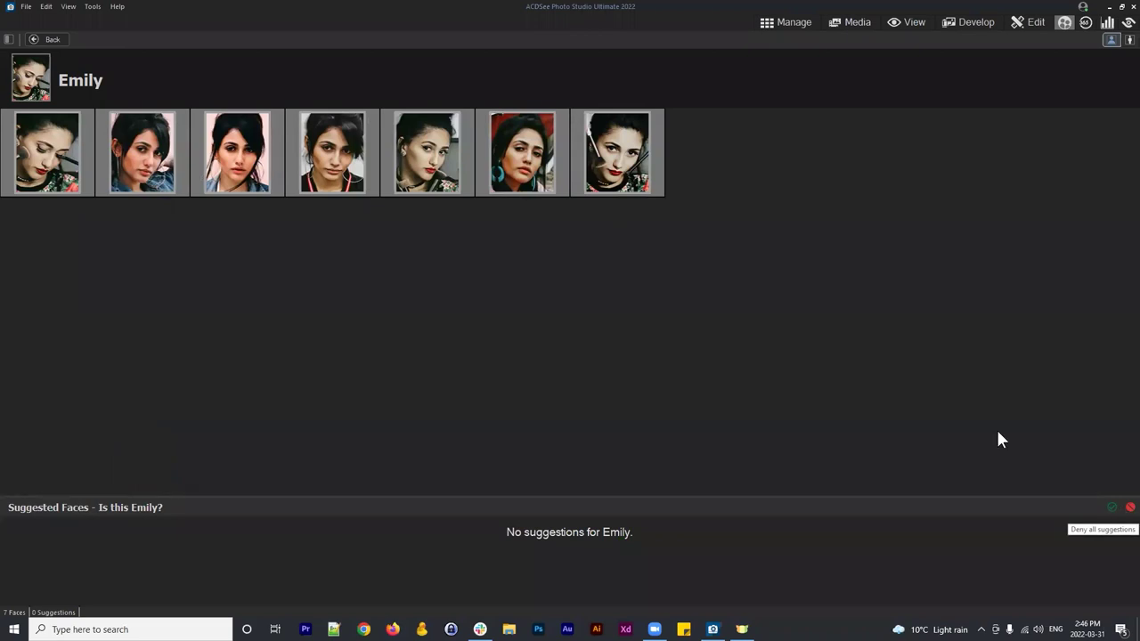
left_click(870, 272)
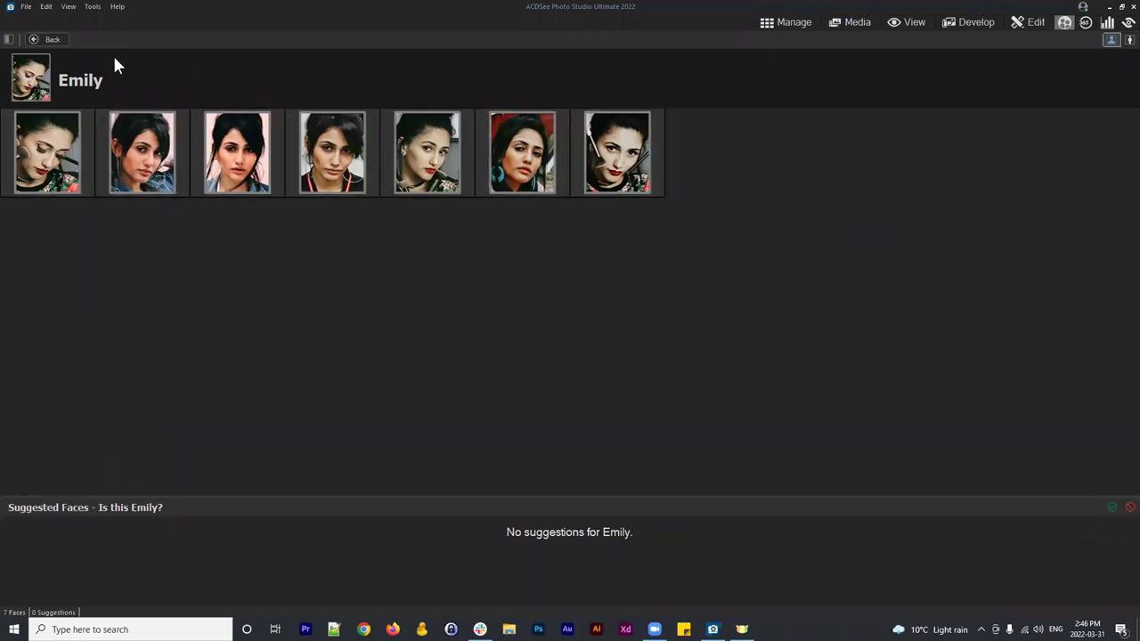
left_click(47, 39)
left_click(825, 370)
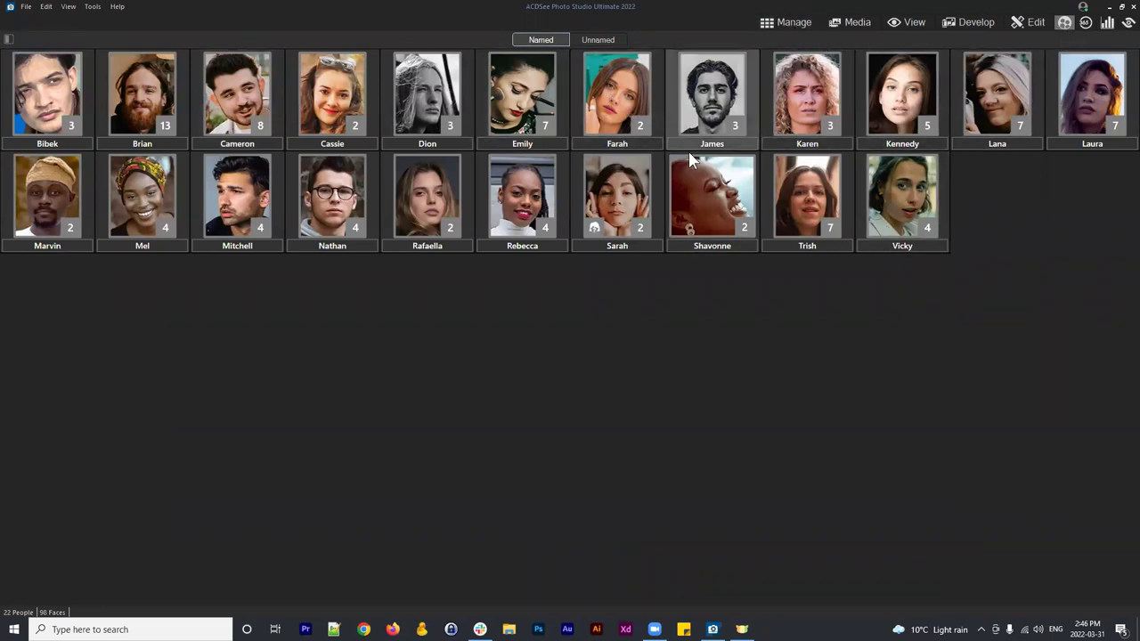
left_click(553, 86)
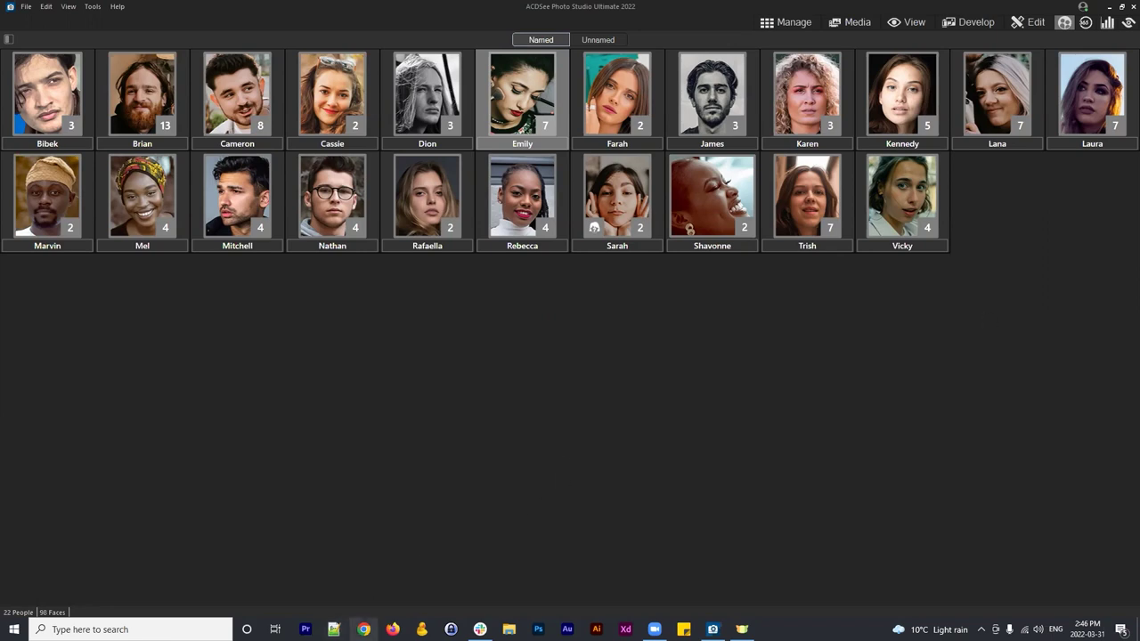
Step: Switch to Chrome, open the ACDSee YouTube channel at youtube.com/acdseephotostudio and highlight its address
left_click(363, 630)
left_click(436, 301)
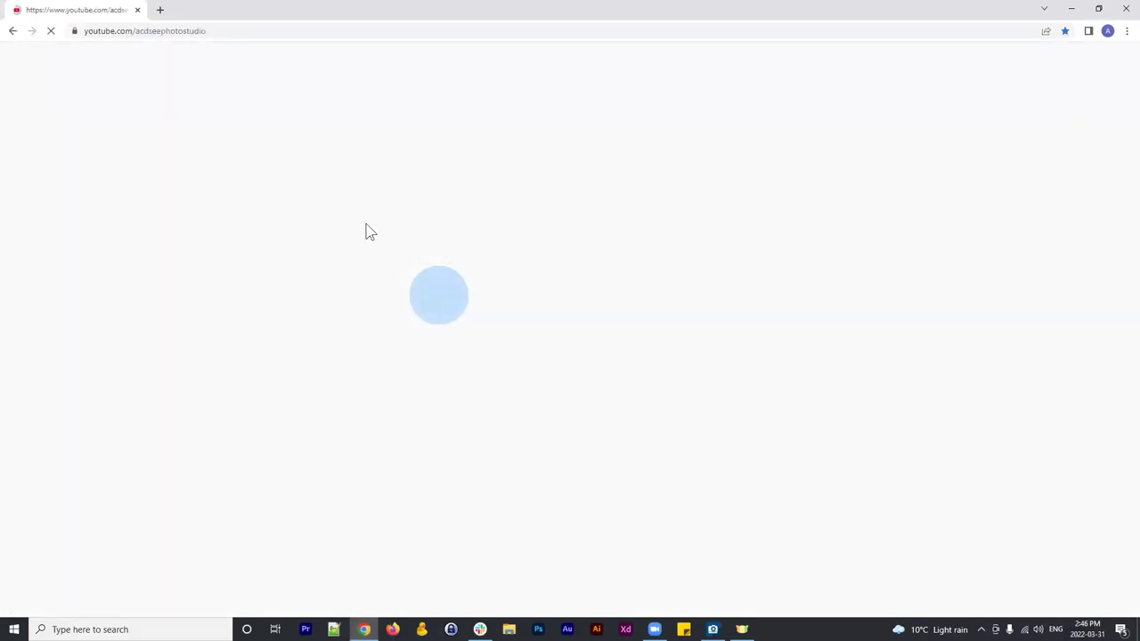
left_click(233, 31)
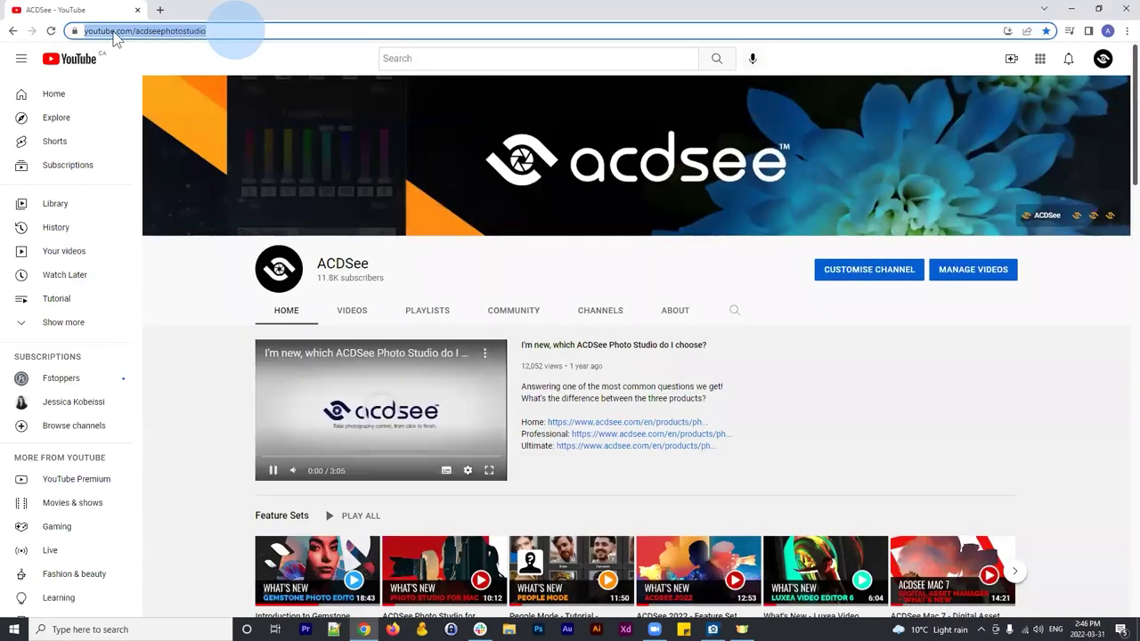
Step: Open the playlists of the ACDSee YouTube channel and start playing the Workshop playlist
left_click(203, 31)
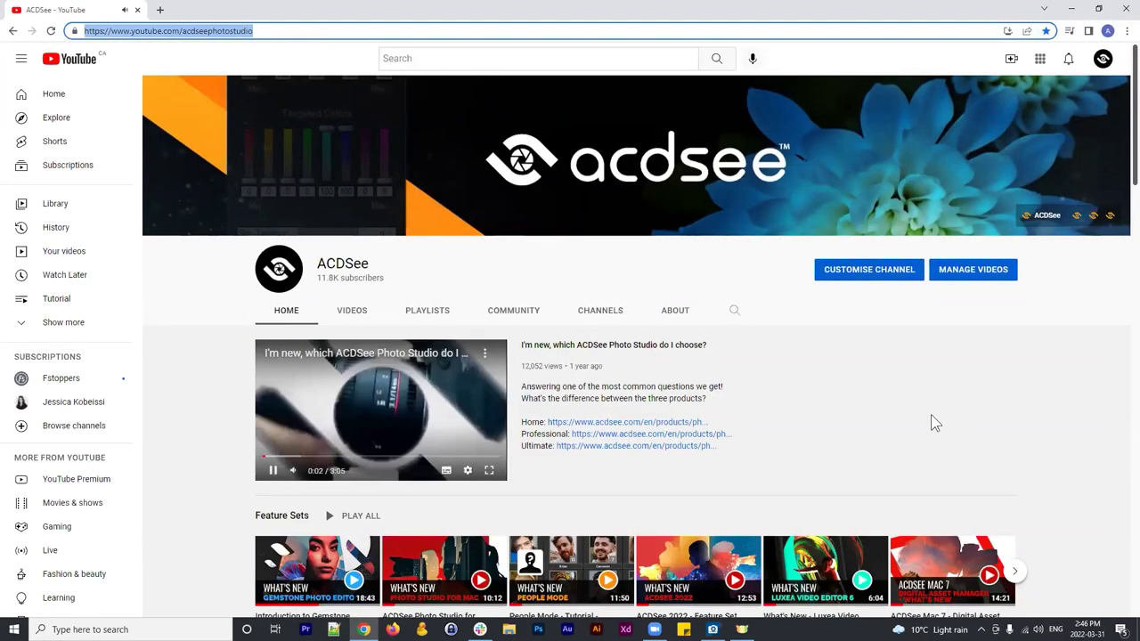
left_click(1028, 425)
left_click(445, 322)
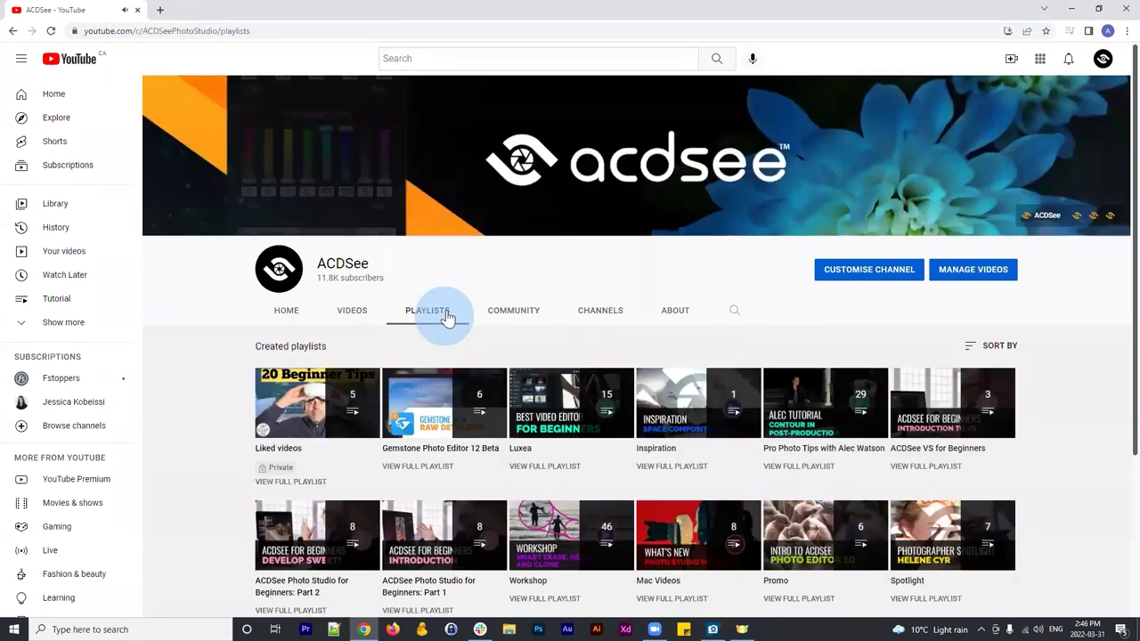
scroll(570, 409, "down", 2)
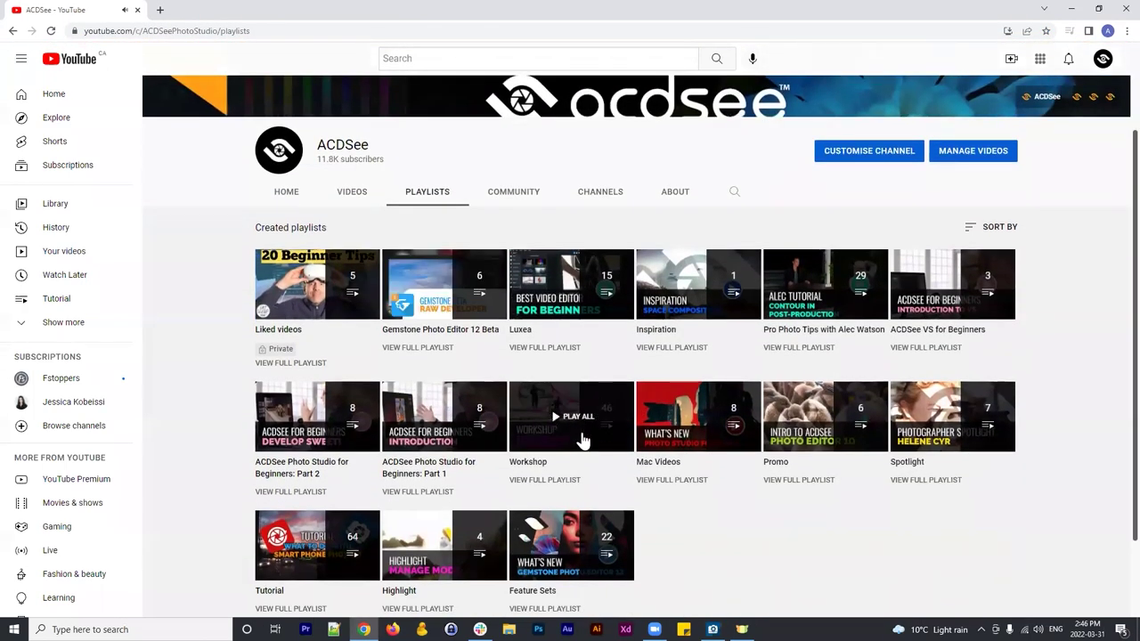
left_click(572, 425)
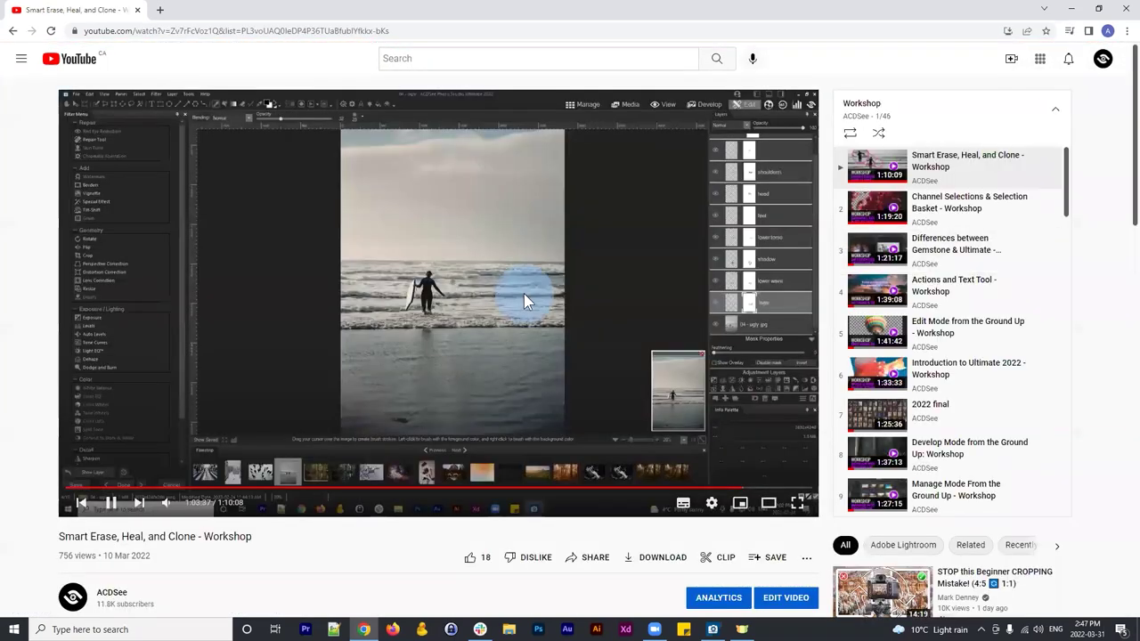
Step: Pause the workshop video, return to the channel's playlists and close the miniplayer
left_click(523, 292)
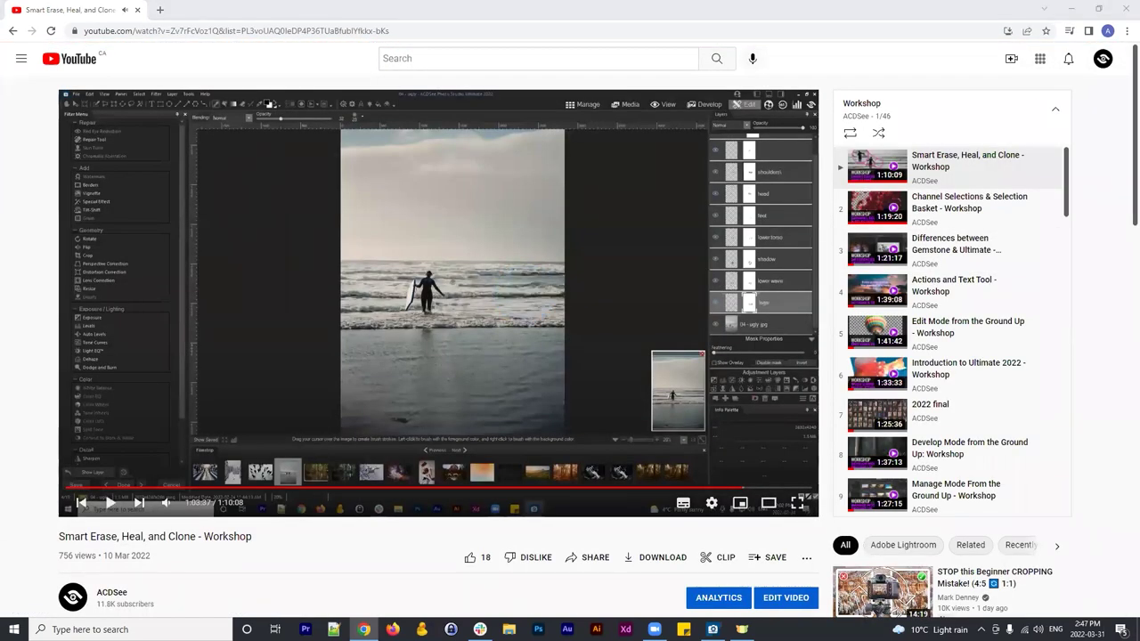
left_click(13, 31)
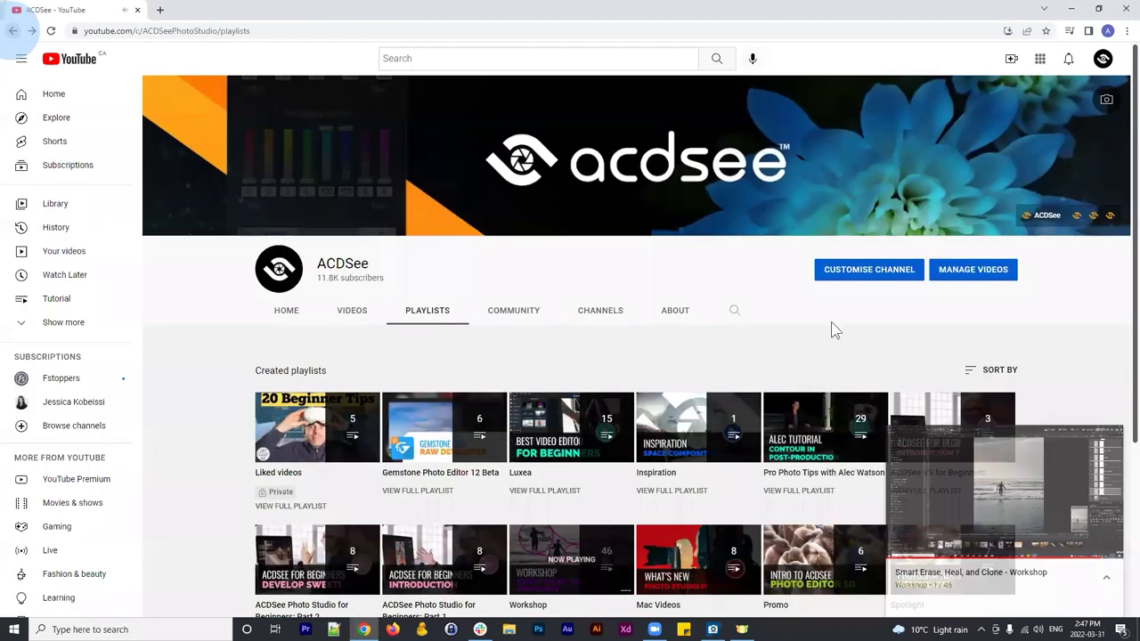
left_click(1113, 463)
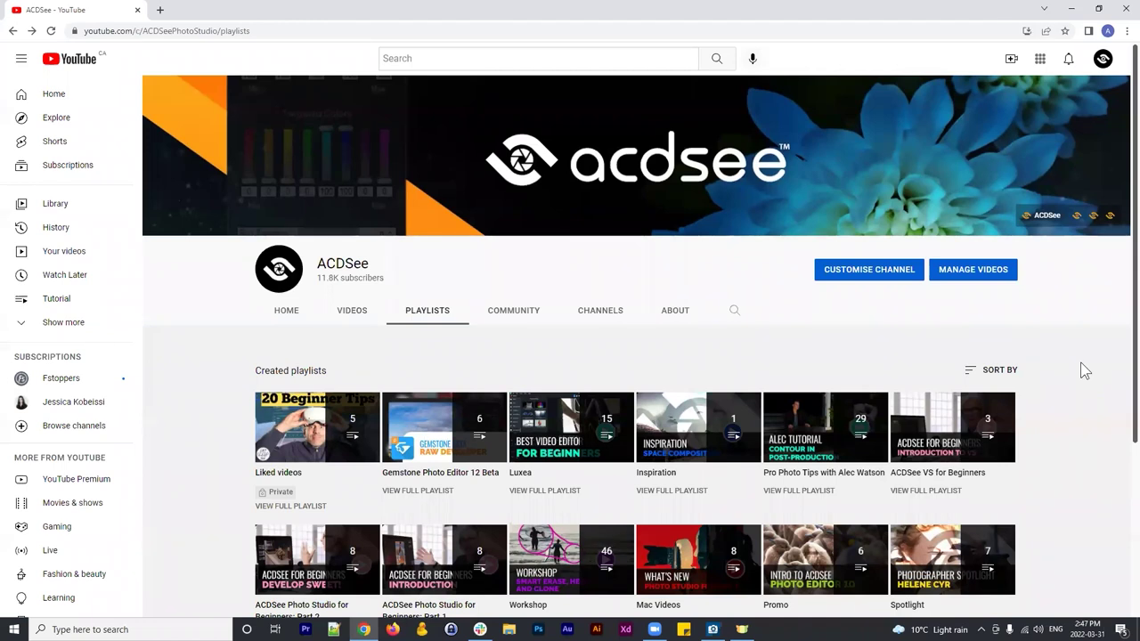
Step: Look through the channel's uploaded videos and close Chrome to return to ACDSee
left_click(365, 322)
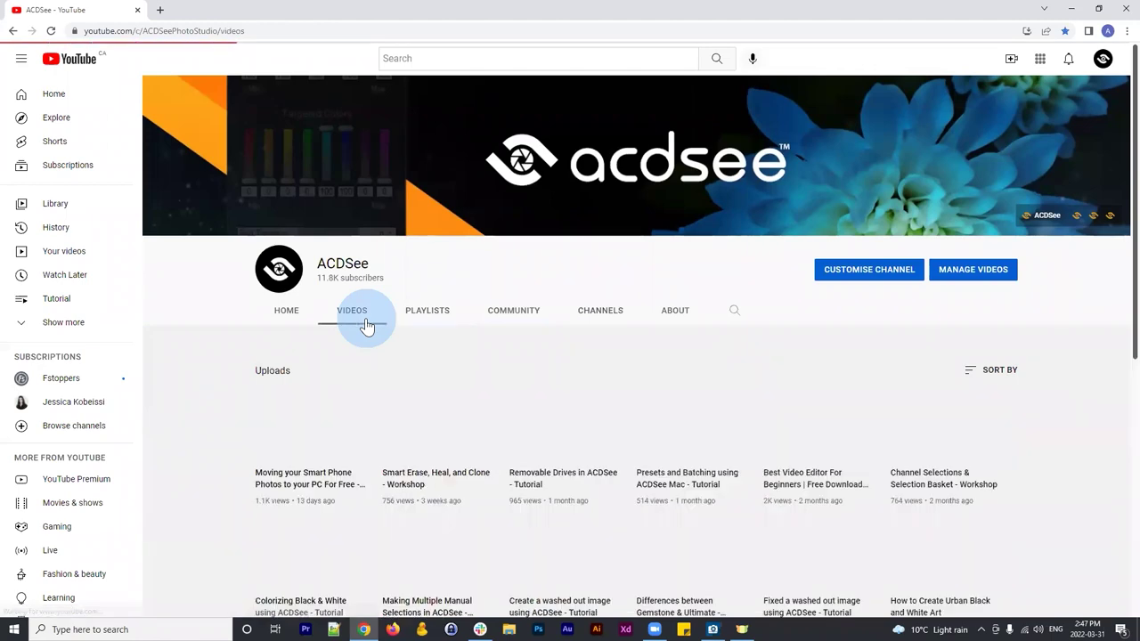
scroll(612, 356, "down", 2)
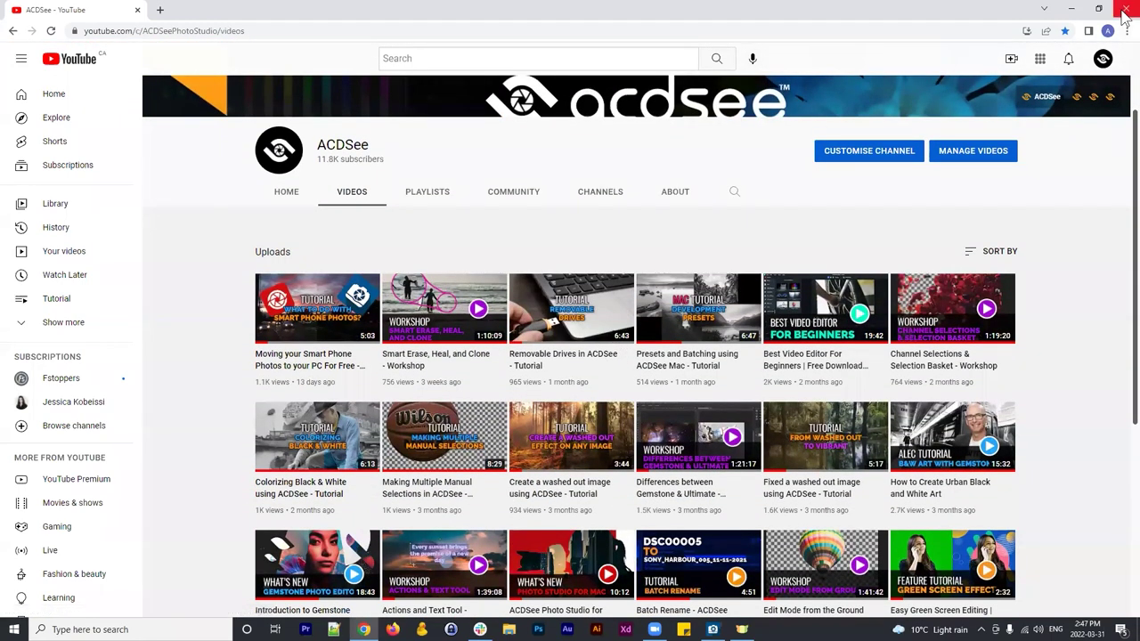
mouse_move(313, 325)
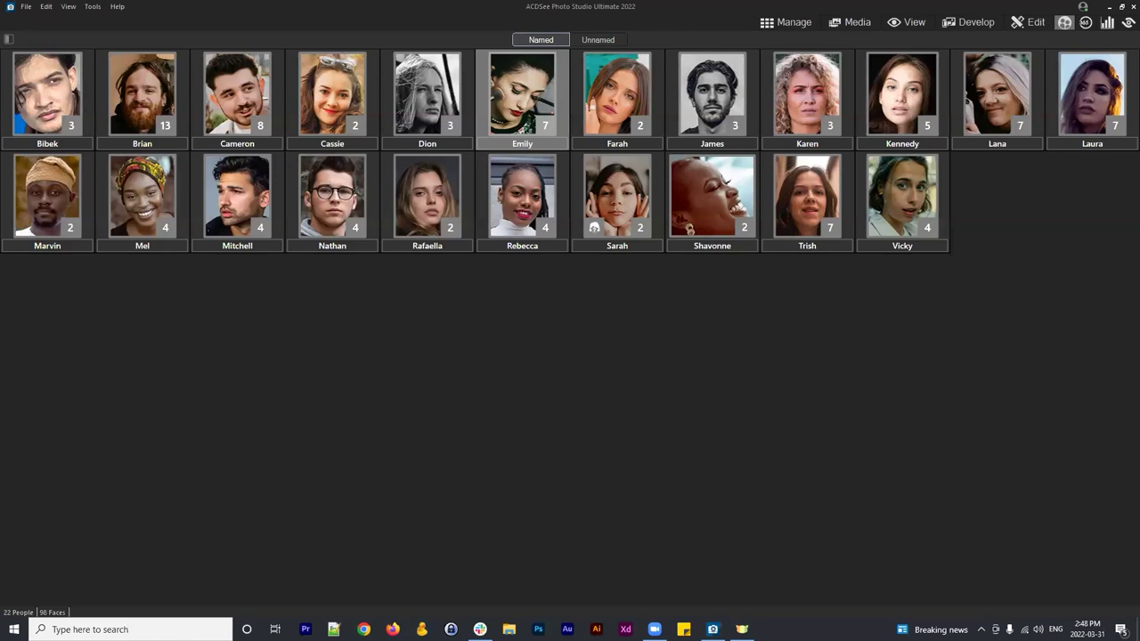
Step: Switch to Manage mode, leave the Catalog search results and open the Pictures library folder
left_click(778, 22)
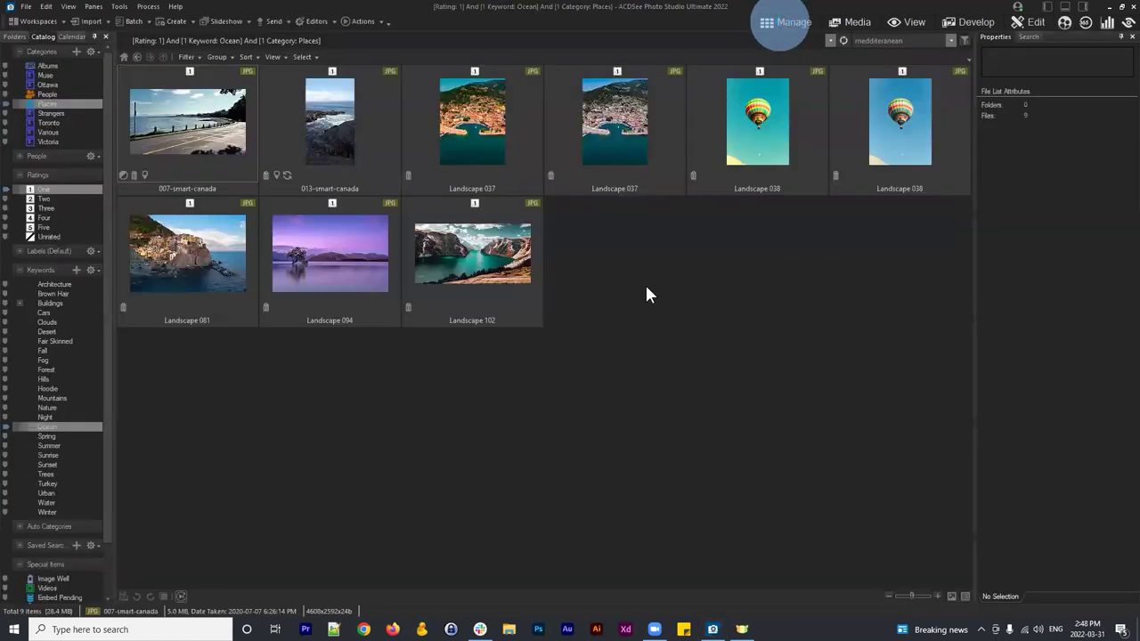
left_click(138, 56)
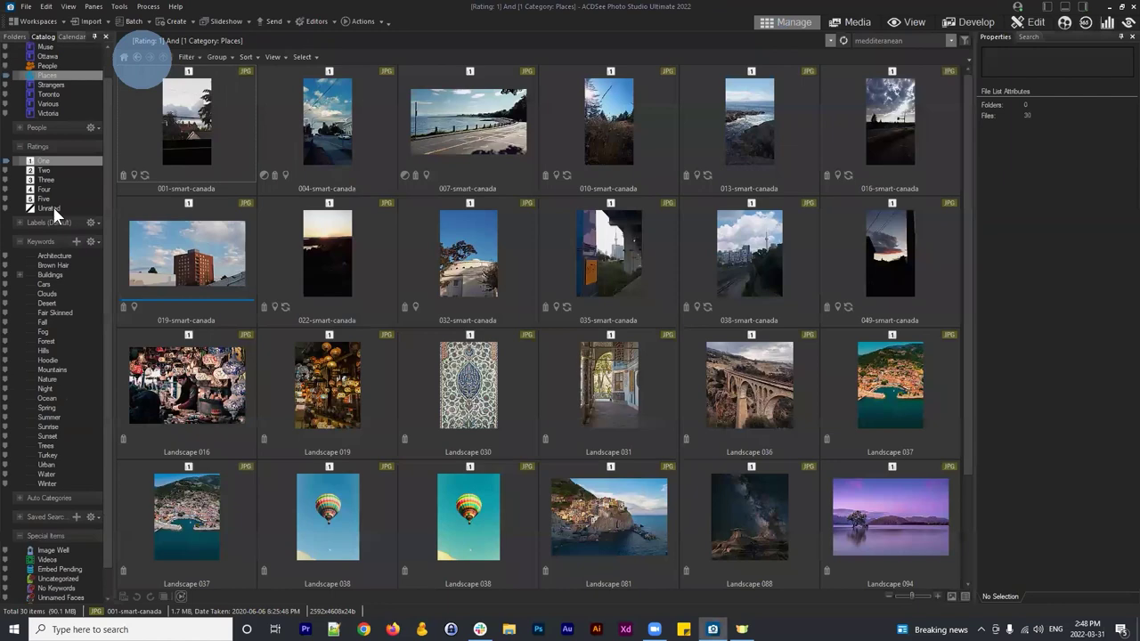
left_click(15, 36)
left_click(53, 111)
double_click(171, 105)
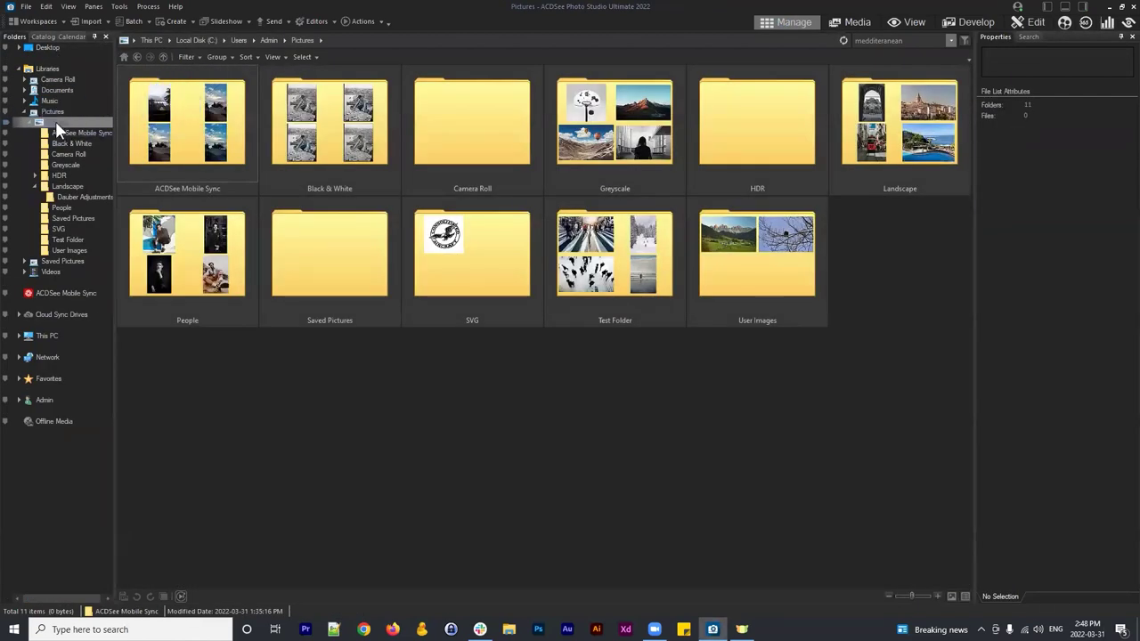
left_click(346, 383)
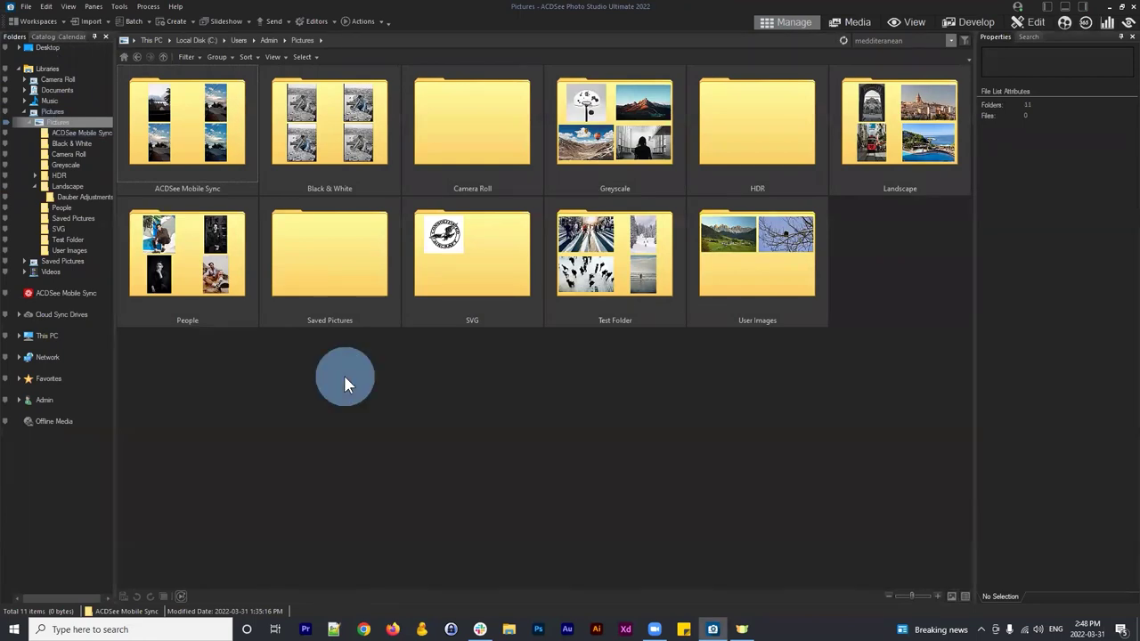
Step: Open the ACDSee Mobile Sync folder, look through its photos and return to the Pictures folder
left_click(229, 147)
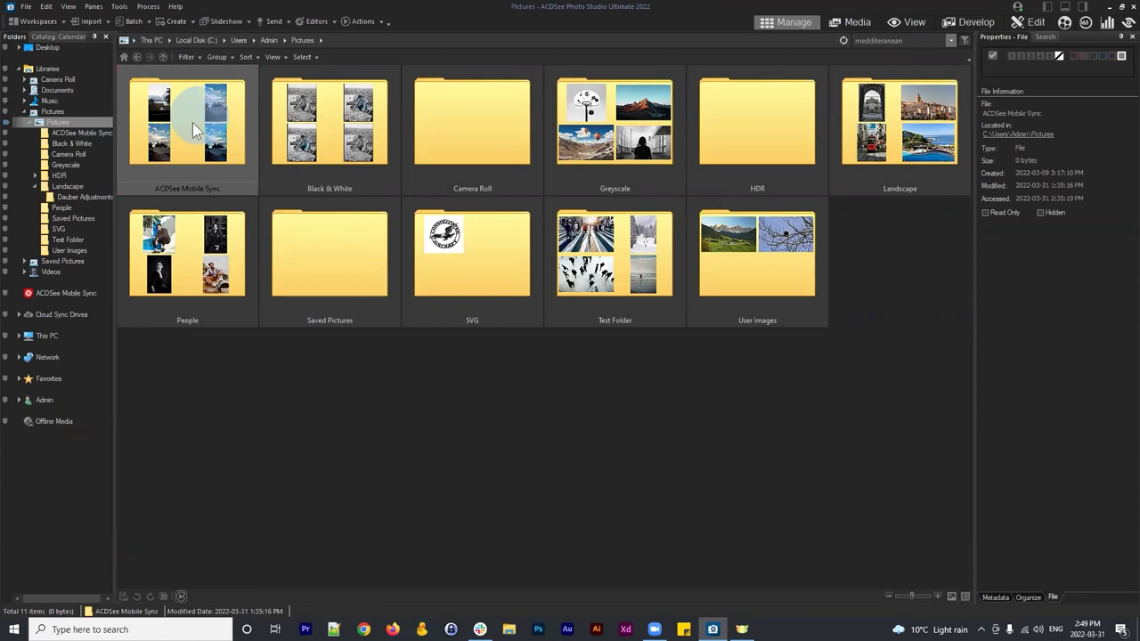
double_click(188, 124)
scroll(623, 246, "down", 5)
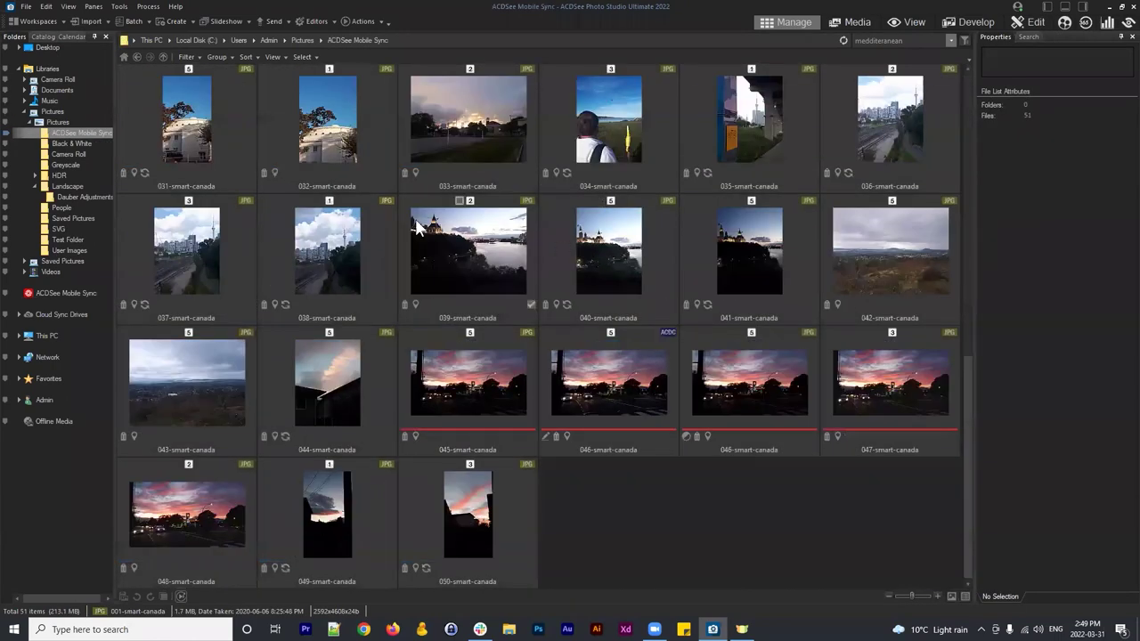
left_click(138, 55)
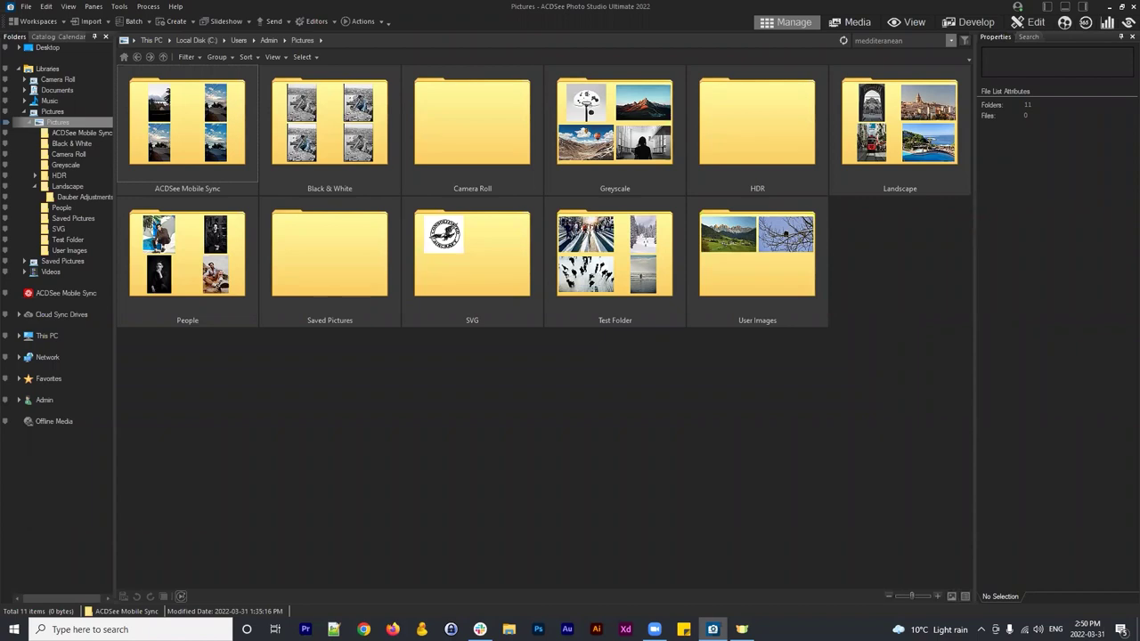
Step: Open the Landscape folder and bring the tram photo Landscape 003 into Edit mode
double_click(890, 131)
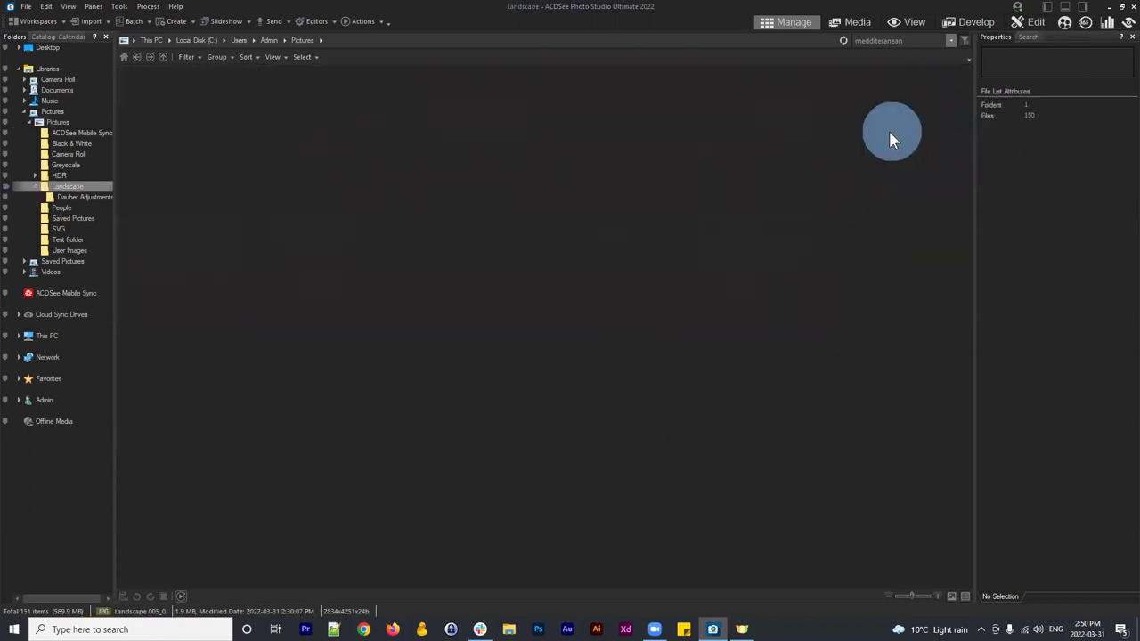
left_click(630, 135)
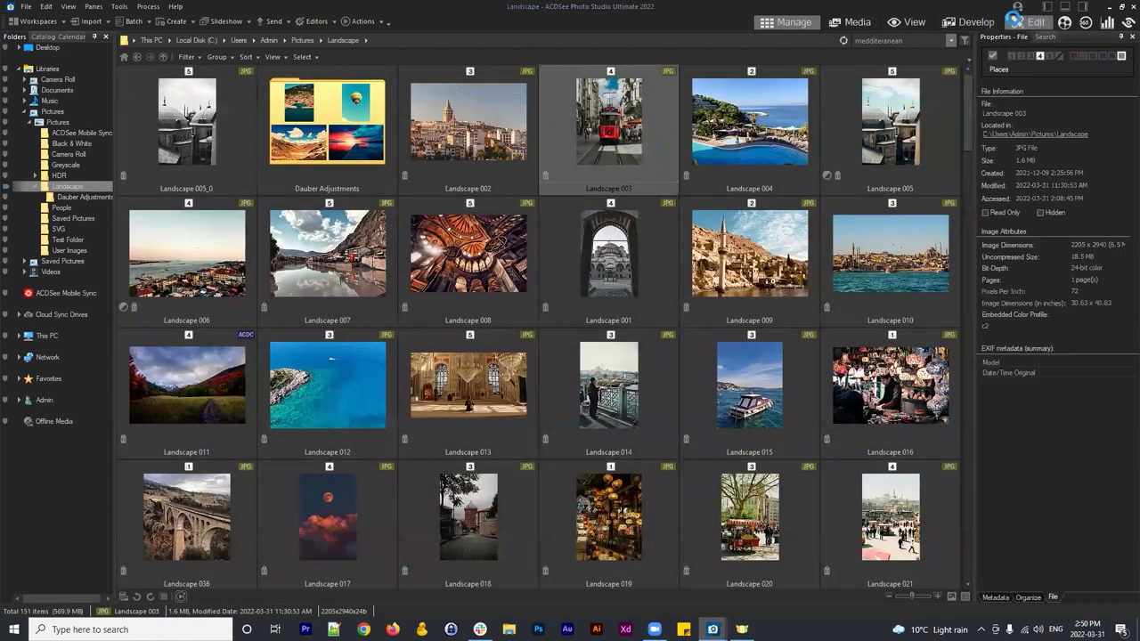
left_click(1015, 21)
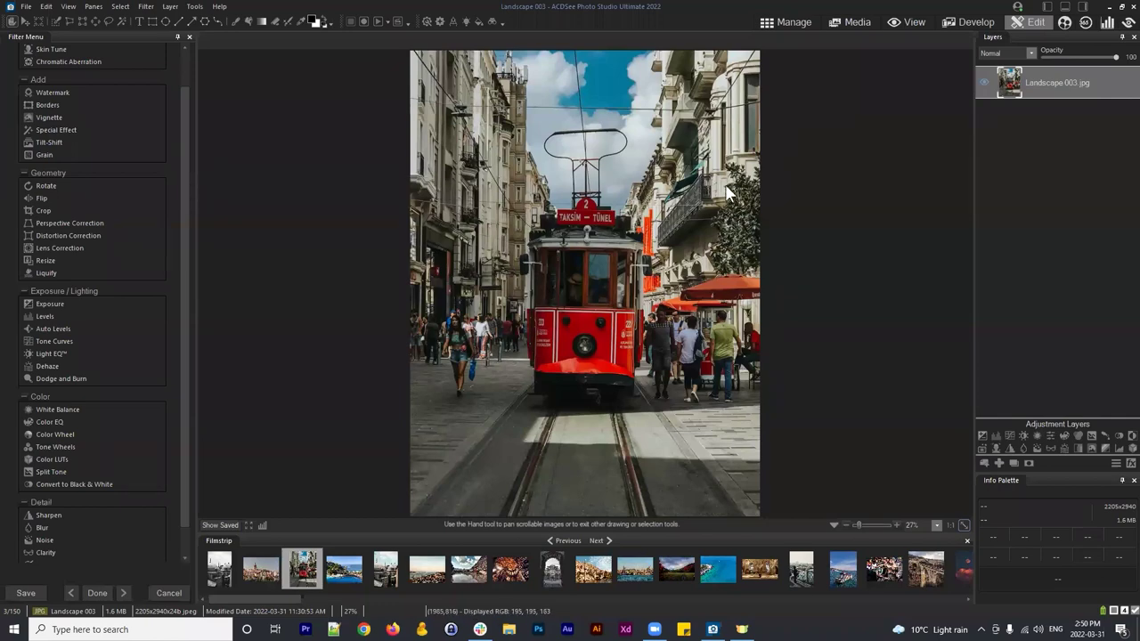
Step: Lower the opacity of the Landscape 003.jpg layer to 50 and further down to 0
left_click(1077, 55)
left_click(1078, 57)
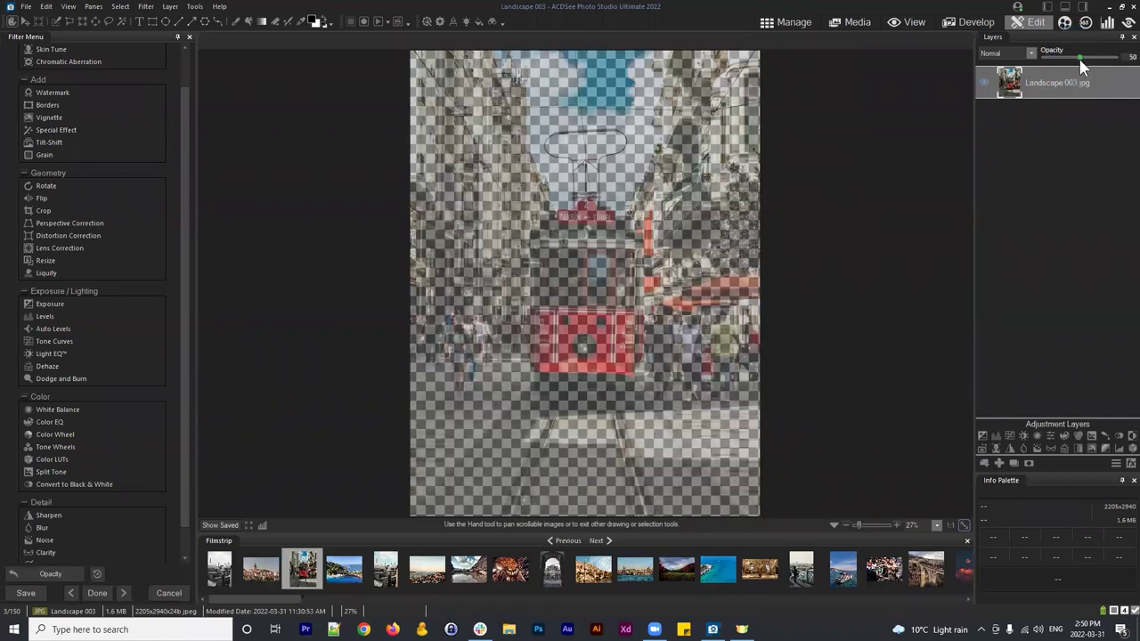
left_click(1017, 171)
left_click_drag(1079, 57, 980, 82)
left_click(1077, 132)
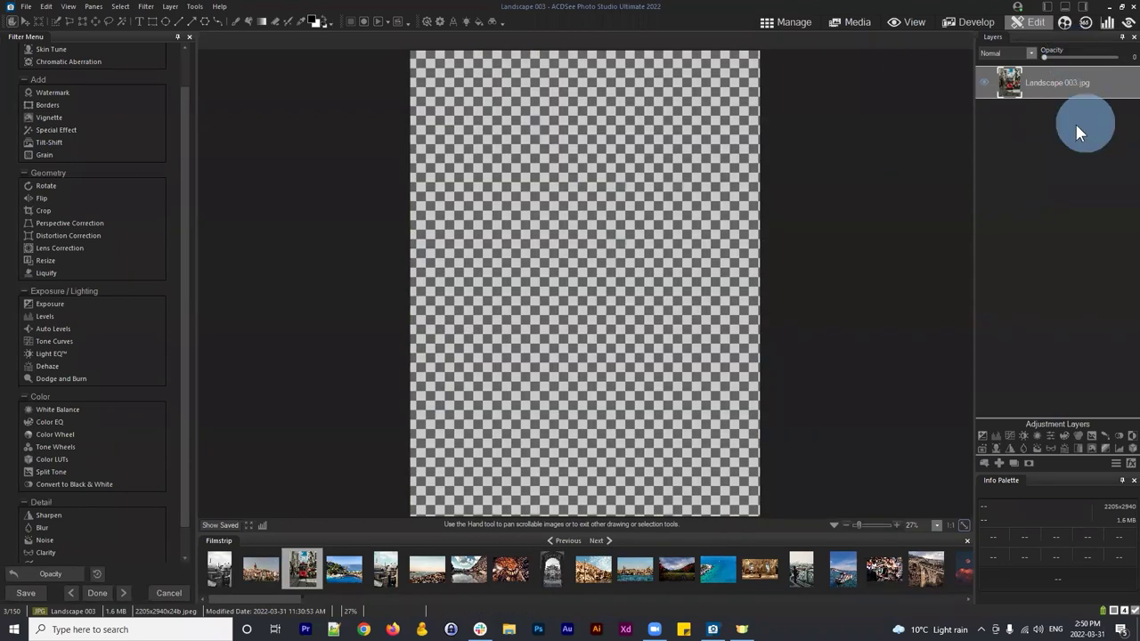
Step: Add a text layer in the upper half of the image reading "TEXT TO TRANRANSPARENT"
left_click(139, 22)
left_click(484, 206)
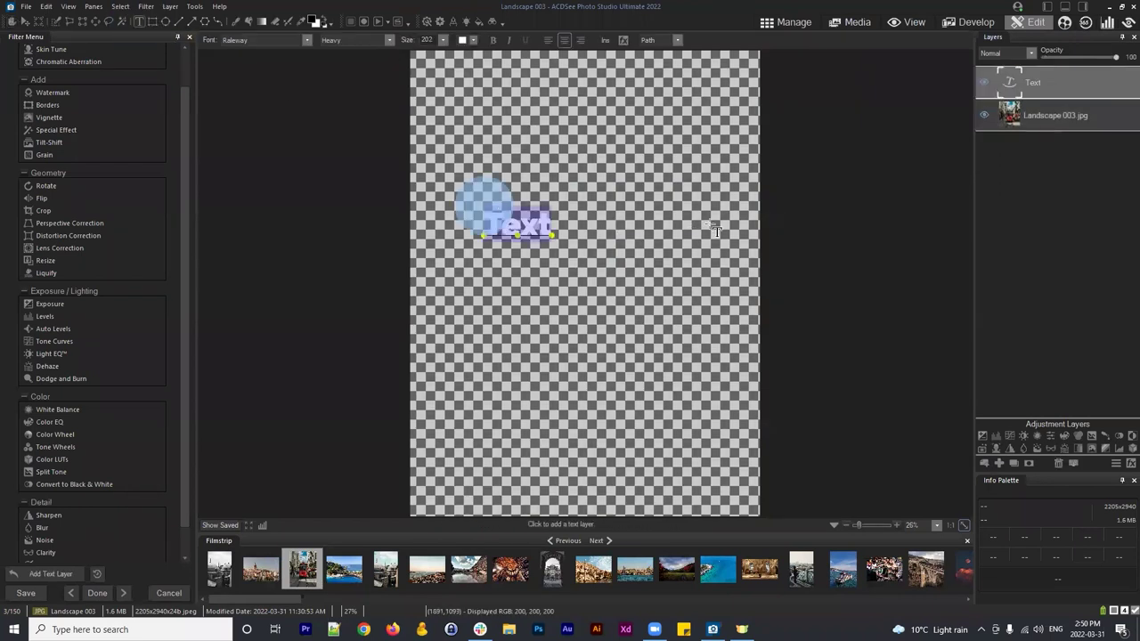
type("TEXT TO TRAN")
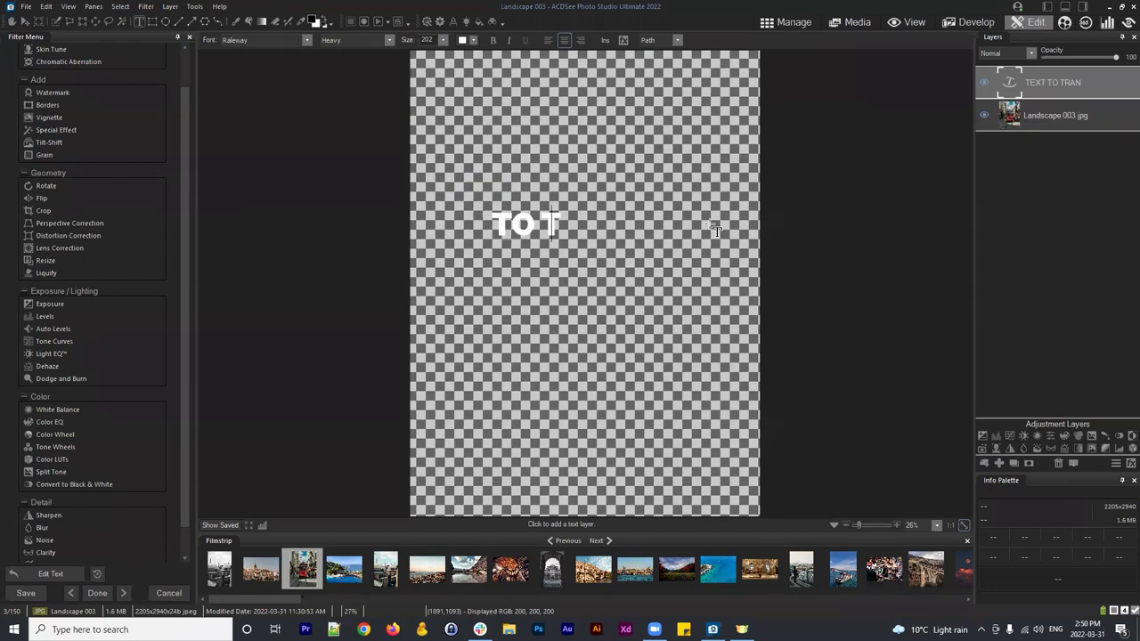
type("RANSPARENT")
Step: Change the text type from Path to Frame and enlarge the frame so both lines of text have room
left_click(671, 39)
left_click(650, 62)
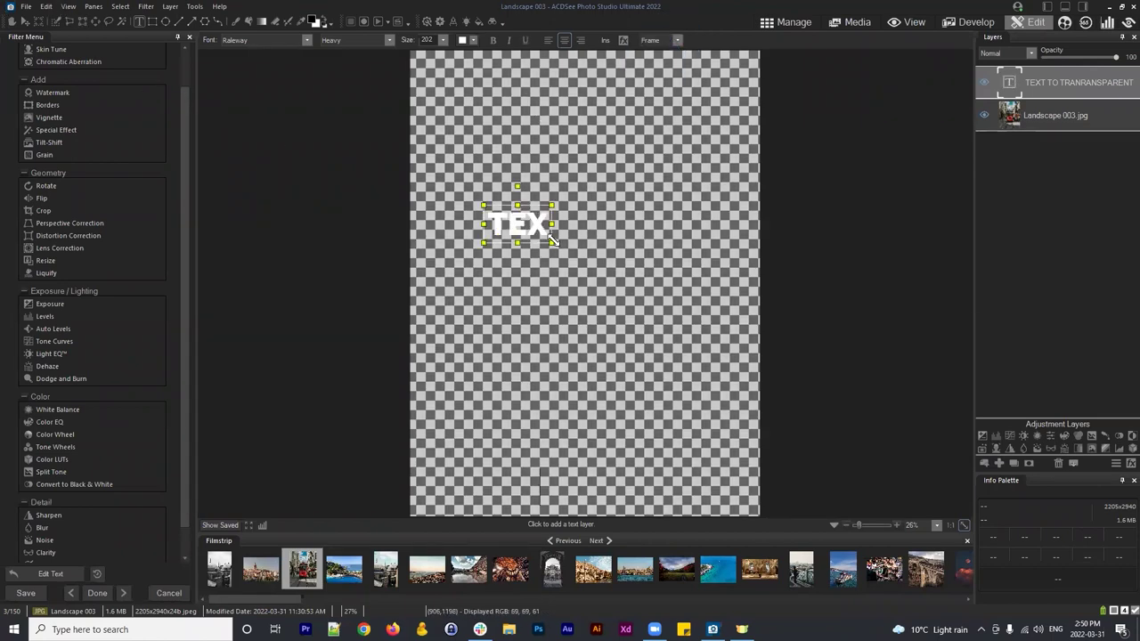
left_click_drag(485, 207, 789, 334)
left_click(649, 273)
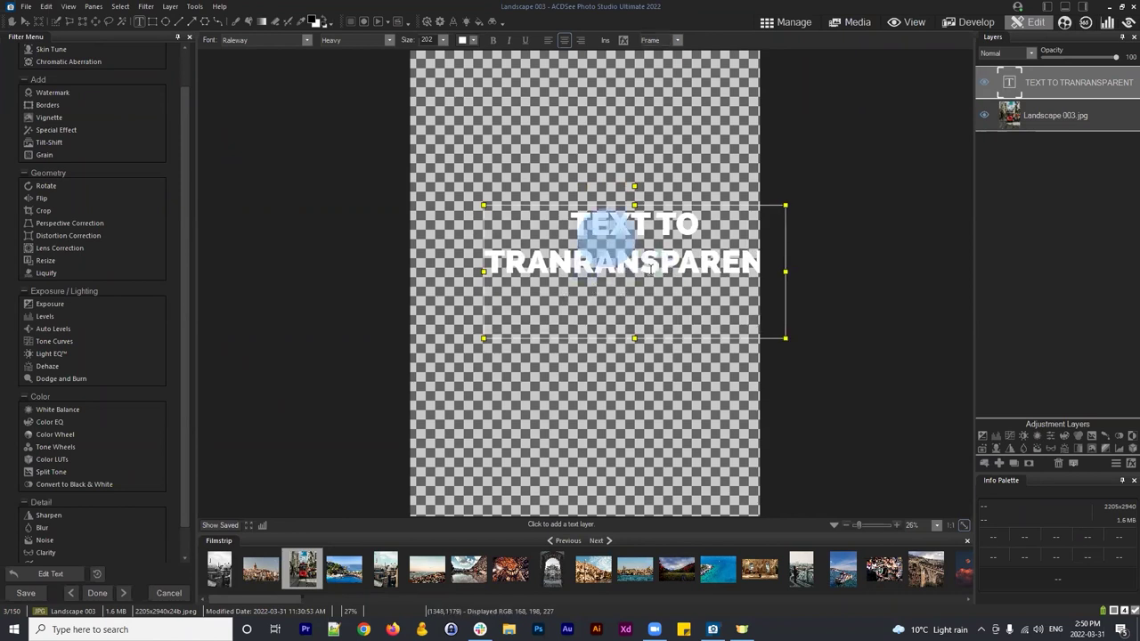
Step: Replace the end of the second word so the text reads "TEXT TO TRANRSPARENT"
left_click(598, 260)
left_click_drag(598, 260, 1023, 297)
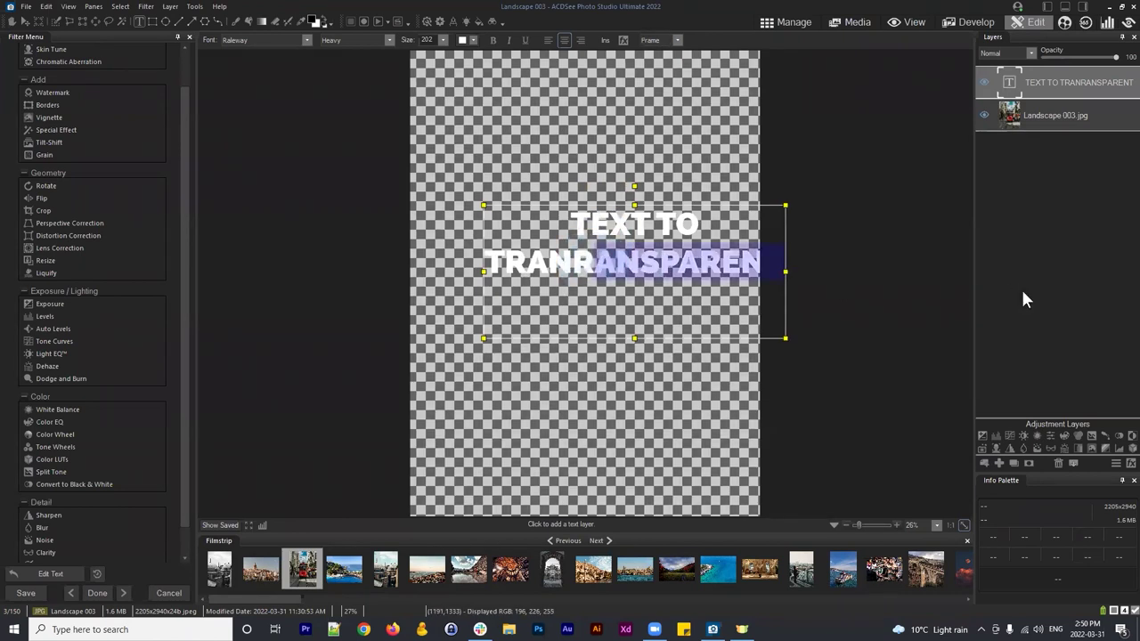
type("SPARENT")
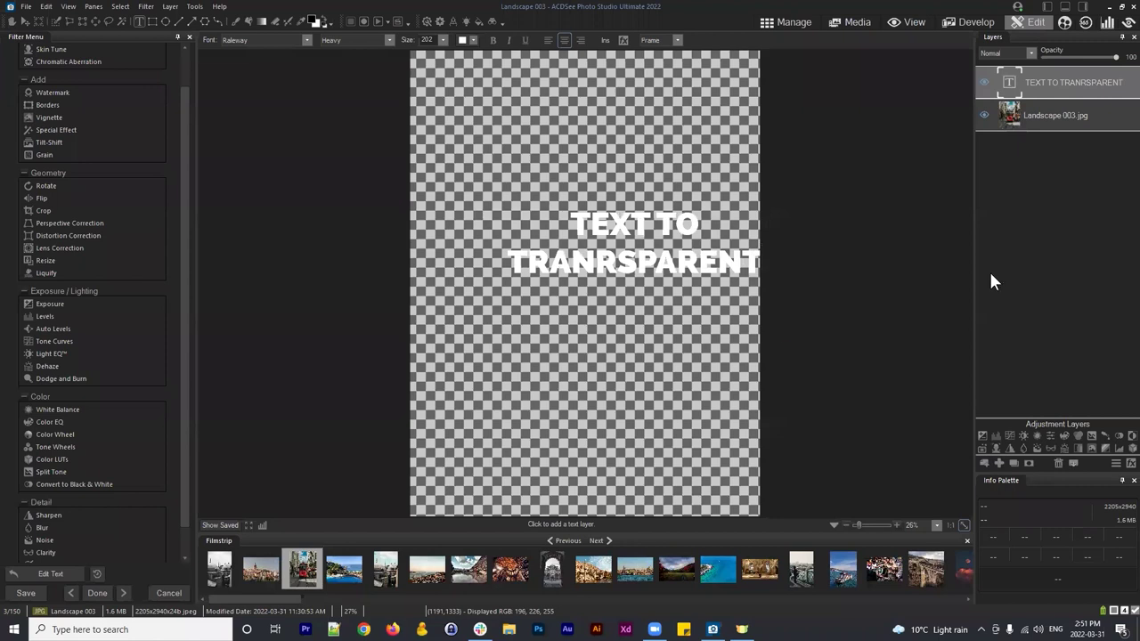
Step: Centre the text layer in the image with the Move tool and commit the move
left_click(24, 20)
left_click(421, 40)
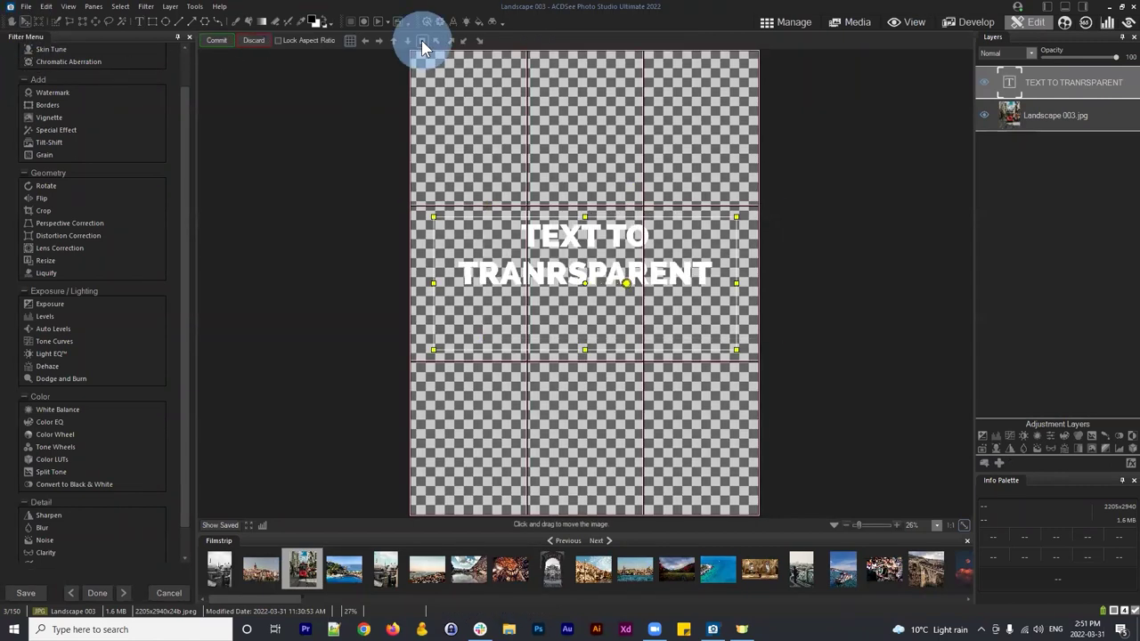
left_click(217, 40)
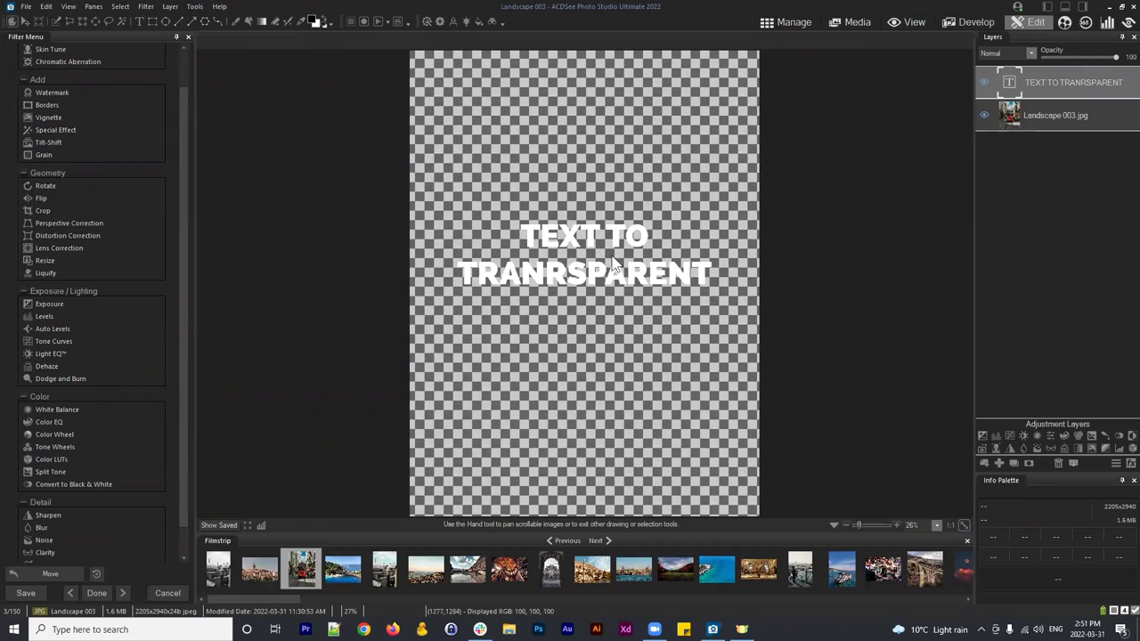
Step: Open the Save As dialog for the image, choose PNG - Portable Network Graphics as file type and close the dialog without saving
left_click(26, 6)
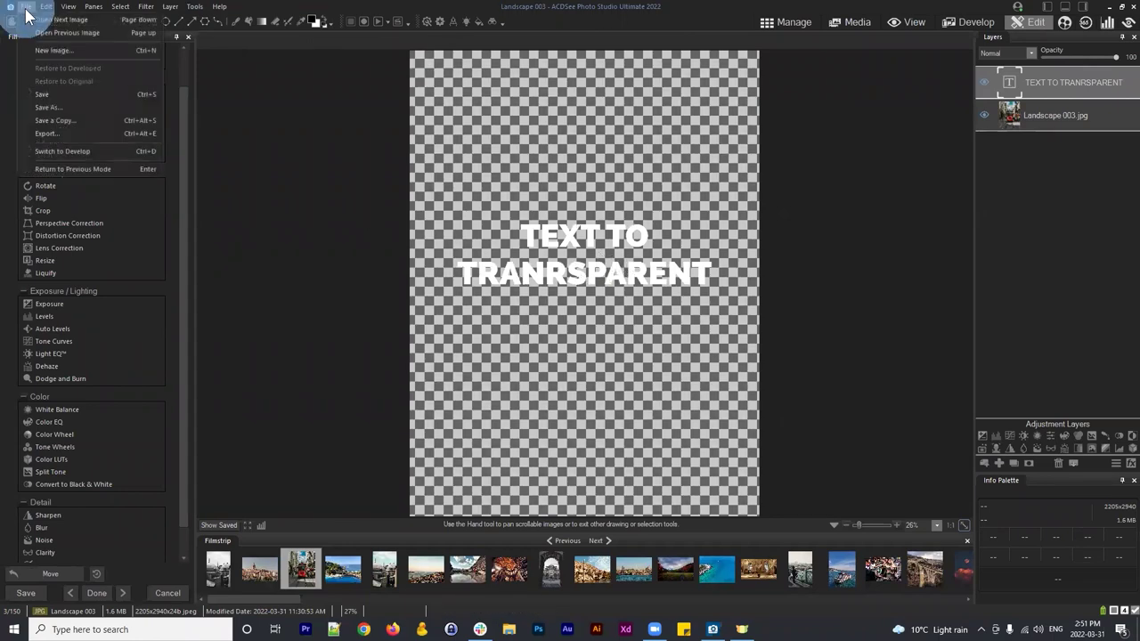
left_click(63, 102)
left_click(534, 365)
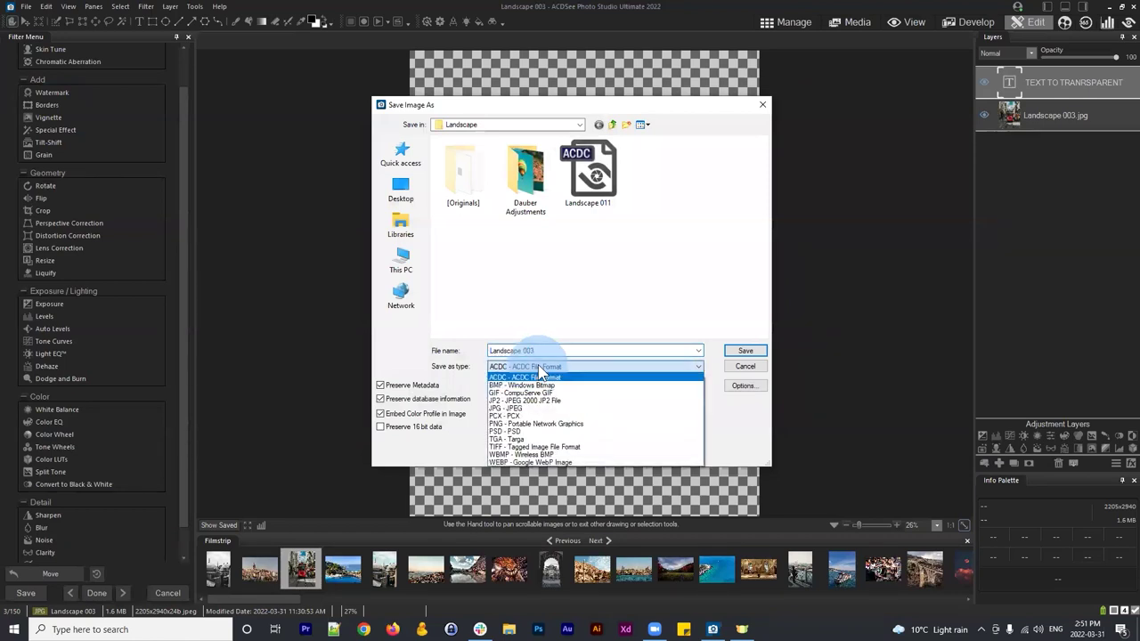
left_click(526, 424)
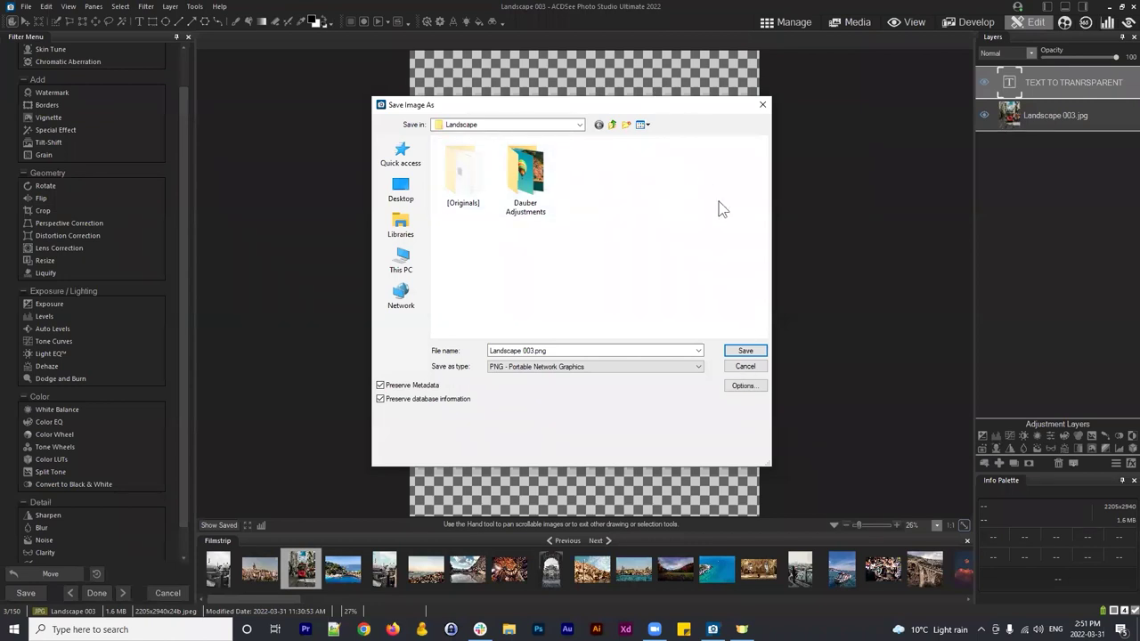
left_click(755, 359)
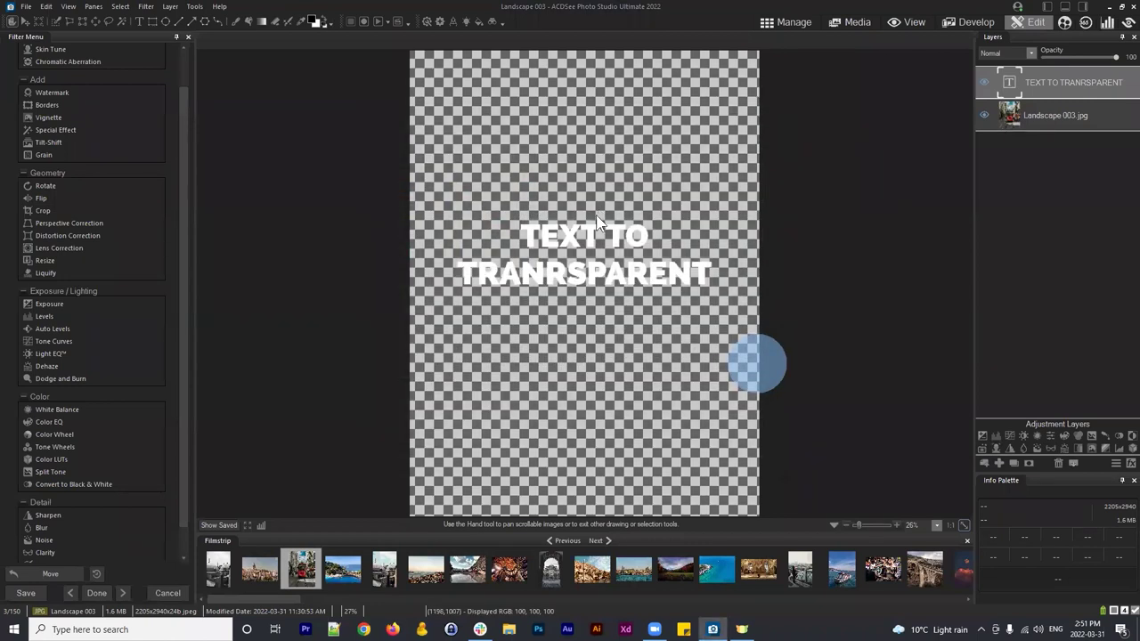
Step: Select the text layer and the Landscape 003.jpg layer in turn to compare their opacity
left_click(1063, 84)
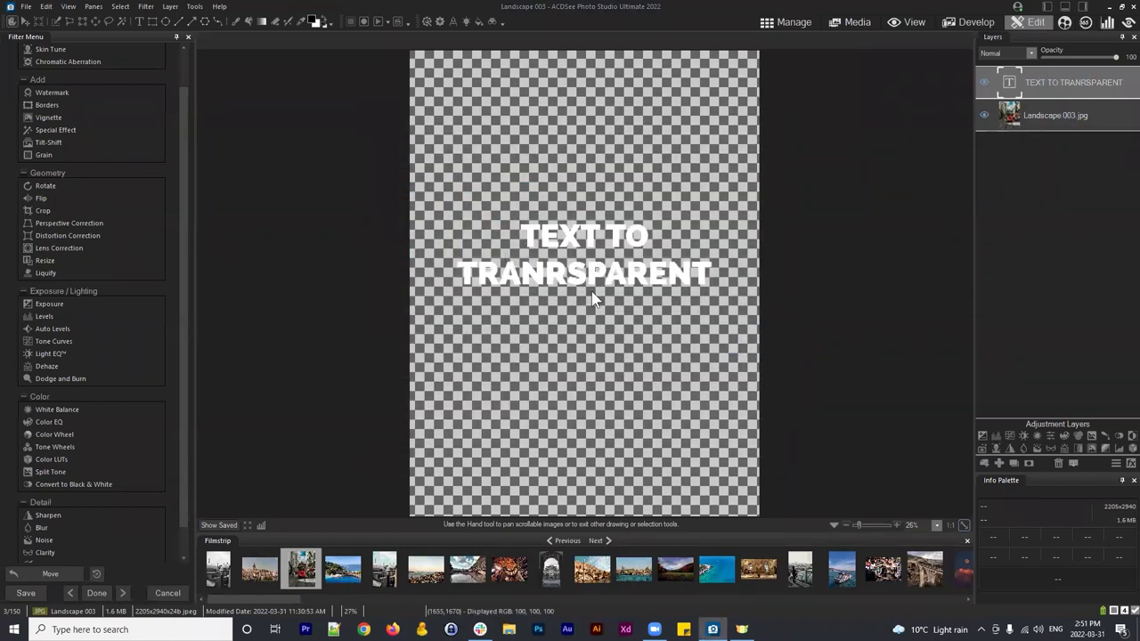
left_click(1065, 120)
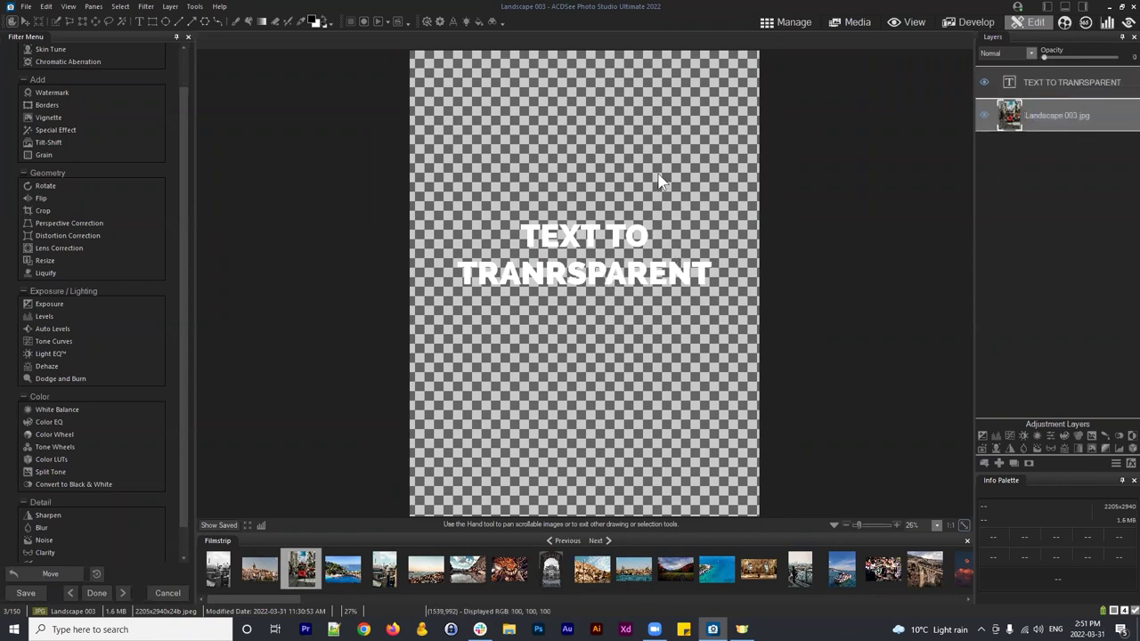
left_click(1061, 83)
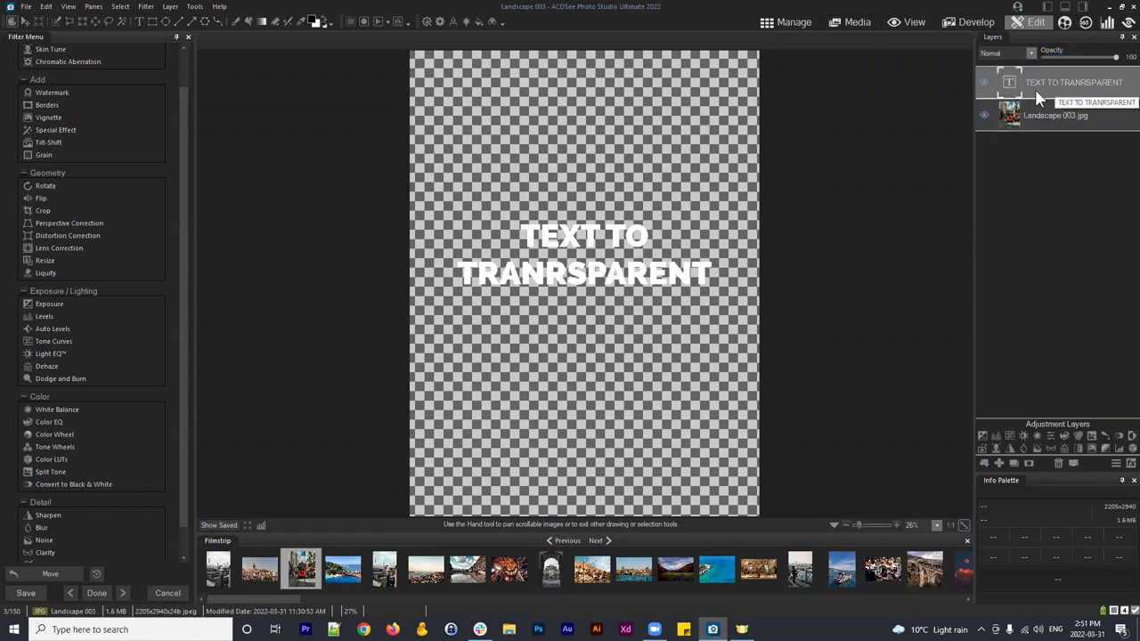